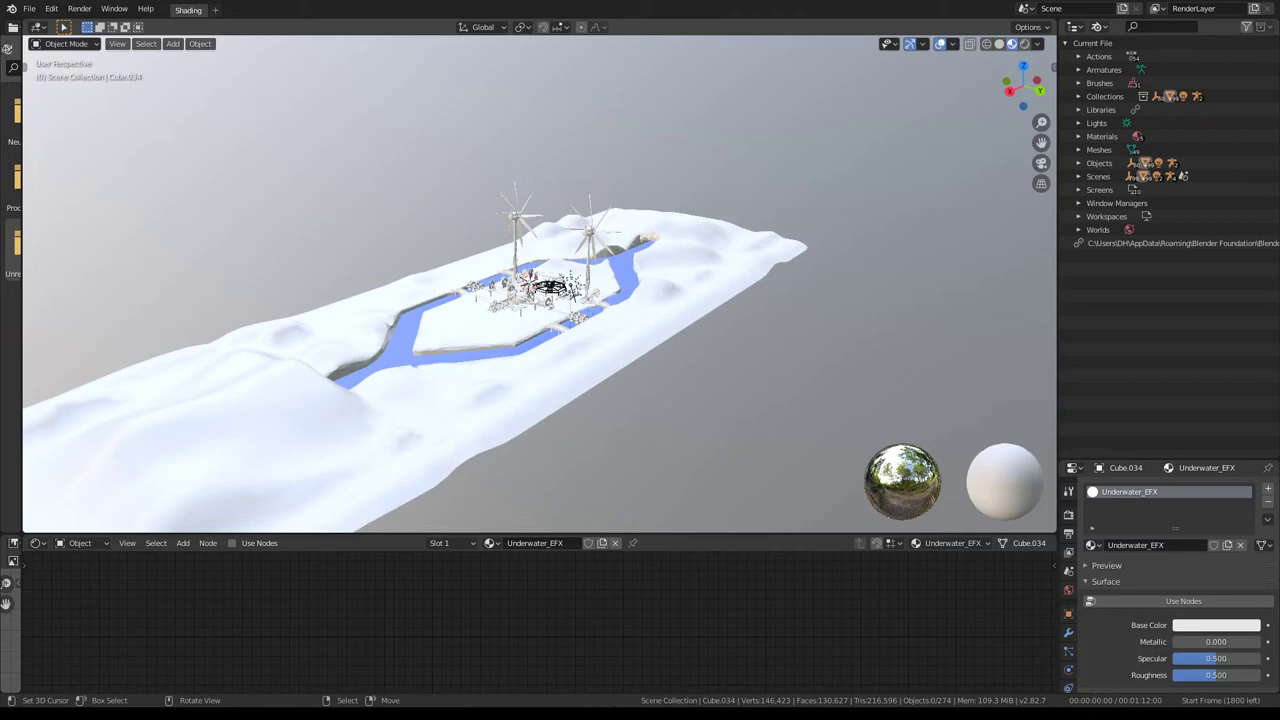
# - Select the windmill hub housing and delete it
pyautogui.scroll(4, 727, 278)
pyautogui.scroll(2, 721, 258)
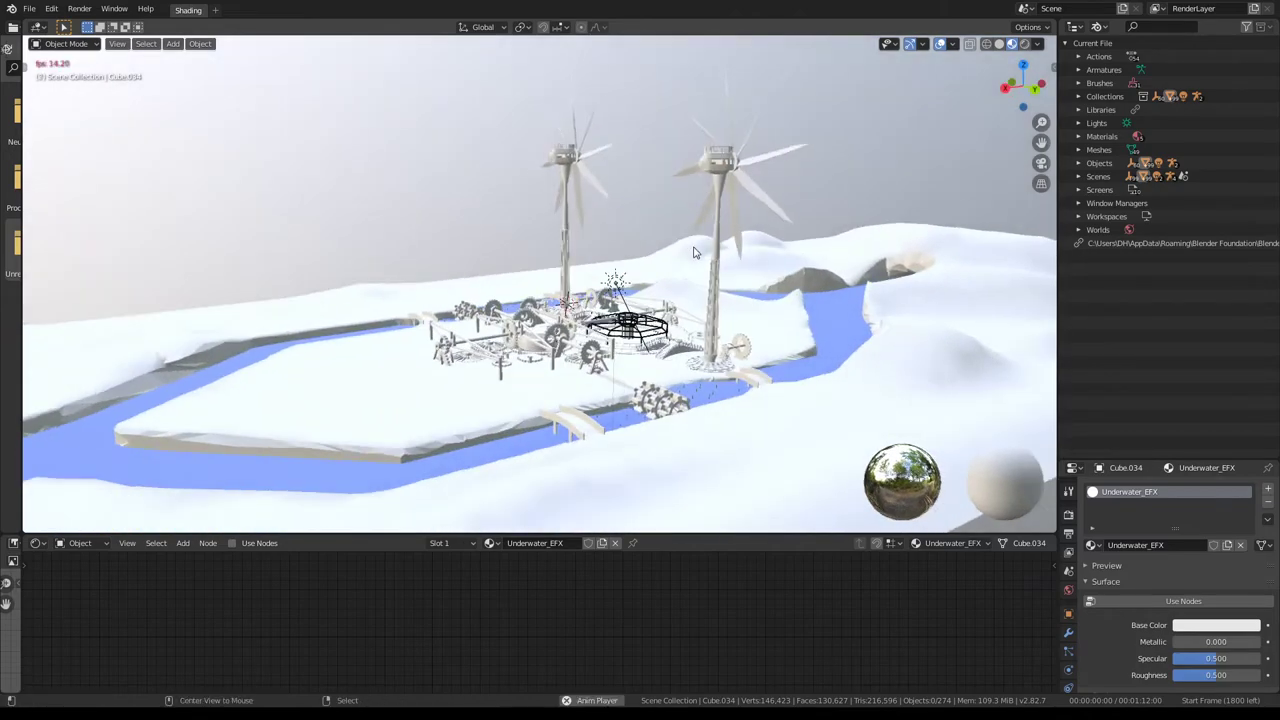
pyautogui.moveTo(695, 252); pyautogui.dragTo(571, 286, button='middle')
pyautogui.scroll(3, 620, 323)
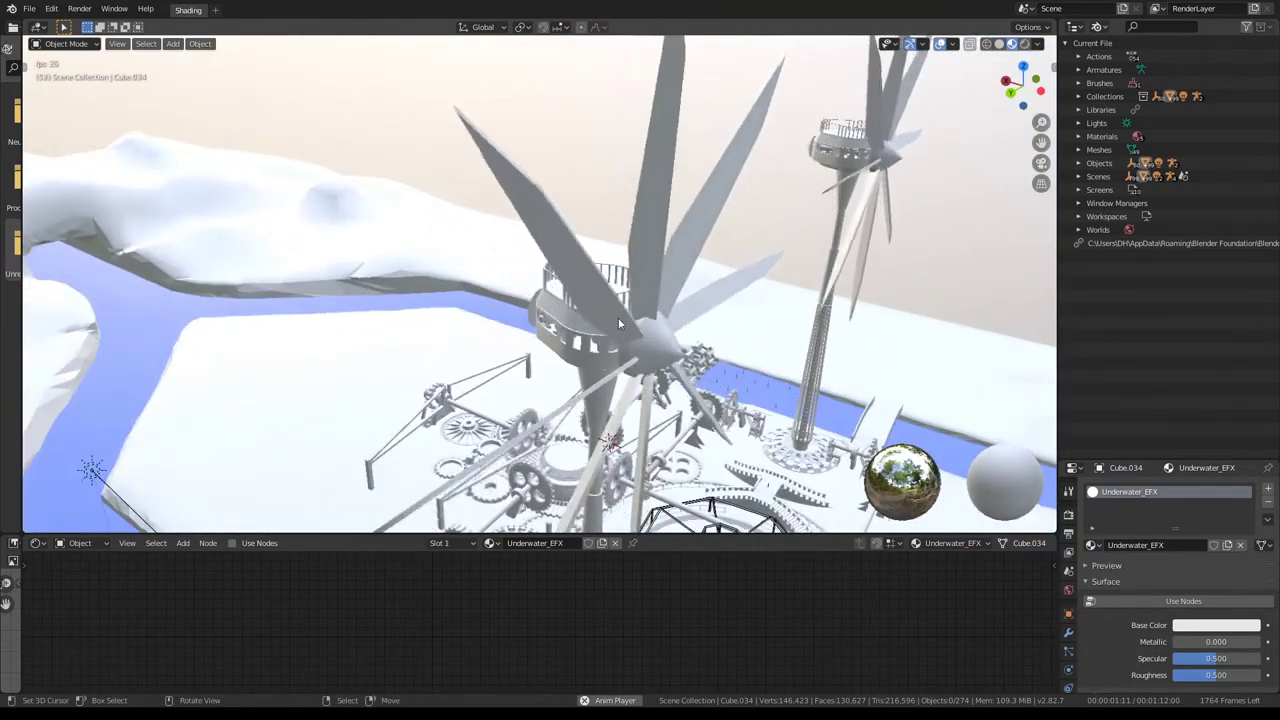
pyautogui.moveTo(620, 323); pyautogui.dragTo(540, 280, button='middle')
pyautogui.click(540, 280)
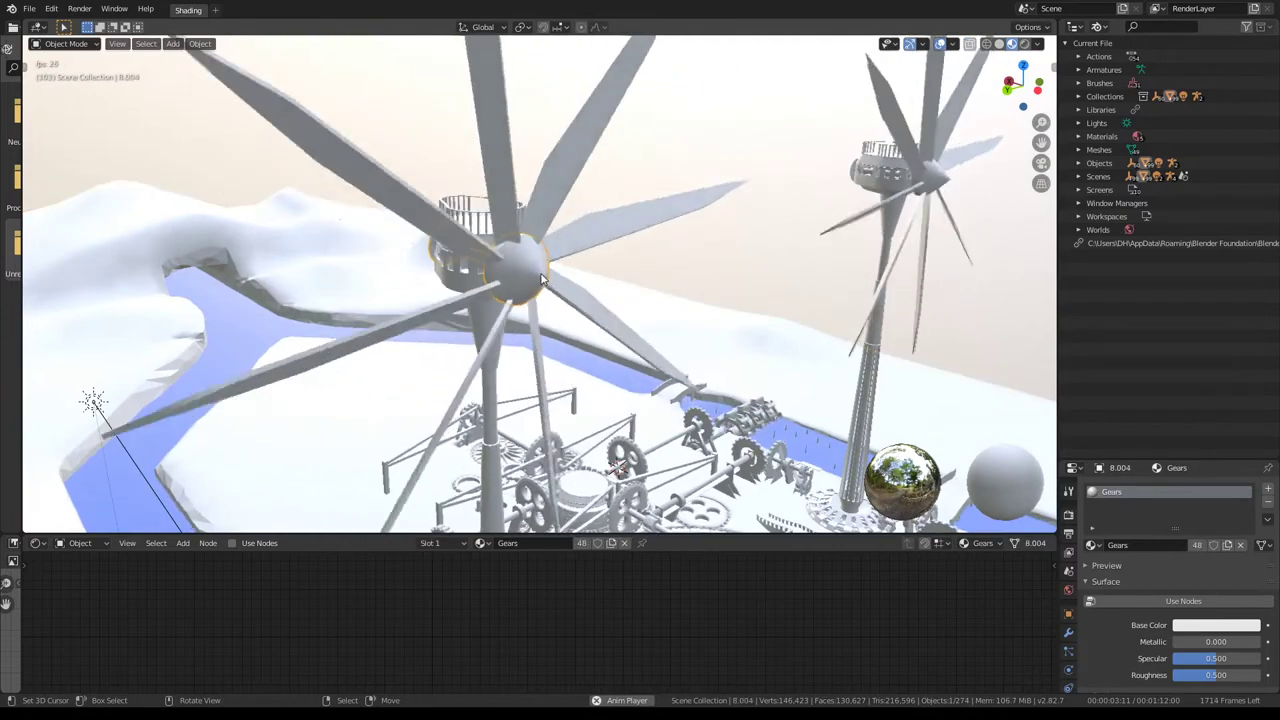
pyautogui.scroll(5, 540, 275)
pyautogui.moveTo(540, 275)
pyautogui.mouseDown(button='middle')
pyautogui.moveTo(498, 279)
pyautogui.moveTo(583, 277)
pyautogui.moveTo(697, 191)
pyautogui.moveTo(651, 228)
pyautogui.moveTo(868, 185)
pyautogui.moveTo(694, 274)
pyautogui.moveTo(580, 420)
pyautogui.moveTo(600, 157)
pyautogui.moveTo(535, 218)
pyautogui.mouseUp(button='middle')
pyautogui.scroll(-4, 620, 280)
pyautogui.scroll(-3, 672, 200)
pyautogui.press('Delete')
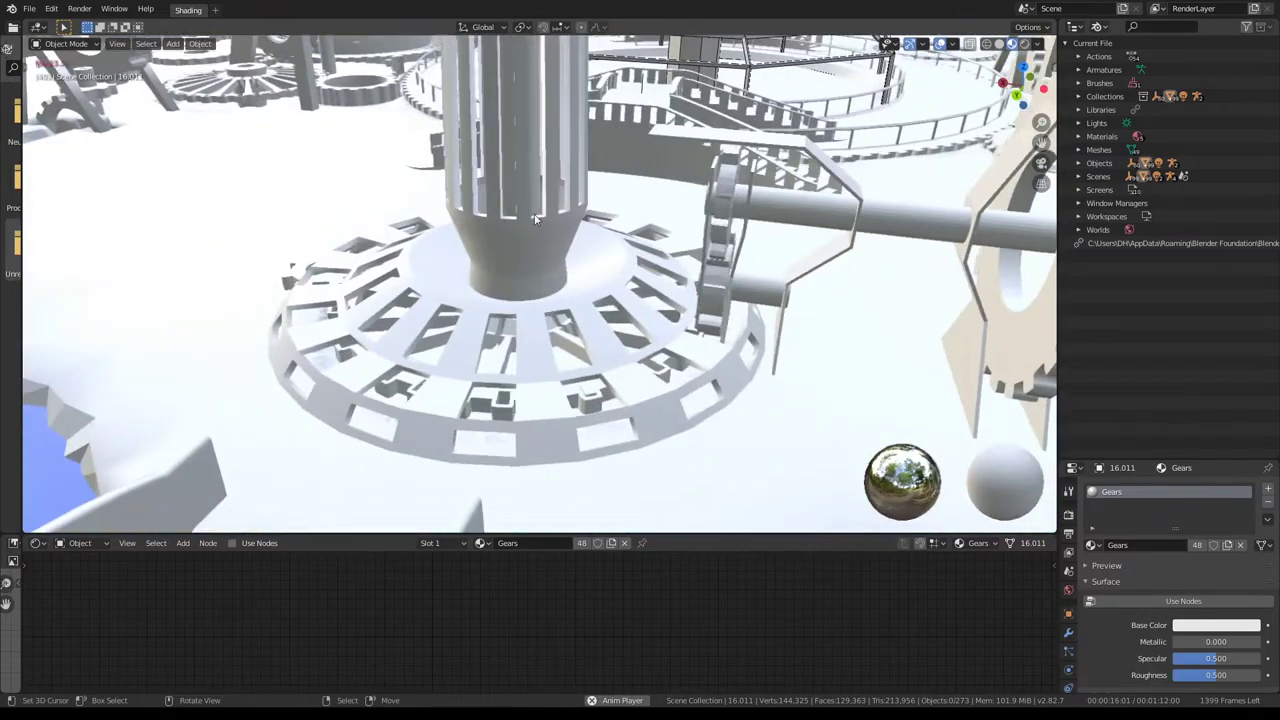
# - Inspect the tower gears, starting a gear move and cancelling it
pyautogui.scroll(-3, 614, 308)
pyautogui.moveTo(614, 308)
pyautogui.mouseDown(button='middle')
pyautogui.moveTo(648, 337)
pyautogui.moveTo(667, 299)
pyautogui.moveTo(777, 277)
pyautogui.moveTo(835, 289)
pyautogui.mouseUp(button='middle')
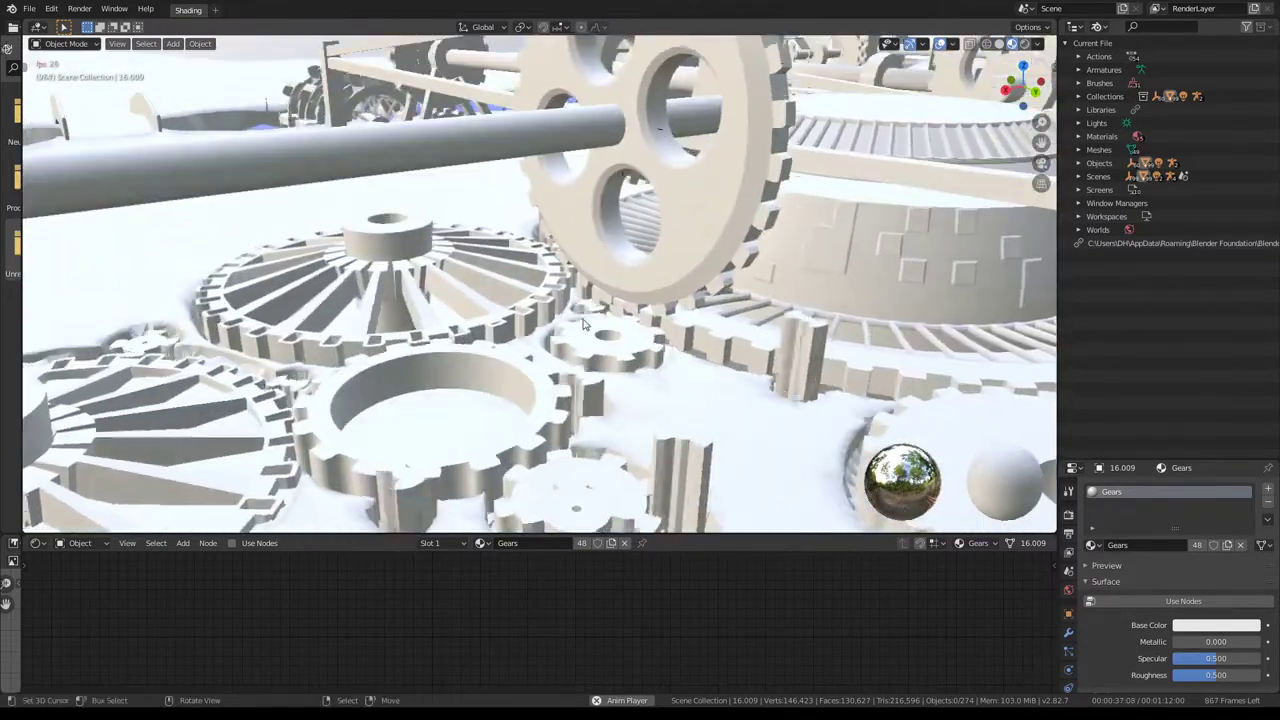
pyautogui.moveTo(585, 334); pyautogui.dragTo(713, 261, button='middle')
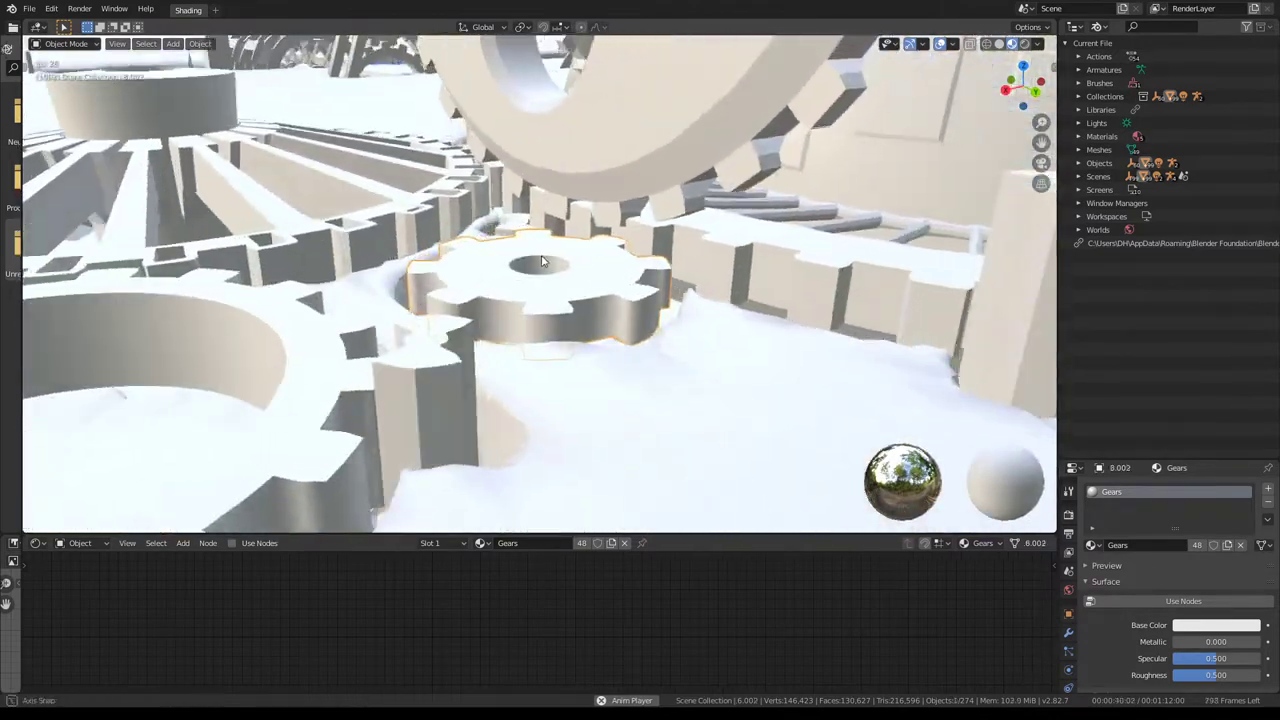
pyautogui.press('g')
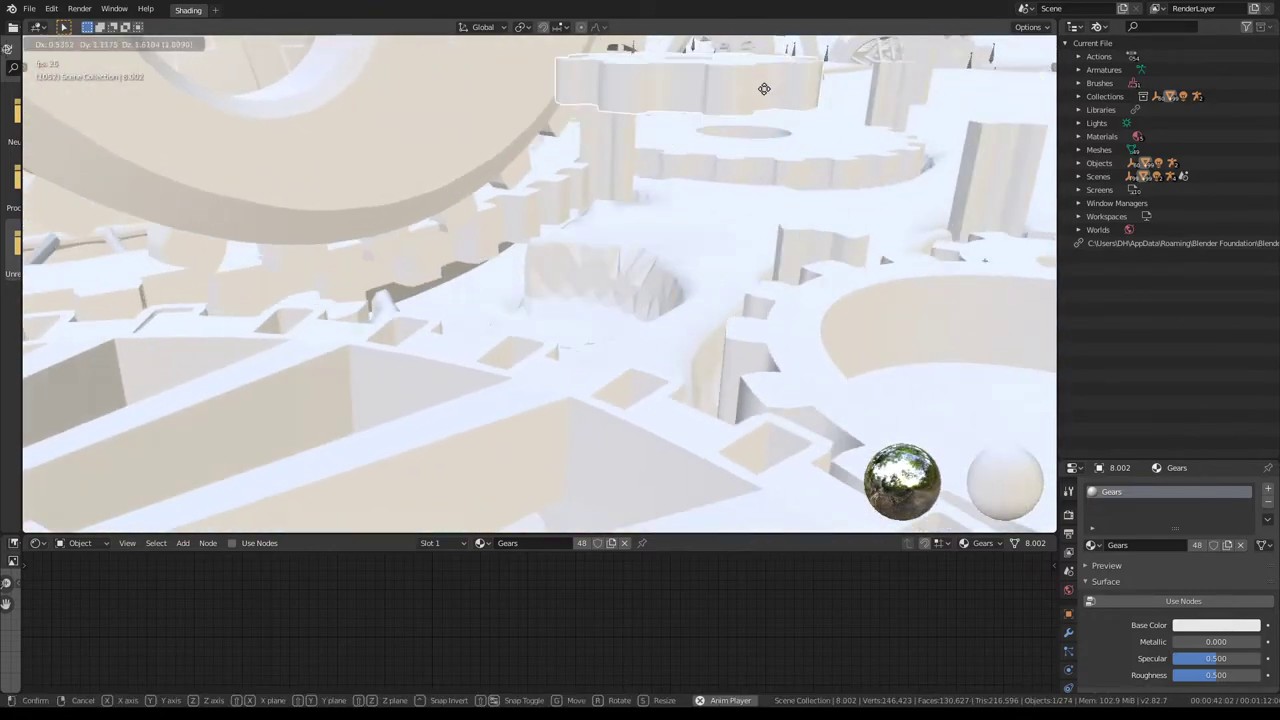
pyautogui.rightClick(619, 124)
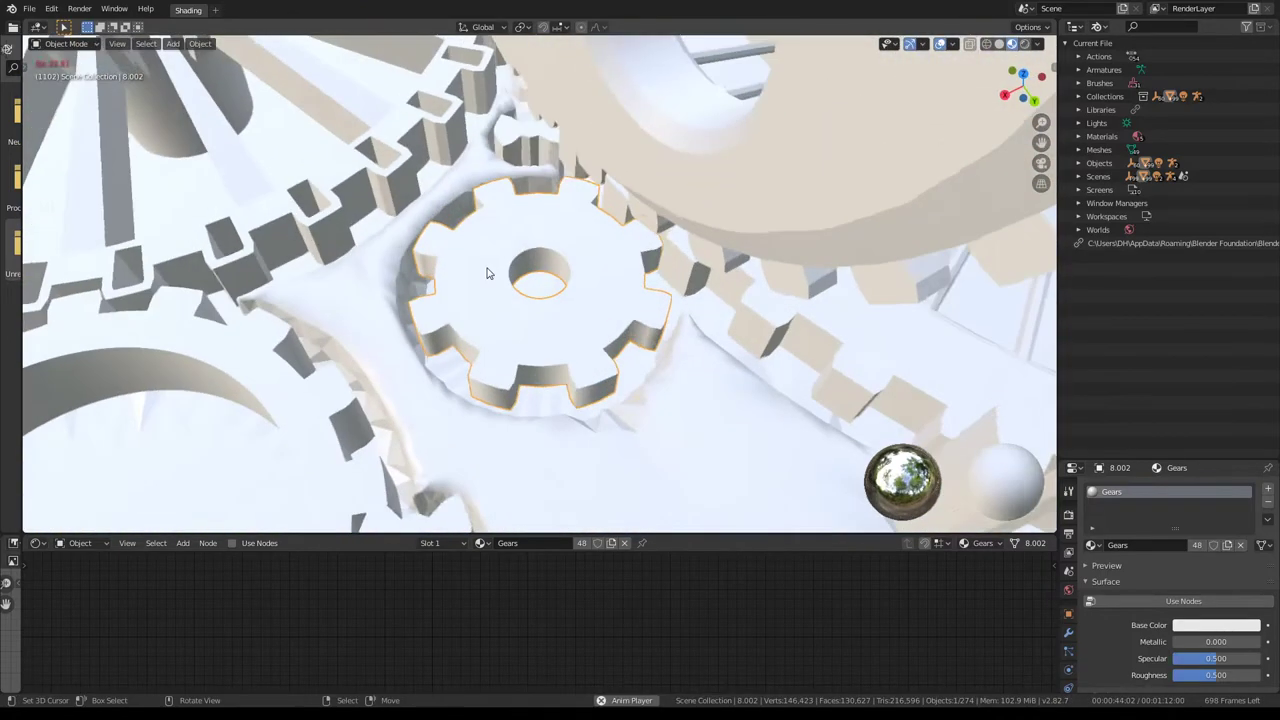
pyautogui.moveTo(619, 124)
pyautogui.mouseDown(button='middle')
pyautogui.moveTo(728, 257)
pyautogui.moveTo(763, 109)
pyautogui.moveTo(543, 240)
pyautogui.moveTo(740, 224)
pyautogui.moveTo(530, 254)
pyautogui.mouseUp(button='middle')
pyautogui.scroll(-5, 654, 239)
pyautogui.scroll(-5, 654, 239)
pyautogui.scroll(-5, 740, 224)
pyautogui.scroll(3, 530, 254)
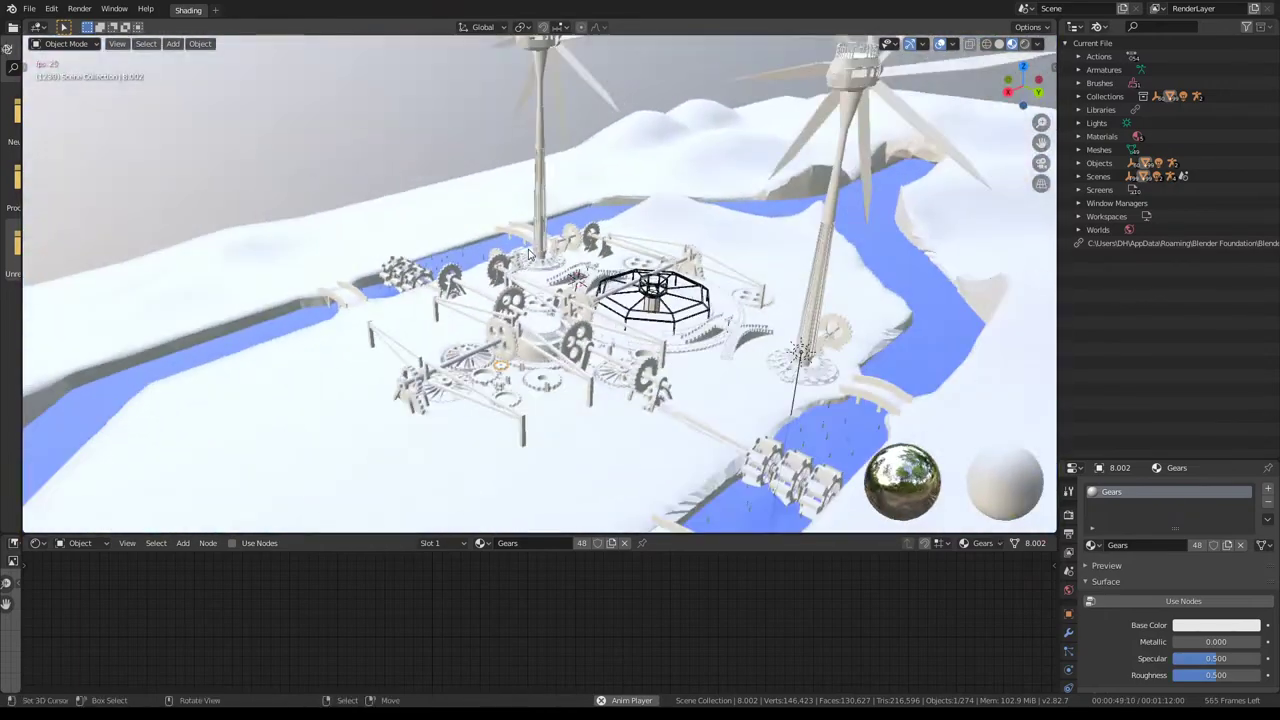
# - View the water armature's river bones in Pose Mode, then return to Object Mode
pyautogui.click(450, 257)
pyautogui.scroll(5, 446, 260)
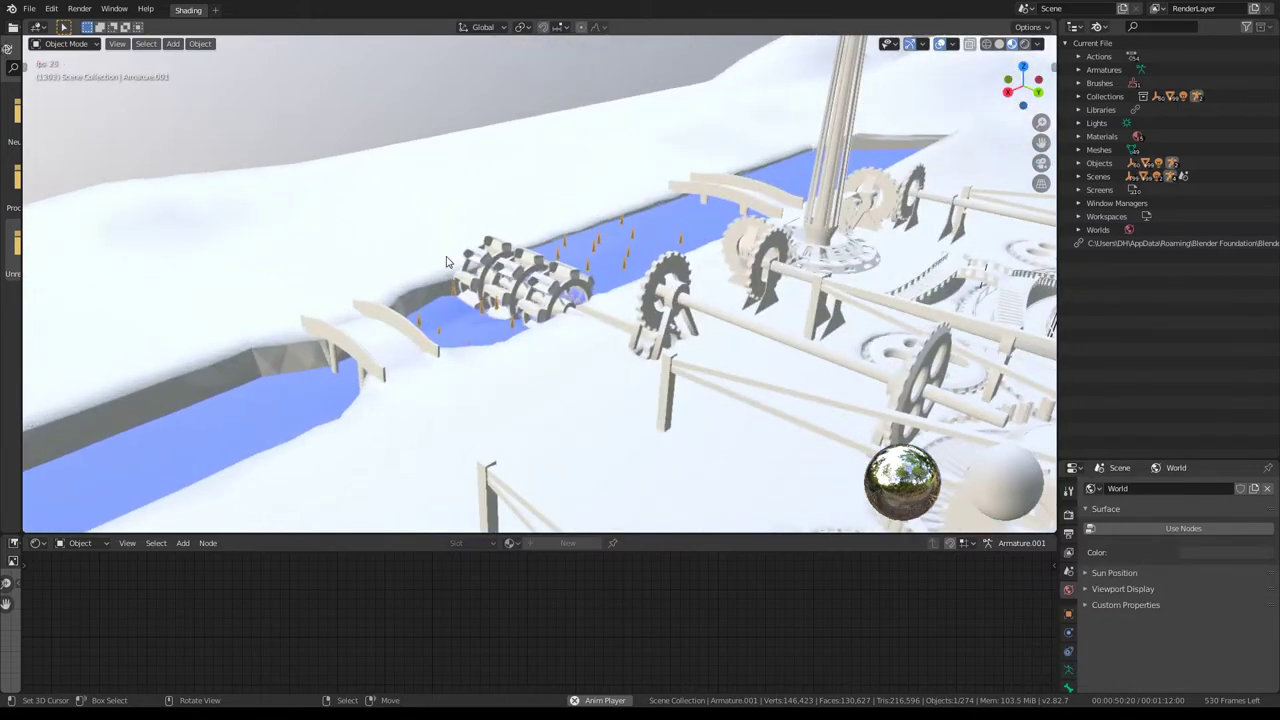
pyautogui.scroll(3, 446, 260)
pyautogui.moveTo(446, 260)
pyautogui.keyDown('shift'); pyautogui.mouseDown(button='middle')
pyautogui.moveTo(304, 265)
pyautogui.moveTo(598, 248)
pyautogui.mouseUp(button='middle'); pyautogui.keyUp('shift')
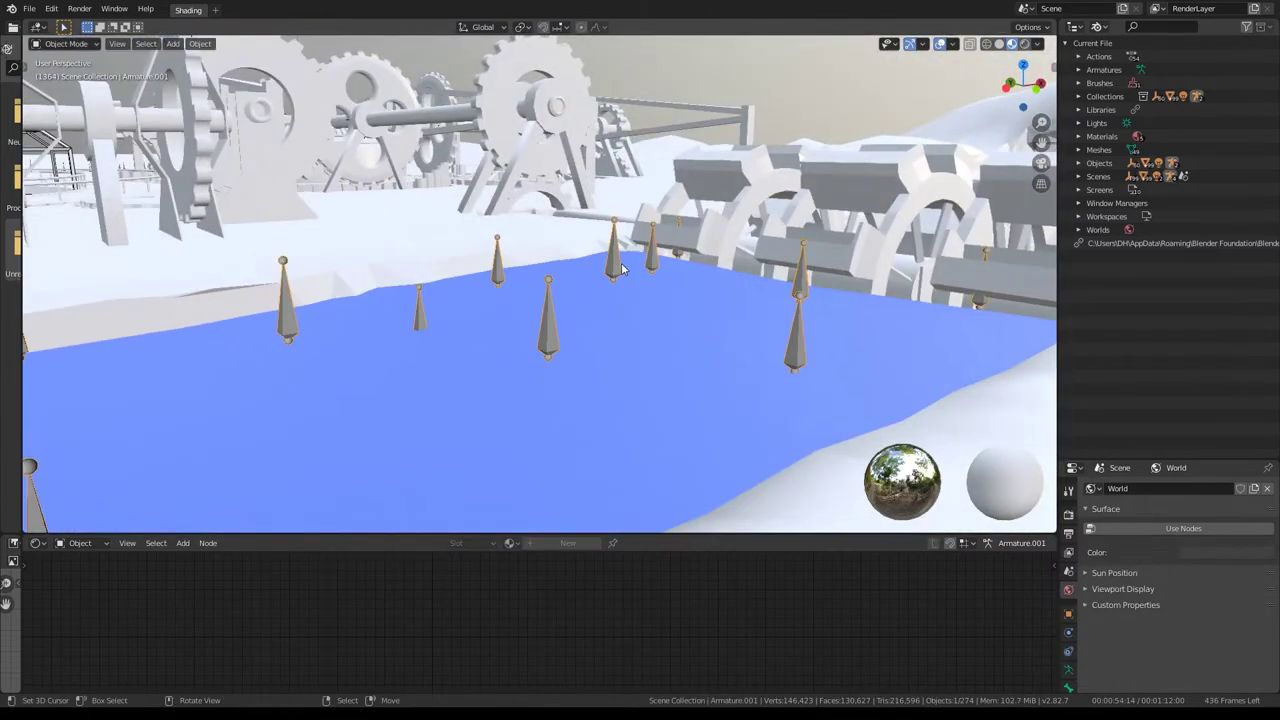
pyautogui.click(66, 43)
pyautogui.click(60, 84)
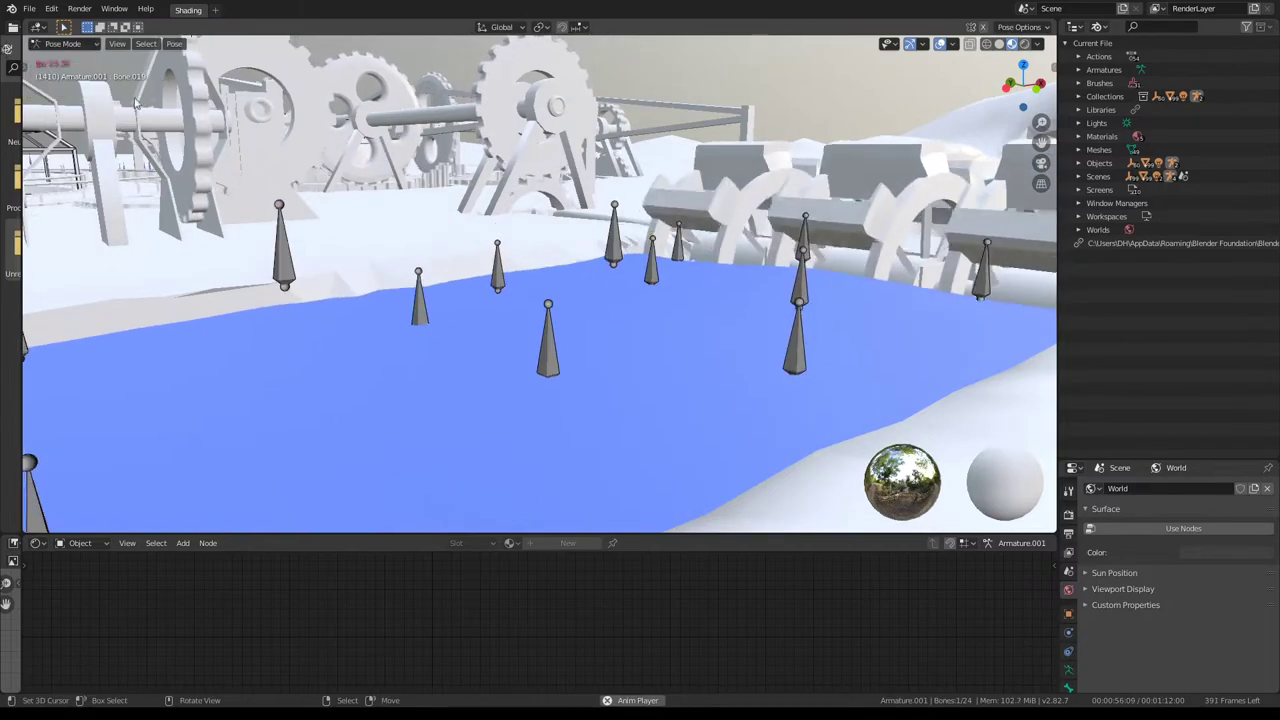
pyautogui.moveTo(717, 352)
pyautogui.mouseDown(button='middle')
pyautogui.moveTo(562, 382)
pyautogui.moveTo(540, 330)
pyautogui.mouseUp(button='middle')
pyautogui.click(66, 43)
pyautogui.click(60, 62)
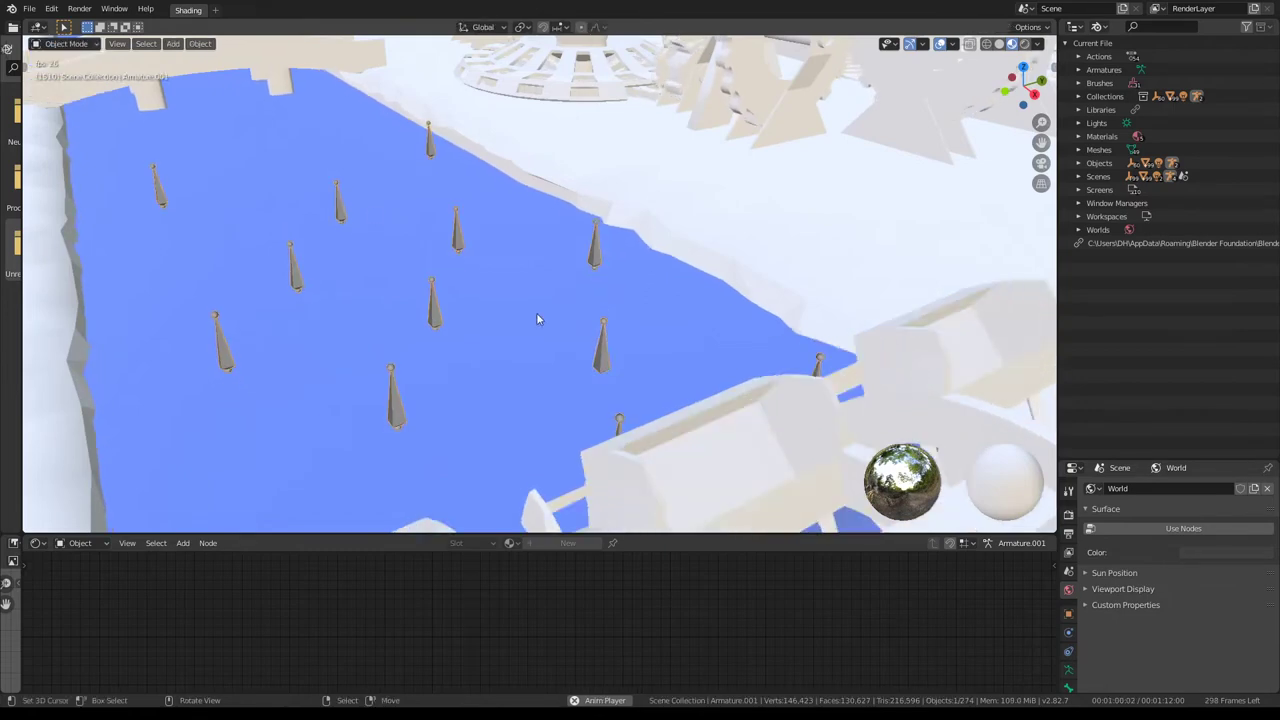
# - Put the water surface into Weight Paint and the armature into Pose Mode
pyautogui.click(536, 318)
pyautogui.click(66, 43)
pyautogui.click(66, 115)
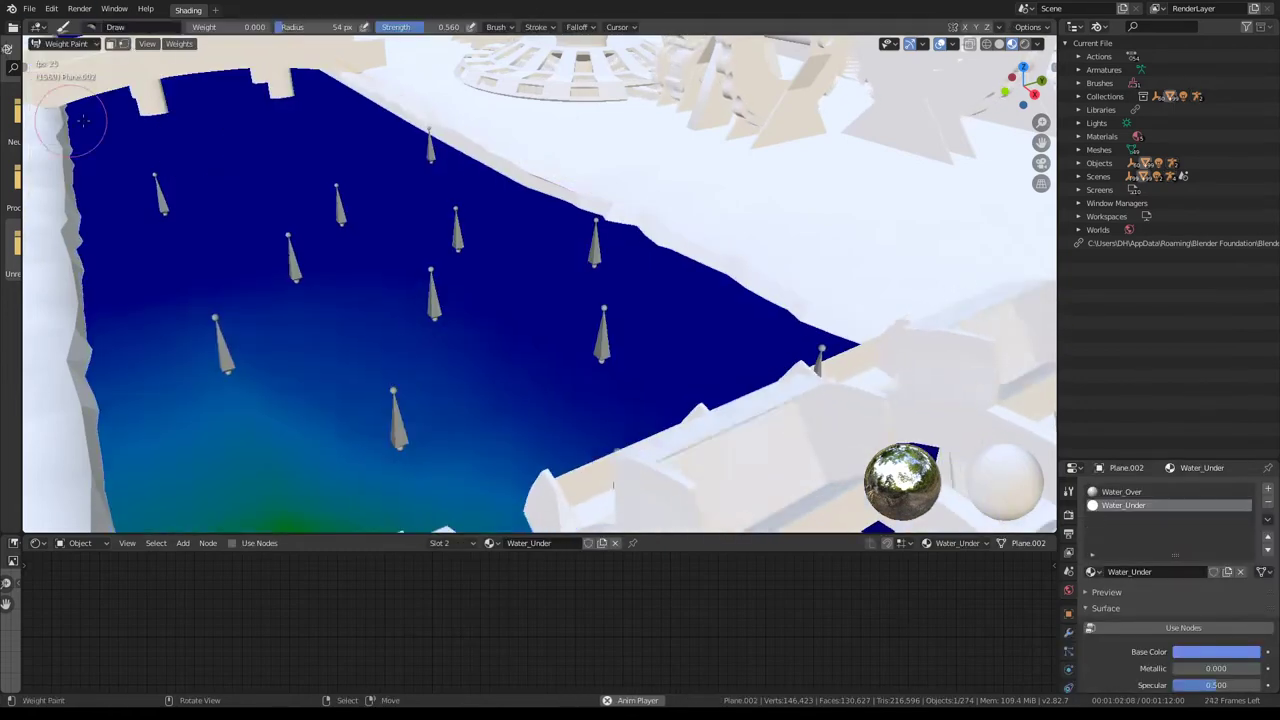
pyautogui.moveTo(82, 120); pyautogui.dragTo(623, 229, button='middle')
pyautogui.hotkey('ctrl', 'Tab')
pyautogui.click(597, 220)
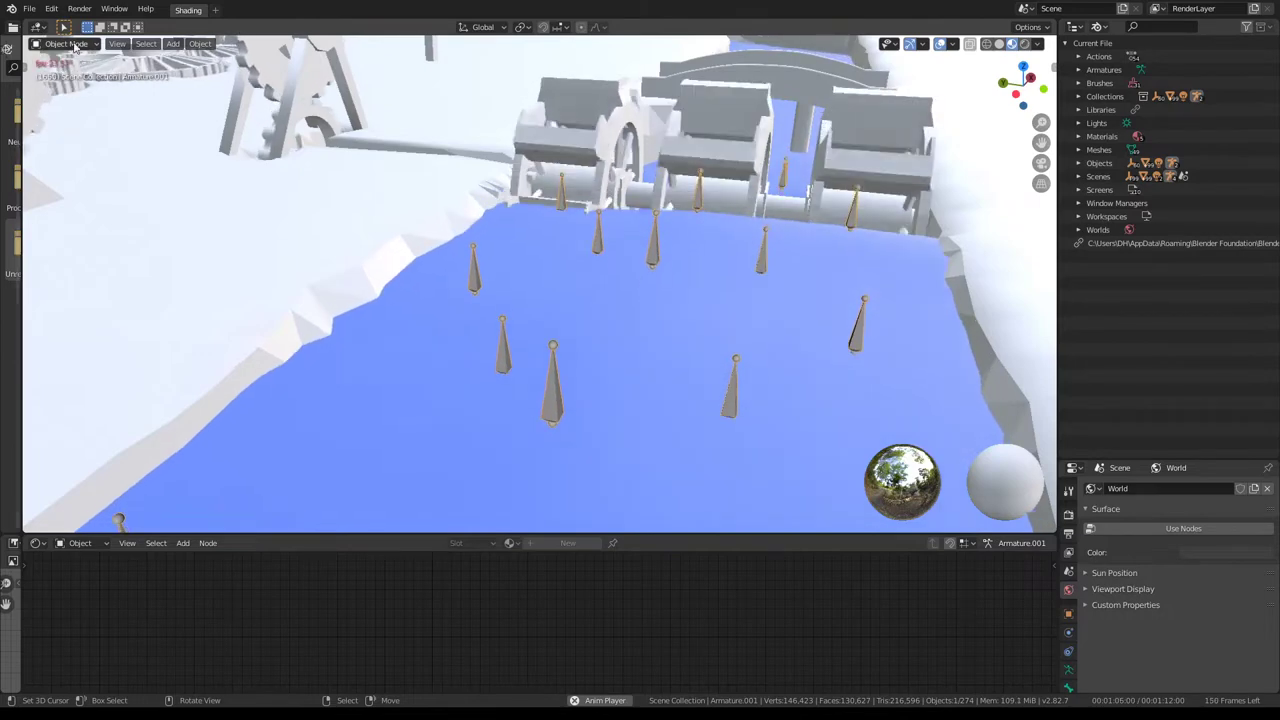
pyautogui.click(70, 44)
pyautogui.click(70, 86)
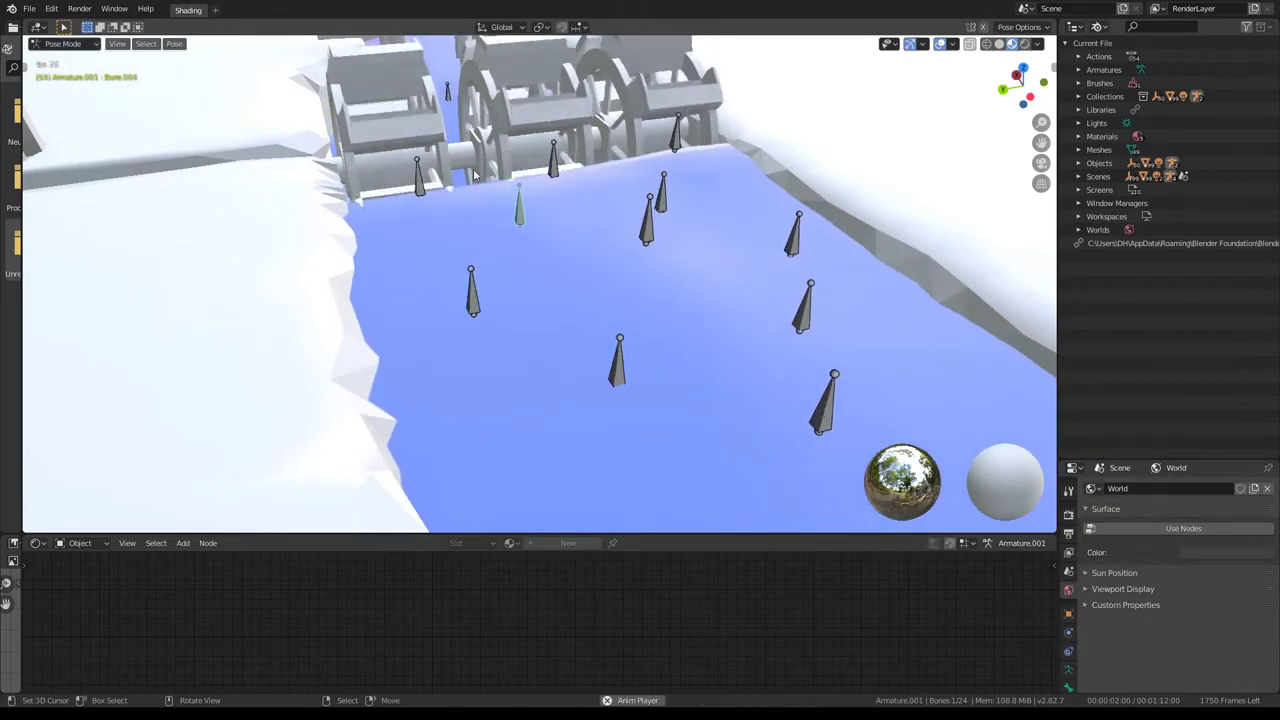
# - Reselect the armature and water plane, returning the water to Weight Paint mode
pyautogui.moveTo(475, 176); pyautogui.dragTo(401, 143, button='middle')
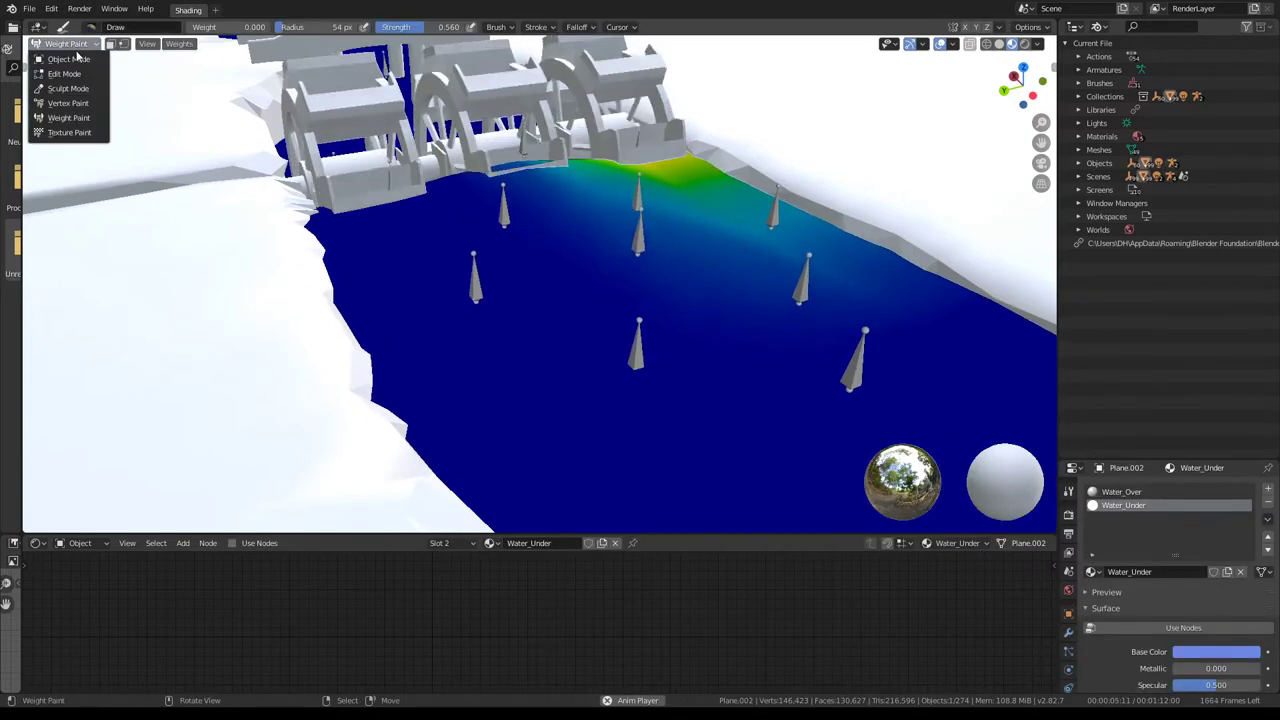
pyautogui.click(70, 59)
pyautogui.click(501, 201)
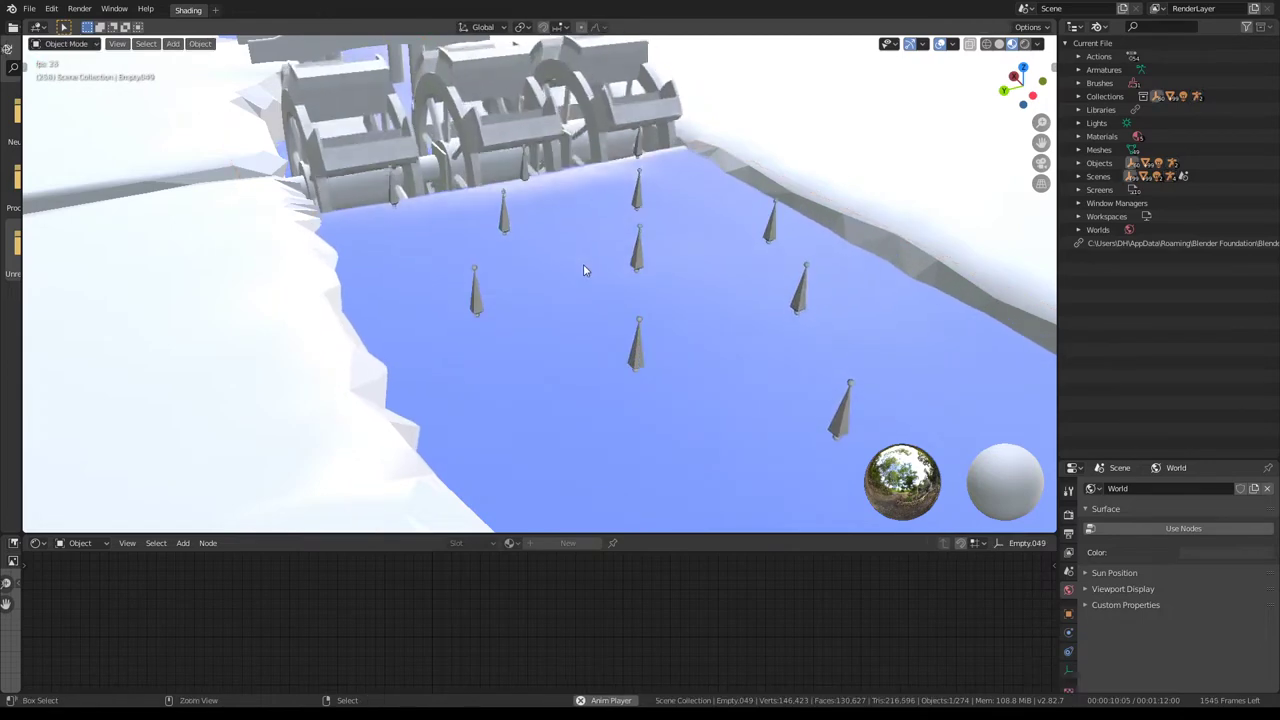
pyautogui.click(502, 229)
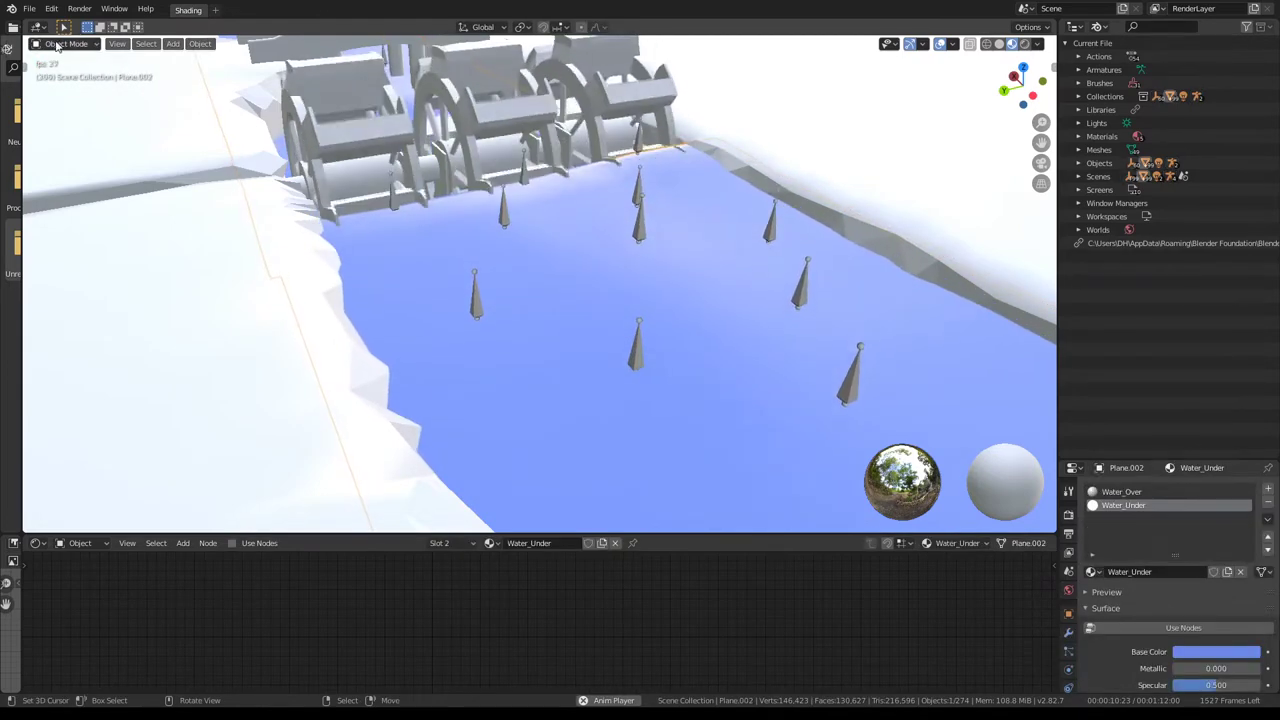
pyautogui.click(502, 214)
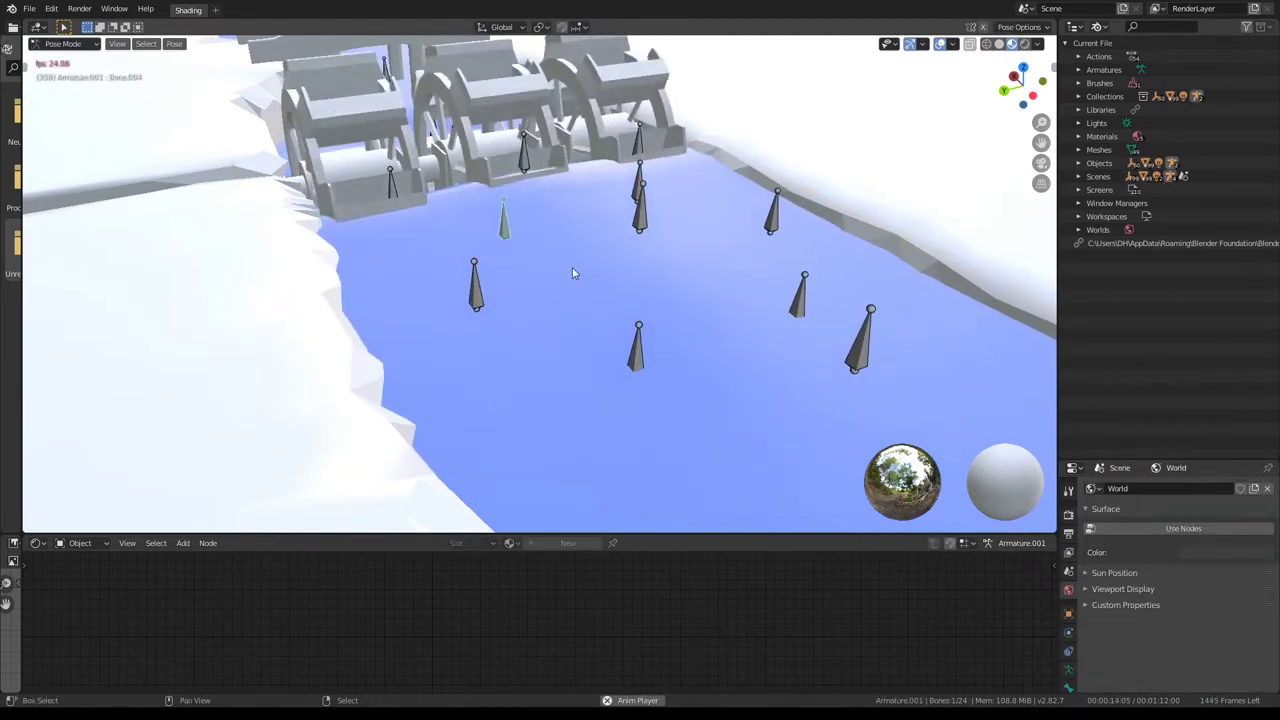
pyautogui.hotkey('ctrl', 'z')
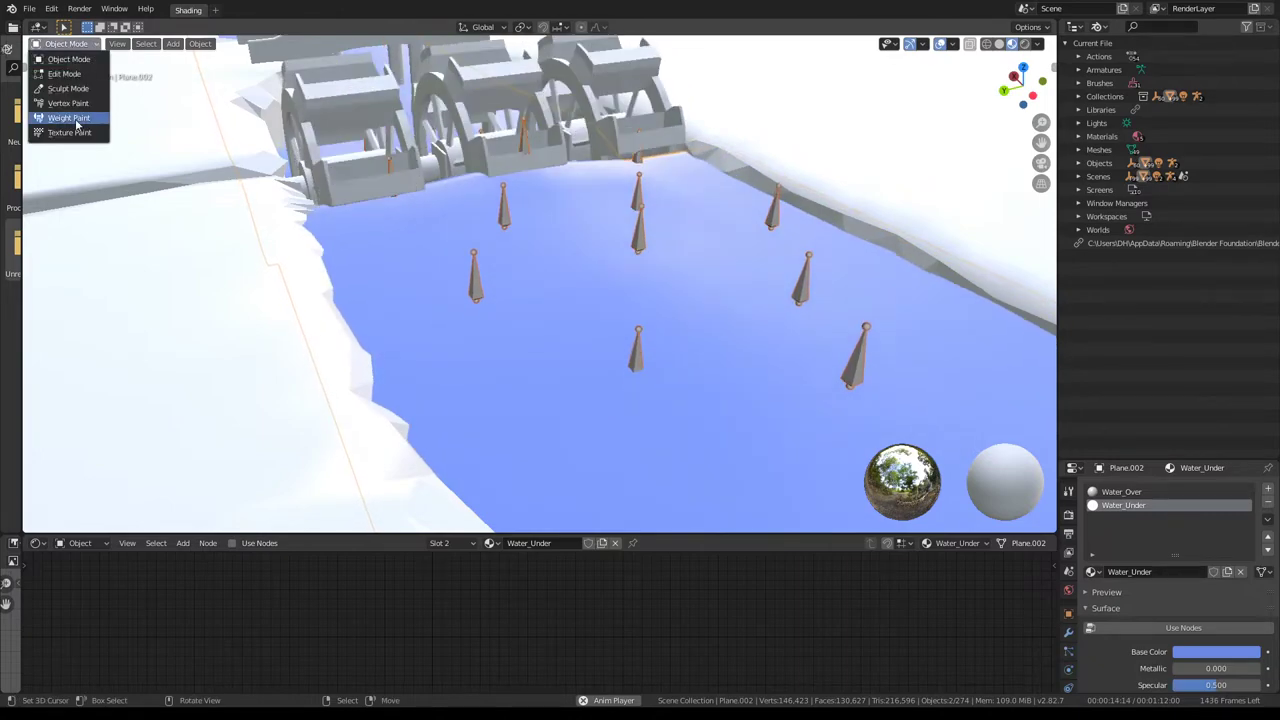
pyautogui.click(76, 117)
# - Inspect one bone's weights on the water, then return to Object Mode and play the animation
pyautogui.moveTo(76, 122); pyautogui.dragTo(443, 160, button='middle')
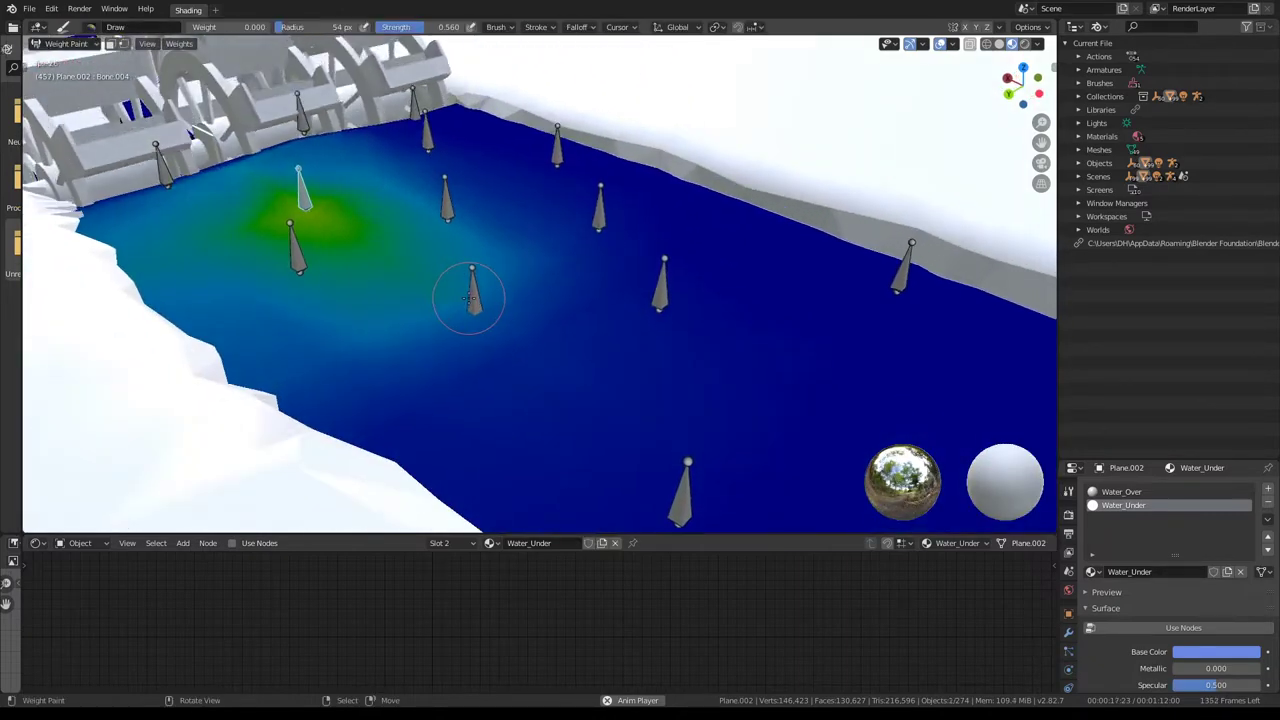
pyautogui.moveTo(469, 297)
pyautogui.mouseDown(button='middle')
pyautogui.moveTo(531, 211)
pyautogui.moveTo(469, 249)
pyautogui.moveTo(514, 243)
pyautogui.mouseUp(button='middle')
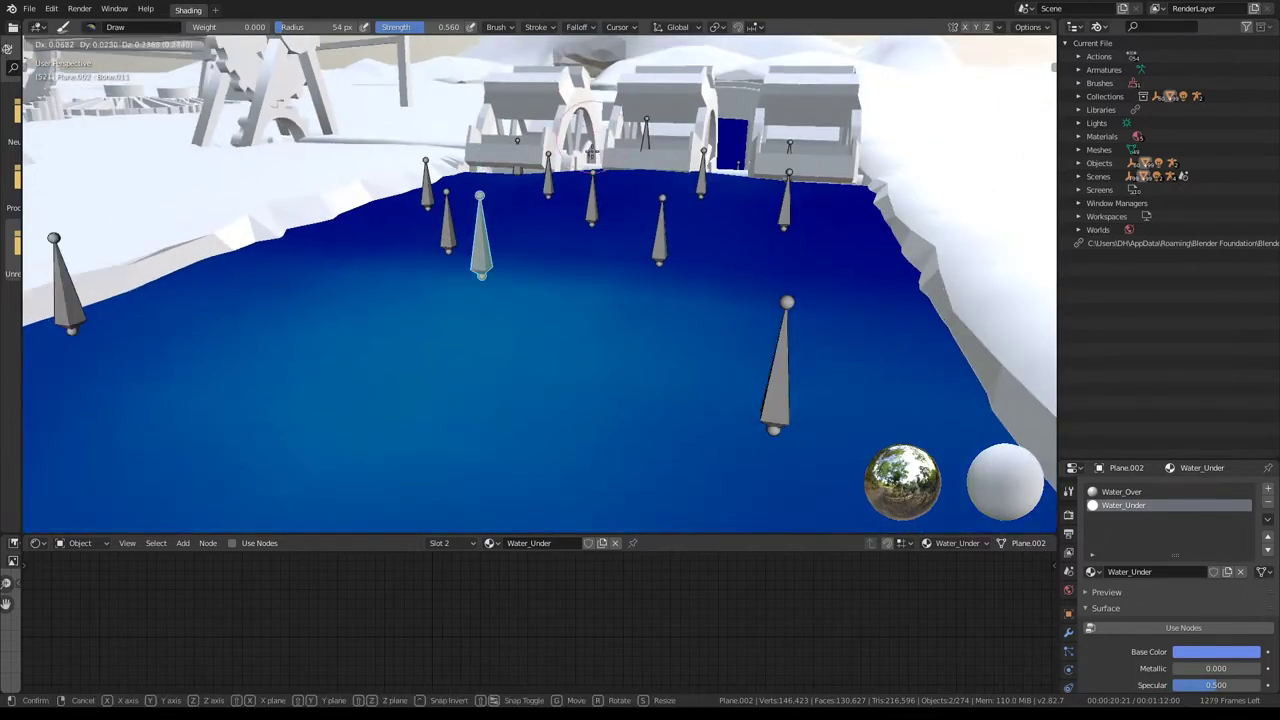
pyautogui.keyDown('ctrl'); pyautogui.click(590, 205); pyautogui.keyUp('ctrl')
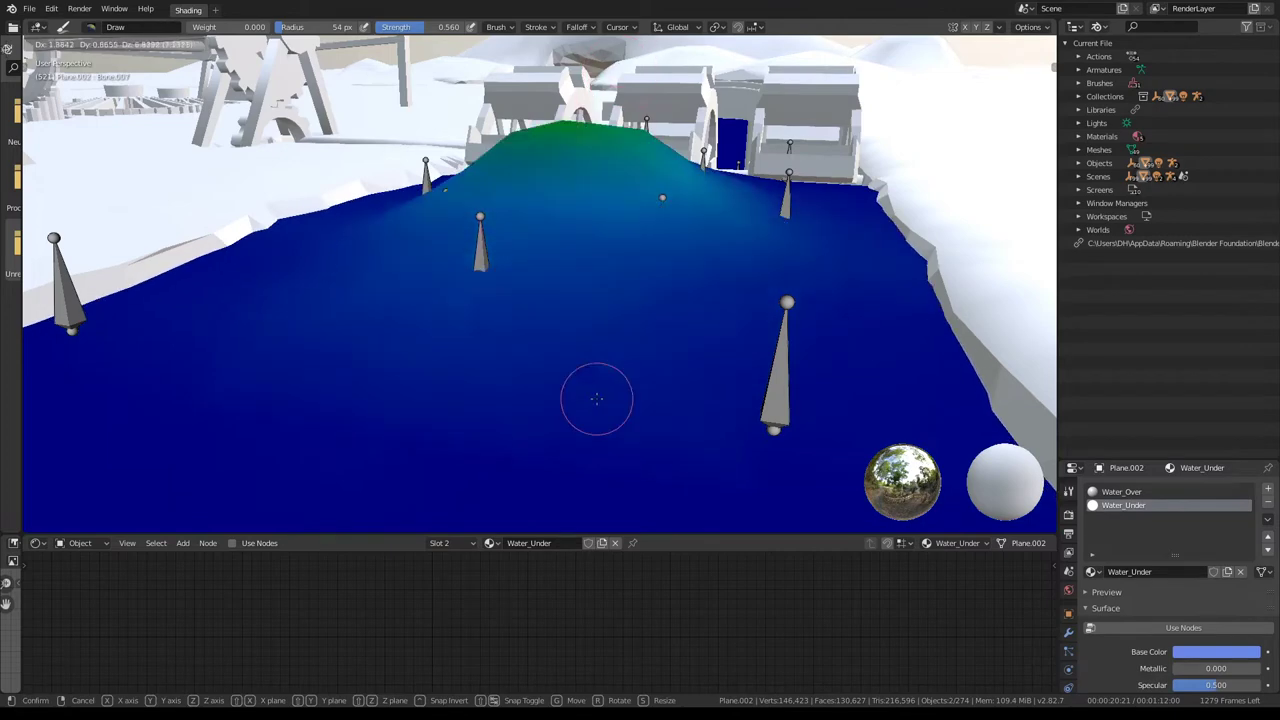
pyautogui.press('Escape')
pyautogui.moveTo(594, 400)
pyautogui.mouseDown(button='middle')
pyautogui.moveTo(414, 171)
pyautogui.moveTo(70, 145)
pyautogui.mouseUp(button='middle')
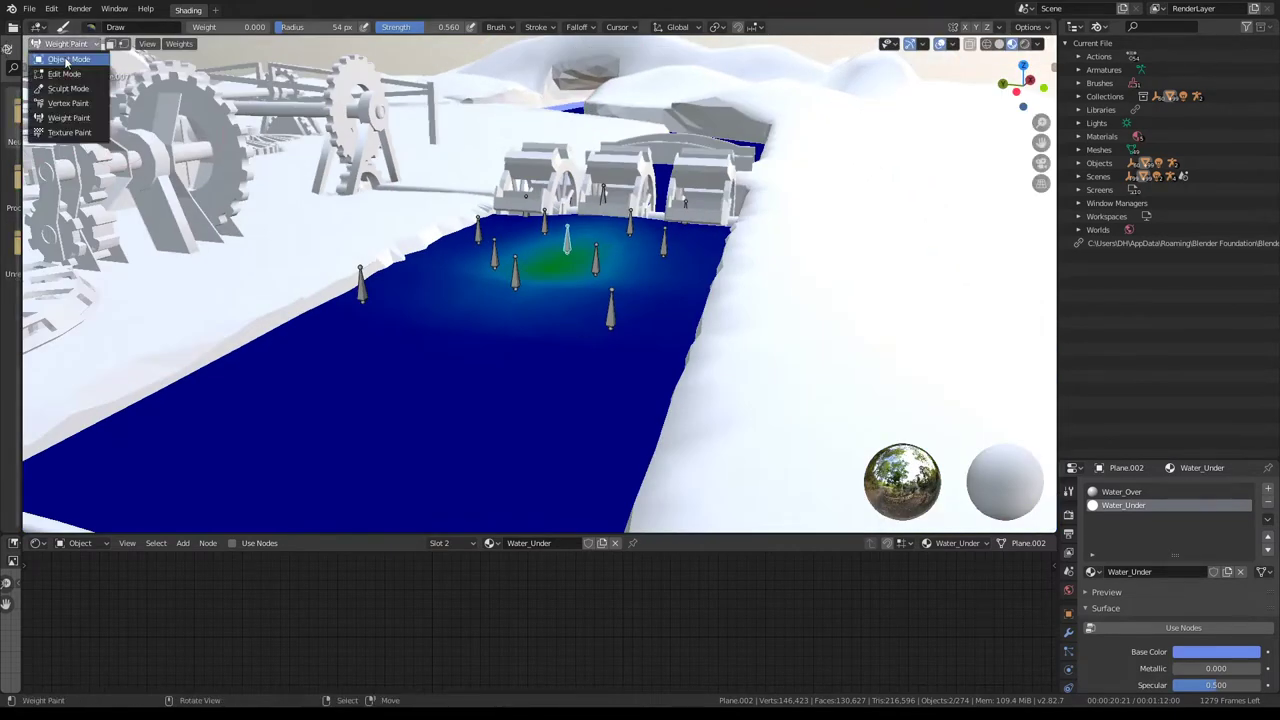
pyautogui.click(66, 60)
pyautogui.press('space')
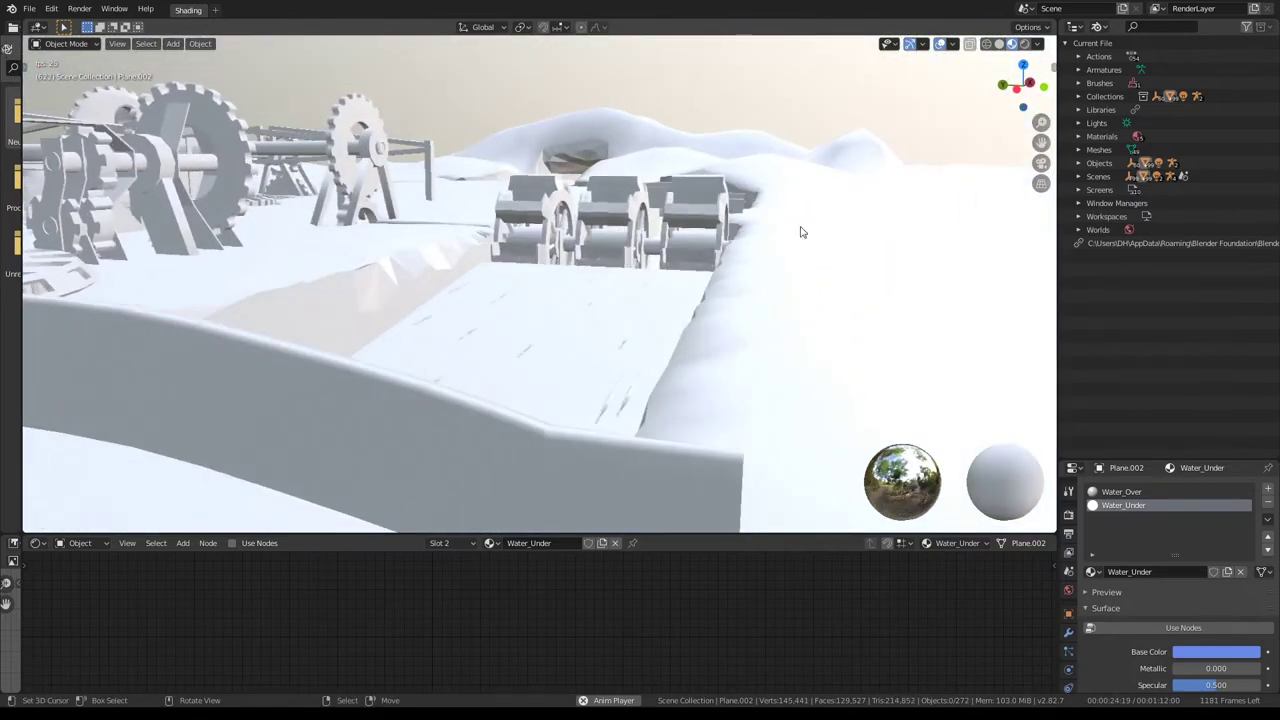
# - Walk-navigate through the gate to a viewpoint above the fence
pyautogui.click(800, 232)
pyautogui.moveTo(889, 249); pyautogui.dragTo(570, 273, button='middle')
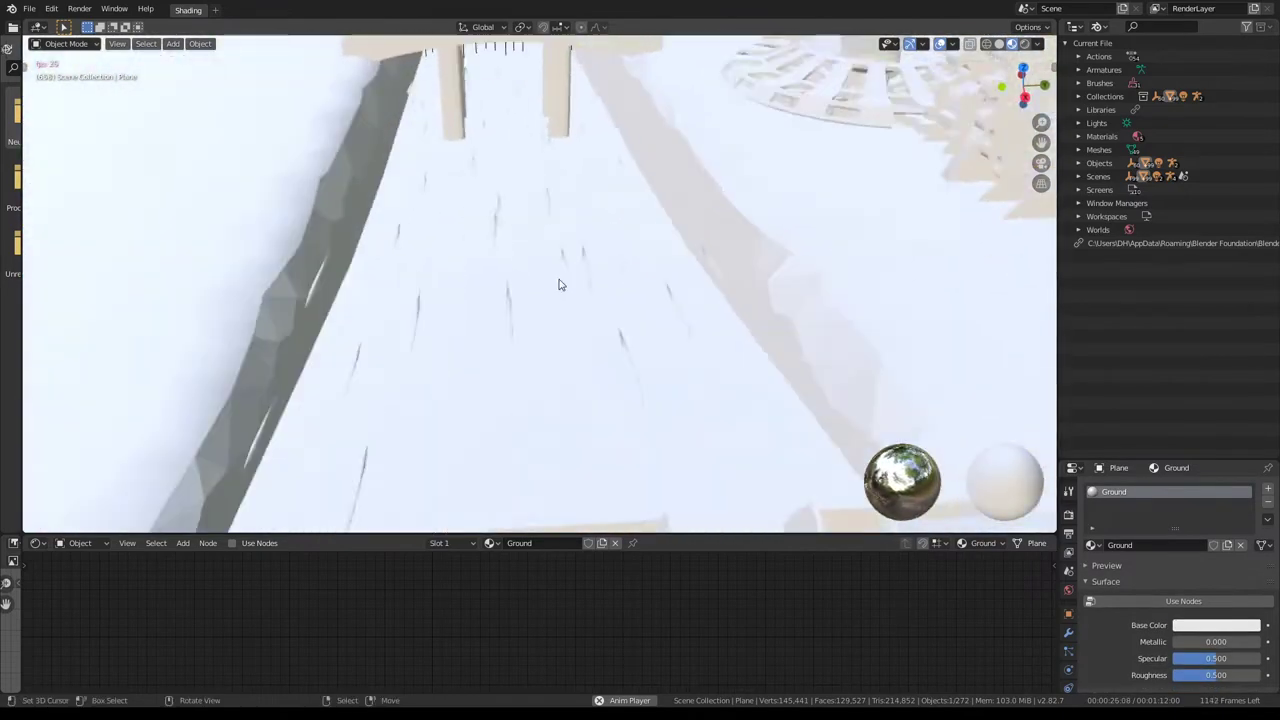
pyautogui.hotkey('shift', '`')
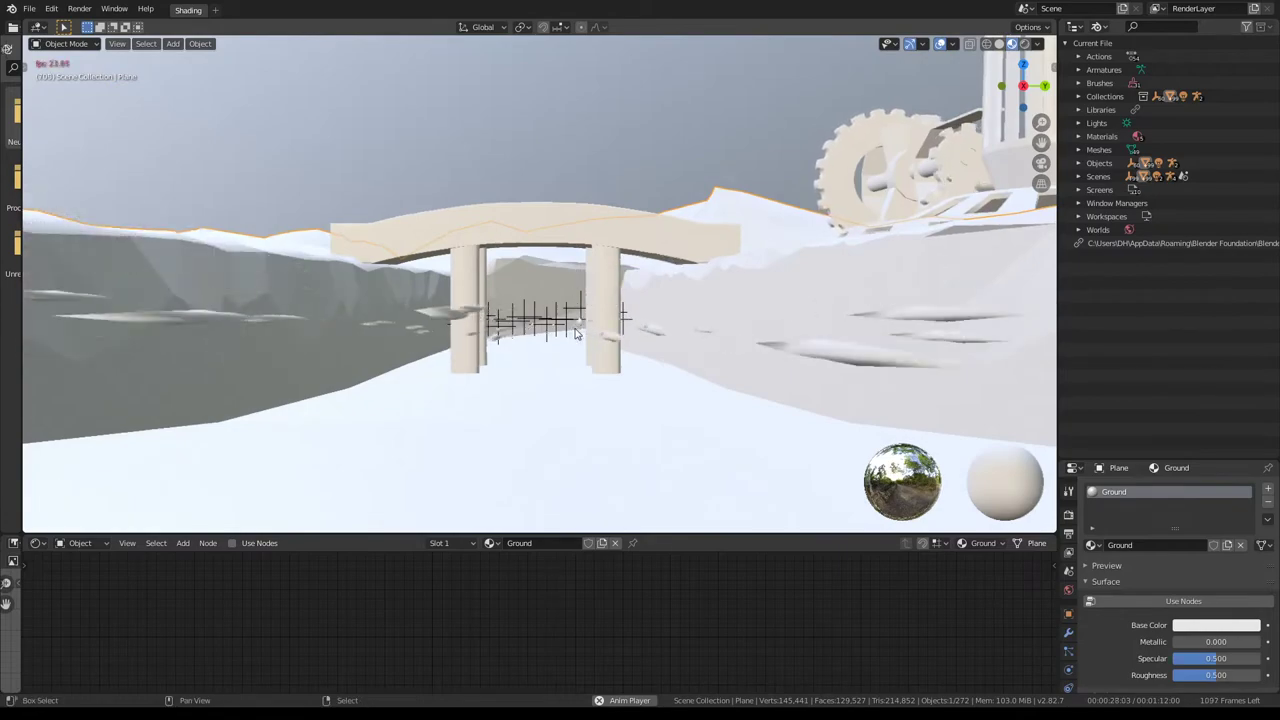
pyautogui.press('w')
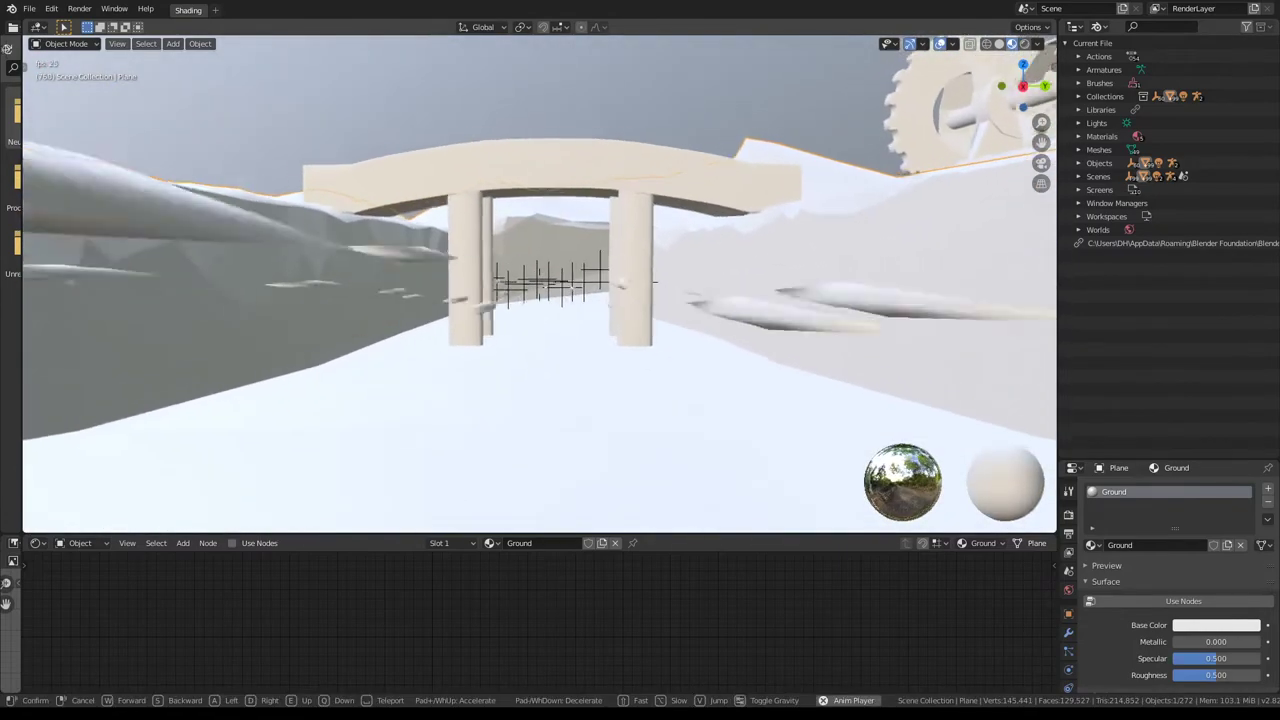
pyautogui.press('w')
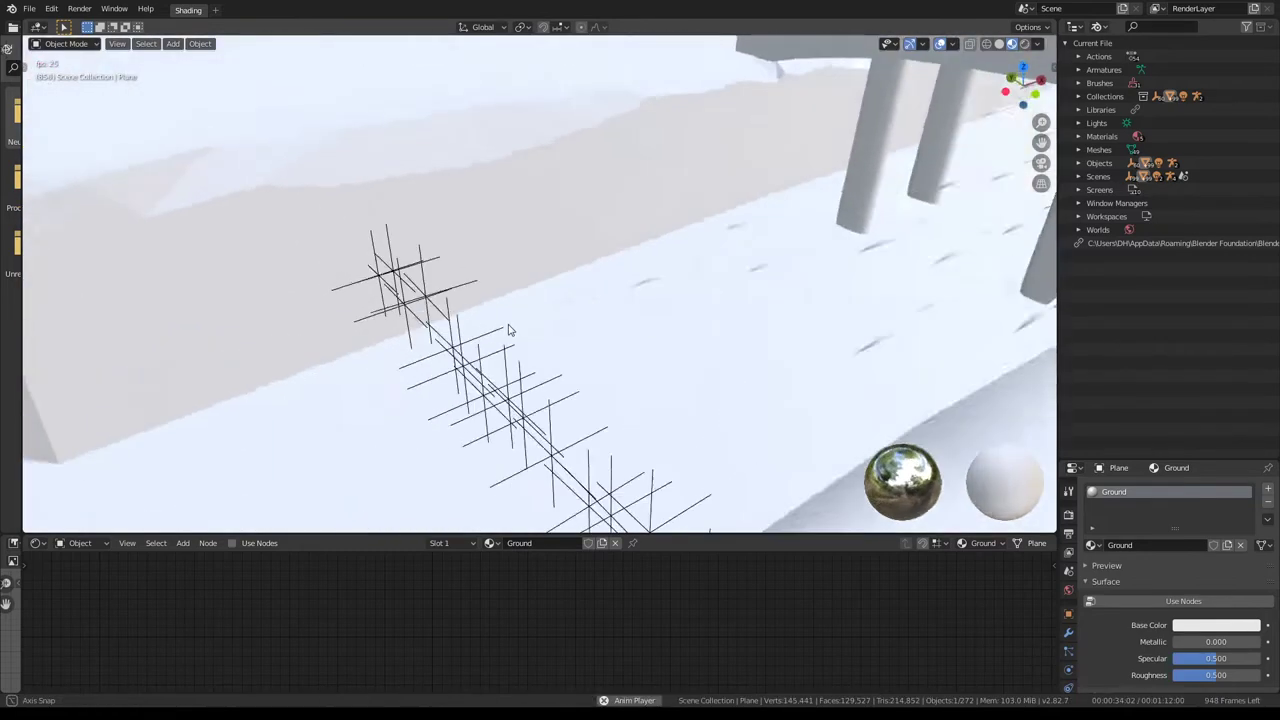
pyautogui.click(603, 355)
# - Move the fence empties near the bridge to new spots along the river bank
pyautogui.click(537, 342)
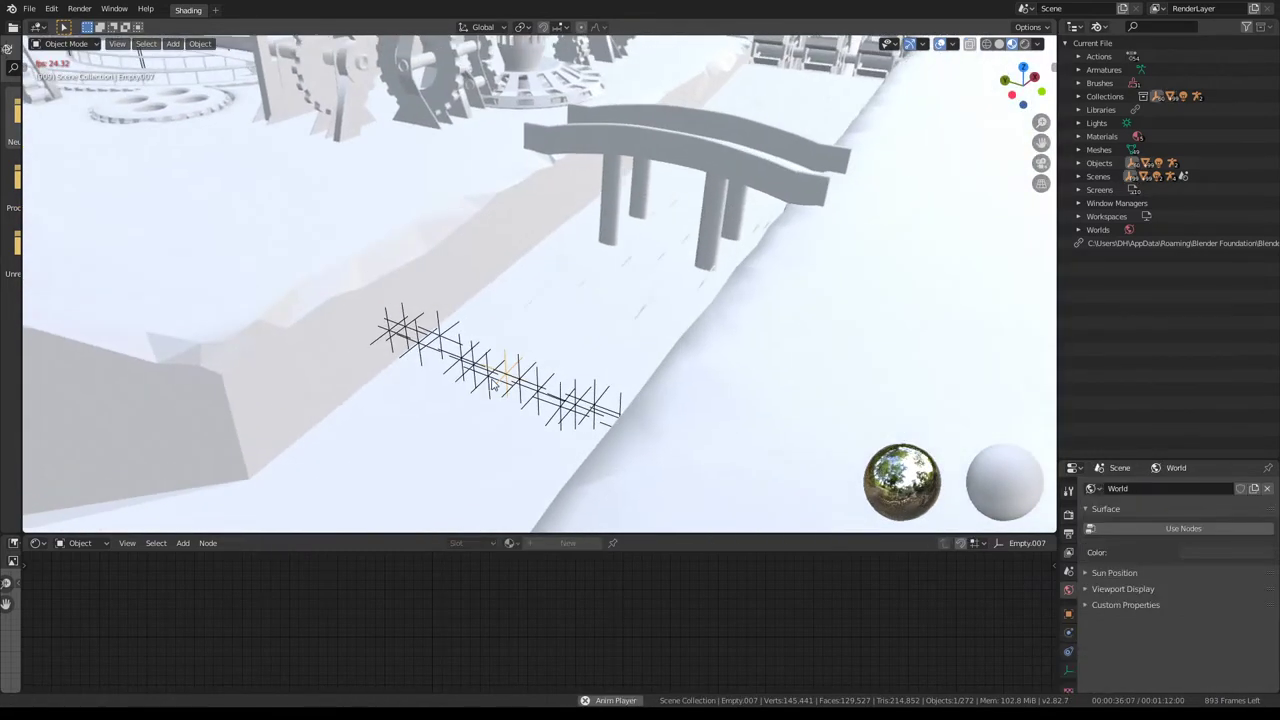
pyautogui.press('g')
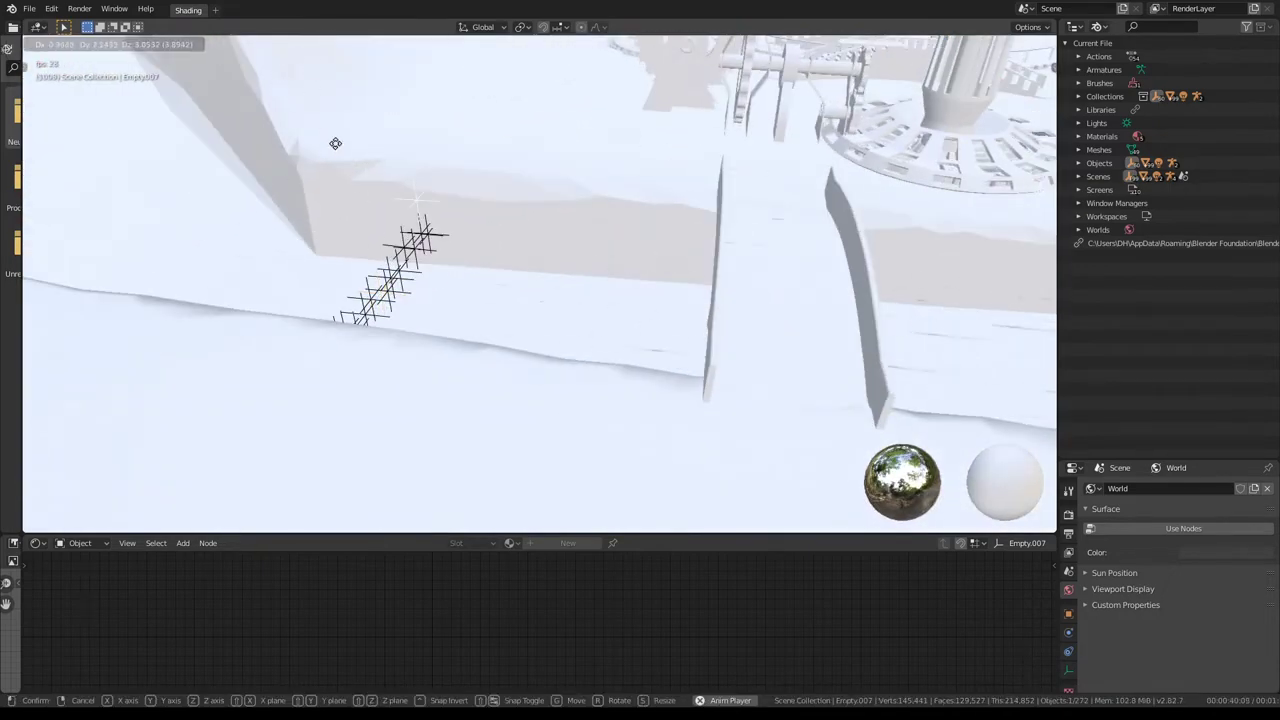
pyautogui.click(241, 406)
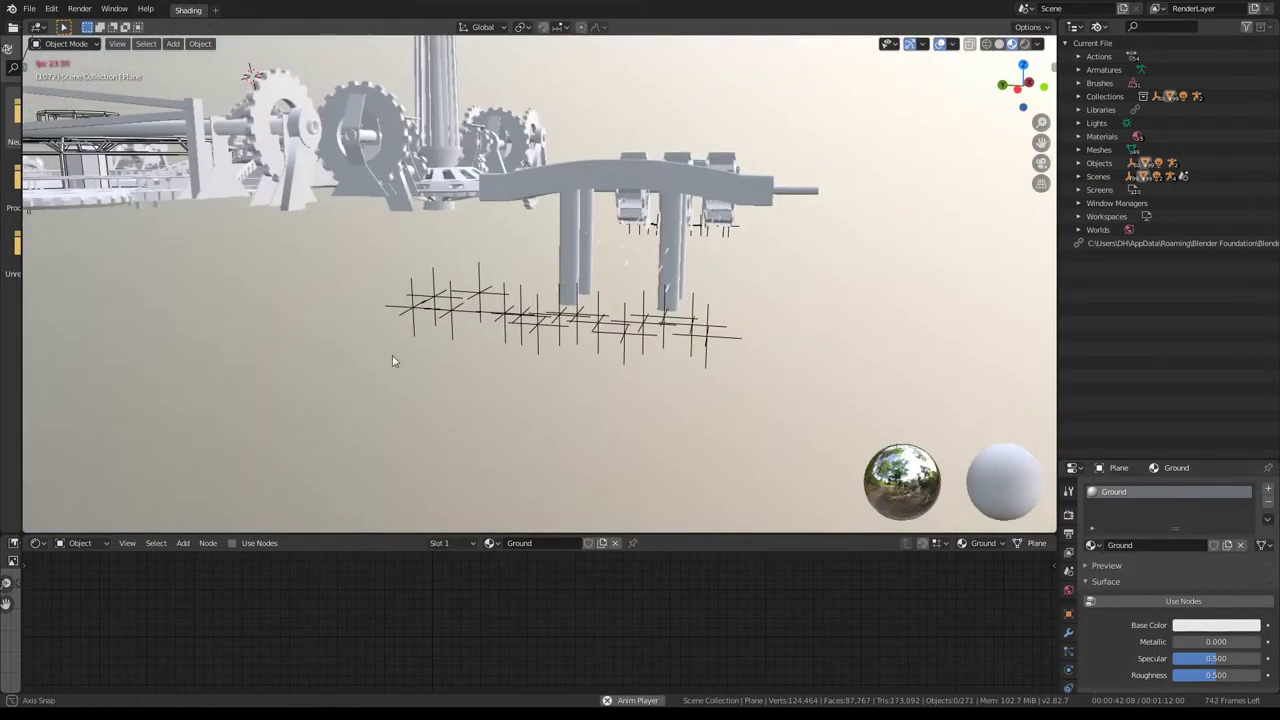
pyautogui.click(603, 352)
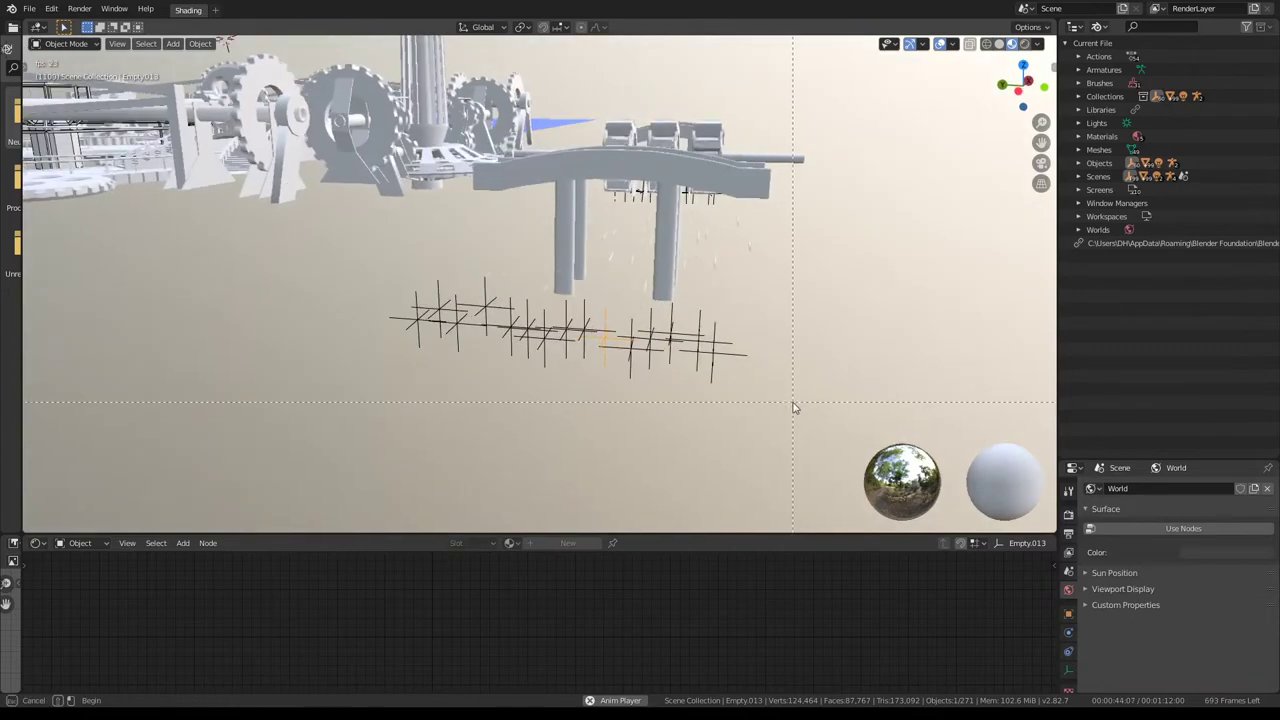
pyautogui.press('g')
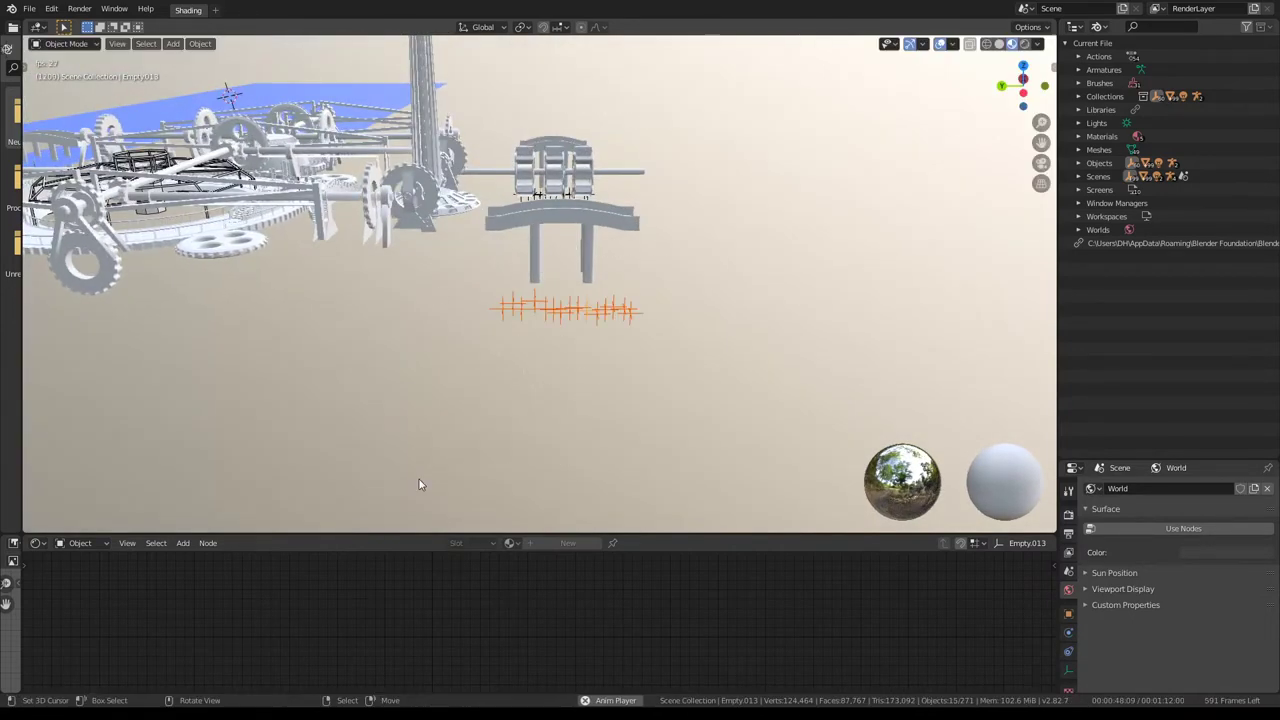
pyautogui.moveTo(419, 481); pyautogui.dragTo(477, 323, button='middle')
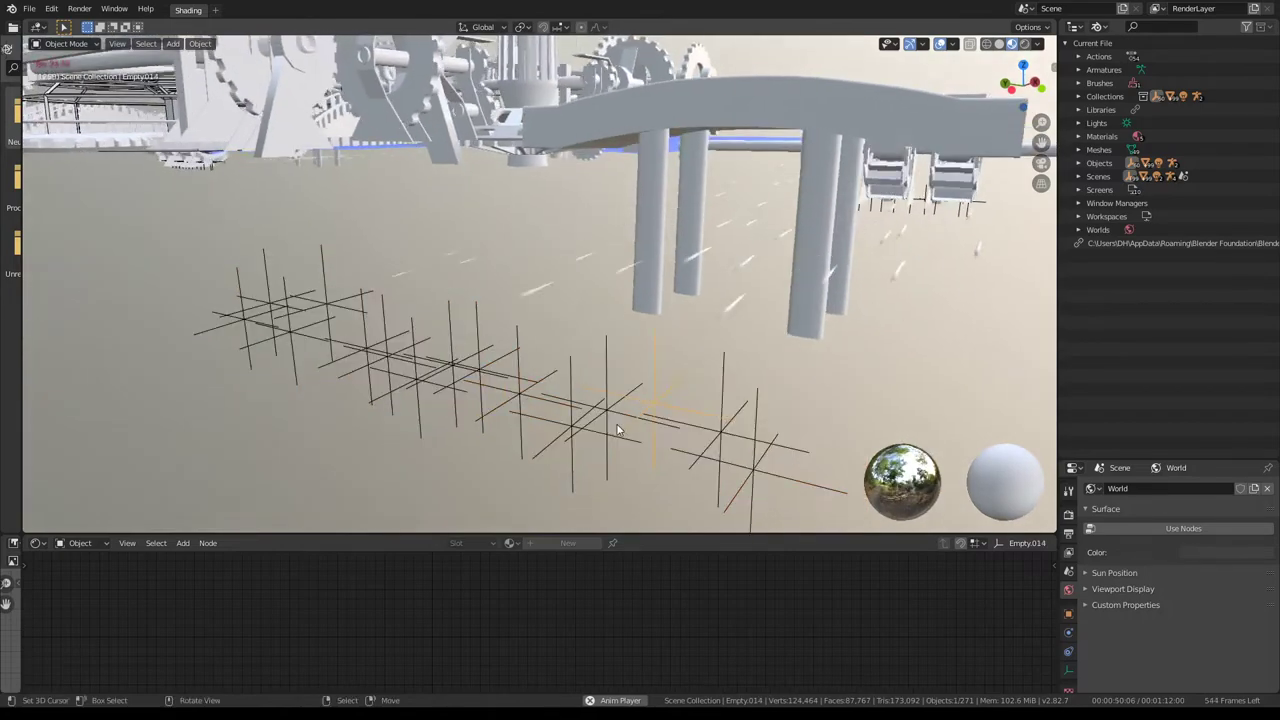
pyautogui.press('g')
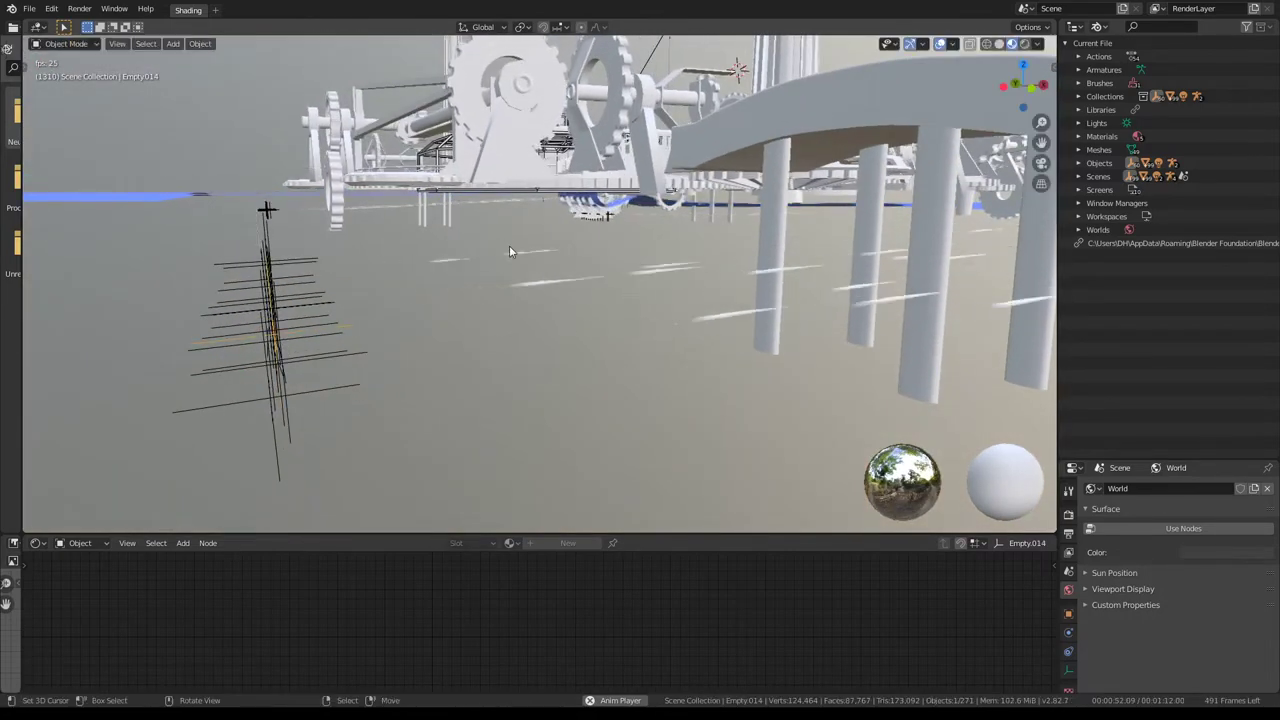
pyautogui.moveTo(509, 251)
pyautogui.mouseDown(button='middle')
pyautogui.moveTo(712, 344)
pyautogui.moveTo(423, 283)
pyautogui.mouseUp(button='middle')
pyautogui.click(230, 362)
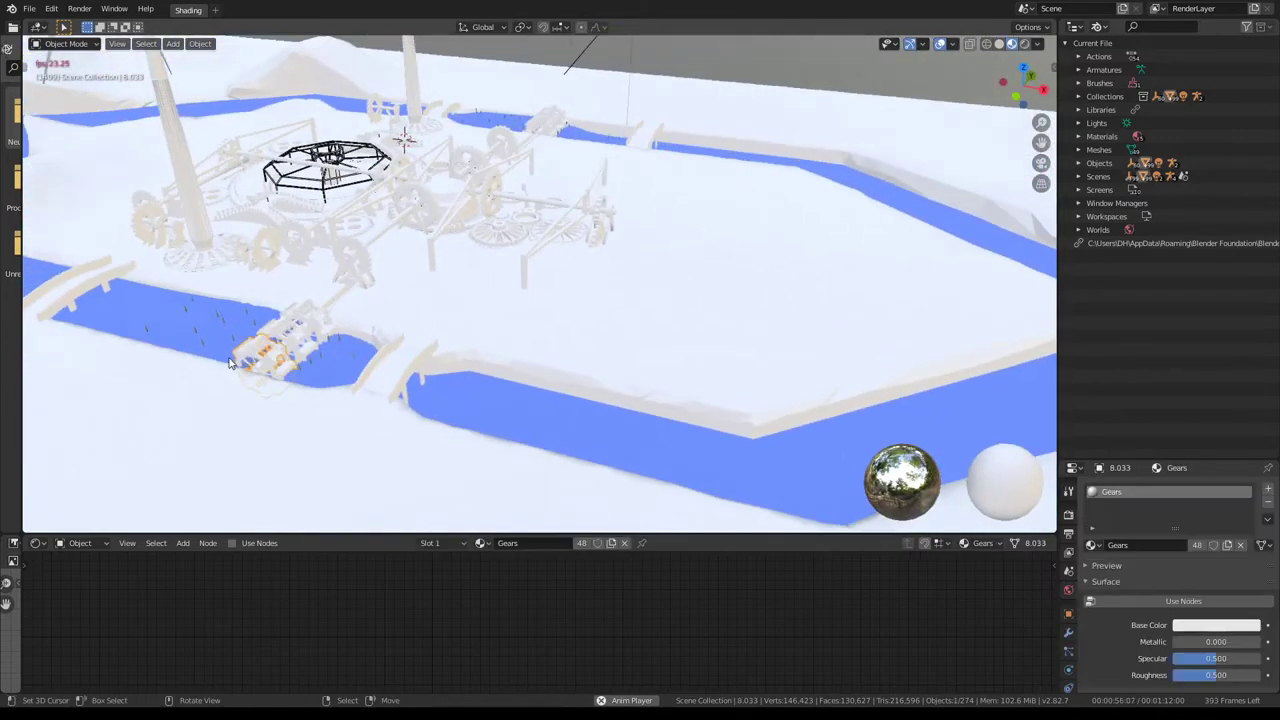
pyautogui.moveTo(287, 327)
pyautogui.mouseDown(button='middle')
pyautogui.moveTo(560, 308)
pyautogui.moveTo(430, 238)
pyautogui.moveTo(669, 263)
pyautogui.moveTo(686, 318)
pyautogui.mouseUp(button='middle')
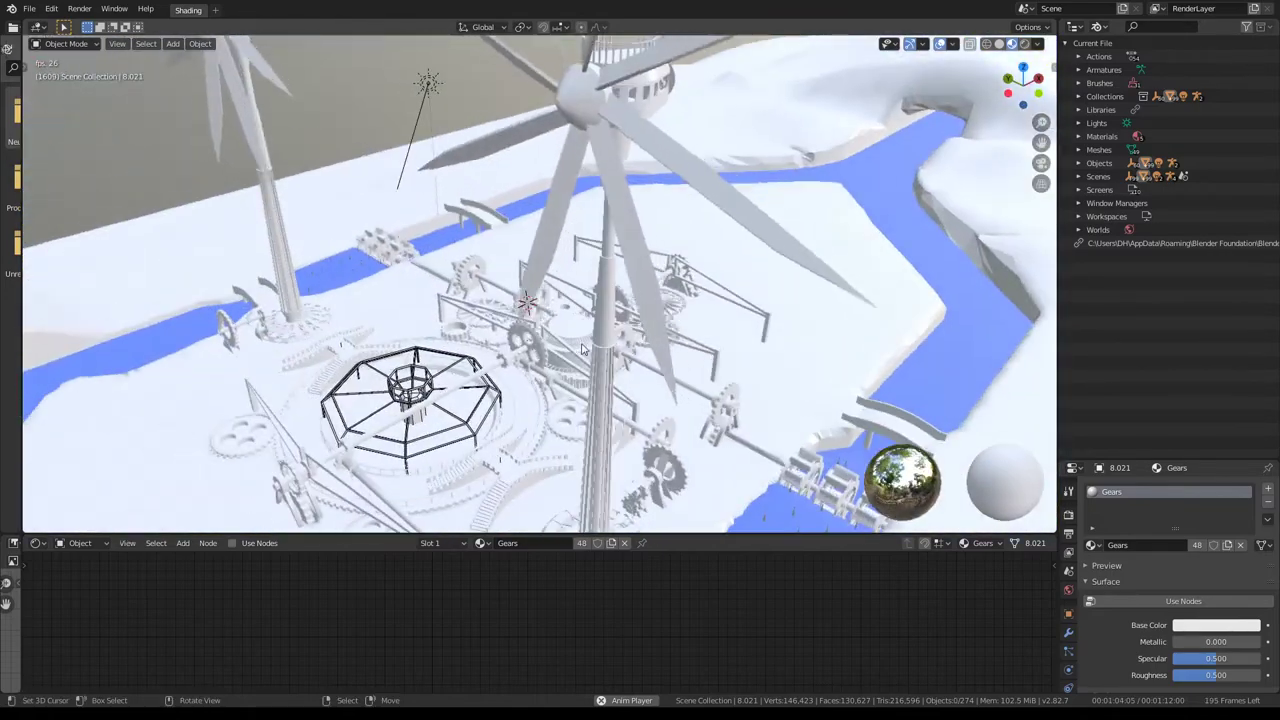
pyautogui.scroll(-5, 686, 318)
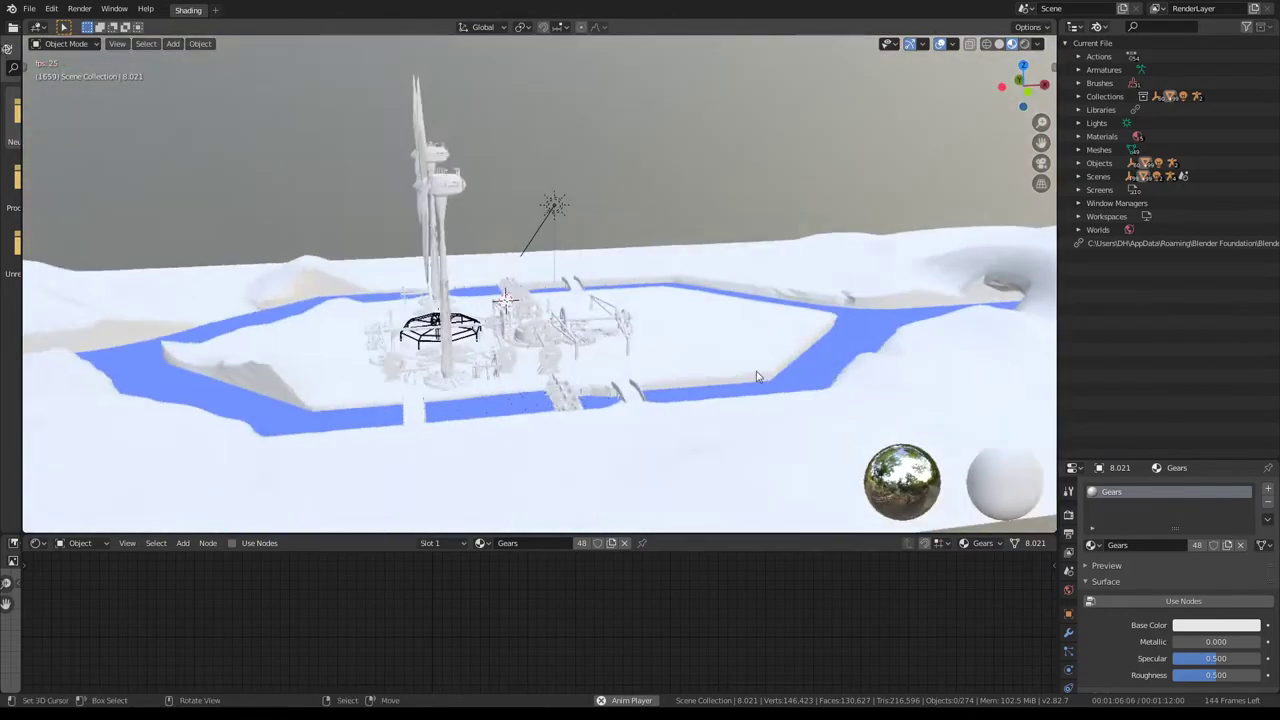
pyautogui.moveTo(686, 318); pyautogui.dragTo(606, 334, button='middle')
pyautogui.click(645, 342)
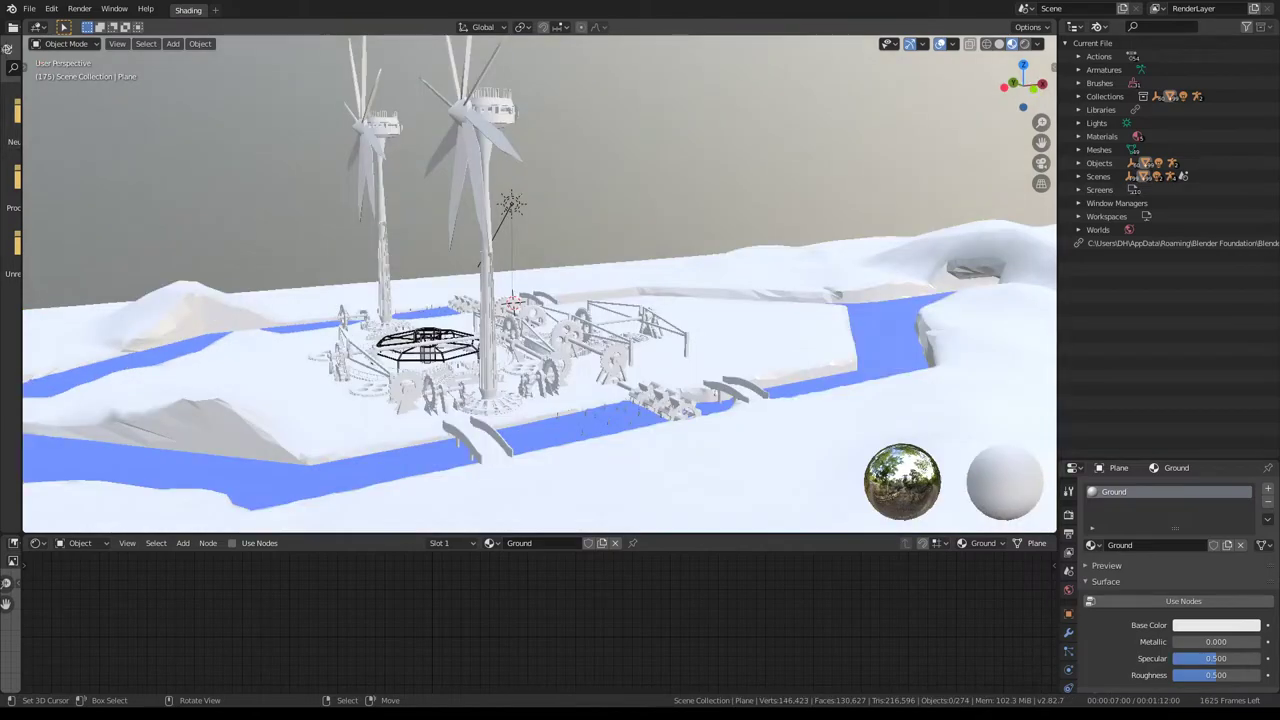
pyautogui.moveTo(702, 228)
pyautogui.mouseDown(button='middle')
pyautogui.moveTo(815, 210)
pyautogui.moveTo(813, 273)
pyautogui.mouseUp(button='middle')
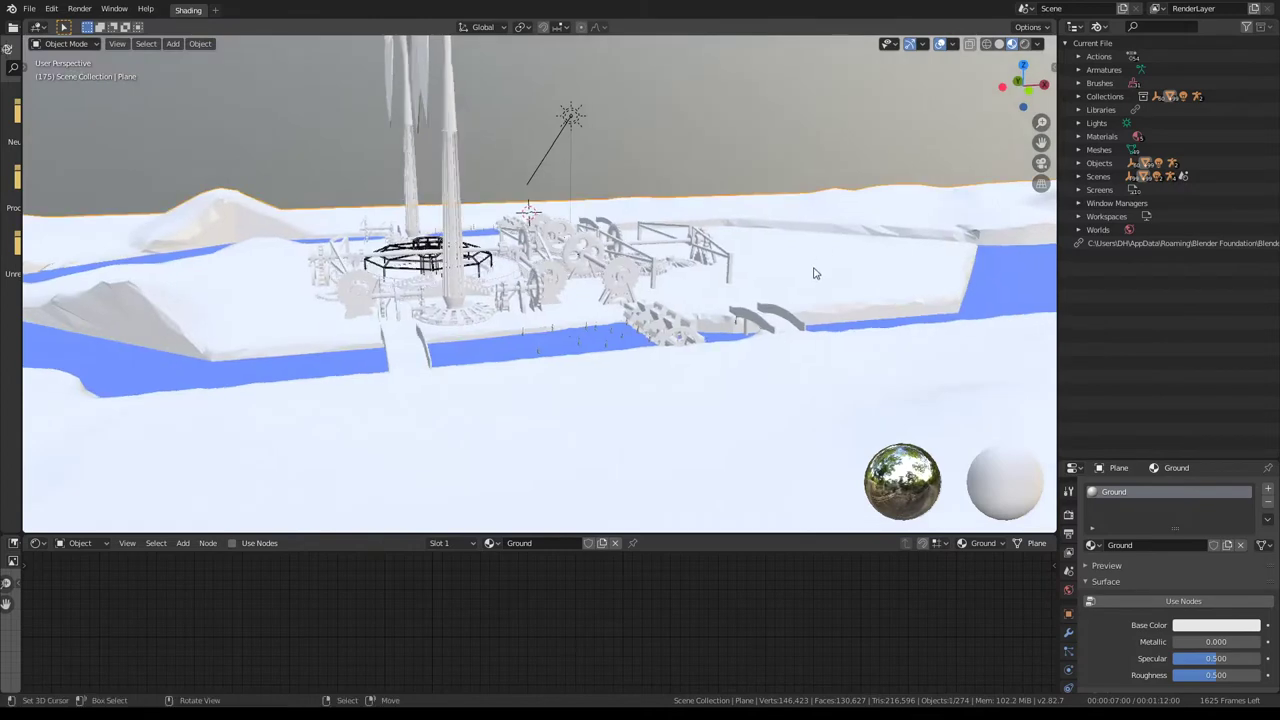
# - Isolate the ground terrain and enable Eevee Ambient Occlusion and Bloom
pyautogui.hotkey('shift', 'h')
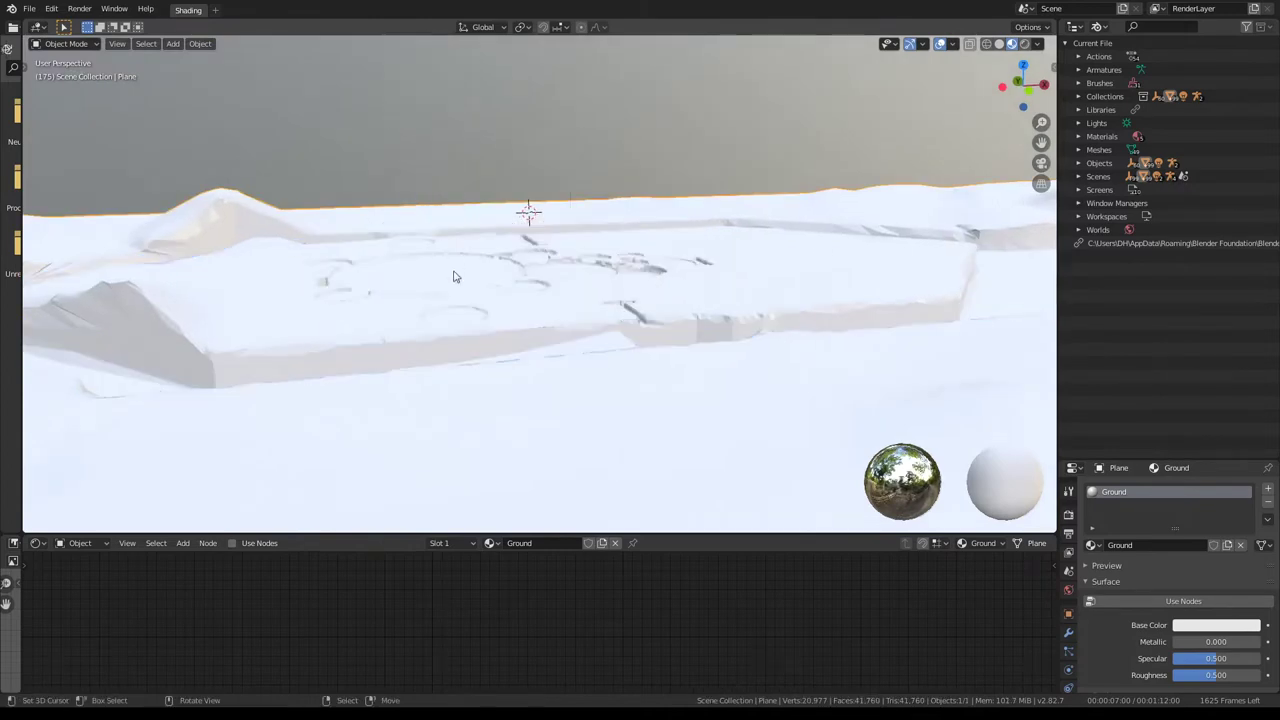
pyautogui.moveTo(453, 277); pyautogui.dragTo(600, 291, button='middle')
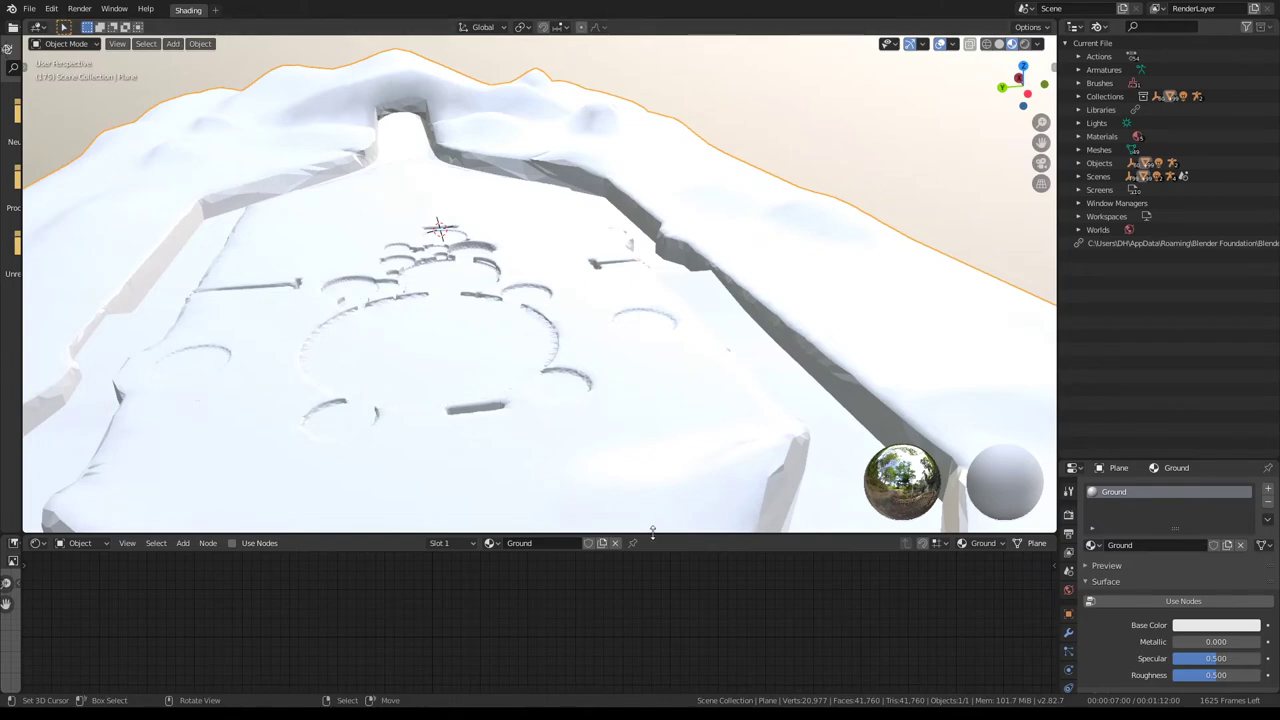
pyautogui.moveTo(1189, 457); pyautogui.dragTo(1140, 170)
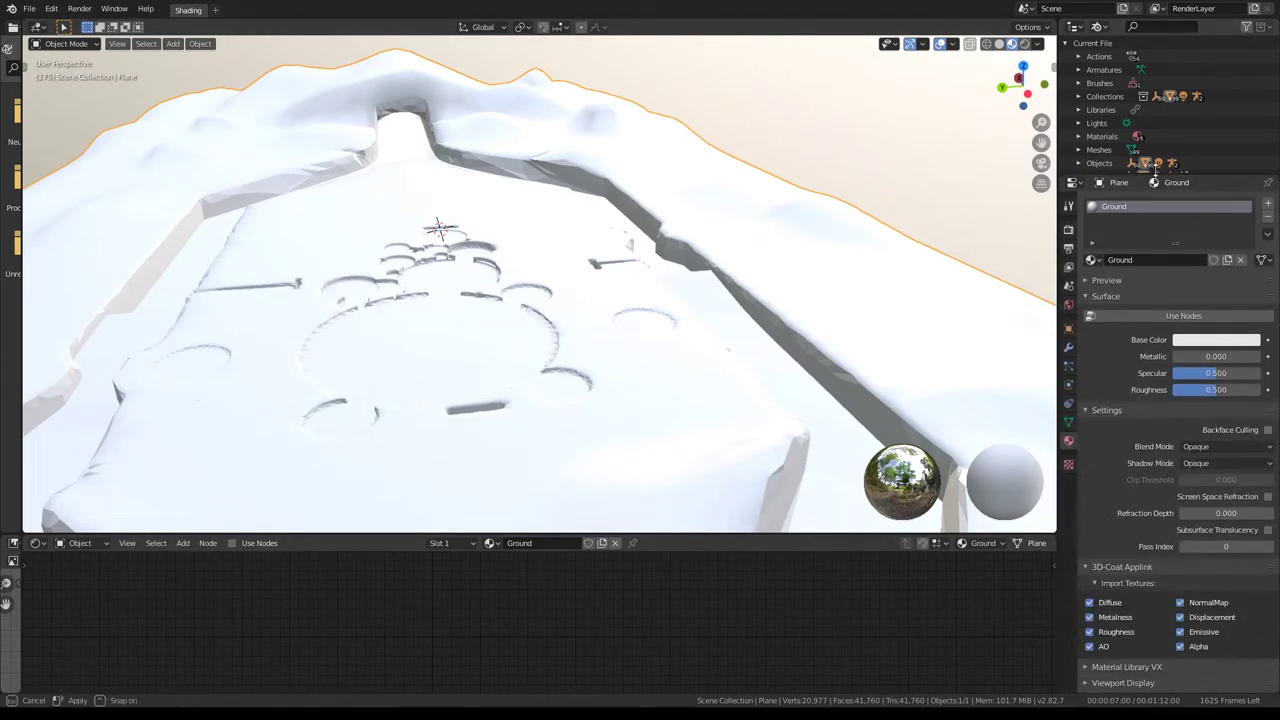
pyautogui.click(1068, 224)
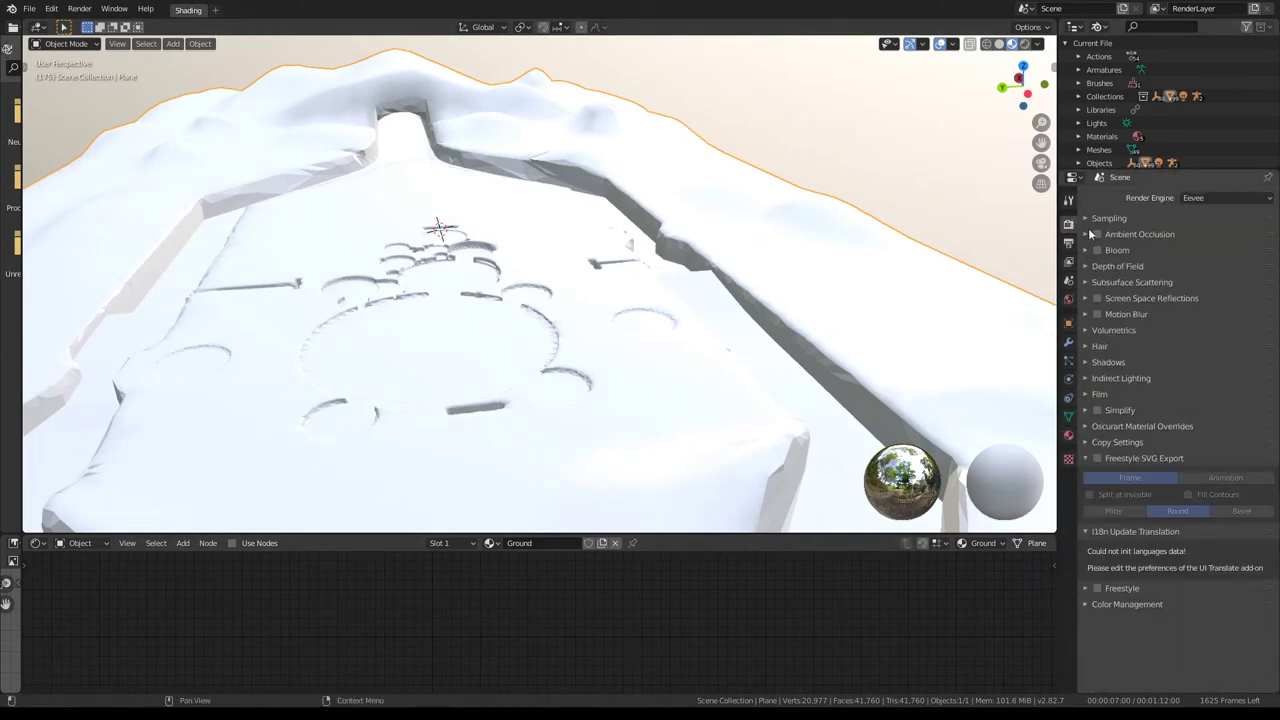
pyautogui.click(1097, 234)
pyautogui.moveTo(480, 230); pyautogui.dragTo(567, 271, button='middle')
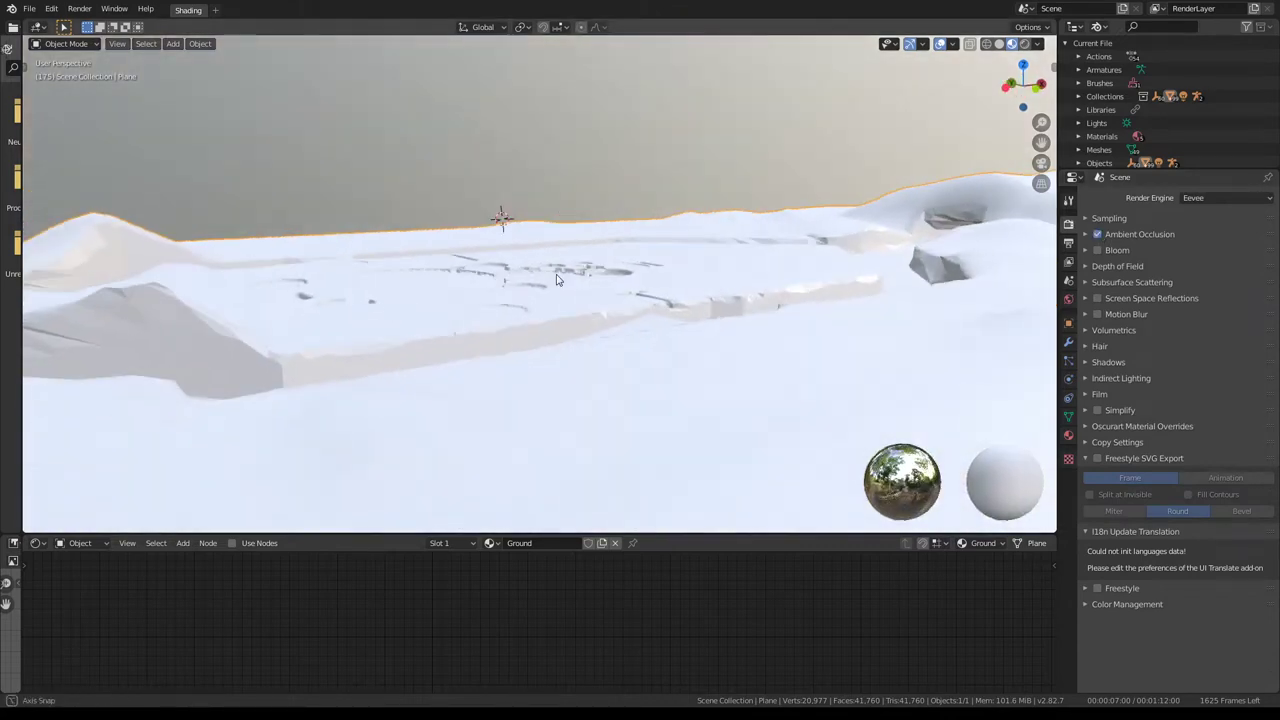
pyautogui.click(1098, 250)
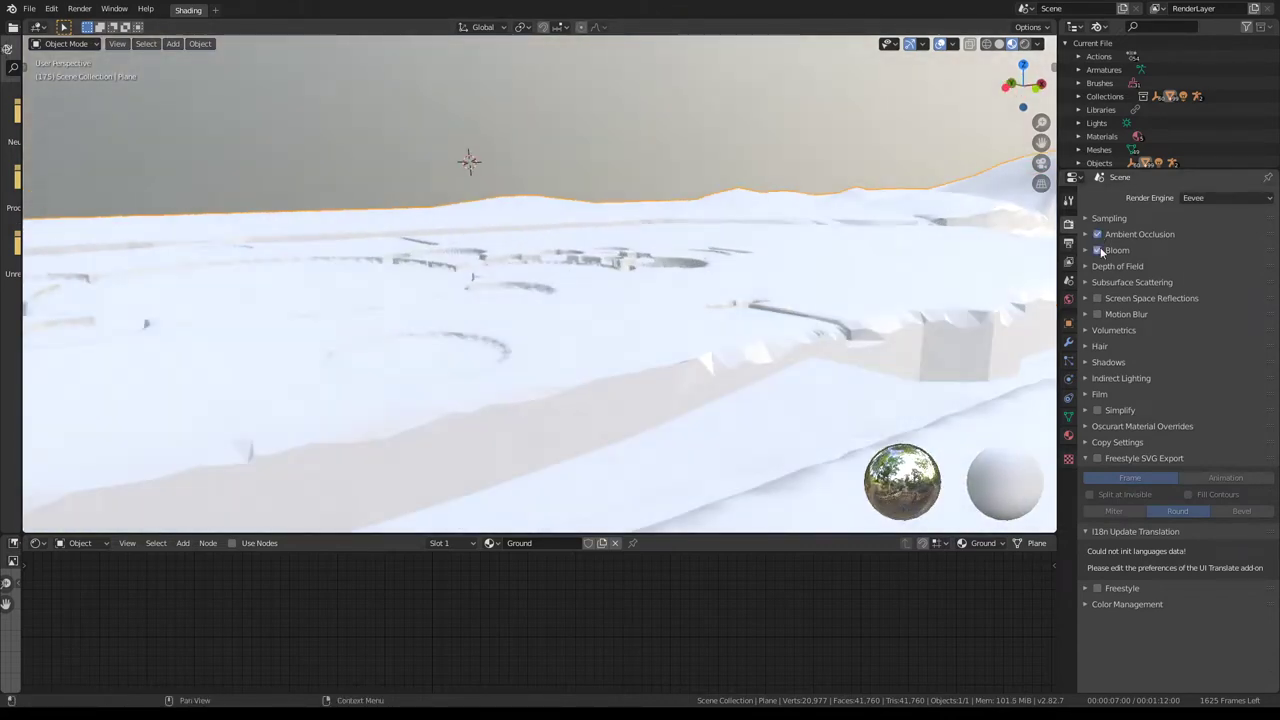
# - Set ambient occlusion factor to 4.37 with raised distance and trace precision, then view the Ground material
pyautogui.click(1084, 235)
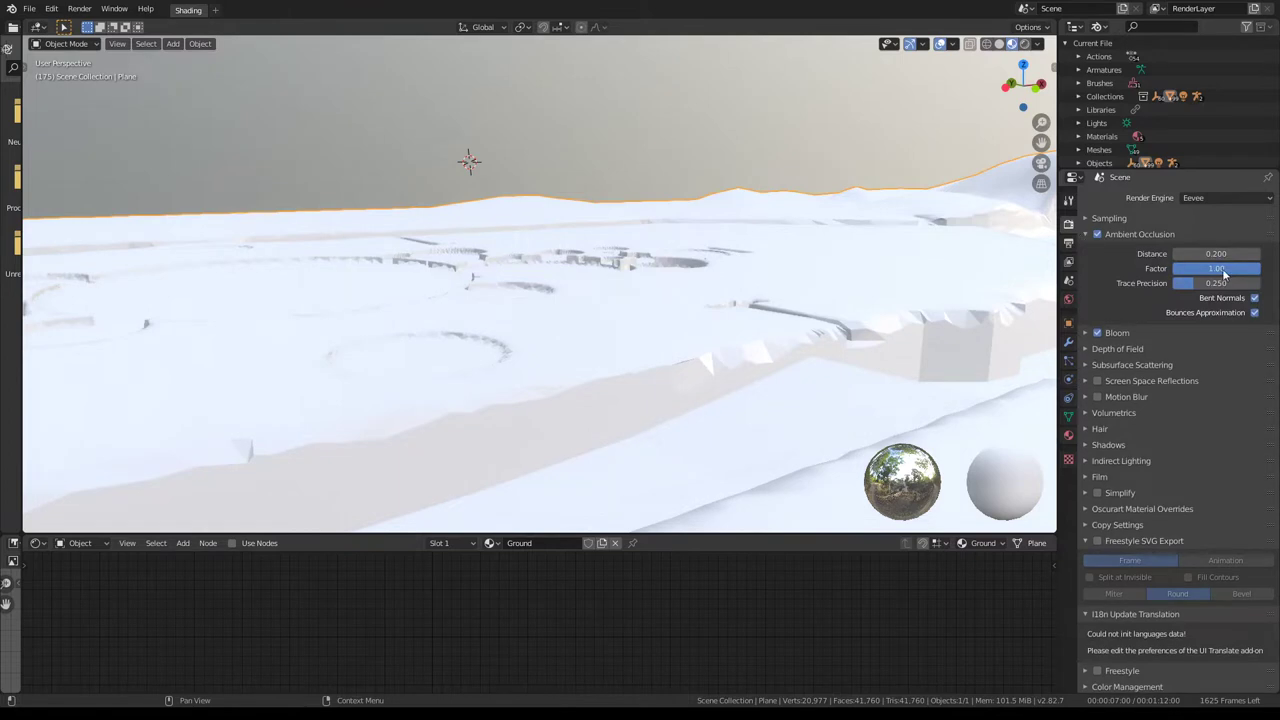
pyautogui.write('5')
pyautogui.press('Return')
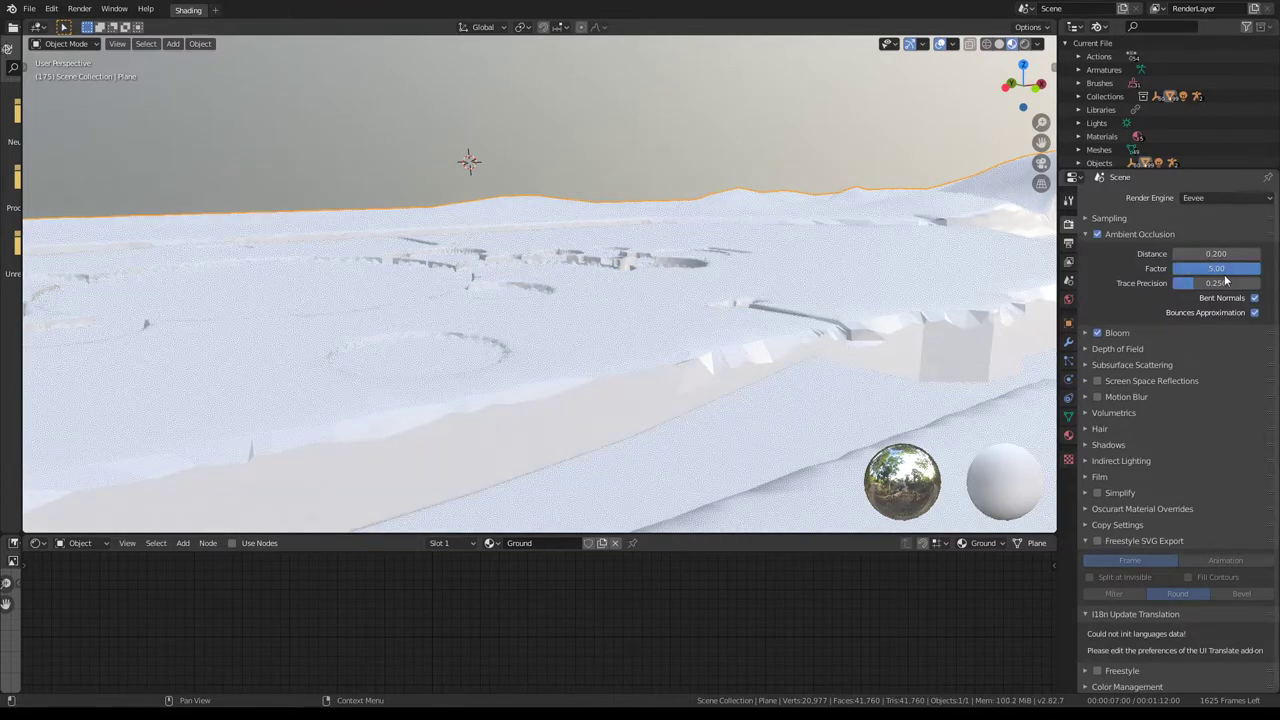
pyautogui.moveTo(1206, 285); pyautogui.dragTo(1225, 285)
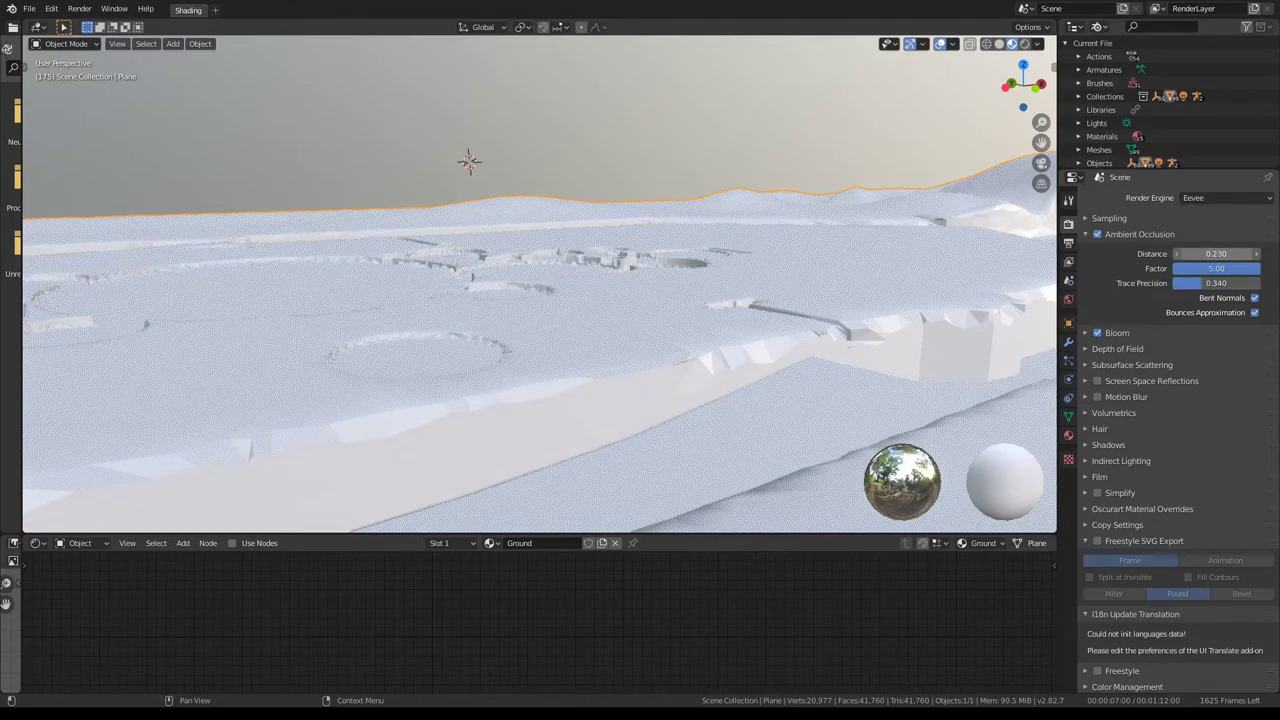
pyautogui.moveTo(1216, 254); pyautogui.dragTo(1240, 254)
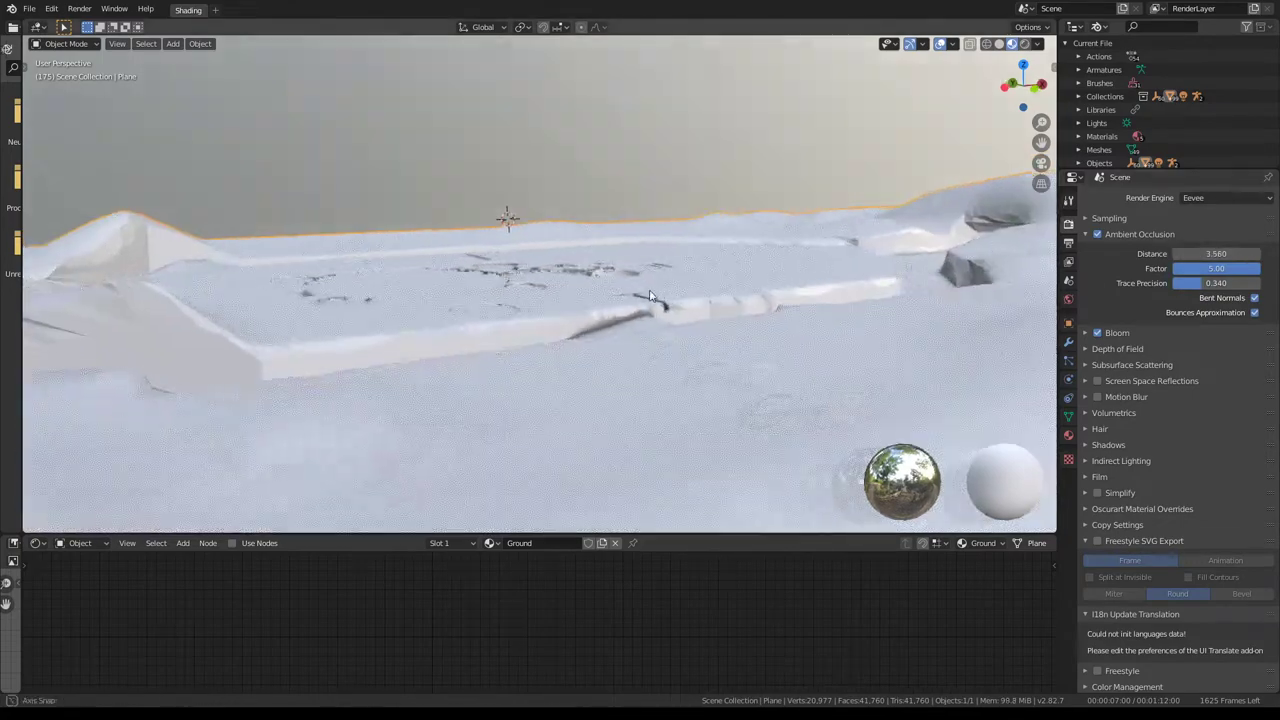
pyautogui.moveTo(520, 300)
pyautogui.mouseDown(button='middle')
pyautogui.moveTo(549, 286)
pyautogui.moveTo(800, 276)
pyautogui.mouseUp(button='middle')
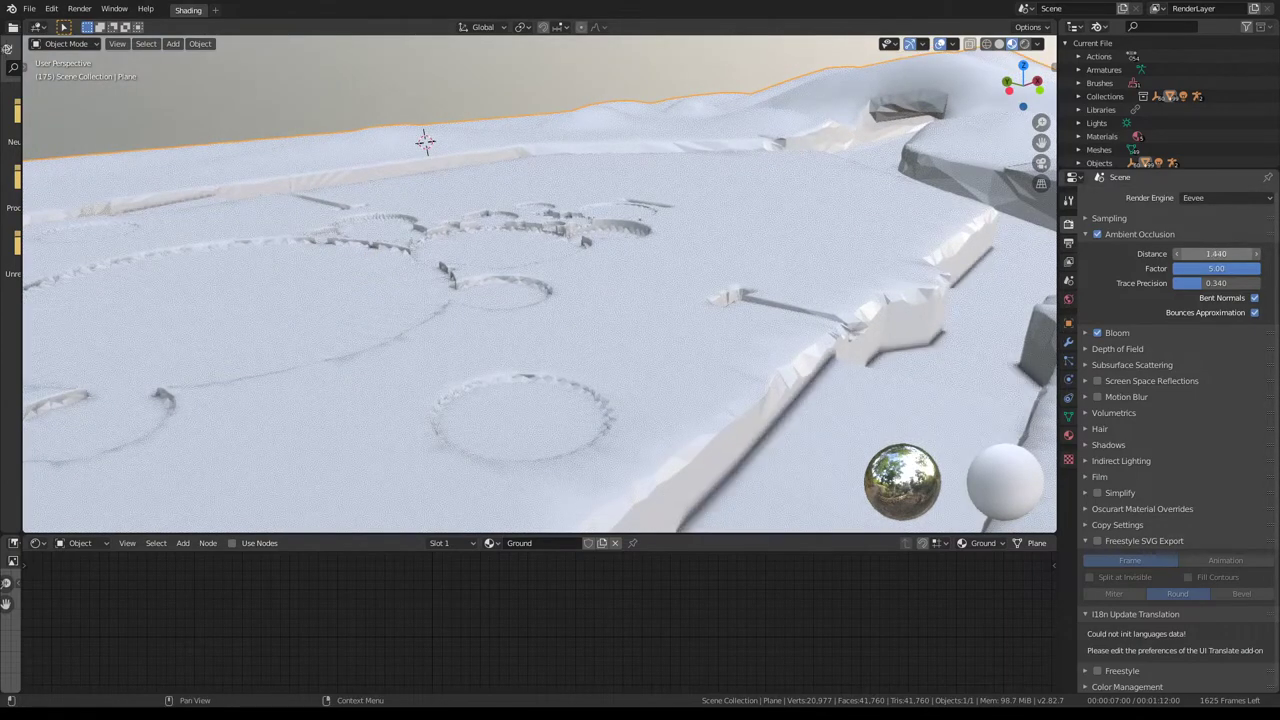
pyautogui.moveTo(1216, 268)
pyautogui.mouseDown()
pyautogui.moveTo(1185, 270)
pyautogui.moveTo(1240, 268)
pyautogui.mouseUp()
pyautogui.moveTo(466, 194)
pyautogui.mouseDown(button='middle')
pyautogui.moveTo(207, 290)
pyautogui.moveTo(111, 354)
pyautogui.moveTo(1252, 290)
pyautogui.mouseUp(button='middle')
pyautogui.moveTo(642, 314)
pyautogui.mouseDown(button='middle')
pyautogui.moveTo(491, 294)
pyautogui.moveTo(1108, 238)
pyautogui.mouseUp(button='middle')
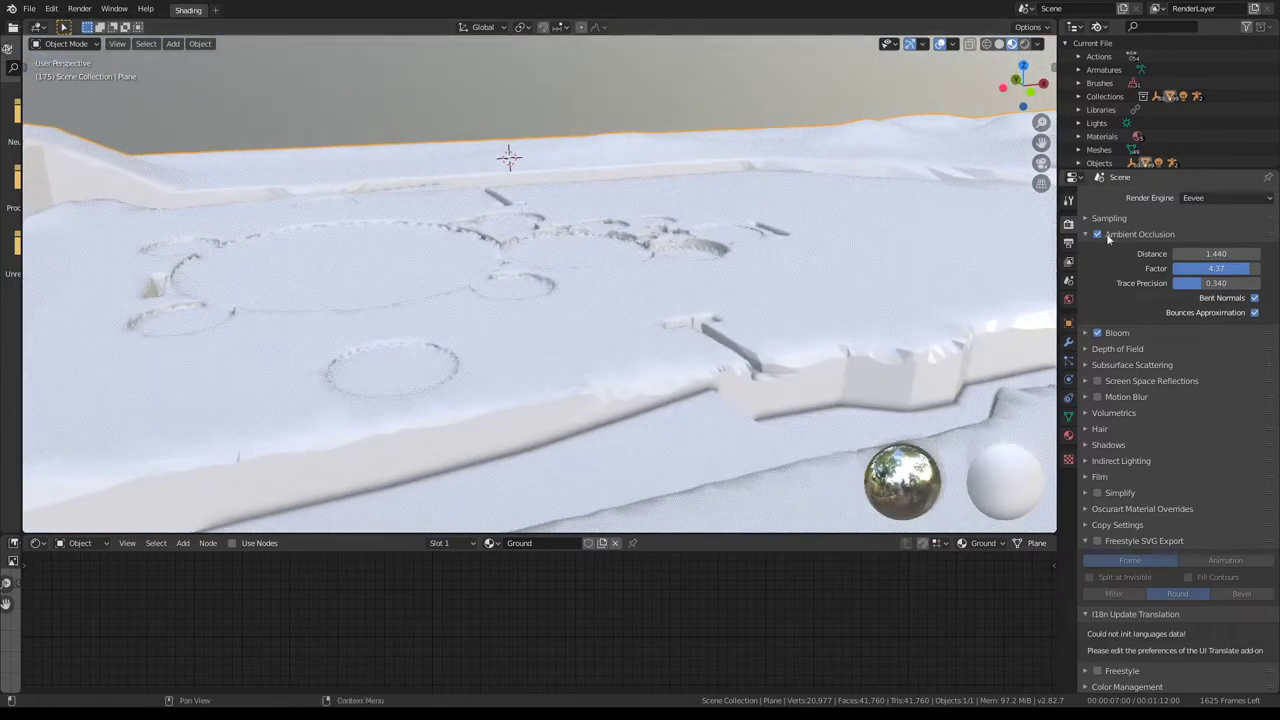
pyautogui.click(1068, 436)
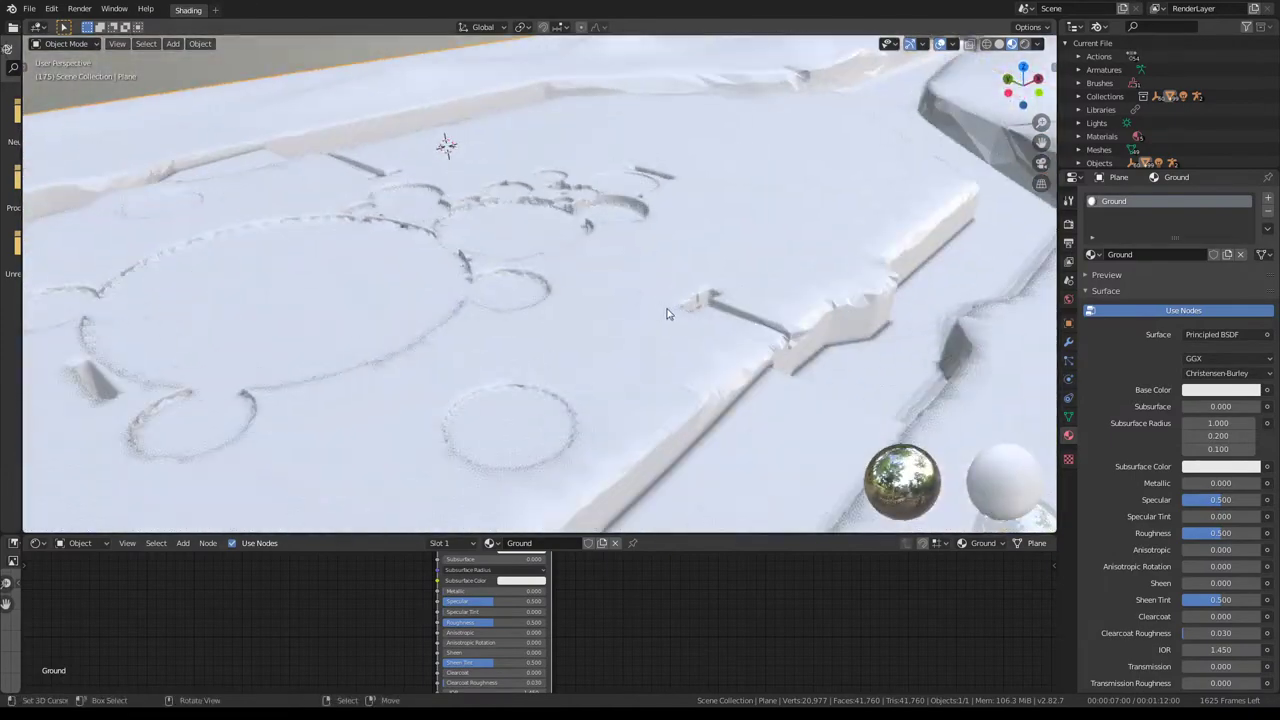
# - Add an Attribute node reading 'Col' to feed the Ground material's Base Color
pyautogui.moveTo(647, 318); pyautogui.dragTo(644, 293, button='middle')
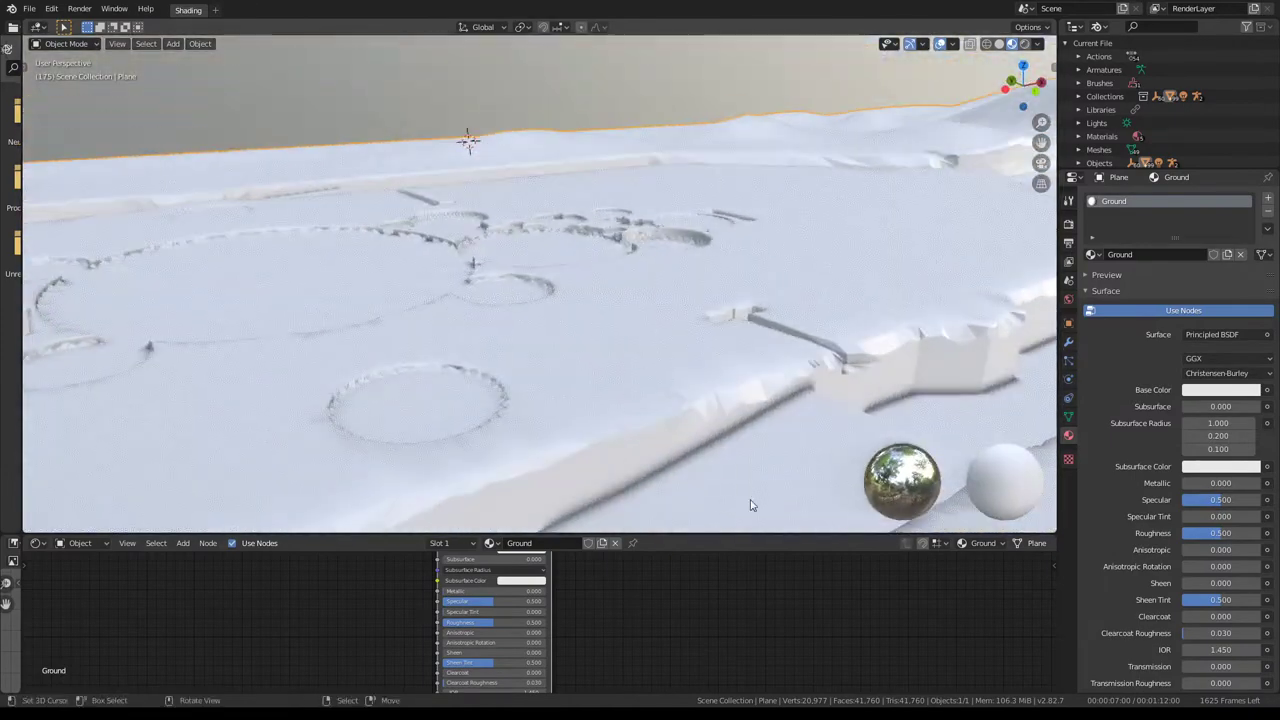
pyautogui.moveTo(742, 535); pyautogui.dragTo(580, 327)
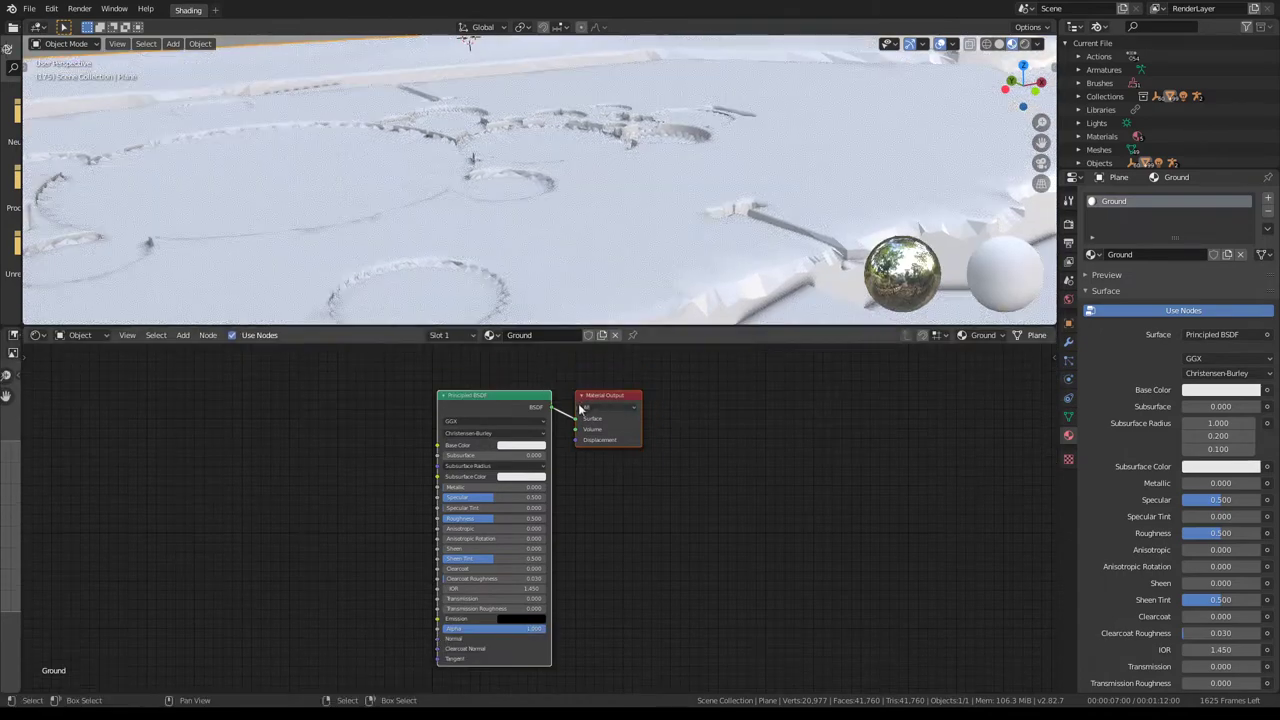
pyautogui.moveTo(295, 472); pyautogui.dragTo(503, 526, button='middle')
pyautogui.hotkey('shift', 'a')
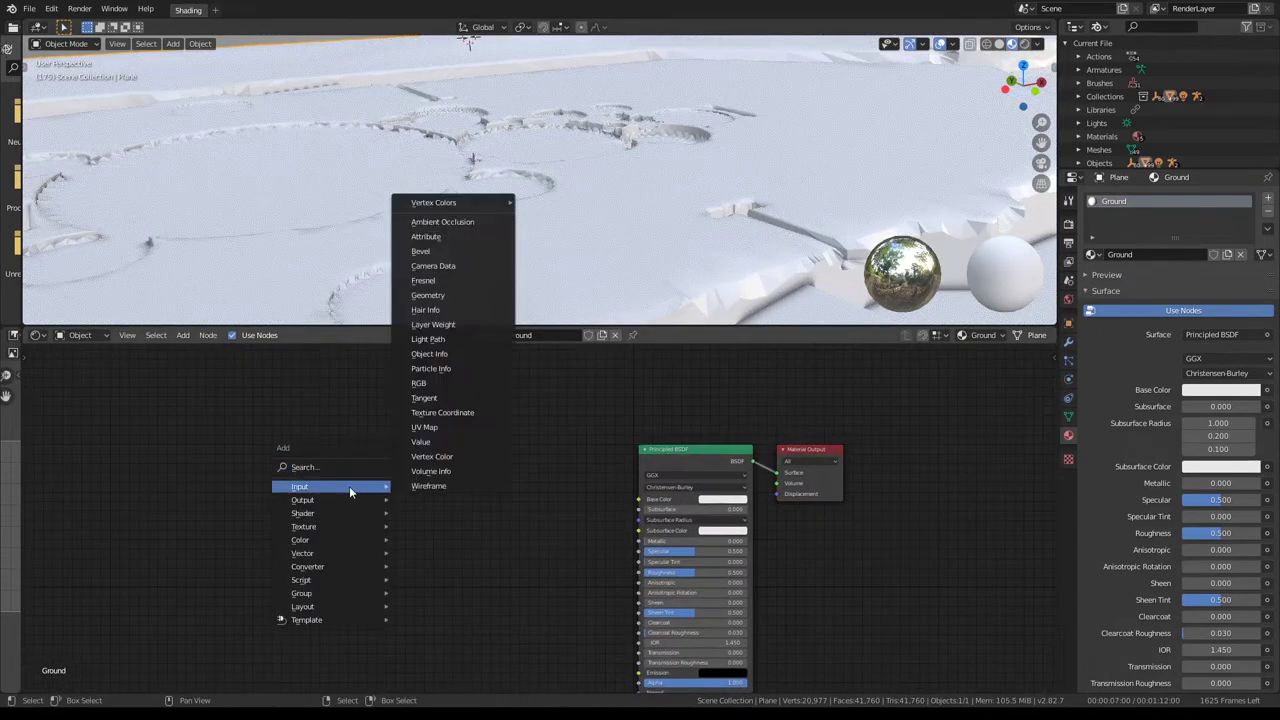
pyautogui.moveTo(432, 456)
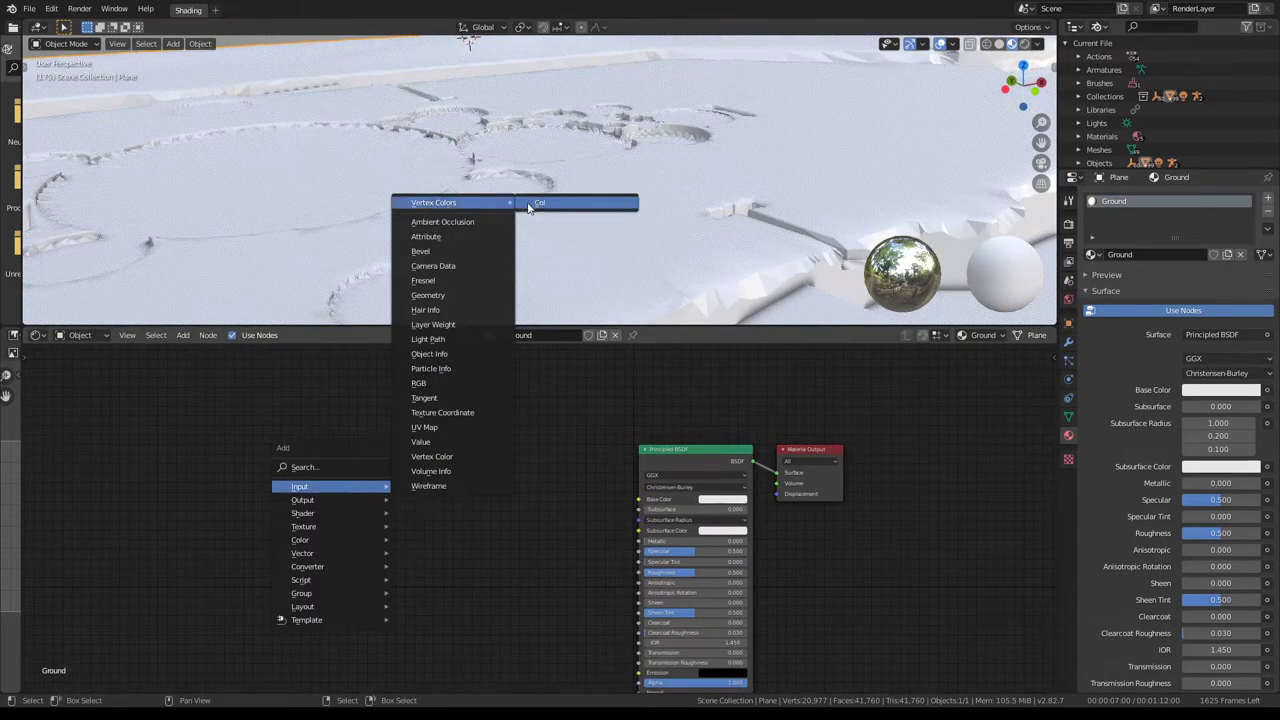
pyautogui.click(538, 203)
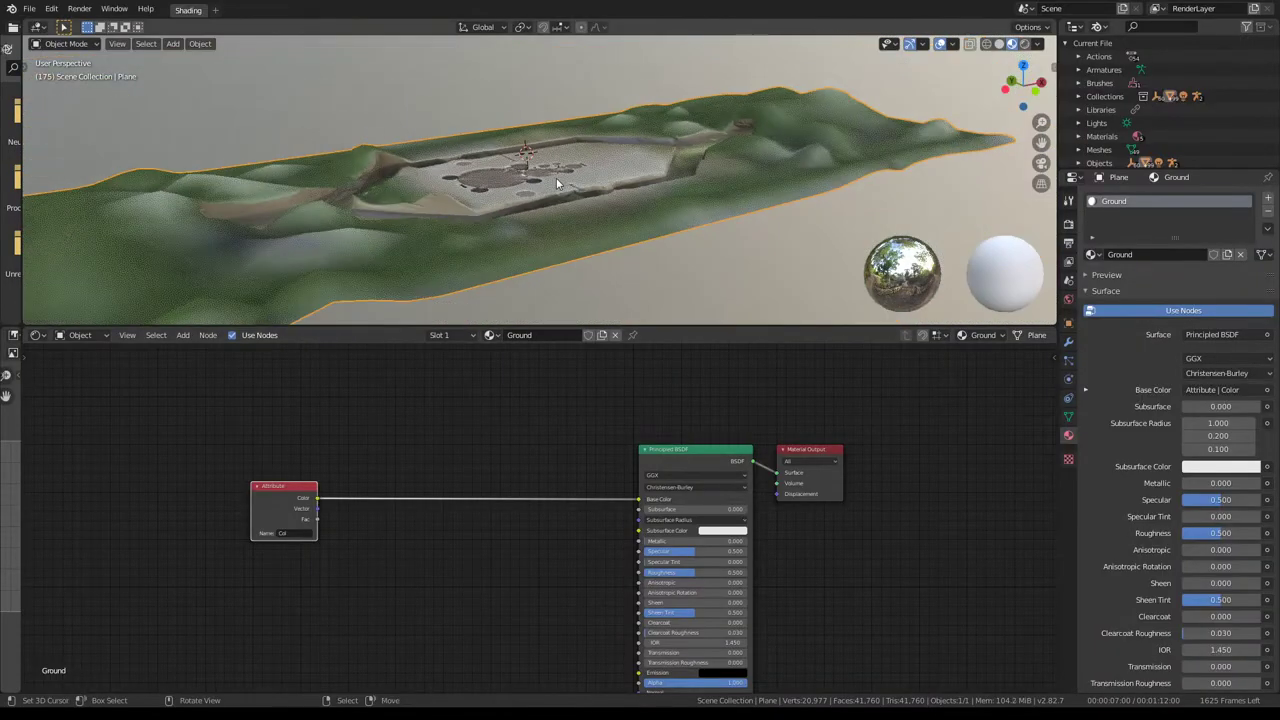
# - Orbit and zoom around the crater plateau, then maximize the 3D view
pyautogui.moveTo(610, 175); pyautogui.dragTo(838, 184, button='middle')
pyautogui.scroll(5, 625, 174)
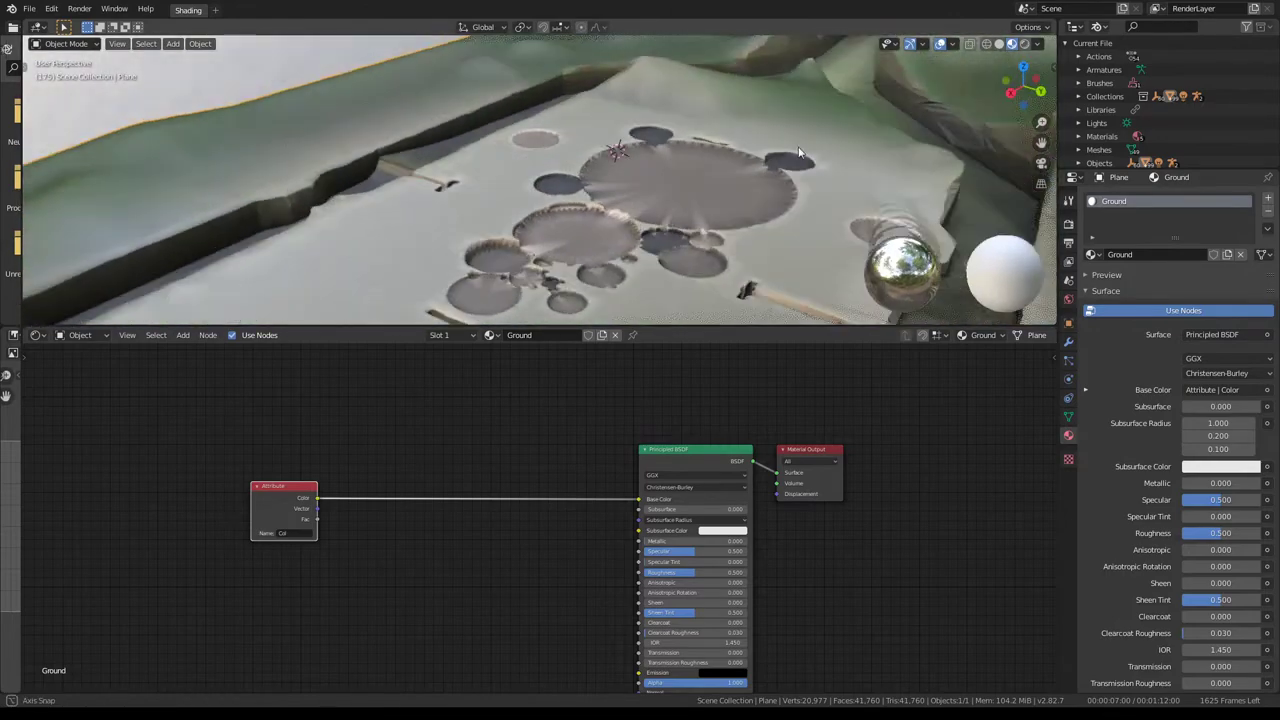
pyautogui.scroll(3, 624, 160)
pyautogui.scroll(3, 624, 156)
pyautogui.moveTo(624, 156)
pyautogui.mouseDown(button='middle')
pyautogui.moveTo(643, 200)
pyautogui.moveTo(734, 209)
pyautogui.moveTo(743, 267)
pyautogui.moveTo(670, 205)
pyautogui.moveTo(530, 213)
pyautogui.mouseUp(button='middle')
pyautogui.scroll(-3, 542, 177)
pyautogui.scroll(-3, 629, 216)
pyautogui.moveTo(629, 216)
pyautogui.mouseDown(button='middle')
pyautogui.moveTo(613, 190)
pyautogui.moveTo(603, 207)
pyautogui.mouseUp(button='middle')
pyautogui.scroll(-3, 420, 155)
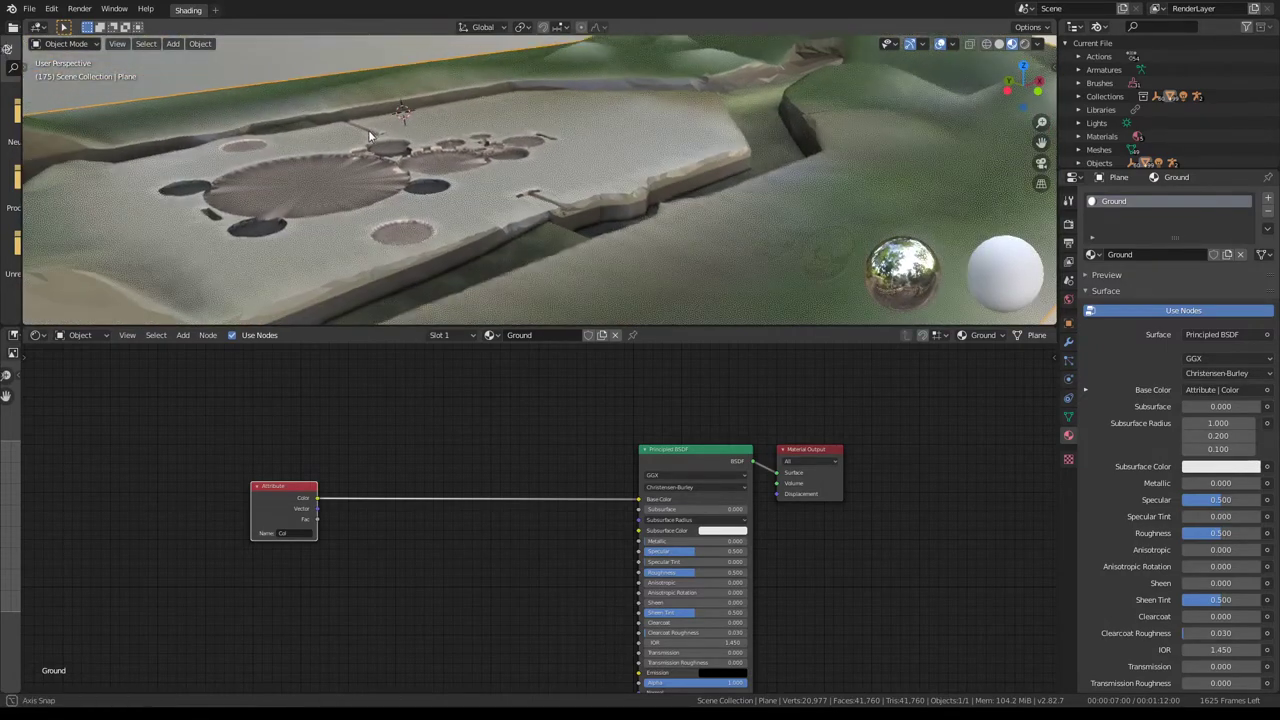
pyautogui.hotkey('ctrl', 'space')
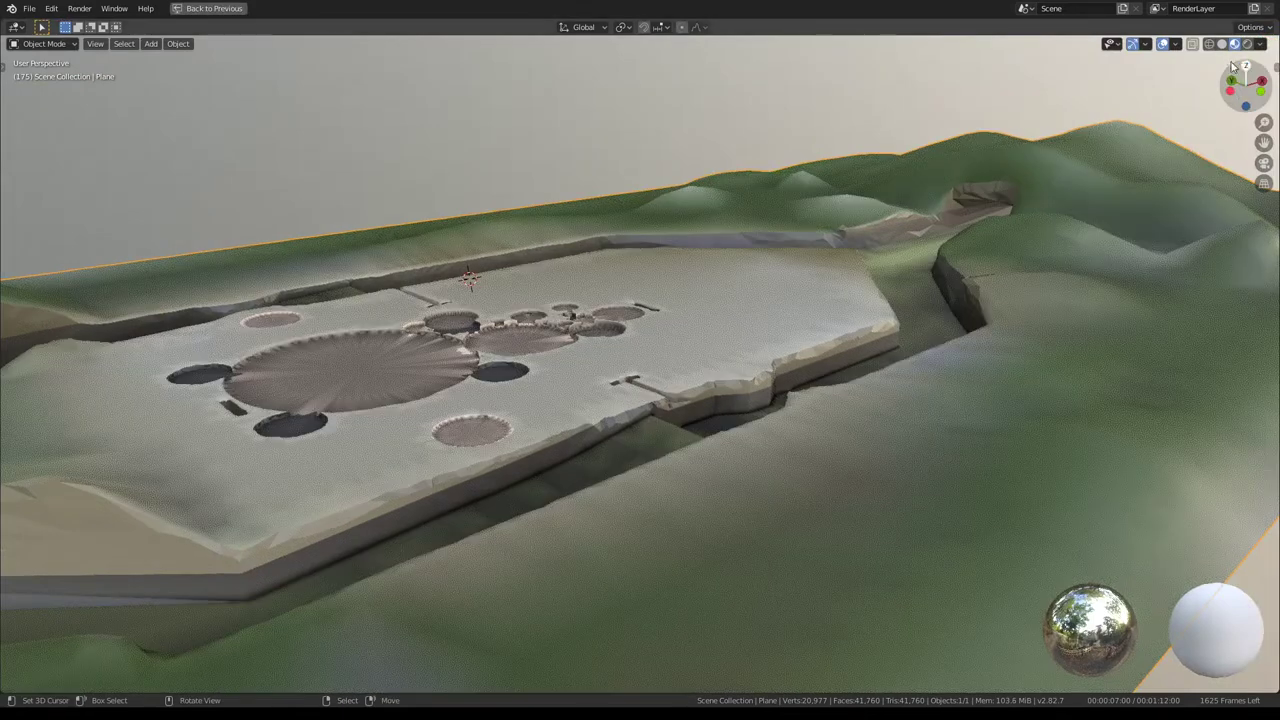
# - Show vertex colours in Solid shading with Flat lighting, and enter Vertex Paint mode
pyautogui.click(1221, 44)
pyautogui.click(1261, 44)
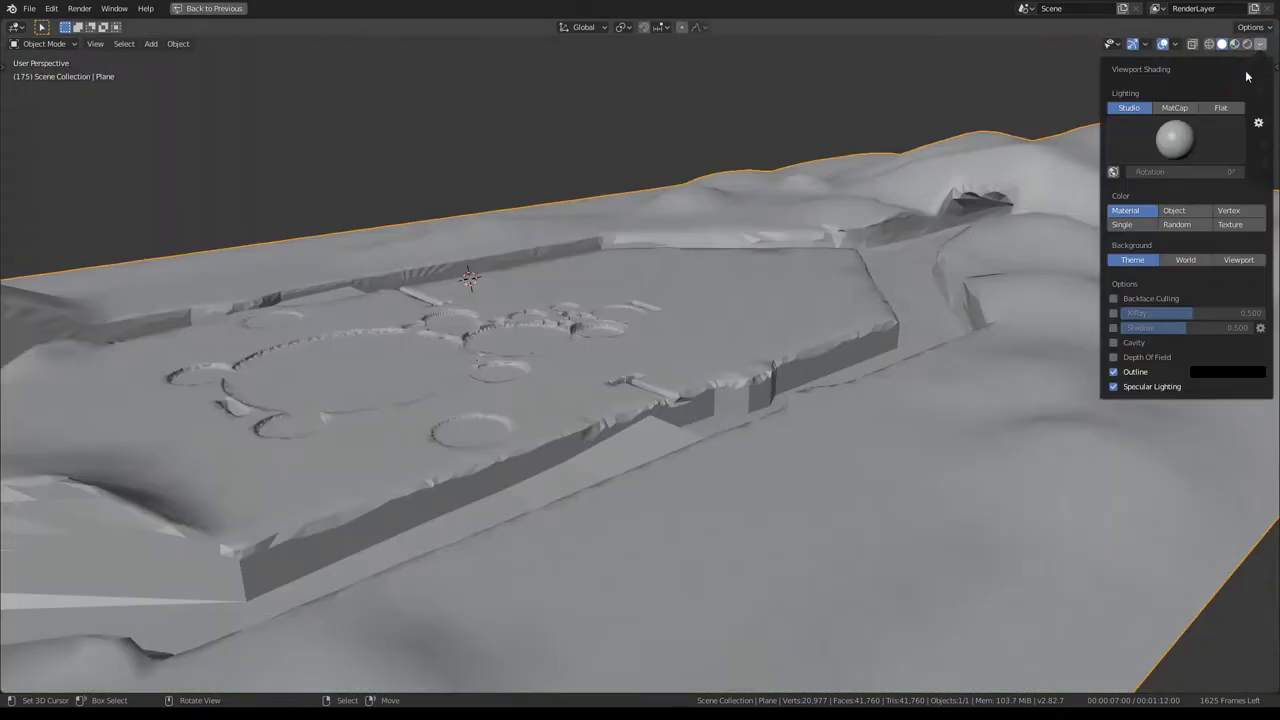
pyautogui.click(1221, 107)
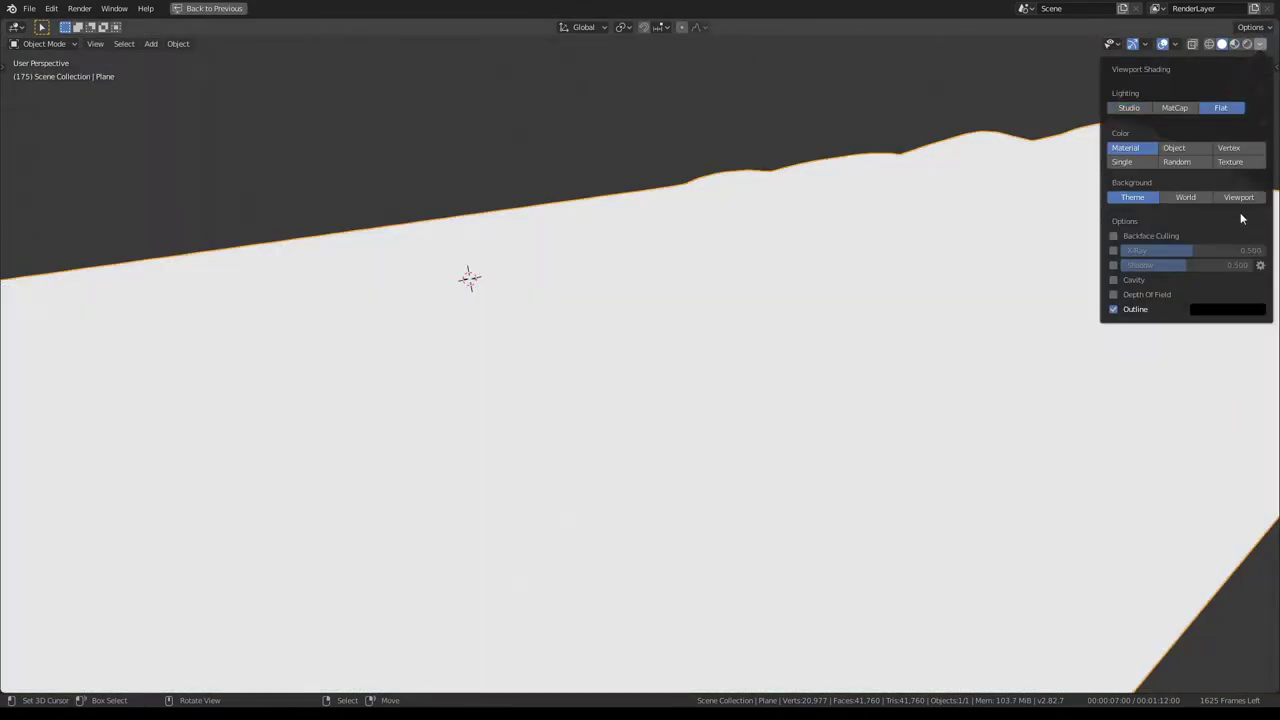
pyautogui.click(1240, 148)
pyautogui.moveTo(1240, 148)
pyautogui.mouseDown(button='middle')
pyautogui.moveTo(443, 260)
pyautogui.moveTo(640, 283)
pyautogui.moveTo(873, 354)
pyautogui.moveTo(748, 323)
pyautogui.mouseUp(button='middle')
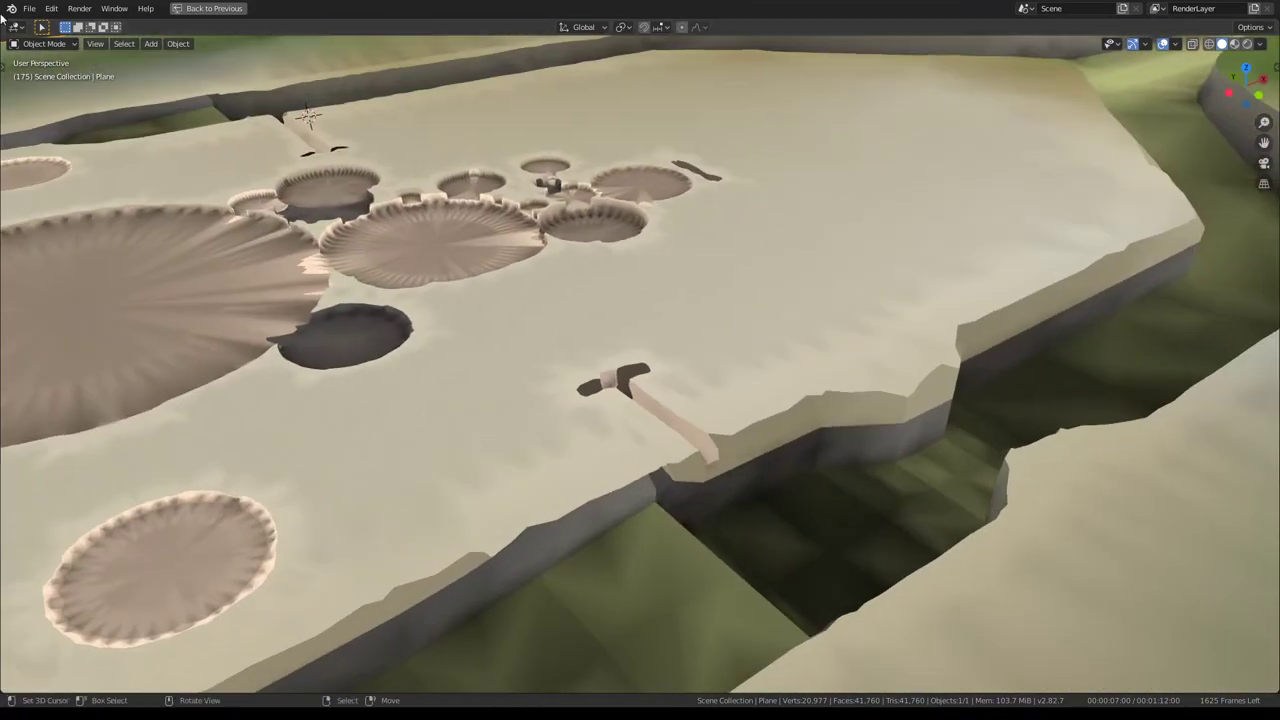
pyautogui.click(30, 45)
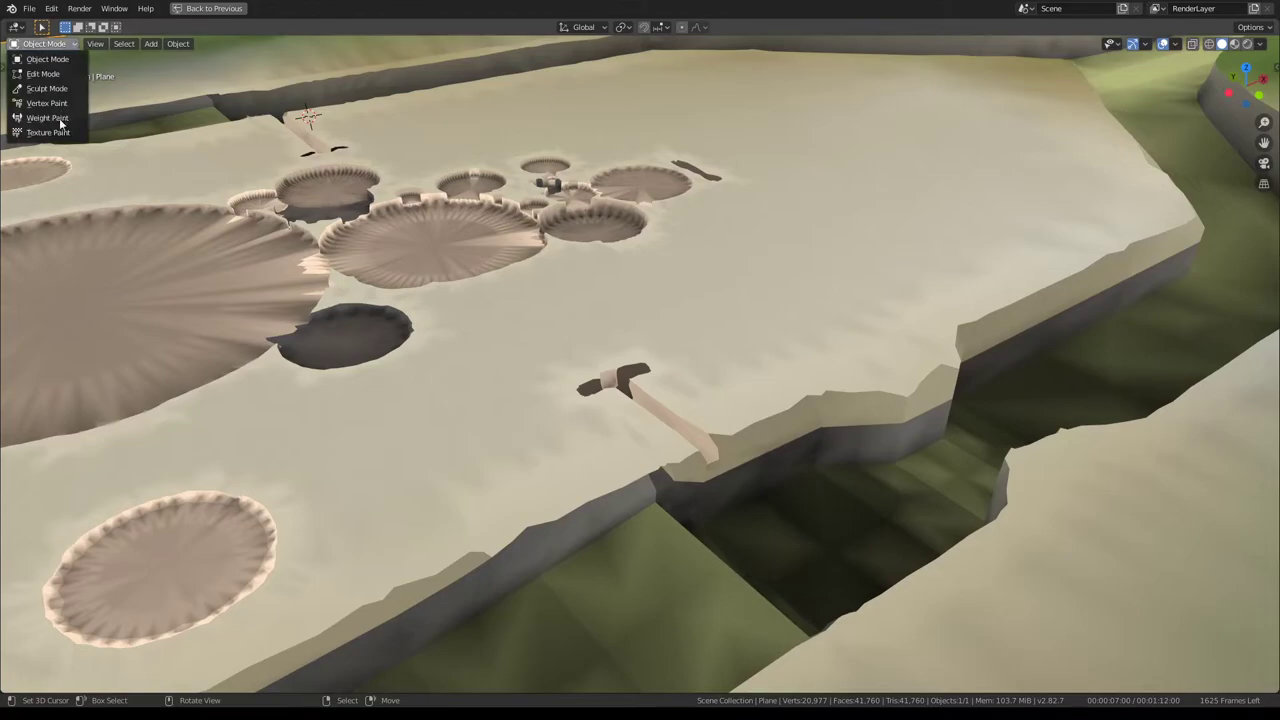
pyautogui.click(47, 103)
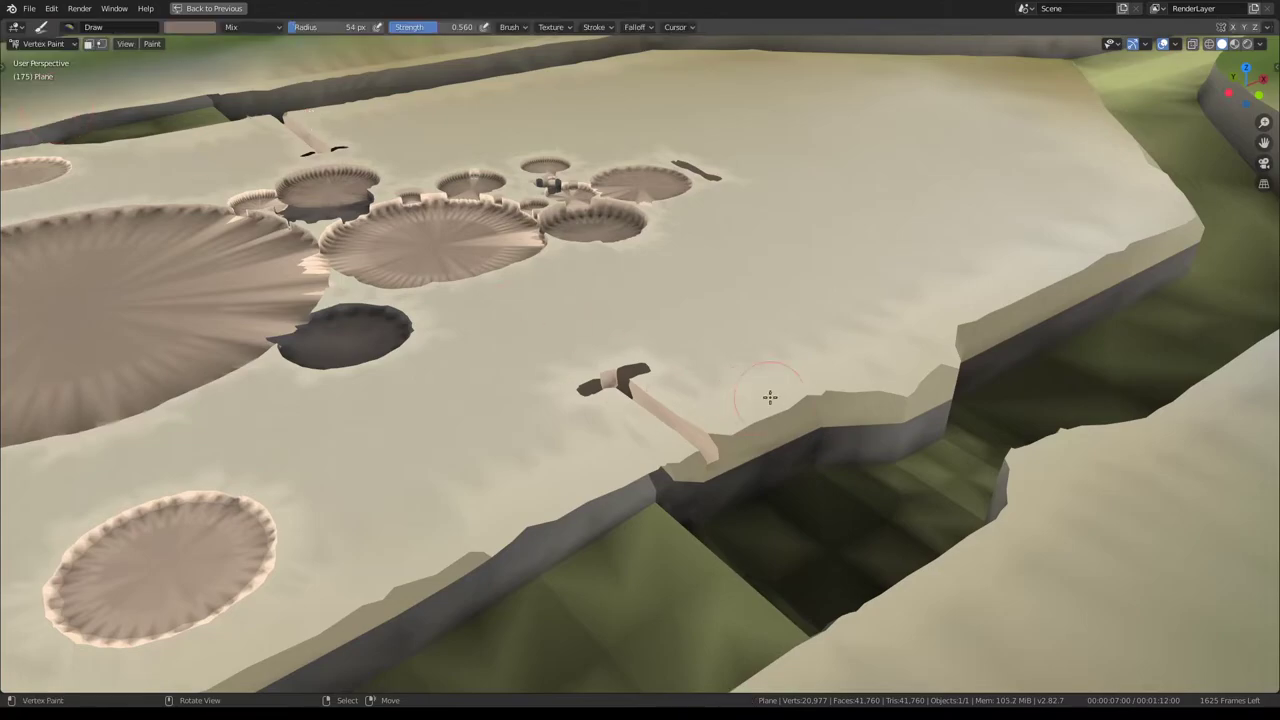
# - Select the whole terrain mesh in Edit Mode and merge by distance, removing 0 vertices
pyautogui.press('Tab')
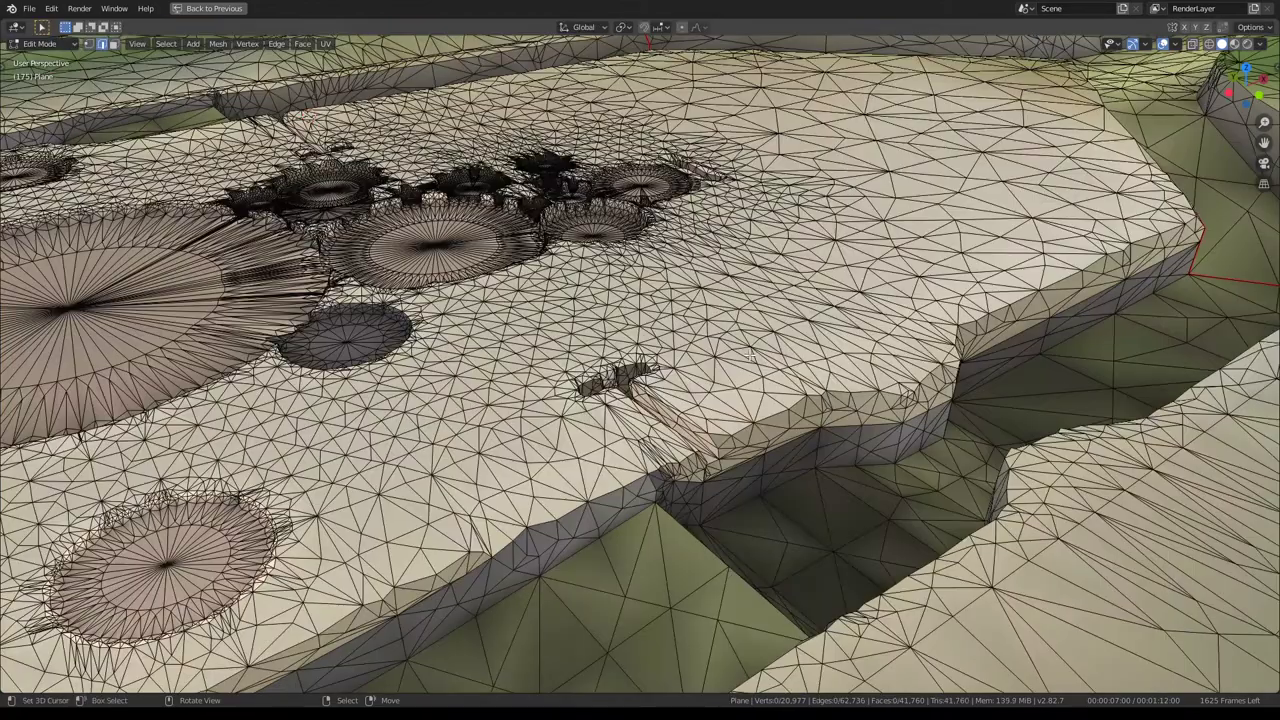
pyautogui.moveTo(749, 355); pyautogui.dragTo(574, 320, button='middle')
pyautogui.press('a')
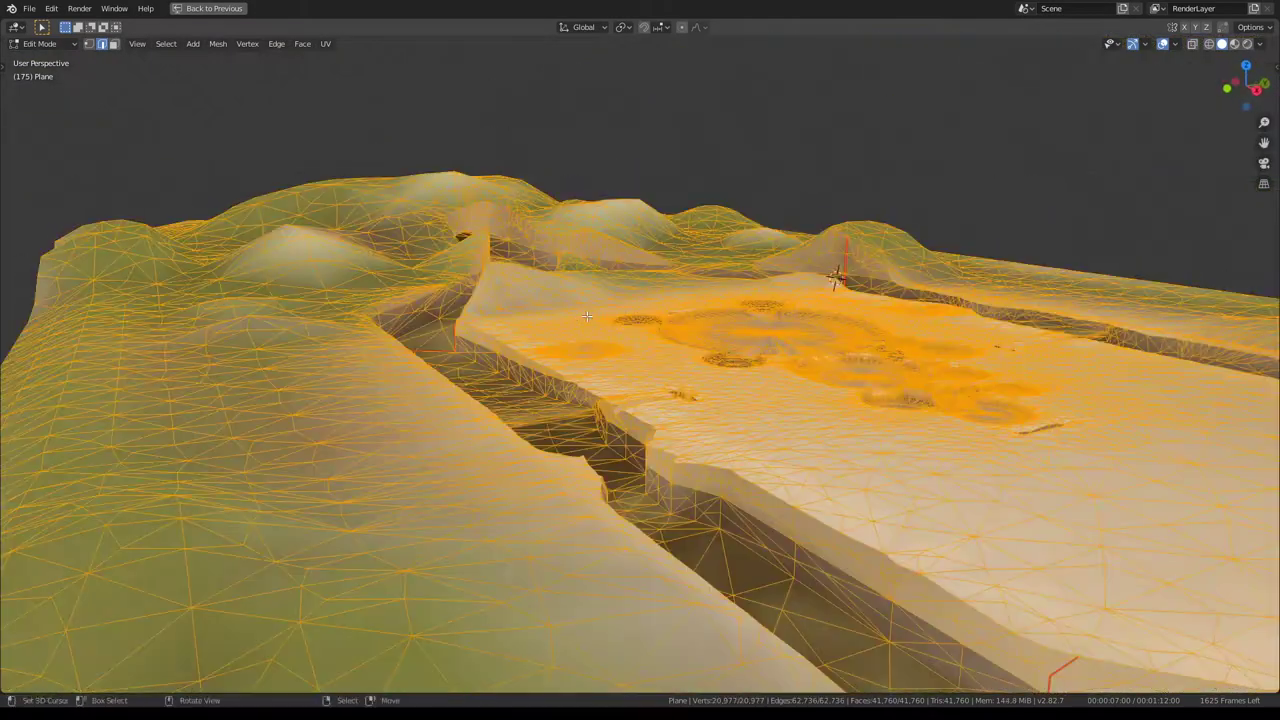
pyautogui.press('q')
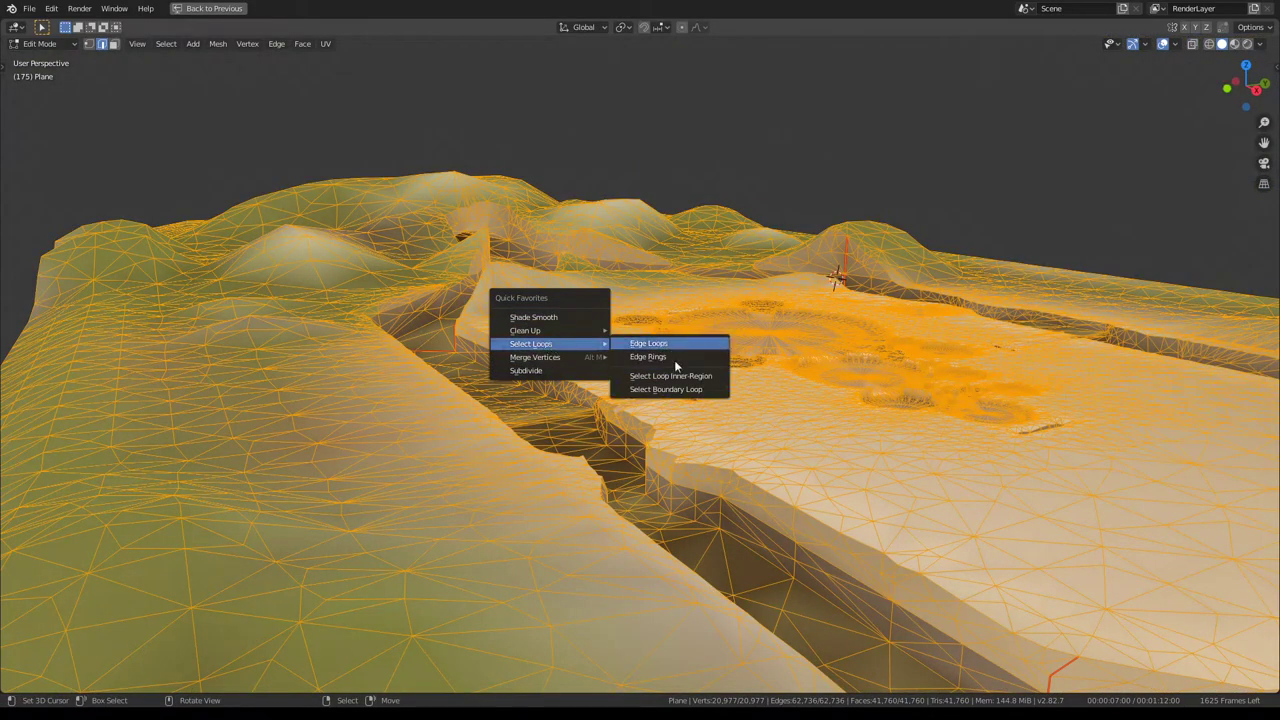
pyautogui.moveTo(536, 357)
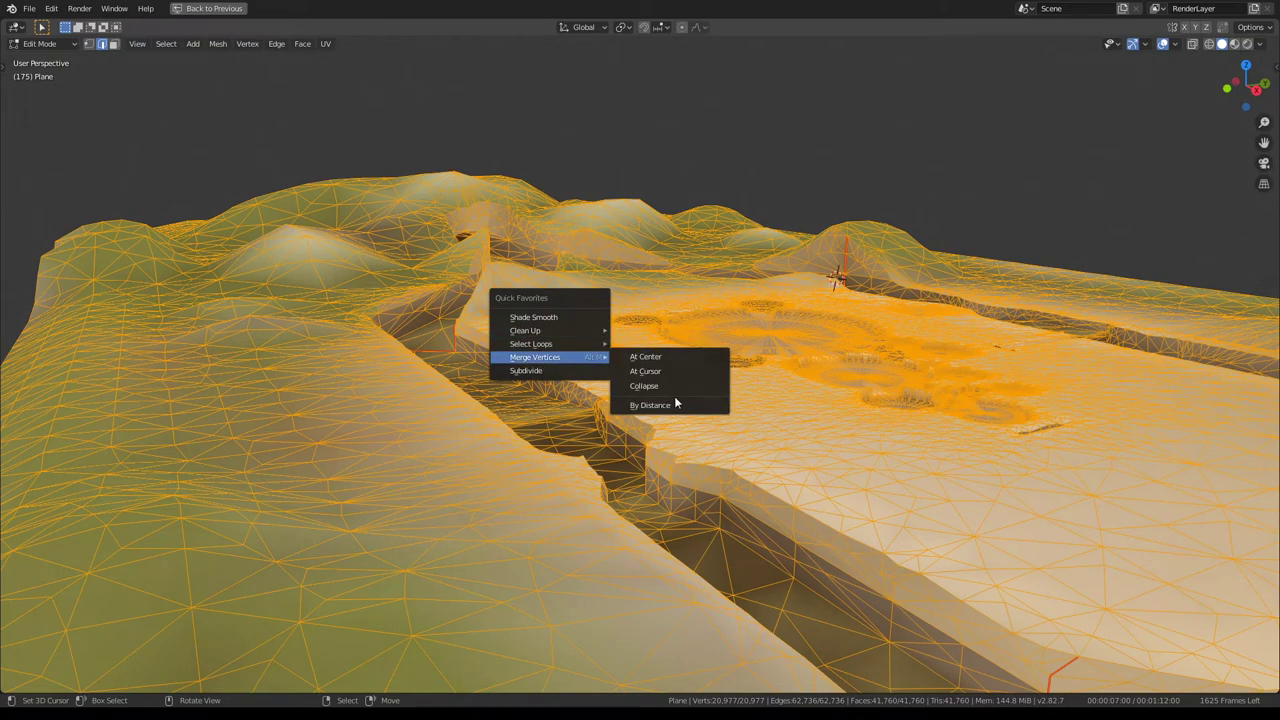
pyautogui.click(665, 406)
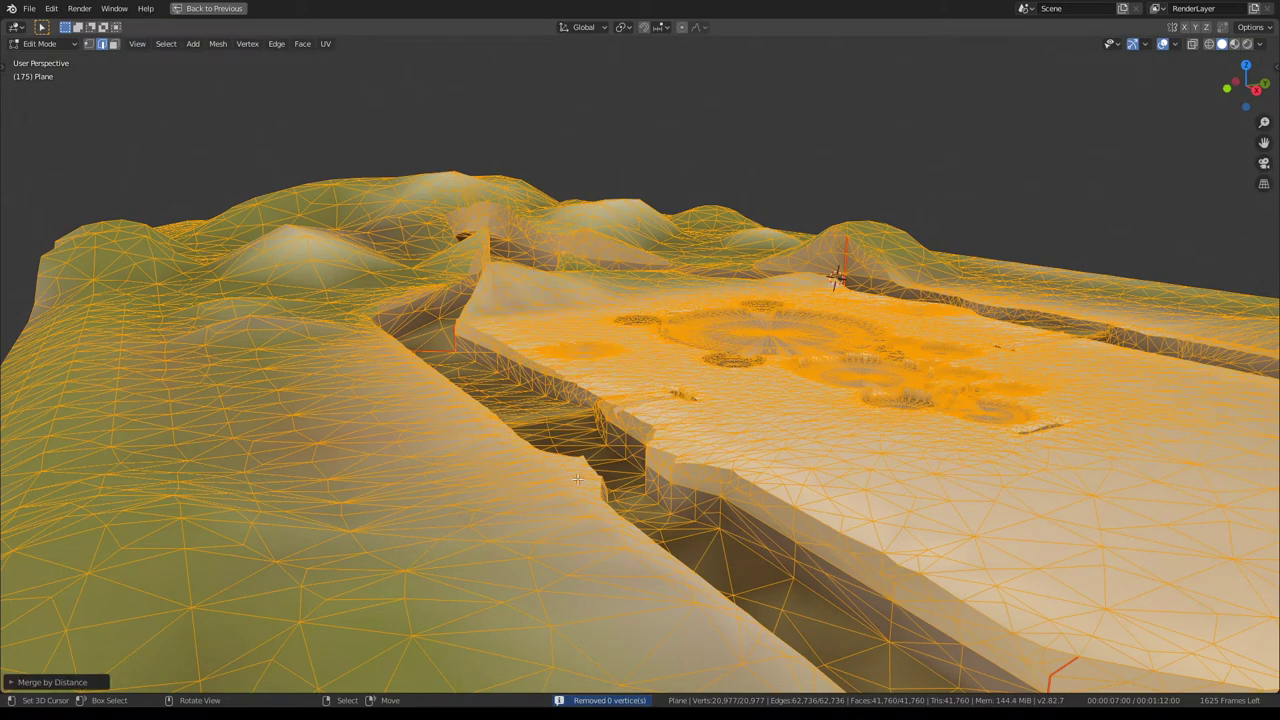
pyautogui.moveTo(577, 480)
pyautogui.mouseDown(button='middle')
pyautogui.moveTo(568, 343)
pyautogui.moveTo(760, 388)
pyautogui.mouseUp(button='middle')
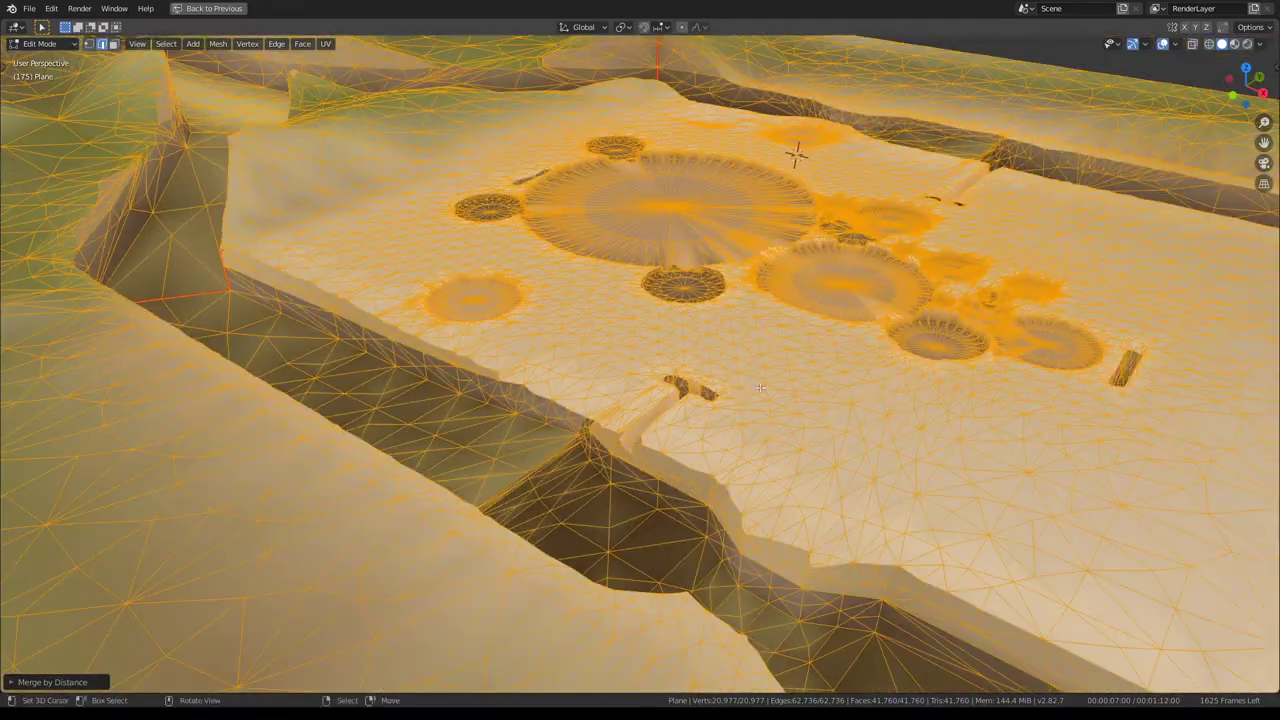
pyautogui.scroll(-2, 760, 388)
pyautogui.press('q')
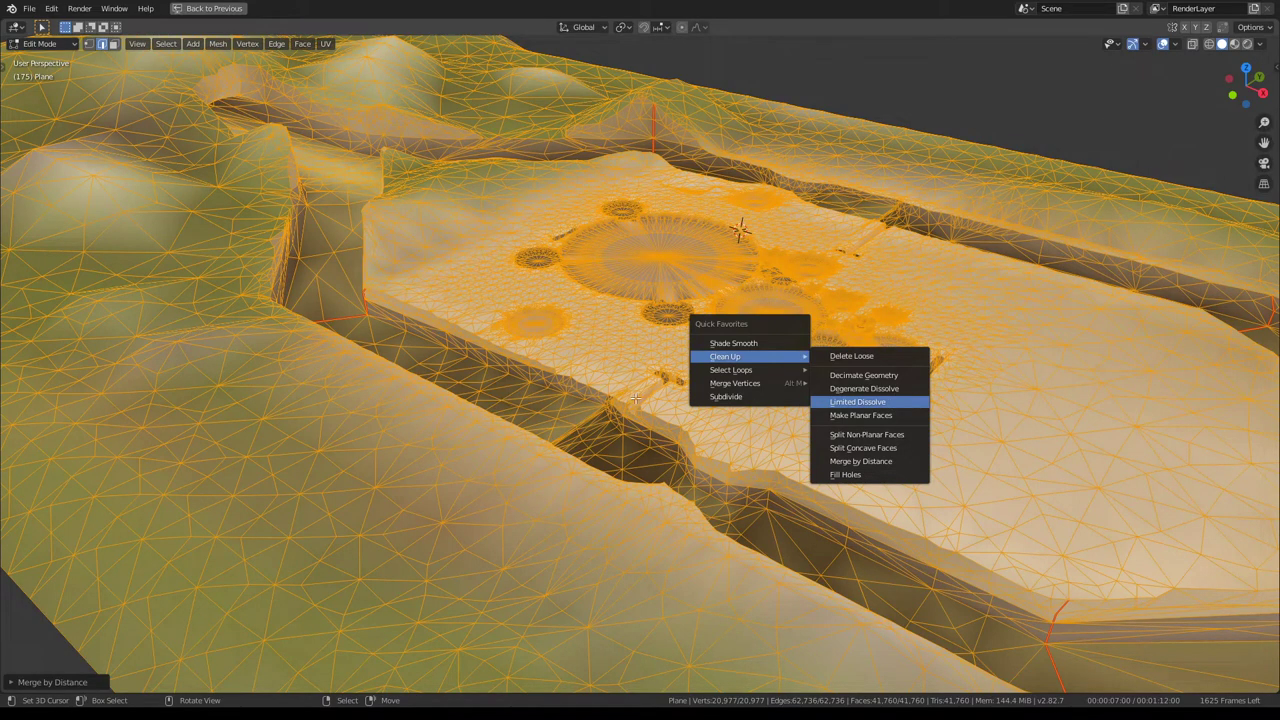
# - Limited-dissolve the terrain at 0.1° max angle, then triangulate and convert back to quads
pyautogui.click(857, 401)
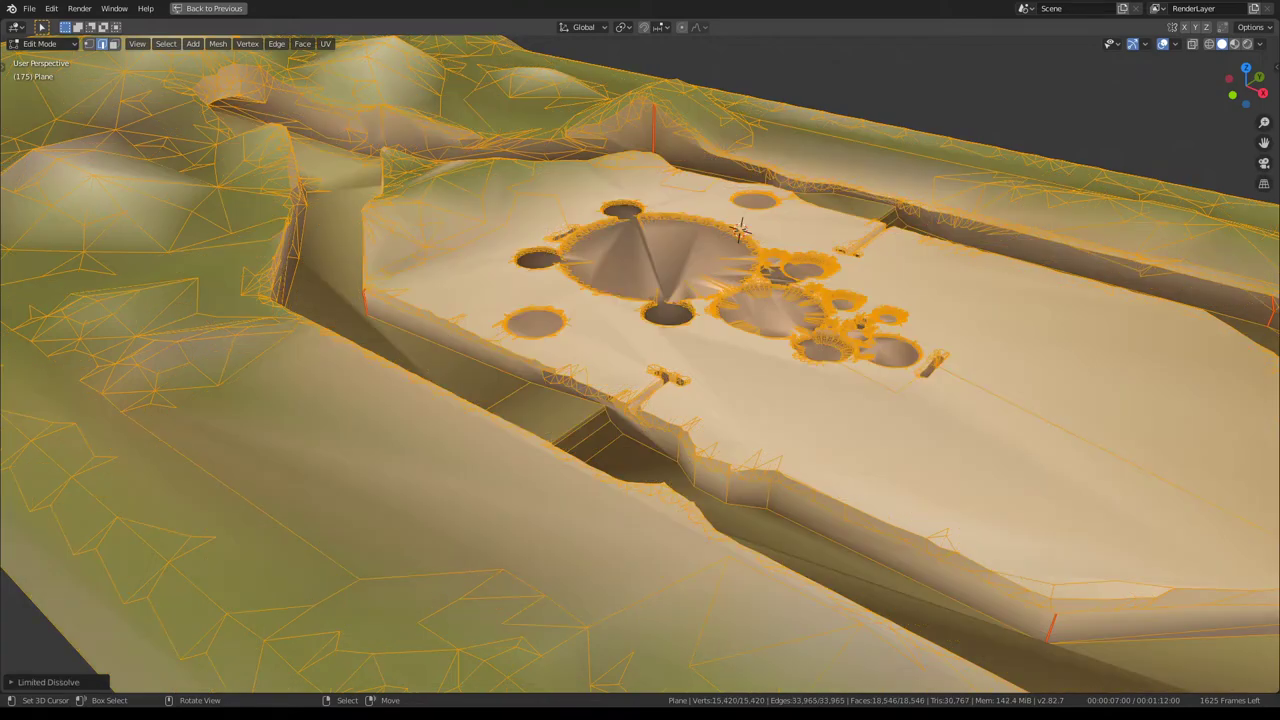
pyautogui.moveTo(560, 340); pyautogui.dragTo(320, 360, button='middle')
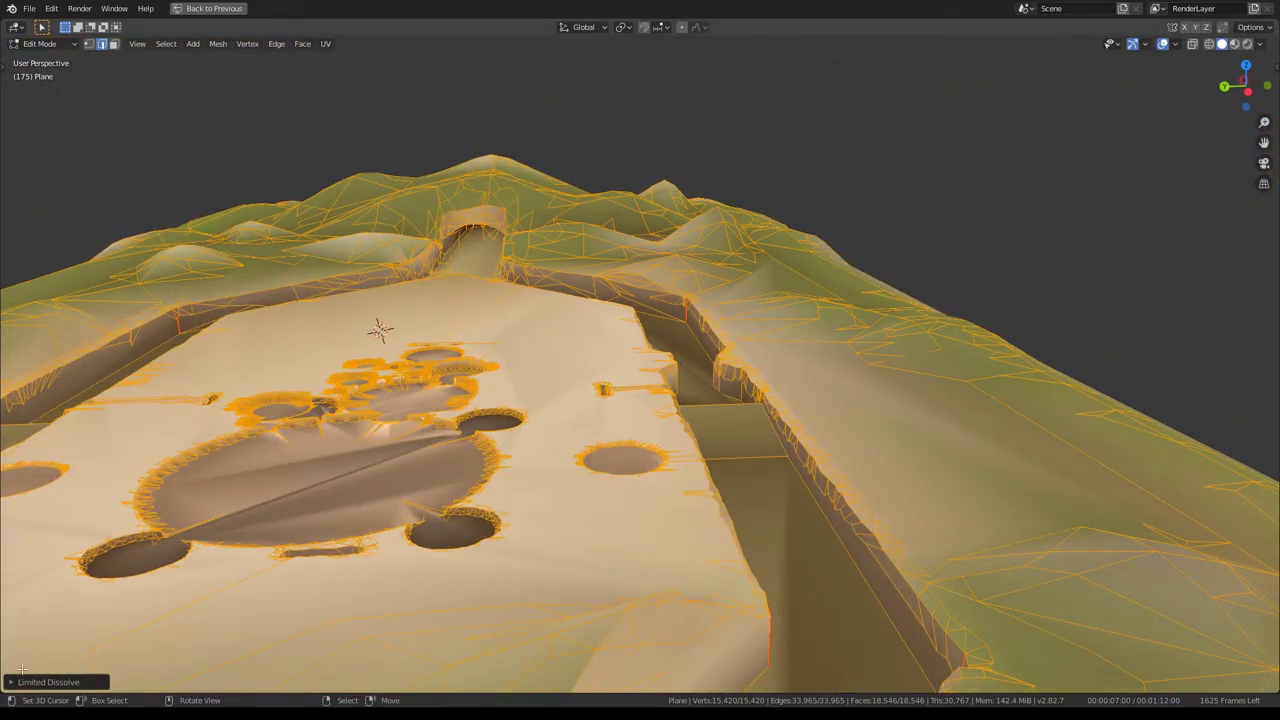
pyautogui.click(12, 682)
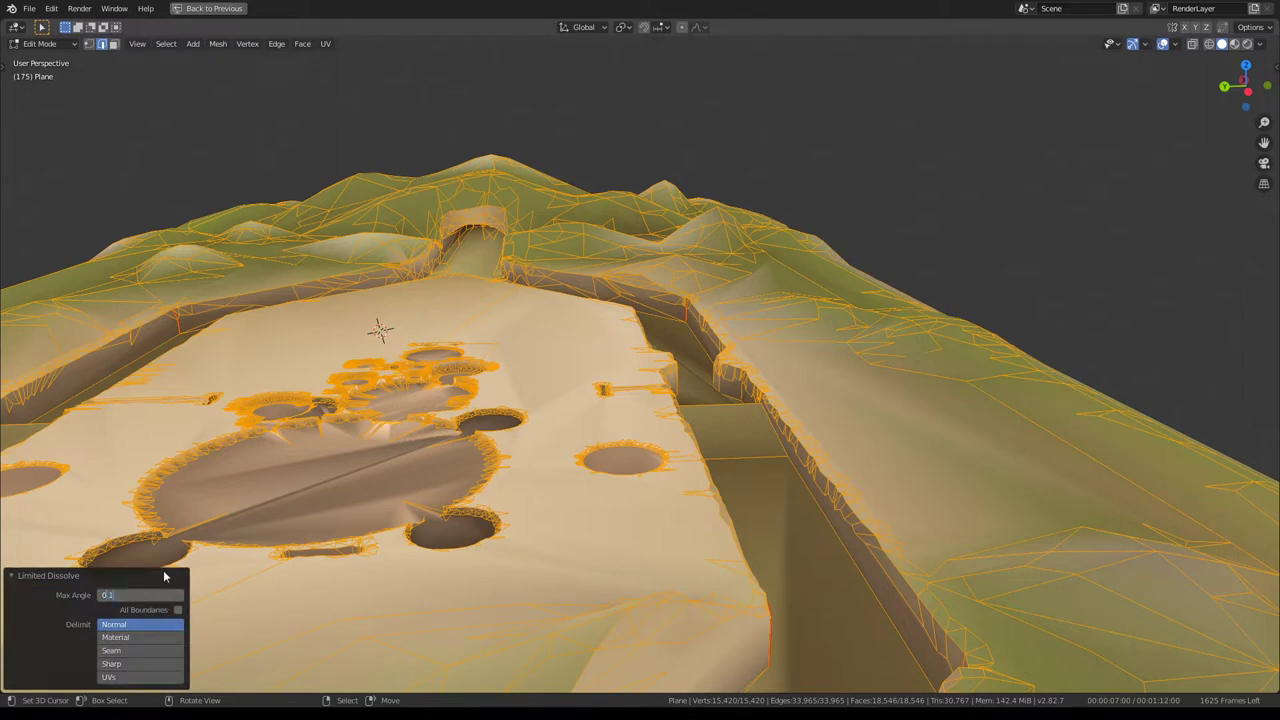
pyautogui.click(408, 477)
pyautogui.moveTo(408, 477)
pyautogui.mouseDown(button='middle')
pyautogui.moveTo(568, 378)
pyautogui.moveTo(696, 506)
pyautogui.moveTo(772, 419)
pyautogui.moveTo(889, 427)
pyautogui.mouseUp(button='middle')
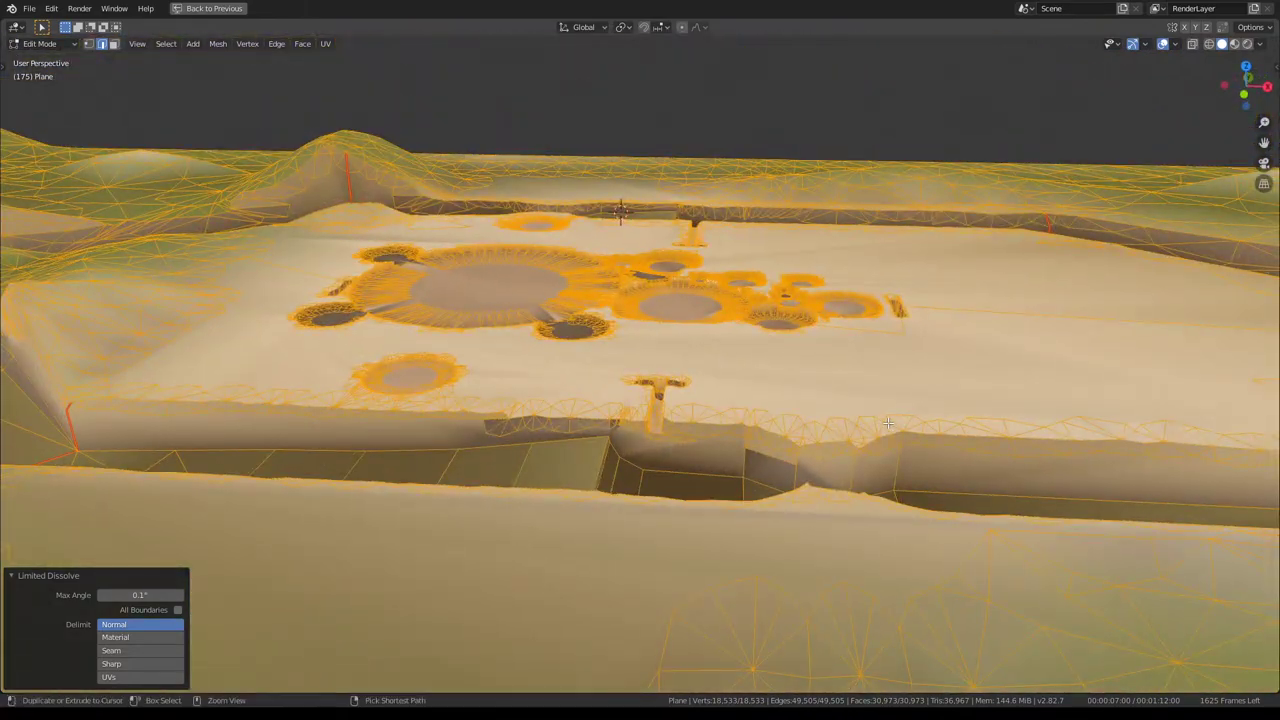
pyautogui.hotkey('ctrl', 't')
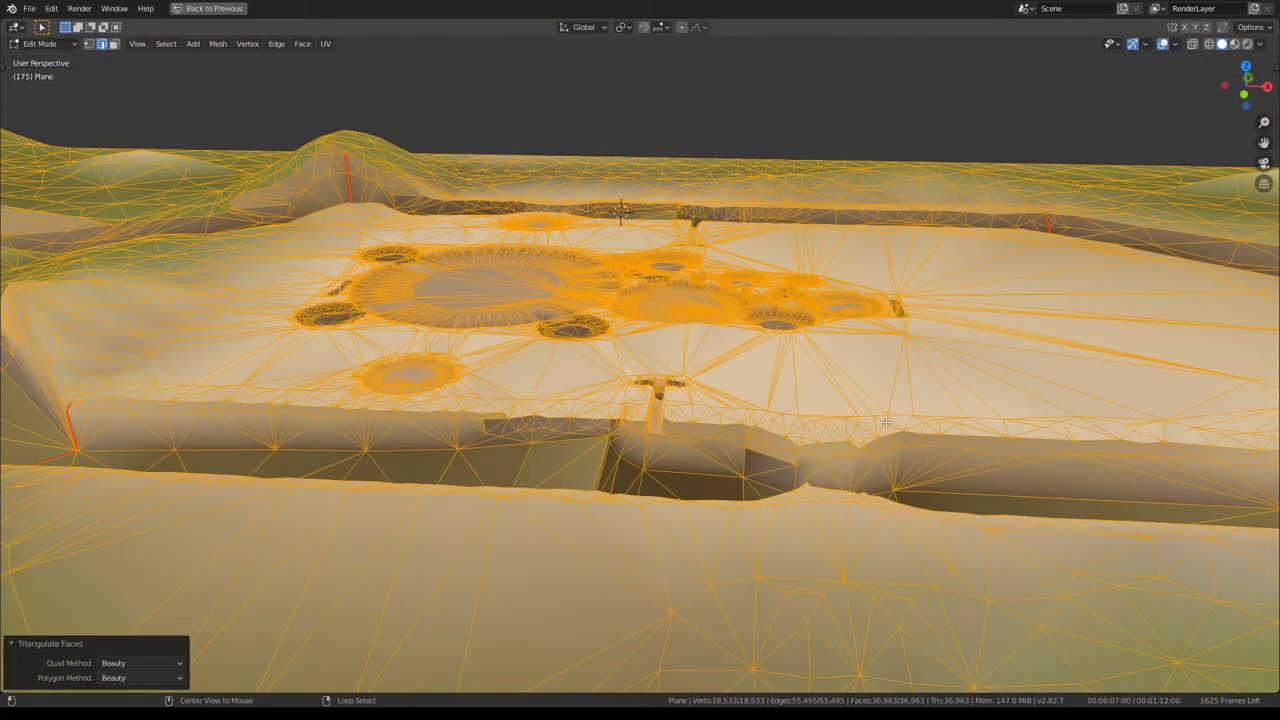
pyautogui.hotkey('alt', 'j')
pyautogui.moveTo(885, 423)
pyautogui.mouseDown(button='middle')
pyautogui.moveTo(784, 344)
pyautogui.moveTo(417, 316)
pyautogui.moveTo(700, 340)
pyautogui.moveTo(765, 360)
pyautogui.moveTo(651, 358)
pyautogui.moveTo(659, 381)
pyautogui.mouseUp(button='middle')
# - Return to Vertex Paint and pick the Blur brush at 1.000 strength
pyautogui.hotkey('ctrl', 'Tab')
pyautogui.scroll(-5, 765, 360)
pyautogui.scroll(3, 605, 370)
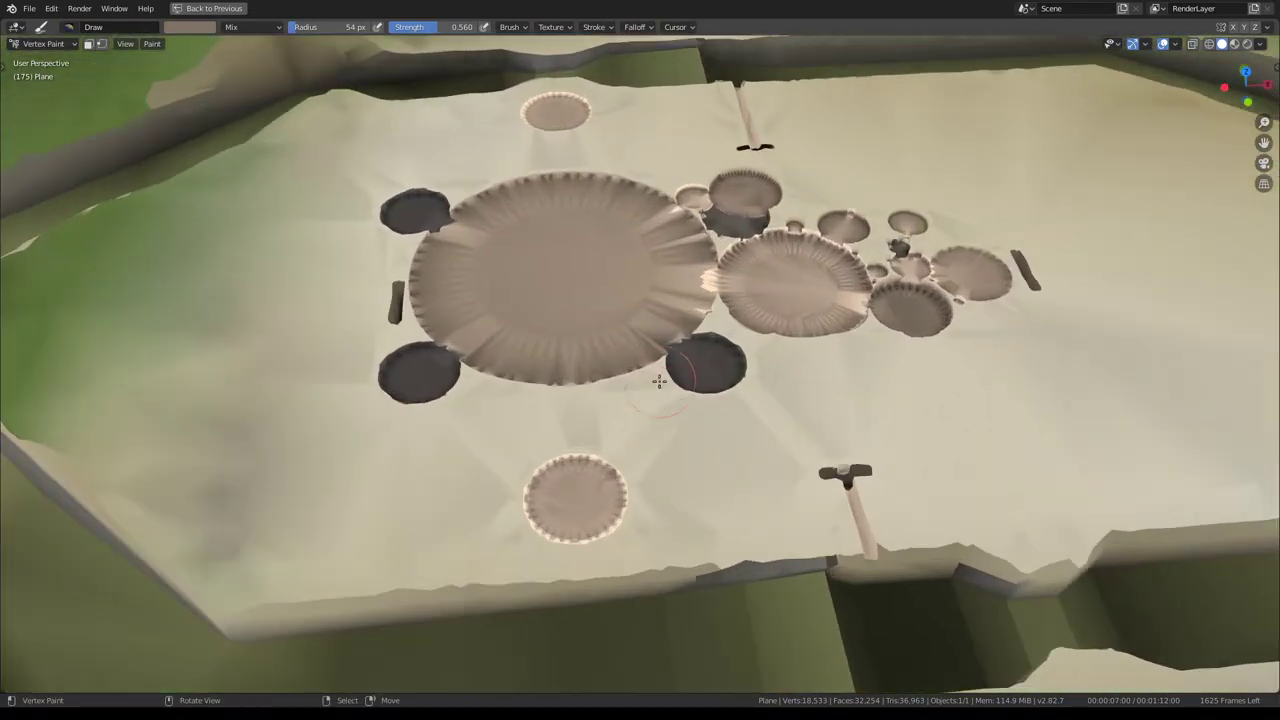
pyautogui.click(153, 45)
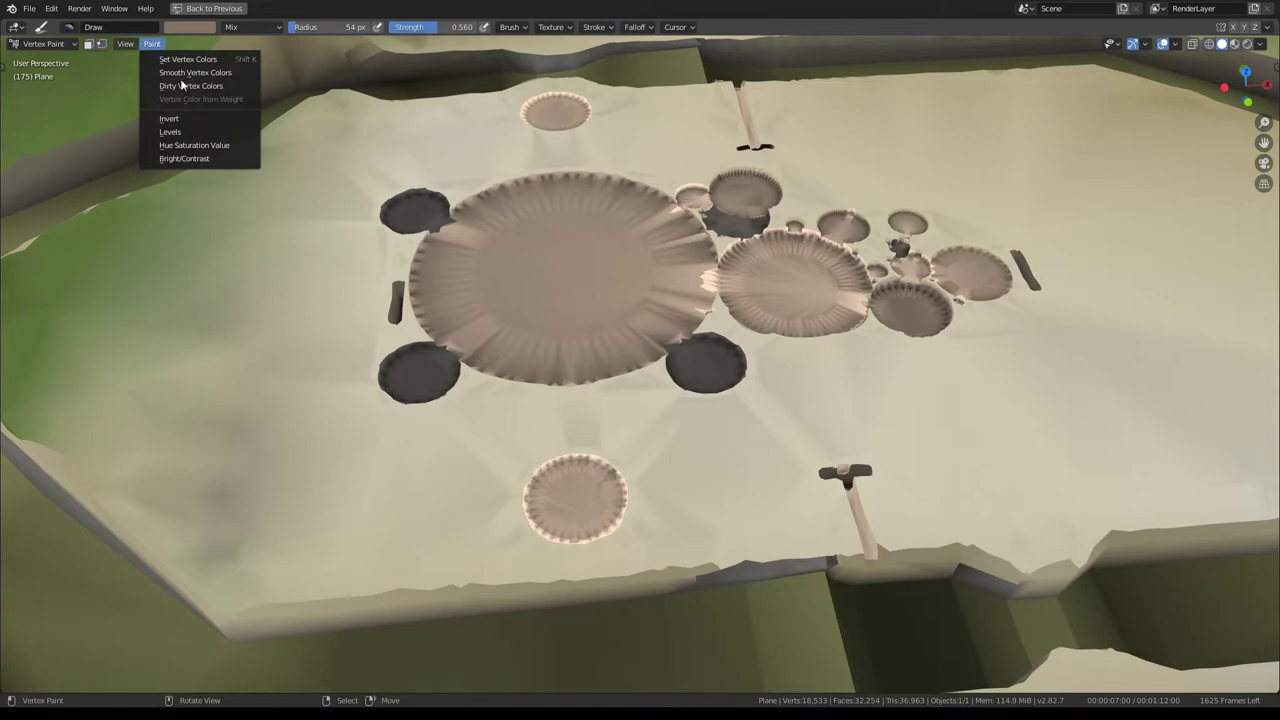
pyautogui.click(184, 77)
pyautogui.scroll(-3, 600, 280)
pyautogui.moveTo(600, 280)
pyautogui.mouseDown(button='middle')
pyautogui.moveTo(680, 302)
pyautogui.moveTo(640, 360)
pyautogui.mouseUp(button='middle')
pyautogui.scroll(5, 640, 360)
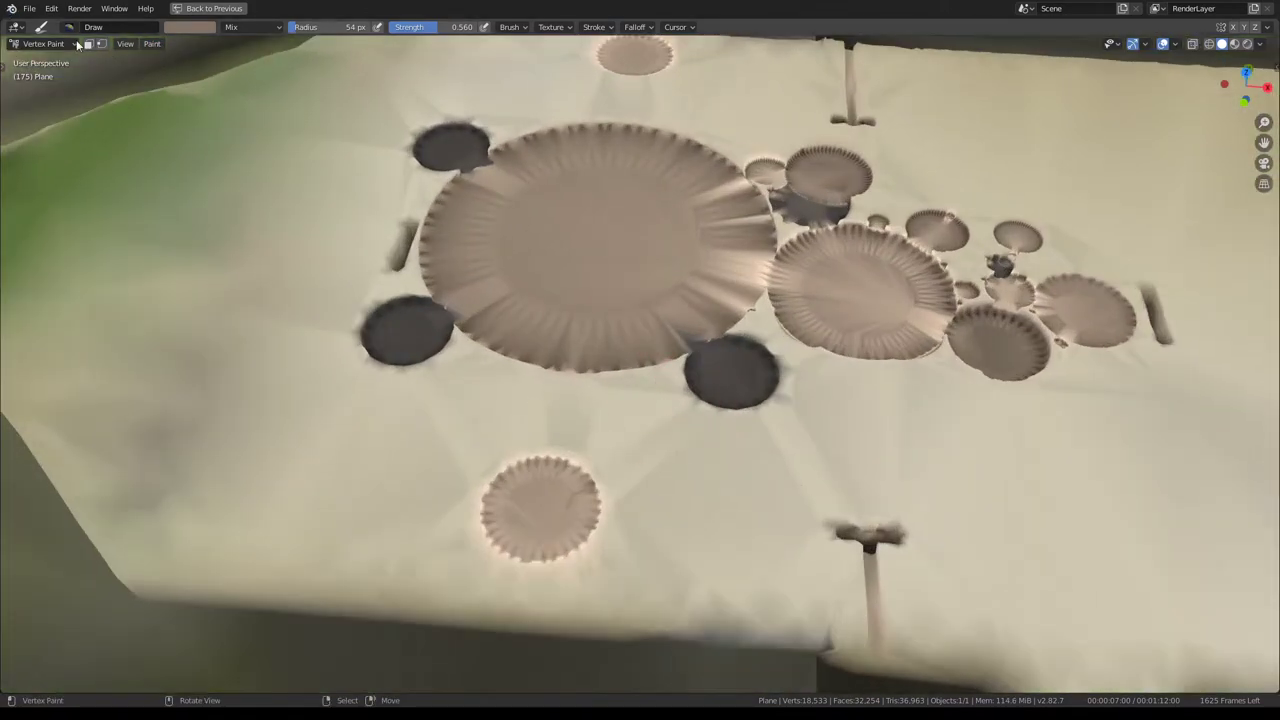
pyautogui.click(5, 63)
pyautogui.click(19, 92)
pyautogui.scroll(-3, 697, 486)
pyautogui.moveTo(697, 486); pyautogui.dragTo(698, 509, button='middle')
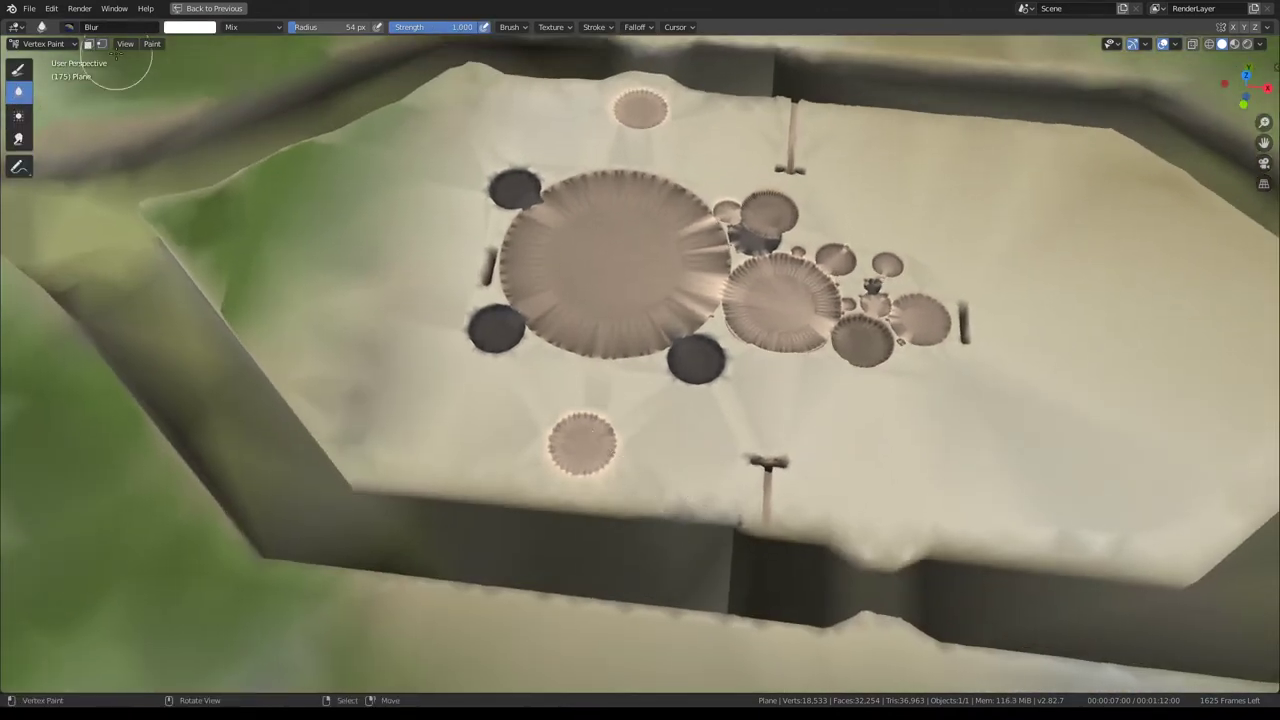
# - Show the sidebar with the active Blur brush settings
pyautogui.click(1273, 66)
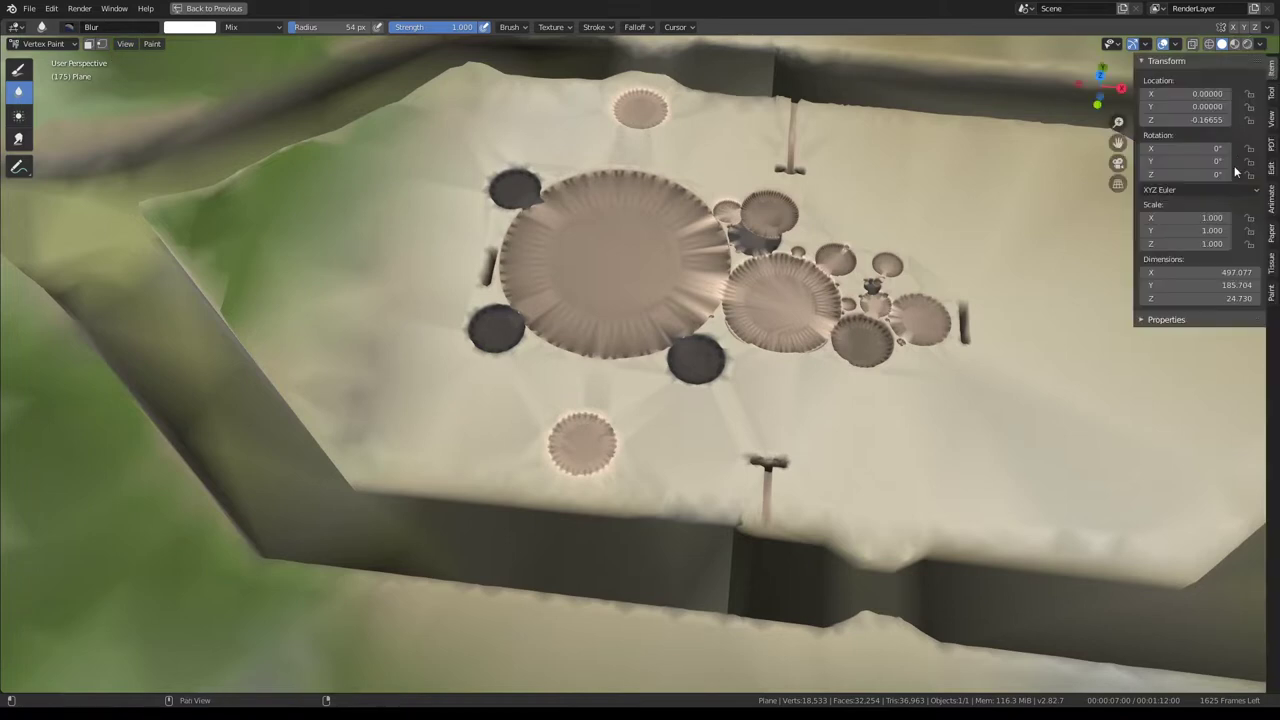
pyautogui.click(1272, 92)
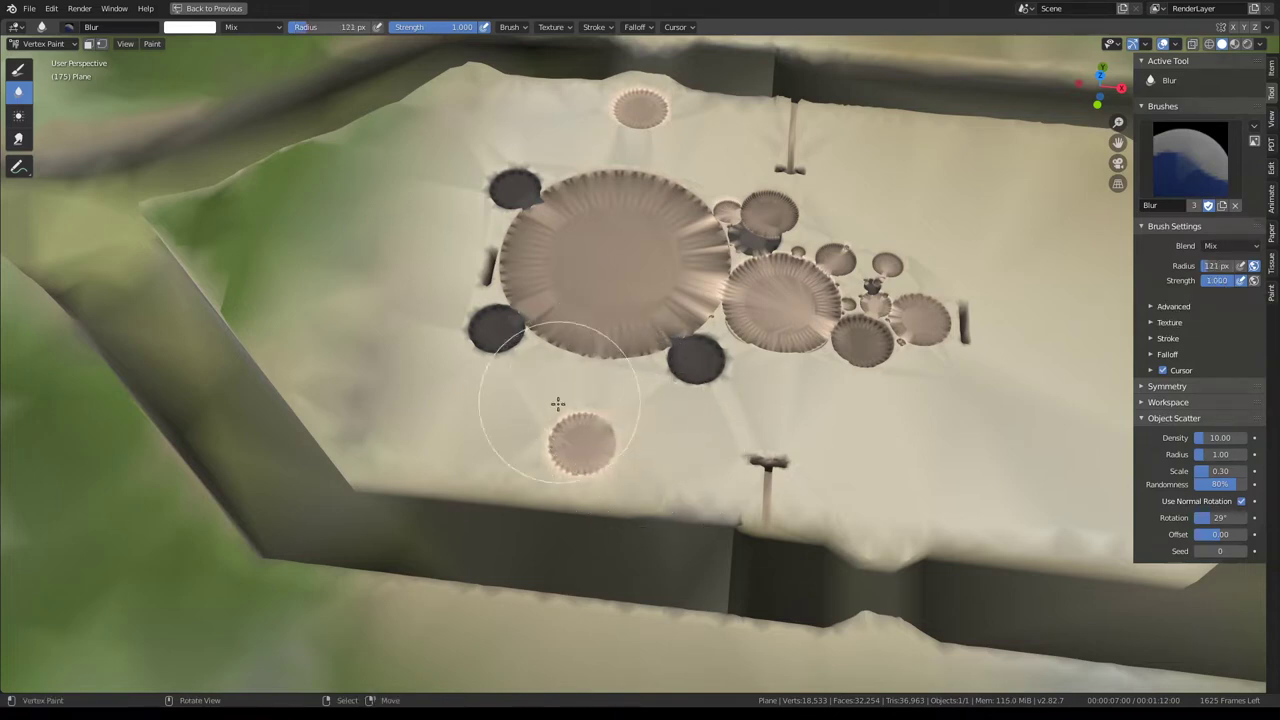
pyautogui.scroll(-3, 400, 387)
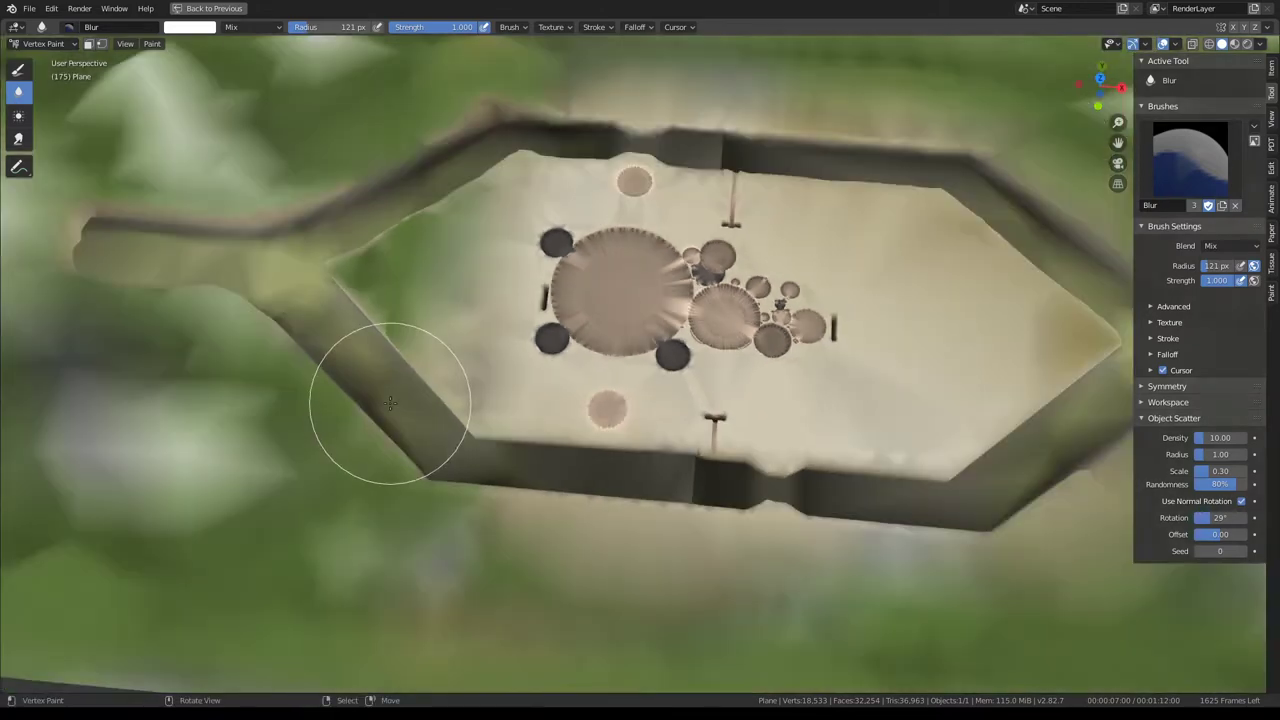
pyautogui.scroll(-2, 473, 381)
pyautogui.scroll(-2, 458, 385)
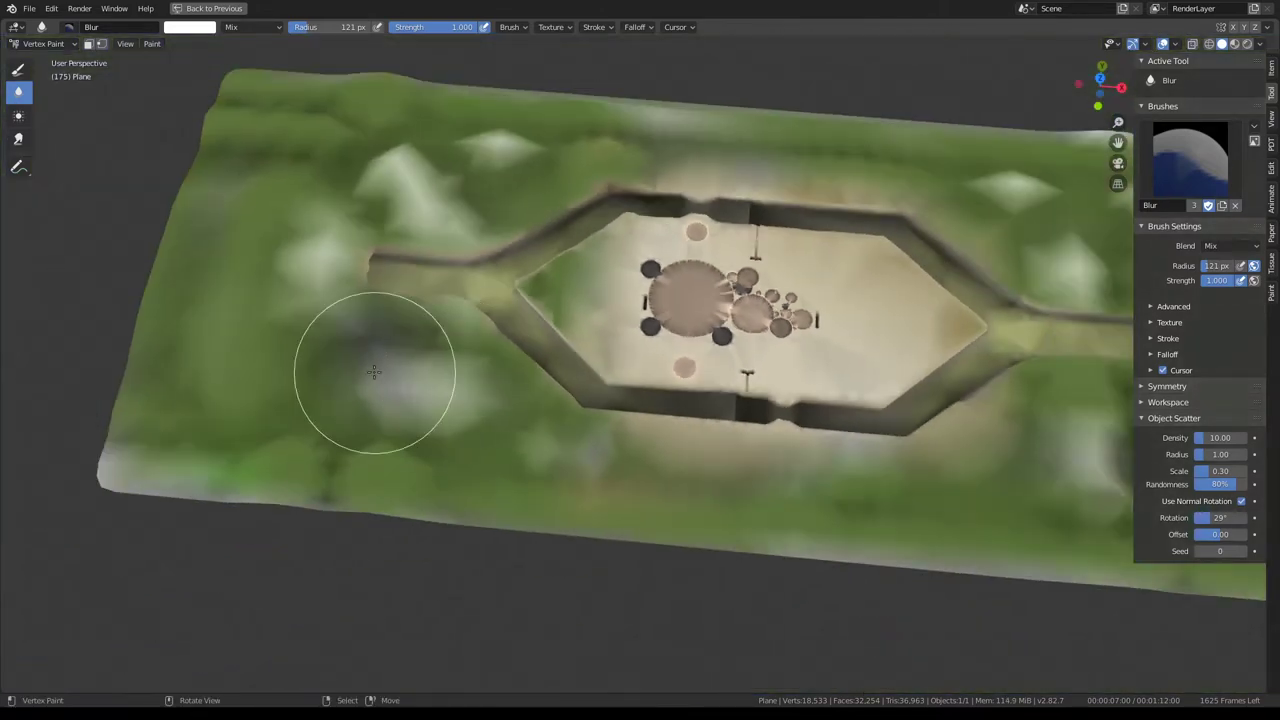
# - Blur the vertex colours along the hexagon's left wall, orbiting in around the circle pattern
pyautogui.moveTo(456, 340)
pyautogui.mouseDown()
pyautogui.moveTo(543, 443)
pyautogui.moveTo(611, 470)
pyautogui.mouseUp()
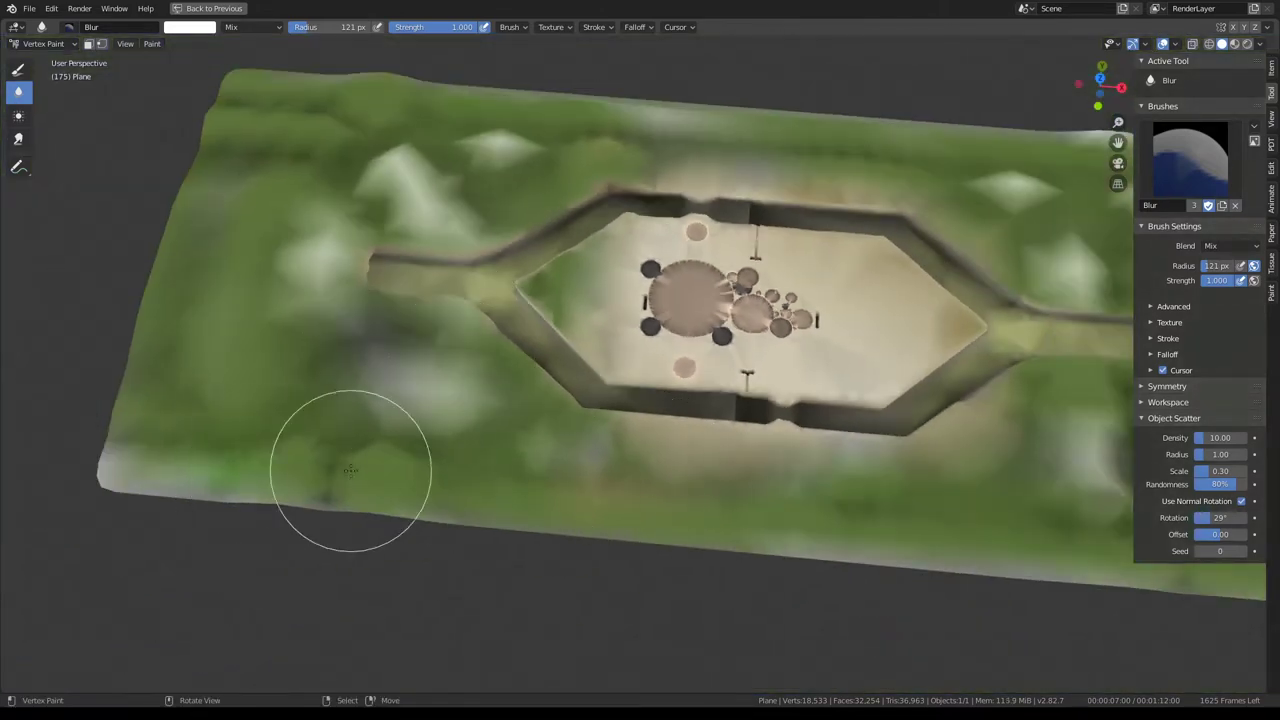
pyautogui.moveTo(552, 433); pyautogui.dragTo(640, 320, button='middle')
pyautogui.scroll(3, 609, 361)
pyautogui.scroll(-2, 640, 320)
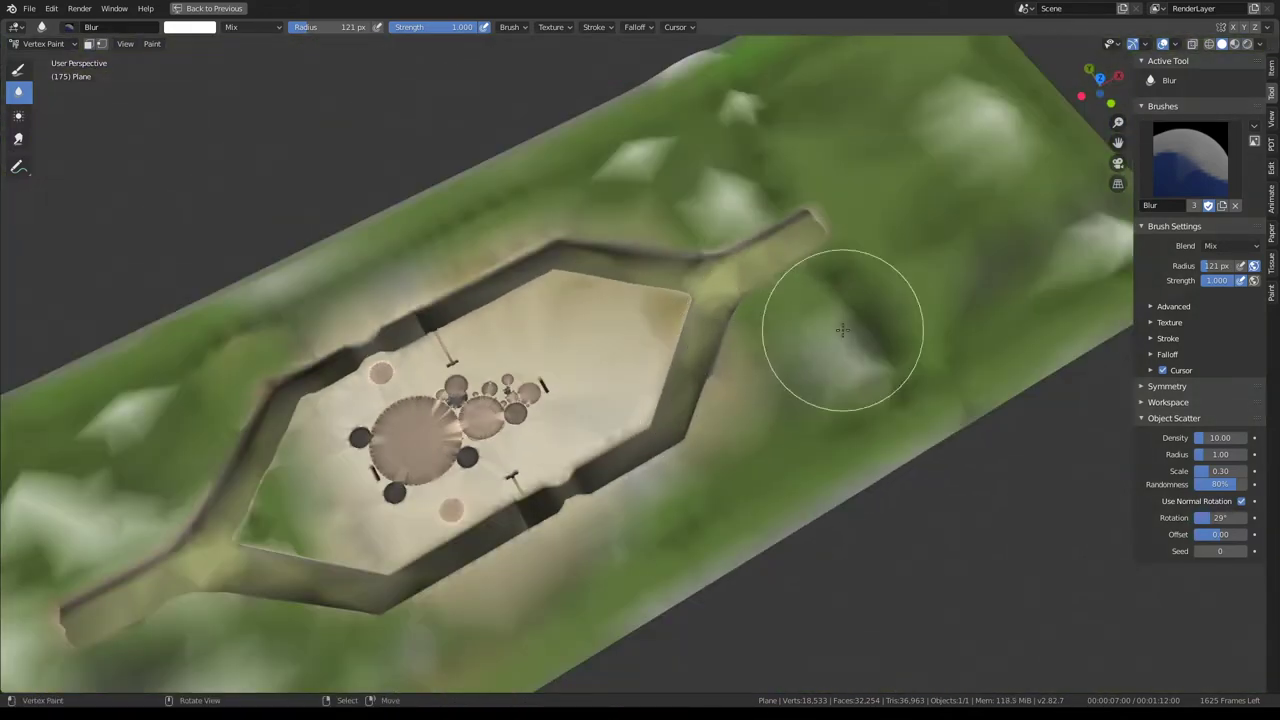
pyautogui.scroll(-4, 900, 320)
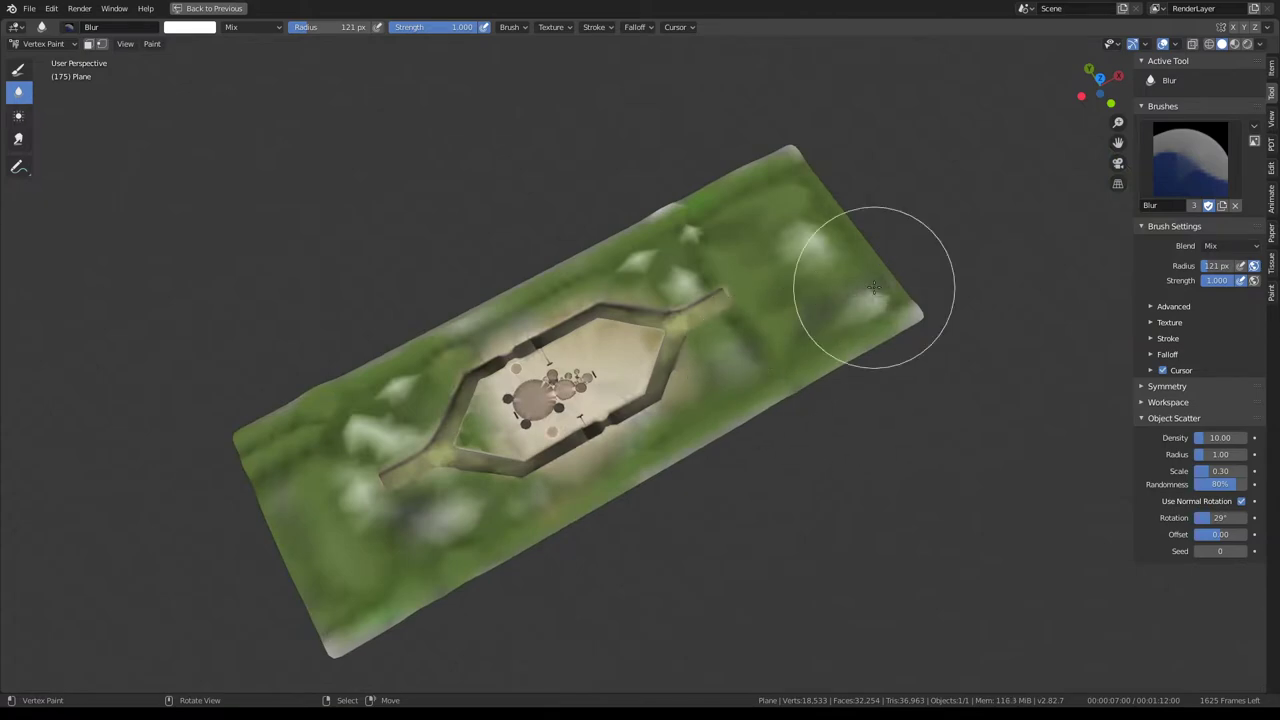
pyautogui.scroll(4, 560, 240)
pyautogui.moveTo(543, 243); pyautogui.dragTo(715, 234, button='middle')
pyautogui.scroll(-4, 715, 234)
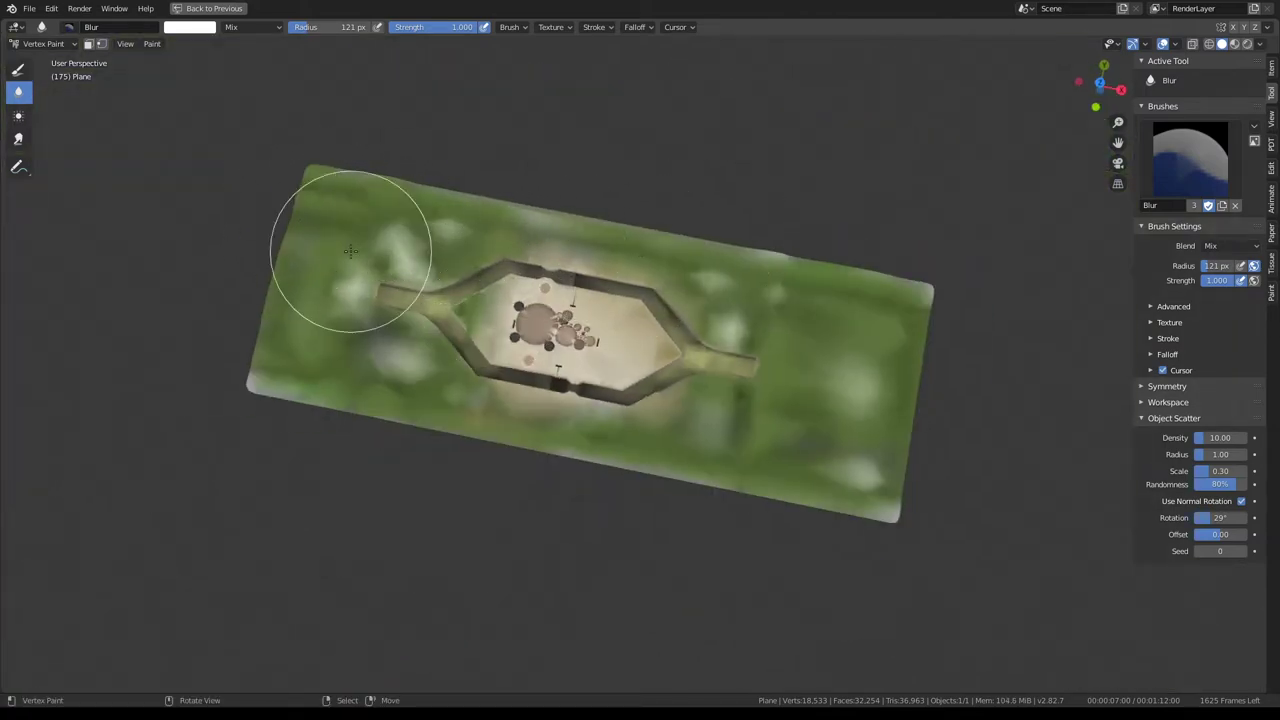
pyautogui.scroll(3, 357, 243)
pyautogui.scroll(2, 471, 300)
pyautogui.moveTo(471, 300)
pyautogui.mouseDown(button='middle')
pyautogui.moveTo(843, 375)
pyautogui.moveTo(536, 295)
pyautogui.moveTo(592, 250)
pyautogui.moveTo(745, 307)
pyautogui.mouseUp(button='middle')
pyautogui.scroll(3, 536, 295)
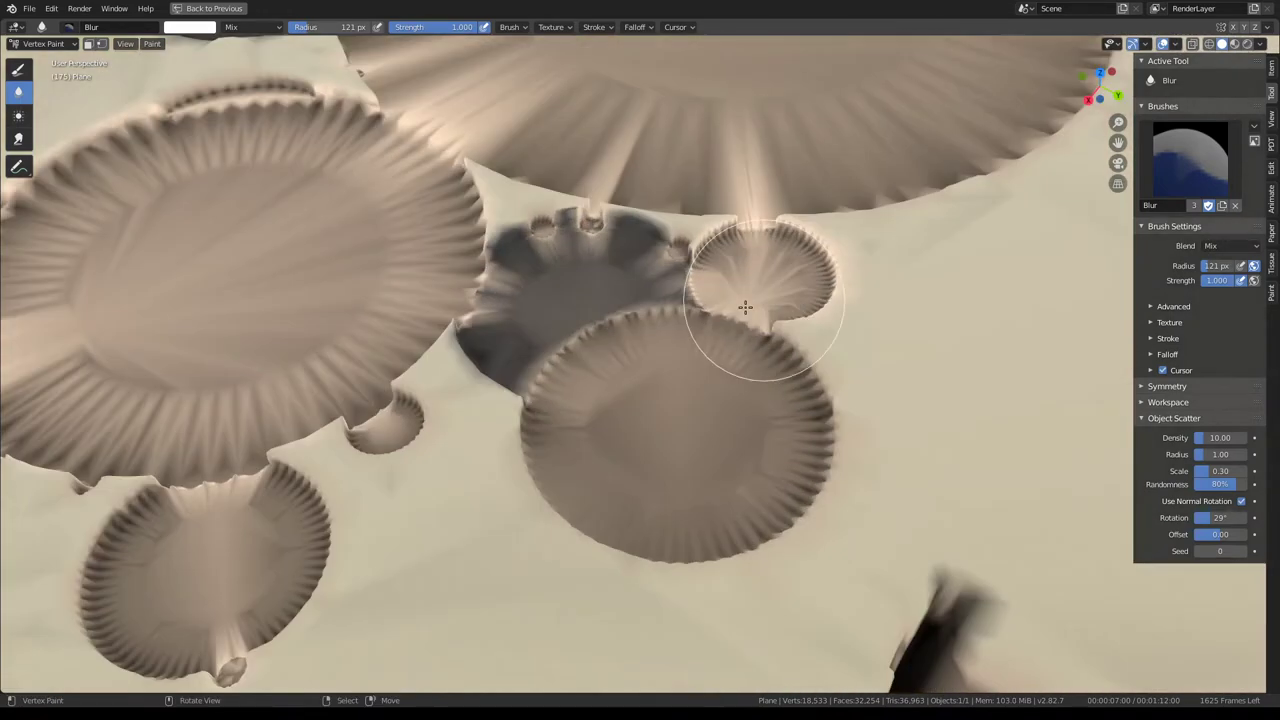
# - Soften the dark paint around the big central circle, its rays and the nearby small circles
pyautogui.moveTo(559, 423)
pyautogui.mouseDown()
pyautogui.moveTo(892, 388)
pyautogui.moveTo(746, 443)
pyautogui.moveTo(709, 502)
pyautogui.mouseUp()
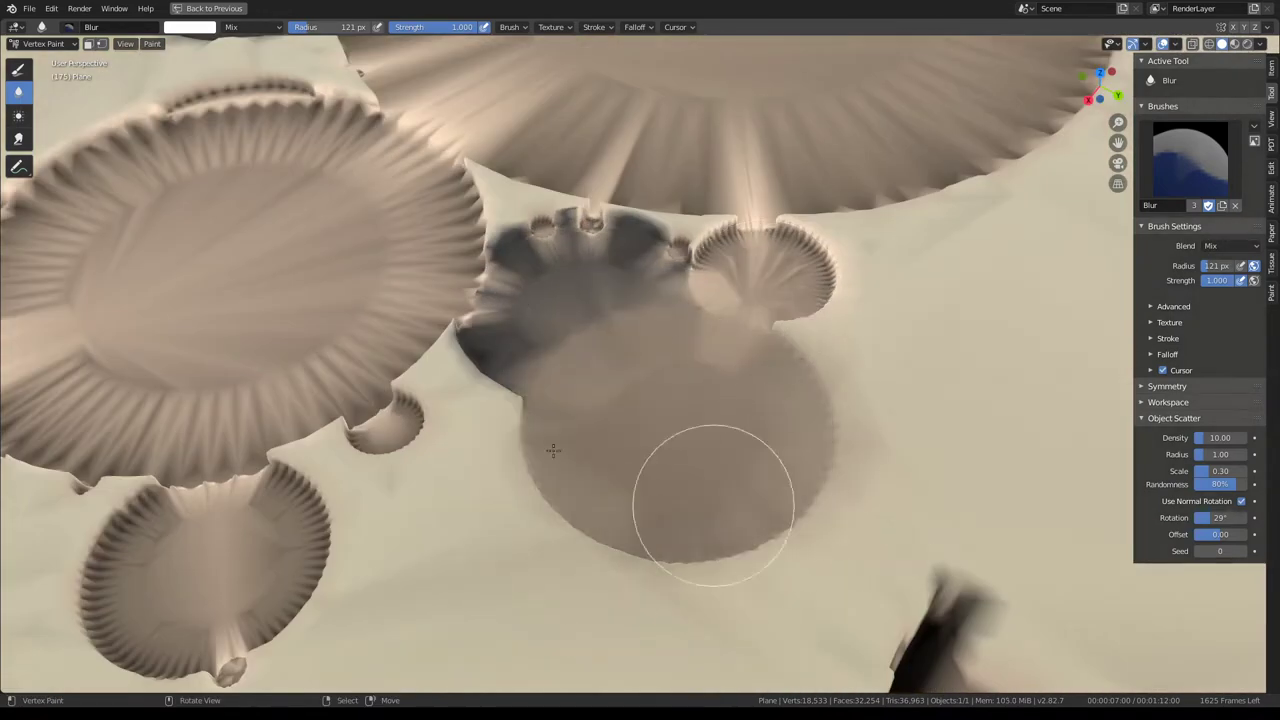
pyautogui.moveTo(709, 502)
pyautogui.mouseDown(button='middle')
pyautogui.moveTo(615, 363)
pyautogui.moveTo(686, 457)
pyautogui.mouseUp(button='middle')
pyautogui.moveTo(686, 457); pyautogui.dragTo(529, 371)
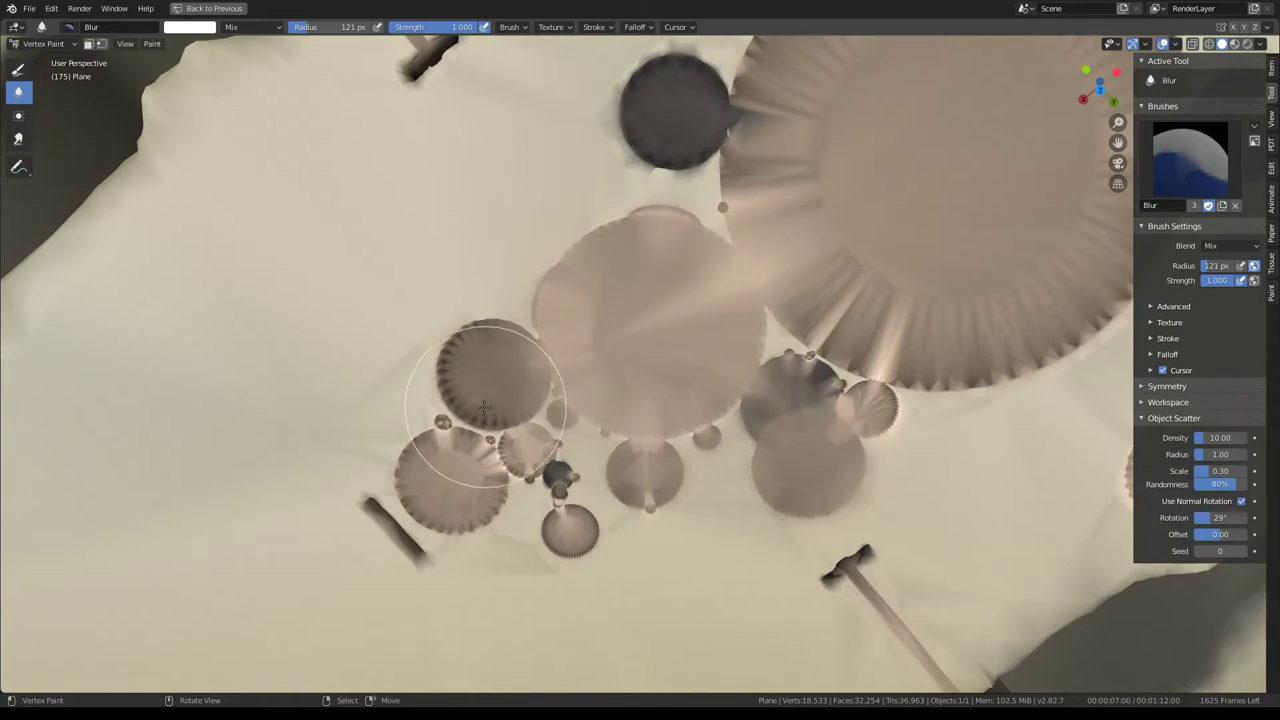
pyautogui.scroll(2, 484, 325)
pyautogui.moveTo(490, 480); pyautogui.dragTo(471, 457, button='middle')
pyautogui.moveTo(471, 457)
pyautogui.mouseDown()
pyautogui.moveTo(671, 471)
pyautogui.moveTo(723, 423)
pyautogui.mouseUp()
pyautogui.moveTo(723, 423); pyautogui.dragTo(527, 619, button='middle')
pyautogui.moveTo(527, 619); pyautogui.dragTo(586, 357)
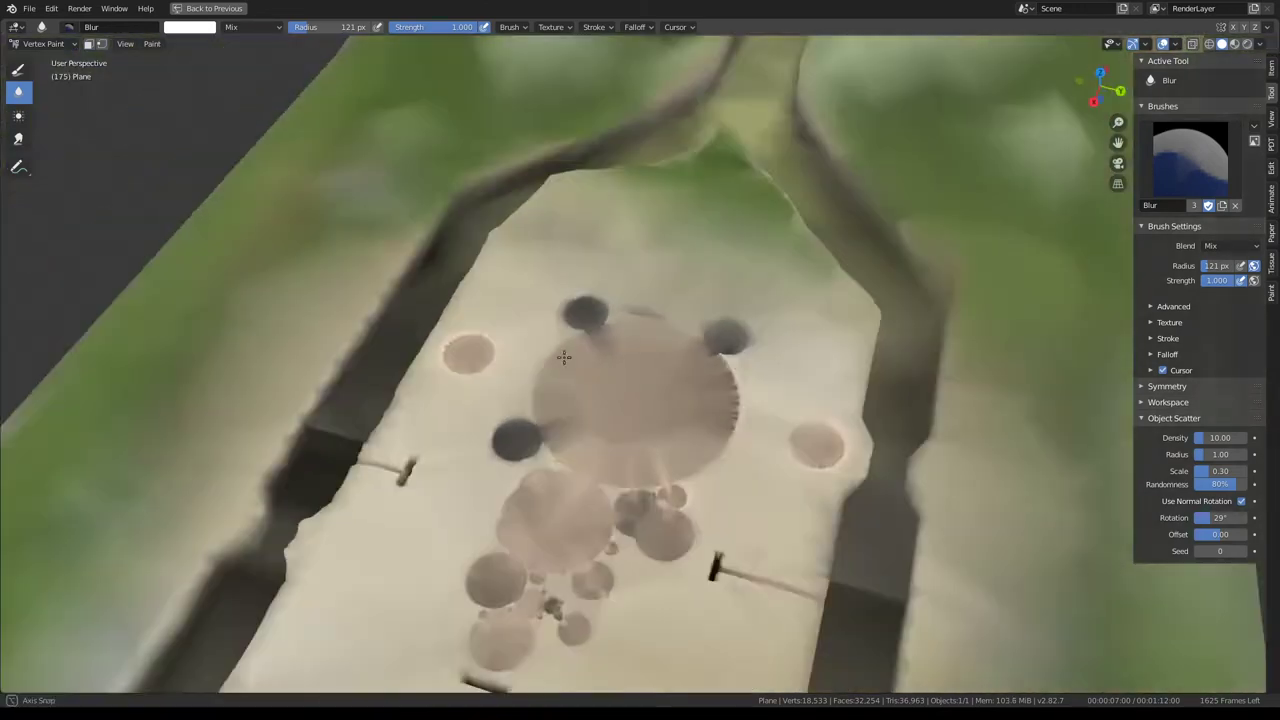
pyautogui.moveTo(586, 357); pyautogui.dragTo(755, 327, button='middle')
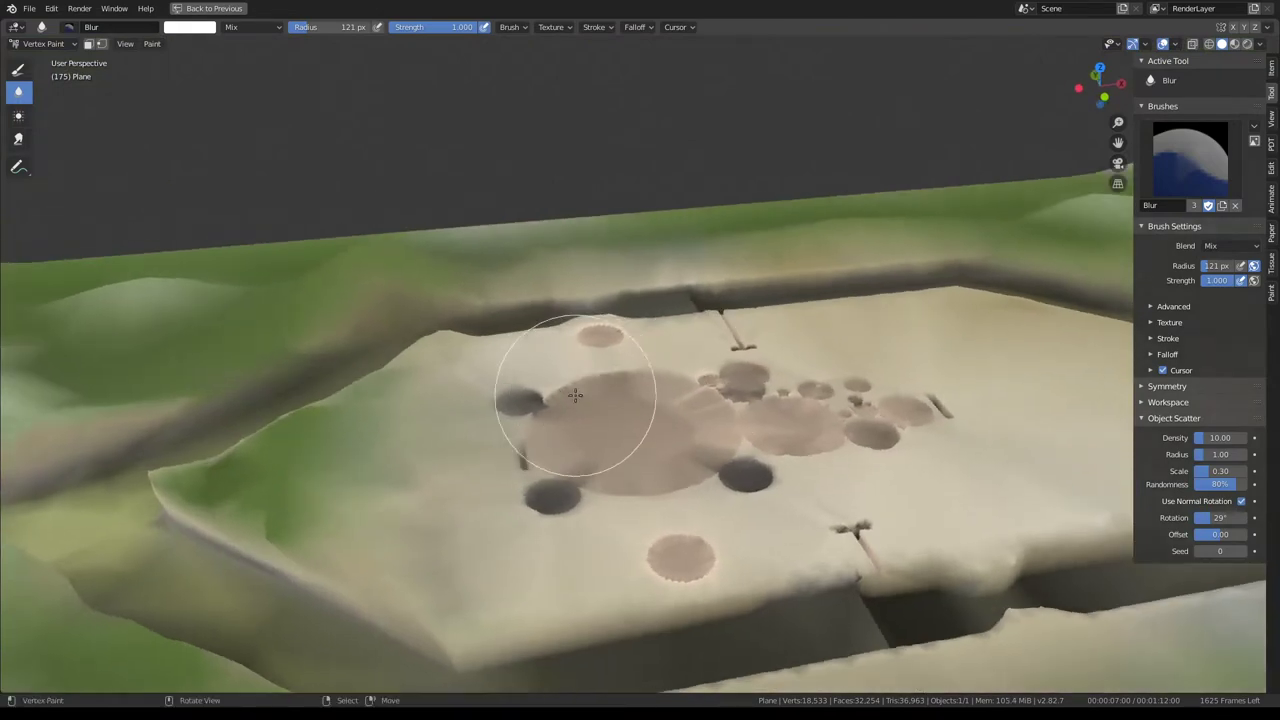
# - Orbit and pan over the plane from above and low angles to inspect the blurred paint
pyautogui.moveTo(607, 379); pyautogui.dragTo(596, 364, button='middle')
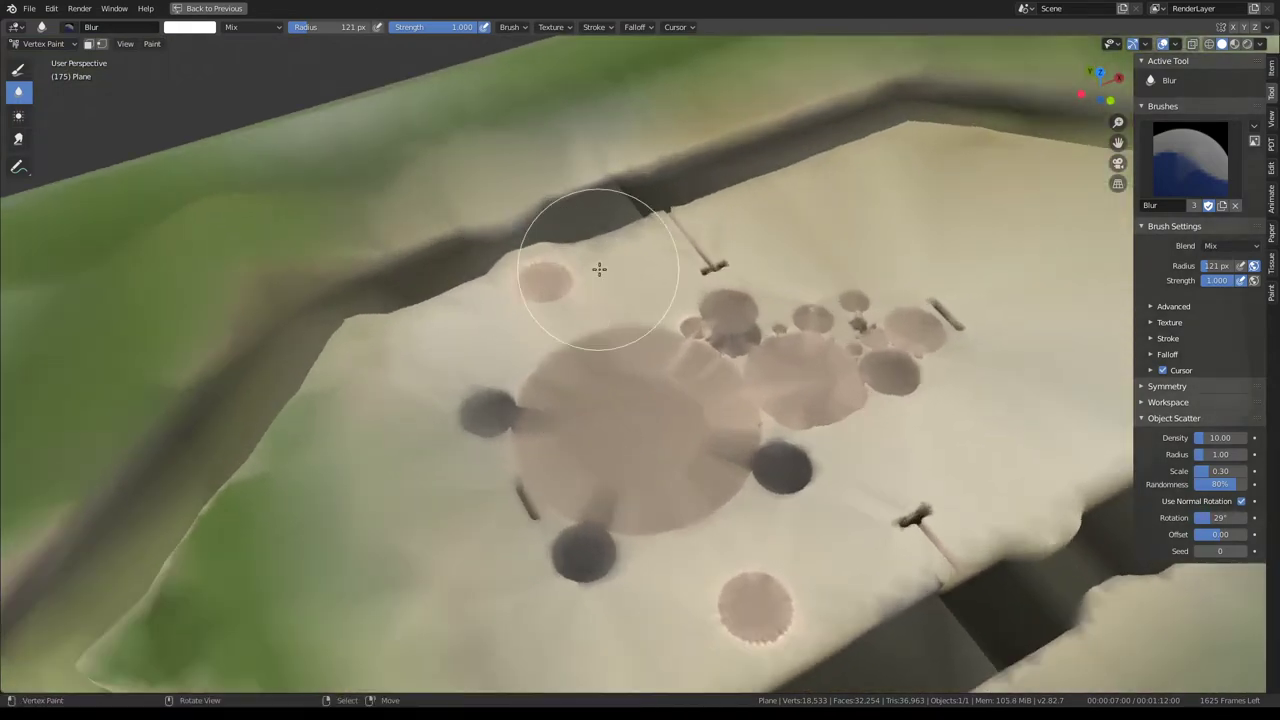
pyautogui.moveTo(676, 210); pyautogui.dragTo(705, 402, button='middle')
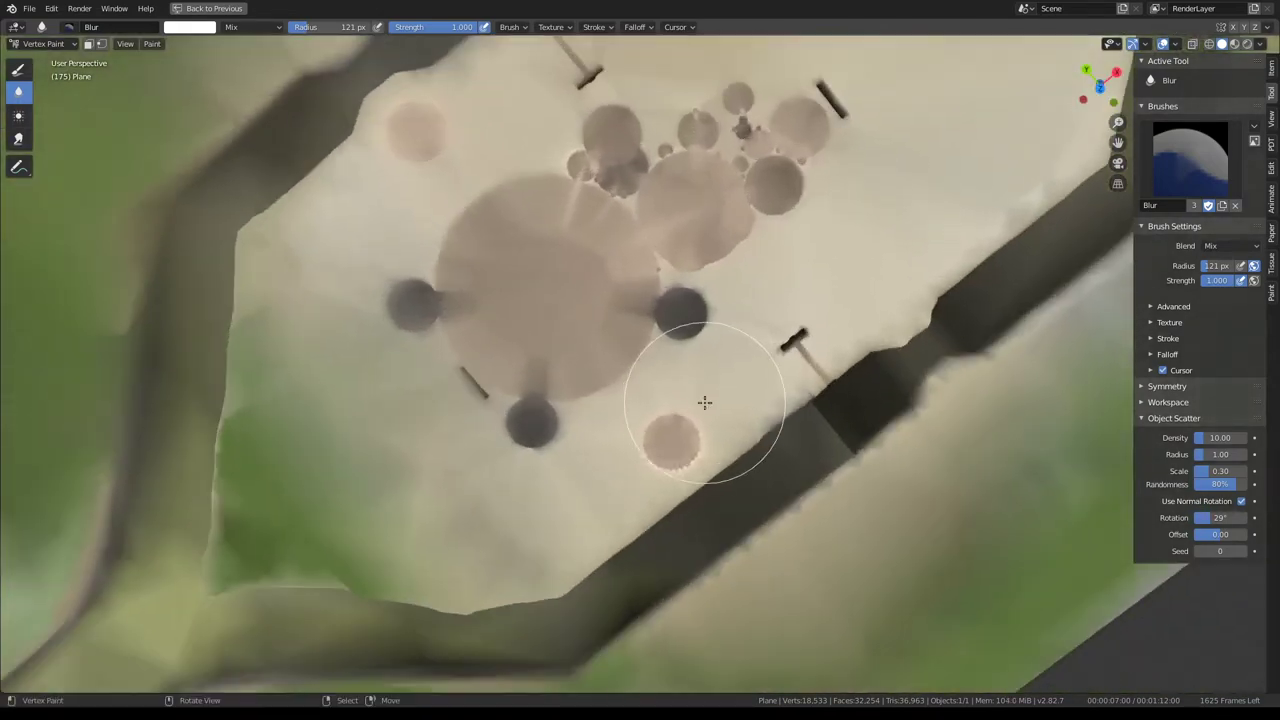
pyautogui.moveTo(660, 461)
pyautogui.mouseDown(button='middle')
pyautogui.moveTo(743, 323)
pyautogui.moveTo(557, 423)
pyautogui.mouseUp(button='middle')
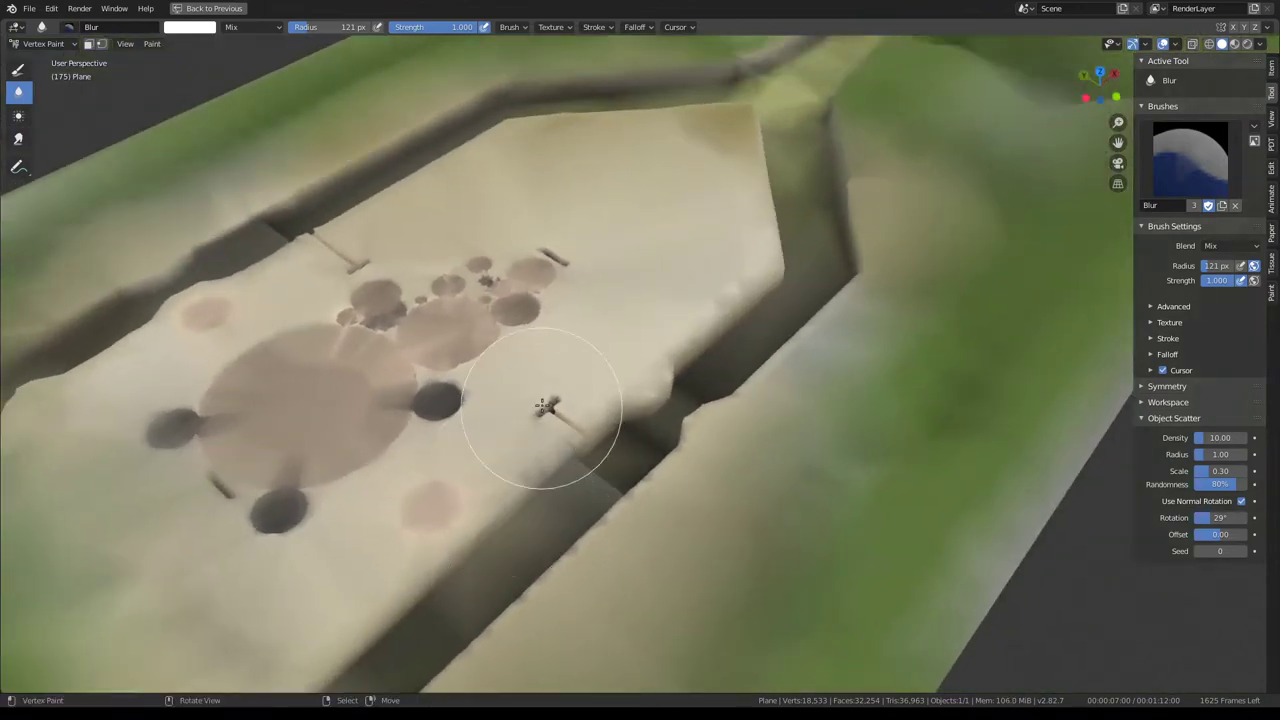
pyautogui.moveTo(795, 310)
pyautogui.mouseDown(button='middle')
pyautogui.moveTo(829, 265)
pyautogui.moveTo(700, 294)
pyautogui.moveTo(628, 335)
pyautogui.mouseUp(button='middle')
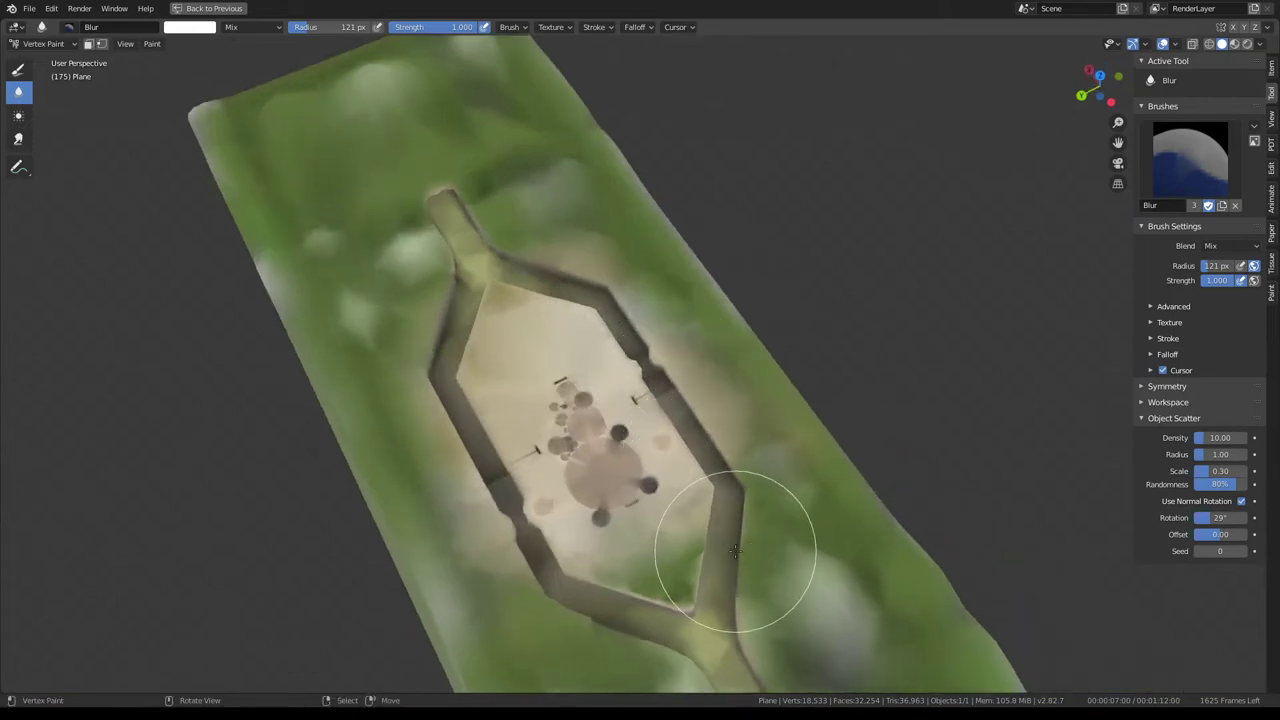
pyautogui.moveTo(737, 557); pyautogui.dragTo(452, 534, button='middle')
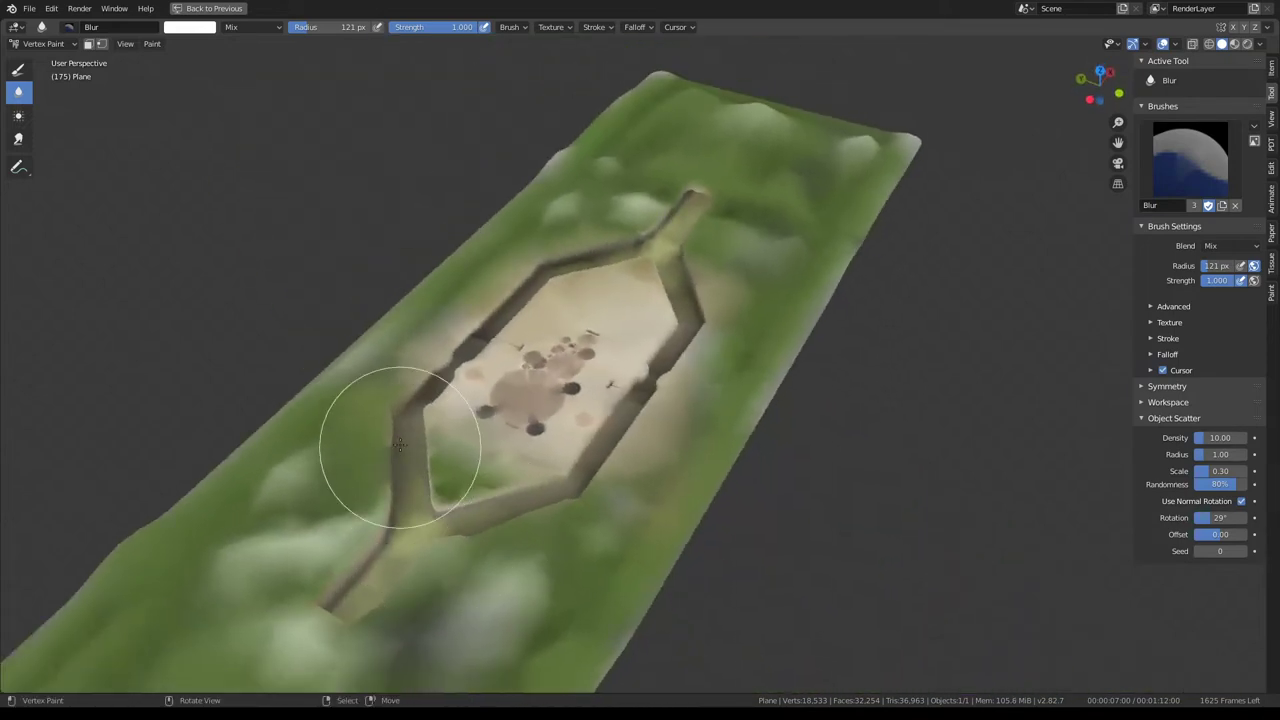
pyautogui.moveTo(440, 362); pyautogui.dragTo(497, 471, button='middle')
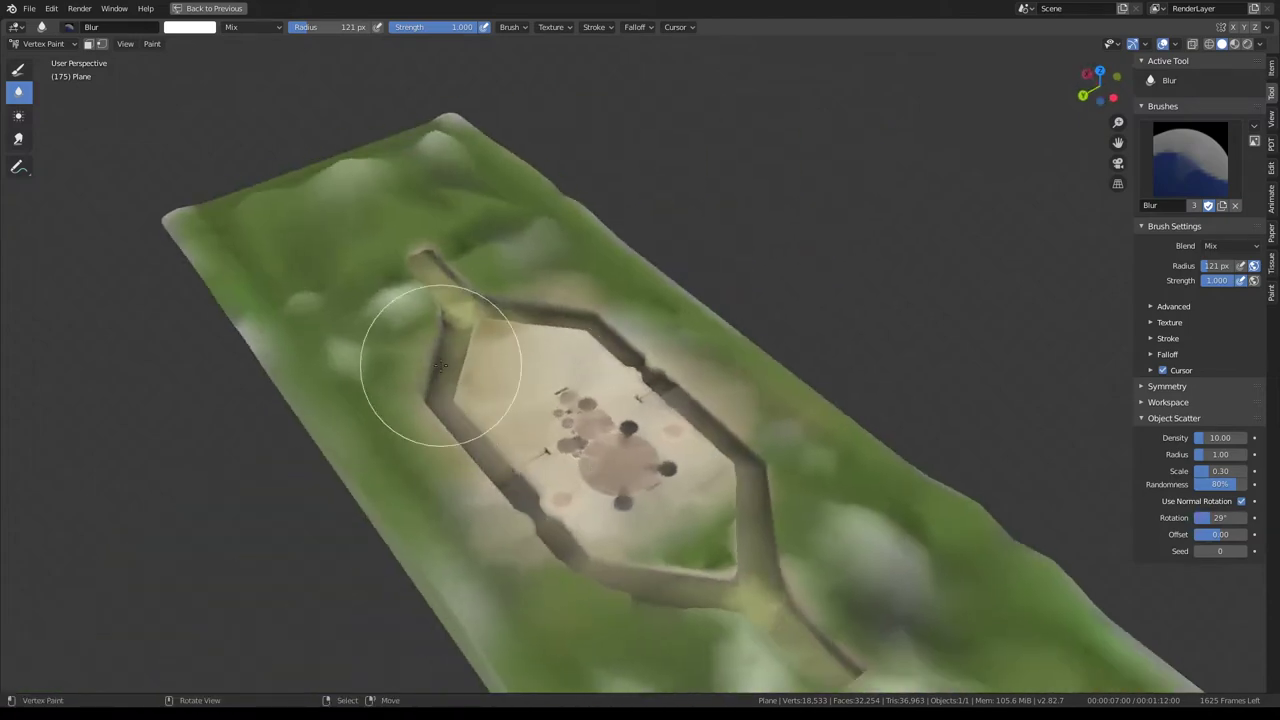
pyautogui.scroll(2, 500, 270)
pyautogui.scroll(3, 386, 200)
pyautogui.scroll(3, 894, 377)
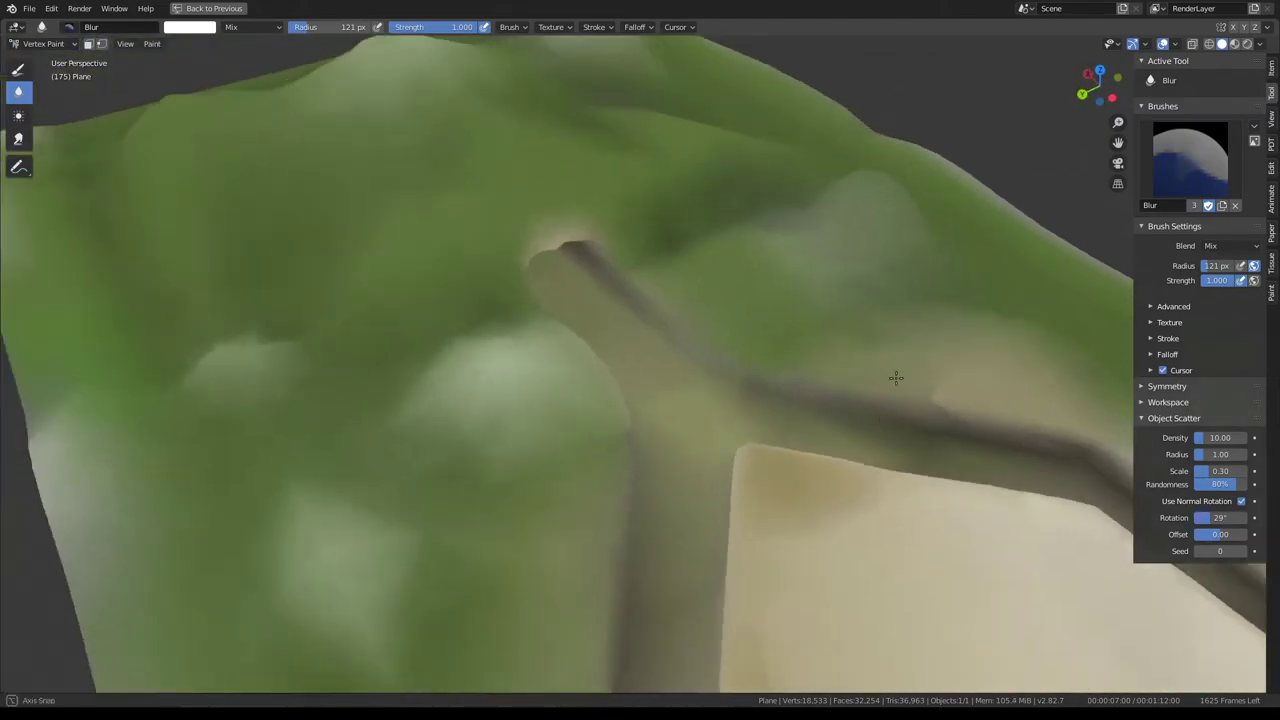
pyautogui.moveTo(894, 377)
pyautogui.mouseDown(button='middle')
pyautogui.moveTo(800, 360)
pyautogui.moveTo(443, 211)
pyautogui.moveTo(743, 257)
pyautogui.moveTo(306, 252)
pyautogui.moveTo(646, 183)
pyautogui.moveTo(600, 250)
pyautogui.moveTo(680, 300)
pyautogui.moveTo(700, 330)
pyautogui.moveTo(651, 342)
pyautogui.moveTo(645, 360)
pyautogui.mouseUp(button='middle')
pyautogui.scroll(-5, 400, 230)
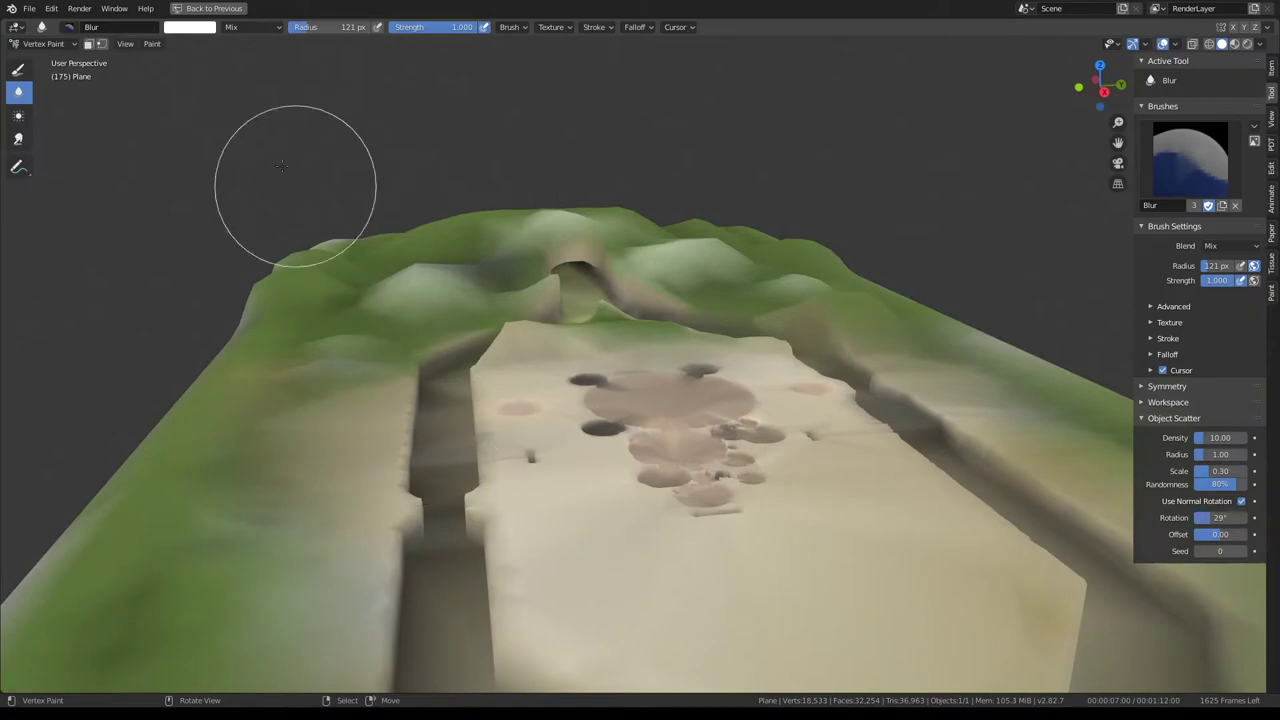
pyautogui.click(44, 44)
# - Return the plane to Object Mode and frame the whole ground in view
pyautogui.click(64, 60)
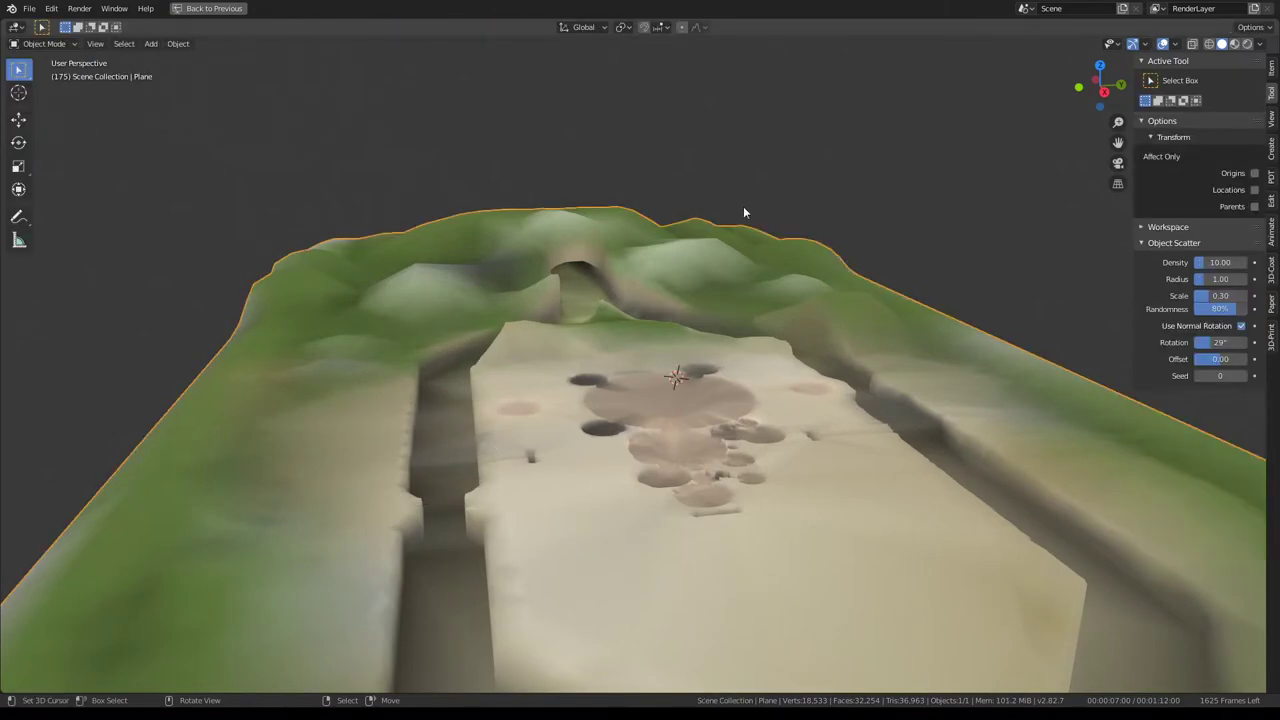
pyautogui.moveTo(743, 206)
pyautogui.mouseDown(button='middle')
pyautogui.moveTo(616, 253)
pyautogui.moveTo(741, 285)
pyautogui.mouseUp(button='middle')
pyautogui.press('KP_Decimal')
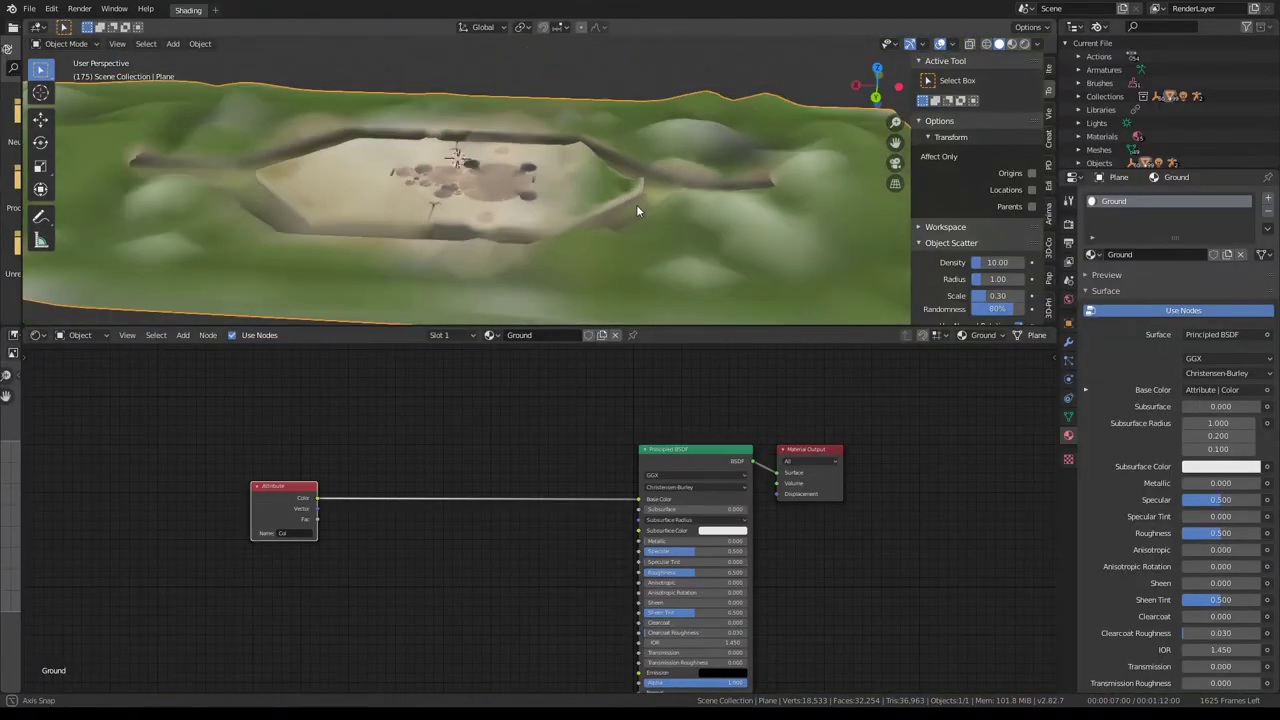
# - Unhide all objects, deselect everything and play the scene animation
pyautogui.hotkey('alt', 'h')
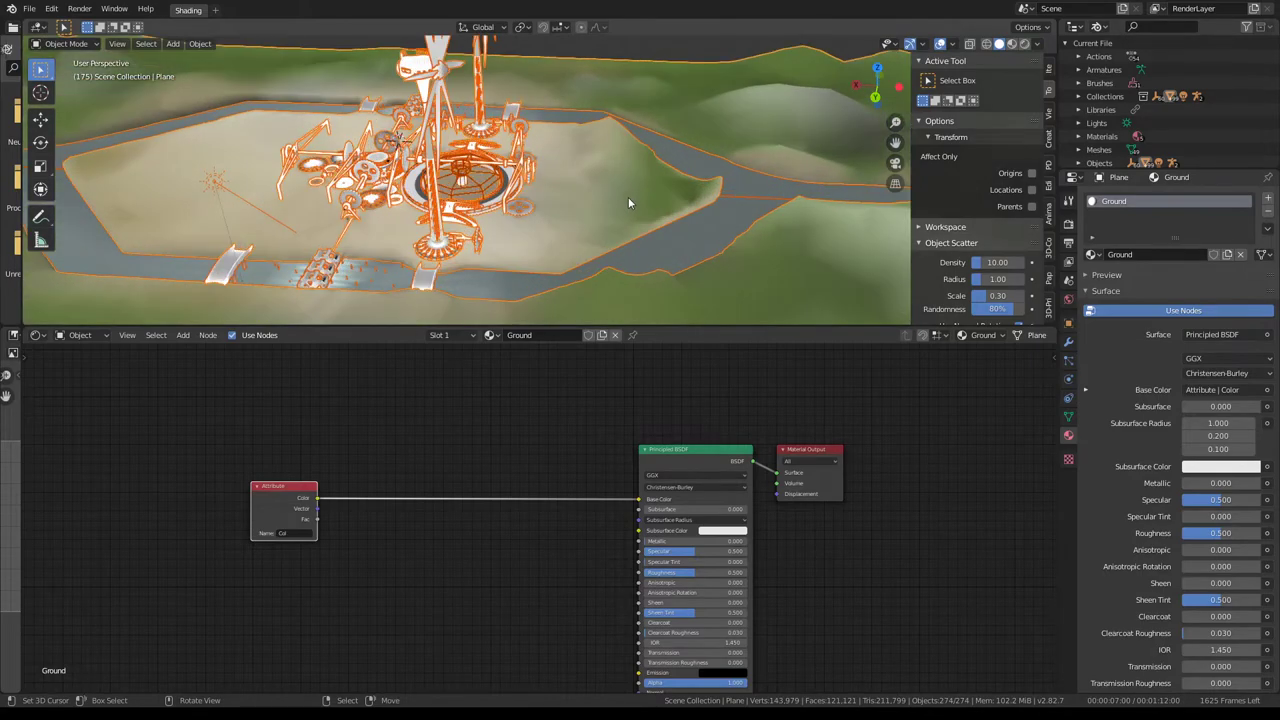
pyautogui.hotkey('alt', 'a')
pyautogui.press('space')
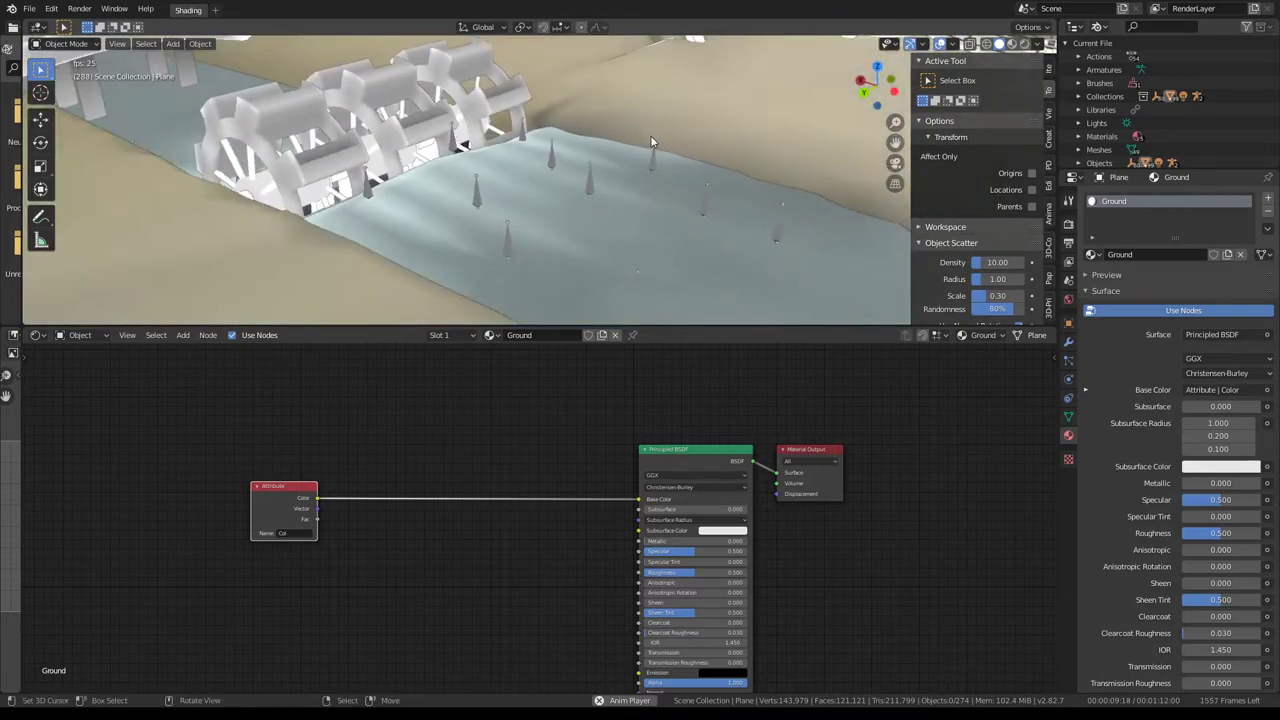
pyautogui.moveTo(650, 135)
pyautogui.mouseDown(button='middle')
pyautogui.moveTo(530, 222)
pyautogui.moveTo(694, 158)
pyautogui.mouseUp(button='middle')
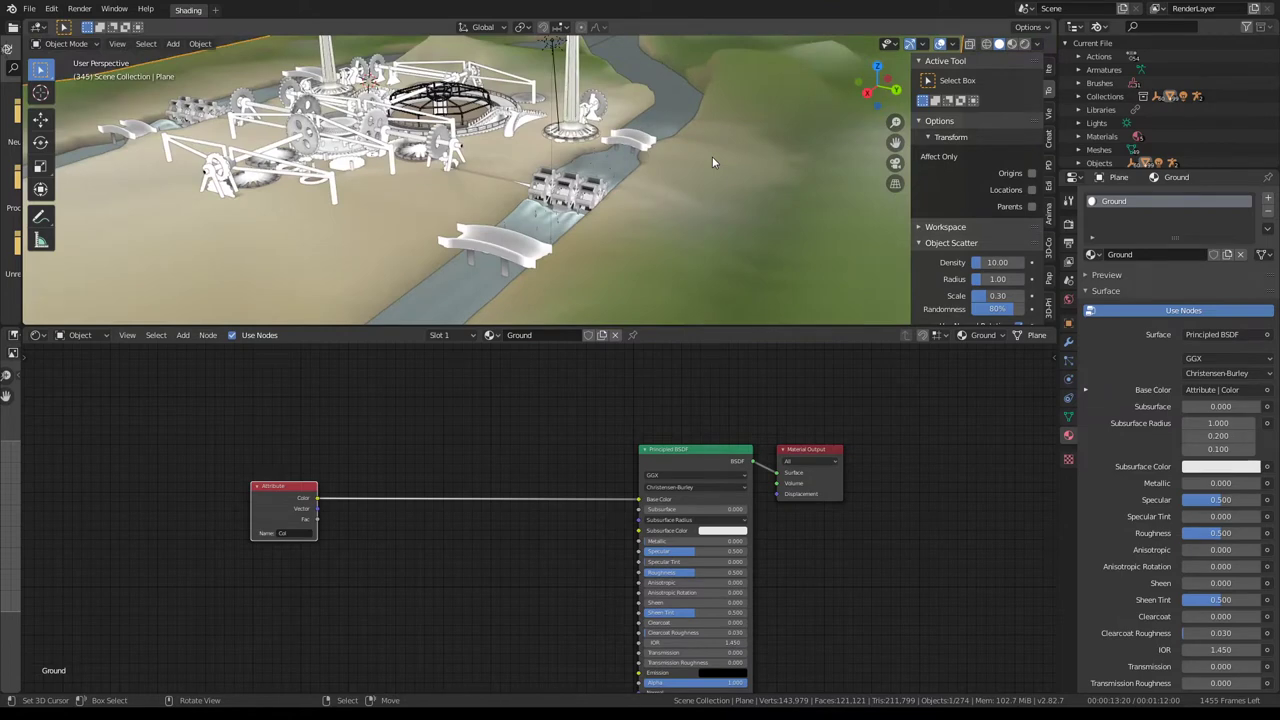
# - Isolate the terrain plane on its own in the Shading layout viewport
pyautogui.hotkey('ctrl', 'space')
pyautogui.hotkey('shift', 'h')
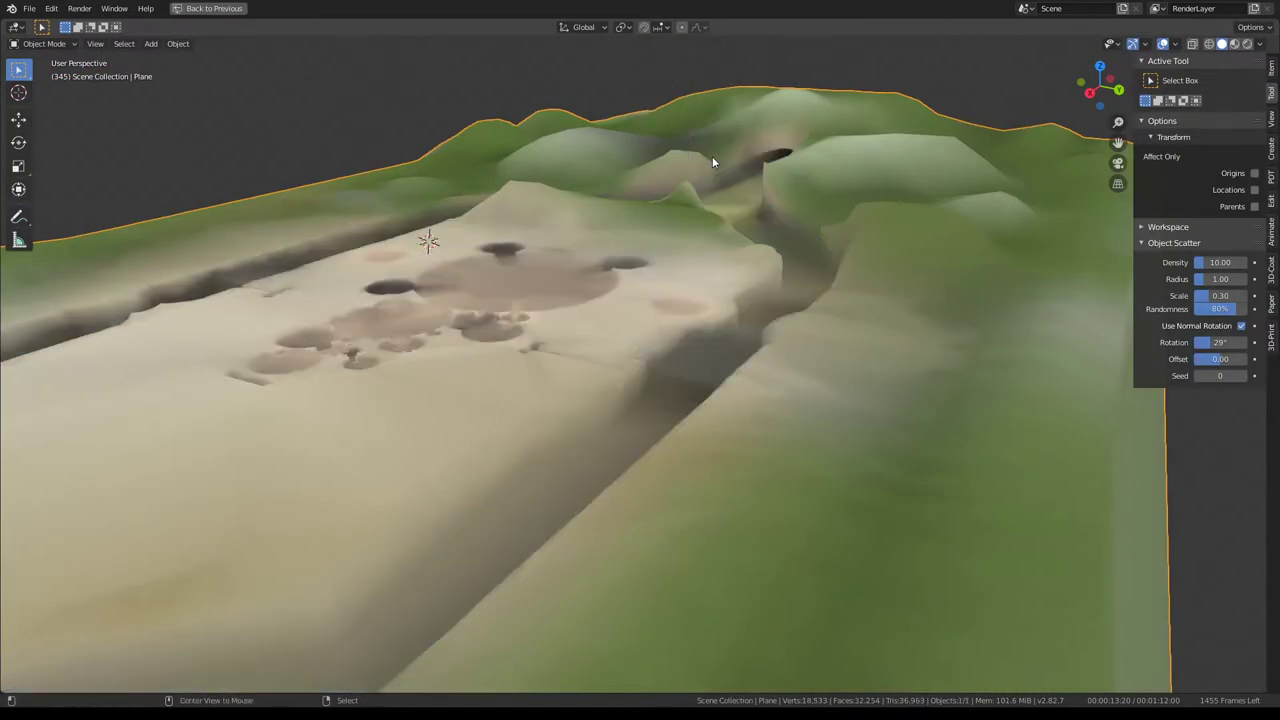
pyautogui.hotkey('ctrl', 'space')
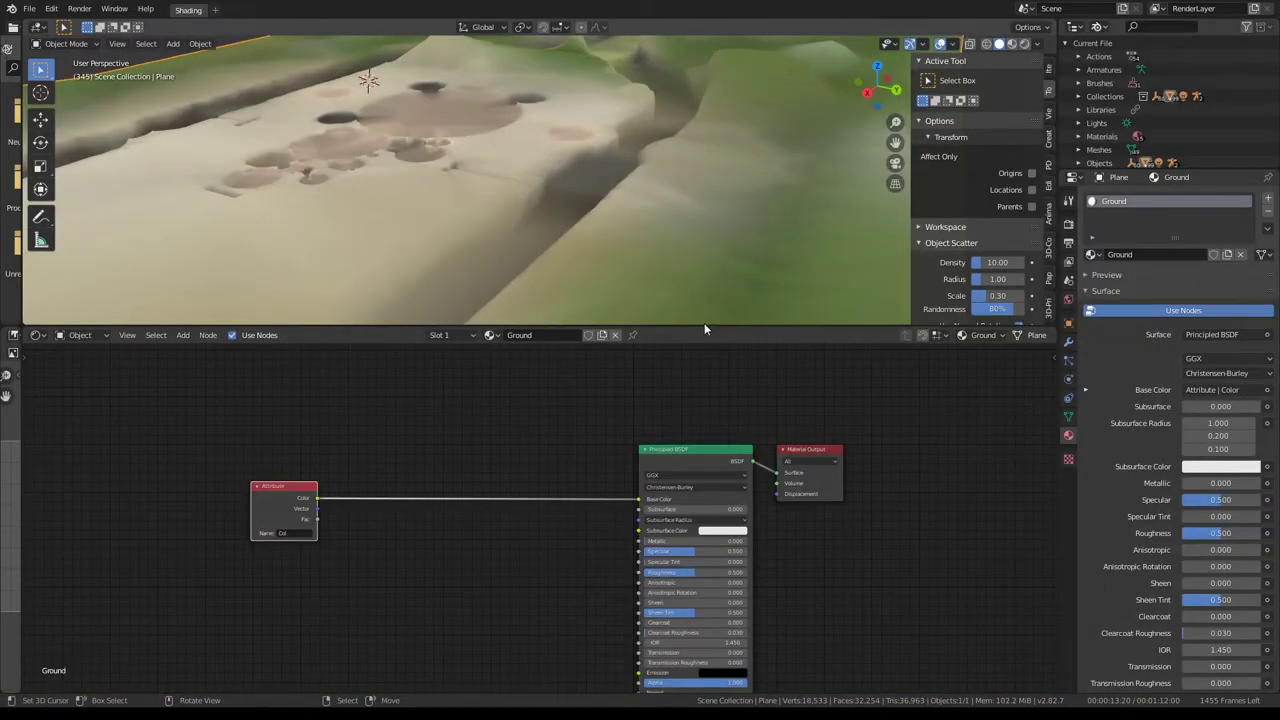
# - Enlarge the 3D view above the node editor and orbit to a lower view of the terrain
pyautogui.moveTo(704, 328); pyautogui.dragTo(690, 460)
pyautogui.scroll(-5, 653, 306)
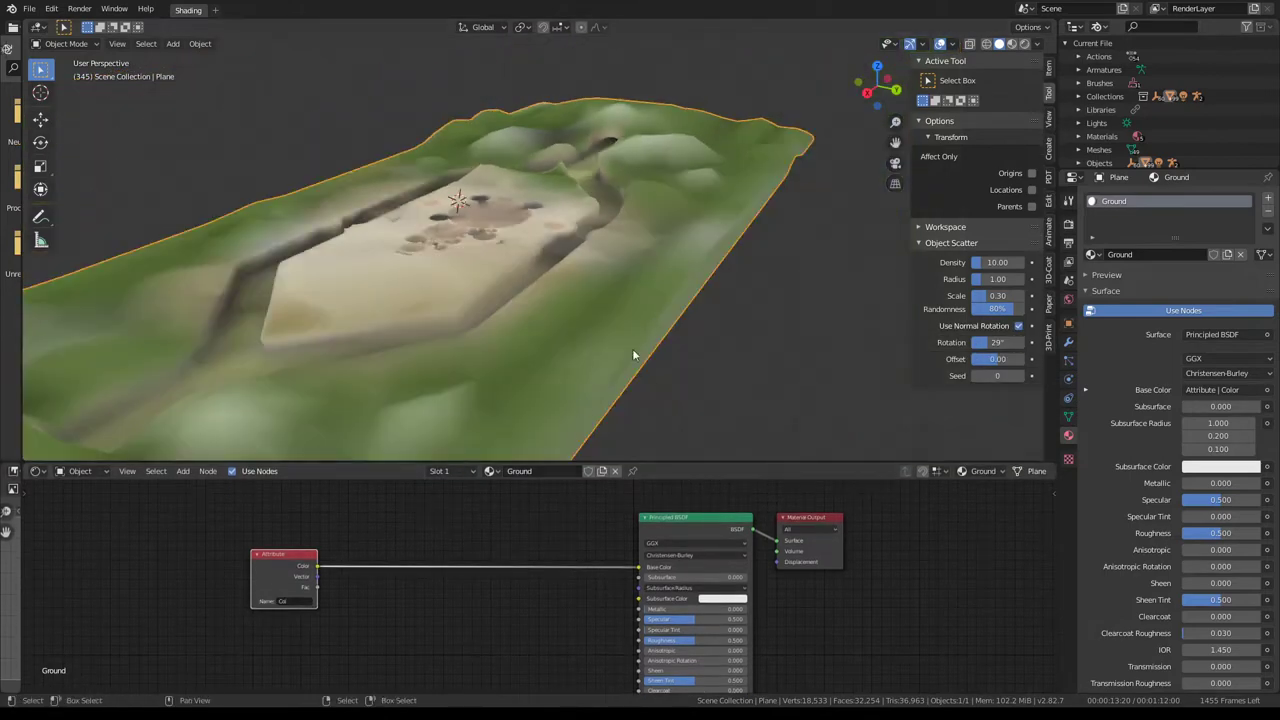
pyautogui.scroll(3, 550, 560)
pyautogui.scroll(2, 550, 560)
pyautogui.moveTo(600, 430)
pyautogui.mouseDown(button='middle')
pyautogui.moveTo(625, 213)
pyautogui.moveTo(836, 110)
pyautogui.mouseUp(button='middle')
# - Switch to Material Preview shading and orbit close over the patchy ground
pyautogui.click(1011, 45)
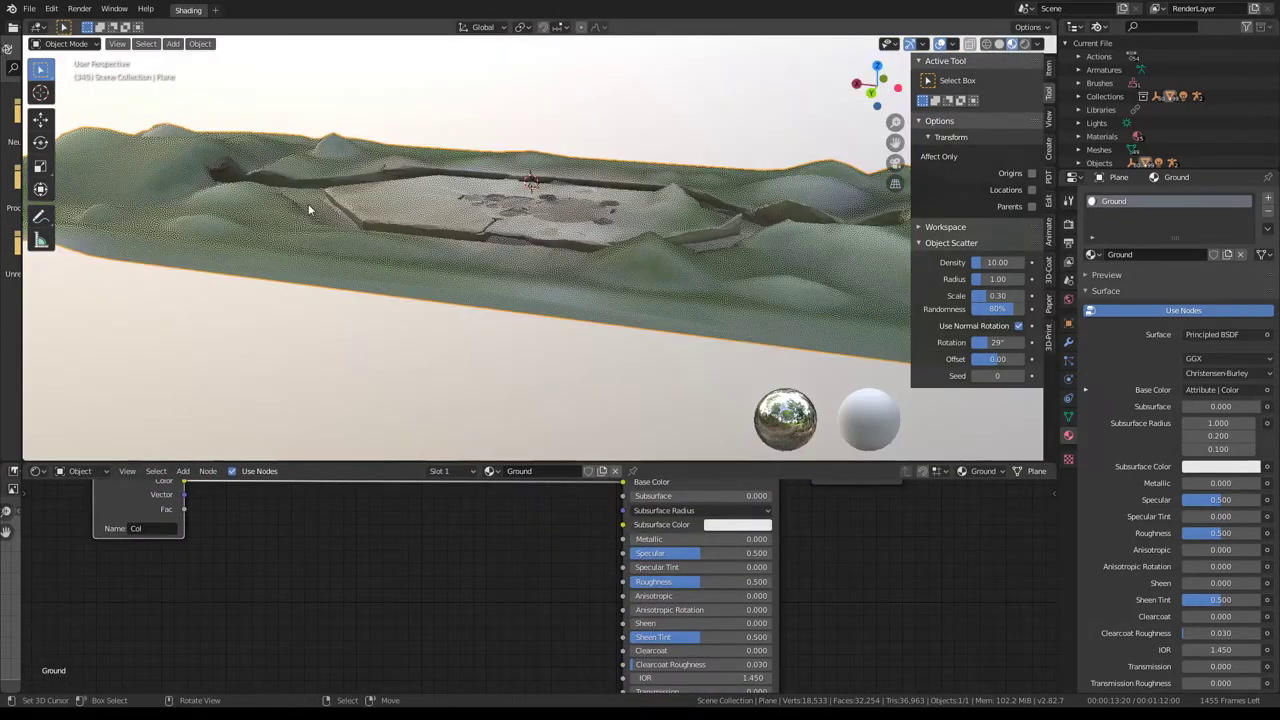
pyautogui.moveTo(308, 203)
pyautogui.mouseDown(button='middle')
pyautogui.moveTo(387, 188)
pyautogui.moveTo(522, 191)
pyautogui.mouseUp(button='middle')
pyautogui.scroll(5, 387, 188)
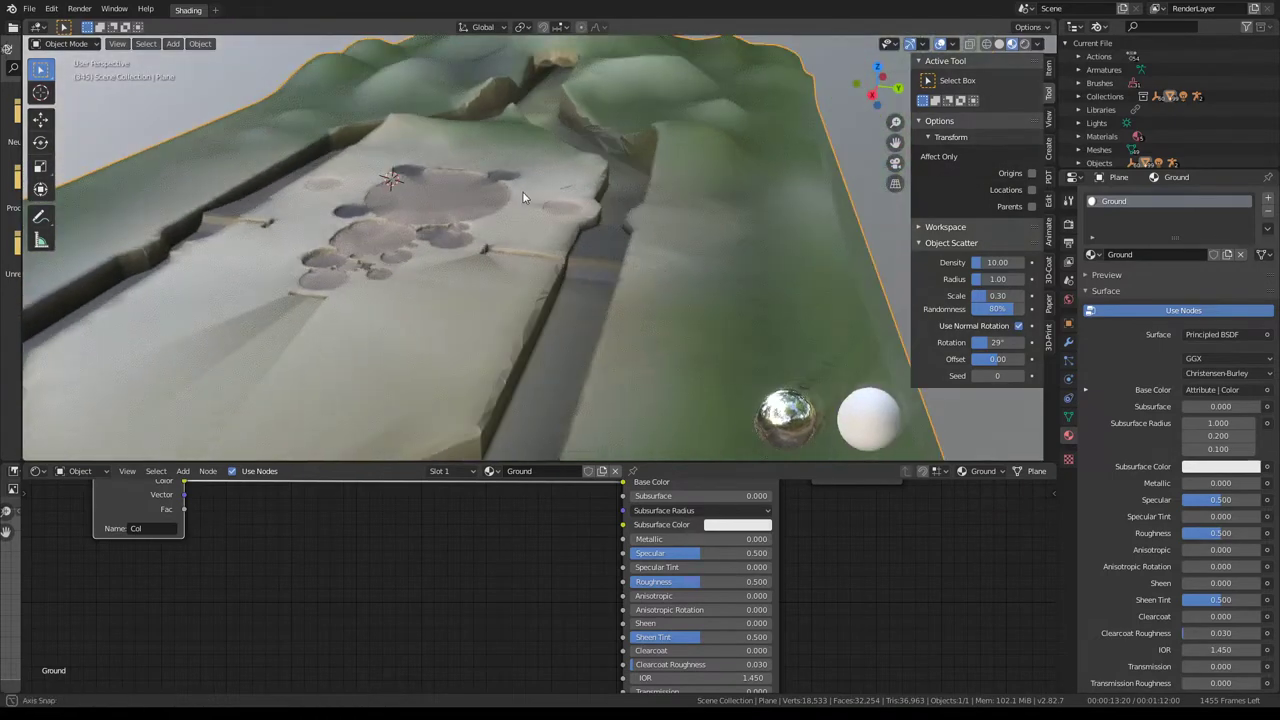
pyautogui.scroll(2, 612, 174)
pyautogui.scroll(2, 646, 167)
pyautogui.moveTo(646, 167)
pyautogui.mouseDown(button='middle')
pyautogui.moveTo(568, 297)
pyautogui.moveTo(648, 370)
pyautogui.moveTo(565, 246)
pyautogui.moveTo(390, 267)
pyautogui.moveTo(507, 310)
pyautogui.moveTo(723, 264)
pyautogui.mouseUp(button='middle')
pyautogui.scroll(-5, 648, 376)
pyautogui.scroll(2, 507, 310)
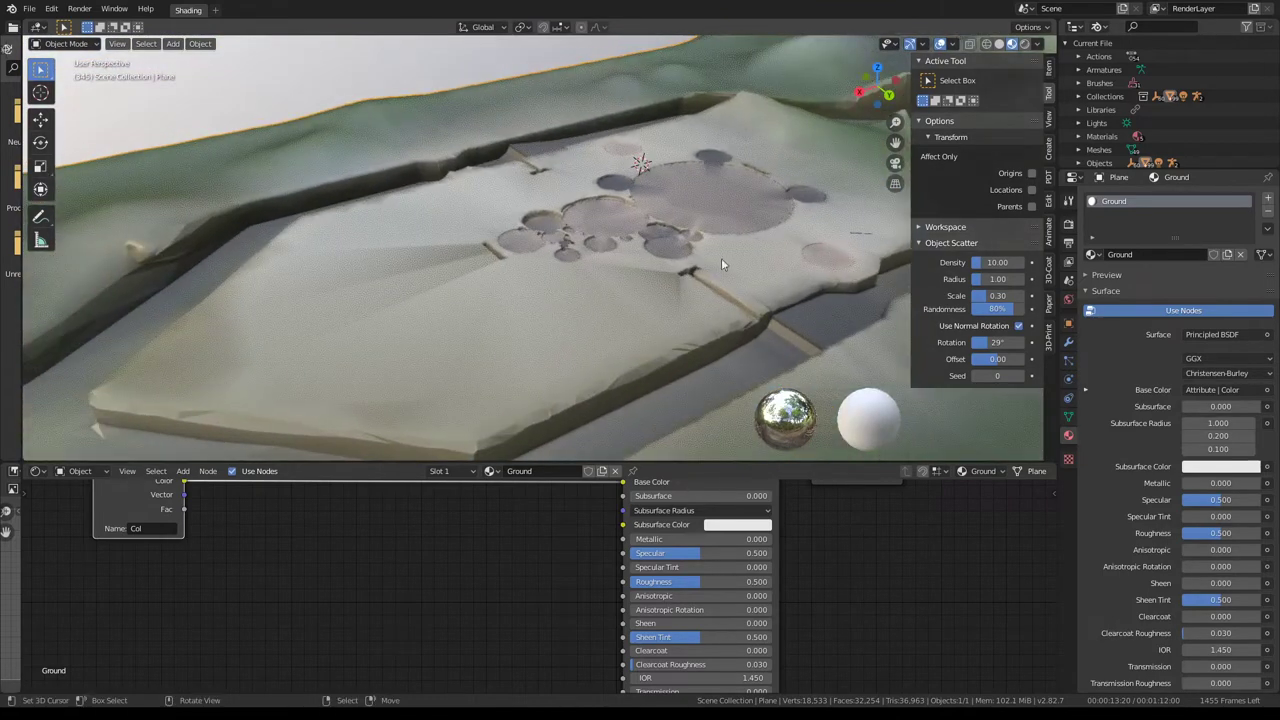
# - Open the Eevee Render Properties and briefly check the Sampling panel
pyautogui.click(1068, 228)
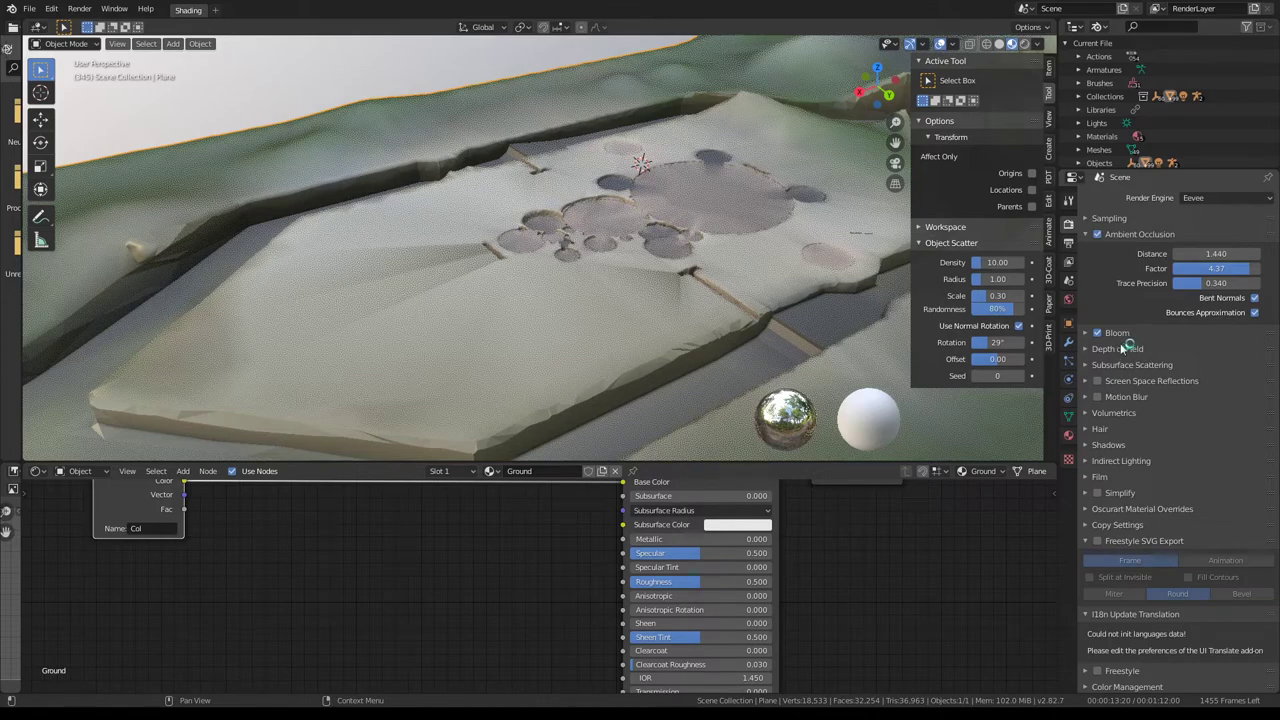
pyautogui.moveTo(634, 277); pyautogui.dragTo(471, 250, button='middle')
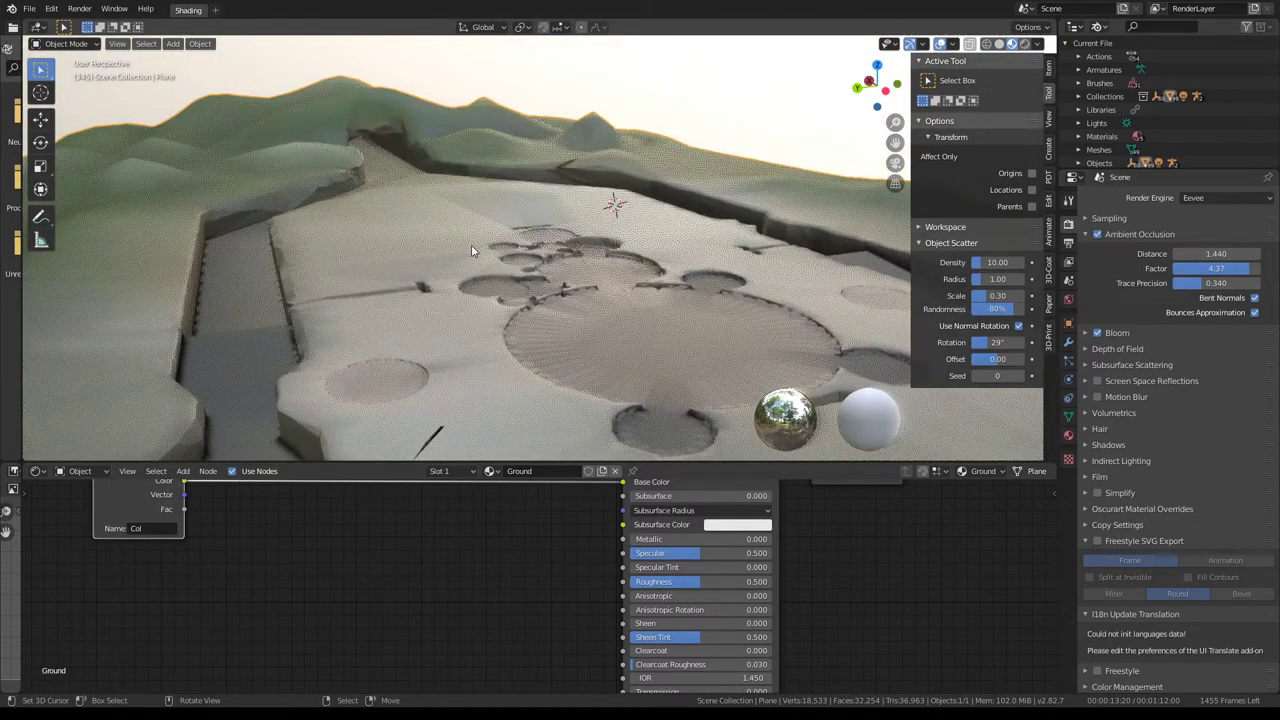
pyautogui.click(1083, 217)
pyautogui.click(1083, 217)
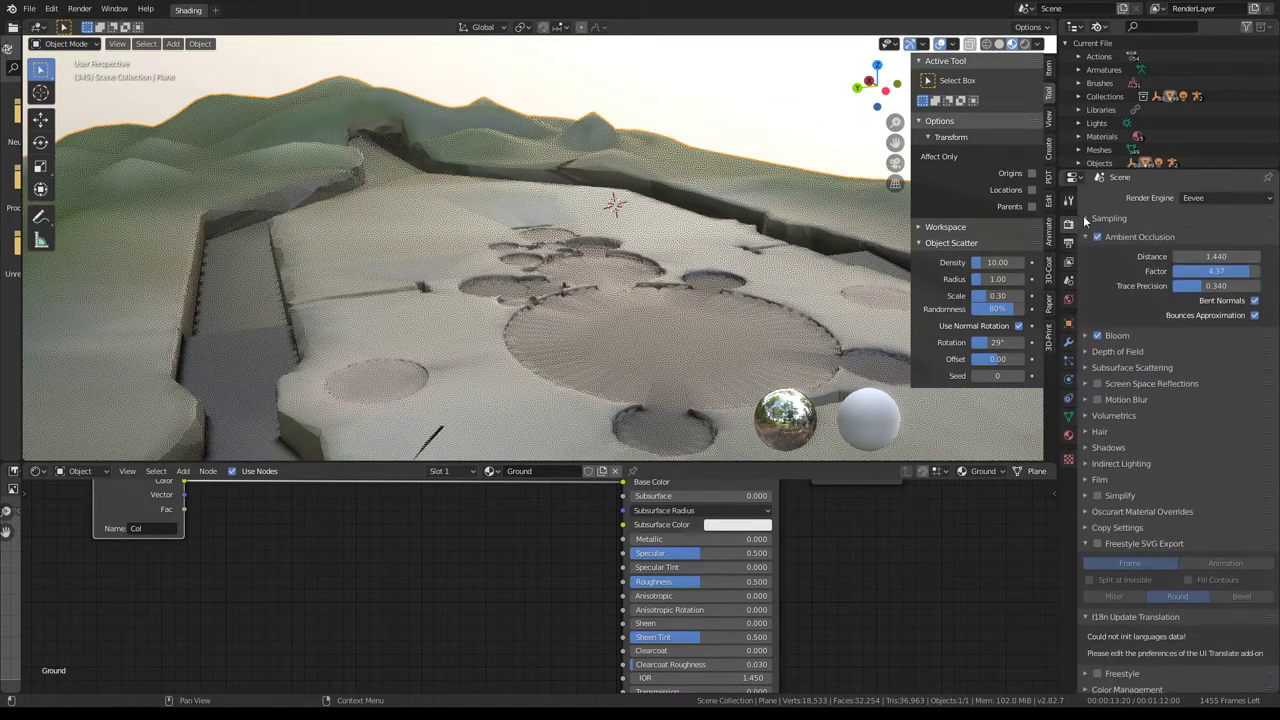
# - Enable Screen Space Reflections, glancing at the subsurface scattering and motion blur settings
pyautogui.doubleClick(1084, 336)
pyautogui.click(1087, 364)
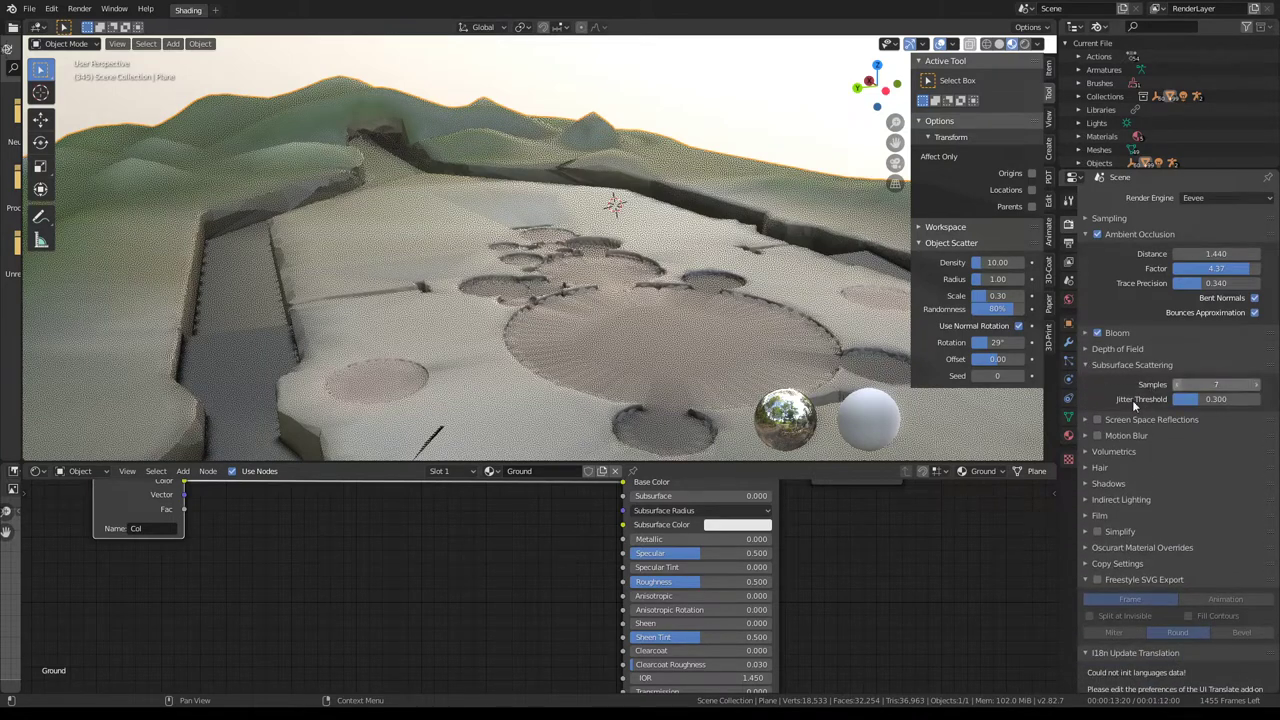
pyautogui.click(1097, 420)
pyautogui.click(1086, 419)
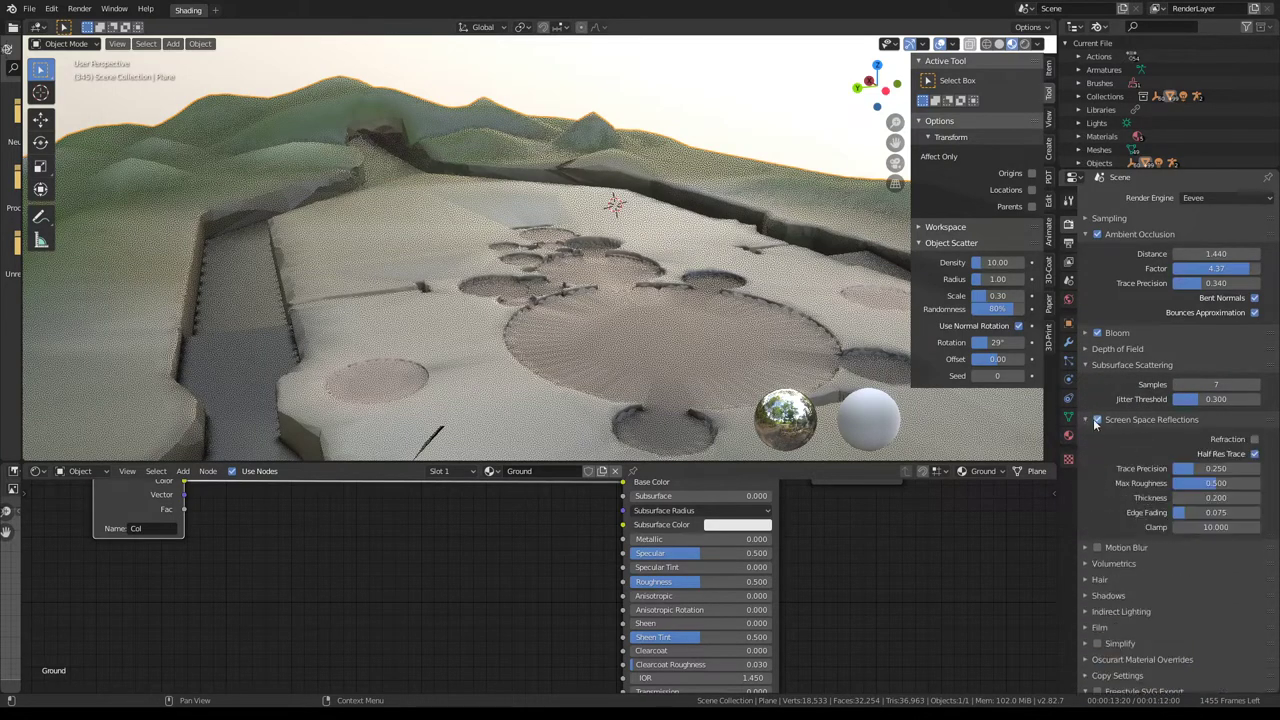
pyautogui.click(1086, 420)
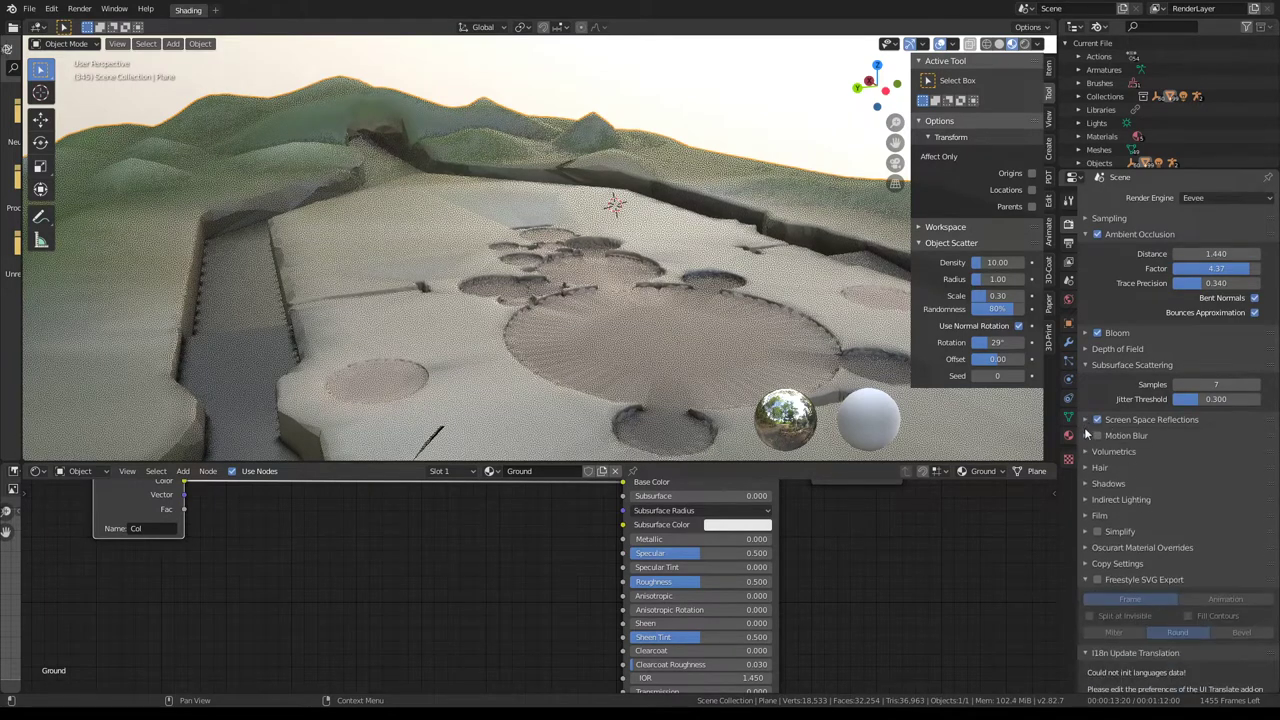
pyautogui.click(1089, 435)
# - Expand Volumetrics: Start 0.100, End 100.000, 64 samples, Volumetric Lighting on
pyautogui.click(1101, 489)
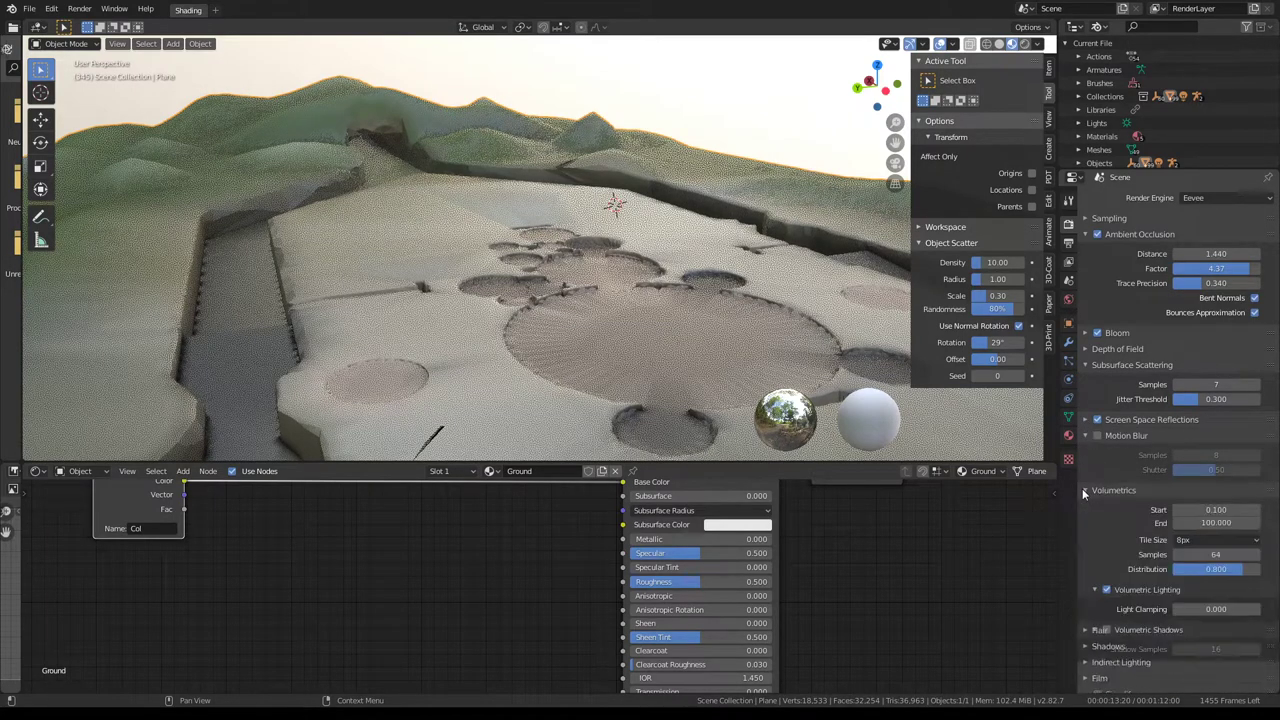
pyautogui.scroll(-3, 1080, 540)
pyautogui.scroll(3, 1093, 622)
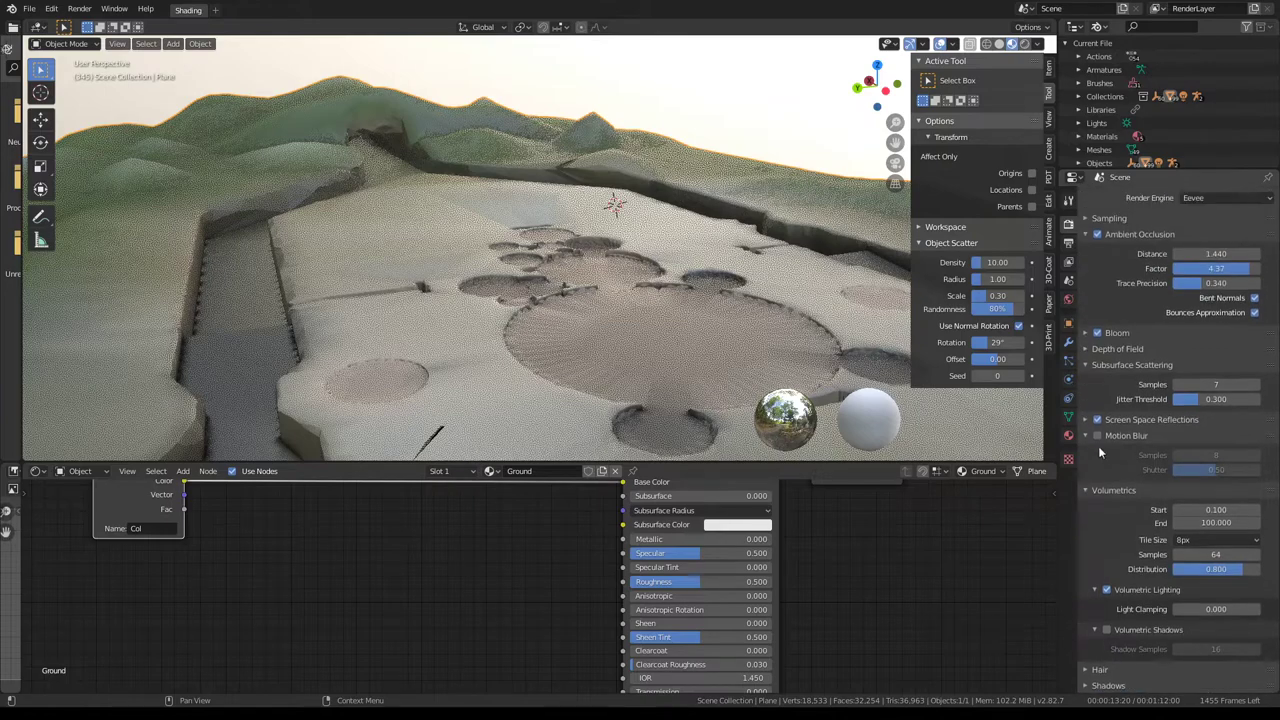
pyautogui.moveTo(1000, 330); pyautogui.dragTo(735, 325, button='middle')
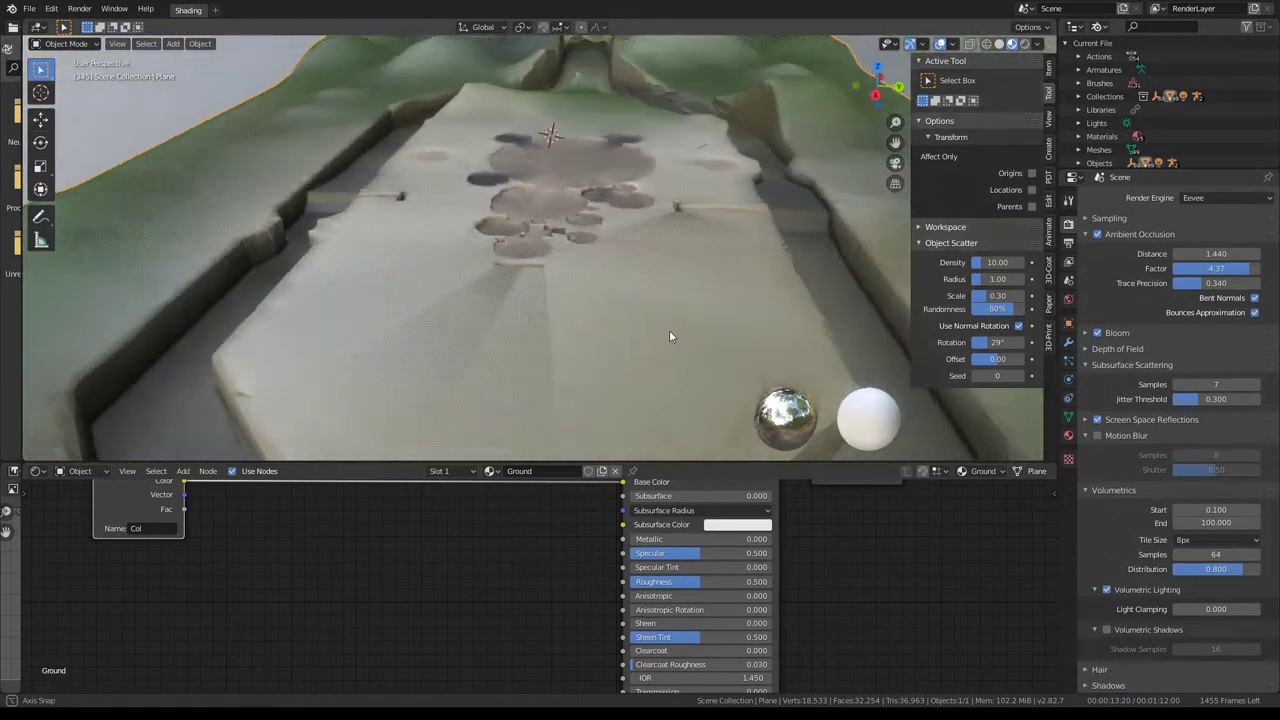
pyautogui.scroll(4, 736, 340)
pyautogui.moveTo(738, 355)
pyautogui.mouseDown(button='middle')
pyautogui.moveTo(552, 286)
pyautogui.moveTo(709, 302)
pyautogui.mouseUp(button='middle')
pyautogui.press('Tab')
pyautogui.click(563, 287)
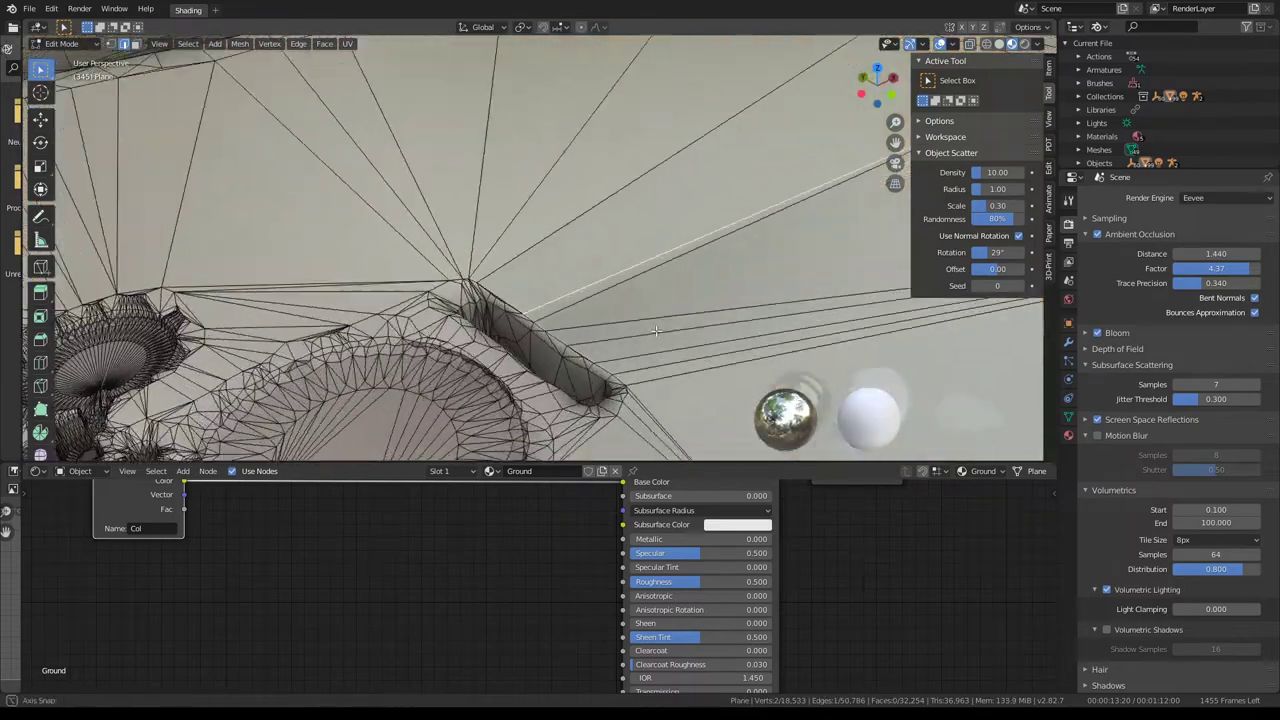
pyautogui.press('Tab')
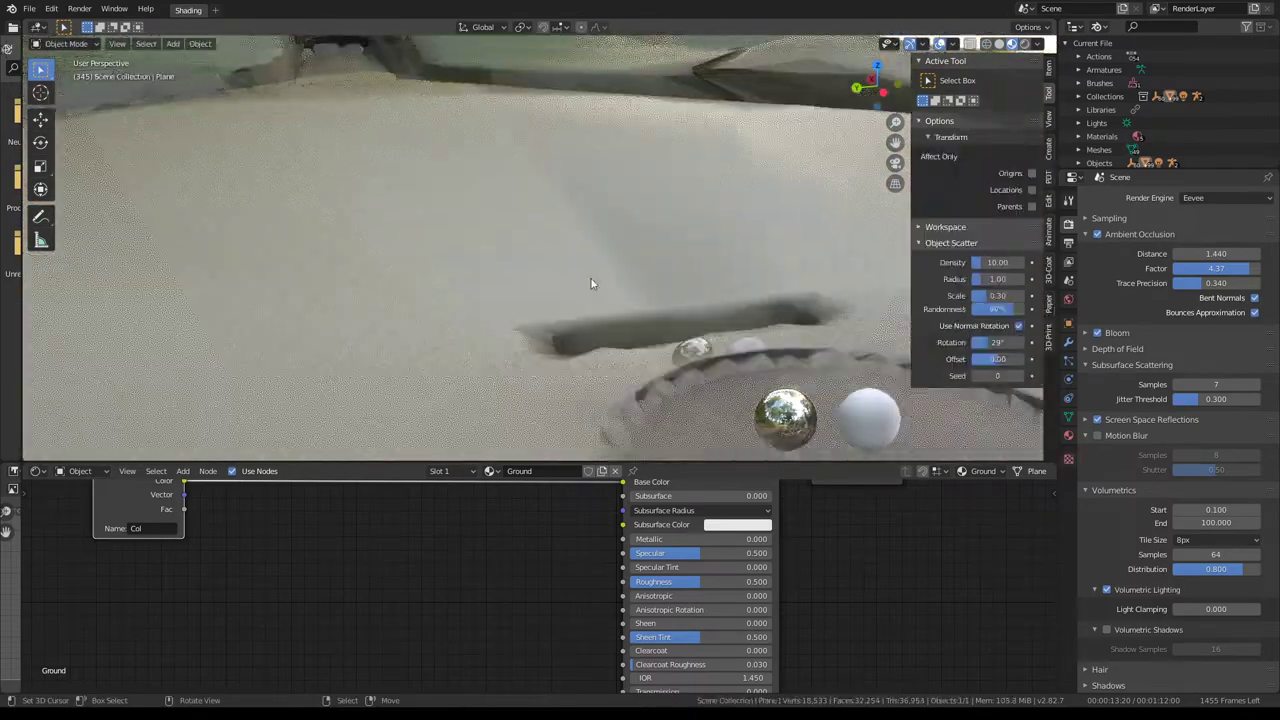
pyautogui.scroll(-5, 671, 316)
pyautogui.moveTo(600, 290)
pyautogui.mouseDown(button='middle')
pyautogui.moveTo(633, 314)
pyautogui.moveTo(509, 277)
pyautogui.moveTo(466, 220)
pyautogui.moveTo(823, 261)
pyautogui.mouseUp(button='middle')
pyautogui.scroll(5, 633, 314)
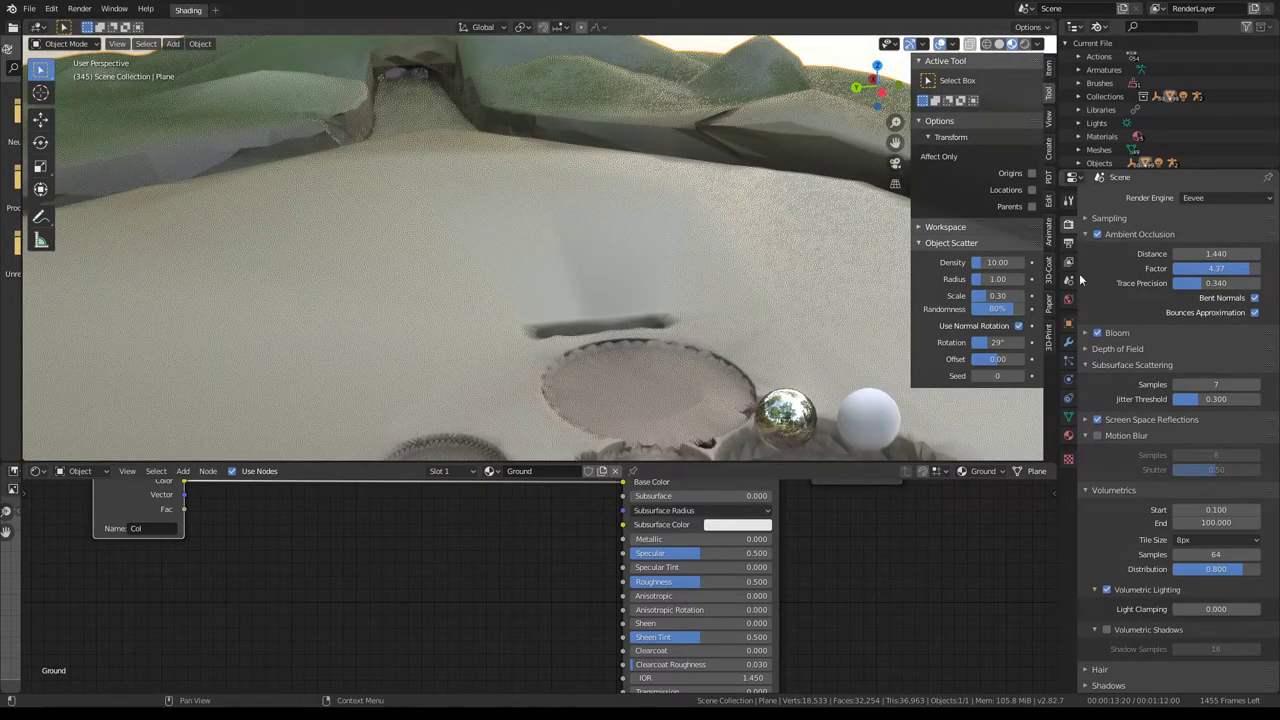
# - Add an Edge Split modifier to the ground Plane
pyautogui.click(1068, 343)
pyautogui.click(1110, 197)
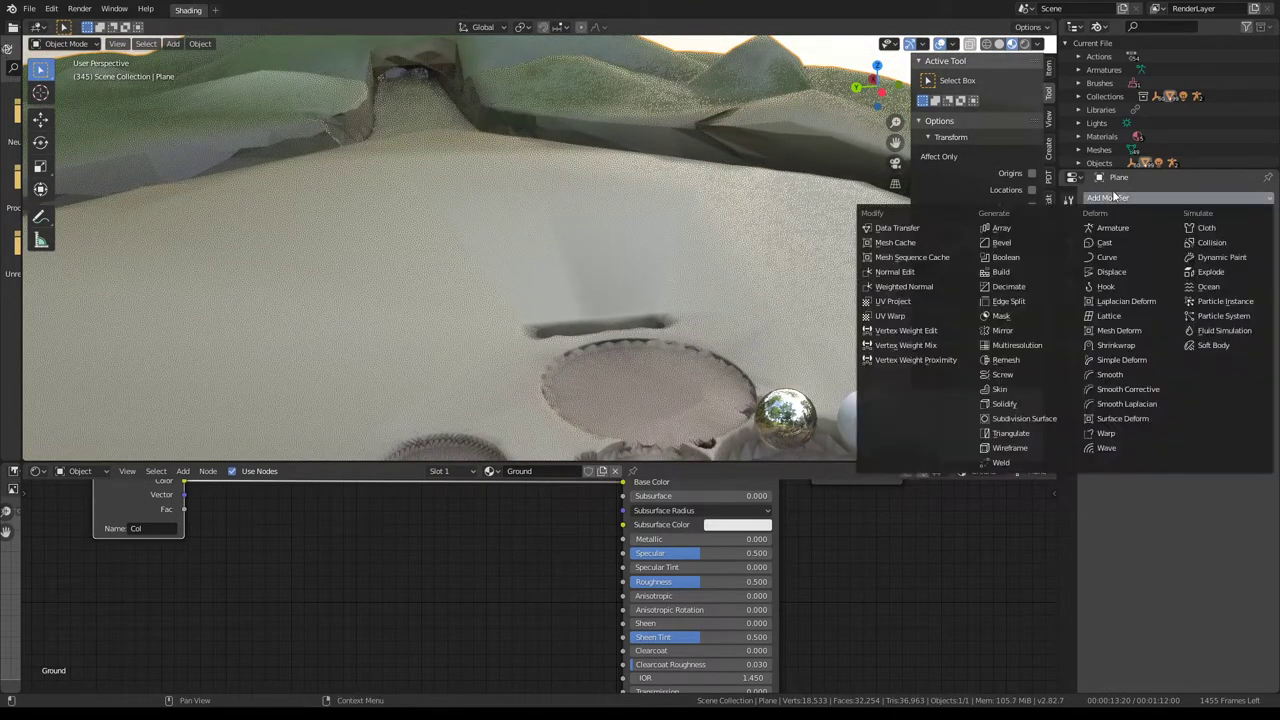
pyautogui.click(1024, 302)
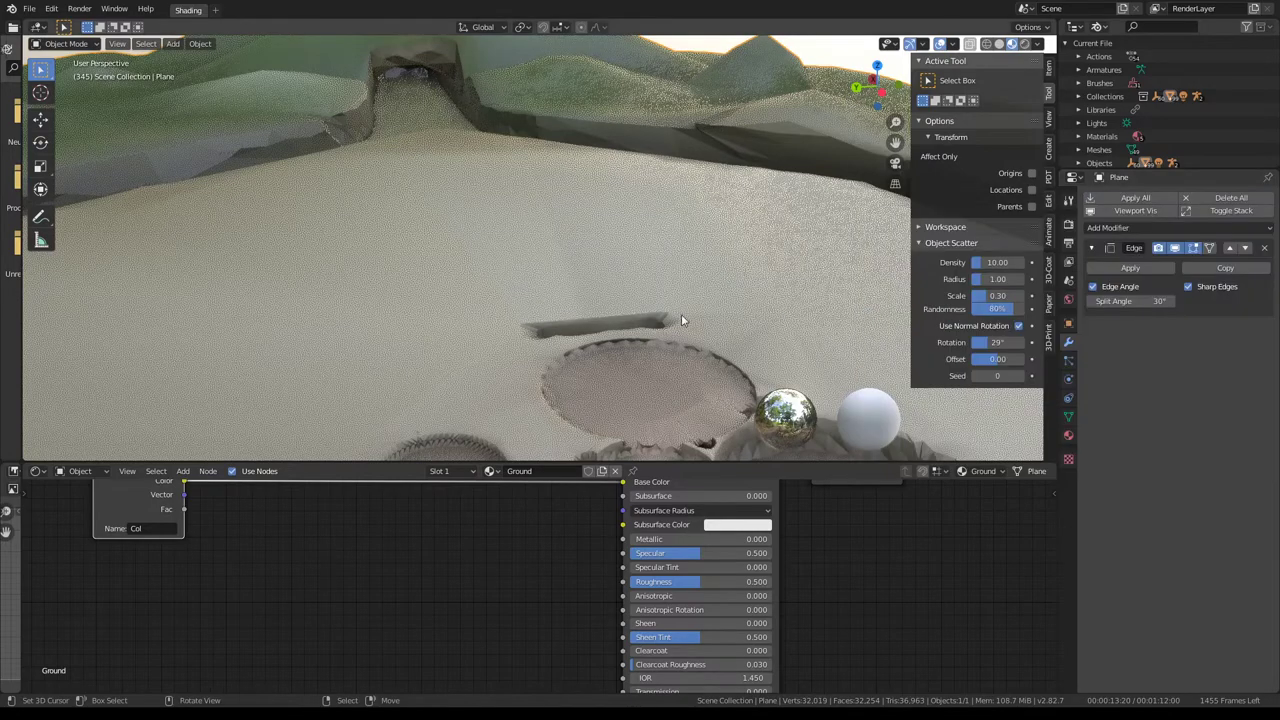
pyautogui.moveTo(681, 314)
pyautogui.mouseDown(button='middle')
pyautogui.moveTo(459, 326)
pyautogui.moveTo(449, 342)
pyautogui.mouseUp(button='middle')
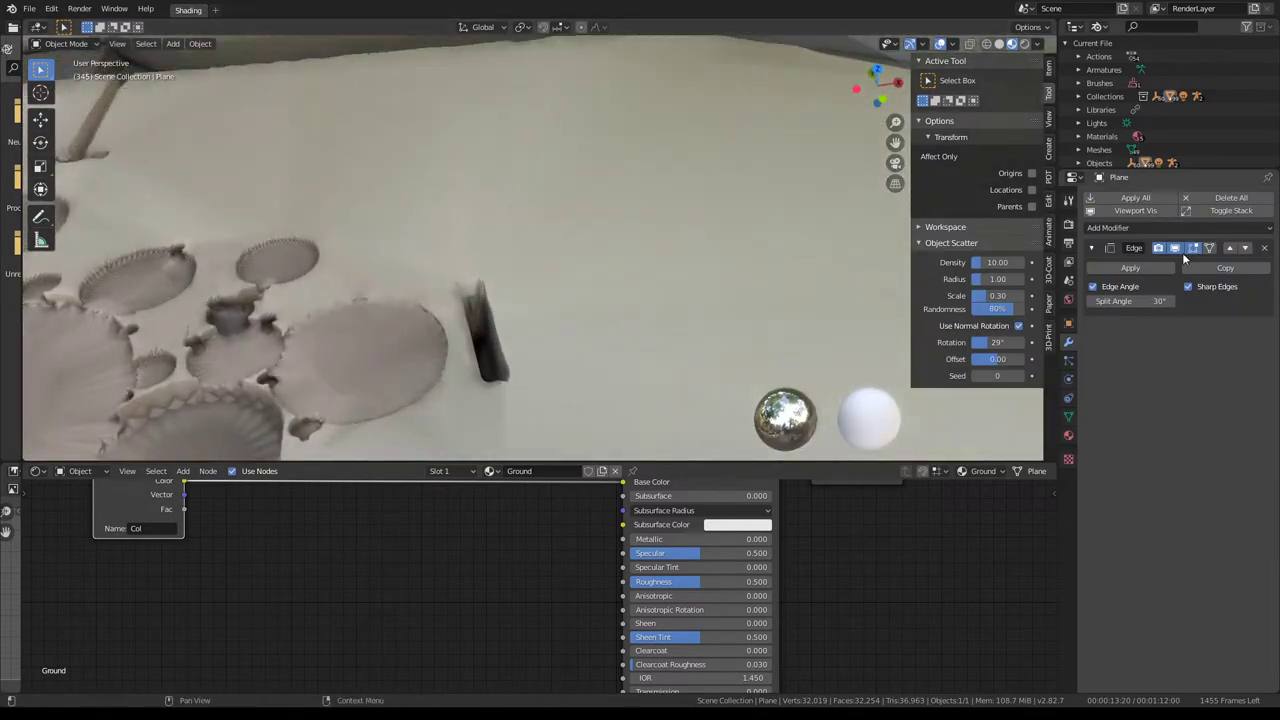
pyautogui.moveTo(720, 250)
pyautogui.mouseDown(button='middle')
pyautogui.moveTo(667, 233)
pyautogui.moveTo(575, 233)
pyautogui.mouseUp(button='middle')
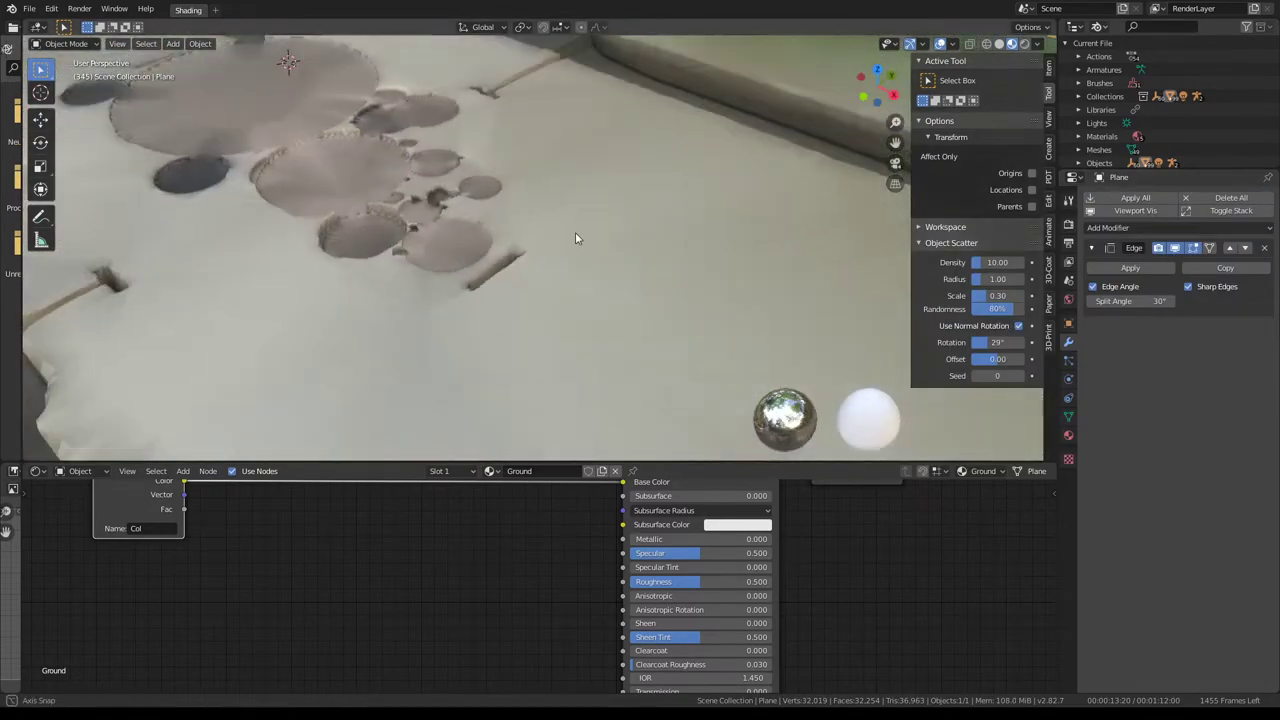
# - Keep Edge Angle splitting on and set the split angle to 30°
pyautogui.click(1093, 287)
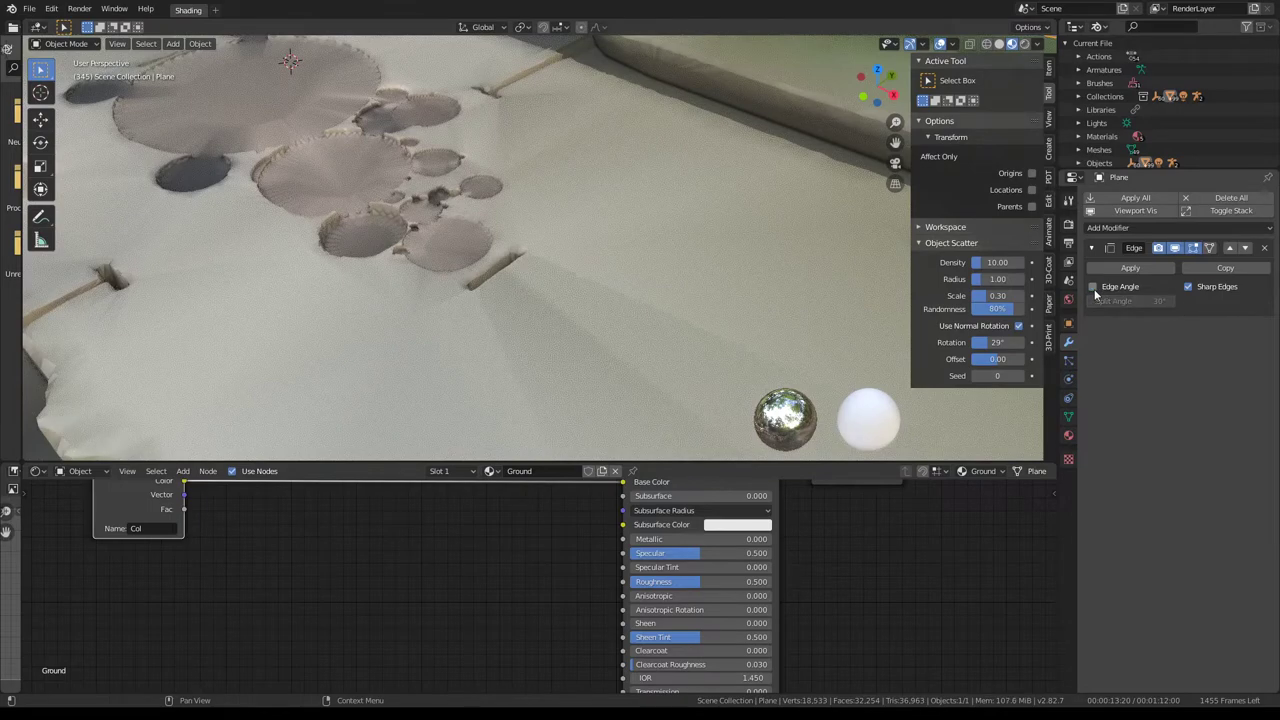
pyautogui.click(1093, 287)
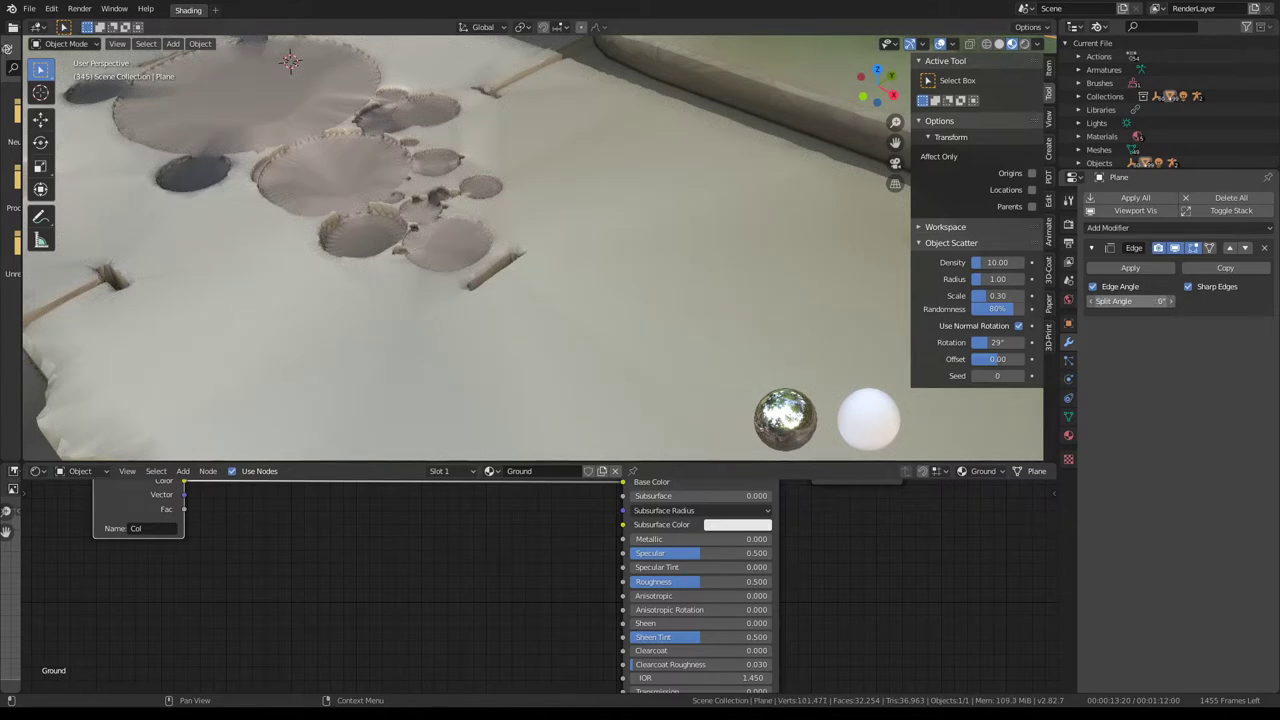
pyautogui.click(1139, 300)
pyautogui.write('30')
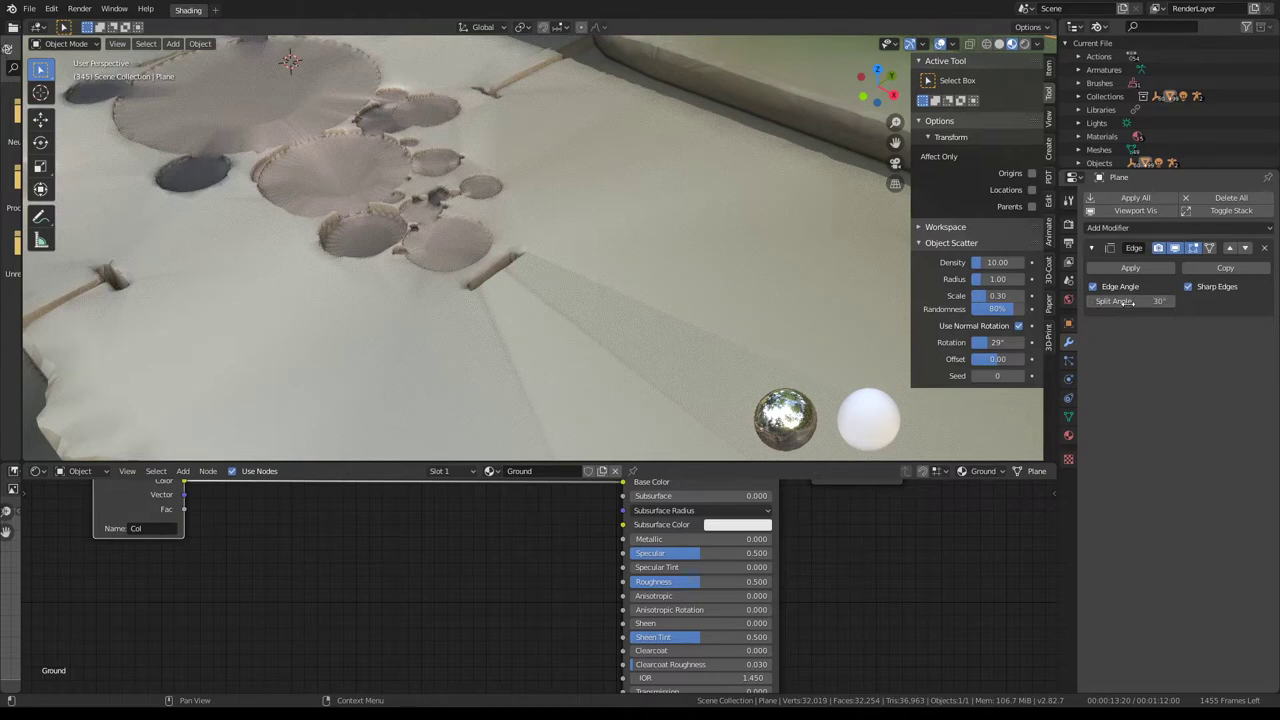
pyautogui.moveTo(543, 142); pyautogui.dragTo(453, 156, button='middle')
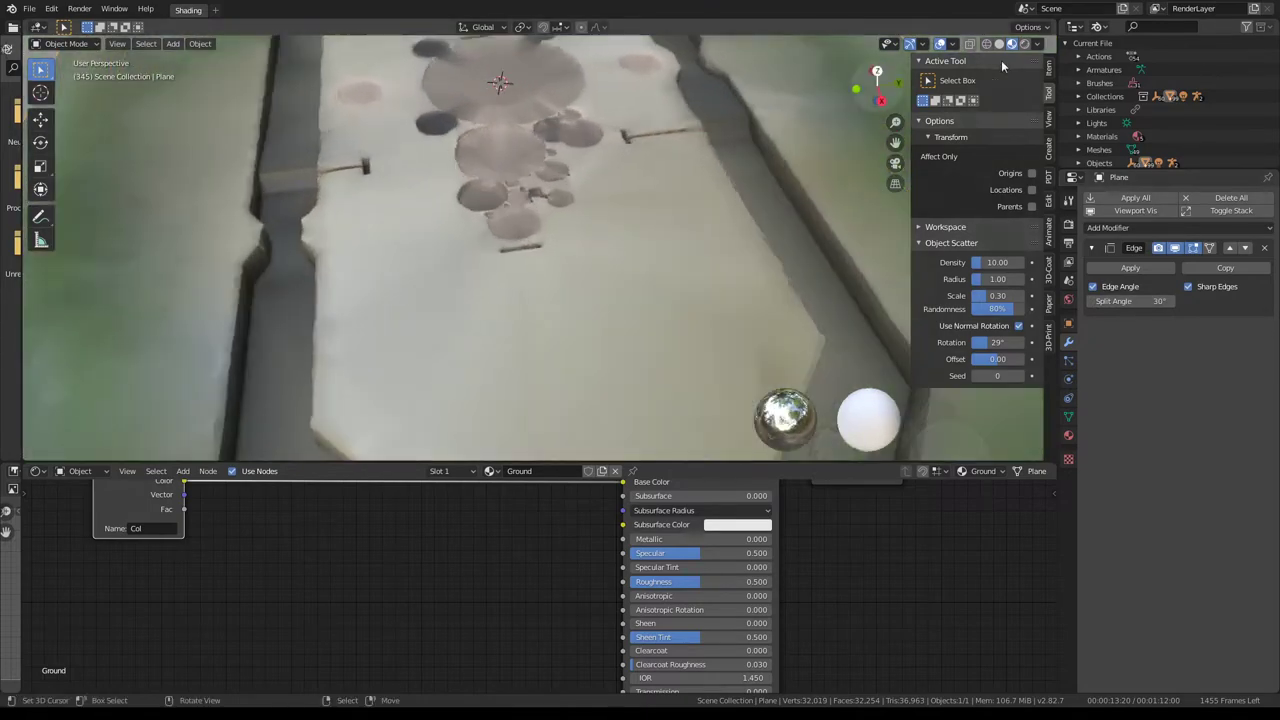
# - Switch the viewport to Solid shading to inspect the split edges
pyautogui.click(1024, 44)
pyautogui.scroll(3, 591, 220)
pyautogui.scroll(3, 647, 207)
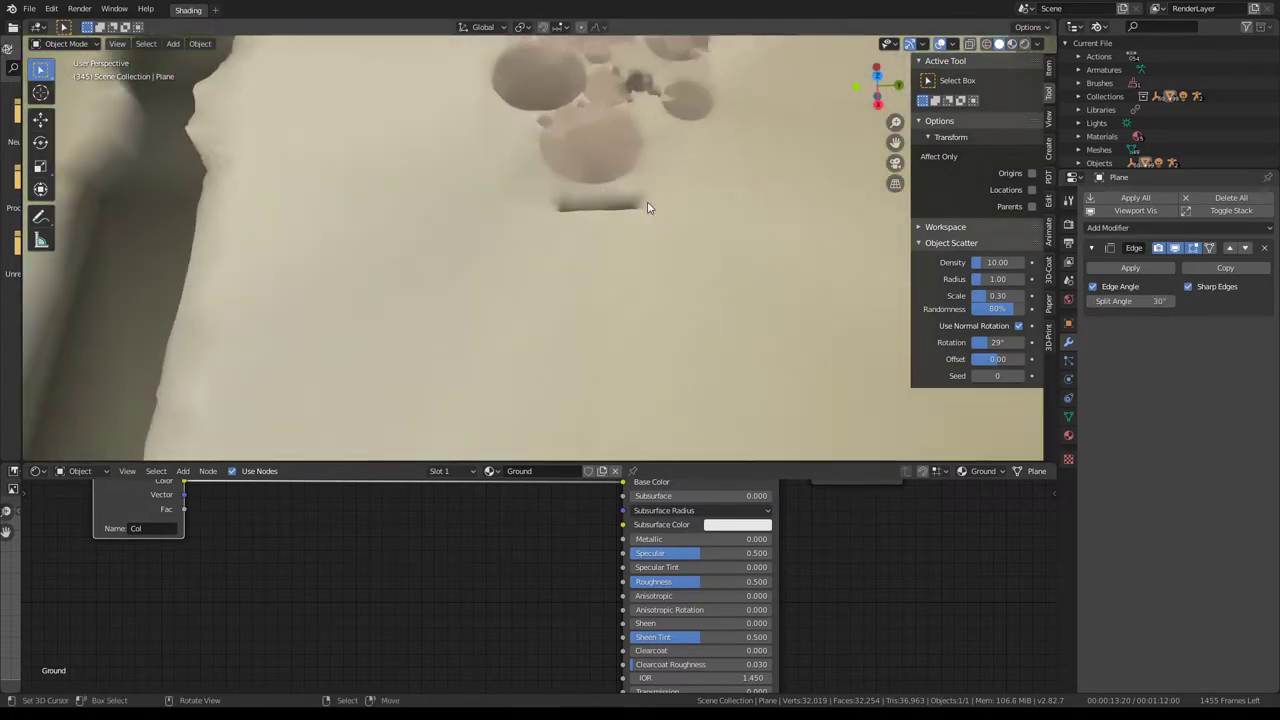
pyautogui.scroll(-2, 645, 204)
pyautogui.click(62, 44)
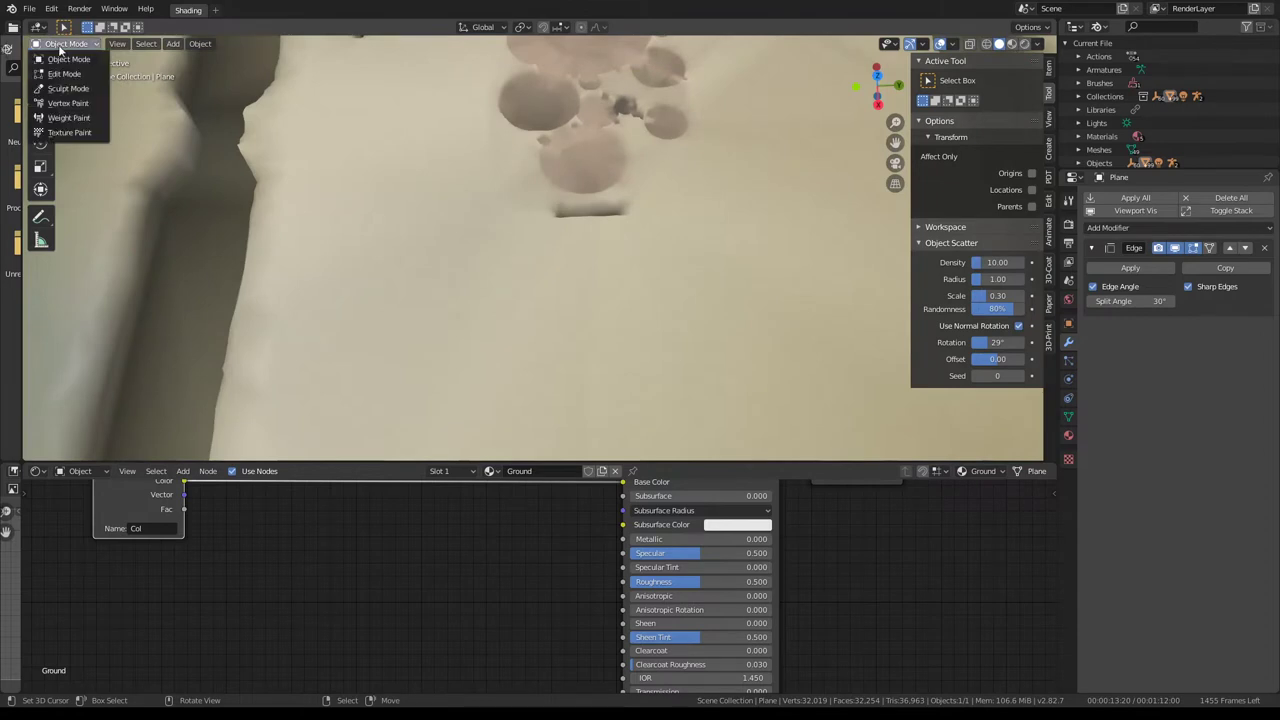
# - Enter Vertex Paint mode on the ground and zoom around the painted spots
pyautogui.click(68, 104)
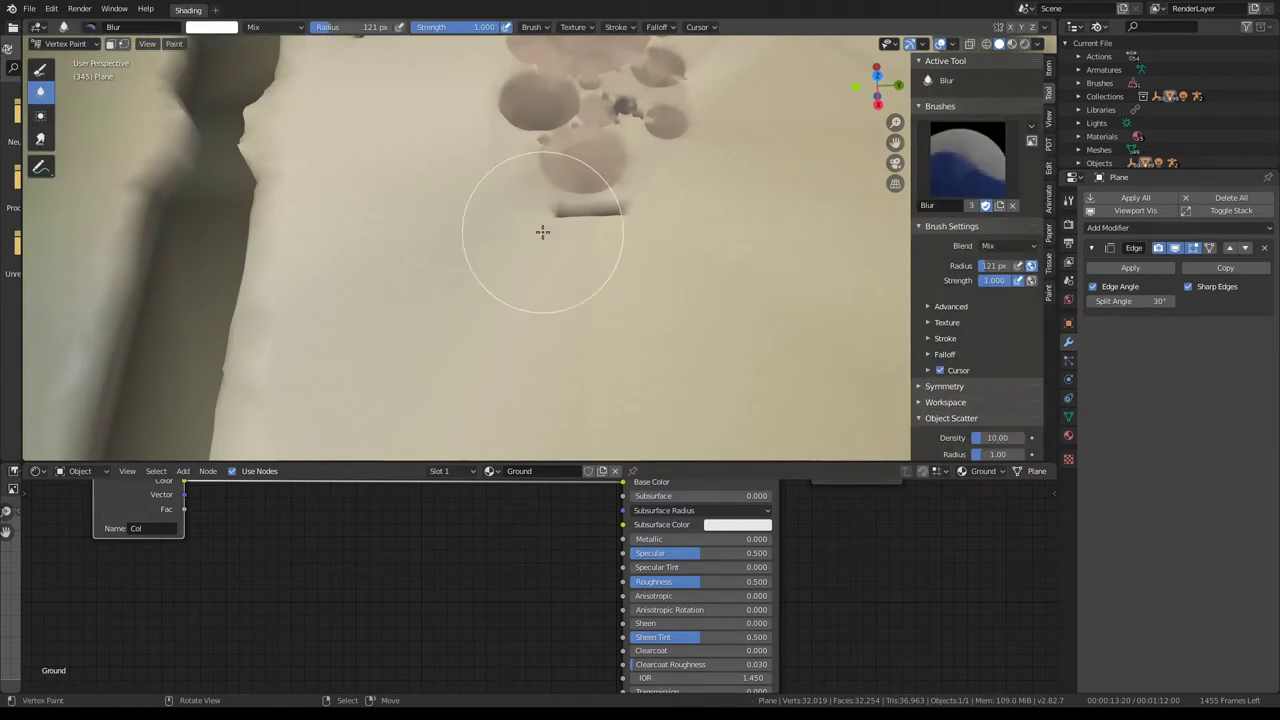
pyautogui.scroll(-5, 563, 277)
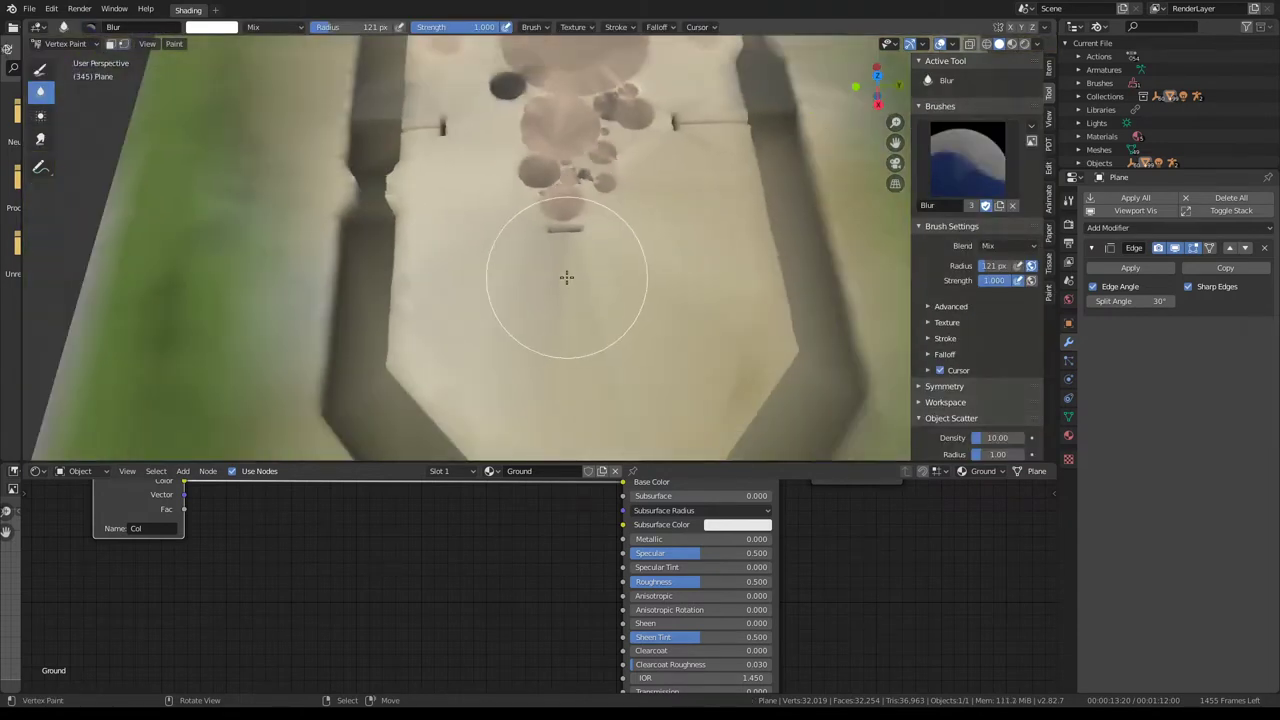
pyautogui.scroll(-3, 563, 277)
pyautogui.scroll(5, 573, 367)
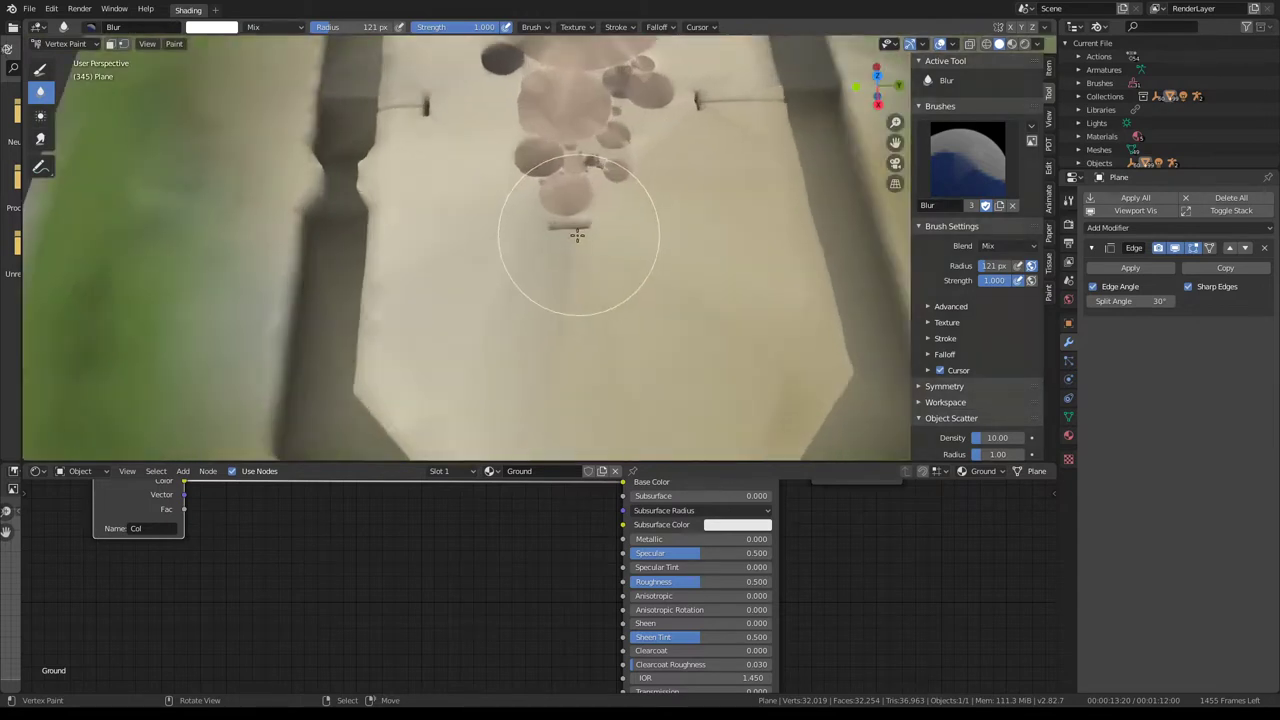
pyautogui.scroll(2, 571, 243)
pyautogui.scroll(-3, 680, 209)
pyautogui.scroll(-3, 600, 280)
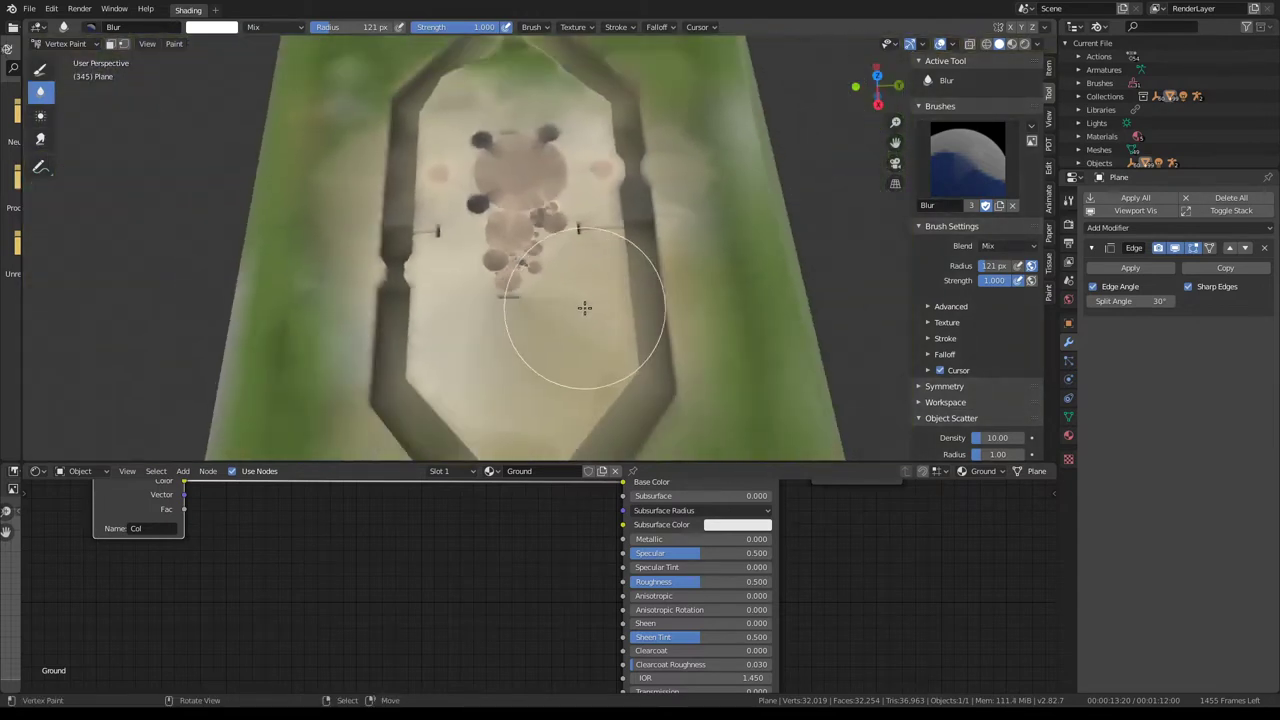
pyautogui.scroll(-3, 586, 300)
pyautogui.scroll(-3, 538, 270)
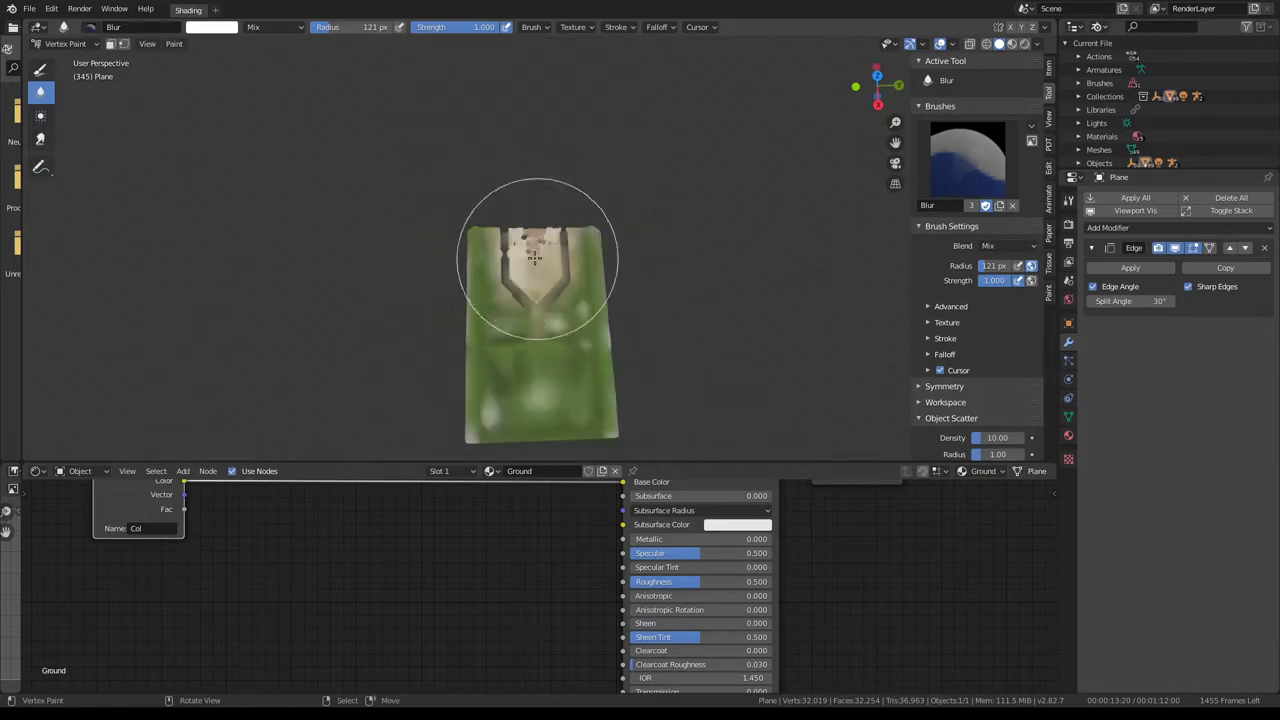
pyautogui.scroll(3, 514, 251)
pyautogui.scroll(1, 535, 265)
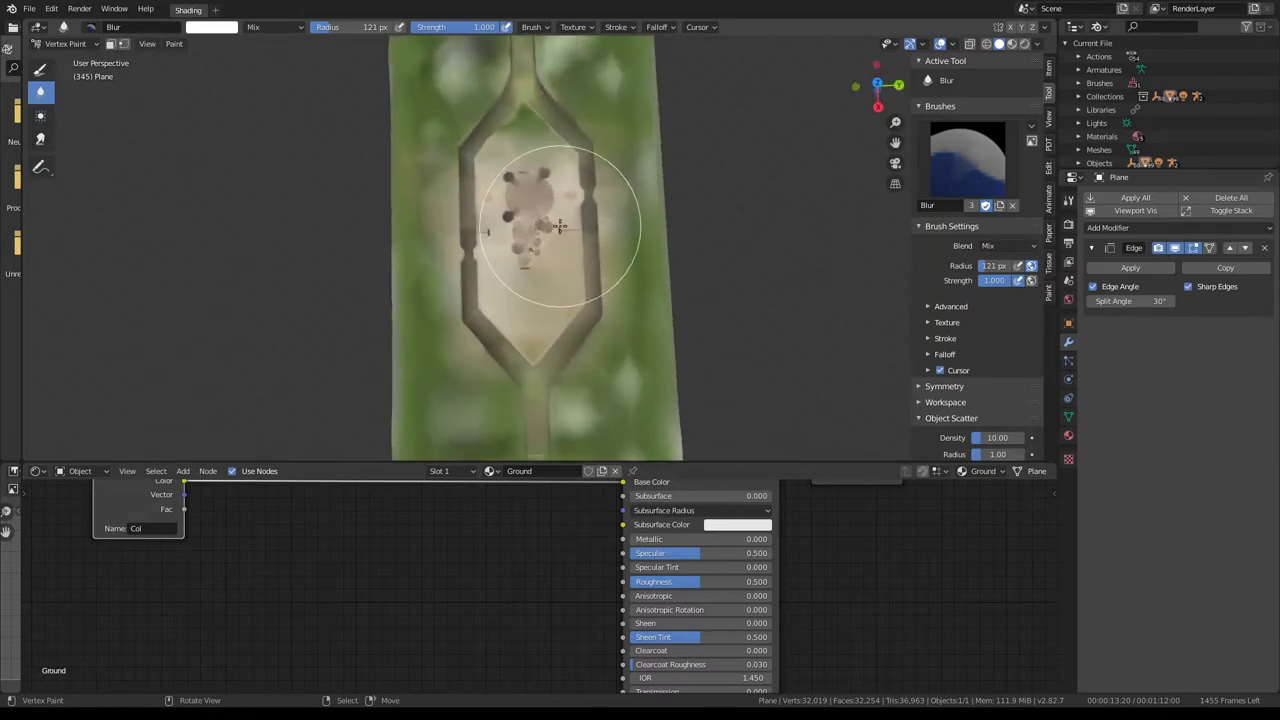
pyautogui.scroll(5, 540, 245)
# - Orbit to a tilted view of the painted spots, then return to Object Mode
pyautogui.moveTo(546, 237); pyautogui.dragTo(168, 37, button='middle')
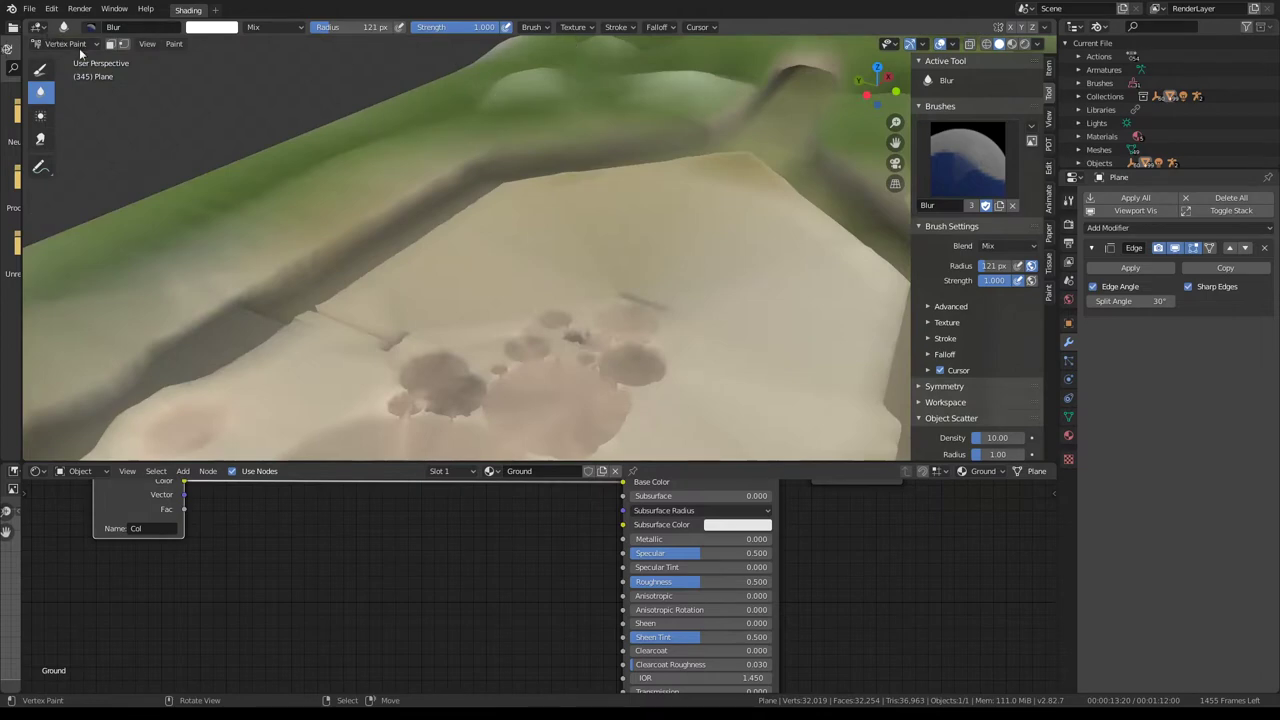
pyautogui.click(79, 48)
pyautogui.click(62, 59)
# - In material preview, select all ground geometry in Edit Mode and apply Shade Smooth
pyautogui.click(1011, 44)
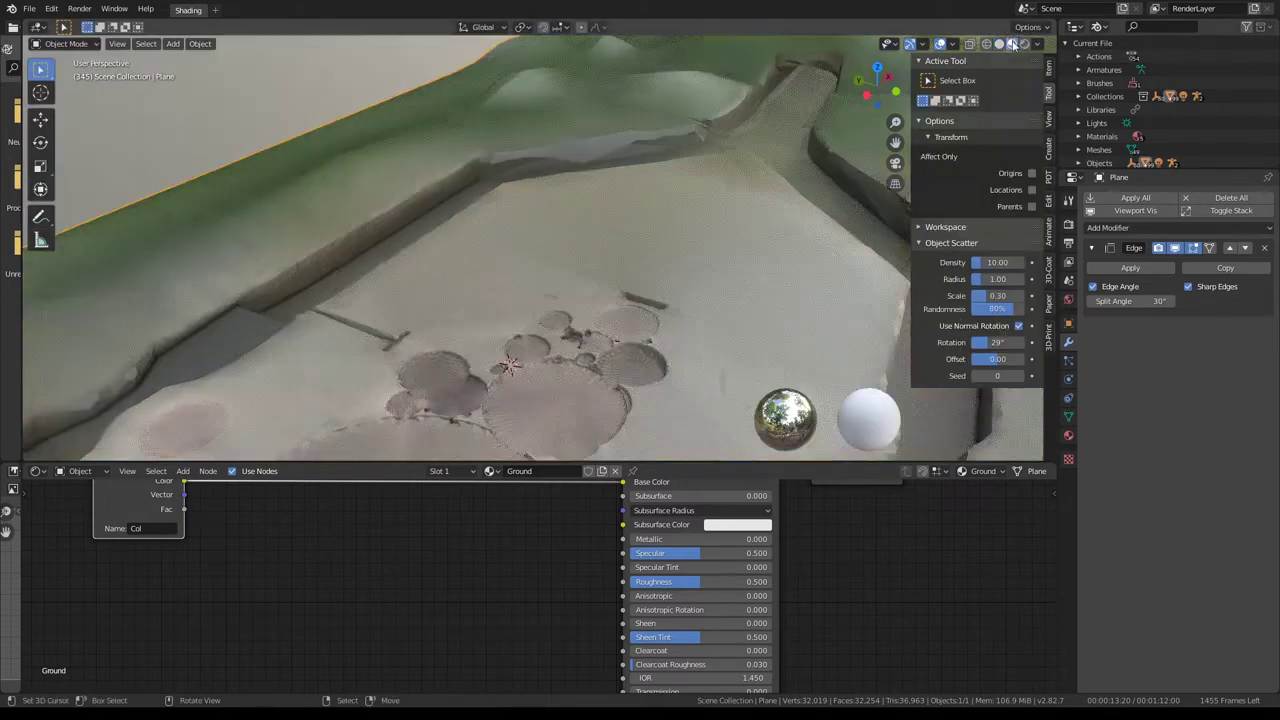
pyautogui.moveTo(645, 254)
pyautogui.mouseDown(button='middle')
pyautogui.moveTo(537, 218)
pyautogui.moveTo(654, 219)
pyautogui.moveTo(663, 166)
pyautogui.moveTo(602, 170)
pyautogui.mouseUp(button='middle')
pyautogui.press('Tab')
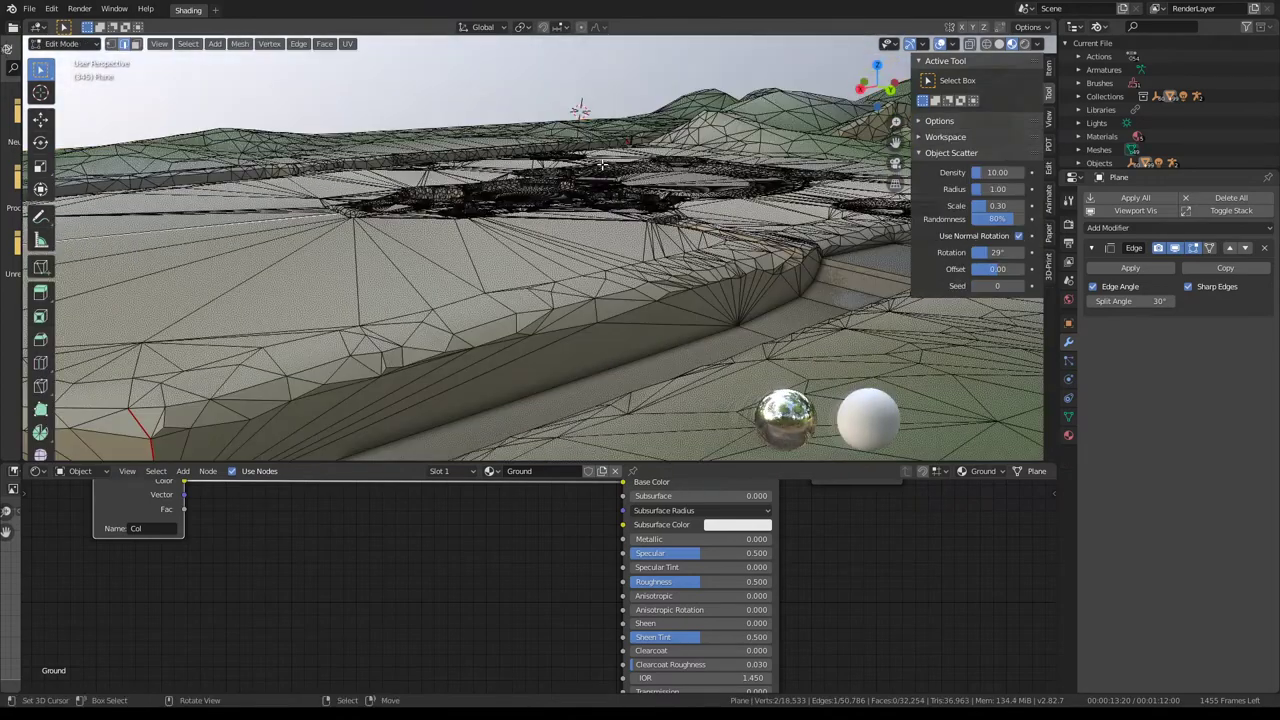
pyautogui.press('a')
pyautogui.press('q')
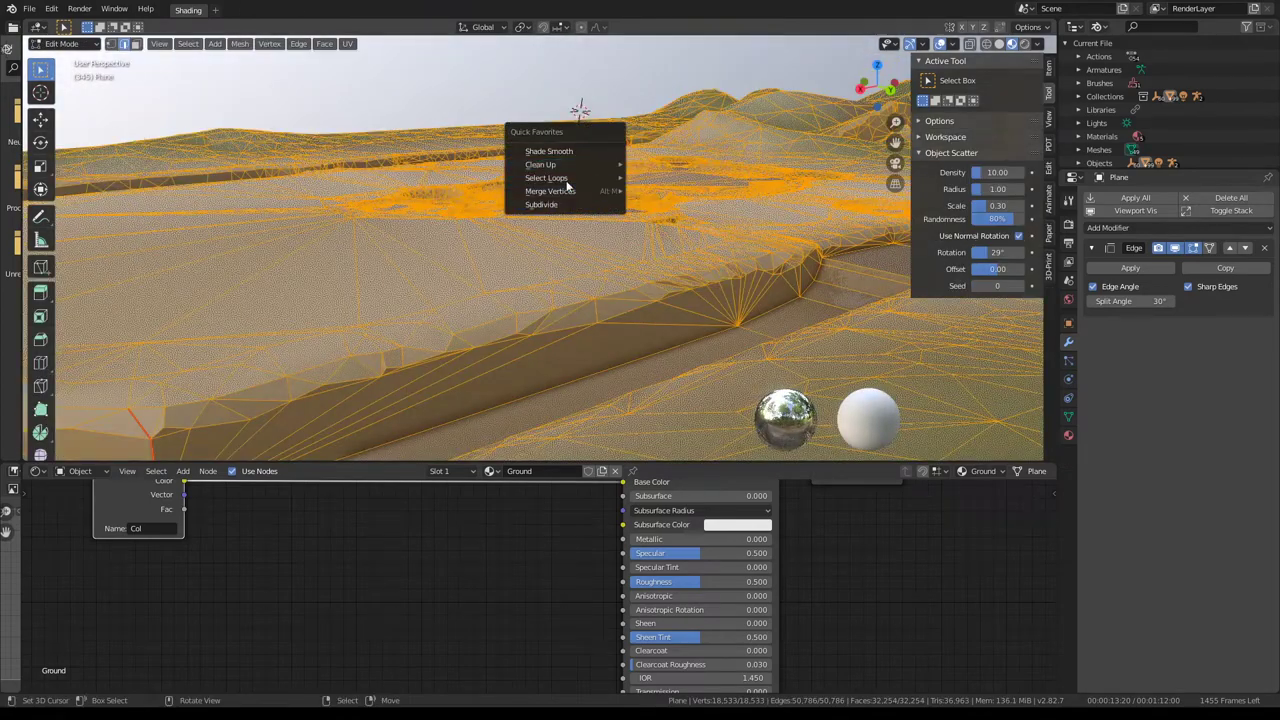
pyautogui.click(559, 151)
pyautogui.press('Tab')
# - Orbit over the craters and terrain edge, toggling Edit Mode to check the smoothing
pyautogui.moveTo(631, 177)
pyautogui.mouseDown(button='middle')
pyautogui.moveTo(473, 192)
pyautogui.moveTo(651, 186)
pyautogui.moveTo(508, 217)
pyautogui.moveTo(371, 286)
pyautogui.moveTo(448, 286)
pyautogui.mouseUp(button='middle')
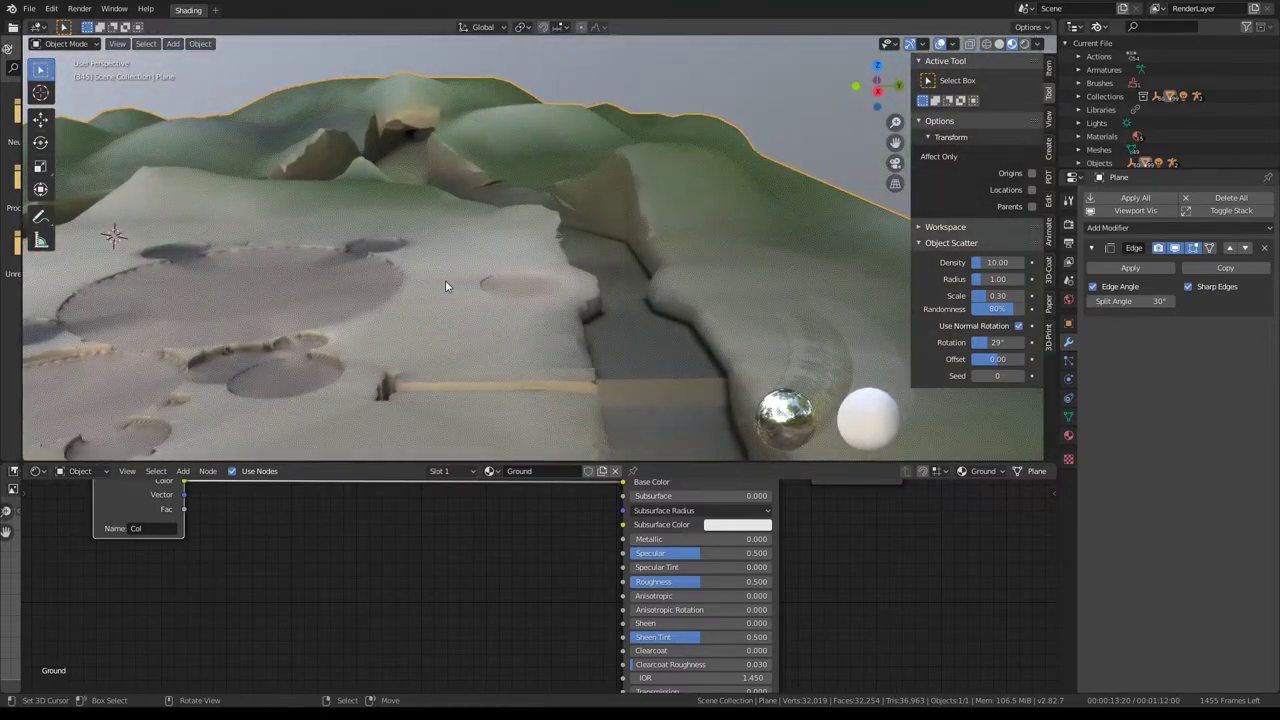
pyautogui.press('Tab')
pyautogui.moveTo(576, 260)
pyautogui.mouseDown(button='middle')
pyautogui.moveTo(492, 187)
pyautogui.moveTo(523, 263)
pyautogui.moveTo(546, 257)
pyautogui.moveTo(557, 271)
pyautogui.moveTo(510, 243)
pyautogui.moveTo(449, 282)
pyautogui.moveTo(421, 282)
pyautogui.moveTo(470, 270)
pyautogui.mouseUp(button='middle')
pyautogui.press('Tab')
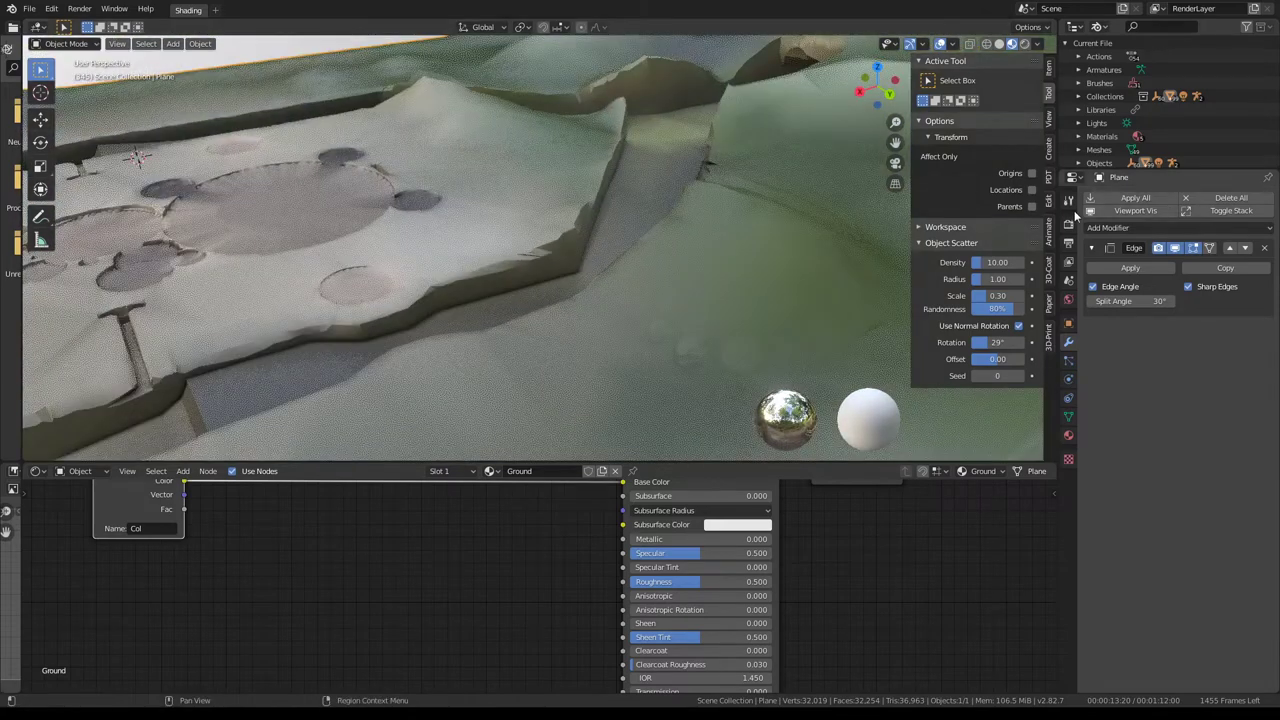
# - Expand the render Sampling settings, unhide all objects and play the animation
pyautogui.click(1069, 222)
pyautogui.click(1100, 218)
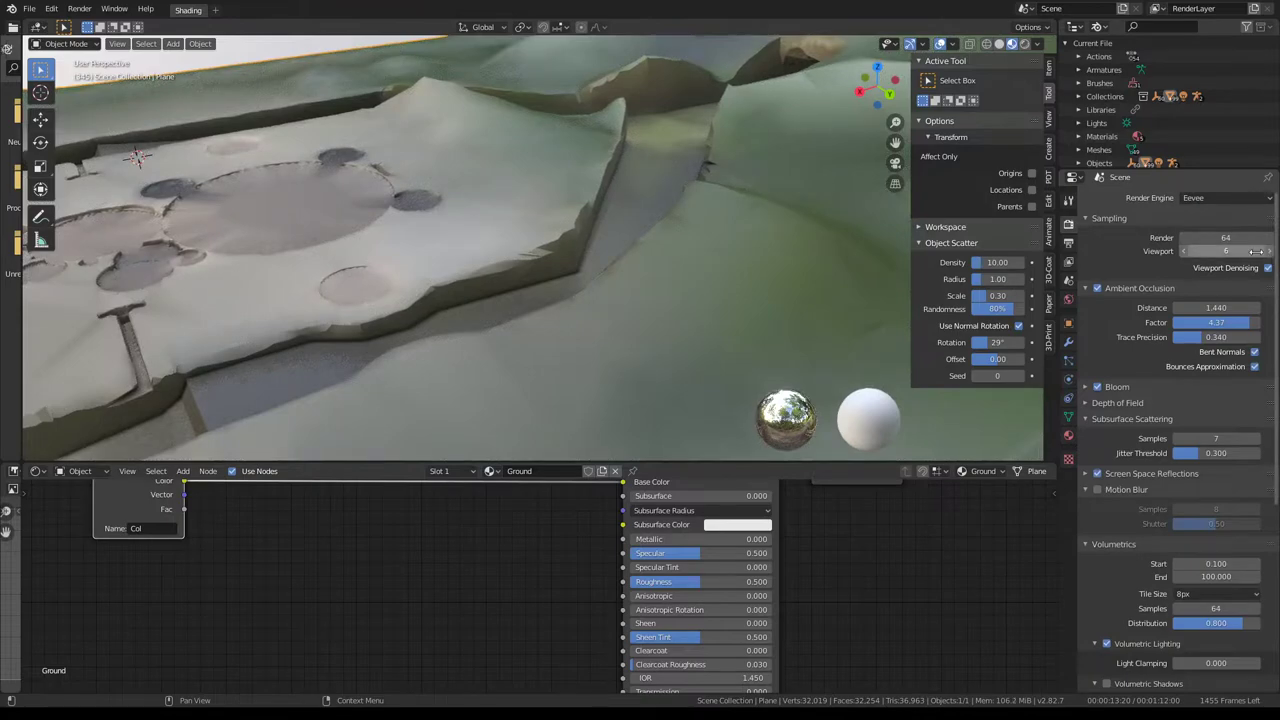
pyautogui.moveTo(487, 254)
pyautogui.mouseDown(button='middle')
pyautogui.moveTo(590, 162)
pyautogui.moveTo(512, 233)
pyautogui.moveTo(520, 255)
pyautogui.moveTo(125, 148)
pyautogui.mouseUp(button='middle')
pyautogui.hotkey('alt', 'h')
pyautogui.press('space')
pyautogui.press('space')
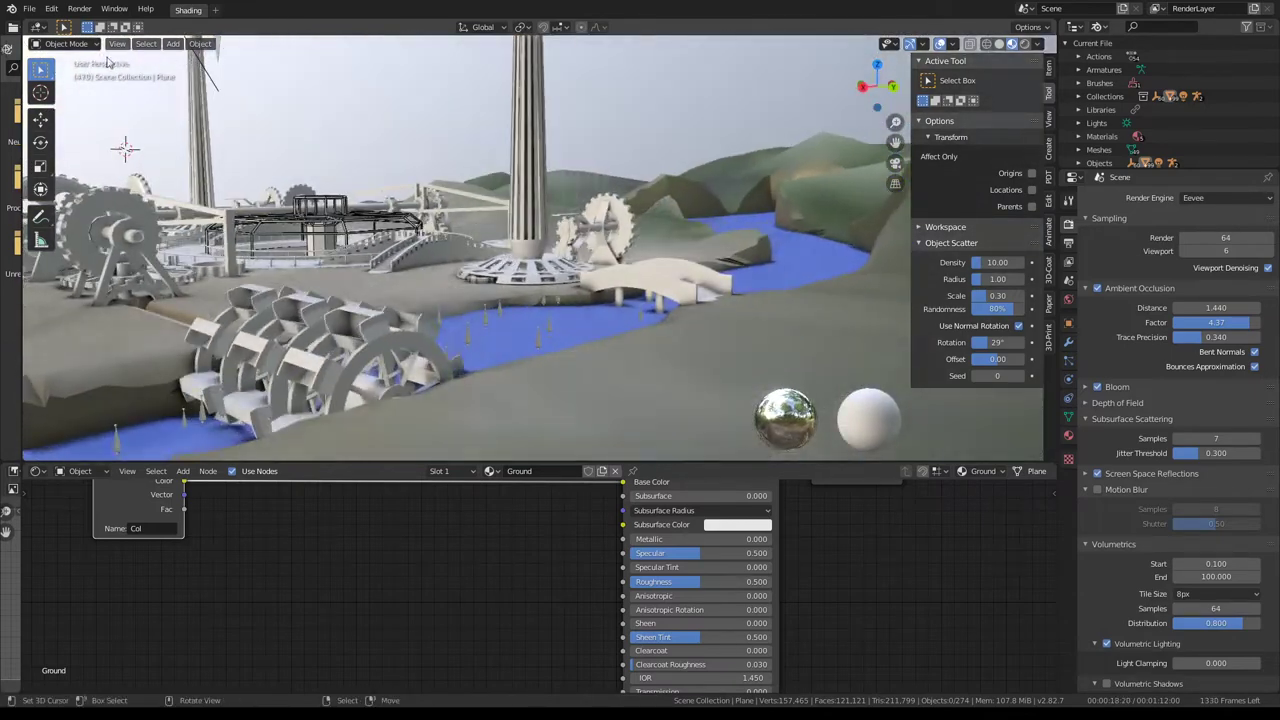
pyautogui.click(29, 8)
# - Select the gear to view its Gears material, then select the river water plane Plane.001
pyautogui.moveTo(740, 174)
pyautogui.mouseDown(button='middle')
pyautogui.moveTo(553, 265)
pyautogui.moveTo(740, 301)
pyautogui.moveTo(775, 270)
pyautogui.moveTo(560, 260)
pyautogui.mouseUp(button='middle')
pyautogui.click(740, 301)
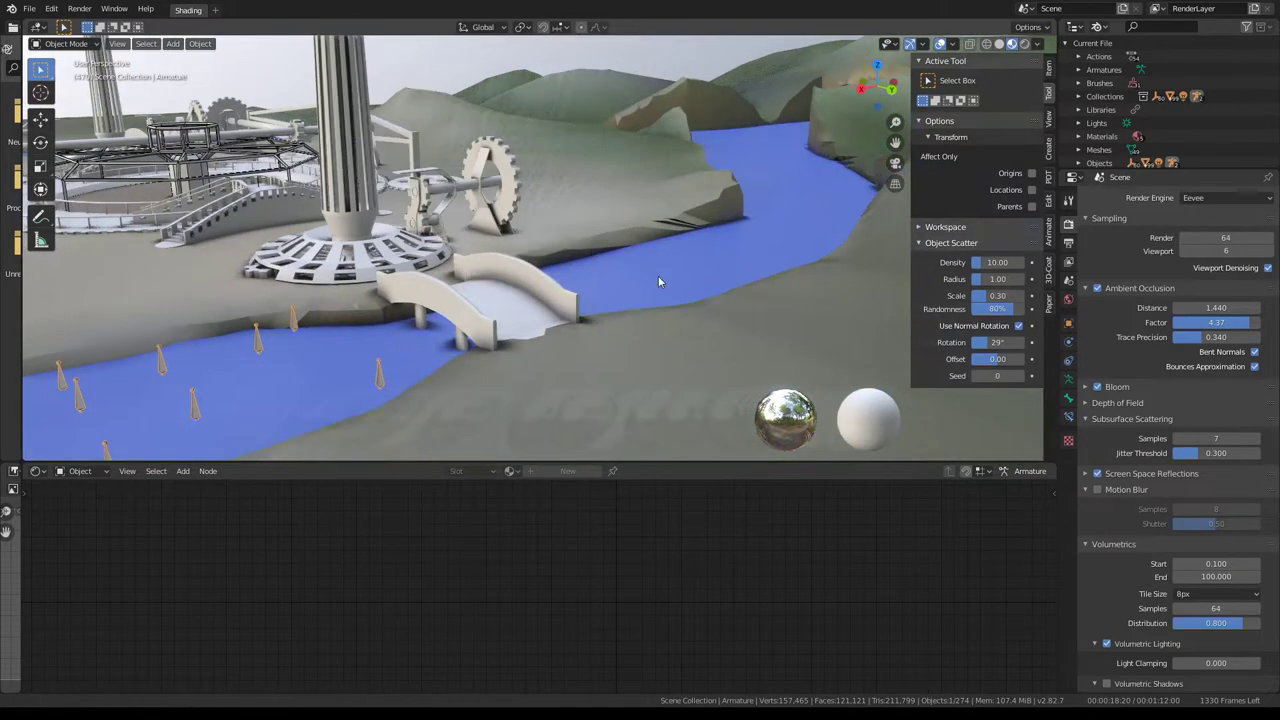
pyautogui.moveTo(659, 282); pyautogui.dragTo(477, 272, button='middle')
pyautogui.click(477, 272)
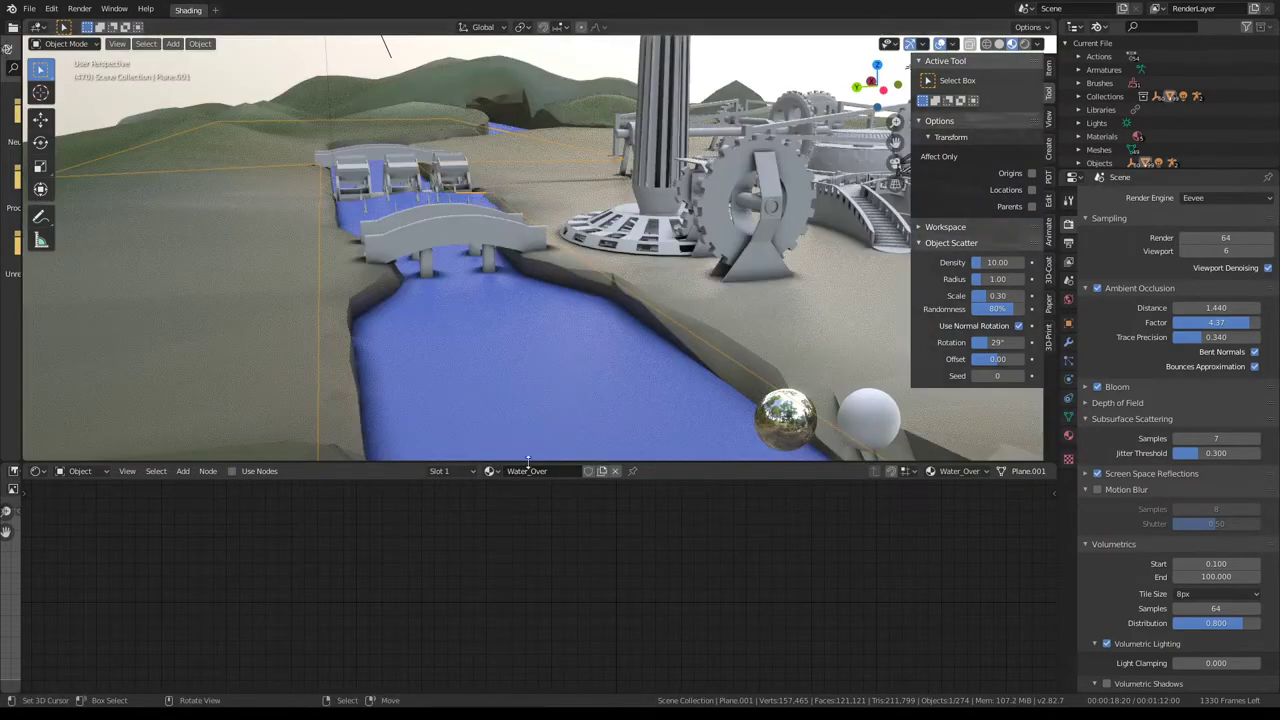
# - Rename the water plane's two material slots to Water_1 and Water_2
pyautogui.click(1067, 436)
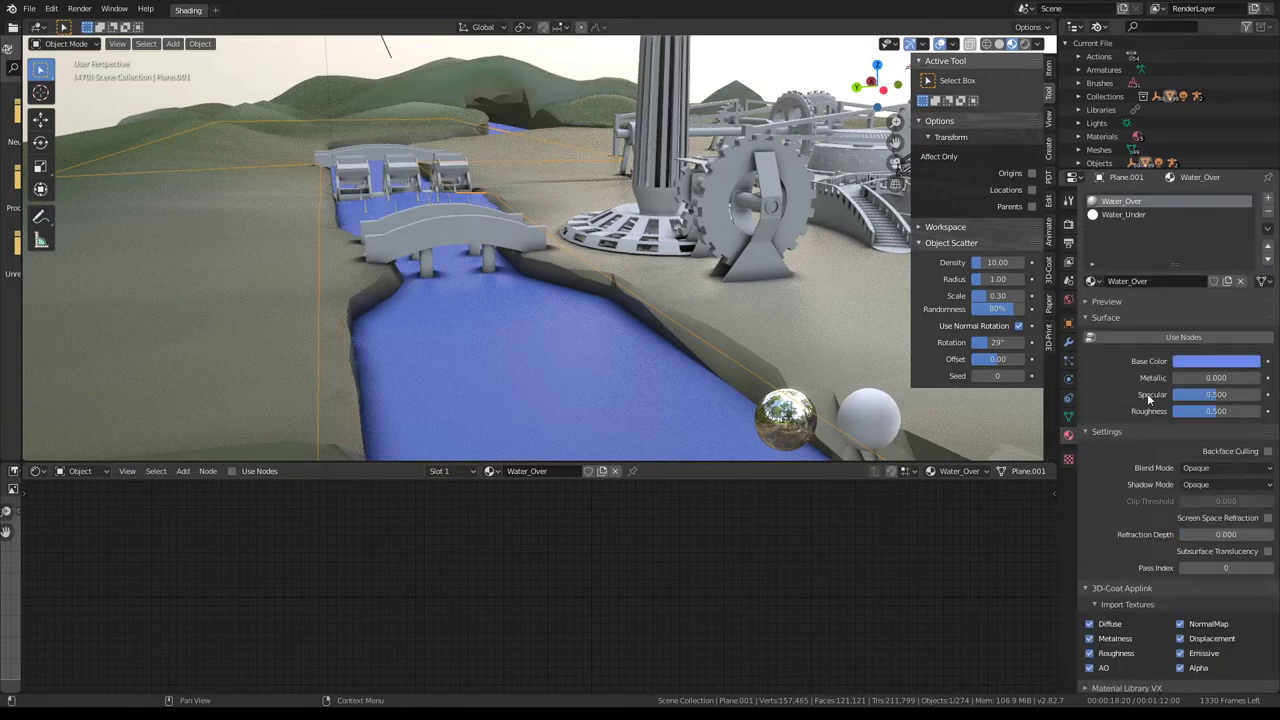
pyautogui.doubleClick(1131, 204)
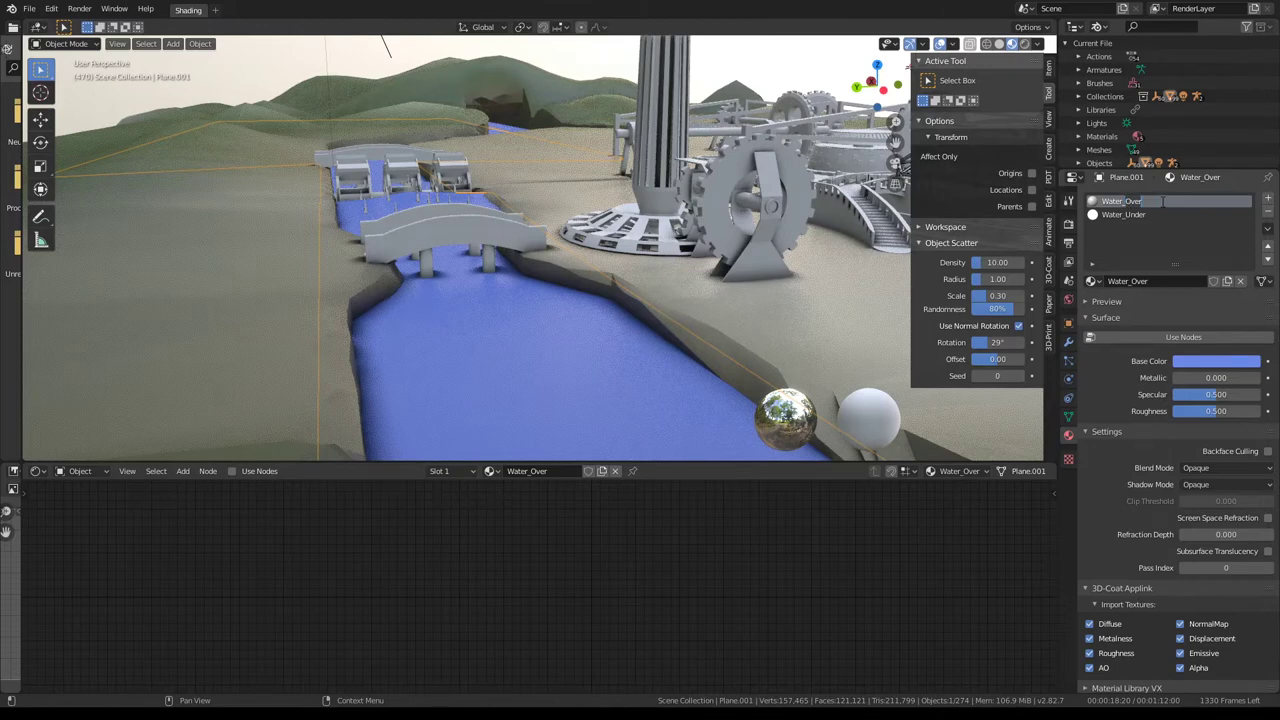
pyautogui.write('1')
pyautogui.click(1136, 216)
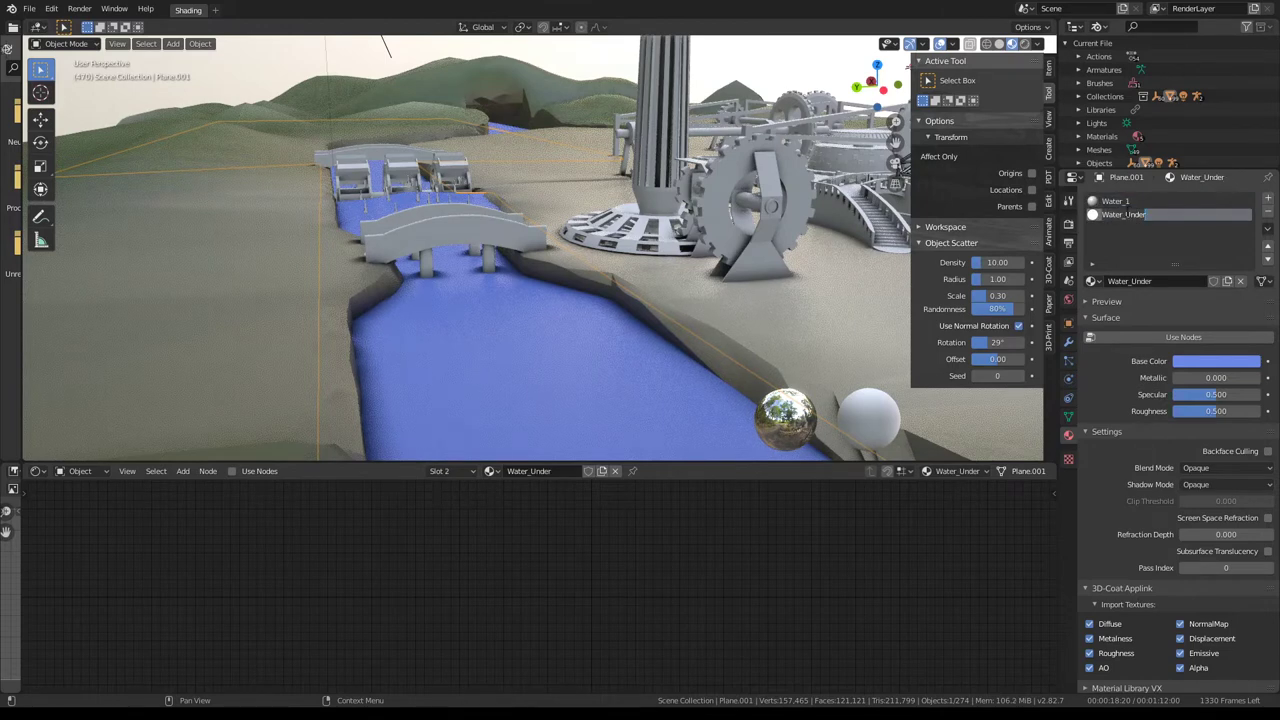
pyautogui.write('2')
pyautogui.press('Return')
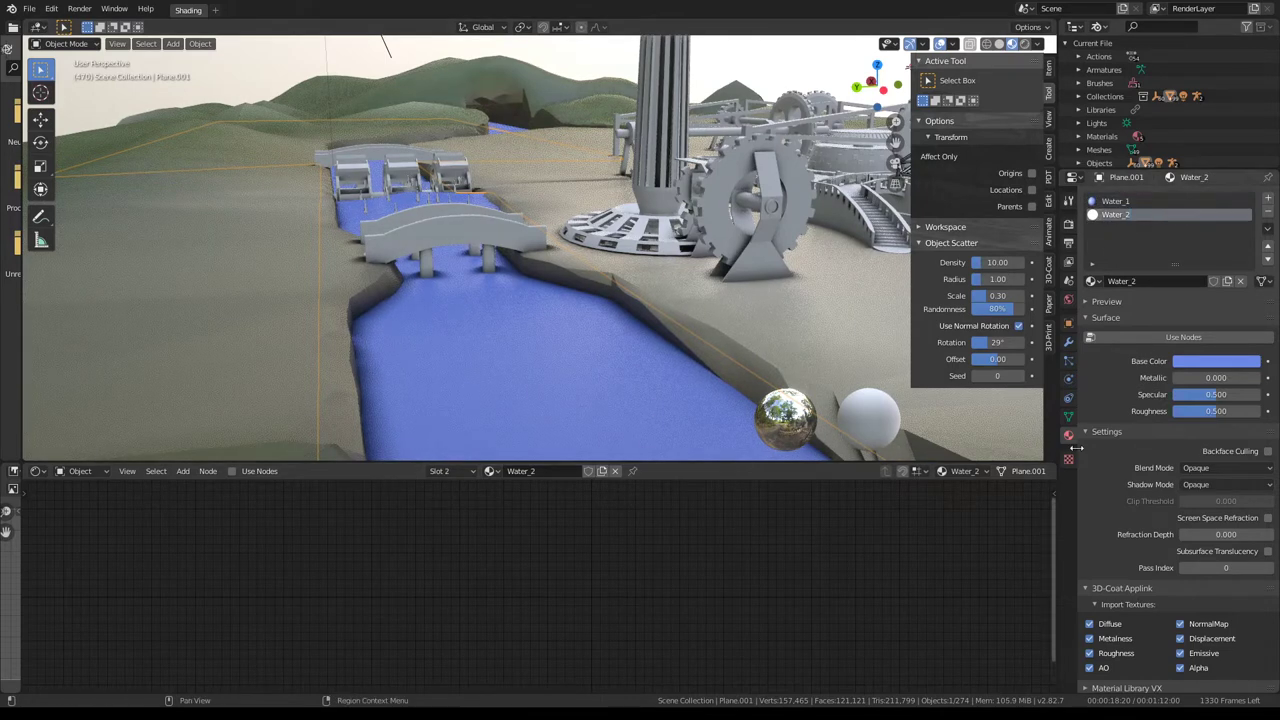
pyautogui.click(1115, 201)
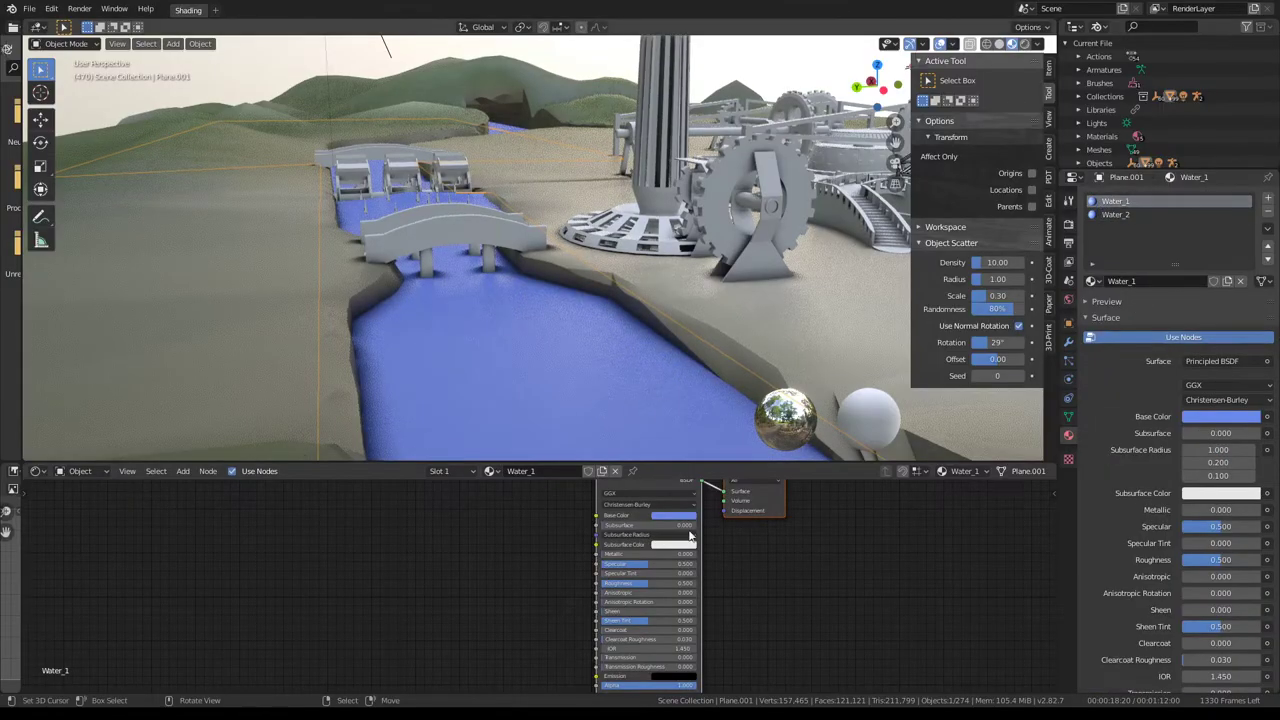
# - Give Water_1's Principled BSDF Metallic 1 and Roughness 0 for a mirror-like river
pyautogui.scroll(-2, 600, 540)
pyautogui.scroll(4, 461, 533)
pyautogui.moveTo(461, 533); pyautogui.dragTo(560, 560, button='middle')
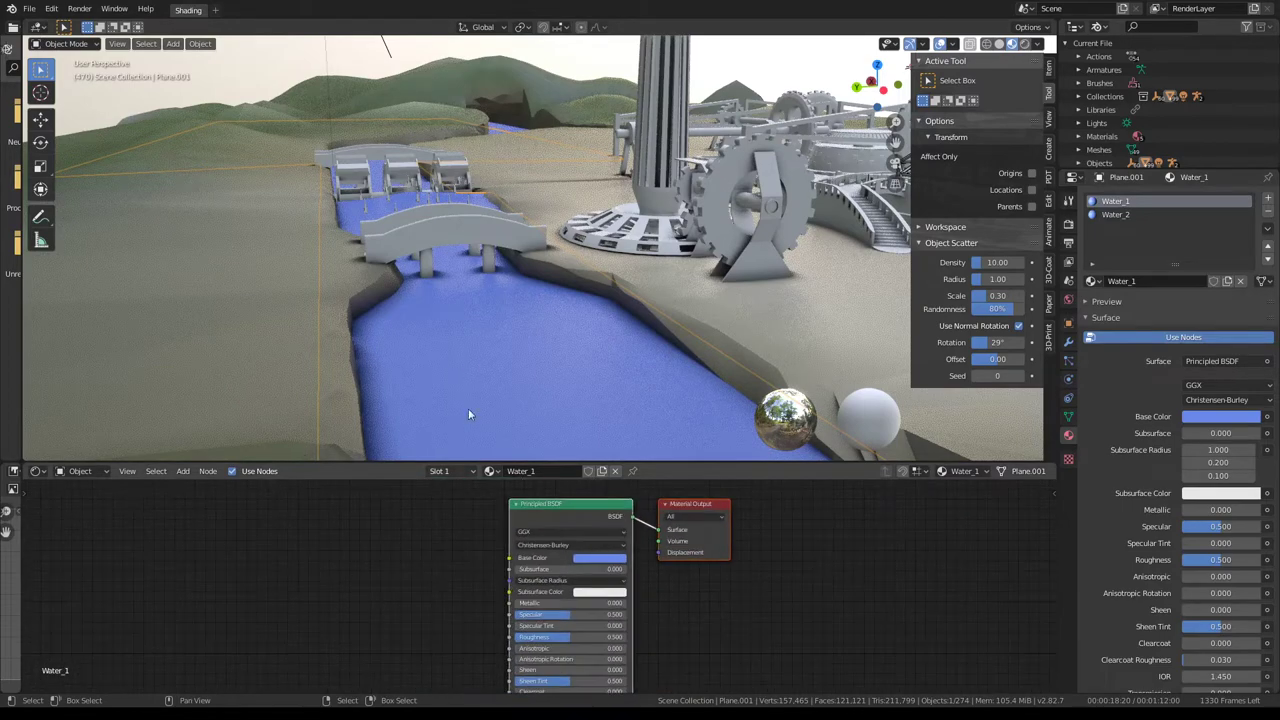
pyautogui.moveTo(468, 408); pyautogui.dragTo(503, 274, button='middle')
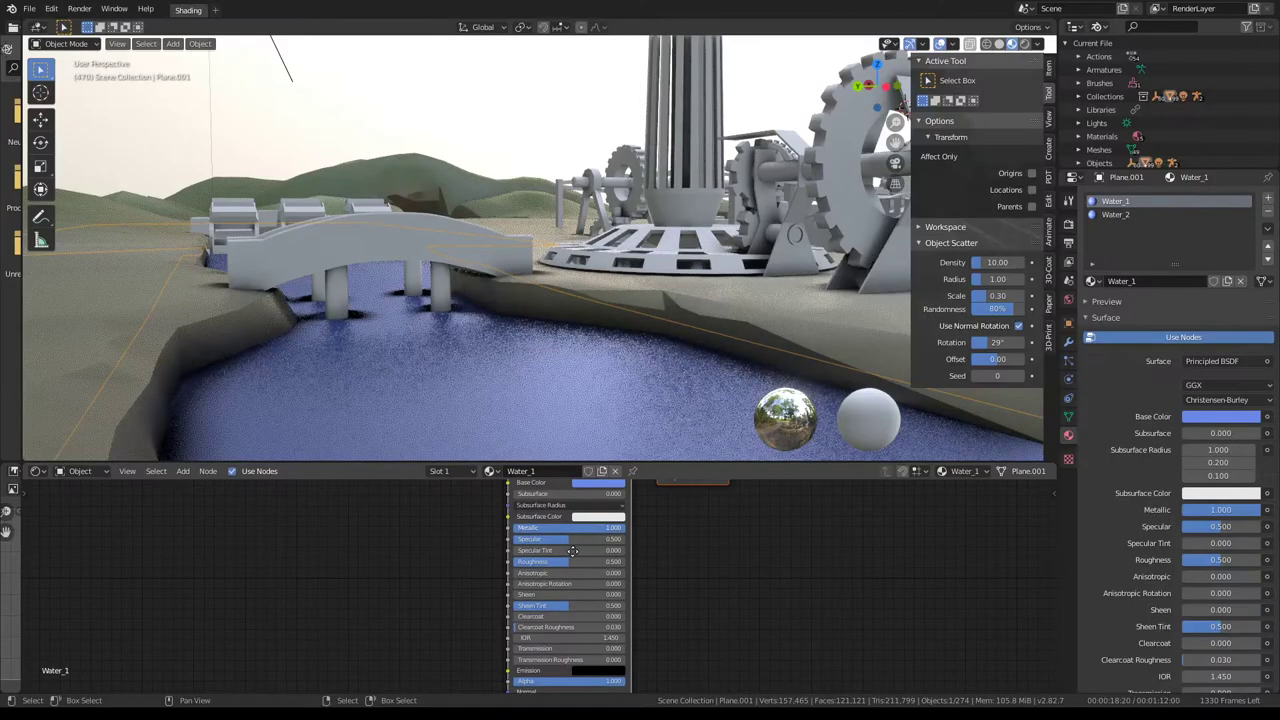
pyautogui.scroll(3, 586, 618)
pyautogui.moveTo(600, 624); pyautogui.dragTo(510, 624)
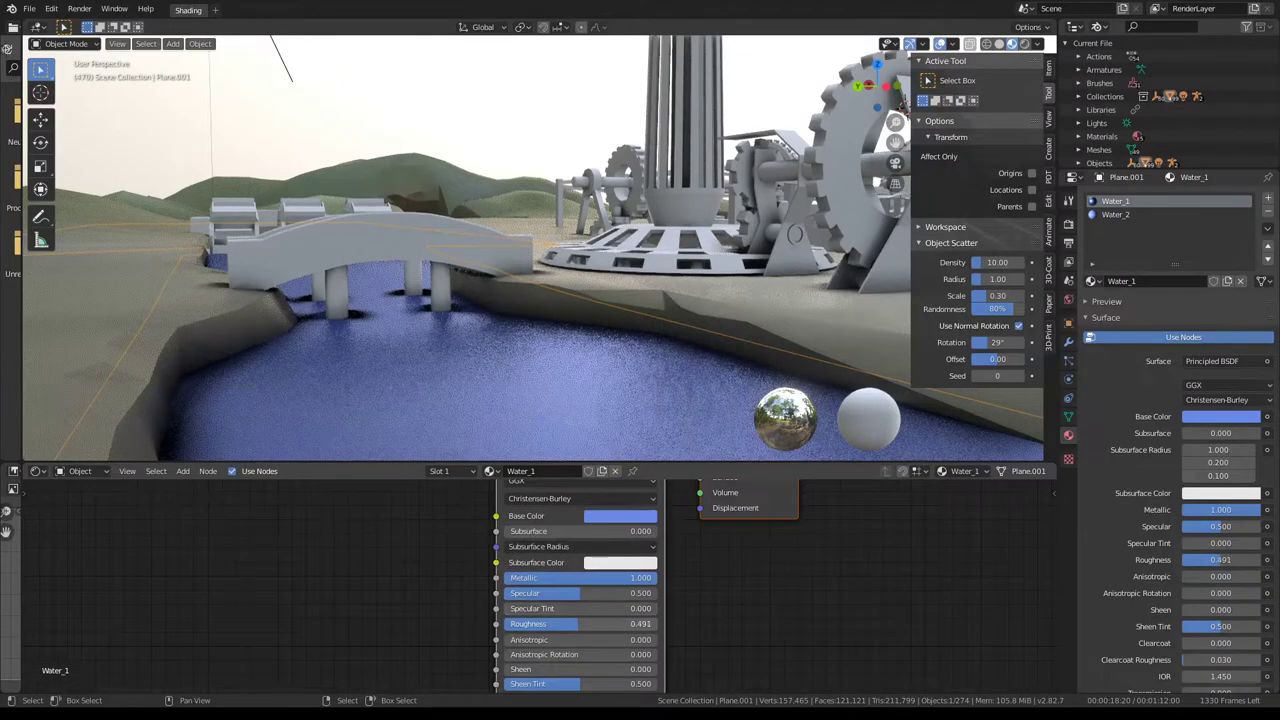
pyautogui.moveTo(349, 304)
pyautogui.mouseDown(button='middle')
pyautogui.moveTo(553, 318)
pyautogui.moveTo(378, 299)
pyautogui.moveTo(450, 320)
pyautogui.mouseUp(button='middle')
pyautogui.scroll(-2, 737, 588)
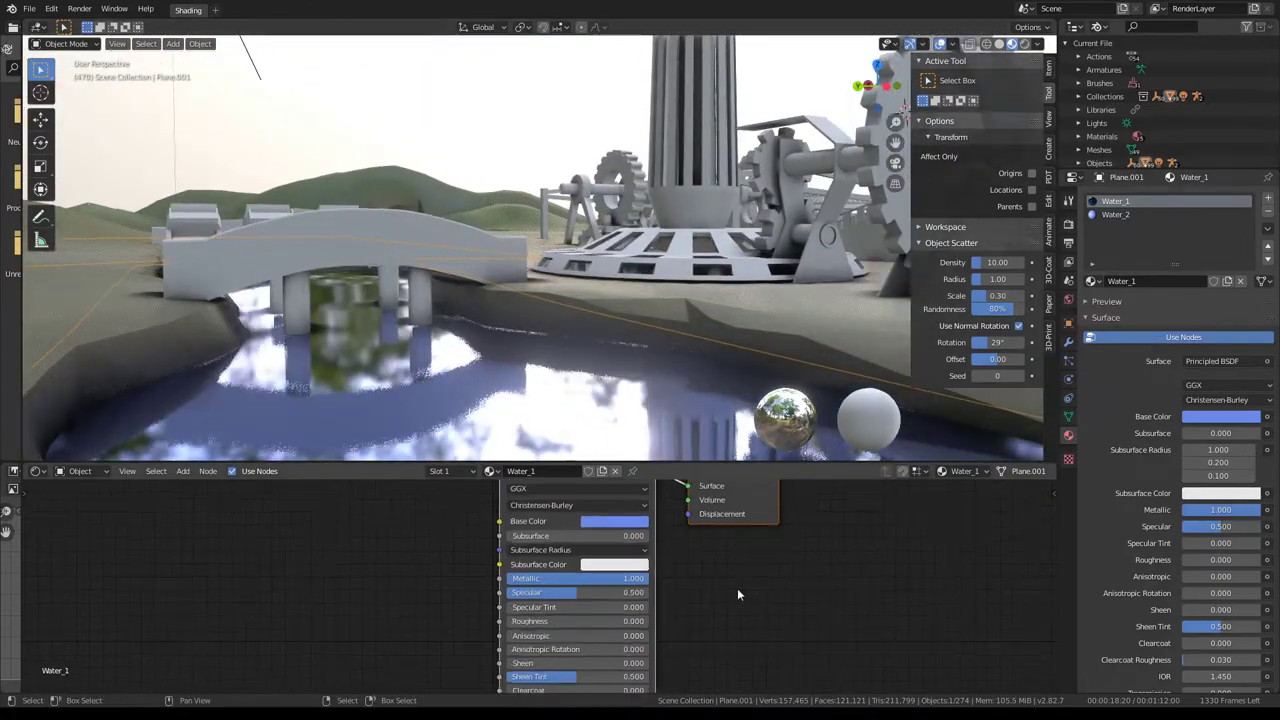
pyautogui.moveTo(1053, 228); pyautogui.dragTo(1063, 228)
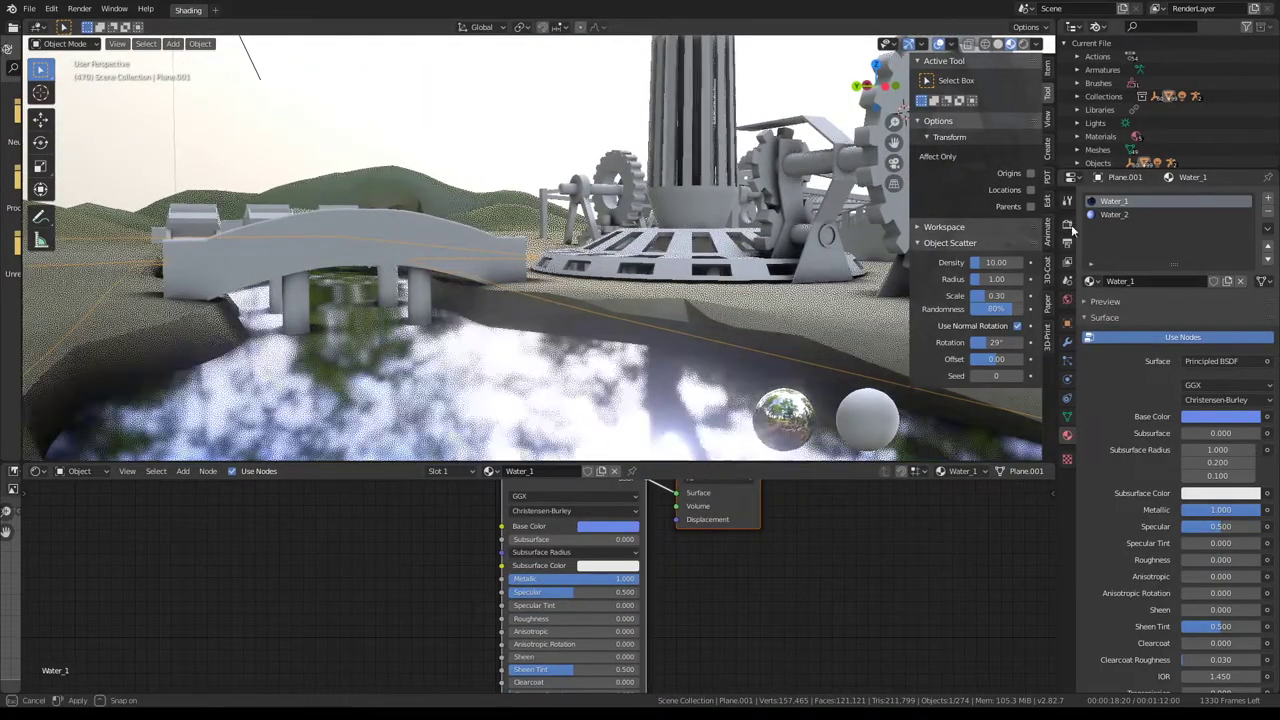
pyautogui.click(1077, 224)
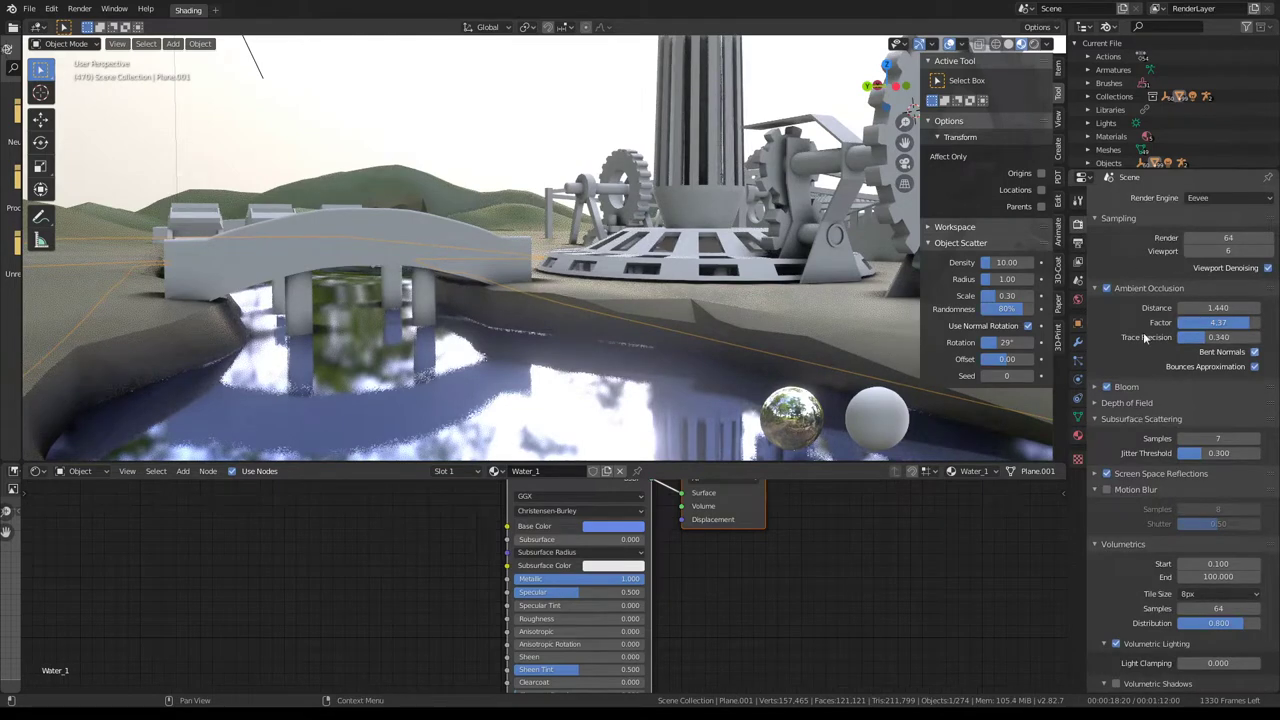
# - Expand Screen Space Reflections and set Trace Precision 0.329 and Thickness 8.400
pyautogui.scroll(-2, 1150, 400)
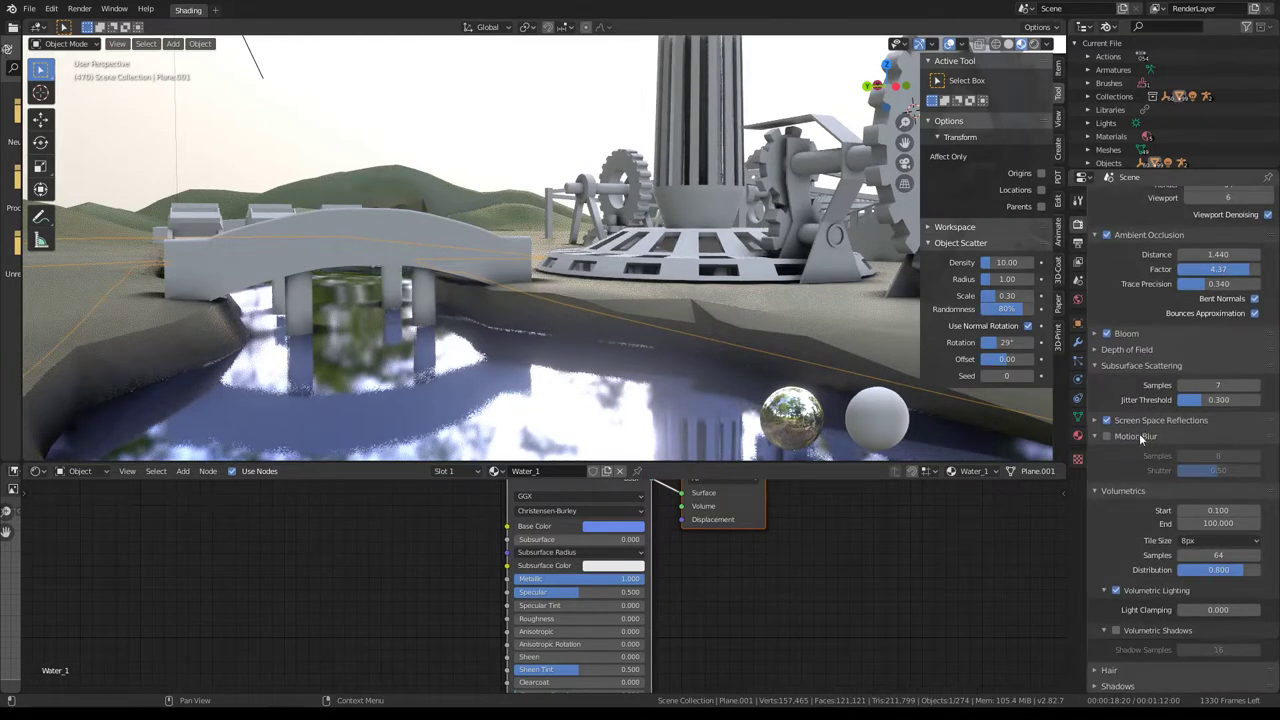
pyautogui.click(1101, 420)
pyautogui.scroll(-4, 1112, 440)
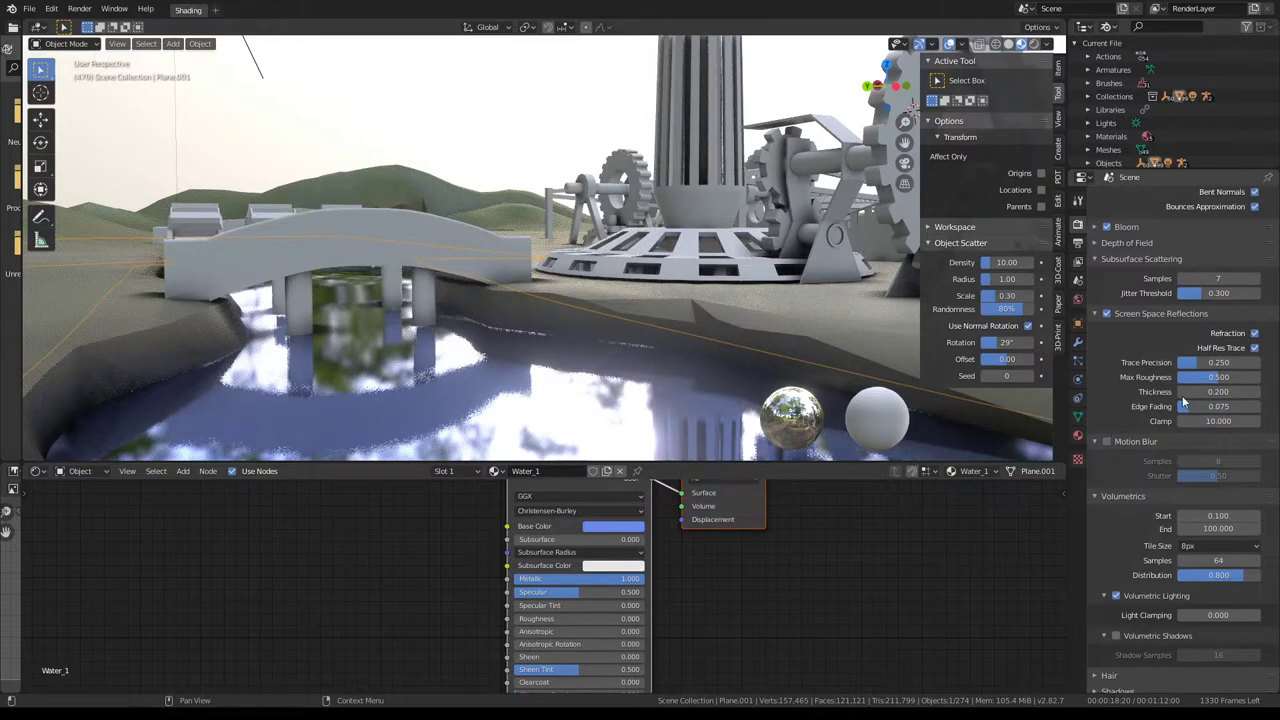
pyautogui.moveTo(1190, 364)
pyautogui.mouseDown()
pyautogui.moveTo(1258, 364)
pyautogui.moveTo(1205, 364)
pyautogui.moveTo(1198, 377)
pyautogui.moveTo(1258, 393)
pyautogui.mouseUp()
pyautogui.moveTo(1218, 391)
pyautogui.mouseDown()
pyautogui.moveTo(1240, 391)
pyautogui.moveTo(1210, 391)
pyautogui.mouseUp()
pyautogui.moveTo(529, 206)
pyautogui.mouseDown(button='middle')
pyautogui.moveTo(746, 208)
pyautogui.moveTo(646, 247)
pyautogui.moveTo(779, 214)
pyautogui.moveTo(753, 218)
pyautogui.mouseUp(button='middle')
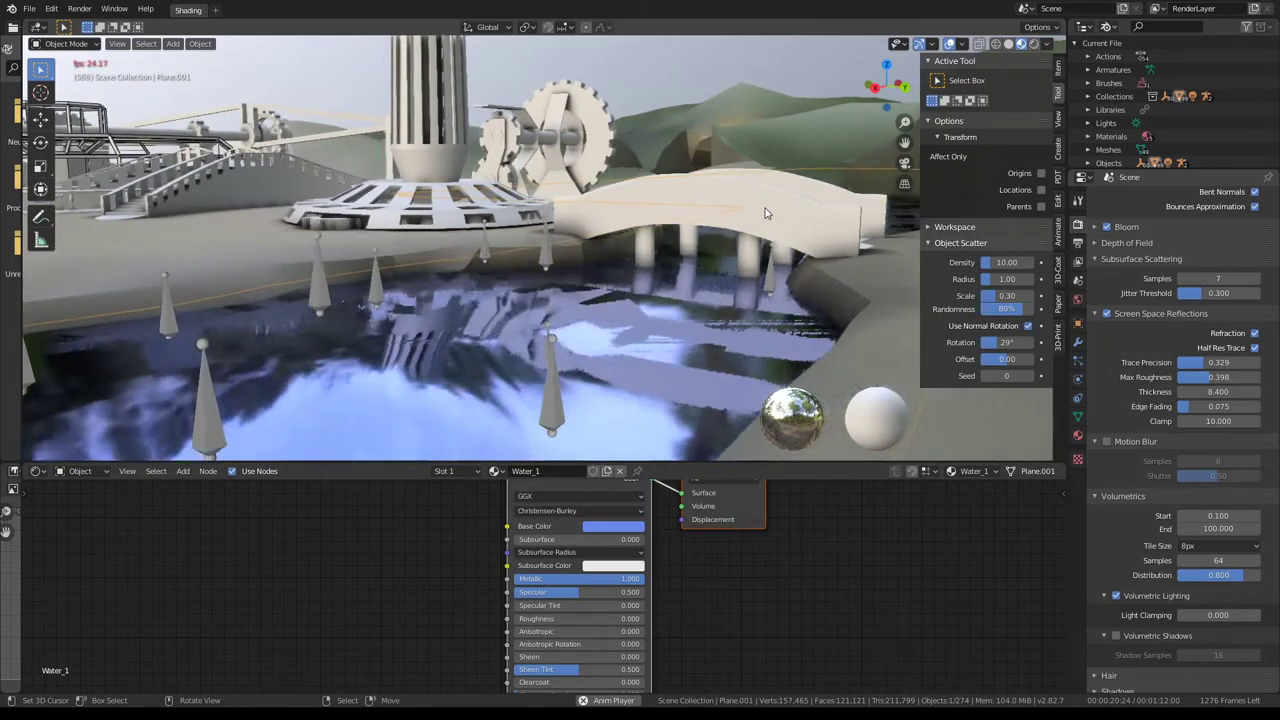
pyautogui.hotkey('alt', 'a')
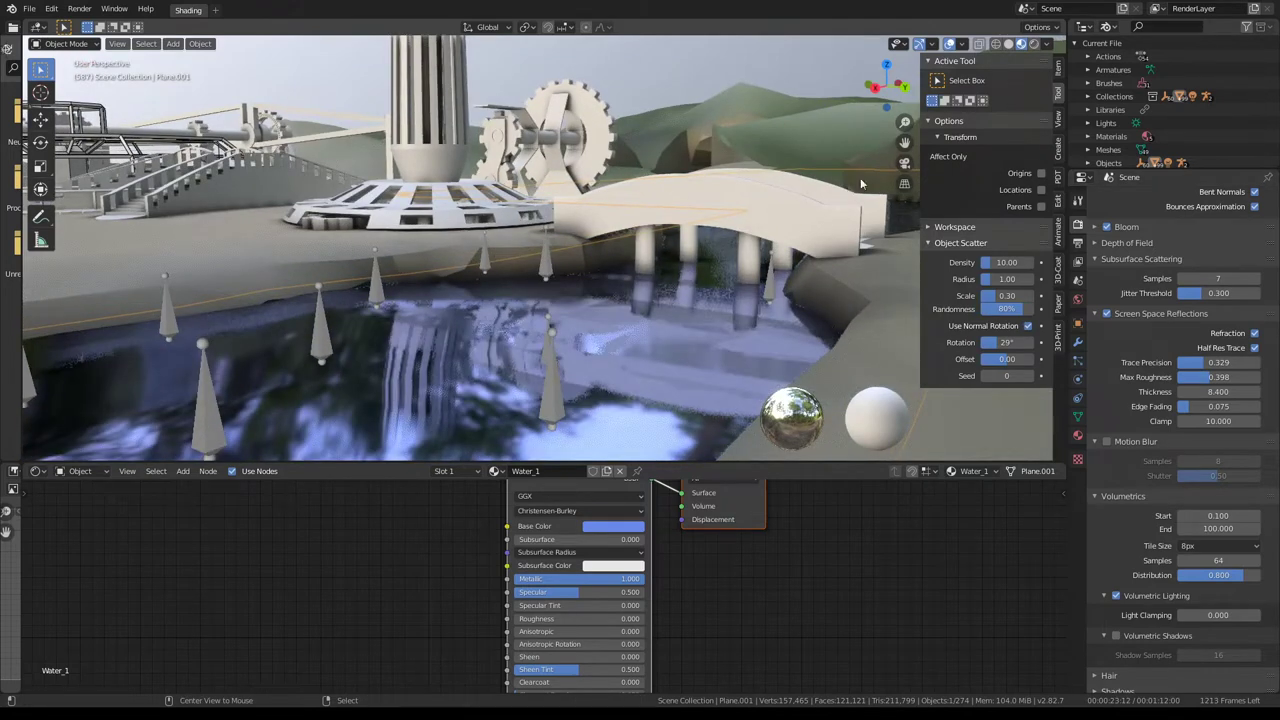
# - Set reflection Edge Fading 0.150 and Clamp 2.200, and stop viewport Scene World lighting
pyautogui.moveTo(1203, 406); pyautogui.dragTo(1225, 406)
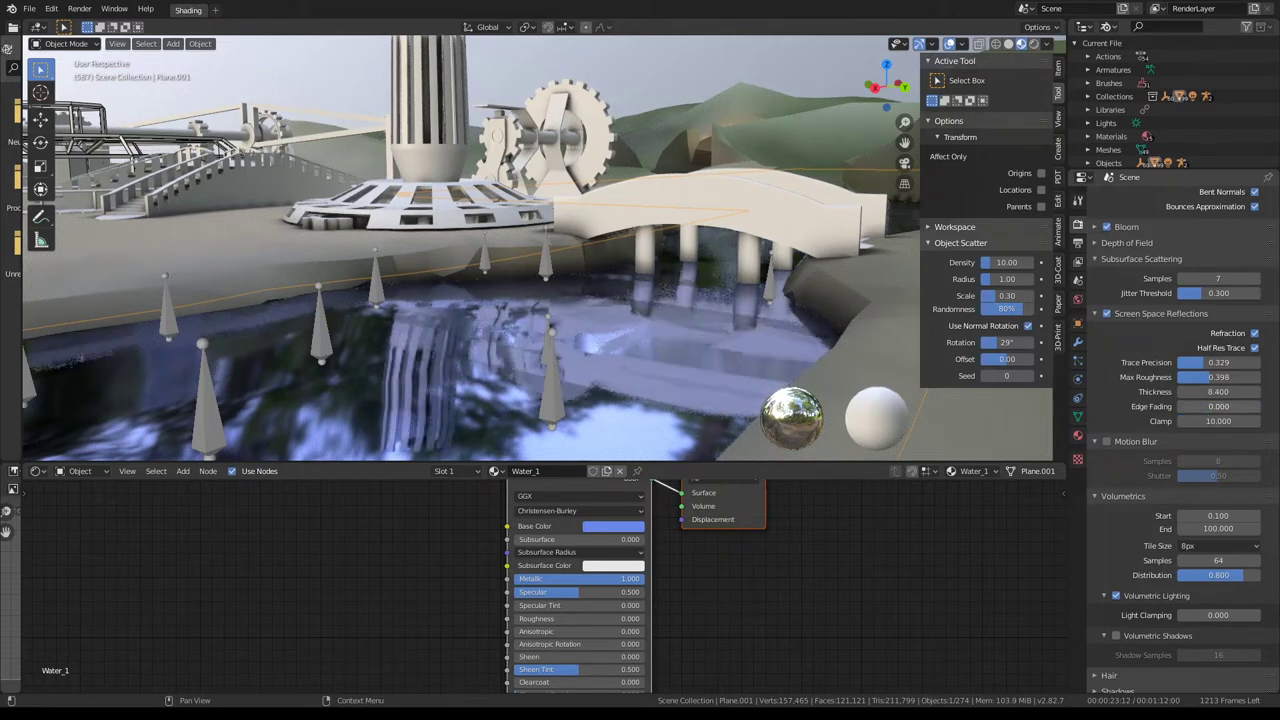
pyautogui.moveTo(1225, 406)
pyautogui.mouseDown()
pyautogui.moveTo(1235, 421)
pyautogui.moveTo(1200, 421)
pyautogui.mouseUp()
pyautogui.press('BackSpace')
pyautogui.moveTo(600, 260)
pyautogui.mouseDown(button='middle')
pyautogui.moveTo(543, 230)
pyautogui.moveTo(620, 200)
pyautogui.mouseUp(button='middle')
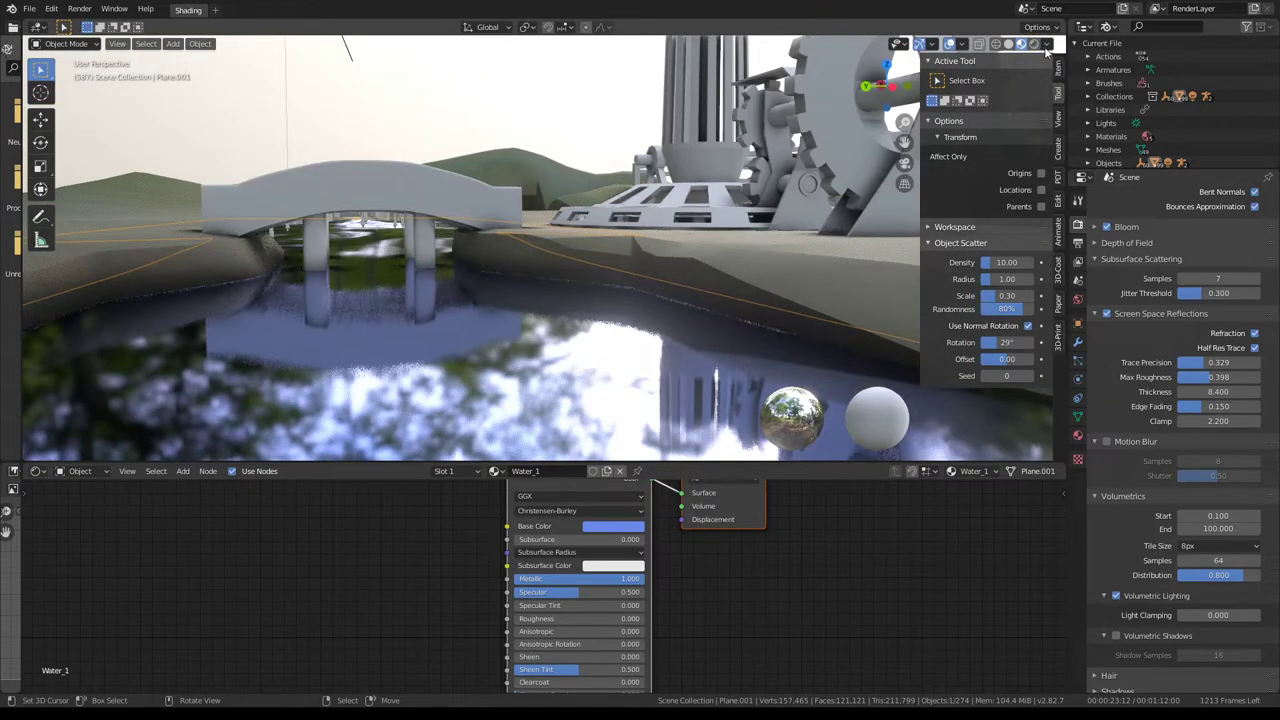
pyautogui.click(1047, 47)
pyautogui.click(975, 123)
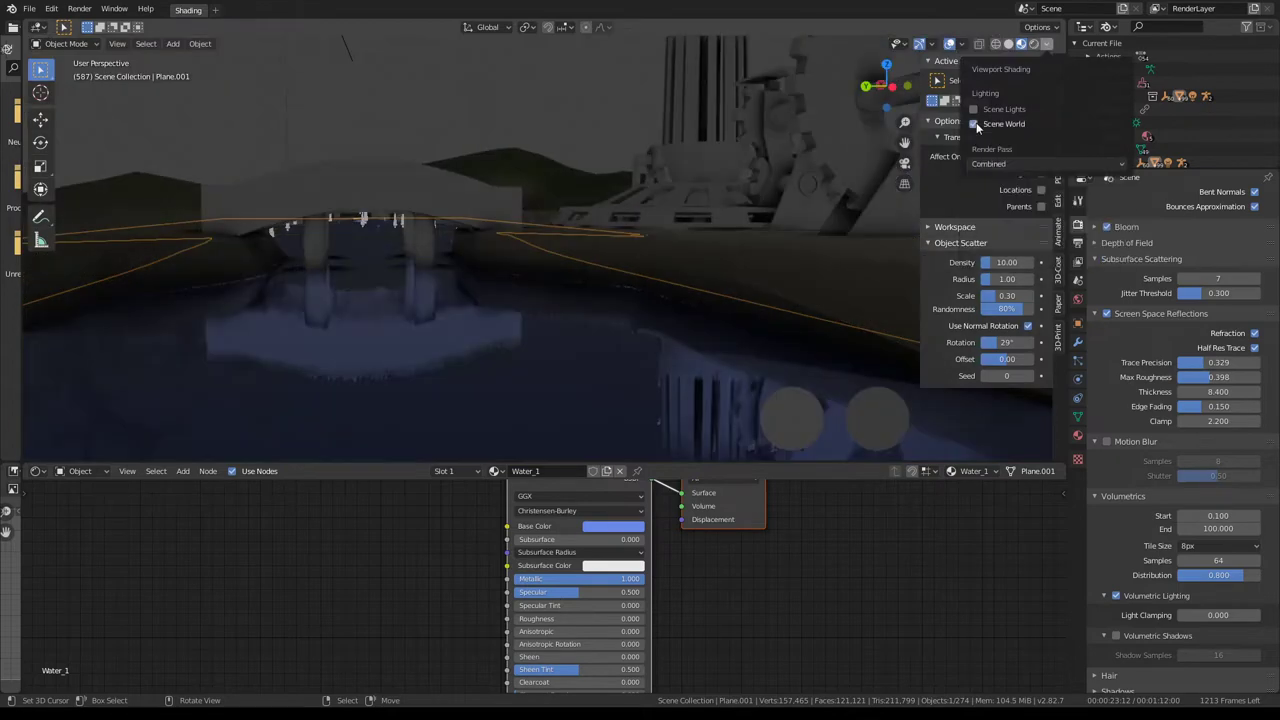
# - Create a new Dynamic sky from the N-panel Create tools
pyautogui.moveTo(400, 156)
pyautogui.mouseDown(button='middle')
pyautogui.moveTo(657, 183)
pyautogui.moveTo(434, 188)
pyautogui.moveTo(418, 168)
pyautogui.moveTo(560, 180)
pyautogui.mouseUp(button='middle')
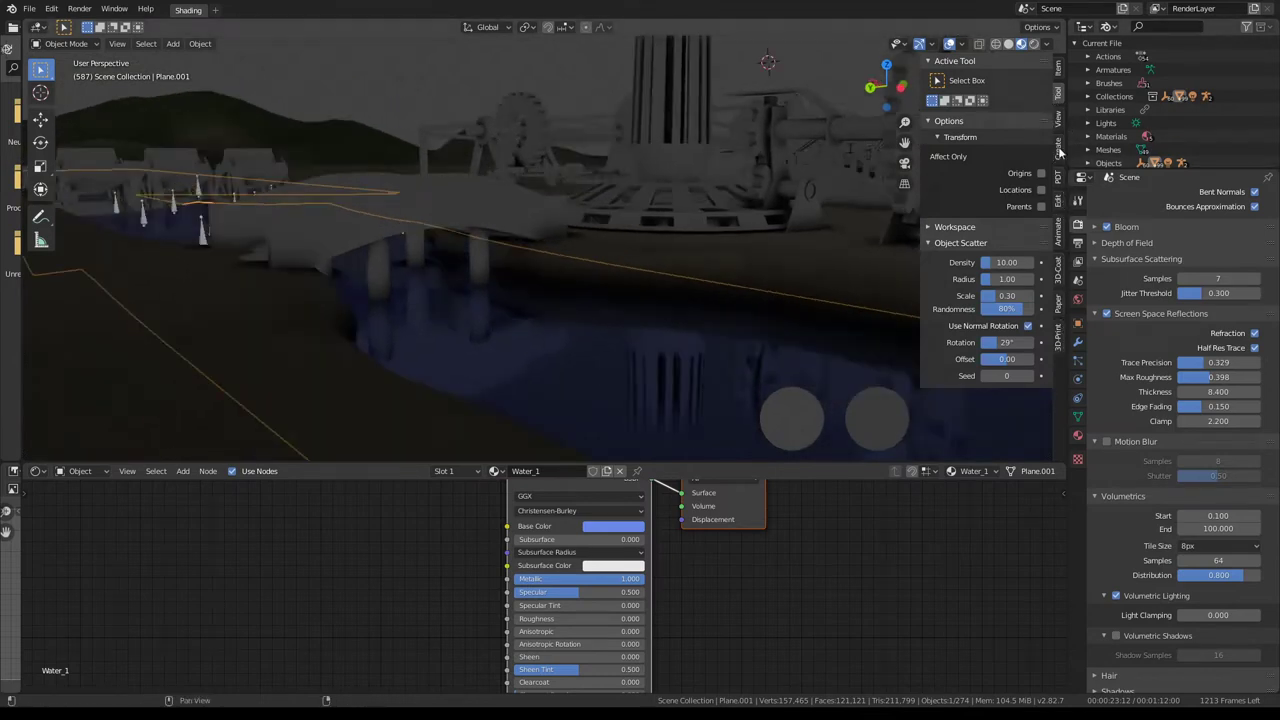
pyautogui.click(1058, 150)
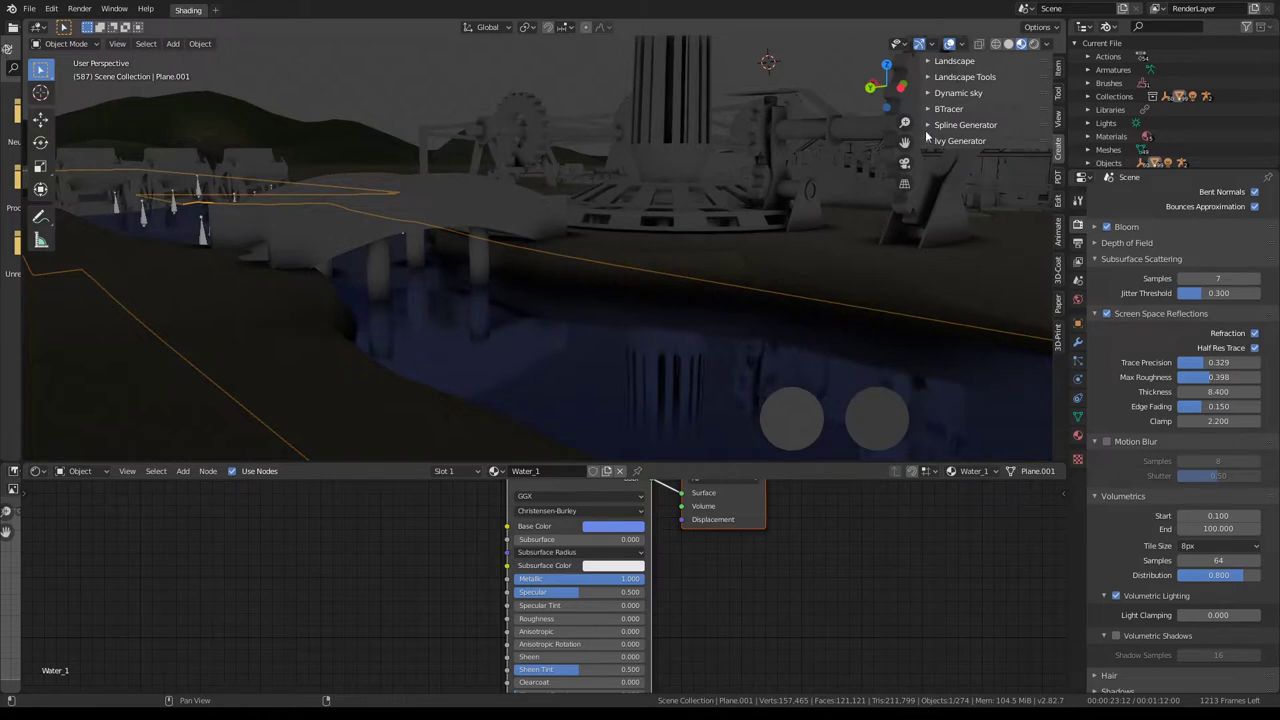
pyautogui.click(935, 93)
pyautogui.click(991, 112)
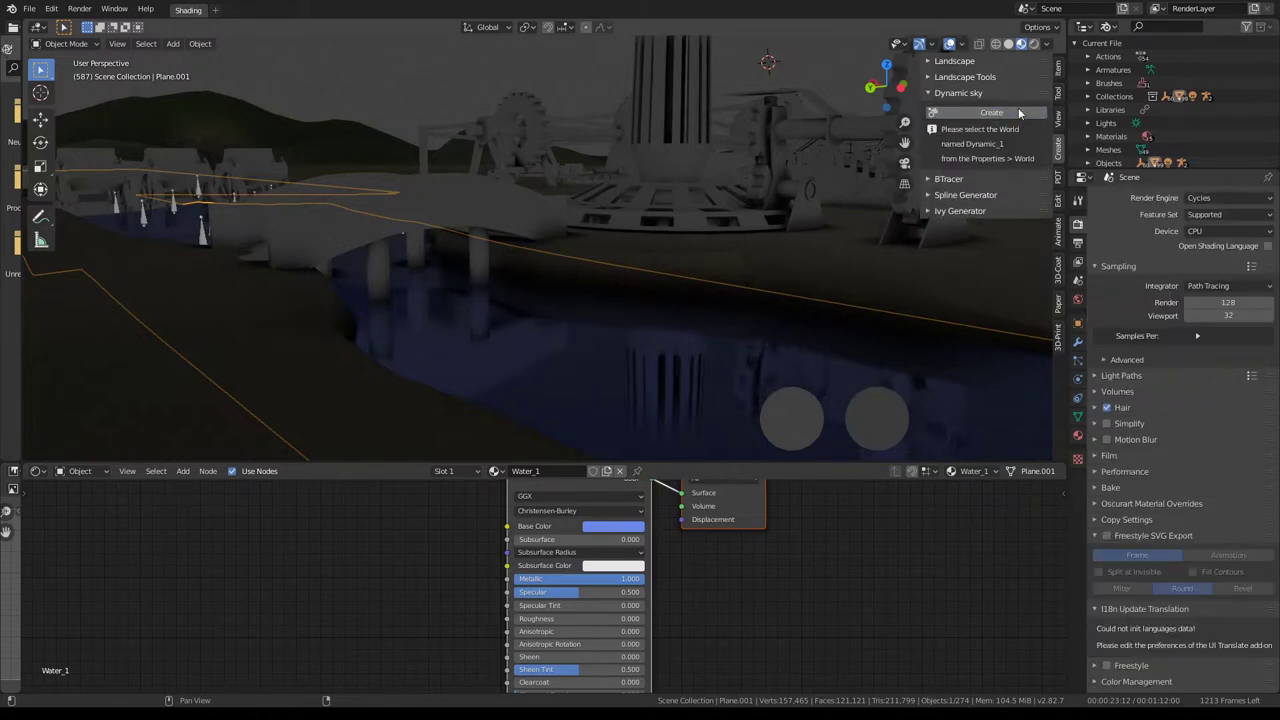
# - Switch the render engine back to Eevee
pyautogui.click(1079, 246)
pyautogui.click(1079, 281)
pyautogui.click(1079, 225)
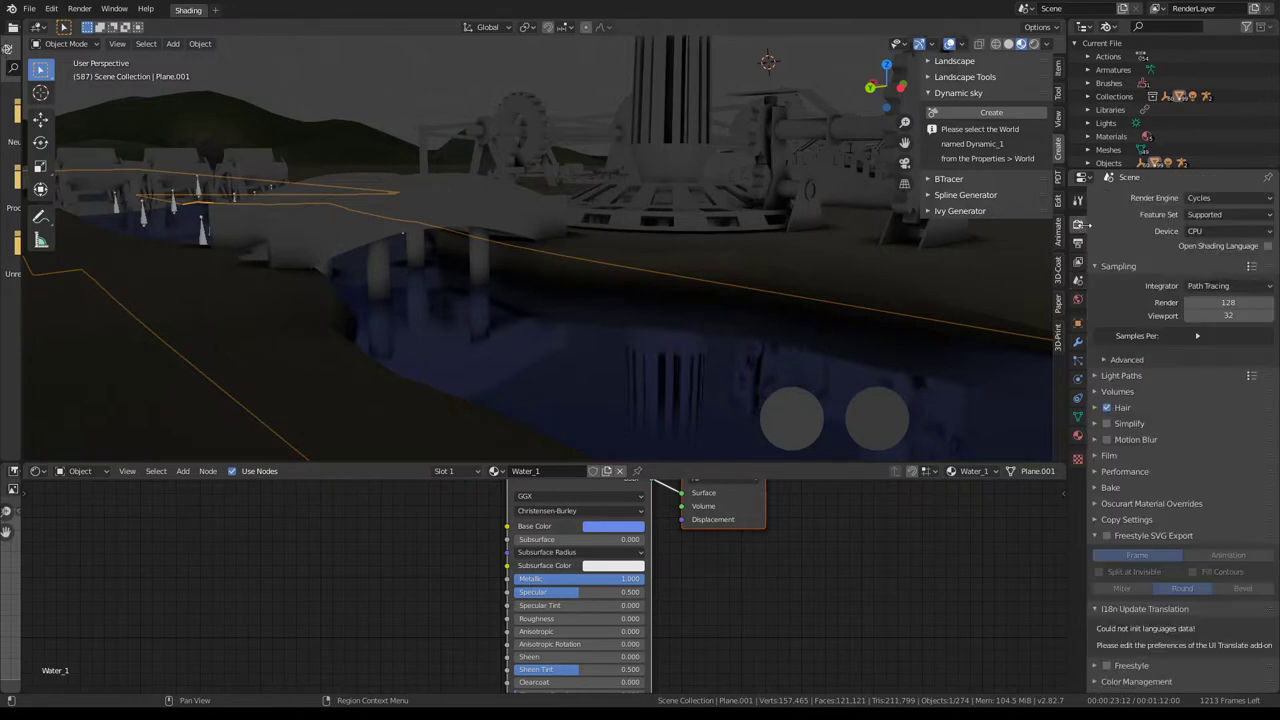
pyautogui.click(1268, 231)
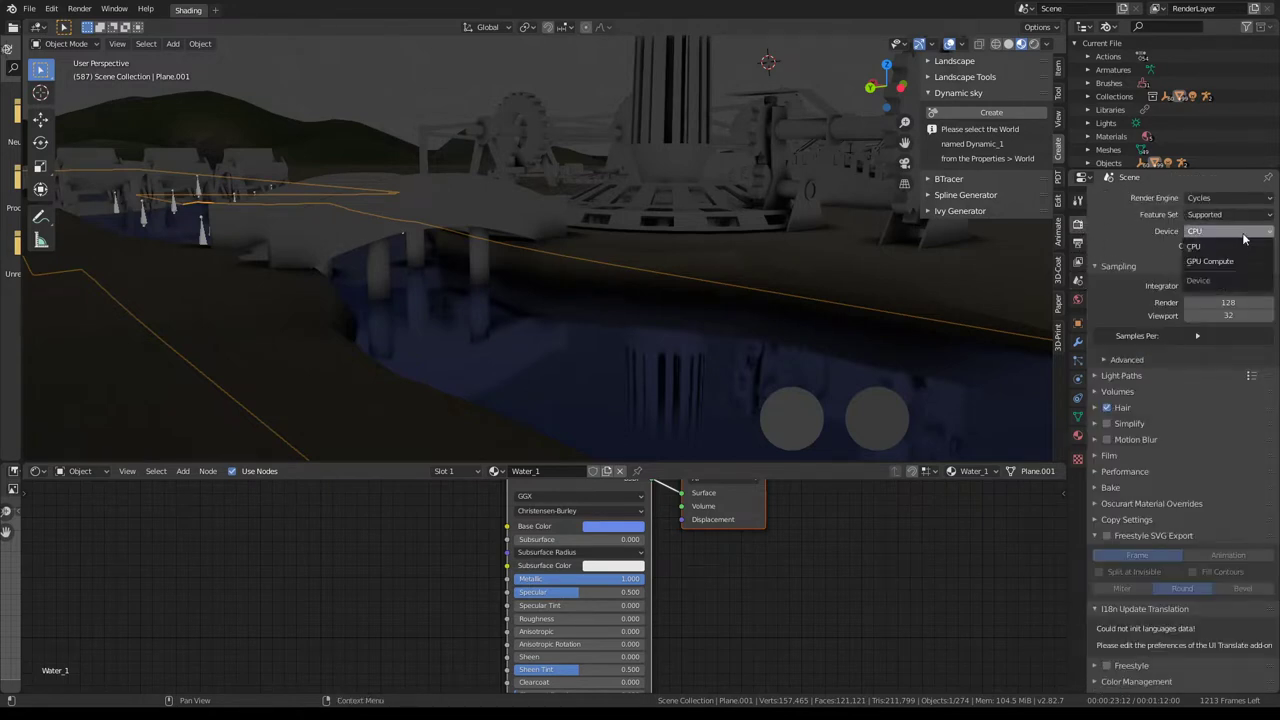
pyautogui.click(1207, 261)
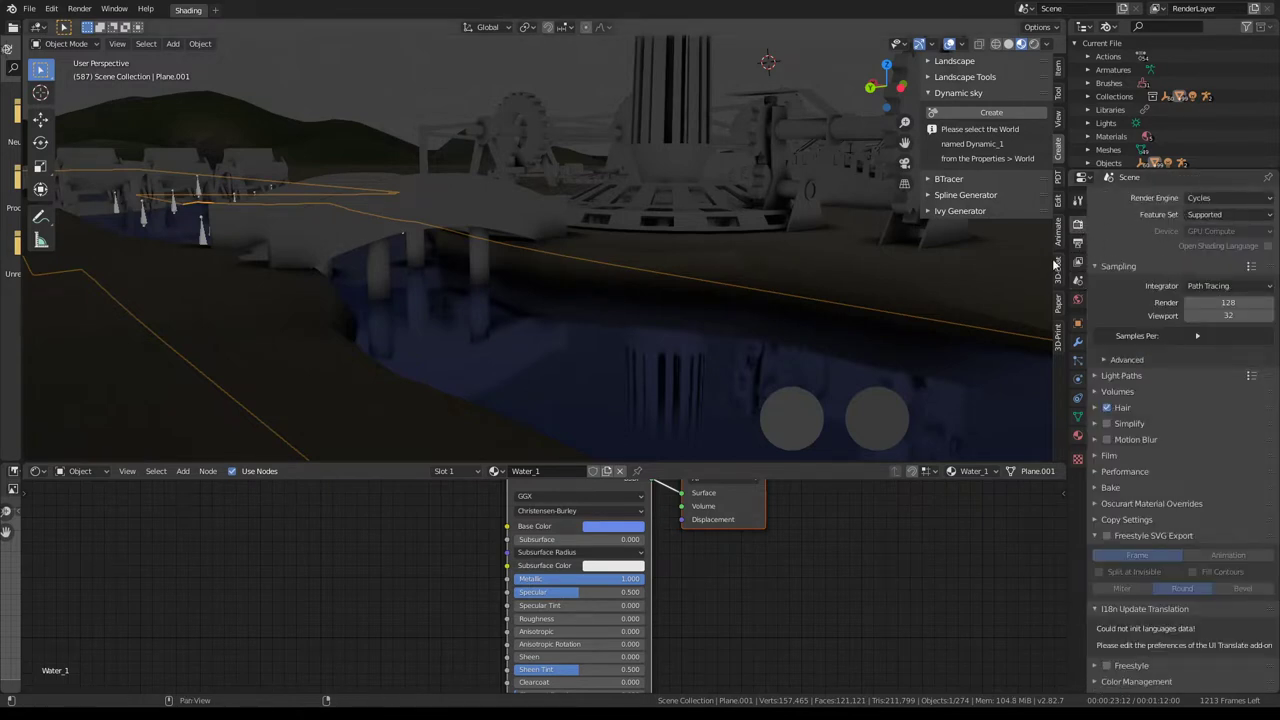
pyautogui.click(1228, 197)
pyautogui.click(1210, 214)
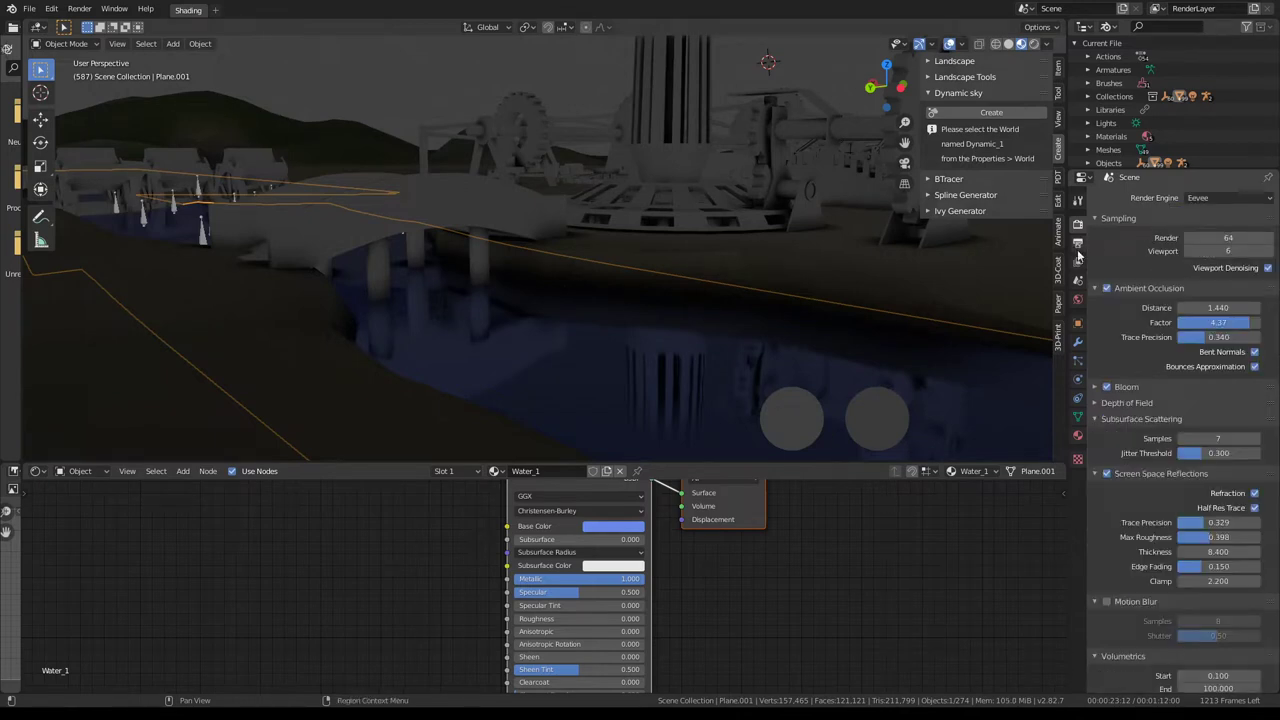
# - Make Dynamic_1 the scene's active world
pyautogui.click(1077, 250)
pyautogui.click(1079, 263)
pyautogui.click(1078, 281)
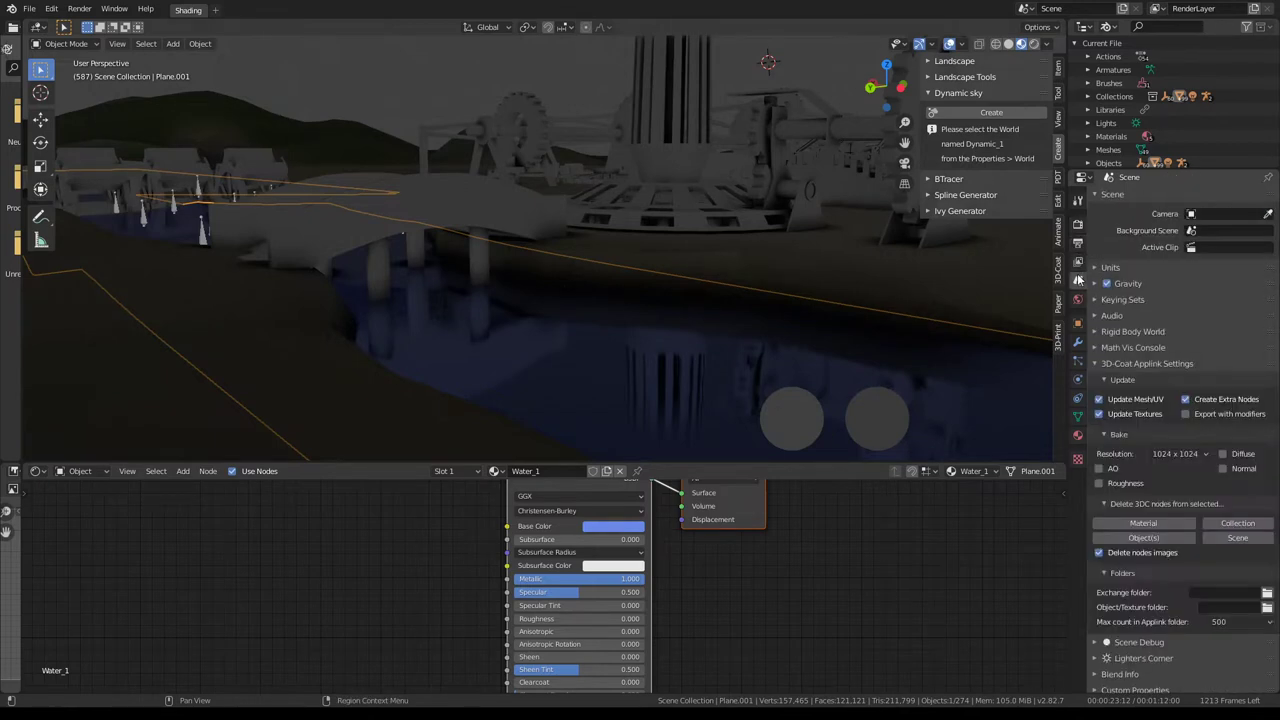
pyautogui.click(1077, 300)
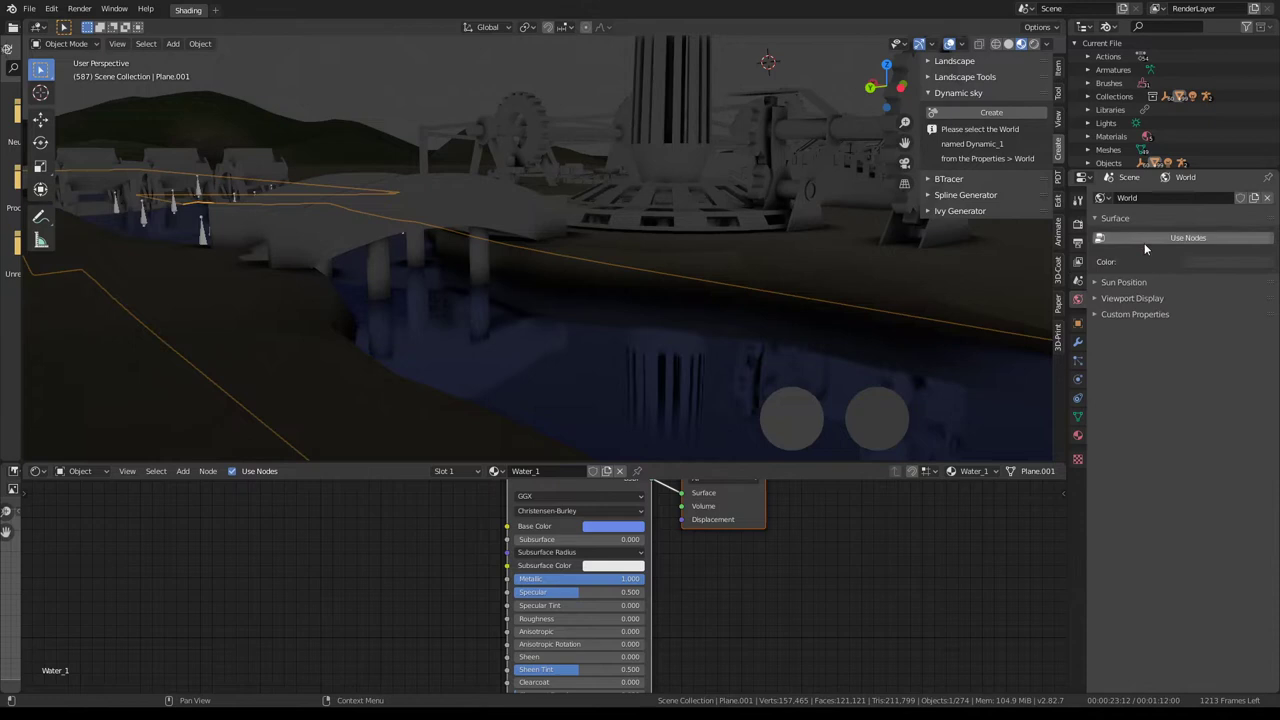
pyautogui.click(1101, 197)
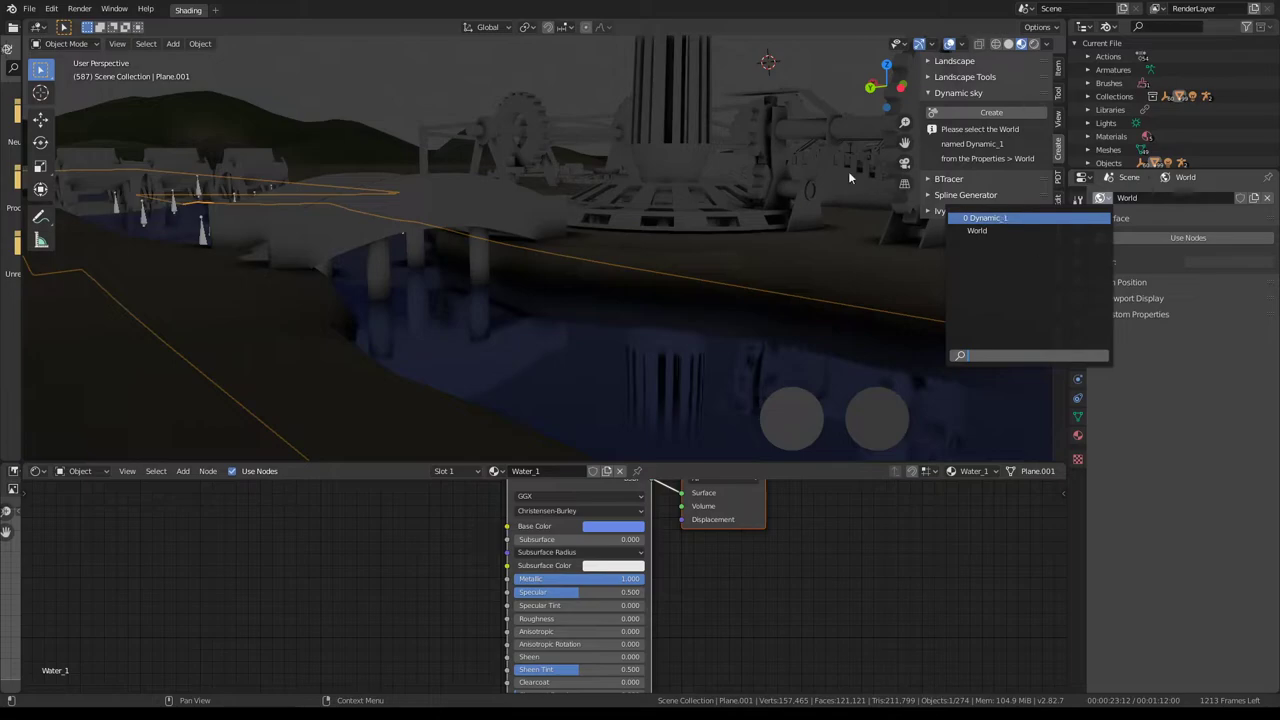
pyautogui.press('Return')
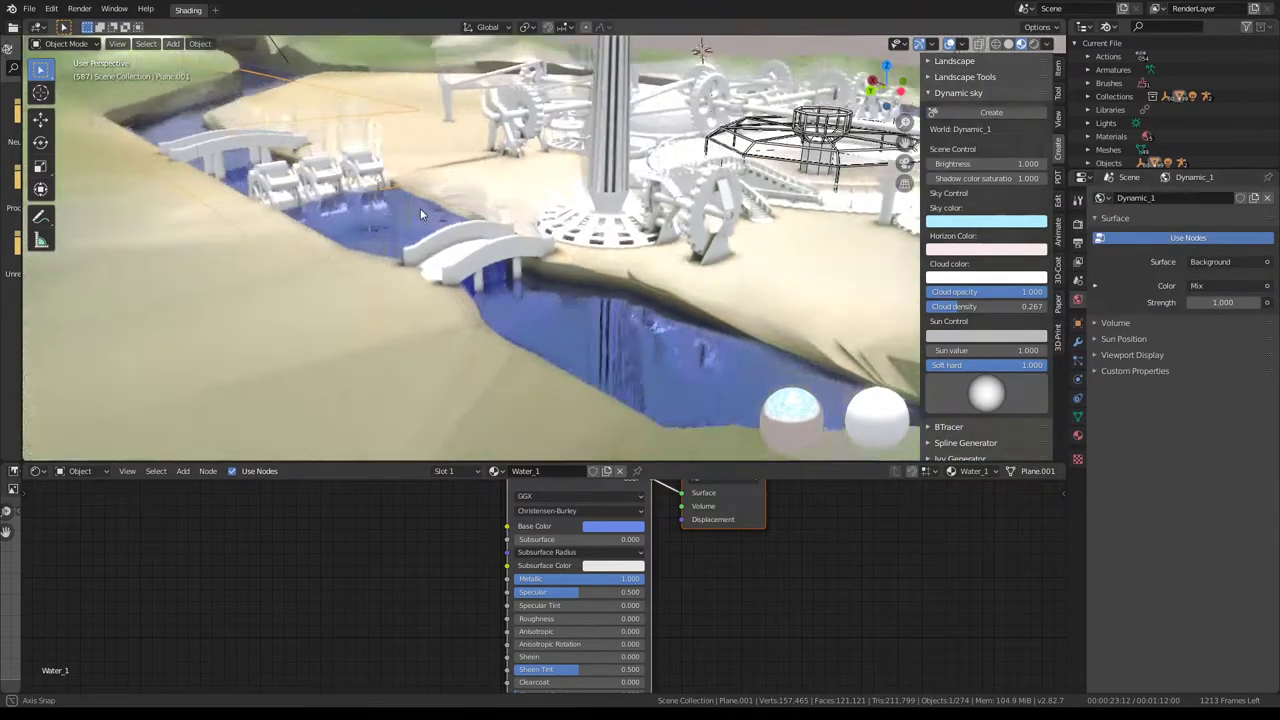
# - Set the world lighting Strength to 0.250
pyautogui.moveTo(416, 191)
pyautogui.mouseDown(button='middle')
pyautogui.moveTo(584, 212)
pyautogui.moveTo(716, 207)
pyautogui.mouseUp(button='middle')
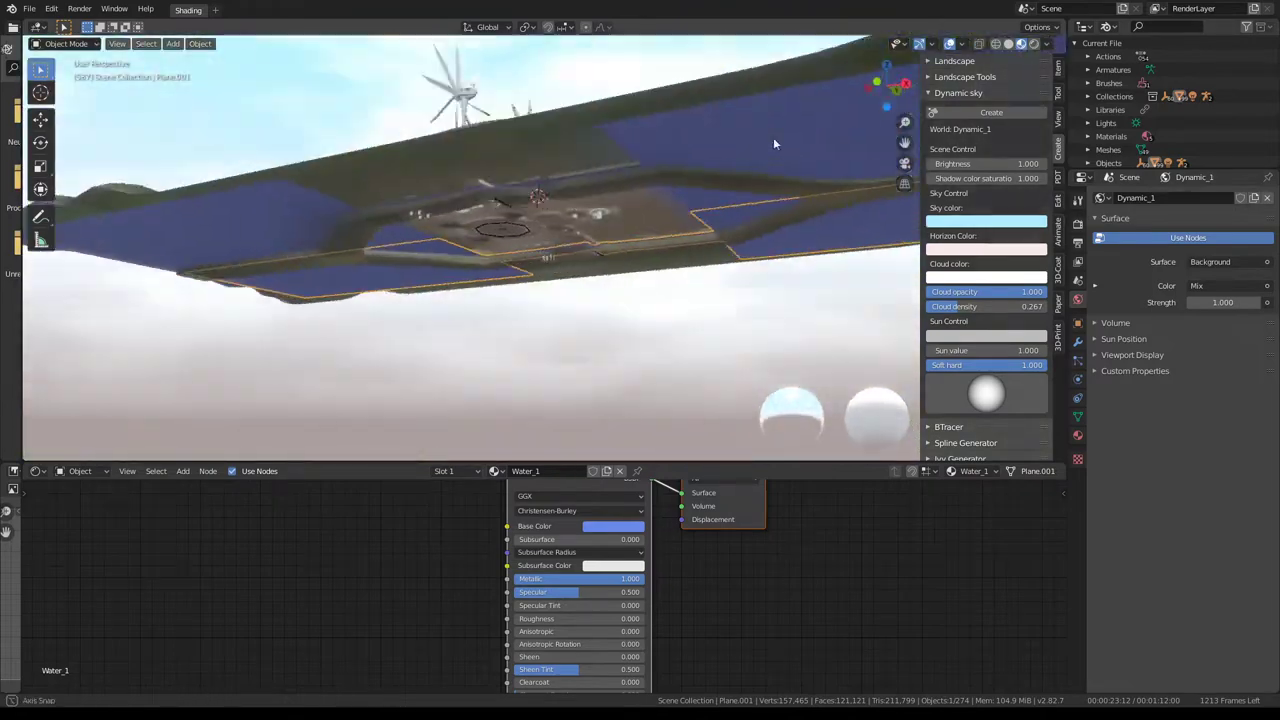
pyautogui.scroll(10, 622, 240)
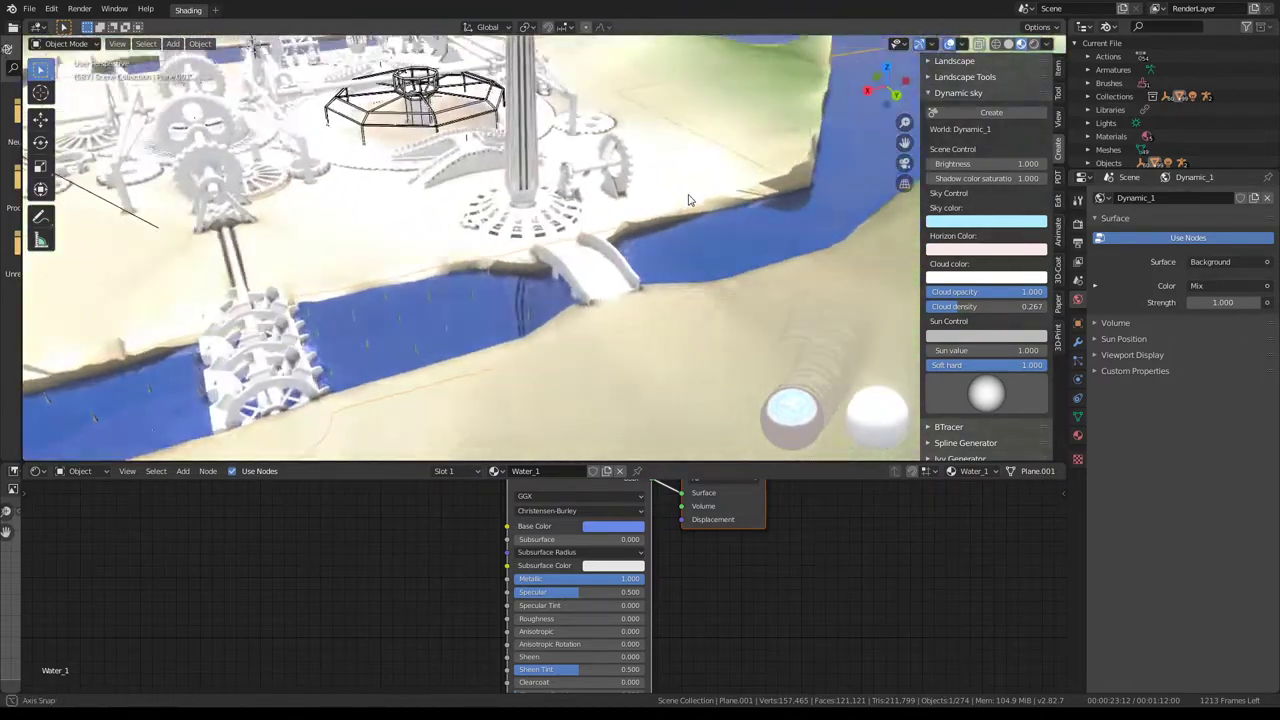
pyautogui.moveTo(1230, 300); pyautogui.dragTo(1233, 305)
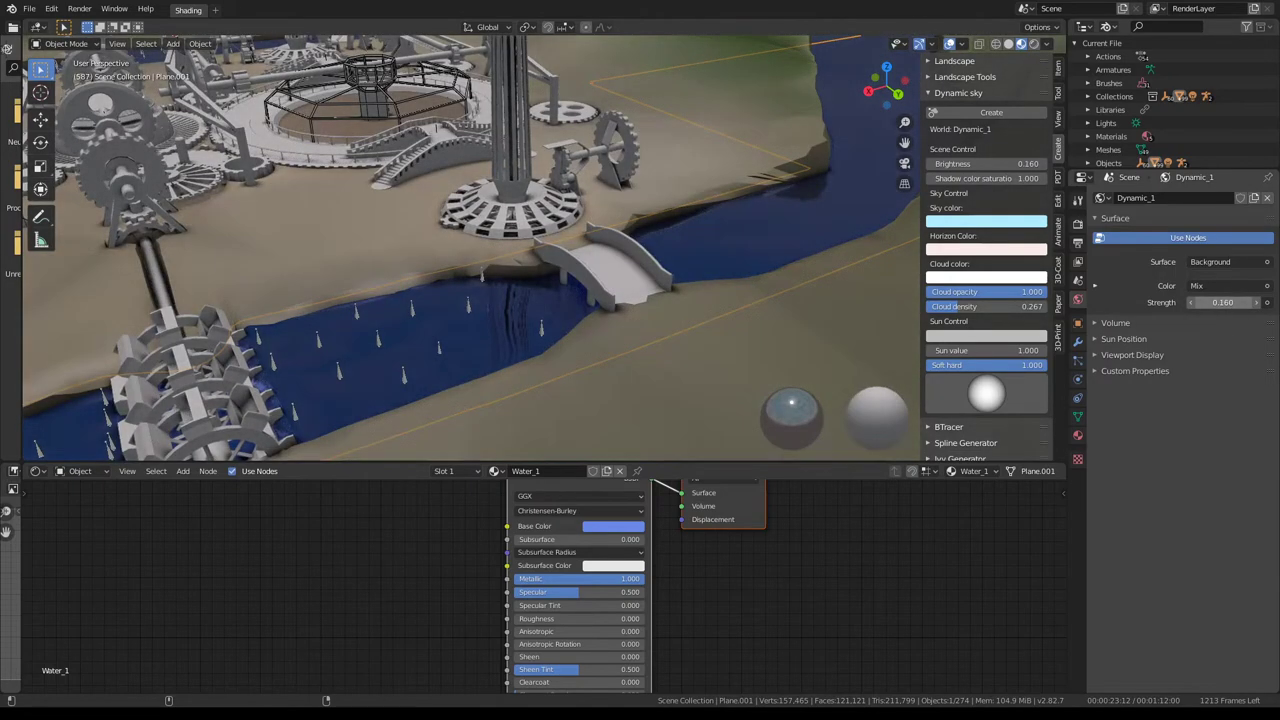
pyautogui.moveTo(846, 225)
pyautogui.mouseDown(button='middle')
pyautogui.moveTo(688, 197)
pyautogui.moveTo(648, 248)
pyautogui.moveTo(796, 254)
pyautogui.mouseUp(button='middle')
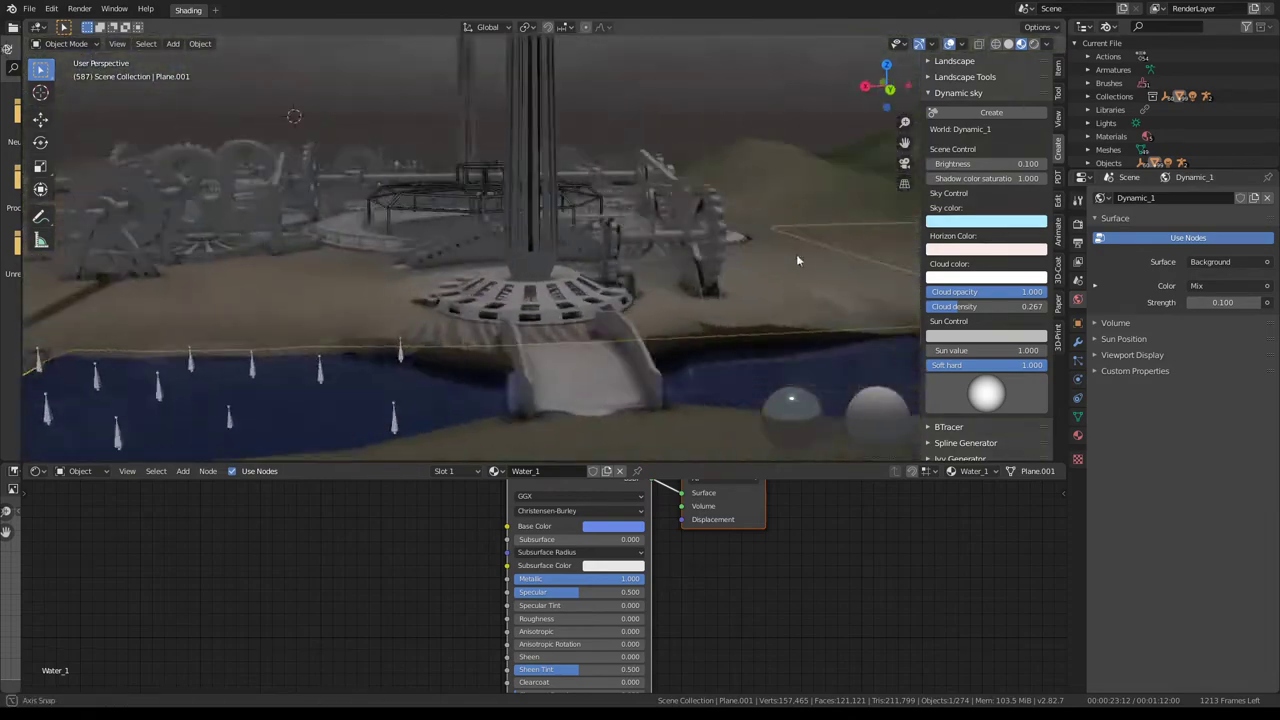
pyautogui.moveTo(1222, 302); pyautogui.dragTo(1250, 302)
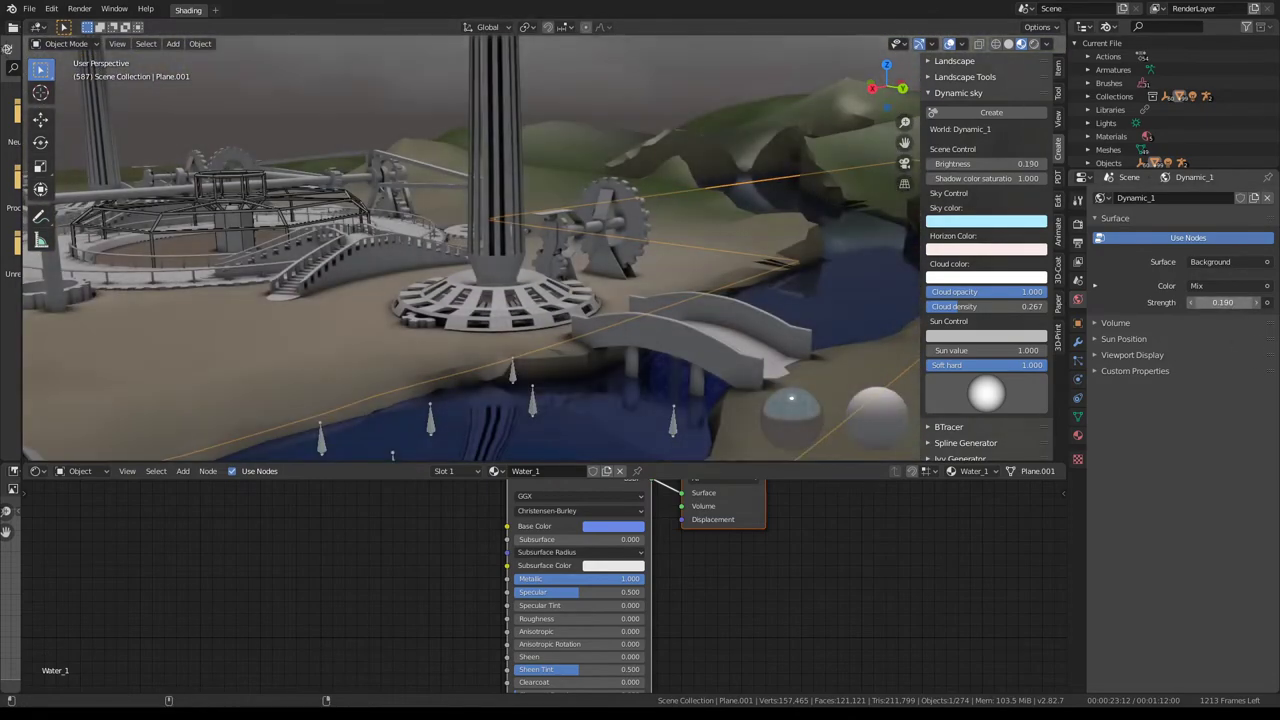
pyautogui.moveTo(560, 230)
pyautogui.mouseDown(button='middle')
pyautogui.moveTo(671, 226)
pyautogui.moveTo(483, 232)
pyautogui.moveTo(475, 215)
pyautogui.moveTo(538, 221)
pyautogui.moveTo(543, 292)
pyautogui.moveTo(464, 230)
pyautogui.moveTo(508, 328)
pyautogui.mouseUp(button='middle')
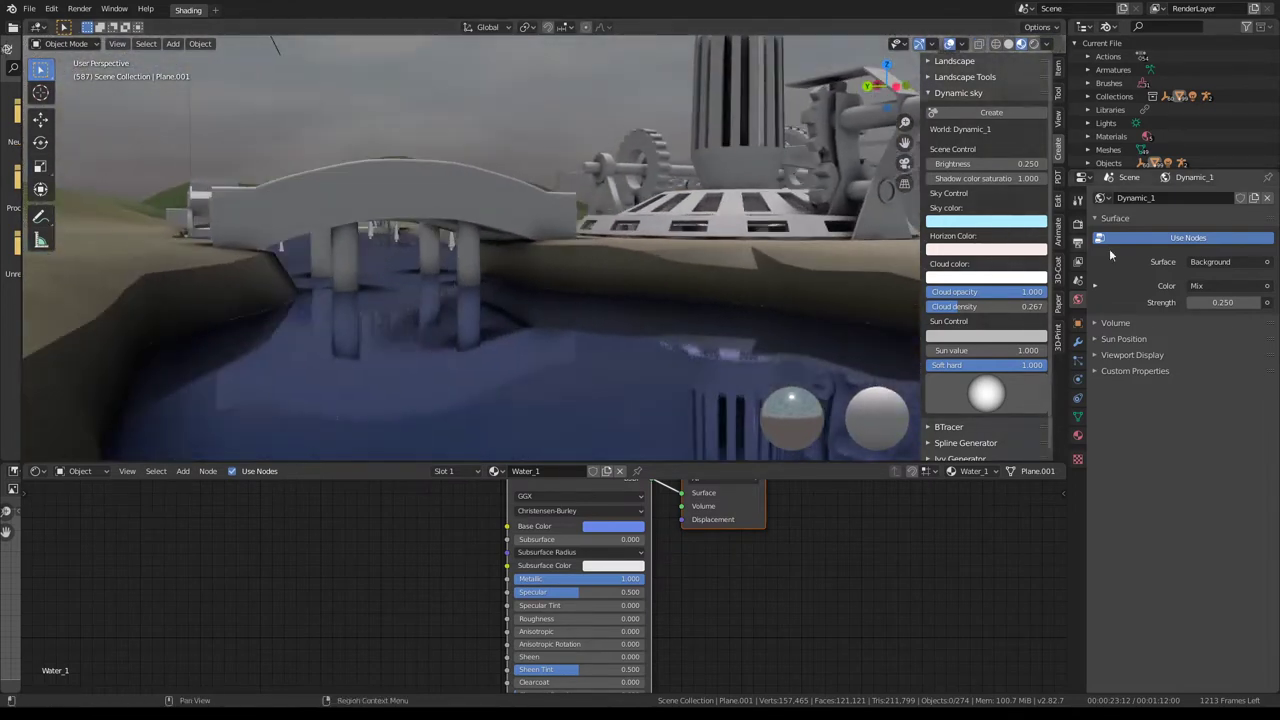
# - Give Water_1 Alpha Hashed blending and set its BSDF Alpha to 0.000
pyautogui.click(1077, 436)
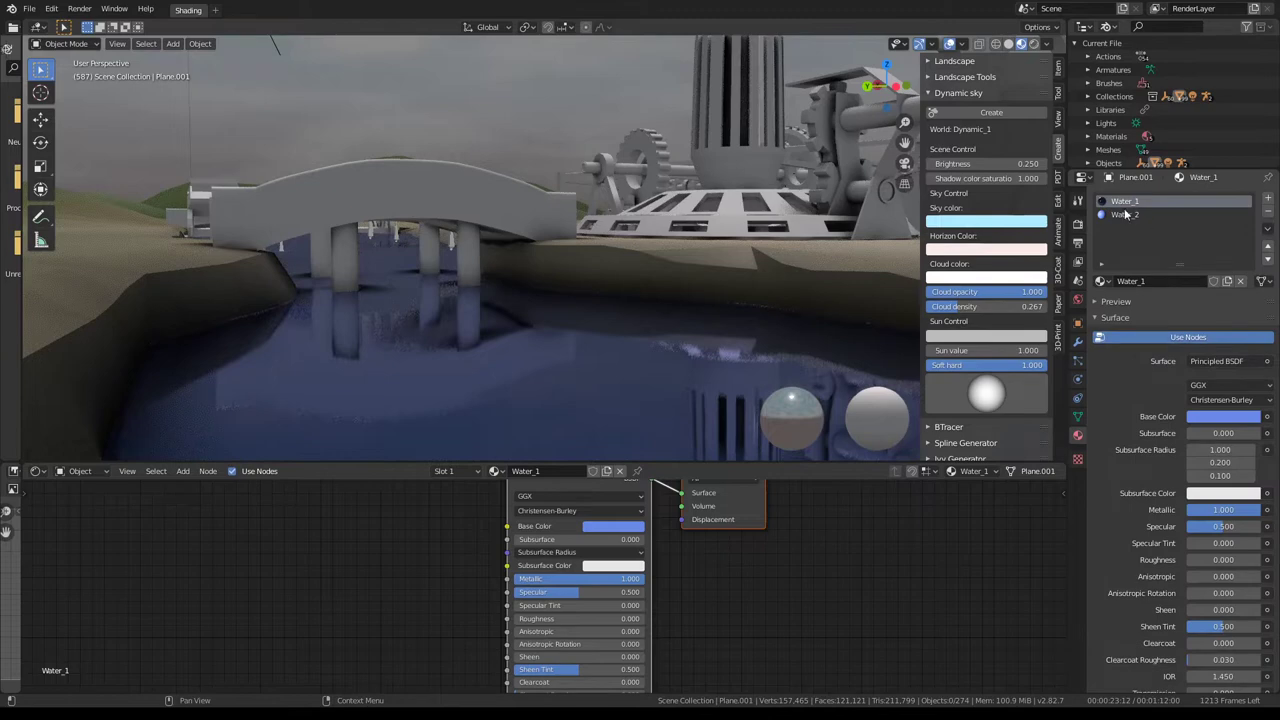
pyautogui.scroll(-10, 1130, 575)
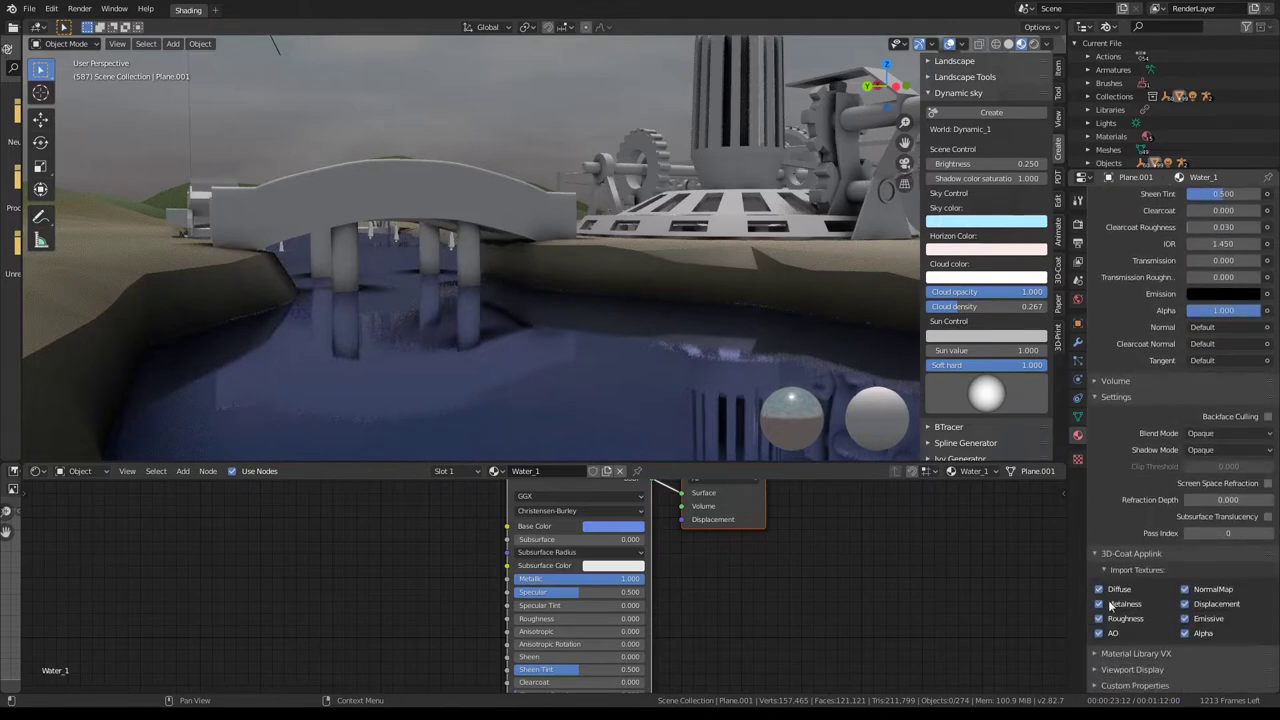
pyautogui.click(1226, 434)
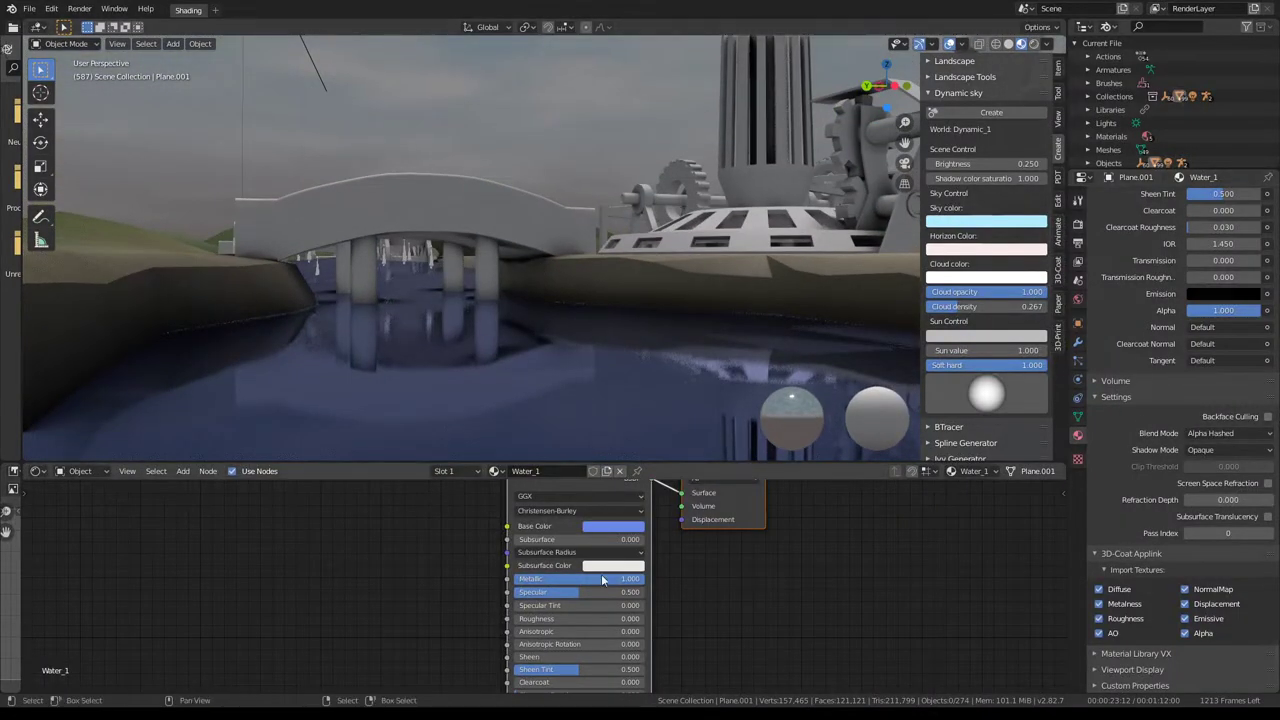
pyautogui.keyDown('shift'); pyautogui.scroll(-5, 607, 517); pyautogui.keyUp('shift')
pyautogui.moveTo(646, 585)
pyautogui.mouseDown()
pyautogui.moveTo(590, 585)
pyautogui.moveTo(640, 578)
pyautogui.mouseUp()
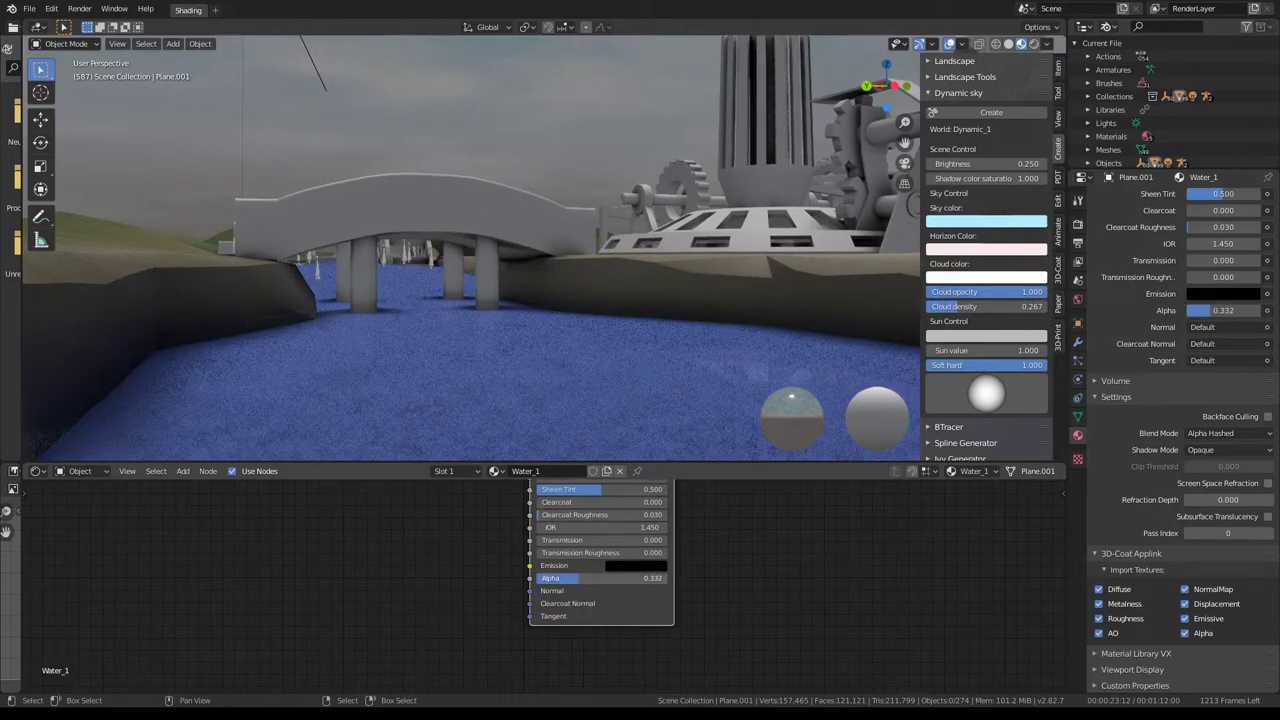
pyautogui.moveTo(495, 272)
pyautogui.mouseDown(button='middle')
pyautogui.moveTo(647, 288)
pyautogui.moveTo(491, 277)
pyautogui.moveTo(523, 309)
pyautogui.moveTo(596, 332)
pyautogui.moveTo(489, 349)
pyautogui.moveTo(529, 314)
pyautogui.mouseUp(button='middle')
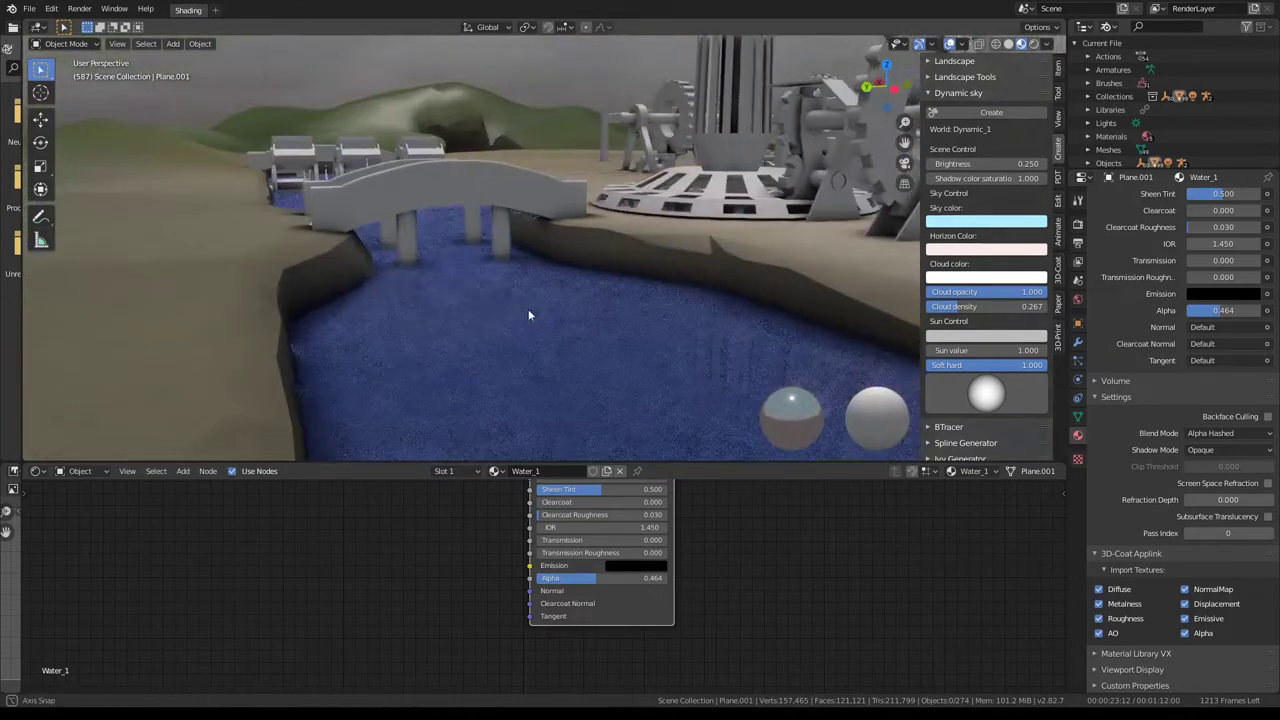
pyautogui.moveTo(600, 578); pyautogui.dragTo(610, 578)
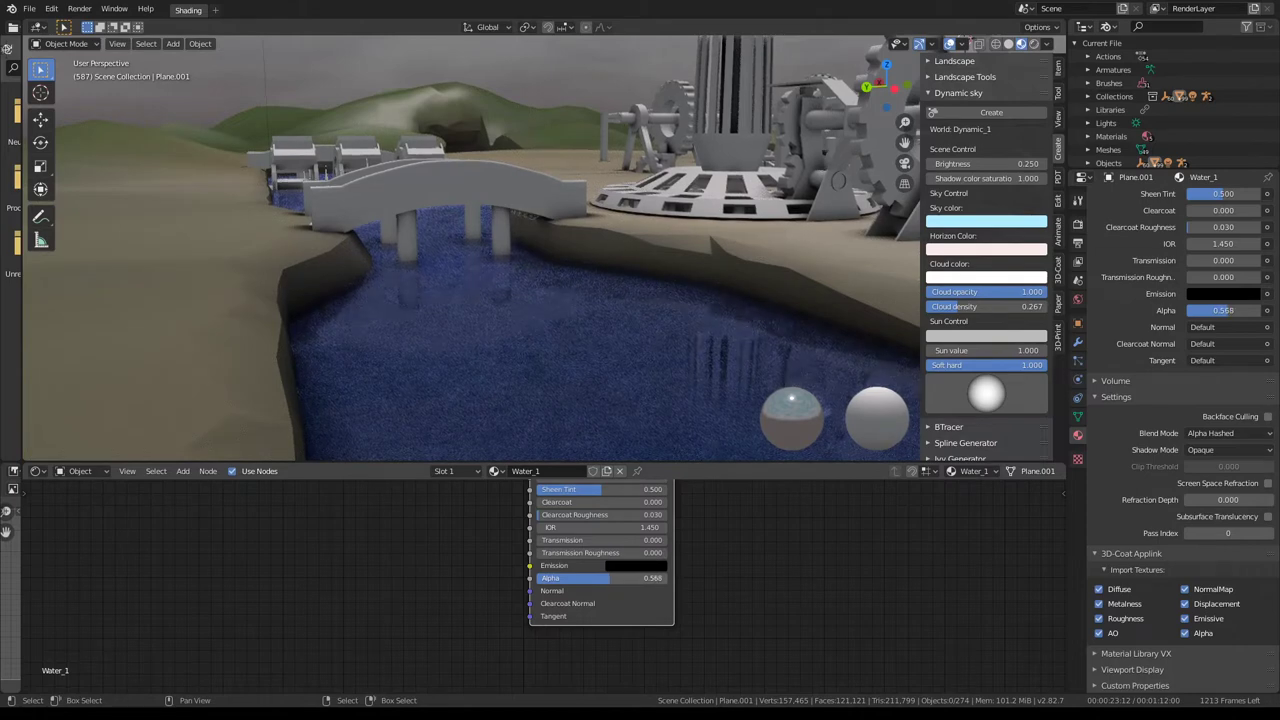
pyautogui.moveTo(615, 430); pyautogui.dragTo(575, 424, button='middle')
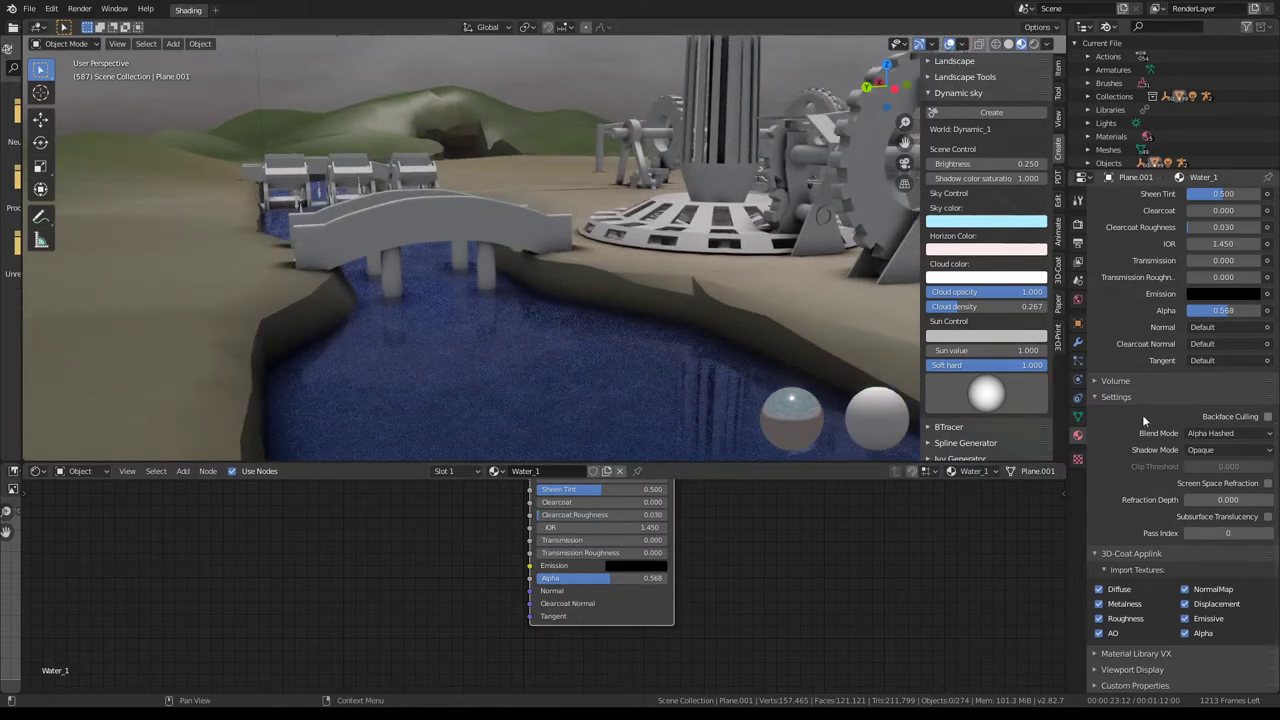
pyautogui.press('BackSpace')
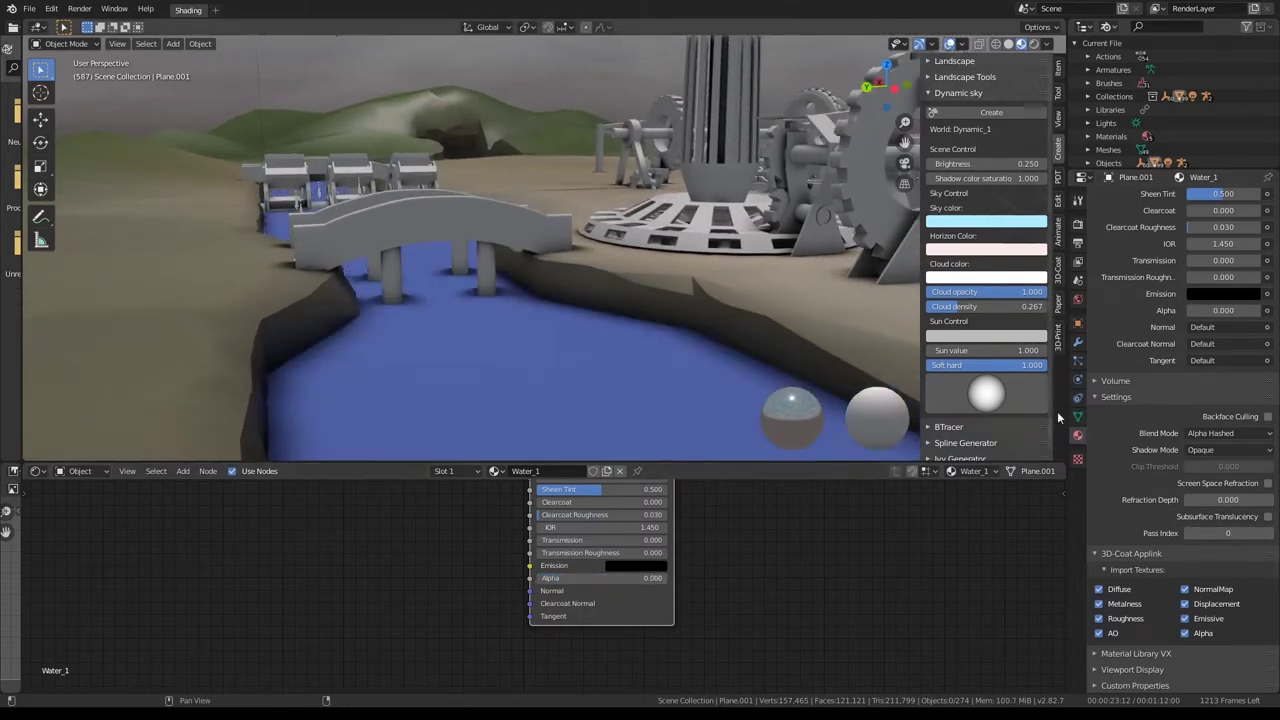
pyautogui.scroll(3, 1163, 306)
pyautogui.scroll(3, 1163, 306)
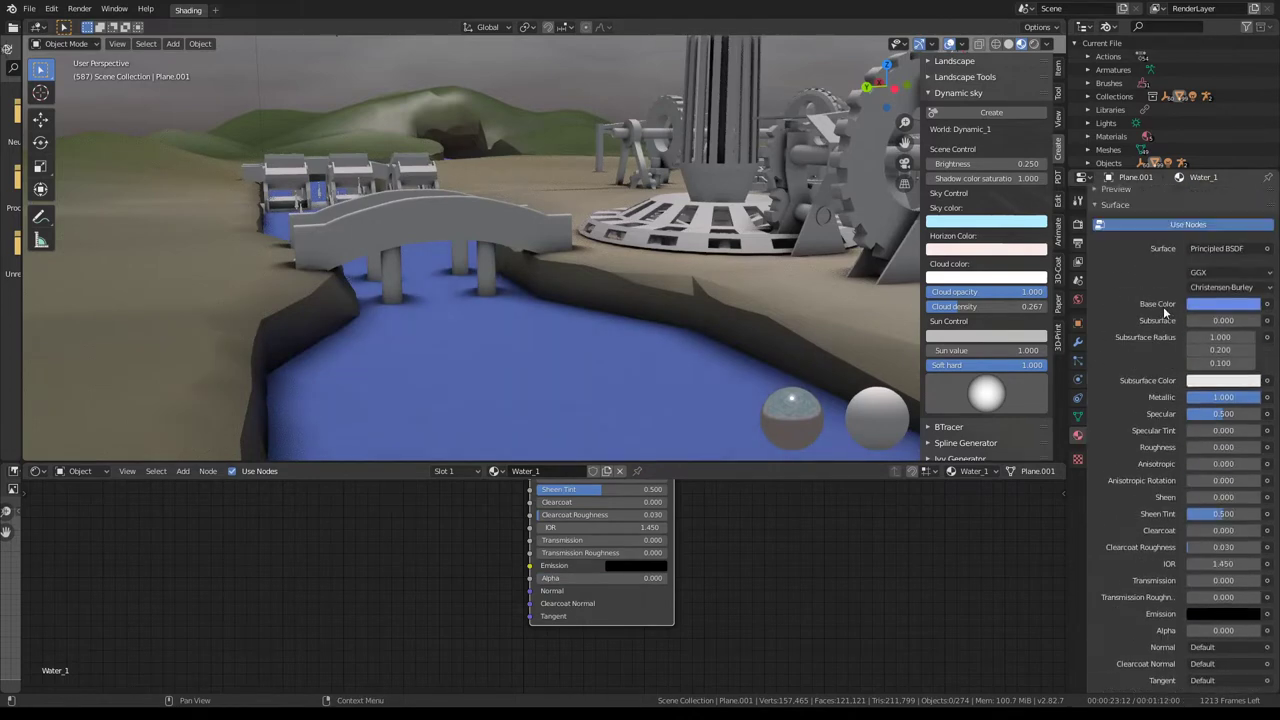
pyautogui.scroll(3, 1174, 287)
pyautogui.scroll(2, 1169, 246)
# - Give Water_2 Alpha Blend mode with Show Backface and Screen Space Refraction enabled
pyautogui.scroll(1, 1132, 224)
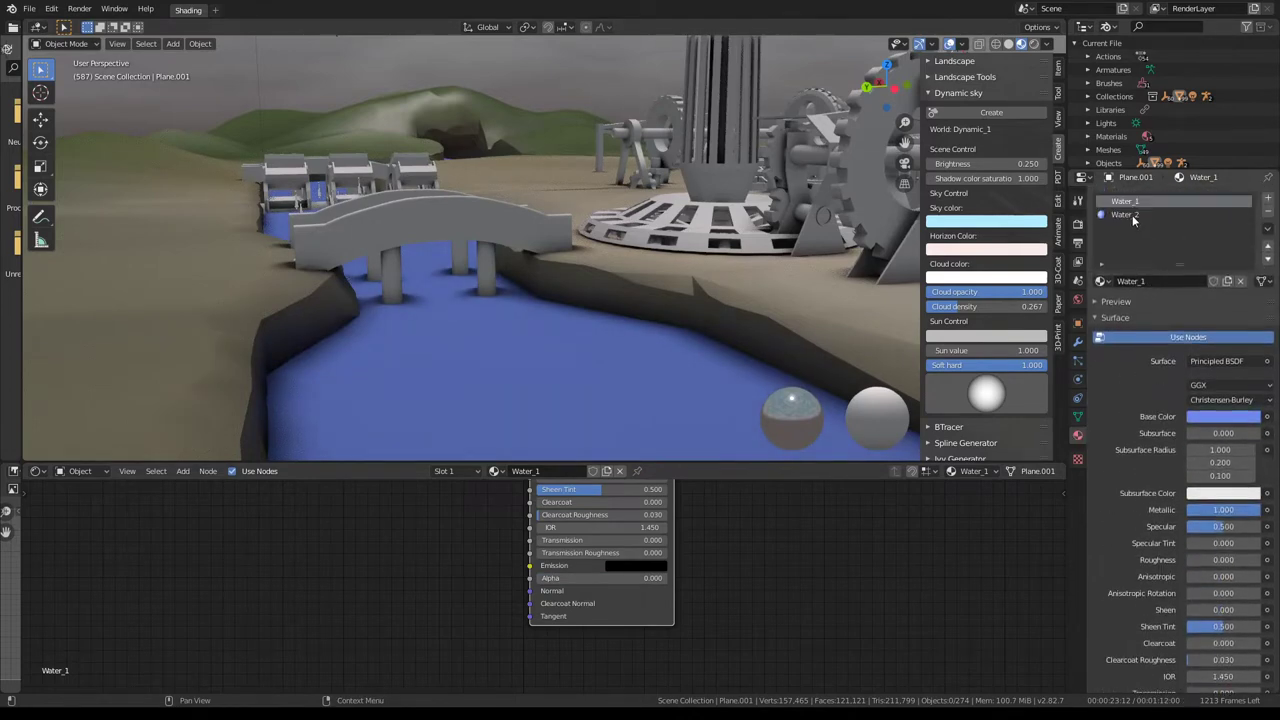
pyautogui.click(1125, 214)
pyautogui.keyDown('shift'); pyautogui.scroll(2, 629, 585); pyautogui.keyUp('shift')
pyautogui.keyDown('shift'); pyautogui.scroll(1, 623, 514); pyautogui.keyUp('shift')
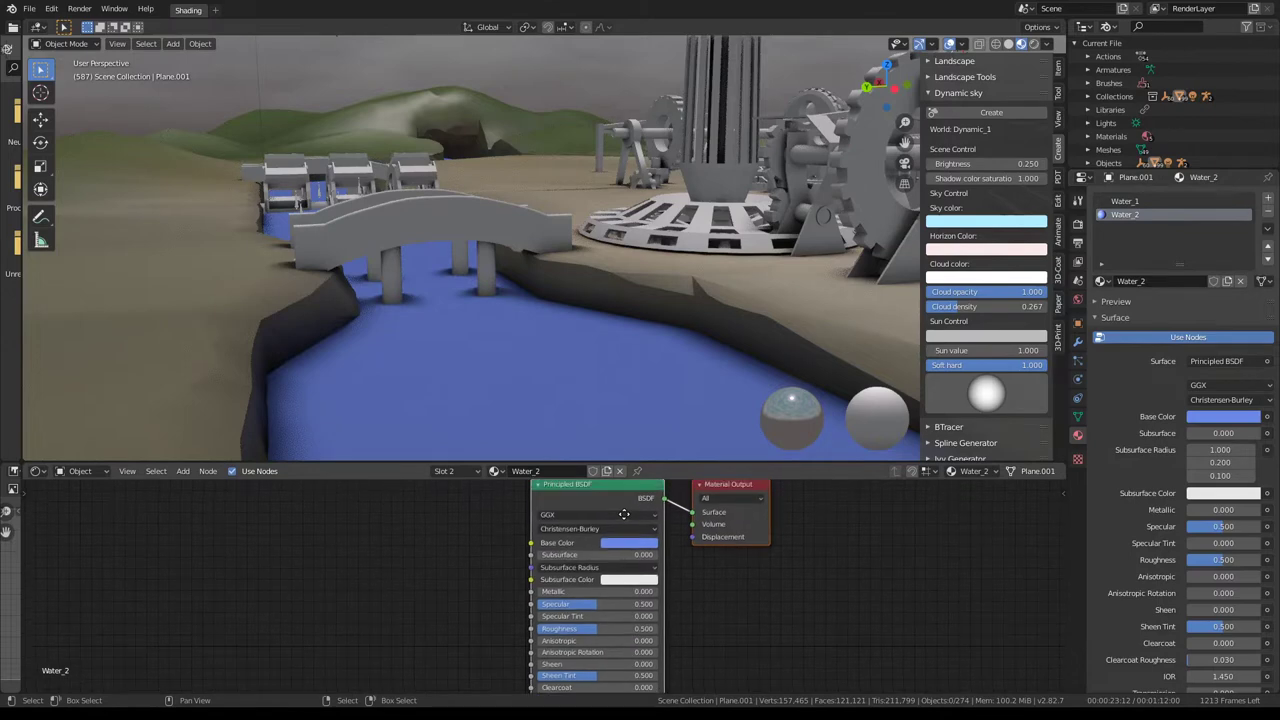
pyautogui.moveTo(623, 514); pyautogui.dragTo(608, 535, button='middle')
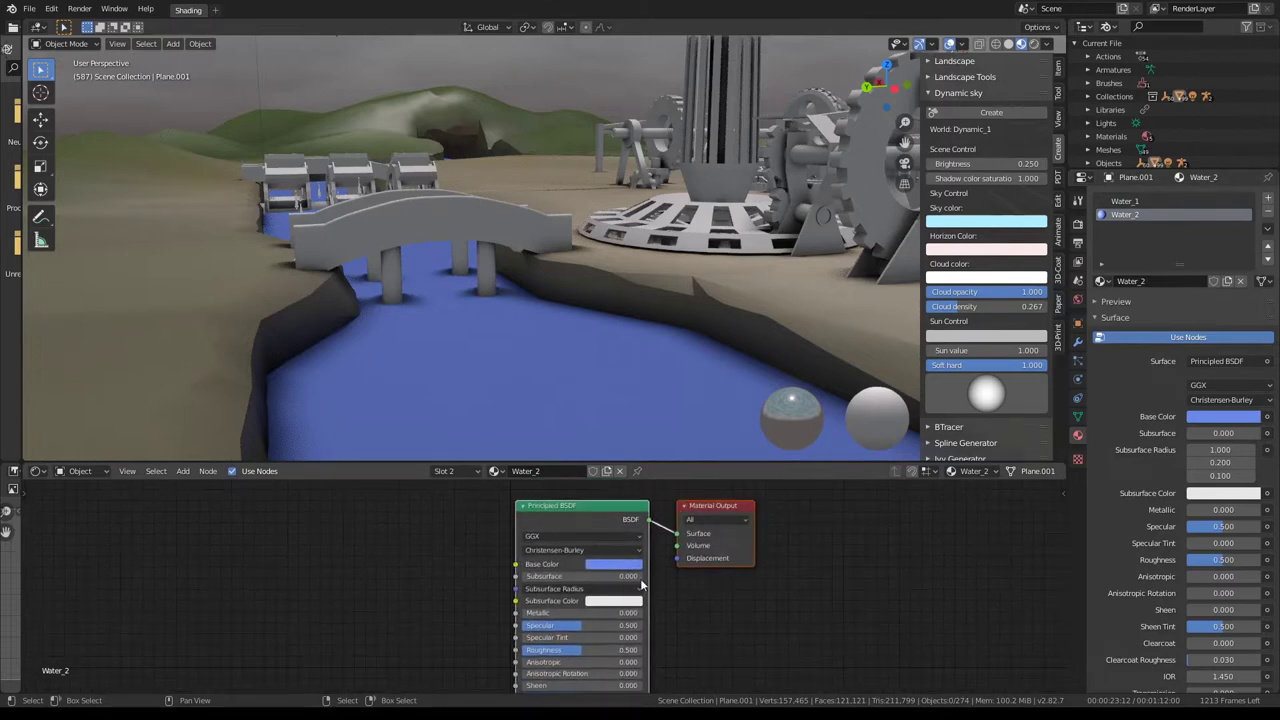
pyautogui.keyDown('shift'); pyautogui.scroll(-2, 641, 585); pyautogui.keyUp('shift')
pyautogui.keyDown('shift'); pyautogui.scroll(-2, 641, 585); pyautogui.keyUp('shift')
pyautogui.keyDown('ctrl'); pyautogui.hscroll(2, 620, 560); pyautogui.keyUp('ctrl')
pyautogui.scroll(-5, 1231, 341)
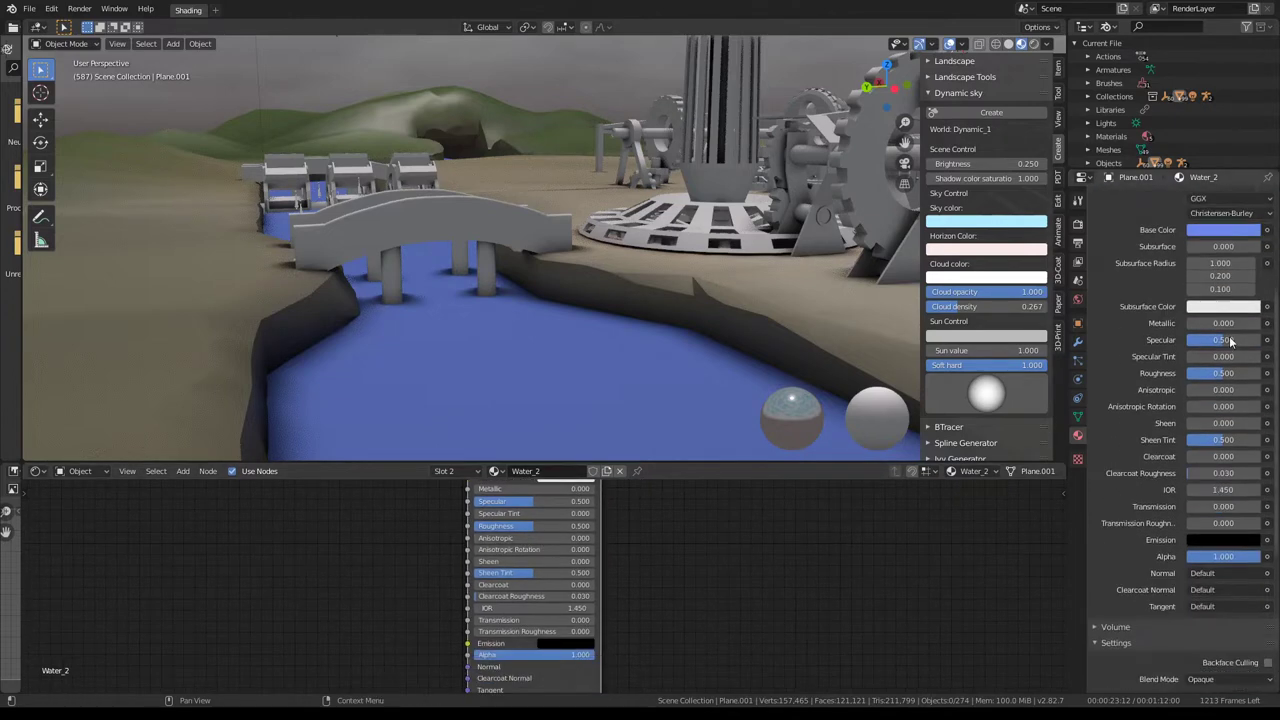
pyautogui.scroll(-5, 1231, 341)
pyautogui.click(1243, 434)
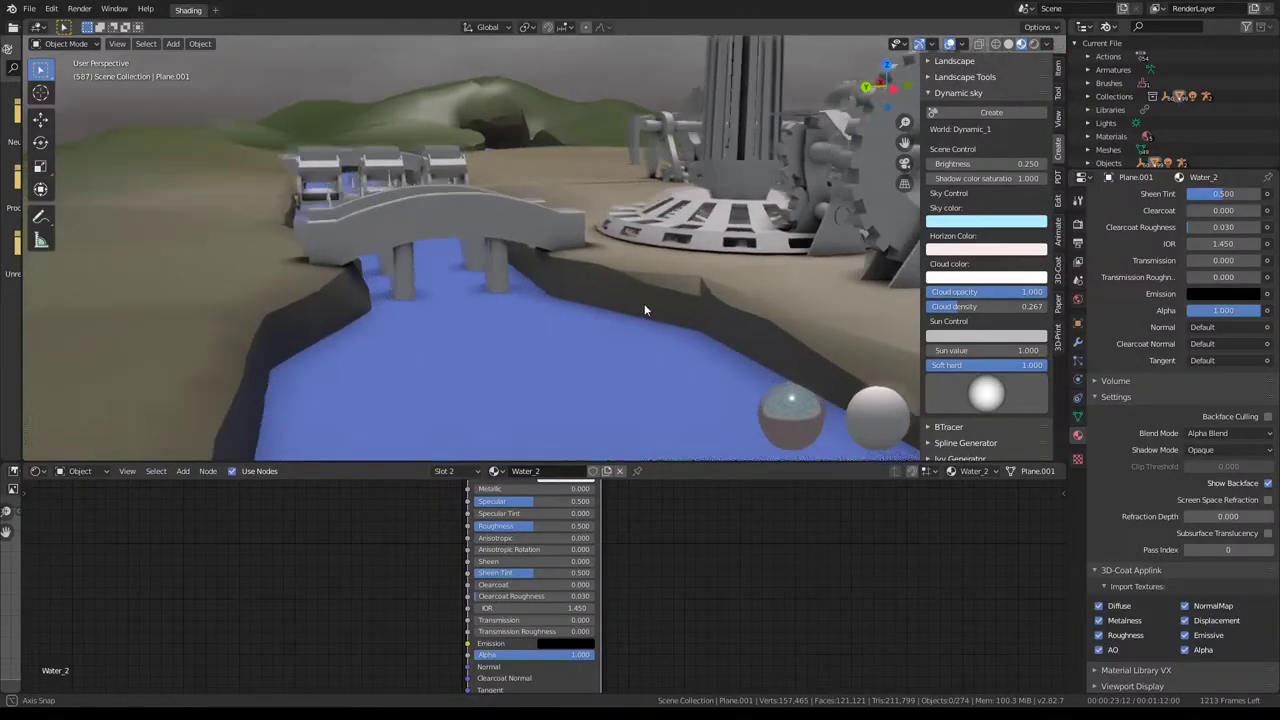
pyautogui.click(1236, 451)
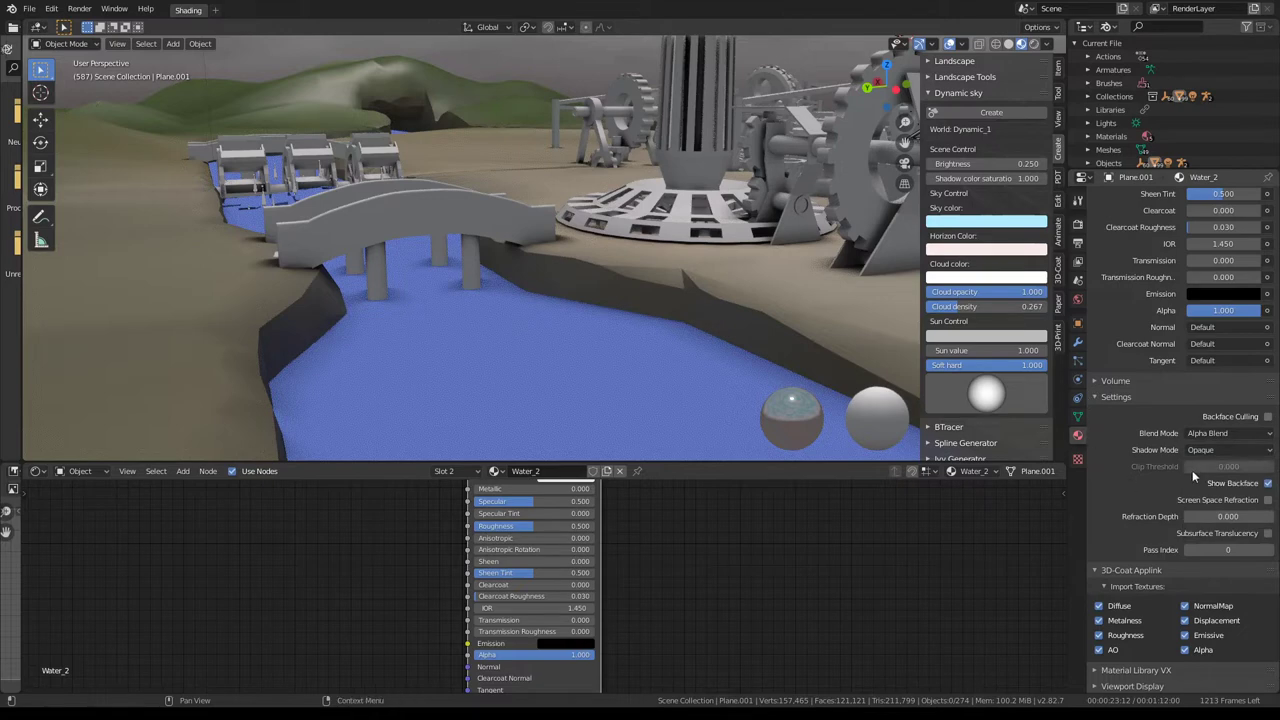
pyautogui.click(1201, 452)
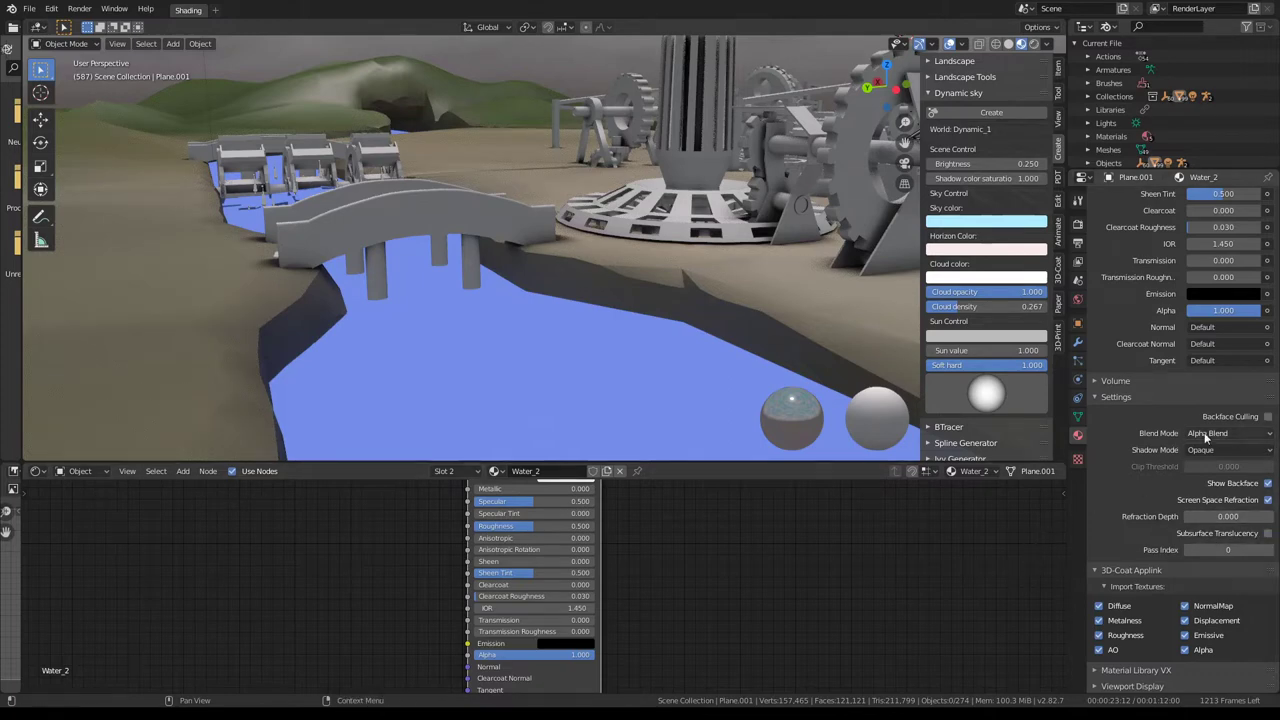
# - Adjust Water_2's BSDF Alpha and lower its Clearcoat to 0.091
pyautogui.moveTo(721, 600); pyautogui.dragTo(854, 597, button='middle')
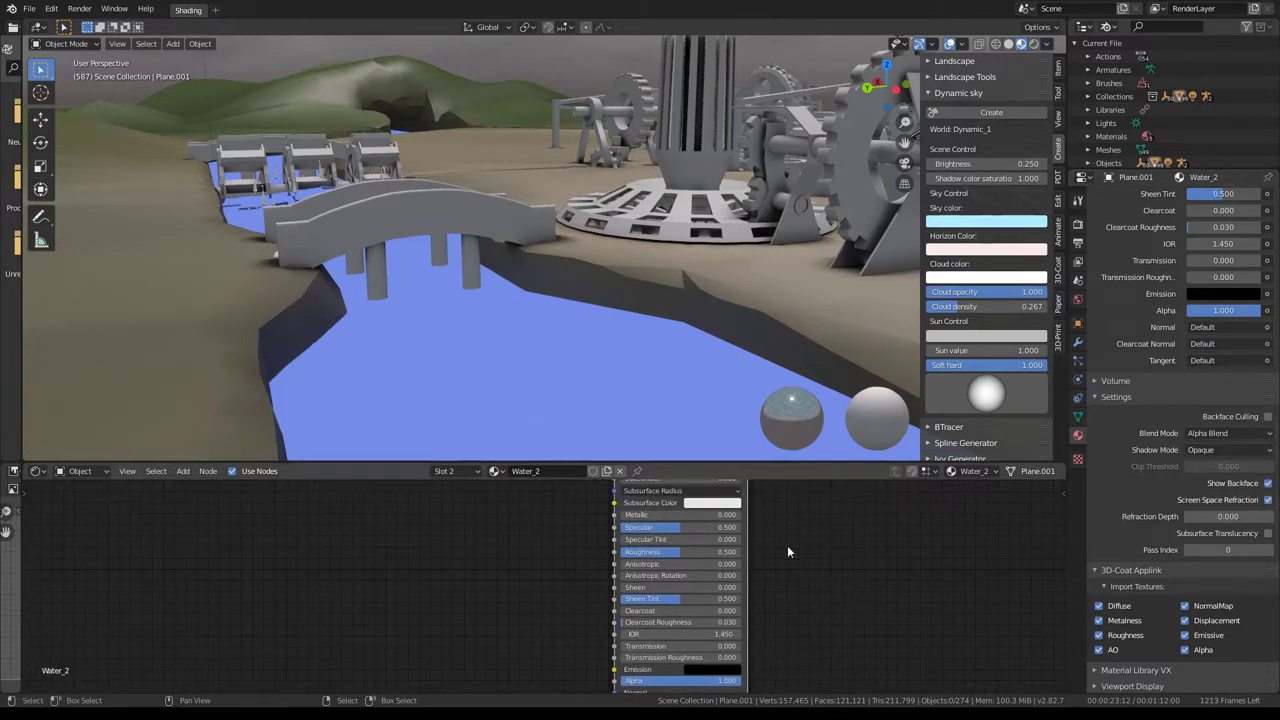
pyautogui.moveTo(787, 545); pyautogui.dragTo(781, 590, button='middle')
pyautogui.scroll(-5, 692, 594)
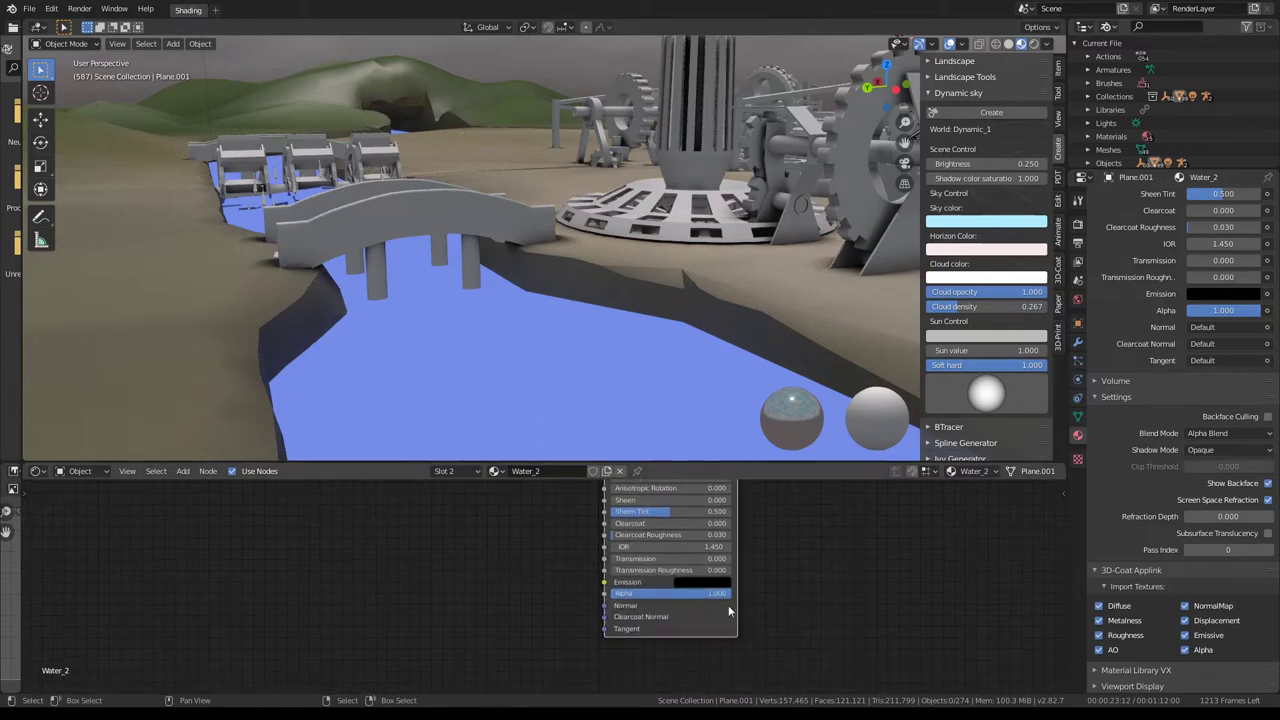
pyautogui.moveTo(692, 594)
pyautogui.mouseDown()
pyautogui.moveTo(640, 594)
pyautogui.moveTo(672, 594)
pyautogui.mouseUp()
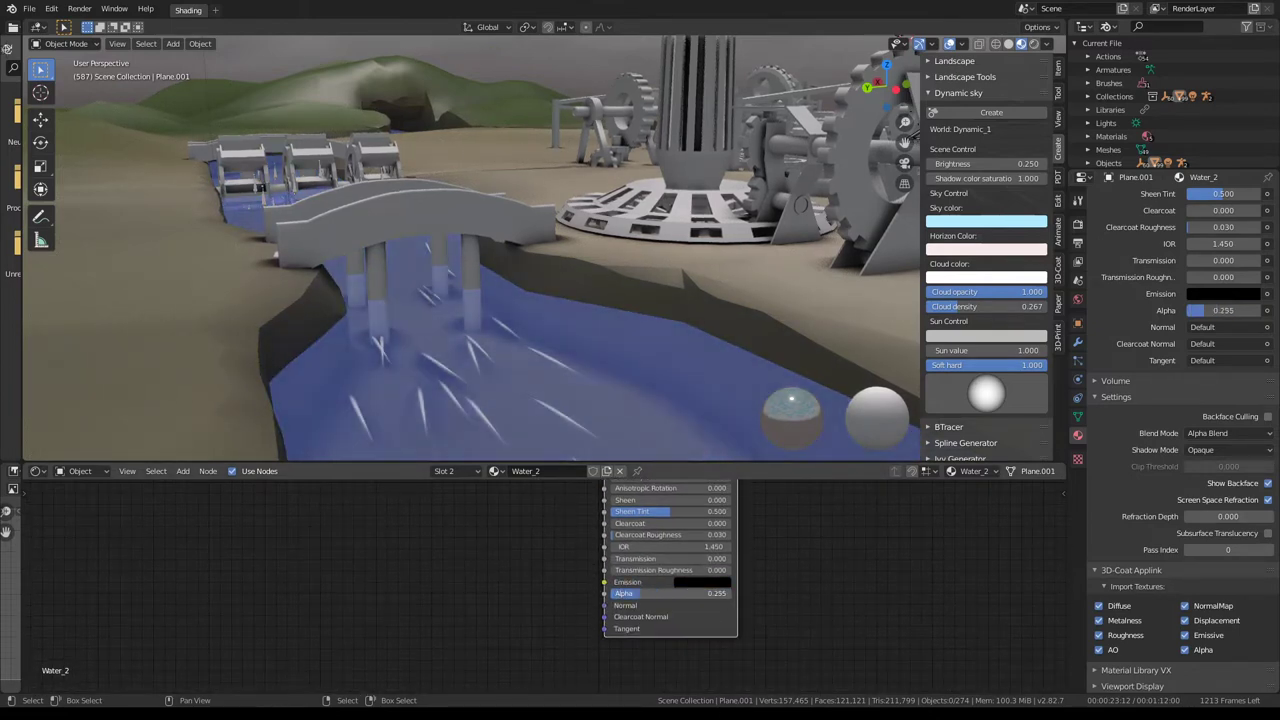
pyautogui.moveTo(626, 594); pyautogui.dragTo(644, 675, button='middle')
pyautogui.moveTo(657, 566); pyautogui.dragTo(644, 526, button='middle')
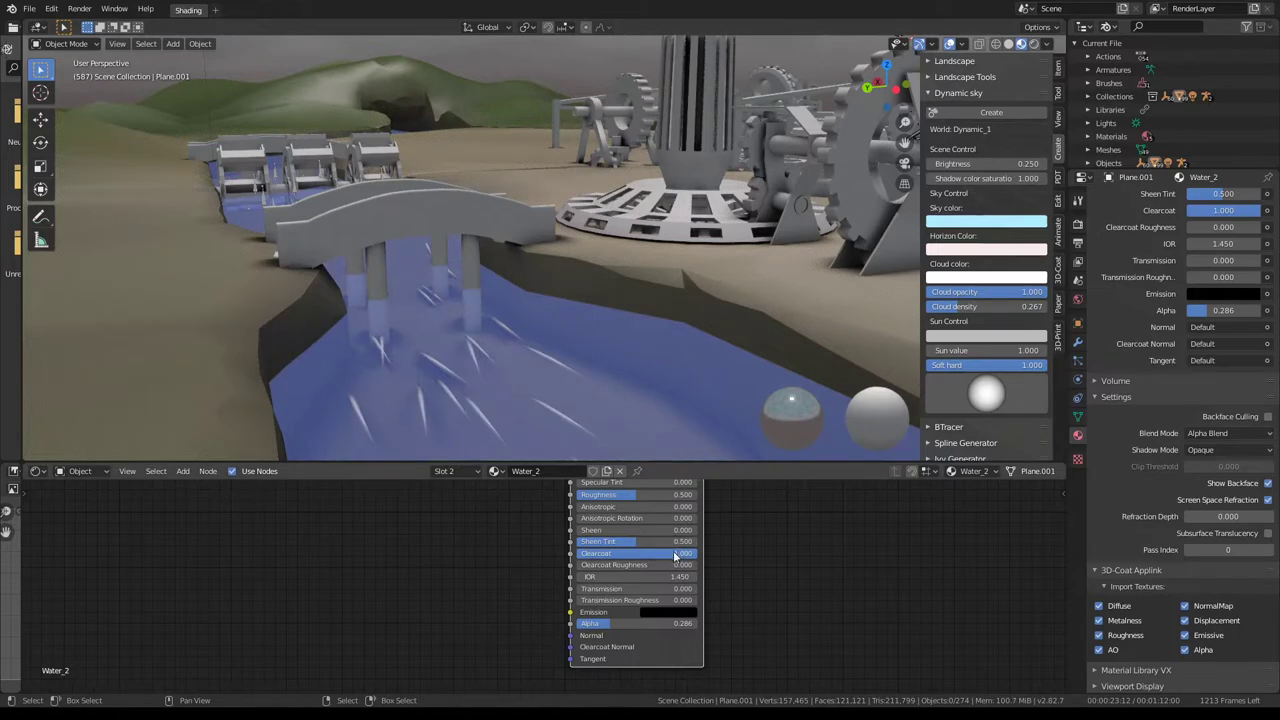
pyautogui.moveTo(676, 556); pyautogui.dragTo(590, 556)
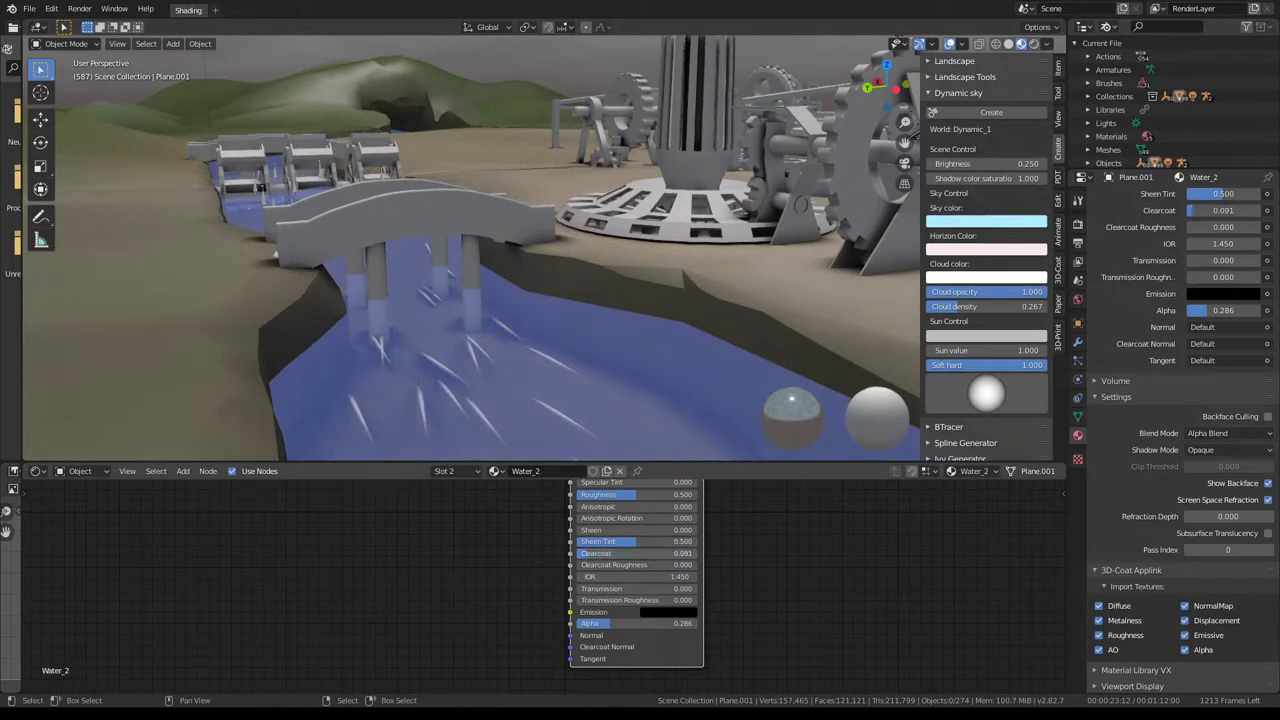
# - Raise Water_2's Roughness from 0.406 to 0.745, with Alpha still at 0.286
pyautogui.keyDown('shift'); pyautogui.scroll(3, 604, 523); pyautogui.keyUp('shift')
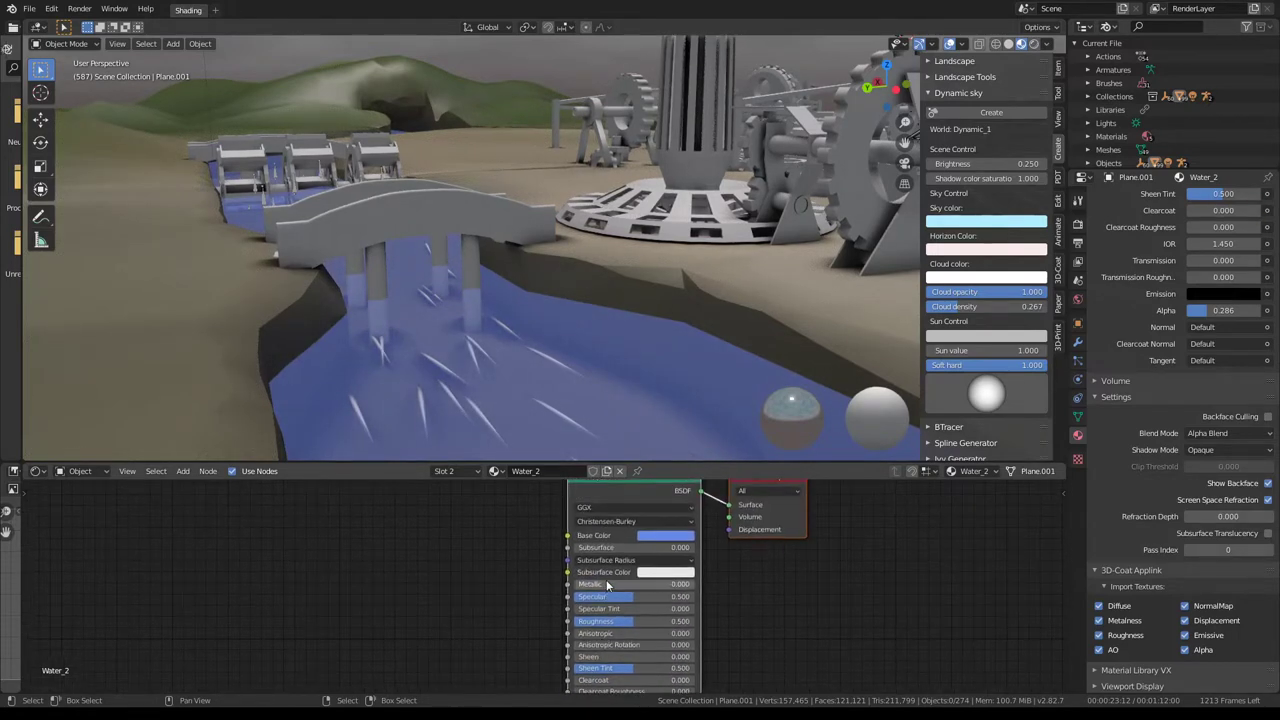
pyautogui.moveTo(610, 611); pyautogui.dragTo(563, 511, button='middle')
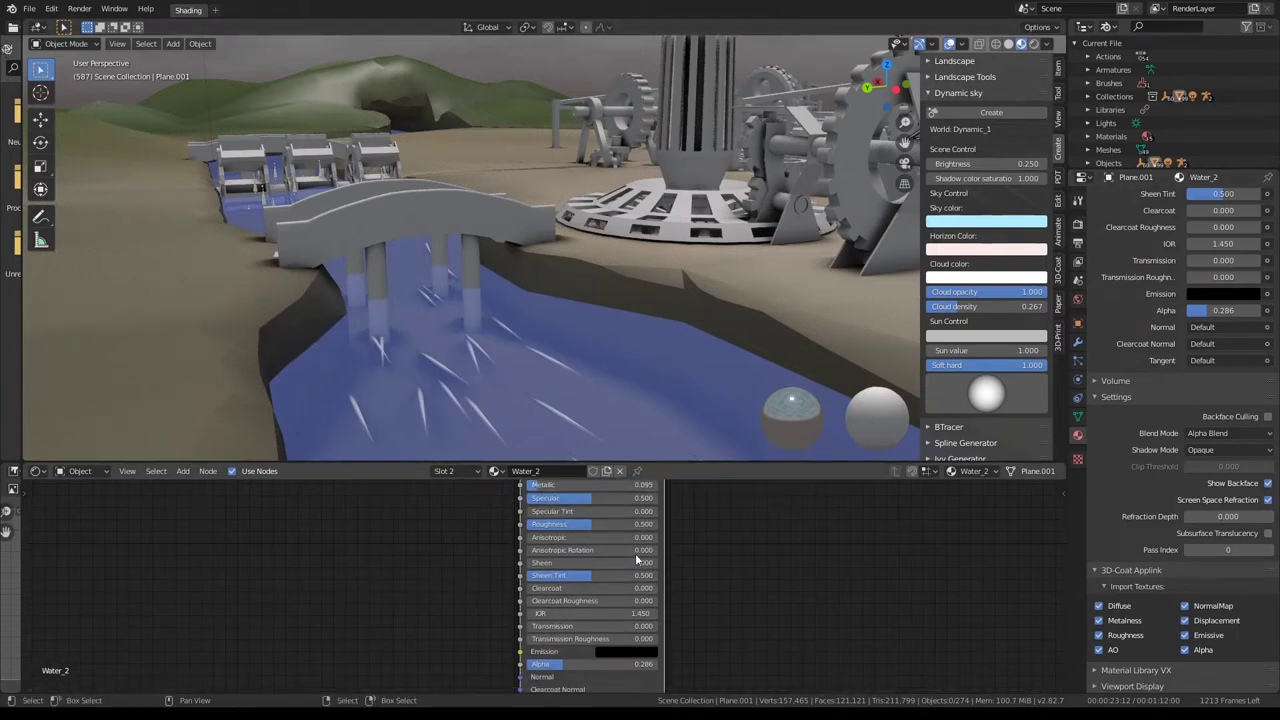
pyautogui.moveTo(636, 560); pyautogui.dragTo(633, 511, button='middle')
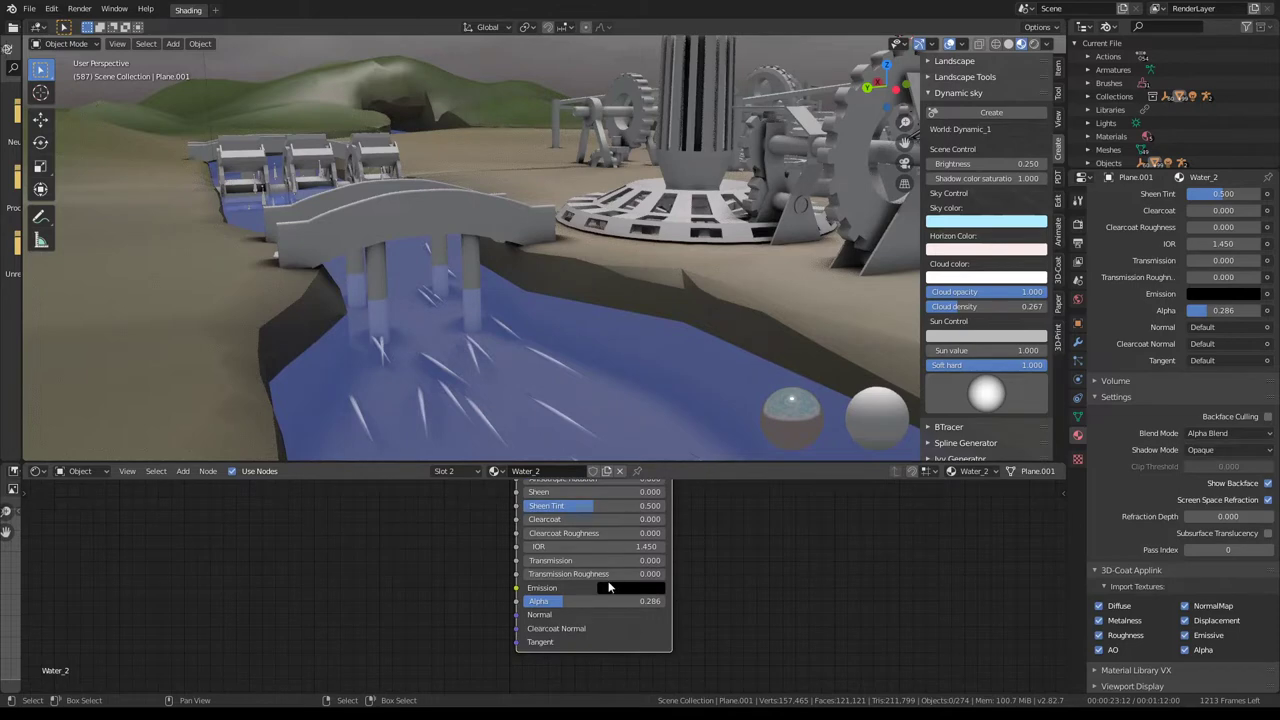
pyautogui.moveTo(608, 588); pyautogui.dragTo(578, 624, button='middle')
pyautogui.moveTo(582, 555)
pyautogui.mouseDown(button='middle')
pyautogui.moveTo(577, 624)
pyautogui.moveTo(583, 509)
pyautogui.moveTo(567, 587)
pyautogui.mouseUp(button='middle')
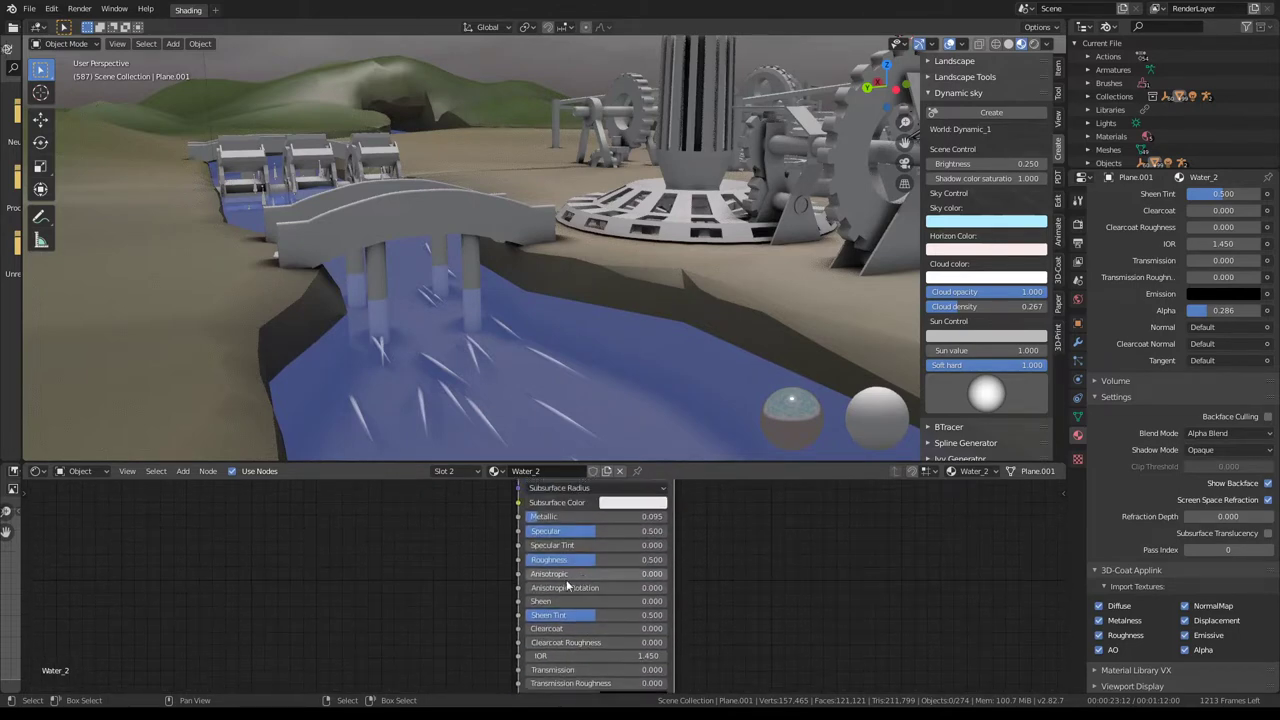
pyautogui.moveTo(570, 559); pyautogui.dragTo(630, 559)
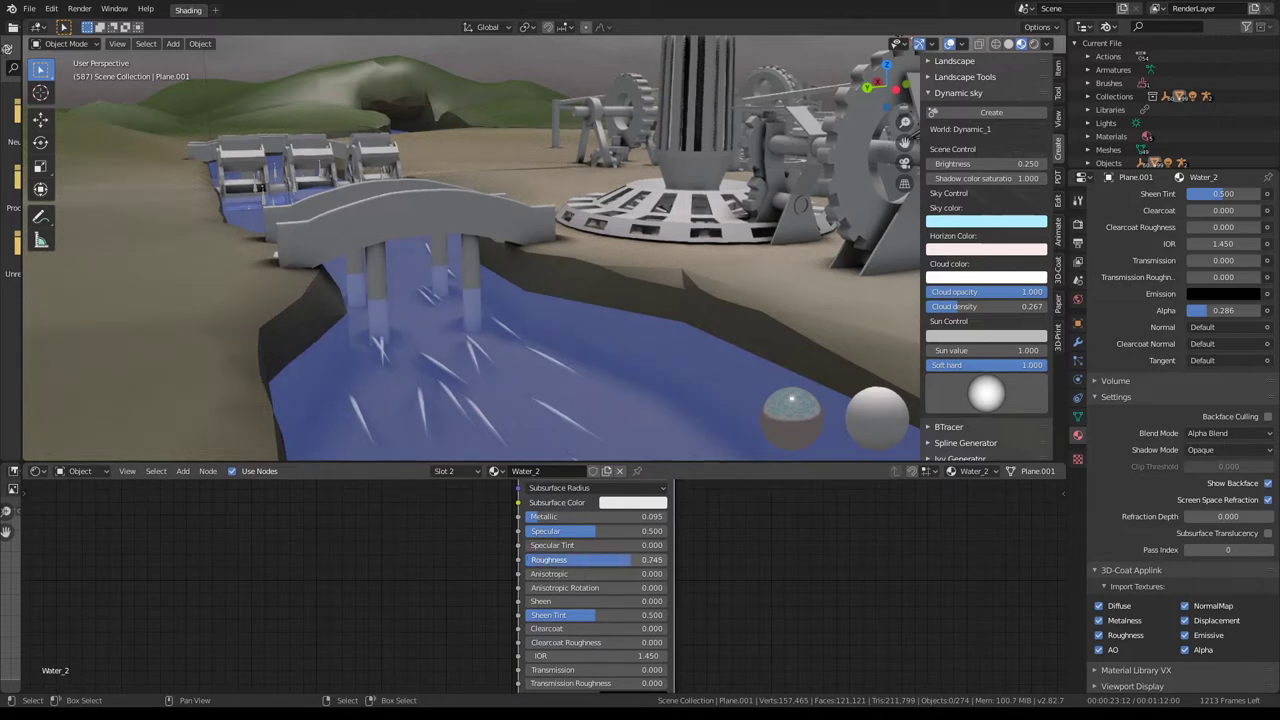
pyautogui.moveTo(589, 670); pyautogui.dragTo(576, 576, button='middle')
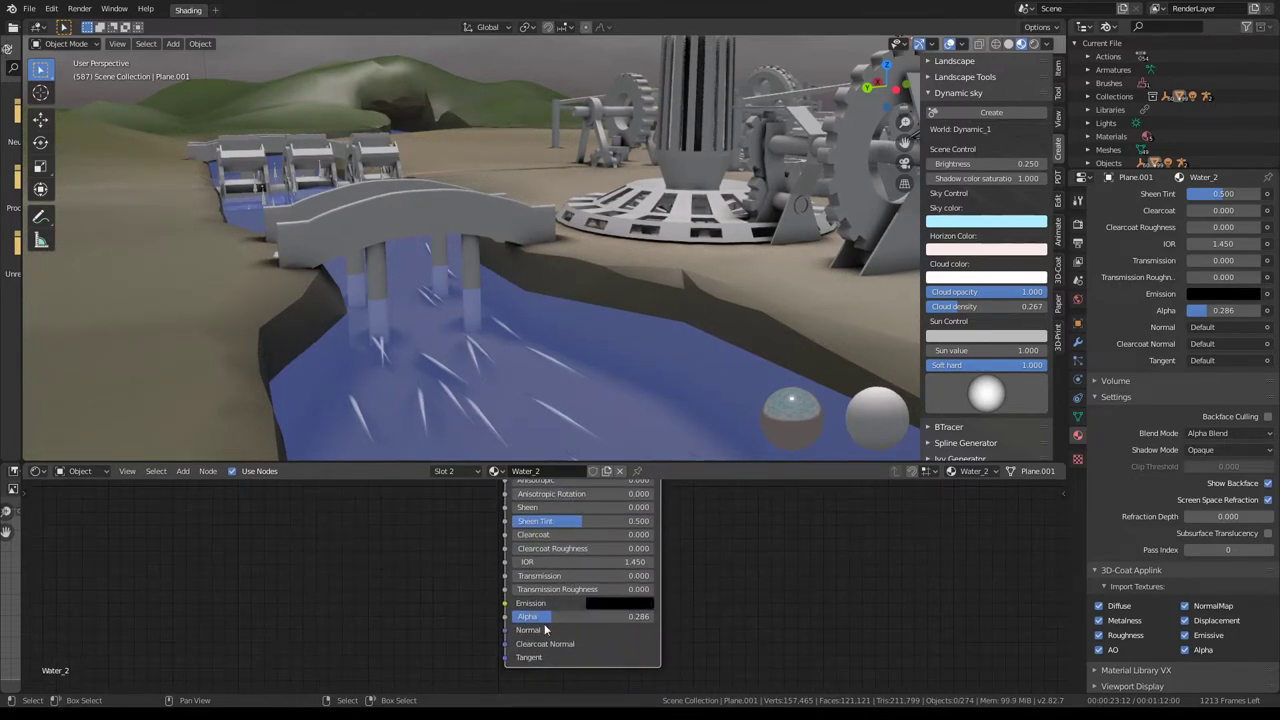
pyautogui.scroll(3, 572, 408)
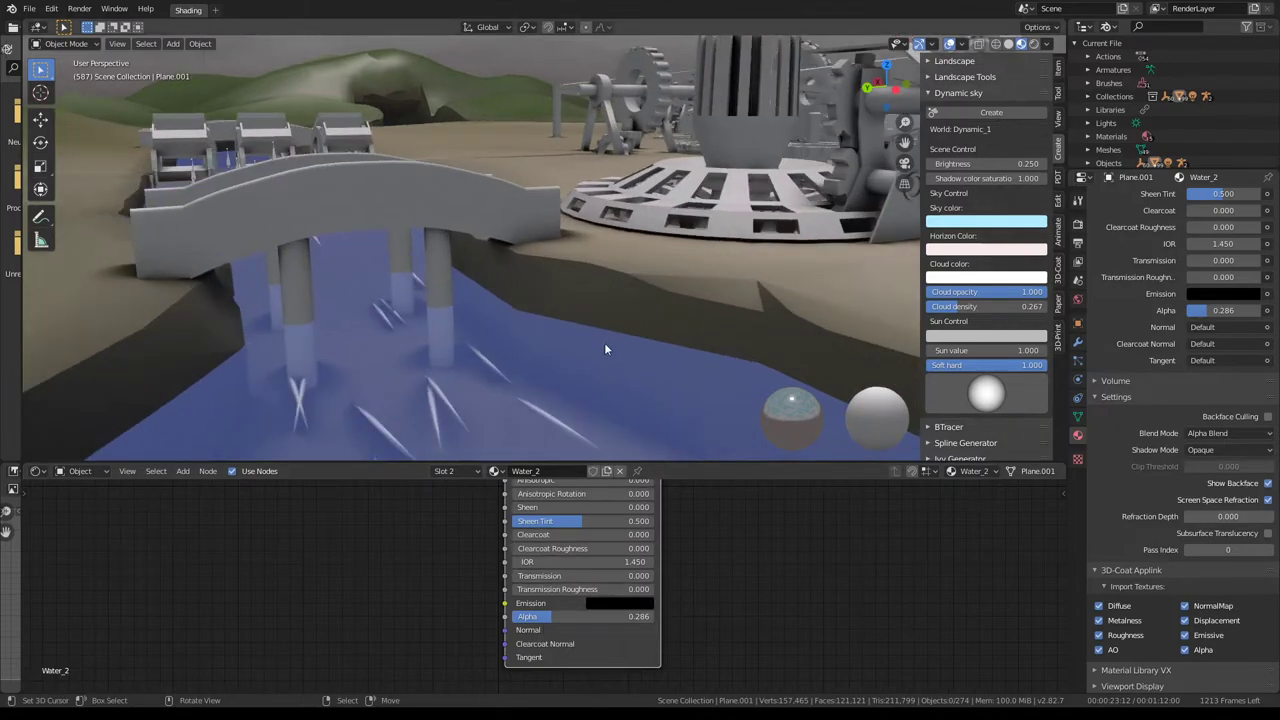
pyautogui.scroll(3, 604, 342)
pyautogui.scroll(3, 527, 377)
pyautogui.moveTo(397, 360)
pyautogui.mouseDown(button='middle')
pyautogui.moveTo(760, 286)
pyautogui.moveTo(514, 271)
pyautogui.moveTo(677, 277)
pyautogui.moveTo(657, 342)
pyautogui.mouseUp(button='middle')
pyautogui.moveTo(663, 212)
pyautogui.mouseDown(button='middle')
pyautogui.moveTo(655, 300)
pyautogui.moveTo(635, 244)
pyautogui.moveTo(620, 380)
pyautogui.moveTo(650, 405)
pyautogui.moveTo(630, 452)
pyautogui.mouseUp(button='middle')
pyautogui.scroll(-5, 615, 526)
pyautogui.scroll(-2, 575, 615)
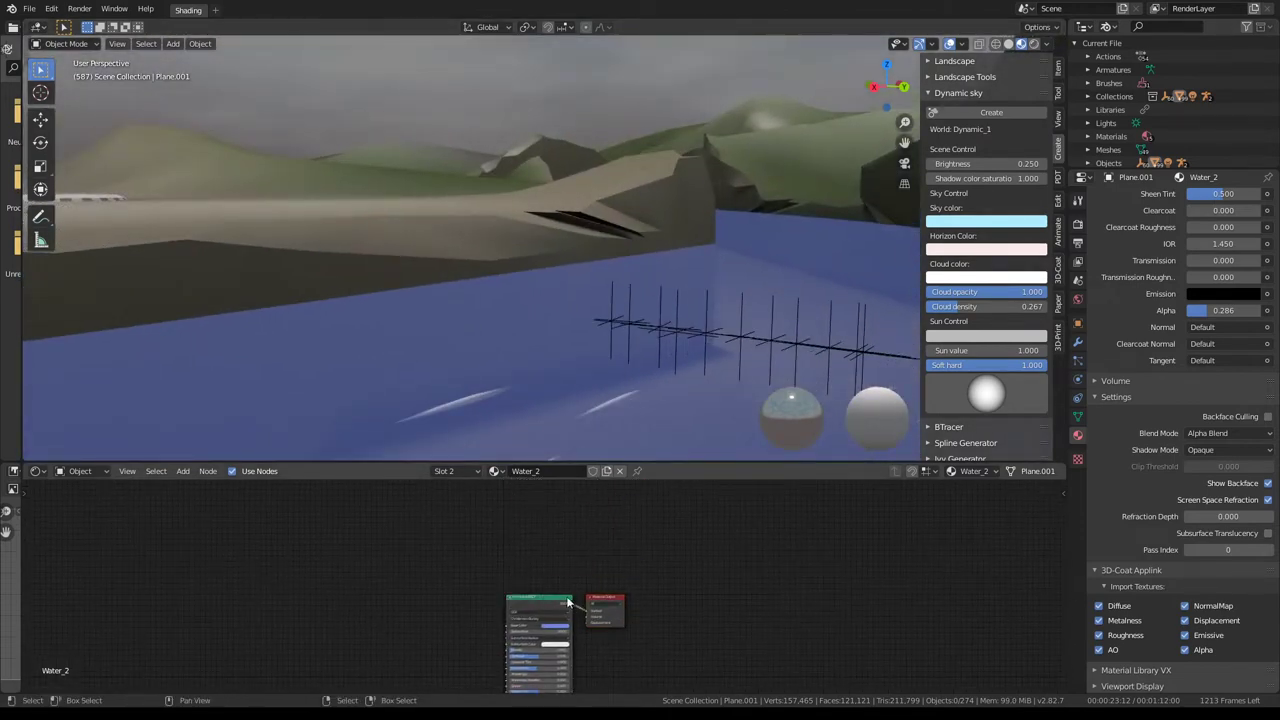
# - Add a Glass BSDF node to Water_2 and wire it into the Material Output
pyautogui.hotkey('shift', 'a')
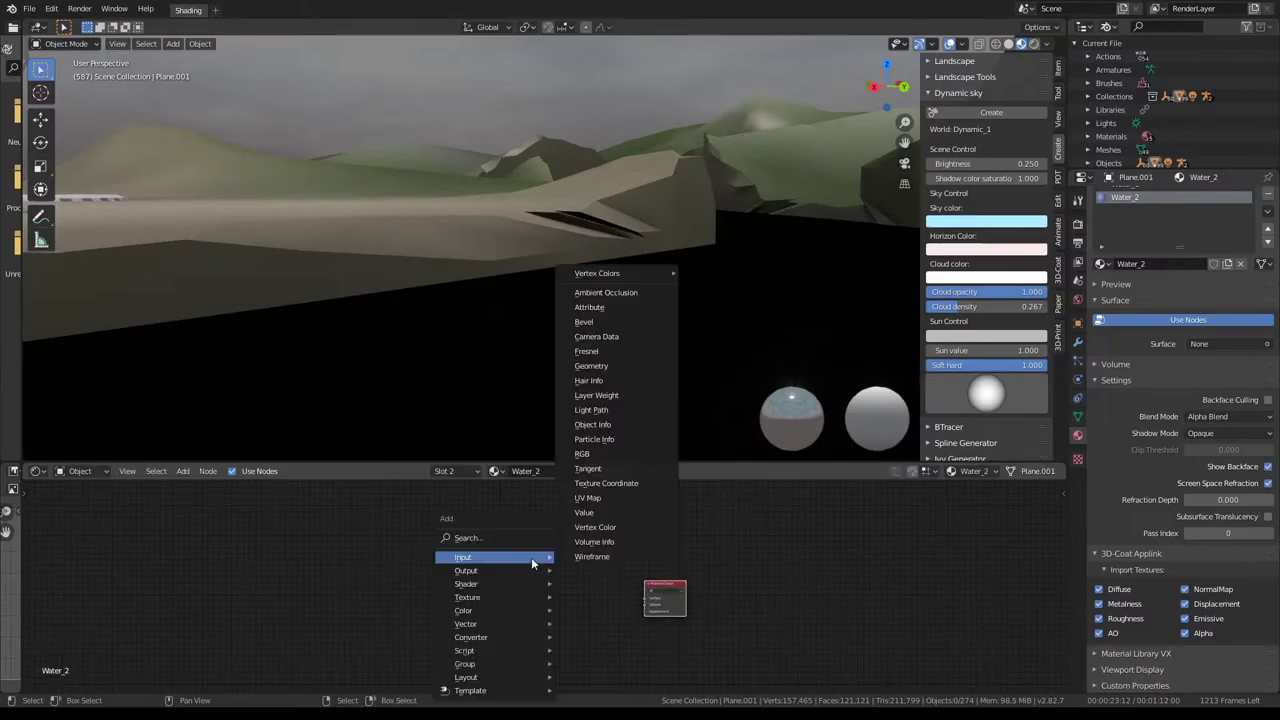
pyautogui.moveTo(492, 584)
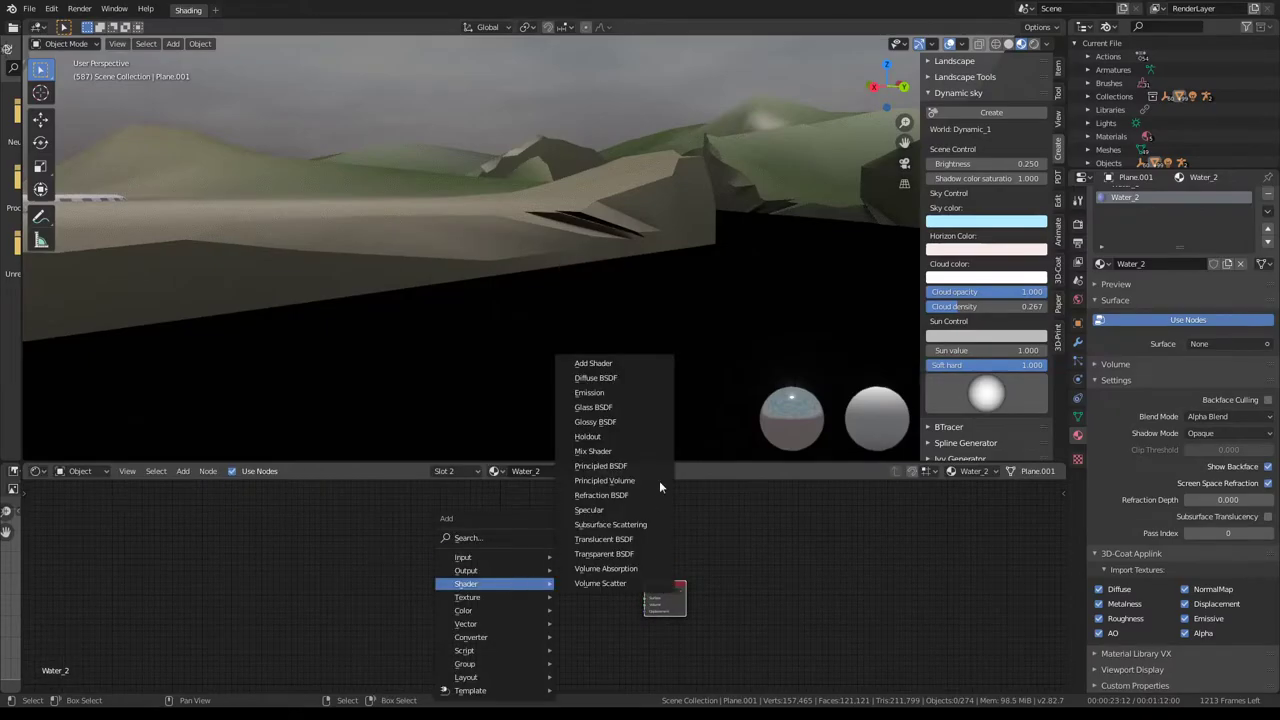
pyautogui.click(632, 410)
pyautogui.scroll(3, 560, 580)
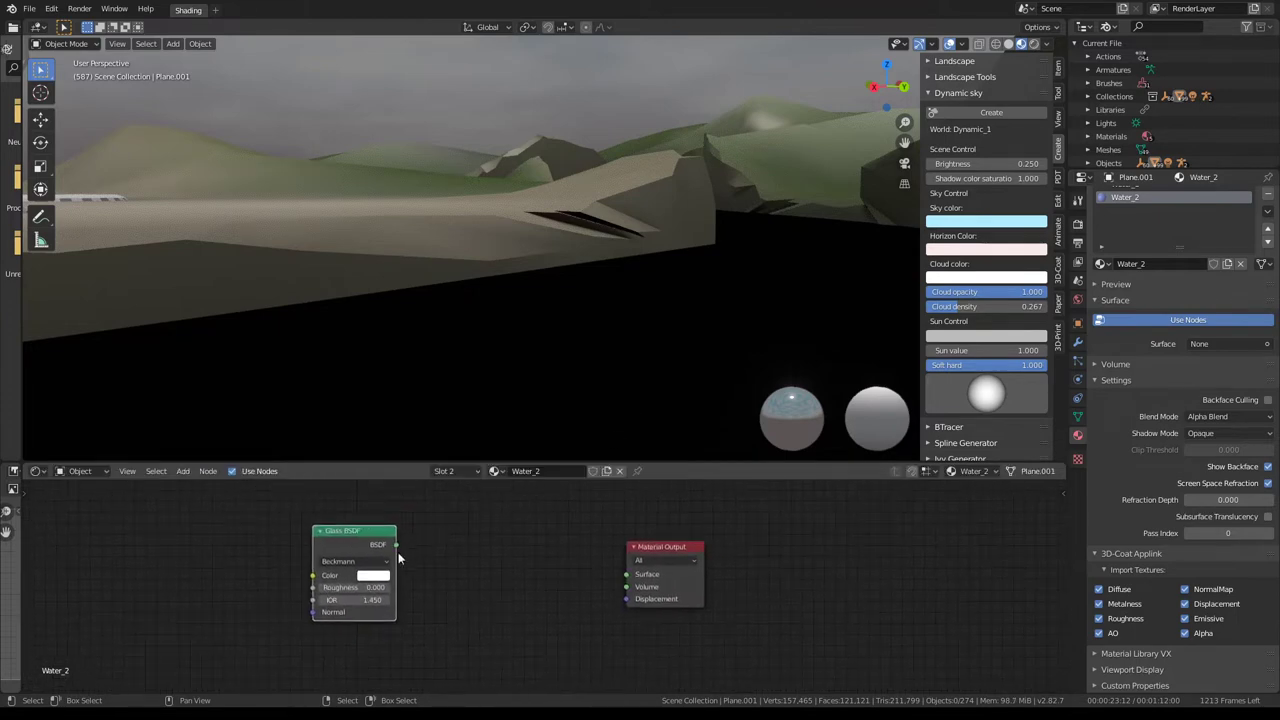
pyautogui.moveTo(400, 555); pyautogui.dragTo(531, 584)
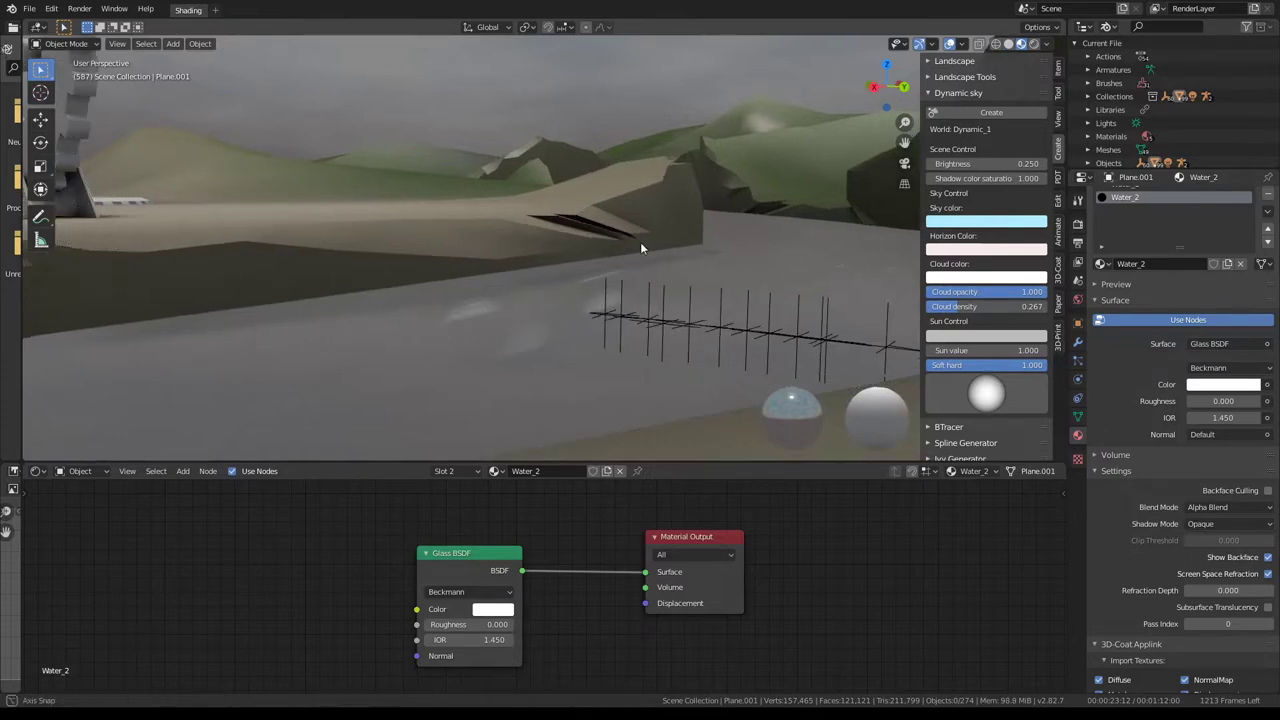
pyautogui.moveTo(640, 242)
pyautogui.mouseDown(button='middle')
pyautogui.moveTo(498, 295)
pyautogui.moveTo(451, 276)
pyautogui.moveTo(420, 243)
pyautogui.moveTo(457, 286)
pyautogui.moveTo(460, 273)
pyautogui.moveTo(518, 428)
pyautogui.mouseUp(button='middle')
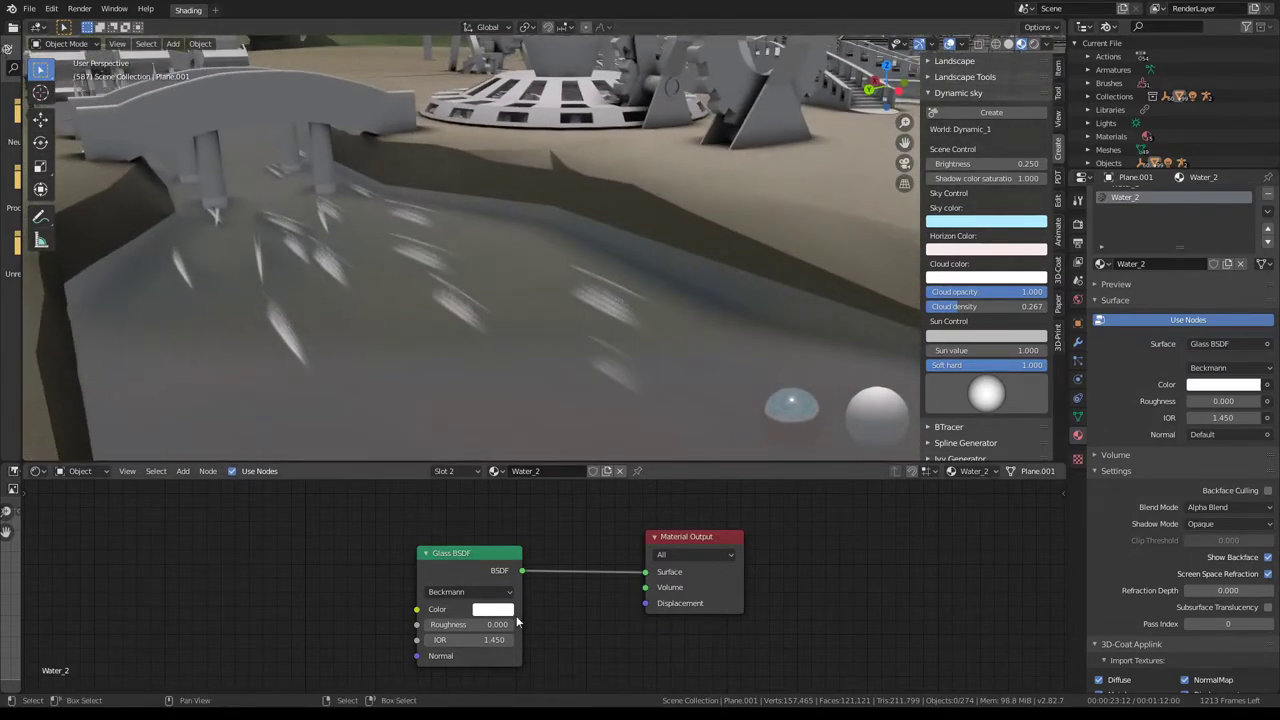
# - Set the Glass BSDF IOR to 1.040 and Roughness to 0.436
pyautogui.moveTo(470, 640); pyautogui.dragTo(440, 640)
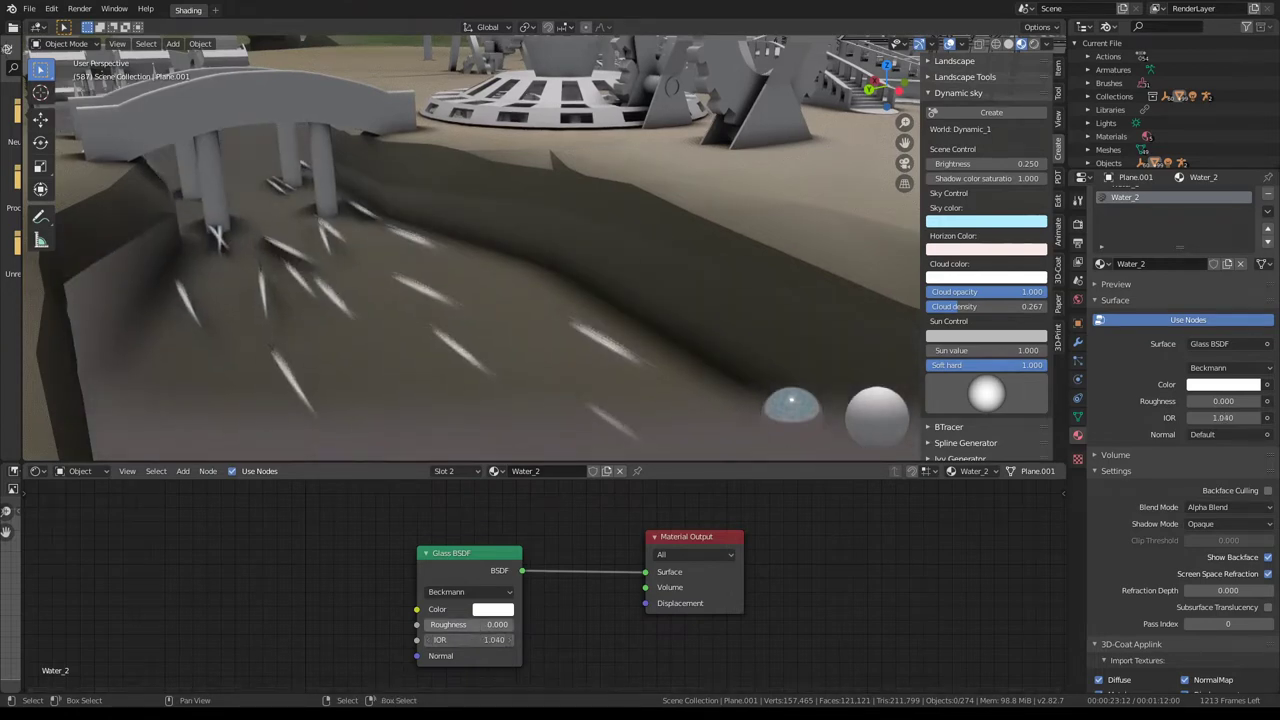
pyautogui.moveTo(448, 624)
pyautogui.mouseDown()
pyautogui.moveTo(515, 624)
pyautogui.moveTo(343, 627)
pyautogui.mouseUp()
pyautogui.moveTo(470, 624)
pyautogui.mouseDown()
pyautogui.moveTo(500, 624)
pyautogui.moveTo(440, 624)
pyautogui.moveTo(454, 624)
pyautogui.mouseUp()
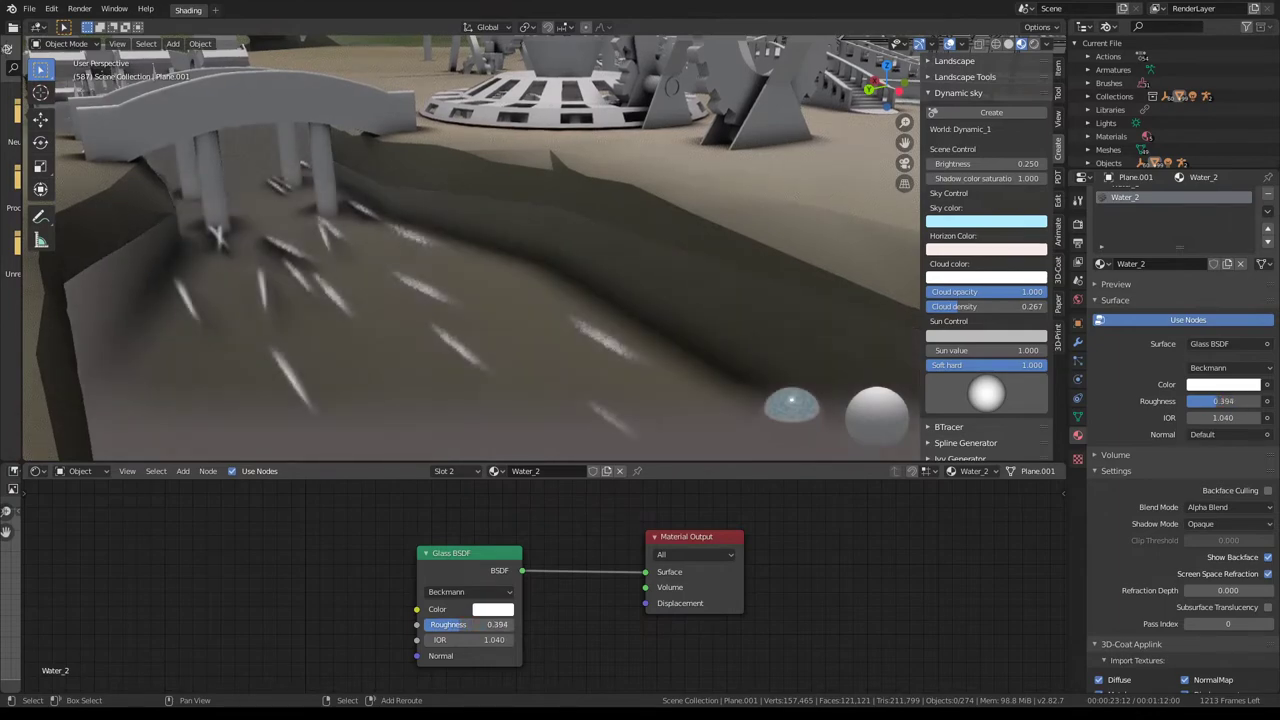
pyautogui.scroll(-1, 468, 482)
pyautogui.moveTo(478, 308)
pyautogui.mouseDown(button='middle')
pyautogui.moveTo(396, 196)
pyautogui.moveTo(502, 219)
pyautogui.moveTo(580, 202)
pyautogui.moveTo(453, 228)
pyautogui.moveTo(329, 207)
pyautogui.moveTo(348, 200)
pyautogui.moveTo(342, 172)
pyautogui.moveTo(404, 255)
pyautogui.moveTo(605, 403)
pyautogui.moveTo(796, 357)
pyautogui.moveTo(600, 263)
pyautogui.moveTo(690, 188)
pyautogui.moveTo(500, 280)
pyautogui.moveTo(610, 258)
pyautogui.moveTo(729, 157)
pyautogui.moveTo(523, 281)
pyautogui.mouseUp(button='middle')
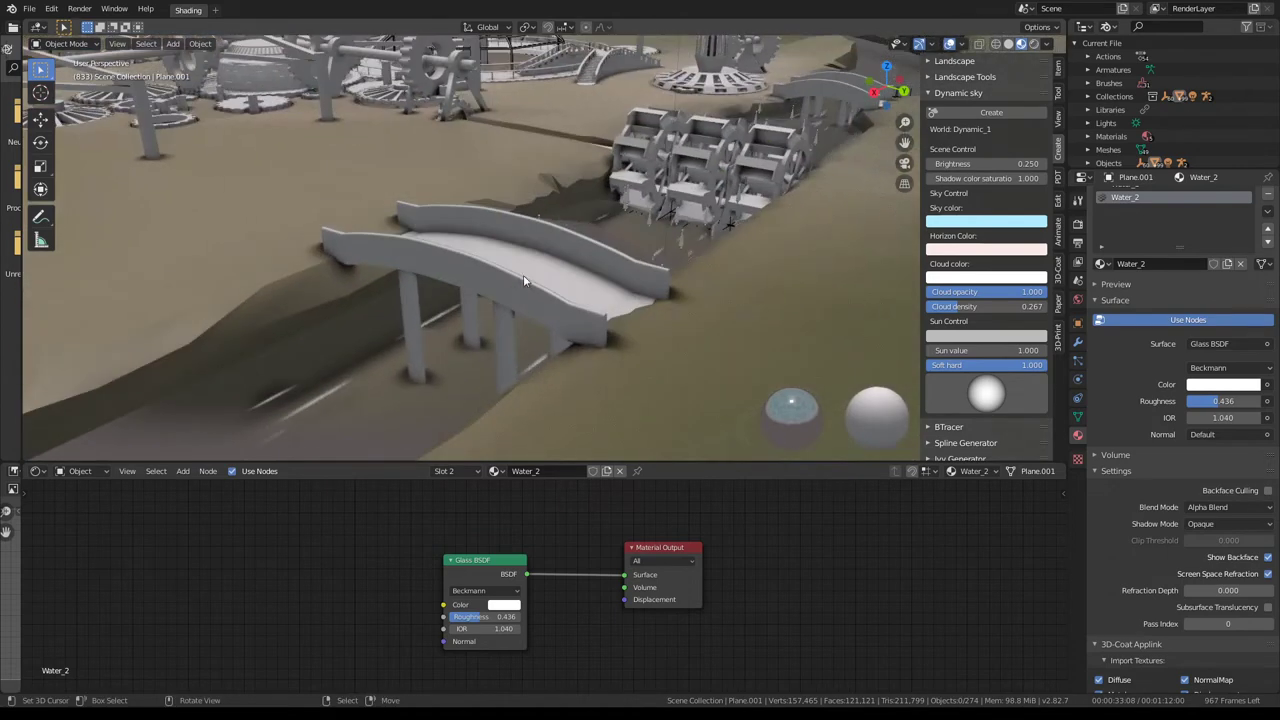
# - Select the Water_1 material and frame the mill wheels and water channel
pyautogui.scroll(1, 1150, 200)
pyautogui.click(1145, 201)
pyautogui.moveTo(700, 290)
pyautogui.mouseDown(button='middle')
pyautogui.moveTo(498, 299)
pyautogui.moveTo(420, 330)
pyautogui.mouseUp(button='middle')
pyautogui.moveTo(460, 600)
pyautogui.mouseDown(button='middle')
pyautogui.moveTo(398, 510)
pyautogui.moveTo(402, 576)
pyautogui.mouseUp(button='middle')
pyautogui.scroll(-2, 402, 576)
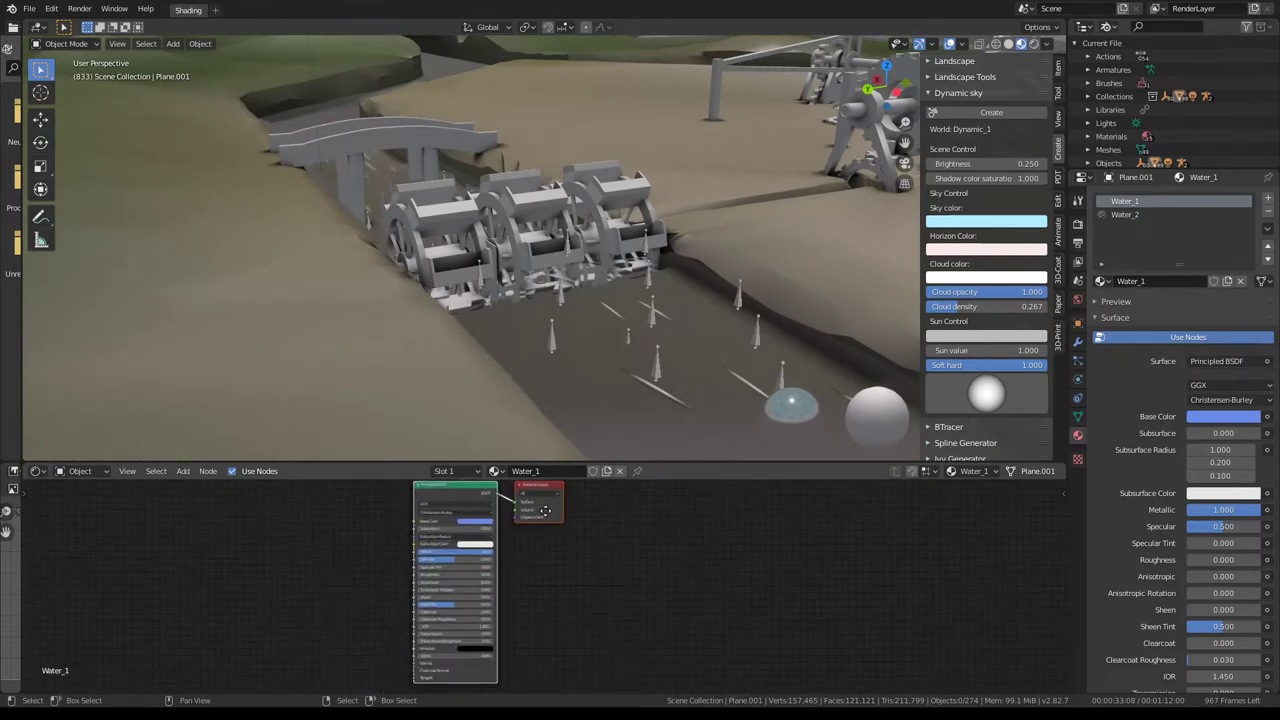
pyautogui.moveTo(470, 620); pyautogui.dragTo(526, 565, button='middle')
pyautogui.scroll(1, 526, 570)
pyautogui.scroll(1, 431, 603)
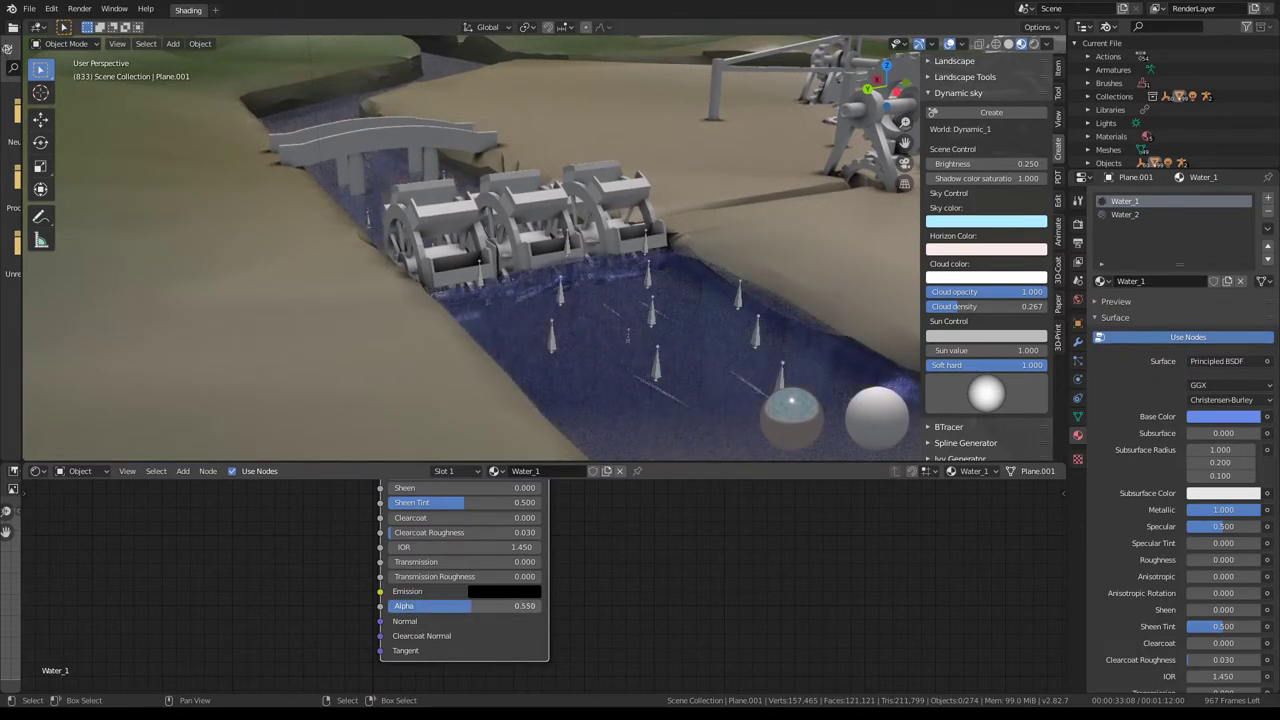
pyautogui.moveTo(606, 255); pyautogui.dragTo(646, 219, button='middle')
pyautogui.scroll(2, 646, 219)
pyautogui.scroll(2, 642, 217)
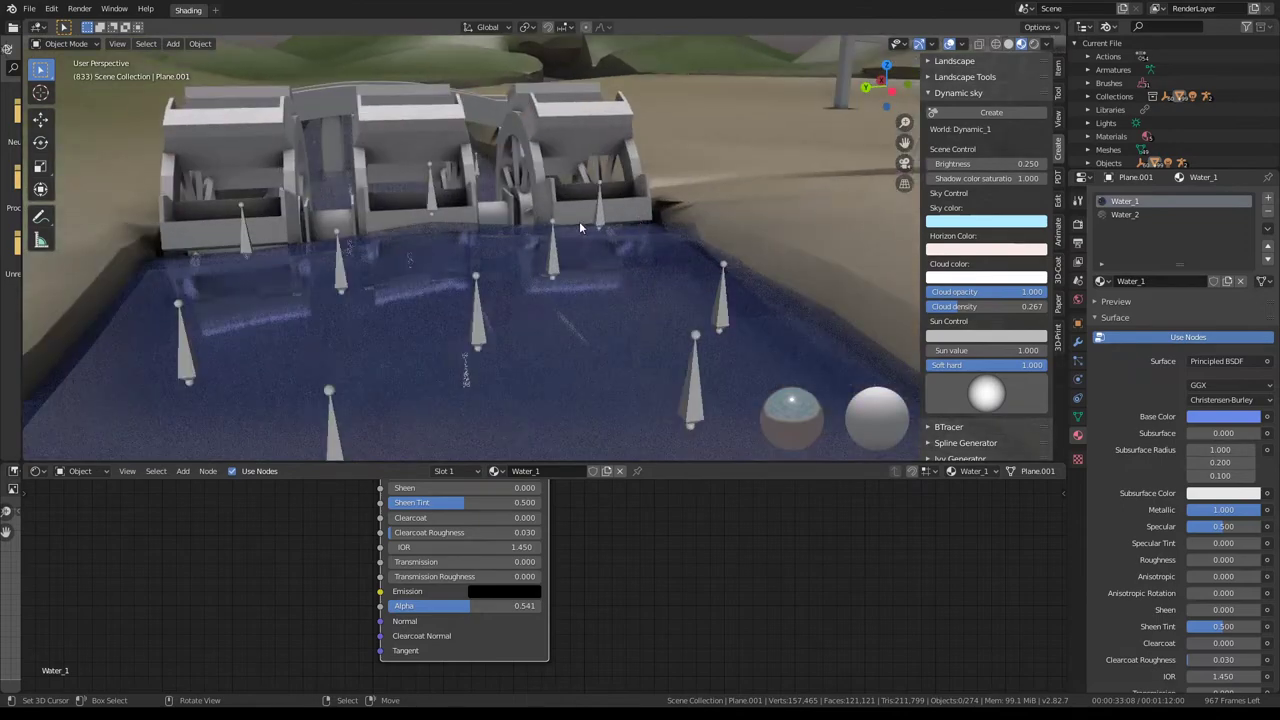
pyautogui.scroll(-3, 579, 221)
pyautogui.moveTo(559, 223)
pyautogui.mouseDown(button='middle')
pyautogui.moveTo(828, 249)
pyautogui.moveTo(817, 213)
pyautogui.mouseUp(button='middle')
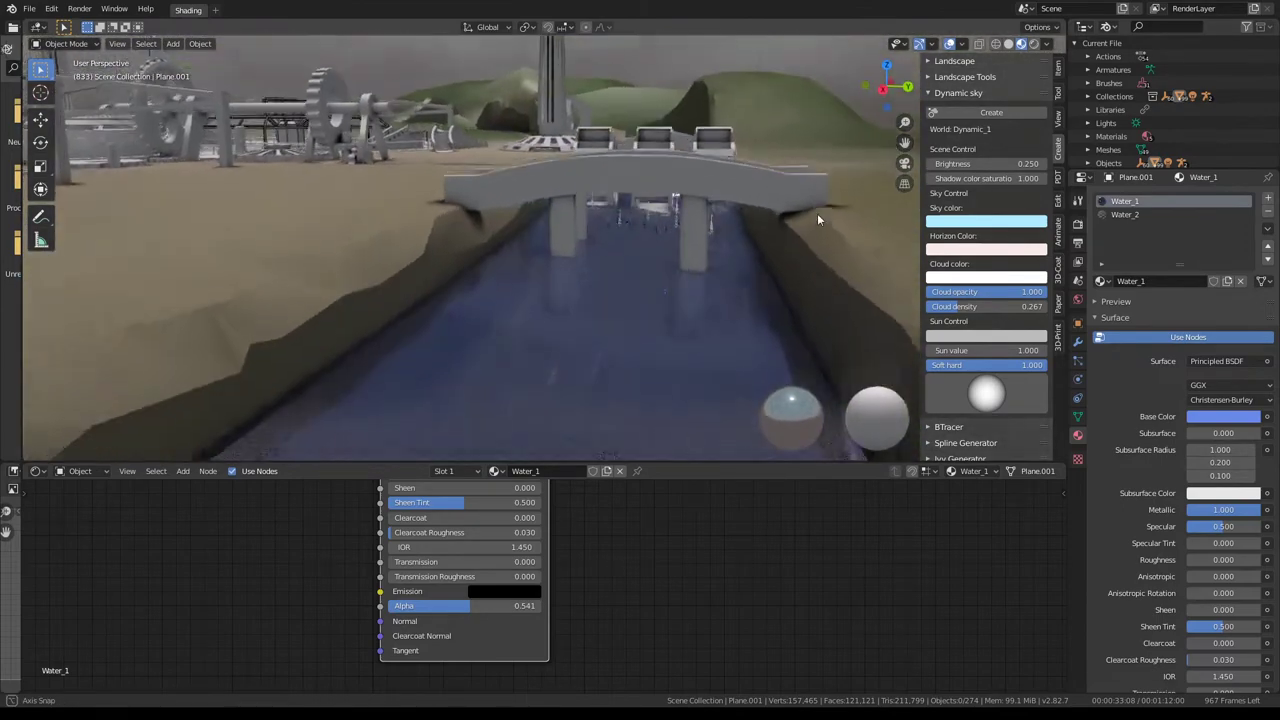
# - Set Water_1's Alpha to 1.000 so the river becomes opaque
pyautogui.moveTo(489, 607); pyautogui.dragTo(540, 607)
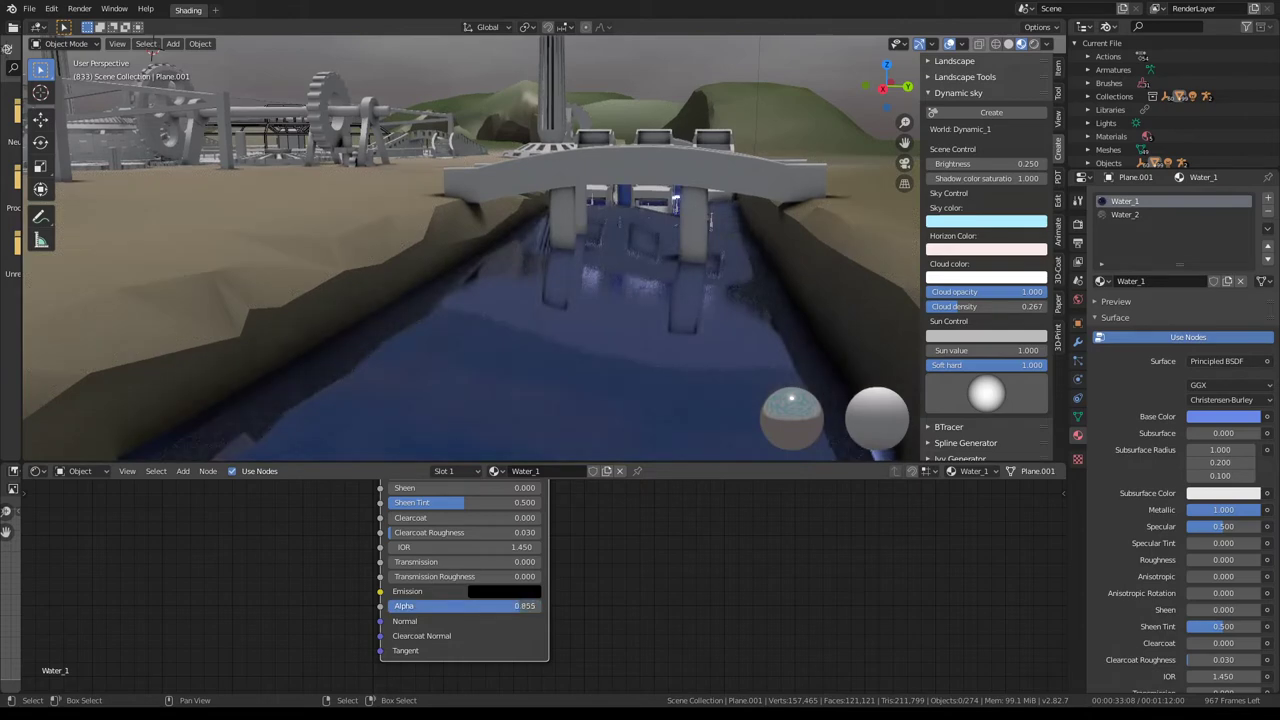
pyautogui.moveTo(518, 606); pyautogui.dragTo(458, 606)
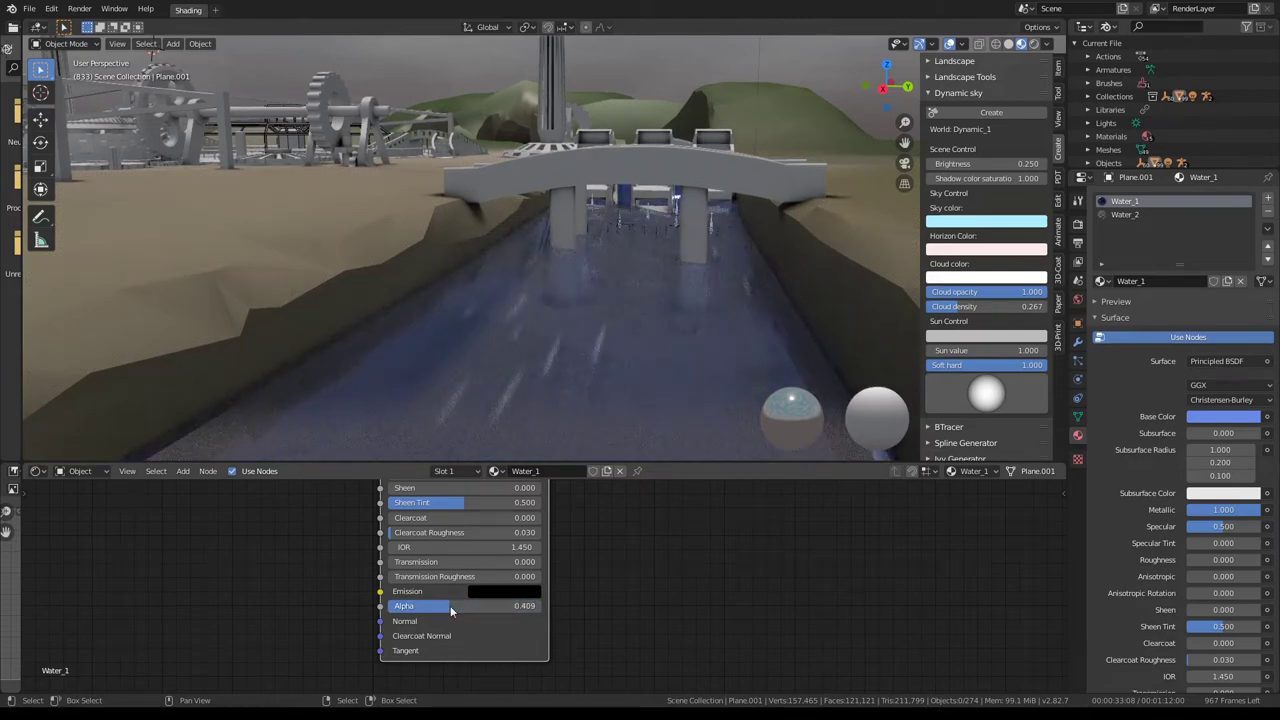
pyautogui.press('space')
pyautogui.moveTo(702, 187)
pyautogui.mouseDown(button='middle')
pyautogui.moveTo(690, 204)
pyautogui.moveTo(589, 236)
pyautogui.moveTo(606, 219)
pyautogui.moveTo(398, 268)
pyautogui.moveTo(477, 231)
pyautogui.moveTo(768, 197)
pyautogui.moveTo(660, 300)
pyautogui.moveTo(645, 204)
pyautogui.moveTo(643, 223)
pyautogui.moveTo(523, 234)
pyautogui.moveTo(418, 207)
pyautogui.mouseUp(button='middle')
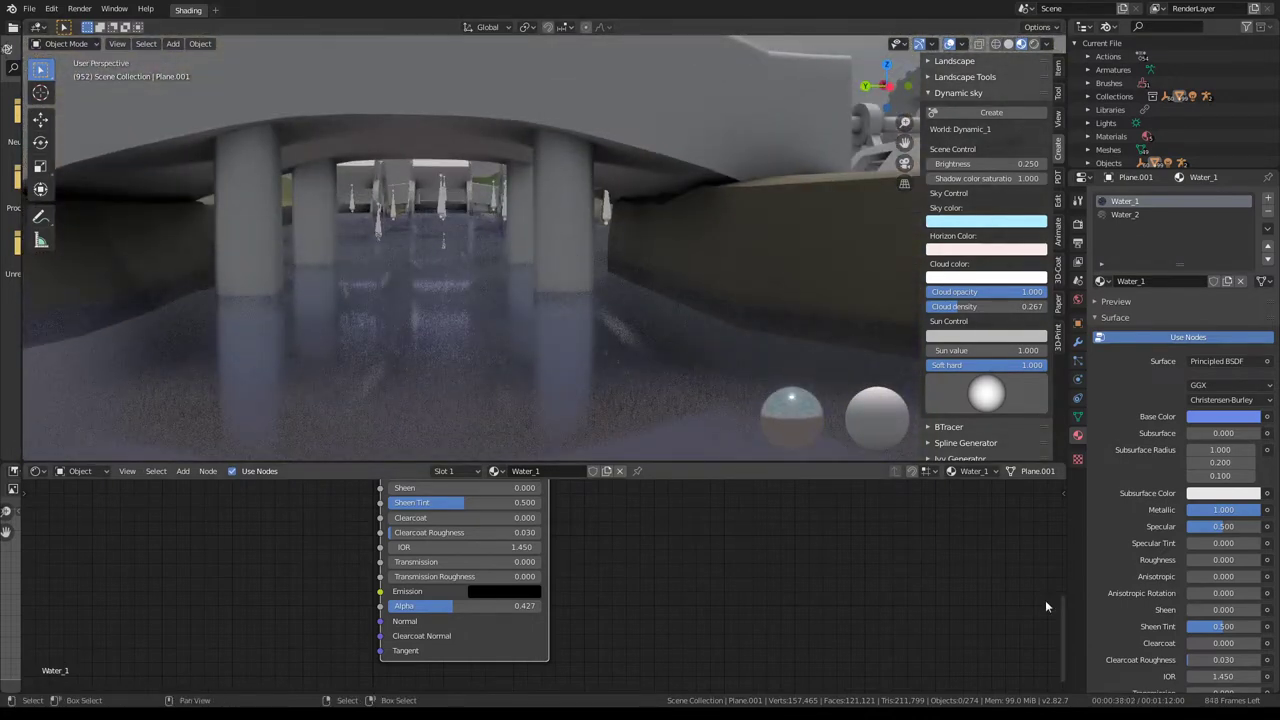
pyautogui.moveTo(470, 605); pyautogui.dragTo(545, 605)
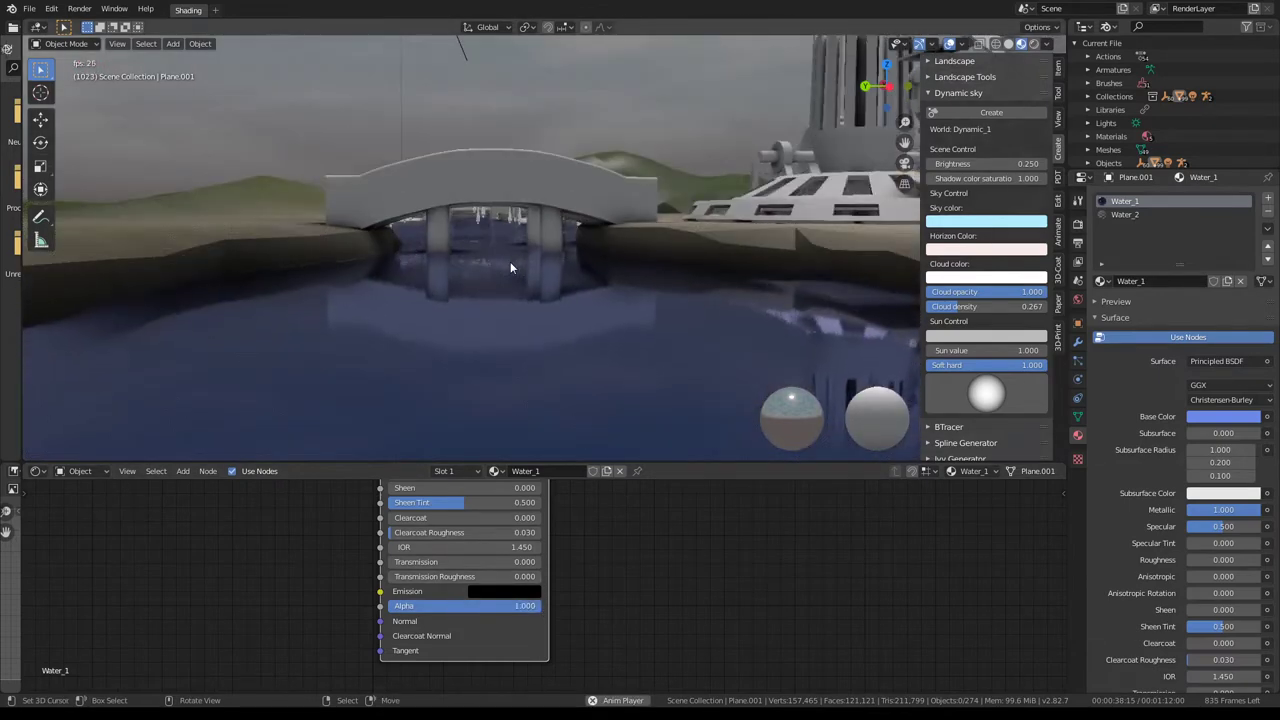
pyautogui.moveTo(510, 263); pyautogui.dragTo(700, 238, button='middle')
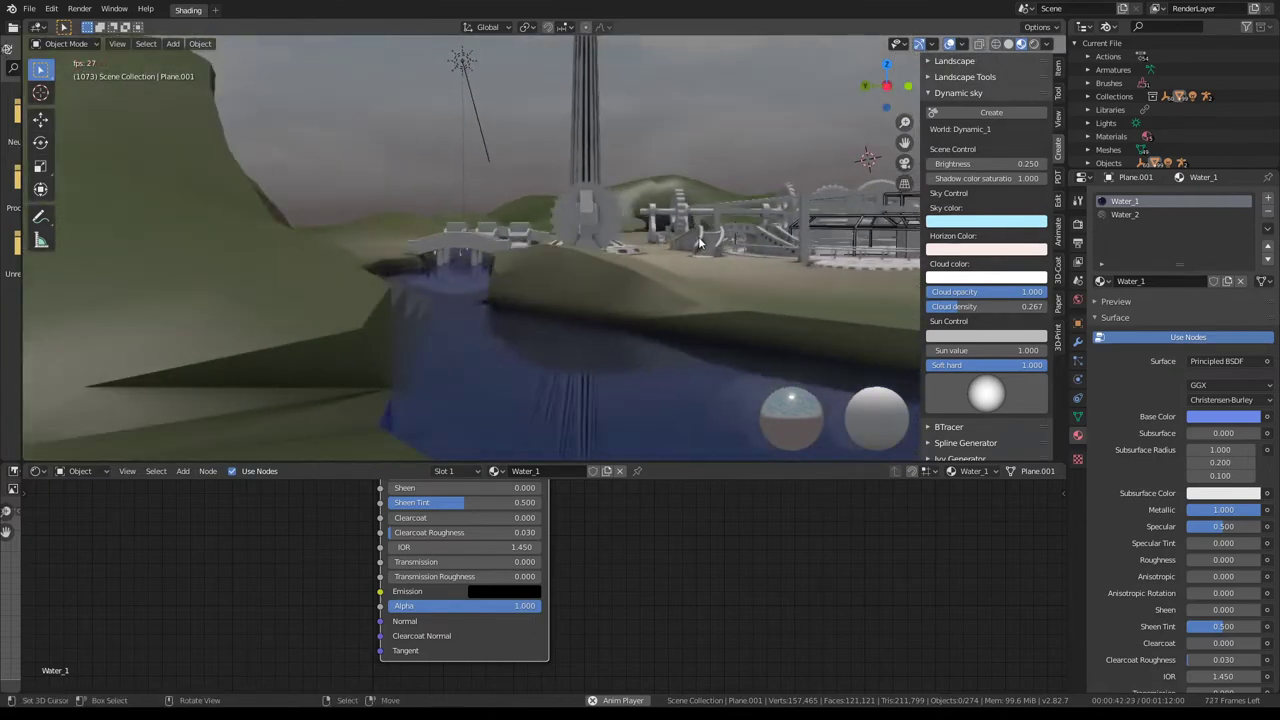
# - Put the water plane in Edit Mode, select all vertices, and bring up Quick Favorites
pyautogui.press('Tab')
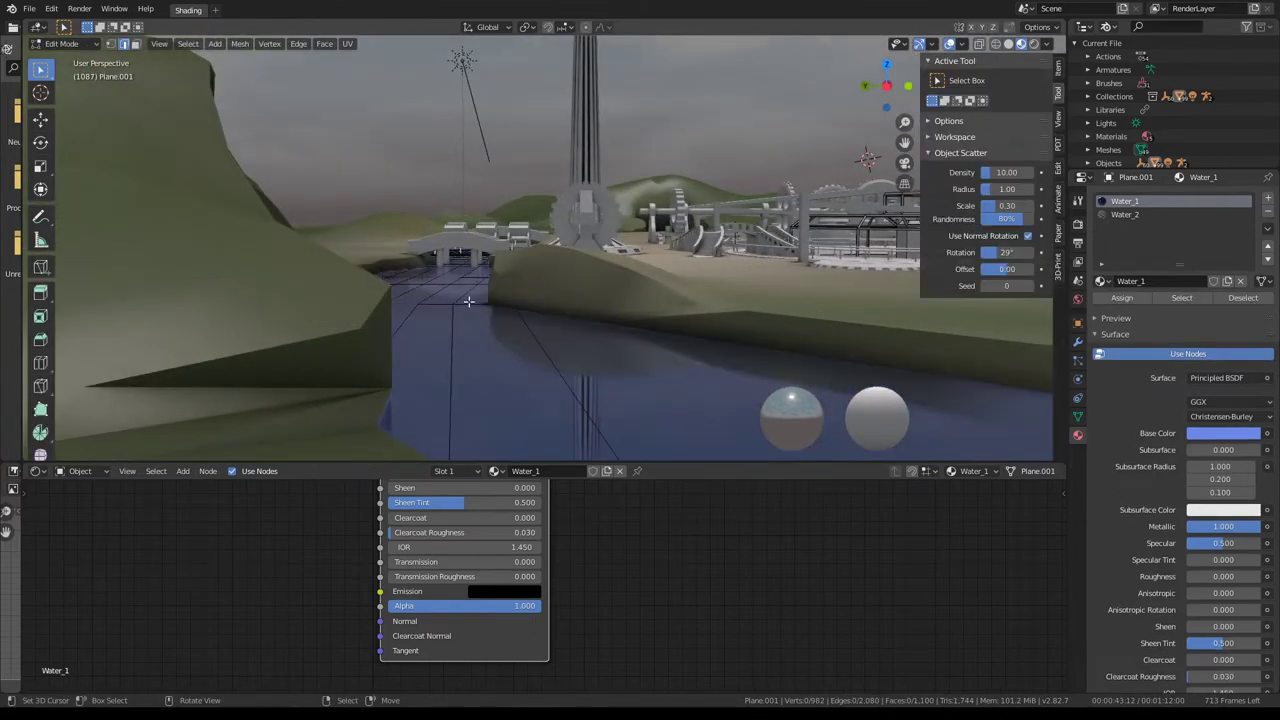
pyautogui.press('a')
pyautogui.press('q')
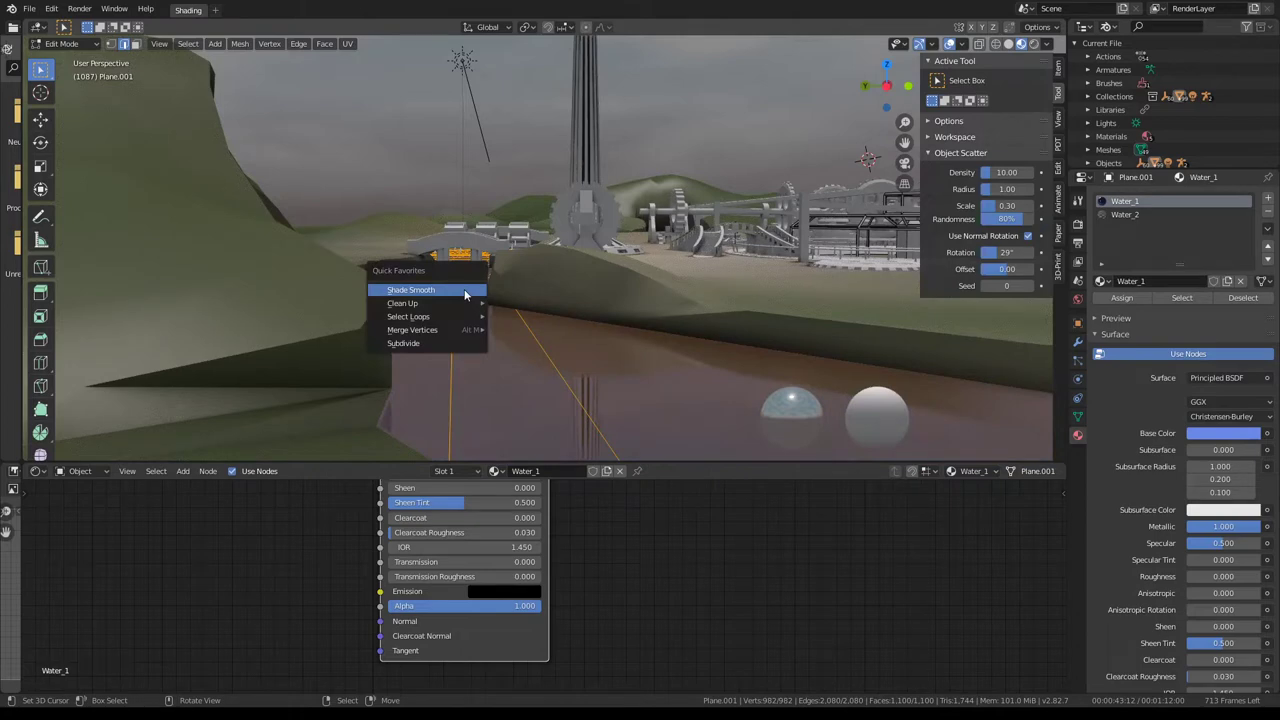
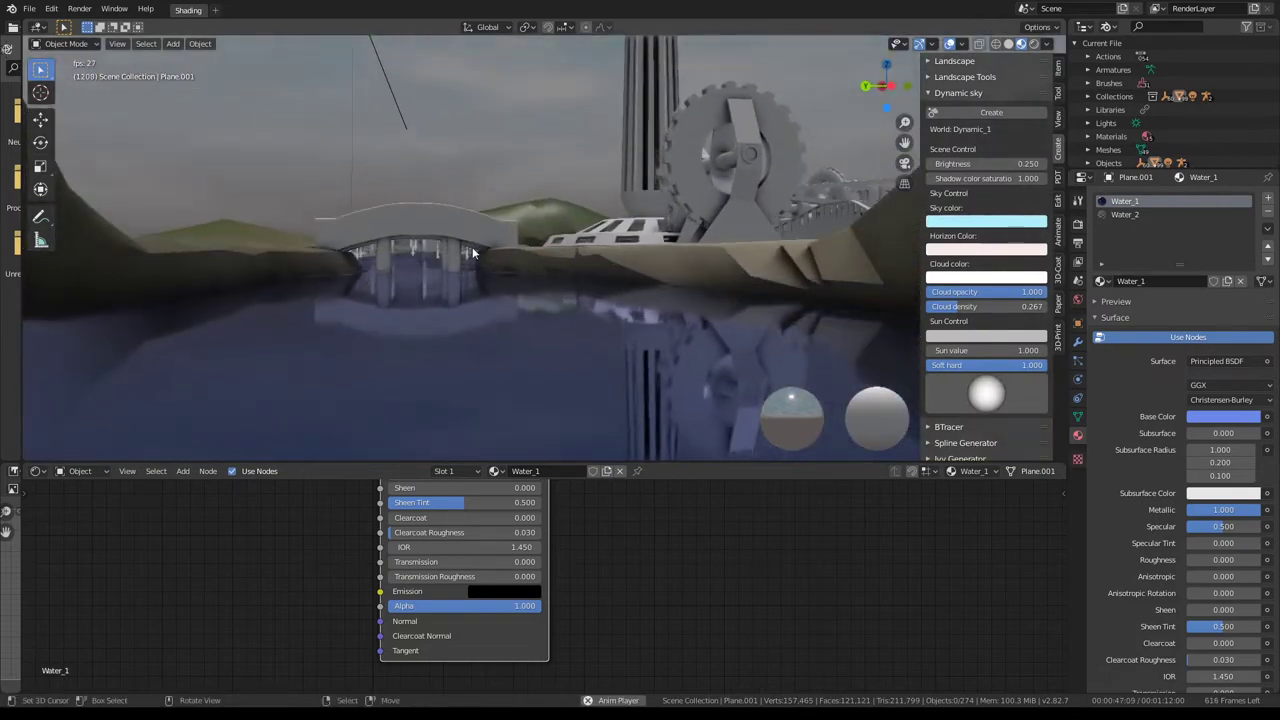
# - Lower the Water_1 material's Alpha to 0.495 and preview the semi-transparent river
pyautogui.press('space')
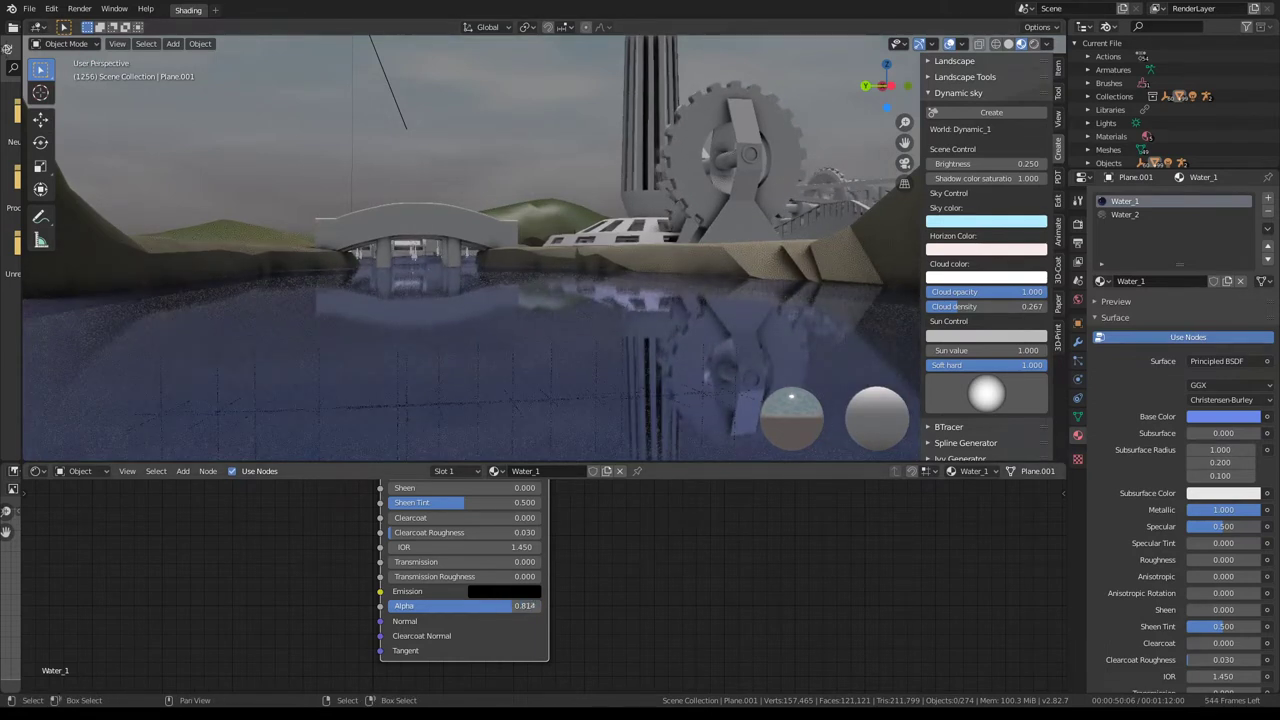
pyautogui.moveTo(518, 606); pyautogui.dragTo(482, 606)
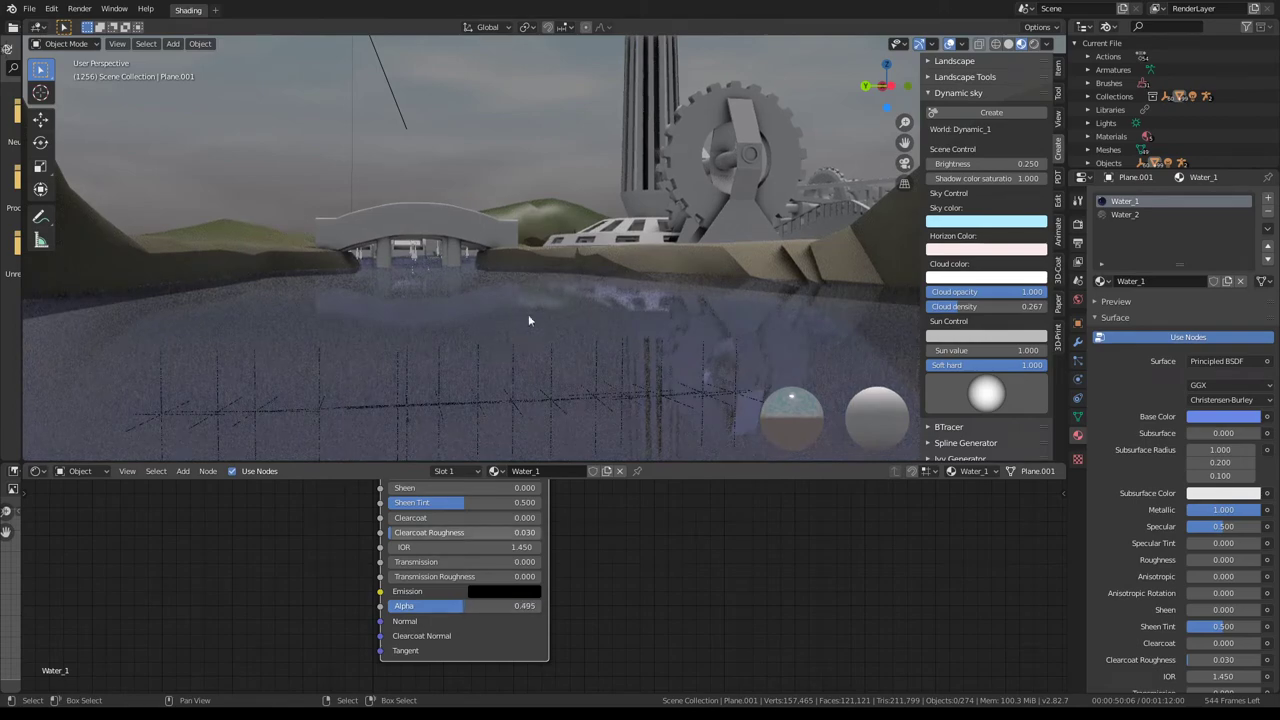
pyautogui.press('space')
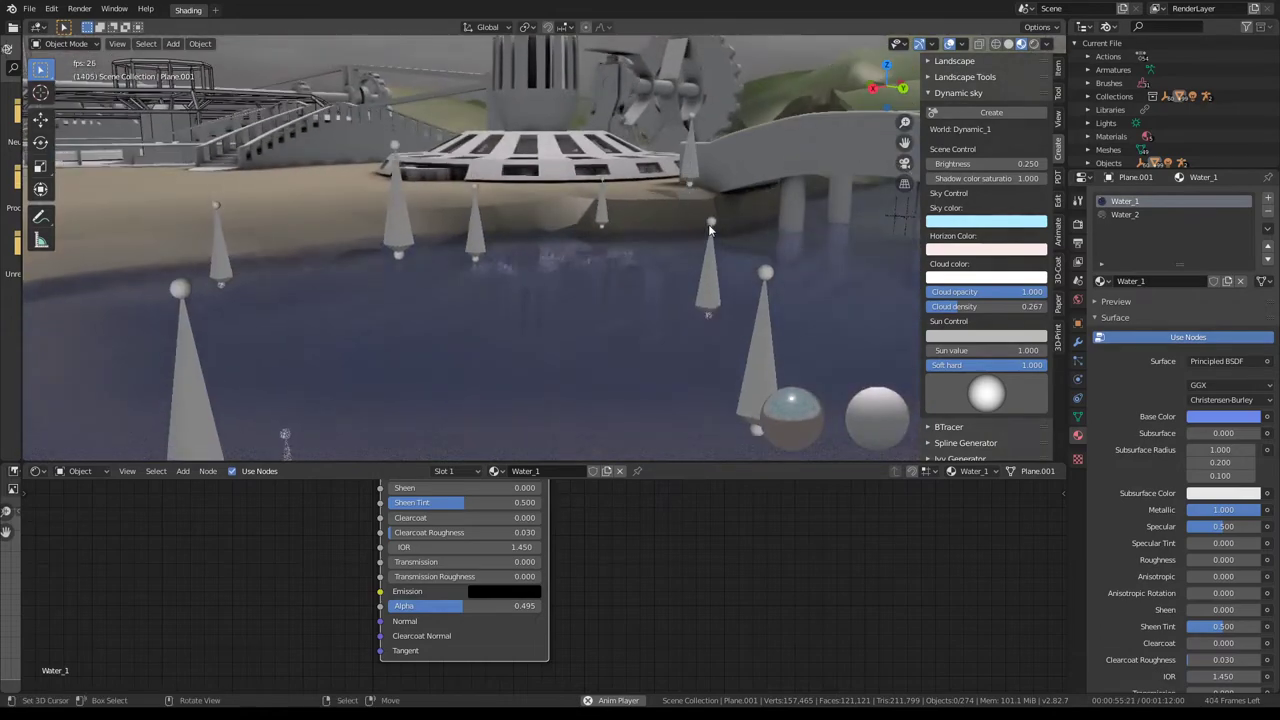
pyautogui.press('space')
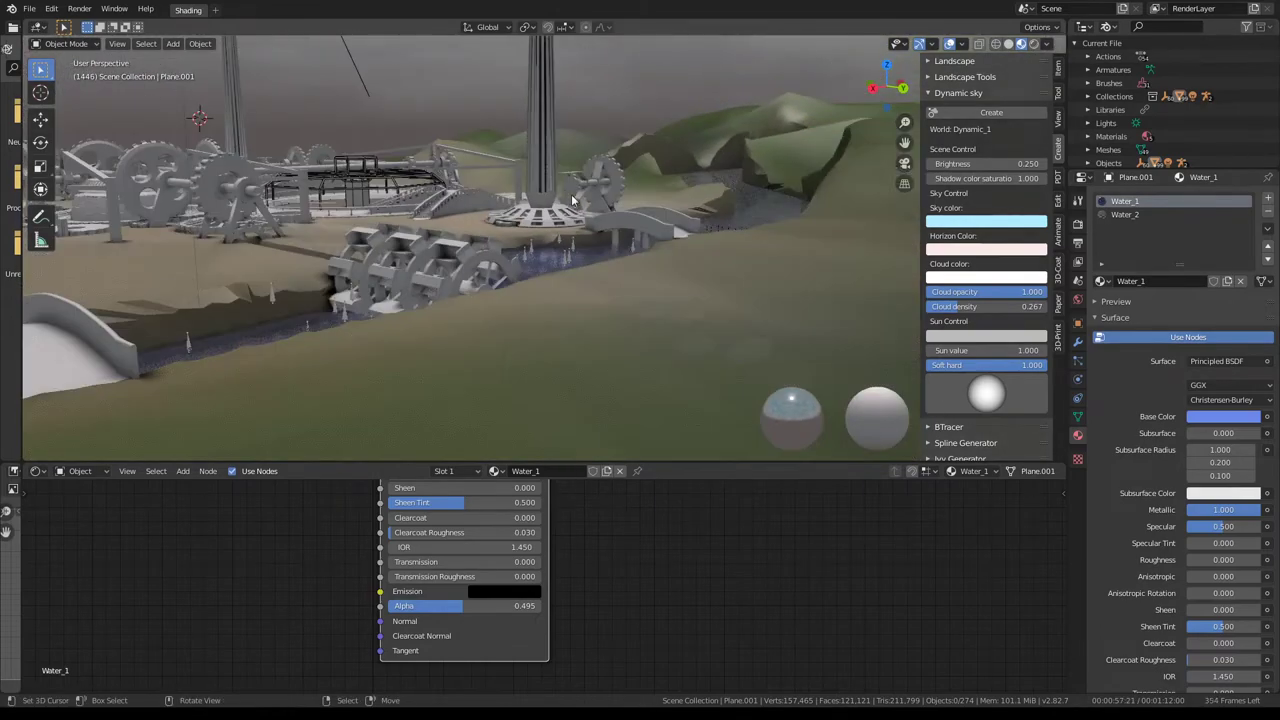
pyautogui.moveTo(573, 200)
pyautogui.mouseDown(button='middle')
pyautogui.moveTo(500, 271)
pyautogui.moveTo(516, 258)
pyautogui.mouseUp(button='middle')
# - Select the gear beside the tower and enter Edit Mode in face select
pyautogui.click(516, 258)
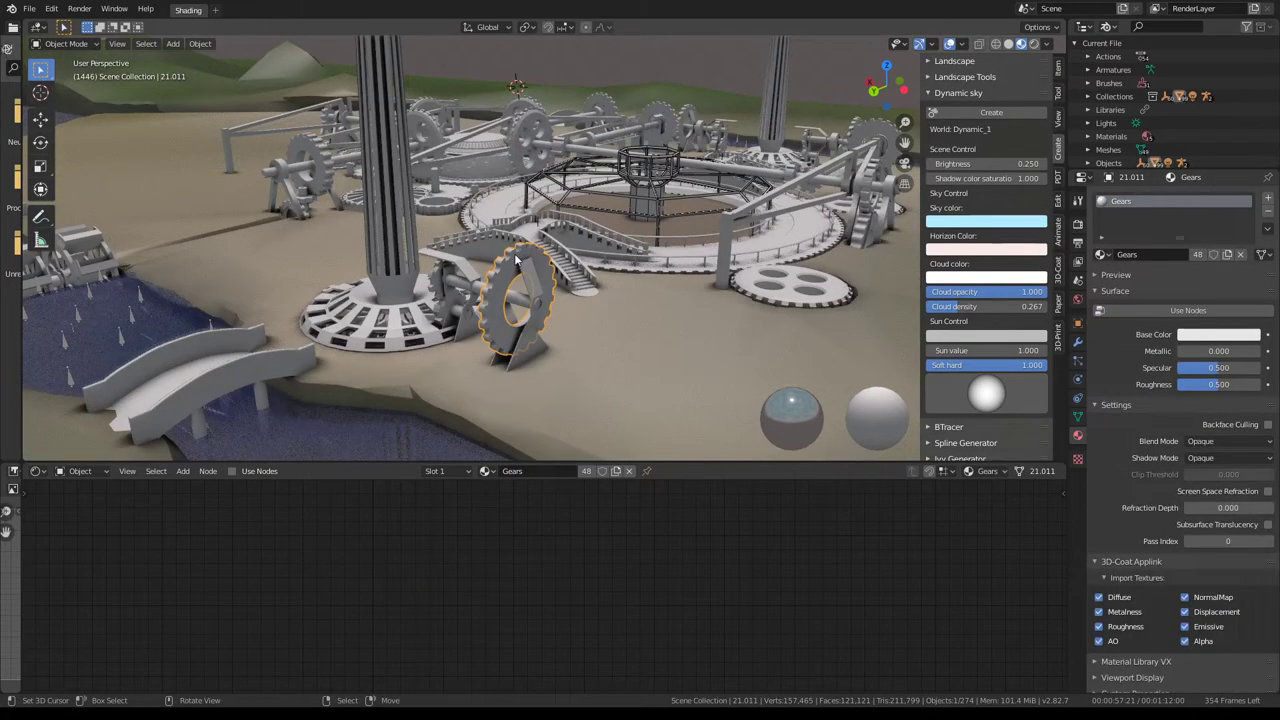
pyautogui.moveTo(517, 258)
pyautogui.mouseDown(button='middle')
pyautogui.moveTo(544, 255)
pyautogui.moveTo(418, 218)
pyautogui.moveTo(561, 216)
pyautogui.moveTo(616, 240)
pyautogui.moveTo(696, 239)
pyautogui.moveTo(531, 219)
pyautogui.moveTo(454, 141)
pyautogui.mouseUp(button='middle')
pyautogui.scroll(5, 544, 255)
pyautogui.press('space')
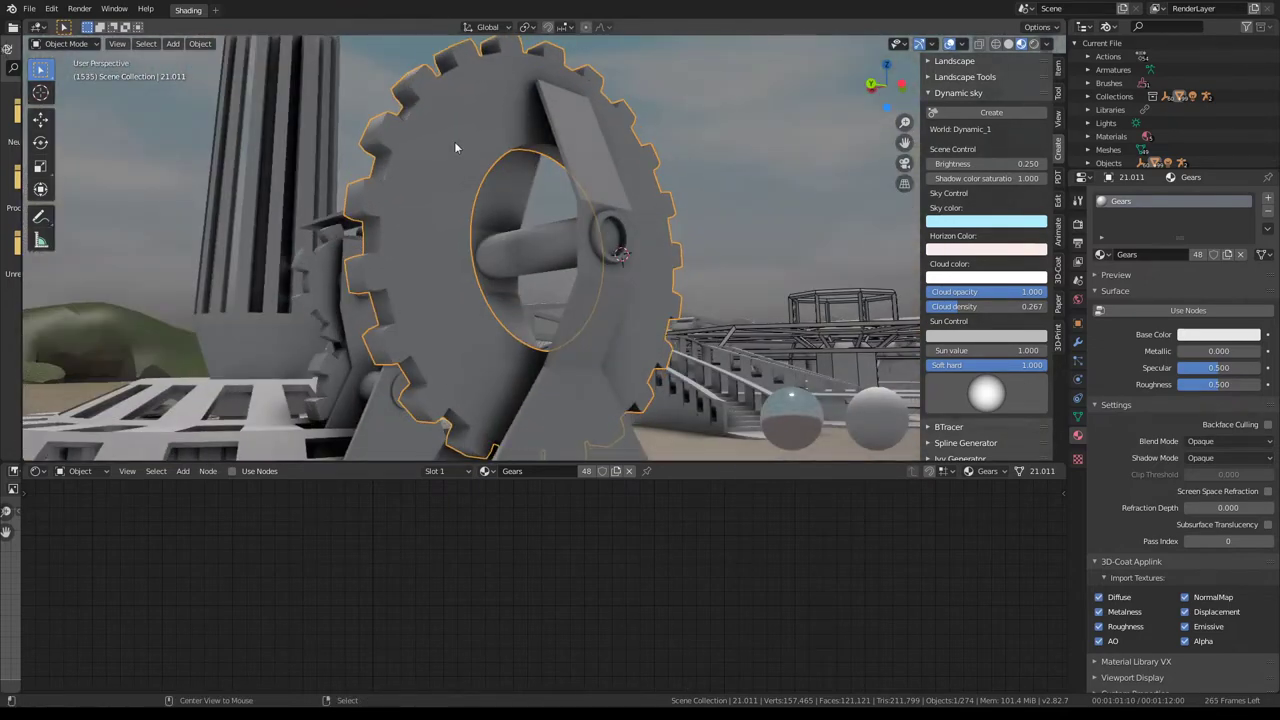
pyautogui.press('Tab')
pyautogui.scroll(2, 578, 108)
pyautogui.scroll(3, 578, 108)
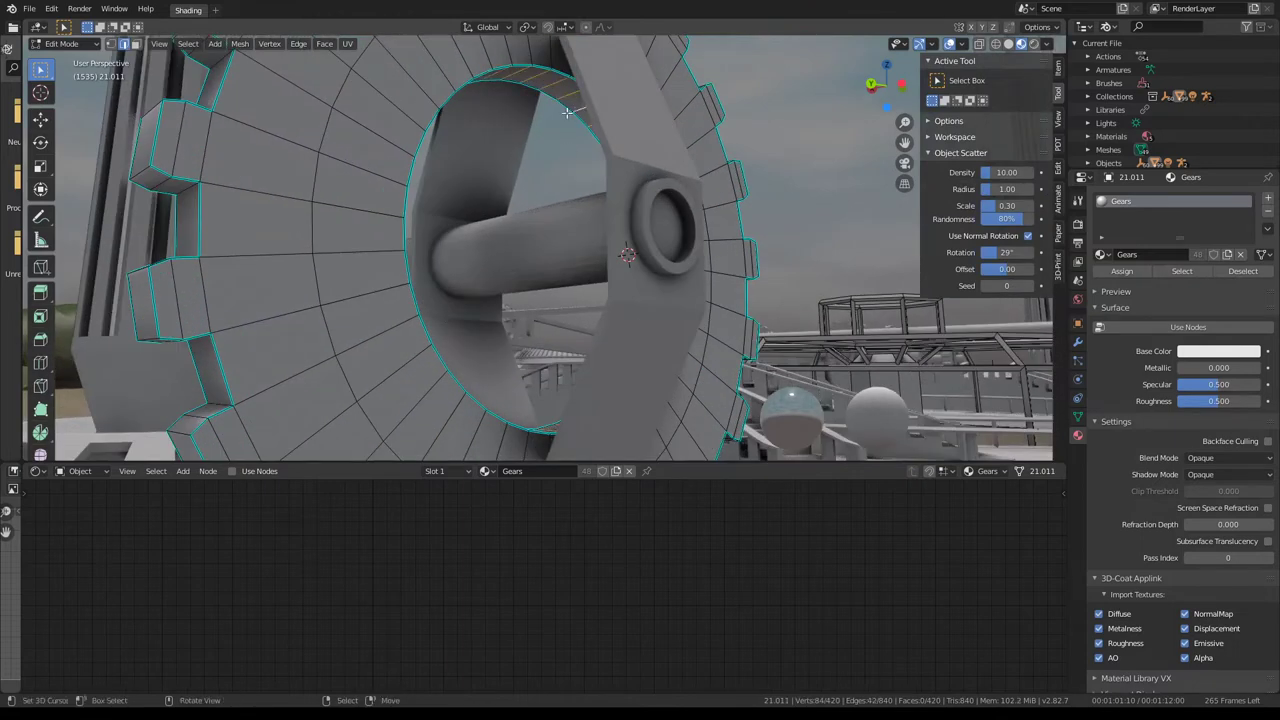
pyautogui.click(137, 43)
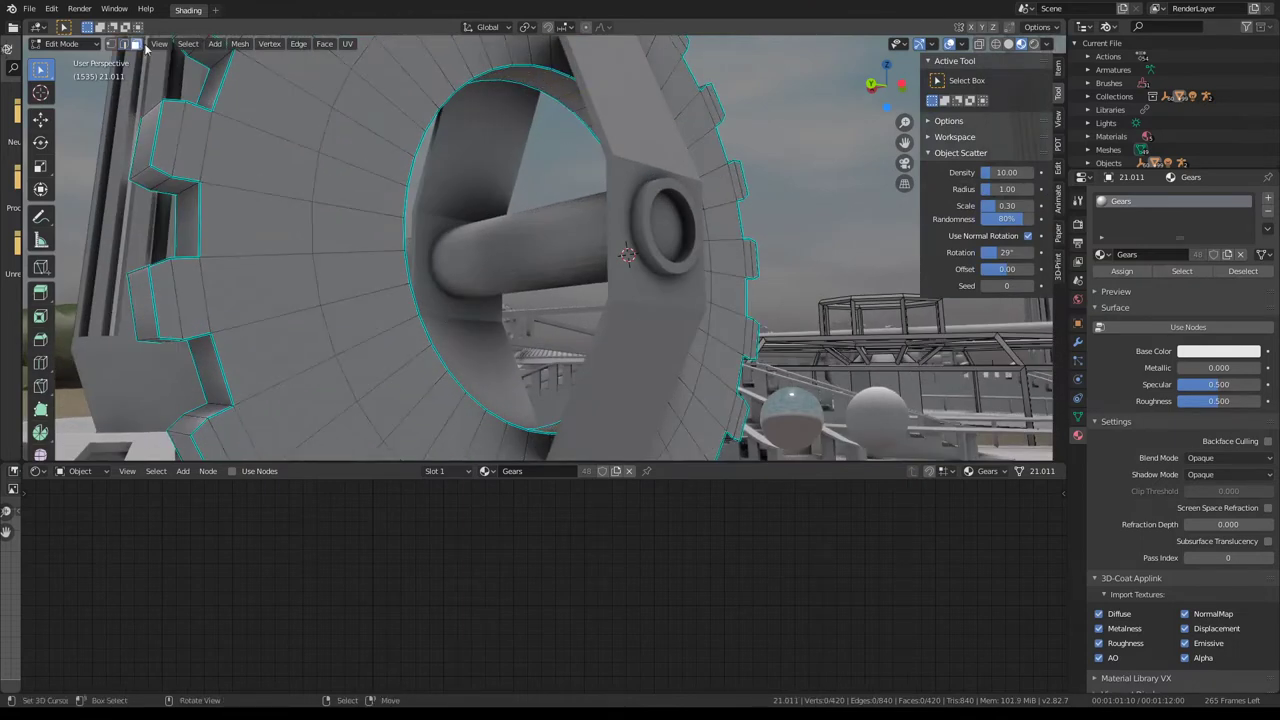
# - Extrude the hole's face ring, shrink it to 0.415 and delete its inner cap faces
pyautogui.press('e')
pyautogui.rightClick(677, 221)
pyautogui.press('s')
pyautogui.click(675, 262)
pyautogui.press('e')
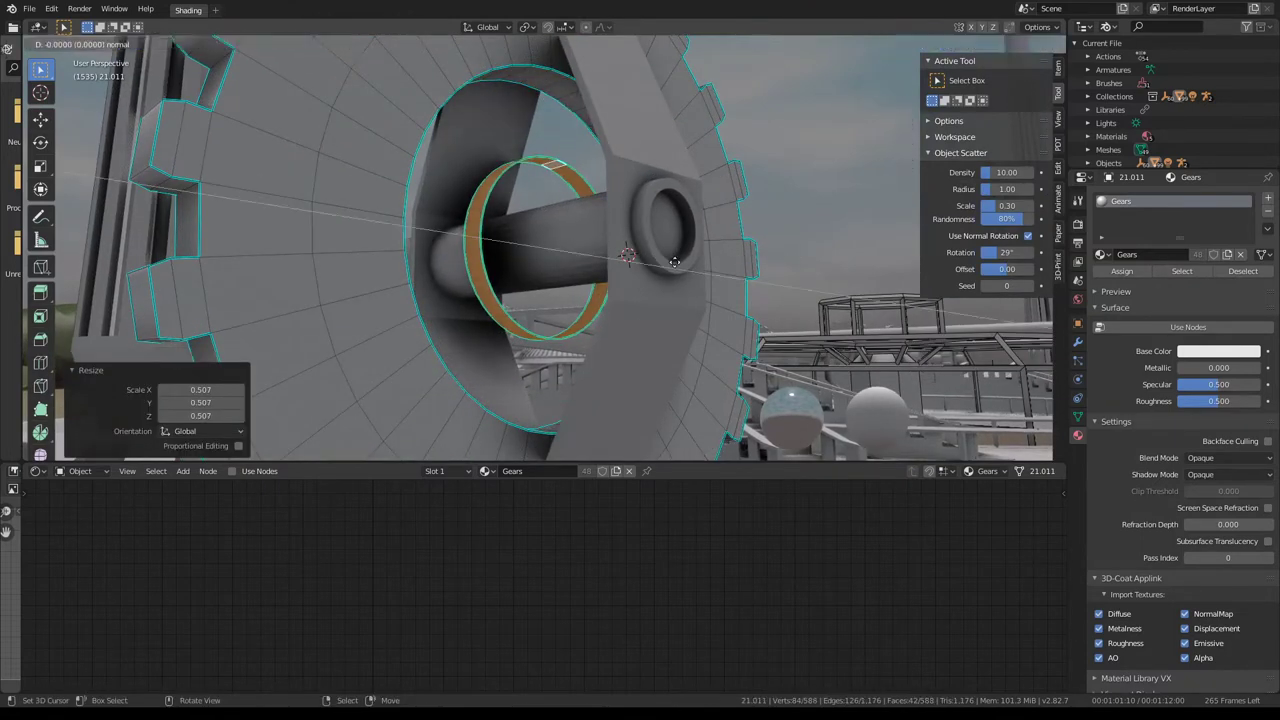
pyautogui.rightClick(675, 262)
pyautogui.press('s')
pyautogui.click(604, 278)
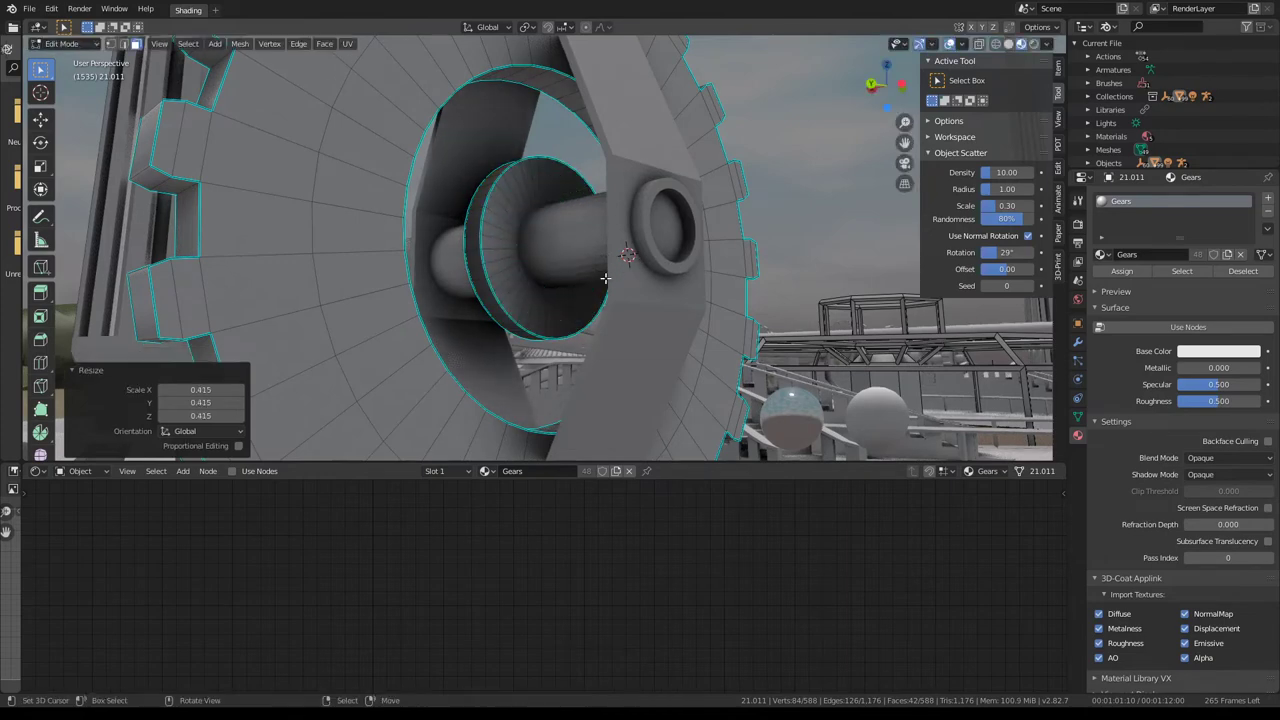
pyautogui.press('x')
pyautogui.click(605, 273)
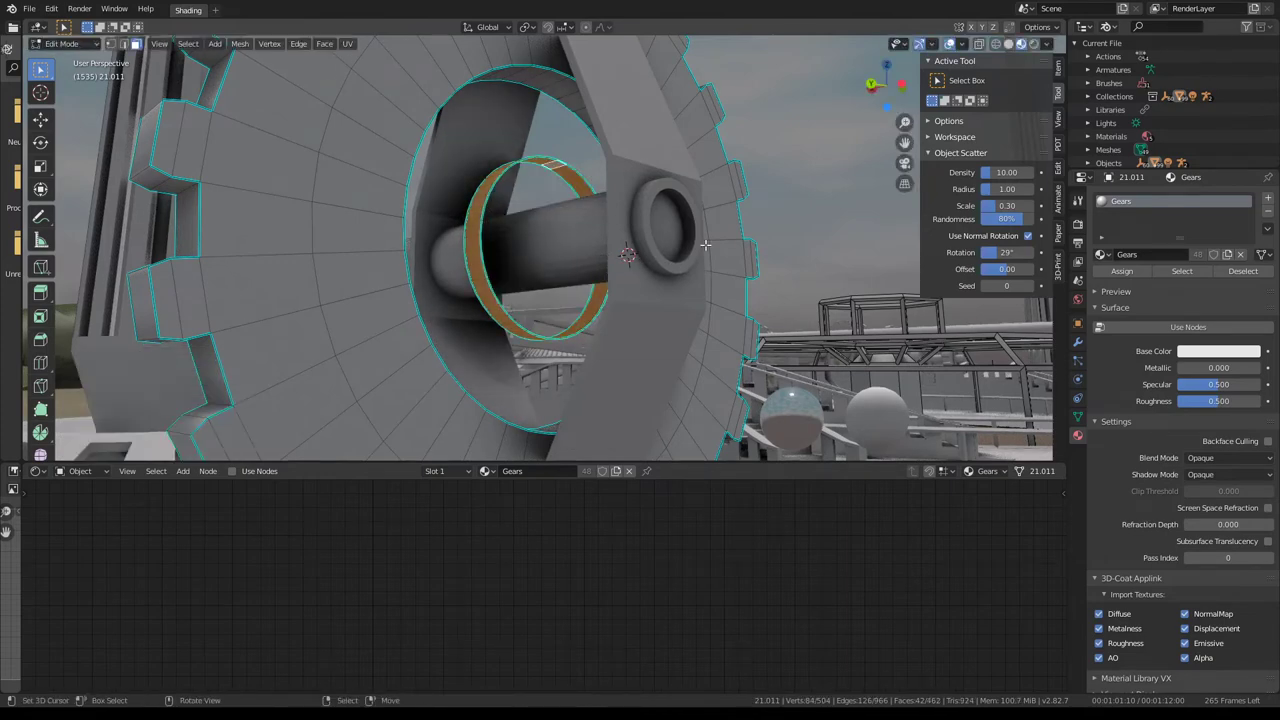
# - Resize the collar ring to 0.447, stretch it to 5.198 along X, then scale 1.277
pyautogui.moveTo(705, 244)
pyautogui.mouseDown(button='middle')
pyautogui.moveTo(660, 294)
pyautogui.moveTo(720, 280)
pyautogui.mouseUp(button='middle')
pyautogui.press('s')
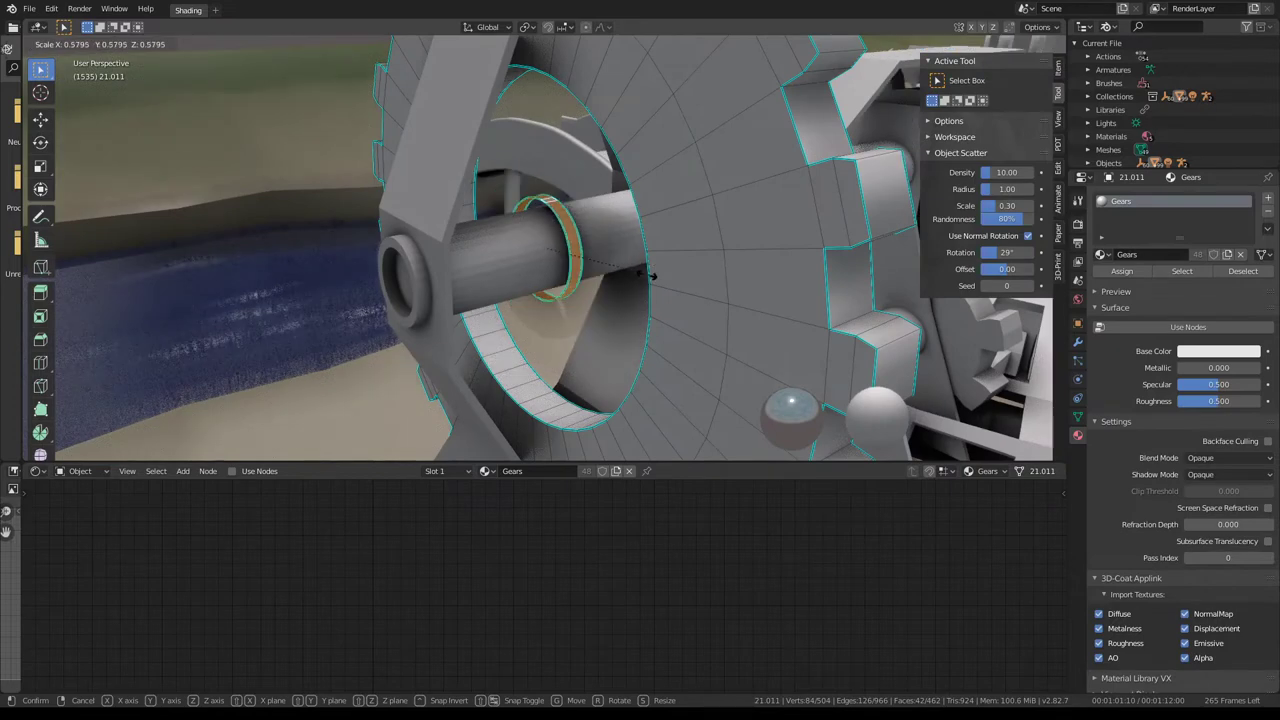
pyautogui.click(625, 275)
pyautogui.press('s')
pyautogui.press('x')
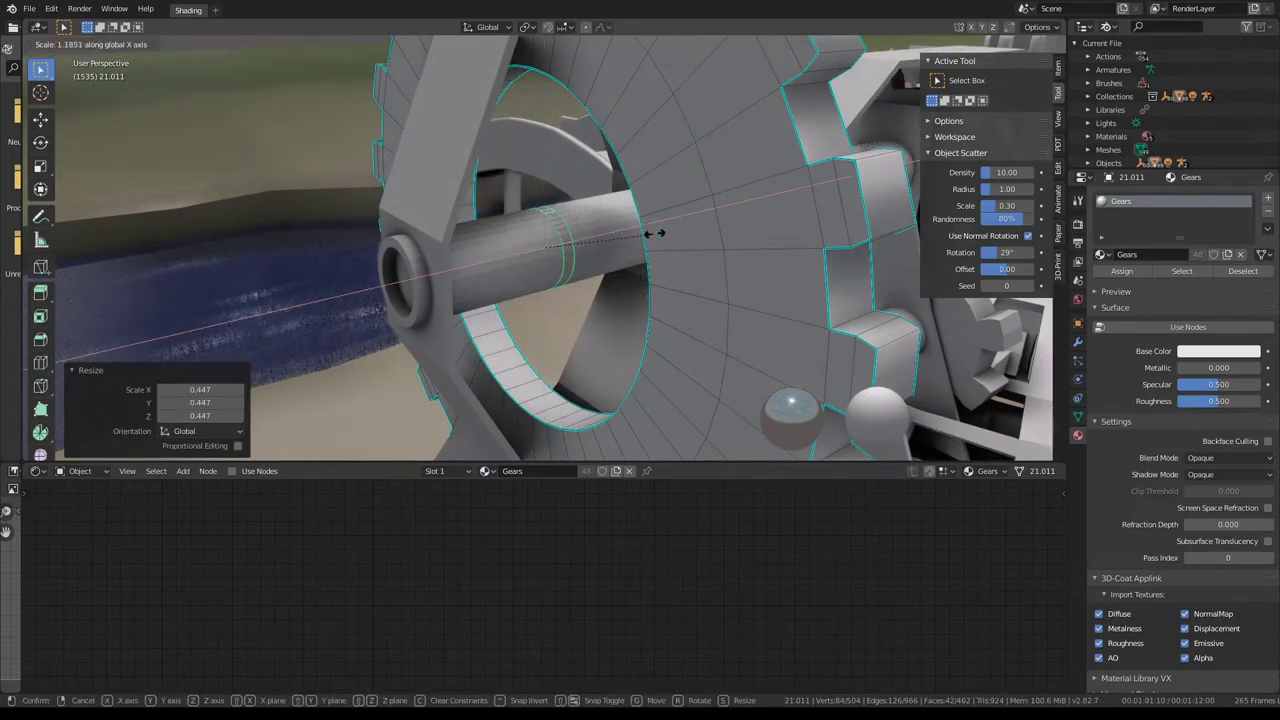
pyautogui.click(1025, 200)
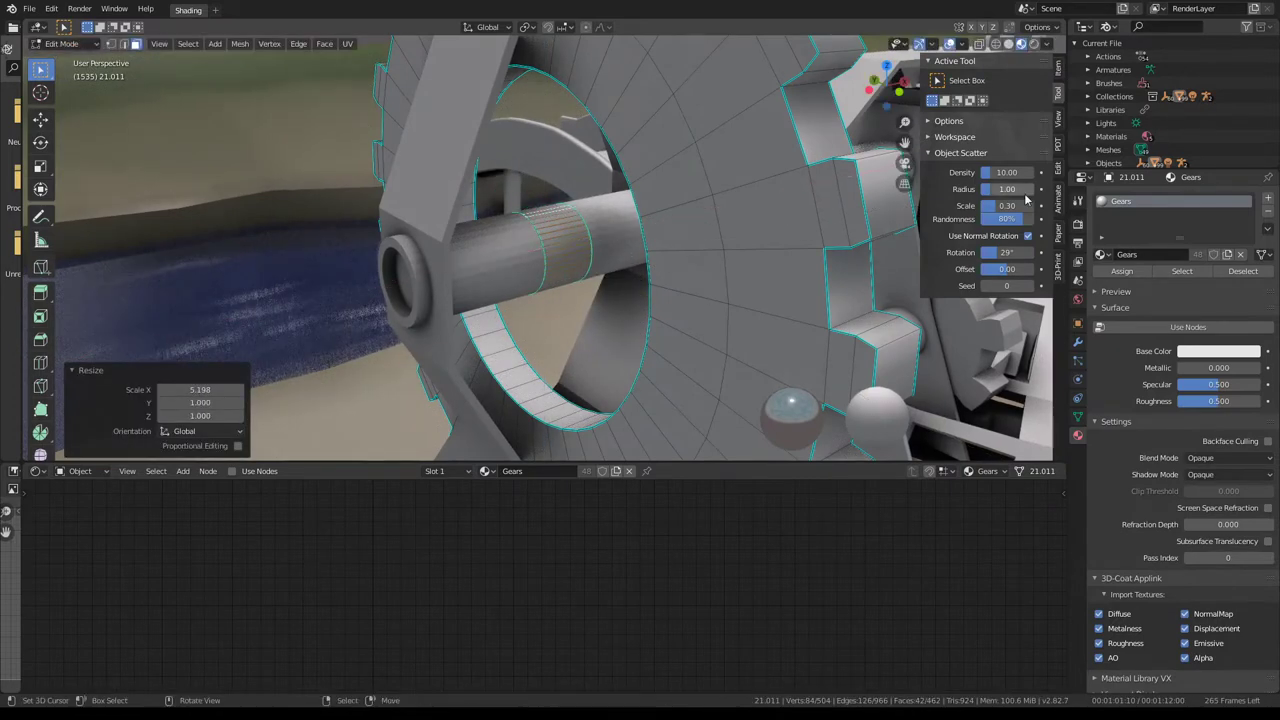
pyautogui.click(714, 323)
# - Fit the collar at 0.832 scale and 0.854 X width, then inset its faces
pyautogui.moveTo(714, 323); pyautogui.dragTo(734, 292, button='middle')
pyautogui.press('s')
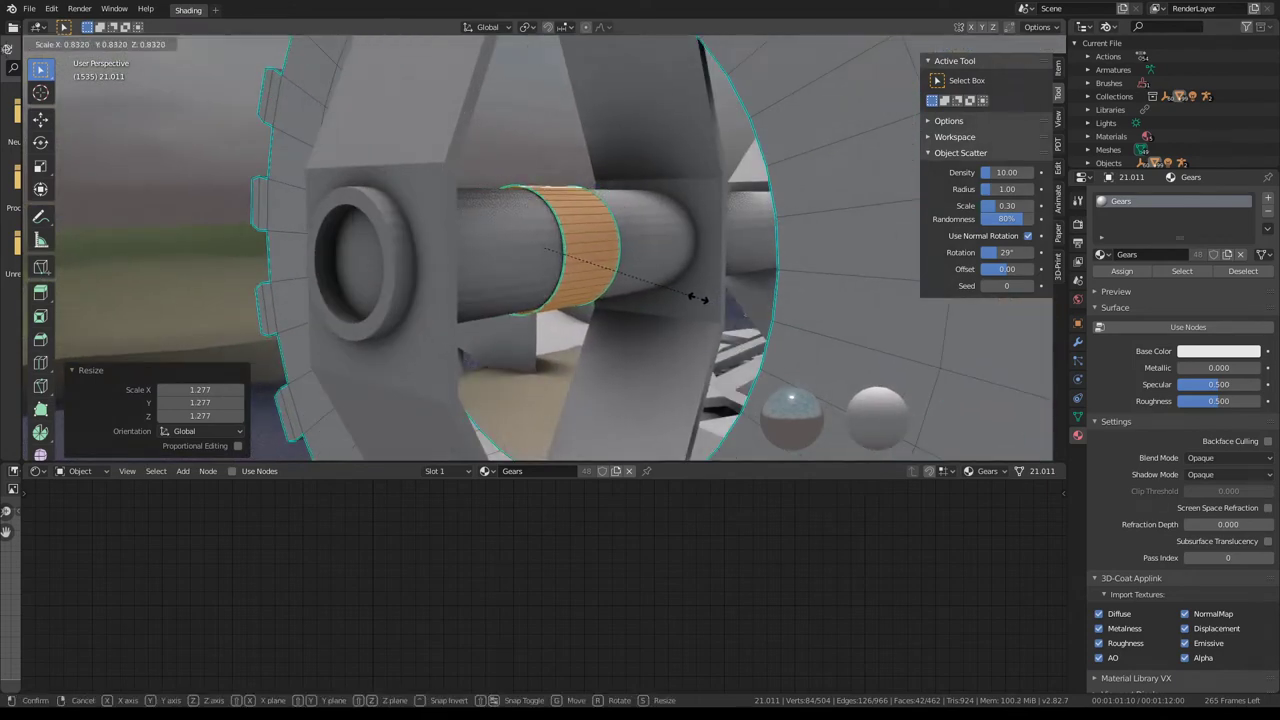
pyautogui.click(697, 297)
pyautogui.moveTo(697, 297)
pyautogui.mouseDown(button='middle')
pyautogui.moveTo(625, 265)
pyautogui.moveTo(677, 257)
pyautogui.mouseUp(button='middle')
pyautogui.press('s')
pyautogui.press('x')
pyautogui.click(625, 265)
pyautogui.press('s')
pyautogui.press('x')
pyautogui.click(640, 256)
pyautogui.hotkey('ctrl', 'f')
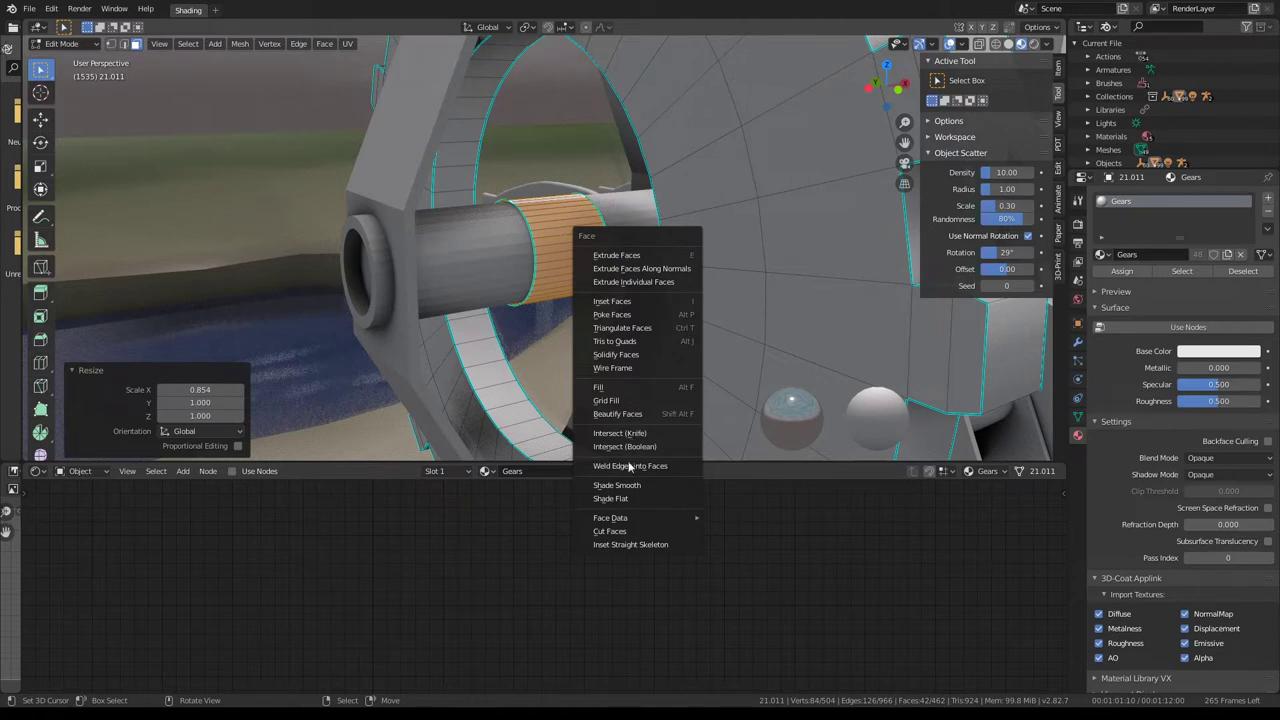
pyautogui.click(611, 301)
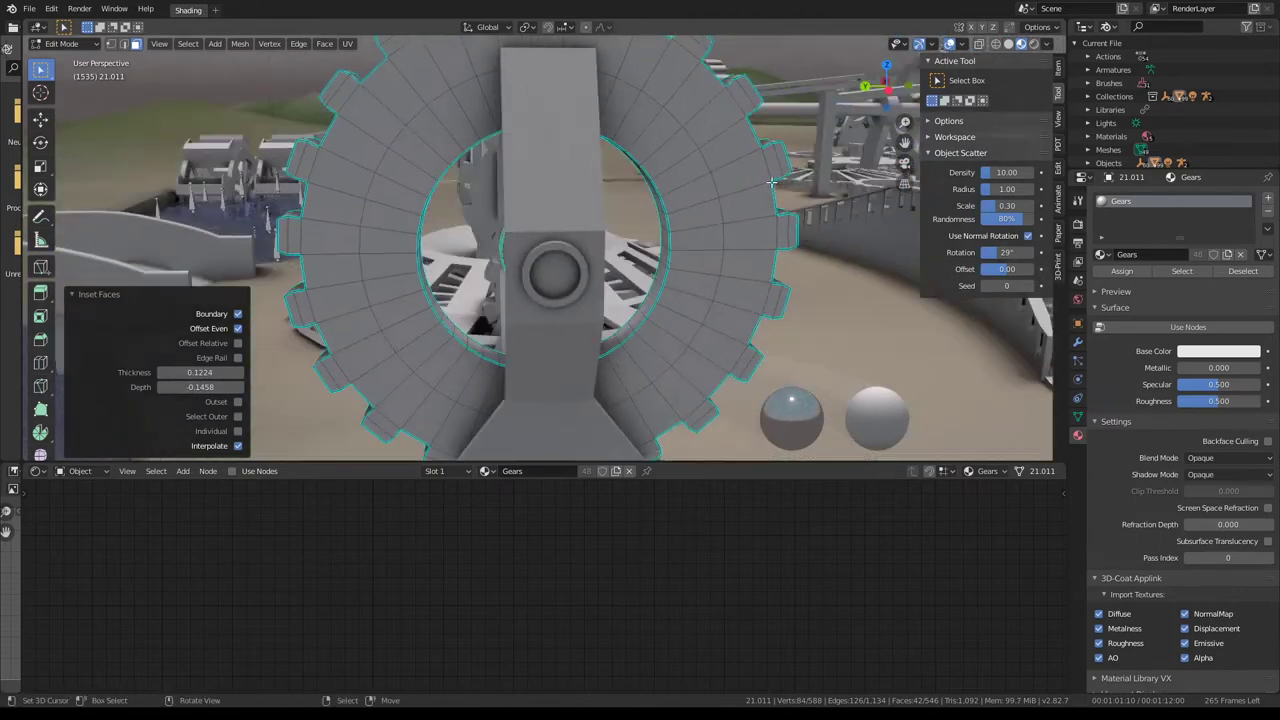
# - Select every gear sharing the same mesh data and isolate them in local view
pyautogui.moveTo(561, 215); pyautogui.dragTo(575, 233, button='middle')
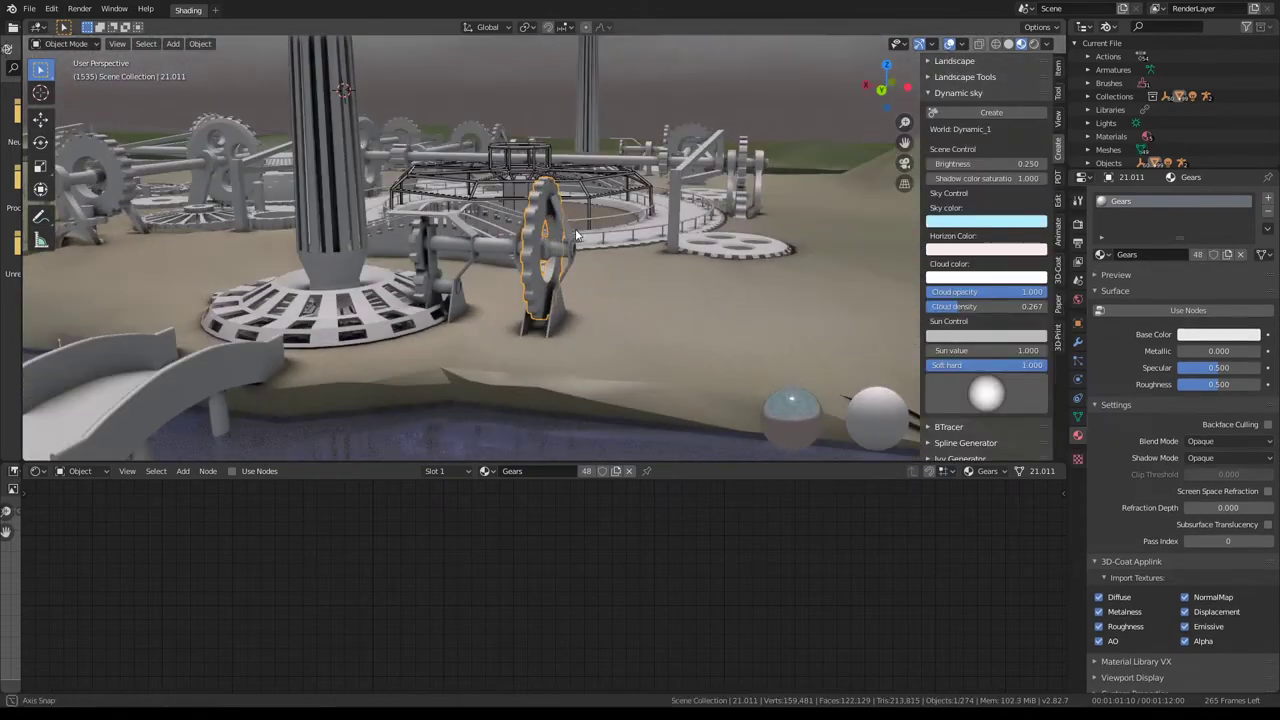
pyautogui.hotkey('shift', 'l')
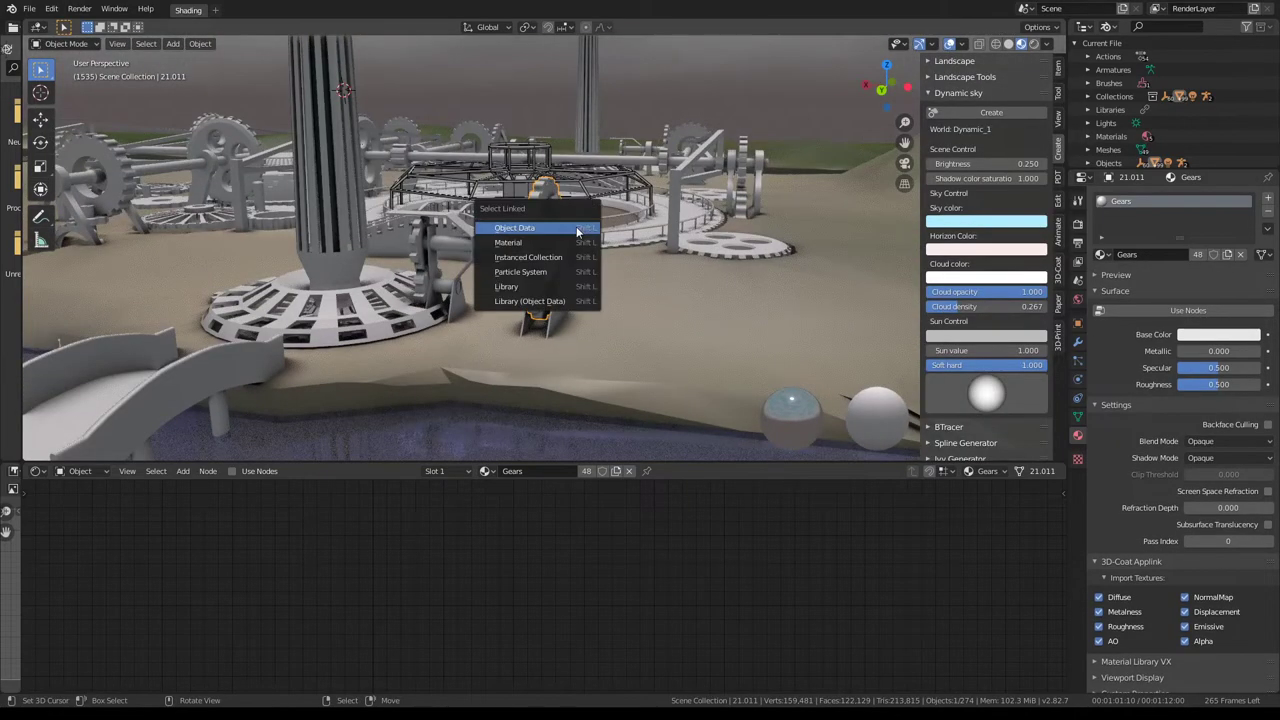
pyautogui.click(577, 232)
pyautogui.press('KP_Divide')
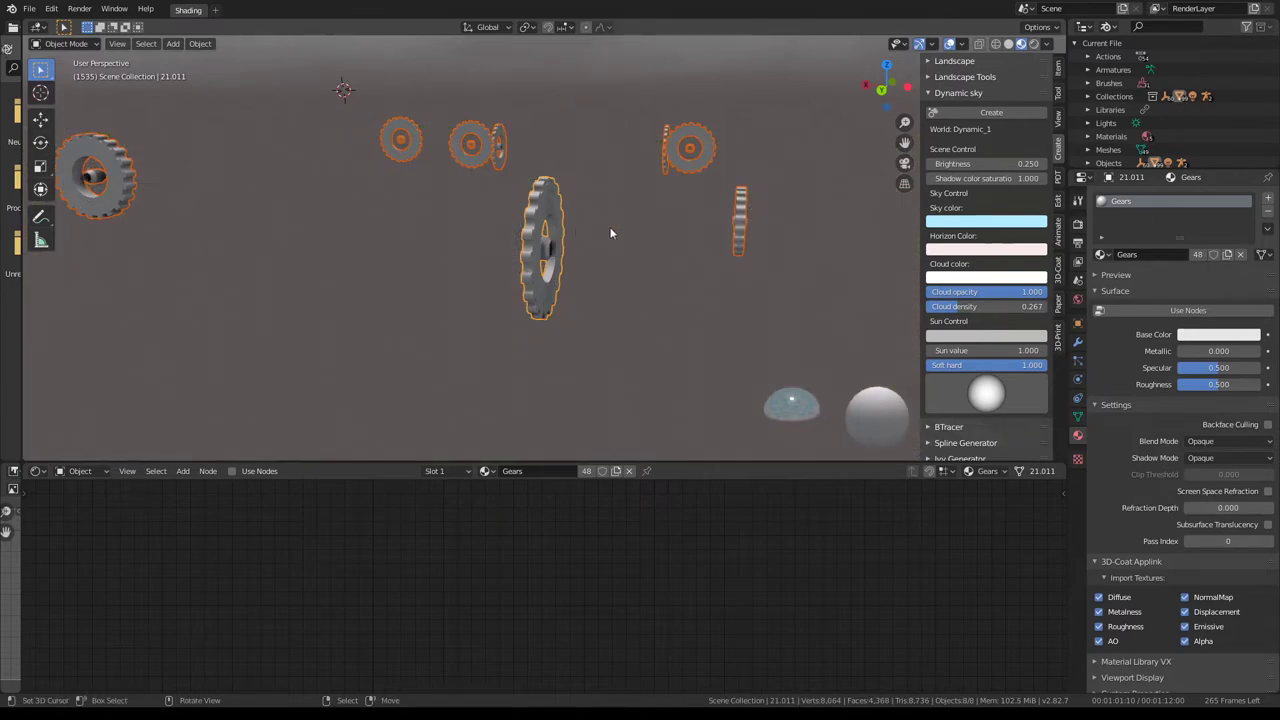
pyautogui.scroll(3, 617, 224)
pyautogui.moveTo(617, 224)
pyautogui.mouseDown(button='middle')
pyautogui.moveTo(487, 235)
pyautogui.moveTo(567, 226)
pyautogui.mouseUp(button='middle')
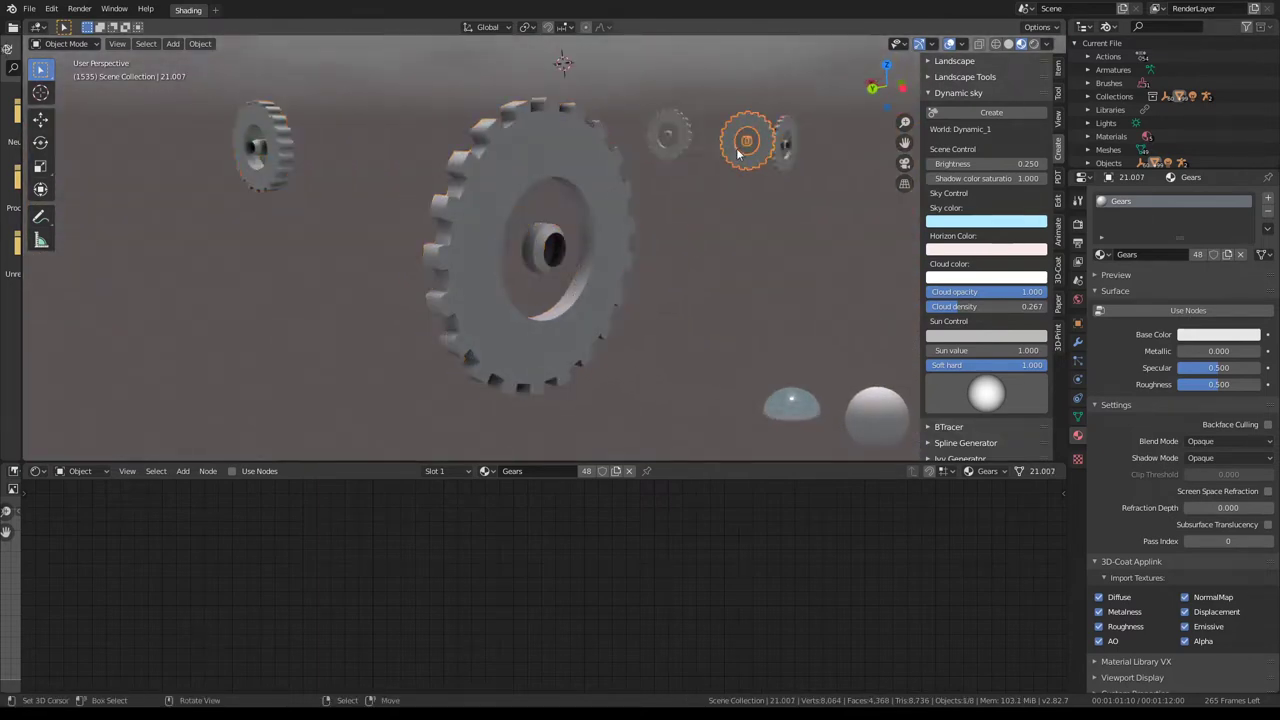
# - Frame gear 21.007, enter its Edit Mode and select a hub face in front view
pyautogui.press('KP_Decimal')
pyautogui.press('KP_7')
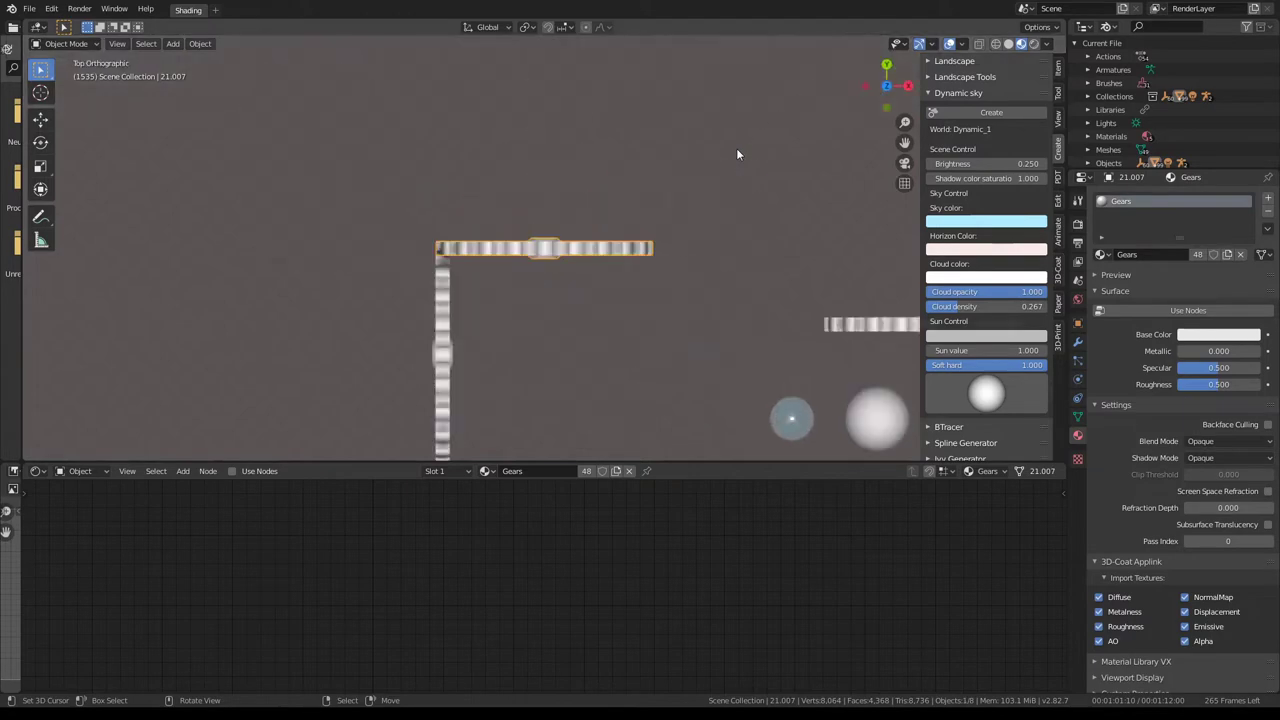
pyautogui.moveTo(593, 310); pyautogui.dragTo(560, 134, button='middle')
pyautogui.scroll(3, 558, 175)
pyautogui.scroll(3, 558, 175)
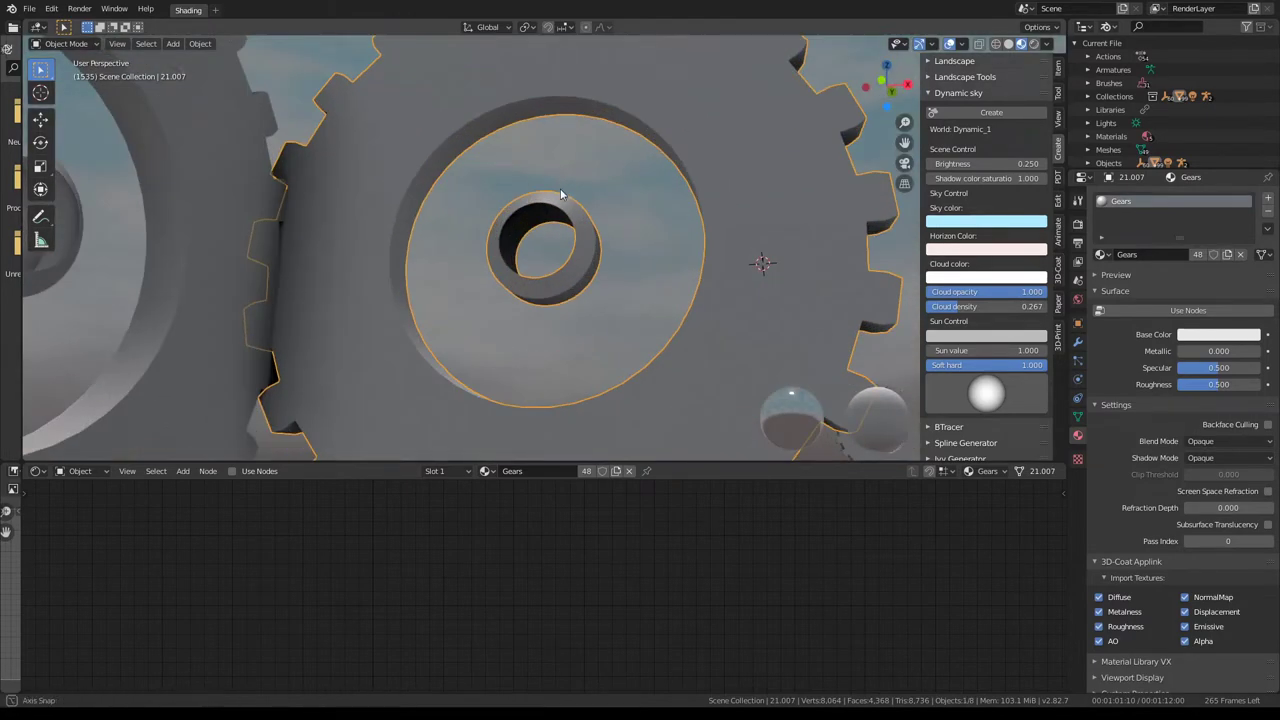
pyautogui.scroll(2, 520, 220)
pyautogui.press('Tab')
pyautogui.moveTo(520, 219); pyautogui.dragTo(581, 198, button='middle')
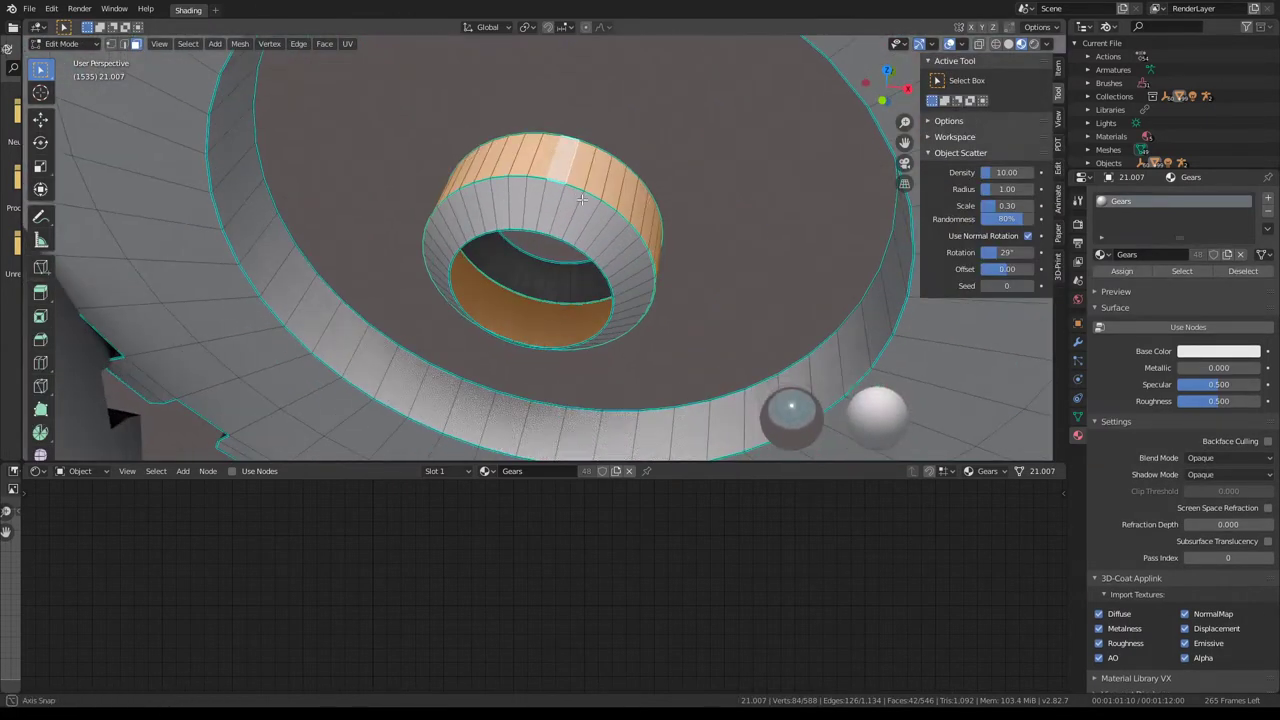
pyautogui.click(547, 140)
pyautogui.scroll(-3, 690, 188)
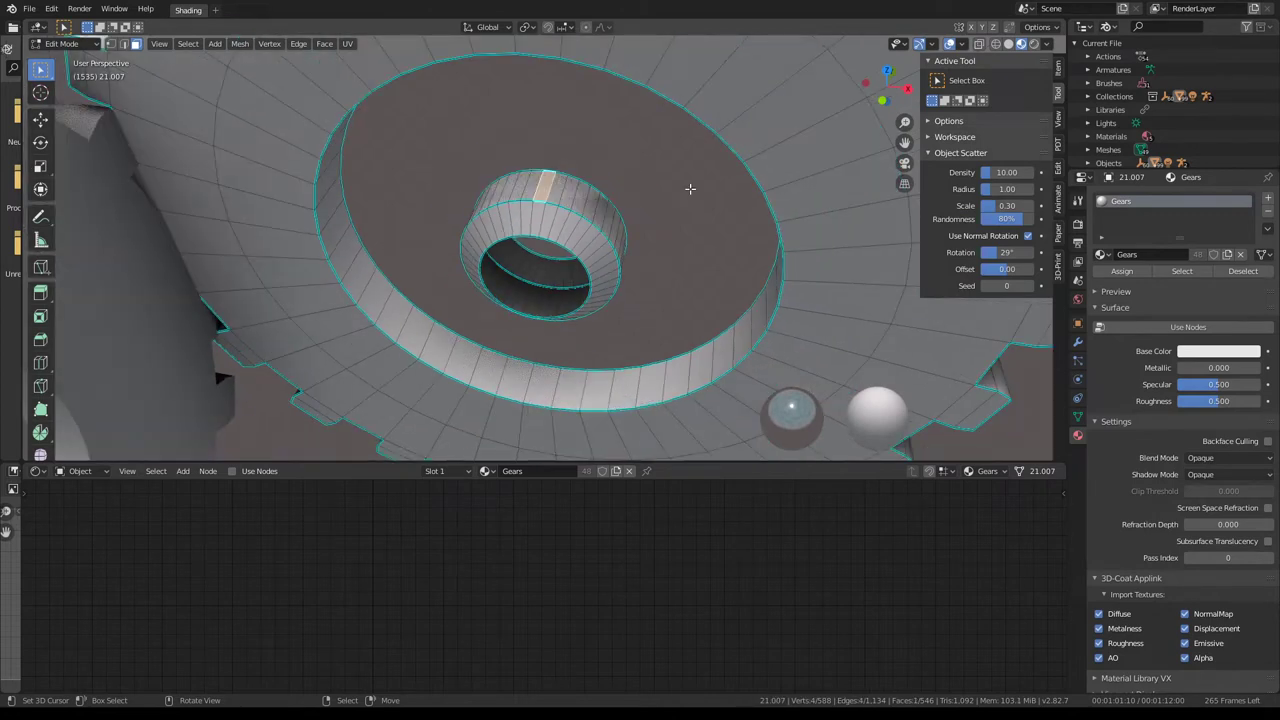
pyautogui.press('KP_1')
pyautogui.hotkey('shift', 's')
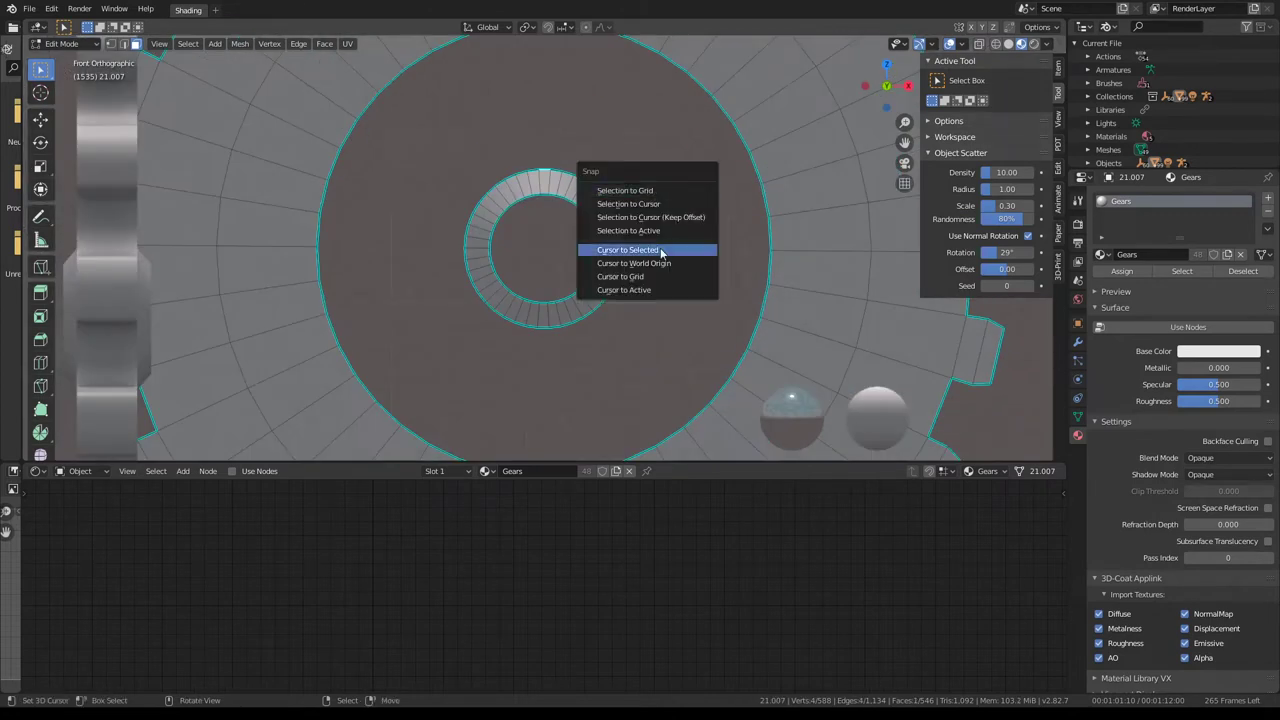
# - Add a small cube at the hub face, stretched to 7.040 along Z
pyautogui.click(661, 251)
pyautogui.hotkey('shift', 'a')
pyautogui.click(666, 262)
pyautogui.press('s')
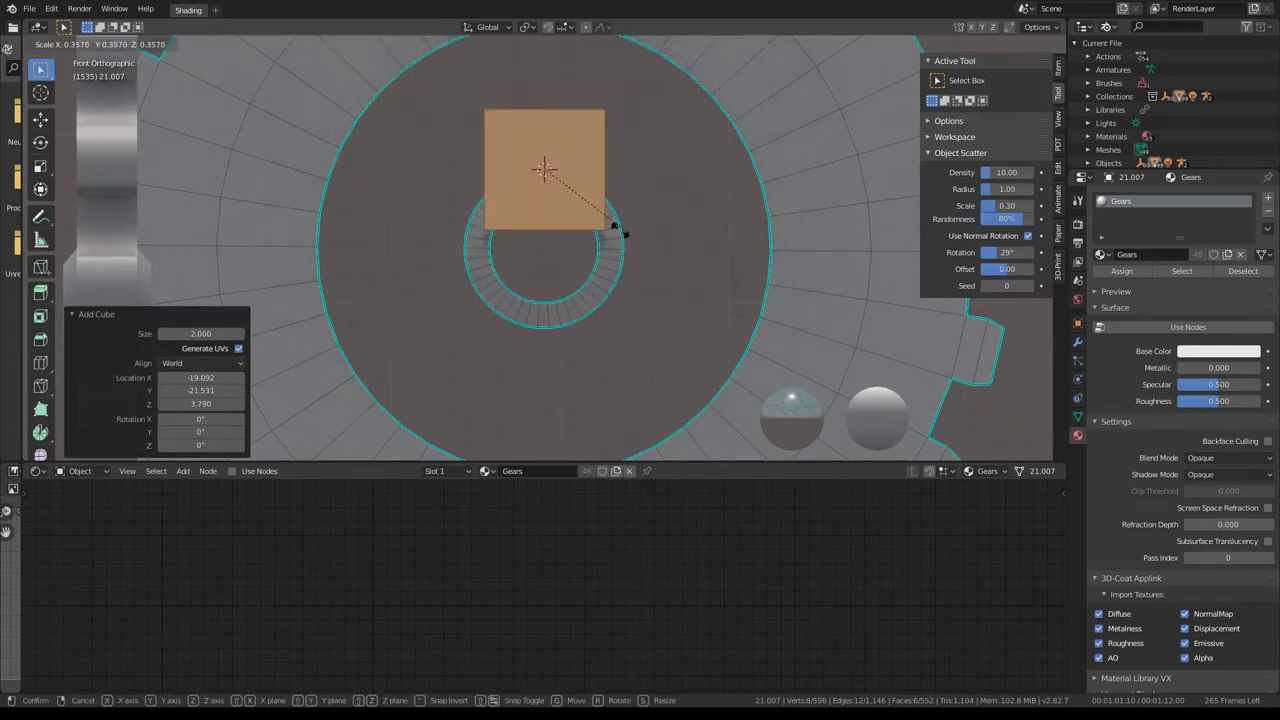
pyautogui.click(546, 194)
pyautogui.press('s')
pyautogui.press('z')
pyautogui.click(549, 380)
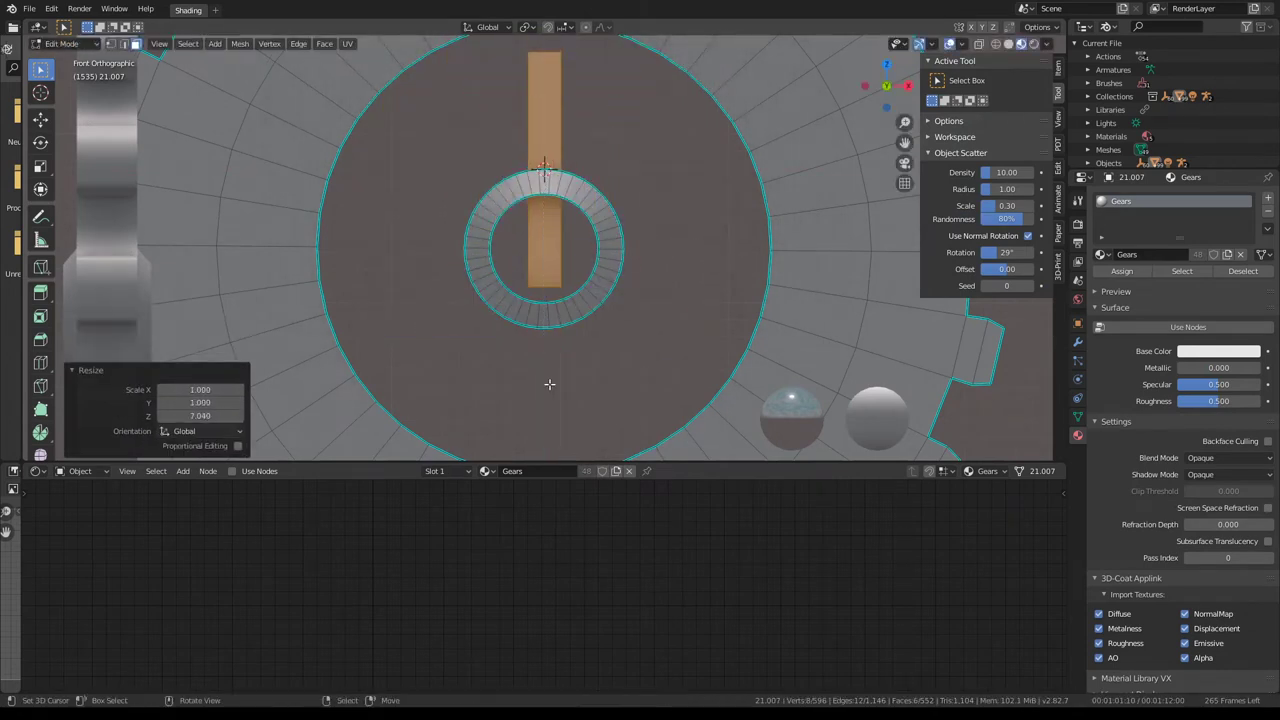
# - Raise the bar along Z and shrink it to 0.657
pyautogui.press('Tab')
pyautogui.scroll(-2, 557, 148)
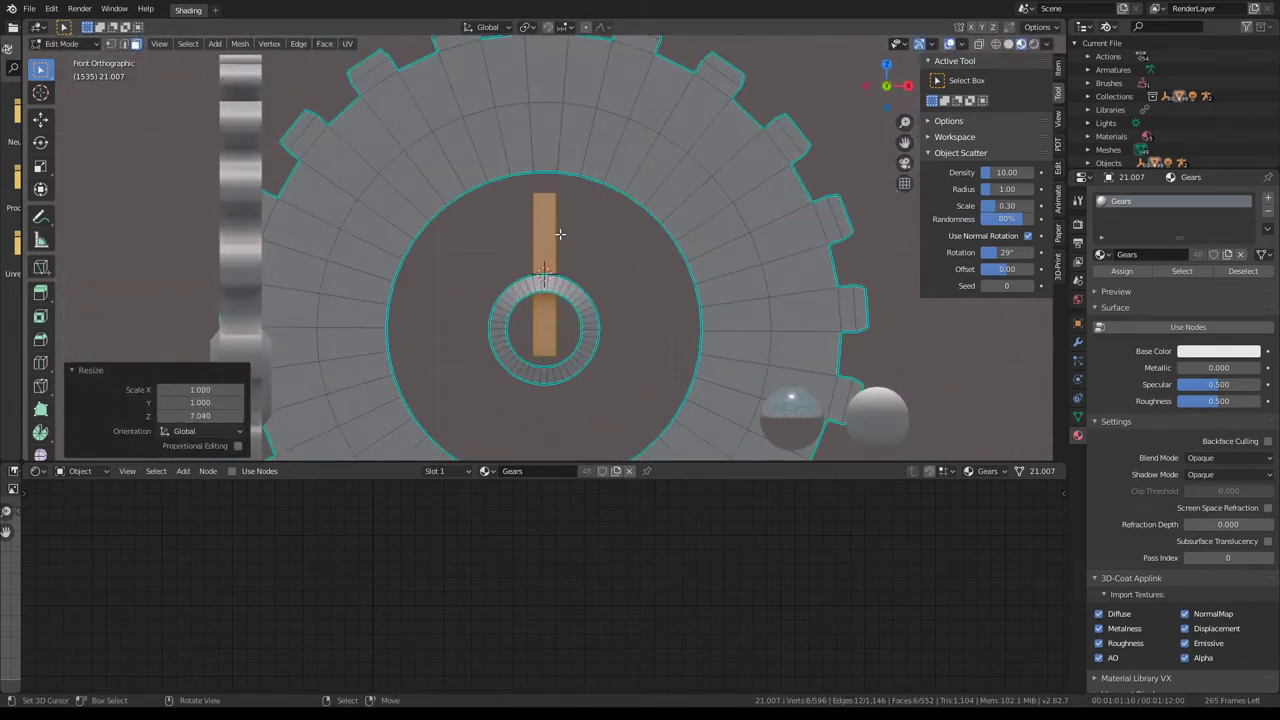
pyautogui.click(40, 189)
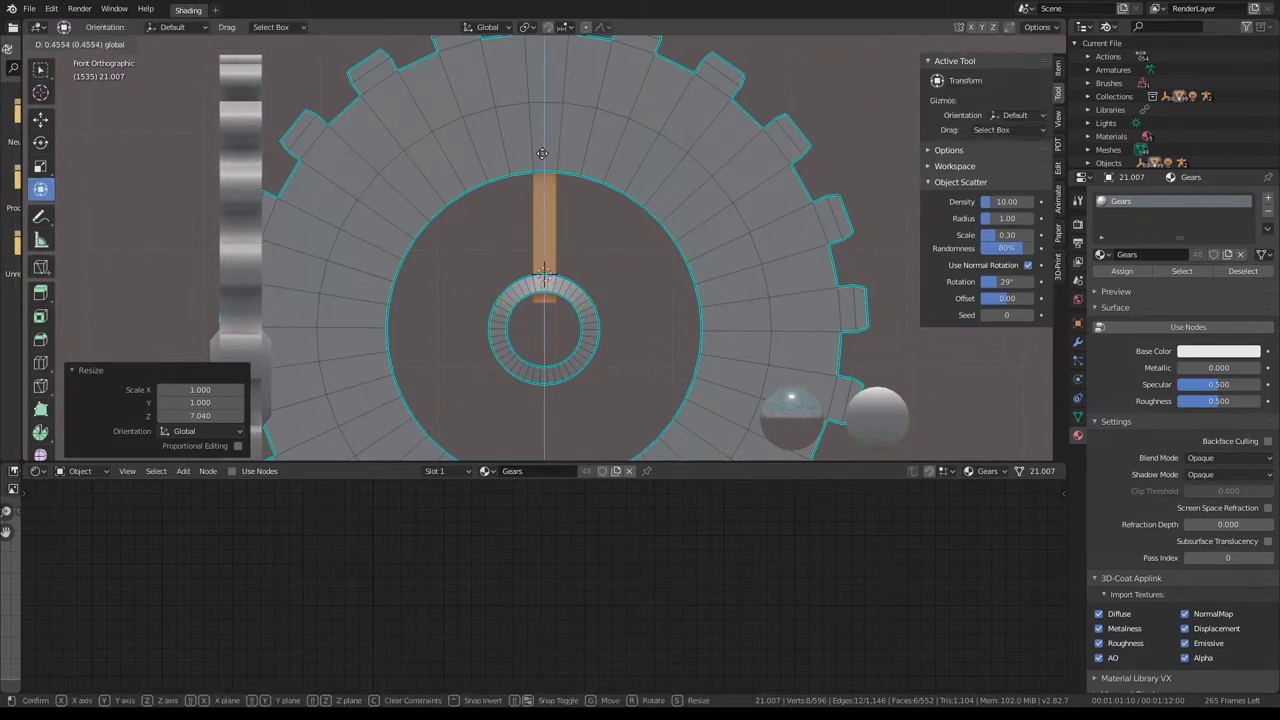
pyautogui.click(540, 175)
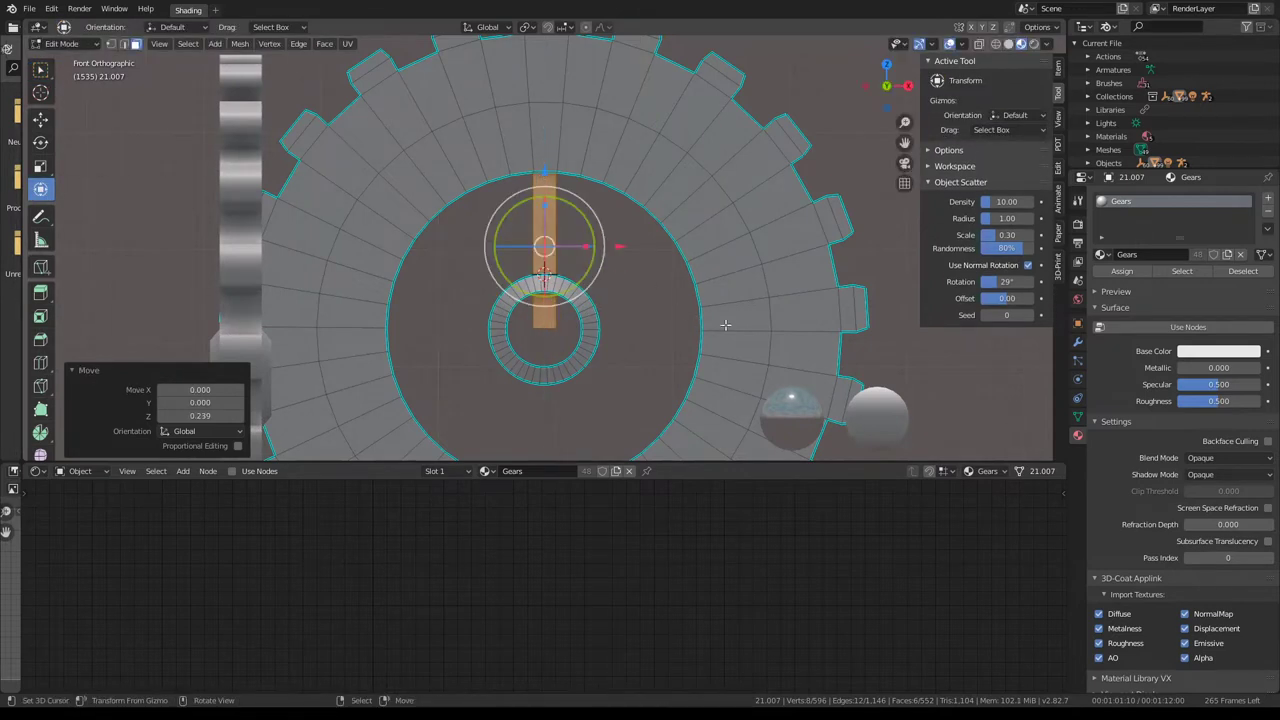
pyautogui.press('s')
pyautogui.click(644, 296)
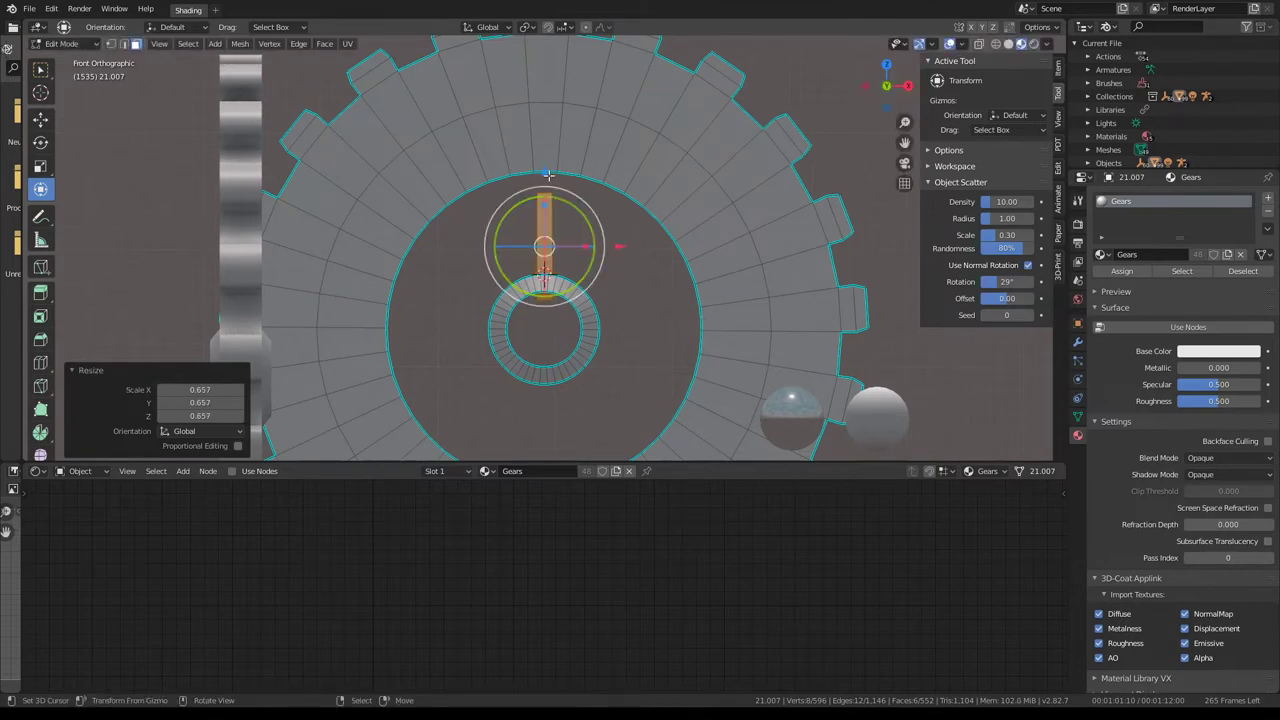
# - Move the bar vertically, scale it to 1.103 and rotate it 45° about Z
pyautogui.press('g')
pyautogui.press('z')
pyautogui.click(548, 153)
pyautogui.press('s')
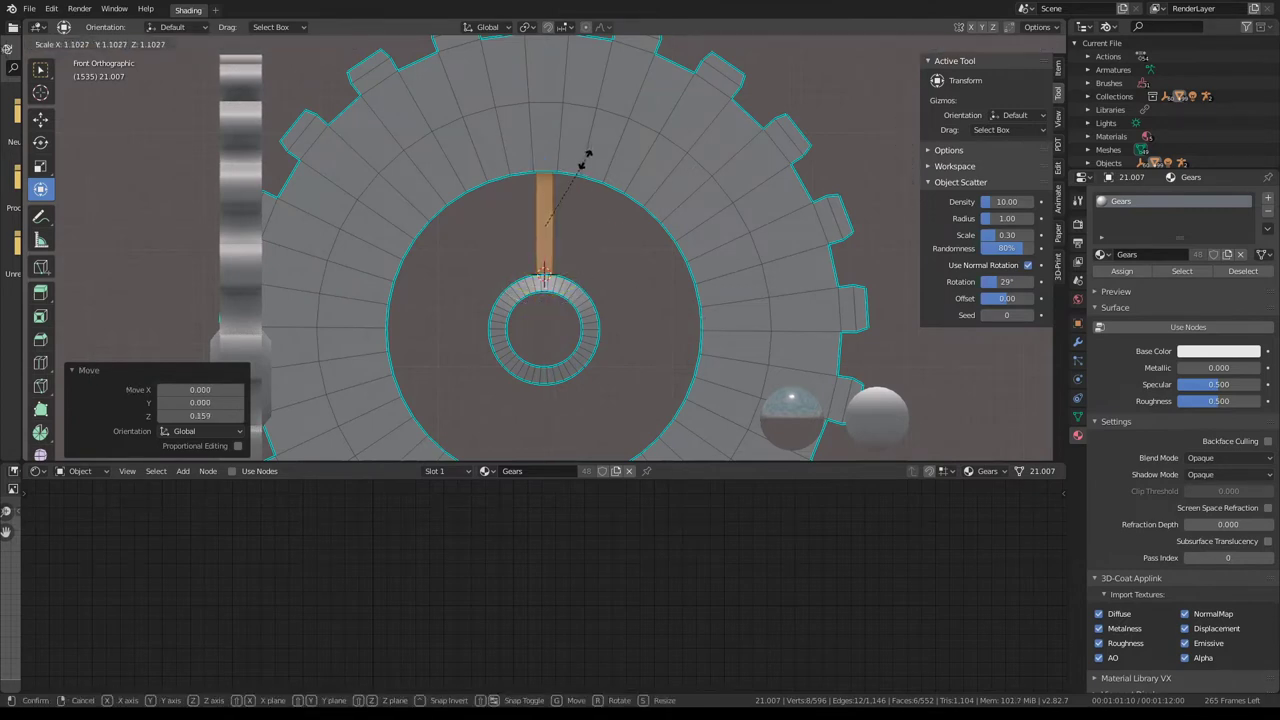
pyautogui.click(588, 157)
pyautogui.press('r')
pyautogui.press('z')
pyautogui.write('45')
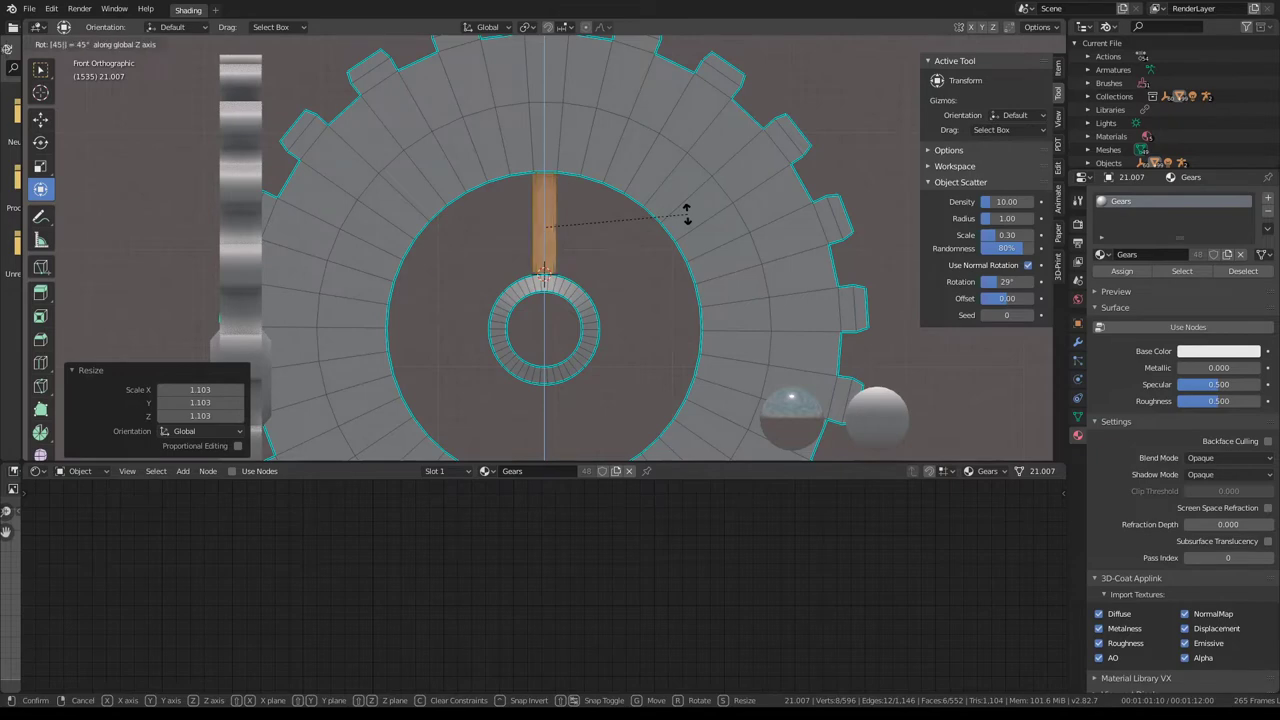
pyautogui.press('Return')
# - Thin the bar along its normals with Shrink/Fatten
pyautogui.scroll(3, 650, 218)
pyautogui.moveTo(623, 223)
pyautogui.mouseDown(button='middle')
pyautogui.moveTo(571, 237)
pyautogui.moveTo(357, 226)
pyautogui.moveTo(280, 263)
pyautogui.moveTo(348, 300)
pyautogui.moveTo(721, 287)
pyautogui.mouseUp(button='middle')
pyautogui.scroll(-3, 455, 227)
pyautogui.hotkey('alt', 's')
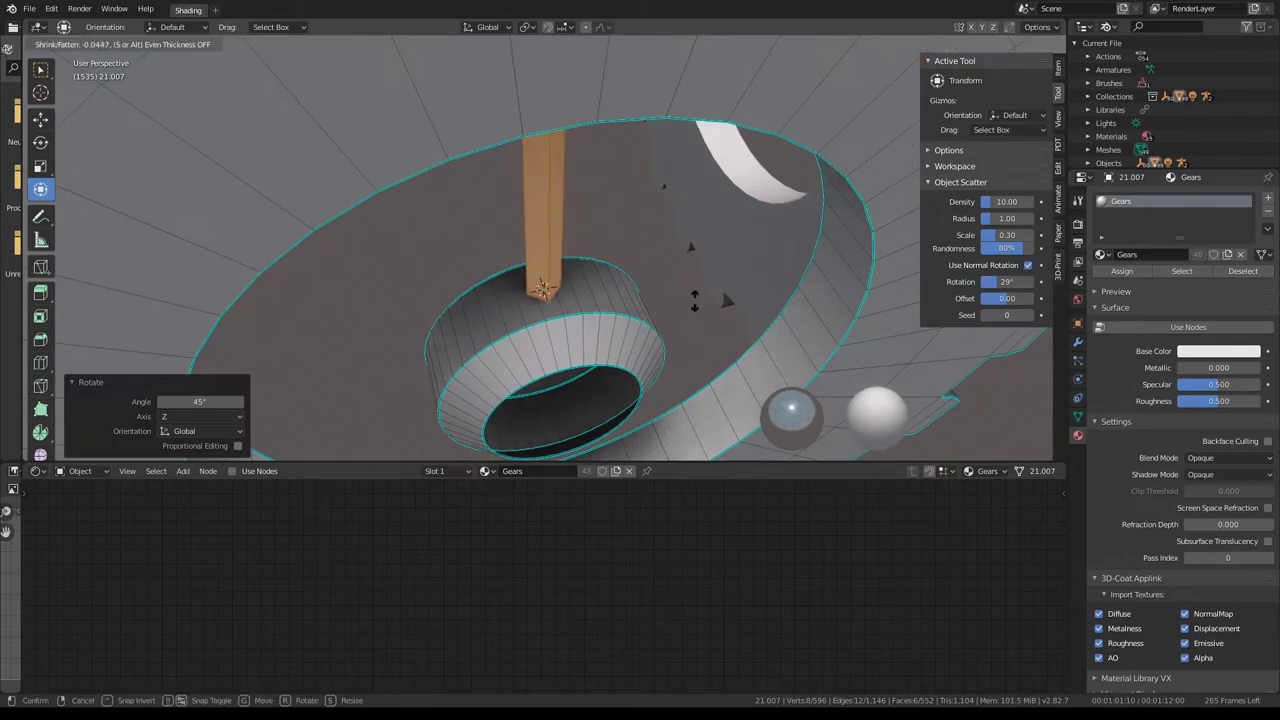
pyautogui.click(674, 222)
pyautogui.moveTo(674, 222)
pyautogui.mouseDown(button='middle')
pyautogui.moveTo(552, 163)
pyautogui.moveTo(678, 162)
pyautogui.mouseUp(button='middle')
pyautogui.scroll(-3, 678, 162)
pyautogui.scroll(-3, 620, 200)
pyautogui.scroll(4, 560, 240)
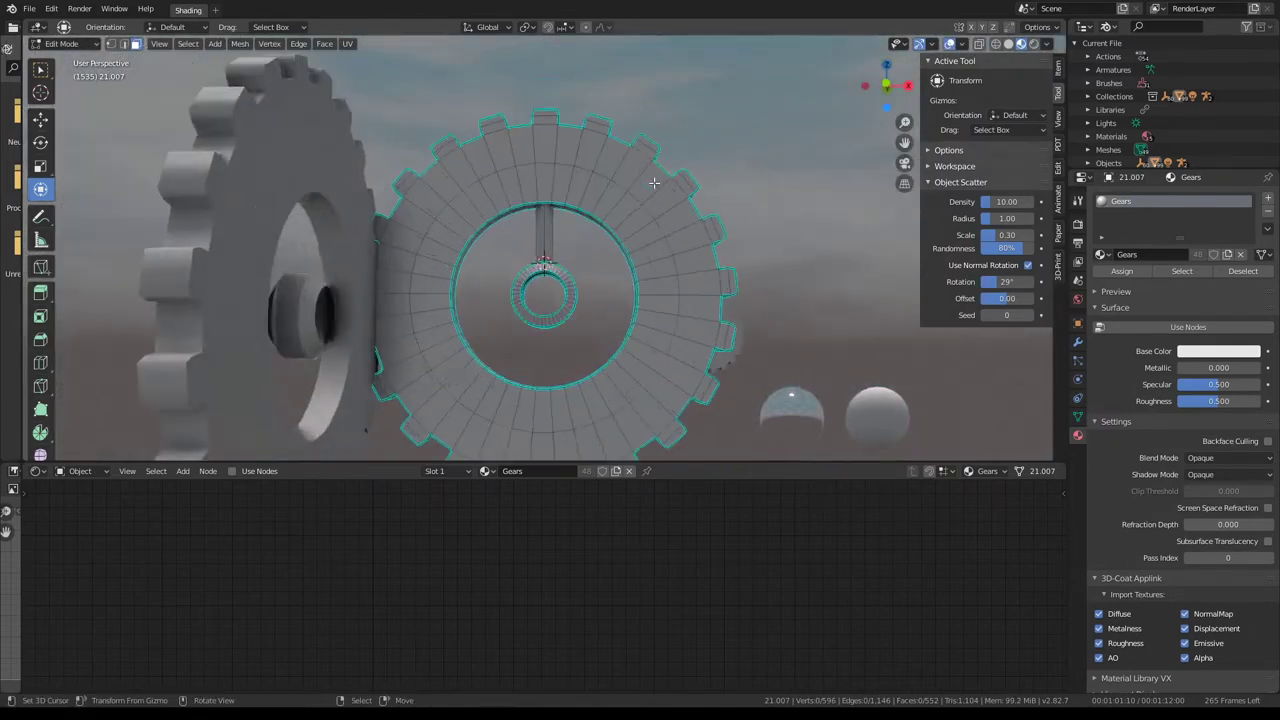
pyautogui.scroll(2, 543, 258)
# - Place the 3D cursor at the gear centre and select the whole linked bar
pyautogui.press('Tab')
pyautogui.press('Tab')
pyautogui.hotkey('shift', 'g')
pyautogui.click(670, 260)
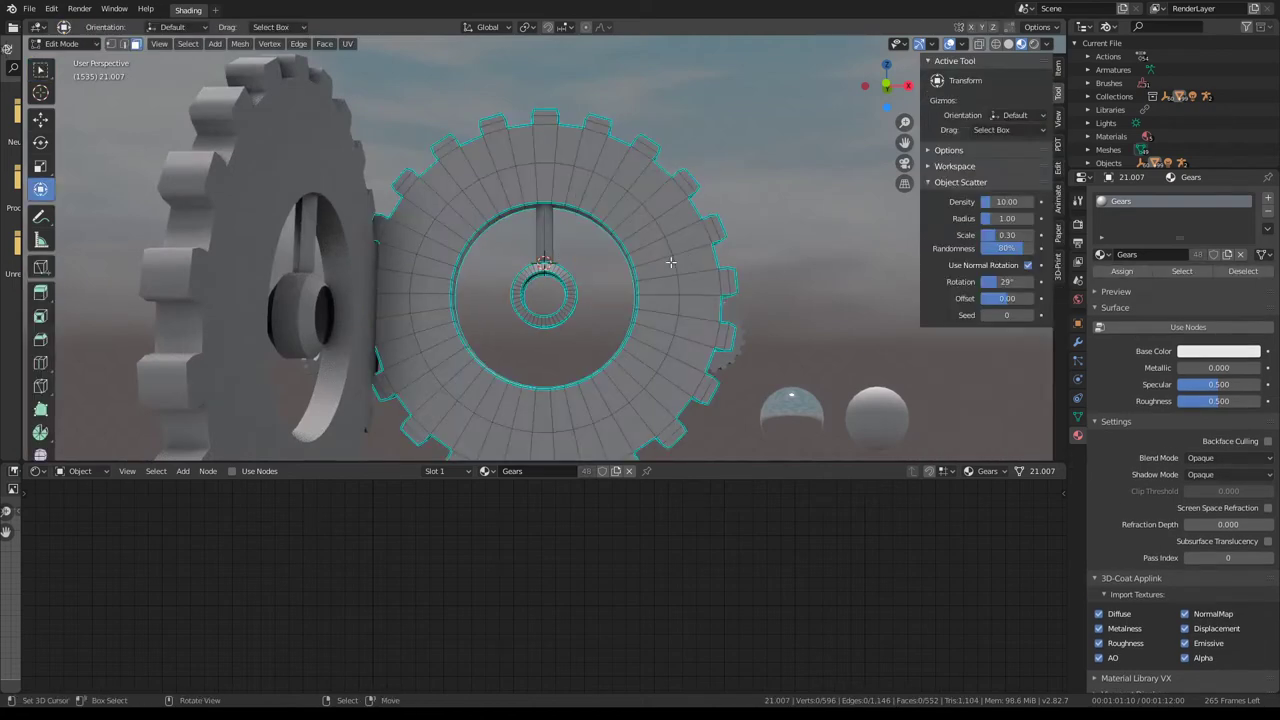
pyautogui.press('Tab')
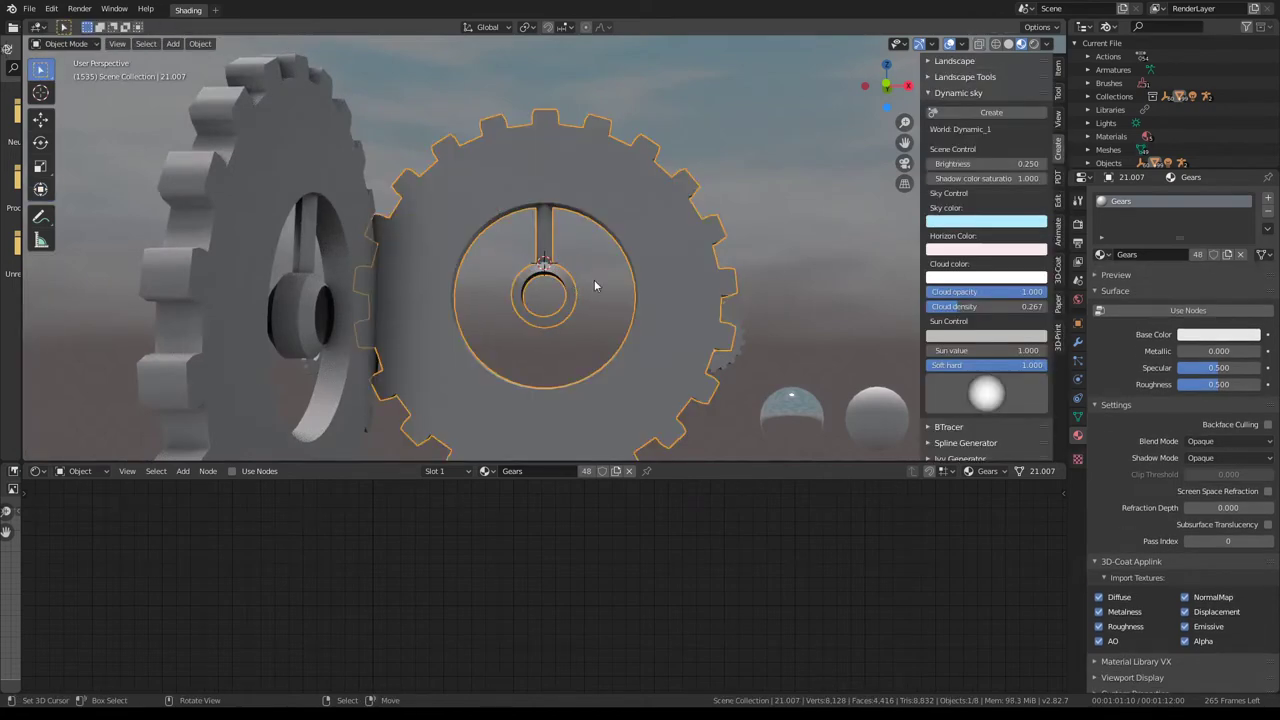
pyautogui.press('Tab')
pyautogui.press('Tab')
pyautogui.hotkey('shift', 's')
pyautogui.click(685, 278)
pyautogui.press('Tab')
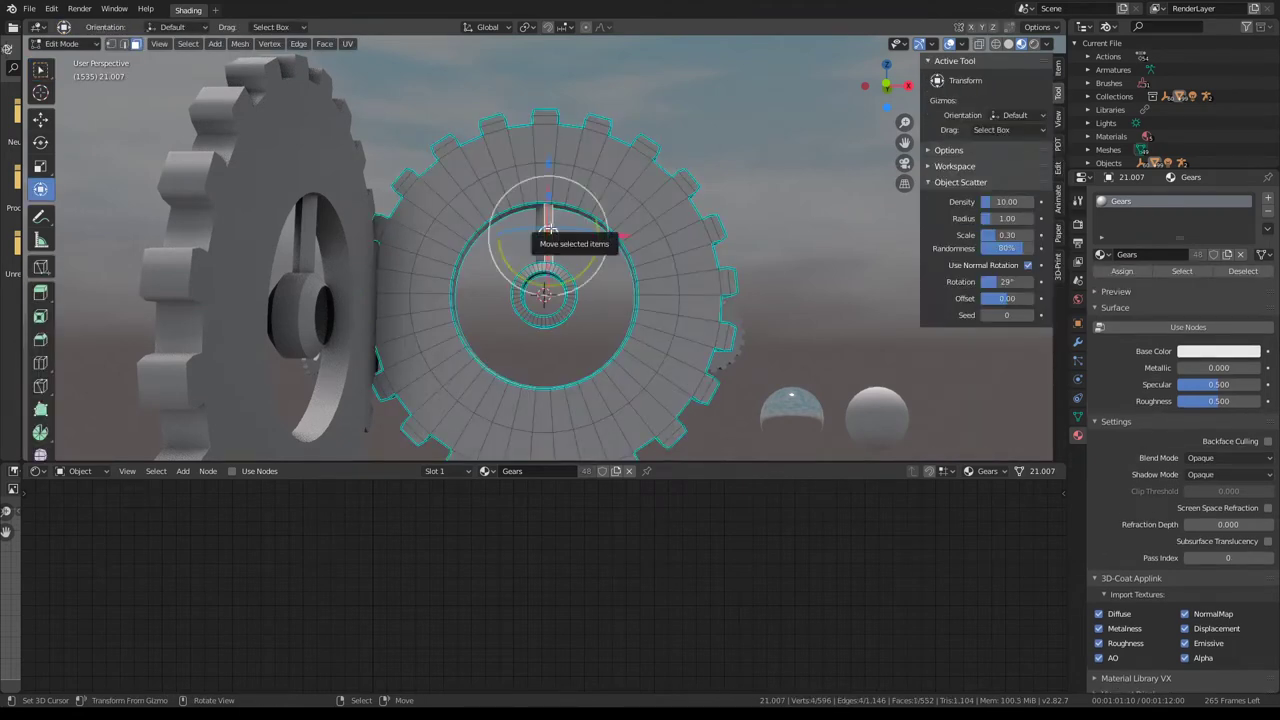
pyautogui.press('l')
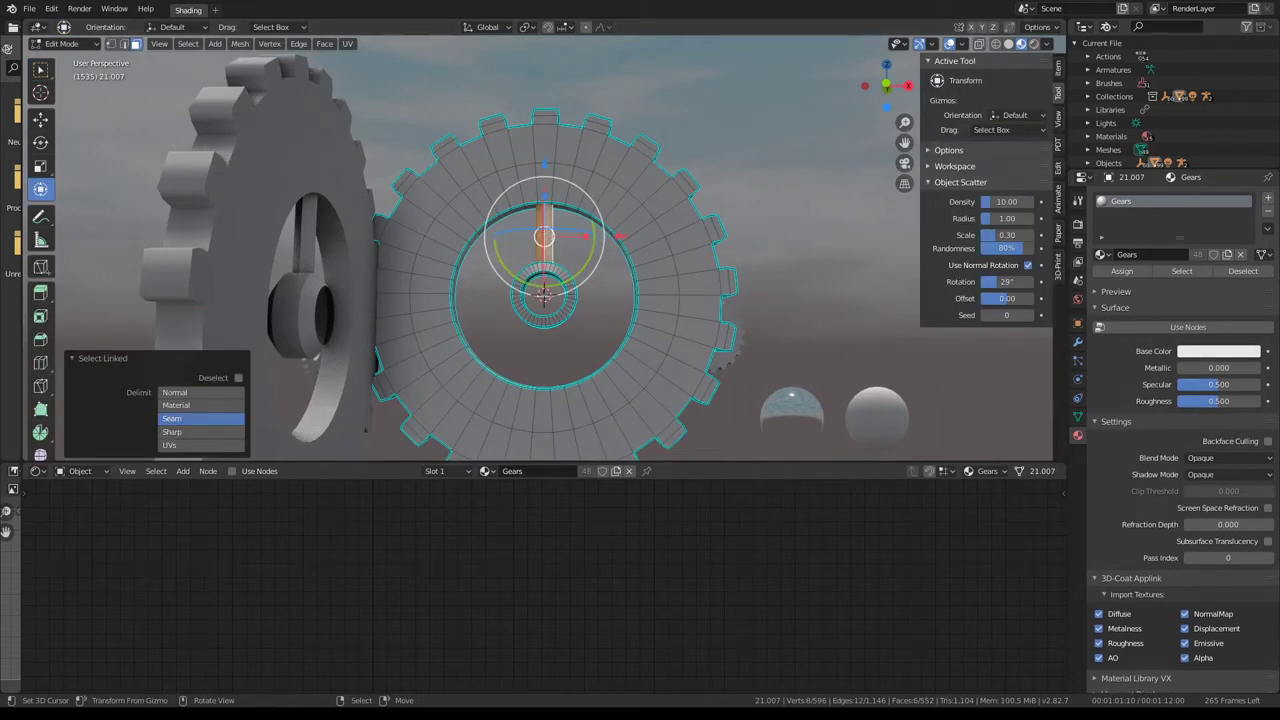
pyautogui.press('KP_1')
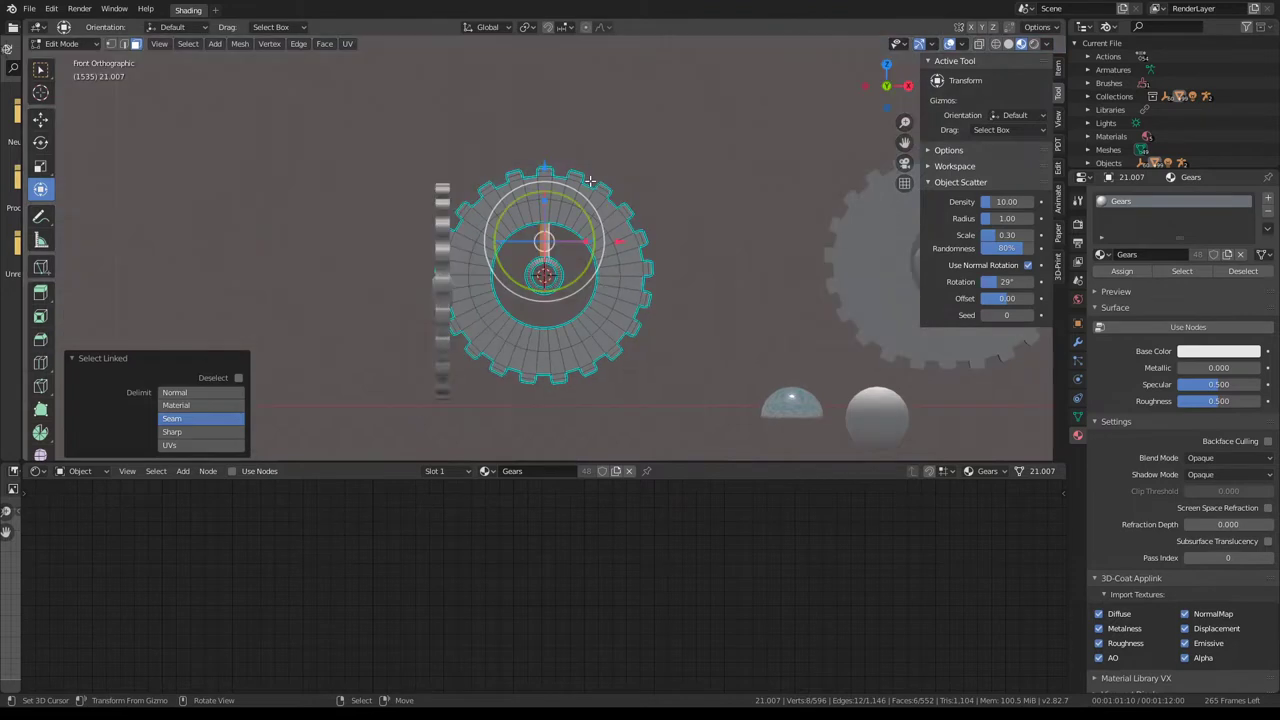
pyautogui.scroll(2, 590, 180)
# - Spin the bar 360° in 9 steps around the 3D cursor into a ring of spokes
pyautogui.scroll(2, 590, 180)
pyautogui.hotkey('alt', 'r')
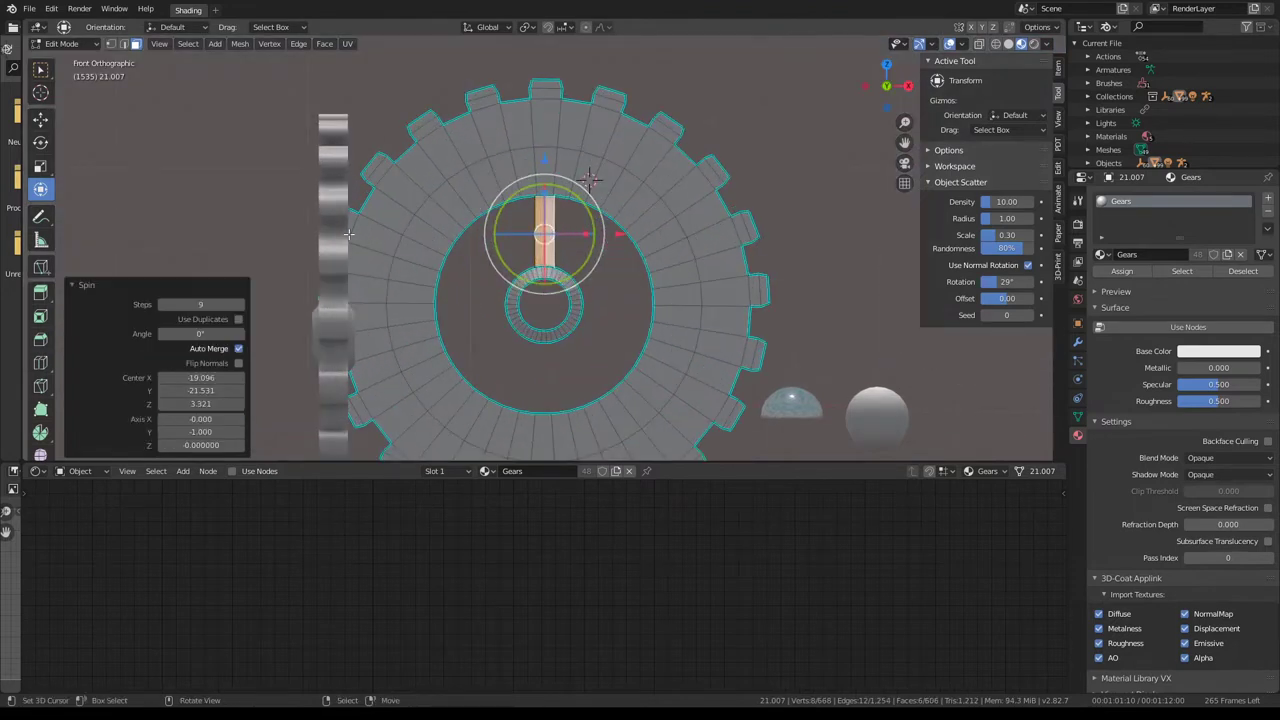
pyautogui.moveTo(176, 333); pyautogui.dragTo(178, 333)
pyautogui.write('360')
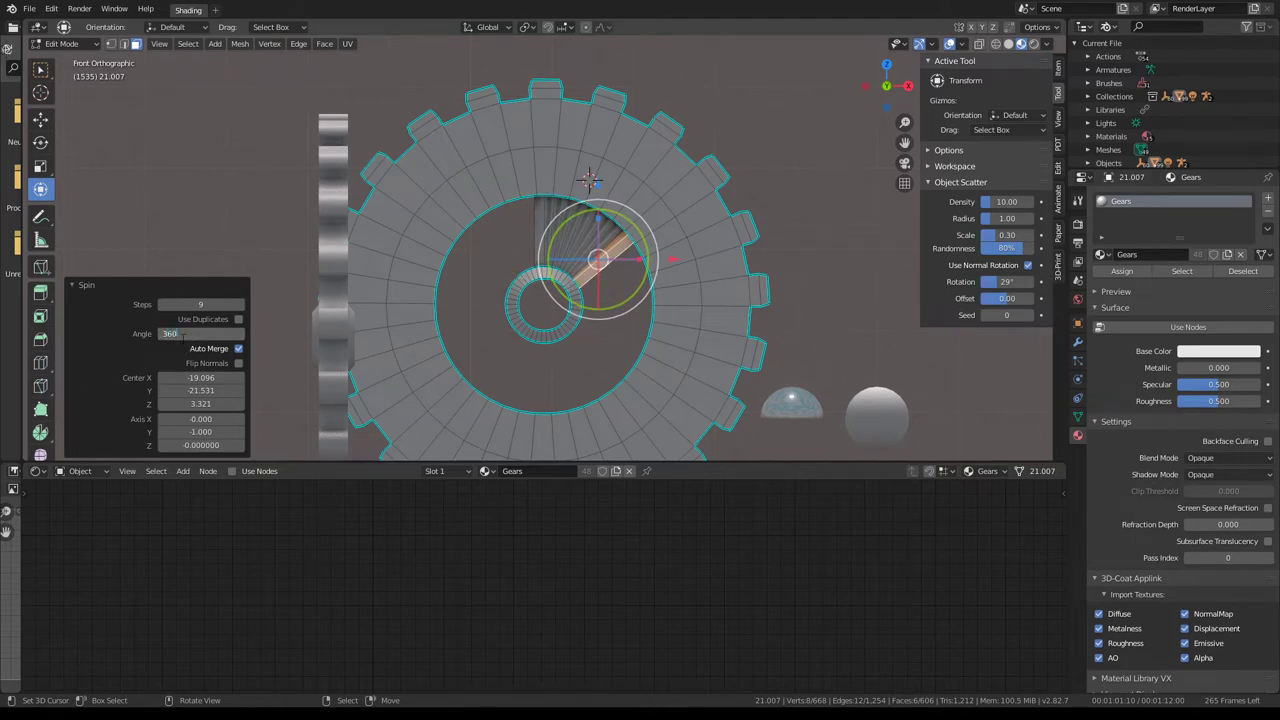
pyautogui.press('Return')
pyautogui.scroll(3, 363, 347)
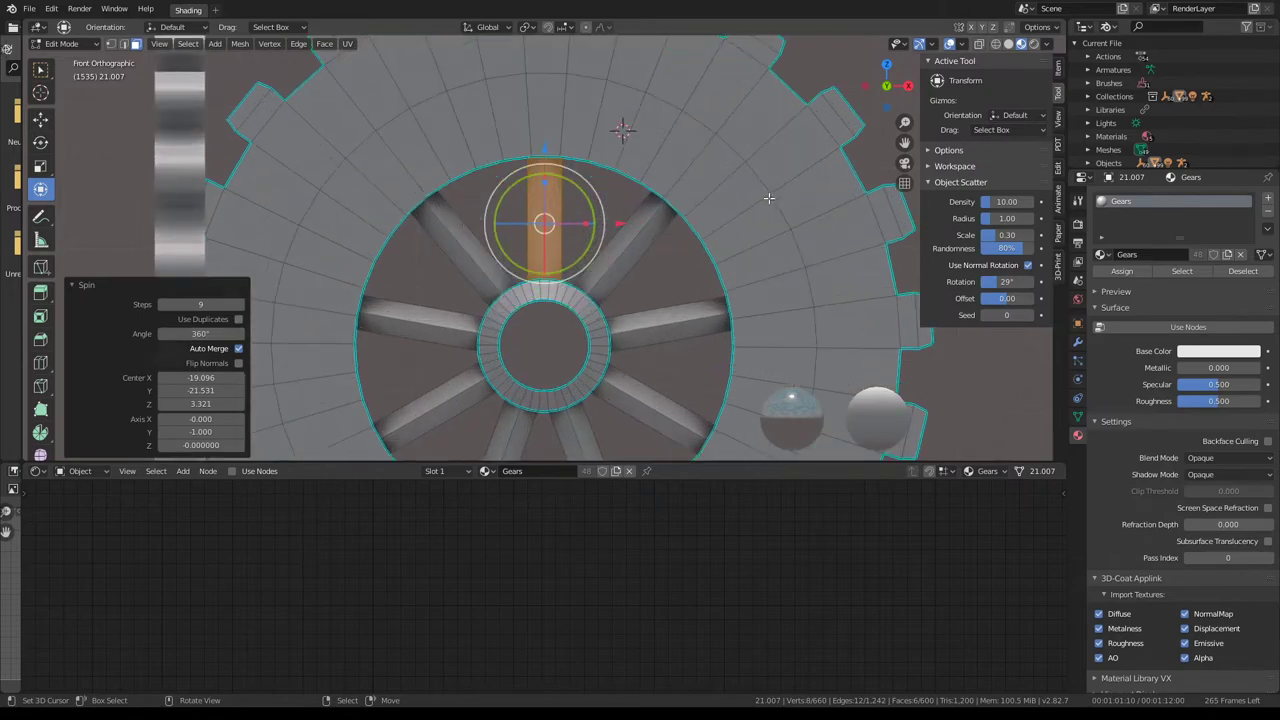
pyautogui.moveTo(363, 347)
pyautogui.mouseDown(button='middle')
pyautogui.moveTo(374, 184)
pyautogui.moveTo(481, 172)
pyautogui.mouseUp(button='middle')
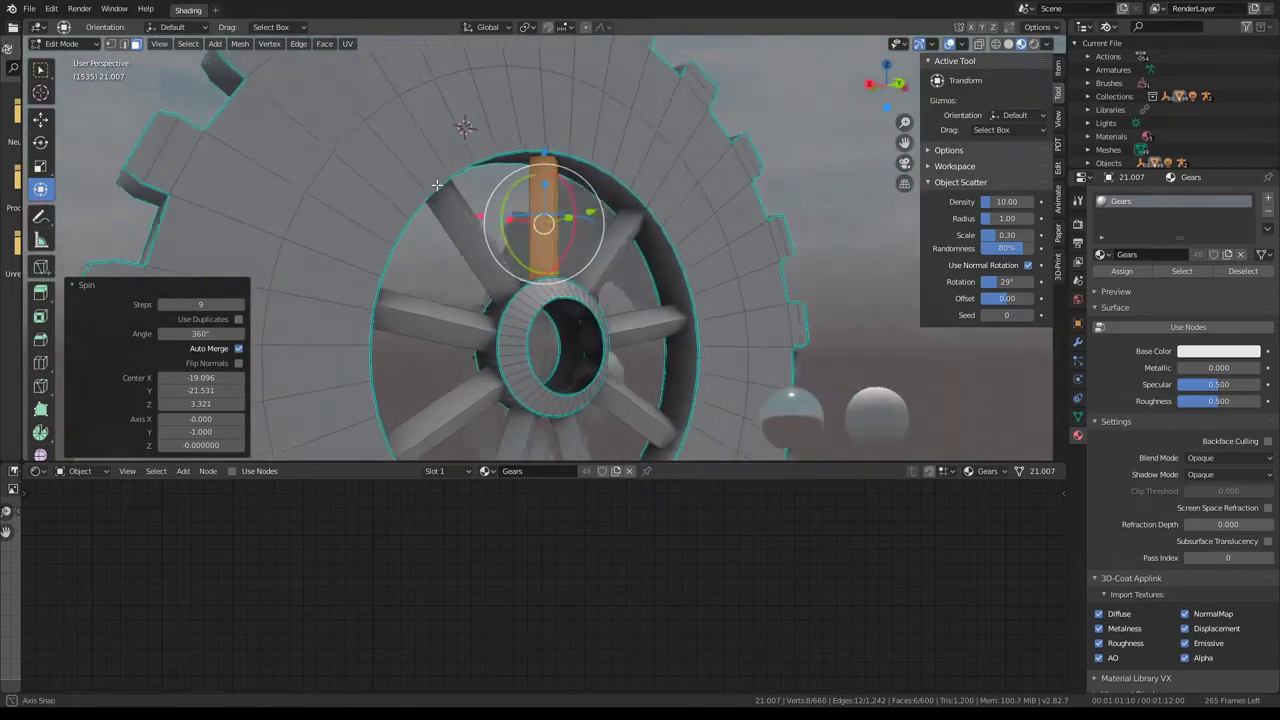
pyautogui.moveTo(628, 213)
pyautogui.mouseDown(button='middle')
pyautogui.moveTo(700, 220)
pyautogui.moveTo(634, 230)
pyautogui.moveTo(595, 255)
pyautogui.mouseUp(button='middle')
# - Select all the spokes by picking a face and adding each linked spoke
pyautogui.press('g')
pyautogui.press('Escape')
pyautogui.click(595, 255)
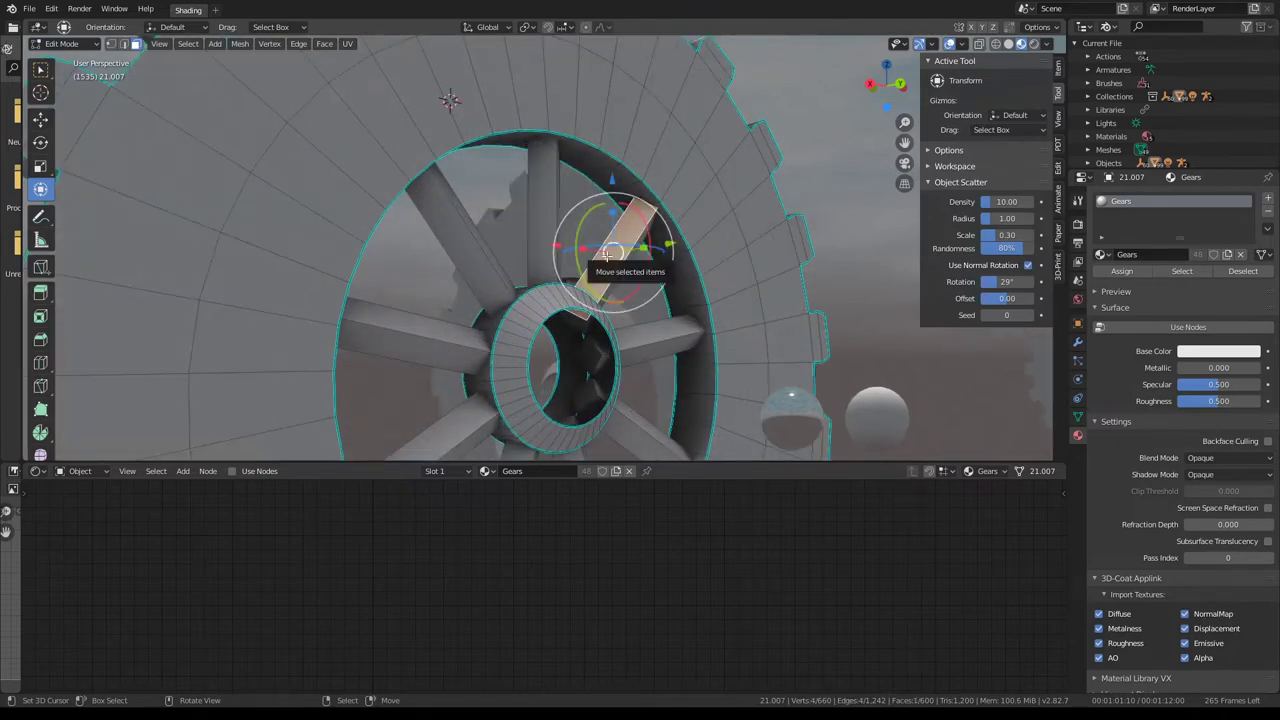
pyautogui.press('l')
pyautogui.press('l')
pyautogui.press('l')
pyautogui.press('l')
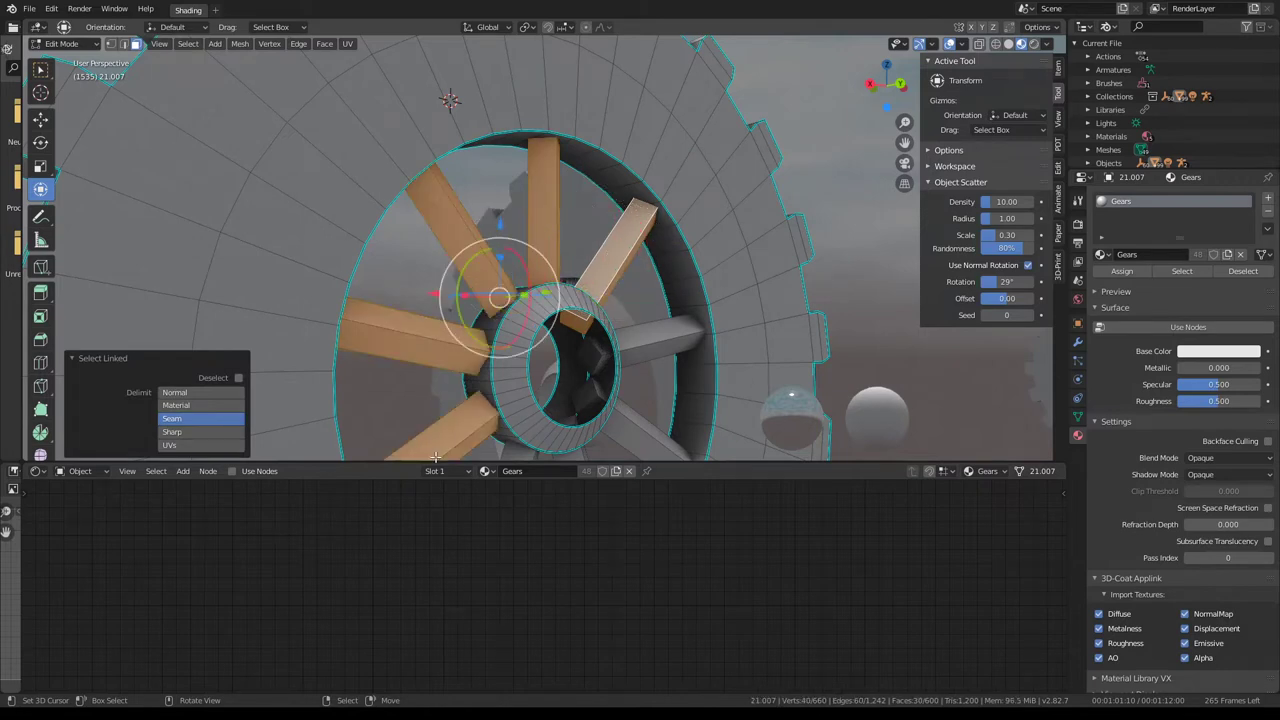
pyautogui.scroll(-3, 540, 385)
pyautogui.press('l')
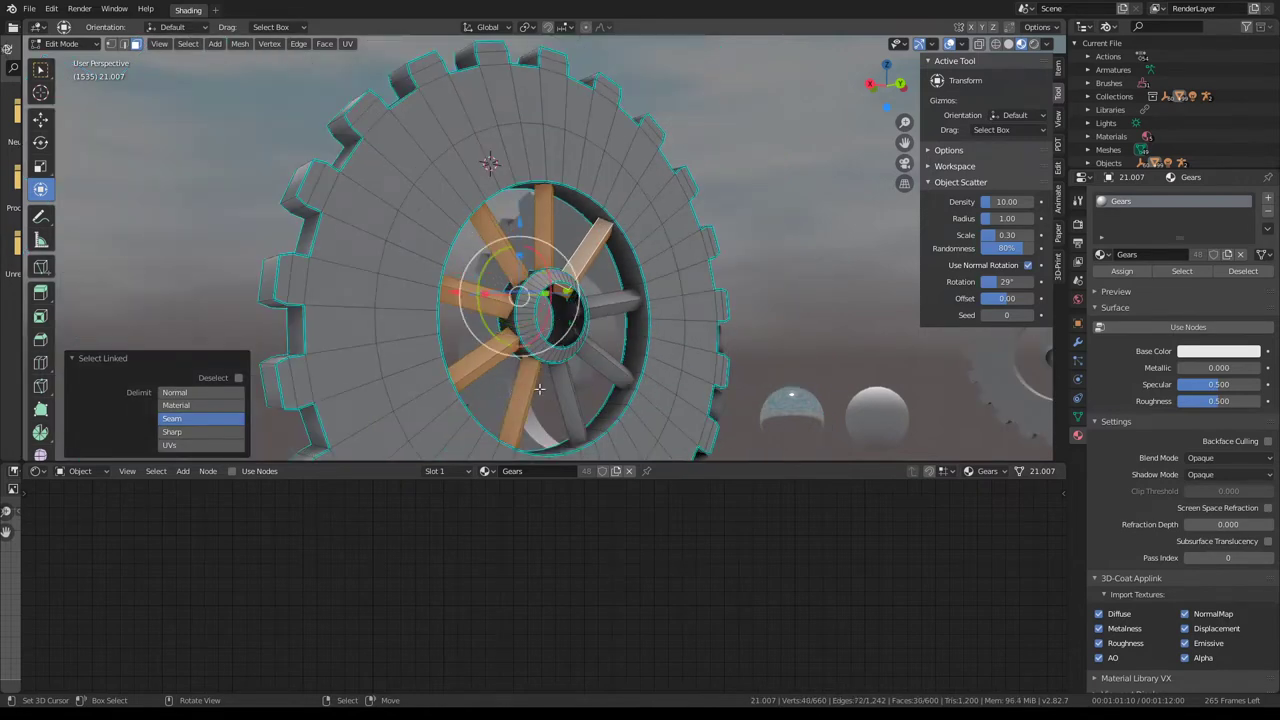
pyautogui.press('l')
pyautogui.press('l')
pyautogui.press('l')
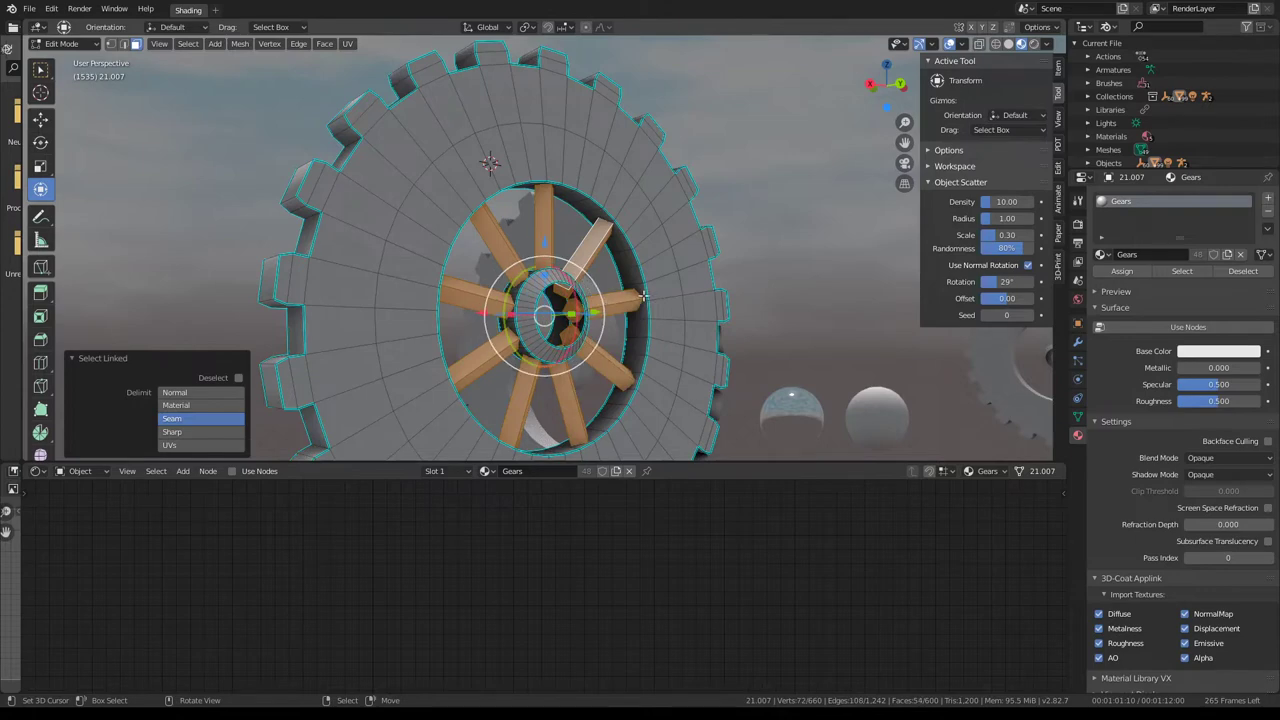
pyautogui.moveTo(612, 330); pyautogui.dragTo(628, 293, button='middle')
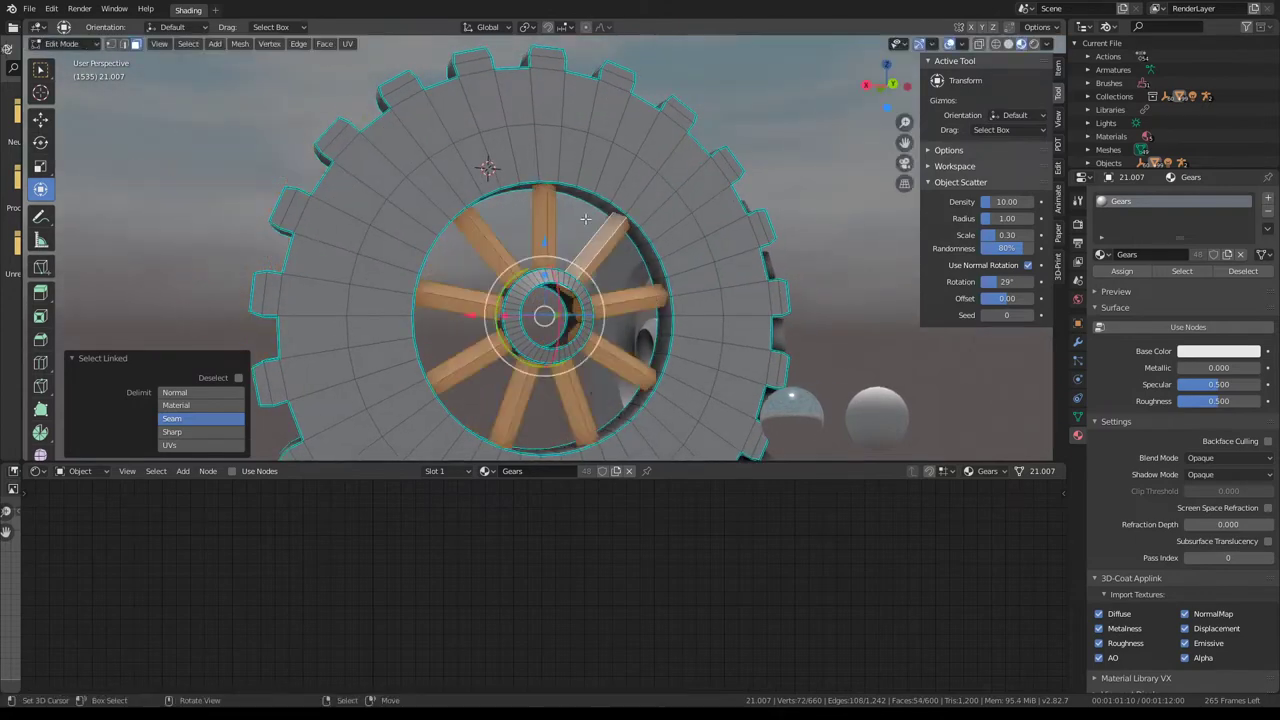
pyautogui.scroll(3, 610, 200)
pyautogui.scroll(2, 602, 185)
pyautogui.hotkey('ctrl', 'e')
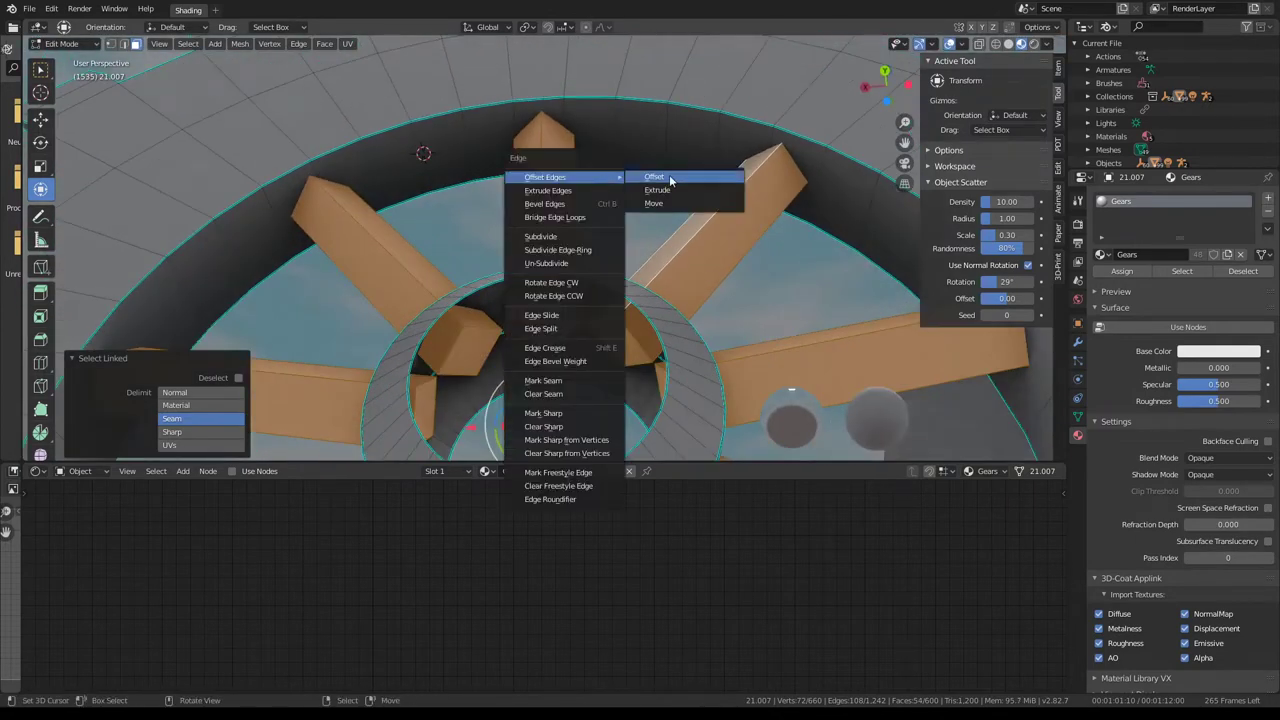
# - Bevel the selected spoke edges with a 0.018 offset and play the animation
pyautogui.press('Escape')
pyautogui.scroll(3, 555, 183)
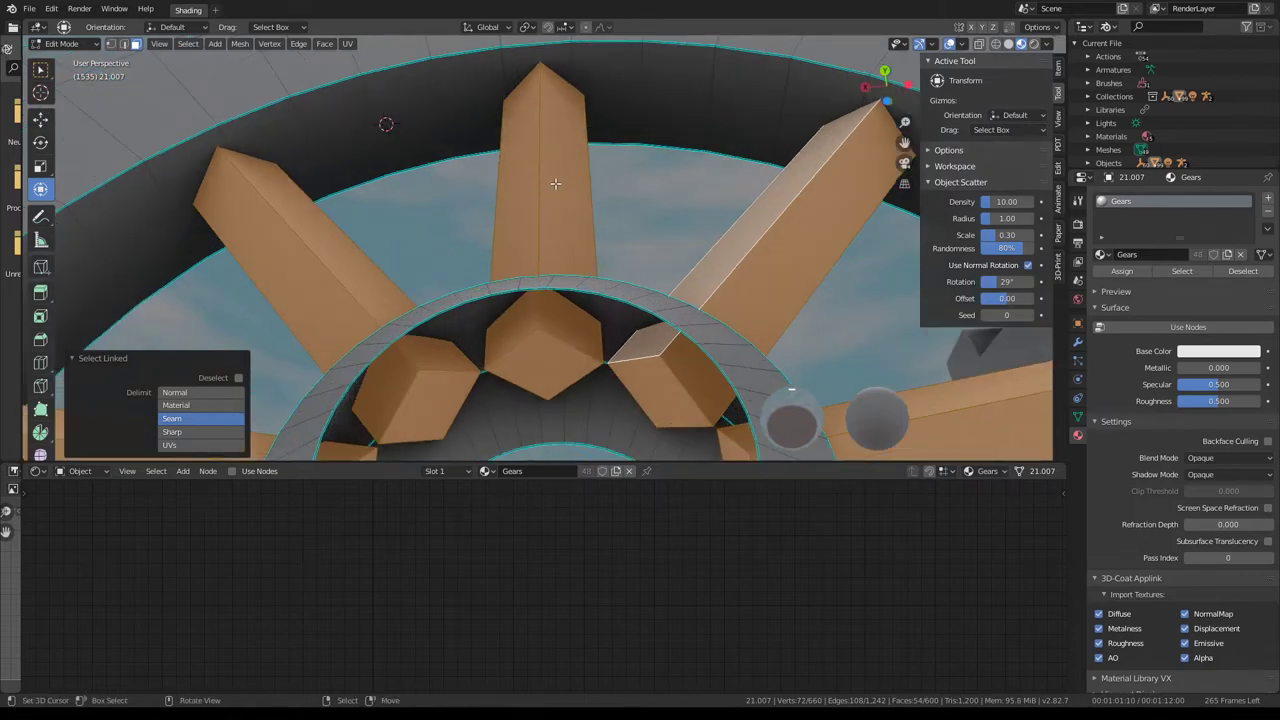
pyautogui.hotkey('ctrl', 'e')
pyautogui.click(537, 211)
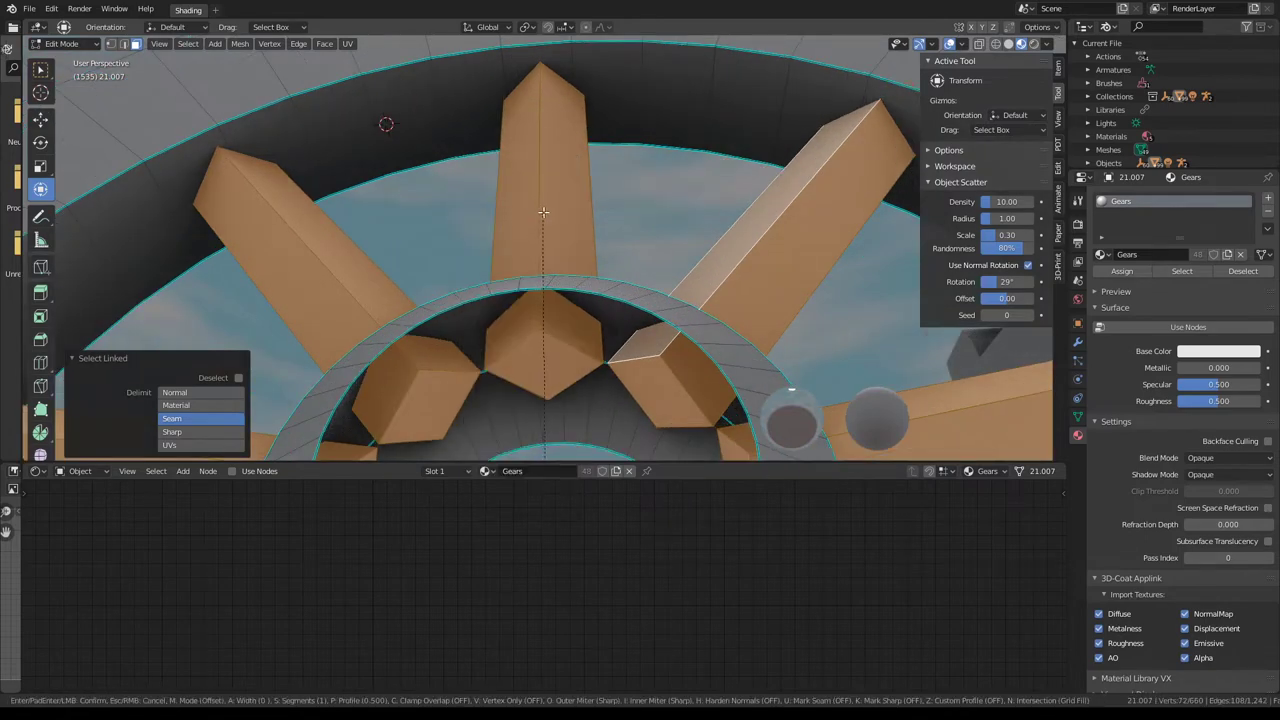
pyautogui.click(593, 101)
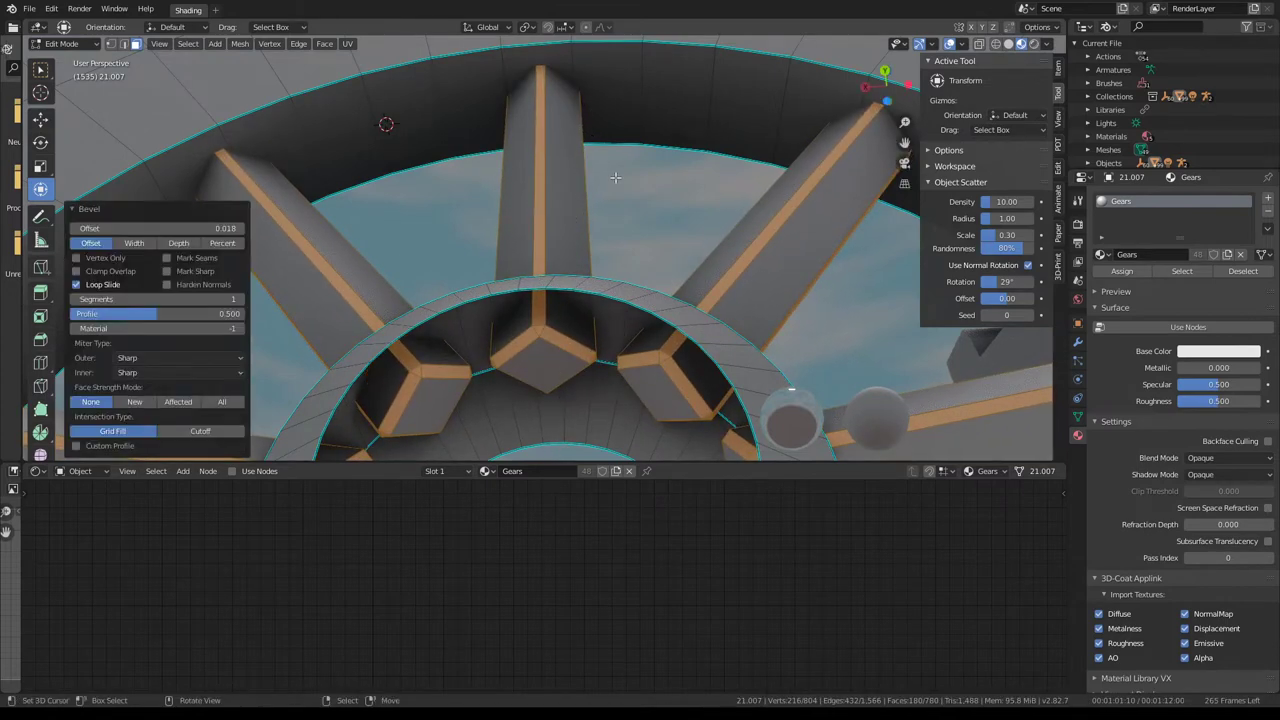
pyautogui.moveTo(615, 177)
pyautogui.mouseDown(button='middle')
pyautogui.moveTo(592, 271)
pyautogui.moveTo(623, 251)
pyautogui.moveTo(592, 206)
pyautogui.moveTo(608, 142)
pyautogui.moveTo(543, 116)
pyautogui.moveTo(573, 240)
pyautogui.moveTo(800, 249)
pyautogui.moveTo(672, 227)
pyautogui.moveTo(390, 225)
pyautogui.moveTo(425, 247)
pyautogui.mouseUp(button='middle')
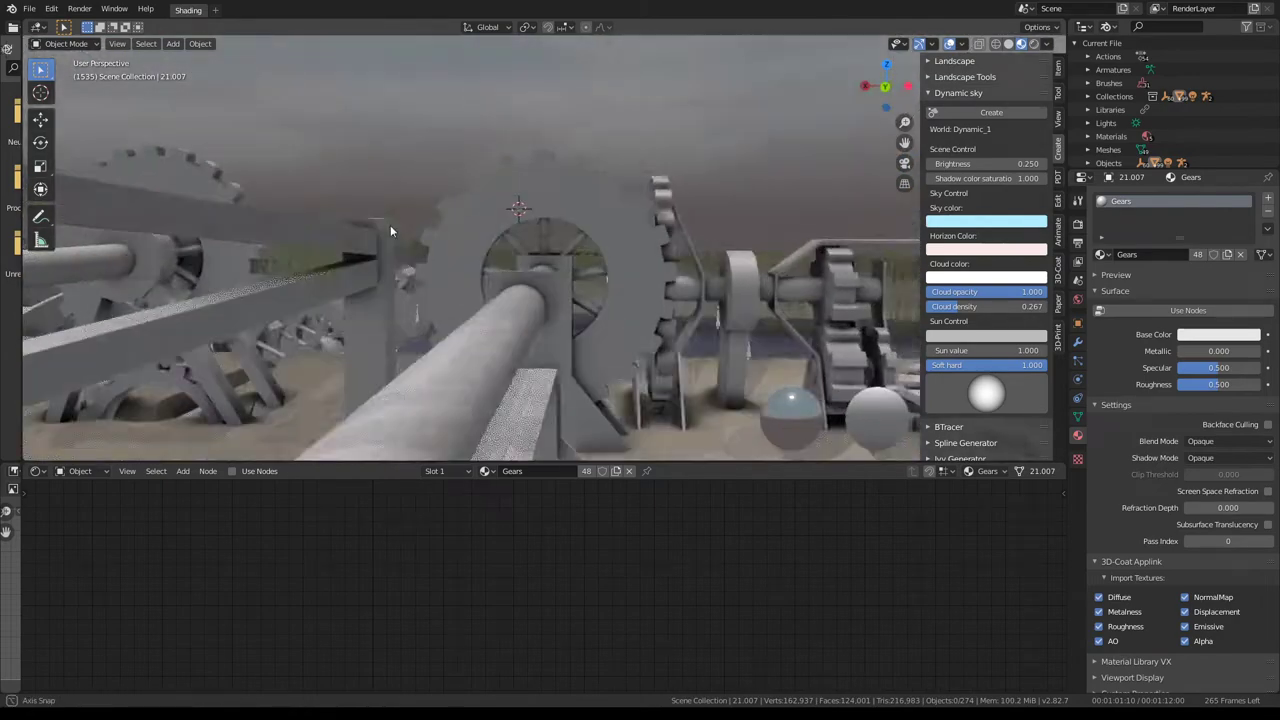
pyautogui.press('space')
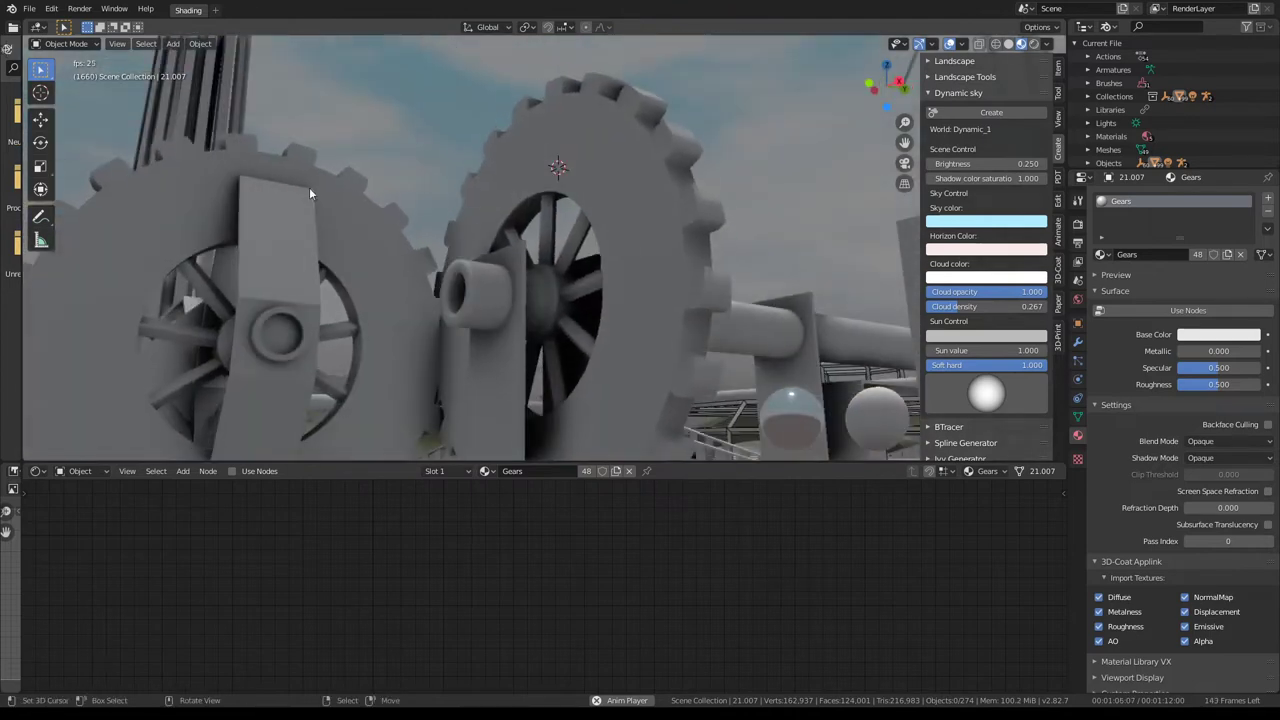
# - Select gear wheel 21.011 near the windmills and frame it close up
pyautogui.click(31, 9)
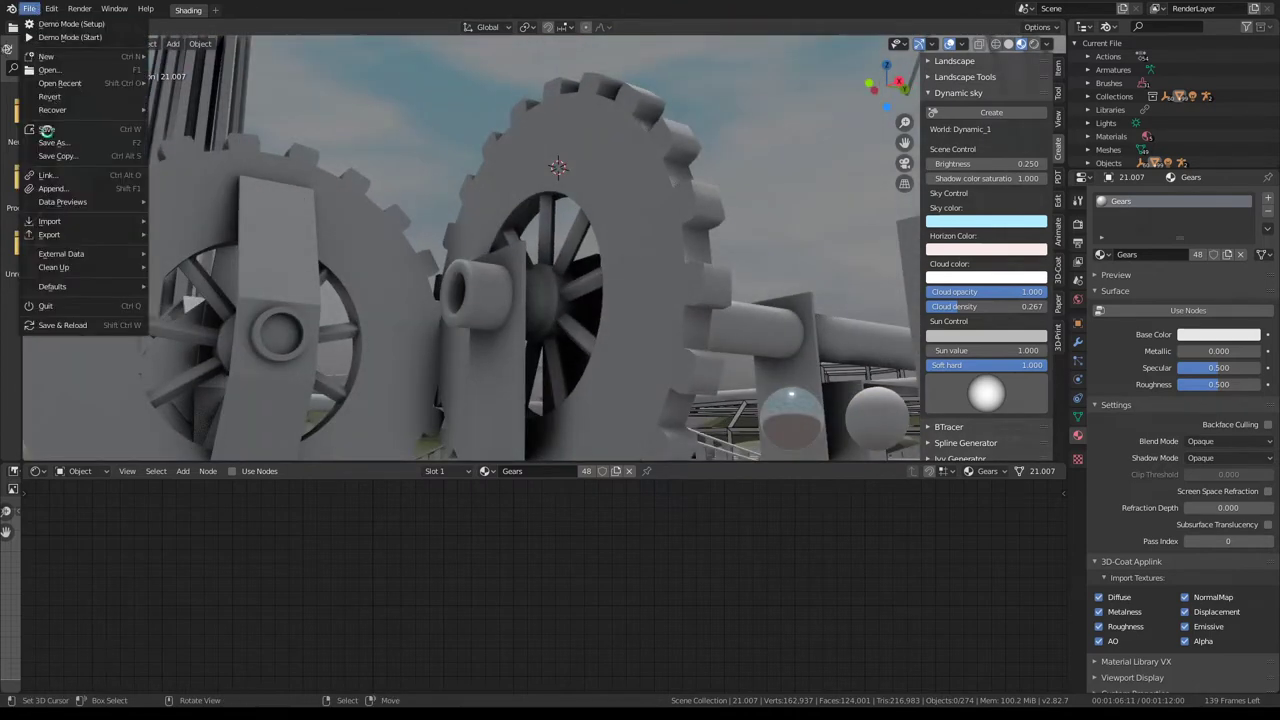
pyautogui.scroll(-3, 495, 183)
pyautogui.scroll(-5, 647, 216)
pyautogui.scroll(-5, 620, 250)
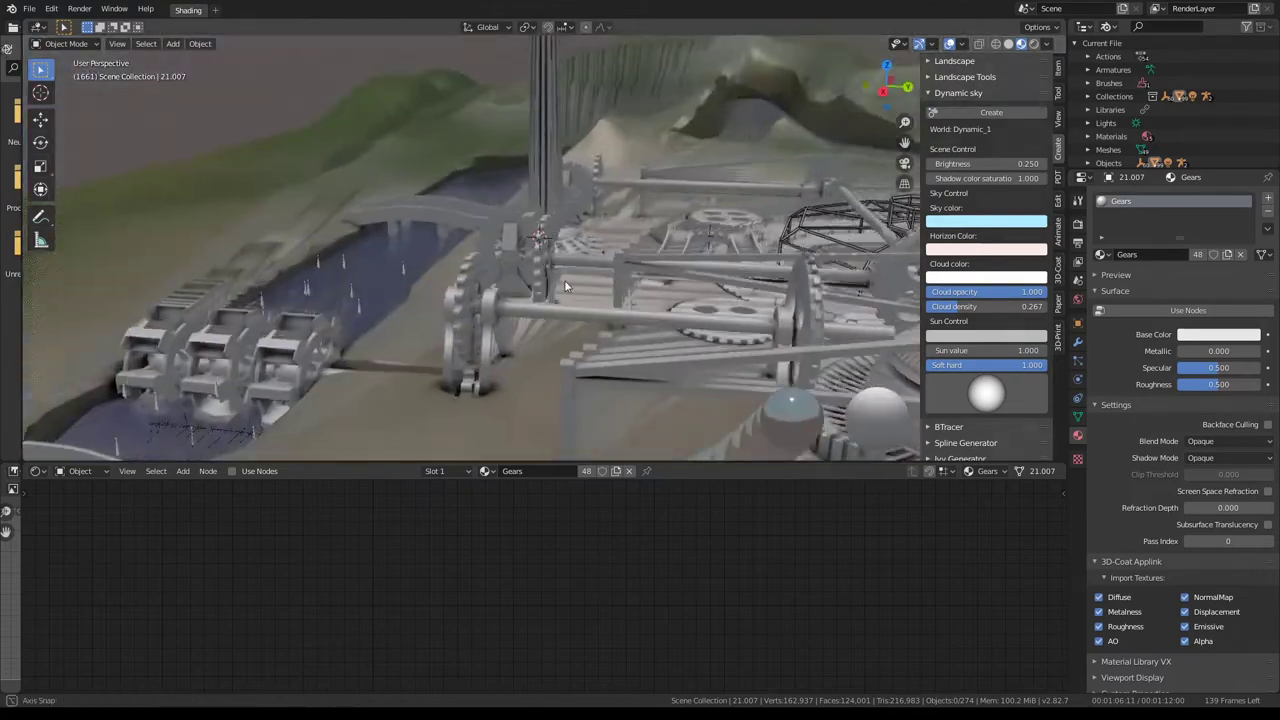
pyautogui.scroll(-5, 603, 277)
pyautogui.moveTo(603, 277); pyautogui.dragTo(821, 303, button='middle')
pyautogui.scroll(3, 753, 299)
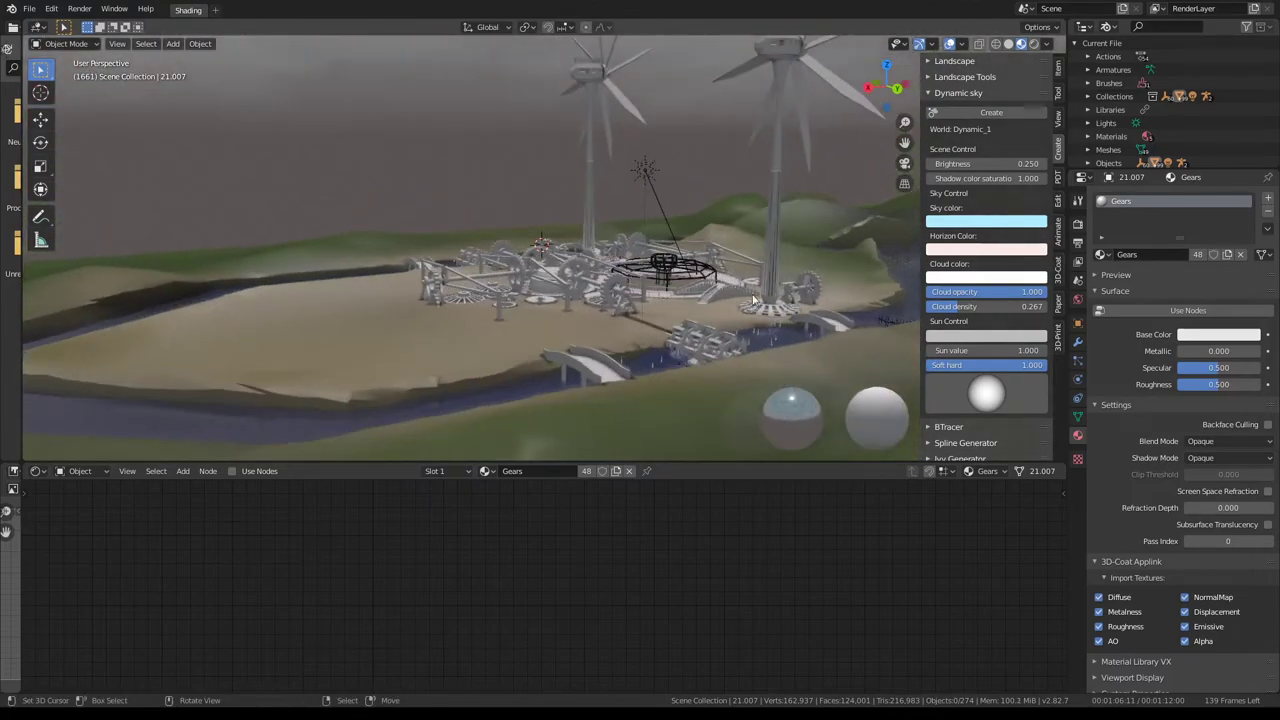
pyautogui.click(824, 282)
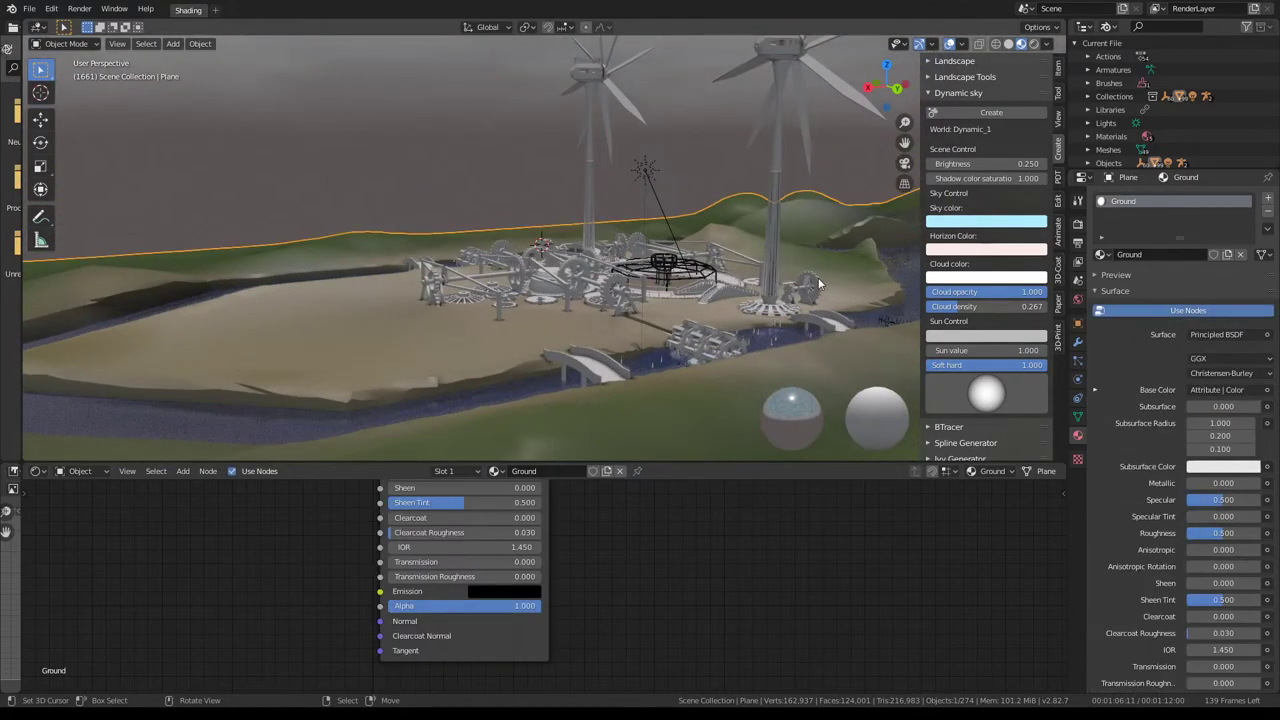
pyautogui.click(818, 279)
pyautogui.press('KP_Decimal')
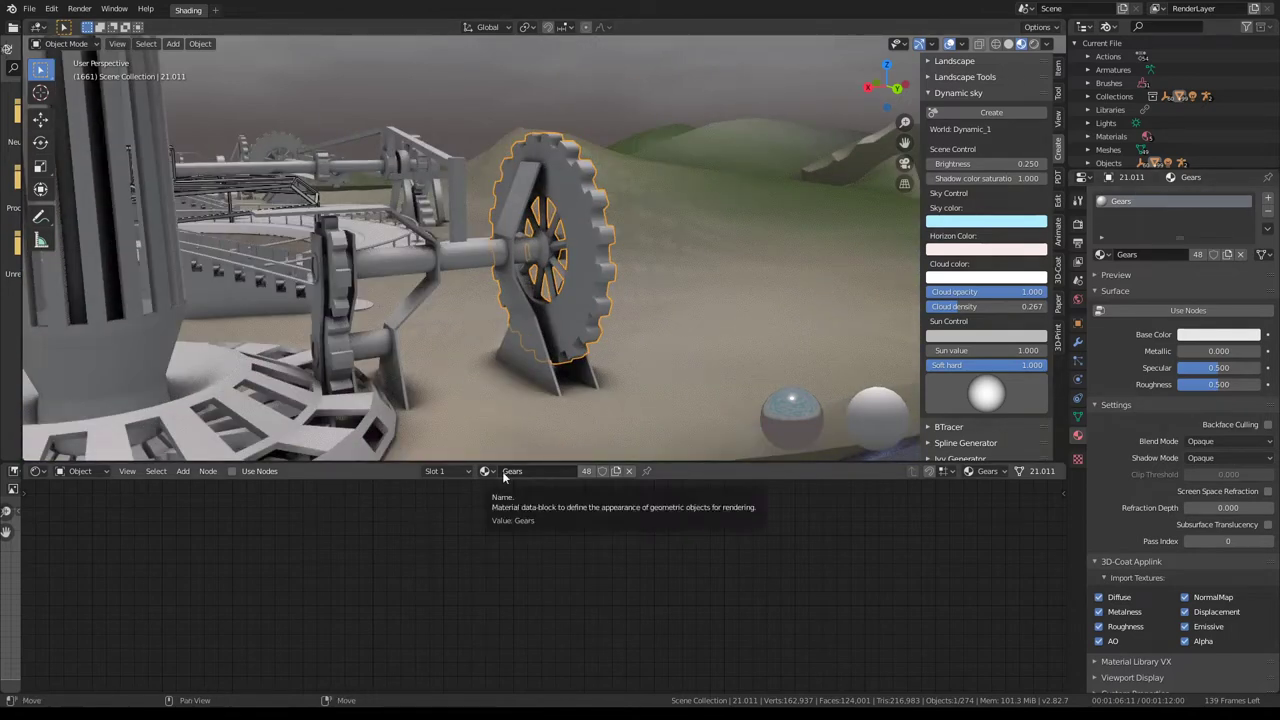
# - Make the gear's material a single-user copy, Gears_2, and preview the gear
pyautogui.click(618, 471)
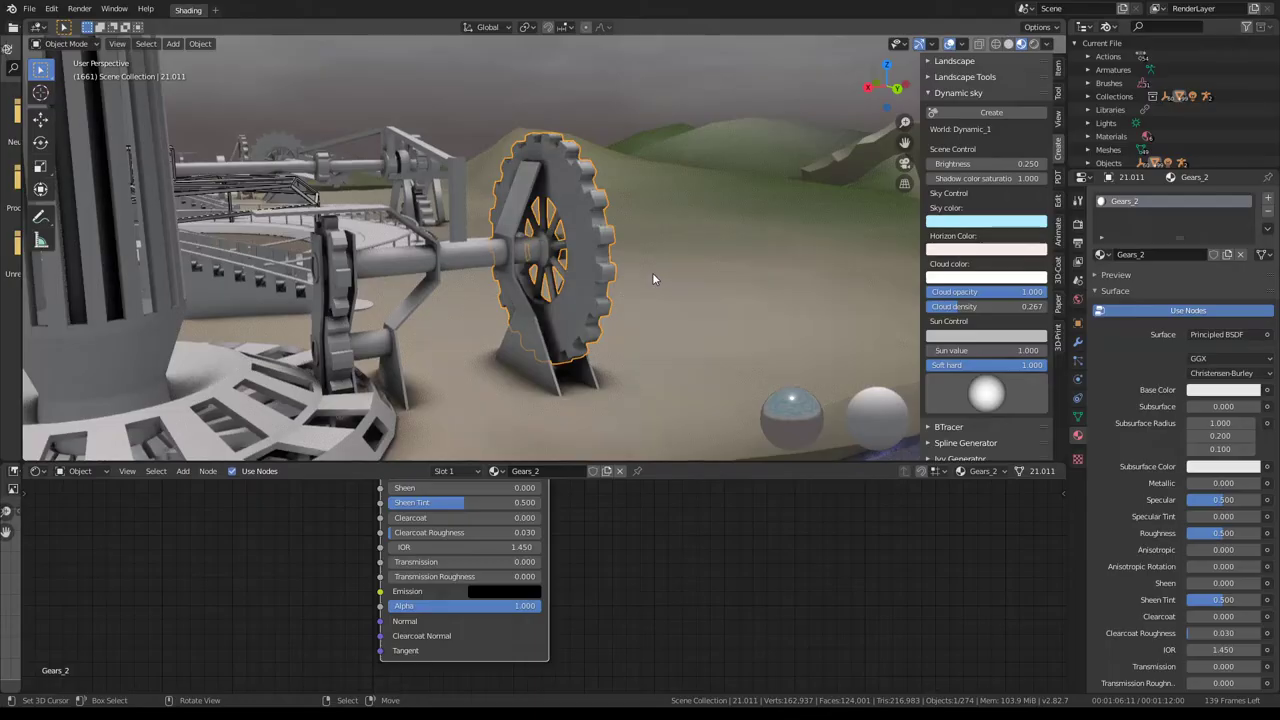
pyautogui.moveTo(652, 272); pyautogui.dragTo(604, 271, button='middle')
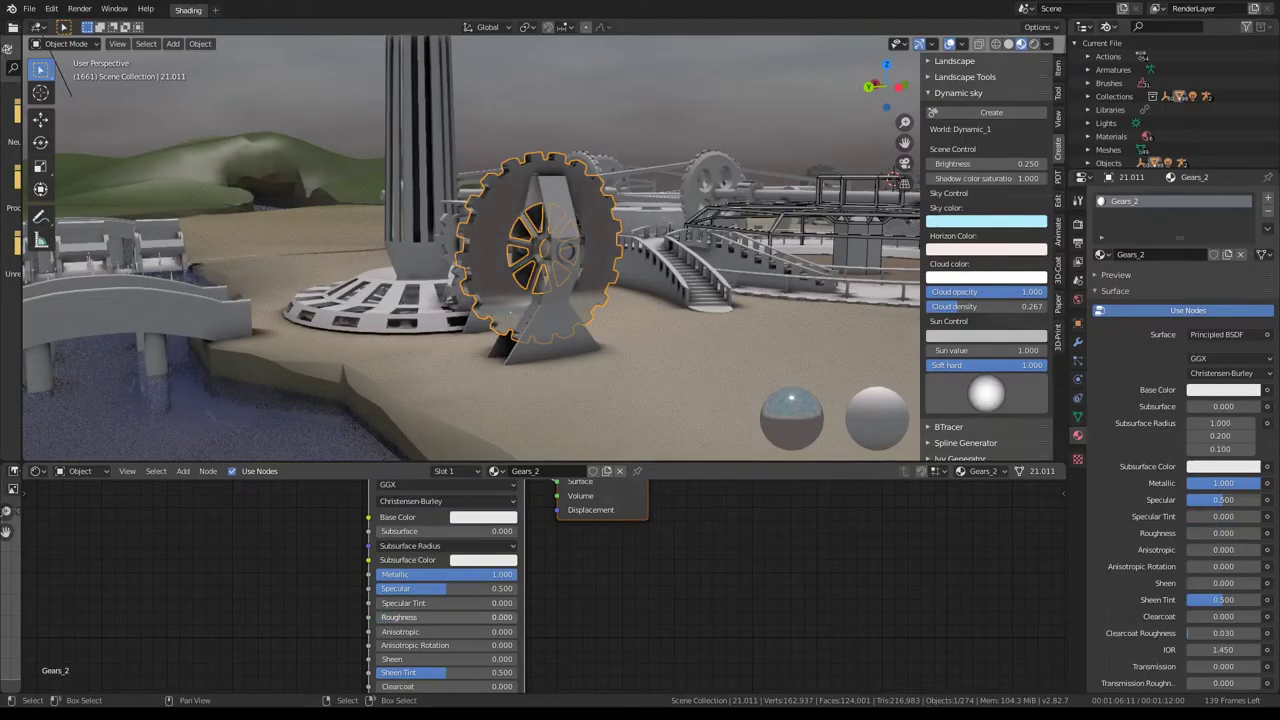
pyautogui.moveTo(505, 328)
pyautogui.mouseDown(button='middle')
pyautogui.moveTo(502, 378)
pyautogui.moveTo(538, 363)
pyautogui.moveTo(478, 337)
pyautogui.moveTo(530, 300)
pyautogui.moveTo(487, 300)
pyautogui.moveTo(500, 320)
pyautogui.moveTo(477, 230)
pyautogui.moveTo(421, 238)
pyautogui.moveTo(470, 262)
pyautogui.mouseUp(button='middle')
pyautogui.press('space')
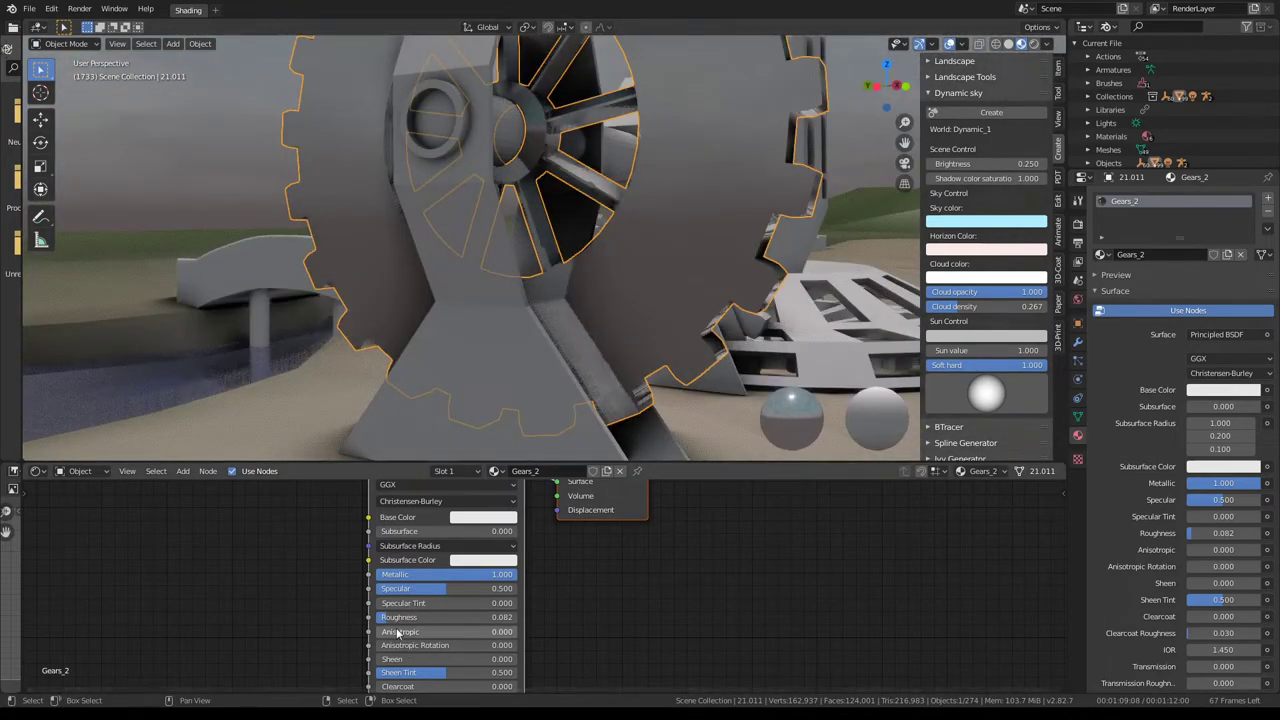
# - Raise the Gears_2 roughness to 0.400, keeping Metallic at 1.000
pyautogui.moveTo(440, 617); pyautogui.dragTo(550, 617)
pyautogui.scroll(-4, 600, 255)
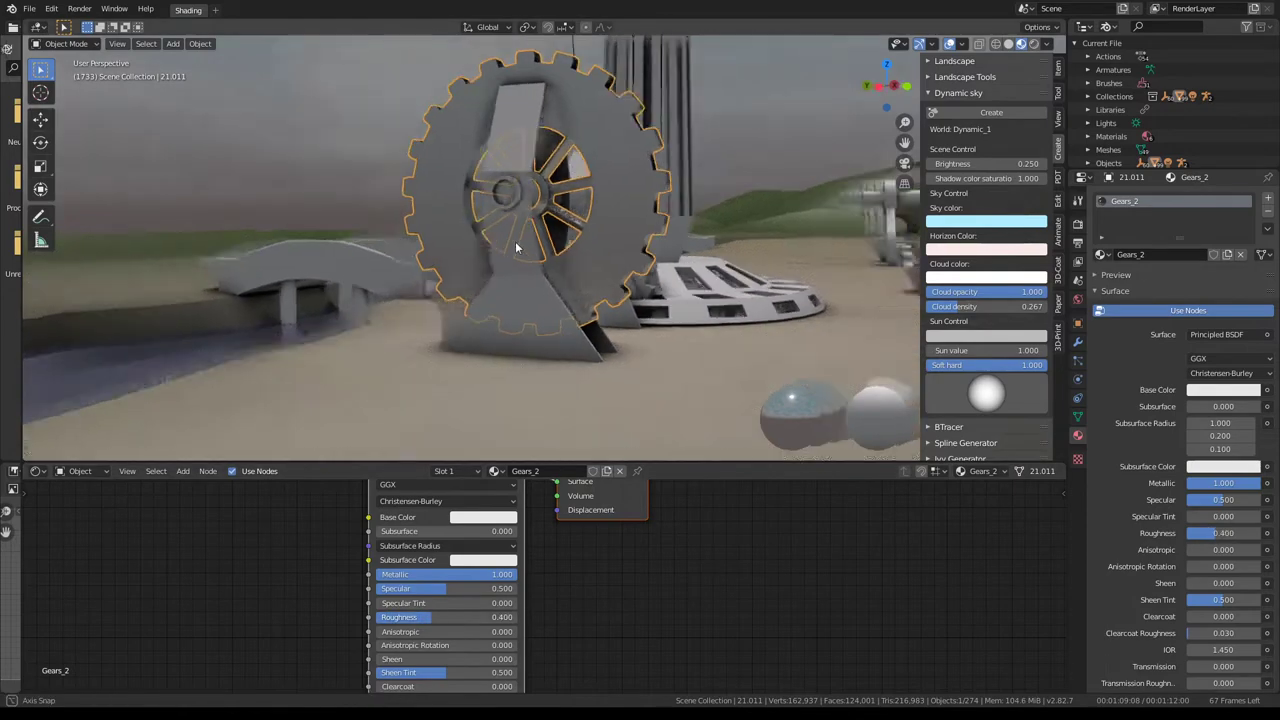
pyautogui.moveTo(590, 258); pyautogui.dragTo(603, 250, button='middle')
pyautogui.scroll(4, 540, 190)
pyautogui.moveTo(540, 190); pyautogui.dragTo(470, 160, button='middle')
# - Select the gear's linked geometry, then select all eight gears sharing its mesh data
pyautogui.press('Tab')
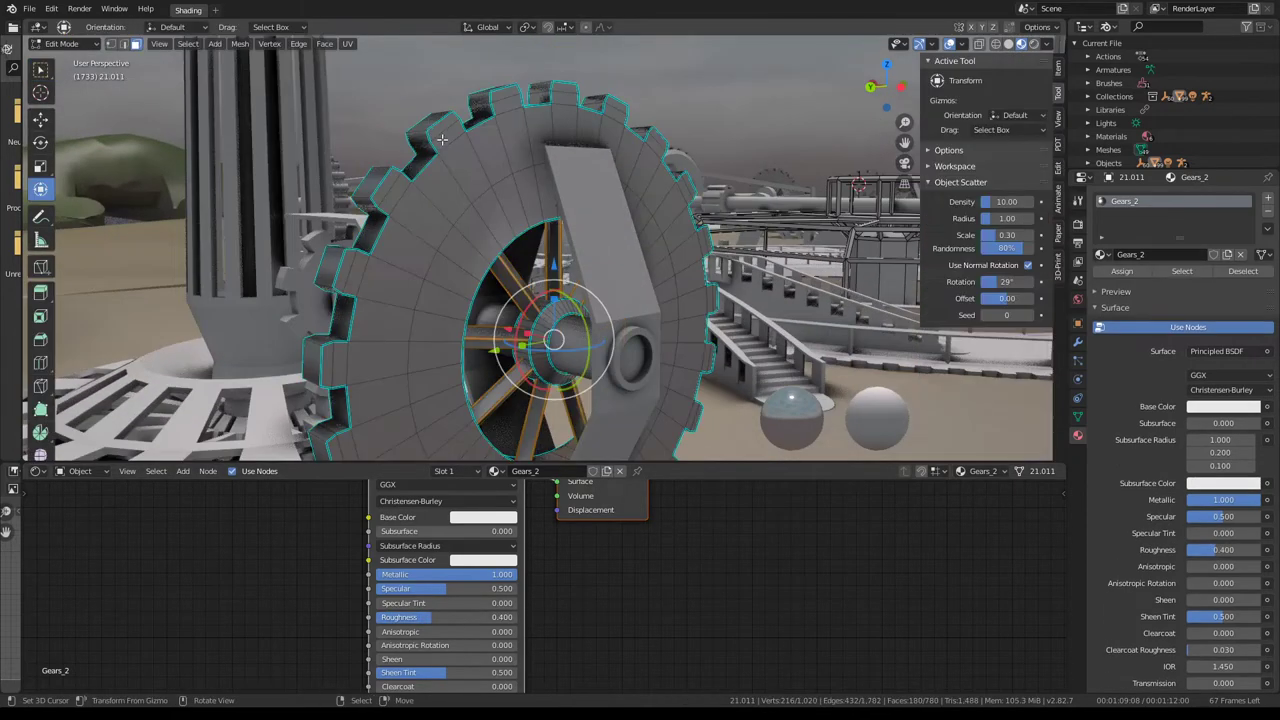
pyautogui.press('l')
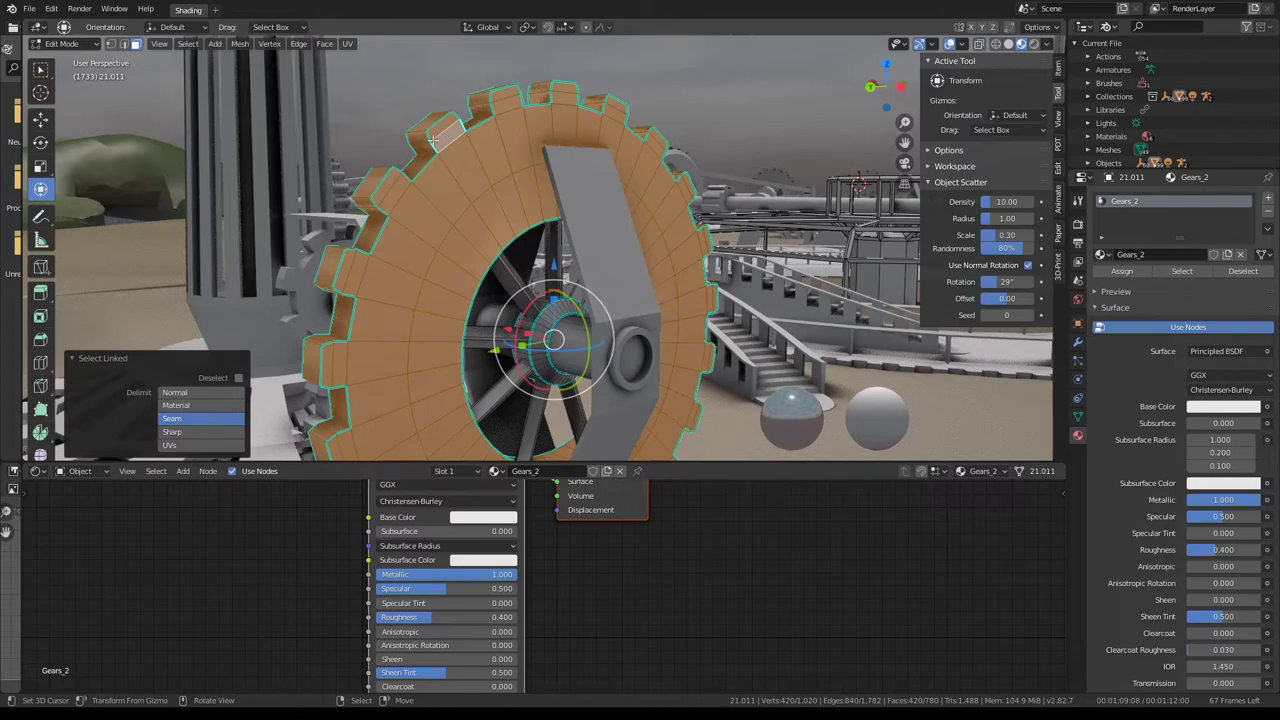
pyautogui.press('Tab')
pyautogui.moveTo(480, 198)
pyautogui.mouseDown(button='middle')
pyautogui.moveTo(771, 164)
pyautogui.moveTo(716, 172)
pyautogui.moveTo(636, 214)
pyautogui.moveTo(629, 171)
pyautogui.moveTo(622, 270)
pyautogui.moveTo(624, 185)
pyautogui.mouseUp(button='middle')
pyautogui.hotkey('shift', 'l')
pyautogui.click(641, 208)
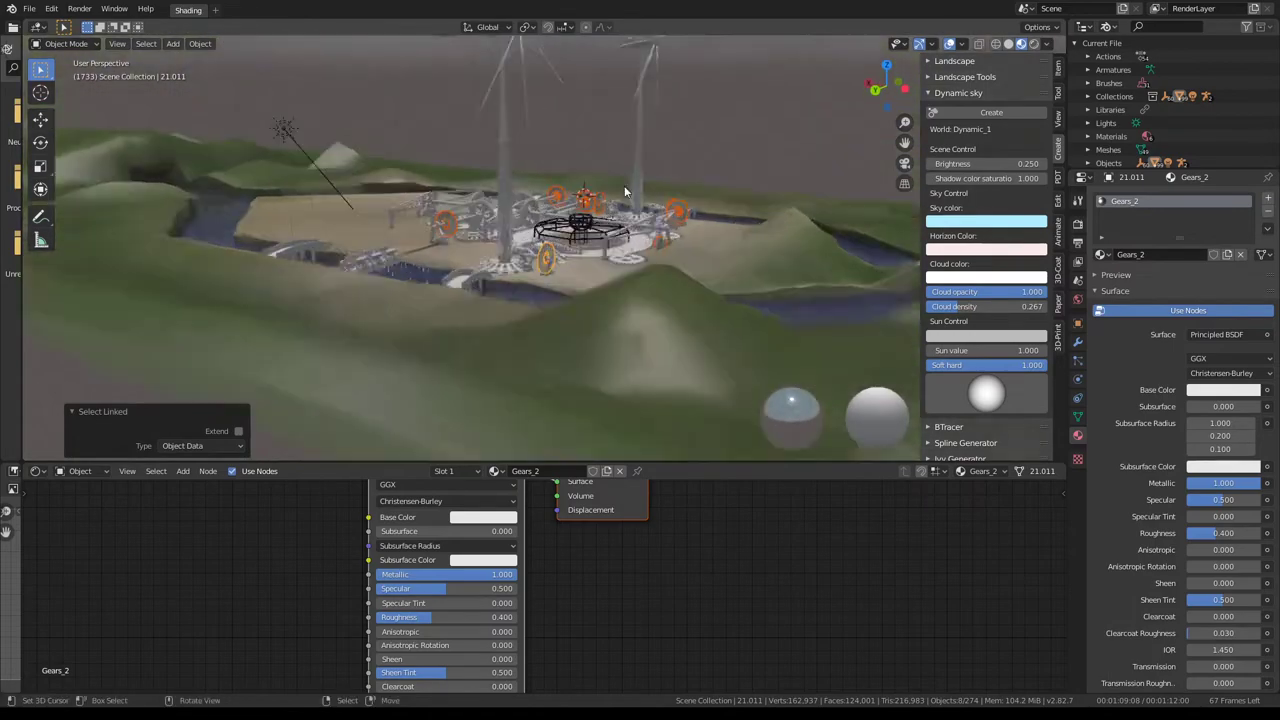
# - Add a Bevel modifier to the gear and move it above the Edge modifier
pyautogui.scroll(5, 624, 185)
pyautogui.scroll(4, 620, 190)
pyautogui.scroll(3, 614, 177)
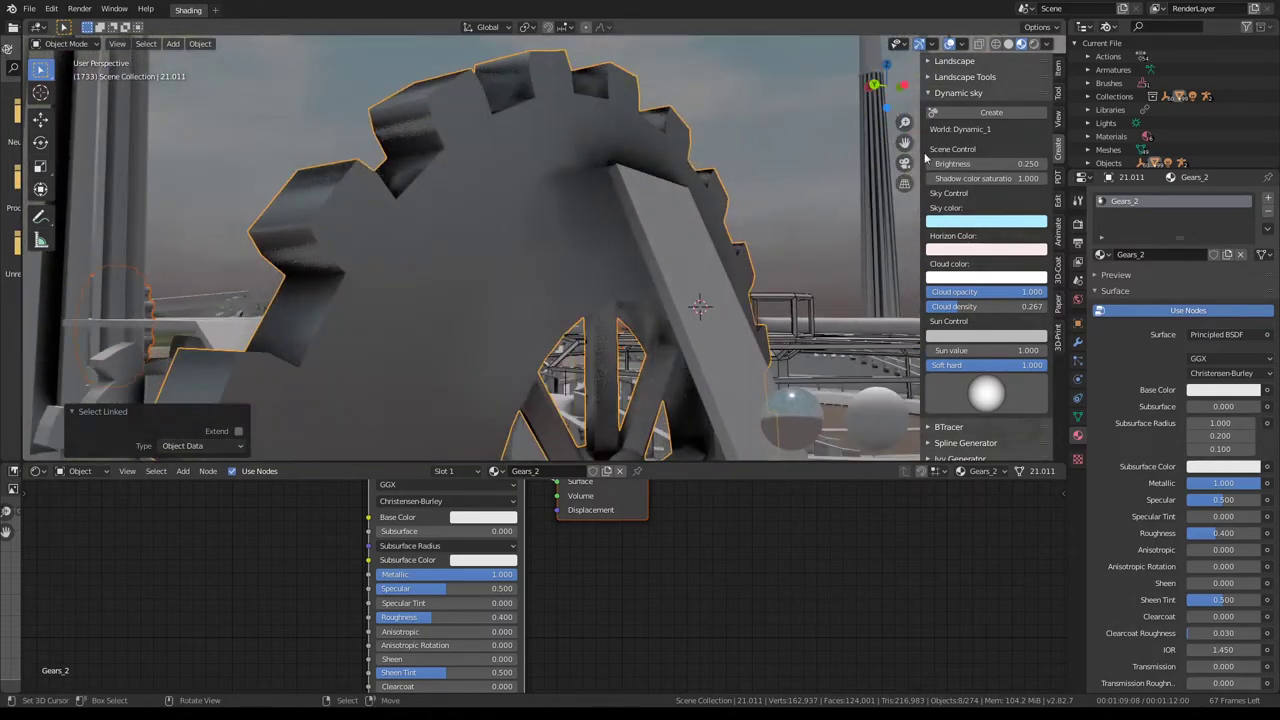
pyautogui.click(1078, 341)
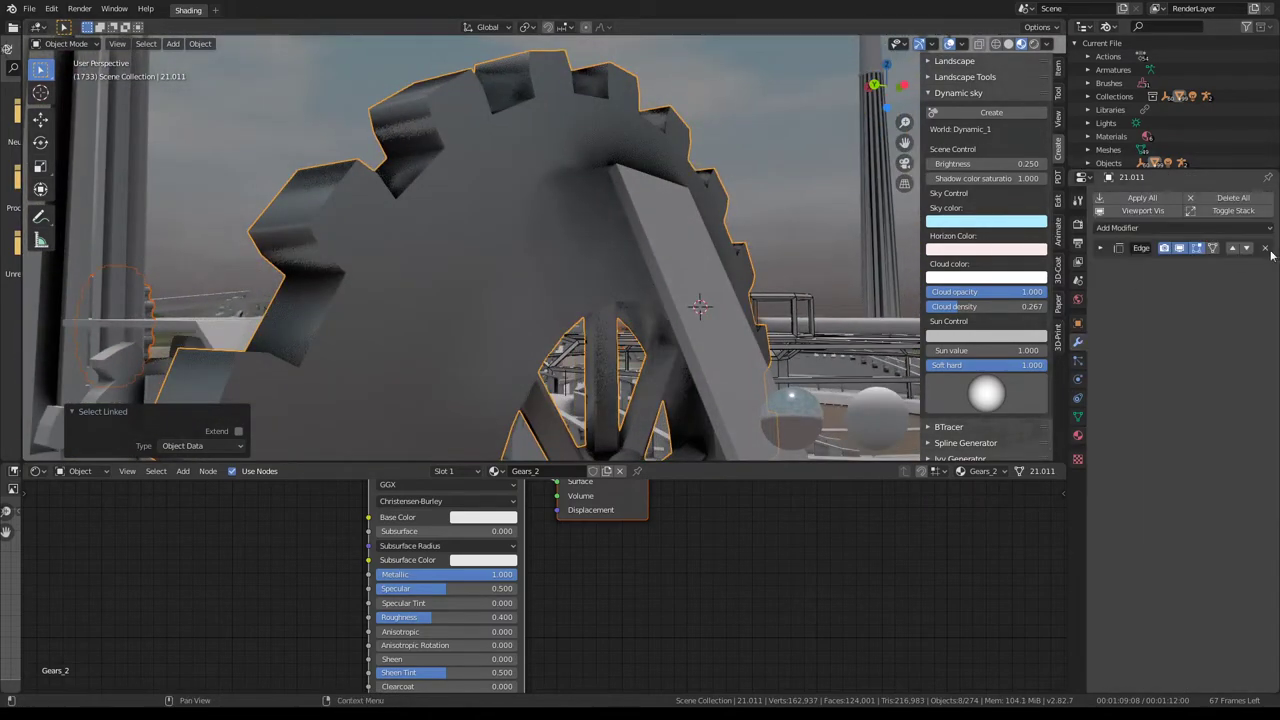
pyautogui.click(1206, 230)
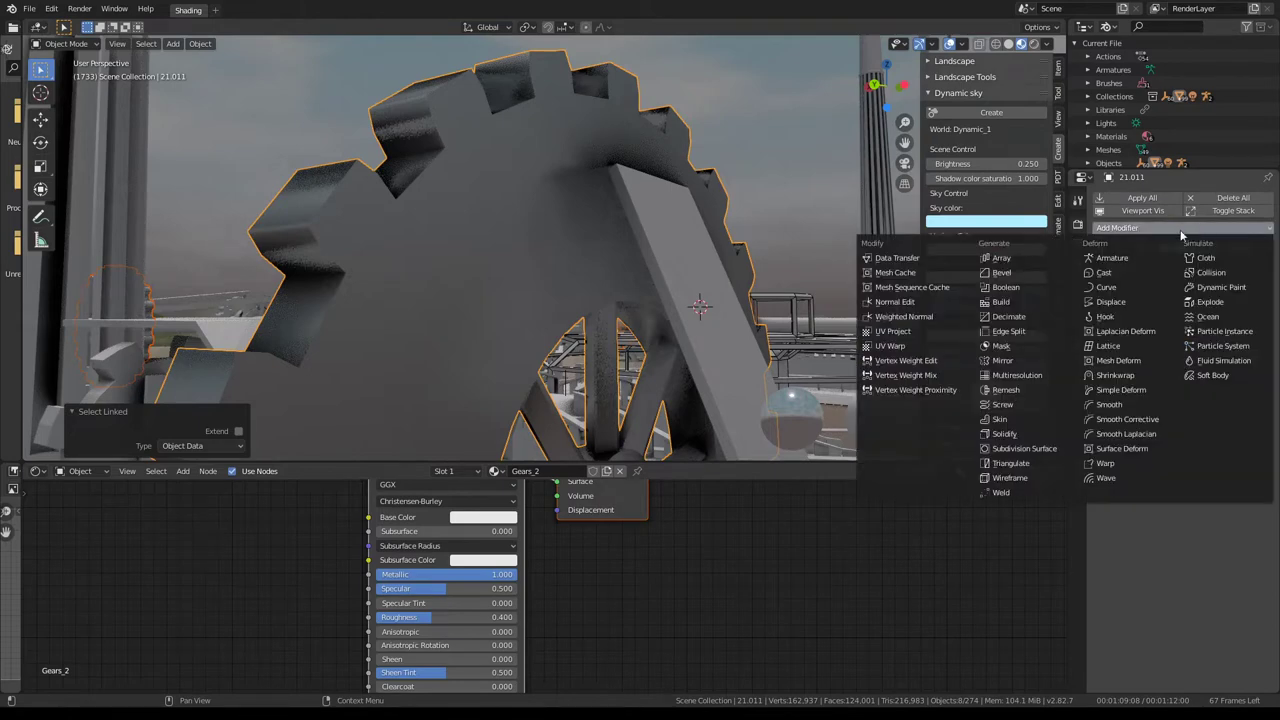
pyautogui.click(1003, 272)
pyautogui.click(1230, 272)
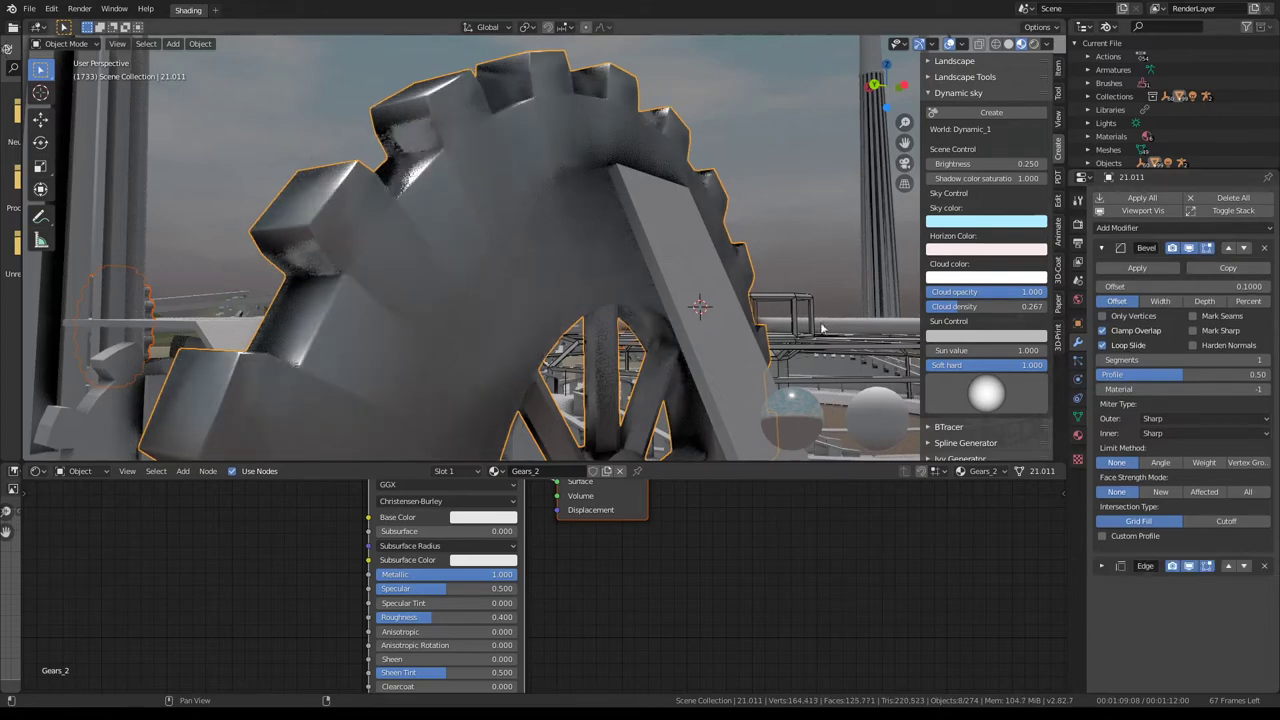
pyautogui.moveTo(482, 105)
pyautogui.mouseDown(button='middle')
pyautogui.moveTo(494, 97)
pyautogui.moveTo(456, 92)
pyautogui.moveTo(475, 99)
pyautogui.mouseUp(button='middle')
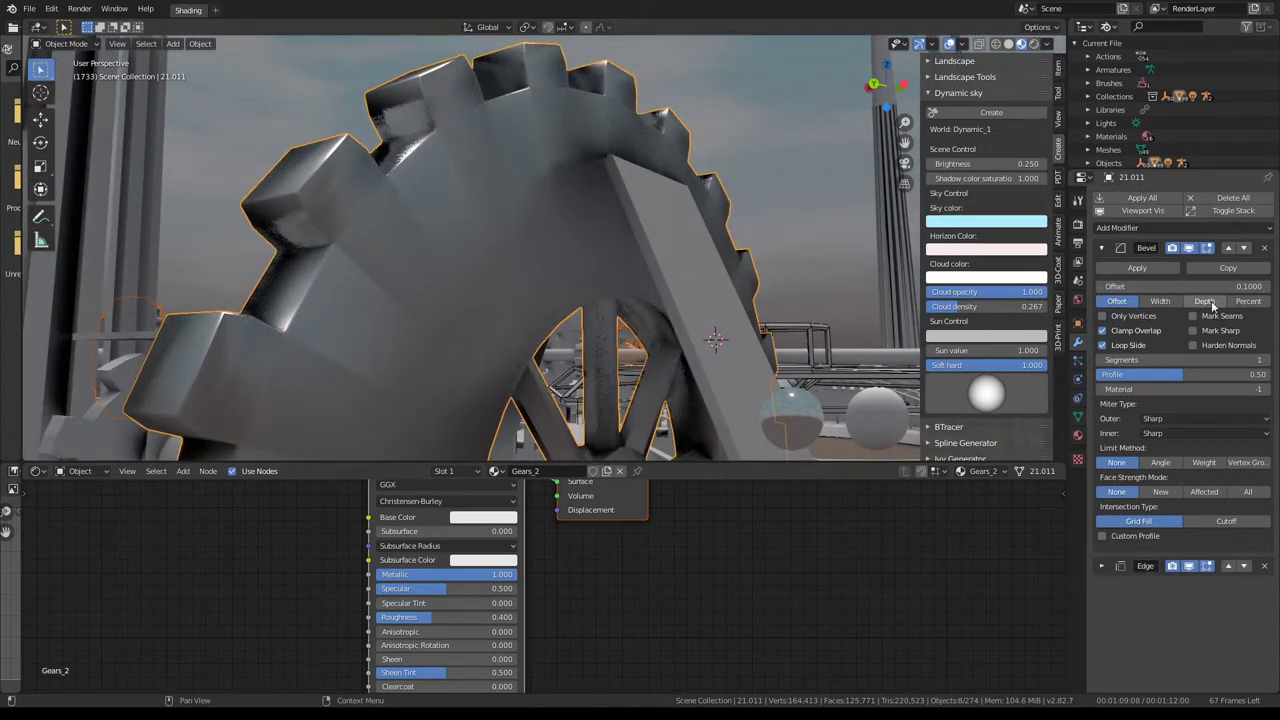
# - Give the bevel 2 segments, a 30° angle limit and a 0.0360 offset
pyautogui.click(1264, 361)
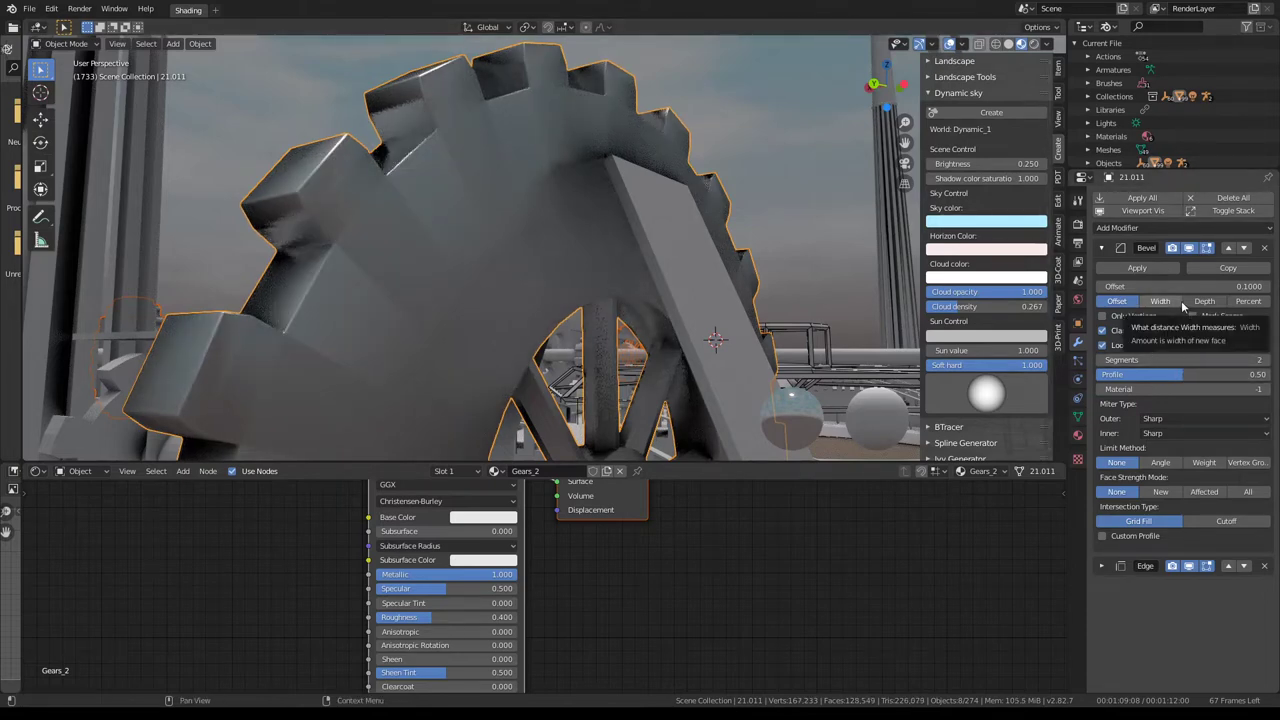
pyautogui.click(1168, 463)
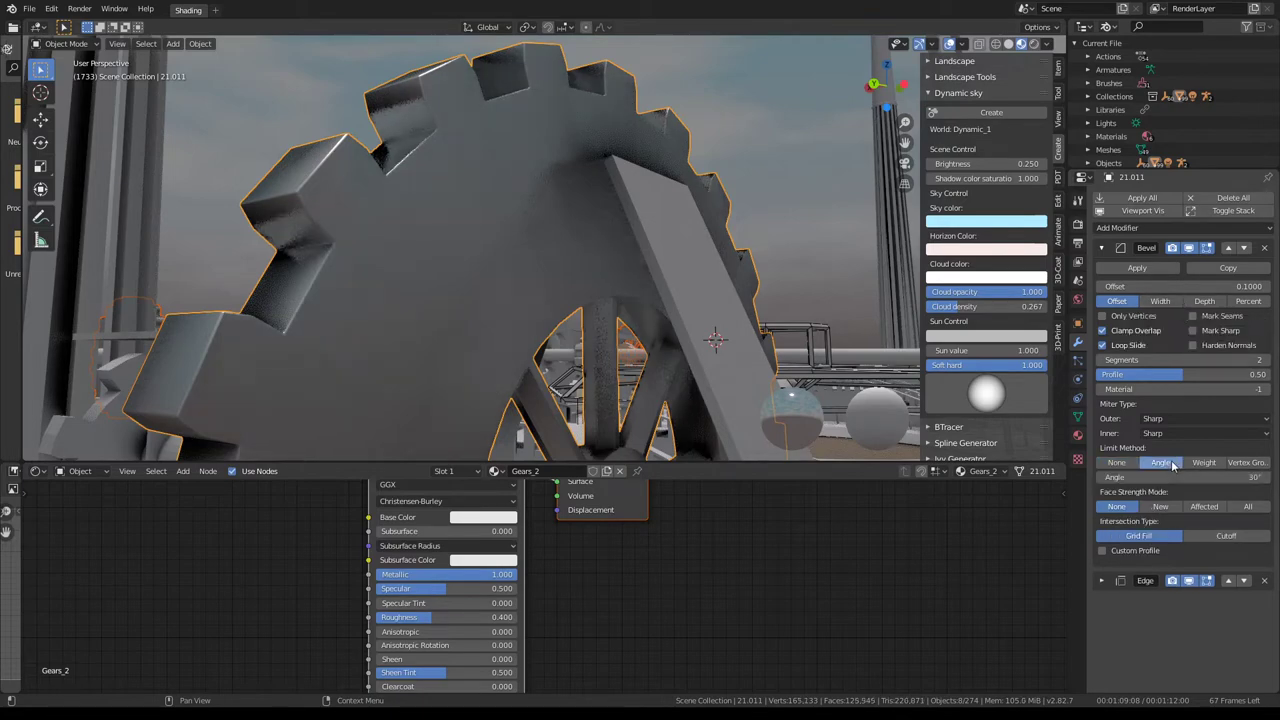
pyautogui.moveTo(437, 203)
pyautogui.mouseDown(button='middle')
pyautogui.moveTo(312, 203)
pyautogui.moveTo(550, 198)
pyautogui.moveTo(534, 207)
pyautogui.moveTo(524, 314)
pyautogui.moveTo(500, 195)
pyautogui.moveTo(560, 200)
pyautogui.mouseUp(button='middle')
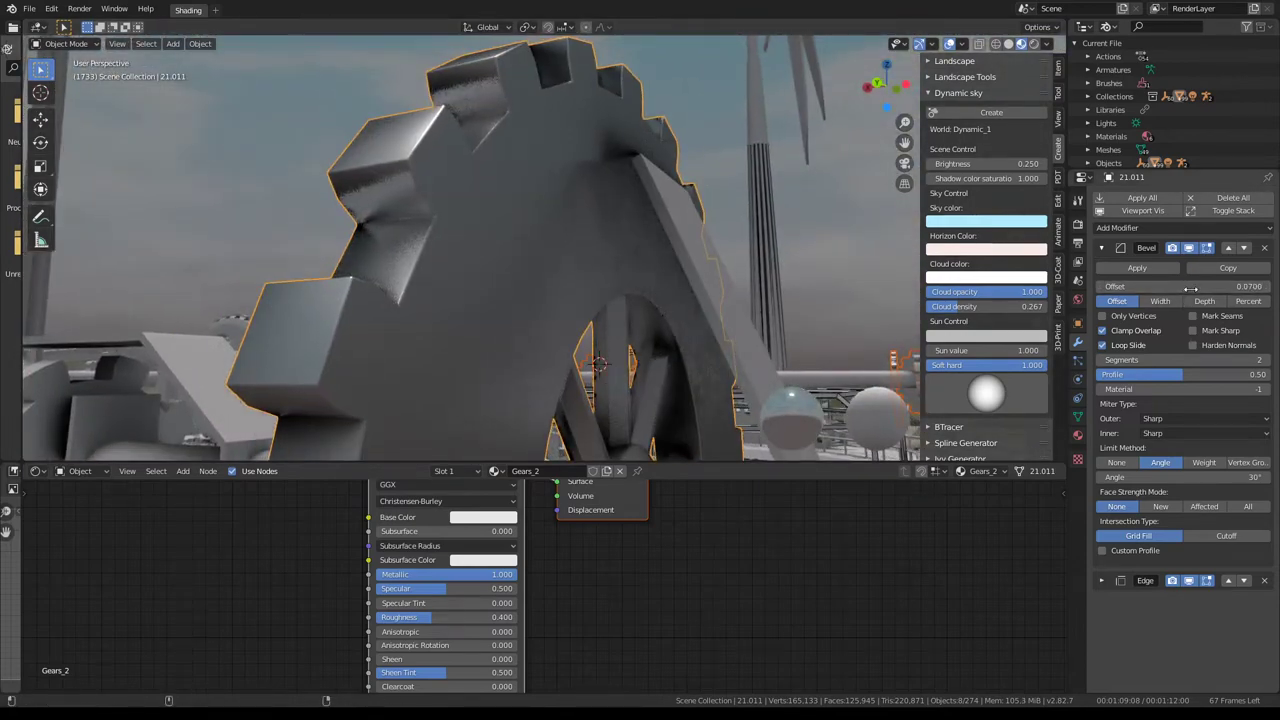
pyautogui.moveTo(1191, 289)
pyautogui.mouseDown()
pyautogui.moveTo(1150, 289)
pyautogui.moveTo(1175, 289)
pyautogui.mouseUp()
pyautogui.moveTo(600, 140)
pyautogui.mouseDown(button='middle')
pyautogui.moveTo(566, 127)
pyautogui.moveTo(488, 143)
pyautogui.moveTo(513, 168)
pyautogui.mouseUp(button='middle')
pyautogui.press('space')
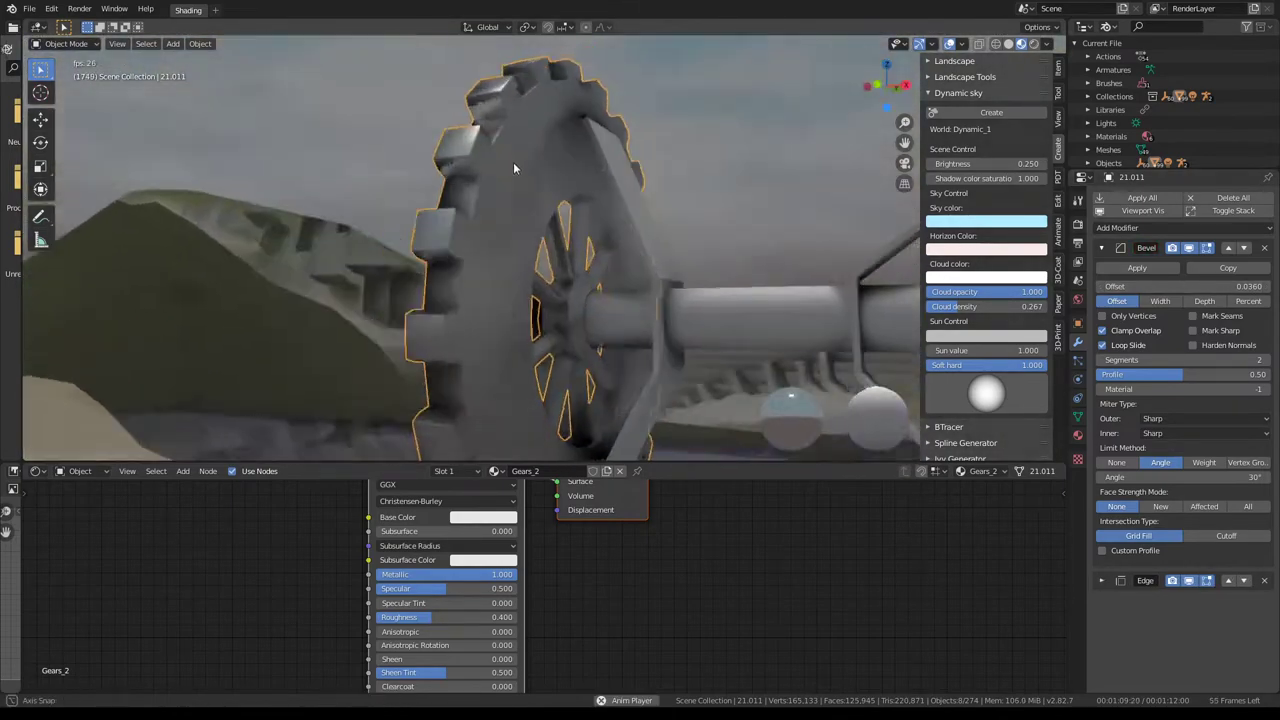
pyautogui.moveTo(513, 168)
pyautogui.mouseDown(button='middle')
pyautogui.moveTo(645, 303)
pyautogui.moveTo(556, 233)
pyautogui.moveTo(502, 141)
pyautogui.moveTo(502, 179)
pyautogui.moveTo(600, 255)
pyautogui.mouseUp(button='middle')
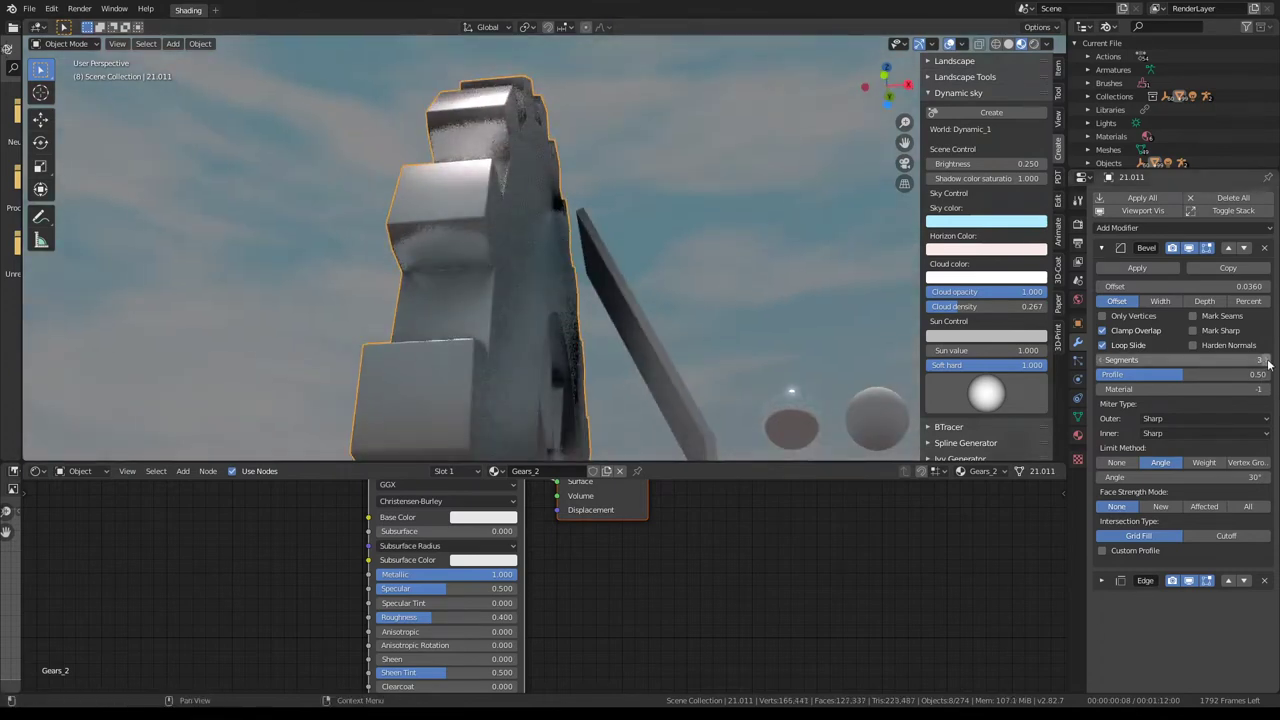
# - Change the bevel to 3 segments, 37° angle limit, 0.0840 offset and profile 0.00
pyautogui.moveTo(675, 203)
pyautogui.mouseDown(button='middle')
pyautogui.moveTo(617, 194)
pyautogui.moveTo(564, 216)
pyautogui.moveTo(567, 145)
pyautogui.moveTo(602, 186)
pyautogui.mouseUp(button='middle')
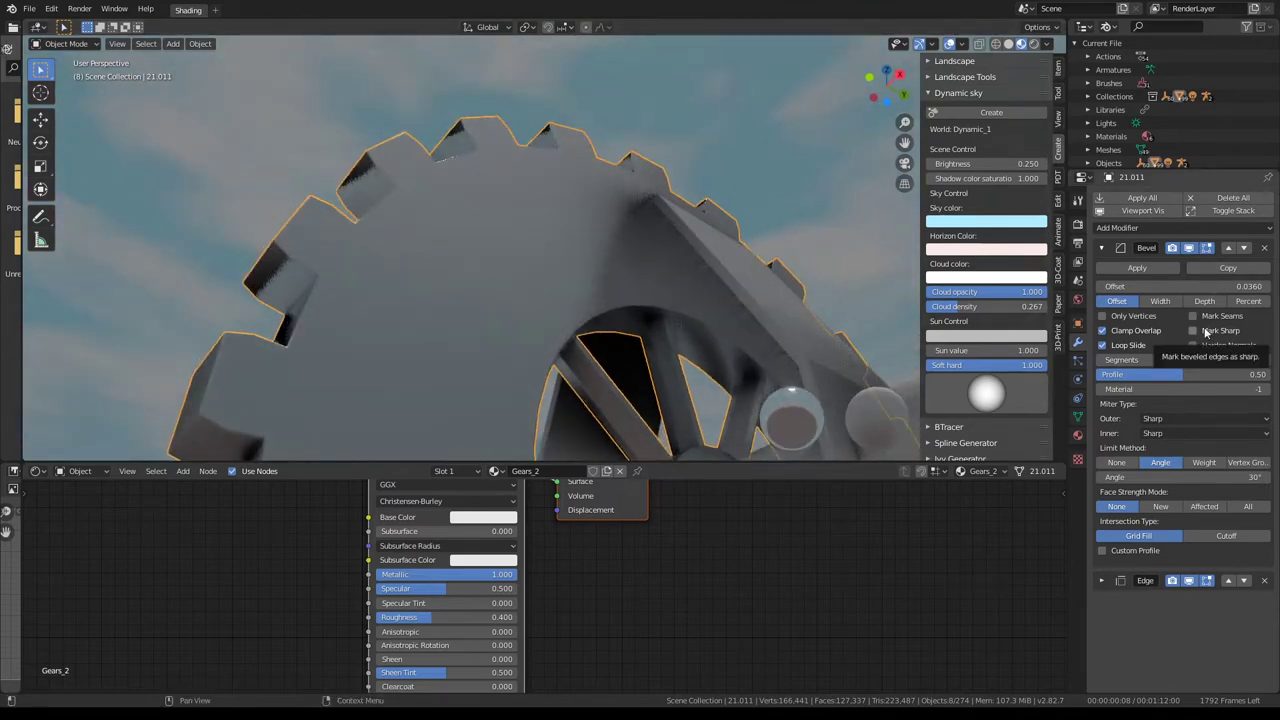
pyautogui.moveTo(460, 180)
pyautogui.mouseDown(button='middle')
pyautogui.moveTo(411, 175)
pyautogui.moveTo(487, 176)
pyautogui.moveTo(433, 176)
pyautogui.mouseUp(button='middle')
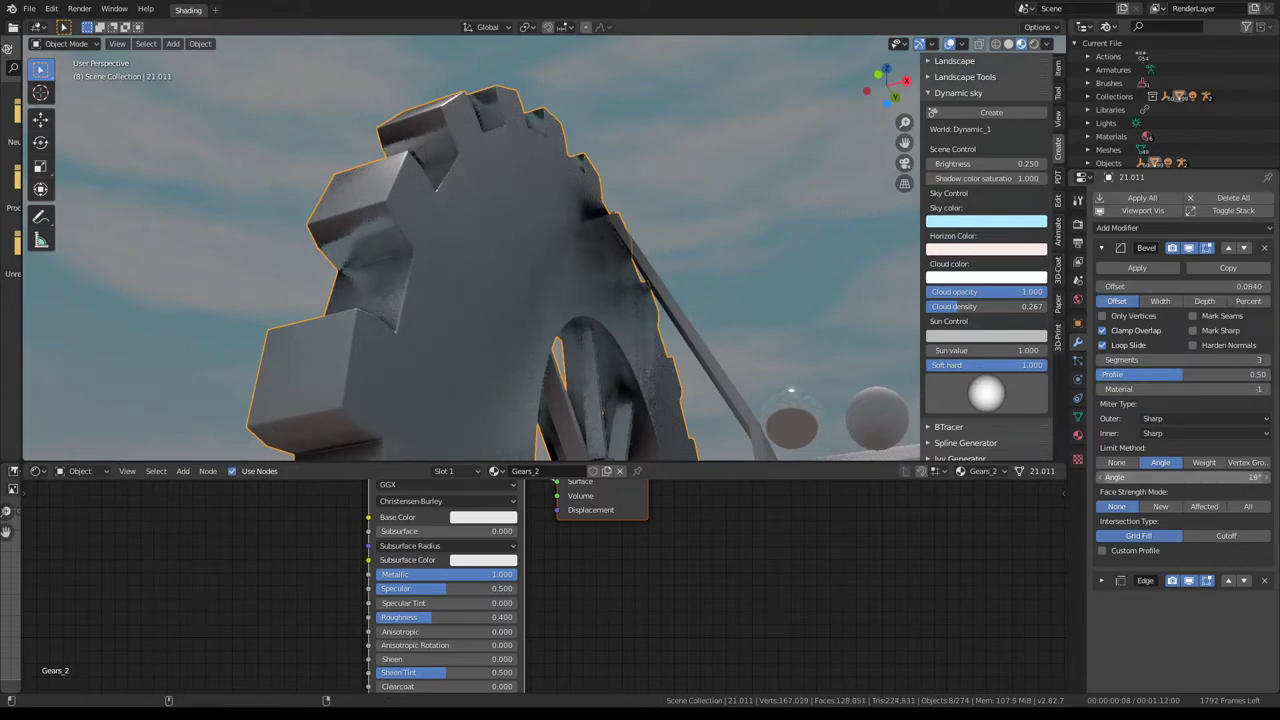
pyautogui.moveTo(1185, 477)
pyautogui.mouseDown()
pyautogui.moveTo(1210, 477)
pyautogui.moveTo(1199, 477)
pyautogui.mouseUp()
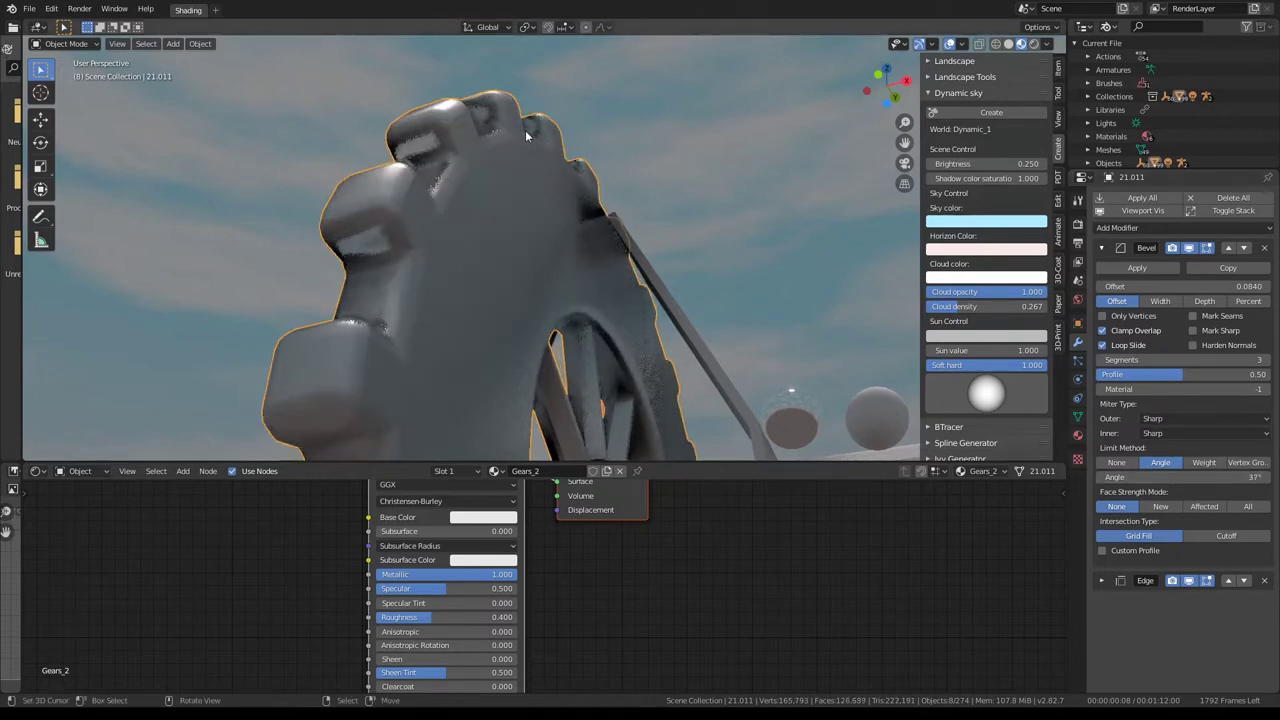
pyautogui.moveTo(450, 300)
pyautogui.mouseDown(button='middle')
pyautogui.moveTo(244, 237)
pyautogui.moveTo(282, 232)
pyautogui.moveTo(304, 350)
pyautogui.moveTo(287, 316)
pyautogui.moveTo(587, 322)
pyautogui.mouseUp(button='middle')
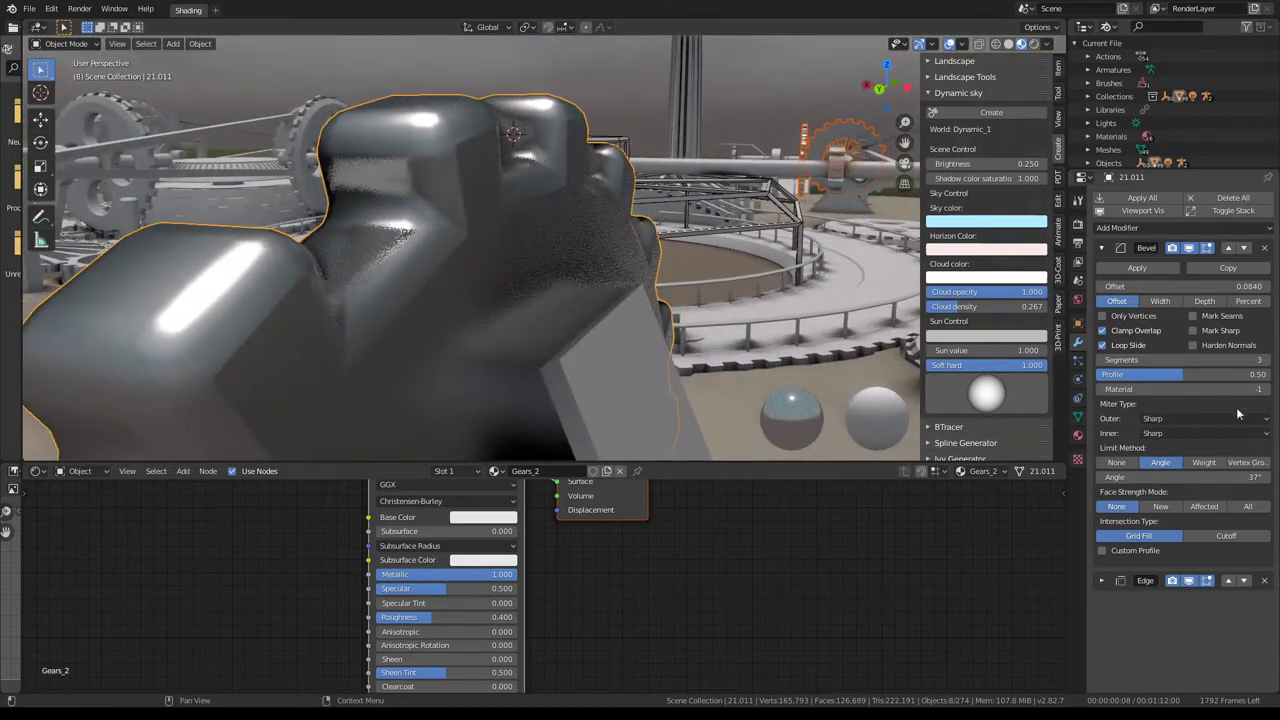
pyautogui.moveTo(1160, 376)
pyautogui.mouseDown()
pyautogui.moveTo(1245, 376)
pyautogui.moveTo(1100, 374)
pyautogui.mouseUp()
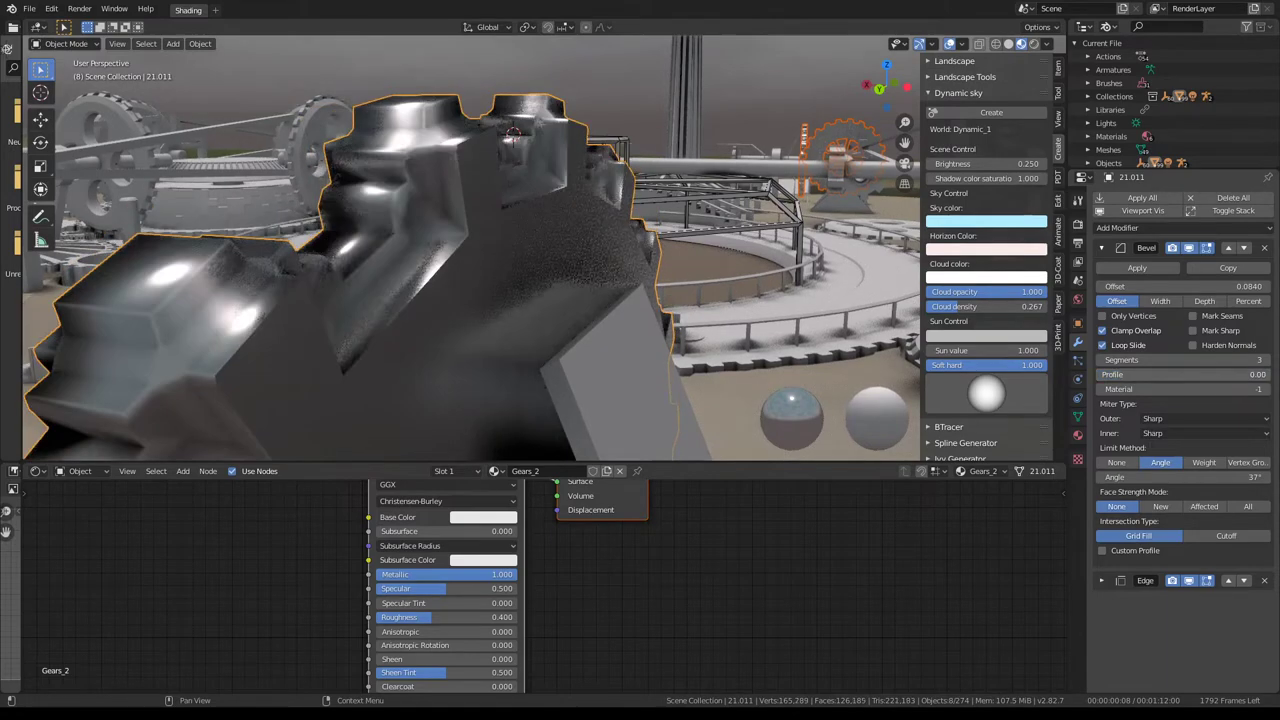
pyautogui.moveTo(300, 250)
pyautogui.mouseDown(button='middle')
pyautogui.moveTo(587, 191)
pyautogui.moveTo(615, 167)
pyautogui.mouseUp(button='middle')
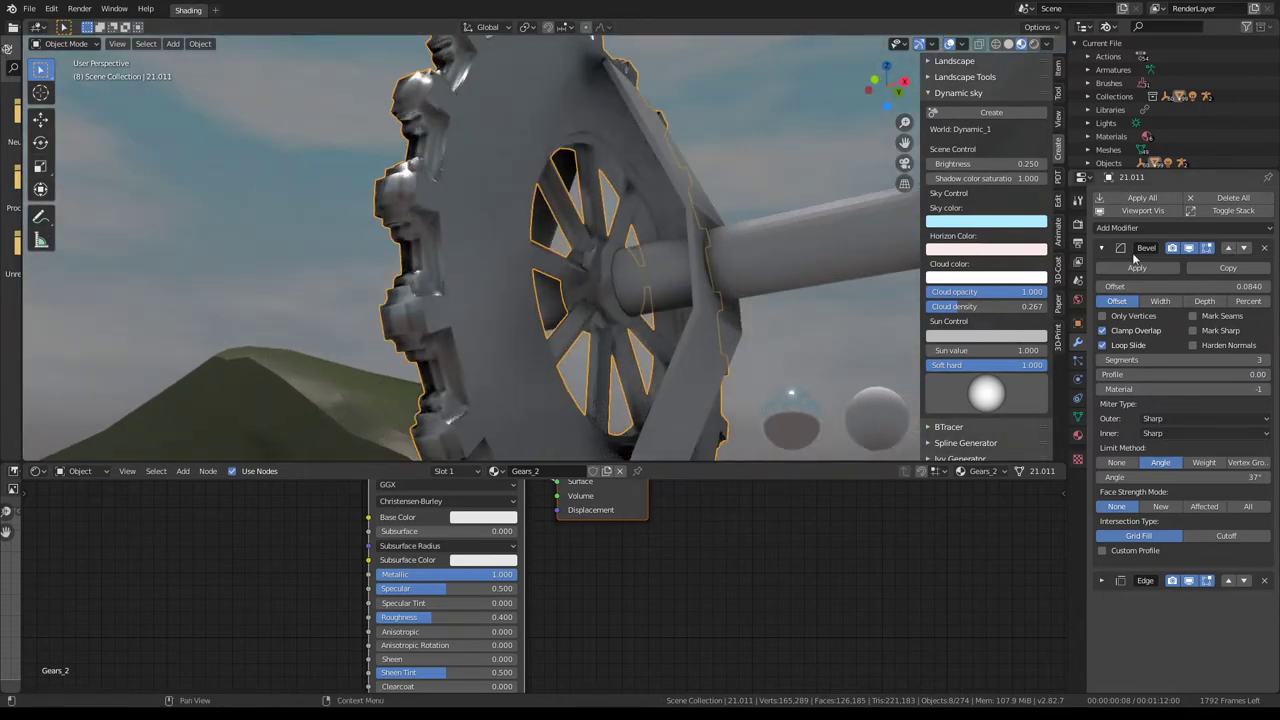
# - Enable 30° Edge Angle splitting on the Edge Split modifier and play the animation
pyautogui.click(1101, 250)
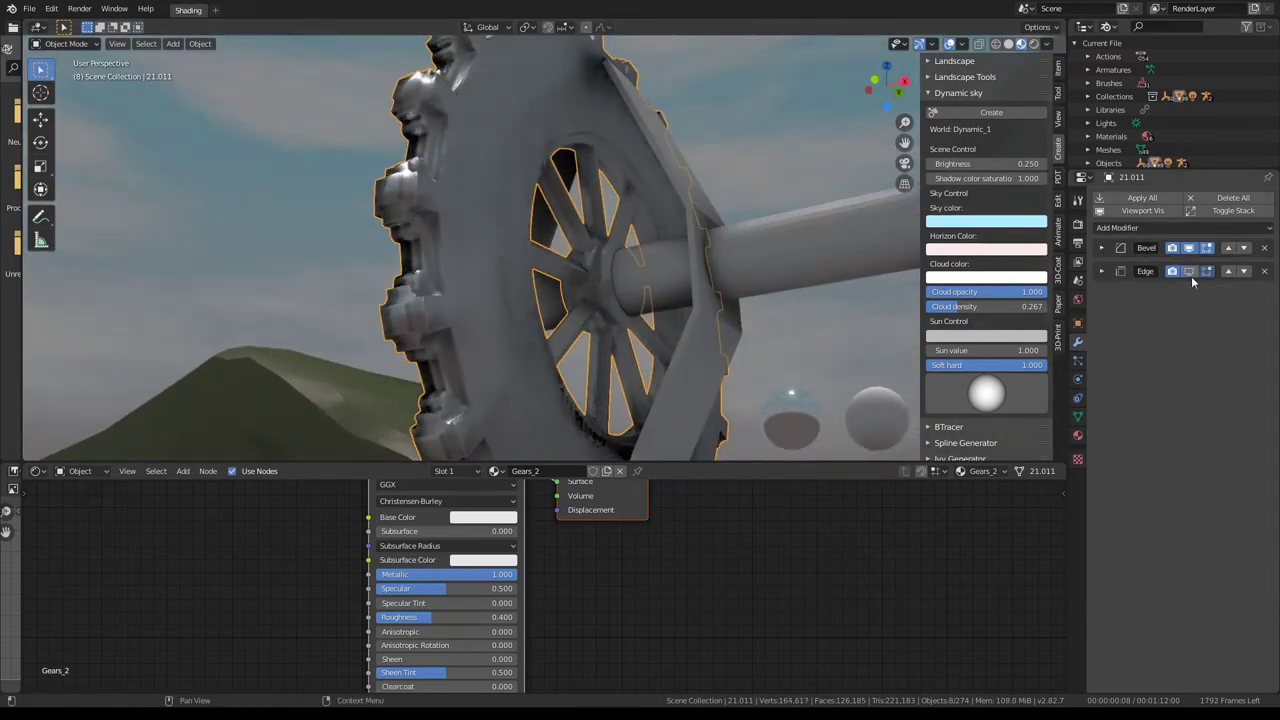
pyautogui.click(1101, 272)
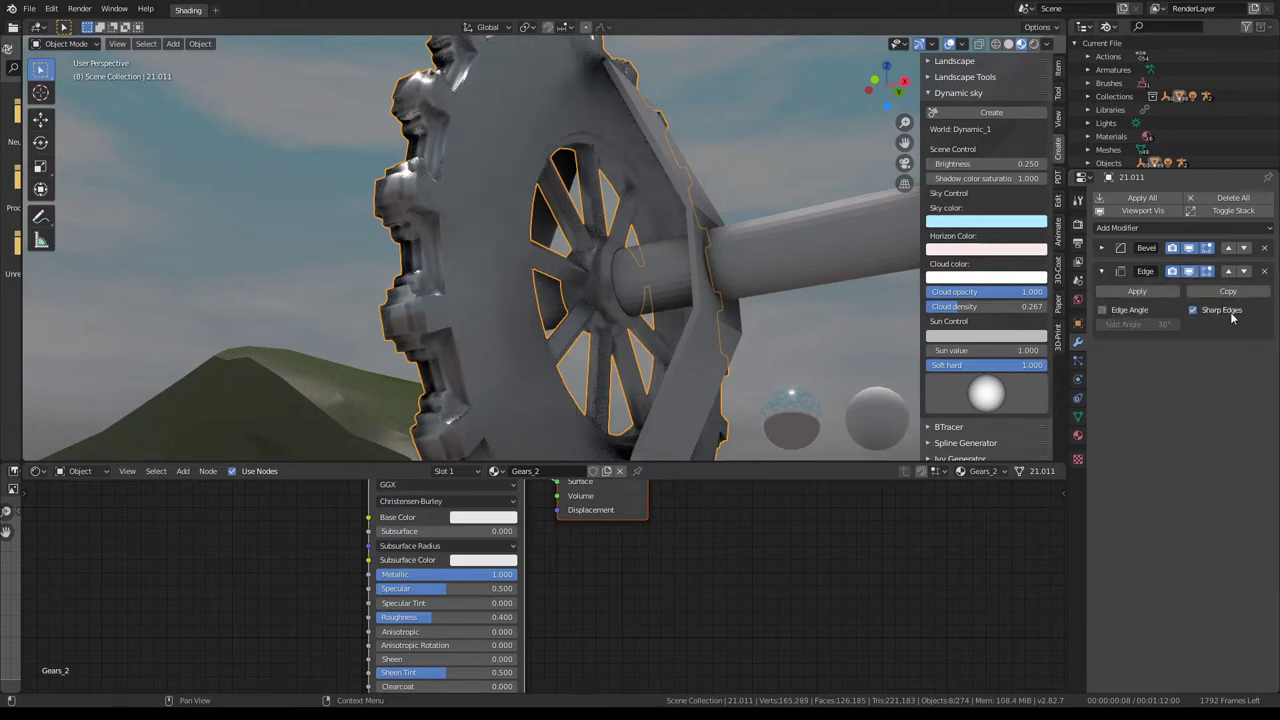
pyautogui.click(1103, 310)
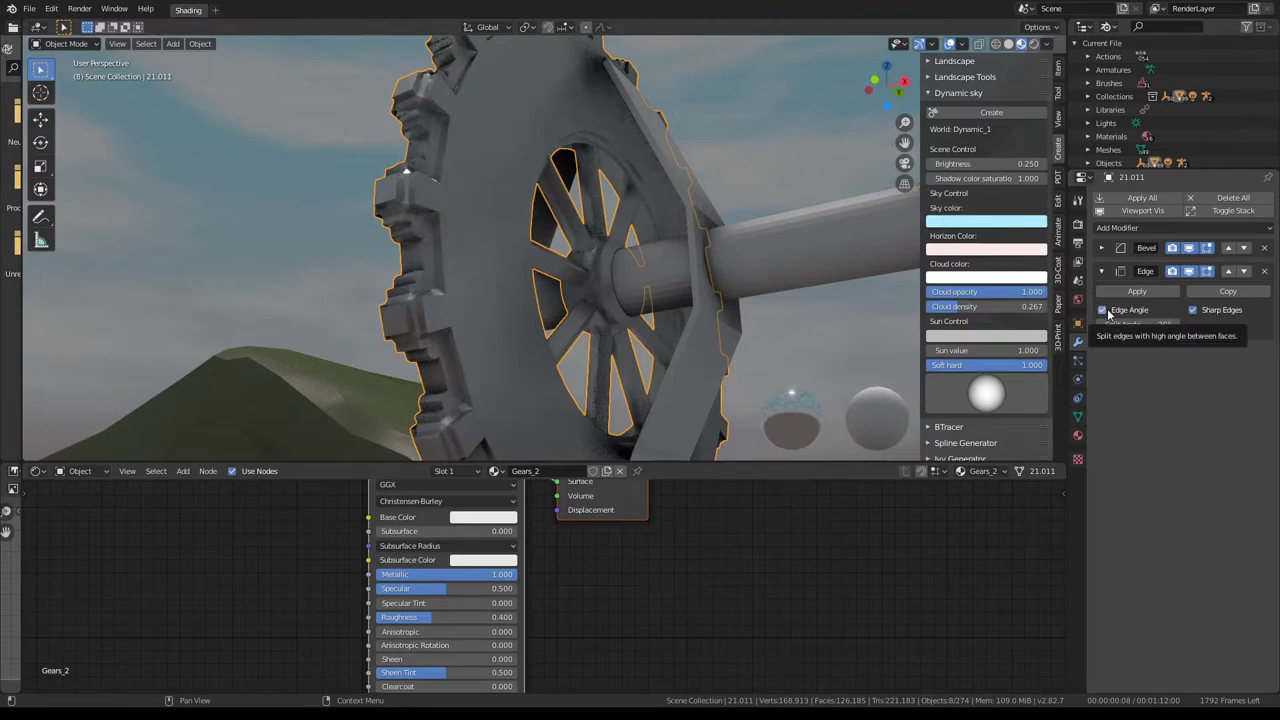
pyautogui.moveTo(396, 175)
pyautogui.mouseDown(button='middle')
pyautogui.moveTo(380, 268)
pyautogui.moveTo(386, 223)
pyautogui.moveTo(543, 297)
pyautogui.moveTo(523, 251)
pyautogui.moveTo(491, 268)
pyautogui.moveTo(575, 298)
pyautogui.moveTo(470, 230)
pyautogui.moveTo(514, 237)
pyautogui.moveTo(449, 351)
pyautogui.moveTo(516, 165)
pyautogui.moveTo(540, 146)
pyautogui.moveTo(546, 160)
pyautogui.moveTo(643, 148)
pyautogui.moveTo(589, 200)
pyautogui.moveTo(412, 245)
pyautogui.moveTo(600, 193)
pyautogui.moveTo(618, 90)
pyautogui.moveTo(689, 102)
pyautogui.moveTo(698, 122)
pyautogui.moveTo(662, 193)
pyautogui.moveTo(468, 145)
pyautogui.moveTo(446, 252)
pyautogui.moveTo(657, 184)
pyautogui.mouseUp(button='middle')
pyautogui.press('space')
pyautogui.press('space')
# - Select every gear that shares the same mesh data
pyautogui.click(684, 215)
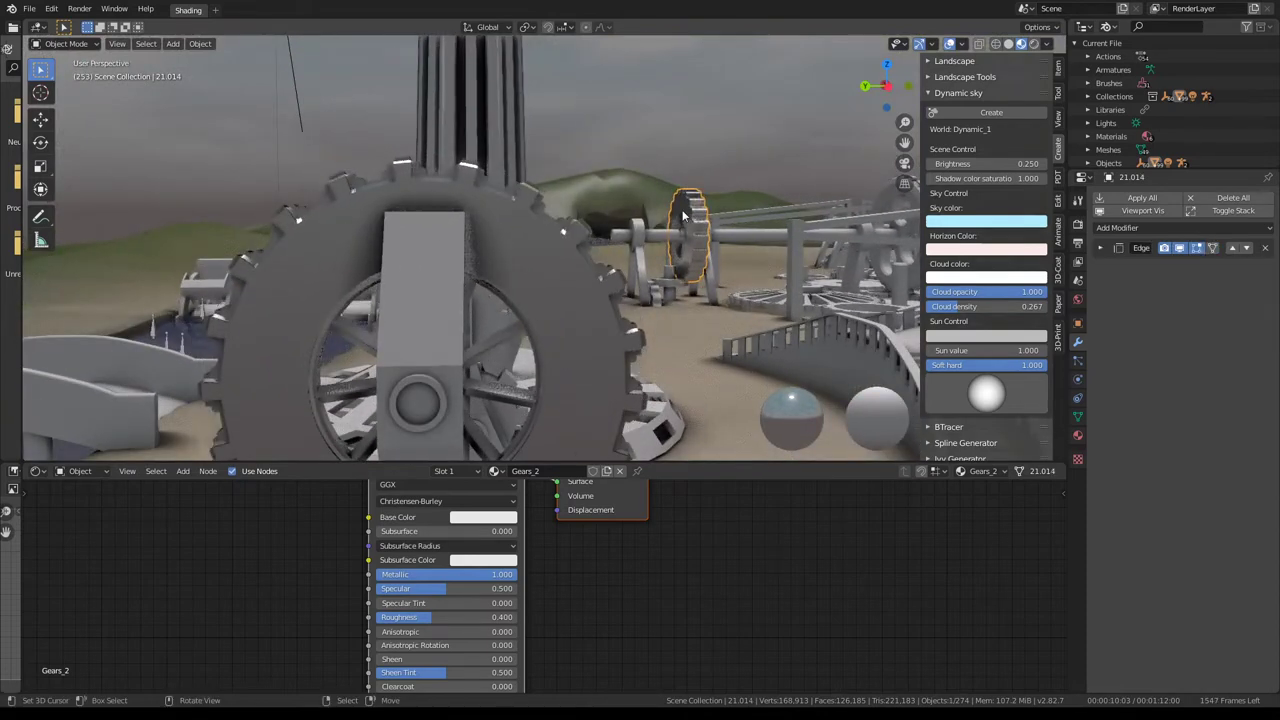
pyautogui.click(558, 237)
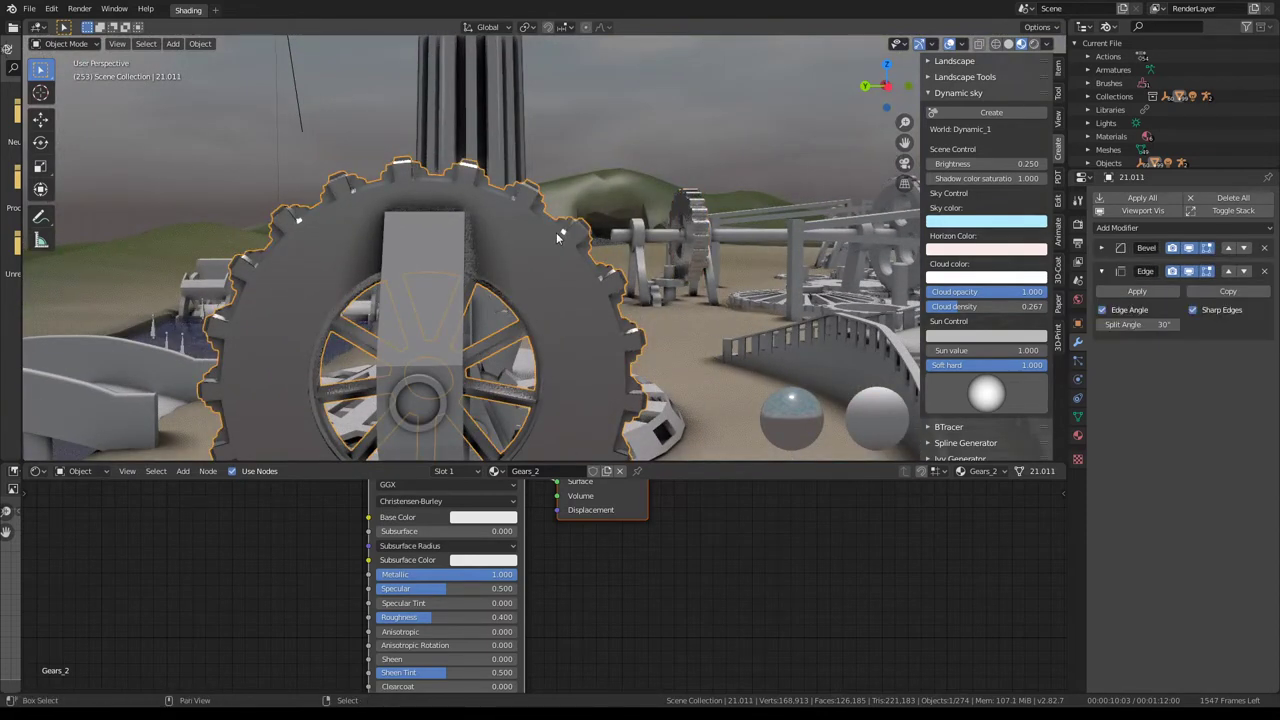
pyautogui.hotkey('shift', 'l')
pyautogui.click(557, 233)
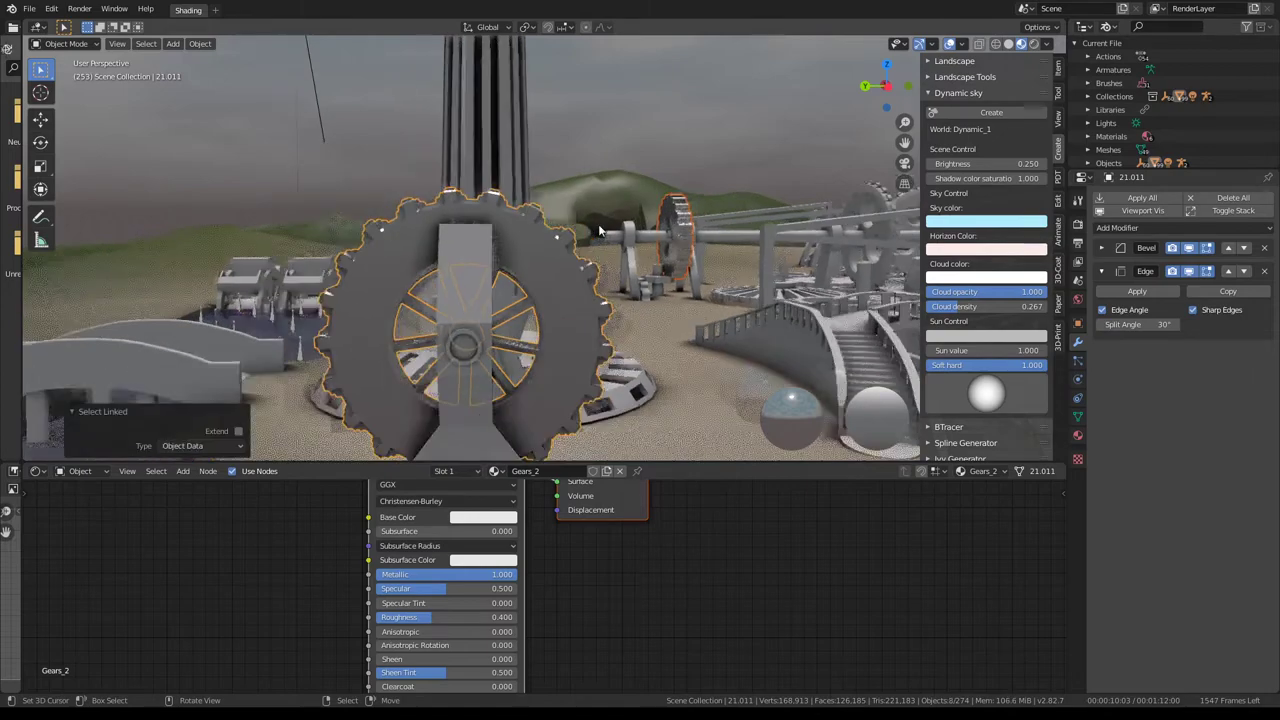
pyautogui.moveTo(557, 237); pyautogui.dragTo(672, 220, button='middle')
pyautogui.click(664, 224)
pyautogui.scroll(8, 670, 218)
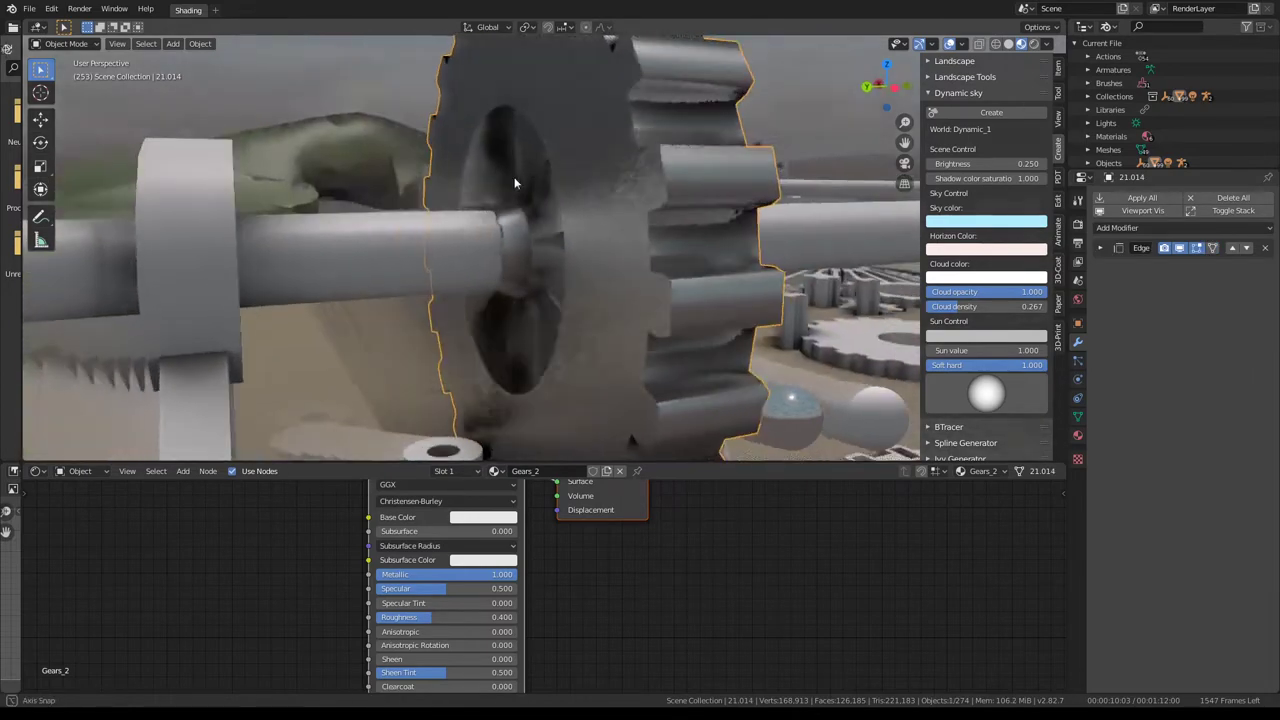
pyautogui.moveTo(514, 177)
pyautogui.mouseDown(button='middle')
pyautogui.moveTo(580, 172)
pyautogui.moveTo(275, 178)
pyautogui.moveTo(443, 207)
pyautogui.mouseUp(button='middle')
pyautogui.scroll(-5, 580, 172)
pyautogui.scroll(-5, 580, 172)
pyautogui.hotkey('shift', 'l')
pyautogui.click(278, 176)
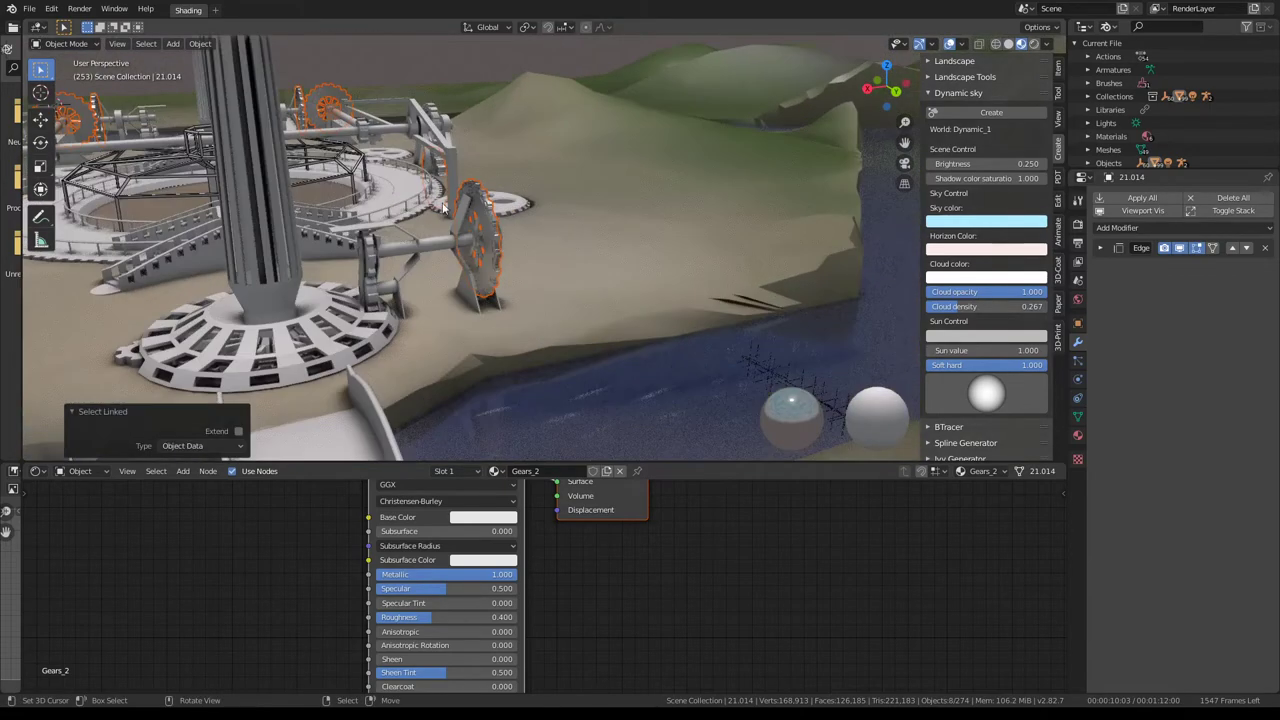
# - Copy the bevelled large gear's modifiers to all the linked gears
pyautogui.keyDown('shift'); pyautogui.click(488, 230); pyautogui.keyUp('shift')
pyautogui.hotkey('ctrl', 'l')
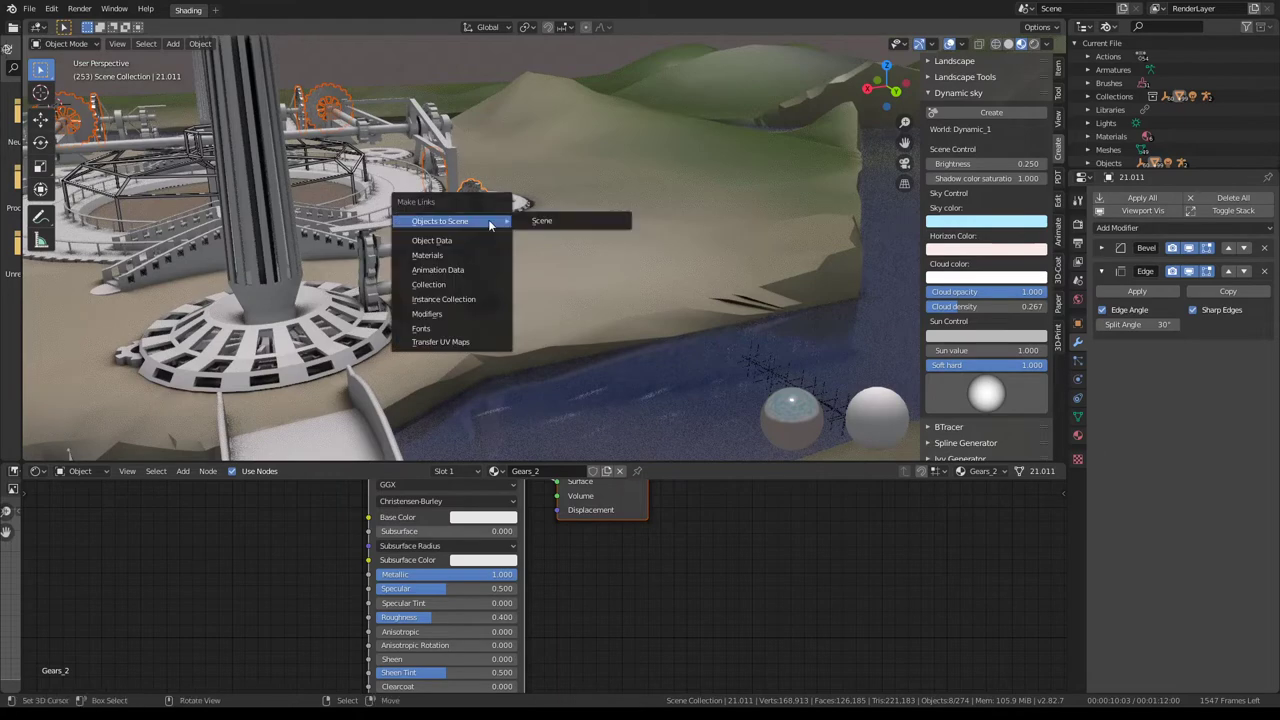
pyautogui.click(456, 314)
pyautogui.moveTo(456, 314)
pyautogui.mouseDown(button='middle')
pyautogui.moveTo(752, 229)
pyautogui.moveTo(650, 247)
pyautogui.moveTo(672, 243)
pyautogui.moveTo(638, 225)
pyautogui.moveTo(580, 121)
pyautogui.moveTo(434, 143)
pyautogui.moveTo(655, 158)
pyautogui.moveTo(645, 176)
pyautogui.moveTo(692, 219)
pyautogui.moveTo(740, 201)
pyautogui.moveTo(608, 170)
pyautogui.moveTo(500, 114)
pyautogui.moveTo(531, 171)
pyautogui.moveTo(533, 332)
pyautogui.mouseUp(button='middle')
# - Set the Gears_2 roughness to 0.682 and show the Render Properties
pyautogui.click(552, 194)
pyautogui.scroll(5, 614, 189)
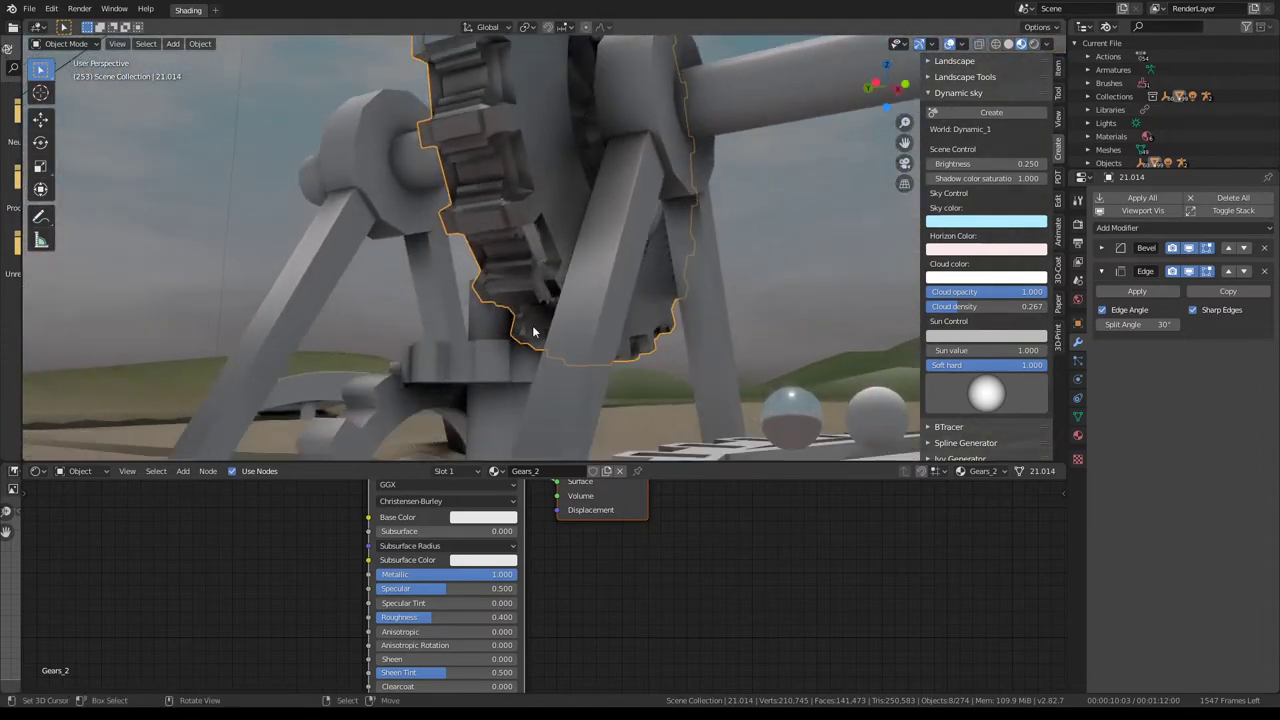
pyautogui.moveTo(443, 617); pyautogui.dragTo(505, 617)
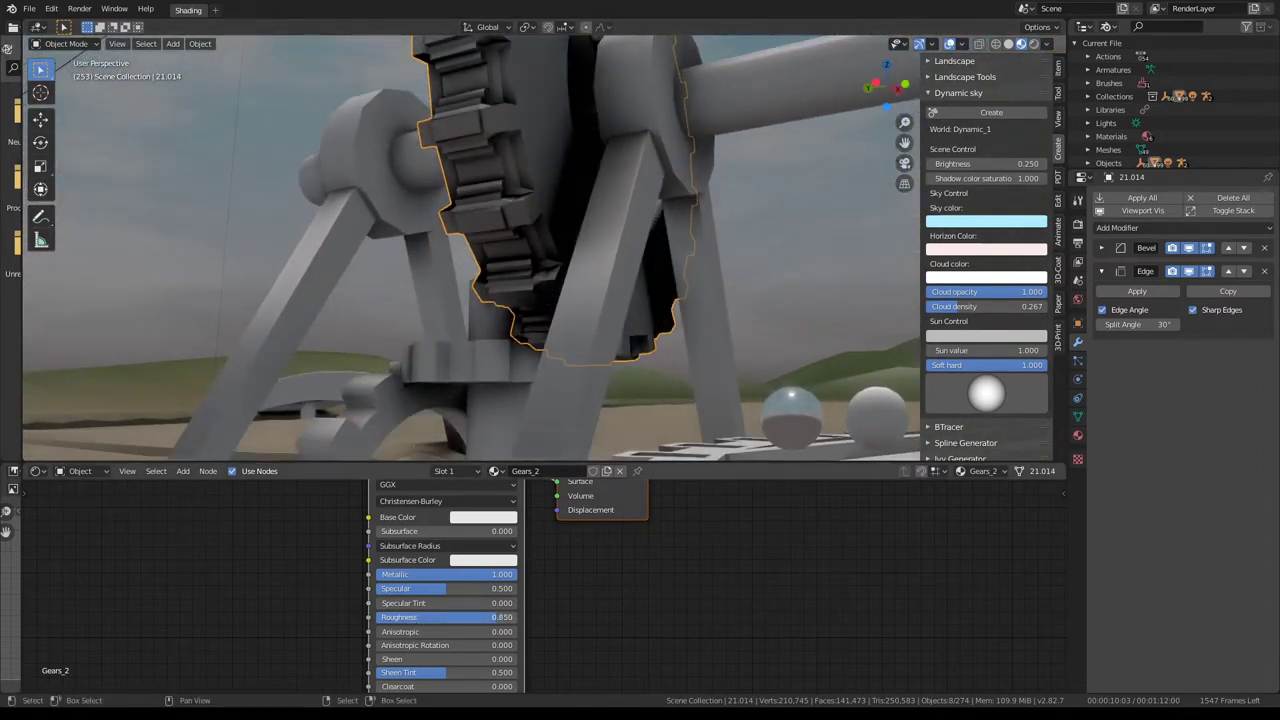
pyautogui.moveTo(497, 252); pyautogui.dragTo(583, 256, button='middle')
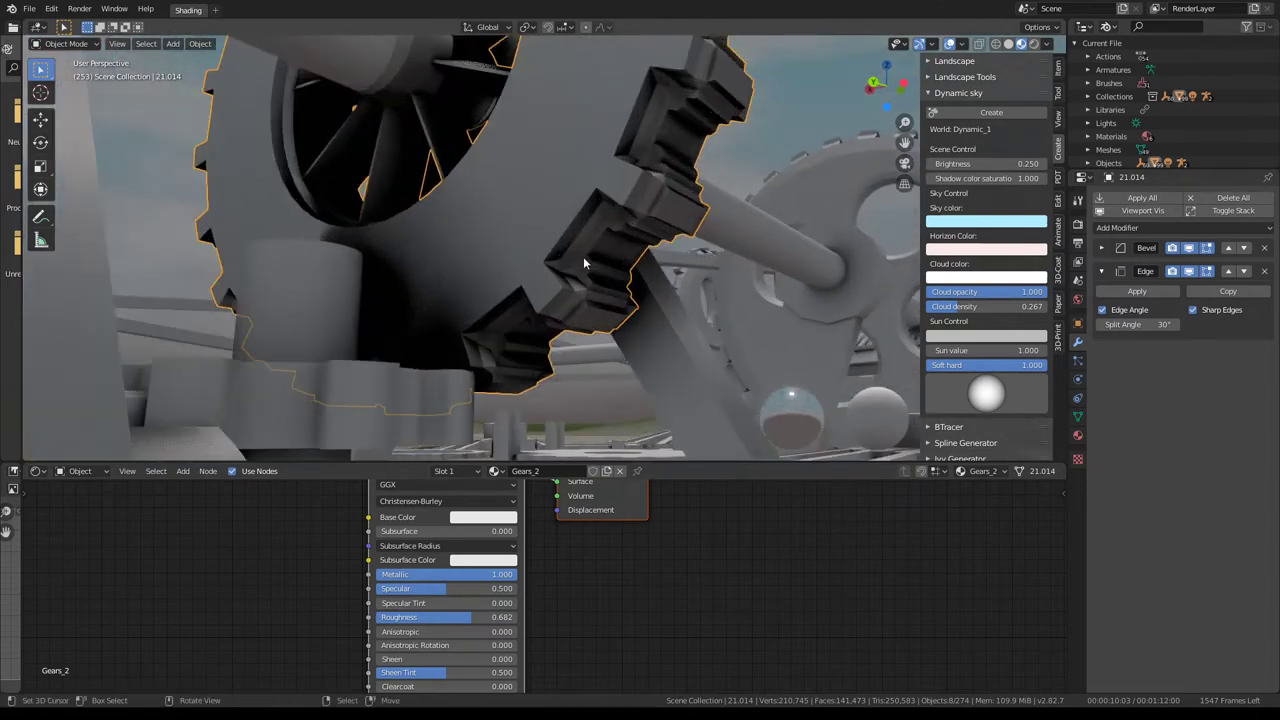
pyautogui.click(1080, 228)
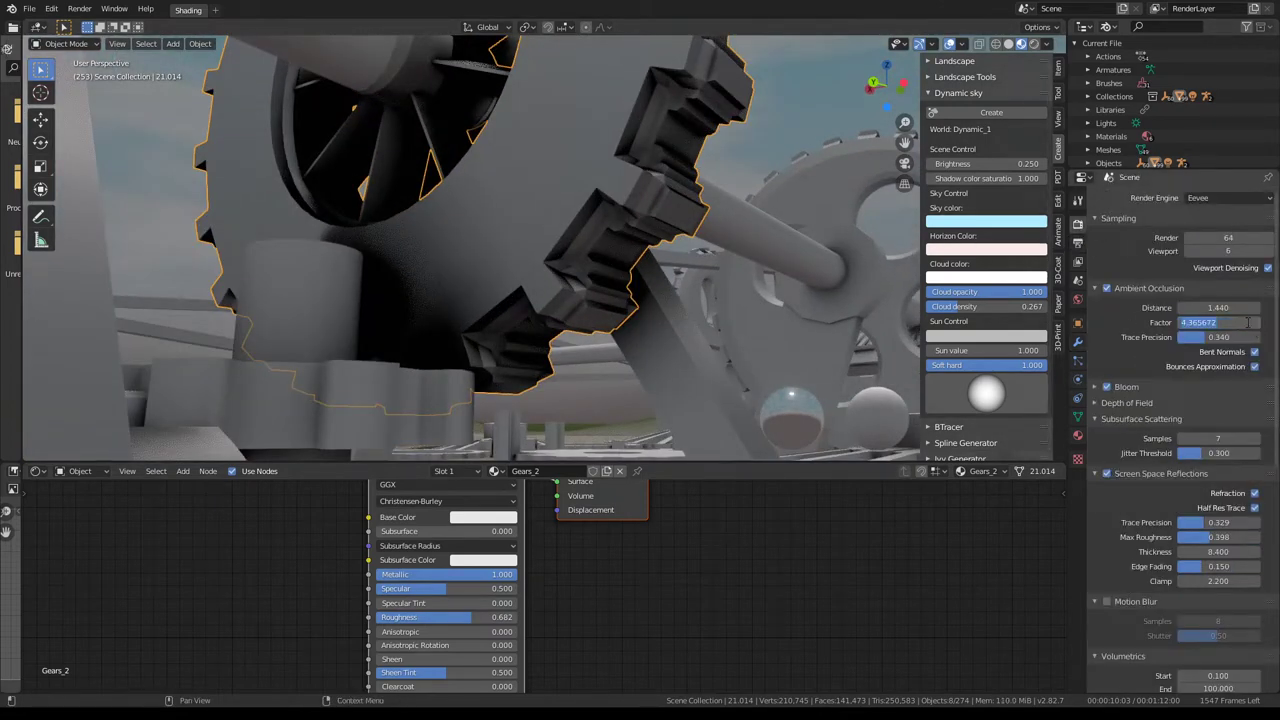
pyautogui.write('2')
# - Set the Eevee ambient occlusion factor to 2.00
pyautogui.press('Return')
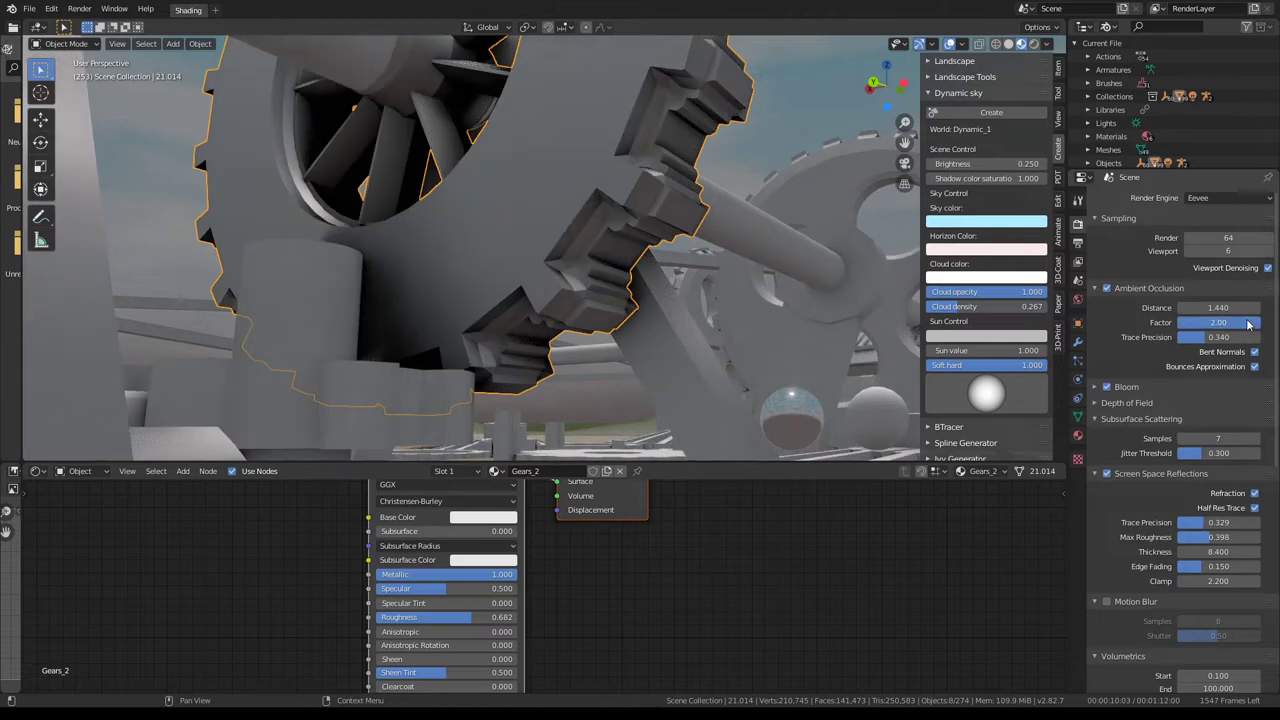
pyautogui.moveTo(1247, 322); pyautogui.dragTo(1178, 328)
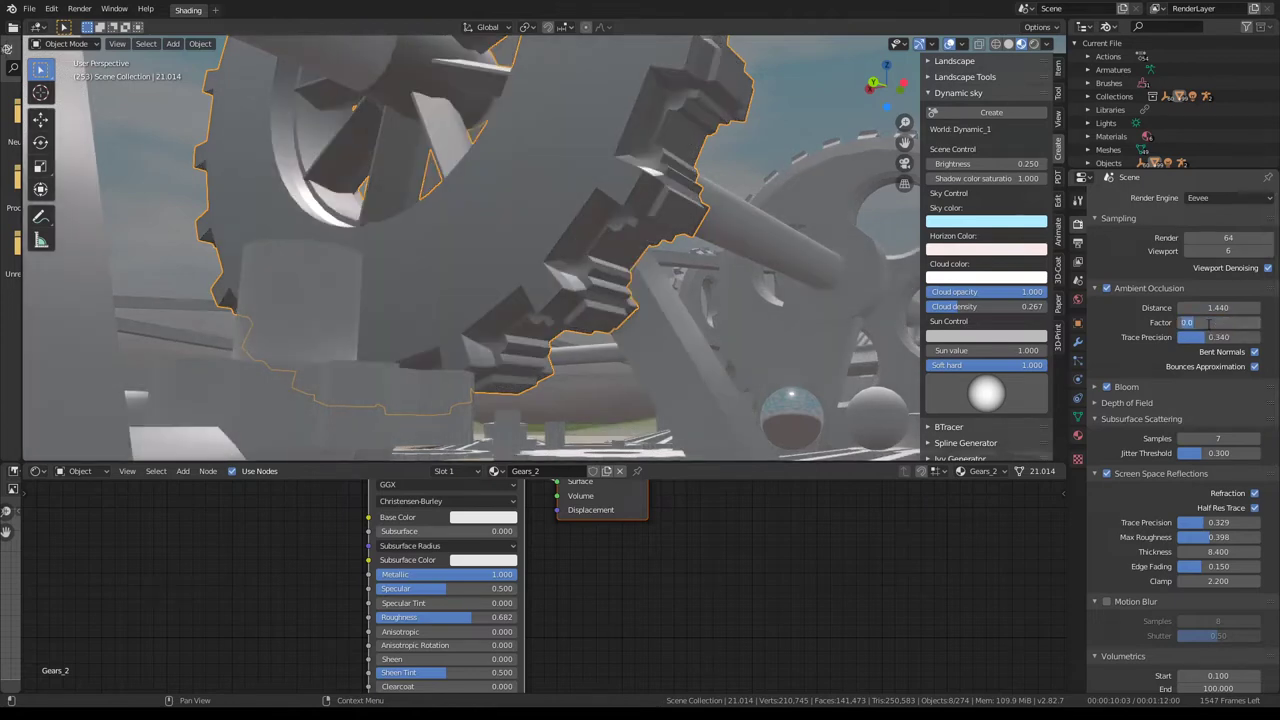
pyautogui.press('Return')
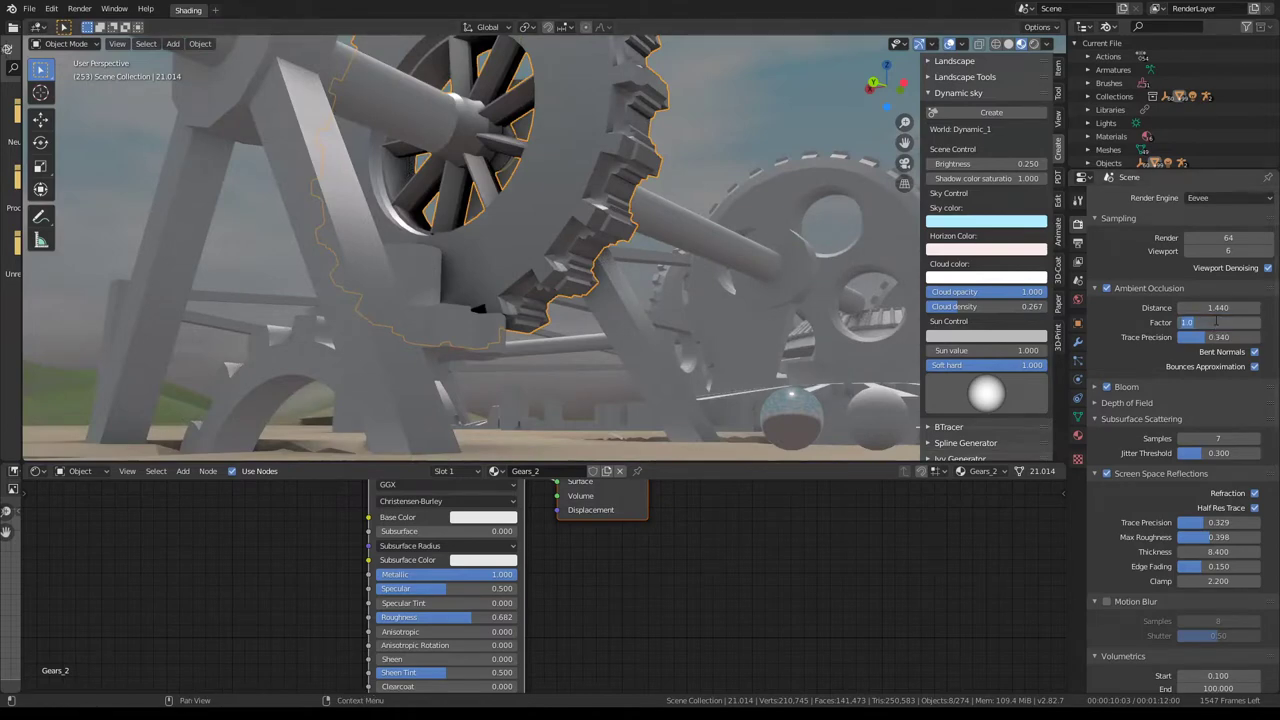
pyautogui.press('Return')
# - Play the animation to preview the darker contact shading on the gears
pyautogui.moveTo(652, 199)
pyautogui.mouseDown(button='middle')
pyautogui.moveTo(515, 198)
pyautogui.moveTo(598, 252)
pyautogui.mouseUp(button='middle')
pyautogui.moveTo(734, 265); pyautogui.dragTo(572, 170, button='middle')
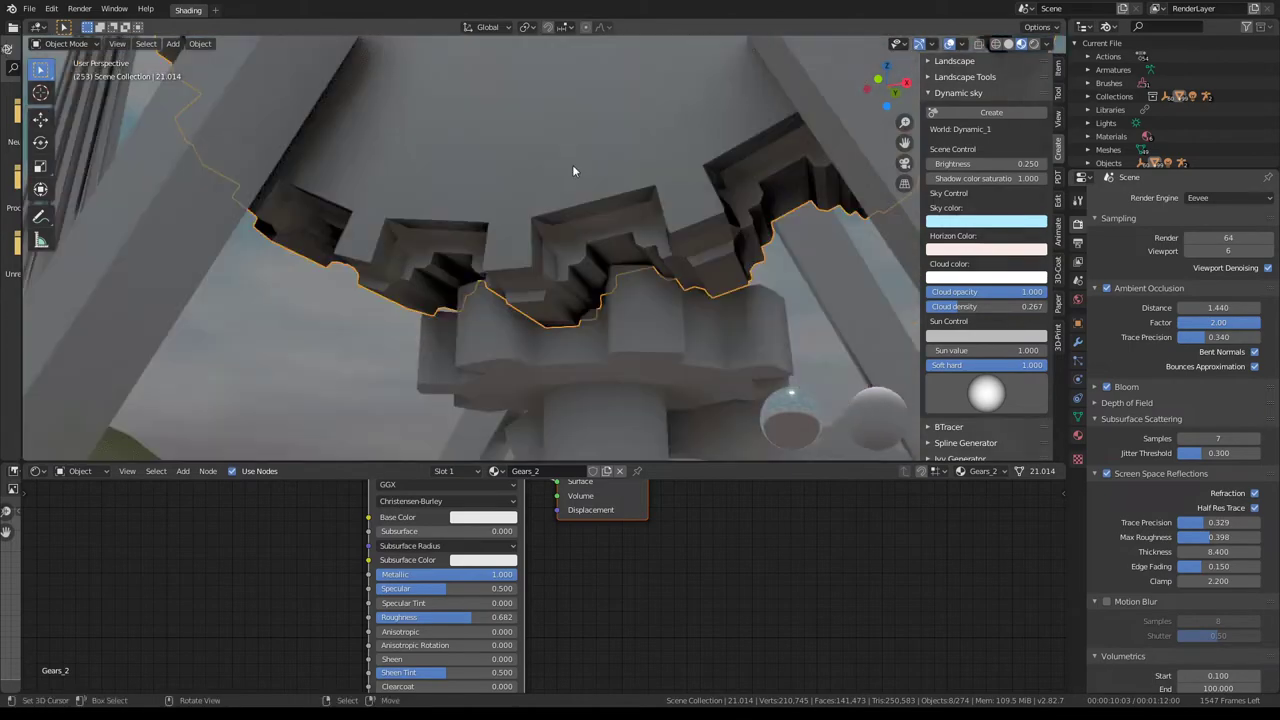
pyautogui.press('space')
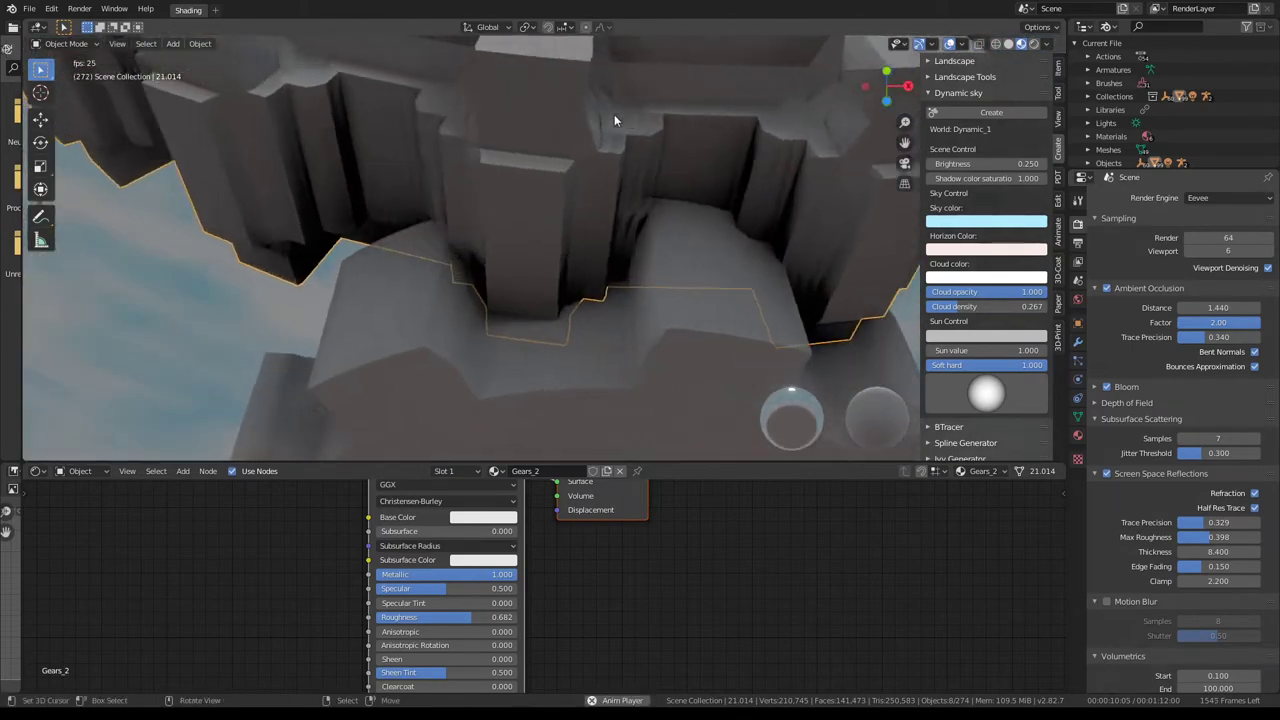
pyautogui.moveTo(614, 120)
pyautogui.mouseDown(button='middle')
pyautogui.moveTo(830, 268)
pyautogui.moveTo(760, 194)
pyautogui.moveTo(531, 172)
pyautogui.moveTo(541, 194)
pyautogui.mouseUp(button='middle')
pyautogui.press('space')
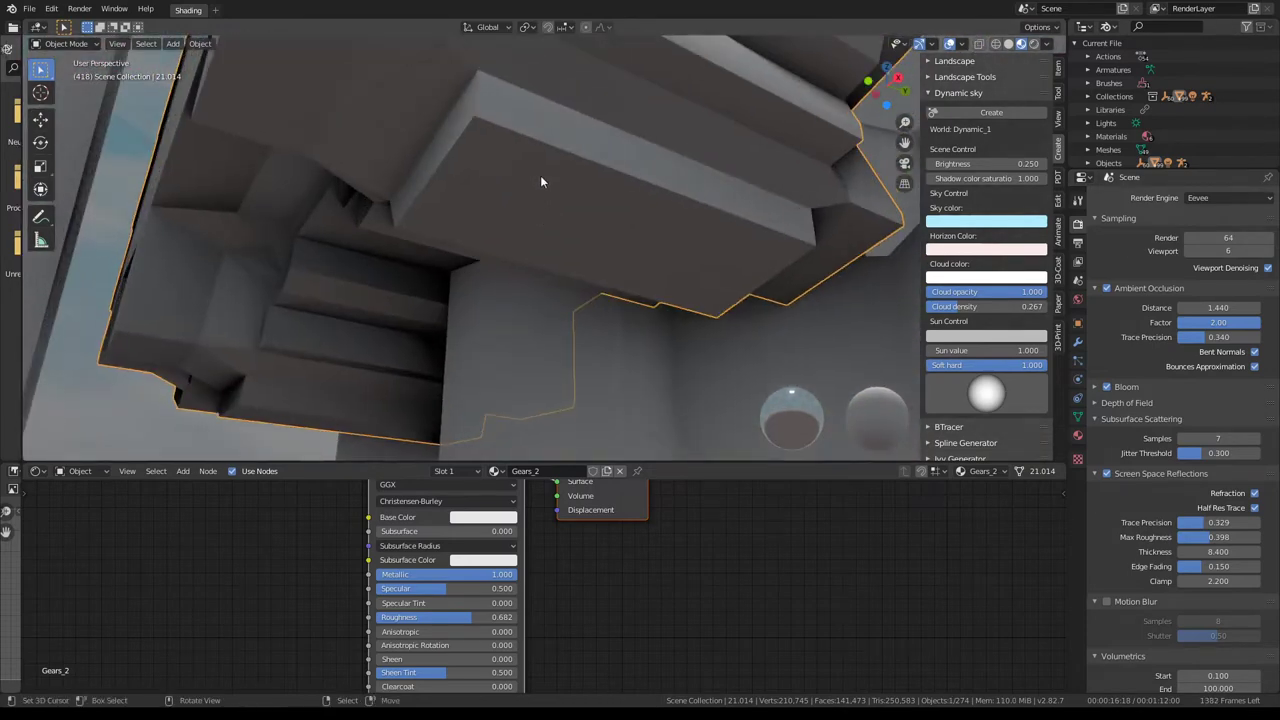
pyautogui.hotkey('shift', 'l')
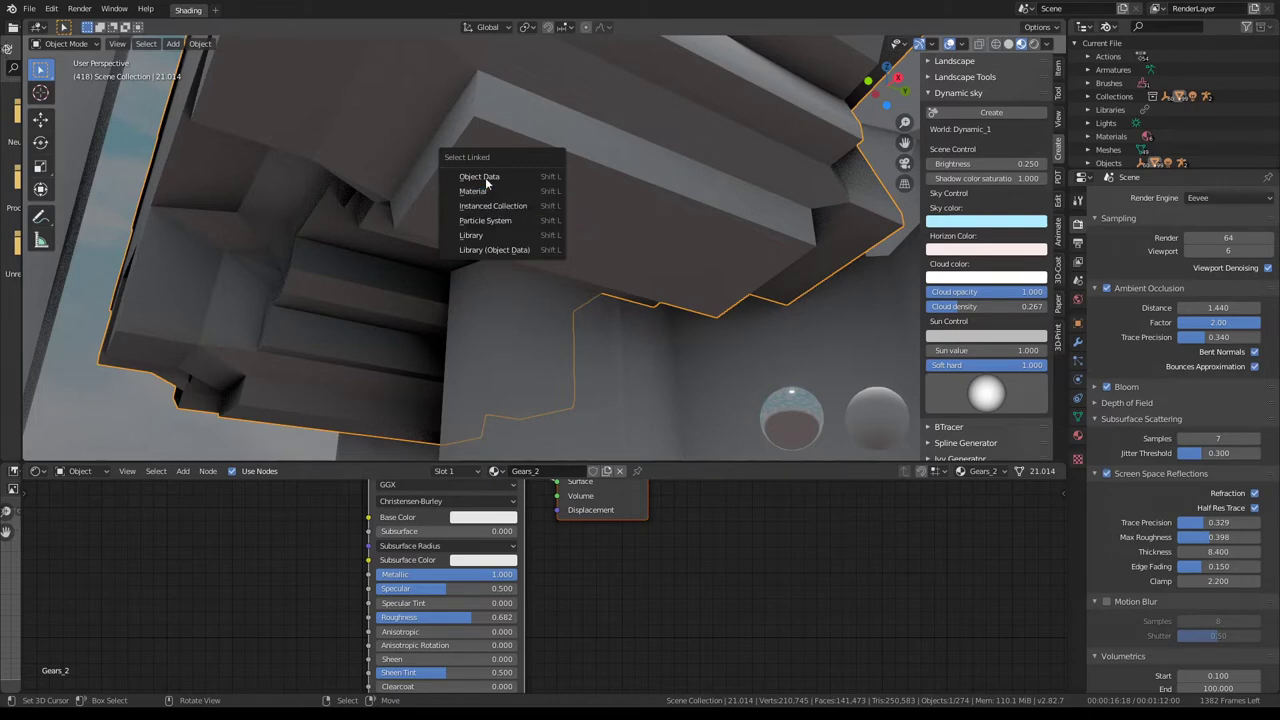
# - Select all linked gears and toggle Edge Split and Bevel to compare the mesh
pyautogui.click(485, 177)
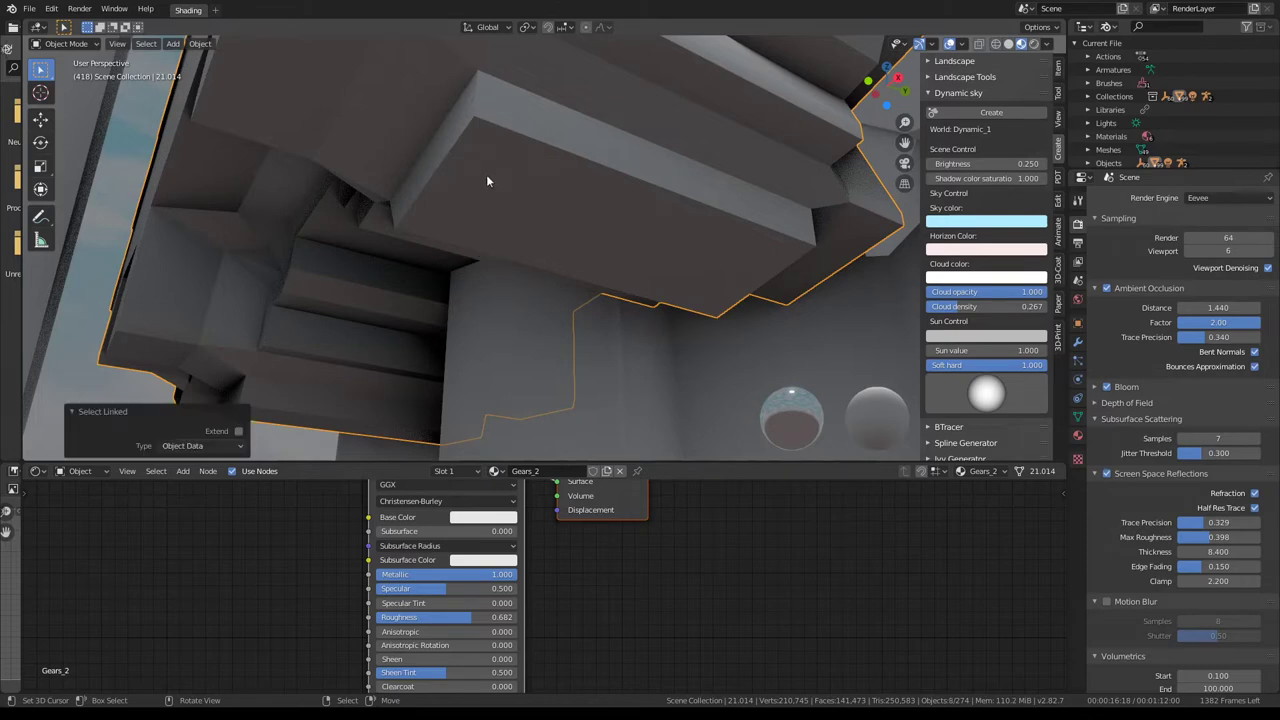
pyautogui.click(1079, 344)
pyautogui.click(1190, 272)
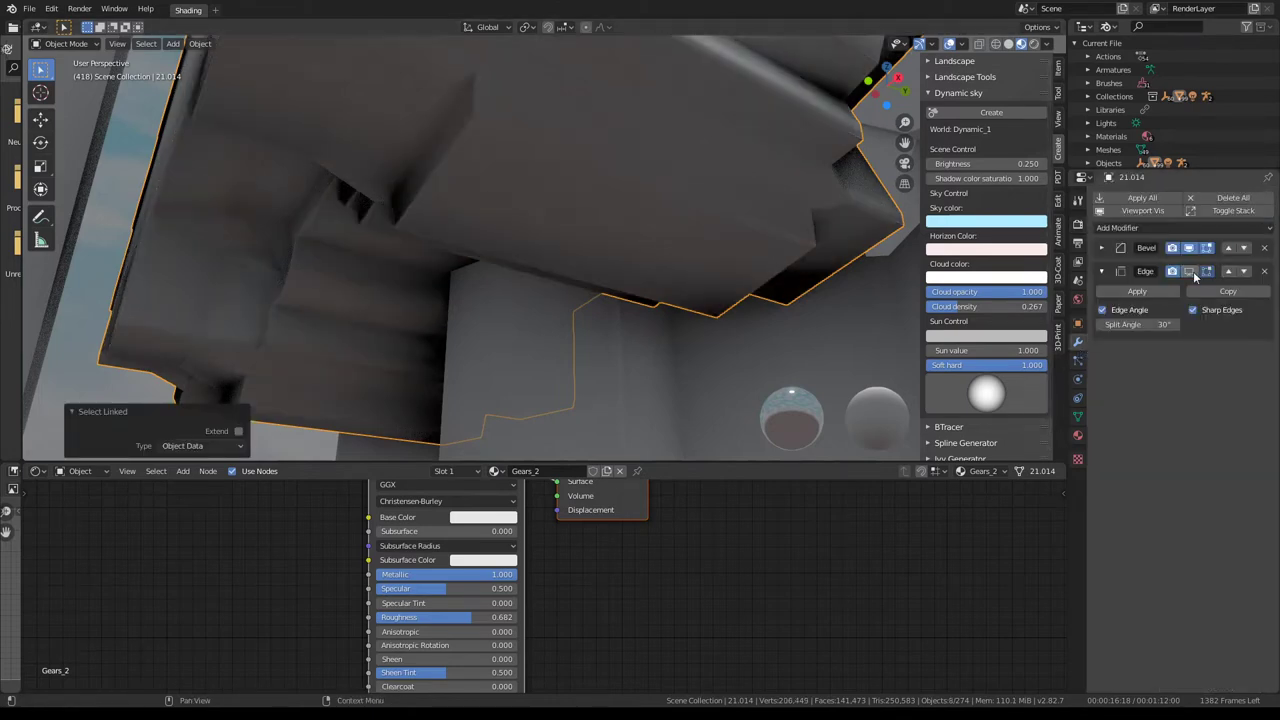
pyautogui.click(1190, 272)
pyautogui.click(1189, 249)
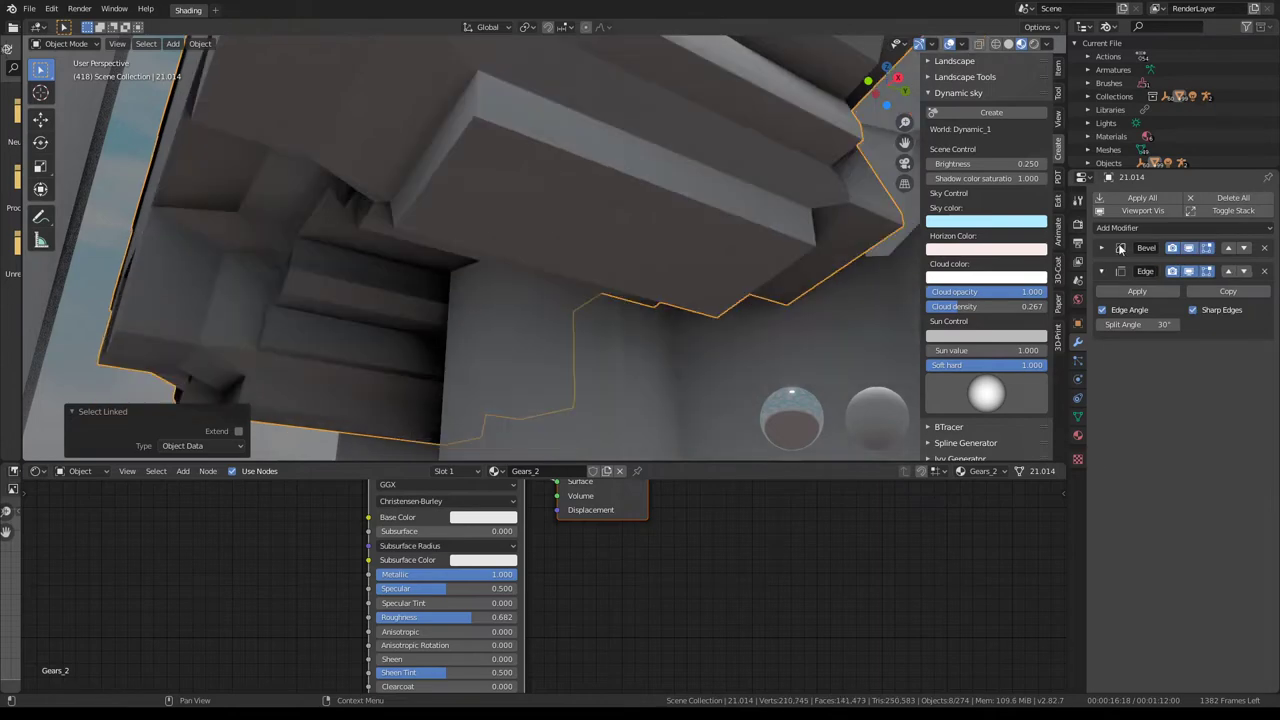
pyautogui.click(1103, 248)
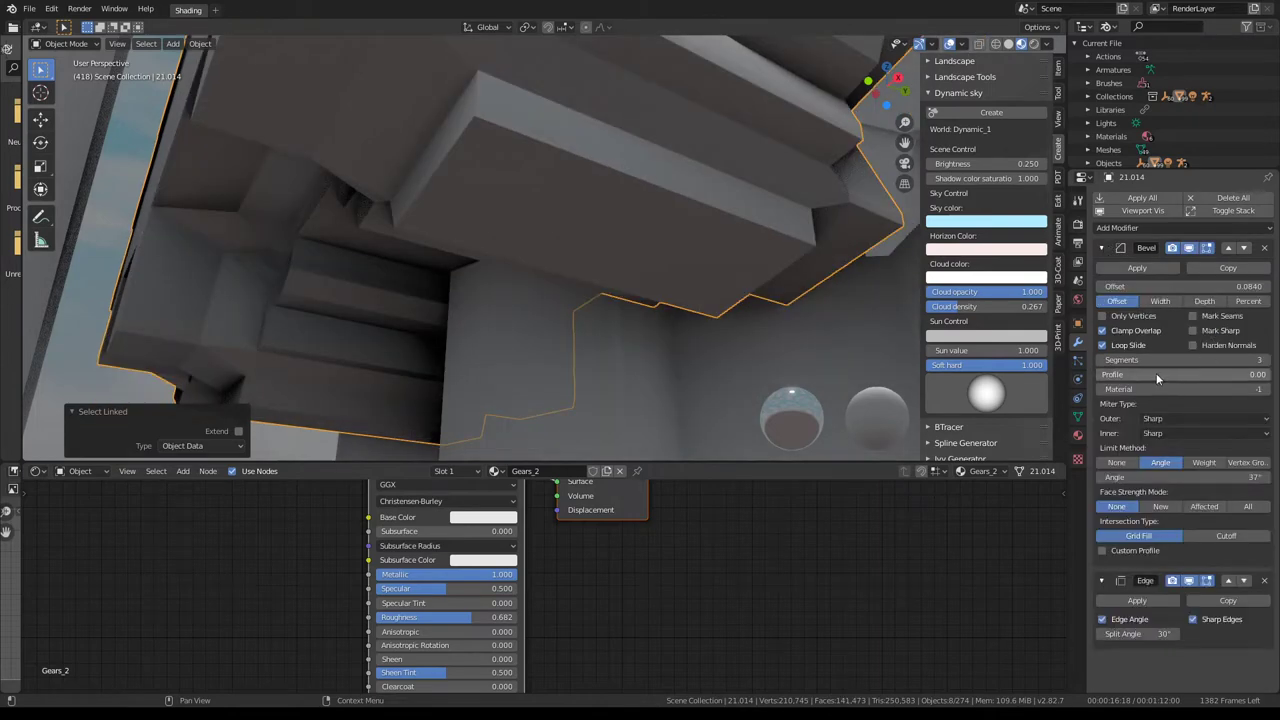
# - Set the Bevel profile to 0.63 and the limit angle to 30°
pyautogui.moveTo(1156, 373); pyautogui.dragTo(1262, 374)
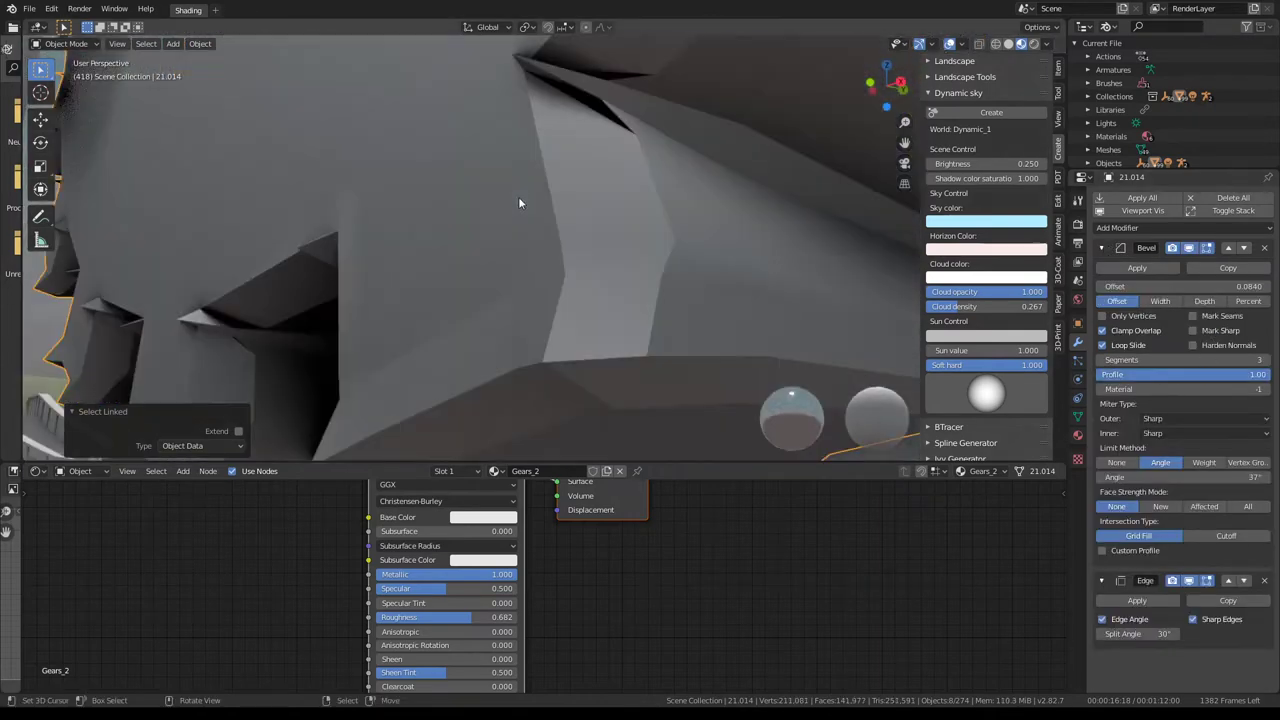
pyautogui.moveTo(518, 196); pyautogui.dragTo(530, 193, button='middle')
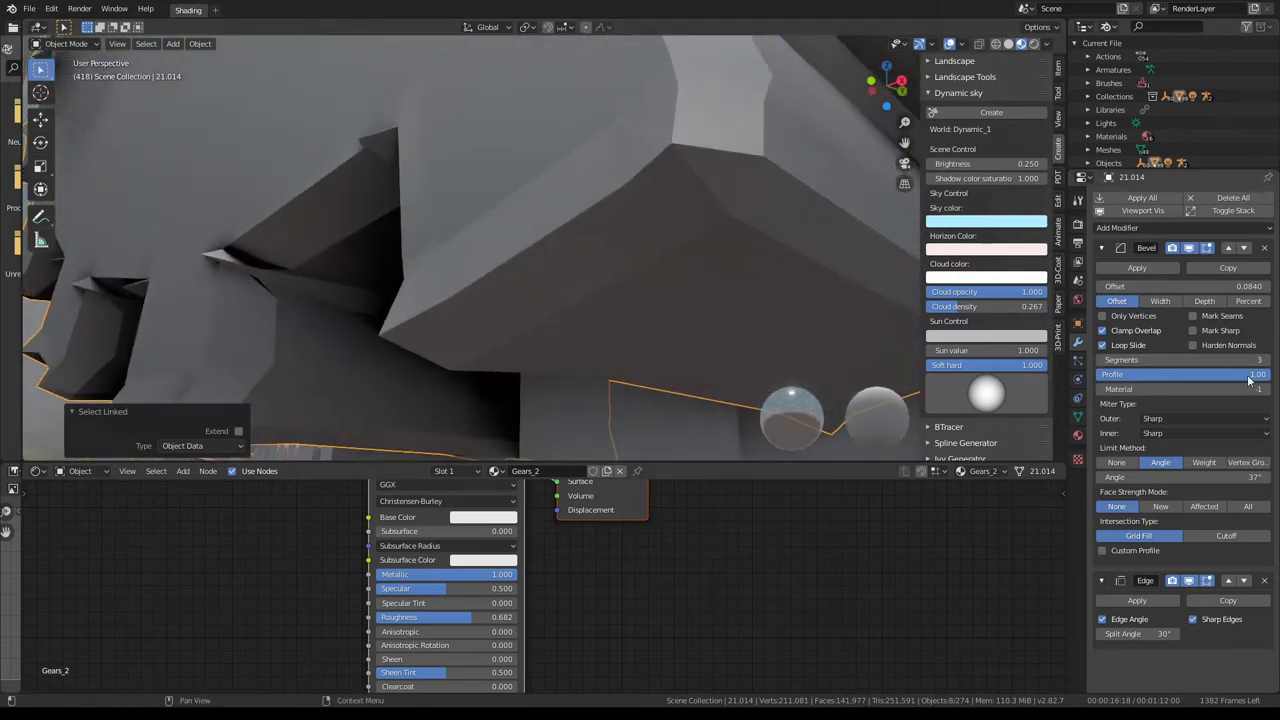
pyautogui.moveTo(1248, 380); pyautogui.dragTo(1173, 375)
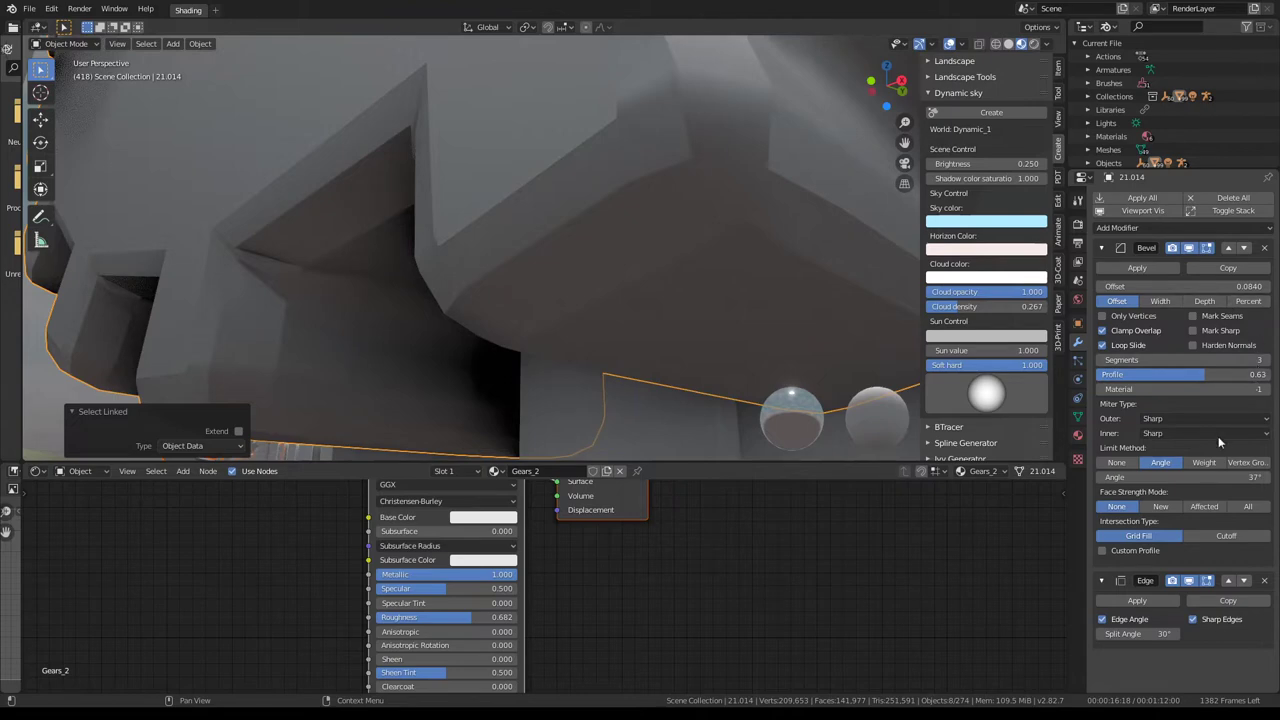
pyautogui.moveTo(1200, 477)
pyautogui.mouseDown()
pyautogui.moveTo(1170, 477)
pyautogui.moveTo(1255, 477)
pyautogui.moveTo(1245, 480)
pyautogui.mouseUp()
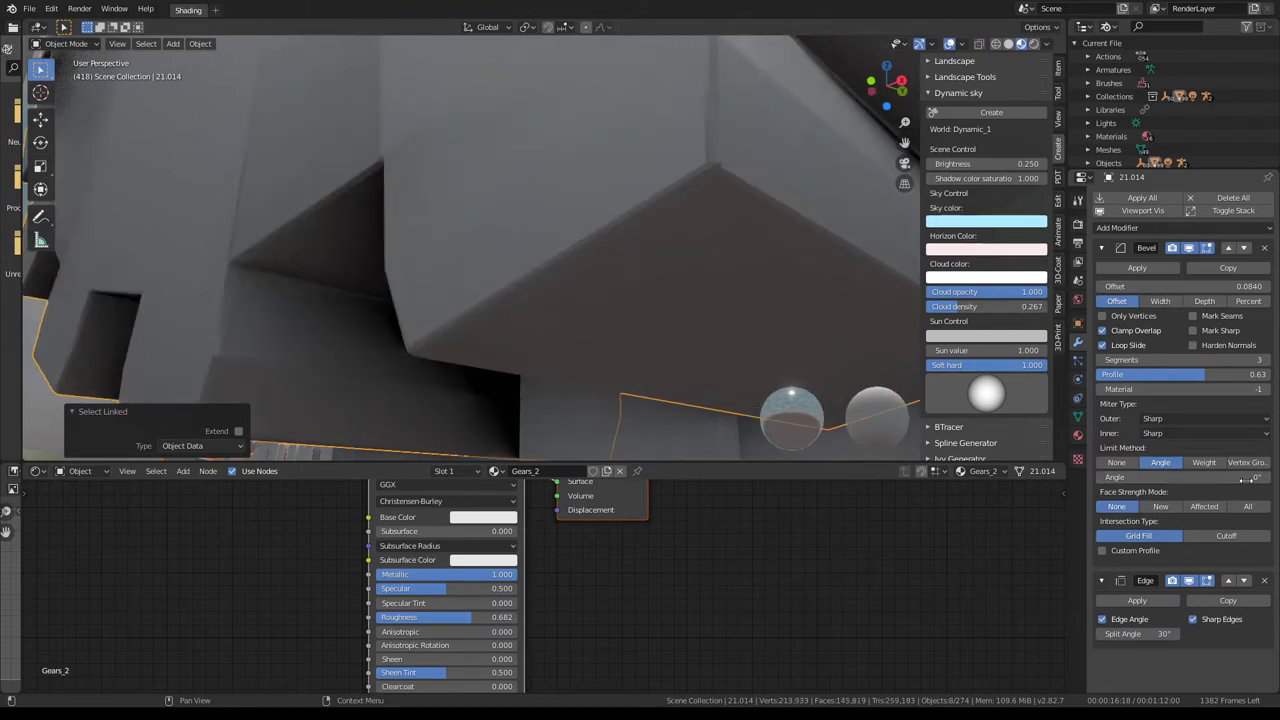
pyautogui.write('0')
pyautogui.press('Return')
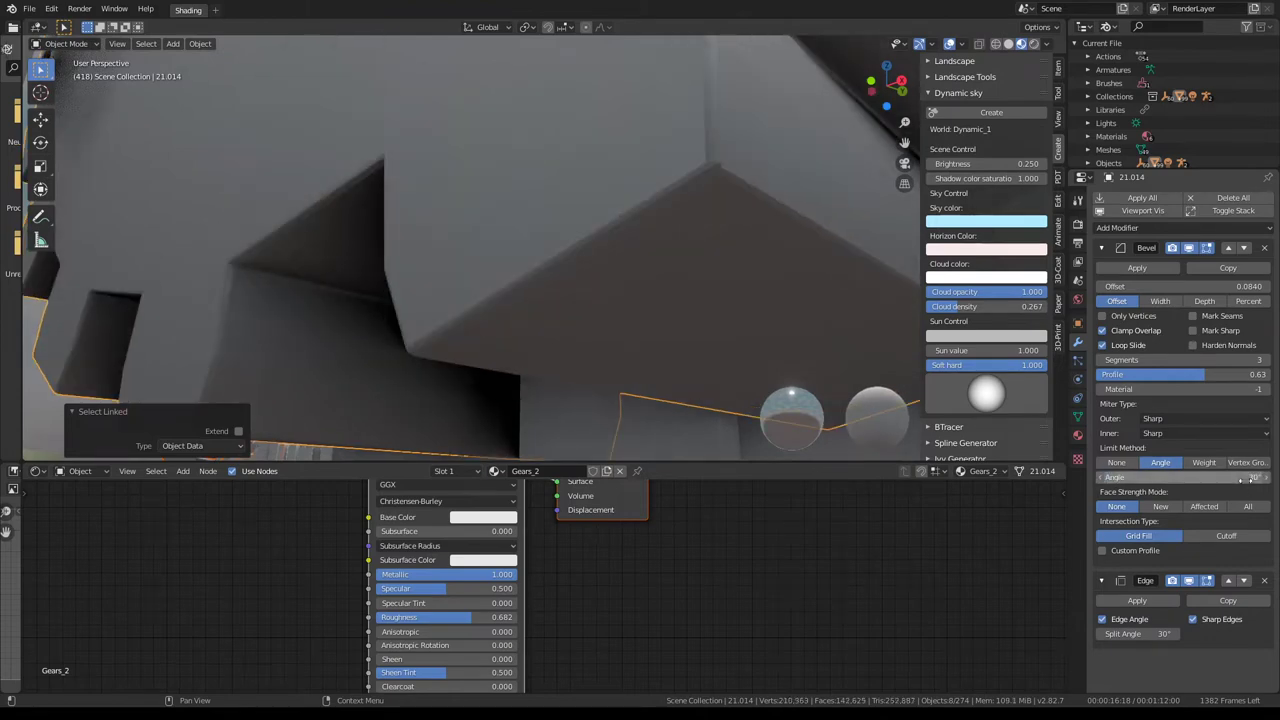
# - Orbit around the gear to inspect the rounded bevels from hub to far side
pyautogui.scroll(-2, 534, 179)
pyautogui.moveTo(534, 179); pyautogui.dragTo(628, 191, button='middle')
pyautogui.scroll(-2, 640, 188)
pyautogui.scroll(-4, 562, 241)
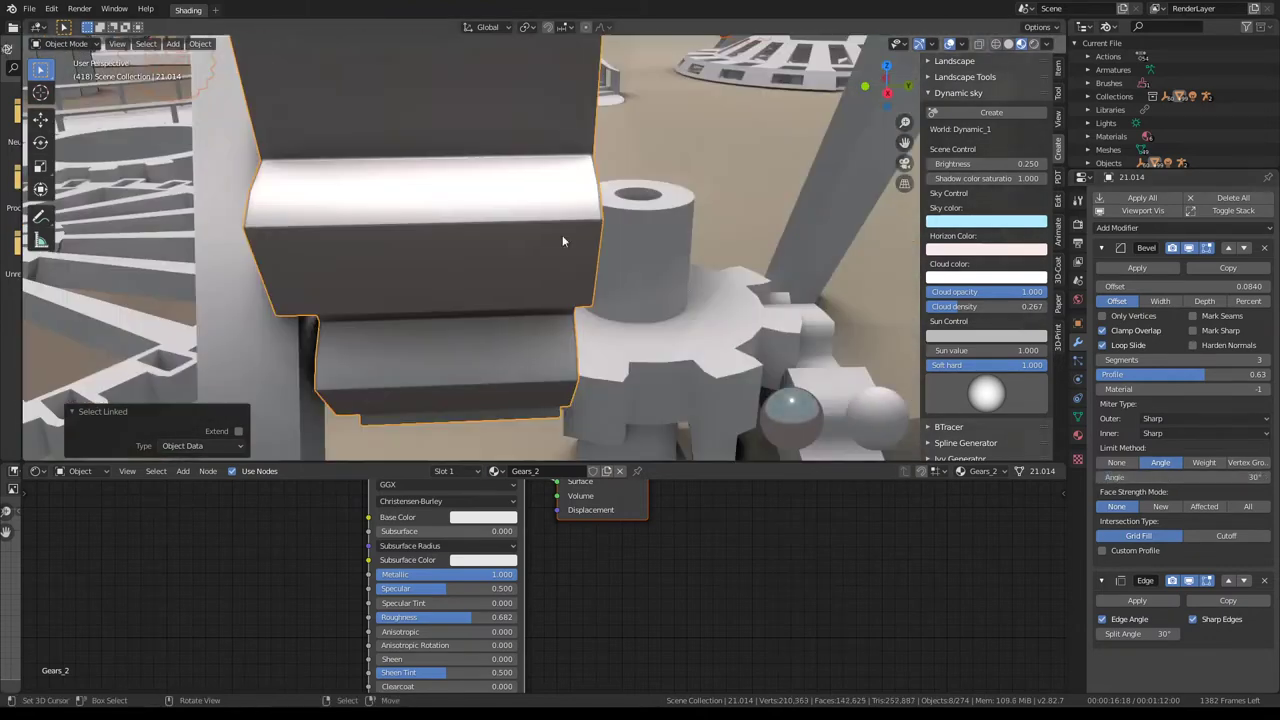
pyautogui.moveTo(562, 241)
pyautogui.mouseDown(button='middle')
pyautogui.moveTo(599, 222)
pyautogui.moveTo(630, 291)
pyautogui.moveTo(728, 268)
pyautogui.moveTo(670, 173)
pyautogui.moveTo(764, 266)
pyautogui.moveTo(683, 342)
pyautogui.mouseUp(button='middle')
pyautogui.scroll(4, 680, 179)
pyautogui.moveTo(680, 179)
pyautogui.mouseDown(button='middle')
pyautogui.moveTo(663, 221)
pyautogui.moveTo(687, 318)
pyautogui.moveTo(636, 229)
pyautogui.moveTo(606, 206)
pyautogui.mouseUp(button='middle')
pyautogui.scroll(-4, 680, 305)
pyautogui.scroll(-3, 604, 300)
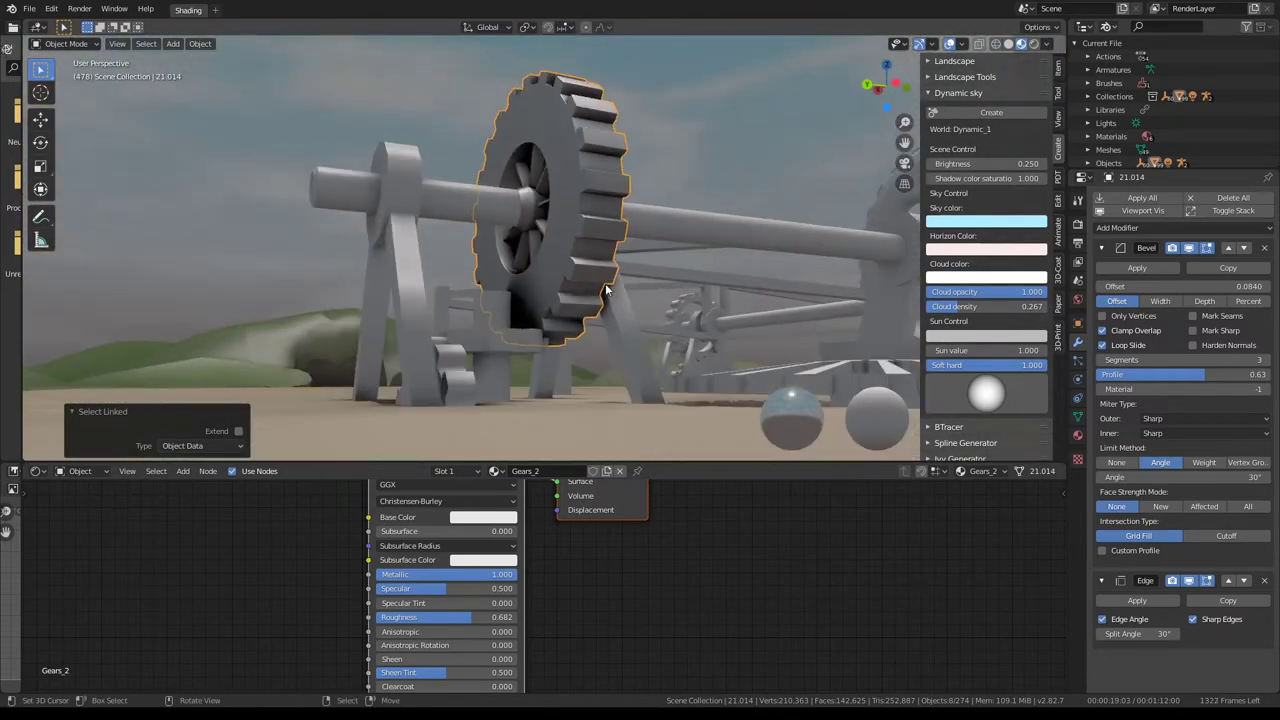
pyautogui.moveTo(606, 290)
pyautogui.mouseDown(button='middle')
pyautogui.moveTo(713, 302)
pyautogui.moveTo(718, 373)
pyautogui.mouseUp(button='middle')
pyautogui.moveTo(486, 536); pyautogui.dragTo(498, 648, button='middle')
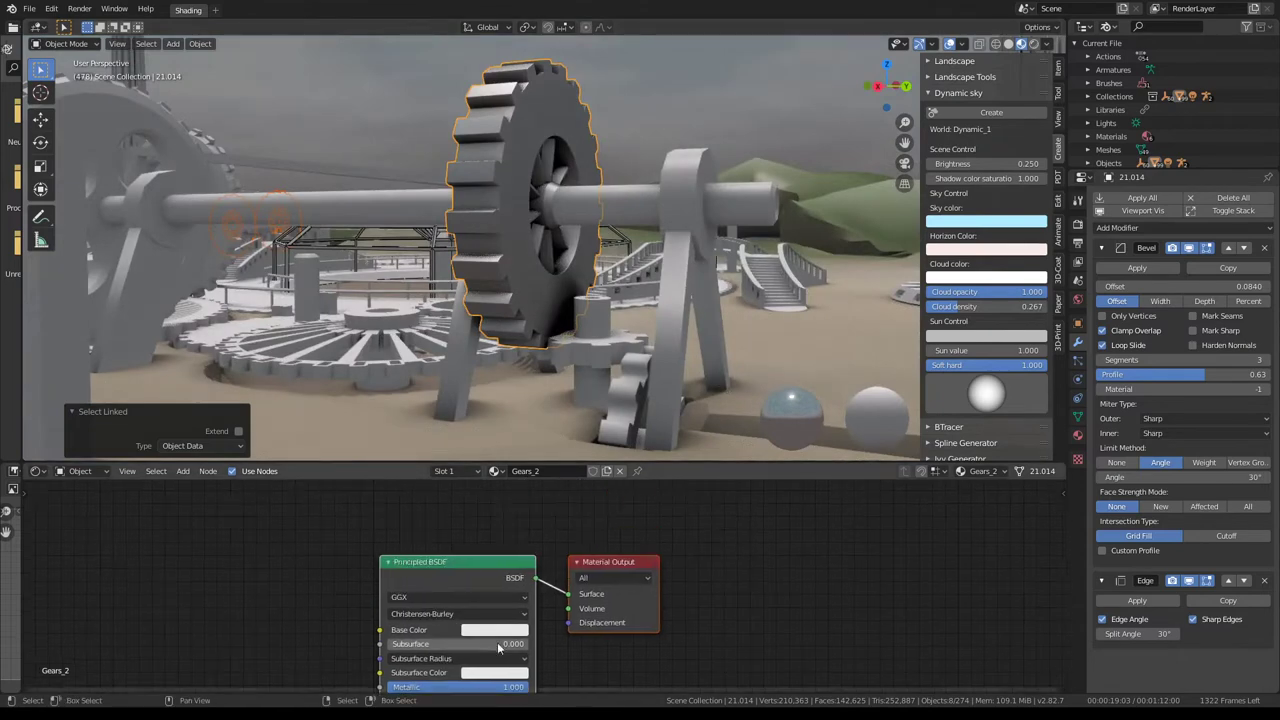
# - Tint the Gears_2 base colour a warm gold
pyautogui.click(494, 630)
pyautogui.click(1078, 436)
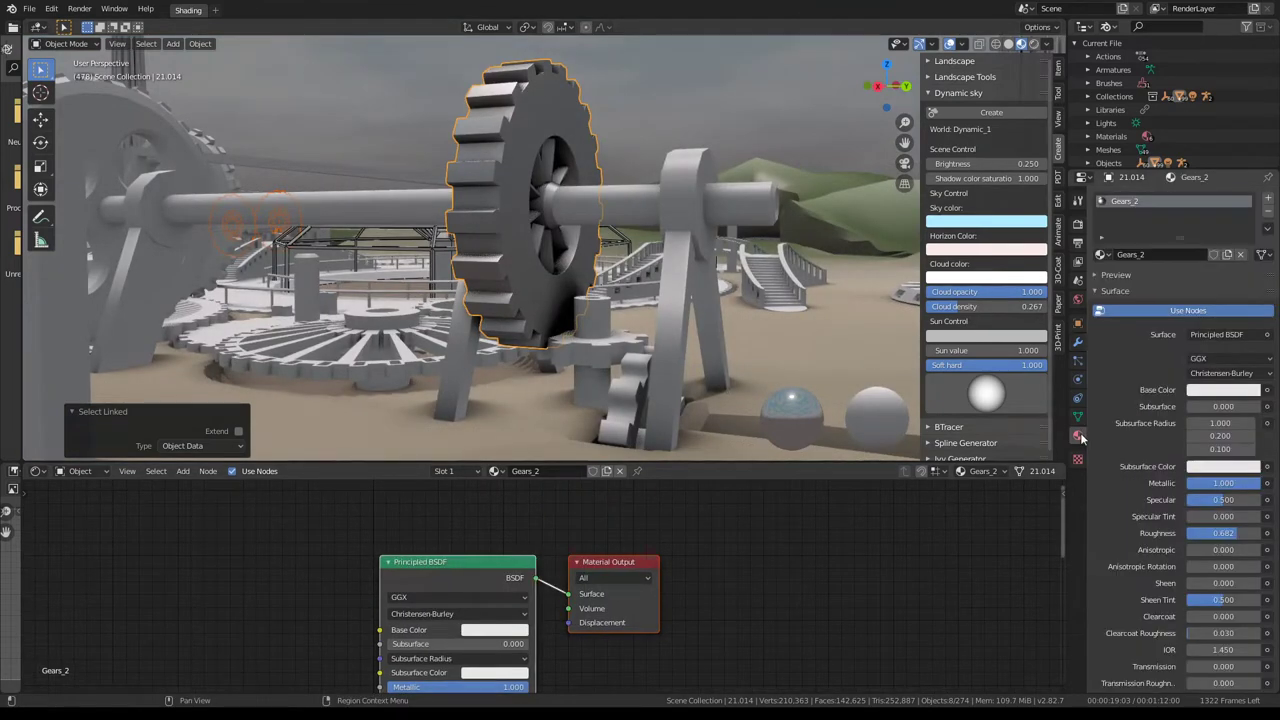
pyautogui.moveTo(730, 606); pyautogui.dragTo(839, 503, button='middle')
pyautogui.click(589, 536)
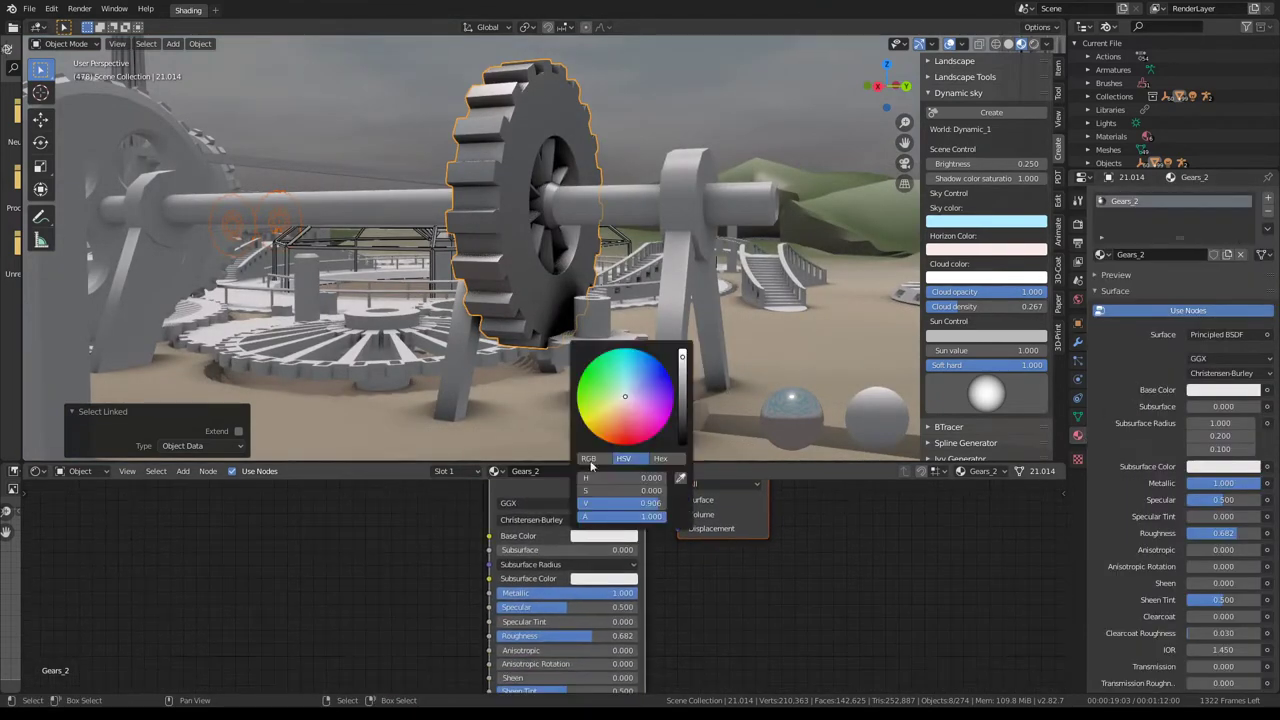
pyautogui.moveTo(625, 403); pyautogui.dragTo(618, 408)
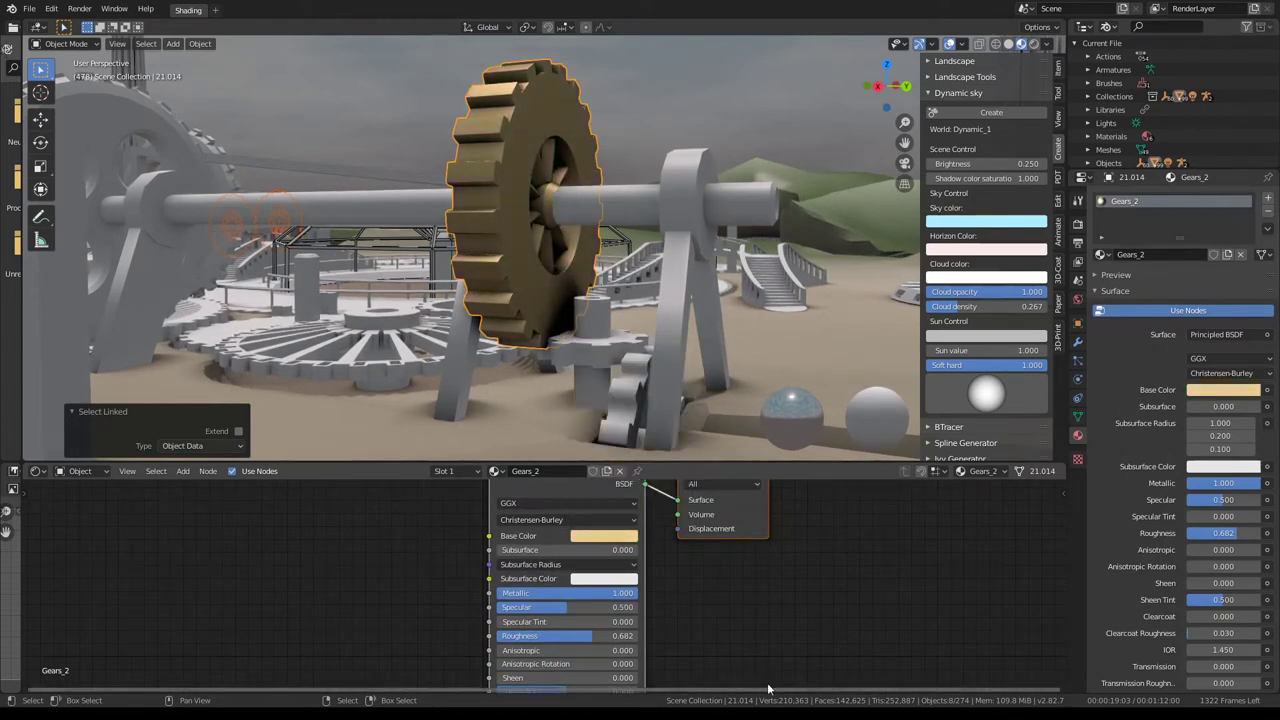
pyautogui.moveTo(630, 626); pyautogui.dragTo(609, 567, button='middle')
# - Lower the Gears_2 roughness to 0.405 for a glossier gold finish
pyautogui.moveTo(542, 580); pyautogui.dragTo(480, 580)
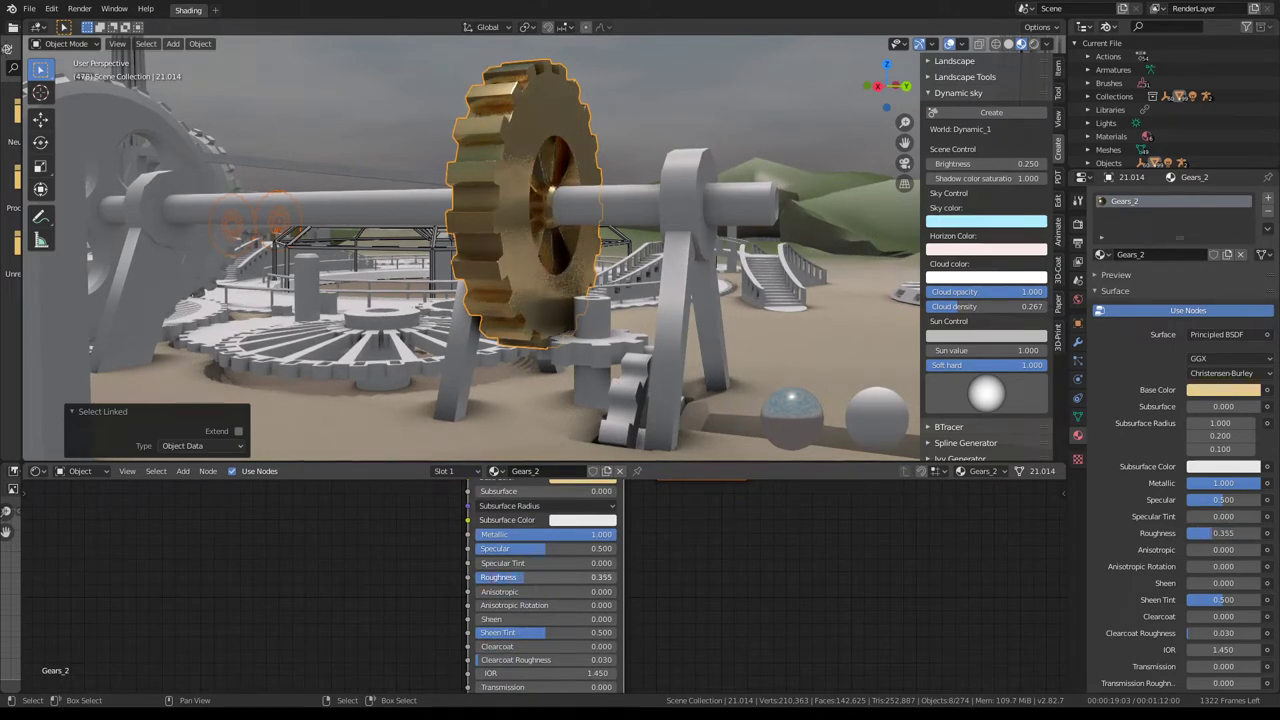
pyautogui.moveTo(480, 300); pyautogui.dragTo(461, 250, button='middle')
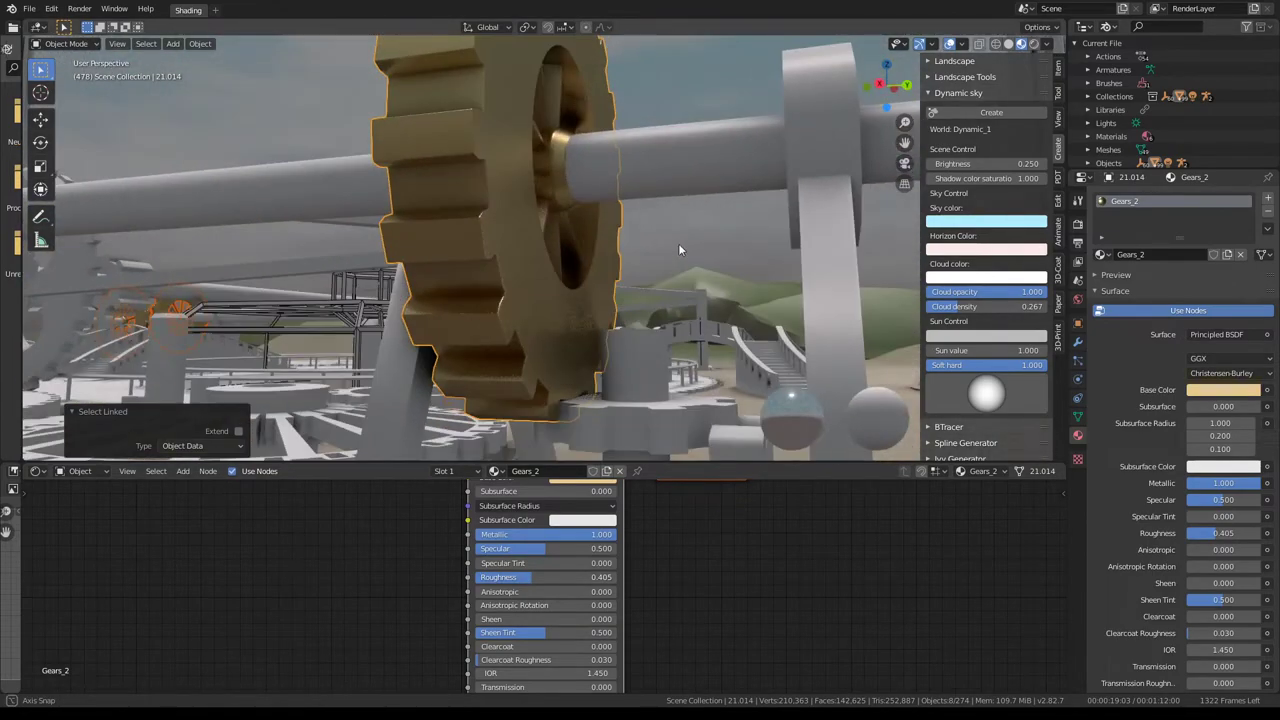
pyautogui.moveTo(461, 250); pyautogui.dragTo(629, 228, button='middle')
pyautogui.keyDown('shift'); pyautogui.scroll(-4, 559, 622); pyautogui.keyUp('shift')
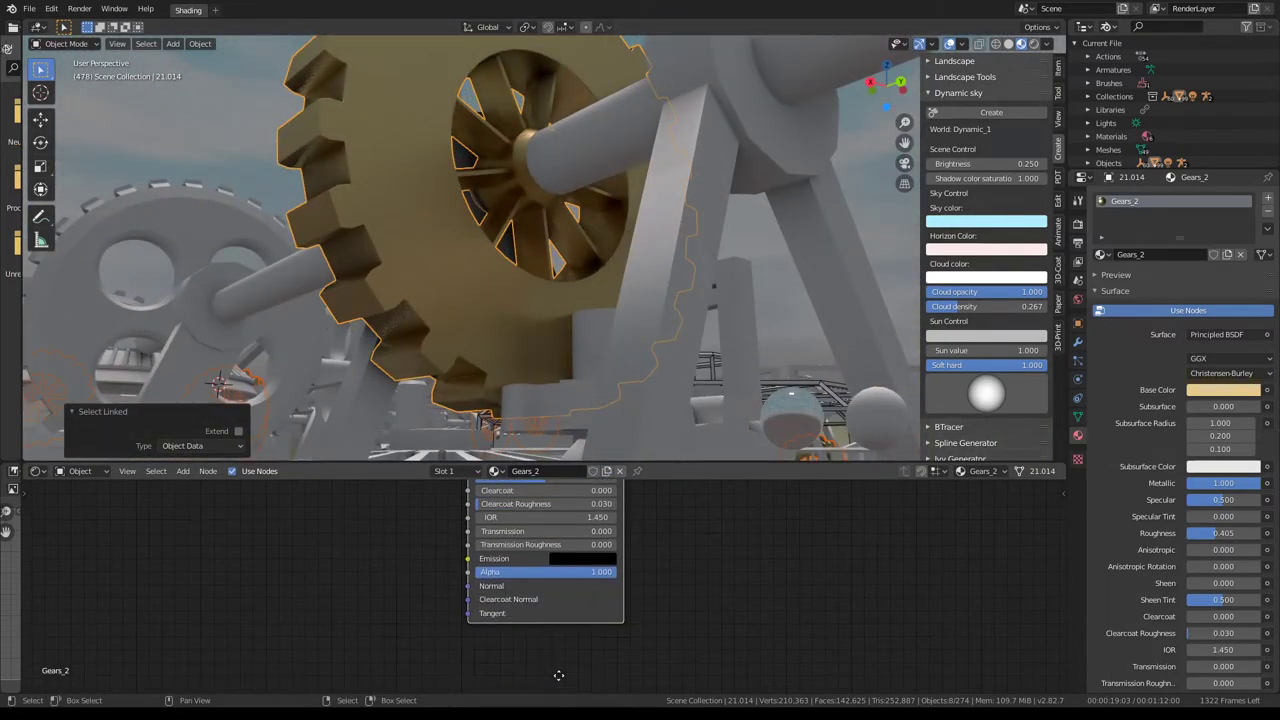
pyautogui.keyDown('shift'); pyautogui.scroll(2, 557, 677); pyautogui.keyUp('shift')
pyautogui.scroll(-8, 563, 408)
pyautogui.moveTo(536, 76)
pyautogui.mouseDown(button='middle')
pyautogui.moveTo(512, 167)
pyautogui.moveTo(366, 182)
pyautogui.moveTo(362, 161)
pyautogui.mouseUp(button='middle')
# - Play the animation and orbit up for an overview of the dome
pyautogui.scroll(3, 363, 160)
pyautogui.press('space')
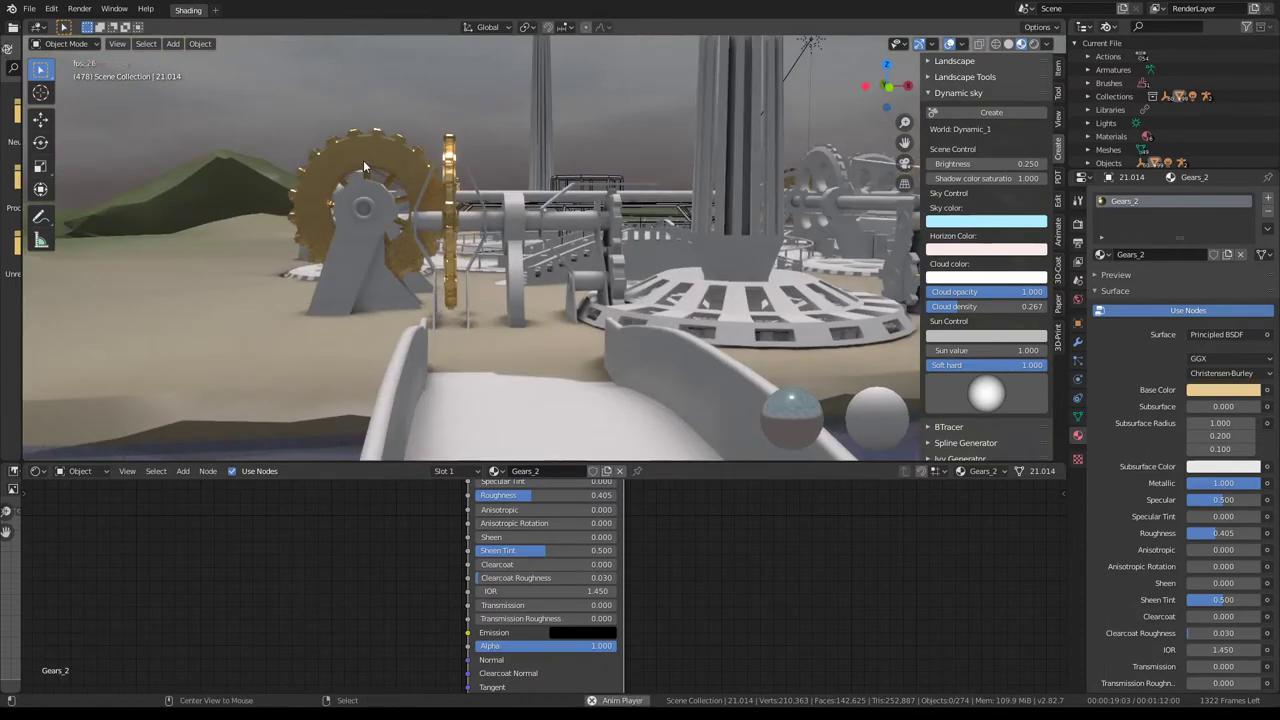
pyautogui.scroll(4, 393, 174)
pyautogui.scroll(-6, 393, 174)
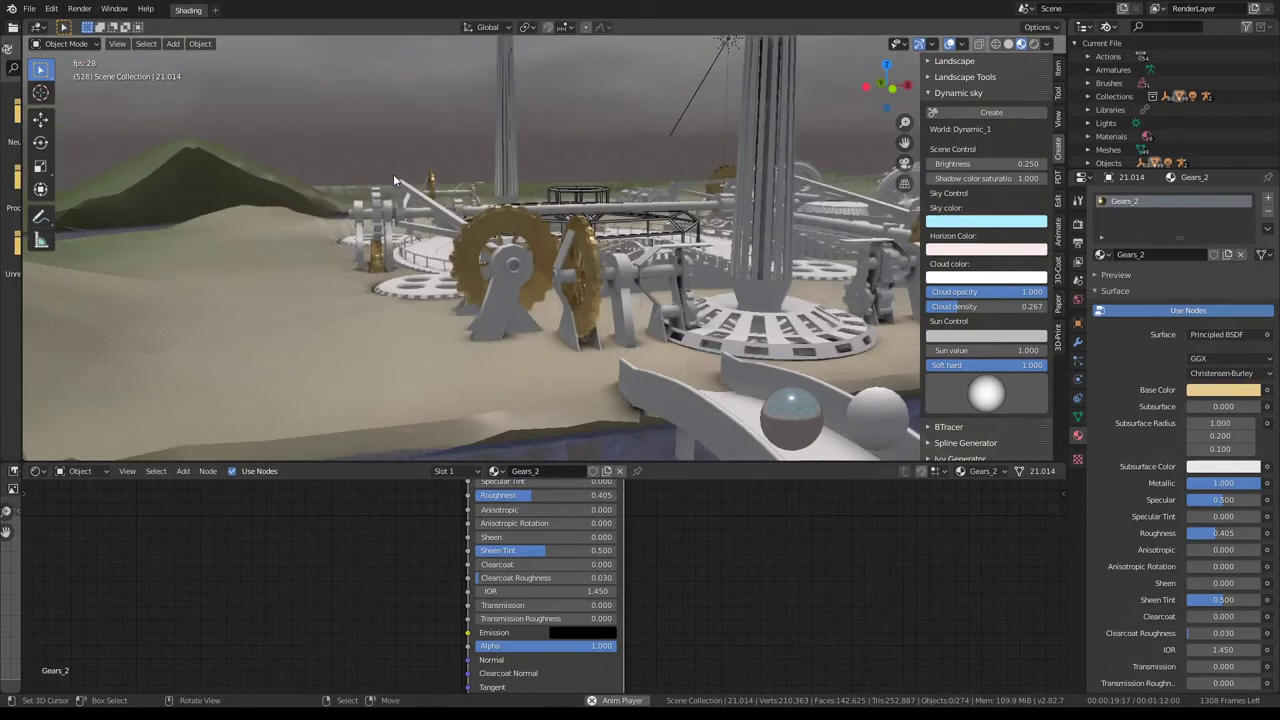
pyautogui.moveTo(393, 174)
pyautogui.mouseDown(button='middle')
pyautogui.moveTo(645, 202)
pyautogui.moveTo(612, 225)
pyautogui.mouseUp(button='middle')
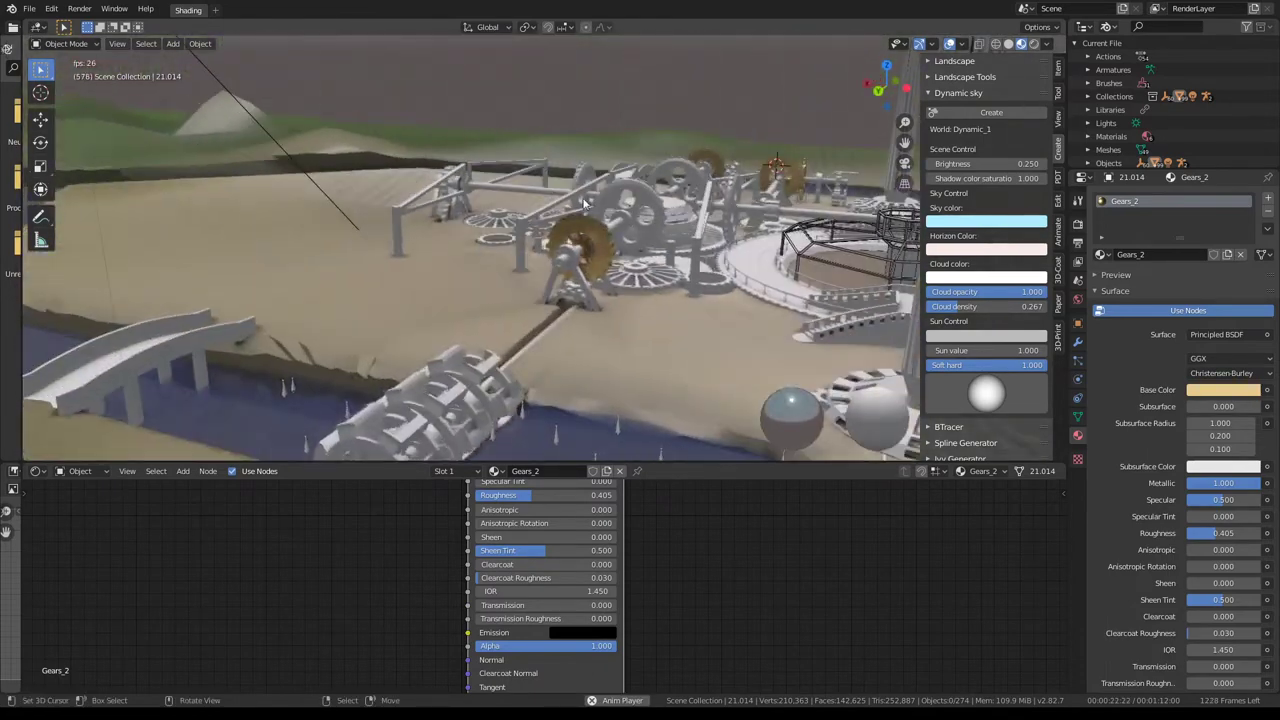
pyautogui.press('space')
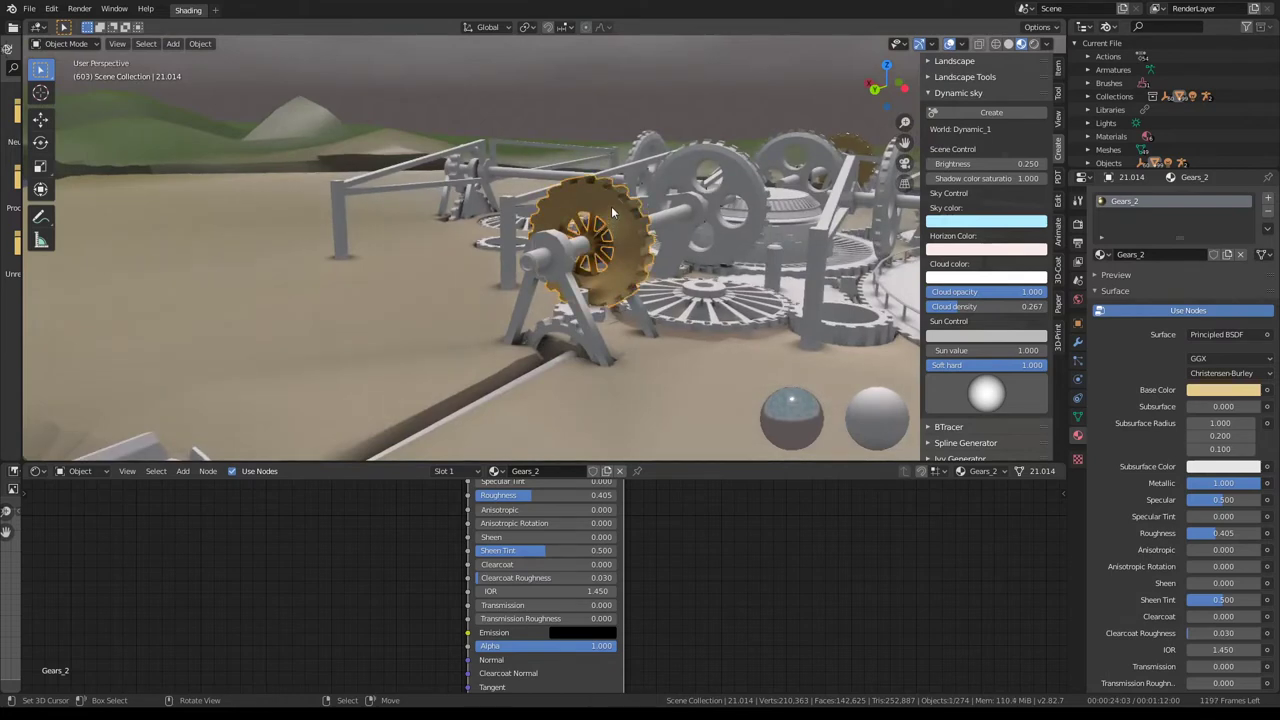
# - Select all gears sharing the gold gear's mesh and bring up the Make Links menu
pyautogui.hotkey('shift', 'l')
pyautogui.click(611, 206)
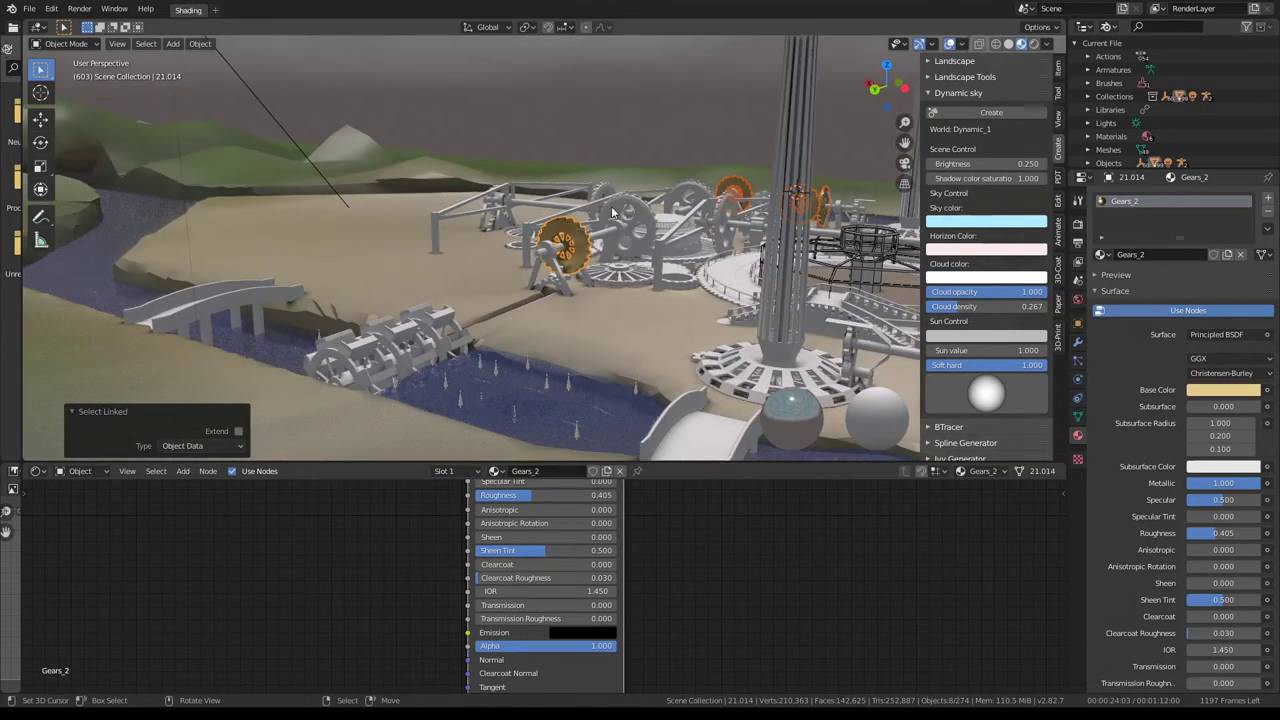
pyautogui.moveTo(611, 206)
pyautogui.mouseDown(button='middle')
pyautogui.moveTo(621, 150)
pyautogui.moveTo(598, 106)
pyautogui.mouseUp(button='middle')
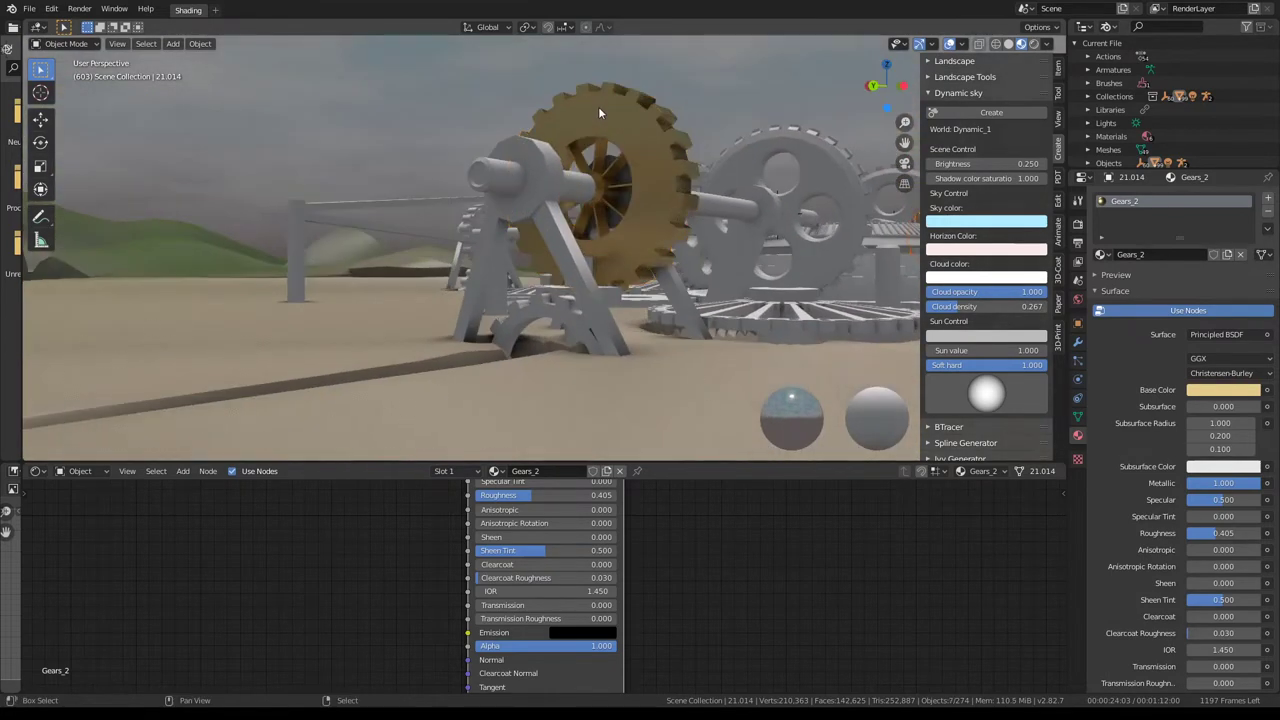
pyautogui.hotkey('ctrl', 'l')
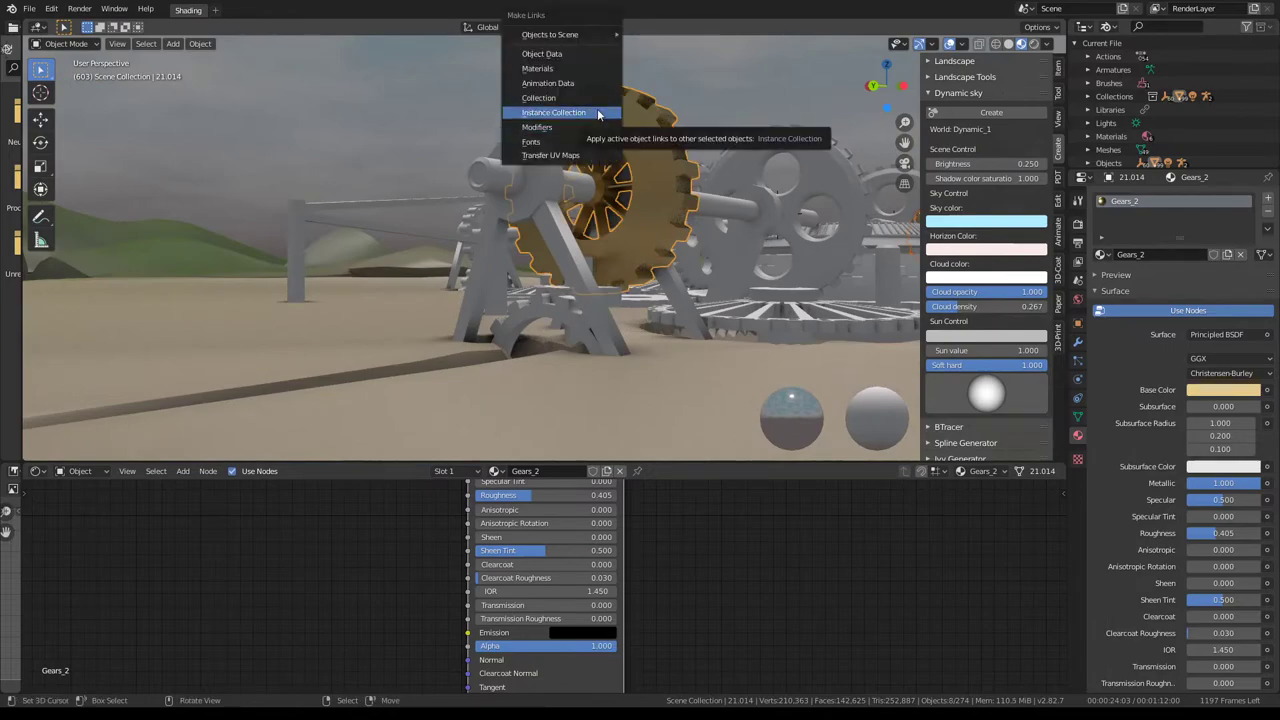
# - Link gear 21.014's modifiers to every gear sharing its mesh, then frame and play the animation
pyautogui.click(577, 129)
pyautogui.moveTo(577, 129)
pyautogui.mouseDown(button='middle')
pyautogui.moveTo(627, 200)
pyautogui.moveTo(630, 388)
pyautogui.mouseUp(button='middle')
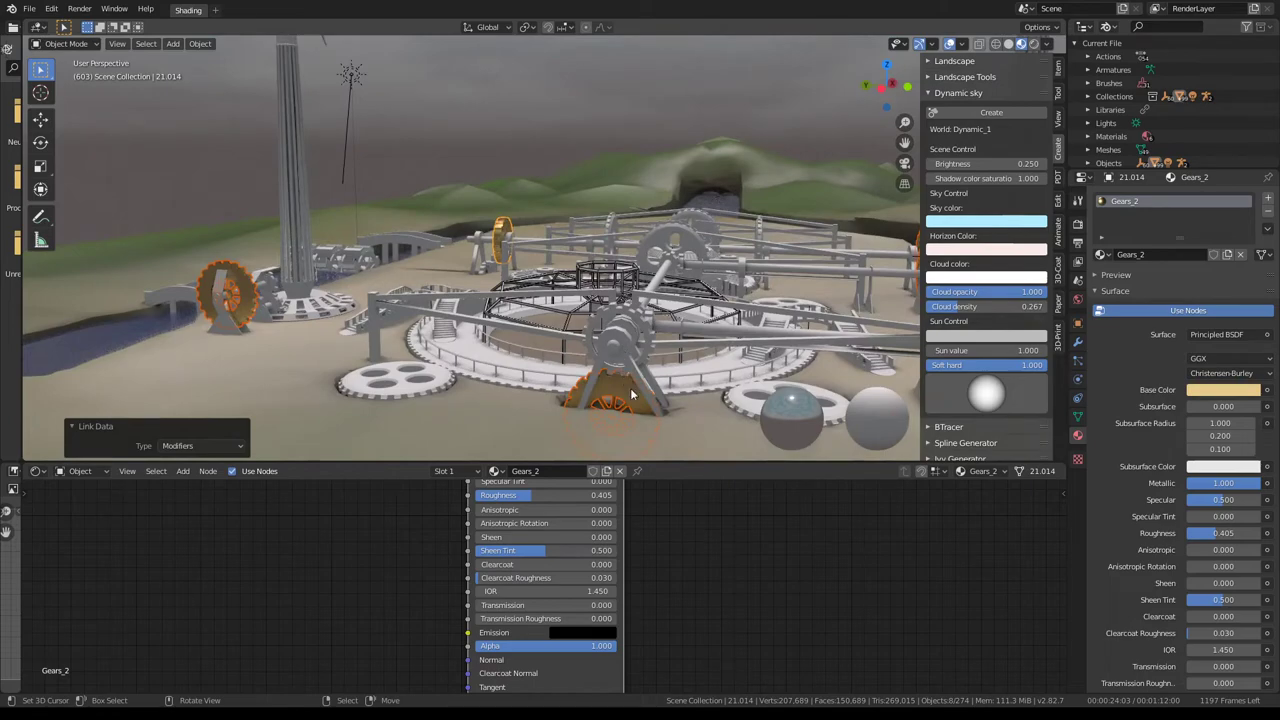
pyautogui.click(630, 388)
pyautogui.press('KP_Decimal')
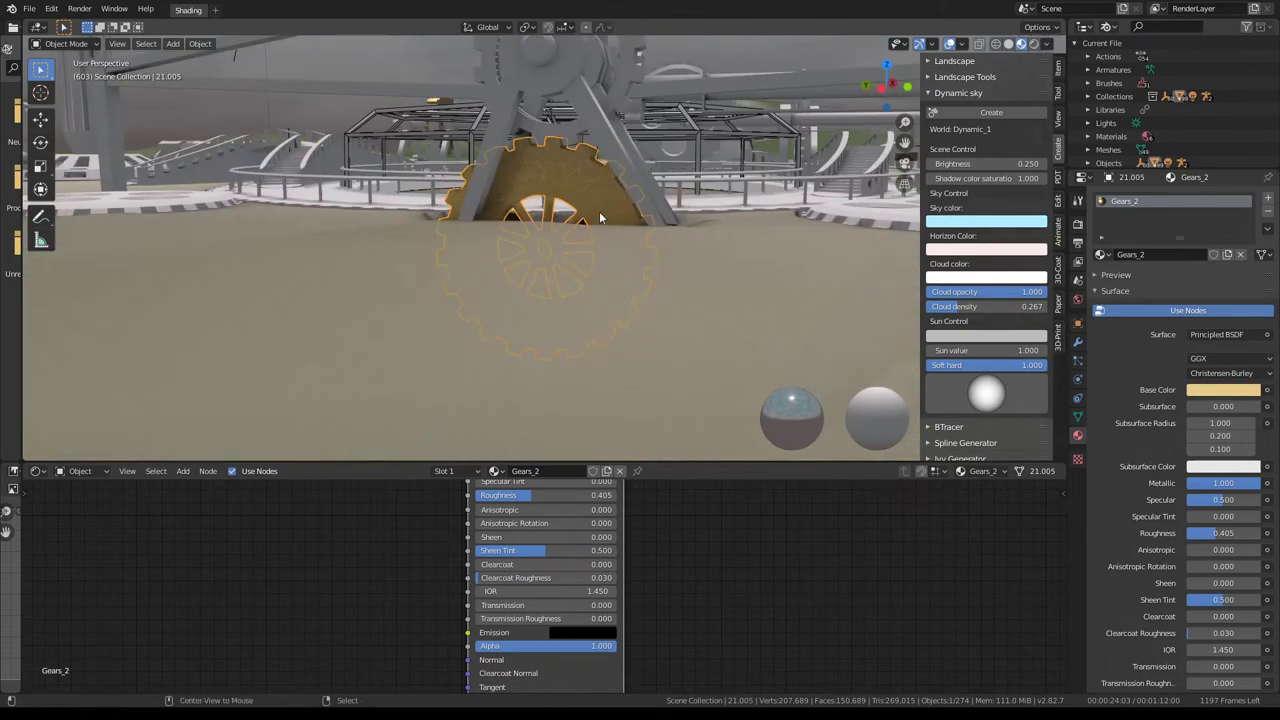
pyautogui.press('space')
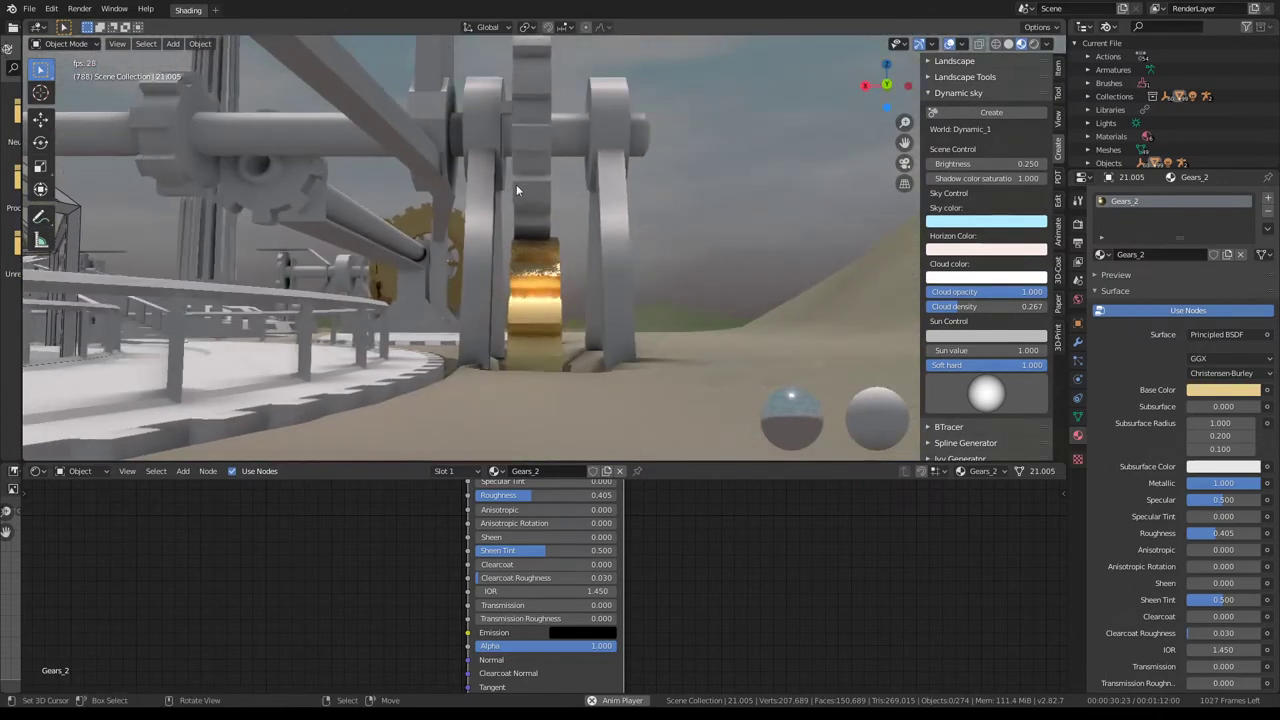
# - Select and frame the gear still using the white Gears material, then test playback
pyautogui.click(516, 184)
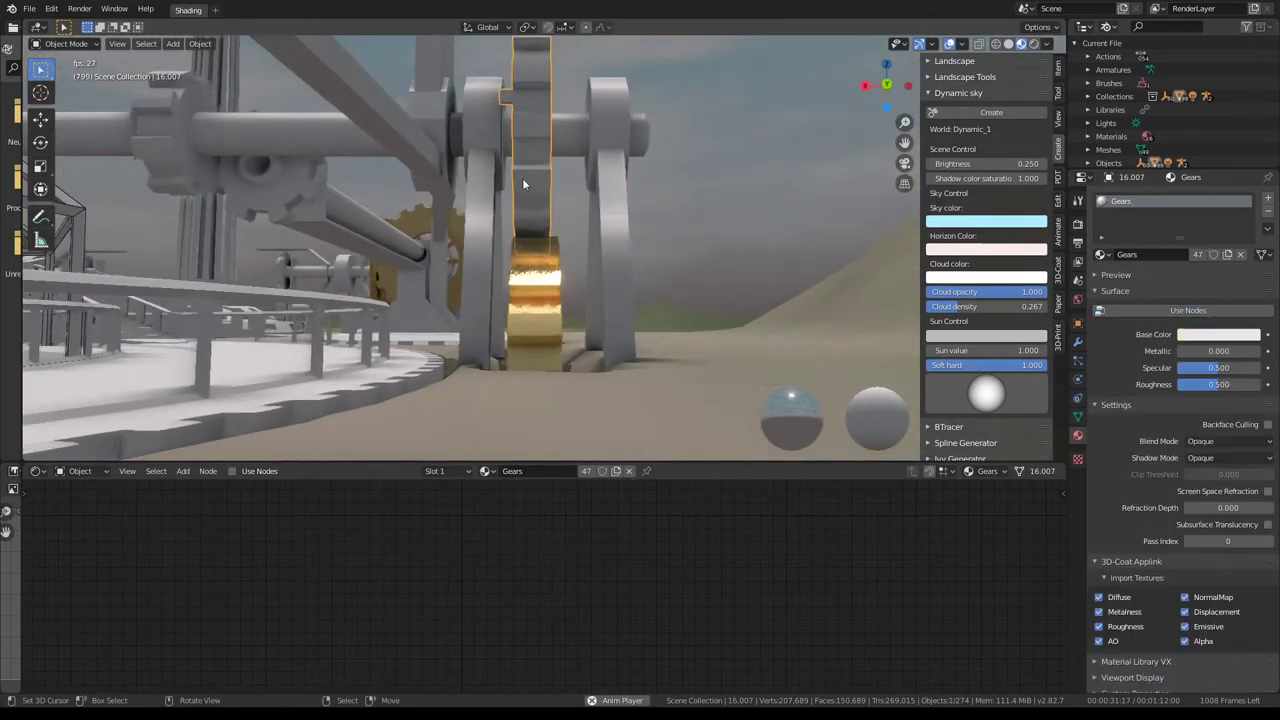
pyautogui.hotkey('alt', 'a')
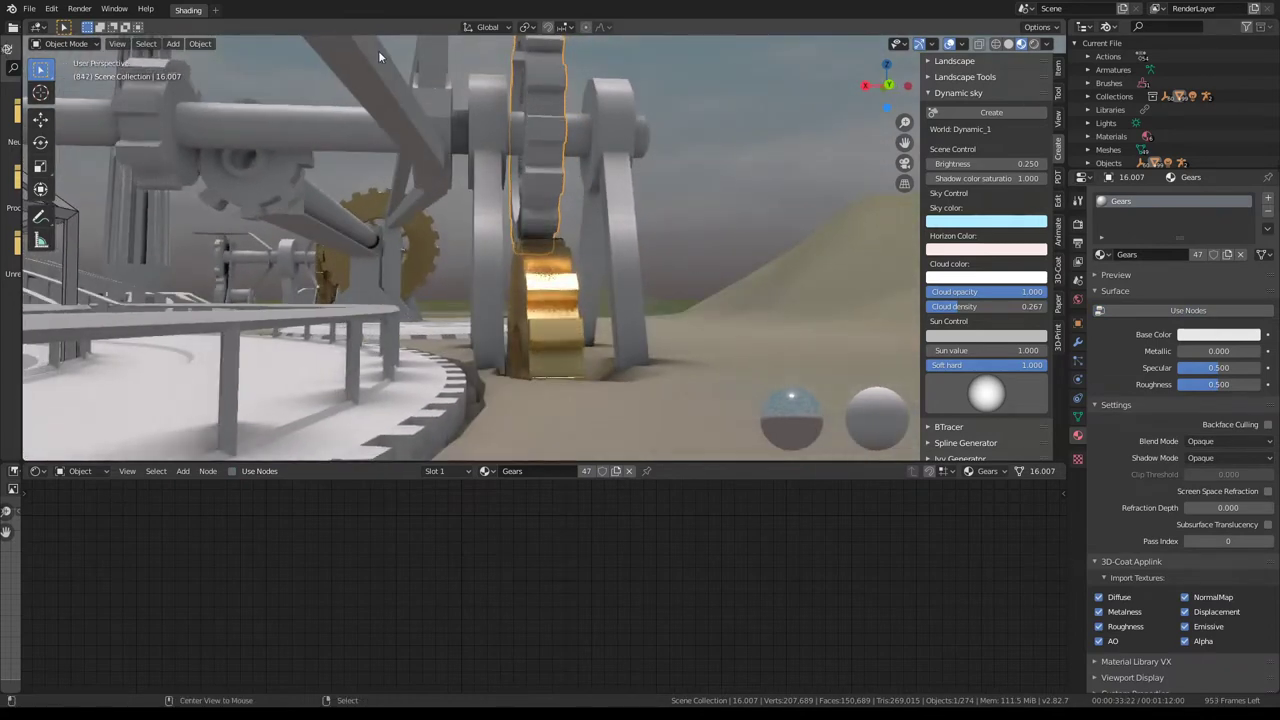
pyautogui.hotkey('shift', 'space')
pyautogui.press('t')
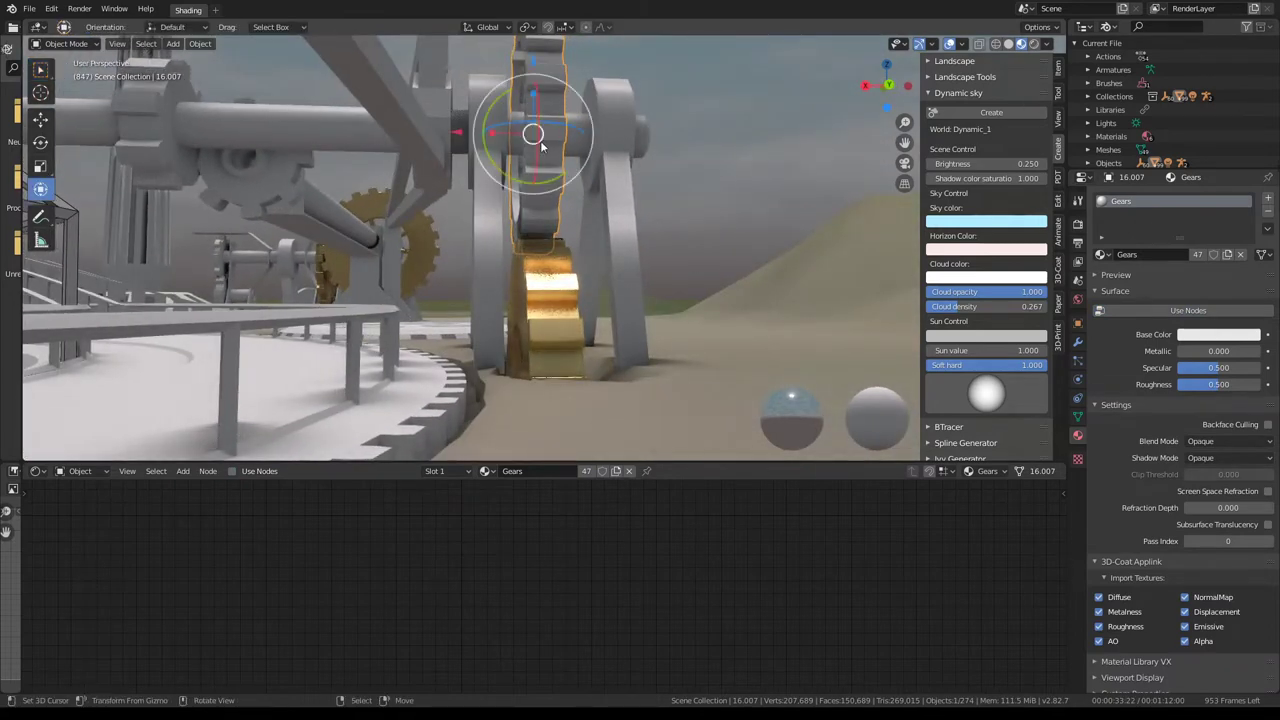
pyautogui.press('KP_Decimal')
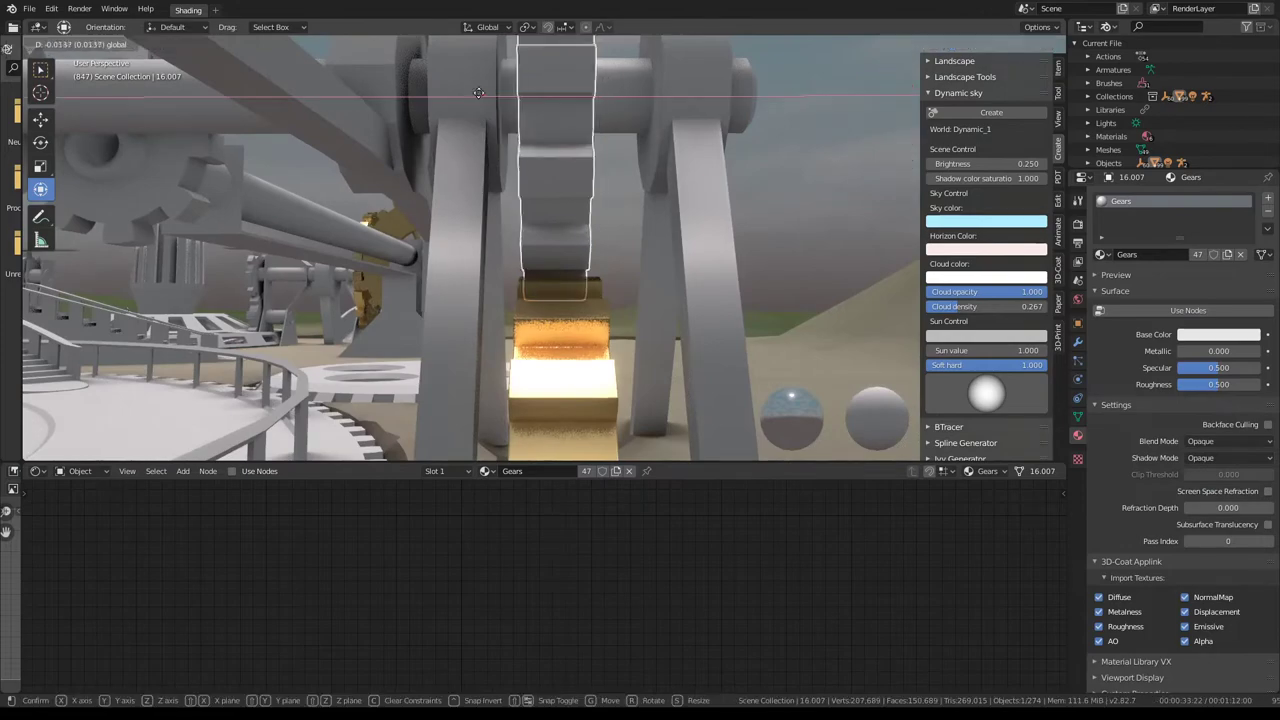
pyautogui.moveTo(474, 119)
pyautogui.mouseDown(button='middle')
pyautogui.moveTo(534, 160)
pyautogui.moveTo(296, 143)
pyautogui.moveTo(524, 172)
pyautogui.mouseUp(button='middle')
pyautogui.hotkey('alt', 'a')
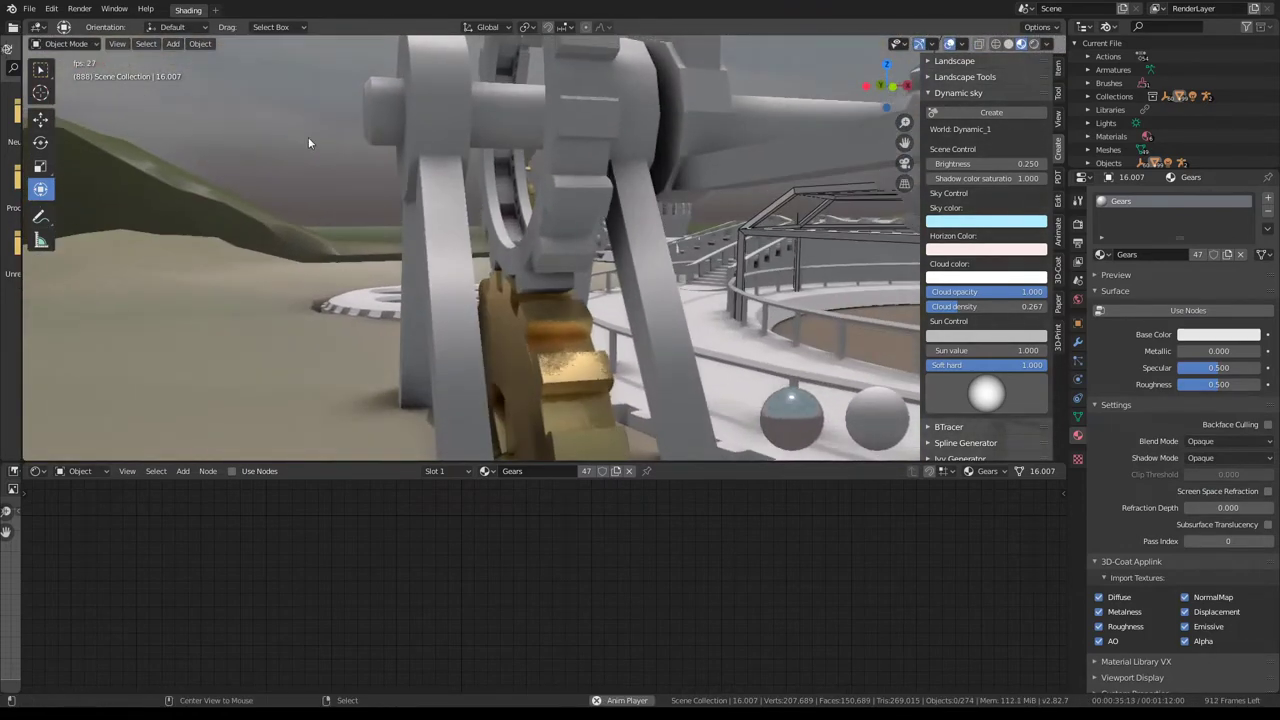
pyautogui.hotkey('alt', 'a')
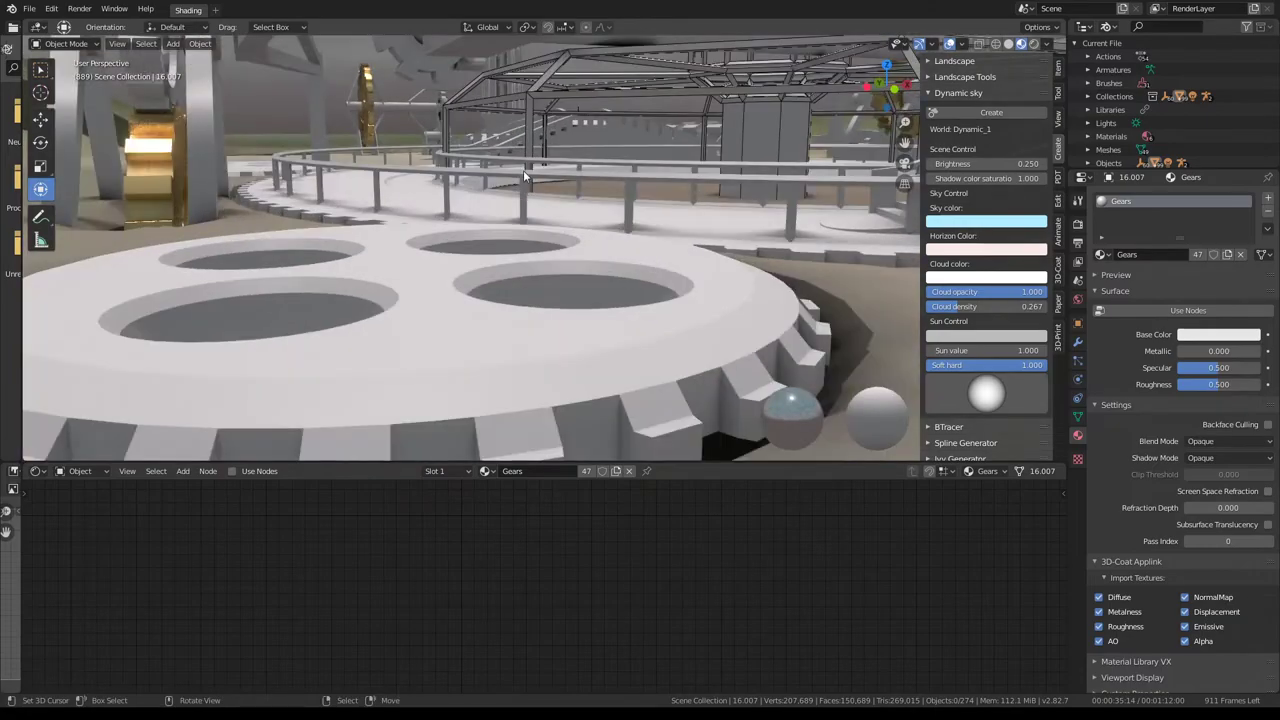
# - Select railing ring 128.001, then delete the front ring and restore it
pyautogui.click(523, 172)
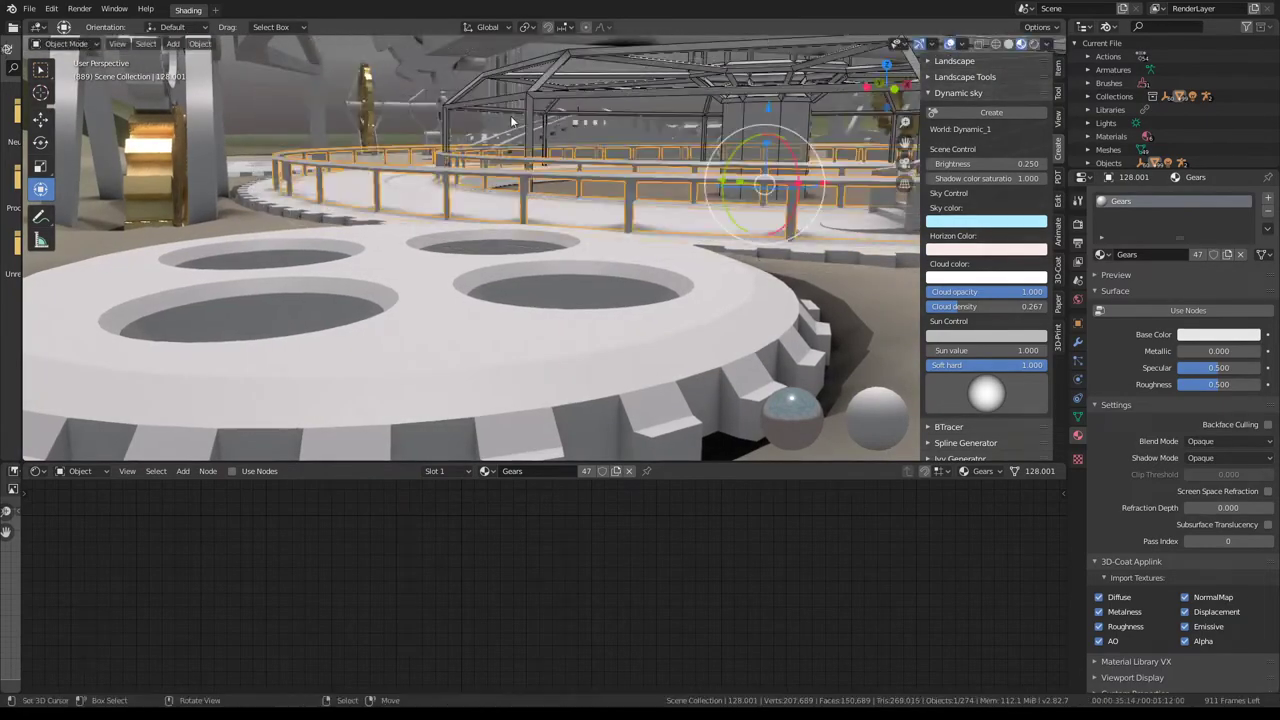
pyautogui.moveTo(512, 121)
pyautogui.mouseDown(button='middle')
pyautogui.moveTo(513, 153)
pyautogui.moveTo(714, 136)
pyautogui.mouseUp(button='middle')
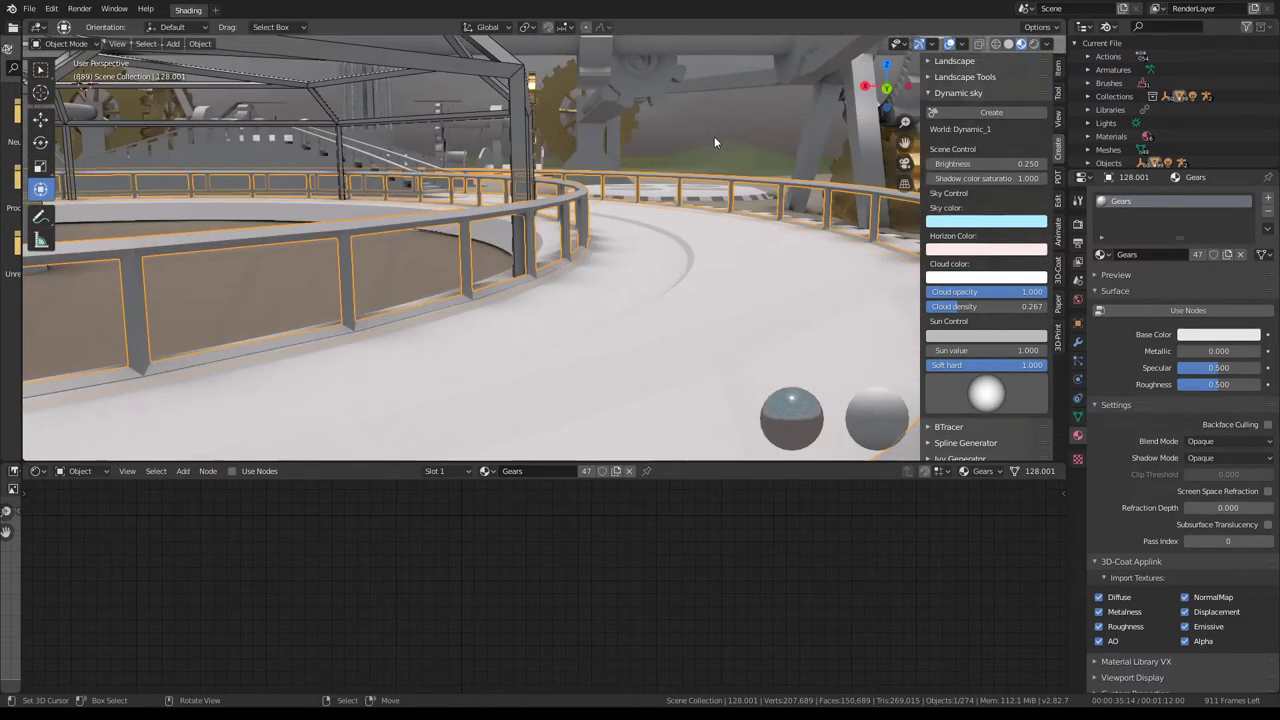
pyautogui.press('a')
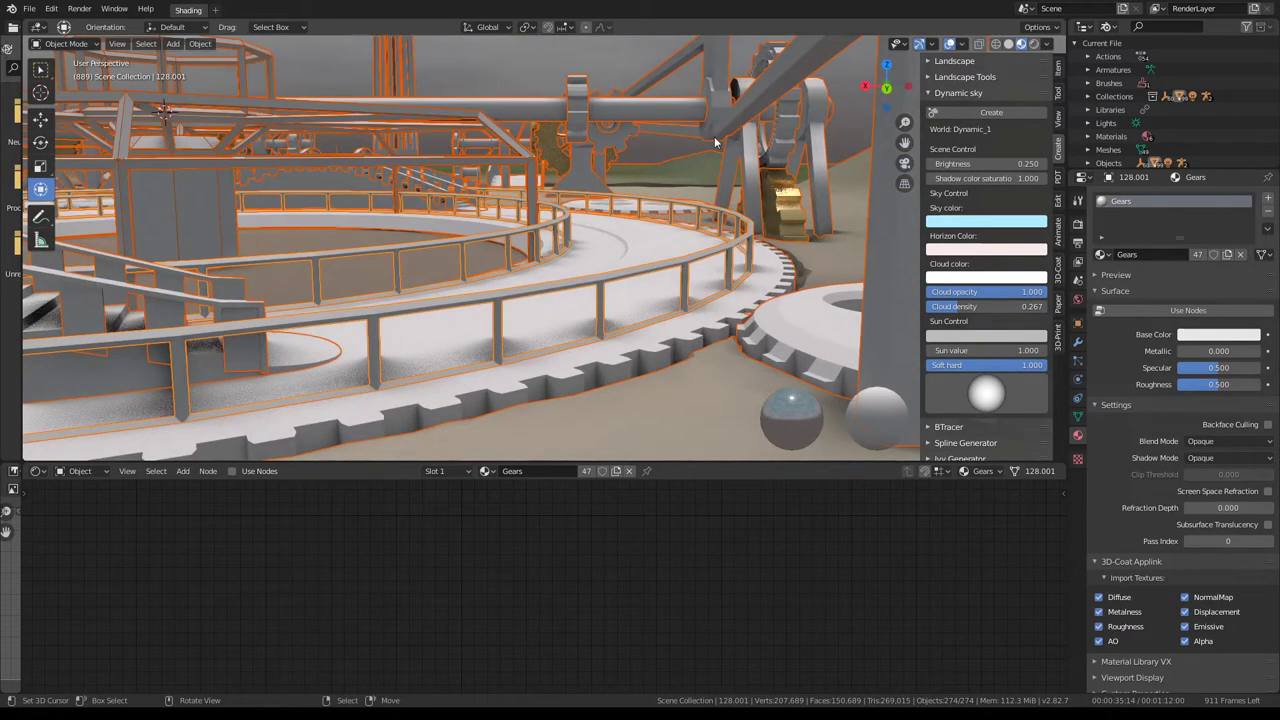
pyautogui.click(731, 245)
pyautogui.press('Delete')
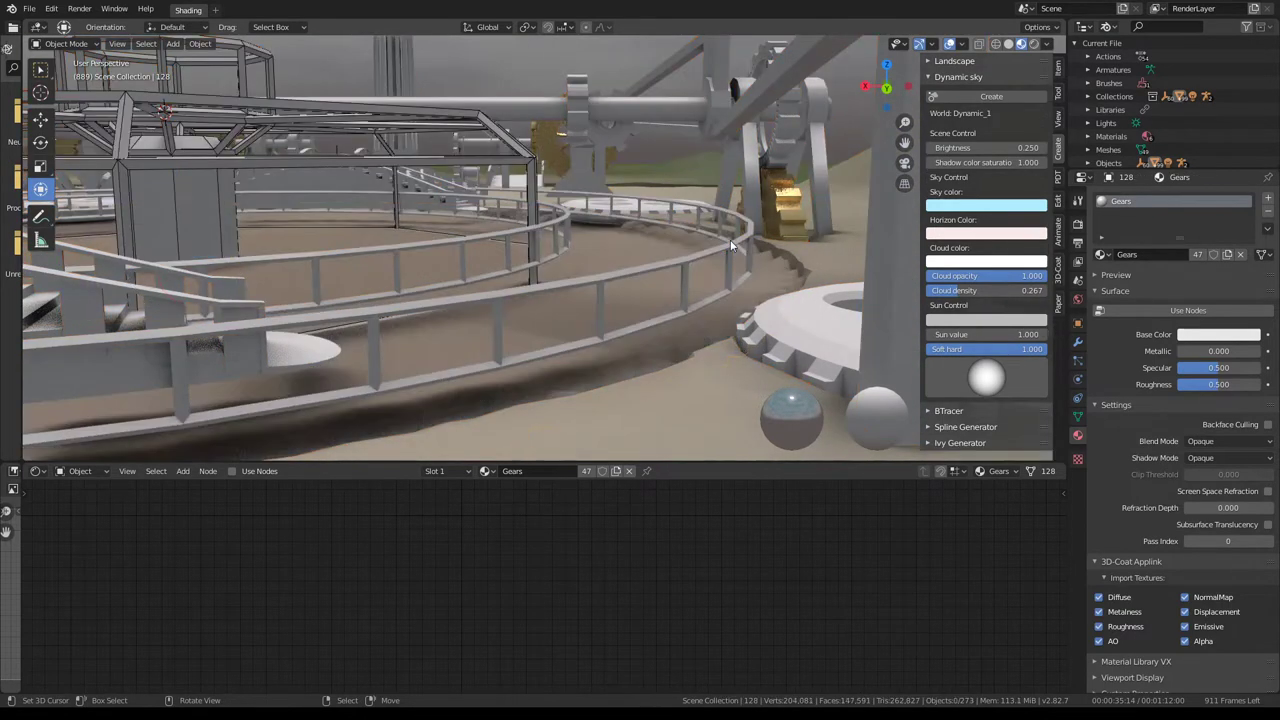
pyautogui.hotkey('ctrl', 'v')
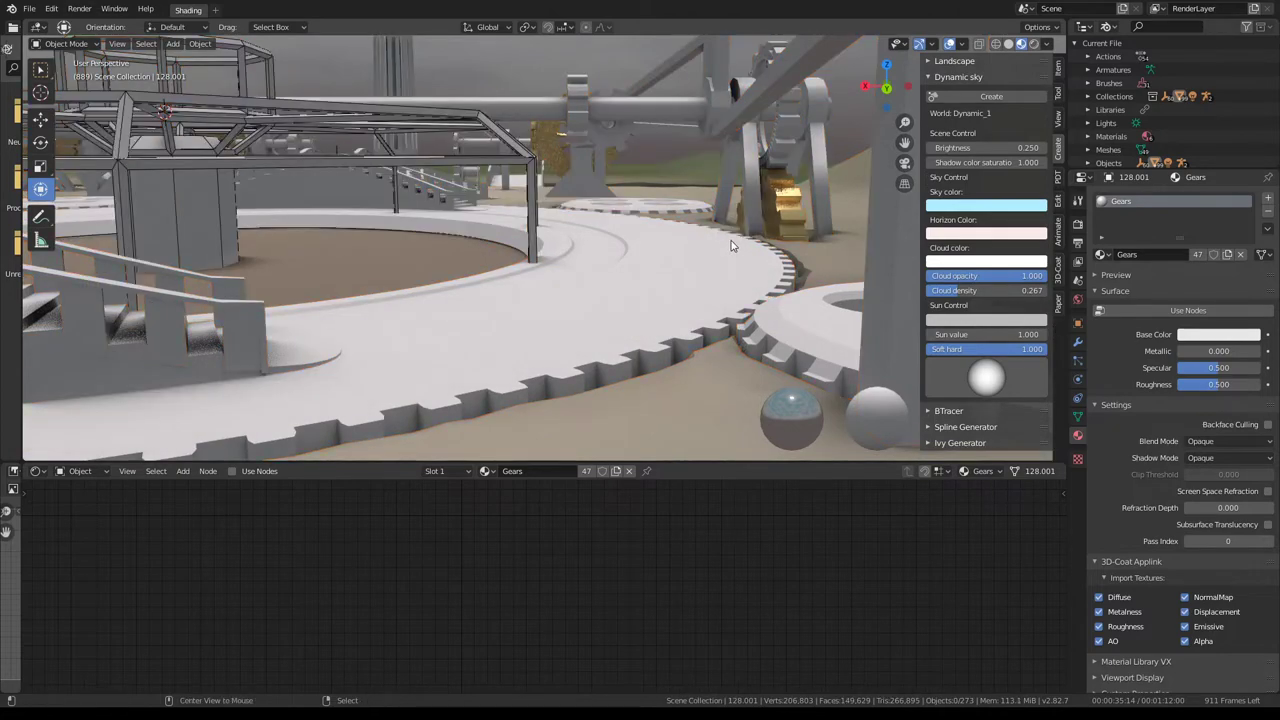
pyautogui.scroll(3, 731, 222)
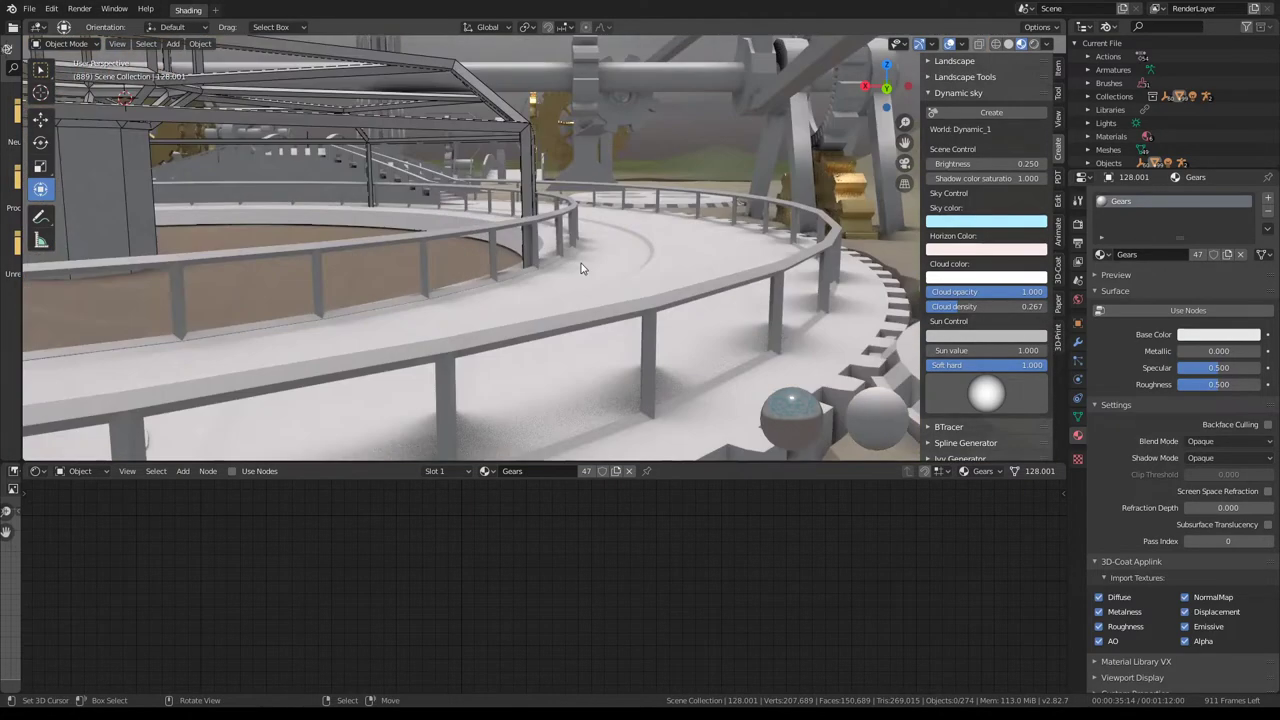
# - Show the railing ring's modifiers, then orbit the scene and frame gear 28.026
pyautogui.click(1078, 343)
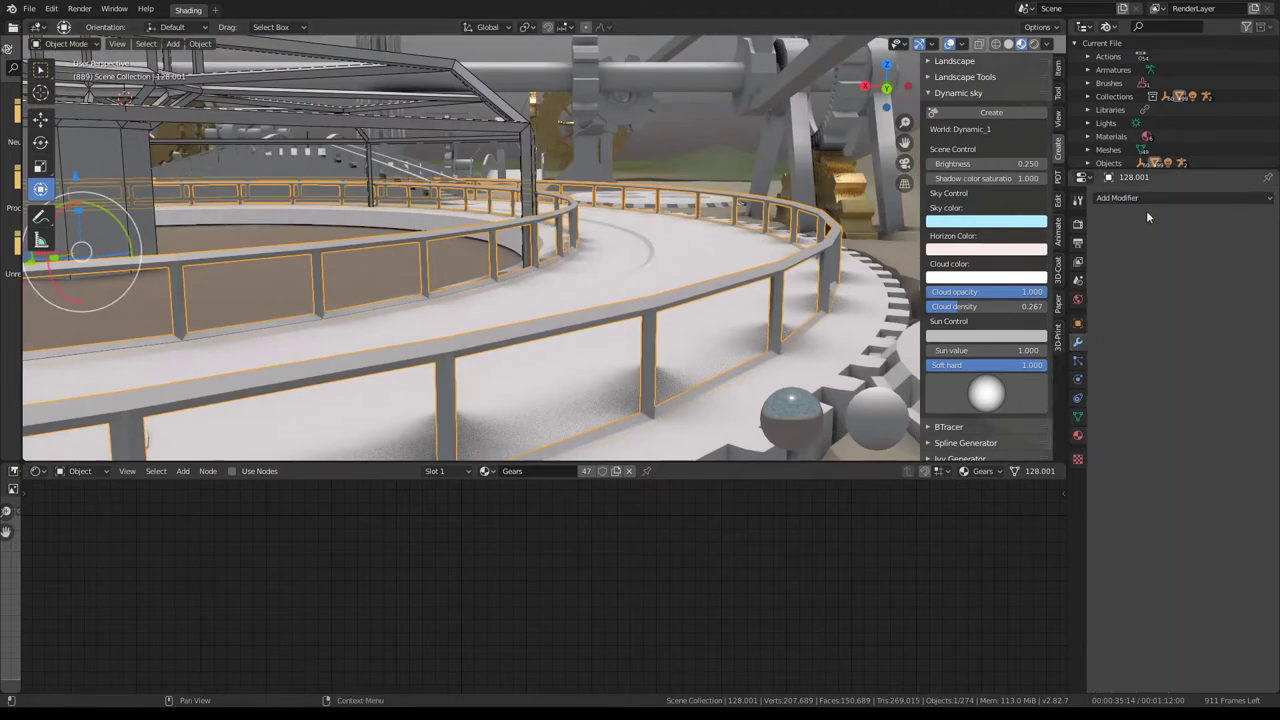
pyautogui.moveTo(782, 163); pyautogui.dragTo(885, 195, button='middle')
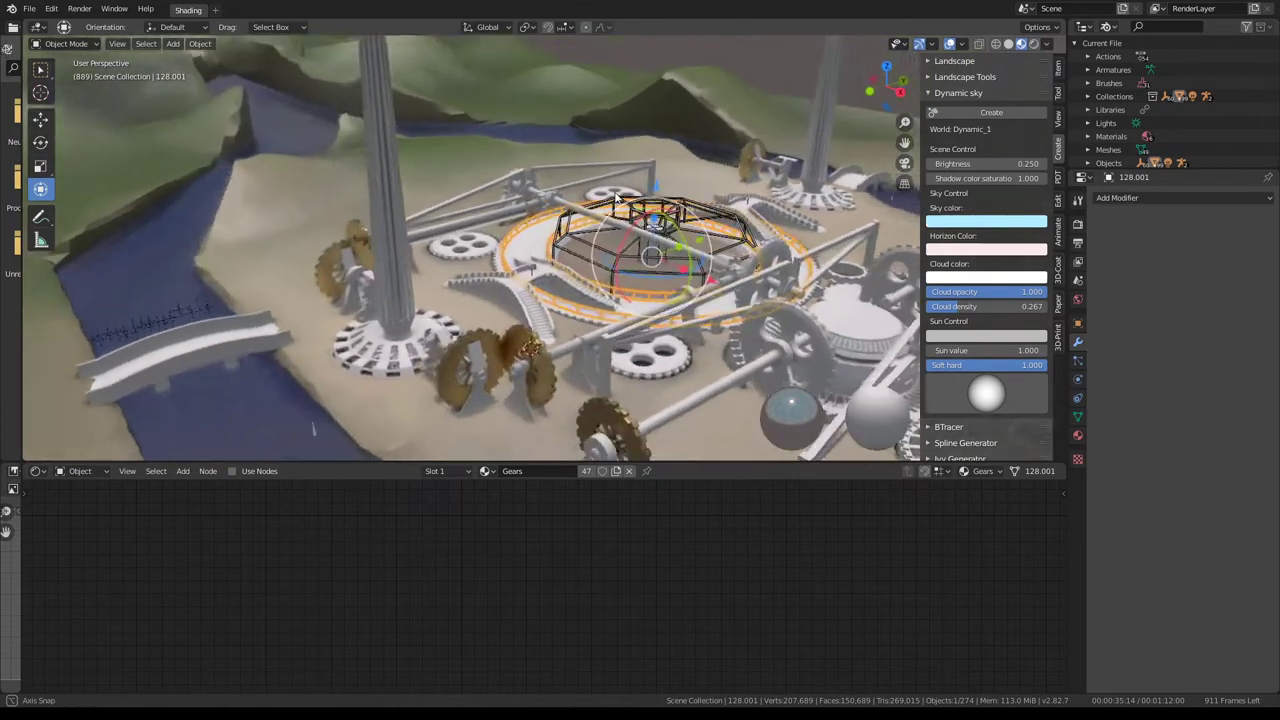
pyautogui.moveTo(885, 195); pyautogui.dragTo(647, 192, button='middle')
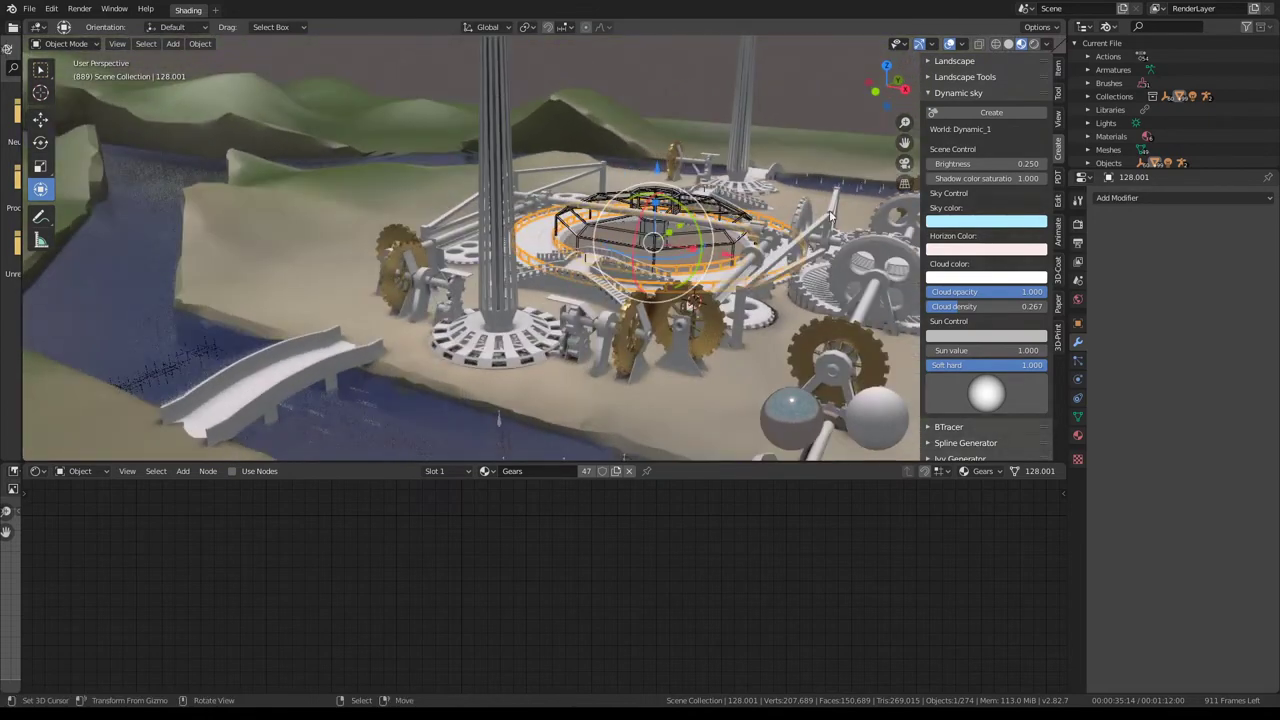
pyautogui.click(762, 321)
pyautogui.press('KP_Decimal')
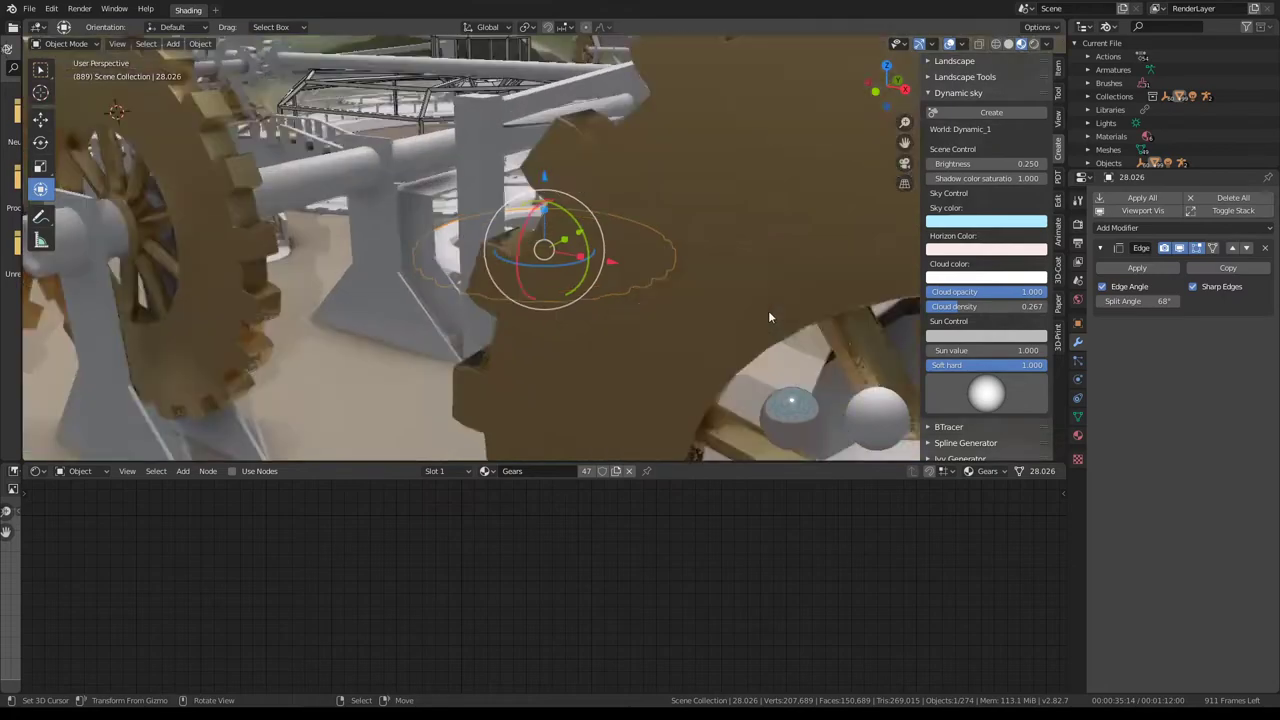
pyautogui.moveTo(769, 317)
pyautogui.mouseDown(button='middle')
pyautogui.moveTo(357, 243)
pyautogui.moveTo(294, 199)
pyautogui.moveTo(286, 211)
pyautogui.moveTo(383, 276)
pyautogui.mouseUp(button='middle')
pyautogui.scroll(-5, 297, 197)
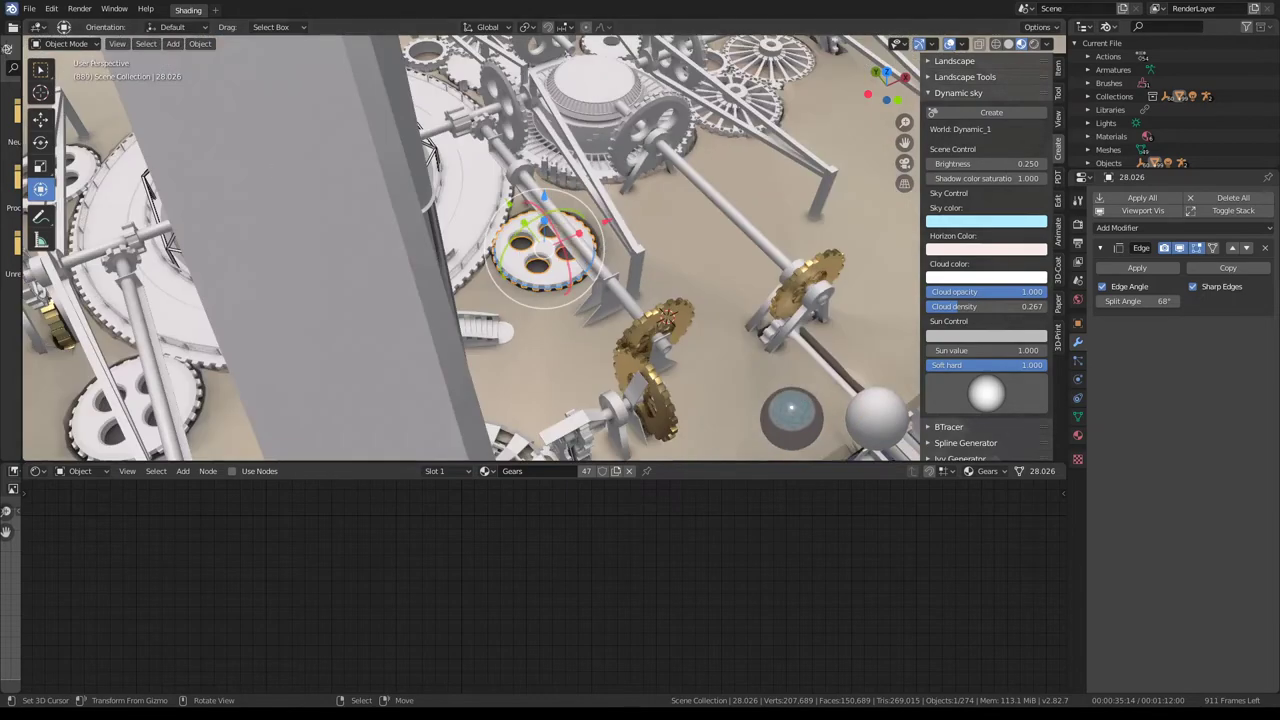
pyautogui.click(31, 9)
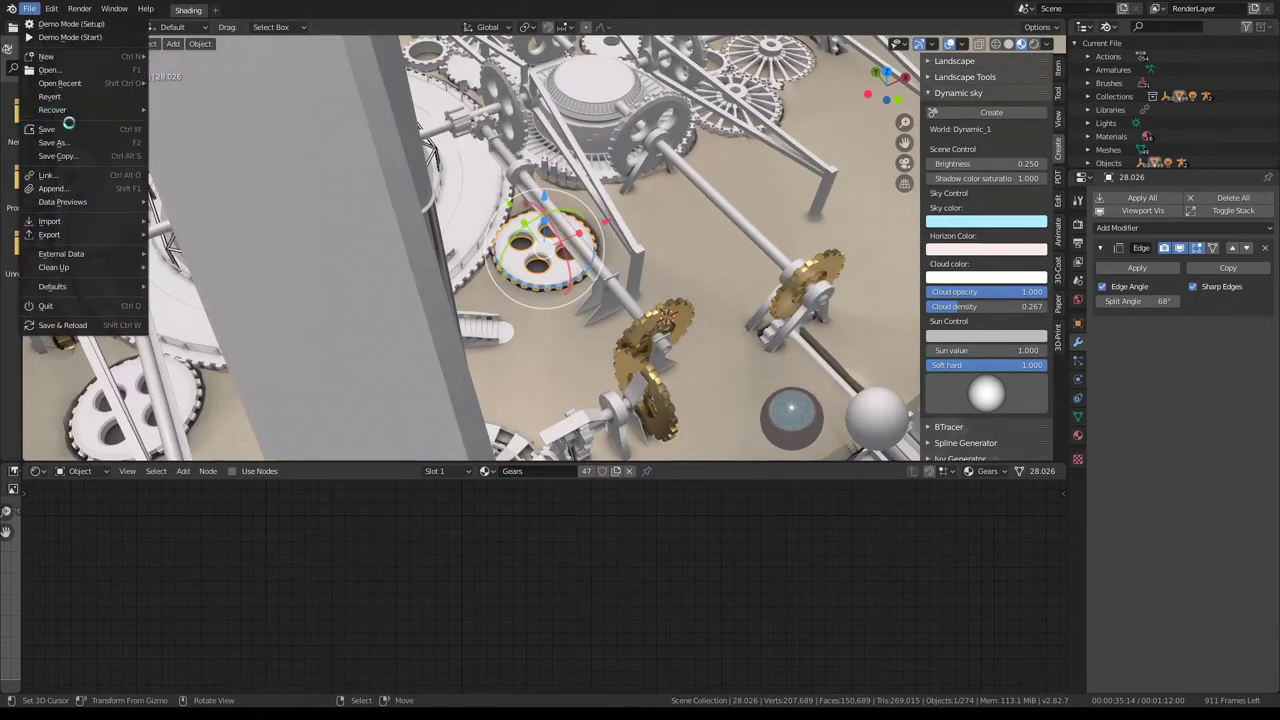
pyautogui.moveTo(600, 250)
pyautogui.mouseDown(button='middle')
pyautogui.moveTo(649, 246)
pyautogui.moveTo(548, 203)
pyautogui.mouseUp(button='middle')
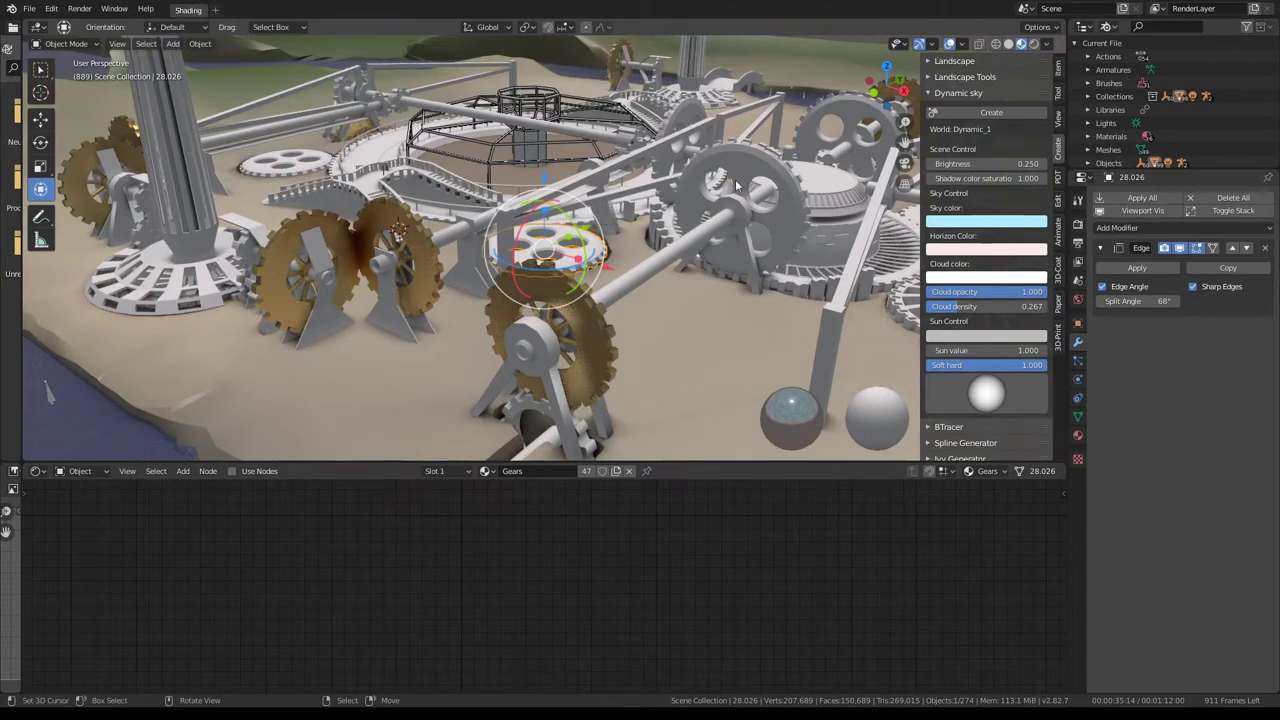
pyautogui.moveTo(548, 203); pyautogui.dragTo(383, 213, button='middle')
# - Select and frame gear 16.004 with its Gears_2 material, then switch to Solid shading
pyautogui.click(371, 213)
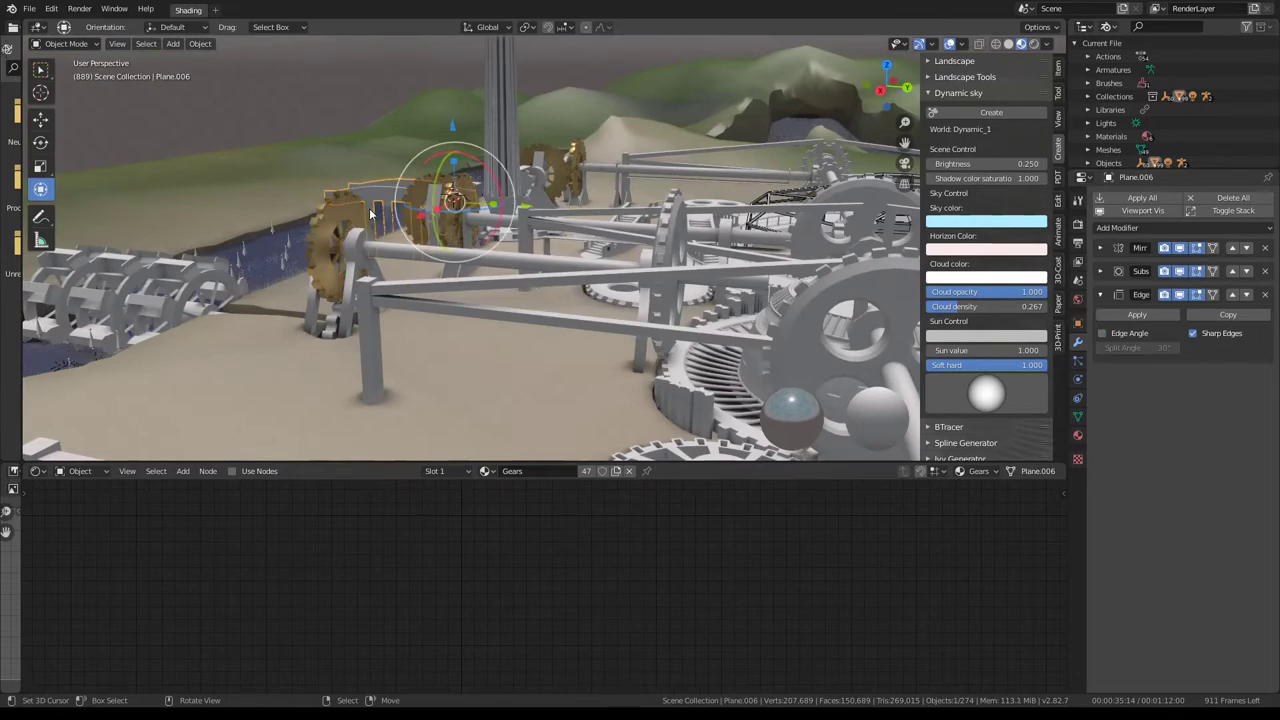
pyautogui.click(313, 211)
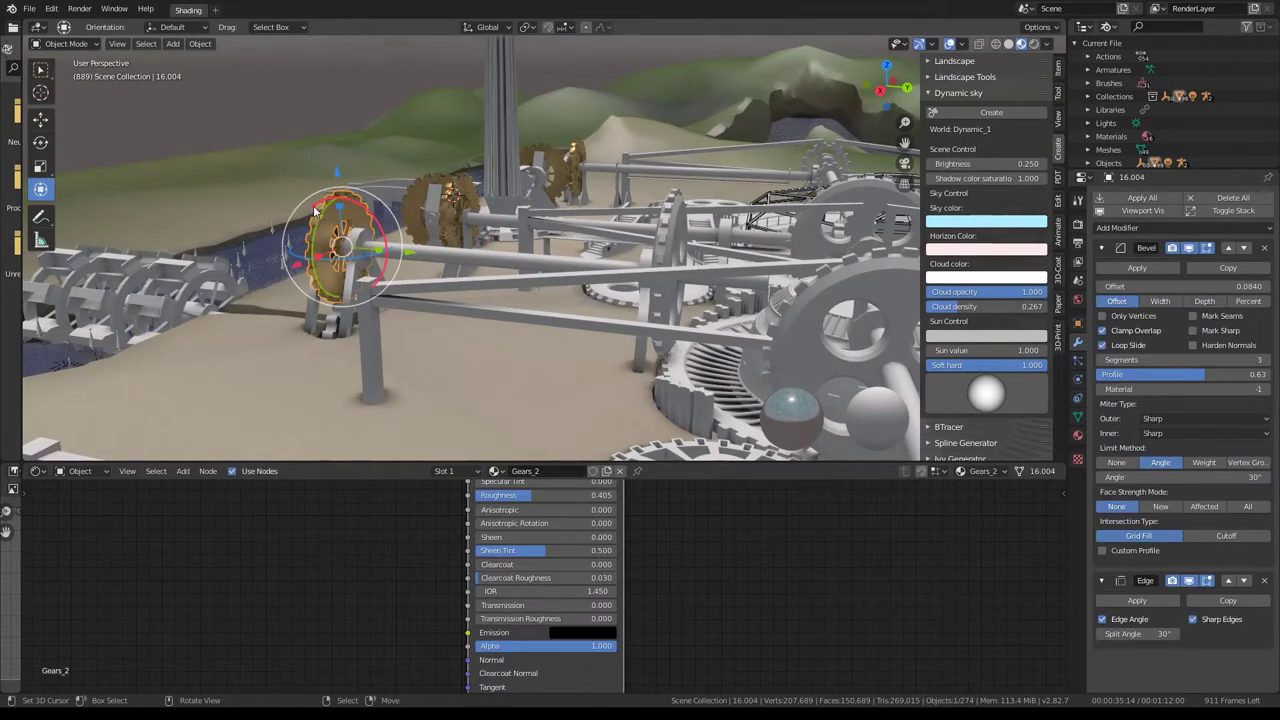
pyautogui.press('KP_Decimal')
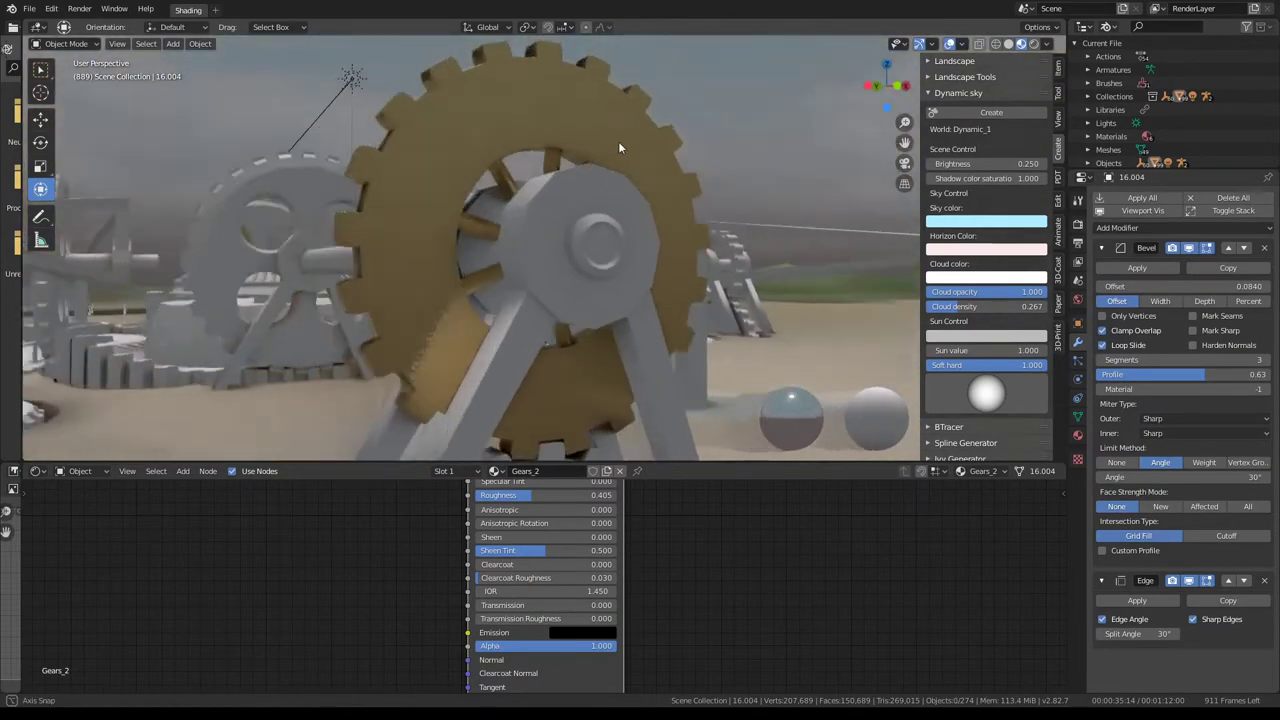
pyautogui.moveTo(618, 141)
pyautogui.mouseDown(button='middle')
pyautogui.moveTo(710, 306)
pyautogui.moveTo(648, 507)
pyautogui.mouseUp(button='middle')
pyautogui.moveTo(610, 400)
pyautogui.mouseDown(button='middle')
pyautogui.moveTo(584, 247)
pyautogui.moveTo(640, 249)
pyautogui.moveTo(546, 256)
pyautogui.moveTo(683, 518)
pyautogui.mouseUp(button='middle')
pyautogui.scroll(-2, 683, 518)
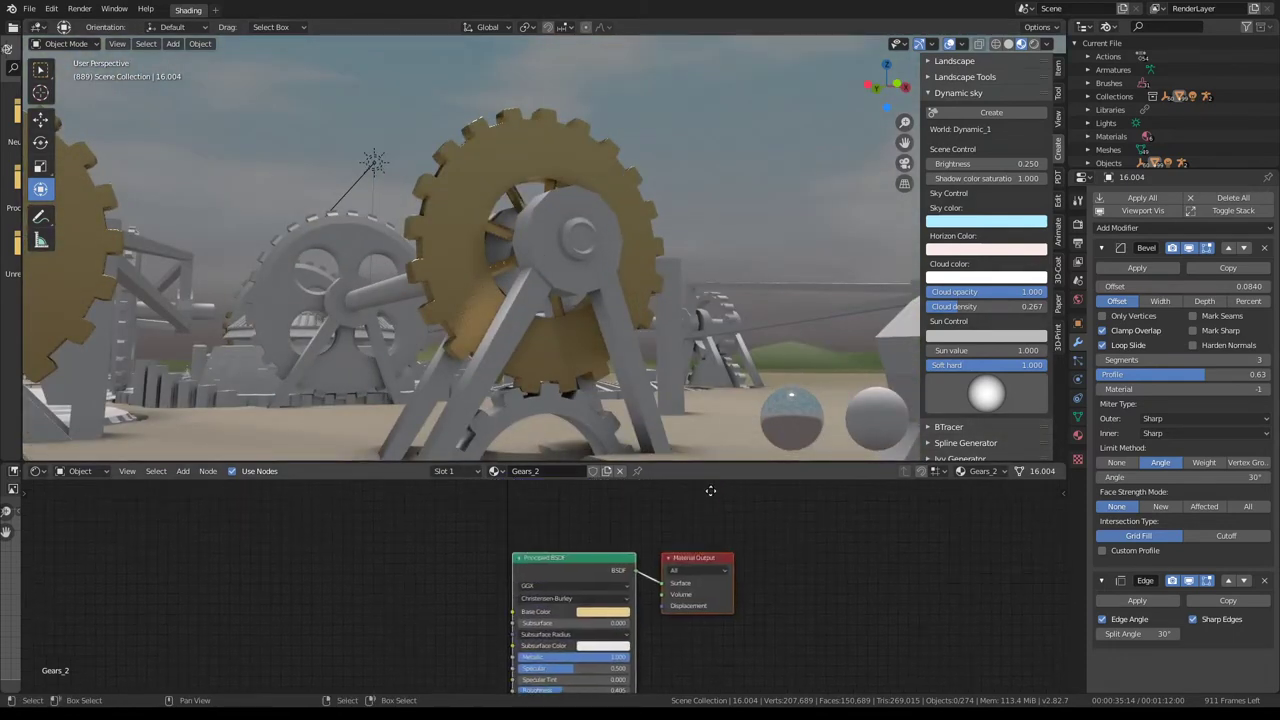
pyautogui.scroll(2, 468, 568)
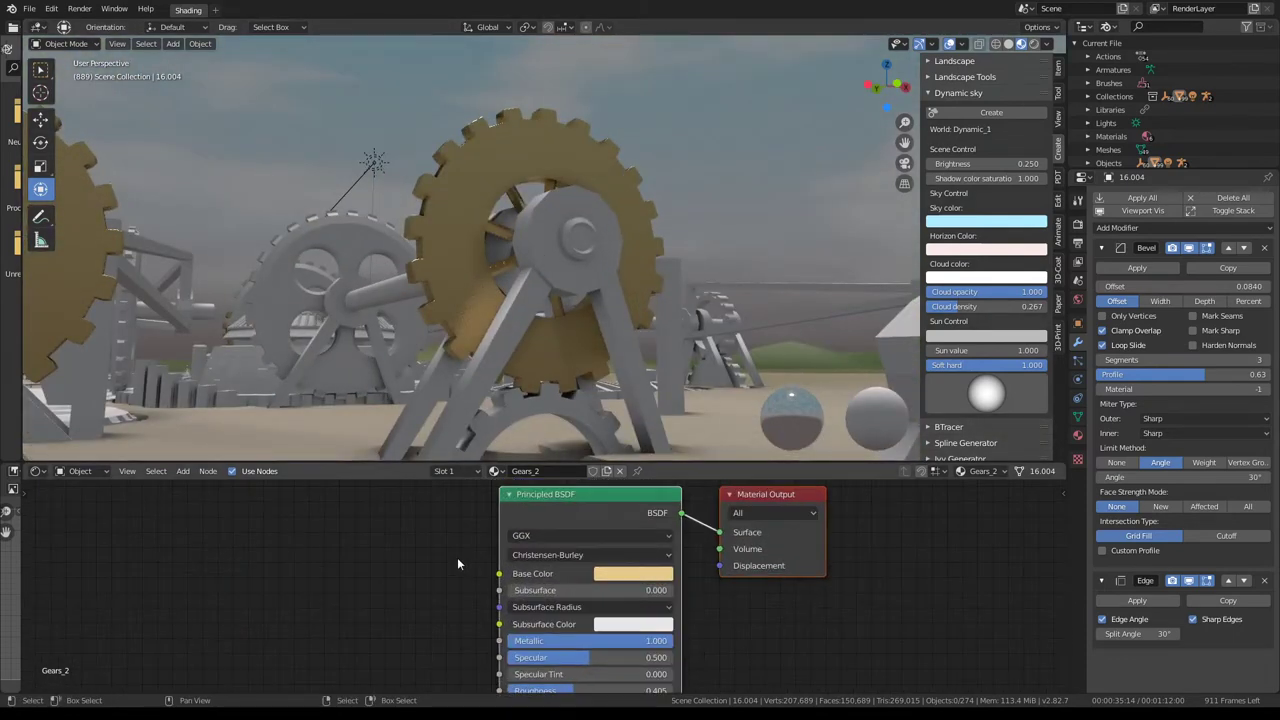
pyautogui.moveTo(440, 420)
pyautogui.mouseDown(button='middle')
pyautogui.moveTo(584, 189)
pyautogui.moveTo(380, 200)
pyautogui.mouseUp(button='middle')
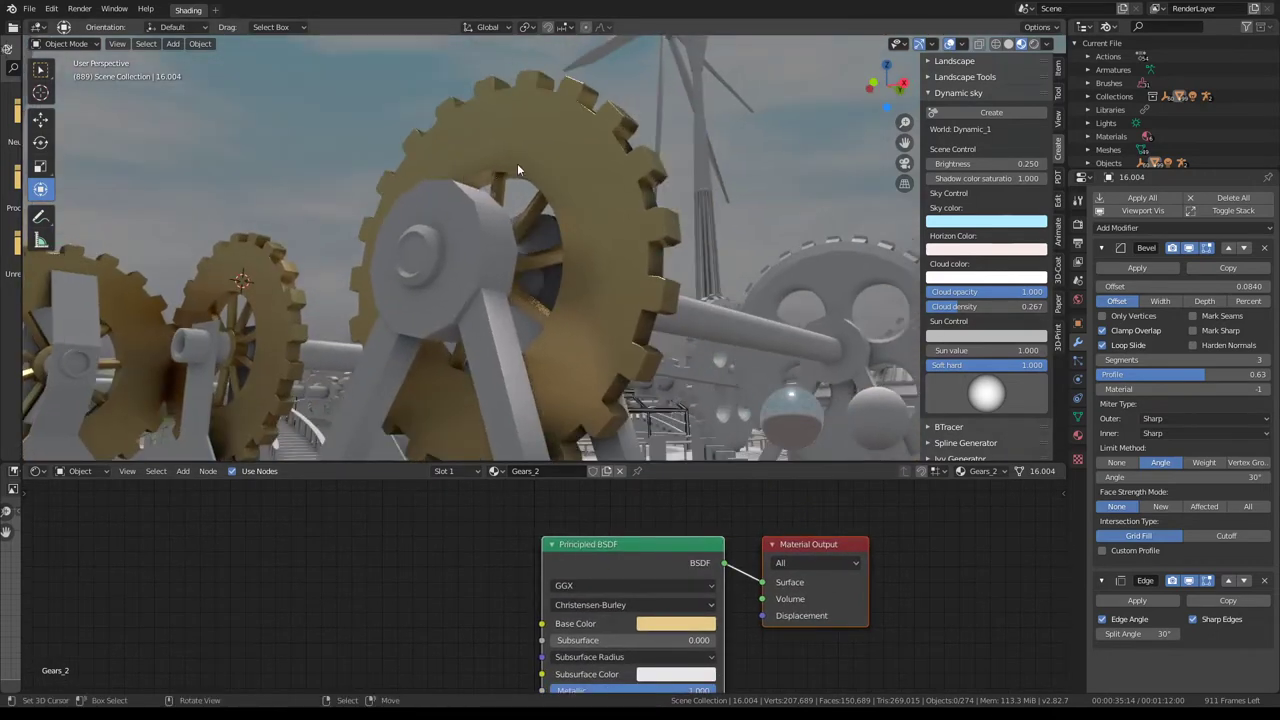
pyautogui.click(1010, 45)
# - Select the big gear, select all its faces in Edit Mode, and return to Object Mode
pyautogui.scroll(2, 590, 180)
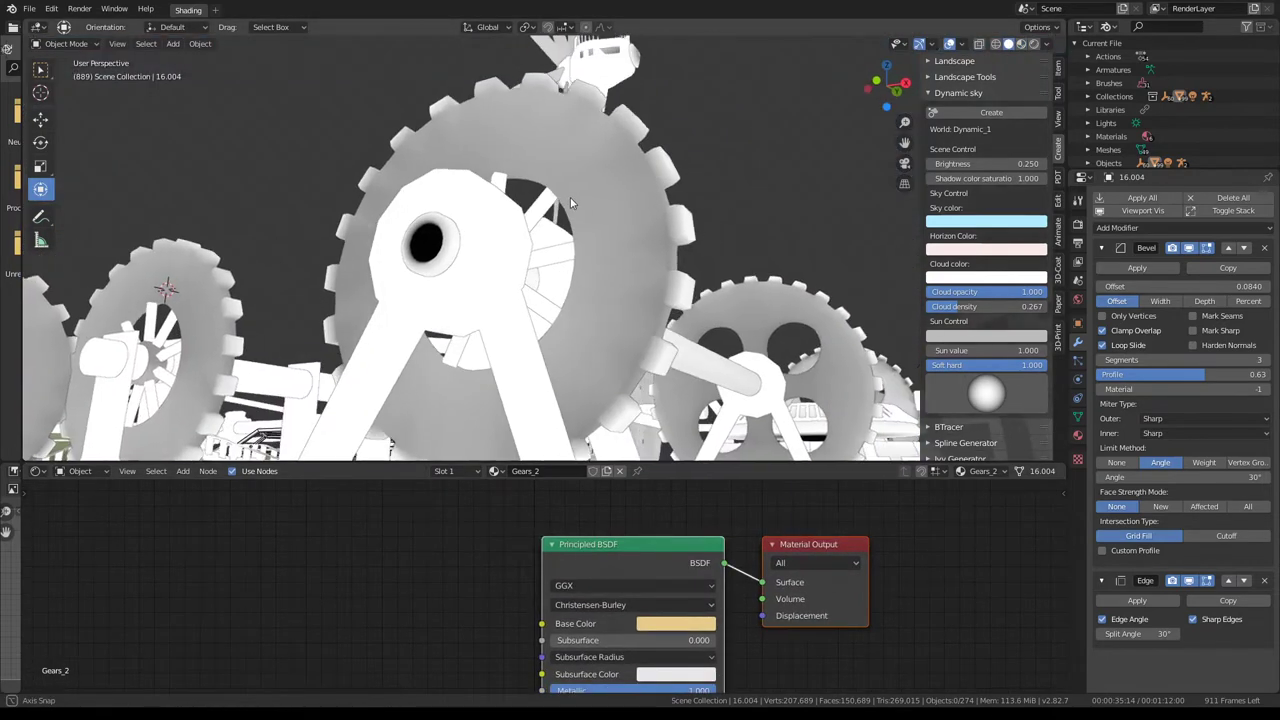
pyautogui.click(594, 177)
pyautogui.press('Tab')
pyautogui.hotkey('alt', 'a')
pyautogui.press('a')
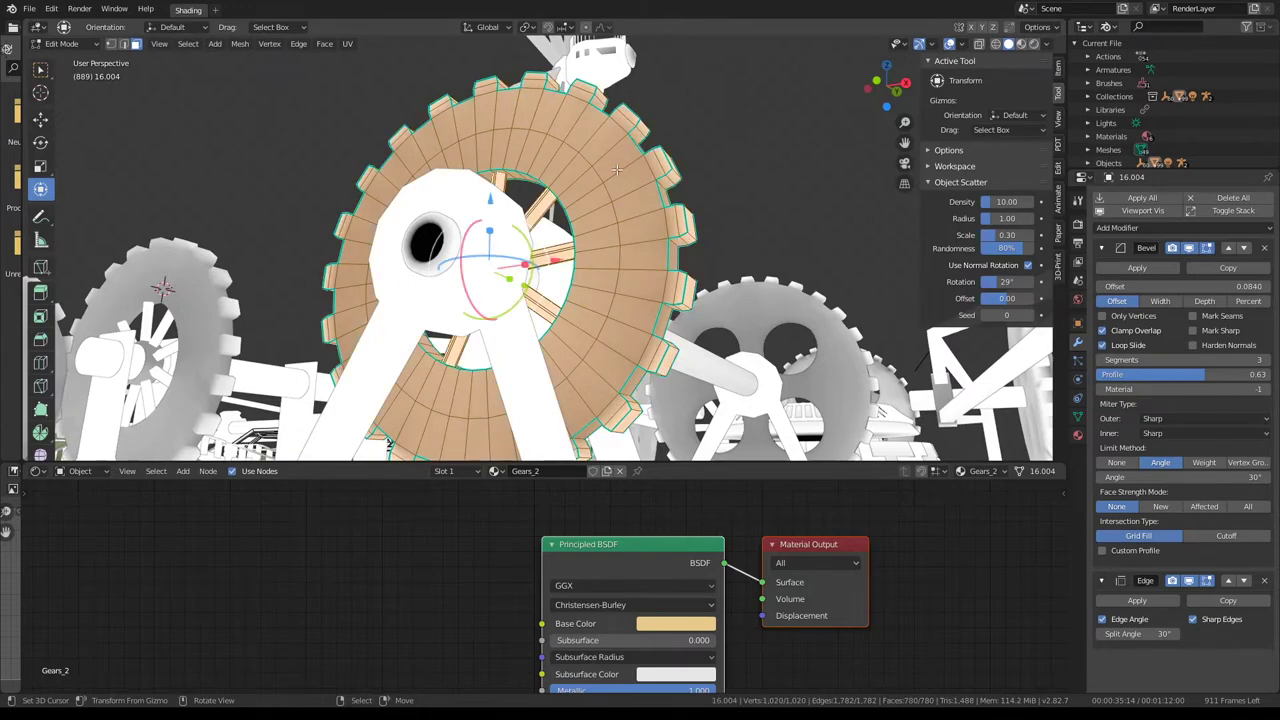
pyautogui.press('Tab')
pyautogui.moveTo(604, 173)
pyautogui.mouseDown(button='middle')
pyautogui.moveTo(623, 160)
pyautogui.moveTo(613, 142)
pyautogui.mouseUp(button='middle')
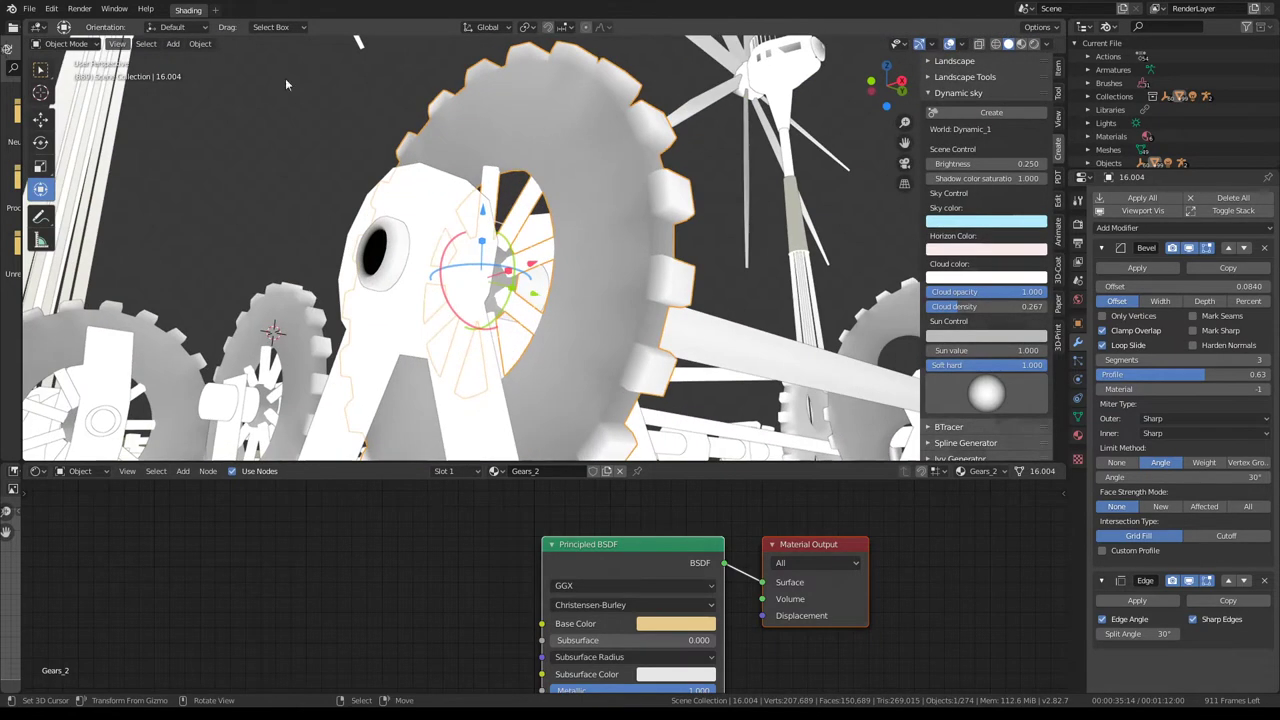
# - In Vertex Paint mode, fill the gear's vertex colours white, then apply Dirty Vertex Colors
pyautogui.click(68, 45)
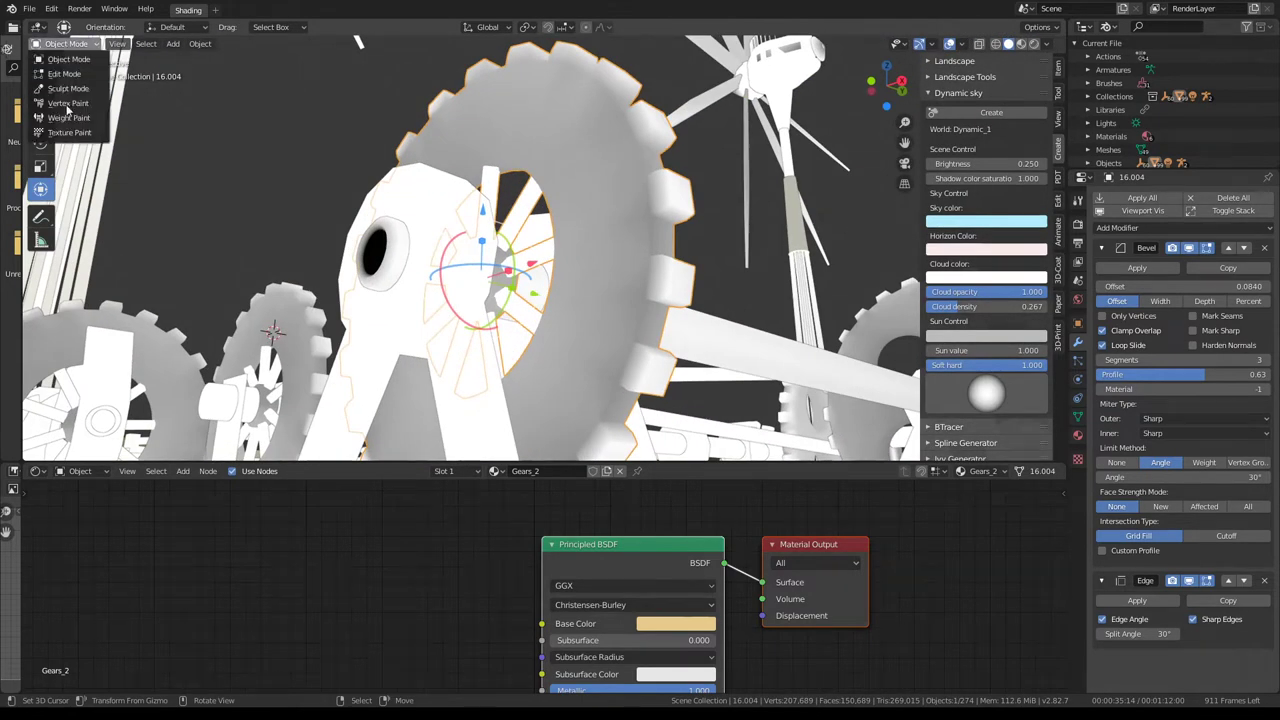
pyautogui.click(67, 104)
pyautogui.click(167, 46)
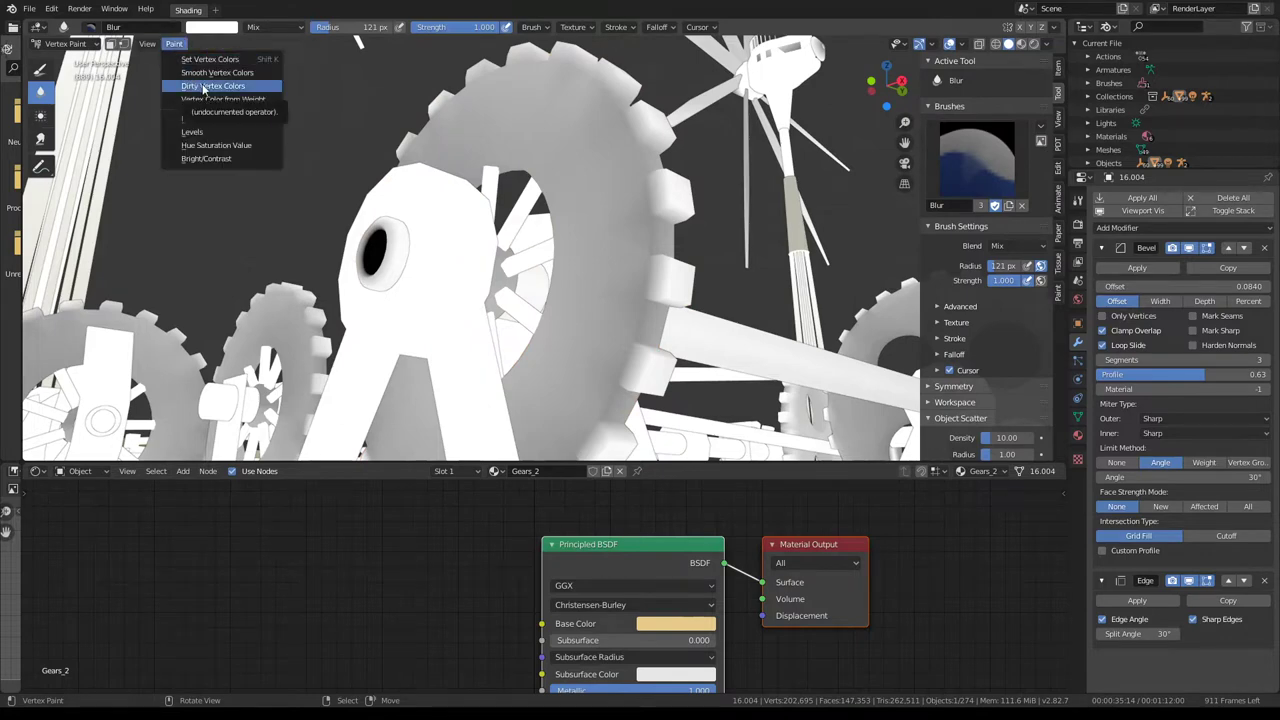
pyautogui.click(212, 59)
pyautogui.click(176, 45)
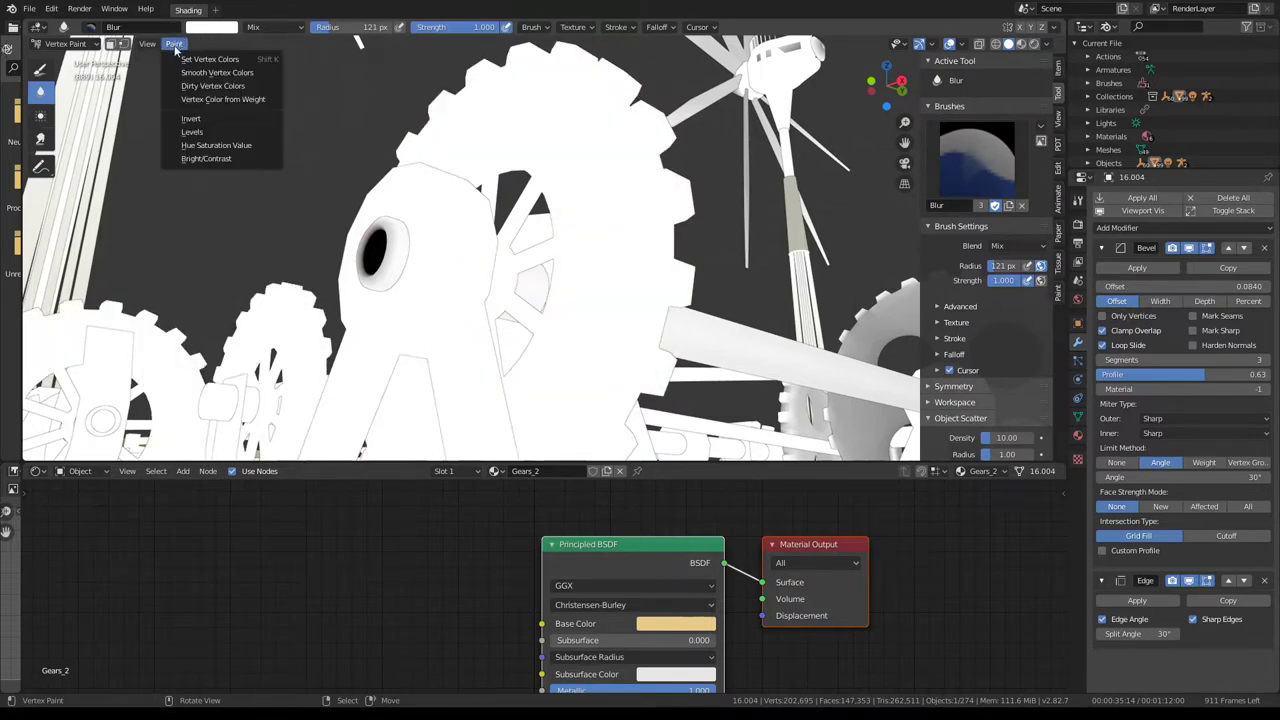
pyautogui.click(215, 100)
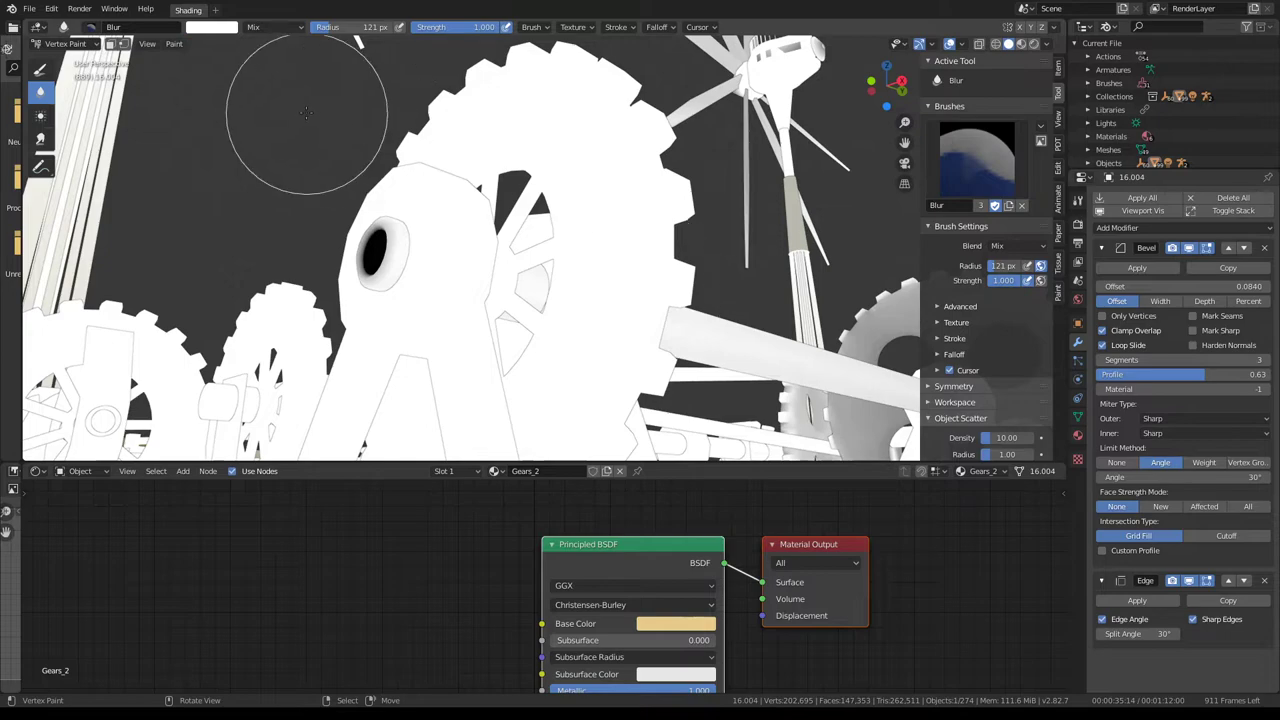
pyautogui.click(173, 44)
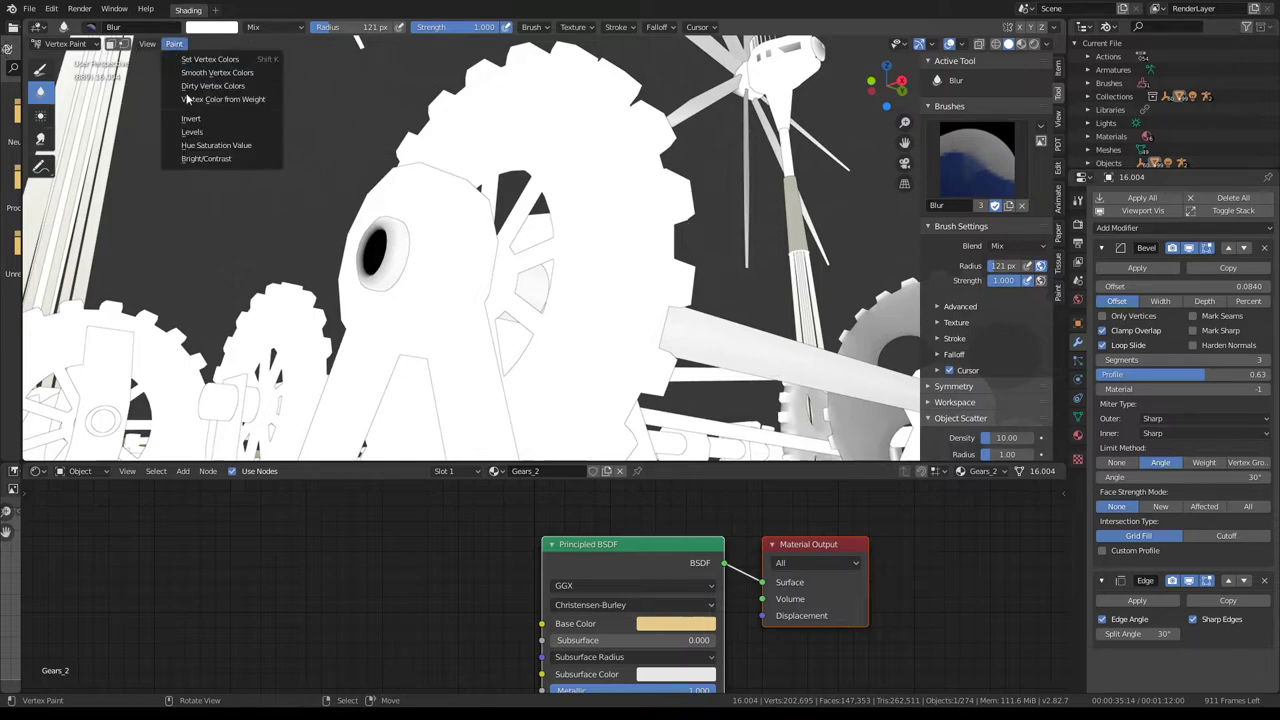
pyautogui.click(190, 86)
# - Return to Object Mode and set the viewport to Rendered shading
pyautogui.moveTo(300, 150)
pyautogui.mouseDown(button='middle')
pyautogui.moveTo(491, 143)
pyautogui.moveTo(546, 165)
pyautogui.moveTo(549, 183)
pyautogui.moveTo(129, 40)
pyautogui.mouseUp(button='middle')
pyautogui.click(65, 44)
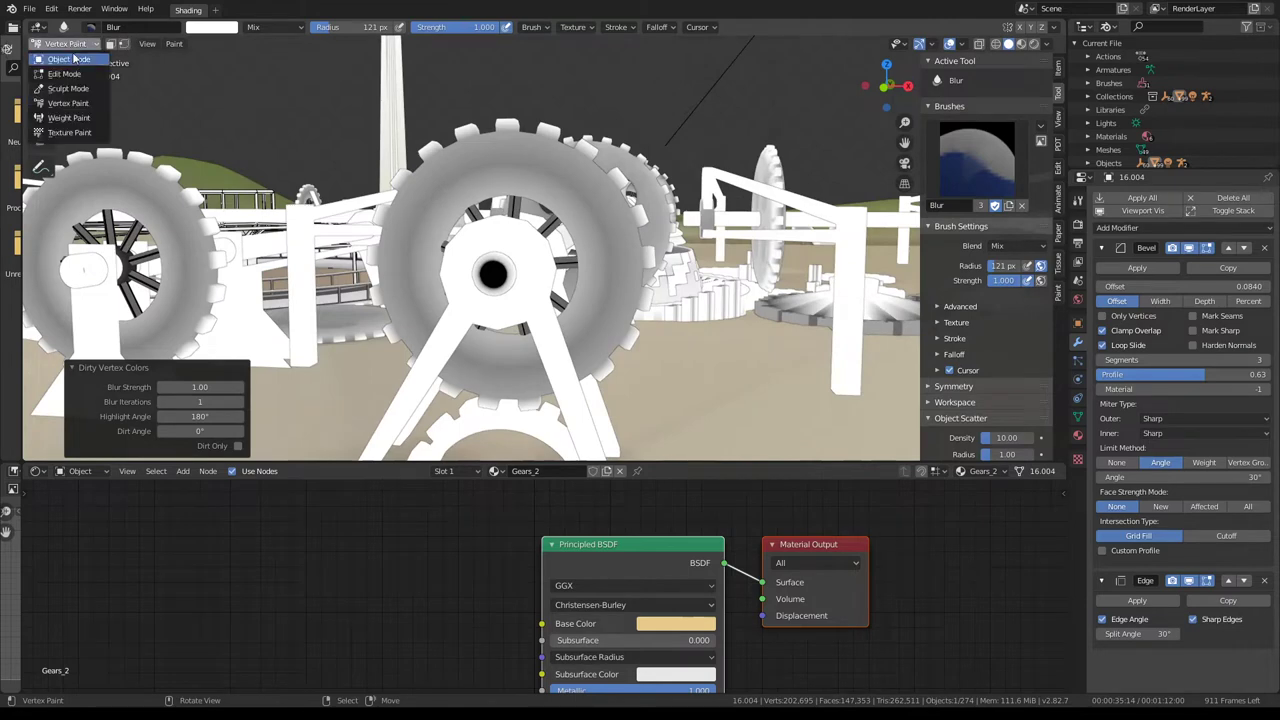
pyautogui.click(80, 60)
pyautogui.click(1022, 44)
pyautogui.scroll(-2, 718, 137)
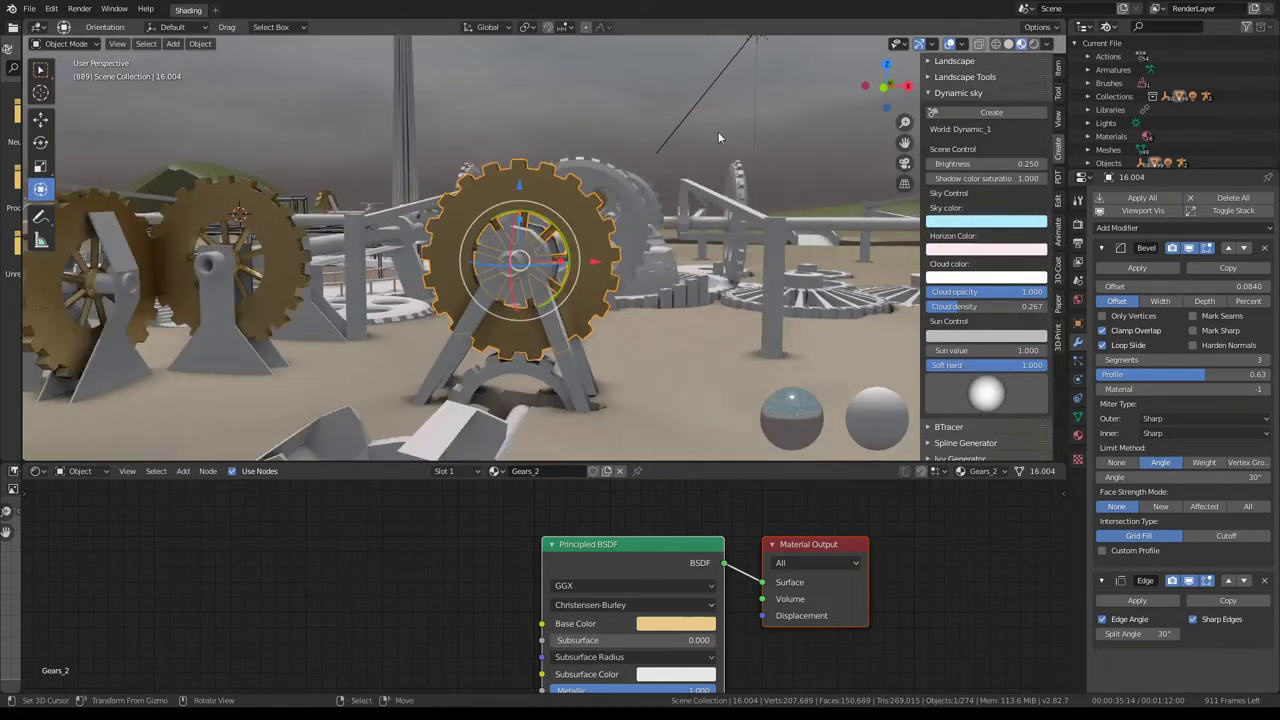
# - Select all gears sharing the same mesh data and isolate them in local view
pyautogui.hotkey('shift', 'l')
pyautogui.click(564, 210)
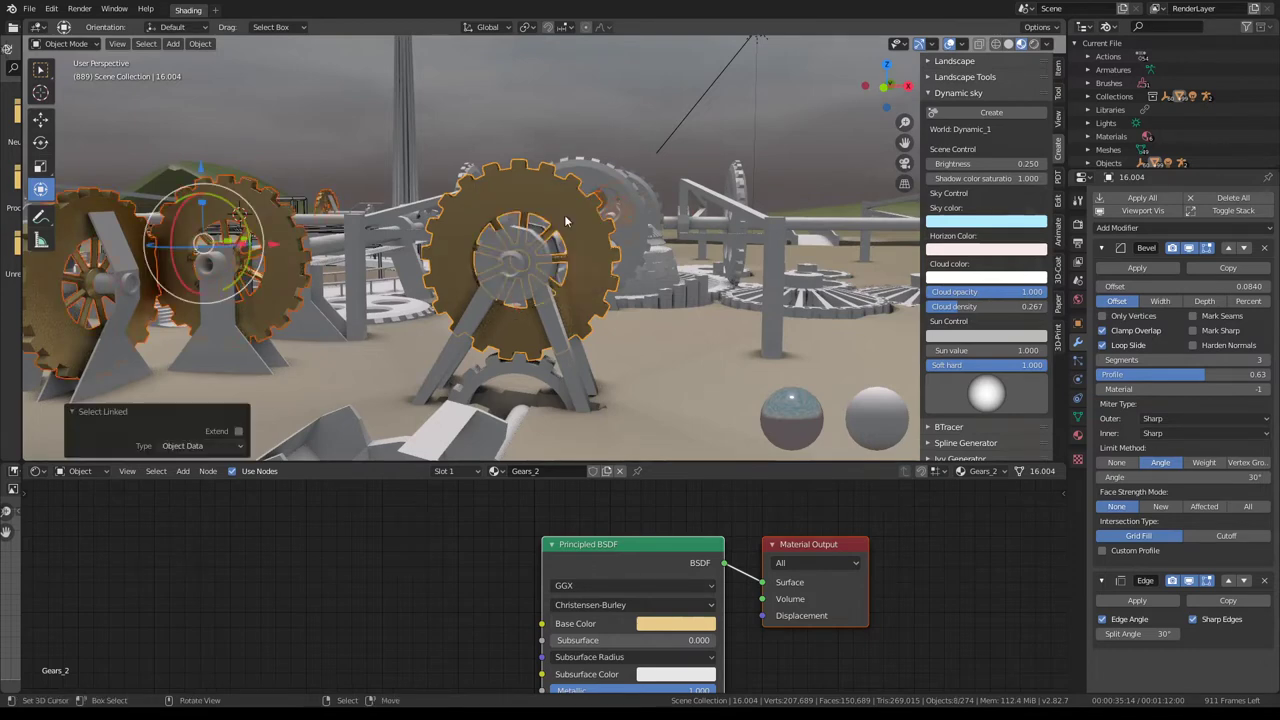
pyautogui.press('KP_Divide')
pyautogui.moveTo(580, 207)
pyautogui.mouseDown(button='middle')
pyautogui.moveTo(500, 188)
pyautogui.moveTo(530, 165)
pyautogui.mouseUp(button='middle')
pyautogui.scroll(2, 520, 160)
pyautogui.scroll(3, 537, 132)
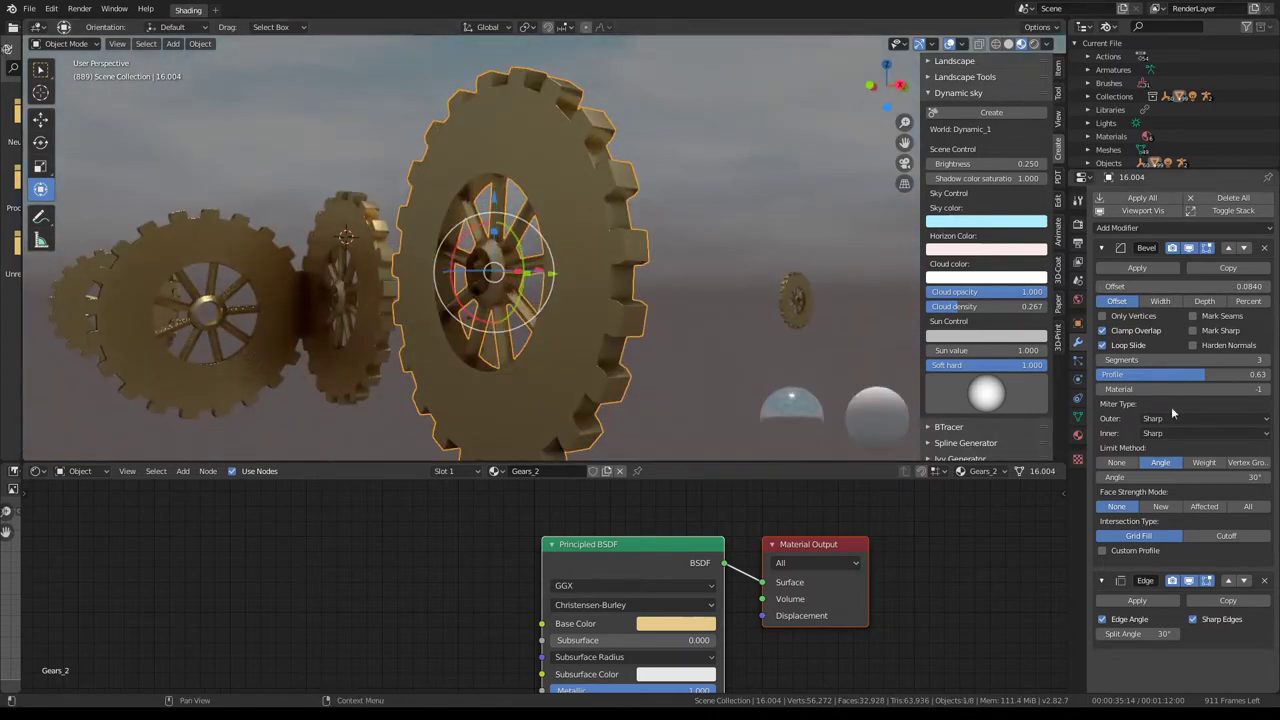
# - Make gear 16.004's object and mesh data single-user
pyautogui.click(1078, 437)
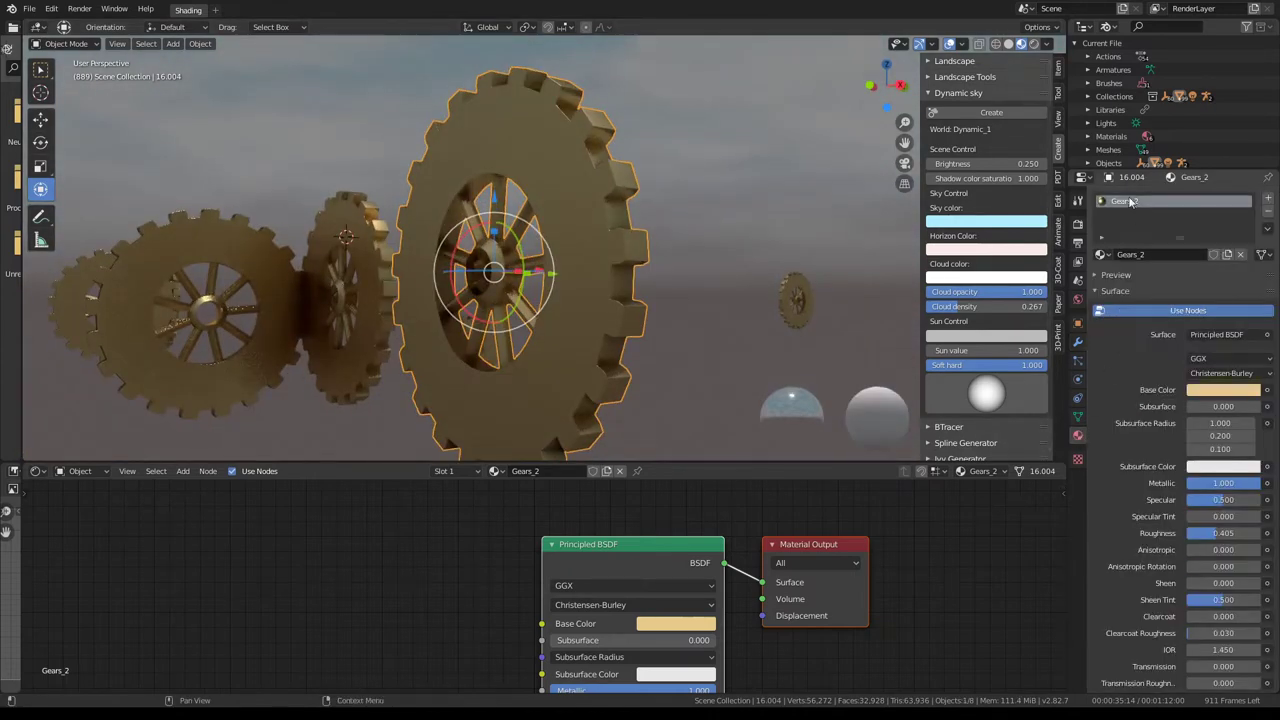
pyautogui.click(1078, 342)
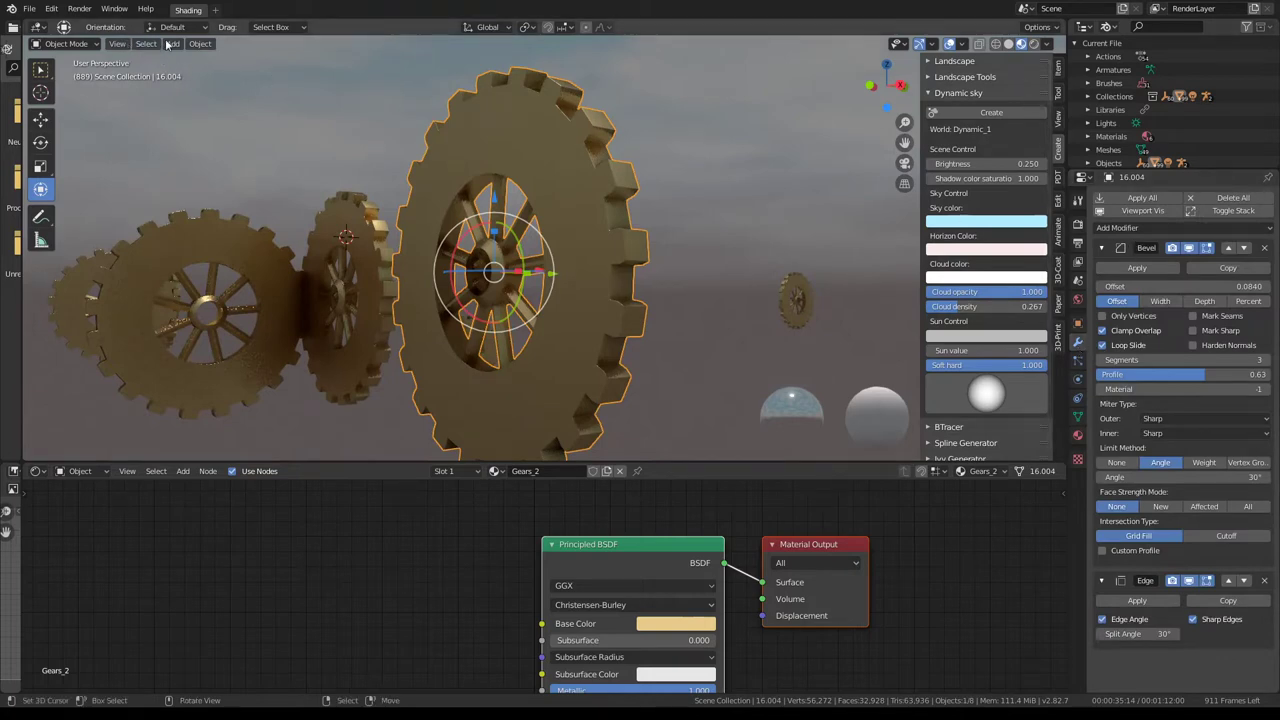
pyautogui.click(200, 44)
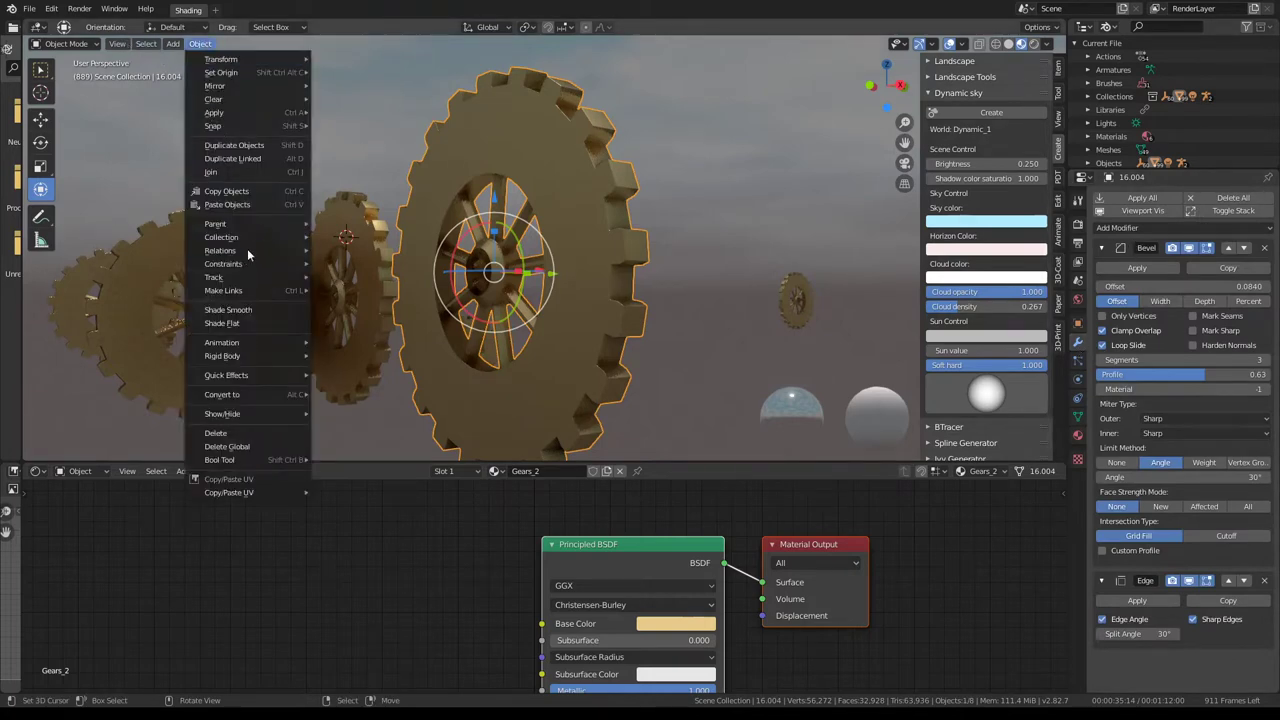
pyautogui.moveTo(360, 309)
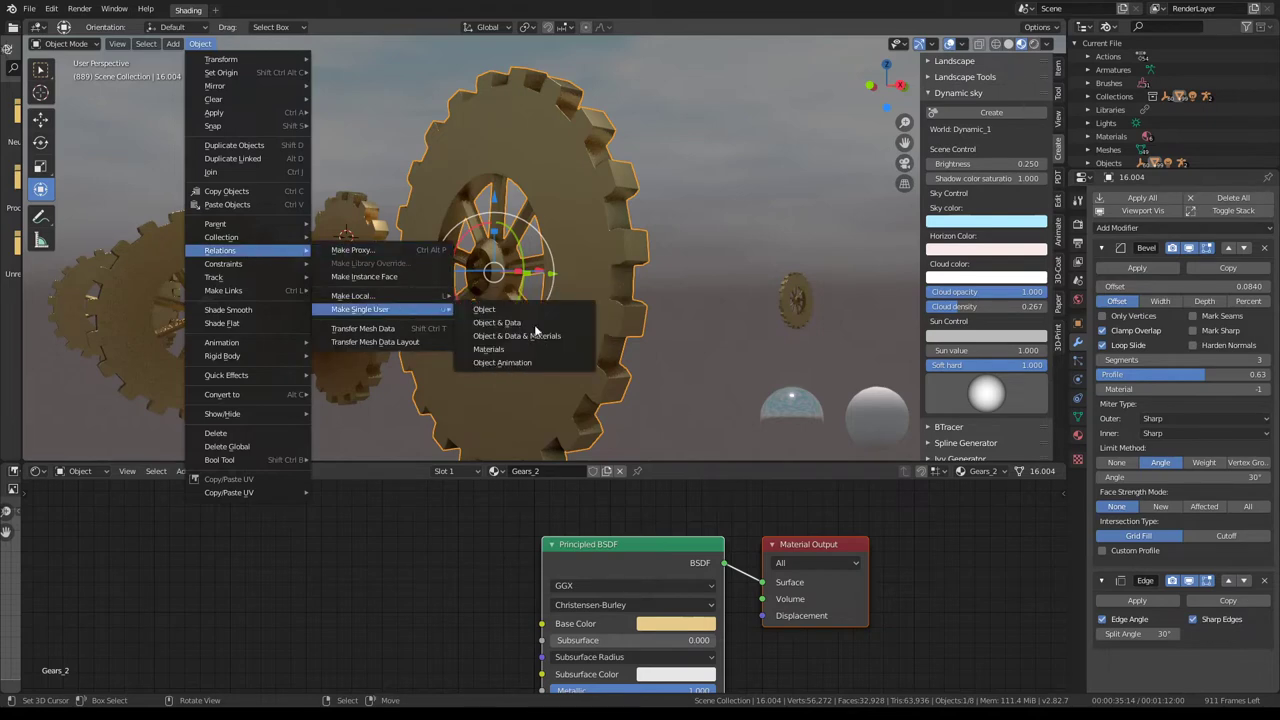
pyautogui.click(534, 324)
pyautogui.click(520, 323)
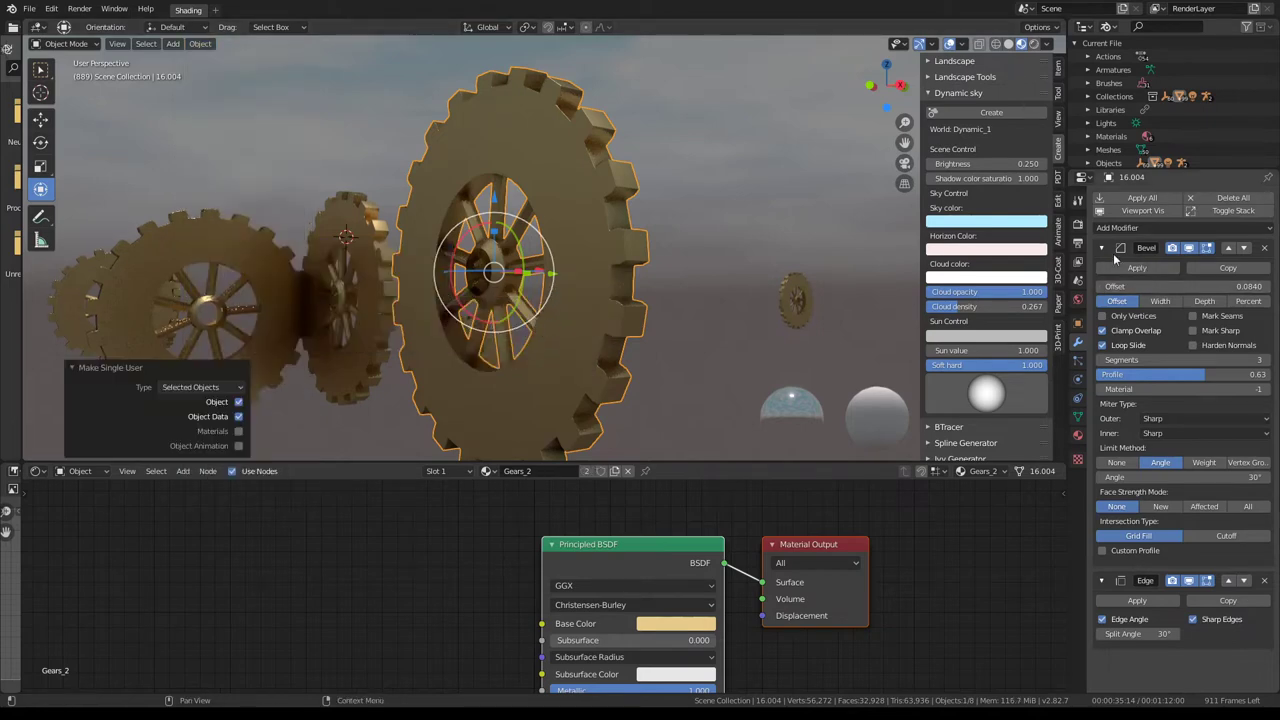
# - Lower the Bevel modifier from 3 to 2 segments and view the gears
pyautogui.scroll(3, 689, 231)
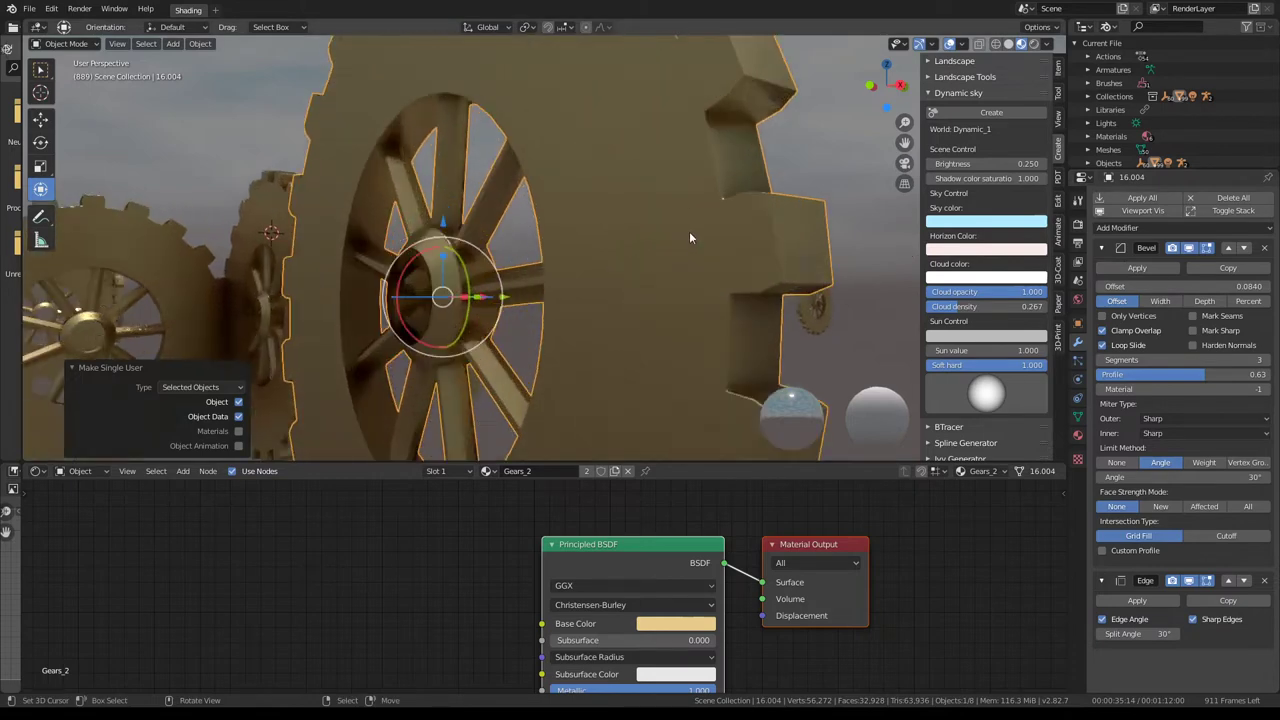
pyautogui.moveTo(689, 231); pyautogui.dragTo(600, 233, button='middle')
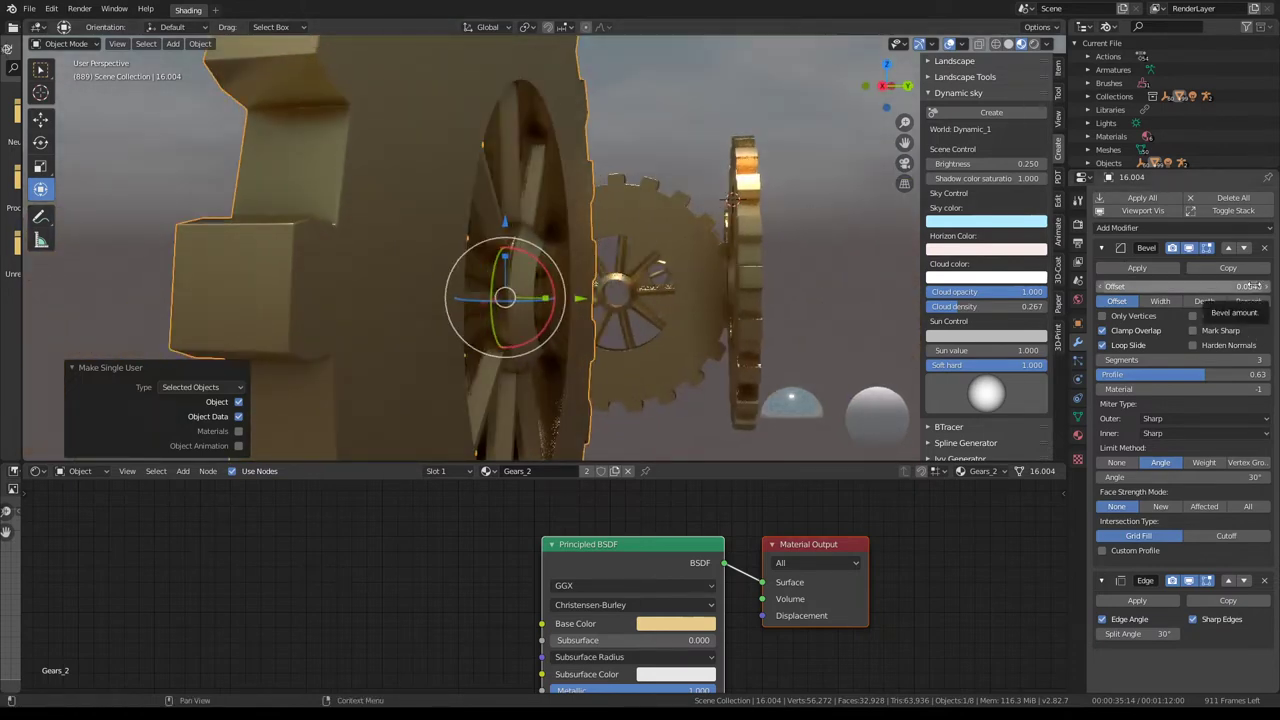
pyautogui.moveTo(1232, 359); pyautogui.dragTo(1214, 359)
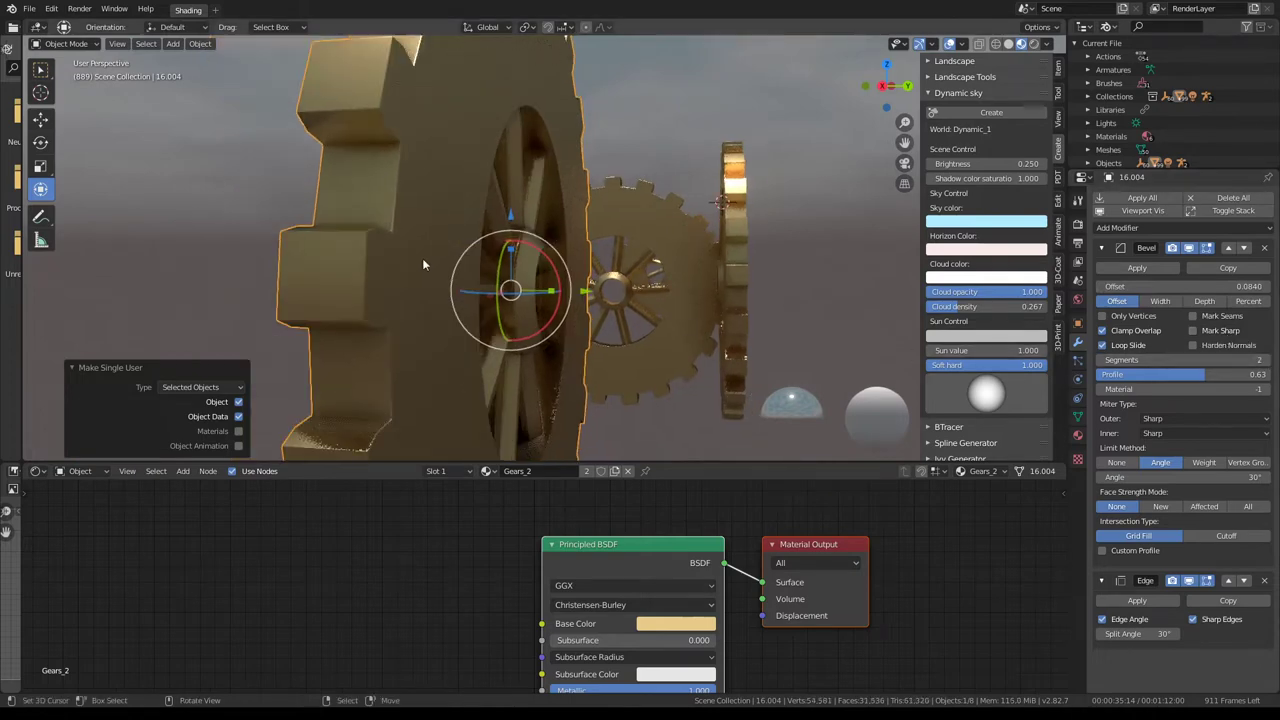
pyautogui.moveTo(422, 258); pyautogui.dragTo(533, 240, button='middle')
pyautogui.scroll(-5, 533, 240)
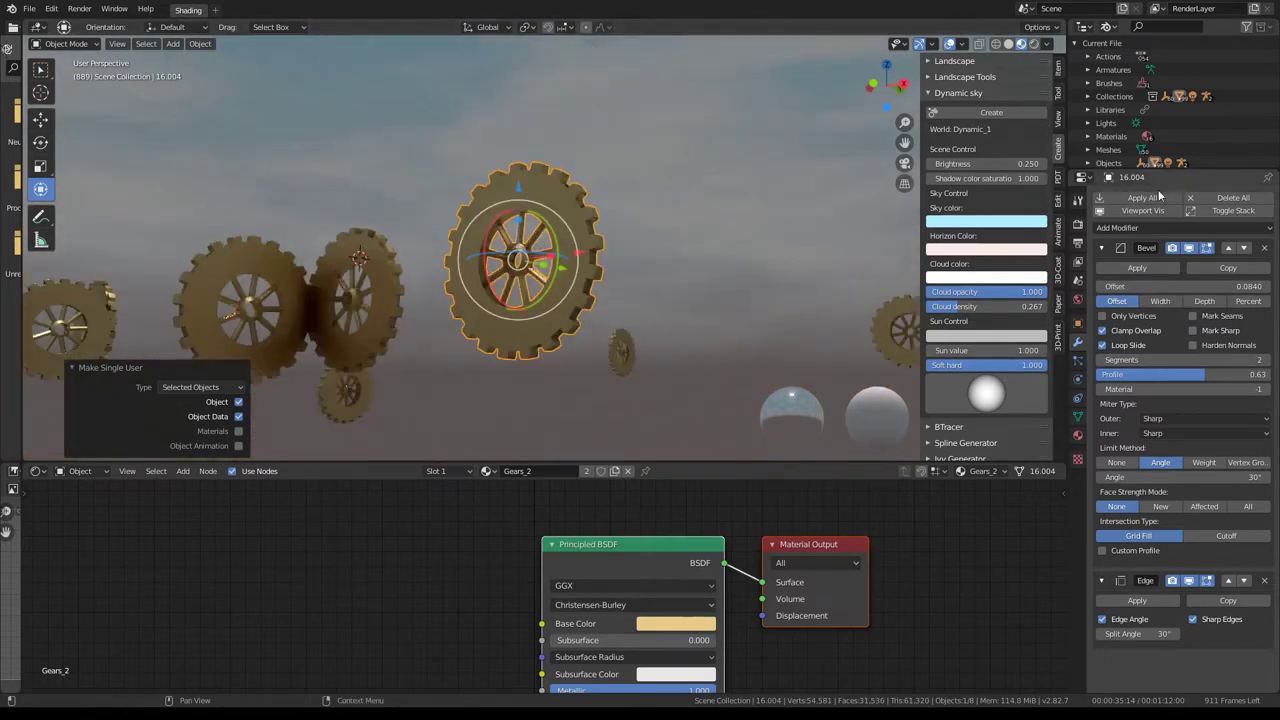
# - Apply all modifiers on the big gear and select all the gears
pyautogui.click(1157, 199)
pyautogui.scroll(2, 682, 198)
pyautogui.scroll(2, 670, 202)
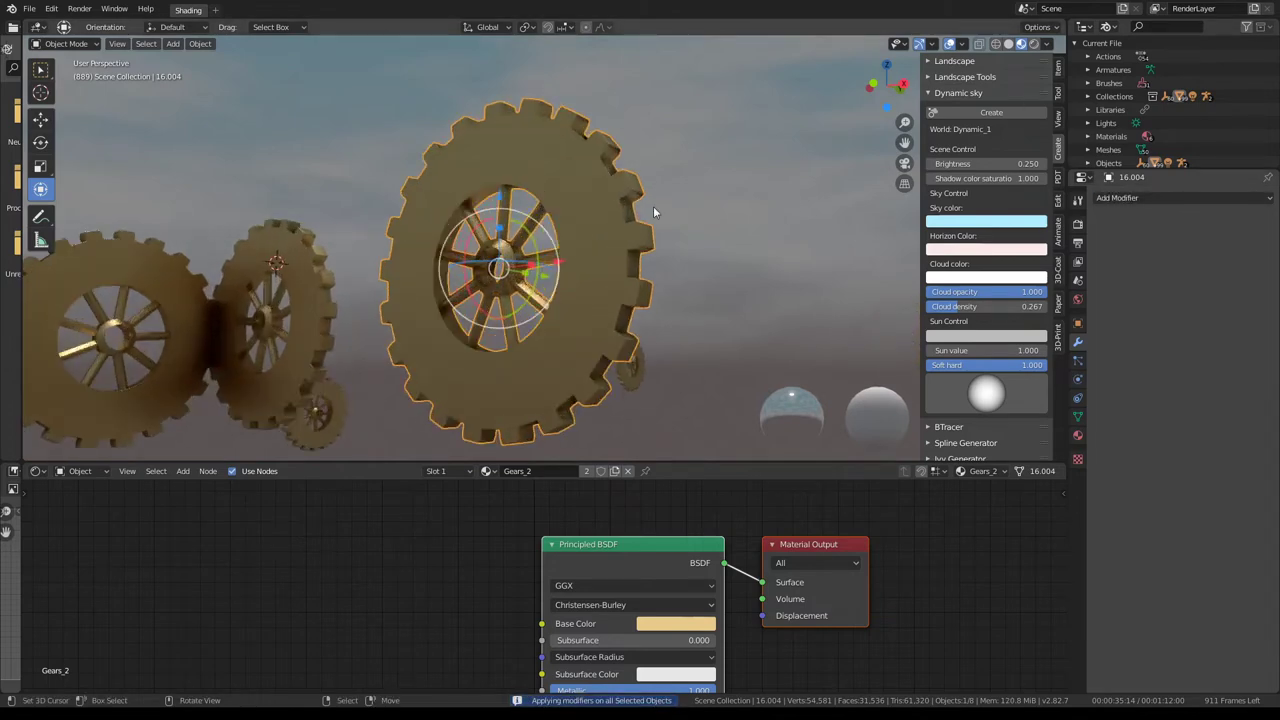
pyautogui.press('a')
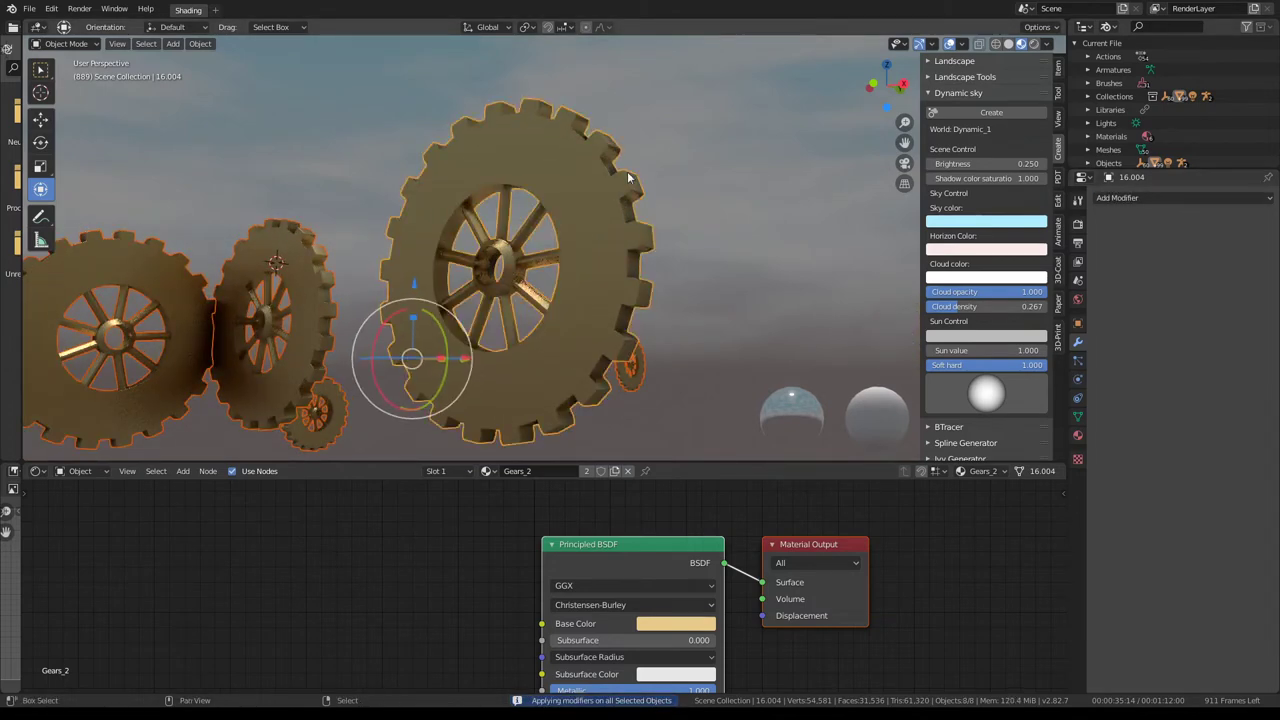
# - Link the big gear's modifiers and mesh data to all selected gears
pyautogui.hotkey('ctrl', 'l')
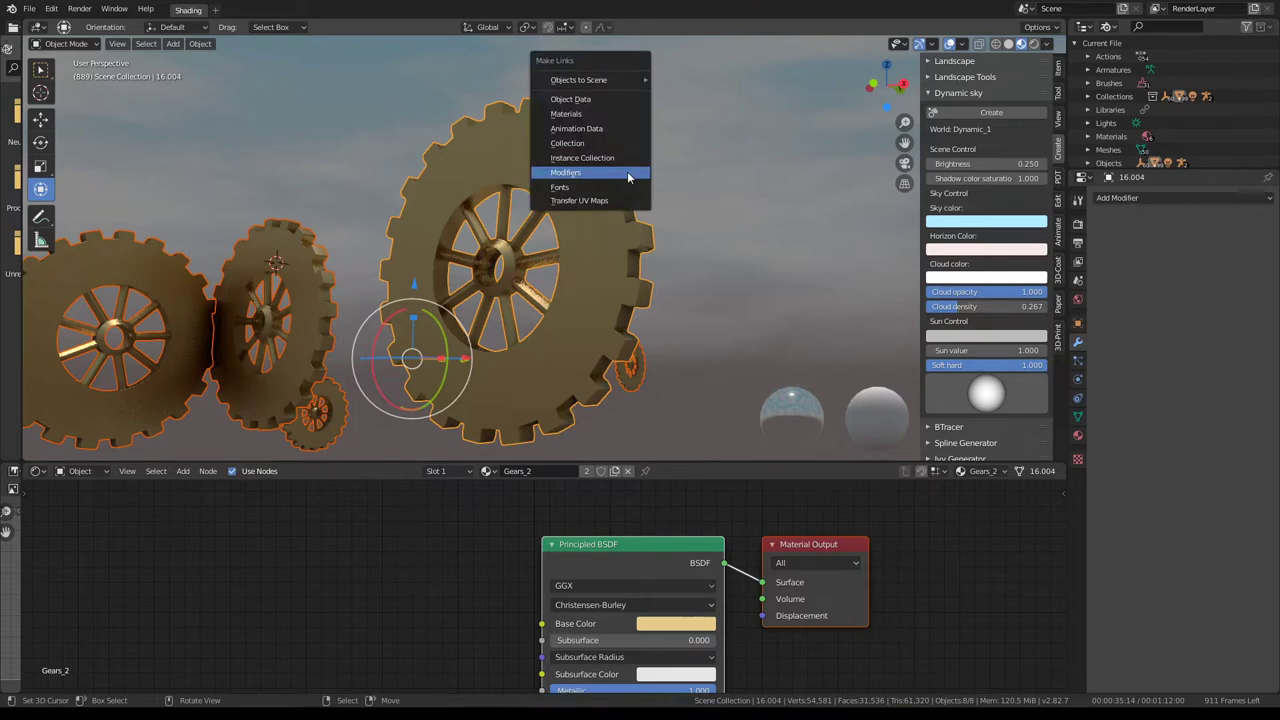
pyautogui.click(629, 177)
pyautogui.moveTo(362, 240); pyautogui.dragTo(377, 240, button='middle')
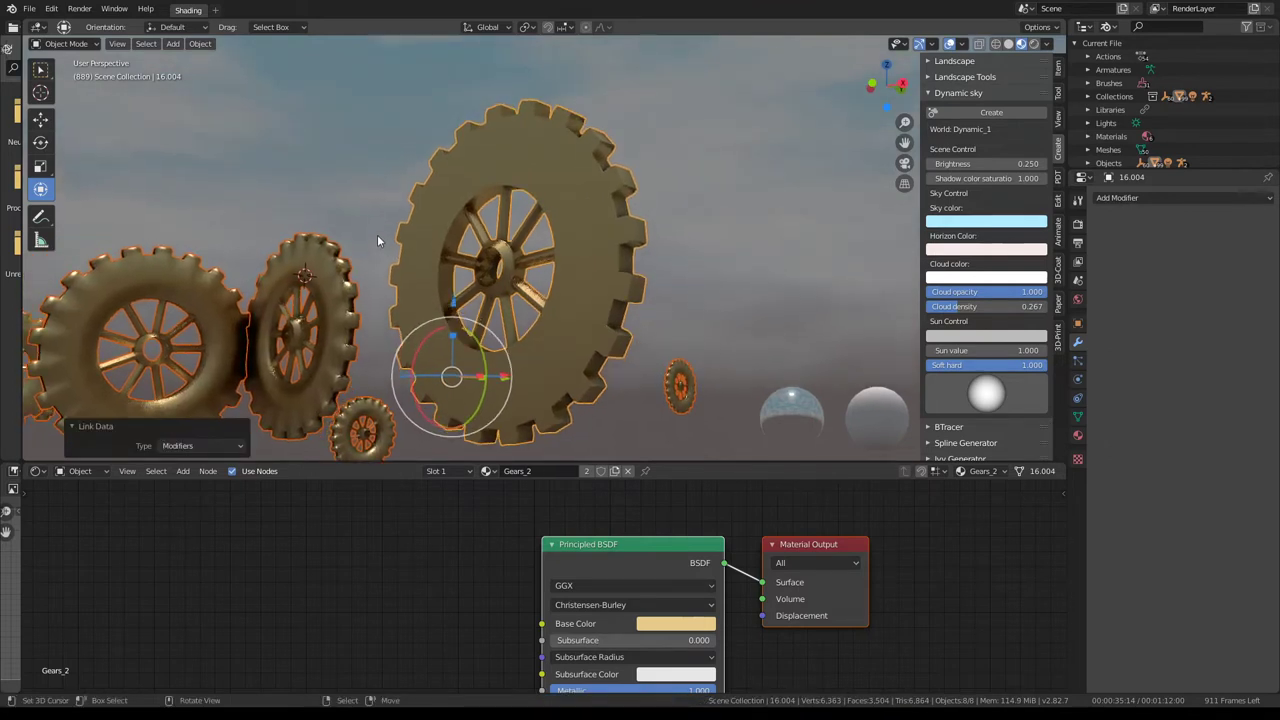
pyautogui.hotkey('ctrl', 'l')
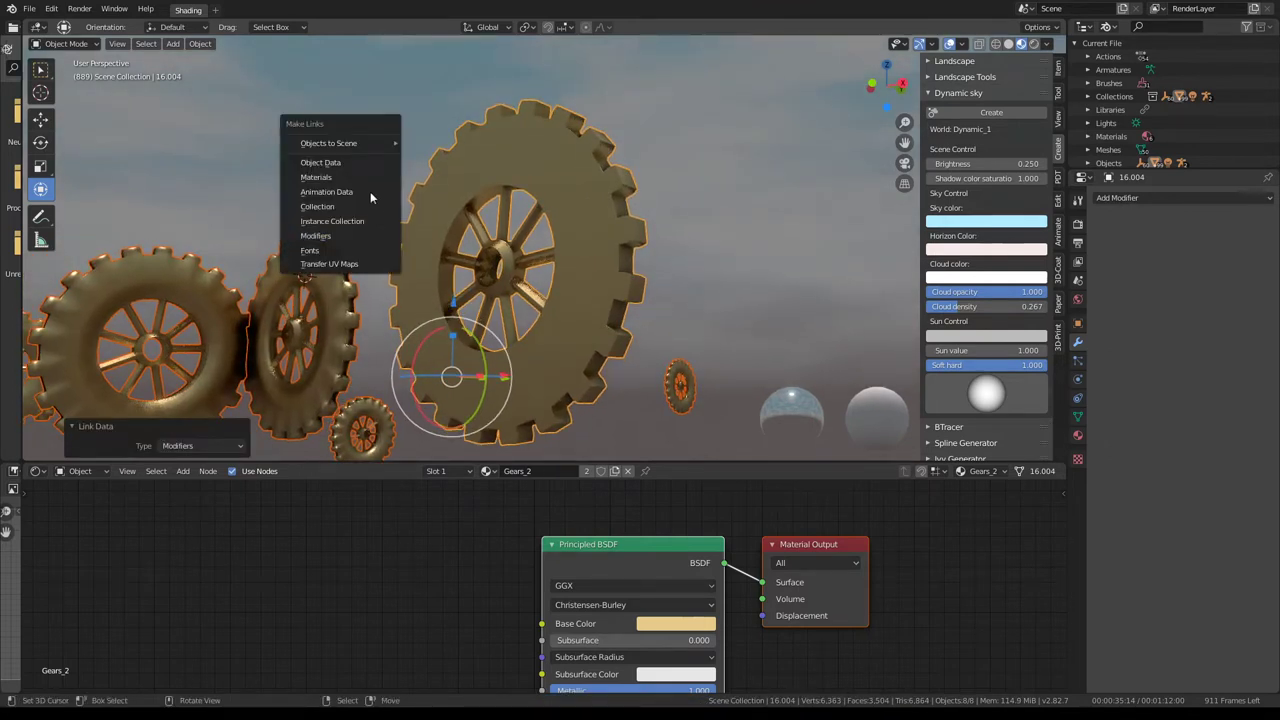
pyautogui.click(306, 163)
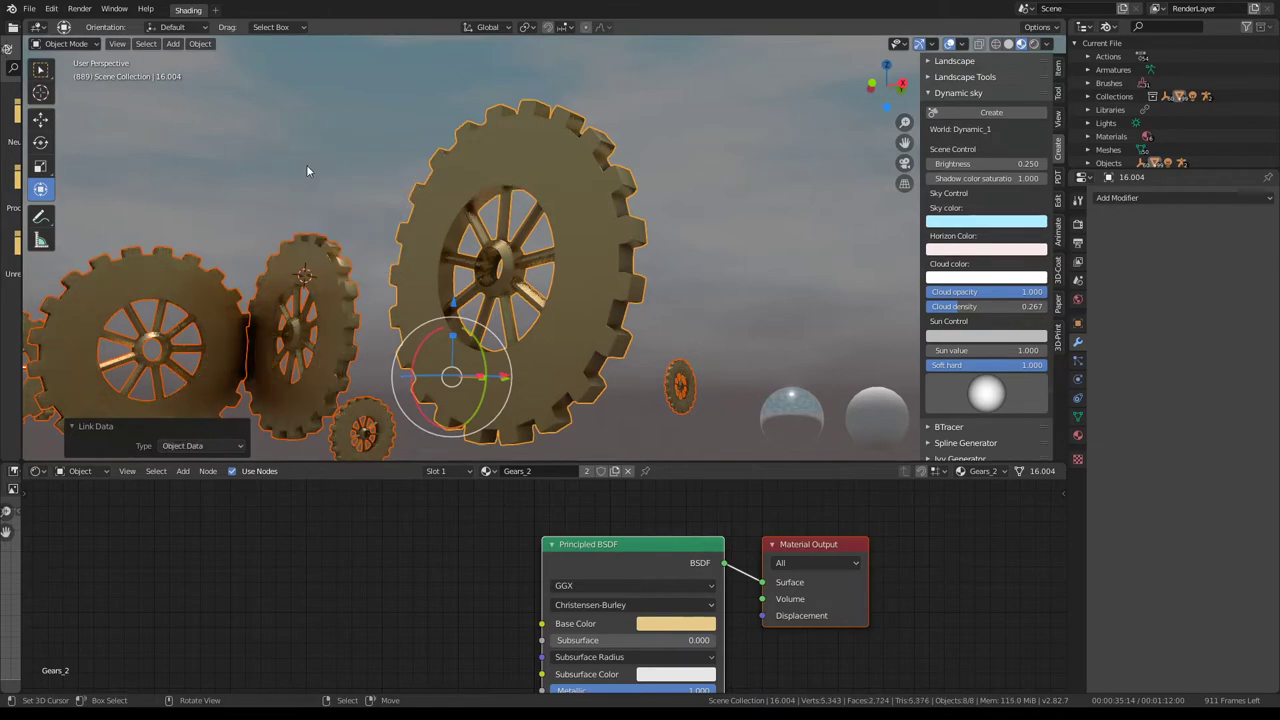
pyautogui.moveTo(547, 204)
pyautogui.mouseDown(button='middle')
pyautogui.moveTo(370, 151)
pyautogui.moveTo(441, 118)
pyautogui.moveTo(576, 225)
pyautogui.mouseUp(button='middle')
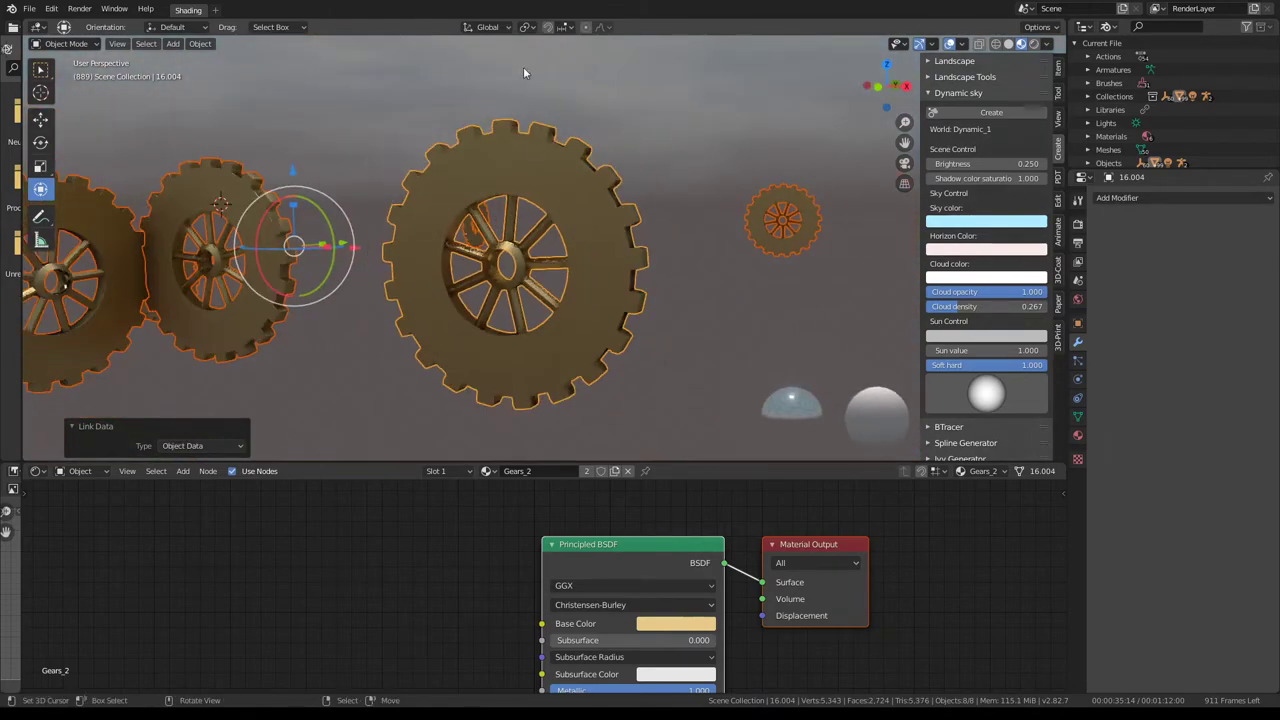
# - Enter Vertex Paint, switch to Solid shading to see dirt colours, then return to Object Mode
pyautogui.moveTo(216, 67)
pyautogui.mouseDown(button='middle')
pyautogui.moveTo(236, 71)
pyautogui.moveTo(200, 62)
pyautogui.mouseUp(button='middle')
pyautogui.click(89, 50)
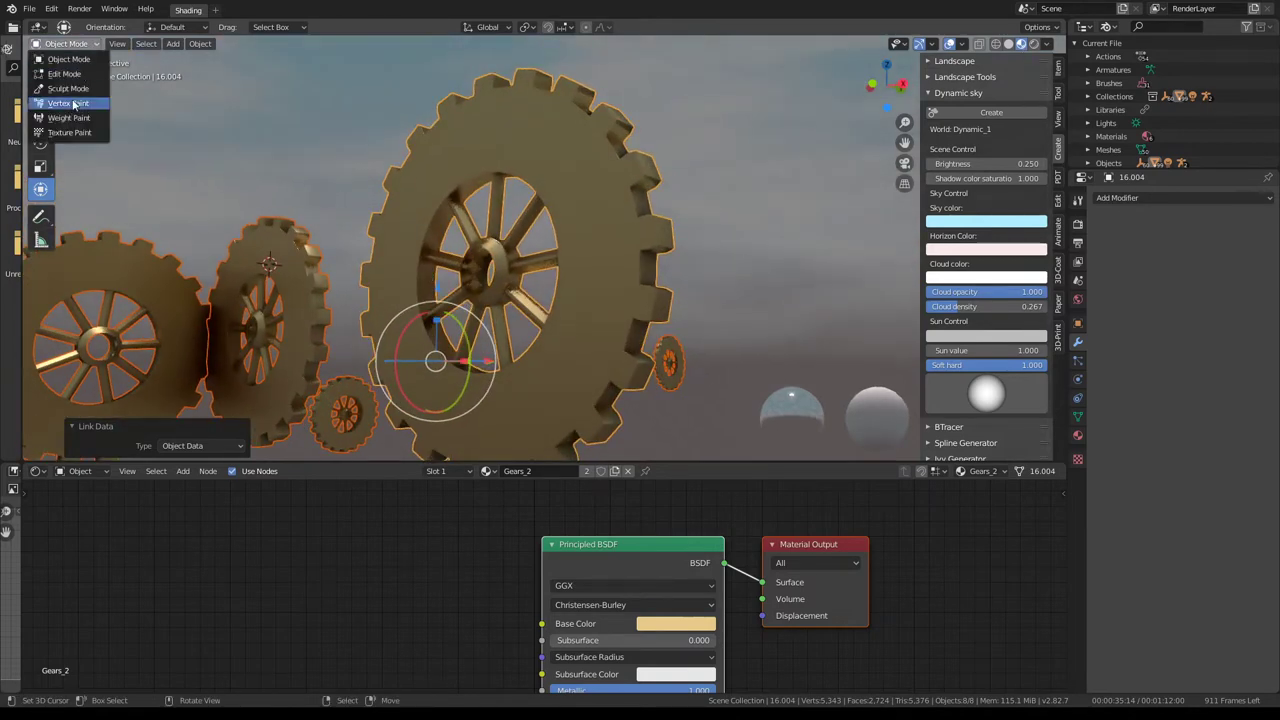
pyautogui.click(73, 104)
pyautogui.moveTo(600, 110); pyautogui.dragTo(714, 100, button='middle')
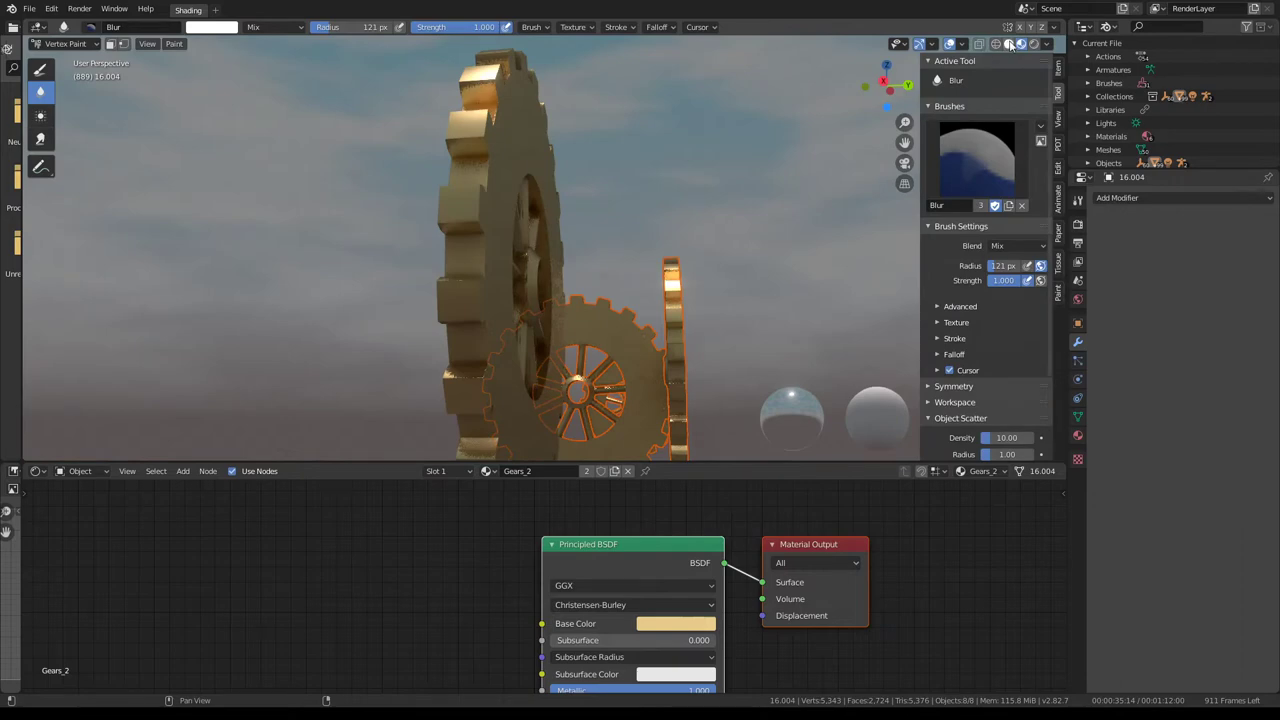
pyautogui.click(1008, 44)
pyautogui.scroll(3, 700, 200)
pyautogui.moveTo(729, 171)
pyautogui.mouseDown(button='middle')
pyautogui.moveTo(650, 175)
pyautogui.moveTo(638, 96)
pyautogui.moveTo(686, 228)
pyautogui.mouseUp(button='middle')
pyautogui.scroll(-5, 686, 228)
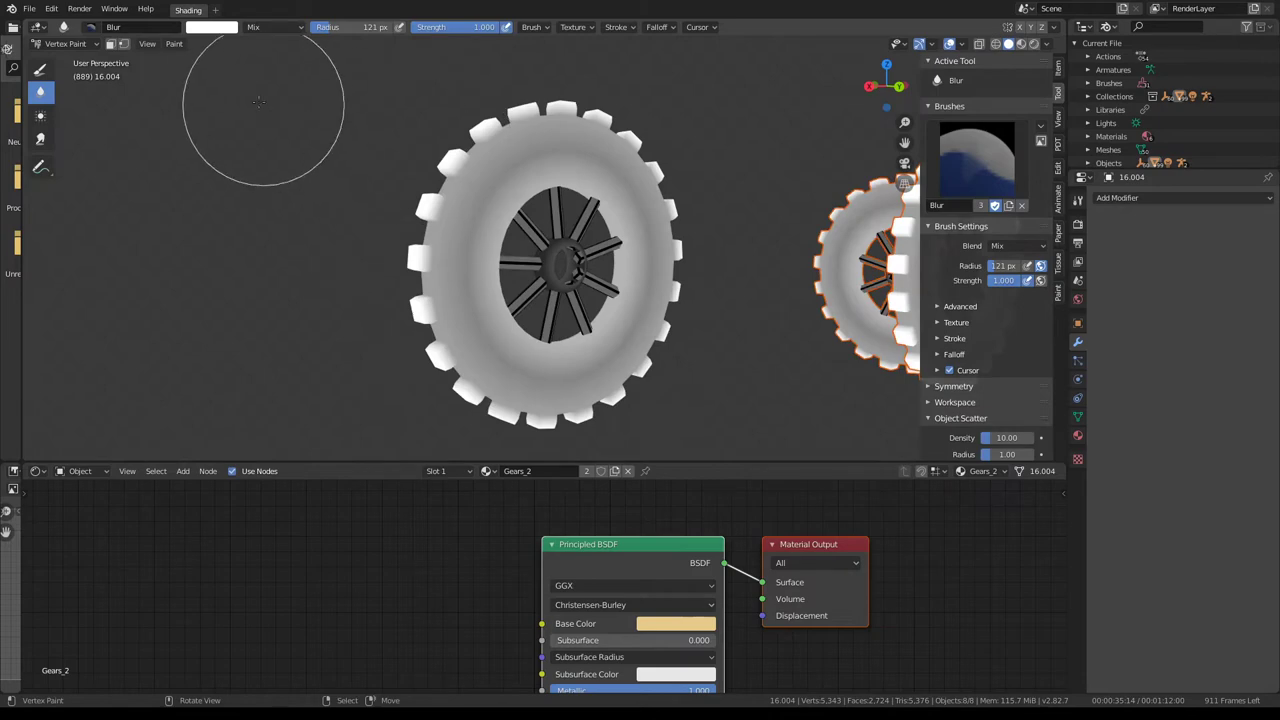
pyautogui.click(57, 44)
pyautogui.click(62, 58)
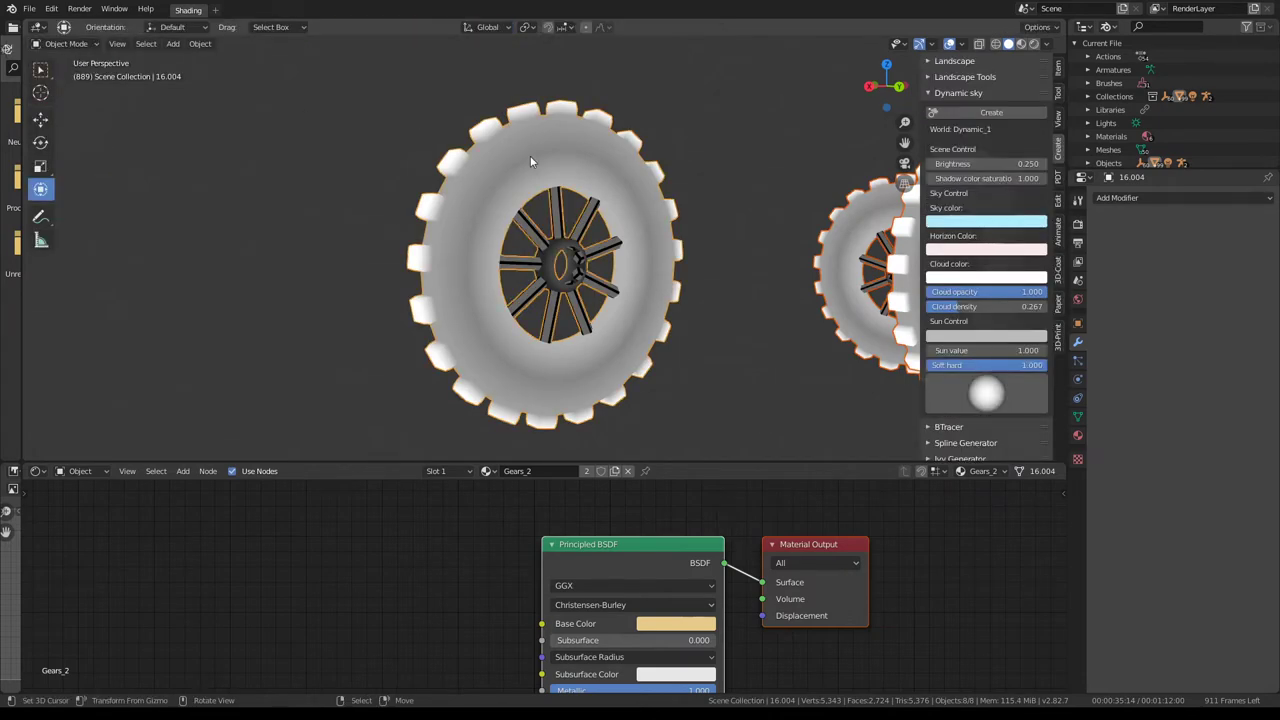
# - Enter Edit Mode on gear 16.004 and select its whole mesh
pyautogui.rightClick(531, 162)
pyautogui.click(531, 160)
pyautogui.press('Tab')
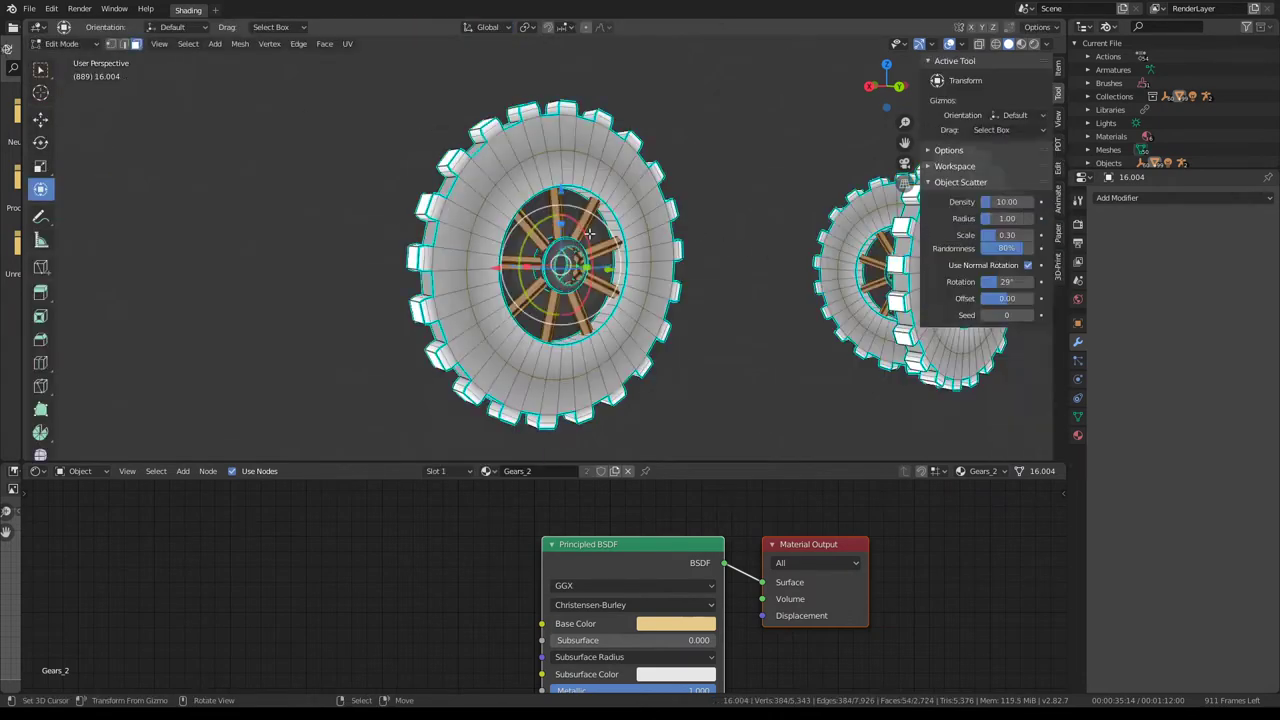
pyautogui.scroll(3, 656, 206)
pyautogui.scroll(3, 572, 157)
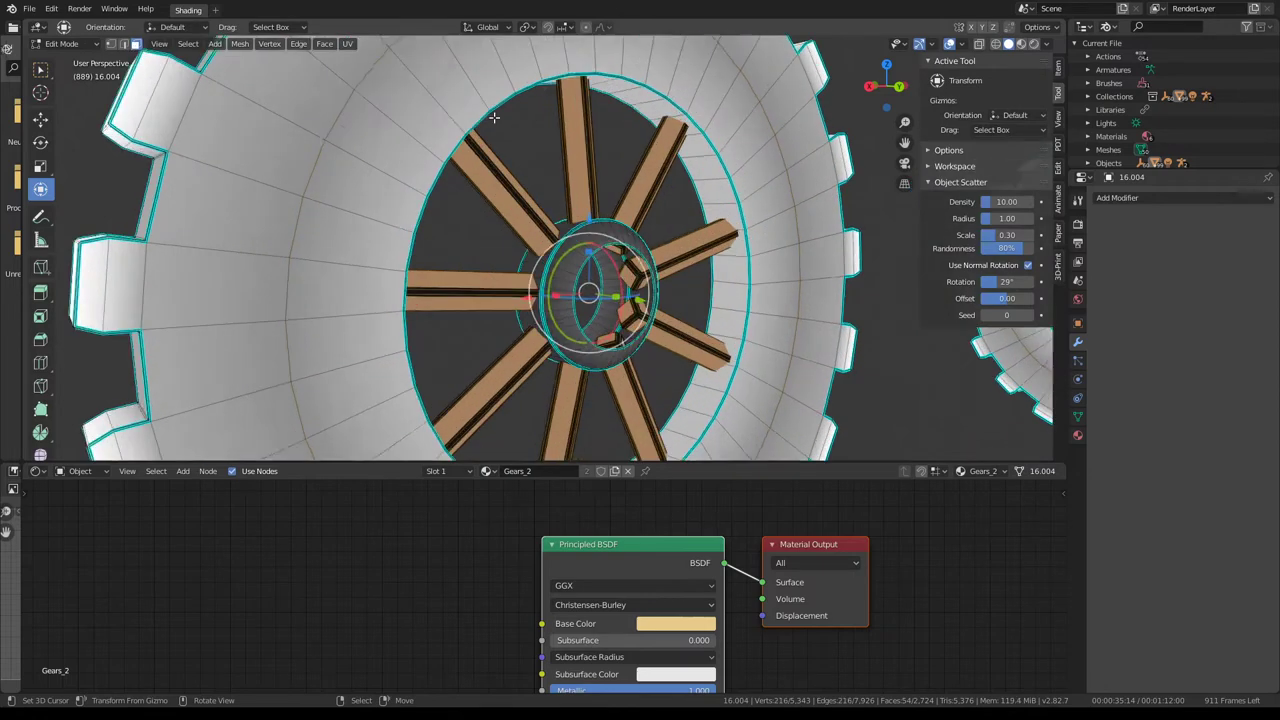
pyautogui.scroll(3, 572, 157)
pyautogui.hotkey('alt', 'a')
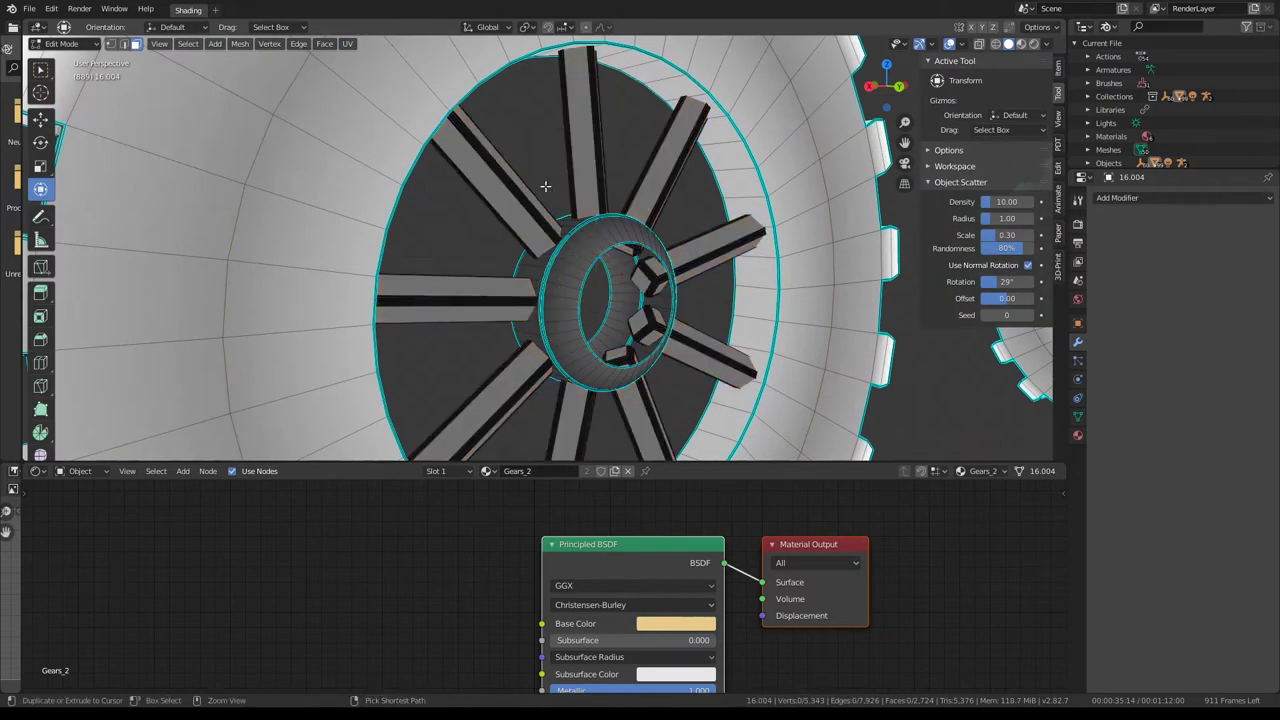
pyautogui.press('a')
# - Select a face on the gear's ring and extend the selection to the linked ring
pyautogui.moveTo(543, 189)
pyautogui.mouseDown(button='middle')
pyautogui.moveTo(690, 160)
pyautogui.moveTo(757, 191)
pyautogui.moveTo(704, 165)
pyautogui.mouseUp(button='middle')
pyautogui.click(695, 157)
pyautogui.hotkey('alt', 'a')
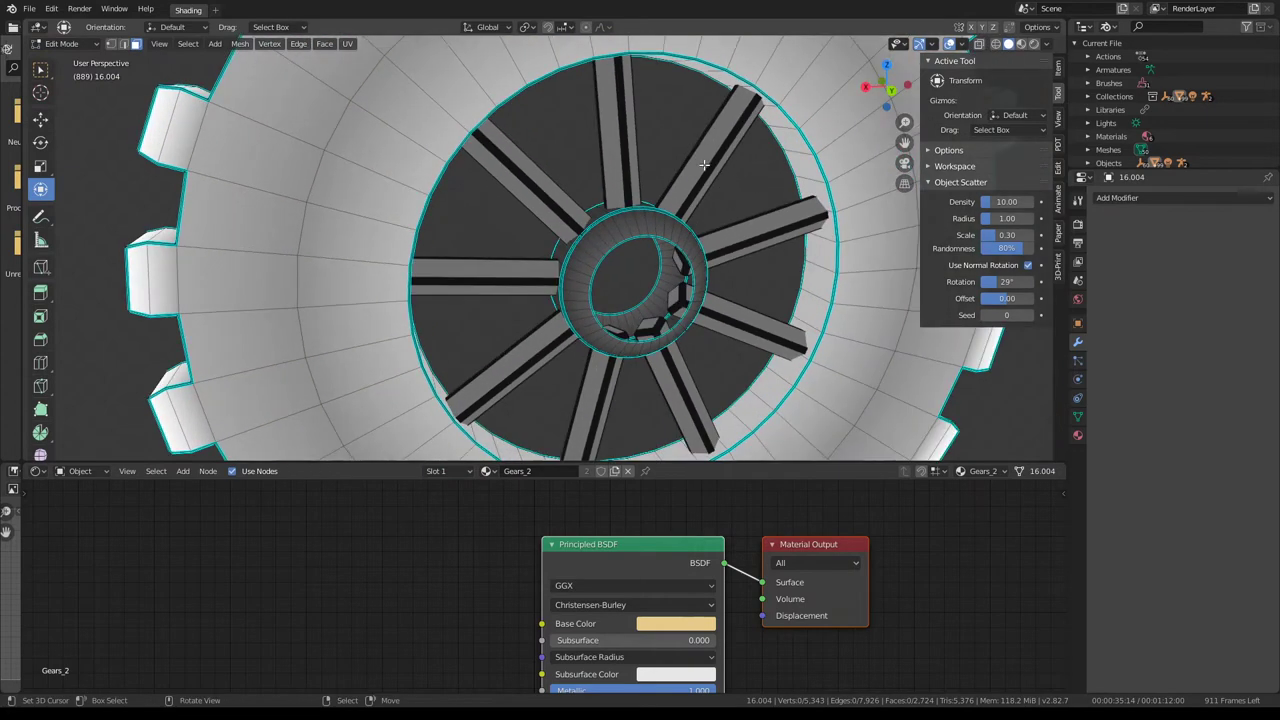
pyautogui.scroll(-3, 703, 163)
pyautogui.click(731, 133)
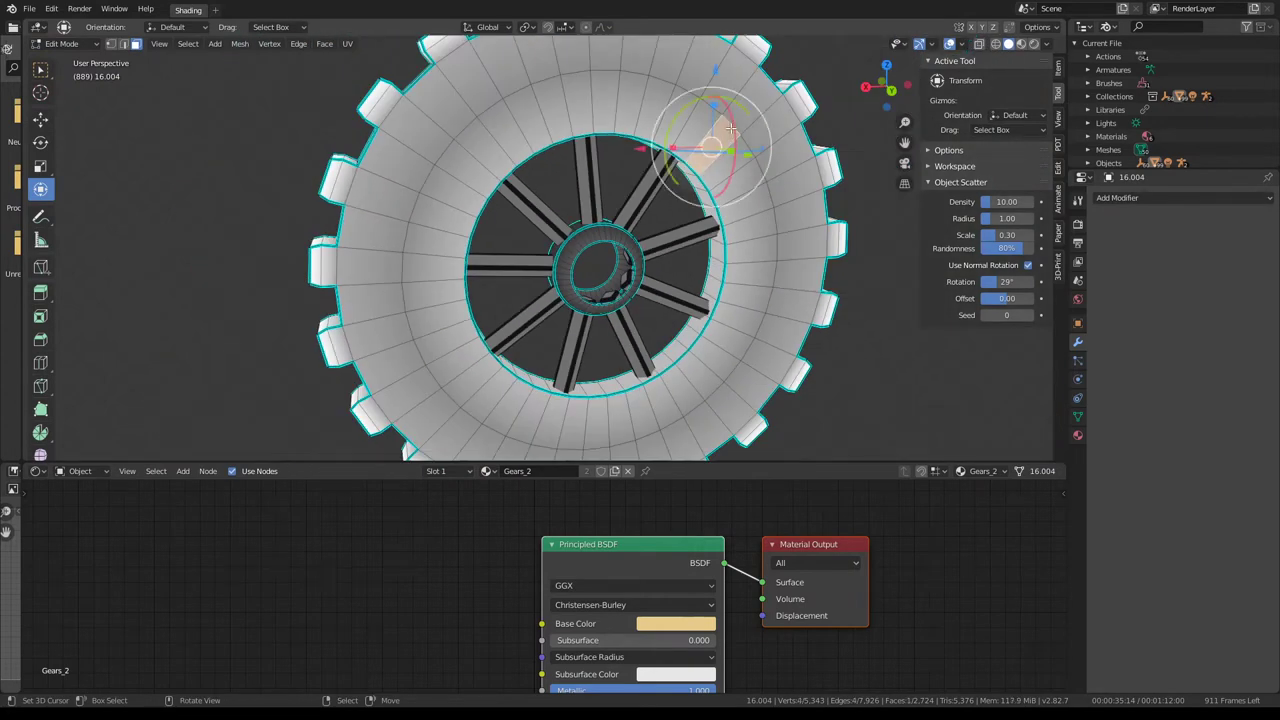
pyautogui.hotkey('ctrl', 'l')
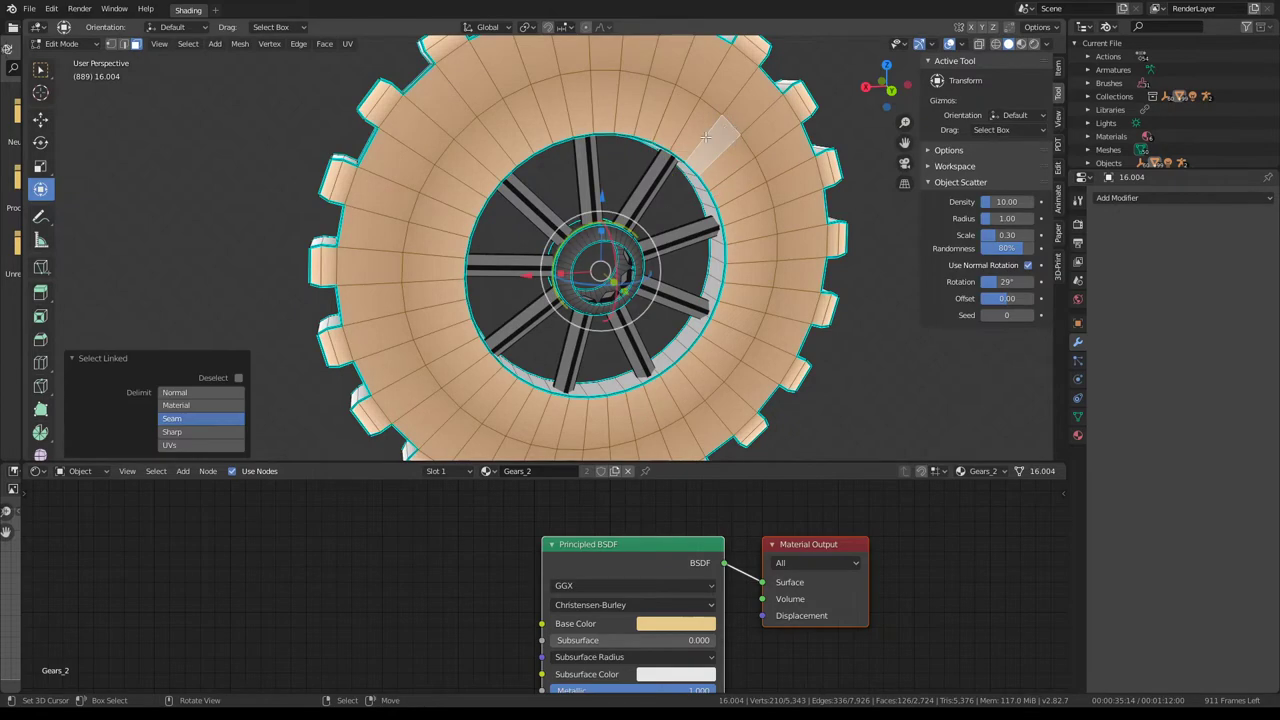
pyautogui.scroll(2, 515, 180)
# - Switch to edge select, isolate the gear, and frame its inner ring from the front
pyautogui.click(124, 44)
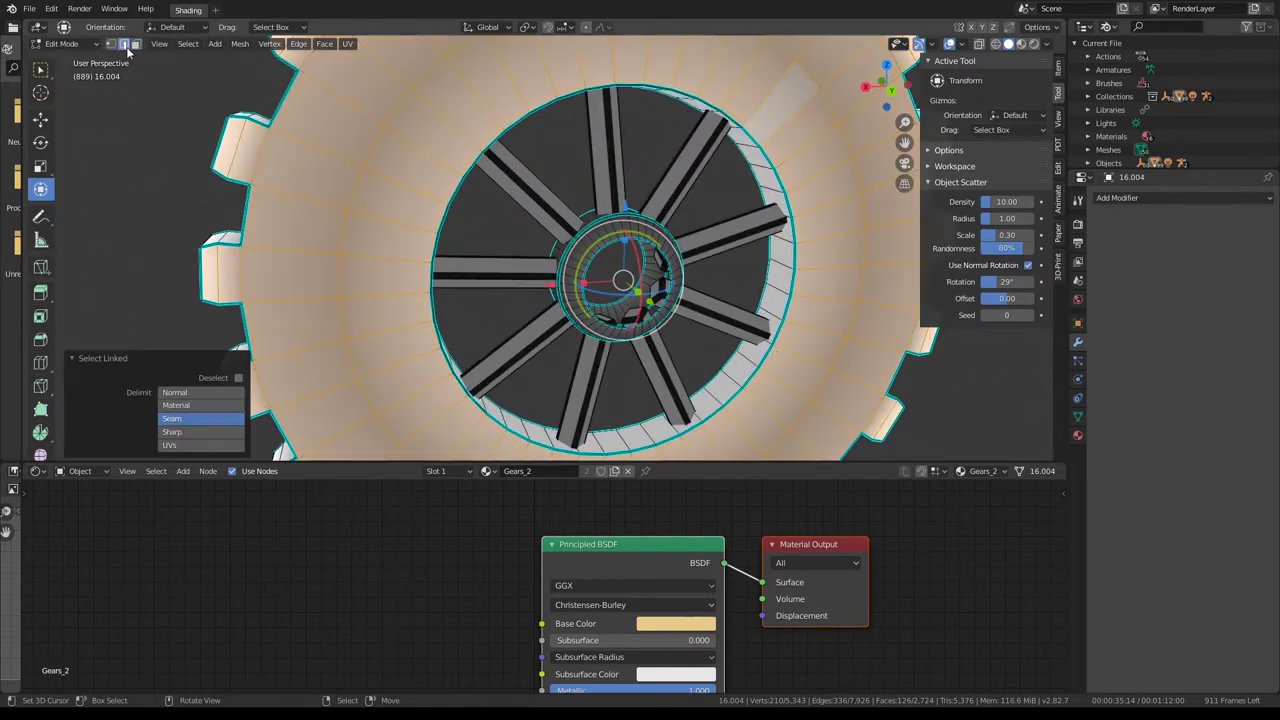
pyautogui.press('KP_1')
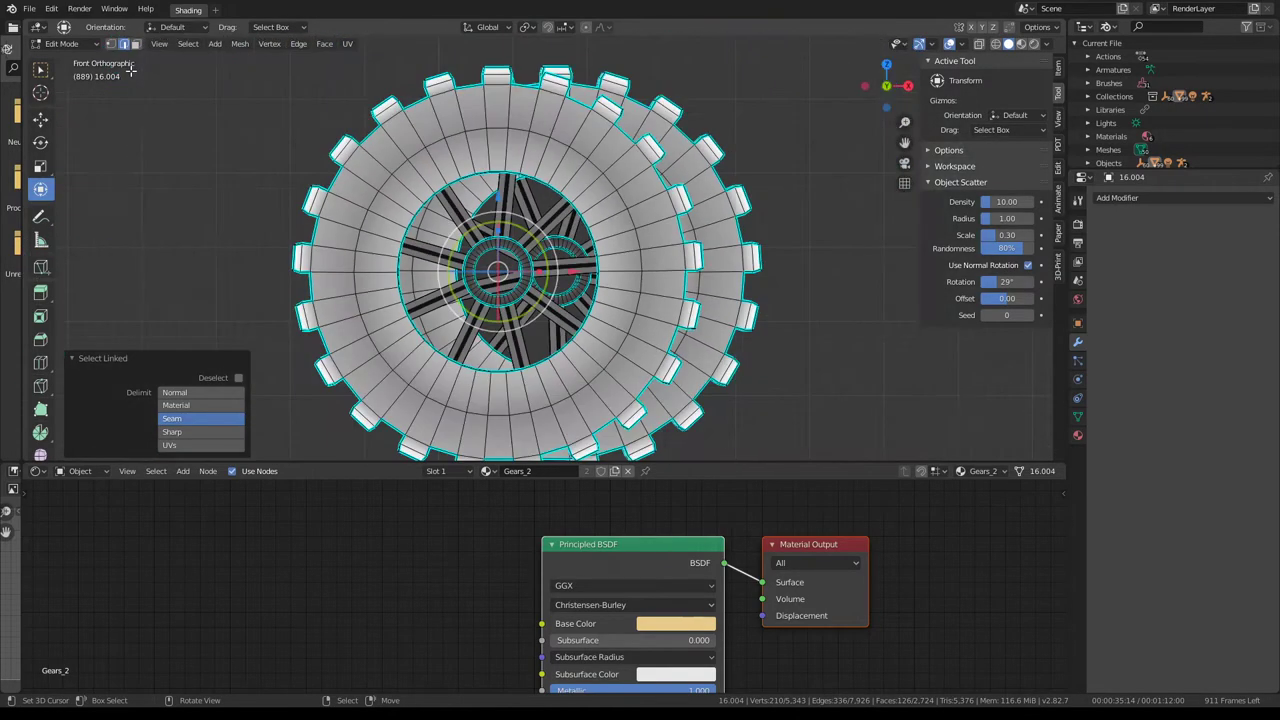
pyautogui.moveTo(449, 104); pyautogui.dragTo(413, 111, button='middle')
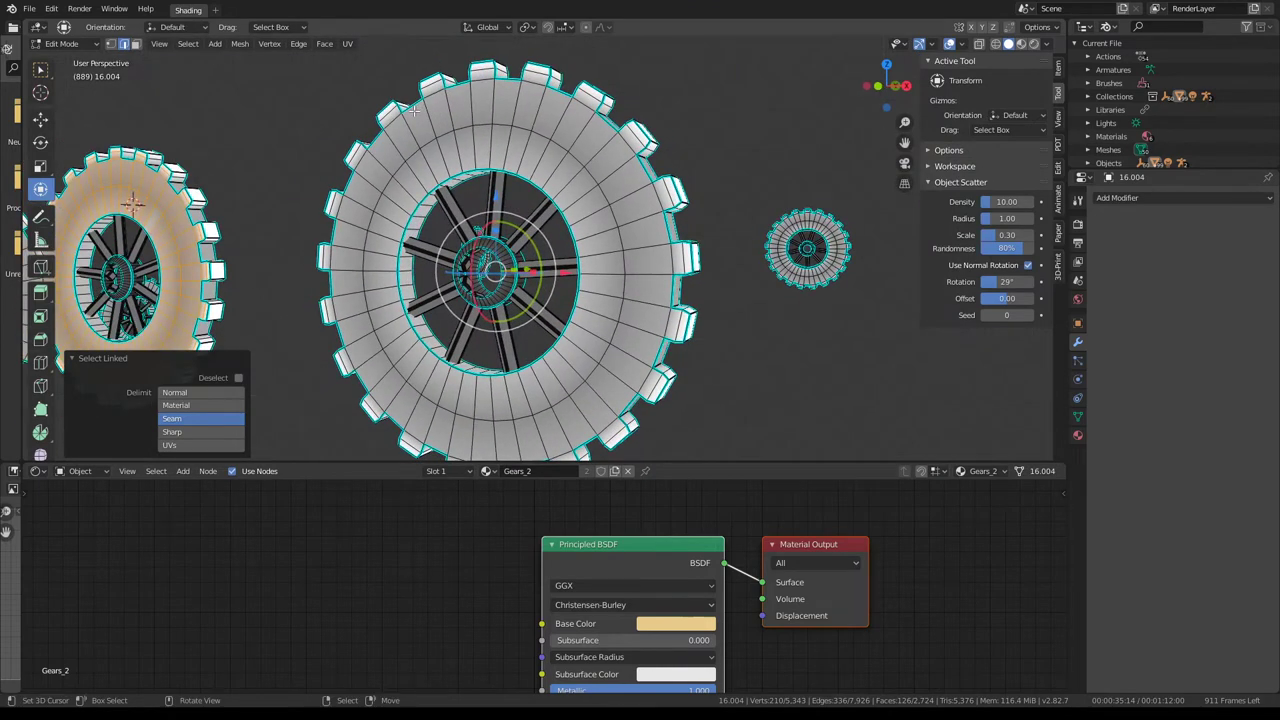
pyautogui.press('KP_Divide')
pyautogui.press('KP_7')
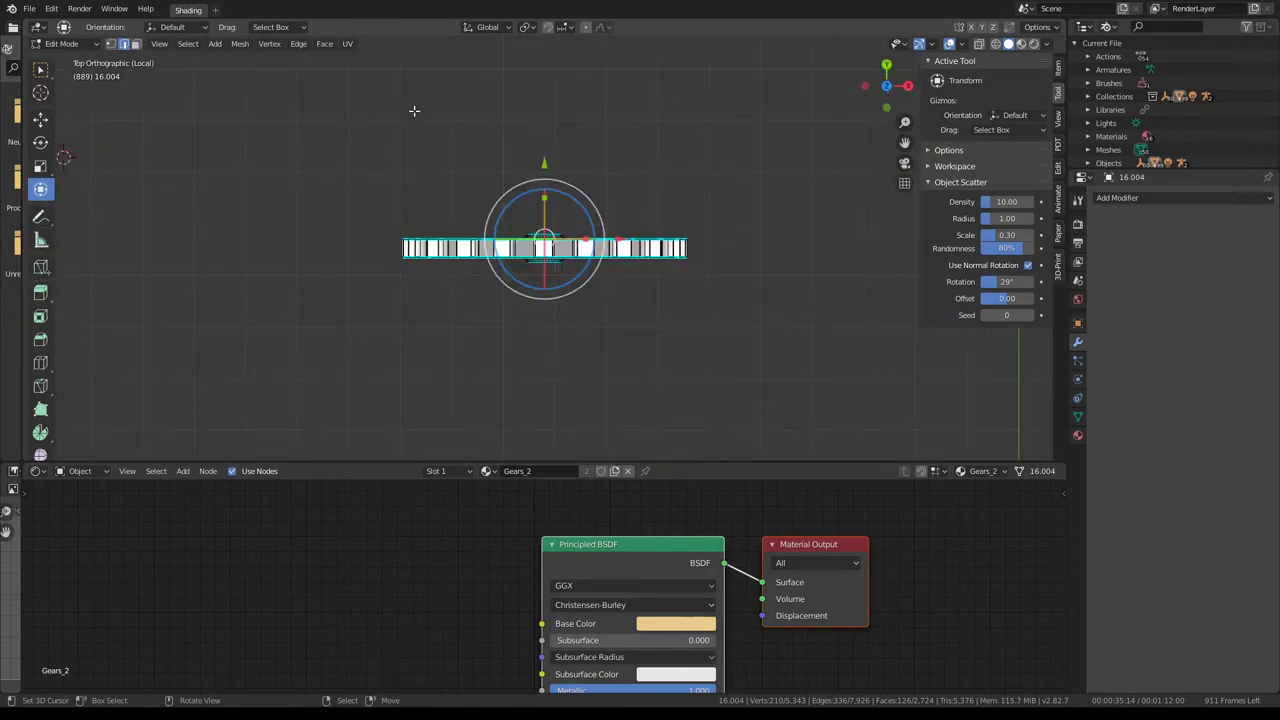
pyautogui.press('KP_1')
pyautogui.press('KP_Decimal')
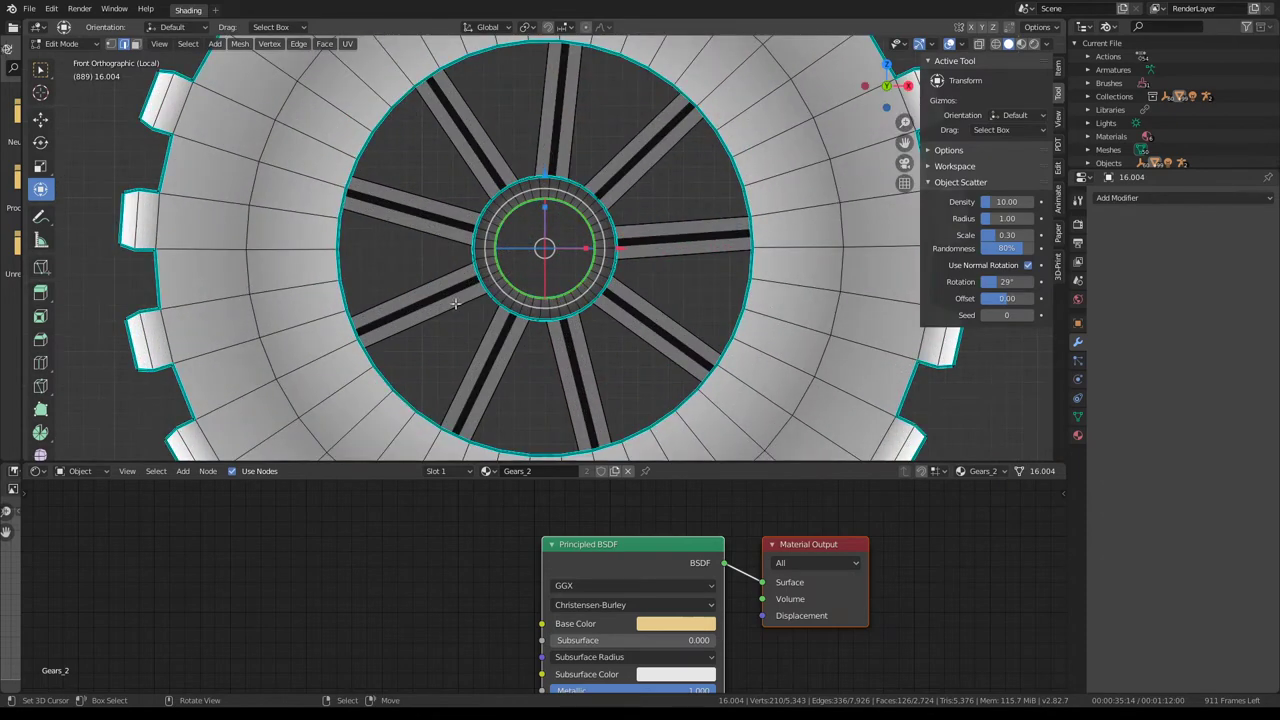
pyautogui.click(566, 349)
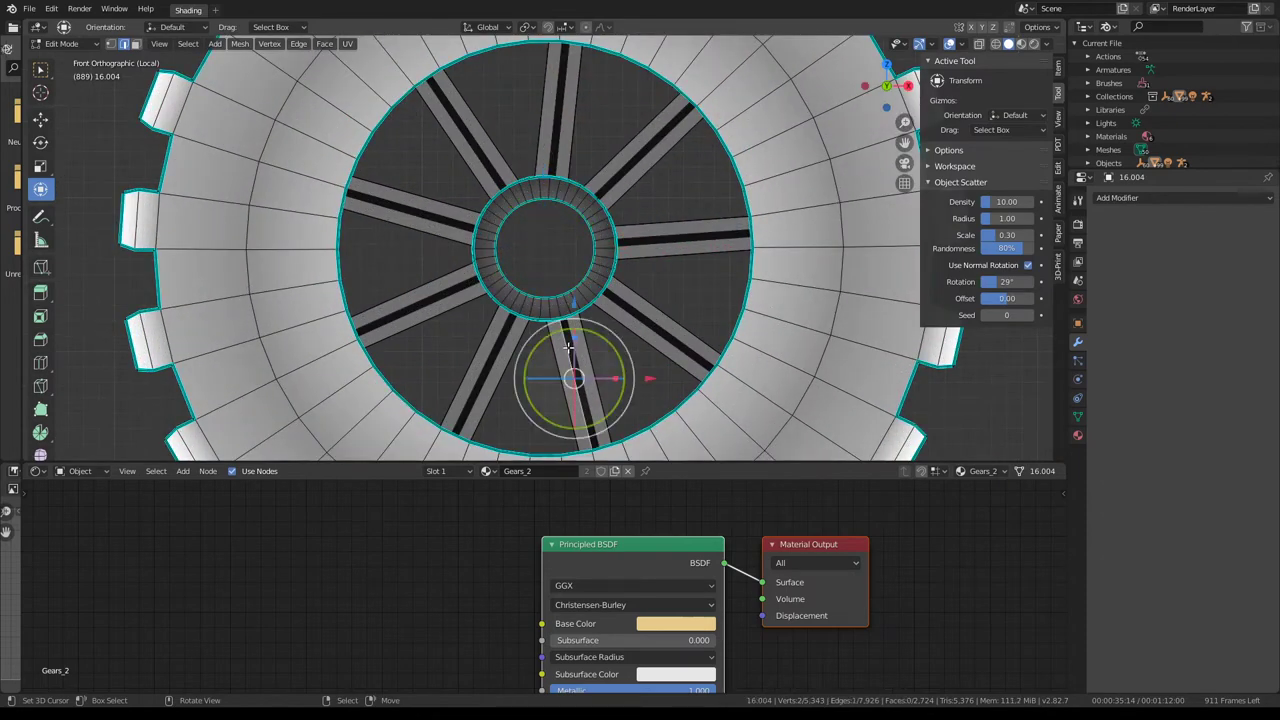
# - Turn on X-ray and circle-select the edges of the lower spokes
pyautogui.press('c')
pyautogui.rightClick(640, 361)
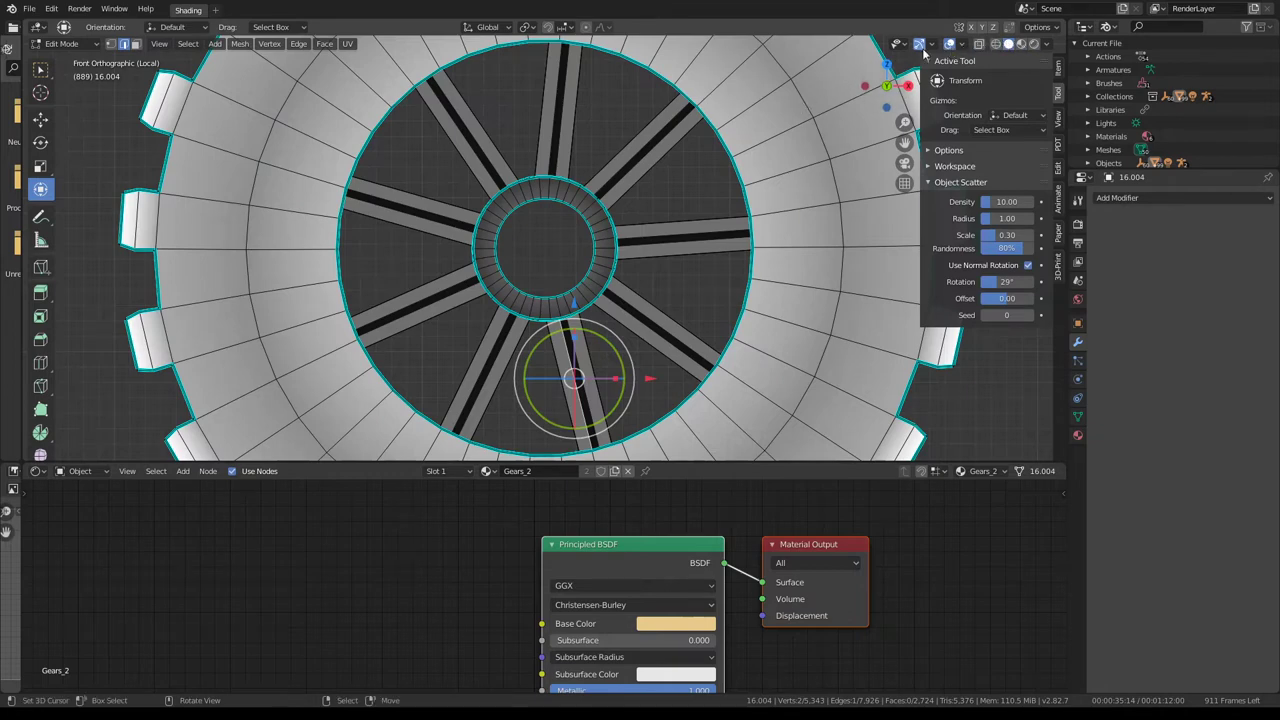
pyautogui.click(977, 46)
pyautogui.press('c')
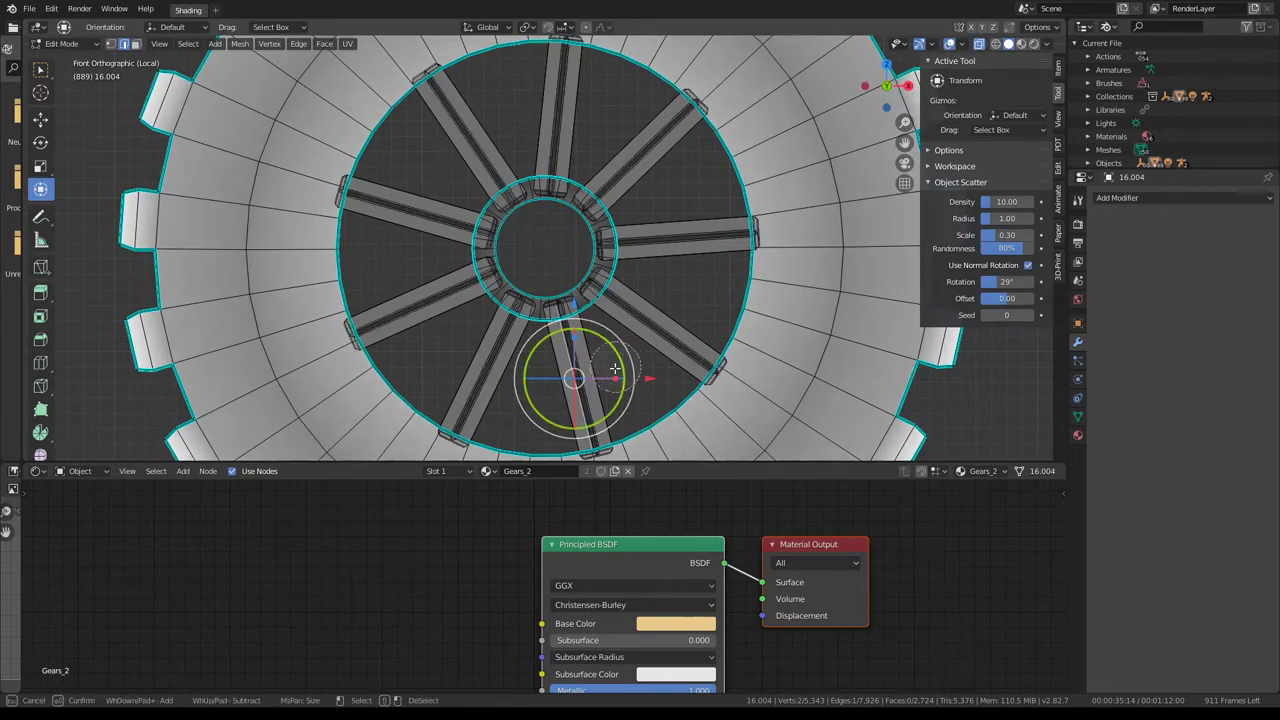
pyautogui.moveTo(590, 410)
pyautogui.mouseDown()
pyautogui.moveTo(466, 378)
pyautogui.moveTo(420, 300)
pyautogui.moveTo(425, 190)
pyautogui.moveTo(585, 110)
pyautogui.moveTo(689, 303)
pyautogui.moveTo(624, 366)
pyautogui.mouseUp()
pyautogui.rightClick(624, 366)
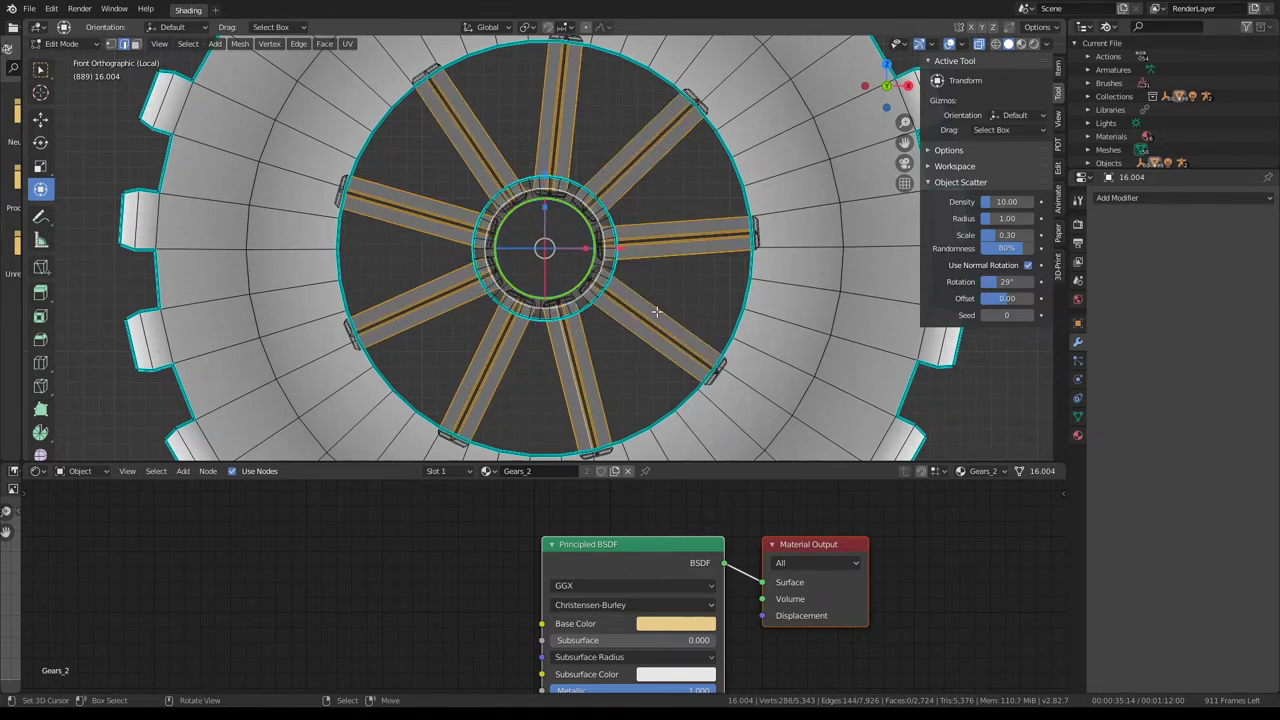
# - Try moving, duplicating and rotating the spokes, cancelling each and undoing the duplicate
pyautogui.press('g')
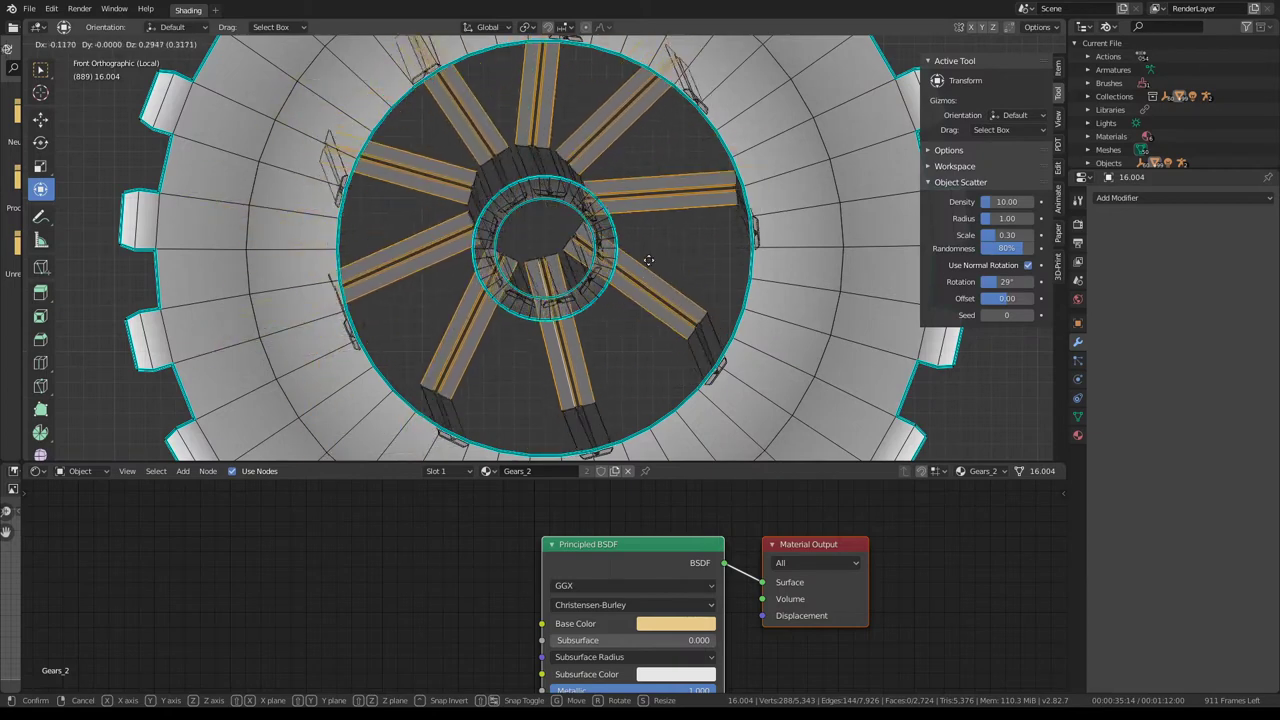
pyautogui.press('Escape')
pyautogui.hotkey('shift', 'd')
pyautogui.press('Escape')
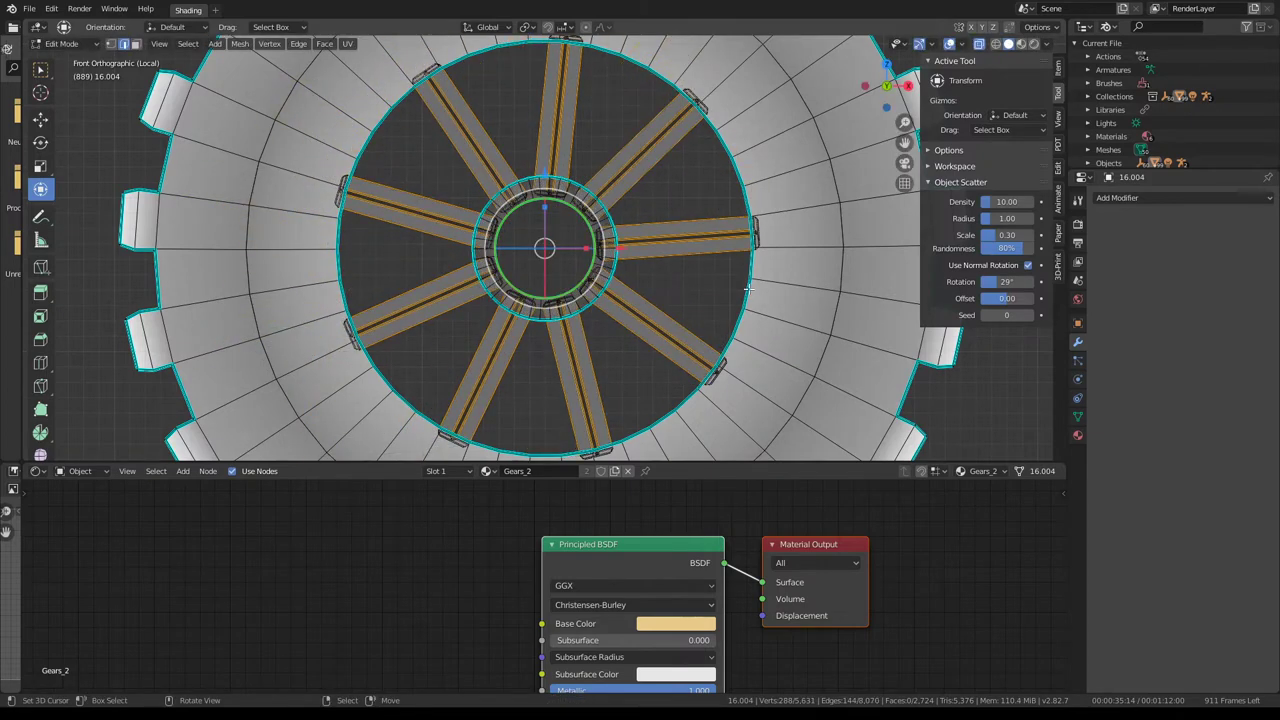
pyautogui.press('r')
pyautogui.press('Escape')
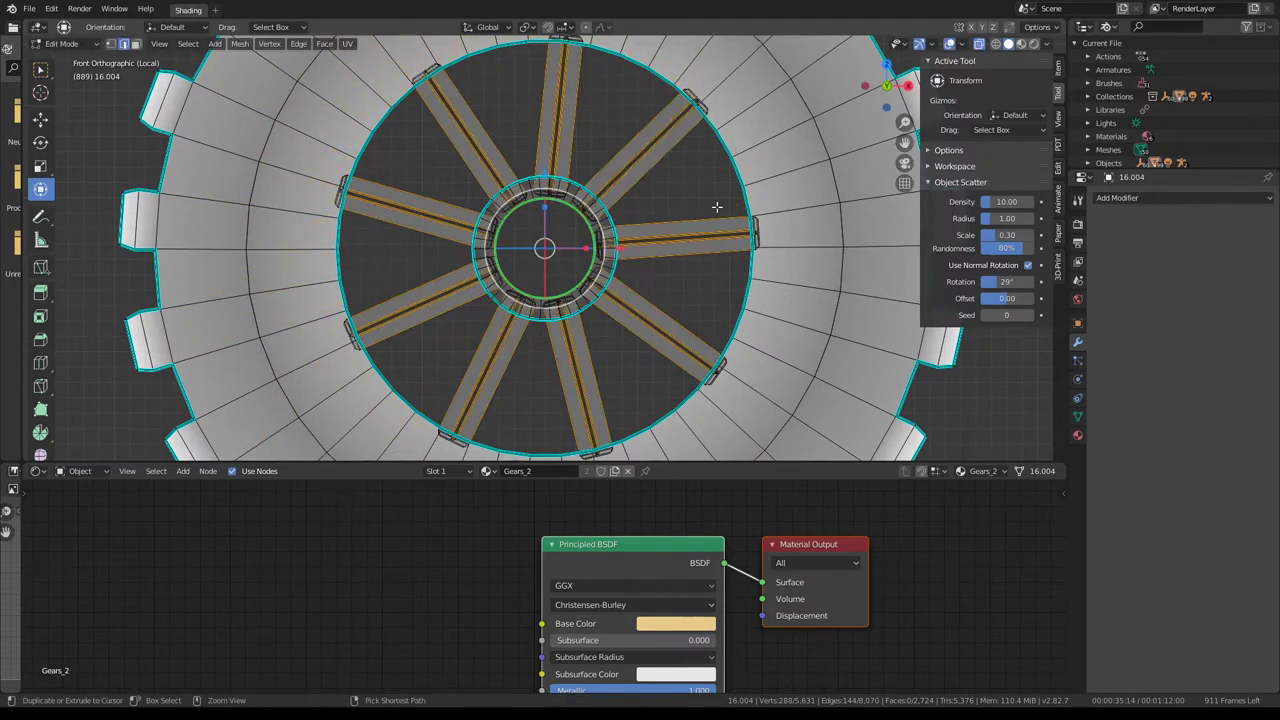
pyautogui.hotkey('ctrl', 'z')
# - Switch to vertex select, try rotations without committing, and open Quick Favorites
pyautogui.click(111, 44)
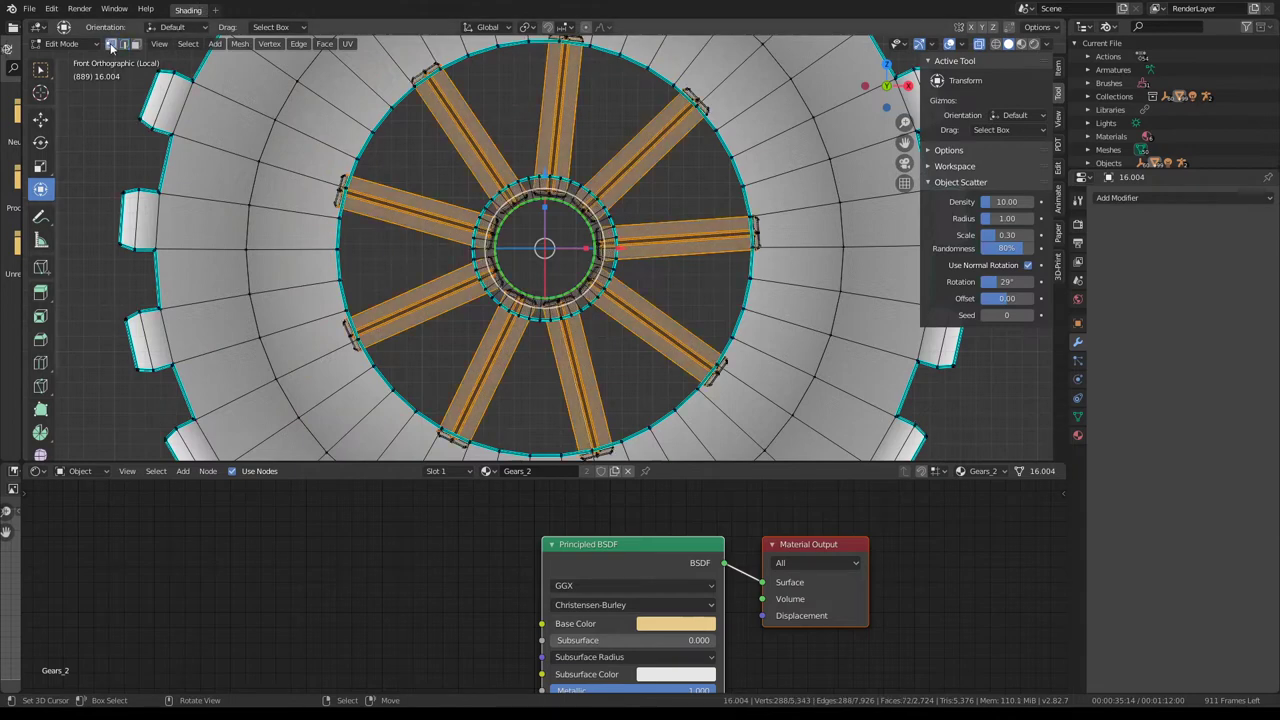
pyautogui.press('r')
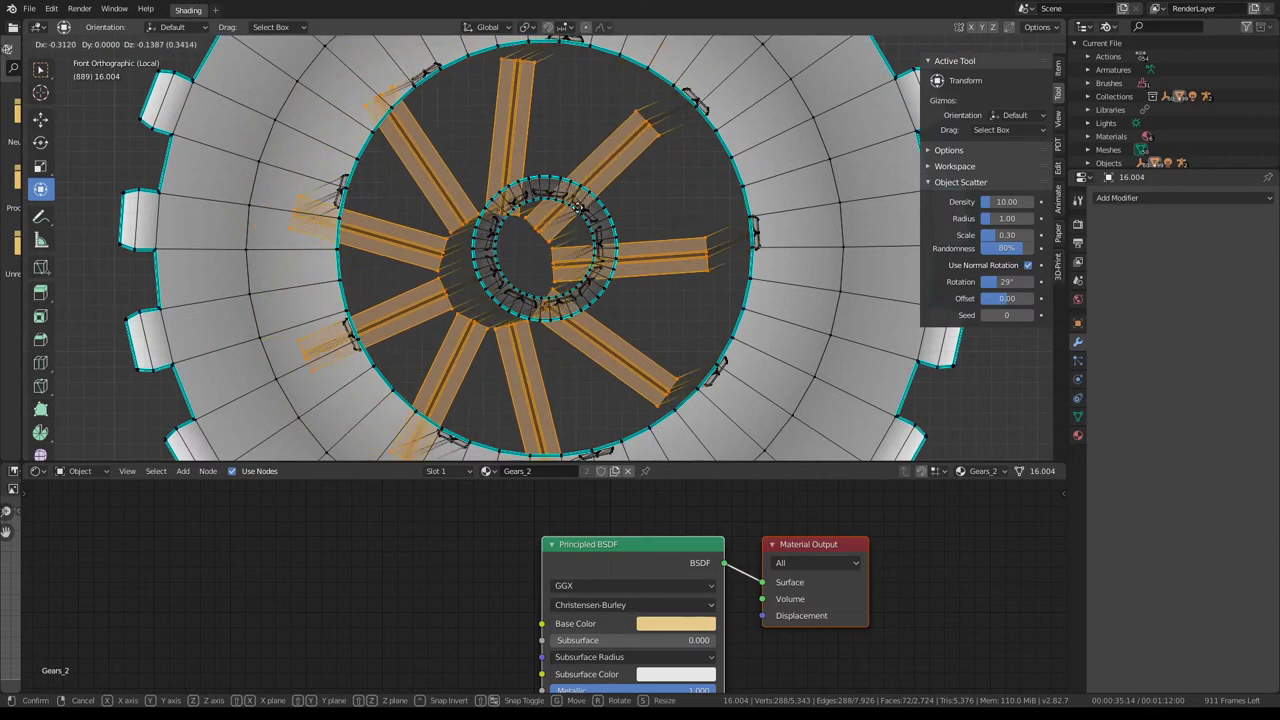
pyautogui.press('Escape')
pyautogui.press('r')
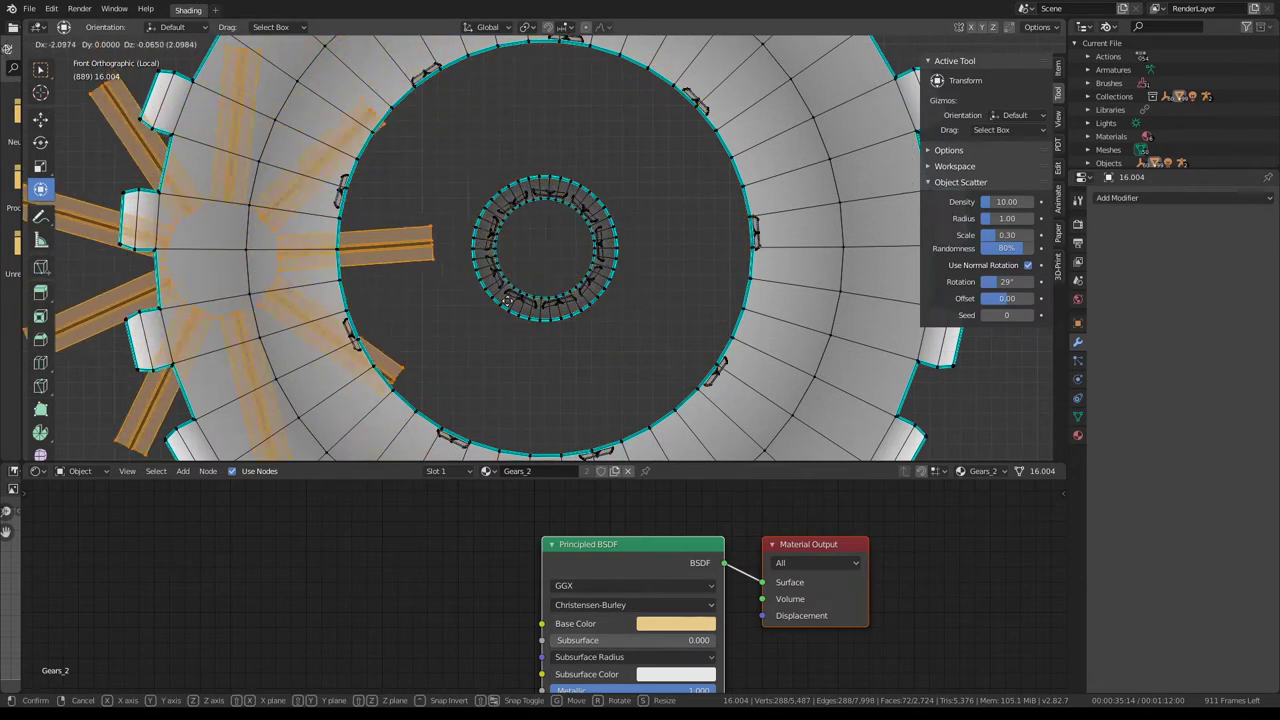
pyautogui.press('Escape')
pyautogui.press('q')
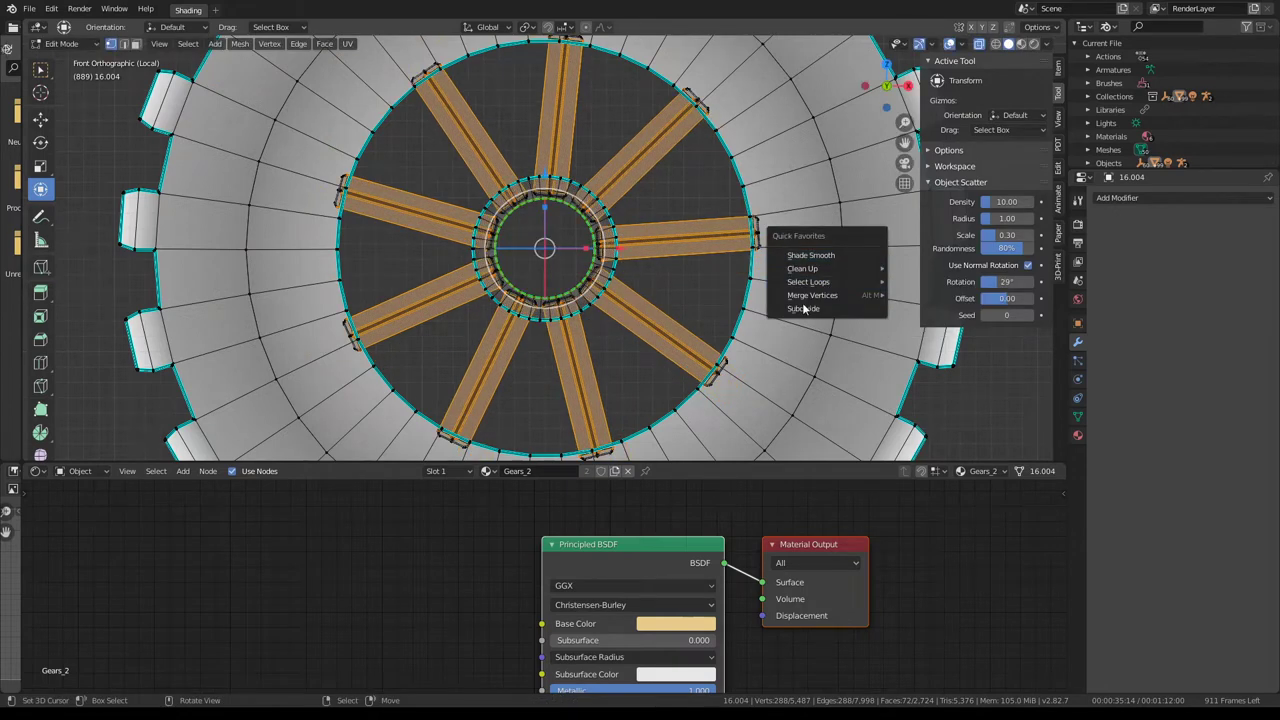
# - Merge the selection's vertices by distance (0 removed) and hide the selected spokes
pyautogui.moveTo(812, 295)
pyautogui.click(928, 343)
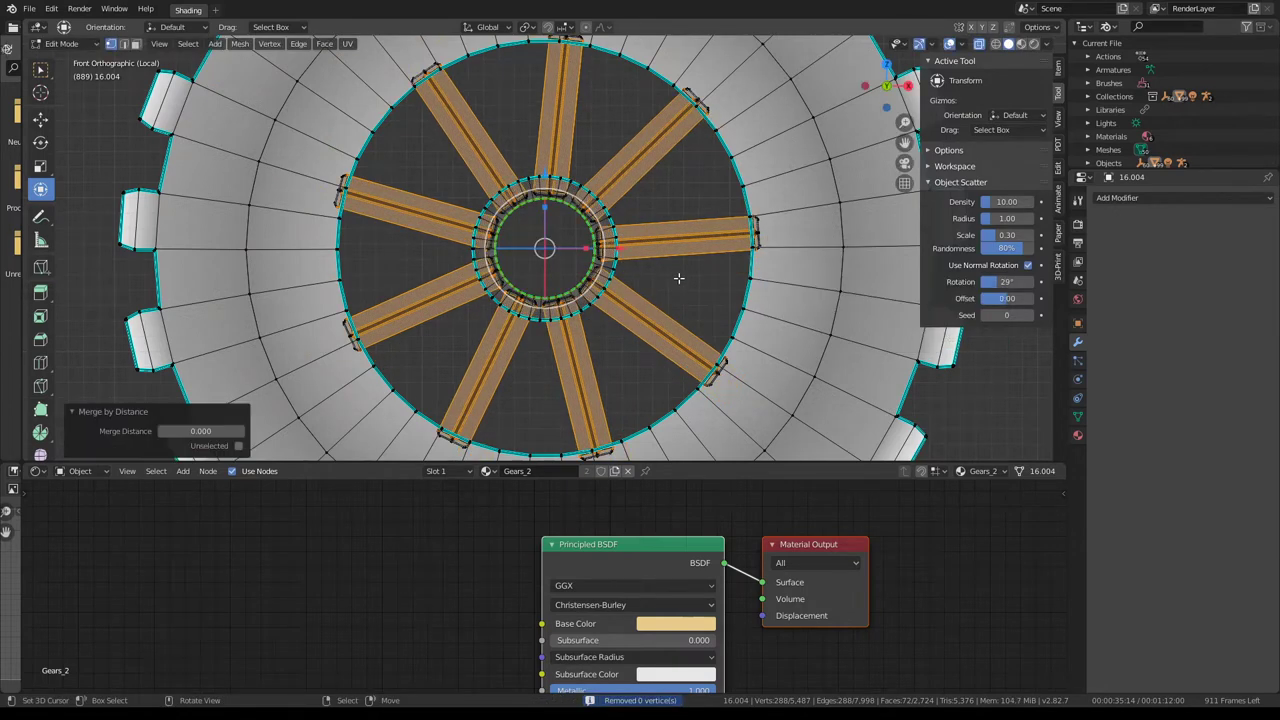
pyautogui.press('h')
pyautogui.scroll(-3, 723, 266)
pyautogui.scroll(-4, 723, 266)
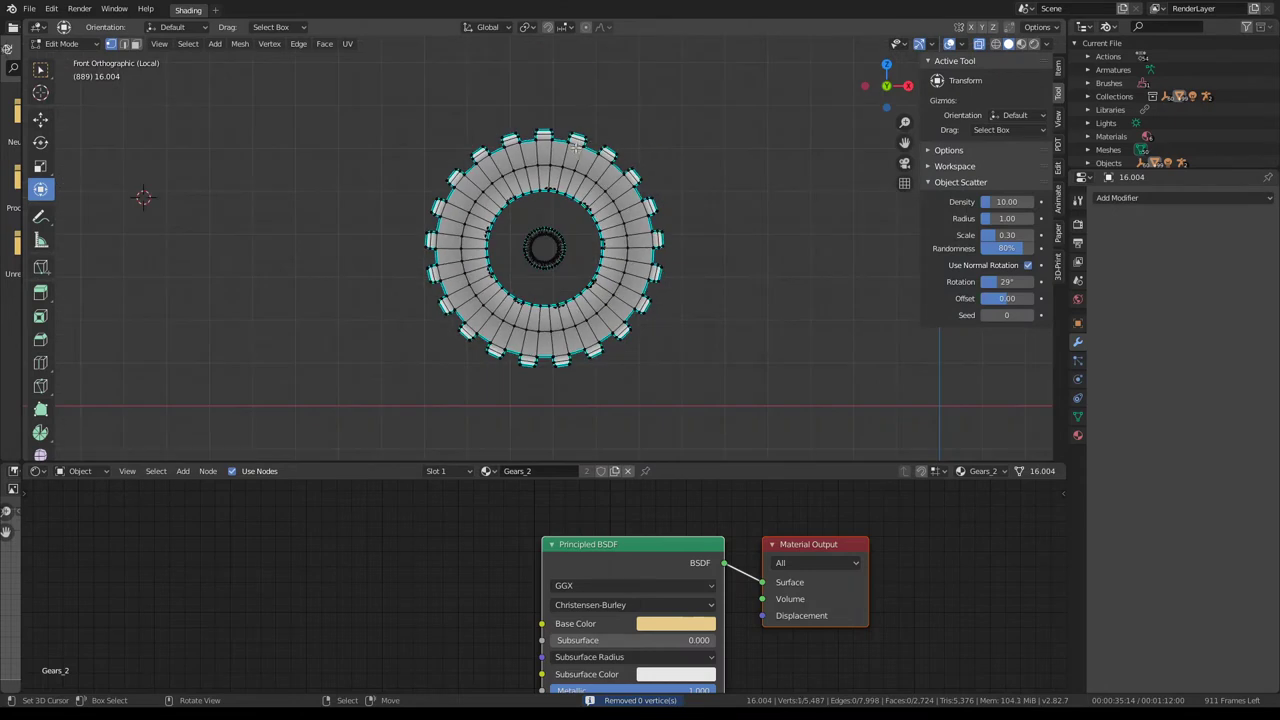
pyautogui.scroll(2, 576, 147)
pyautogui.scroll(1, 576, 147)
# - Circle-select the gear teeth around the rim and grow the selection to neighbouring faces
pyautogui.press('b')
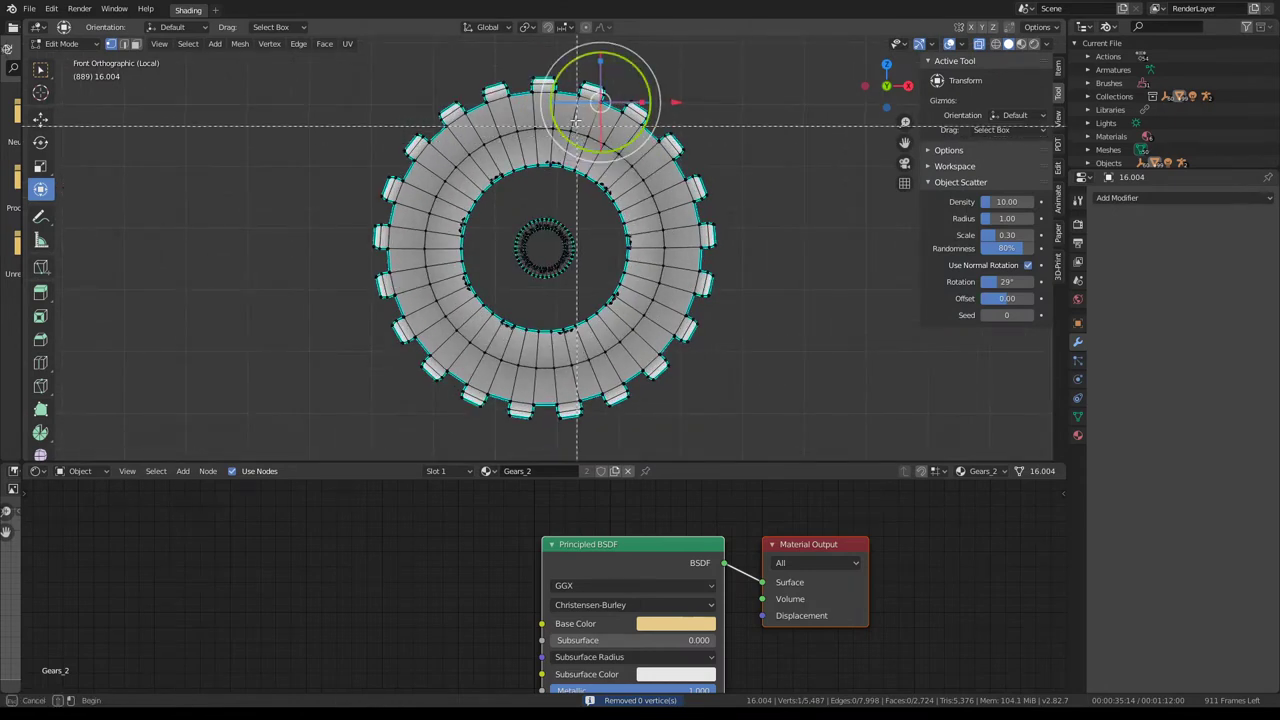
pyautogui.scroll(-3, 565, 115)
pyautogui.scroll(1, 560, 110)
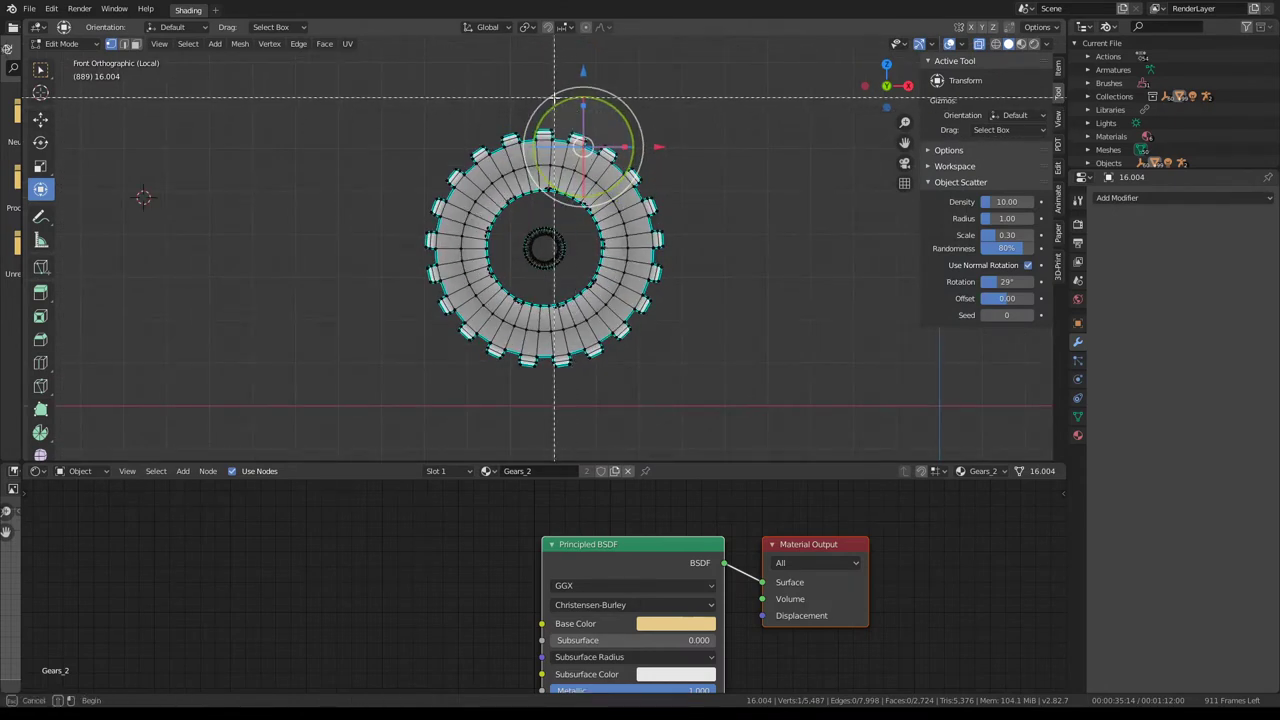
pyautogui.press('Escape')
pyautogui.press('c')
pyautogui.moveTo(557, 108)
pyautogui.mouseDown()
pyautogui.moveTo(468, 143)
pyautogui.moveTo(445, 345)
pyautogui.mouseUp()
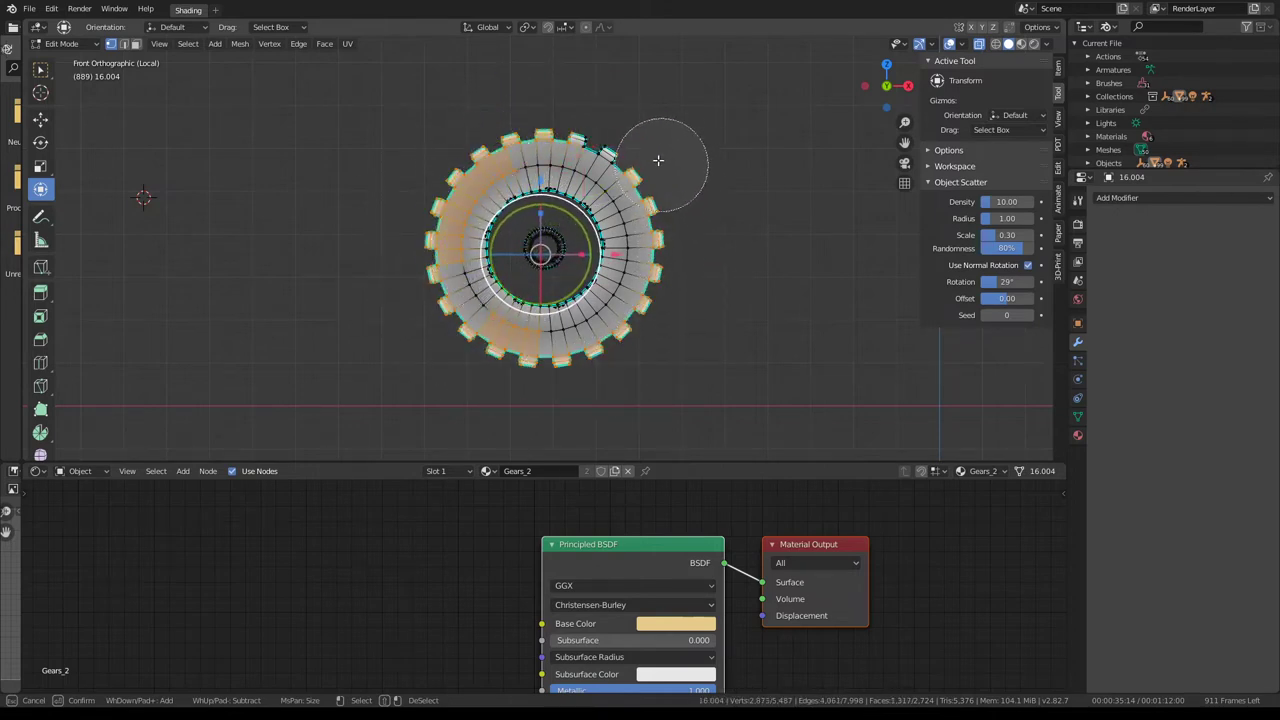
pyautogui.press('Escape')
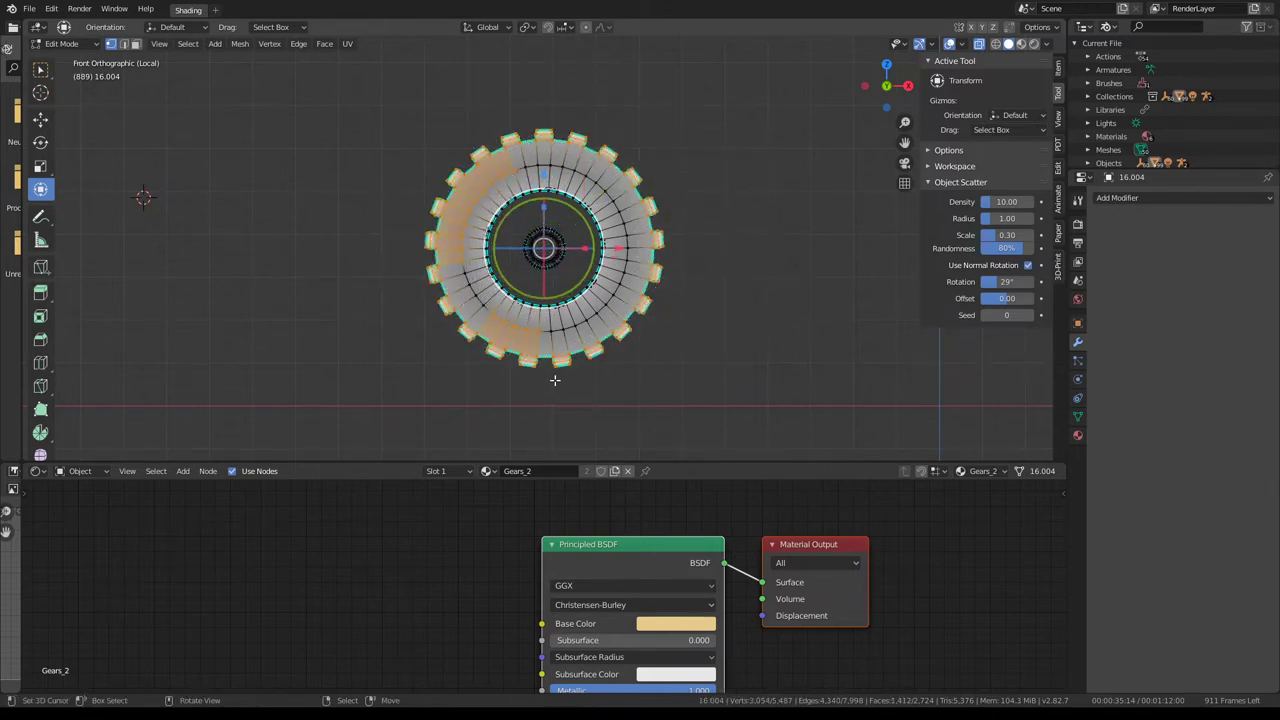
pyautogui.press('ctrl+KP_Add')
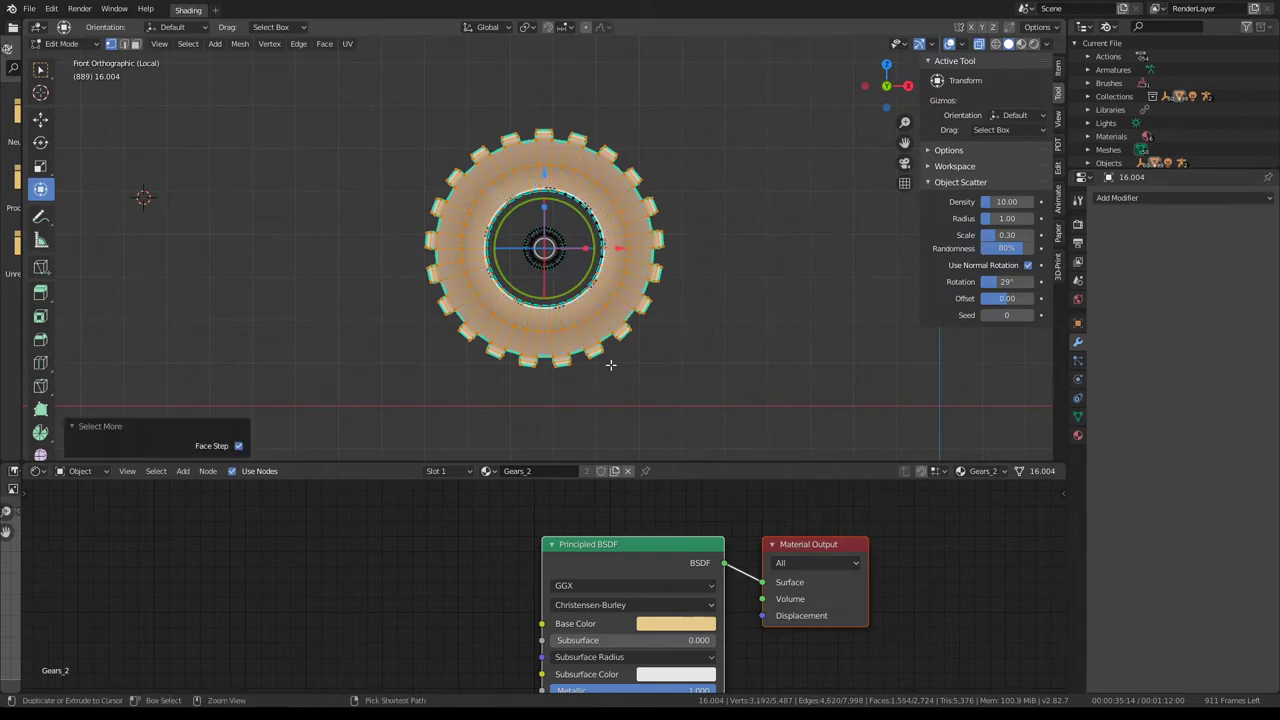
# - Extend the selection over the inner ring and hide those gear faces
pyautogui.scroll(7, 352, 314)
pyautogui.scroll(-3, 347, 389)
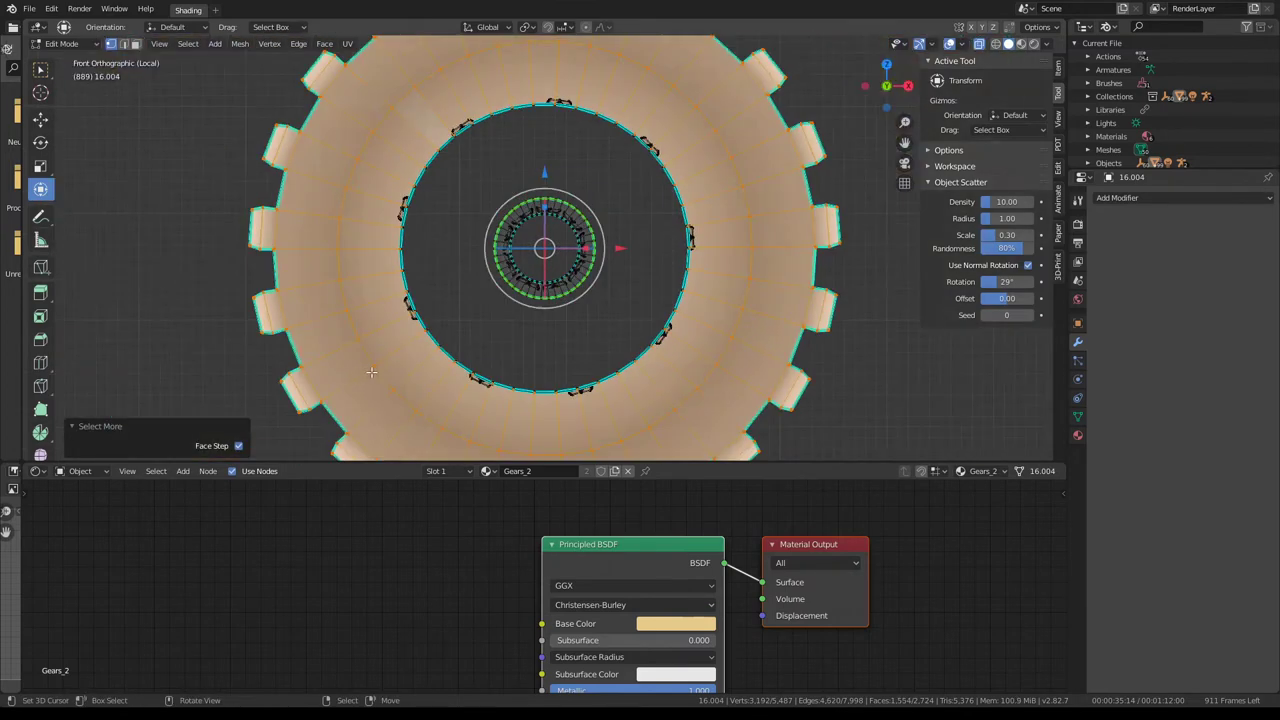
pyautogui.press('c')
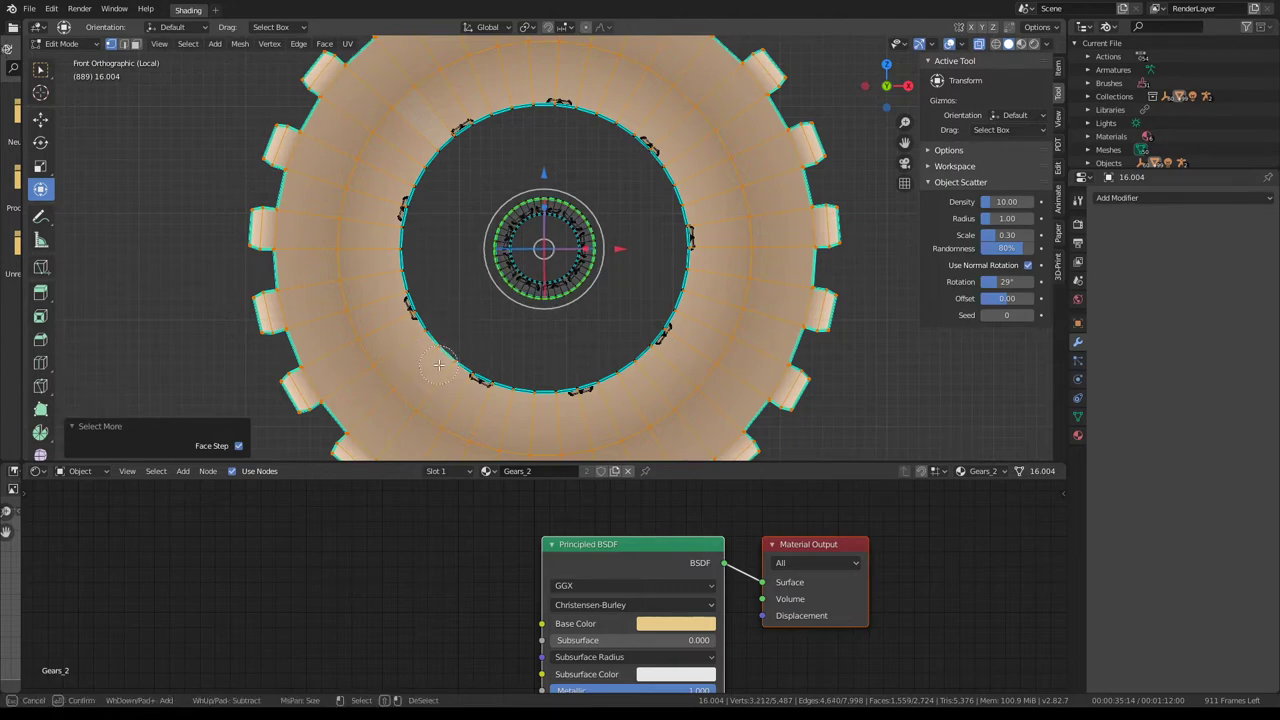
pyautogui.press('Escape')
pyautogui.moveTo(438, 365); pyautogui.dragTo(428, 321, button='middle')
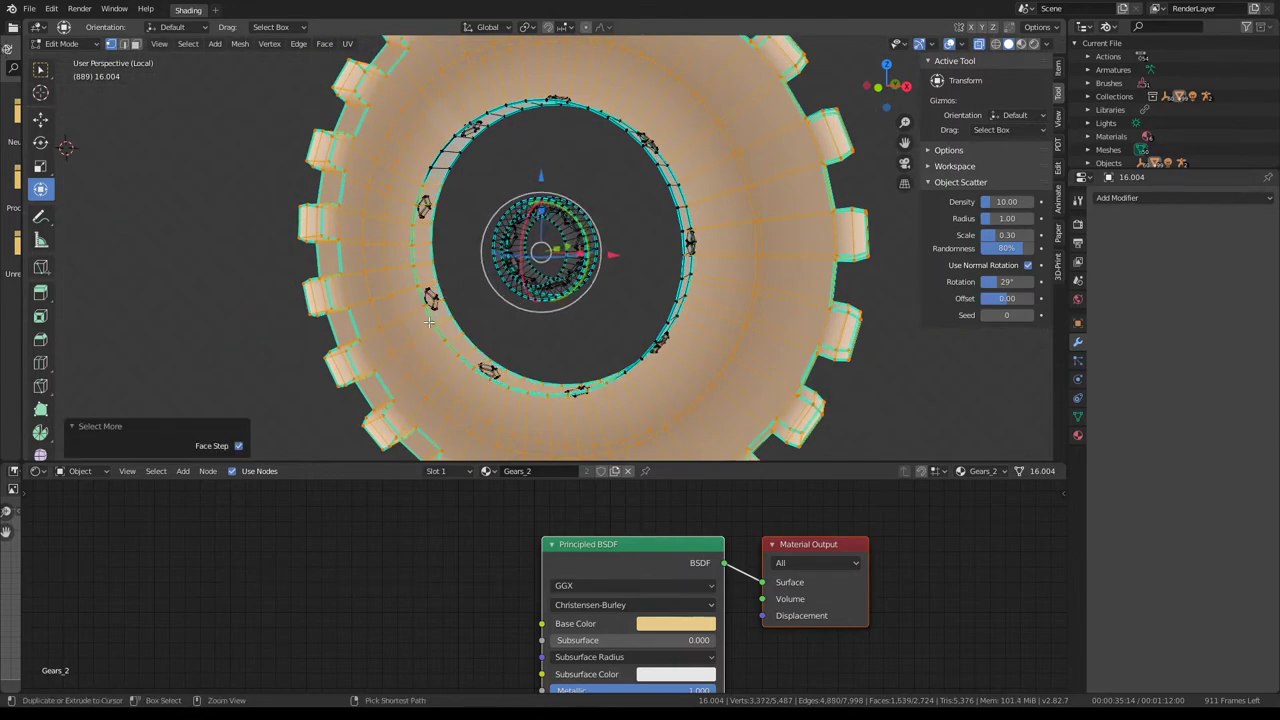
pyautogui.press('ctrl+KP_Add')
pyautogui.press('h')
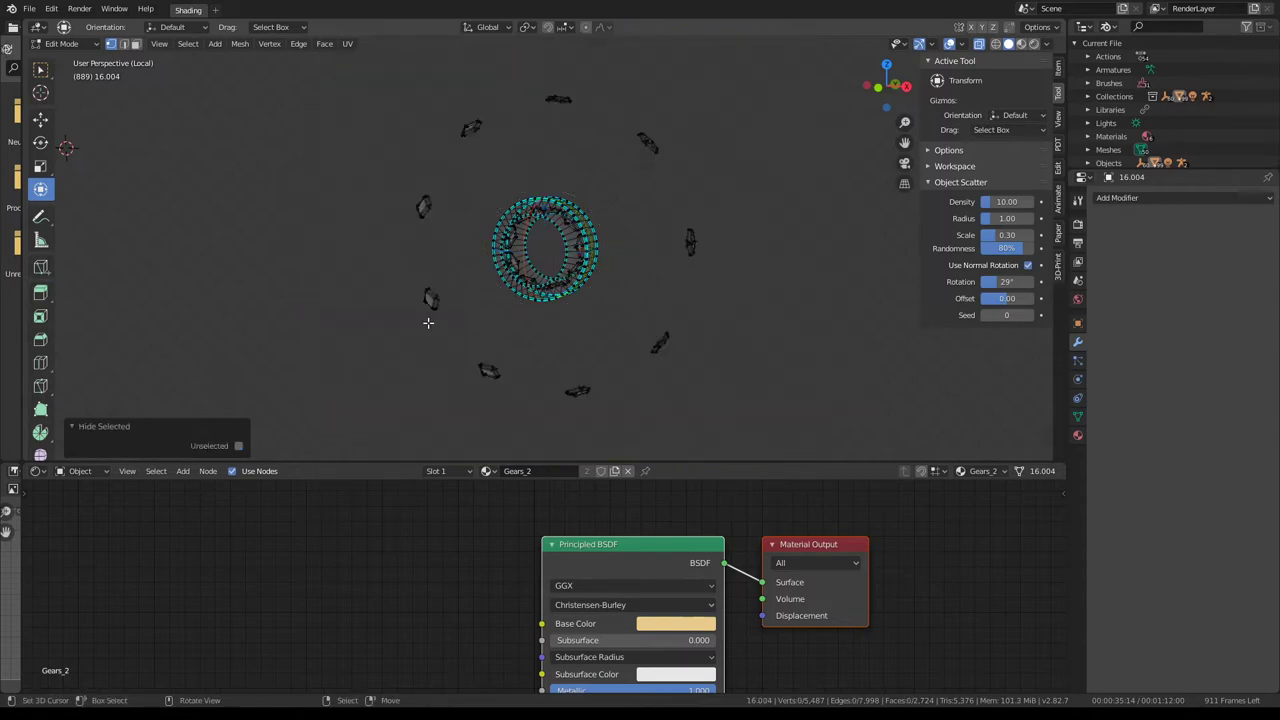
# - Select all geometry linked to the remaining ring and hide it
pyautogui.moveTo(428, 321)
pyautogui.mouseDown(button='middle')
pyautogui.moveTo(636, 249)
pyautogui.moveTo(487, 128)
pyautogui.moveTo(525, 187)
pyautogui.mouseUp(button='middle')
pyautogui.click(567, 183)
pyautogui.press('l')
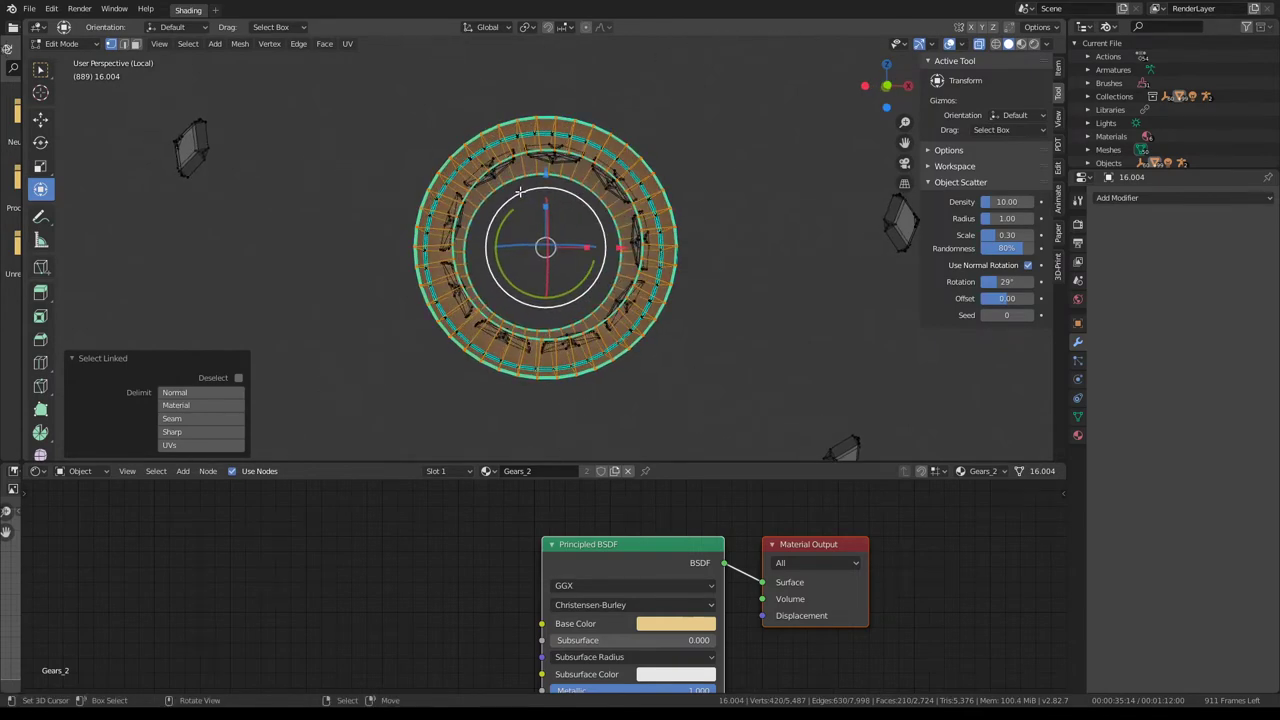
pyautogui.press('h')
pyautogui.moveTo(522, 193); pyautogui.dragTo(510, 240, button='middle')
# - Toggle the ring hide with undo/redo, delete the remaining selected geometry, then undo the deletion
pyautogui.hotkey('ctrl', 'z')
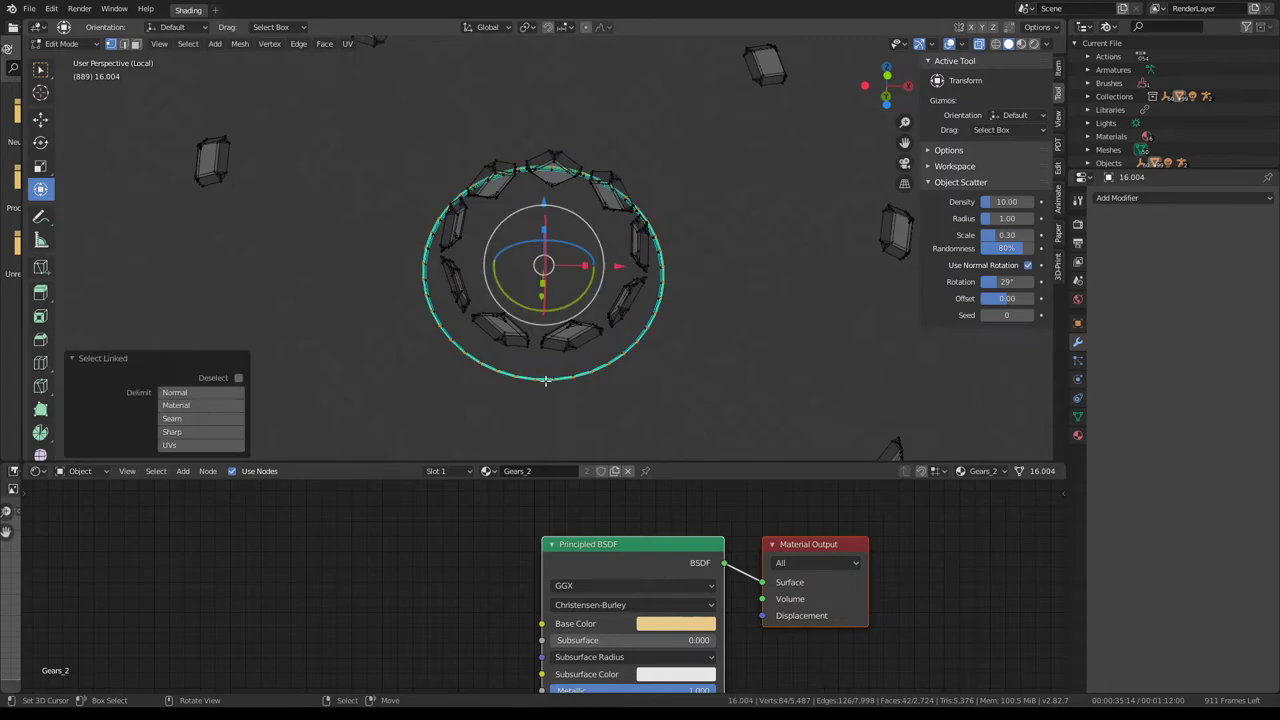
pyautogui.hotkey('ctrl', 'shift', 'z')
pyautogui.scroll(-2, 551, 360)
pyautogui.hotkey('ctrl', 'z')
pyautogui.hotkey('ctrl', 'shift', 'z')
pyautogui.hotkey('ctrl', 'z')
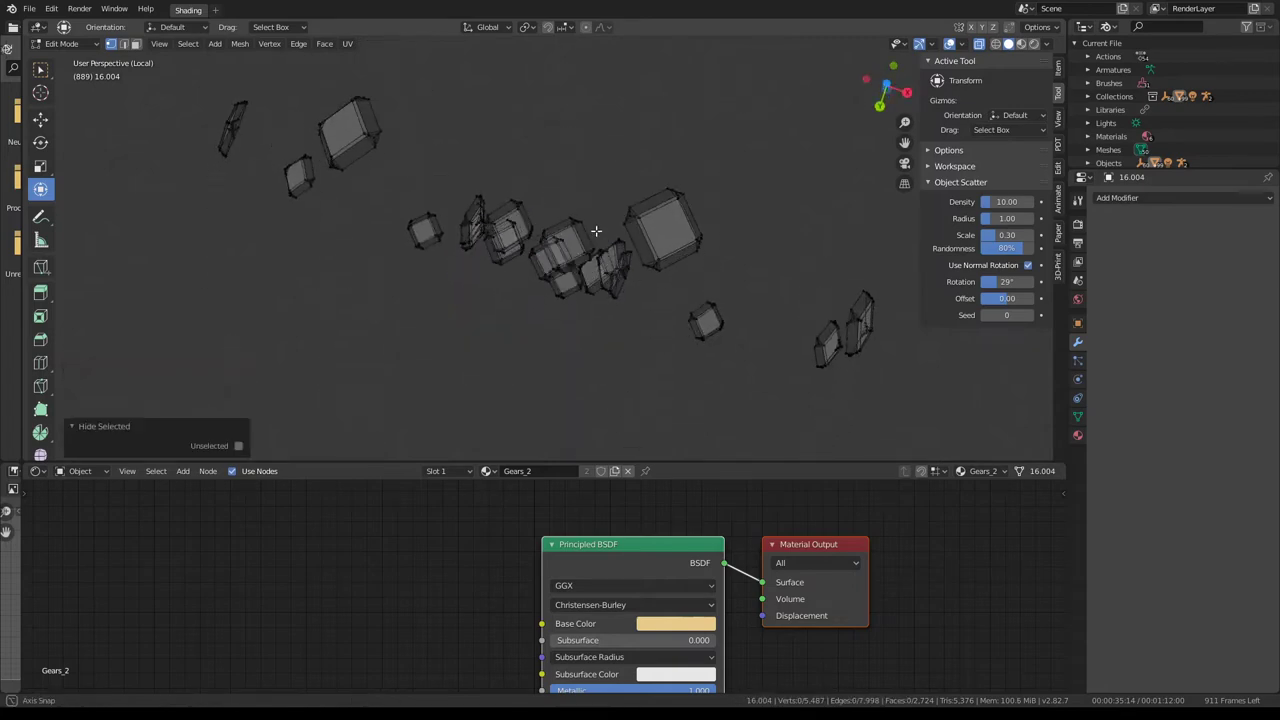
pyautogui.press('a')
pyautogui.press('x')
pyautogui.click(560, 229)
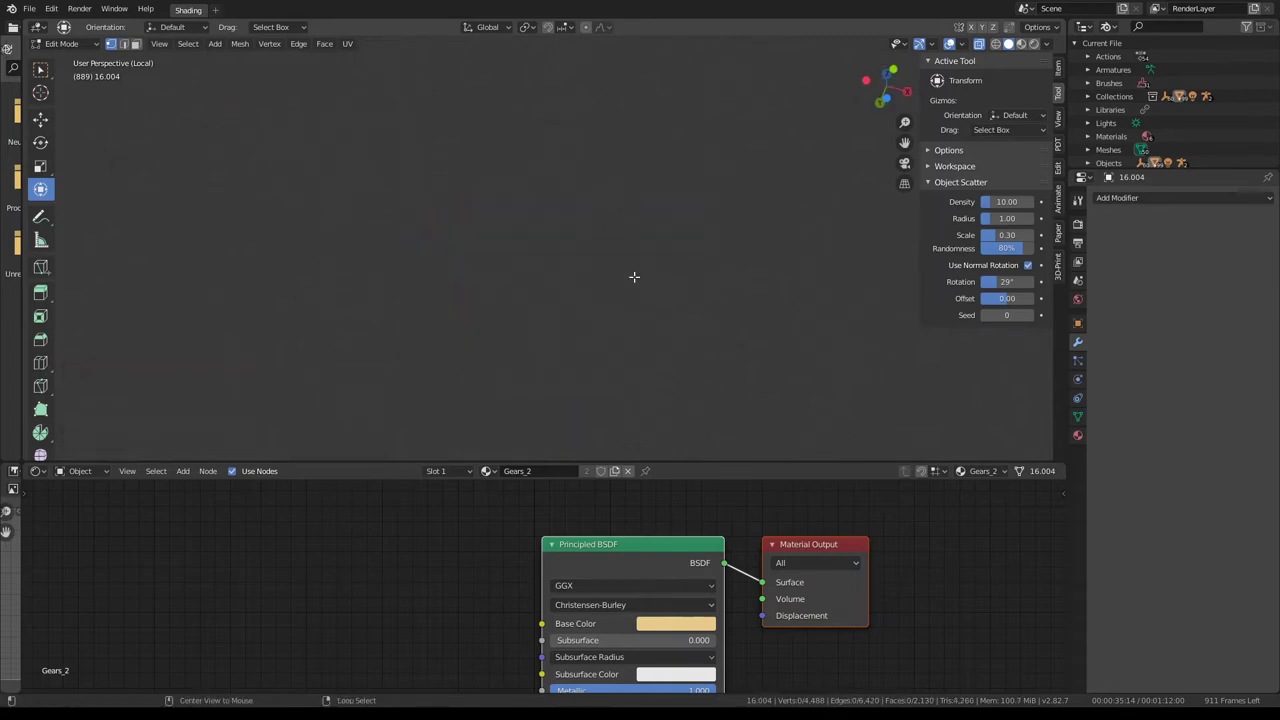
pyautogui.hotkey('ctrl', 'z')
# - Reveal all hidden gear geometry and return to Object Mode
pyautogui.hotkey('alt', 'h')
pyautogui.moveTo(633, 277); pyautogui.dragTo(800, 230, button='middle')
pyautogui.scroll(3, 660, 250)
pyautogui.press('Tab')
pyautogui.click(1058, 148)
# - Show gear 16.004 in rendered shading, enter its Edit Mode, and bring up Quick Favorites
pyautogui.click(1020, 44)
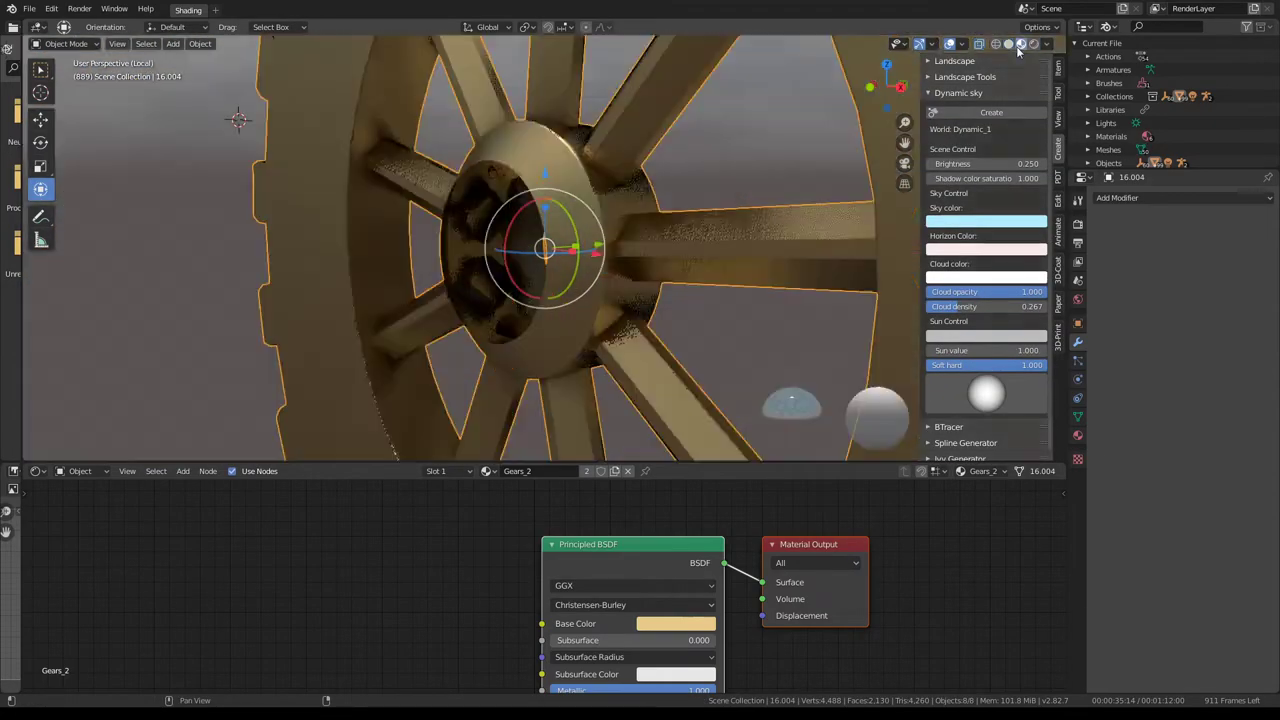
pyautogui.moveTo(560, 200)
pyautogui.mouseDown(button='middle')
pyautogui.moveTo(580, 147)
pyautogui.moveTo(752, 208)
pyautogui.moveTo(519, 125)
pyautogui.mouseUp(button='middle')
pyautogui.scroll(-5, 580, 142)
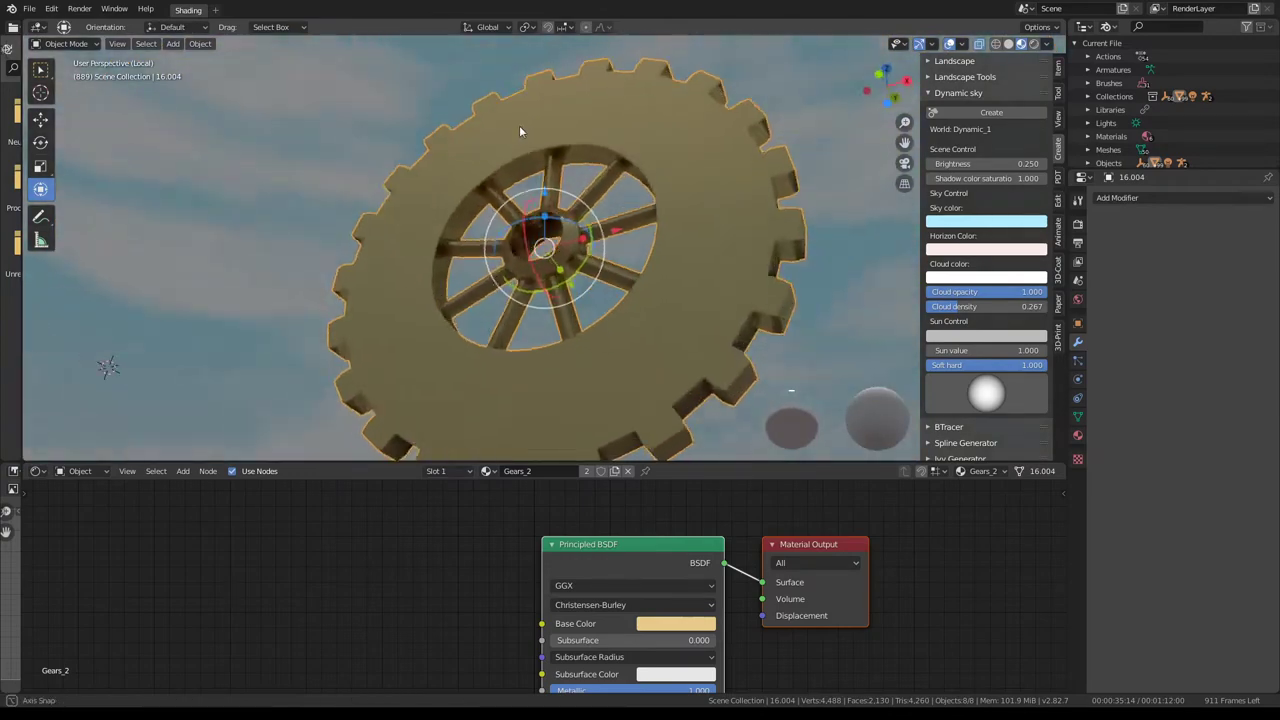
pyautogui.press('Tab')
pyautogui.scroll(4, 519, 131)
pyautogui.press('q')
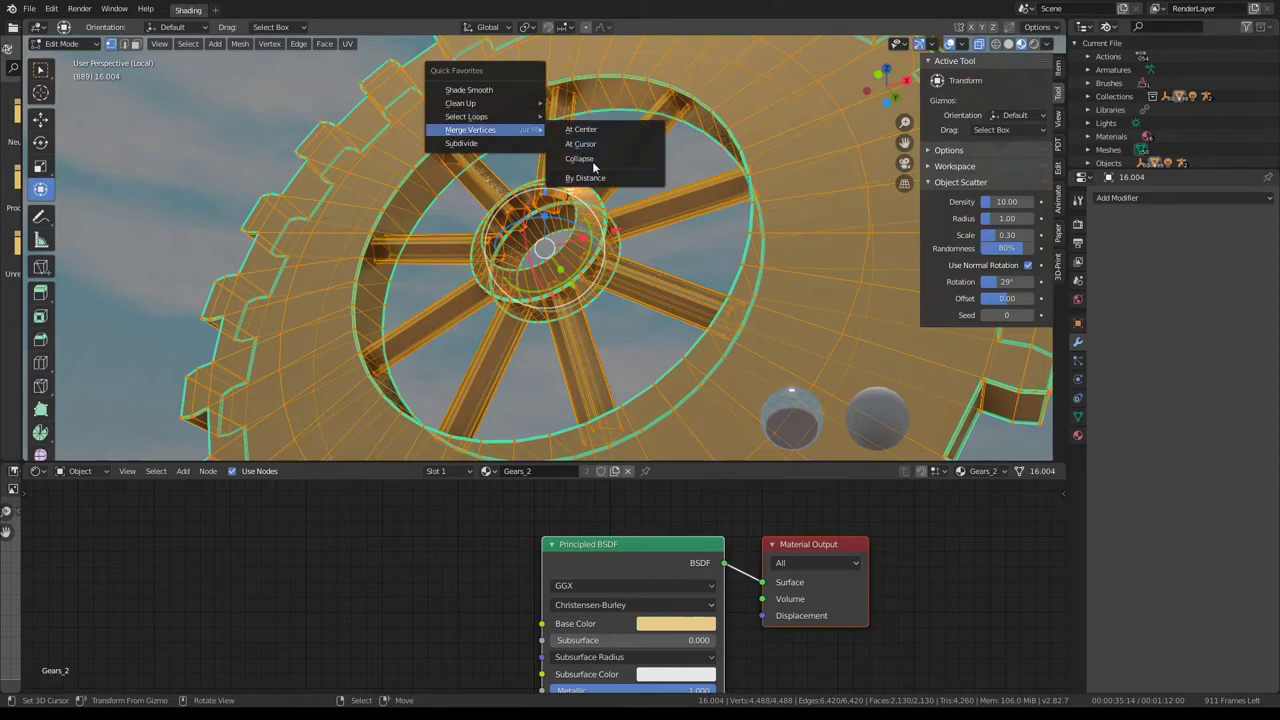
# - Merge the gear's vertices by distance, removing 2100 duplicates, then view it in solid shading
pyautogui.click(600, 179)
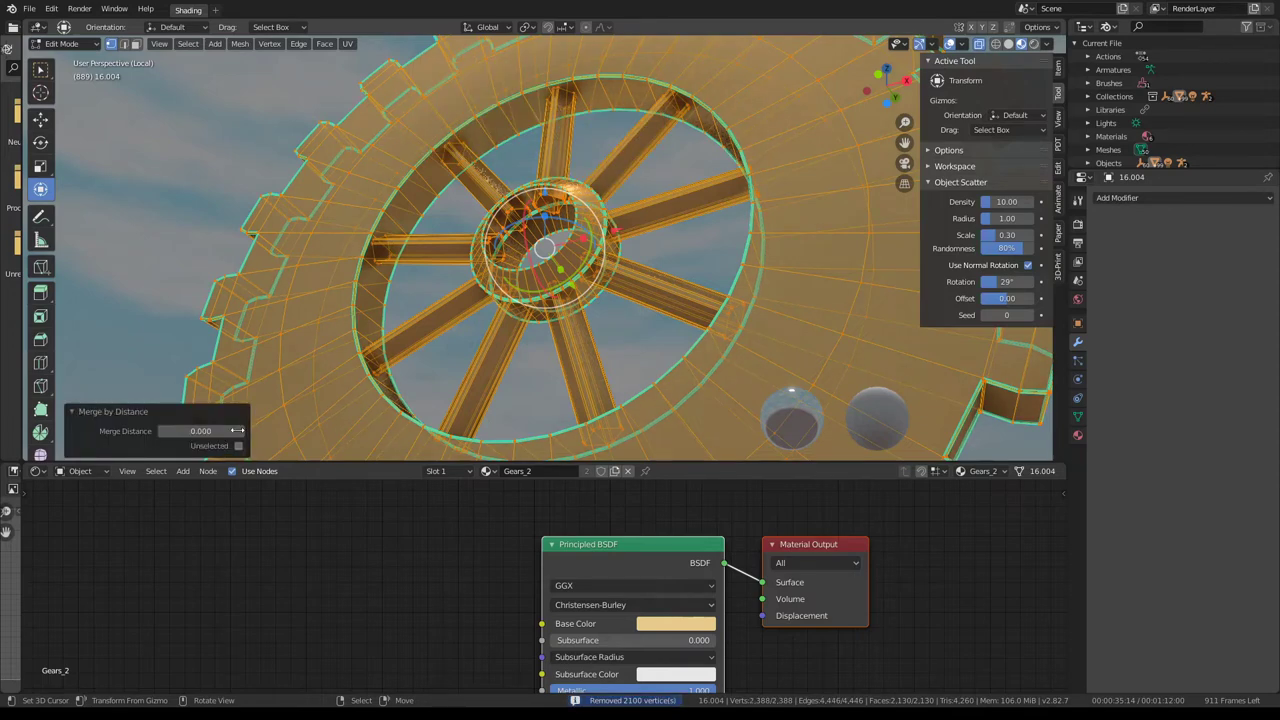
pyautogui.moveTo(237, 430); pyautogui.dragTo(540, 250, button='middle')
pyautogui.press('Tab')
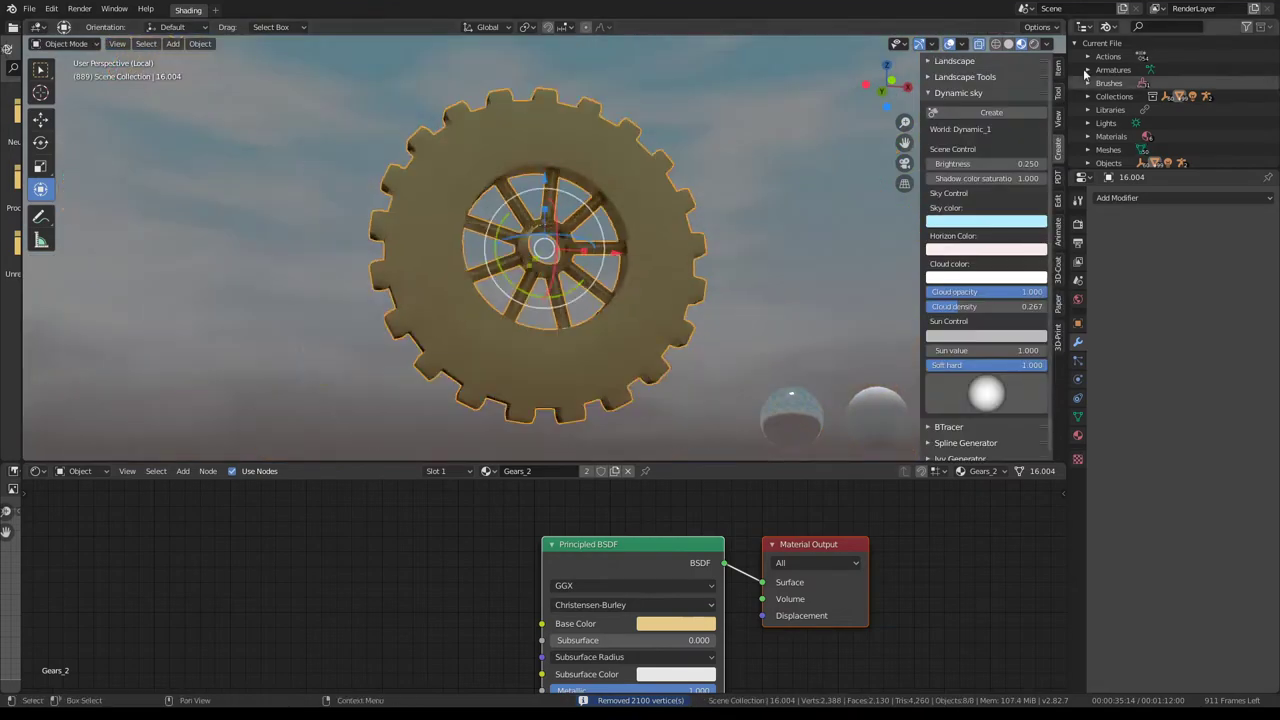
pyautogui.click(1008, 44)
pyautogui.scroll(4, 640, 177)
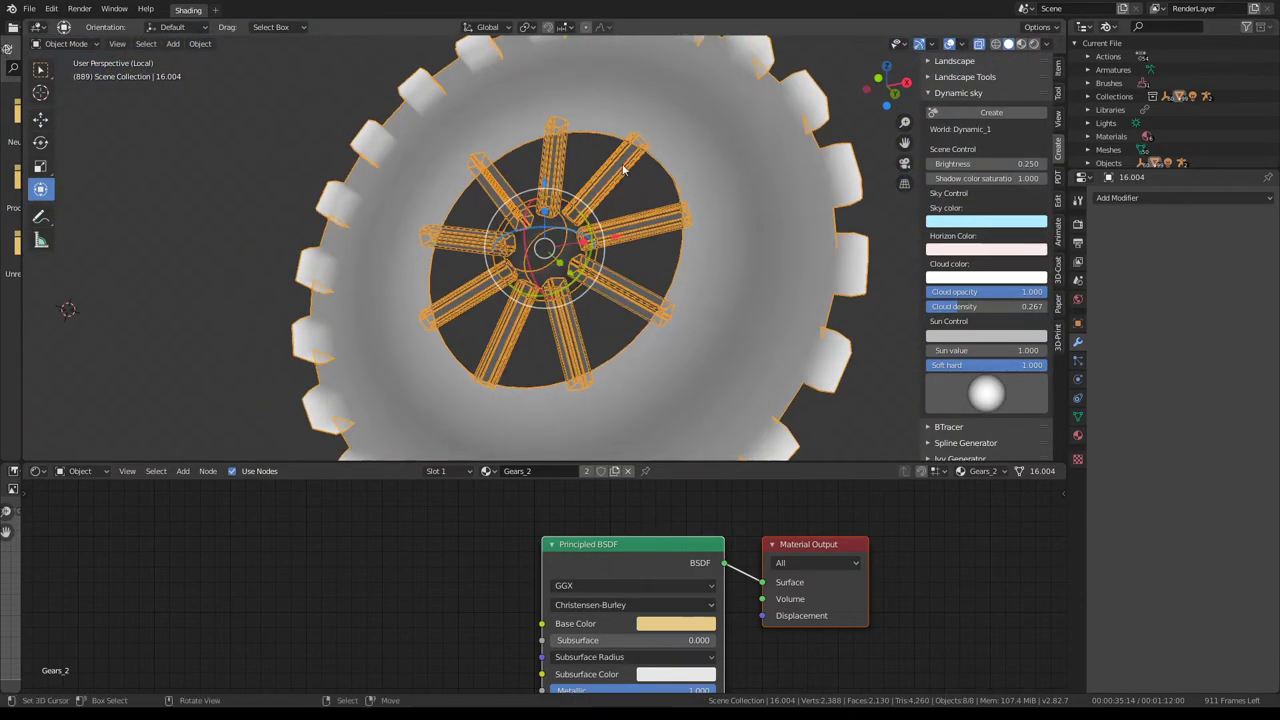
# - Inspect the gear's hub and spokes in solid shading, toggling Edit Mode
pyautogui.moveTo(622, 170); pyautogui.dragTo(677, 208, button='middle')
pyautogui.scroll(3, 681, 160)
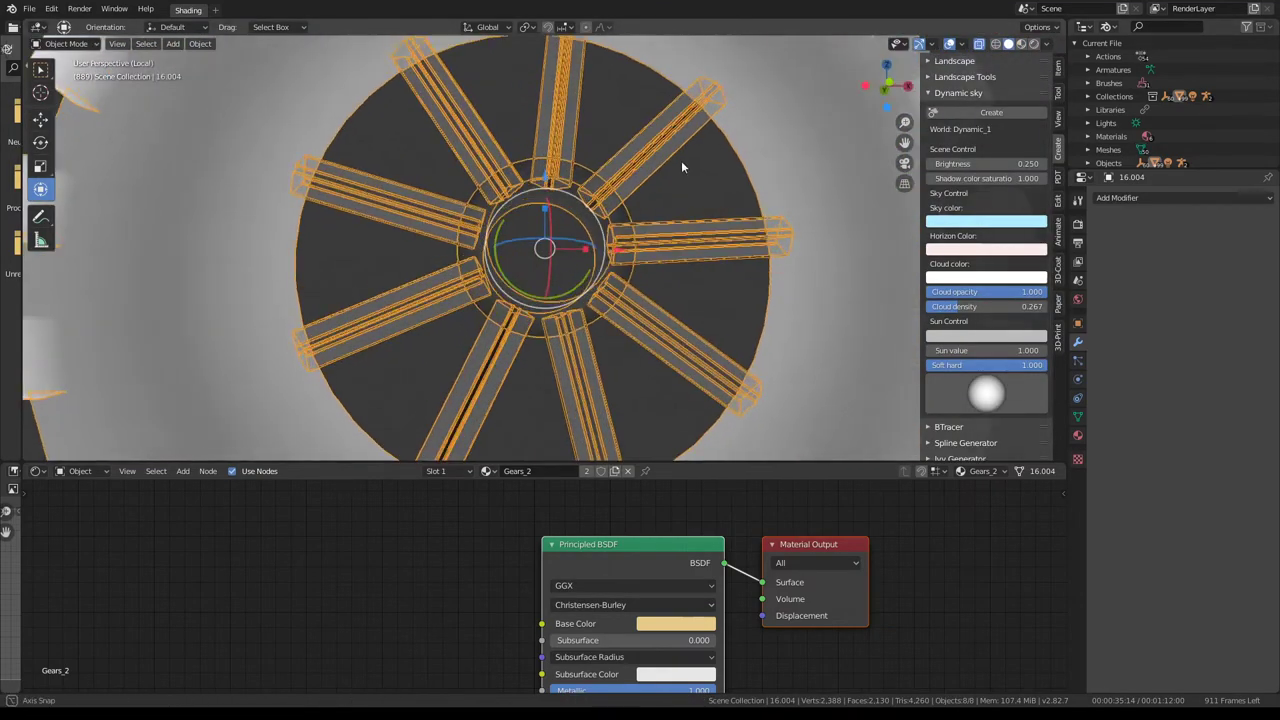
pyautogui.moveTo(681, 160)
pyautogui.mouseDown(button='middle')
pyautogui.moveTo(681, 142)
pyautogui.moveTo(495, 232)
pyautogui.moveTo(530, 245)
pyautogui.moveTo(658, 228)
pyautogui.moveTo(471, 224)
pyautogui.mouseUp(button='middle')
pyautogui.scroll(3, 682, 146)
pyautogui.press('Tab')
pyautogui.scroll(3, 471, 224)
pyautogui.press('Tab')
pyautogui.scroll(-2, 493, 220)
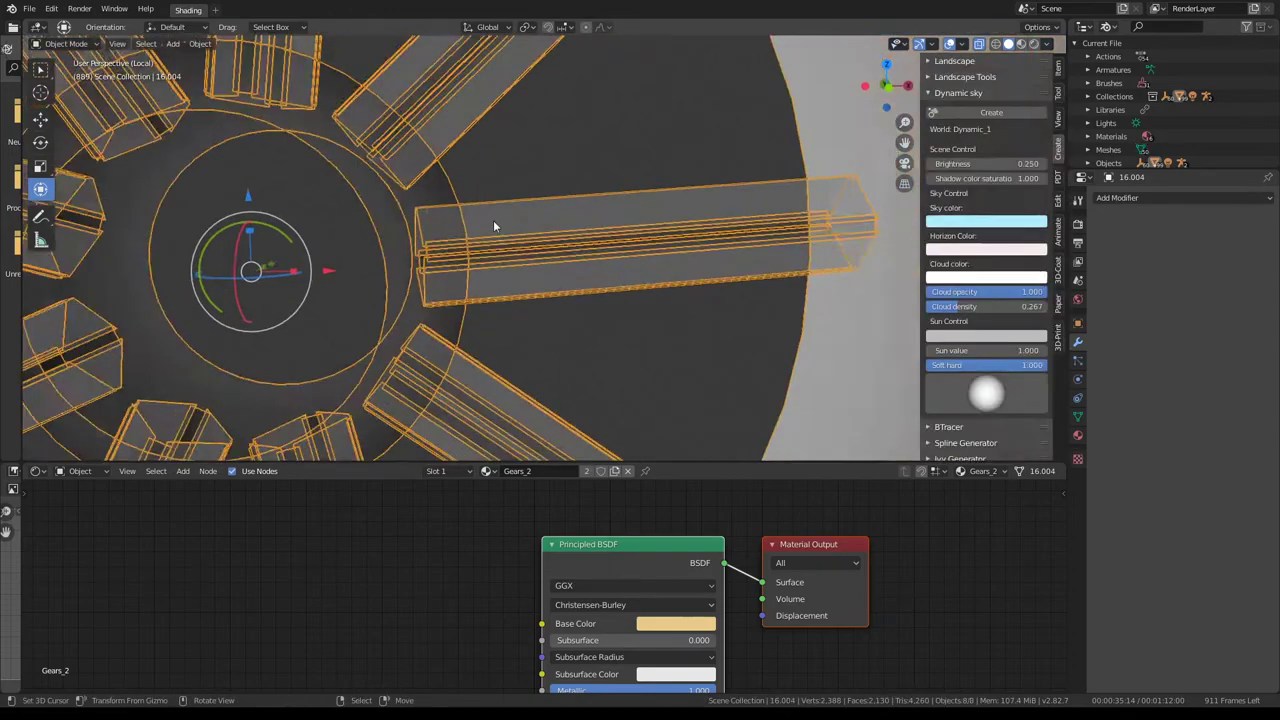
pyautogui.scroll(-2, 493, 220)
# - Check the gear close up in Material Preview, then return to Edit Mode
pyautogui.click(1021, 44)
pyautogui.moveTo(600, 240)
pyautogui.mouseDown(button='middle')
pyautogui.moveTo(402, 237)
pyautogui.moveTo(523, 219)
pyautogui.moveTo(562, 178)
pyautogui.moveTo(534, 286)
pyautogui.moveTo(558, 218)
pyautogui.mouseUp(button='middle')
pyautogui.scroll(4, 571, 242)
pyautogui.scroll(3, 400, 240)
pyautogui.scroll(-3, 523, 219)
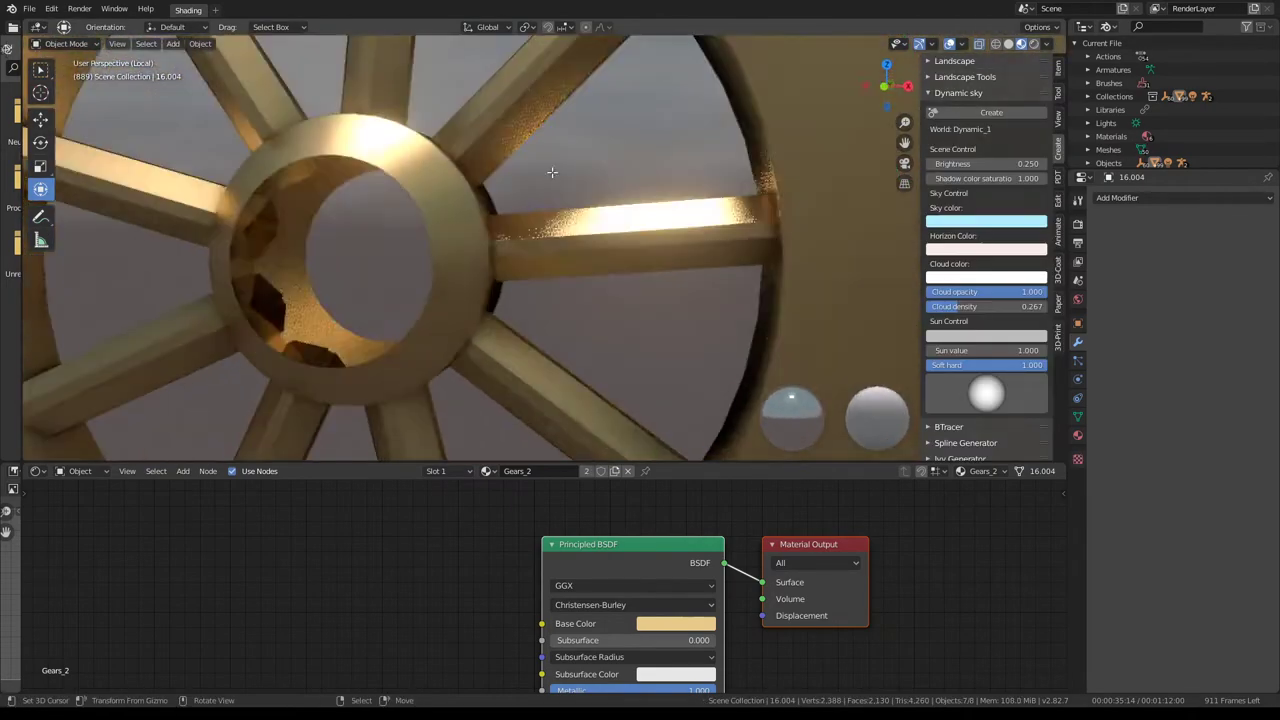
pyautogui.press('Tab')
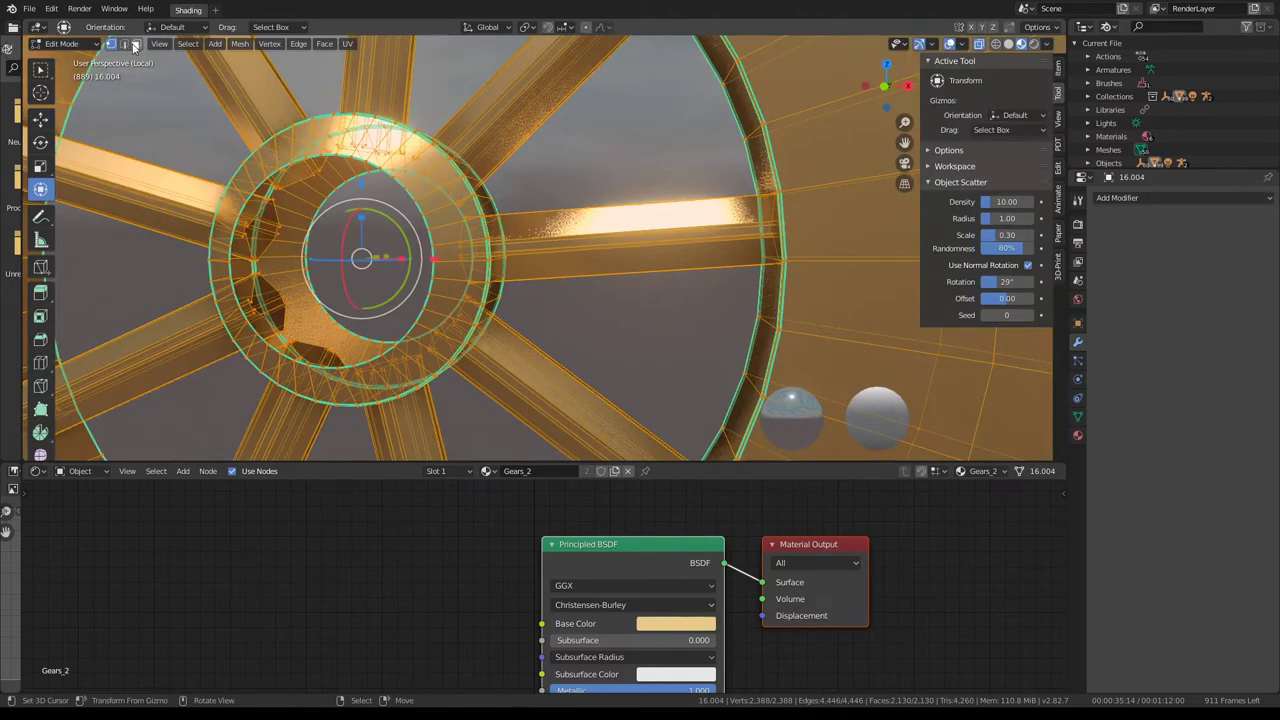
# - Select all the gear's spokes as linked geometry in front view
pyautogui.click(695, 219)
pyautogui.press('l')
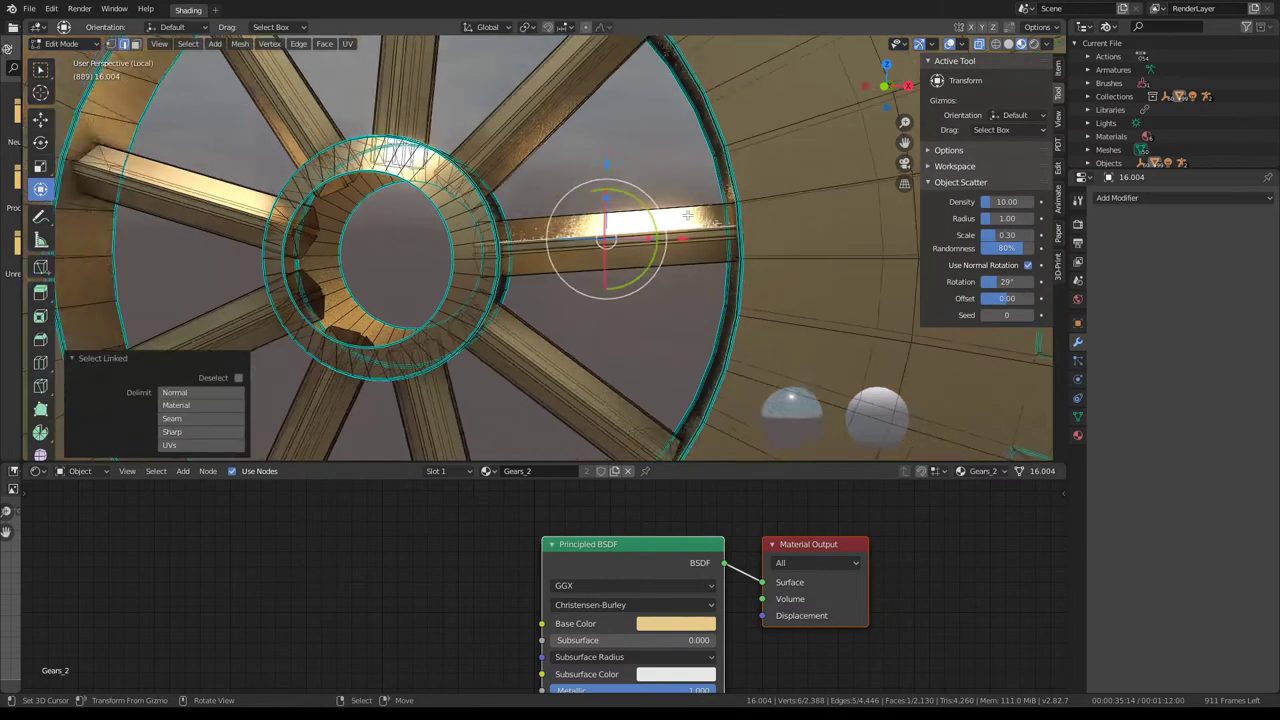
pyautogui.moveTo(600, 225); pyautogui.dragTo(586, 243, button='middle')
pyautogui.scroll(2, 580, 251)
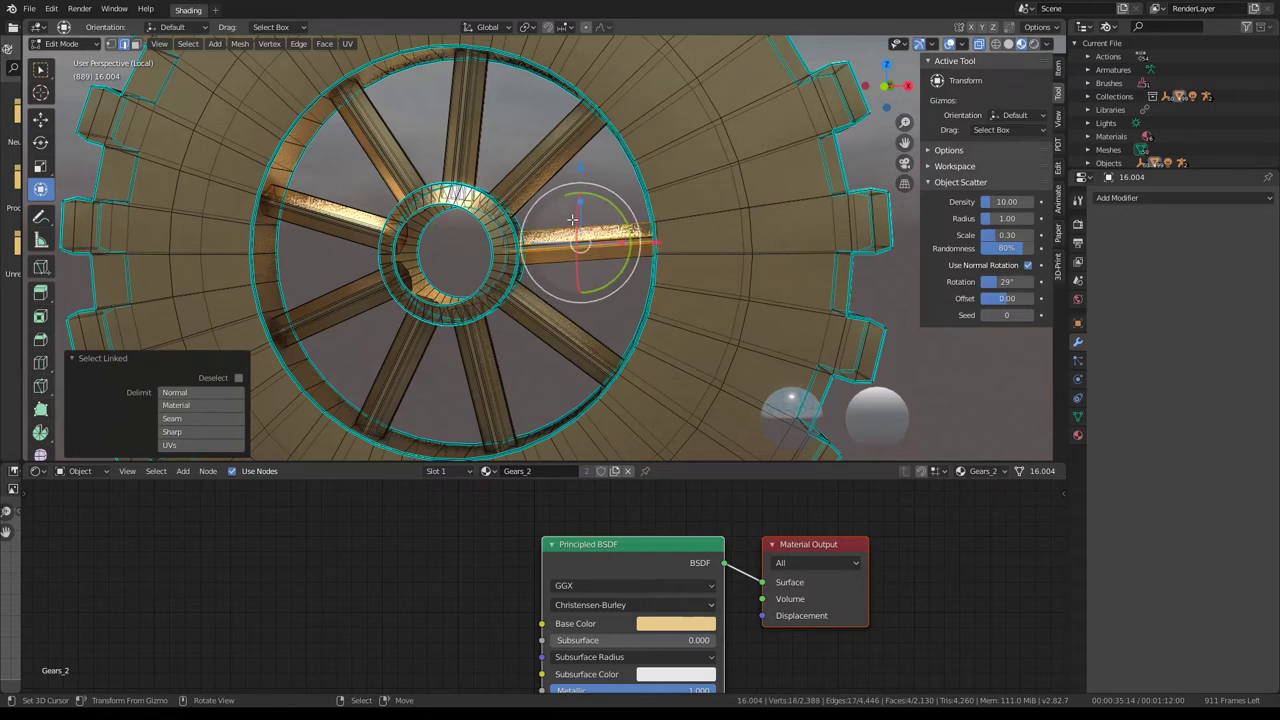
pyautogui.click(552, 333)
pyautogui.press('l')
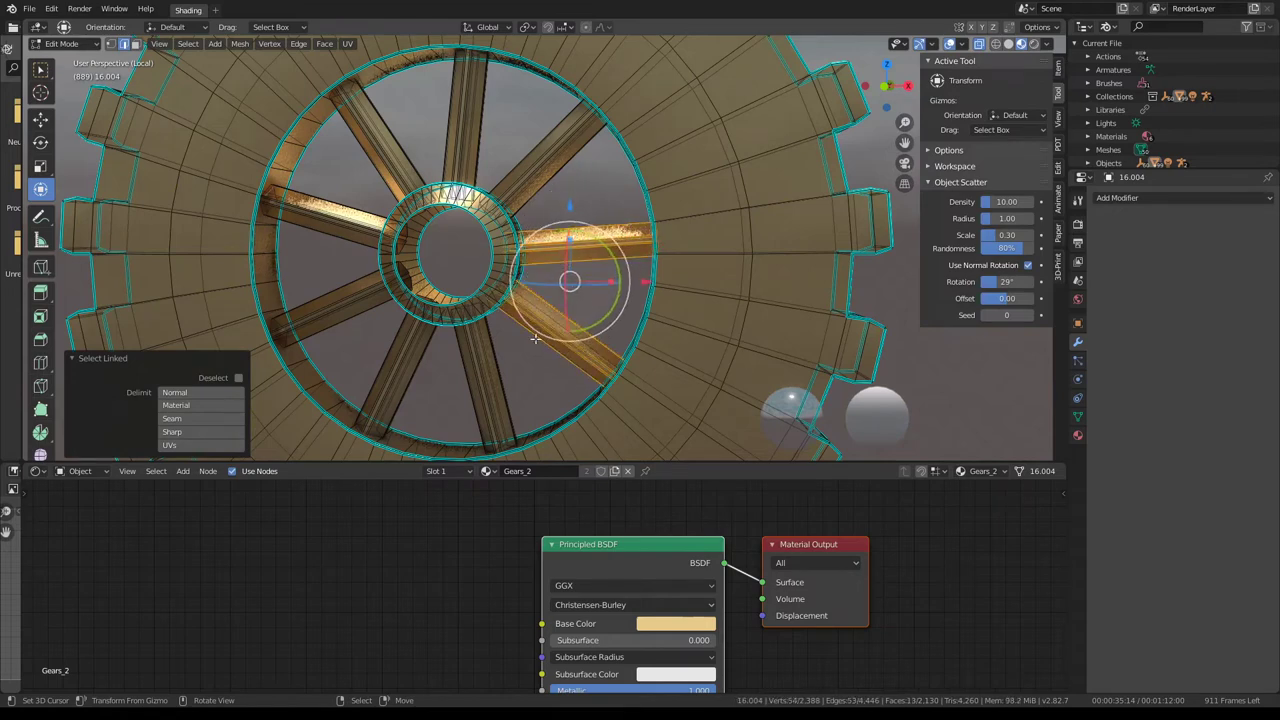
pyautogui.press('l')
pyautogui.press('KP_1')
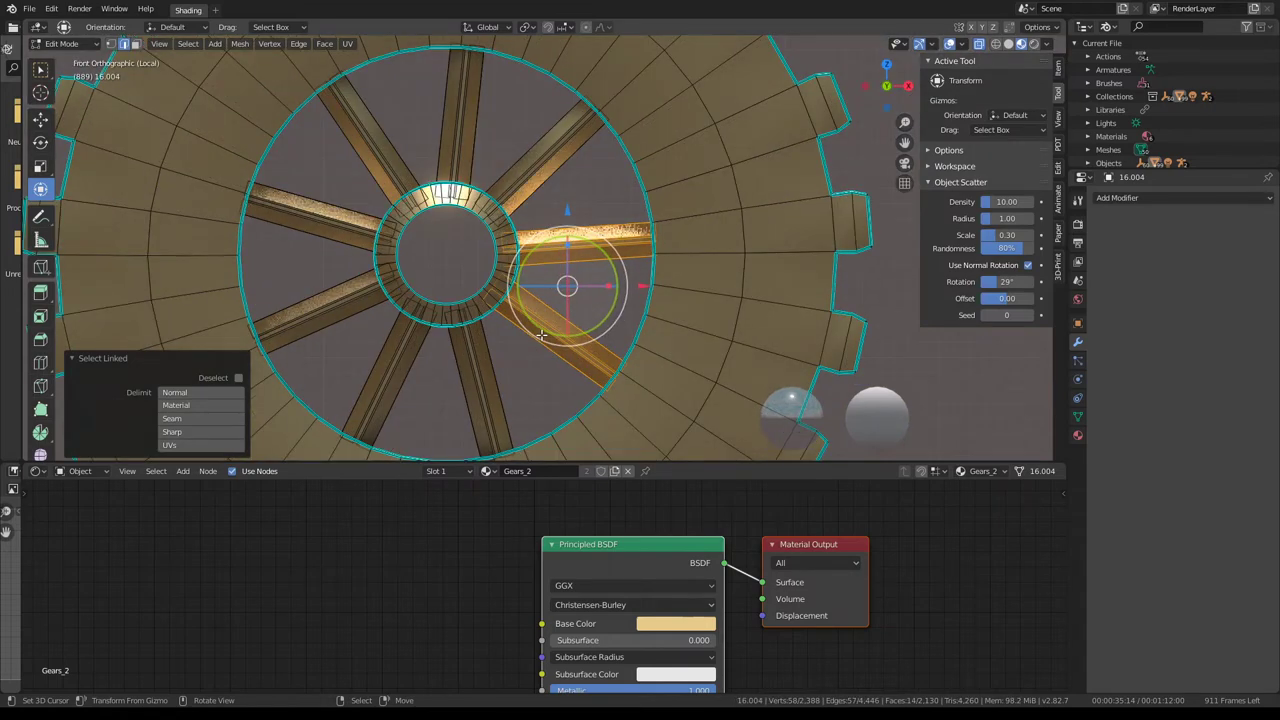
pyautogui.moveTo(567, 335)
pyautogui.mouseDown()
pyautogui.moveTo(469, 100)
pyautogui.moveTo(582, 275)
pyautogui.mouseUp()
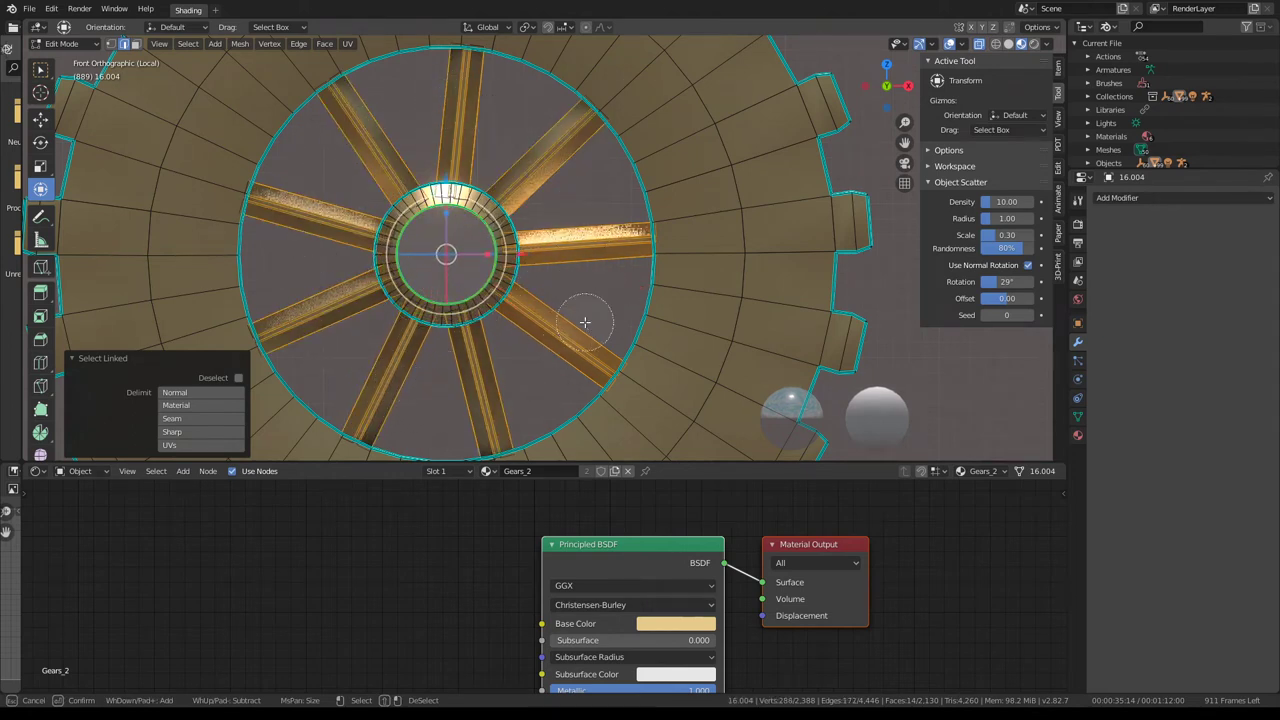
pyautogui.press('Escape')
# - Delete the selected spoke vertices and snap the 3D cursor to the hub centre
pyautogui.press('g')
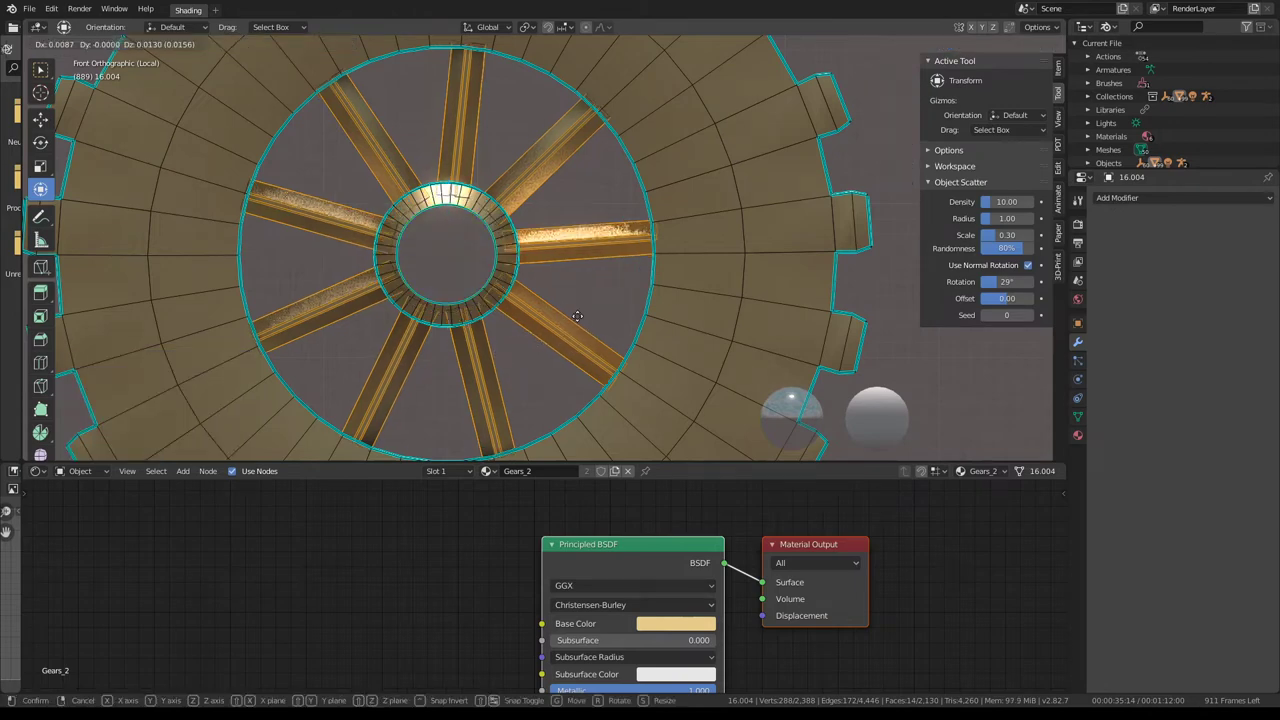
pyautogui.press('Escape')
pyautogui.press('x')
pyautogui.click(556, 124)
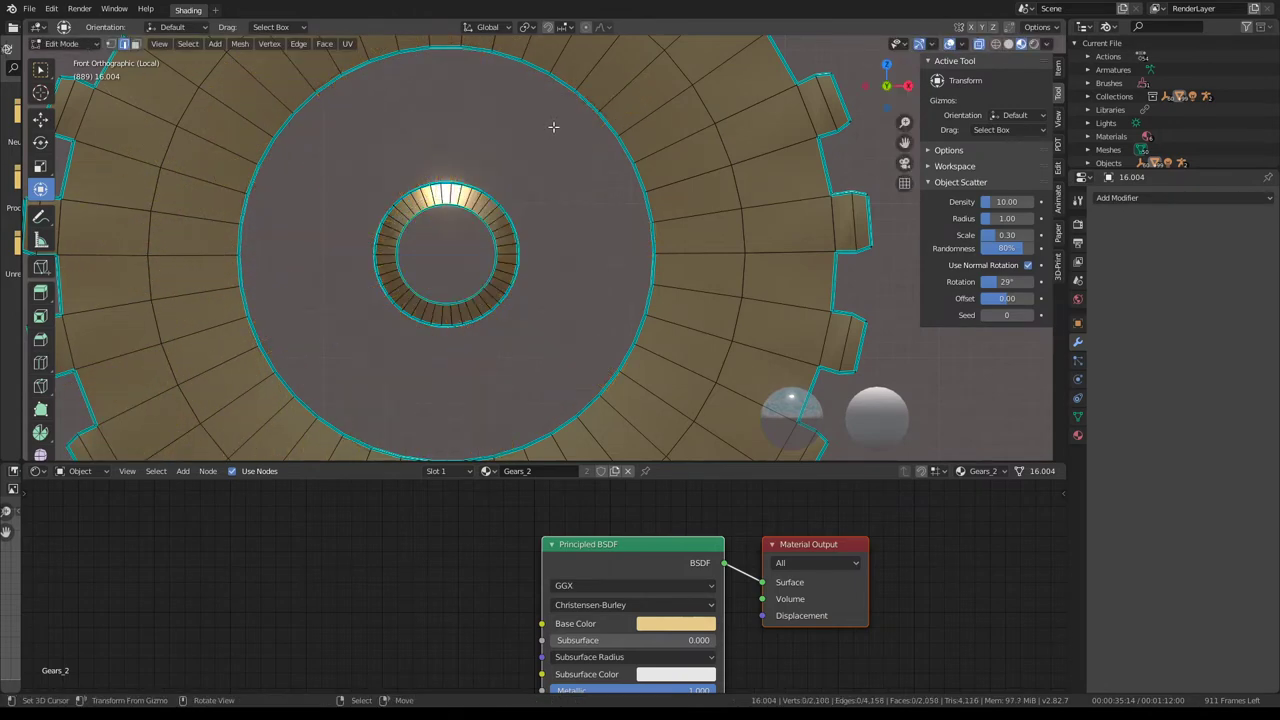
pyautogui.moveTo(498, 176); pyautogui.dragTo(594, 251, button='middle')
pyautogui.hotkey('shift', 'g')
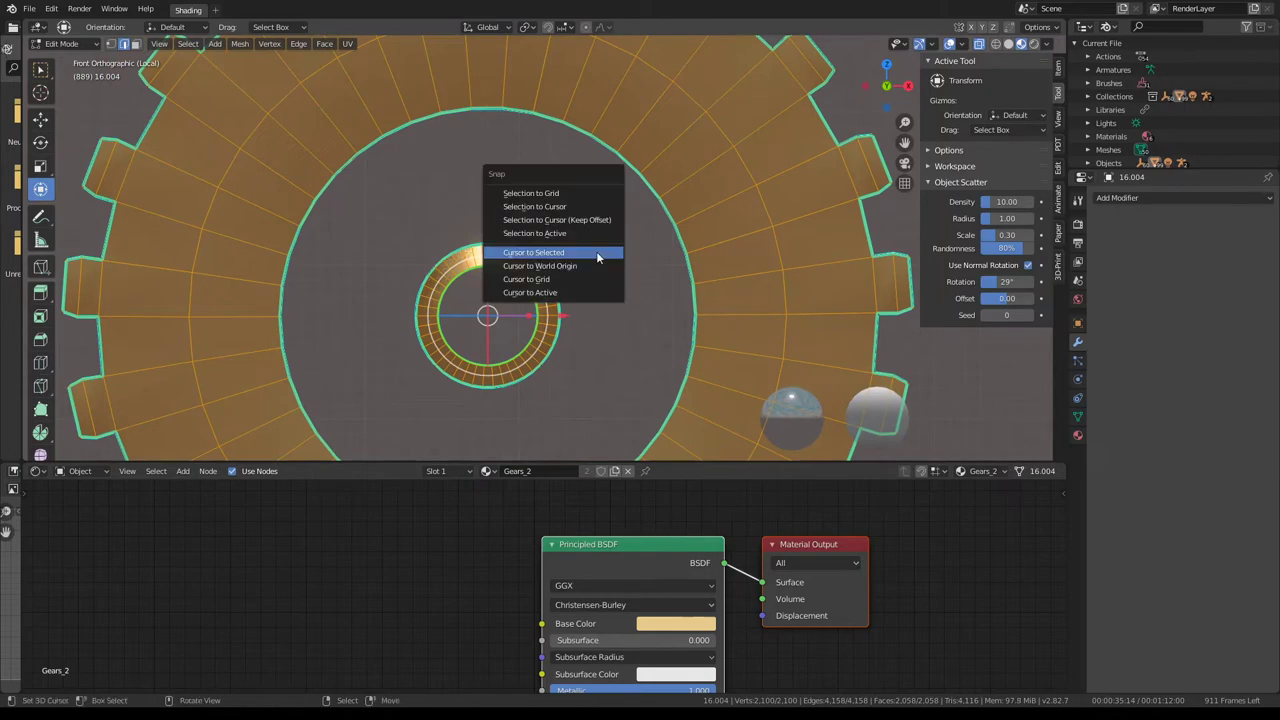
pyautogui.press('Escape')
# - Switch to face select and pick a face on the inner ring in front view
pyautogui.moveTo(532, 204); pyautogui.dragTo(548, 280, button='middle')
pyautogui.scroll(2, 537, 232)
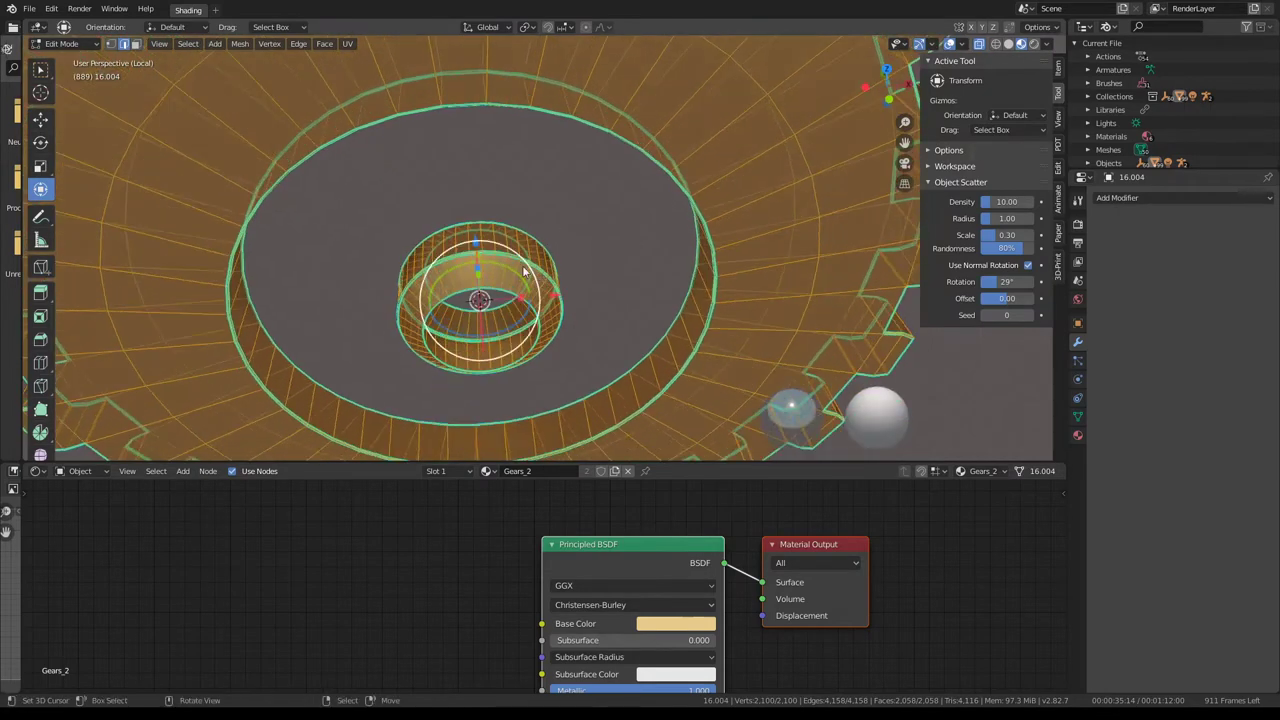
pyautogui.scroll(2, 529, 262)
pyautogui.scroll(2, 529, 262)
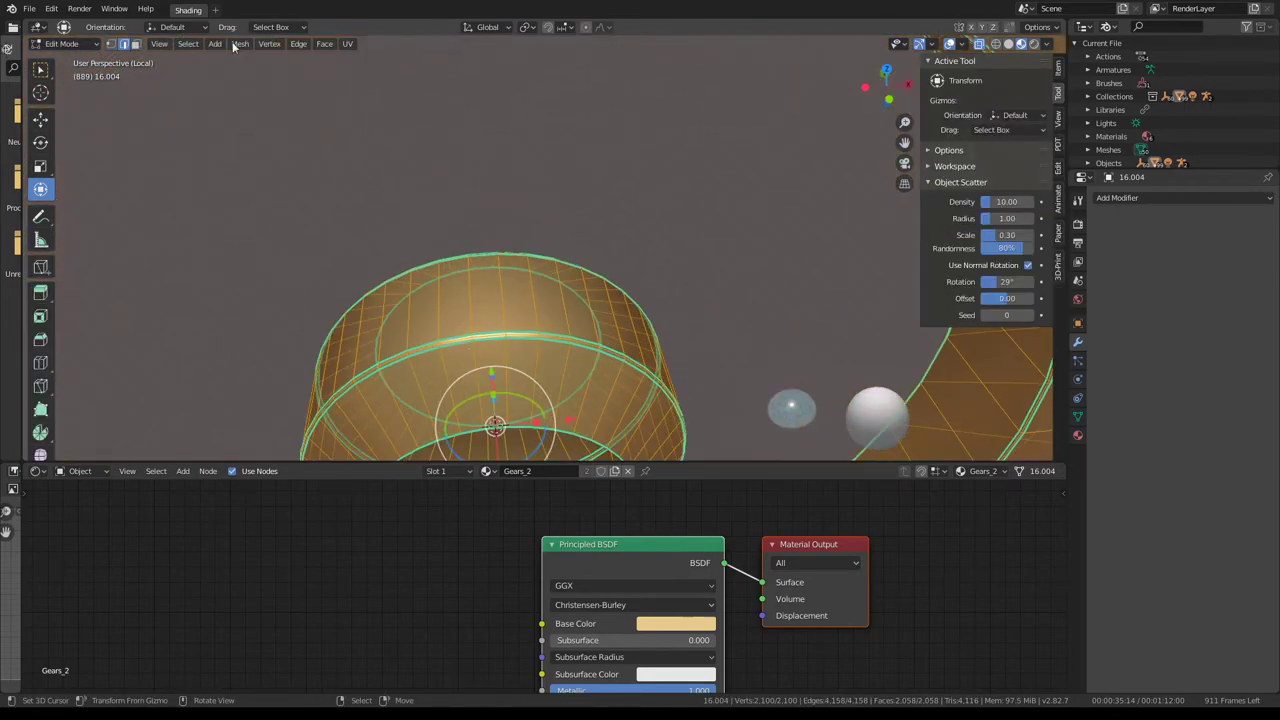
pyautogui.click(143, 46)
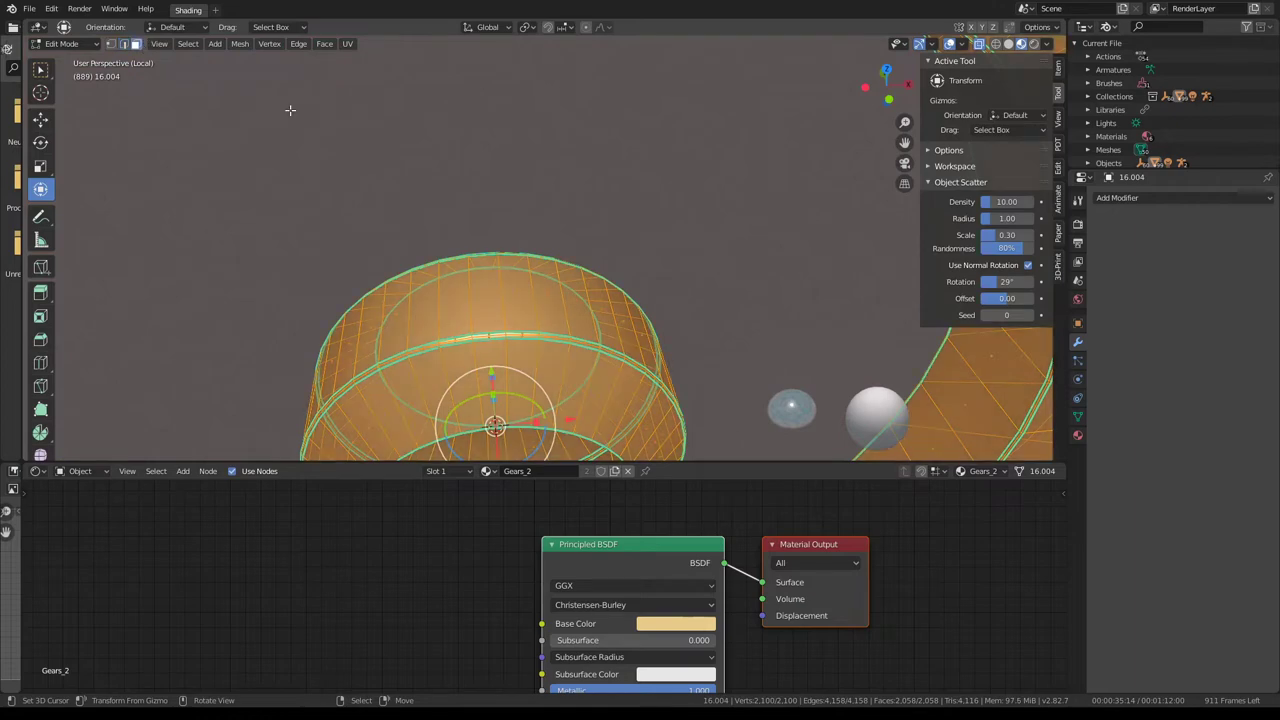
pyautogui.click(488, 290)
pyautogui.press('KP_1')
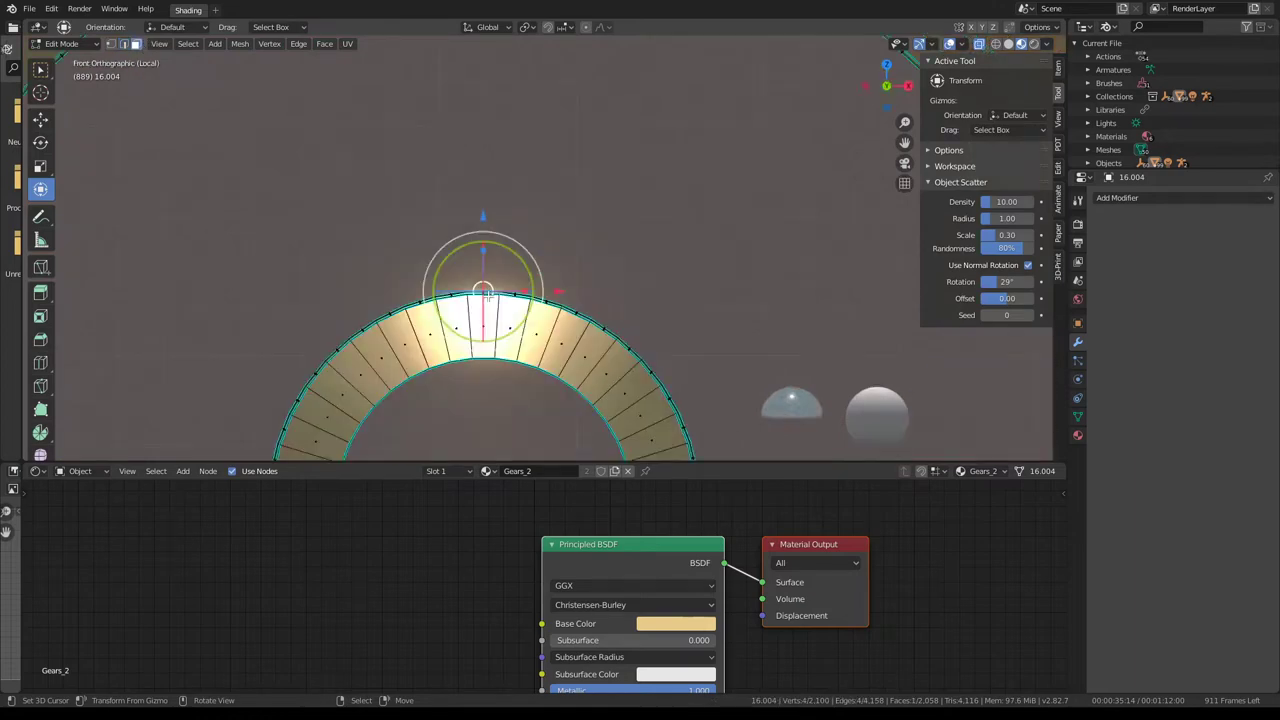
pyautogui.scroll(-6, 483, 290)
# - Add a cube at the gear centre, scale it to 0.05 and stretch it vertically
pyautogui.hotkey('shift', 'a')
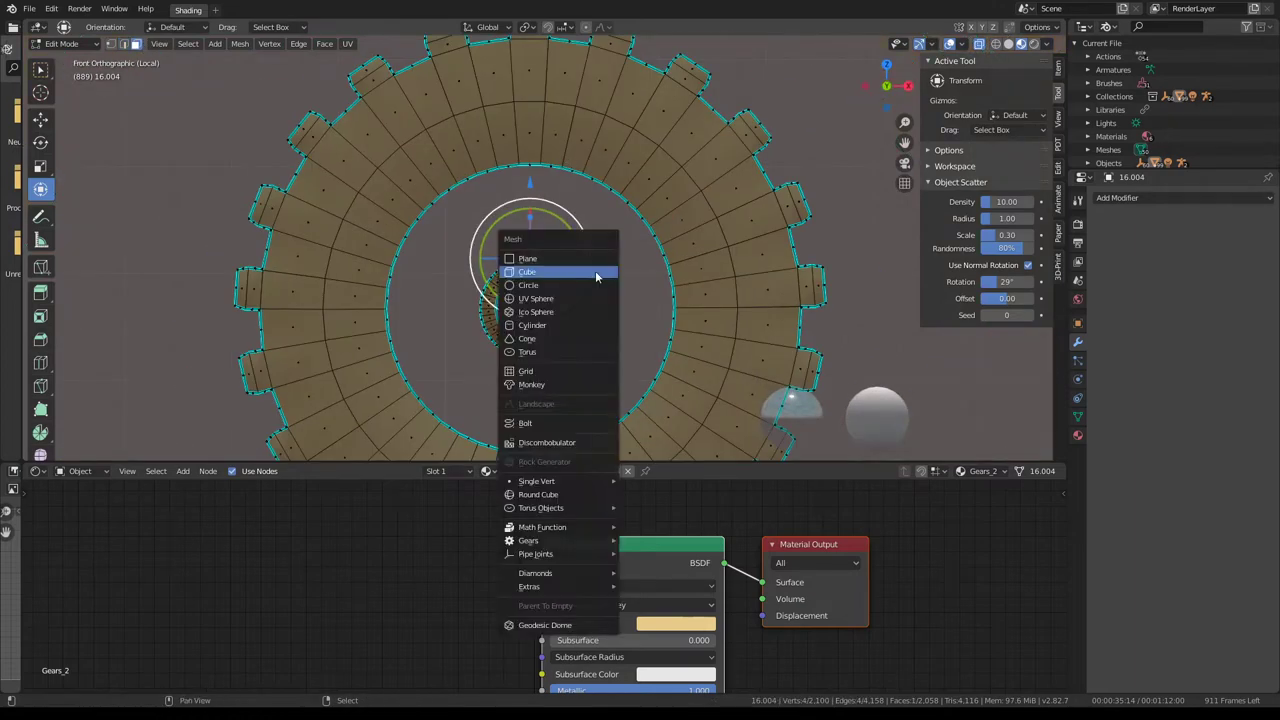
pyautogui.click(581, 273)
pyautogui.press('s')
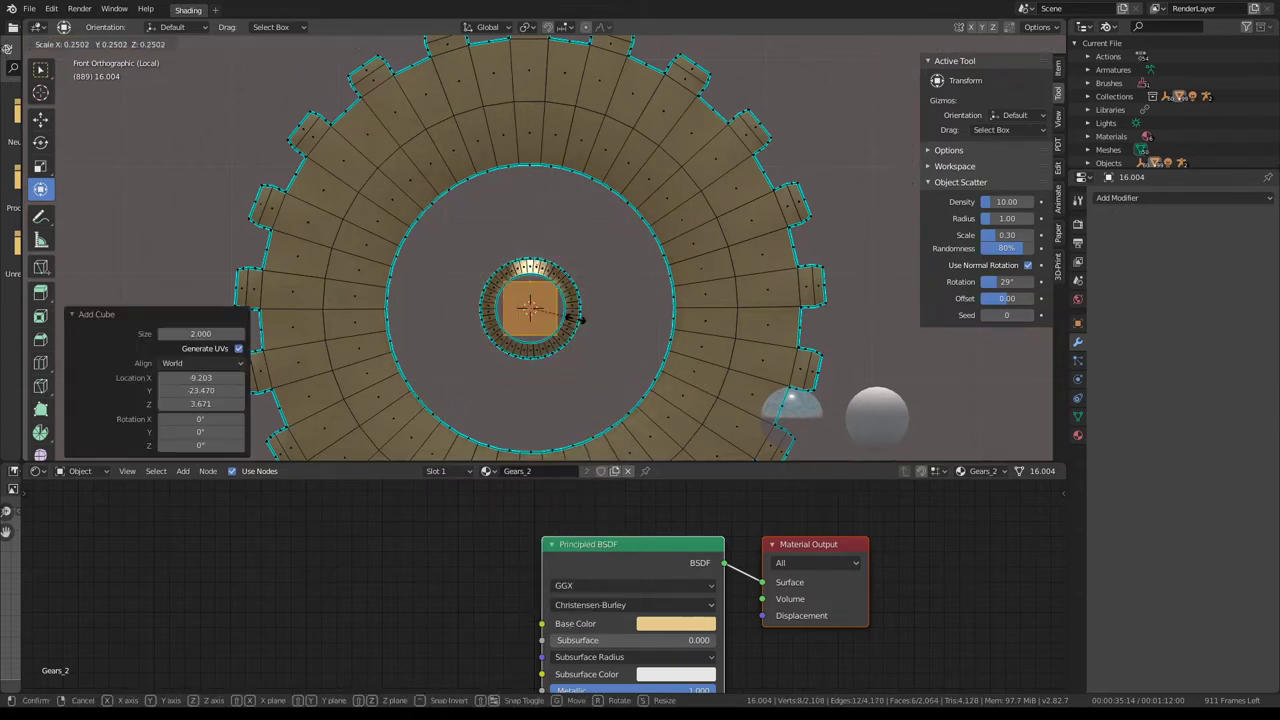
pyautogui.click(538, 315)
pyautogui.press('s')
pyautogui.press('z')
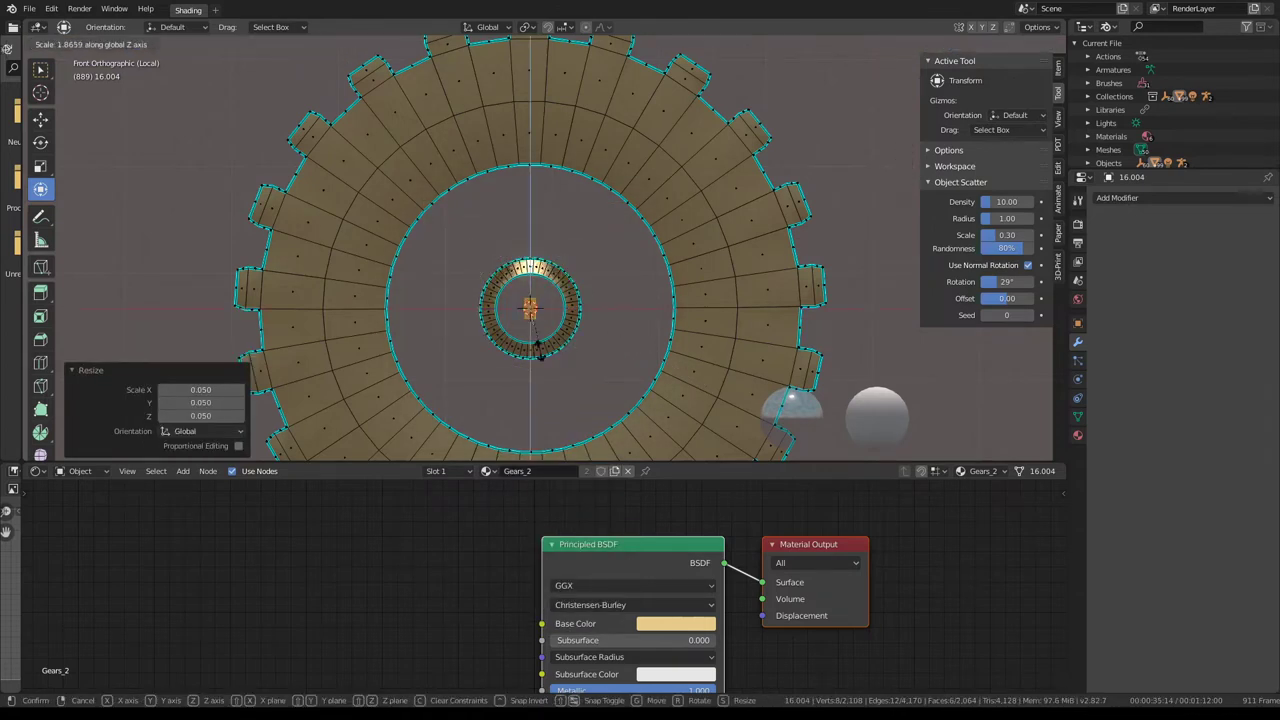
pyautogui.click(528, 100)
# - Raise the bar to Z 0.930 and thin it by -0.040 along its normals
pyautogui.press('g')
pyautogui.press('z')
pyautogui.click(560, 140)
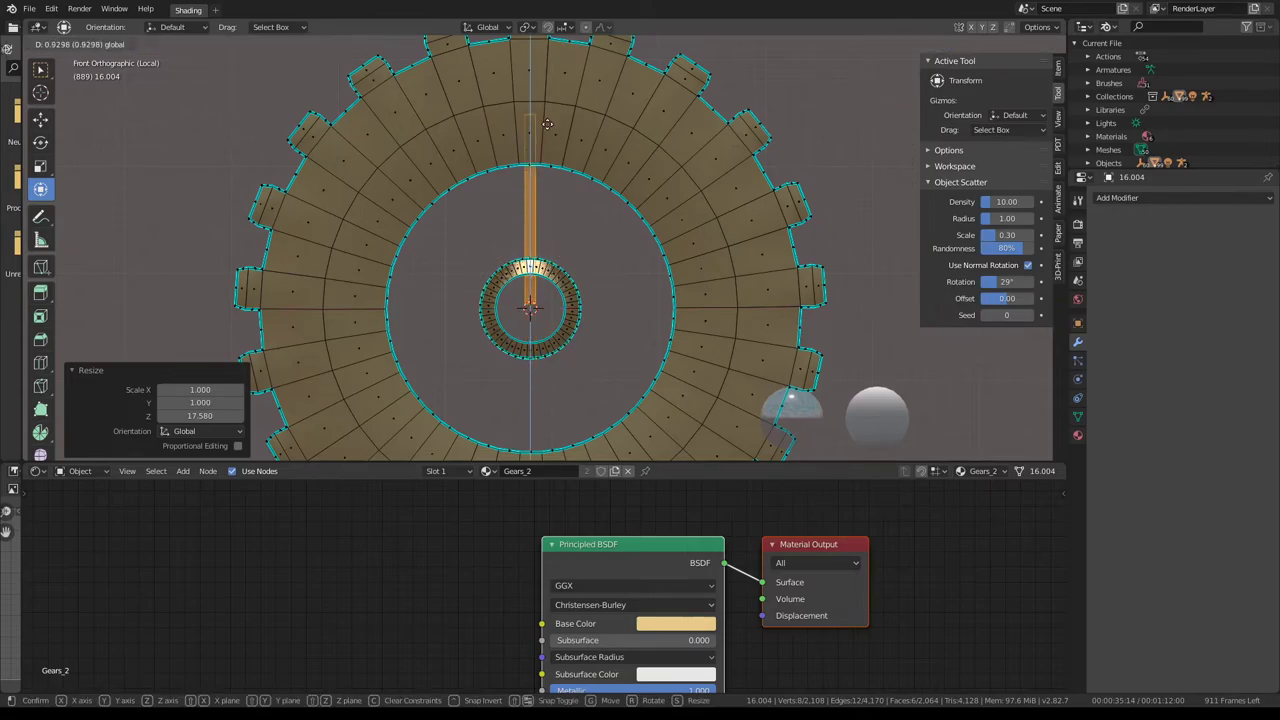
pyautogui.press('s')
pyautogui.click(581, 162)
pyautogui.moveTo(581, 162); pyautogui.dragTo(590, 210, button='middle')
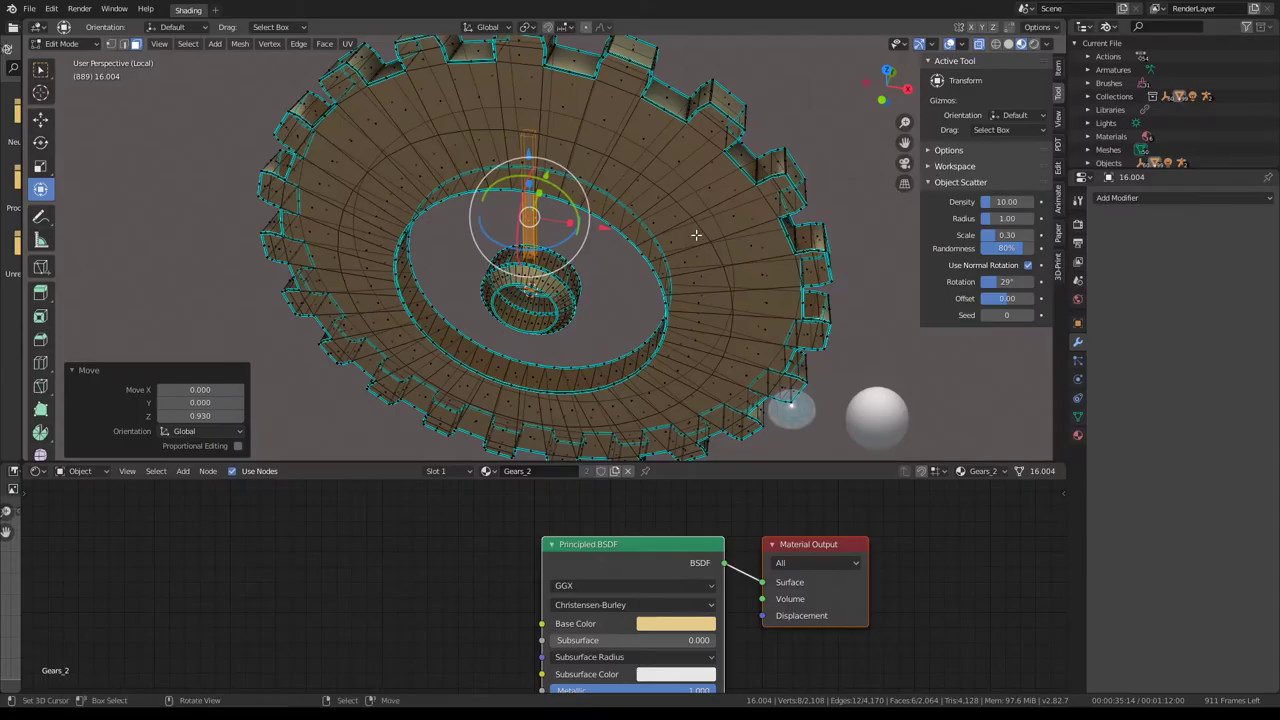
pyautogui.hotkey('alt', 's')
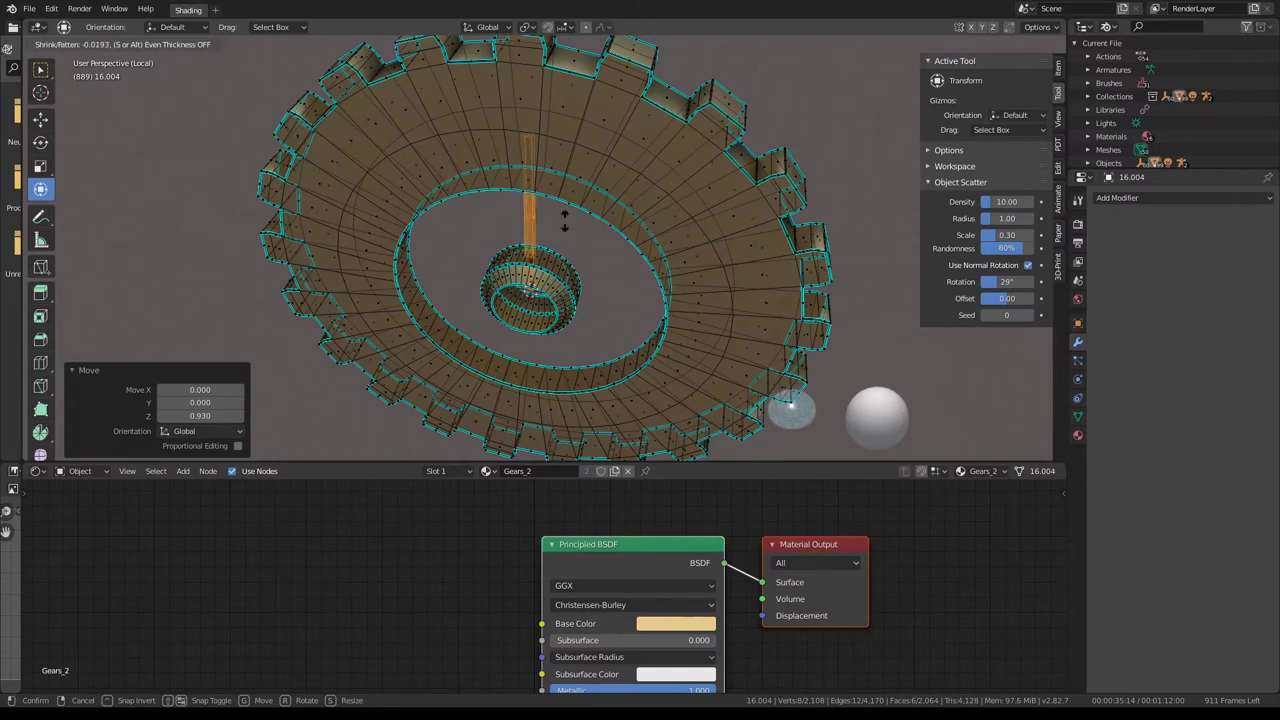
pyautogui.click(504, 203)
# - Rotate the bar 45 degrees and adjust its length along Z
pyautogui.press('r')
pyautogui.write('45')
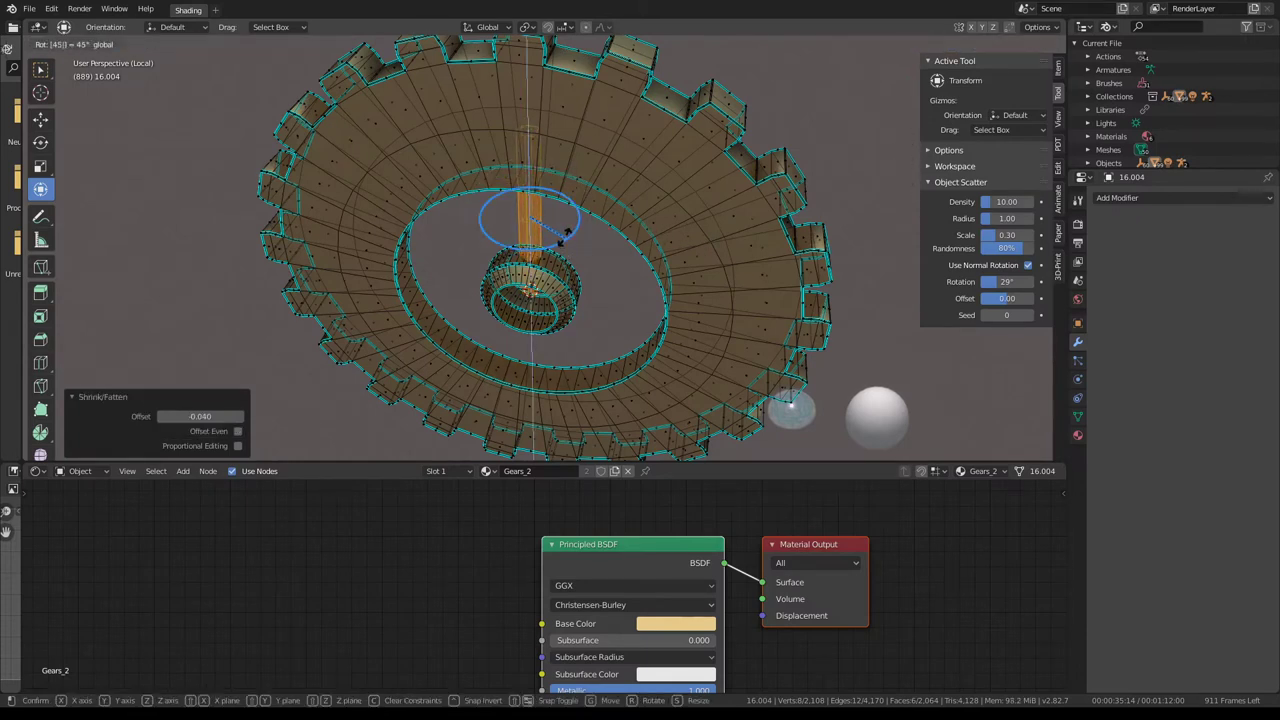
pyautogui.press('Return')
pyautogui.press('KP_1')
pyautogui.scroll(3, 520, 340)
pyautogui.press('s')
pyautogui.press('z')
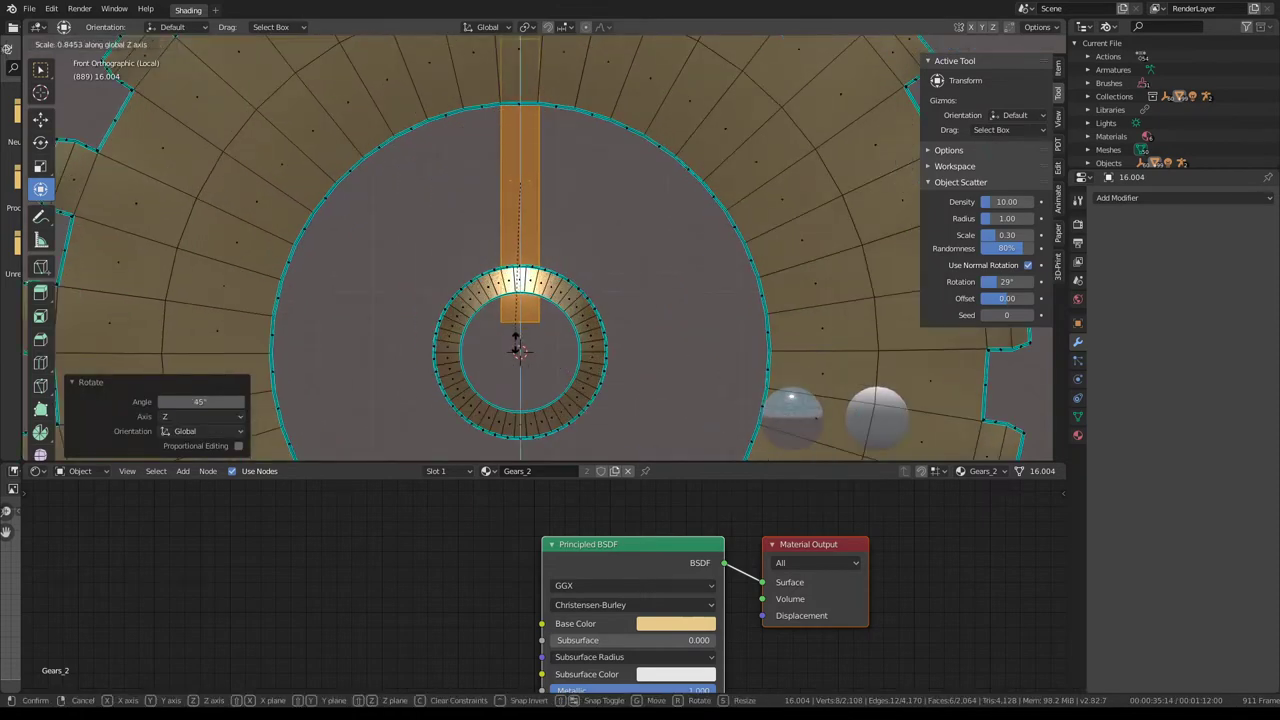
pyautogui.press('Escape')
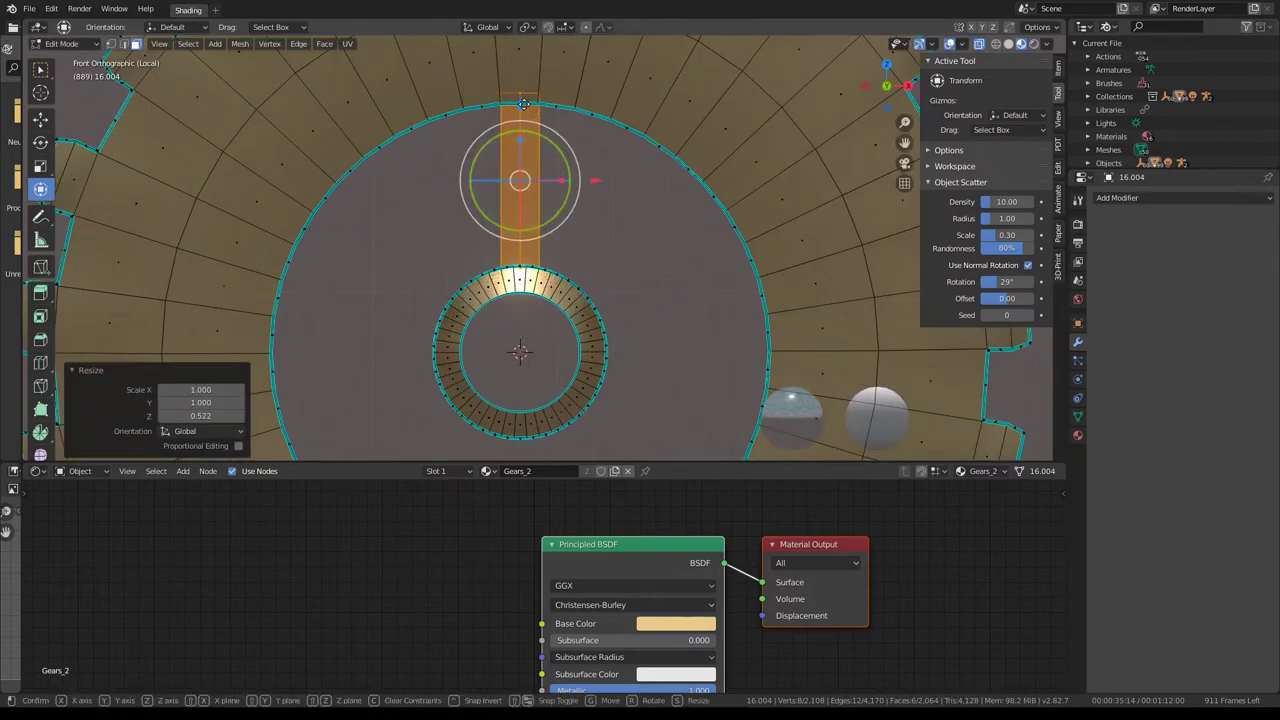
# - Lower the bar to meet the ring and hide all other geometry
pyautogui.moveTo(514, 110); pyautogui.dragTo(524, 200)
pyautogui.scroll(2, 524, 200)
pyautogui.moveTo(525, 175); pyautogui.dragTo(634, 120, button='middle')
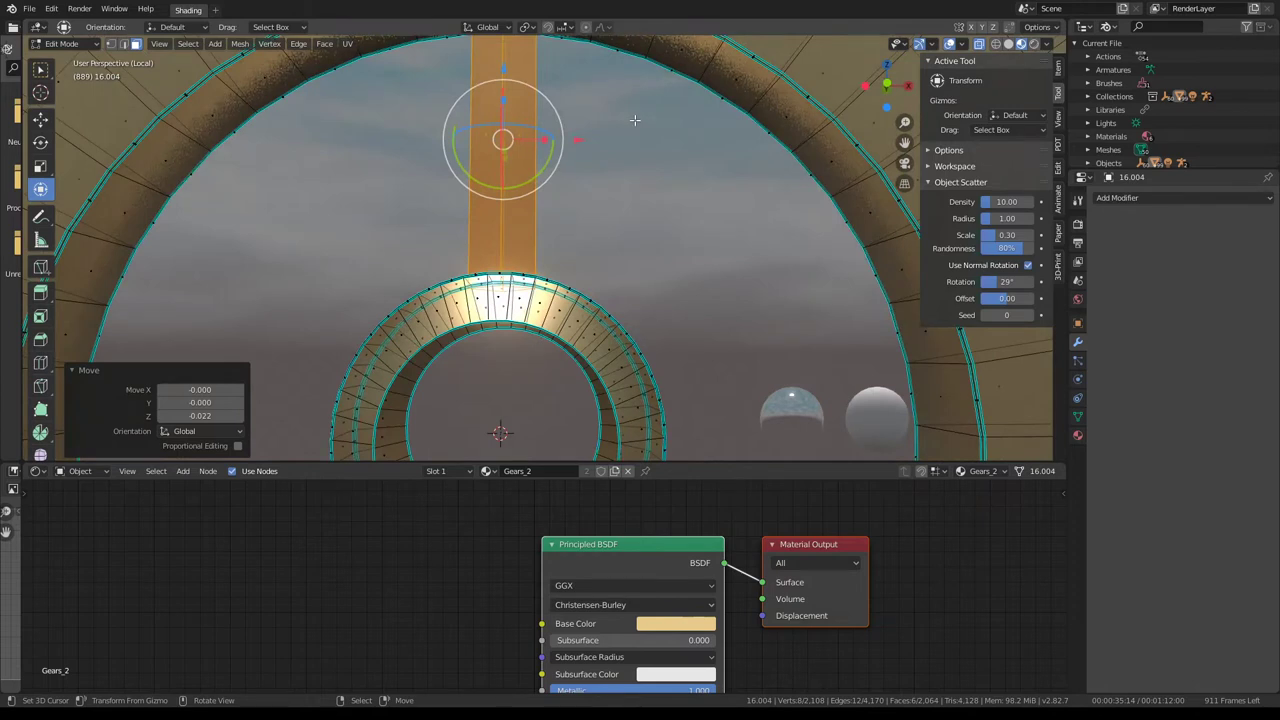
pyautogui.hotkey('shift', 'h')
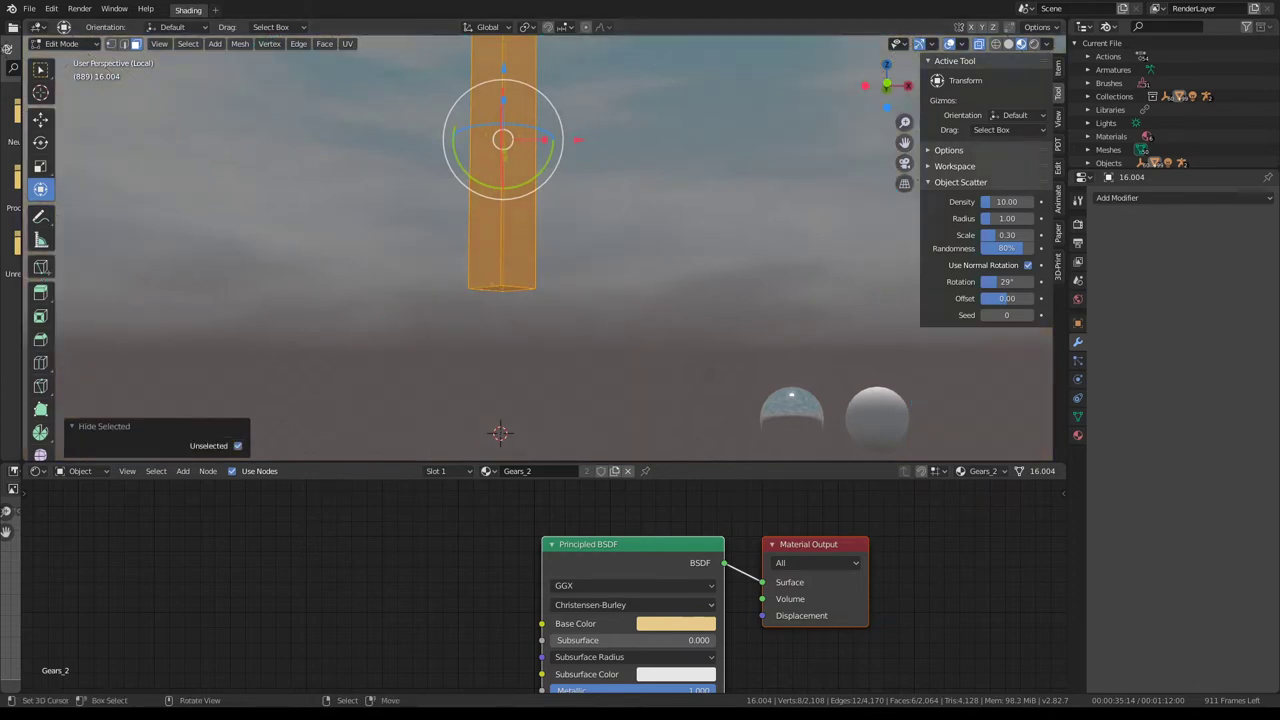
# - Delete the bar's top and bottom end faces
pyautogui.moveTo(300, 200)
pyautogui.mouseDown(button='middle')
pyautogui.moveTo(491, 377)
pyautogui.moveTo(548, 136)
pyautogui.mouseUp(button='middle')
pyautogui.click(503, 275)
pyautogui.keyDown('shift'); pyautogui.click(490, 58); pyautogui.keyUp('shift')
pyautogui.press('x')
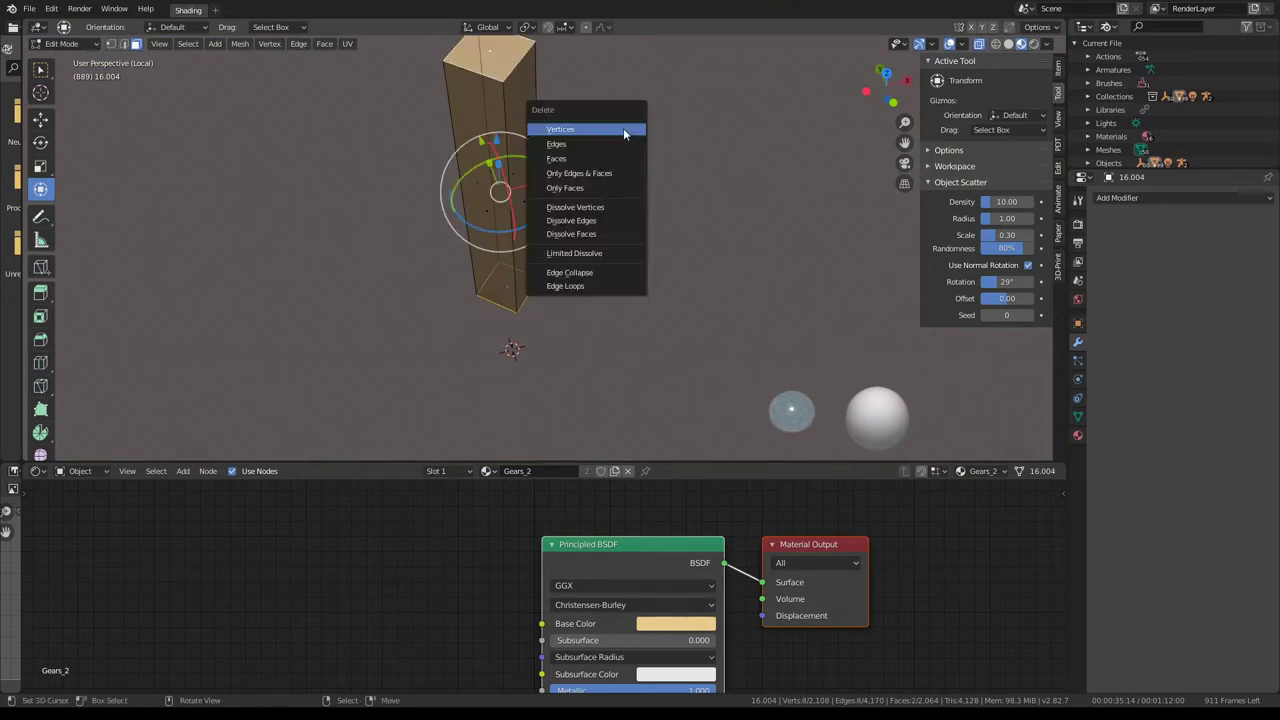
pyautogui.click(614, 159)
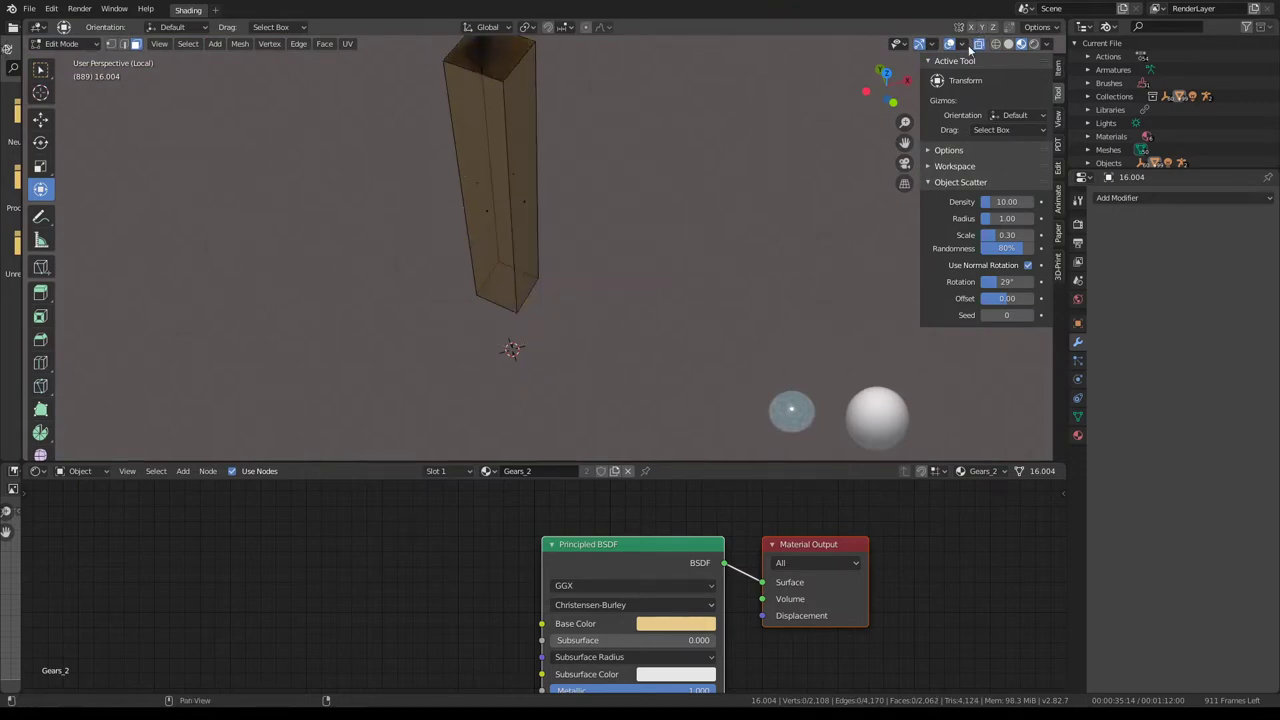
pyautogui.scroll(-3, 691, 146)
# - Bevel all the bar's edges at offset 0.019 with 2 segments
pyautogui.press('a')
pyautogui.hotkey('ctrl', 'e')
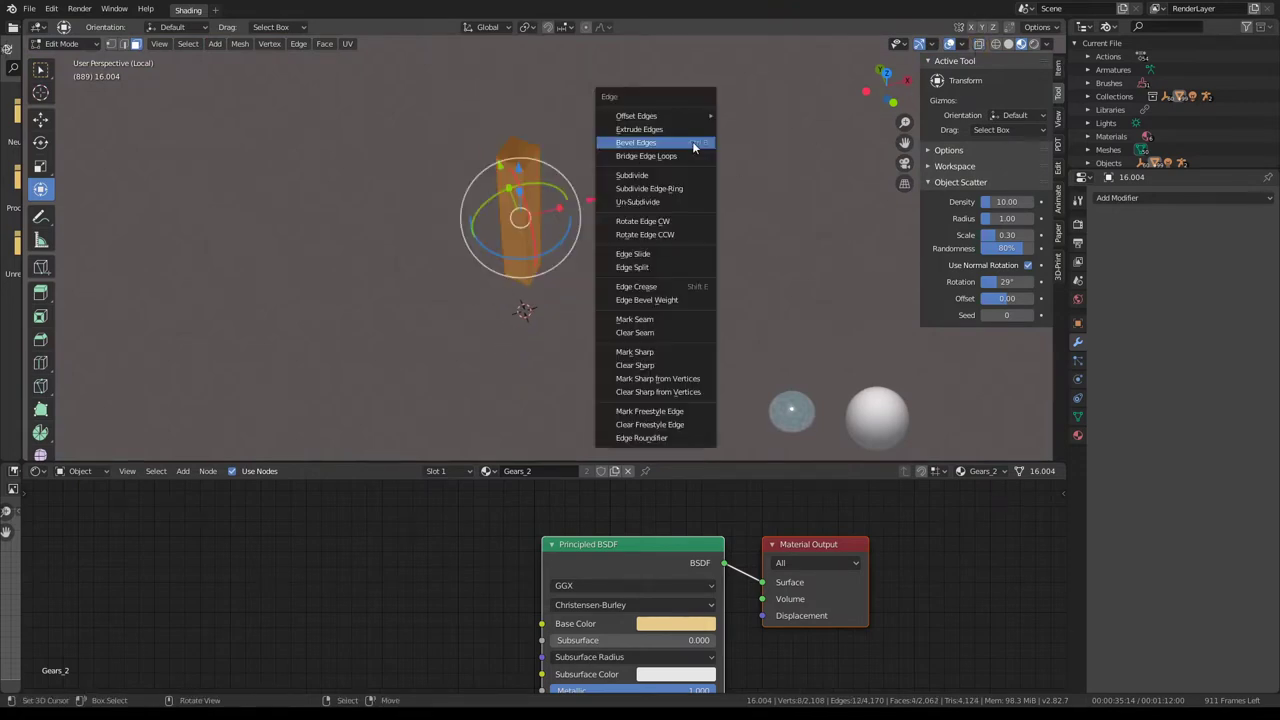
pyautogui.click(692, 141)
pyautogui.click(735, 139)
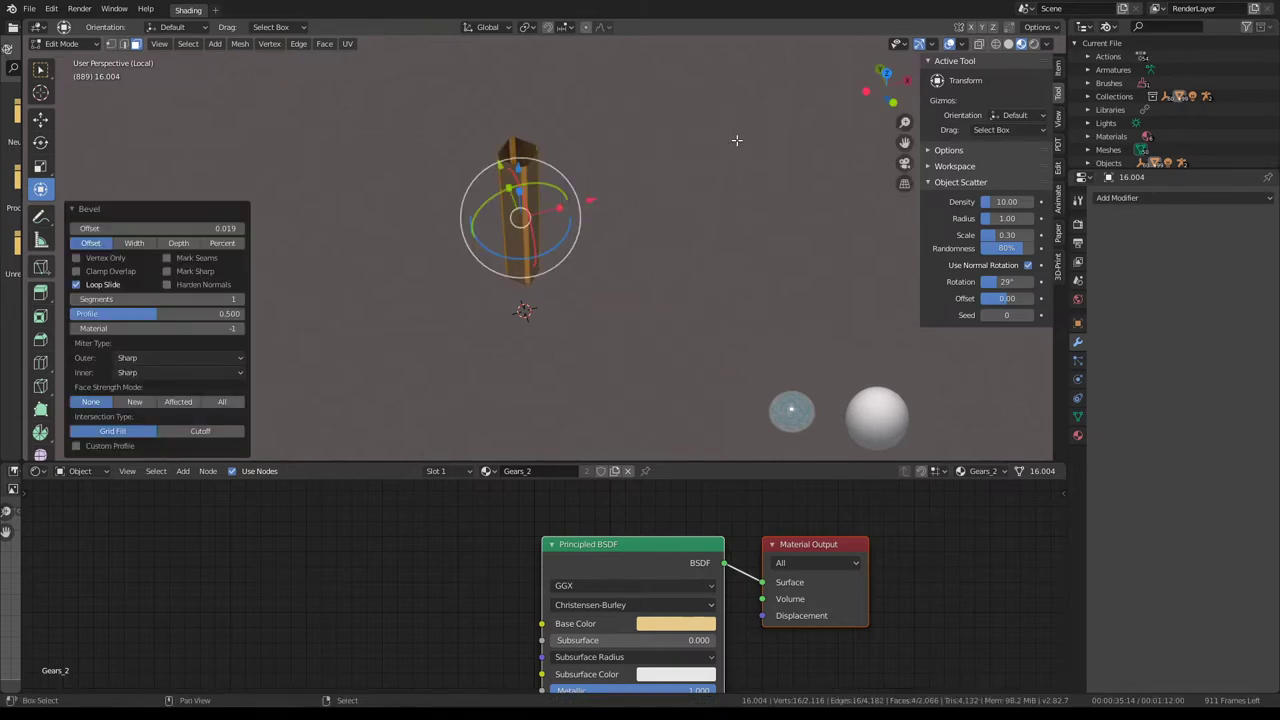
pyautogui.moveTo(737, 137); pyautogui.dragTo(403, 214, button='middle')
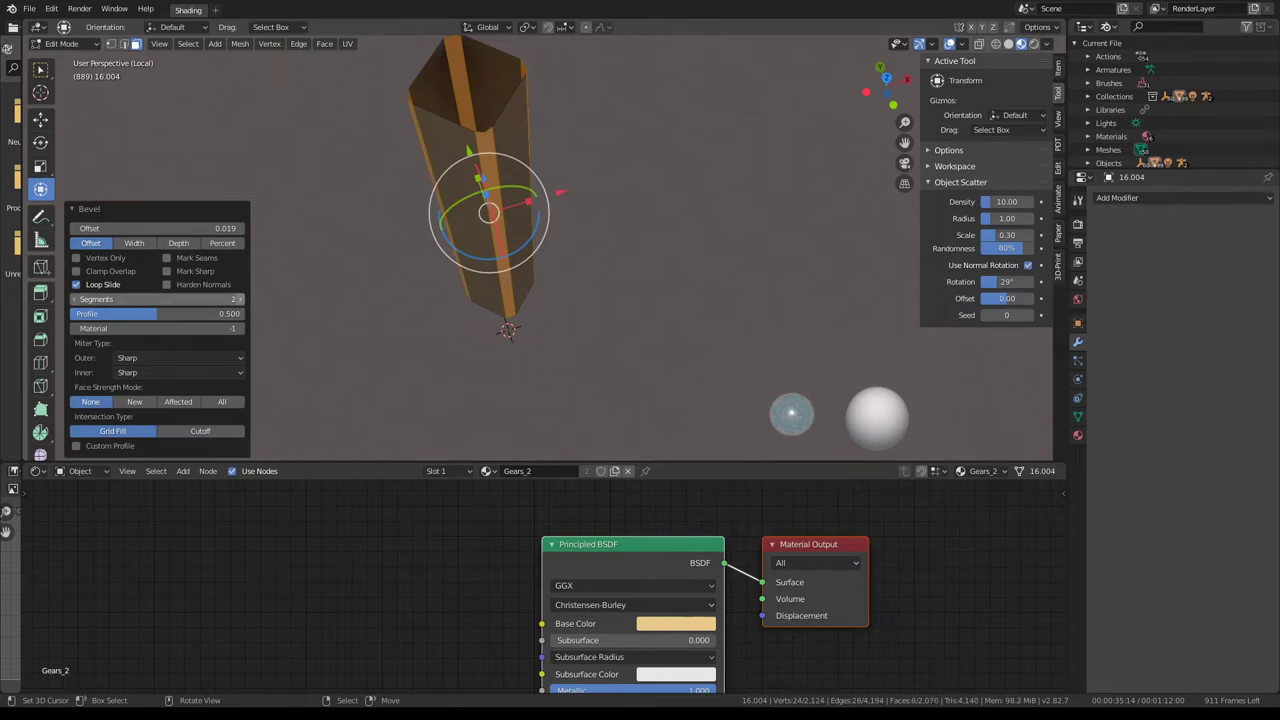
# - Try spinning the bar about 220° around the 3D cursor as duplicates
pyautogui.press('KP_1')
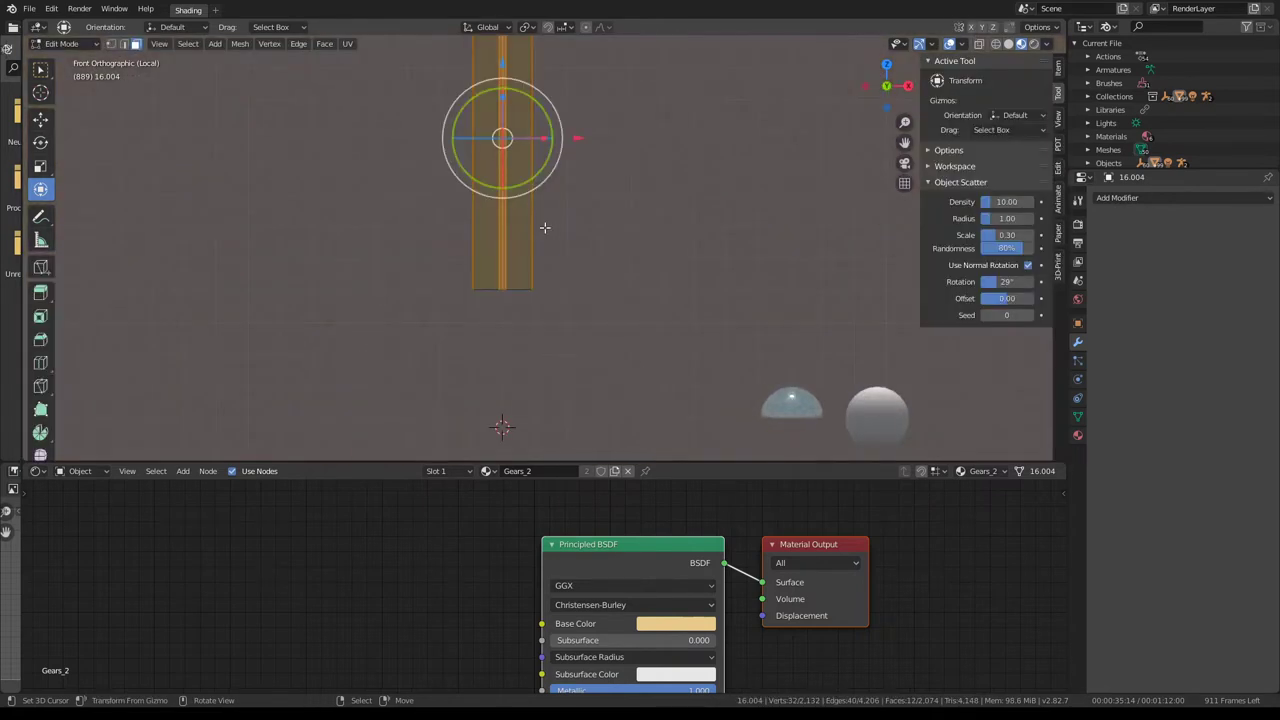
pyautogui.scroll(-5, 544, 228)
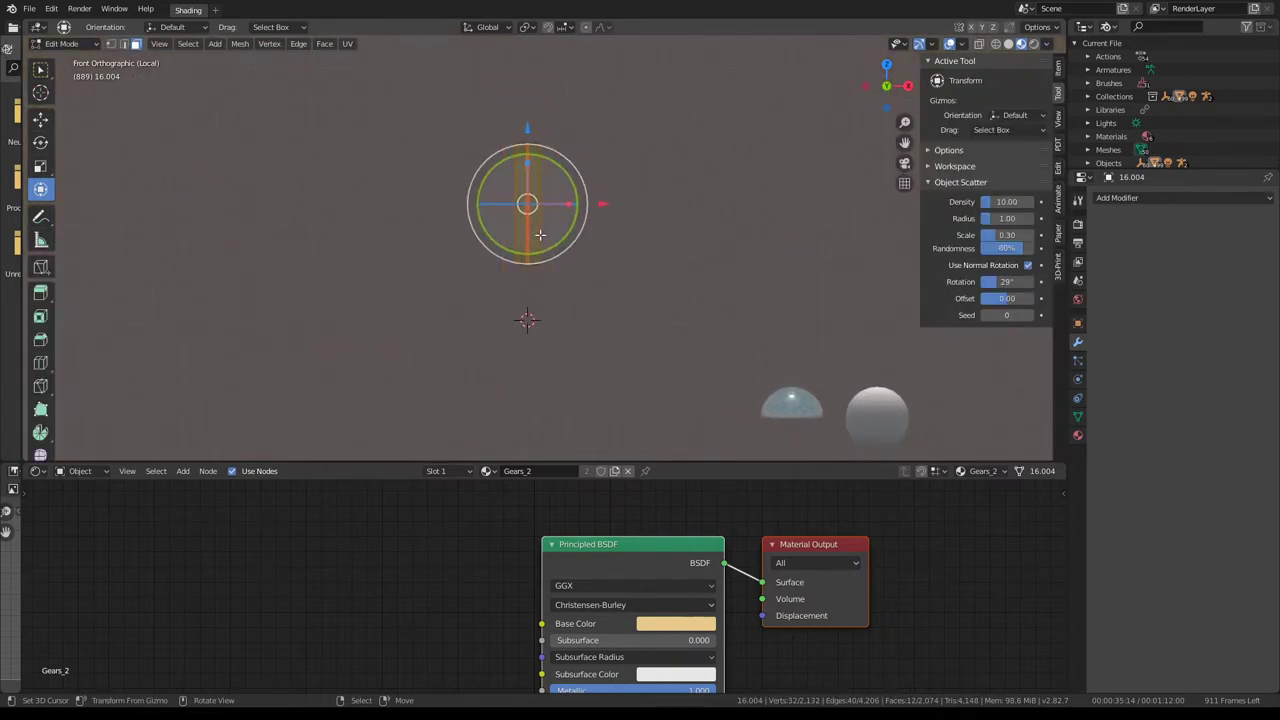
pyautogui.scroll(2, 541, 218)
pyautogui.moveTo(541, 218); pyautogui.dragTo(632, 204)
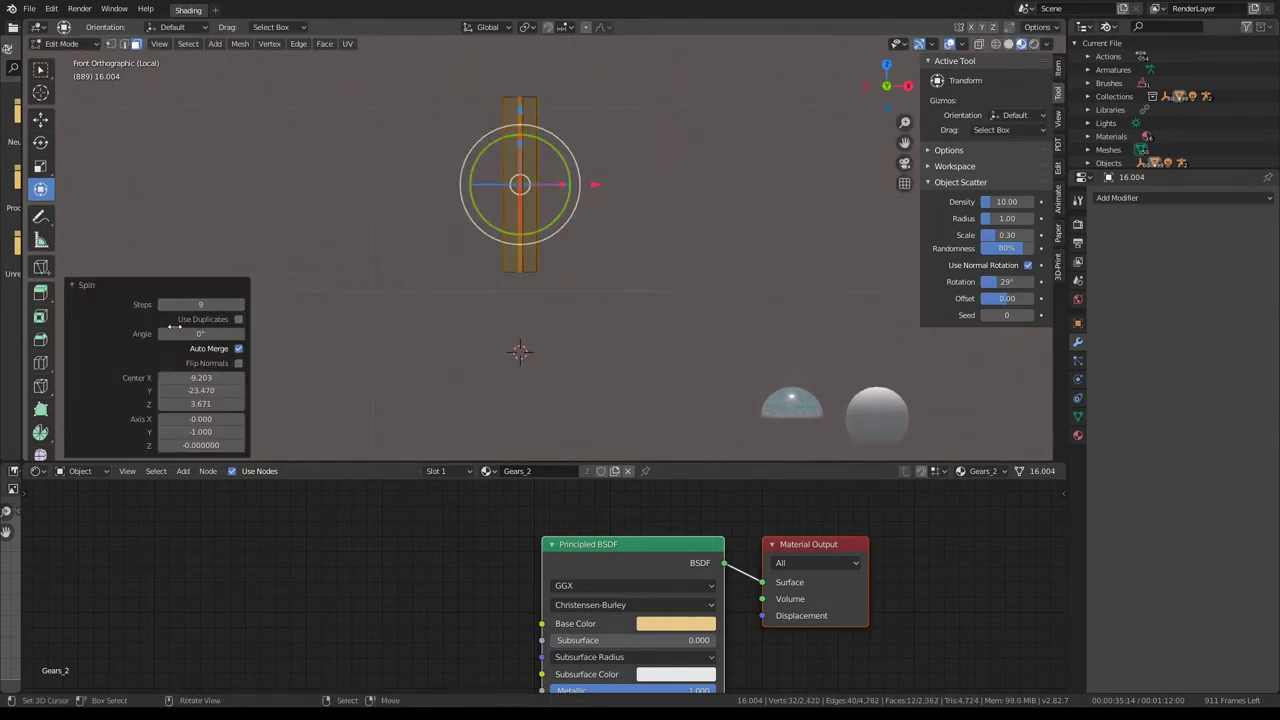
pyautogui.moveTo(222, 320); pyautogui.dragTo(325, 321)
pyautogui.moveTo(443, 339); pyautogui.dragTo(520, 339)
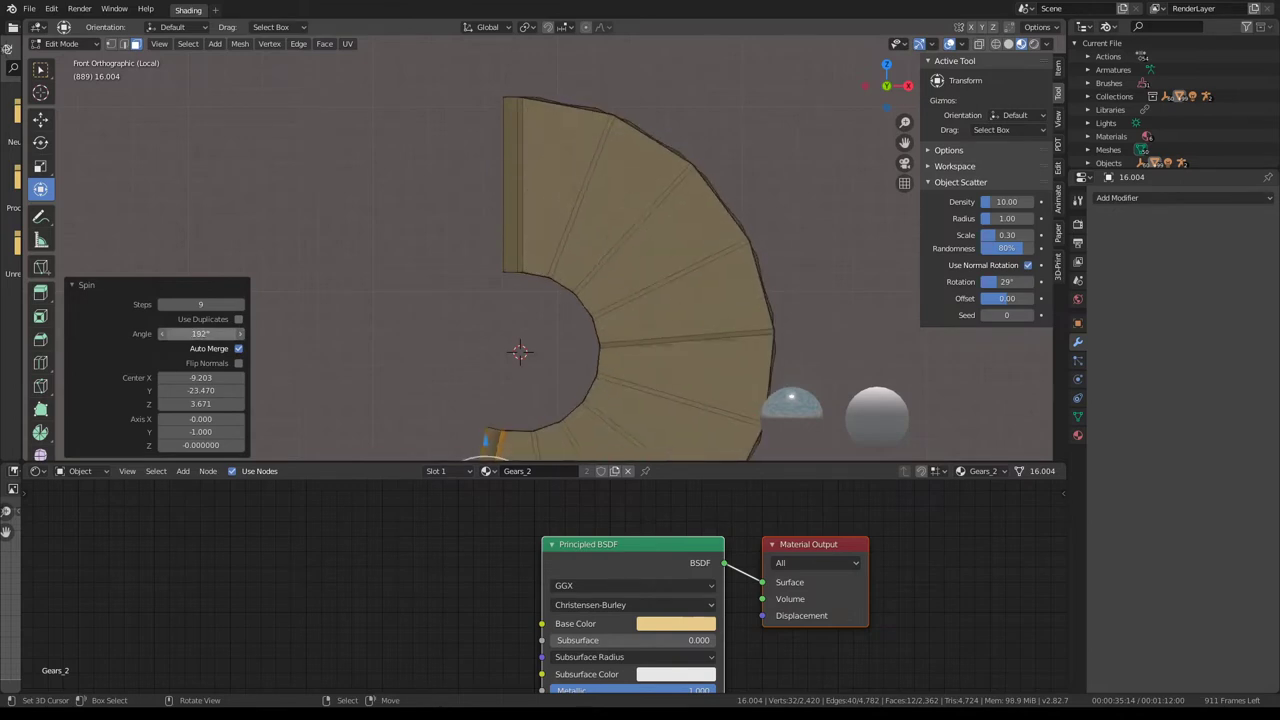
pyautogui.moveTo(520, 339); pyautogui.dragTo(432, 250)
pyautogui.scroll(-2, 432, 250)
pyautogui.keyDown('shift'); pyautogui.scroll(-3, 432, 250); pyautogui.keyUp('shift')
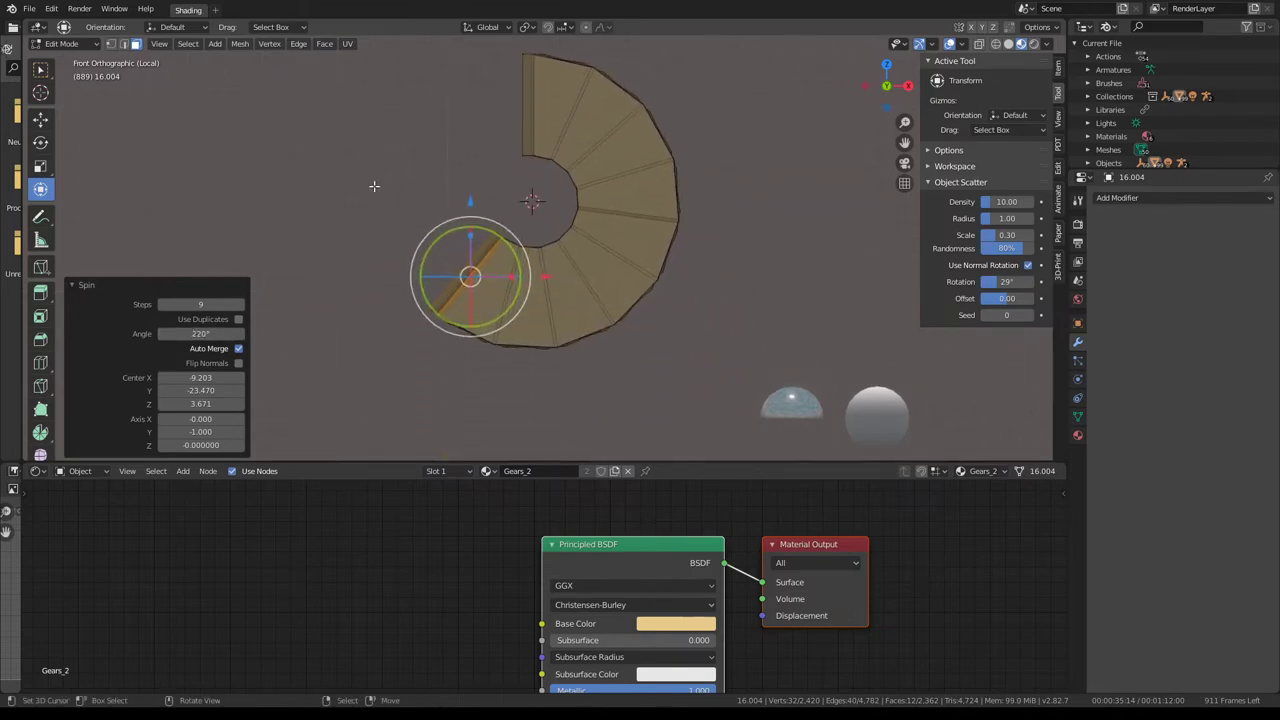
pyautogui.click(240, 319)
pyautogui.moveTo(420, 250)
pyautogui.mouseDown(button='middle')
pyautogui.moveTo(486, 214)
pyautogui.moveTo(531, 100)
pyautogui.moveTo(674, 211)
pyautogui.moveTo(565, 141)
pyautogui.moveTo(556, 90)
pyautogui.mouseUp(button='middle')
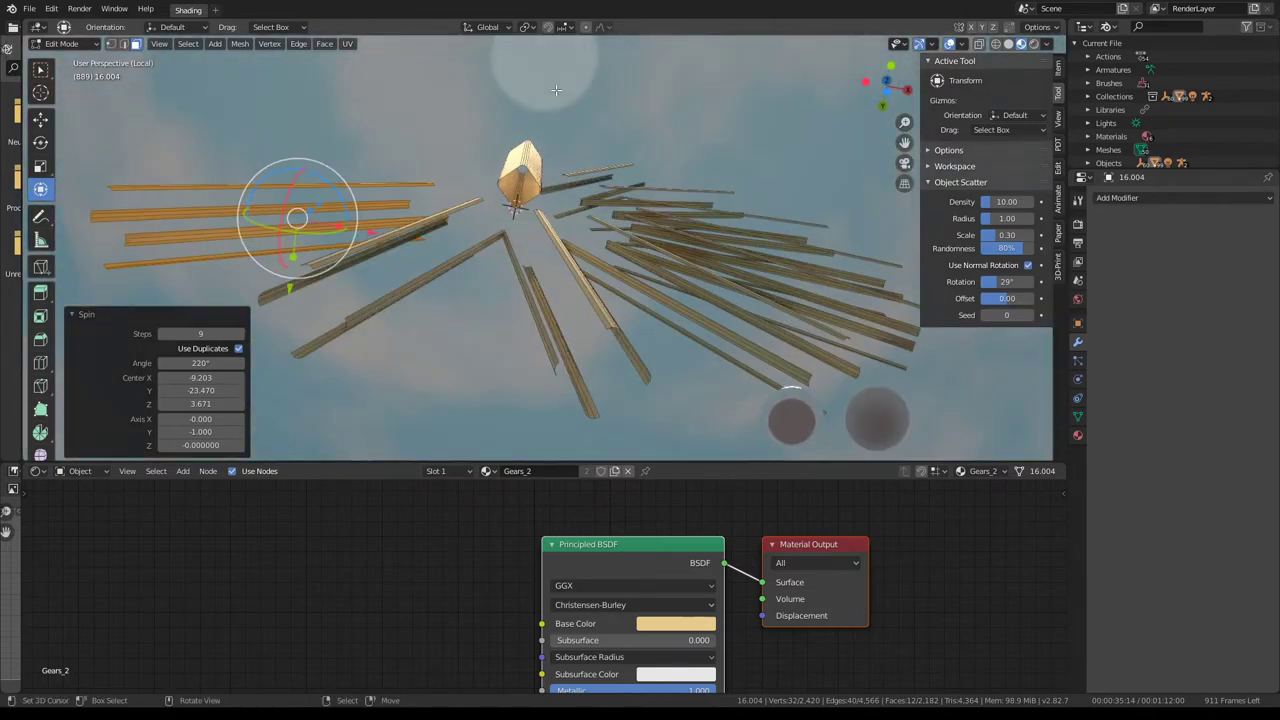
# - Undo the spin, reselect the bar, scale it down and view from the right
pyautogui.hotkey('ctrl', 'z')
pyautogui.hotkey('ctrl', 'z')
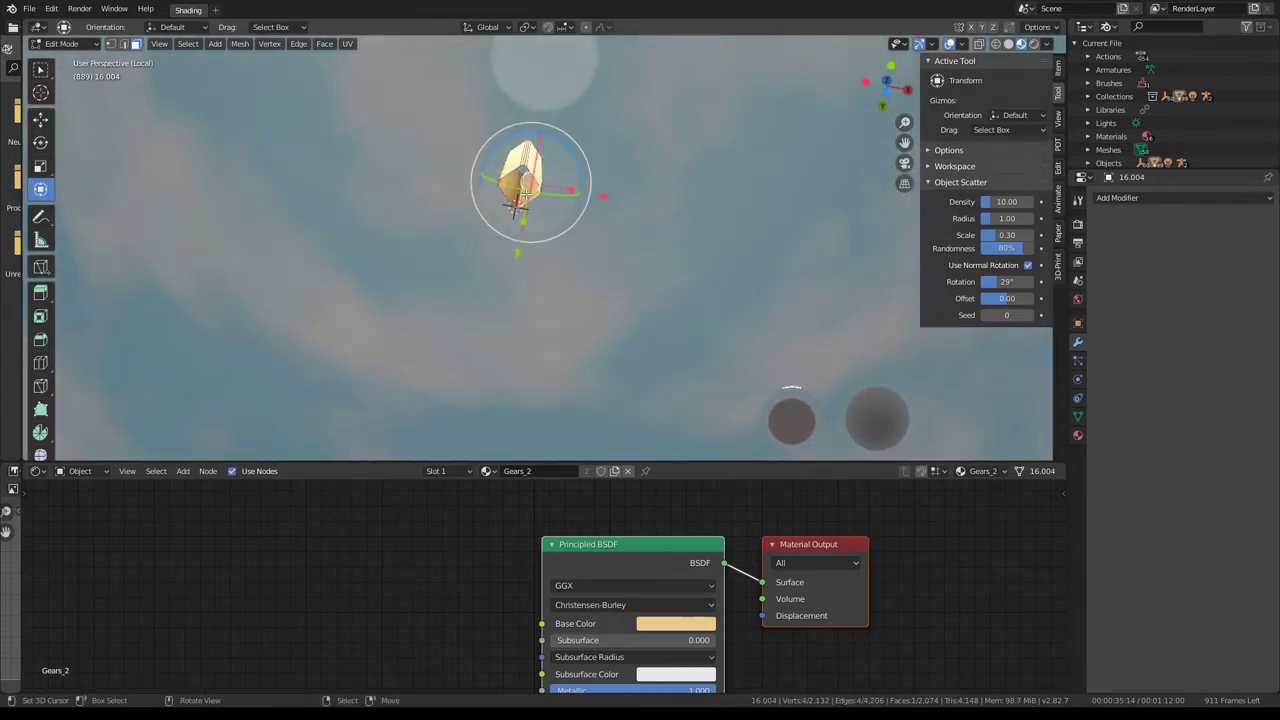
pyautogui.hotkey('ctrl', 'l')
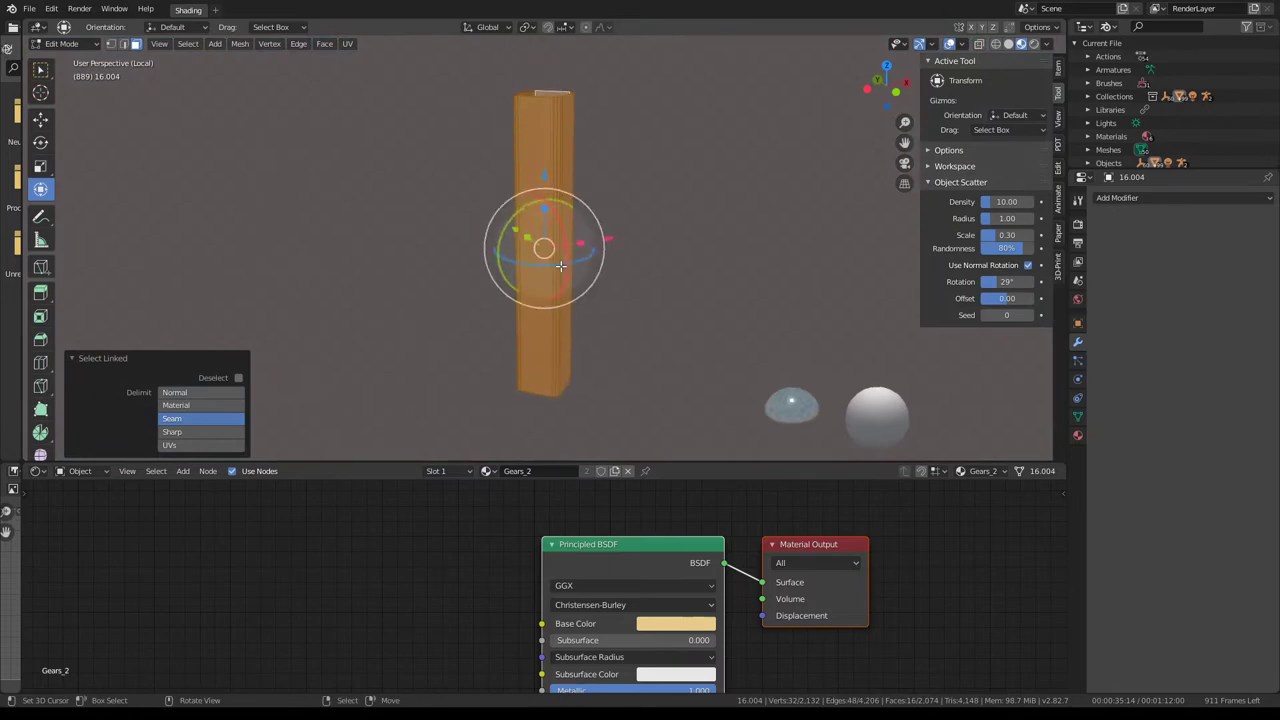
pyautogui.press('KP_1')
pyautogui.moveTo(492, 250); pyautogui.dragTo(518, 249)
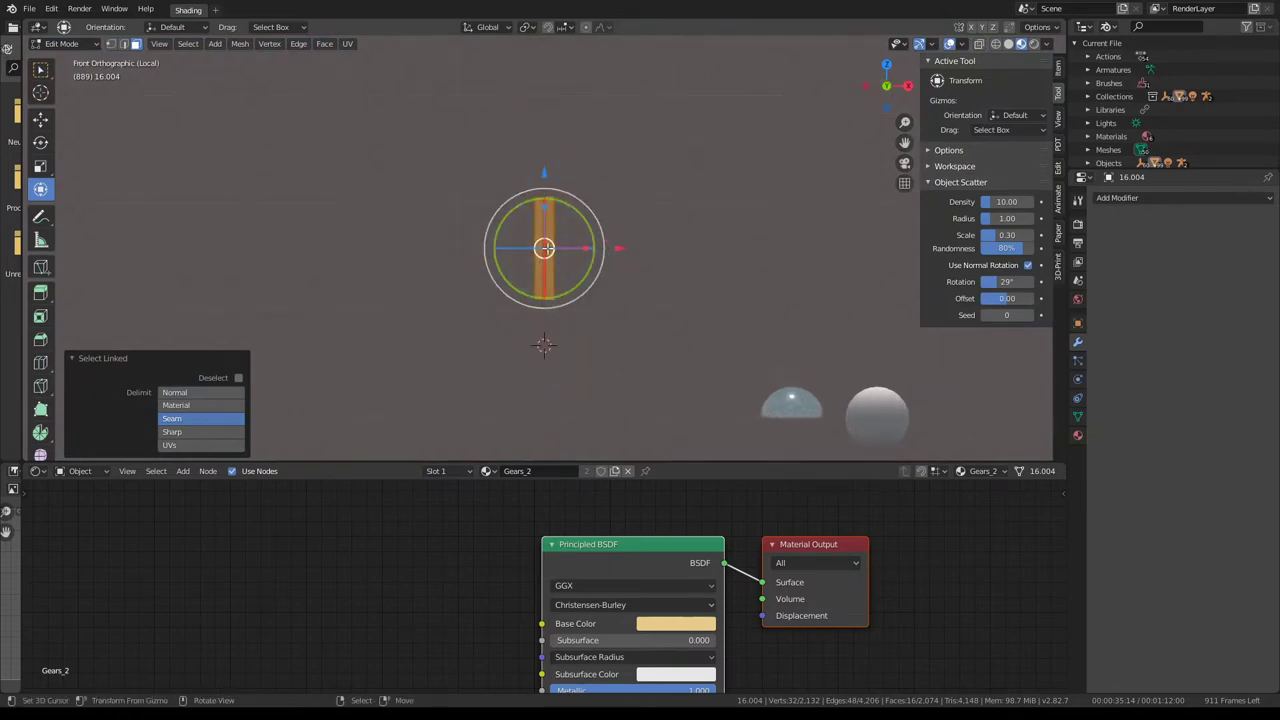
pyautogui.press('KP_3')
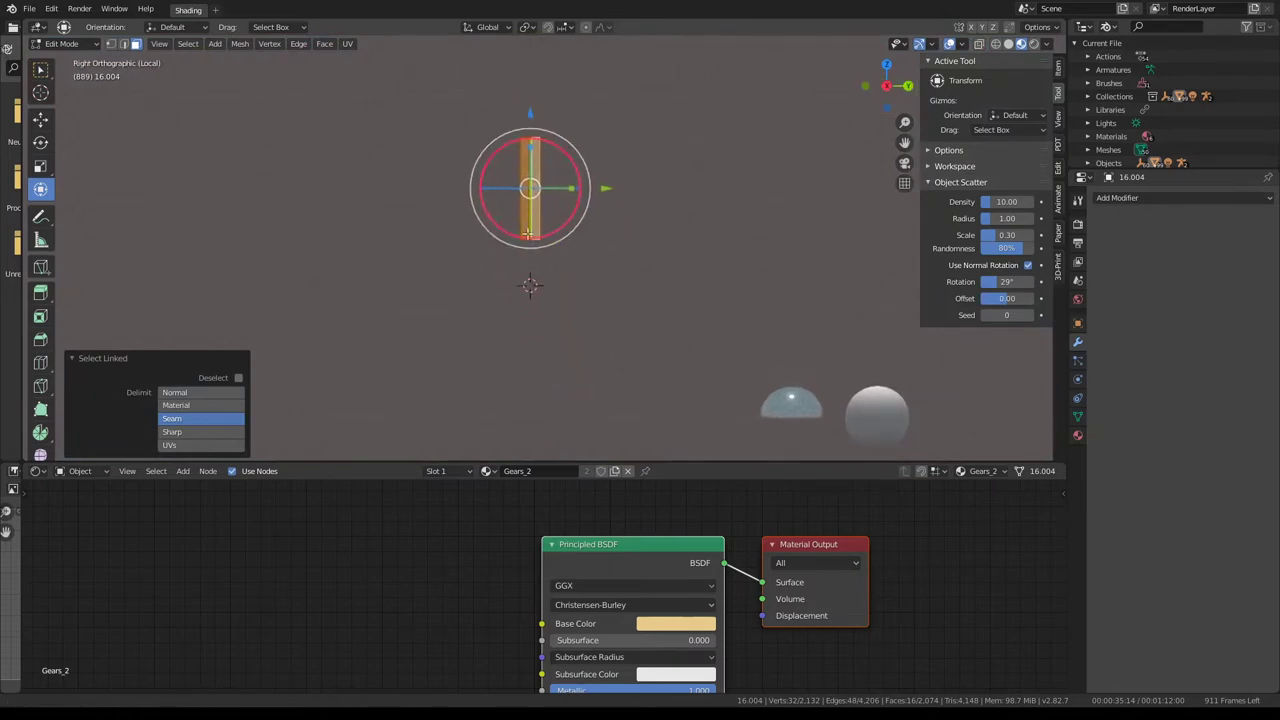
pyautogui.scroll(2, 635, 255)
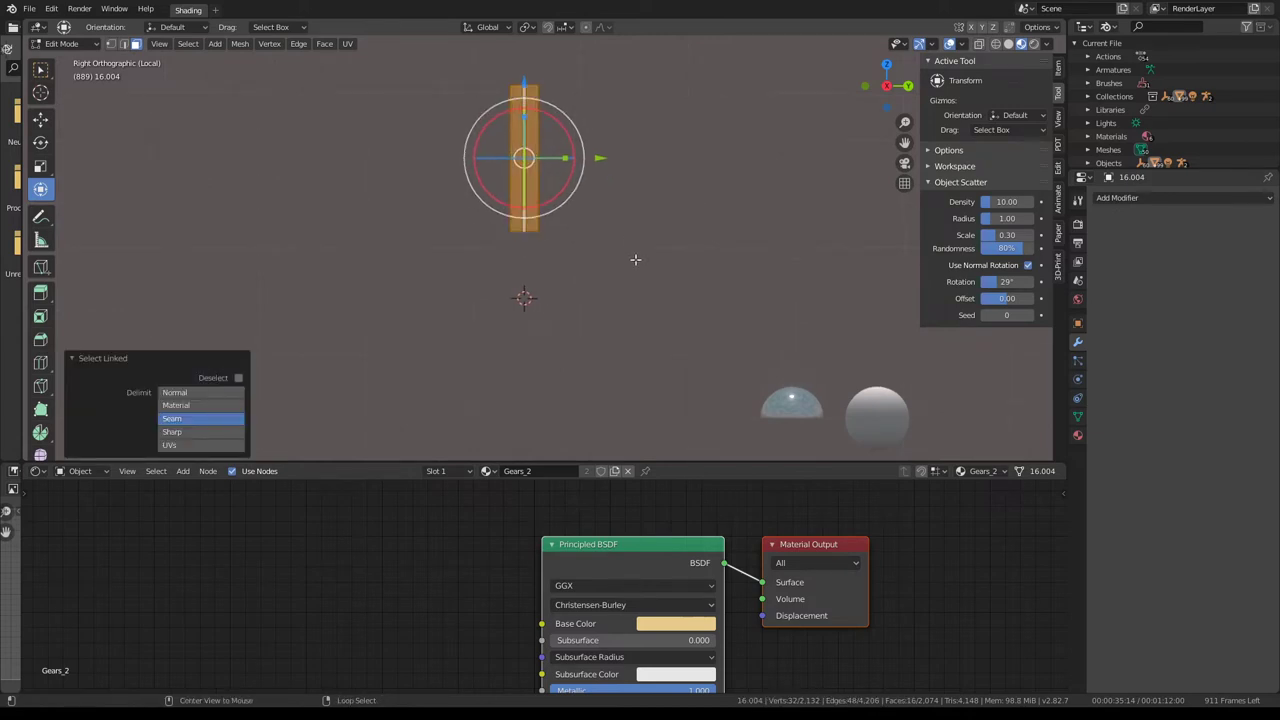
# - Spin the bar 360° with 9 steps as separate duplicate spokes
pyautogui.hotkey('shift', 'r')
pyautogui.moveTo(240, 333); pyautogui.dragTo(413, 333)
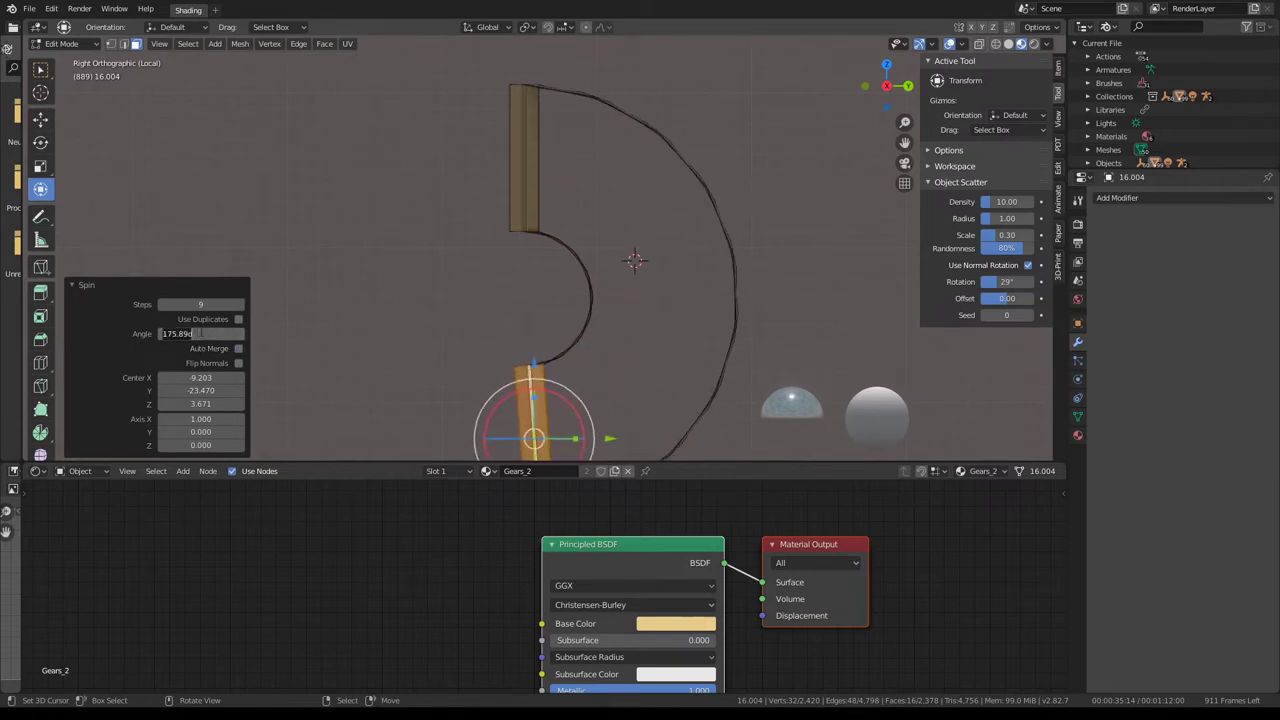
pyautogui.write('360')
pyautogui.press('Return')
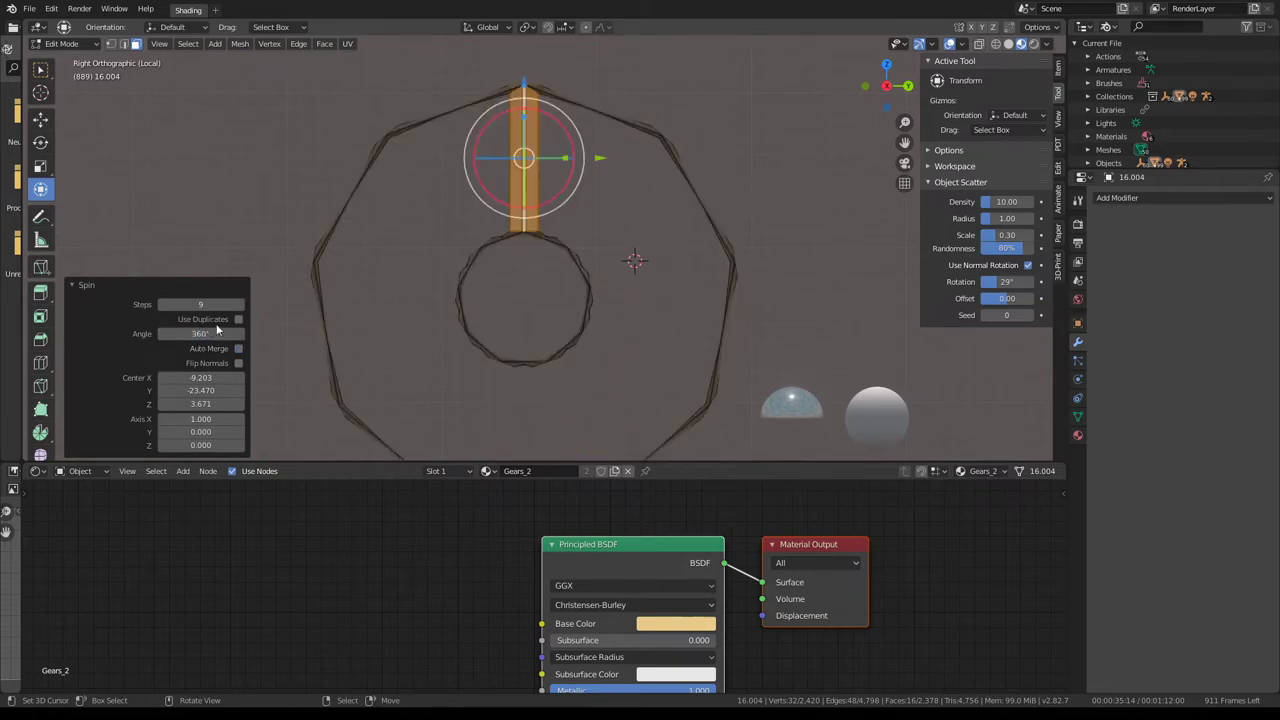
pyautogui.click(238, 319)
pyautogui.moveTo(300, 300)
pyautogui.mouseDown(button='middle')
pyautogui.moveTo(343, 96)
pyautogui.moveTo(525, 97)
pyautogui.mouseUp(button='middle')
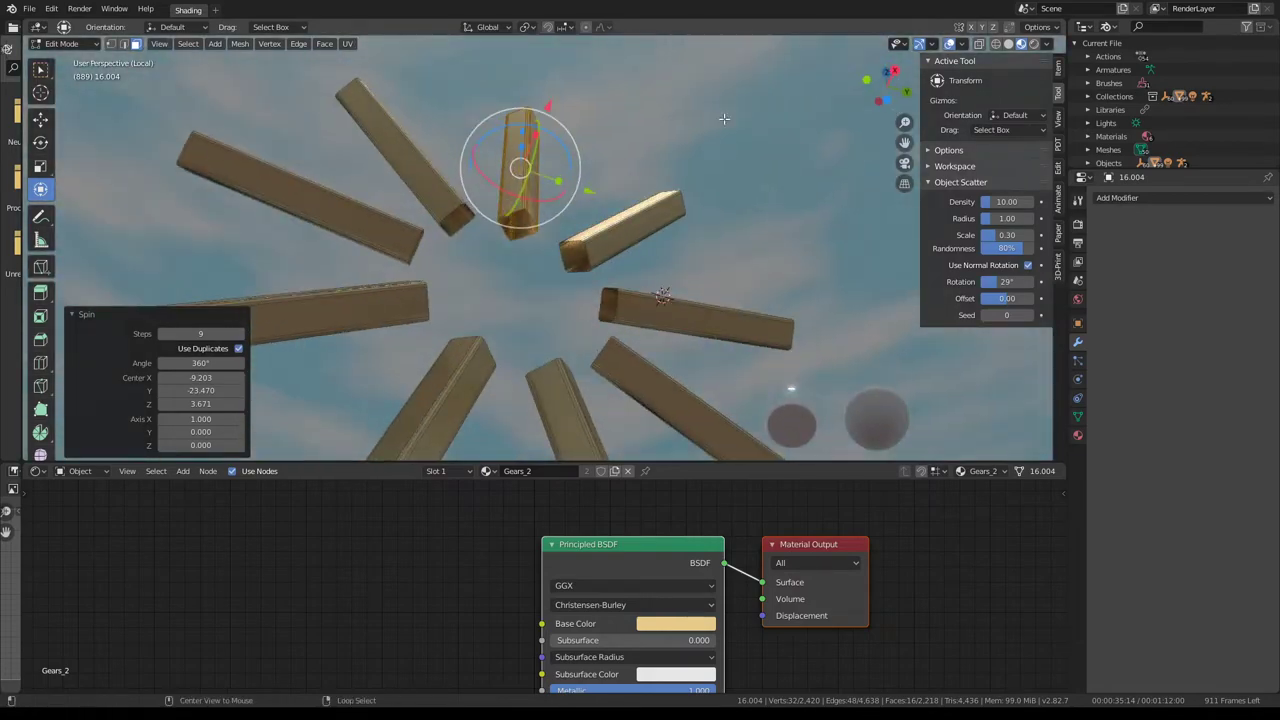
# - Select all nine duplicated spokes as linked geometry
pyautogui.moveTo(658, 105); pyautogui.dragTo(710, 265, button='middle')
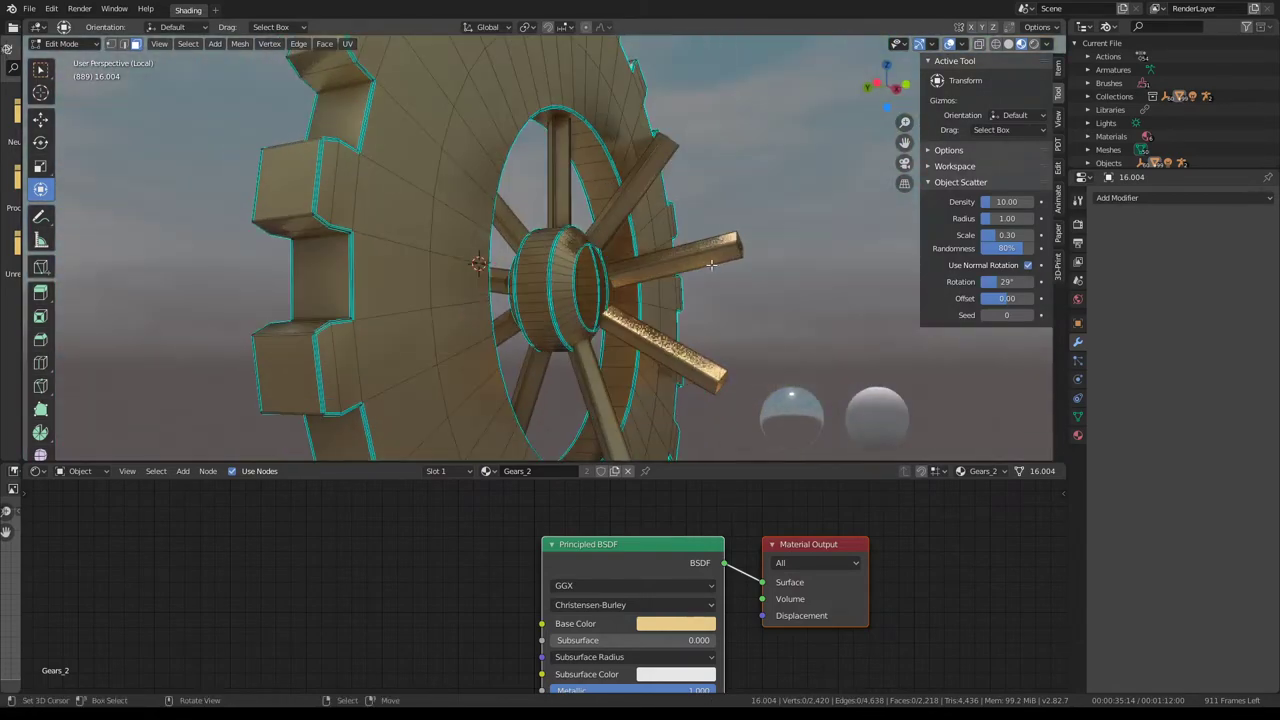
pyautogui.press('`')
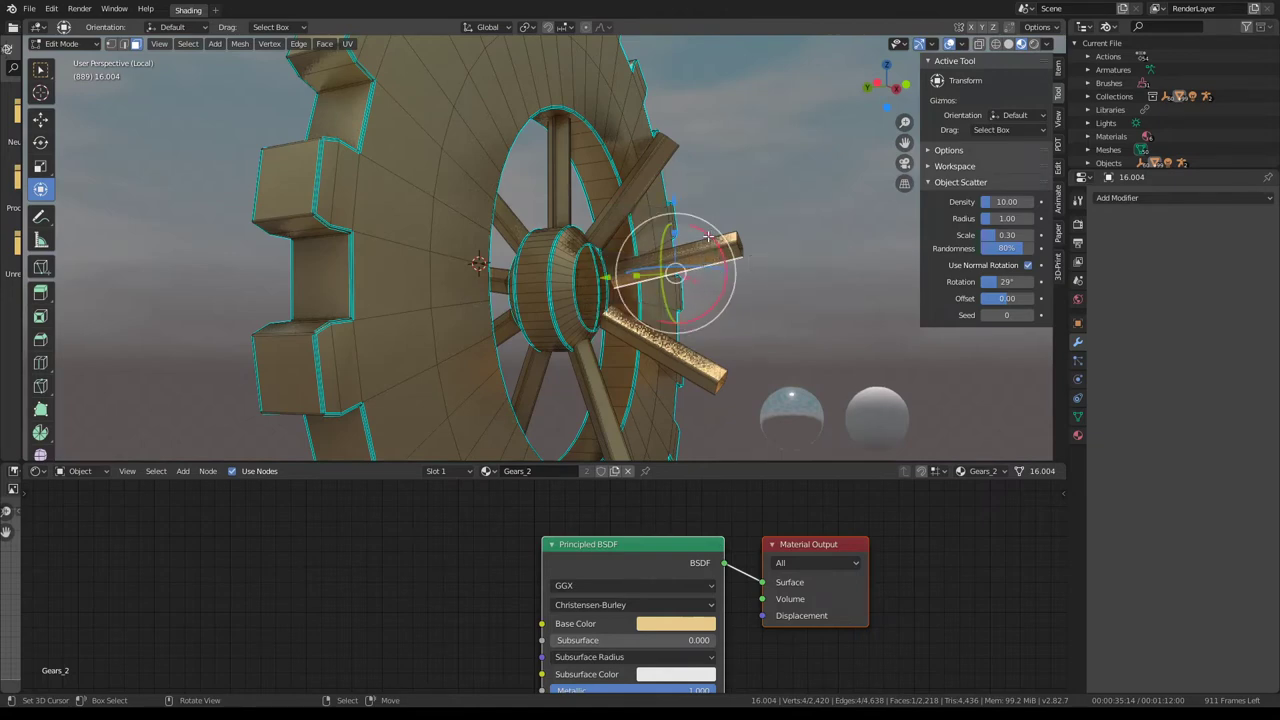
pyautogui.press('l')
pyautogui.moveTo(708, 237); pyautogui.dragTo(603, 185, button='middle')
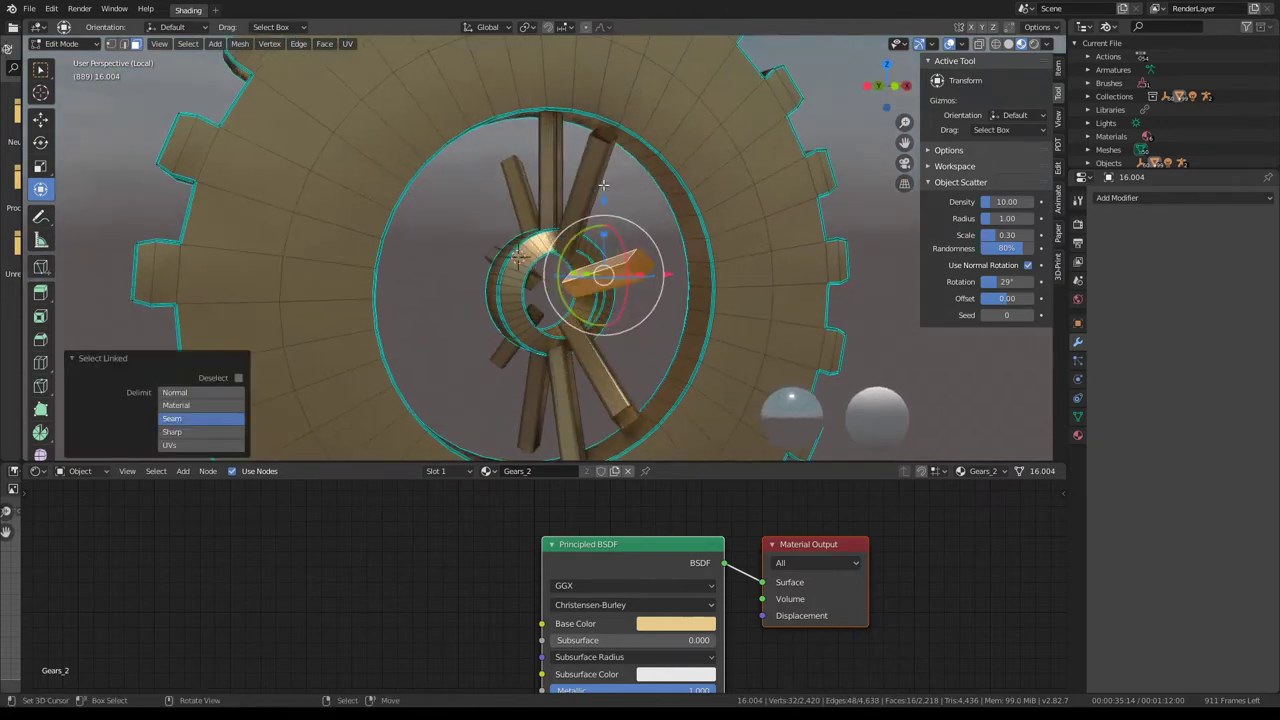
pyautogui.press('l')
pyautogui.press('l')
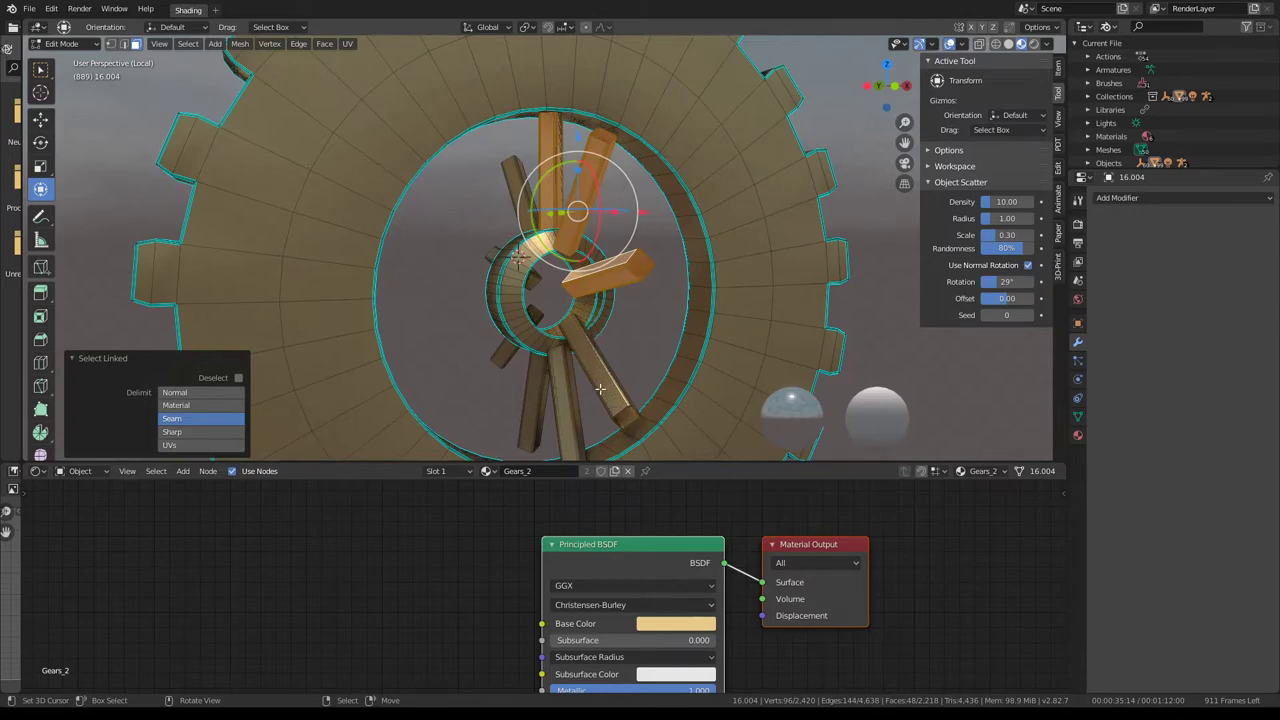
pyautogui.press('l')
pyautogui.press('l')
pyautogui.press('l')
pyautogui.moveTo(486, 352); pyautogui.dragTo(488, 340, button='middle')
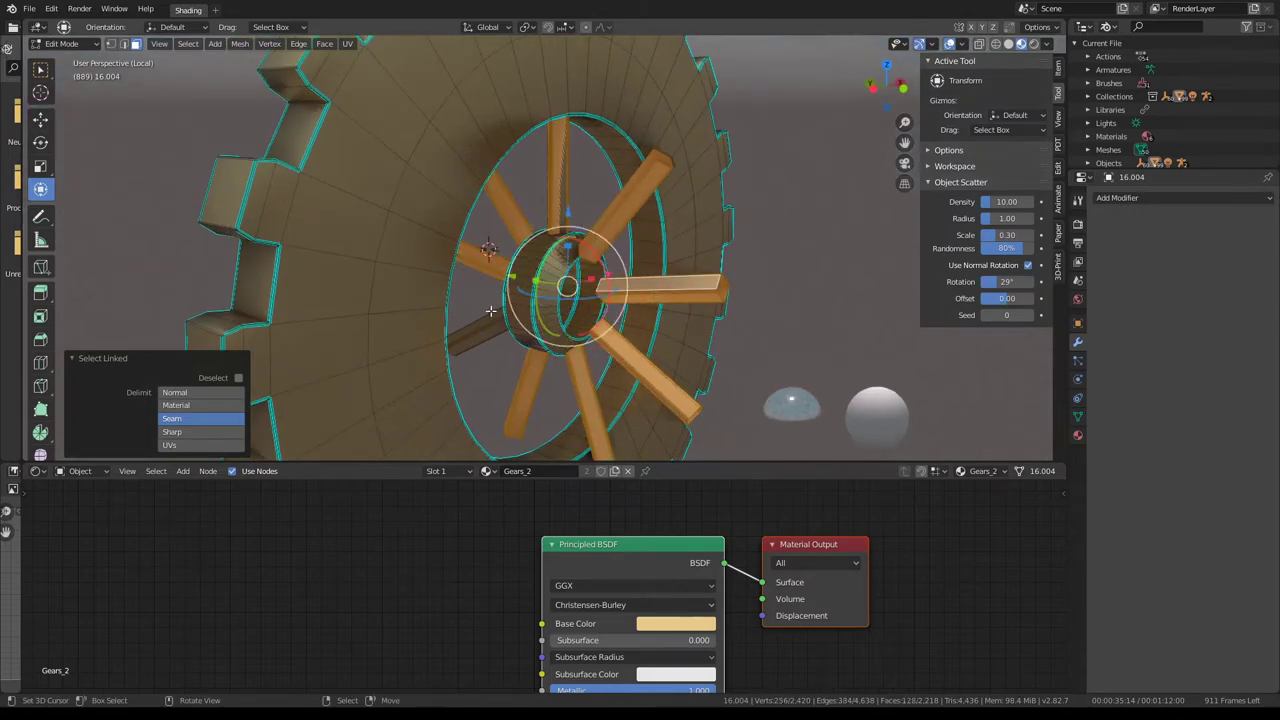
pyautogui.moveTo(472, 331); pyautogui.dragTo(580, 292, button='middle')
# - Rotate the spokes 90° about Z, deselect all and return to Object Mode
pyautogui.press('r')
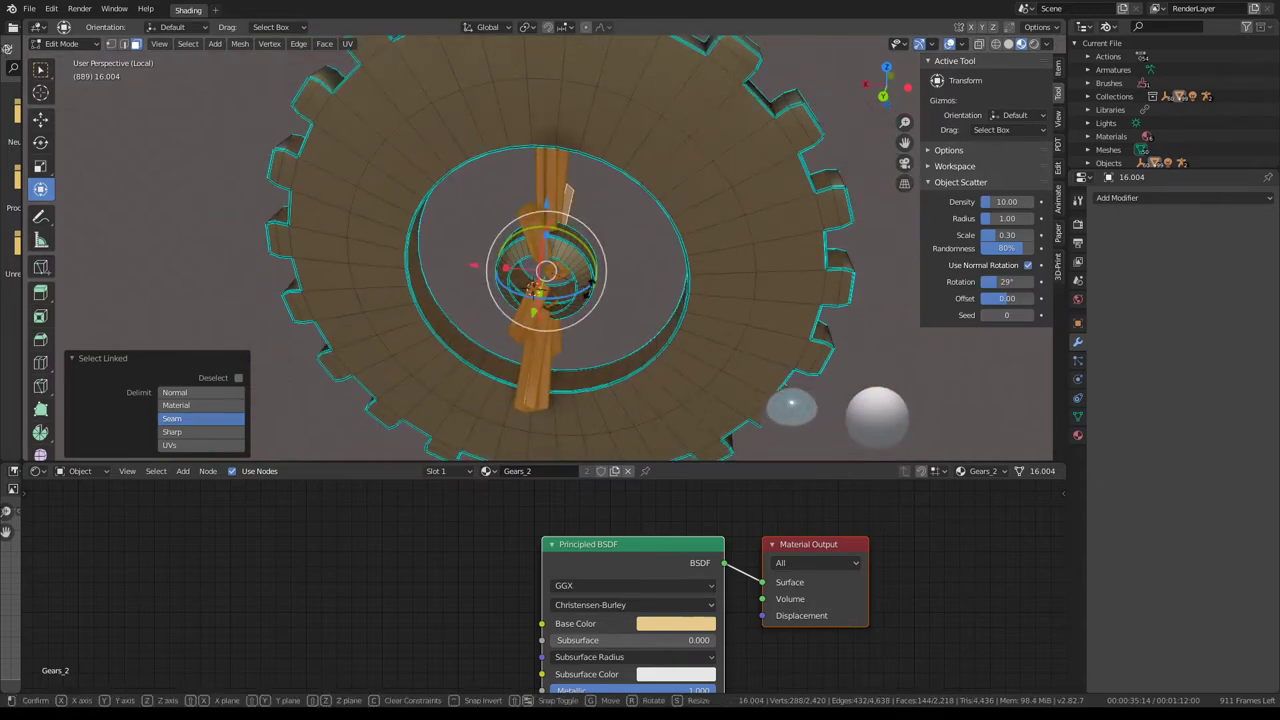
pyautogui.press('z')
pyautogui.click(666, 280)
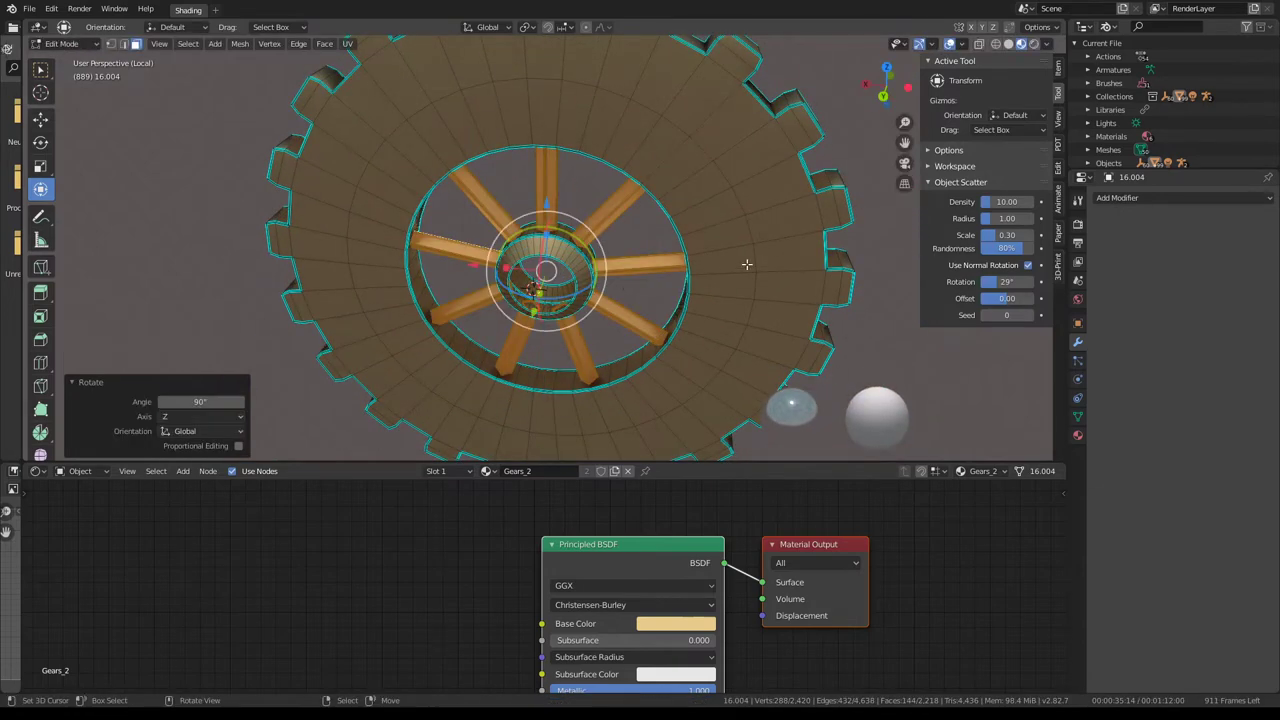
pyautogui.hotkey('alt', 'a')
pyautogui.press('Tab')
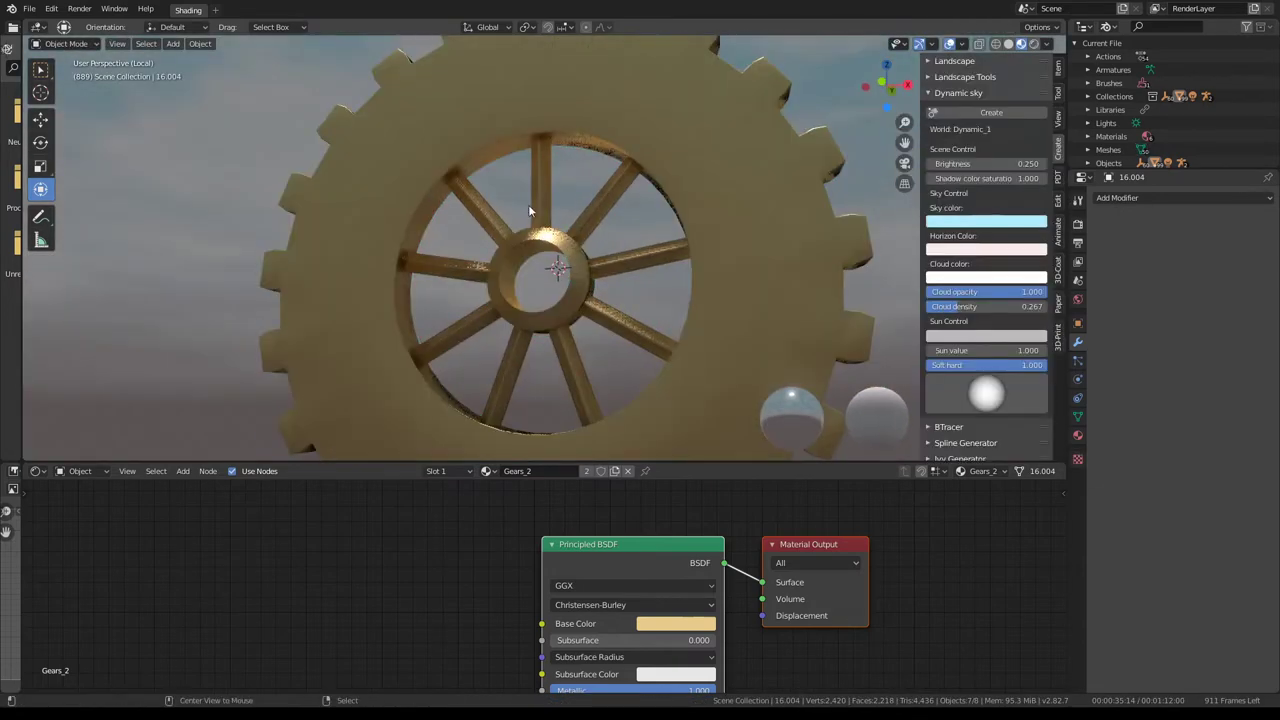
# - Leave local view and briefly play then stop the animation
pyautogui.scroll(-4, 528, 204)
pyautogui.scroll(-1, 528, 204)
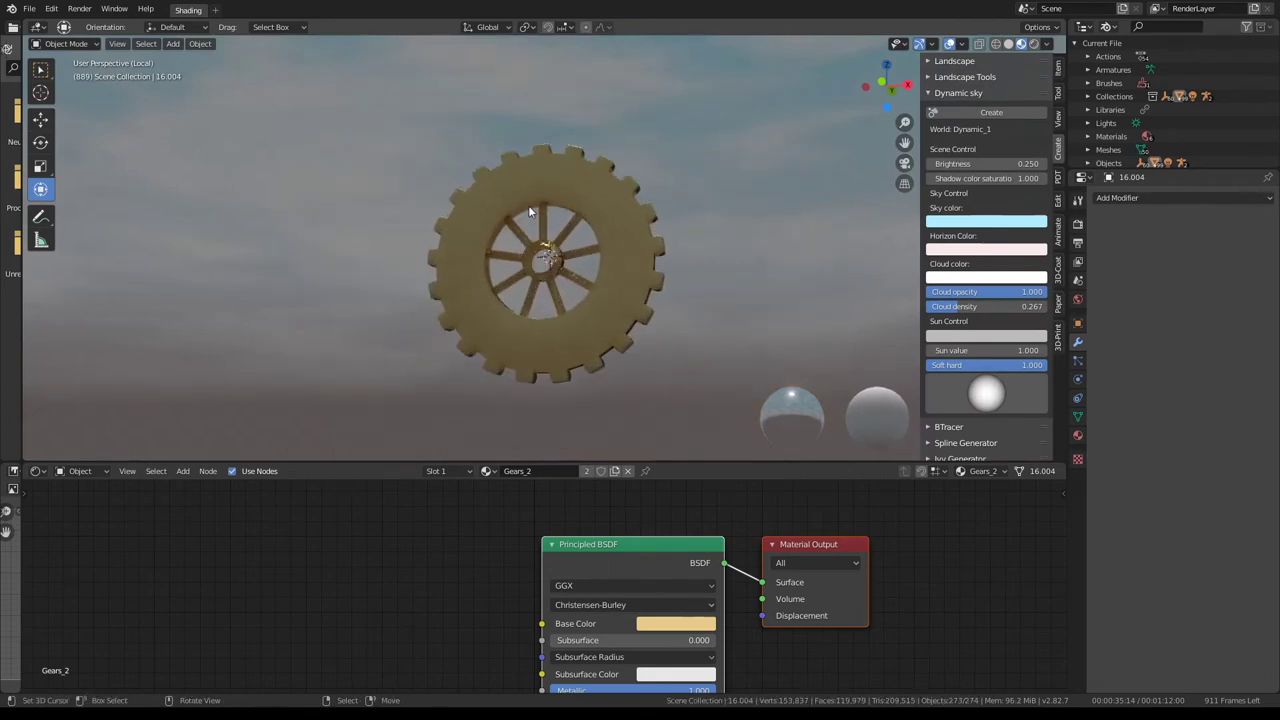
pyautogui.press('KP_Divide')
pyautogui.press('space')
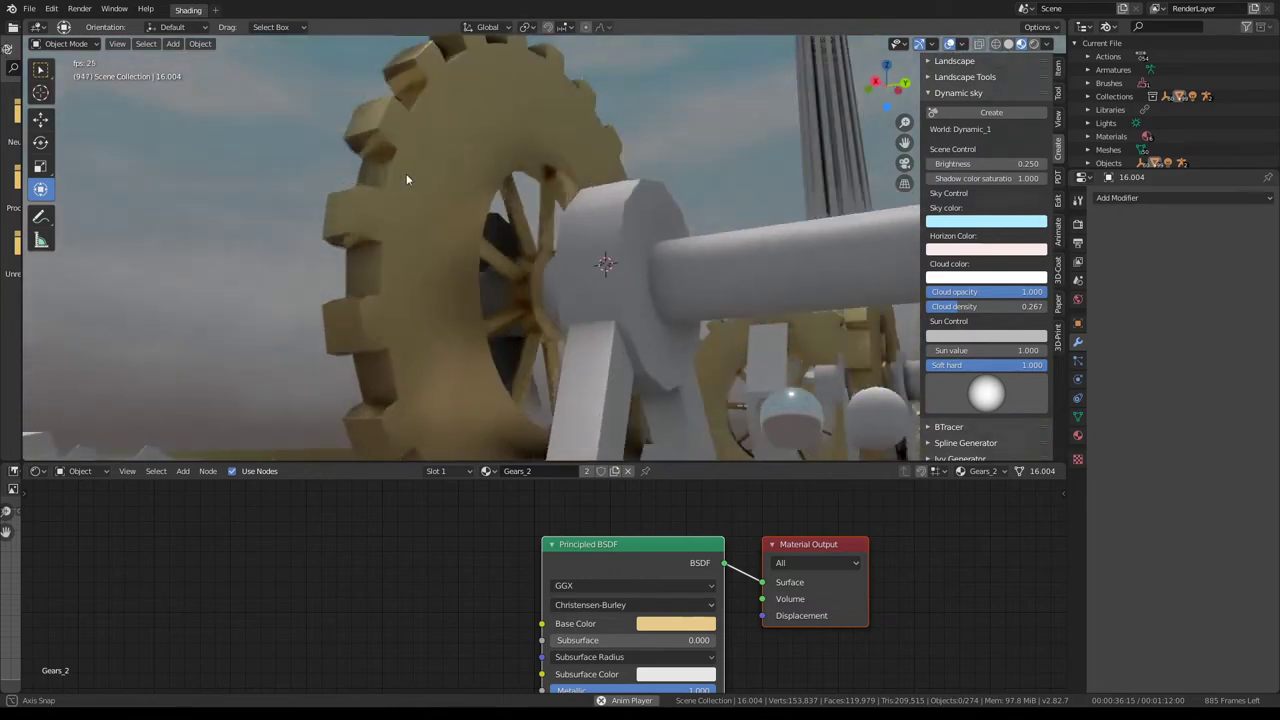
pyautogui.press('space')
# - Isolate the big gear 16.004 in local view and enter Edit Mode
pyautogui.click(648, 147)
pyautogui.press('KP_Divide')
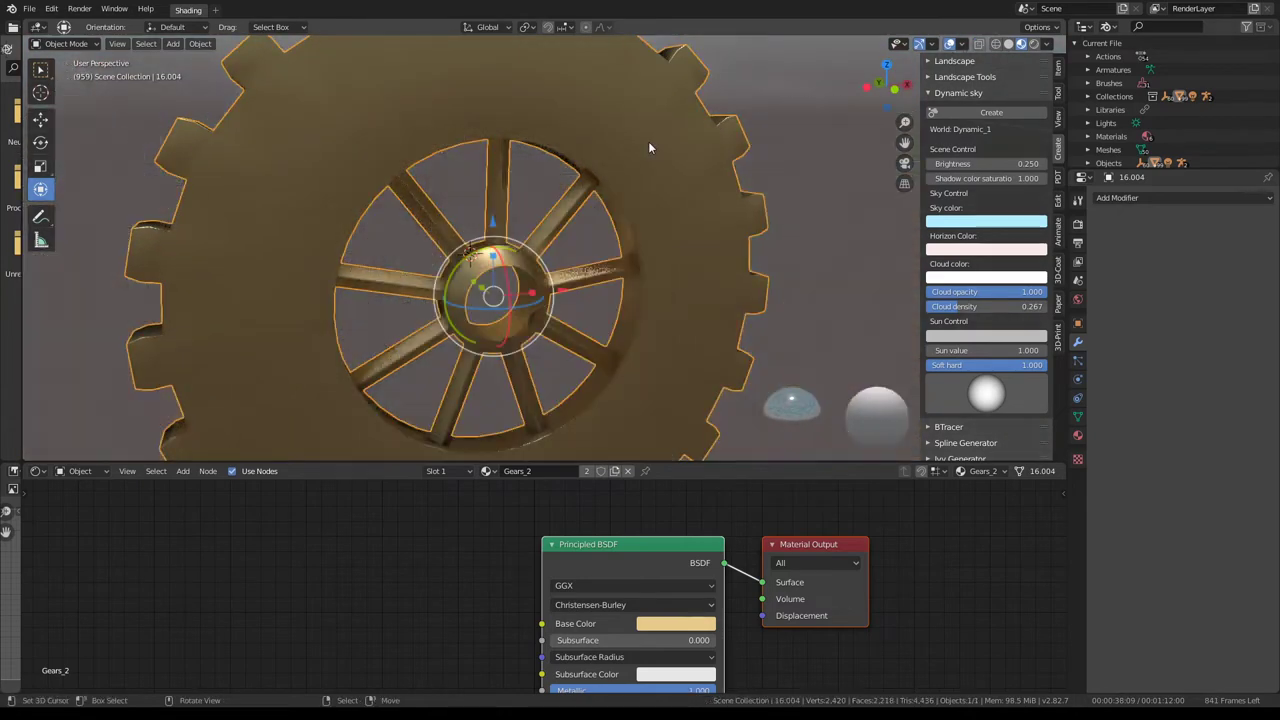
pyautogui.scroll(-4, 667, 393)
pyautogui.scroll(-2, 557, 517)
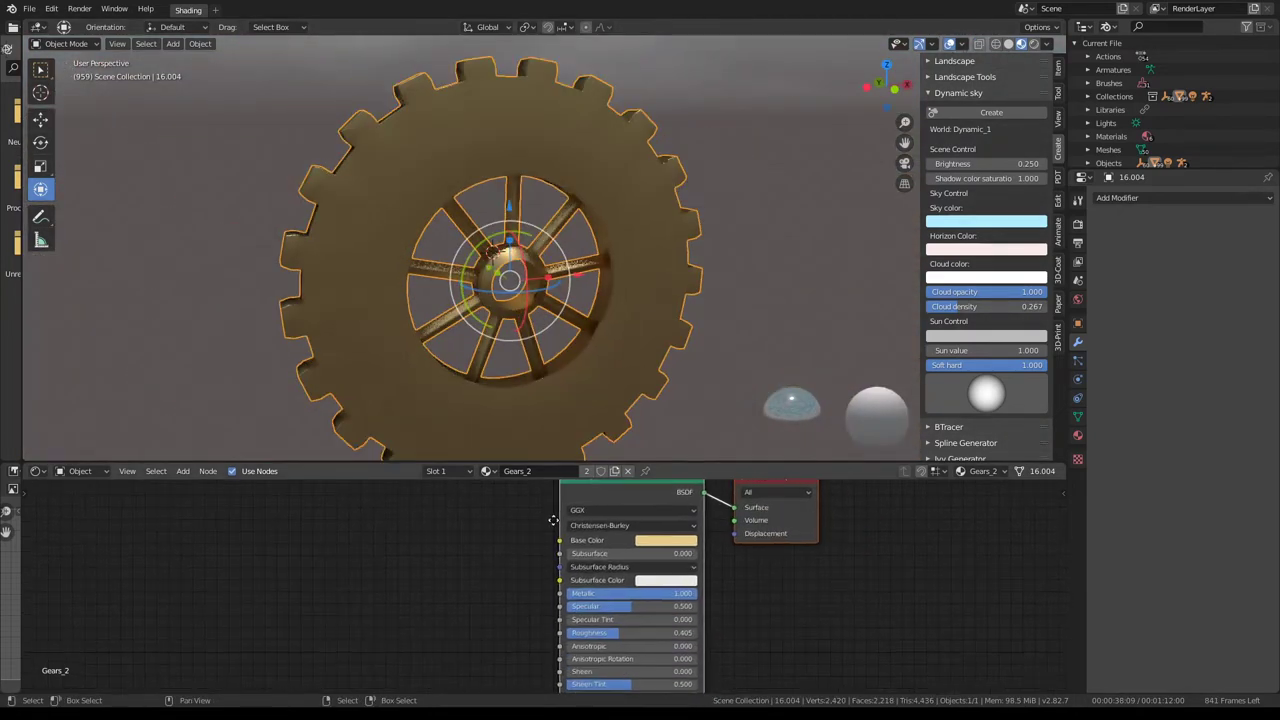
pyautogui.moveTo(507, 313); pyautogui.dragTo(476, 301, button='middle')
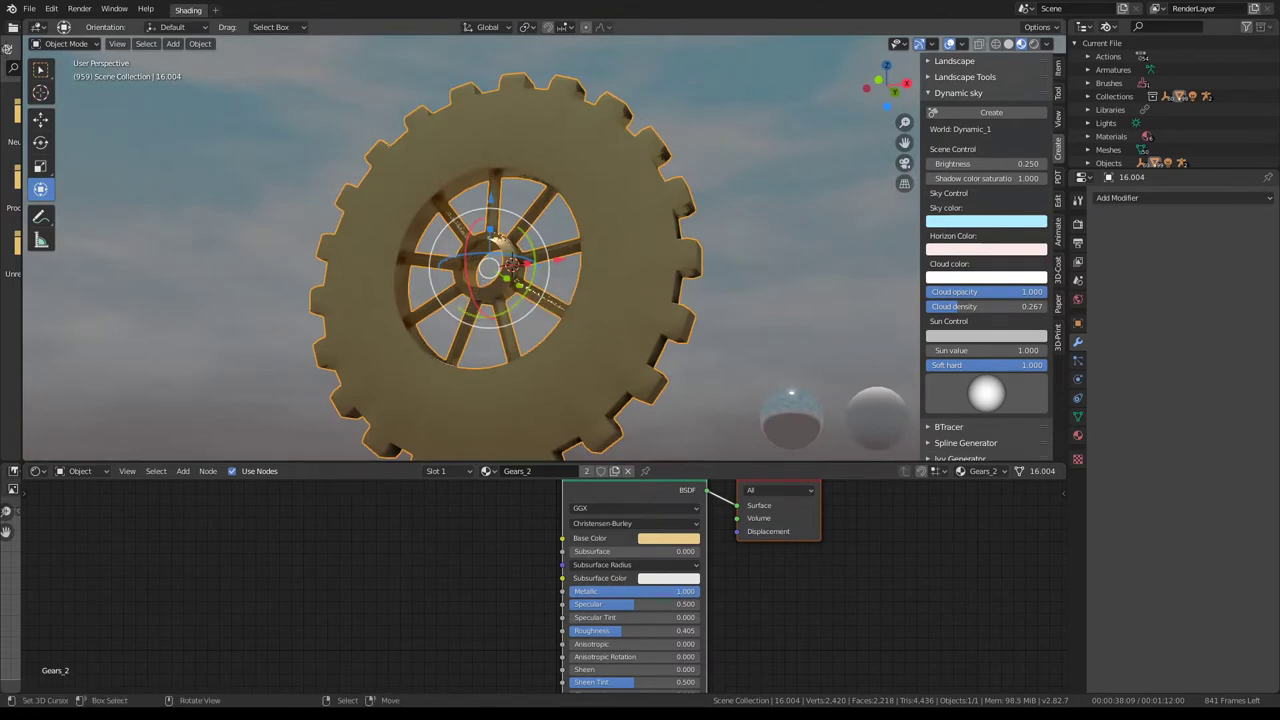
pyautogui.moveTo(700, 220); pyautogui.dragTo(468, 192, button='middle')
pyautogui.press('Tab')
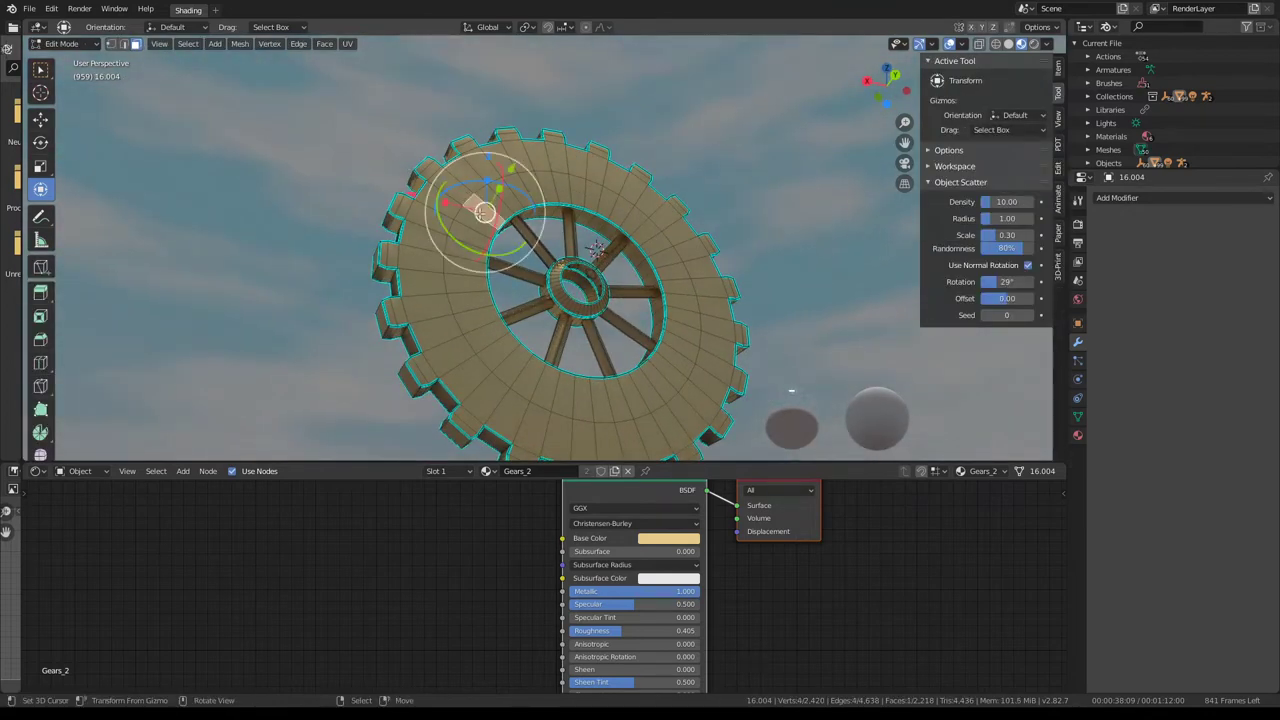
# - Select all gear faces sharing the current face's normal with Select Similar
pyautogui.hotkey('shift', 'g')
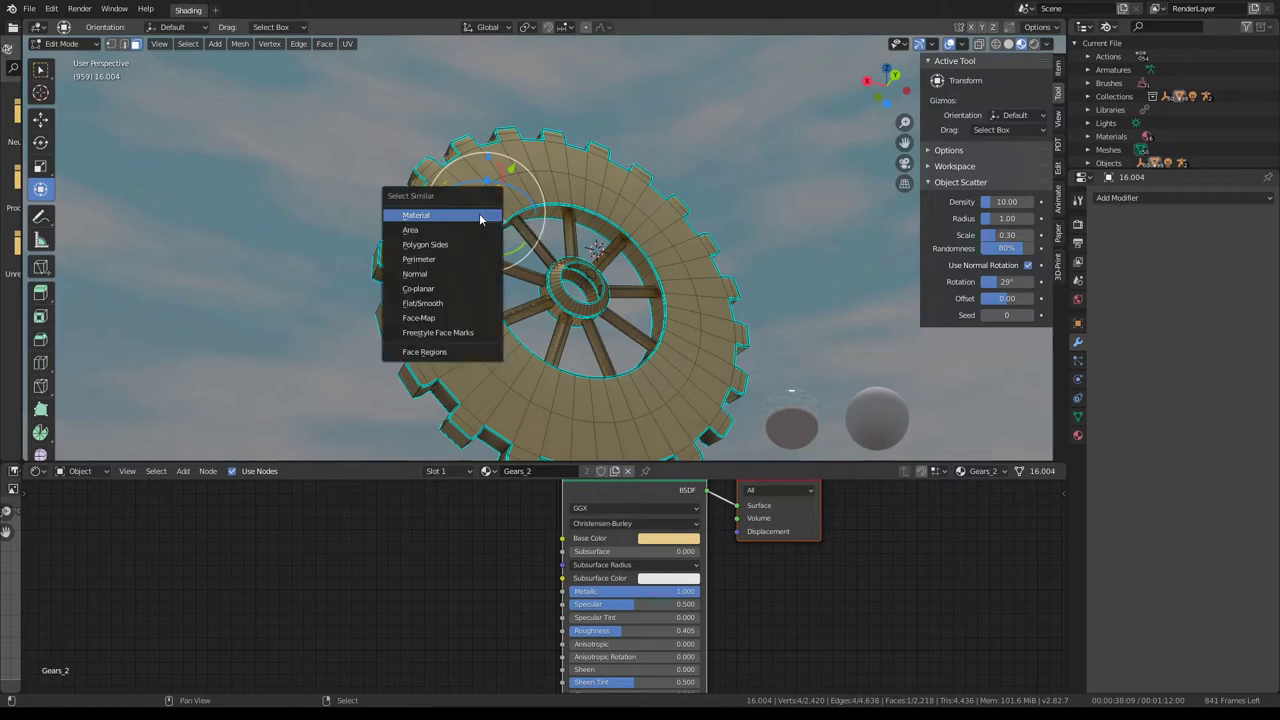
pyautogui.click(437, 268)
pyautogui.scroll(3, 560, 290)
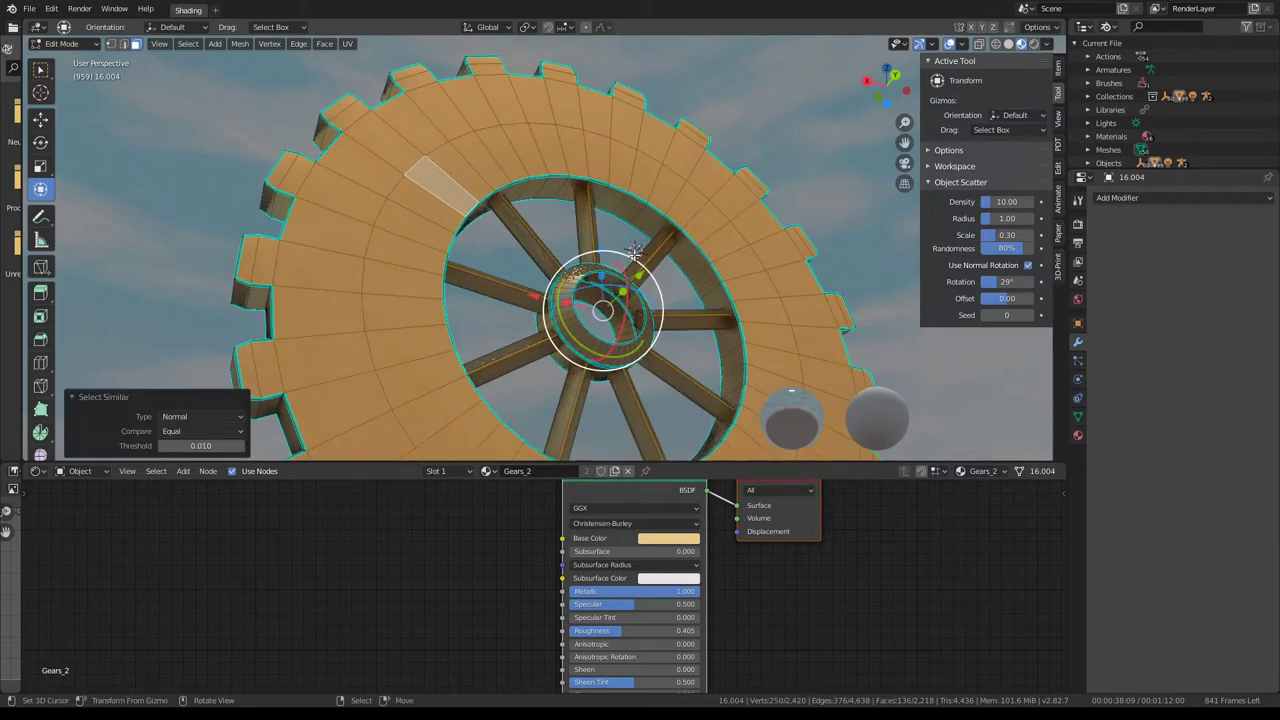
pyautogui.moveTo(560, 290); pyautogui.dragTo(602, 320, button='middle')
pyautogui.scroll(-2, 602, 320)
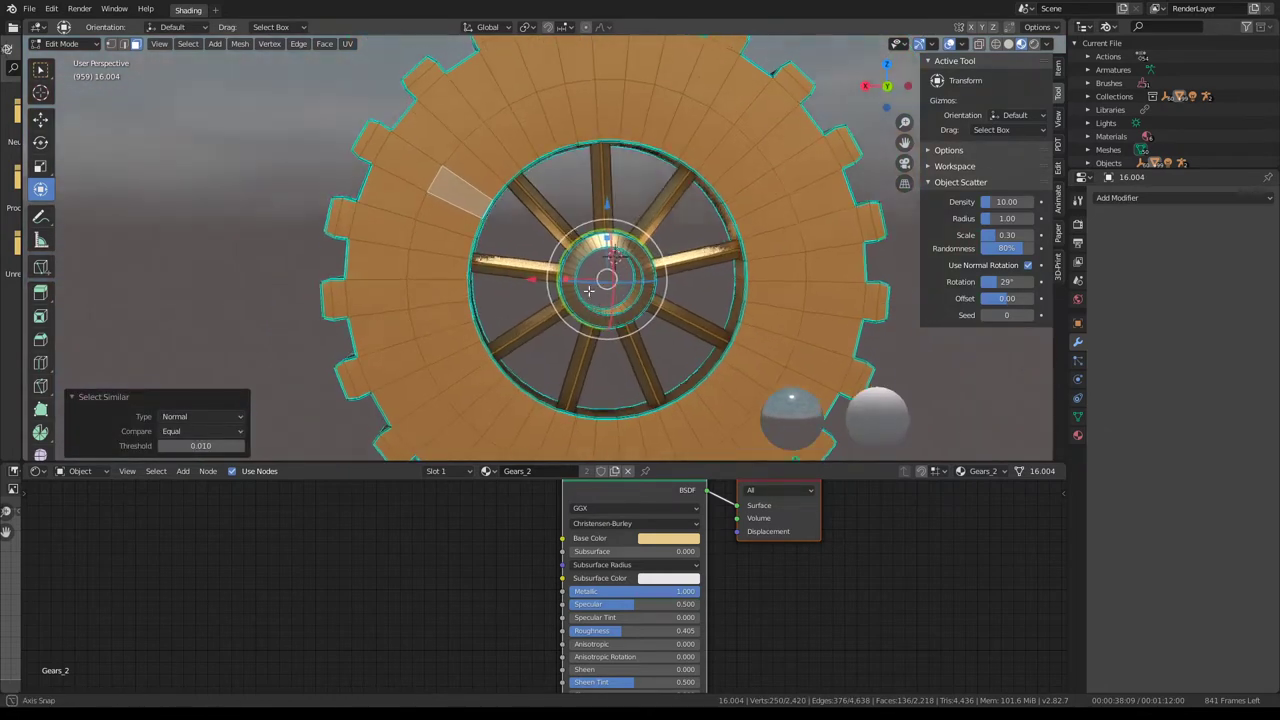
# - Reselect a single gear tooth face and extend to every face with the same normal
pyautogui.press('b')
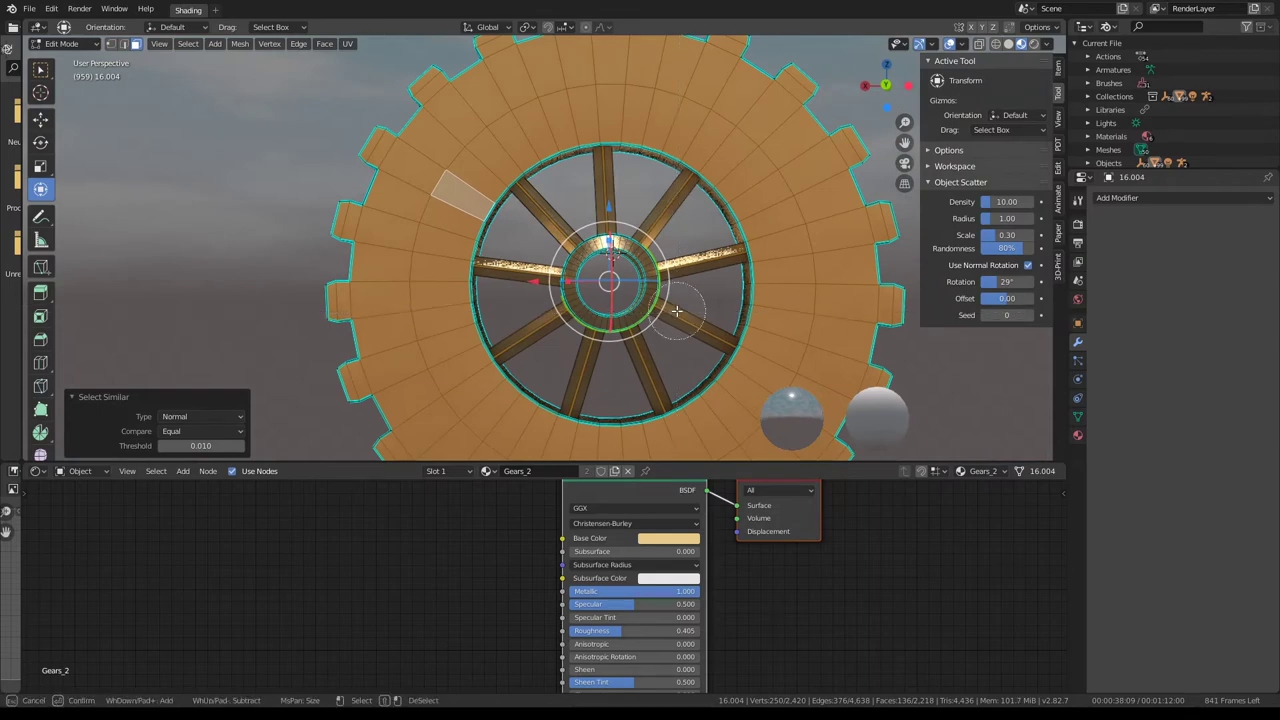
pyautogui.rightClick(655, 238)
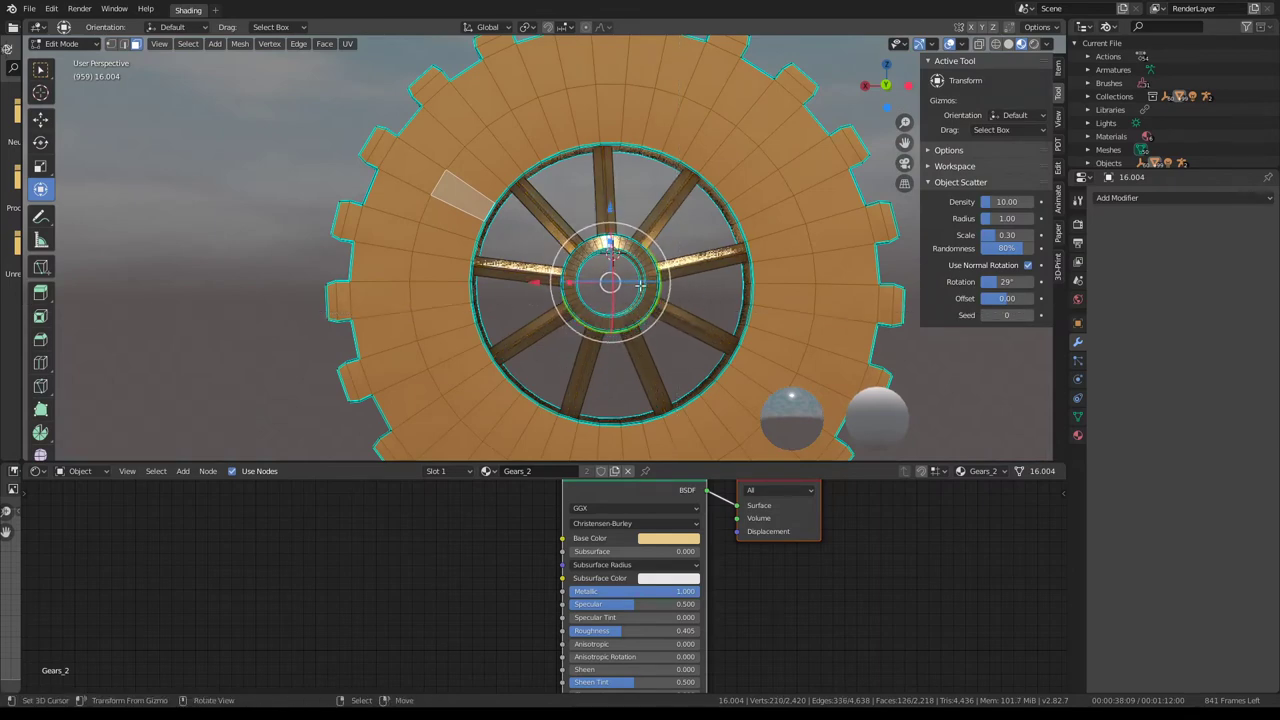
pyautogui.moveTo(655, 238)
pyautogui.mouseDown(button='middle')
pyautogui.moveTo(703, 263)
pyautogui.moveTo(901, 256)
pyautogui.mouseUp(button='middle')
pyautogui.keyDown('shift'); pyautogui.click(715, 188); pyautogui.keyUp('shift')
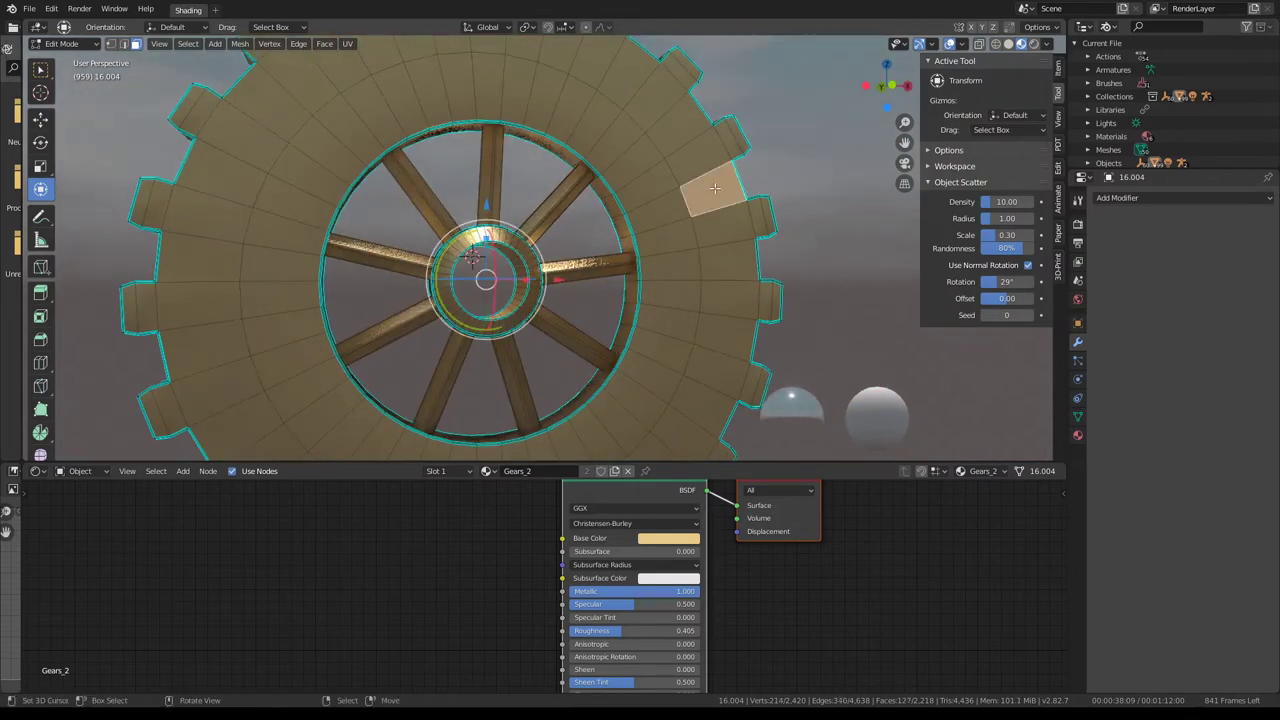
pyautogui.hotkey('shift', 'g')
pyautogui.click(715, 188)
# - Box-select additional faces and drag them outward to check the selection
pyautogui.moveTo(715, 188); pyautogui.dragTo(529, 315, button='middle')
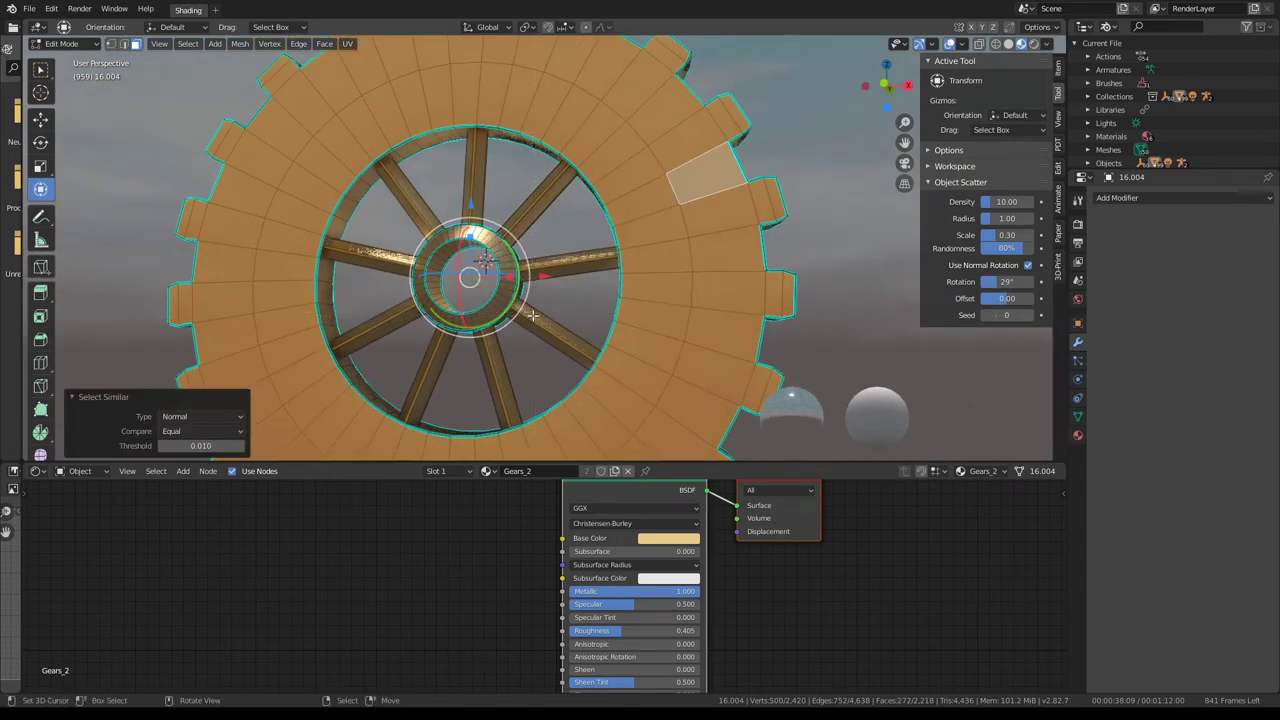
pyautogui.moveTo(542, 289); pyautogui.dragTo(556, 289, button='middle')
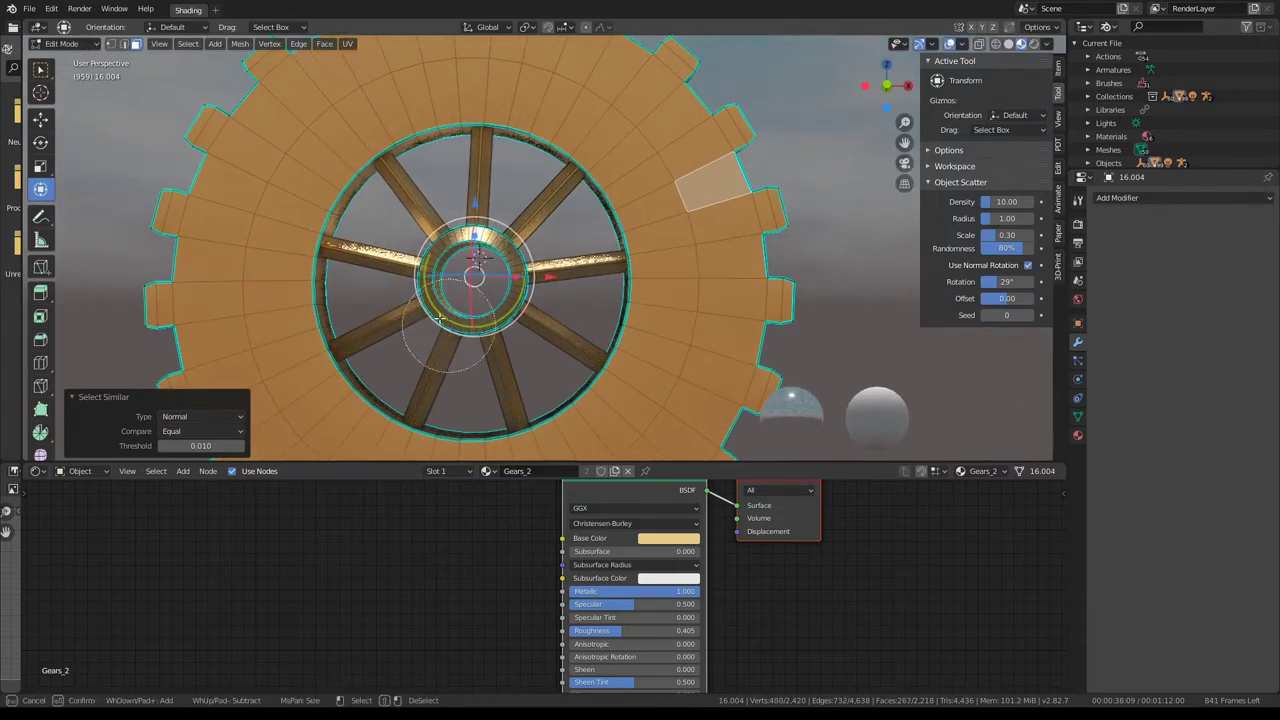
pyautogui.press('Escape')
pyautogui.moveTo(540, 277)
pyautogui.mouseDown(button='middle')
pyautogui.moveTo(539, 204)
pyautogui.moveTo(593, 330)
pyautogui.mouseUp(button='middle')
pyautogui.press('b')
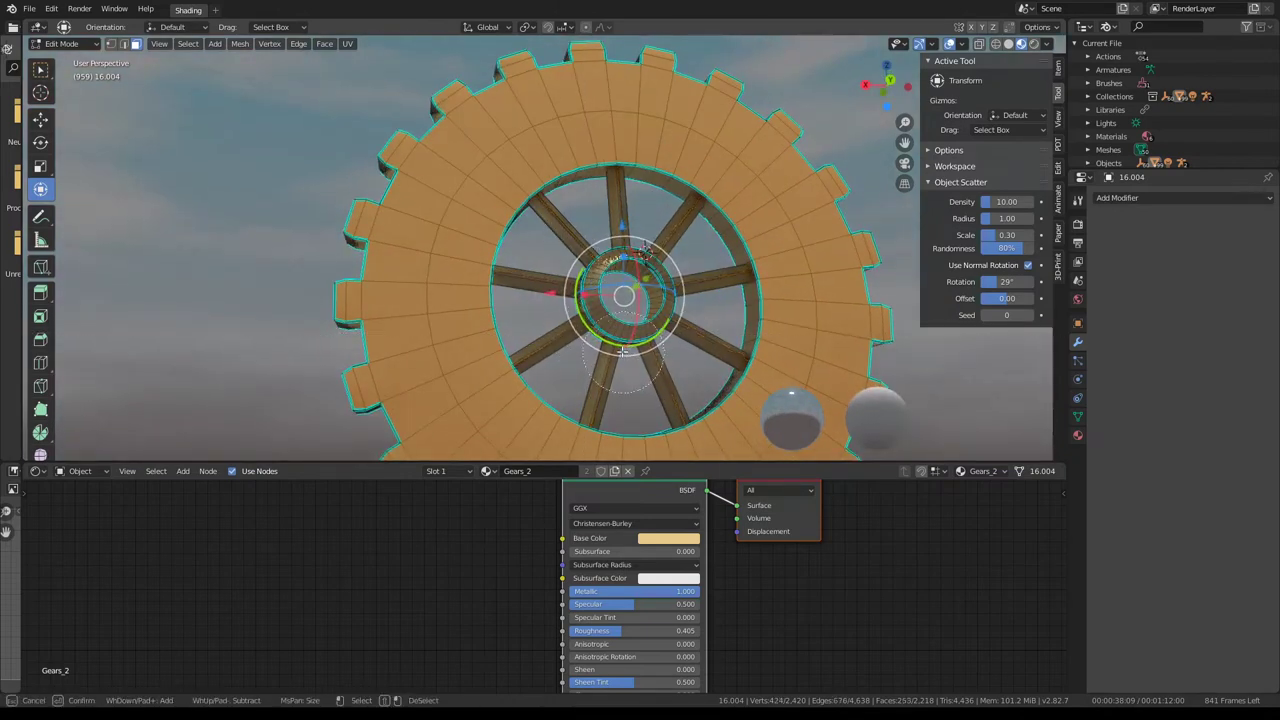
pyautogui.press('g')
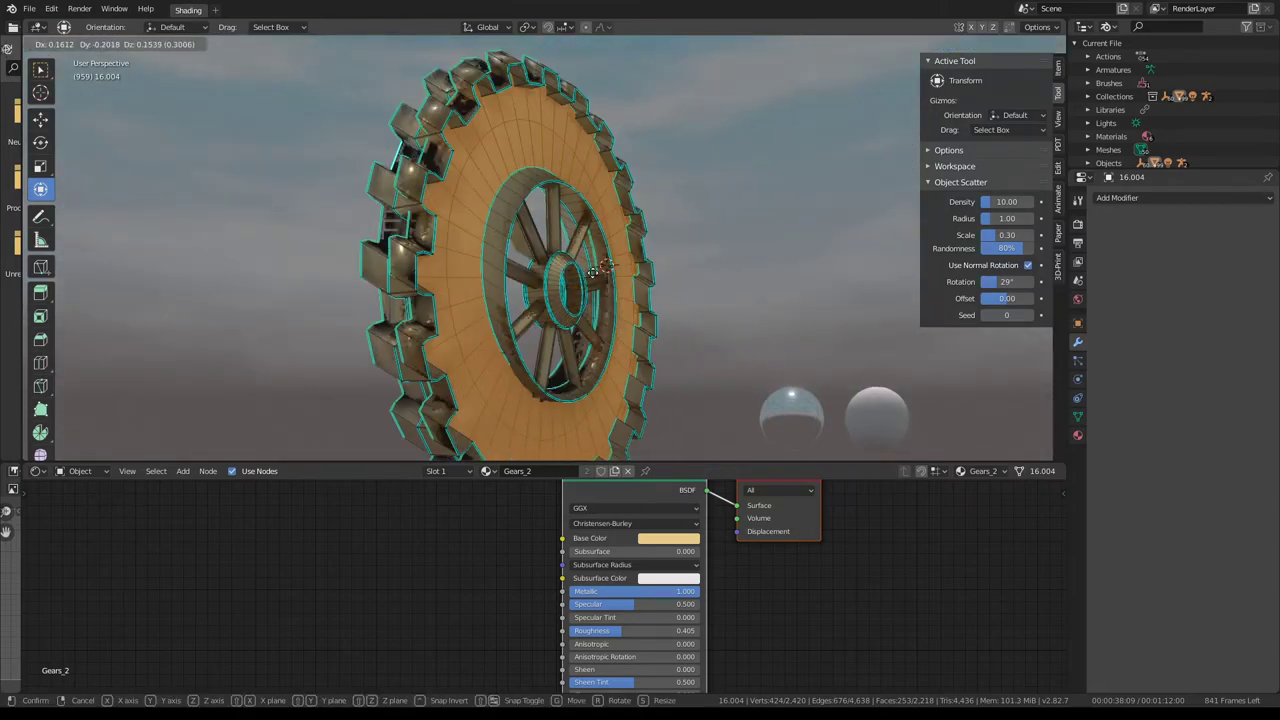
pyautogui.click(640, 289)
pyautogui.moveTo(640, 289)
pyautogui.mouseDown(button='middle')
pyautogui.moveTo(621, 189)
pyautogui.moveTo(486, 203)
pyautogui.moveTo(686, 222)
pyautogui.moveTo(678, 230)
pyautogui.mouseUp(button='middle')
pyautogui.hotkey('ctrl', 'f')
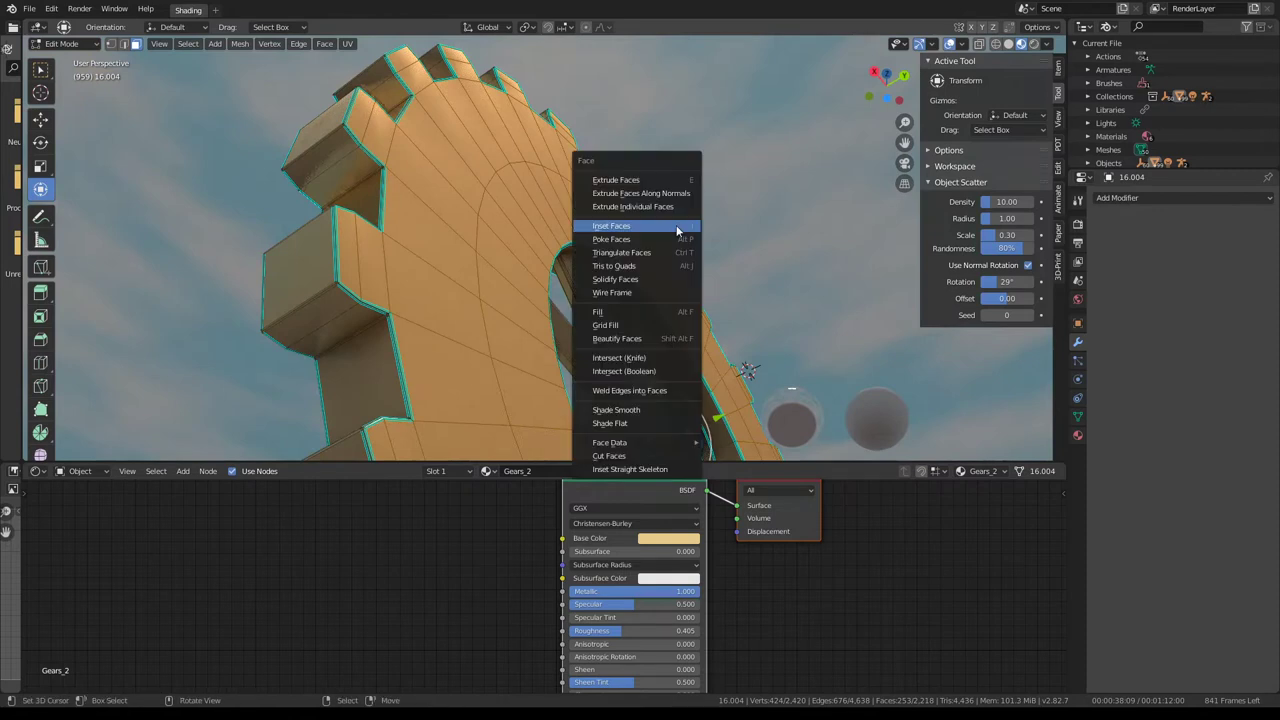
pyautogui.click(677, 226)
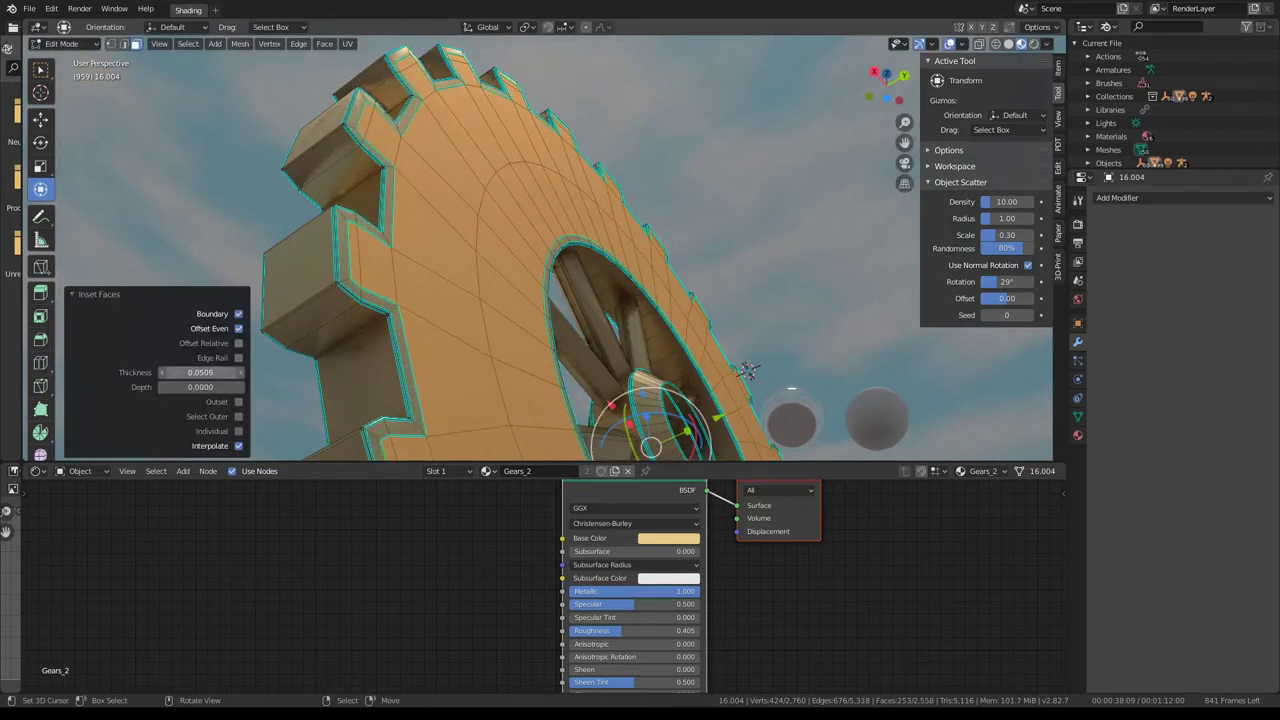
pyautogui.moveTo(748, 370)
pyautogui.mouseDown(button='middle')
pyautogui.moveTo(876, 263)
pyautogui.moveTo(713, 176)
pyautogui.mouseUp(button='middle')
pyautogui.hotkey('ctrl', 'f')
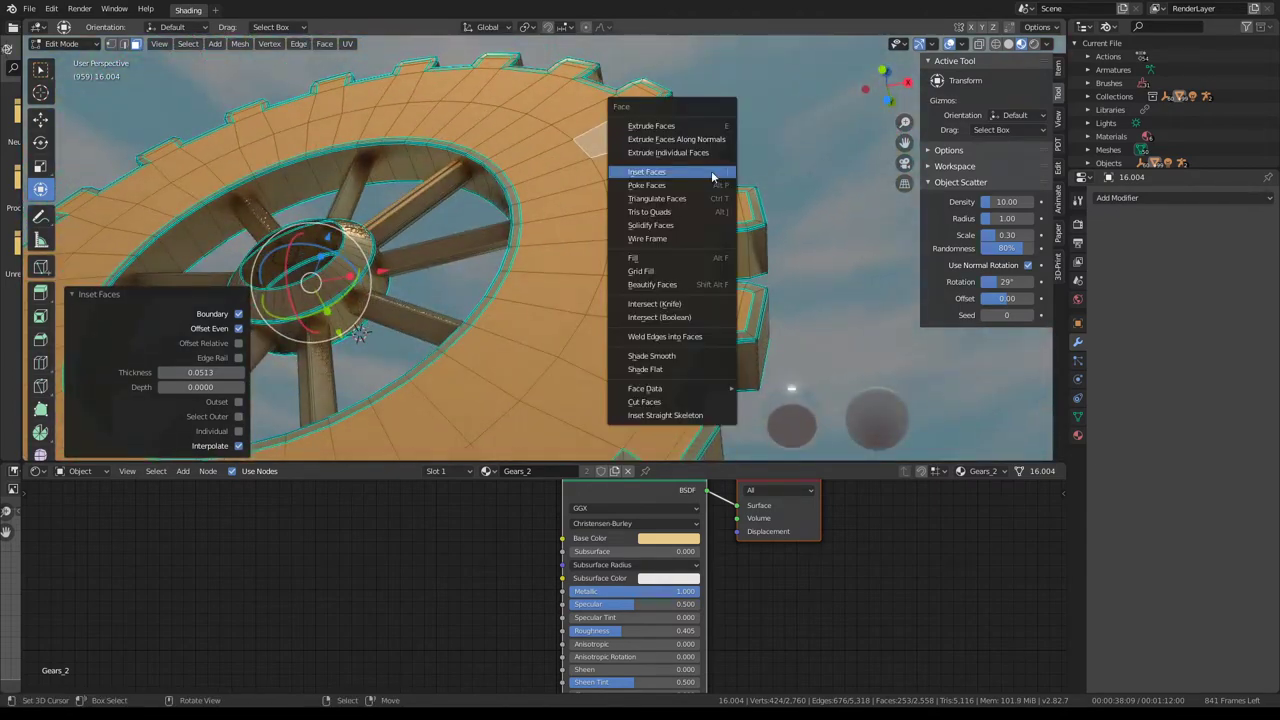
pyautogui.click(713, 176)
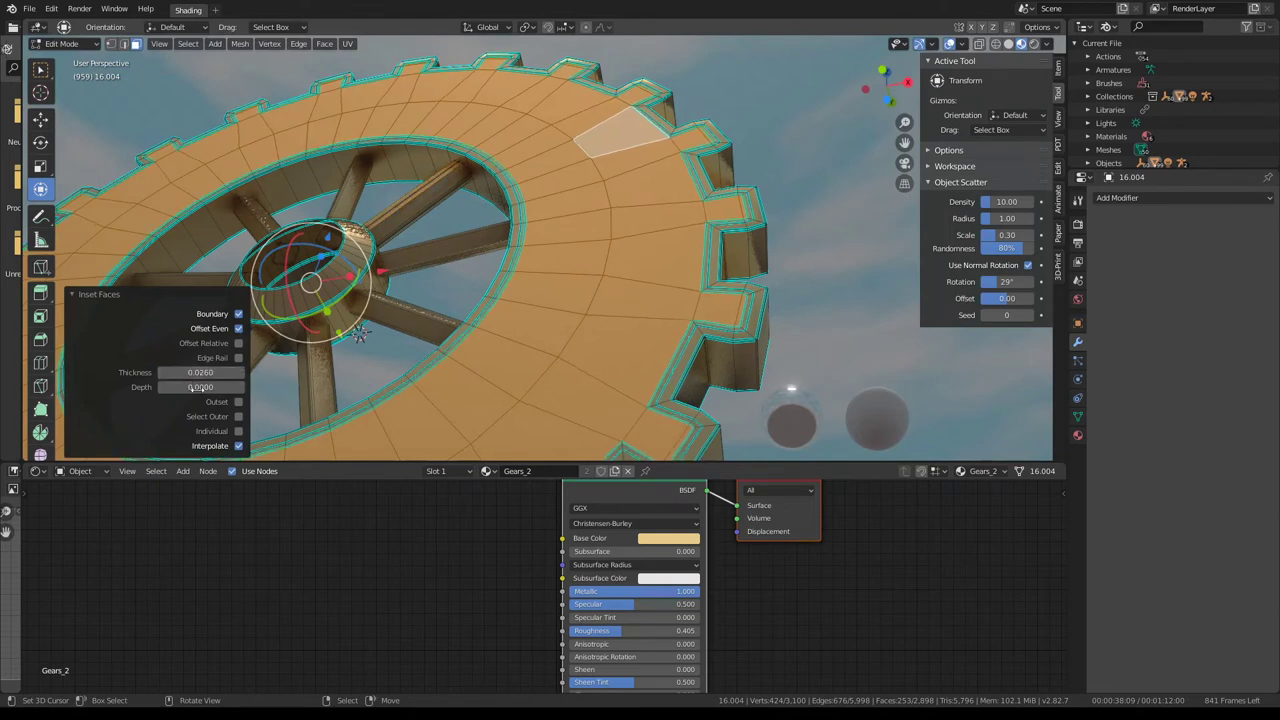
pyautogui.moveTo(200, 387); pyautogui.dragTo(160, 387)
pyautogui.press('BackSpace')
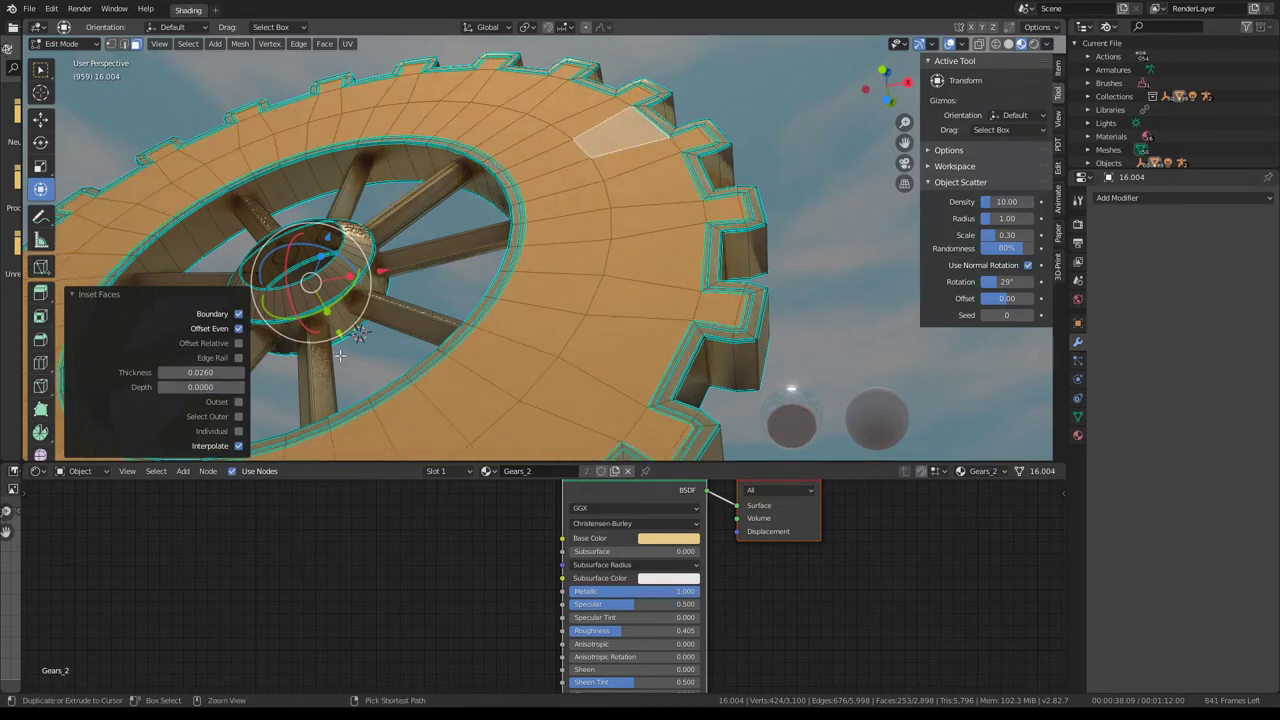
pyautogui.hotkey('ctrl', 'z')
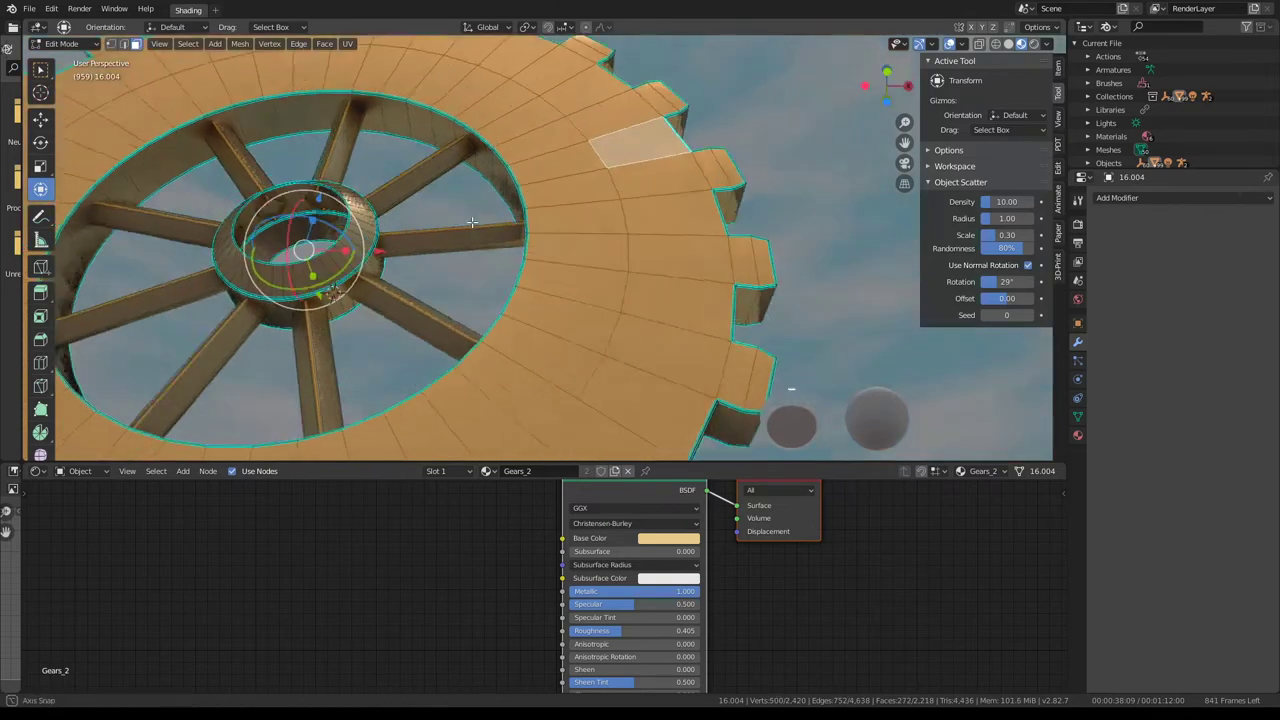
# - Box-select the gear faces in X-ray, then preview them in Rendered shading
pyautogui.moveTo(488, 234)
pyautogui.mouseDown(button='middle')
pyautogui.moveTo(528, 418)
pyautogui.moveTo(298, 237)
pyautogui.moveTo(532, 374)
pyautogui.mouseUp(button='middle')
pyautogui.press('b')
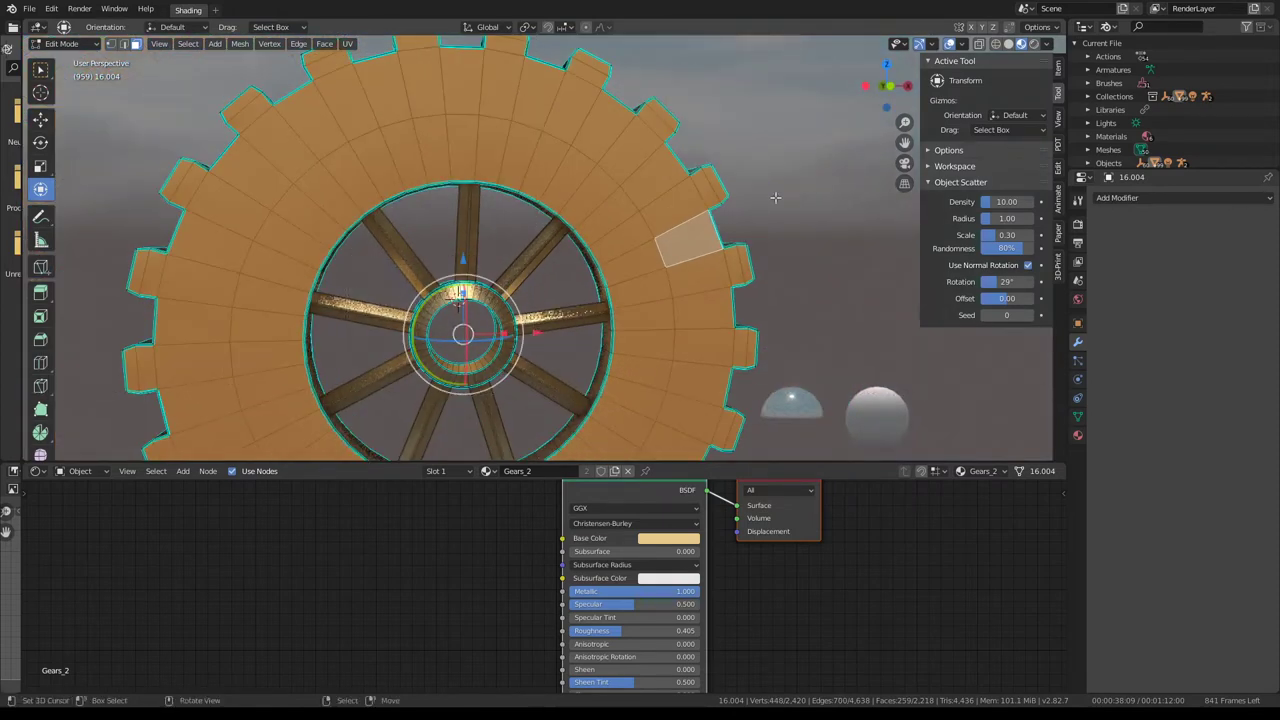
pyautogui.click(996, 44)
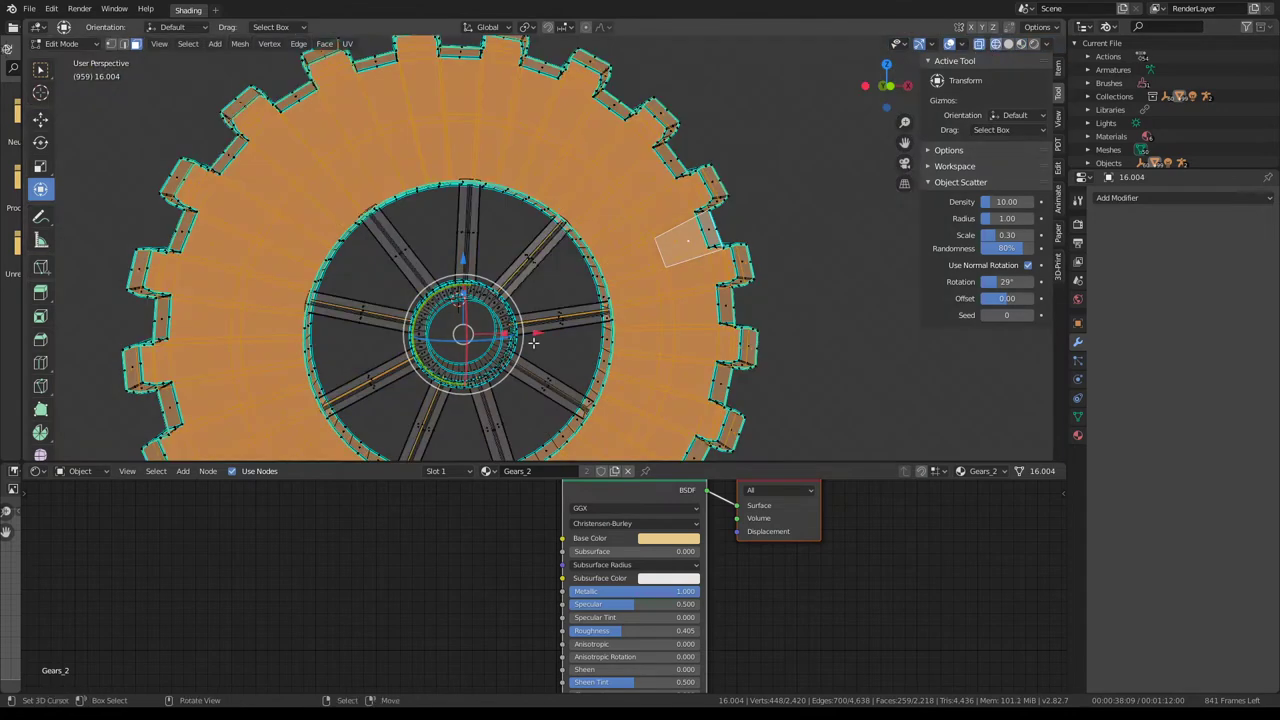
pyautogui.scroll(-2, 540, 375)
pyautogui.press('b')
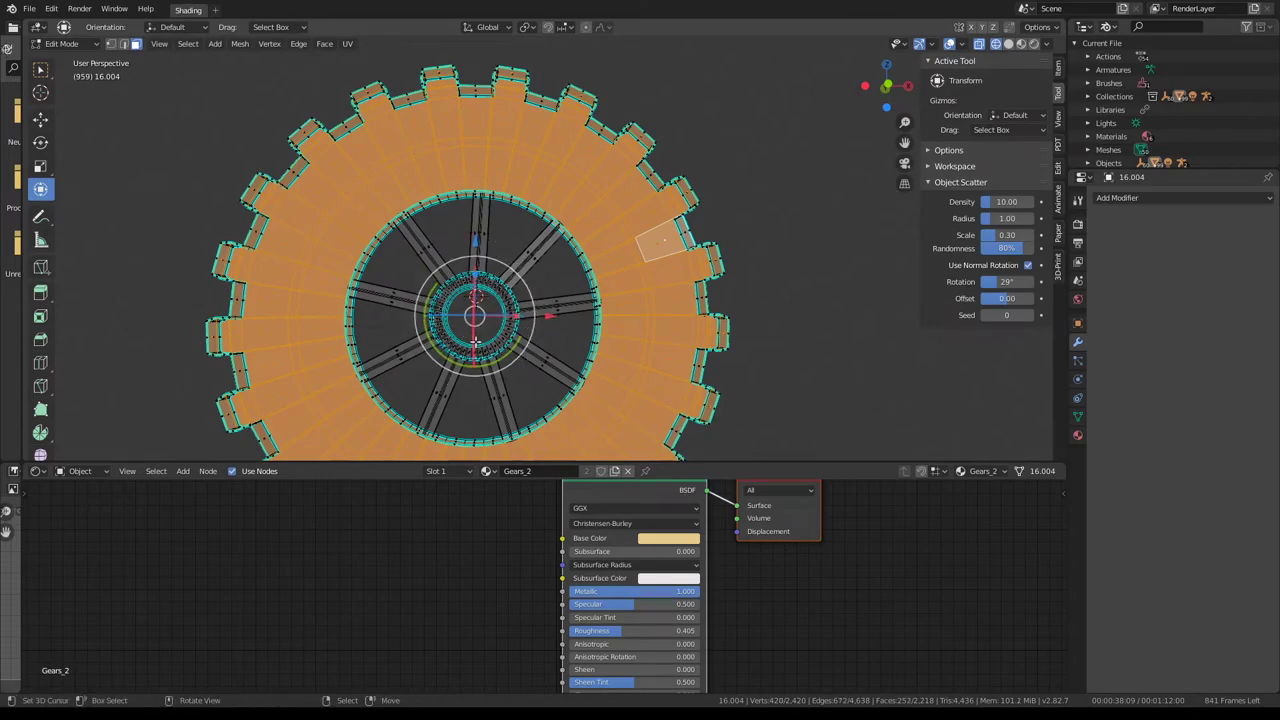
pyautogui.moveTo(479, 346); pyautogui.dragTo(470, 285, button='middle')
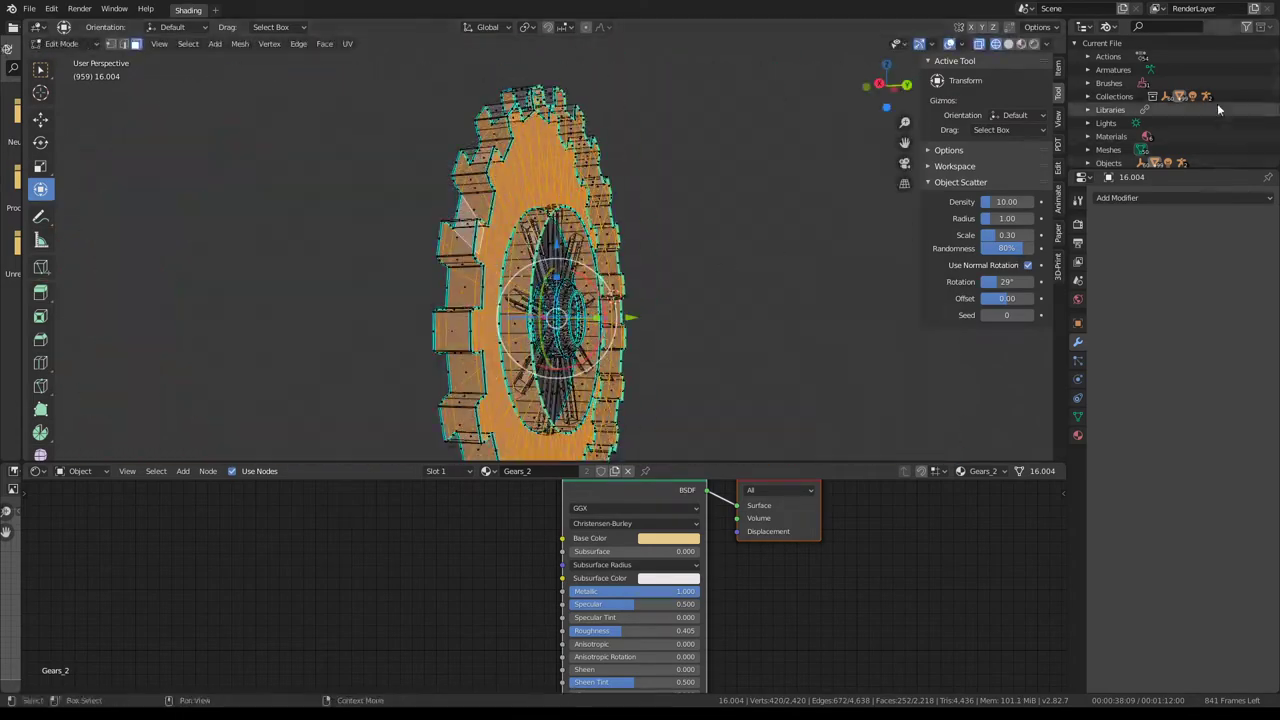
pyautogui.click(1033, 44)
pyautogui.moveTo(626, 317)
pyautogui.mouseDown(button='middle')
pyautogui.moveTo(669, 246)
pyautogui.moveTo(747, 306)
pyautogui.mouseUp(button='middle')
pyautogui.scroll(4, 623, 323)
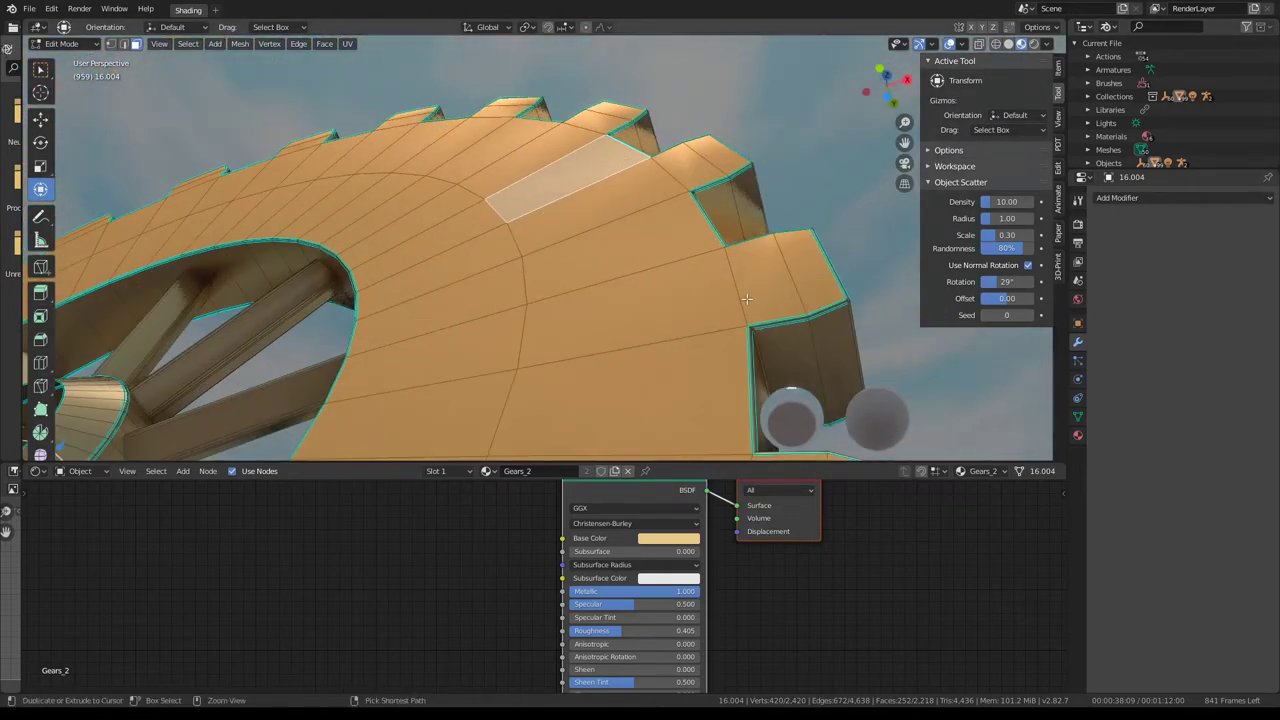
# - Assign the selected faces to a new vertex group and inset them at thickness 0.0339
pyautogui.hotkey('ctrl', 'g')
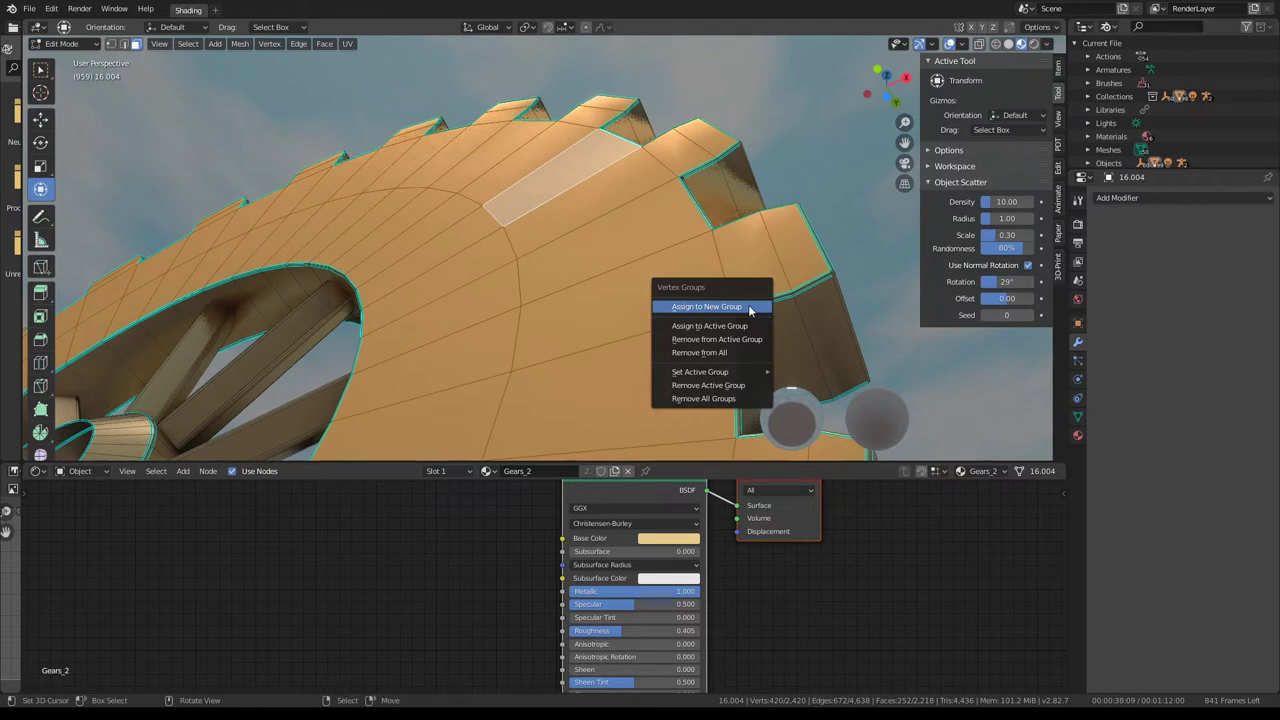
pyautogui.click(750, 307)
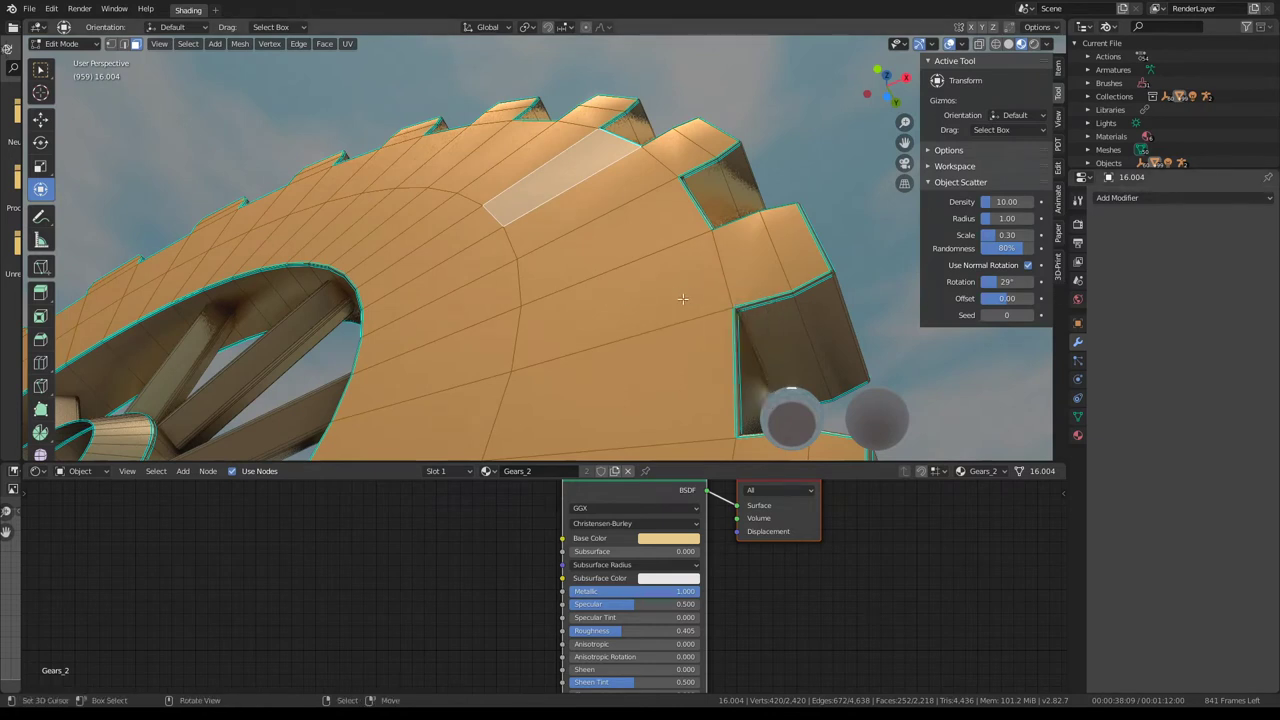
pyautogui.hotkey('ctrl', 'f')
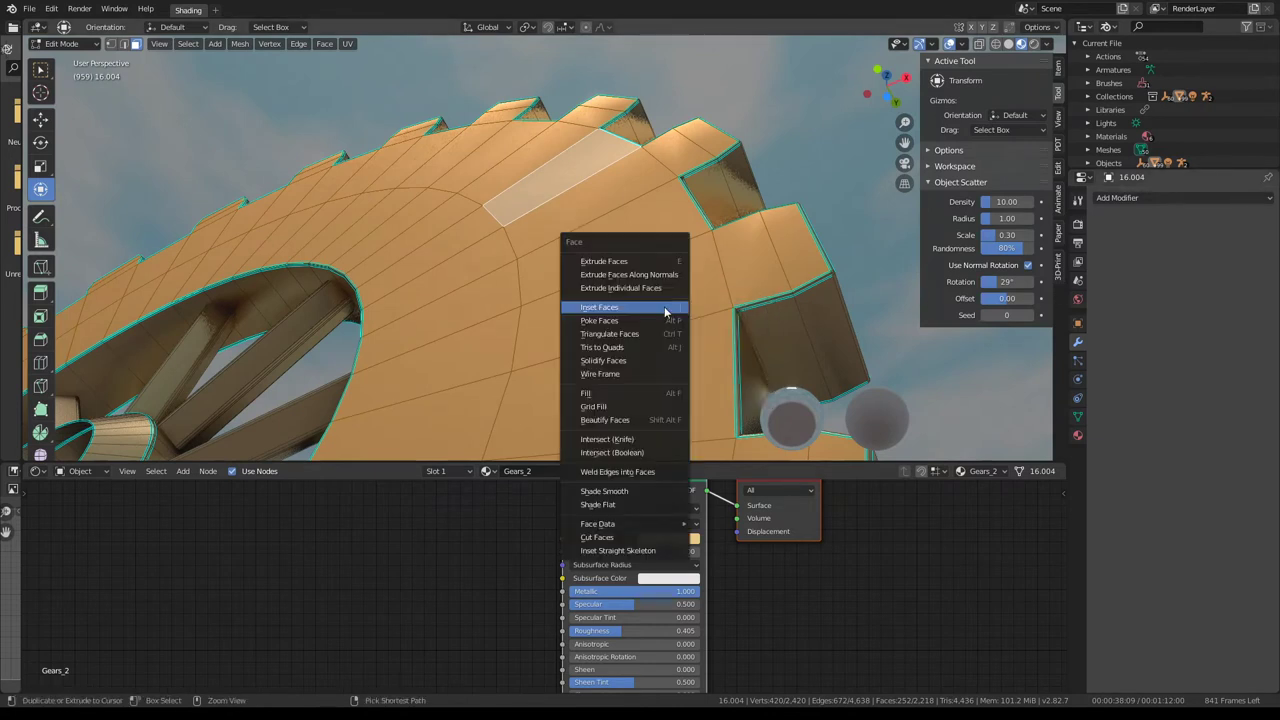
pyautogui.click(665, 313)
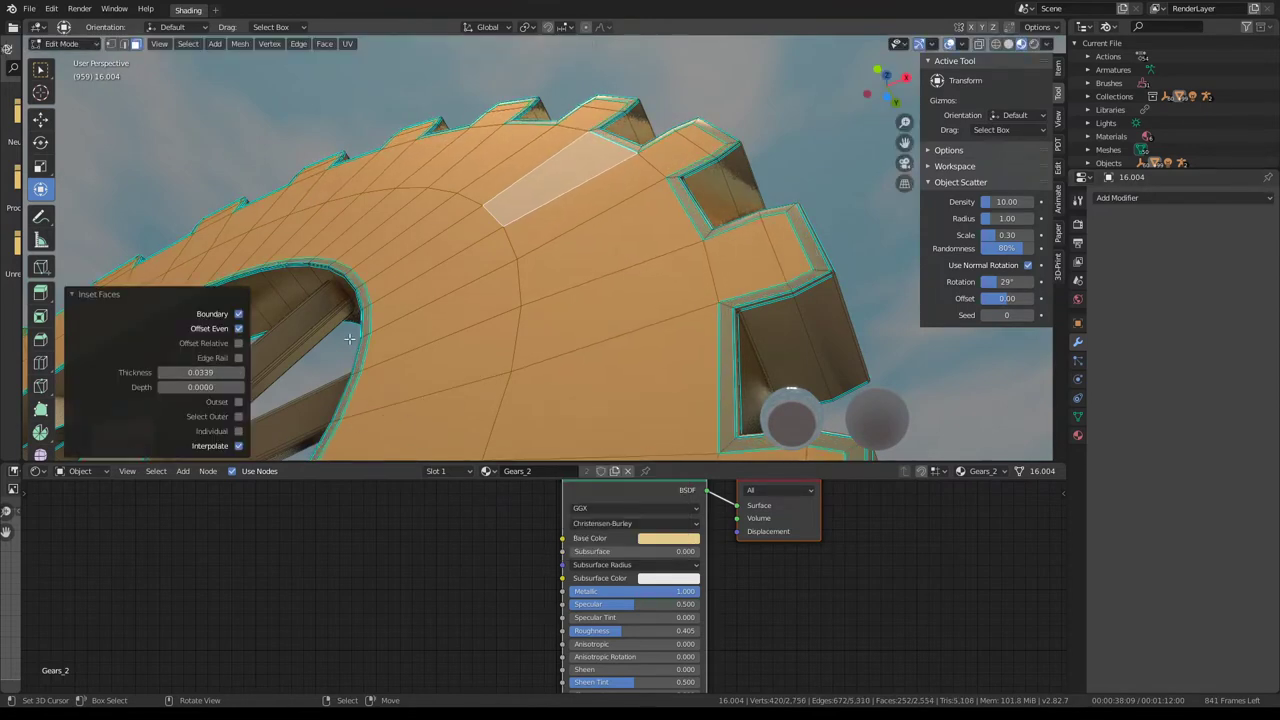
# - Redo the inset with thickness 0.0000 and depth -0.0698 to recess the faces
pyautogui.moveTo(349, 340); pyautogui.dragTo(645, 261, button='middle')
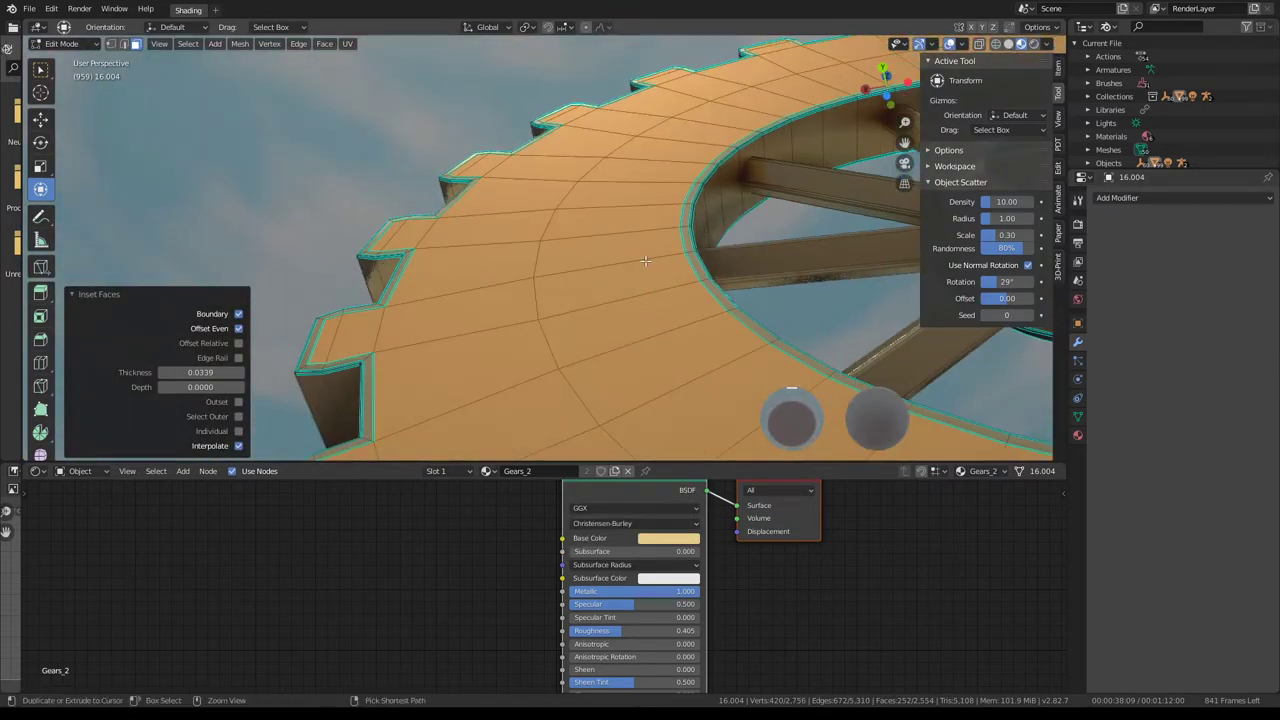
pyautogui.hotkey('ctrl', 'f')
pyautogui.click(645, 262)
pyautogui.moveTo(157, 385)
pyautogui.mouseDown()
pyautogui.moveTo(200, 385)
pyautogui.moveTo(170, 387)
pyautogui.moveTo(189, 387)
pyautogui.mouseUp()
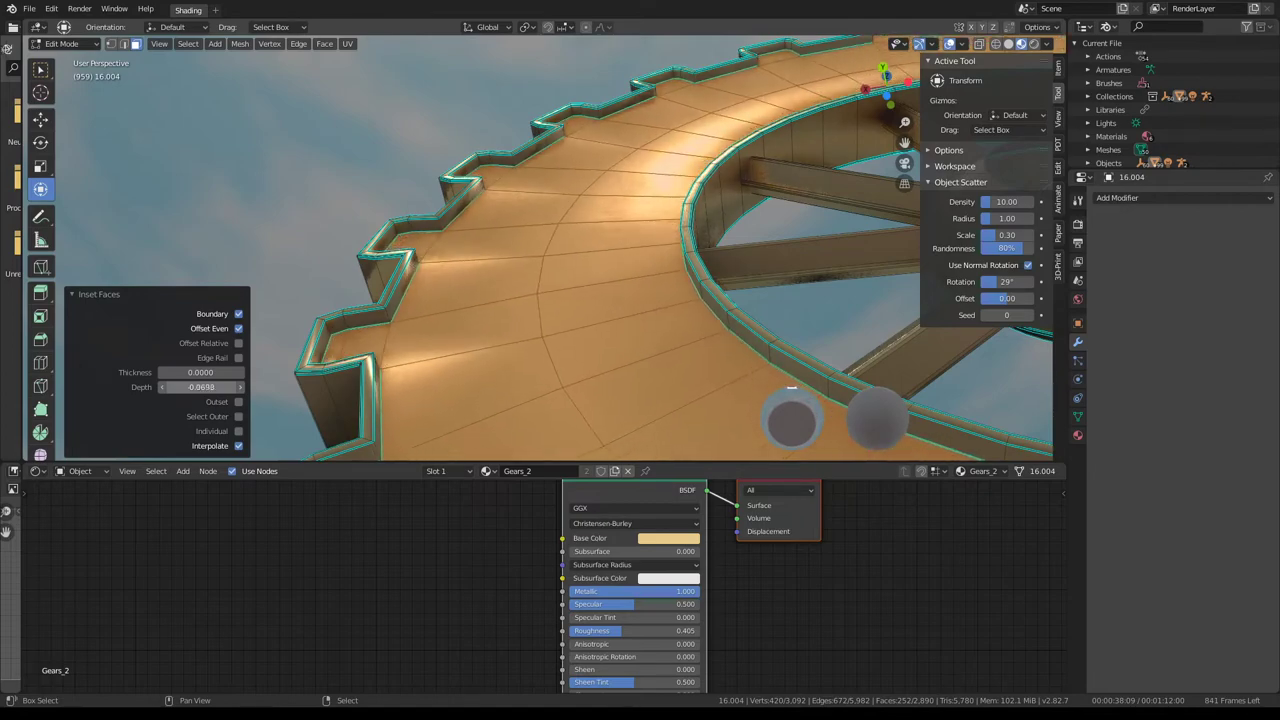
pyautogui.moveTo(450, 300)
pyautogui.mouseDown(button='middle')
pyautogui.moveTo(520, 279)
pyautogui.moveTo(480, 231)
pyautogui.moveTo(472, 193)
pyautogui.moveTo(425, 230)
pyautogui.moveTo(687, 238)
pyautogui.moveTo(685, 282)
pyautogui.mouseUp(button='middle')
# - Return the gear from Edit Mode to Object Mode
pyautogui.press('Tab')
pyautogui.scroll(3, 425, 230)
pyautogui.press('Tab')
pyautogui.press('Tab')
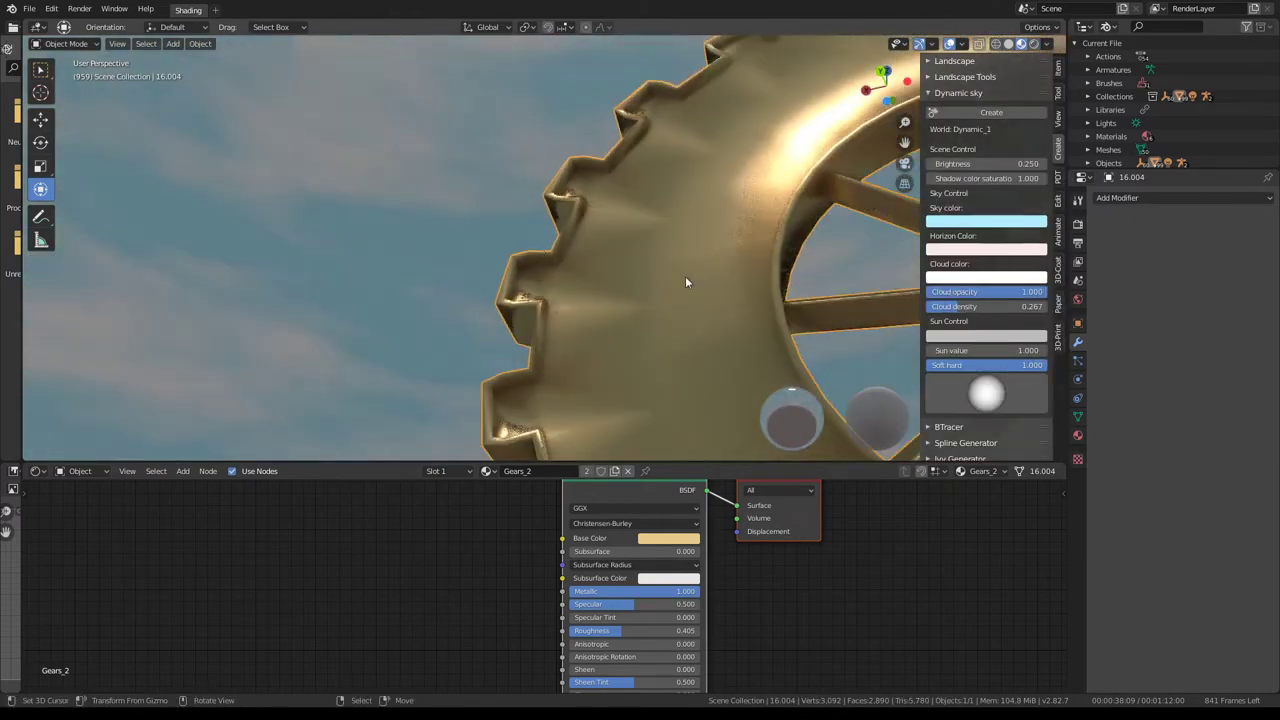
# - Unhide all gears and select every gear sharing this mesh data
pyautogui.scroll(-3, 414, 236)
pyautogui.scroll(-4, 429, 240)
pyautogui.moveTo(429, 240)
pyautogui.mouseDown(button='middle')
pyautogui.moveTo(680, 335)
pyautogui.moveTo(748, 328)
pyautogui.moveTo(624, 233)
pyautogui.mouseUp(button='middle')
pyautogui.hotkey('alt', 'h')
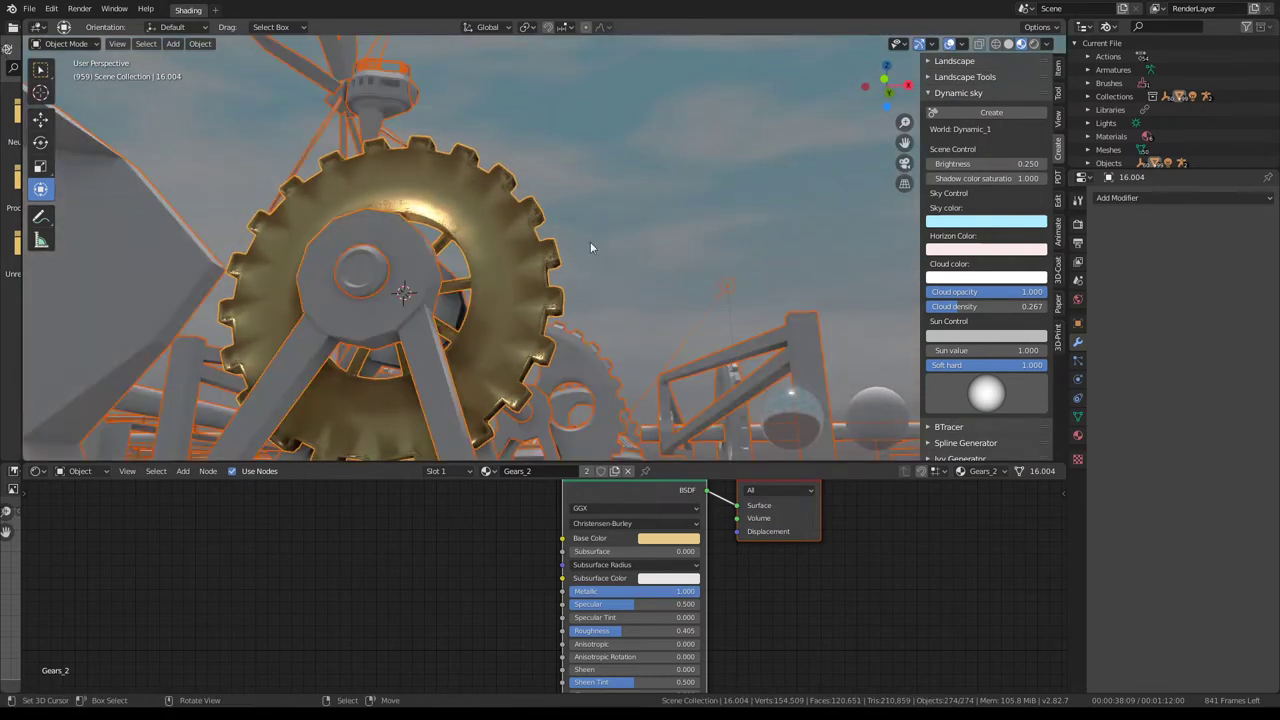
pyautogui.hotkey('shift', 'l')
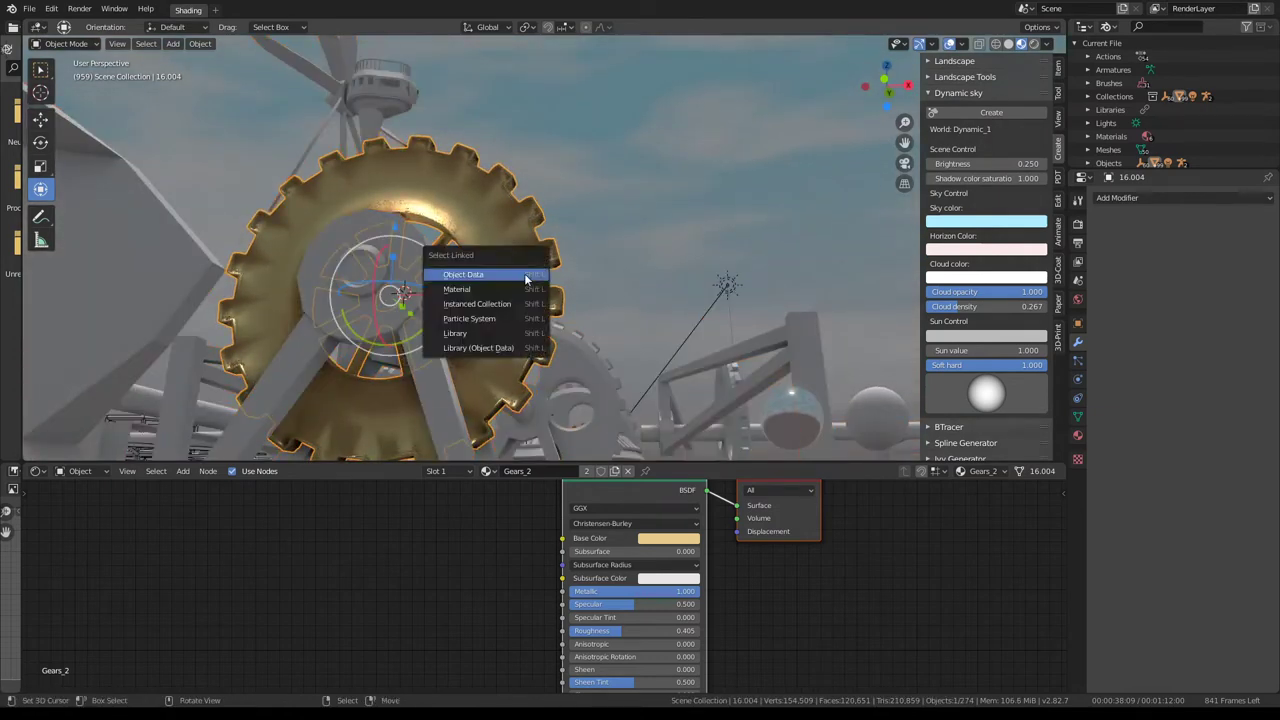
pyautogui.click(525, 279)
# - Add an Edge Split modifier with a 30° split angle to the active gear
pyautogui.click(1150, 198)
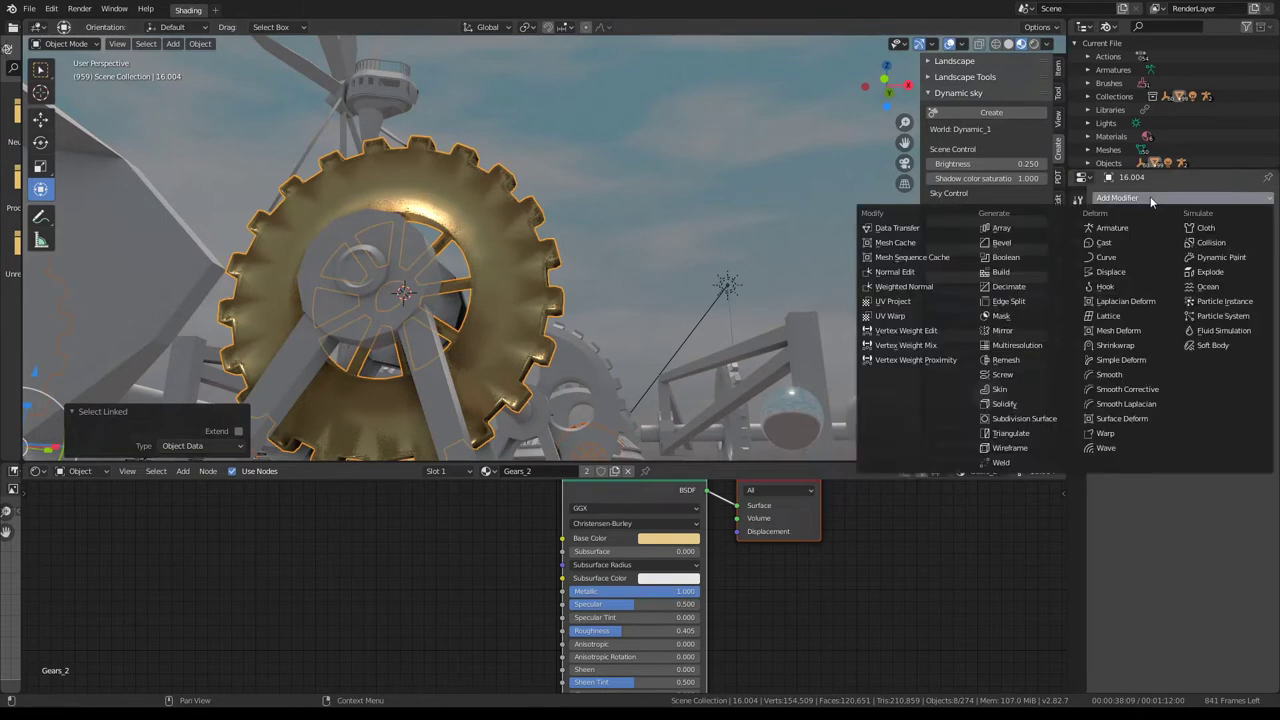
pyautogui.click(1038, 301)
pyautogui.scroll(3, 496, 204)
pyautogui.moveTo(496, 204)
pyautogui.mouseDown(button='middle')
pyautogui.moveTo(563, 194)
pyautogui.moveTo(443, 238)
pyautogui.moveTo(205, 229)
pyautogui.moveTo(523, 263)
pyautogui.moveTo(421, 233)
pyautogui.moveTo(697, 241)
pyautogui.moveTo(525, 178)
pyautogui.mouseUp(button='middle')
pyautogui.scroll(-2, 494, 258)
pyautogui.scroll(-3, 494, 258)
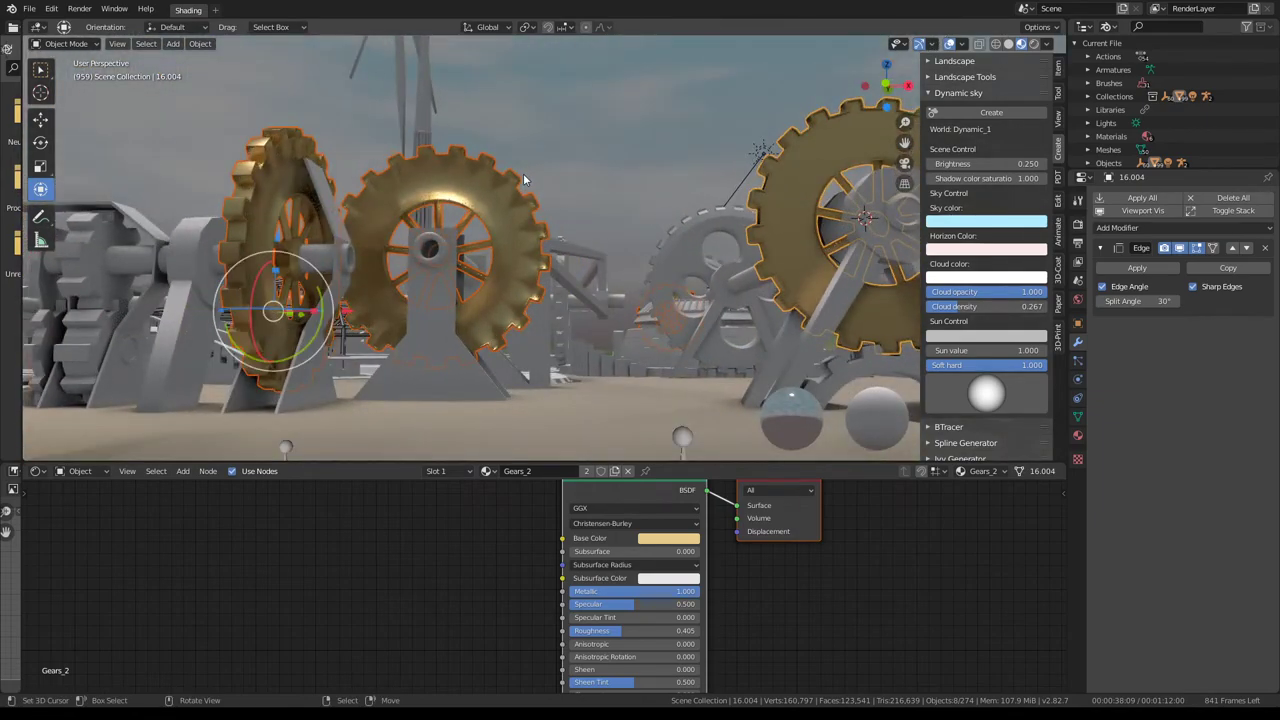
# - Copy the modifiers to the other selected gears and play the animation
pyautogui.hotkey('ctrl', 'l')
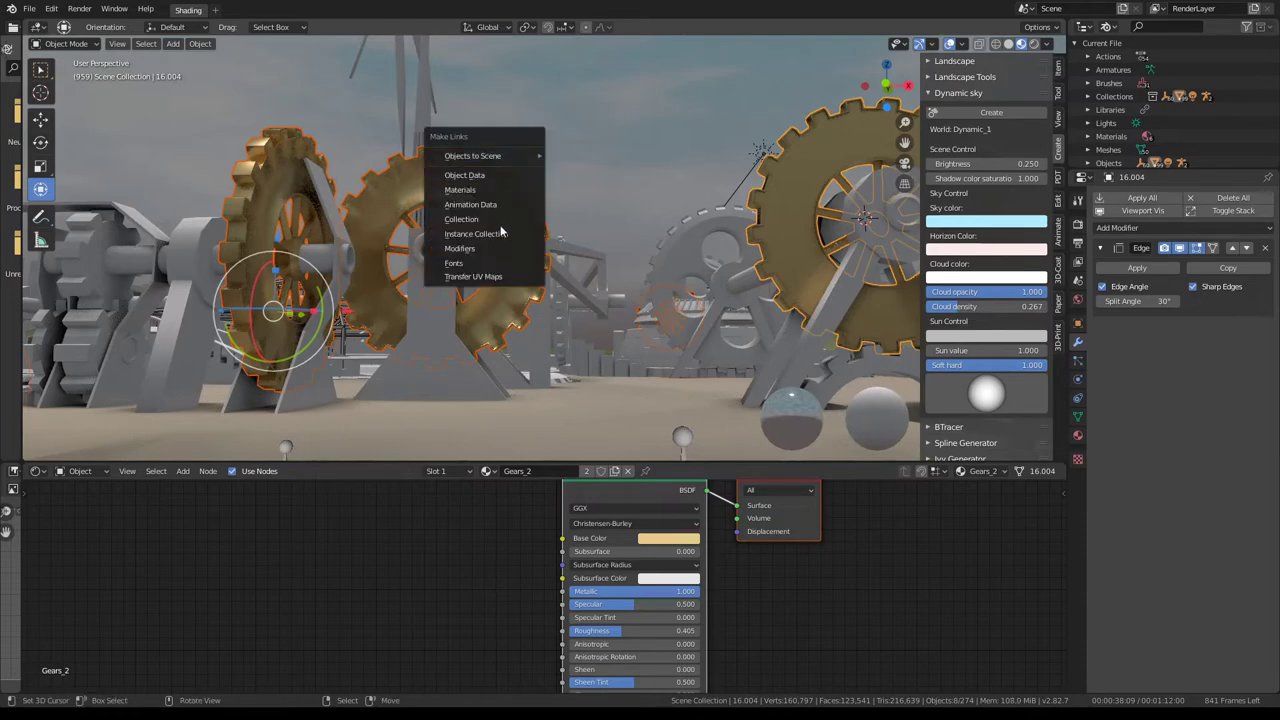
pyautogui.click(489, 250)
pyautogui.moveTo(489, 257)
pyautogui.mouseDown(button='middle')
pyautogui.moveTo(463, 163)
pyautogui.moveTo(537, 217)
pyautogui.mouseUp(button='middle')
pyautogui.press('space')
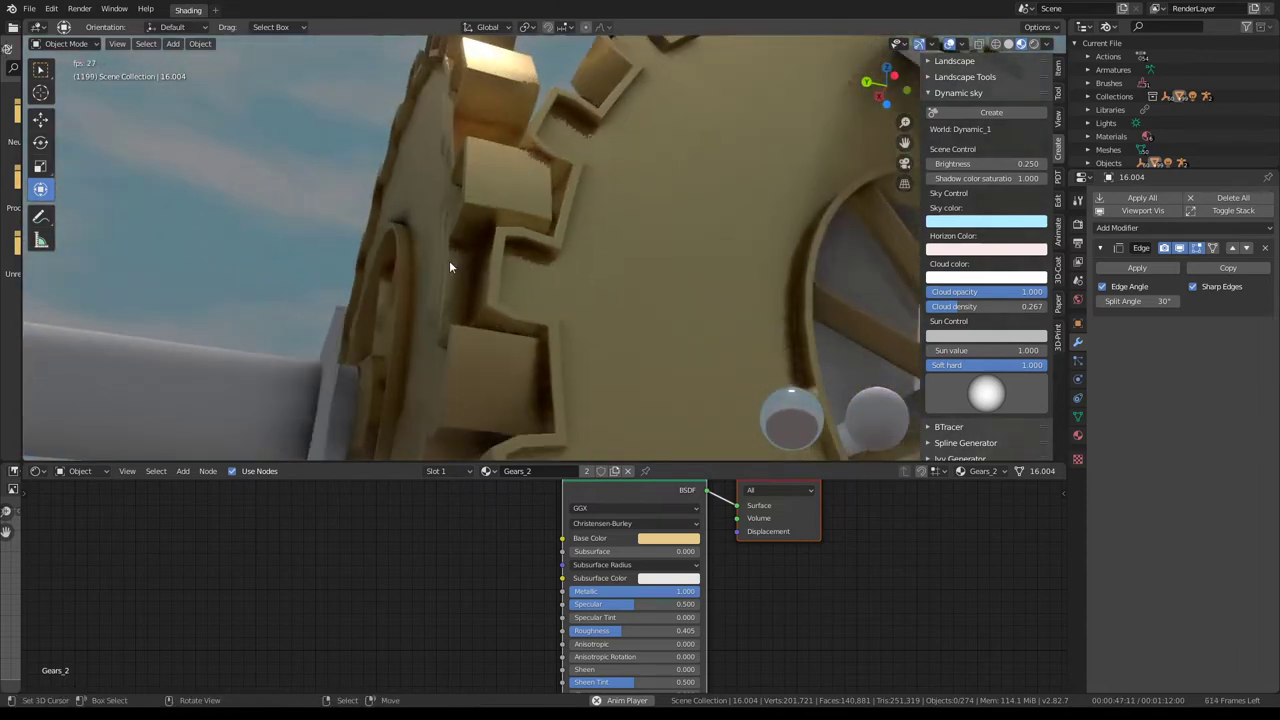
# - Stop playback, select the left and right gears, and isolate them in Local View
pyautogui.press('space')
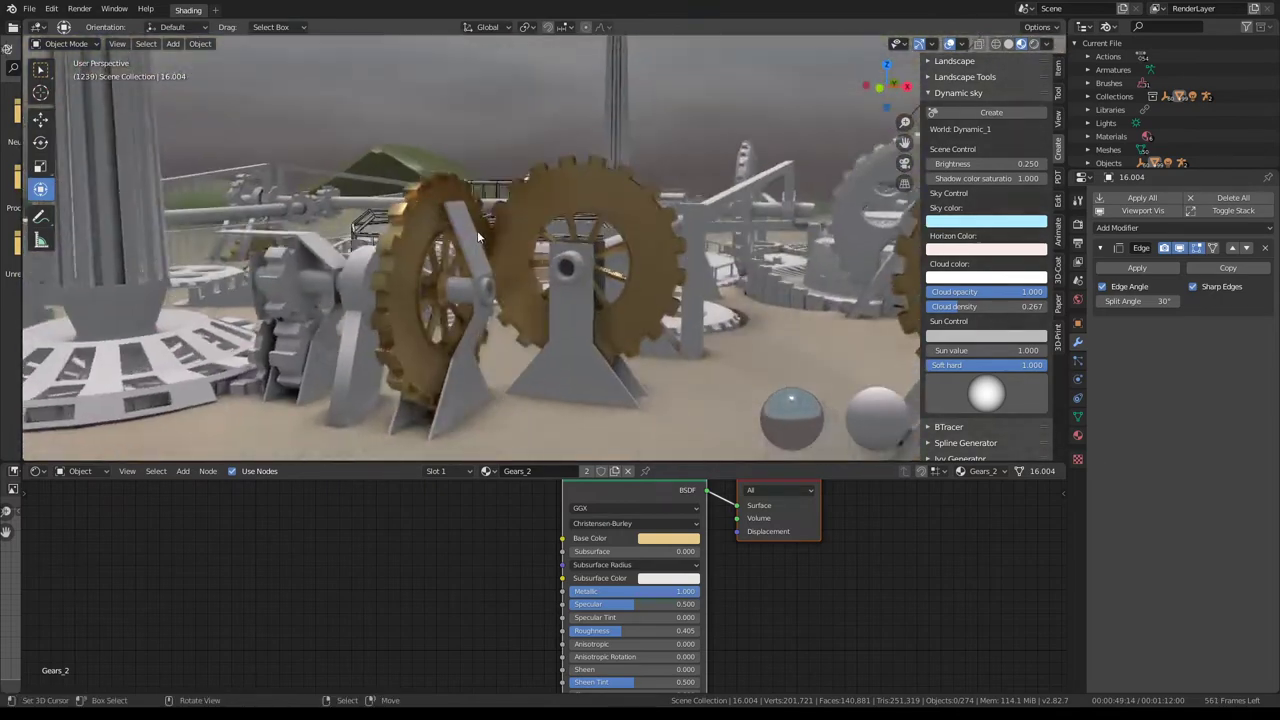
pyautogui.click(587, 205)
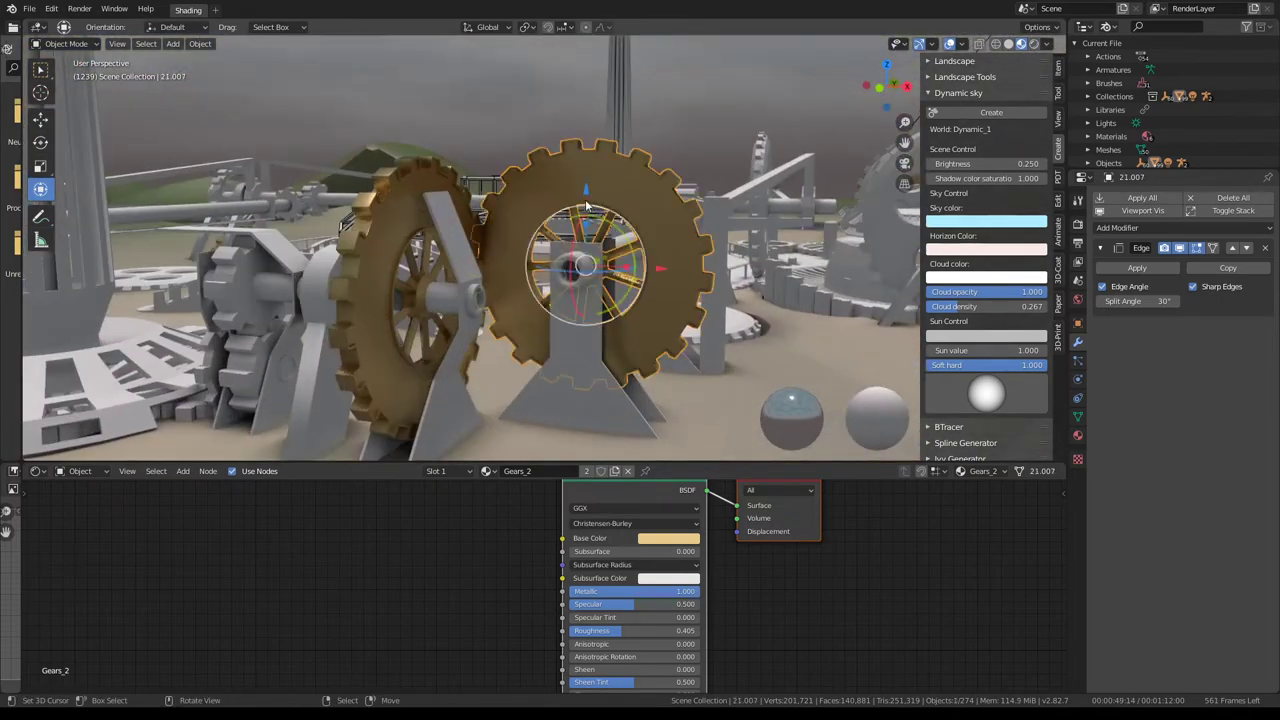
pyautogui.keyDown('shift'); pyautogui.click(448, 171); pyautogui.keyUp('shift')
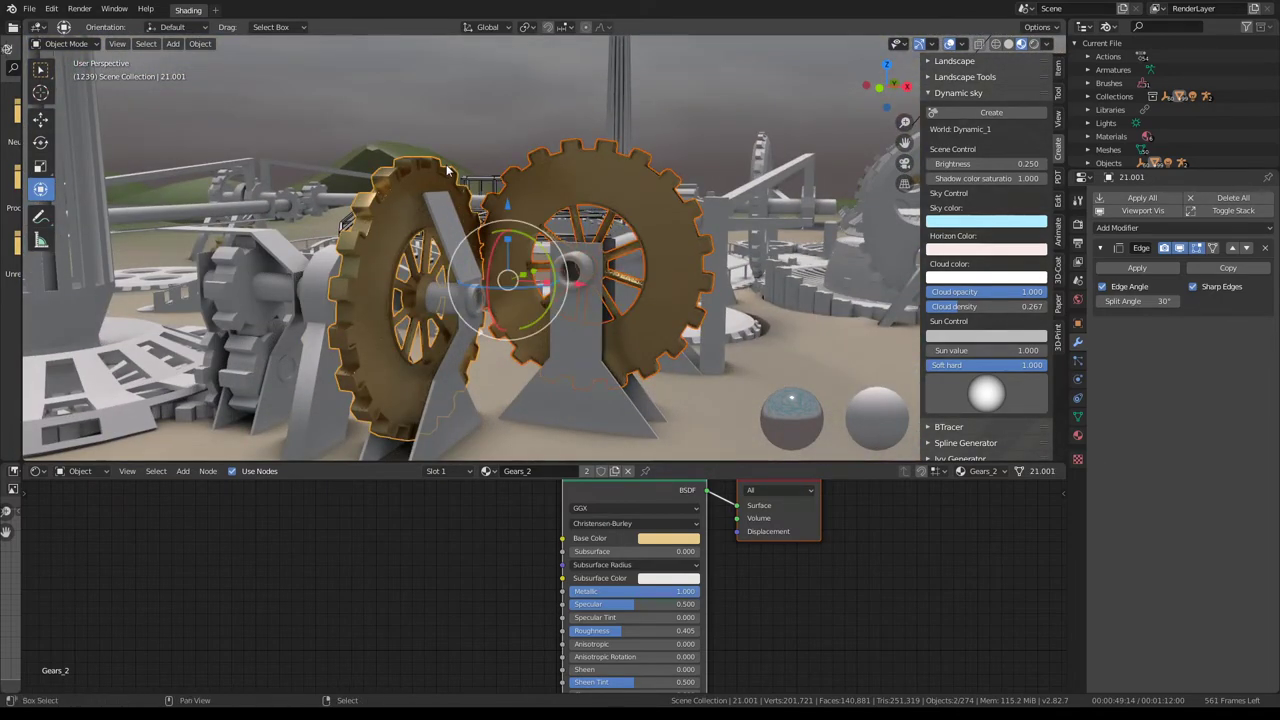
pyautogui.press('KP_Divide')
pyautogui.moveTo(448, 171); pyautogui.dragTo(1275, 247, button='middle')
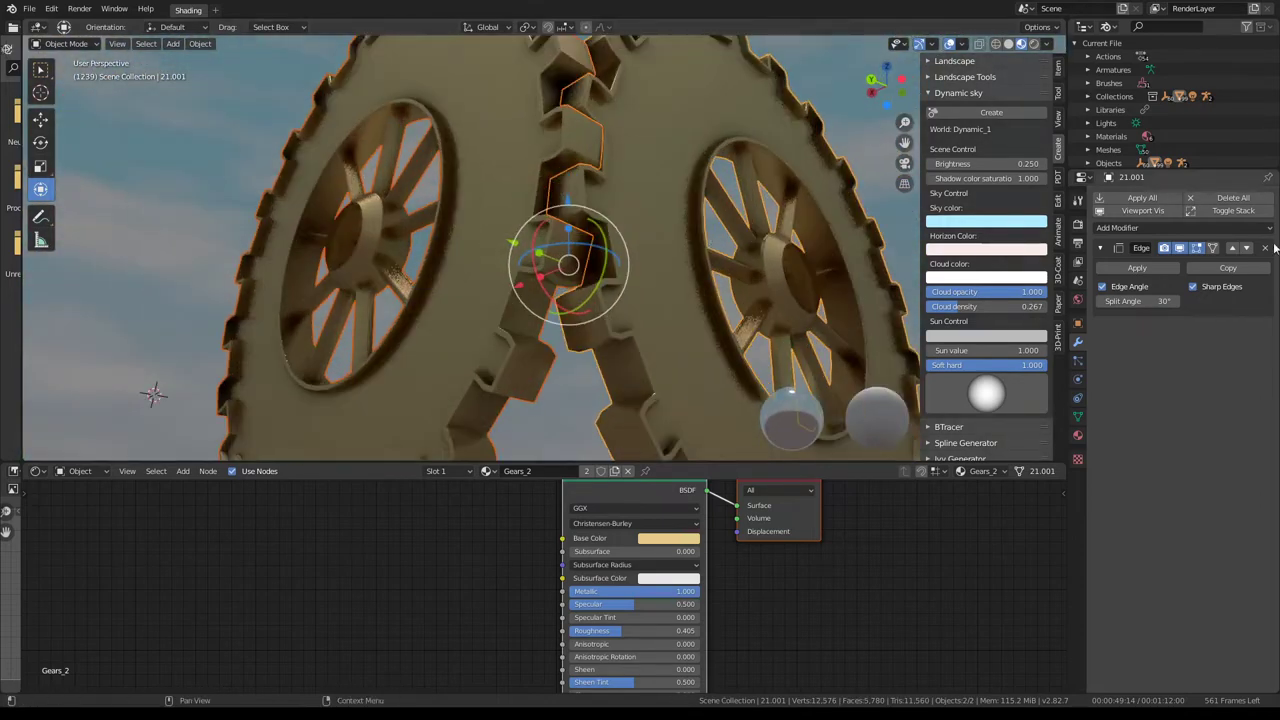
pyautogui.scroll(-2, 409, 518)
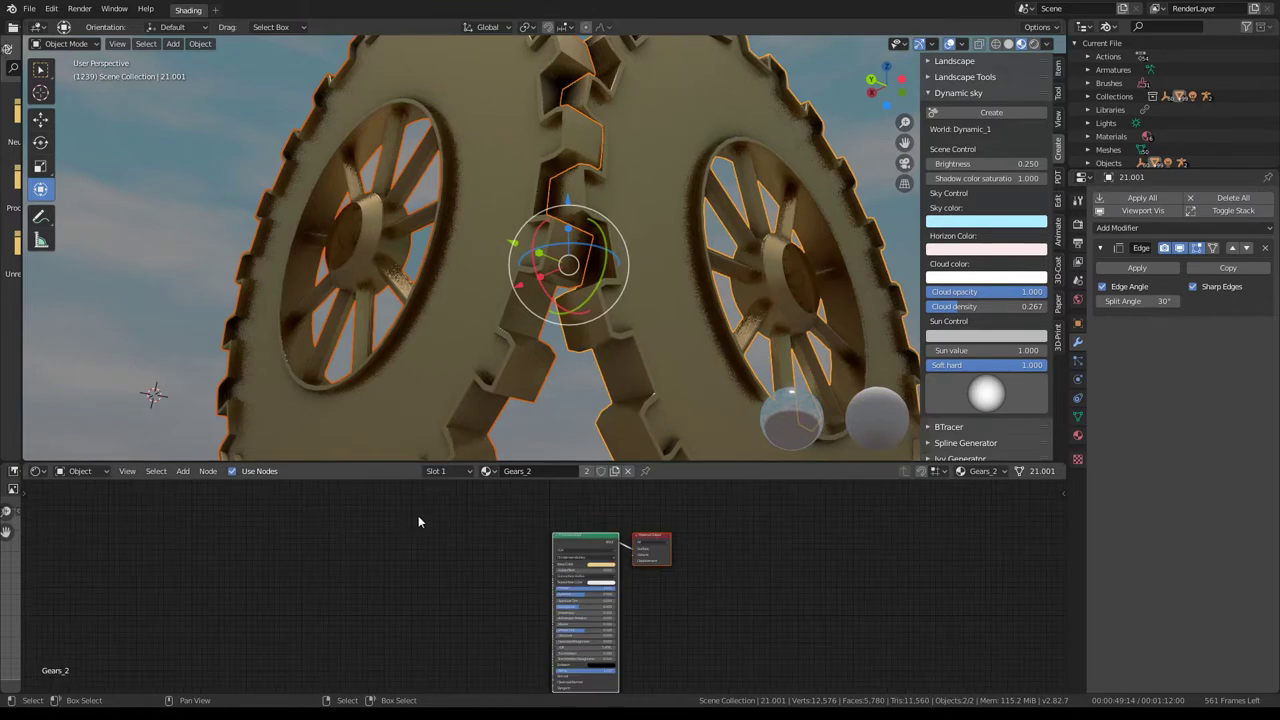
# - Switch the viewport to Solid shading so the gears appear plain grey
pyautogui.hotkey('shift', 'a')
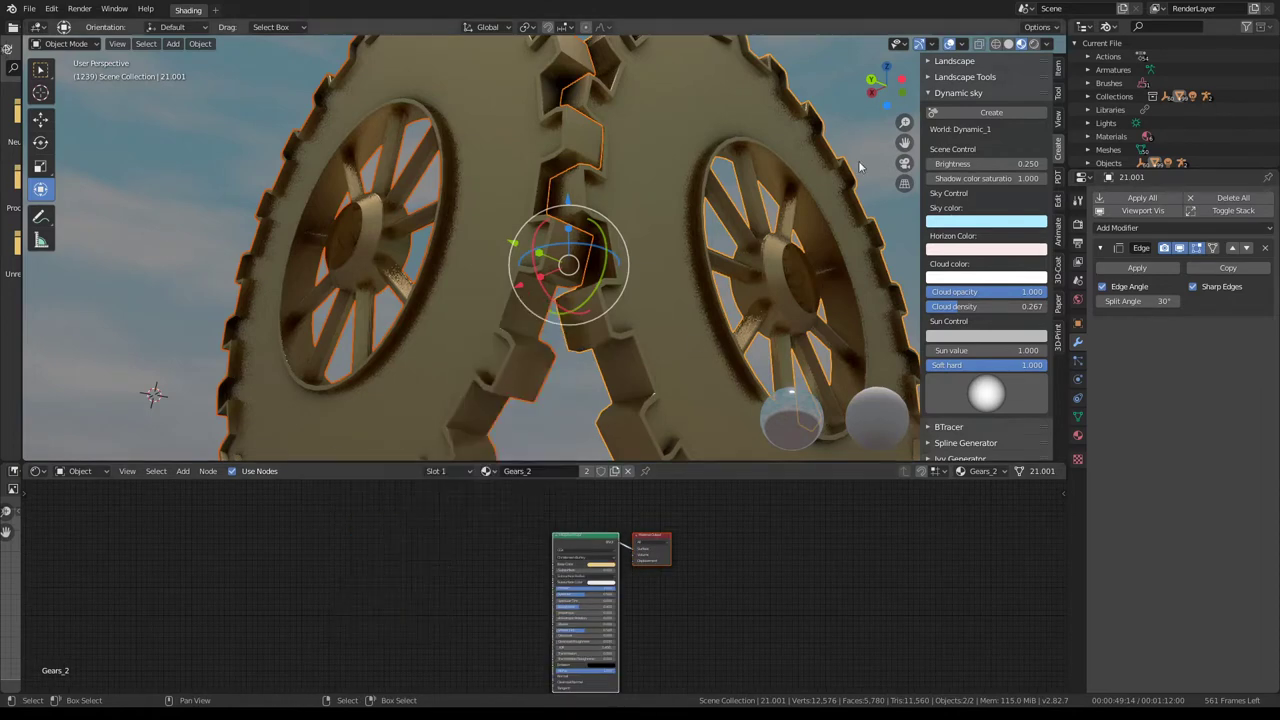
pyautogui.scroll(-5, 688, 159)
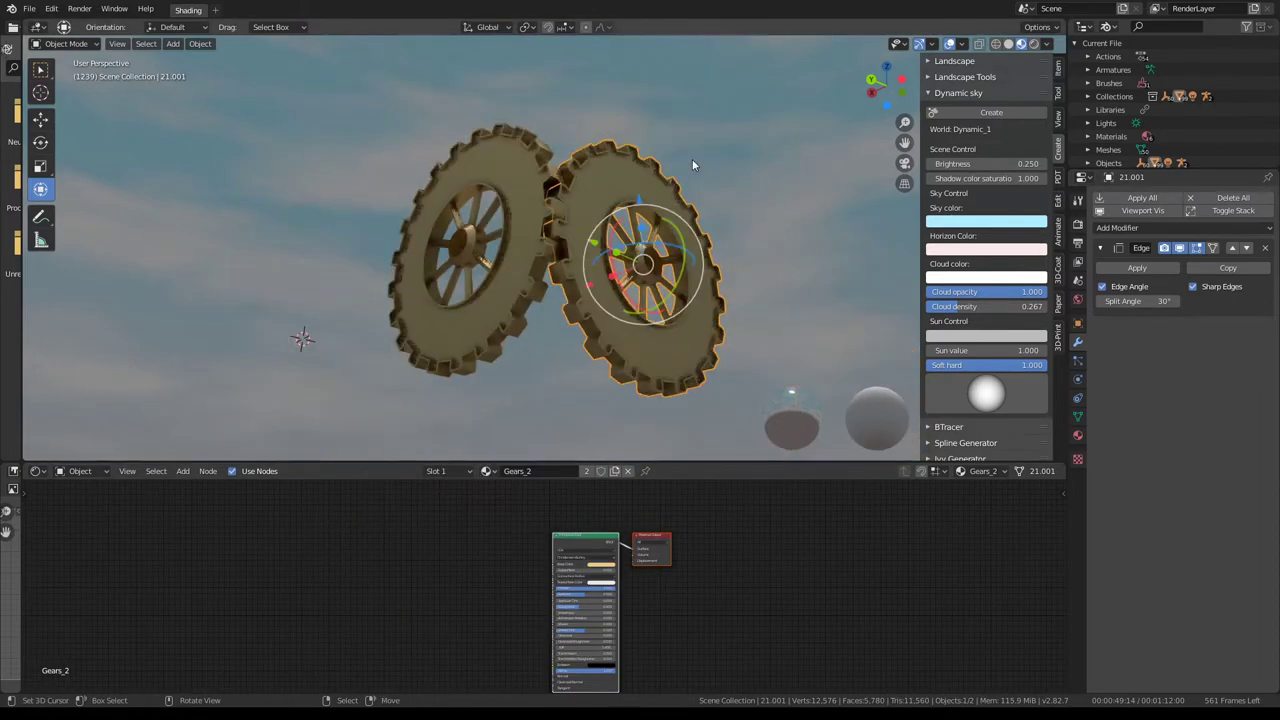
pyautogui.click(1008, 44)
pyautogui.moveTo(614, 208); pyautogui.dragTo(598, 200, button='middle')
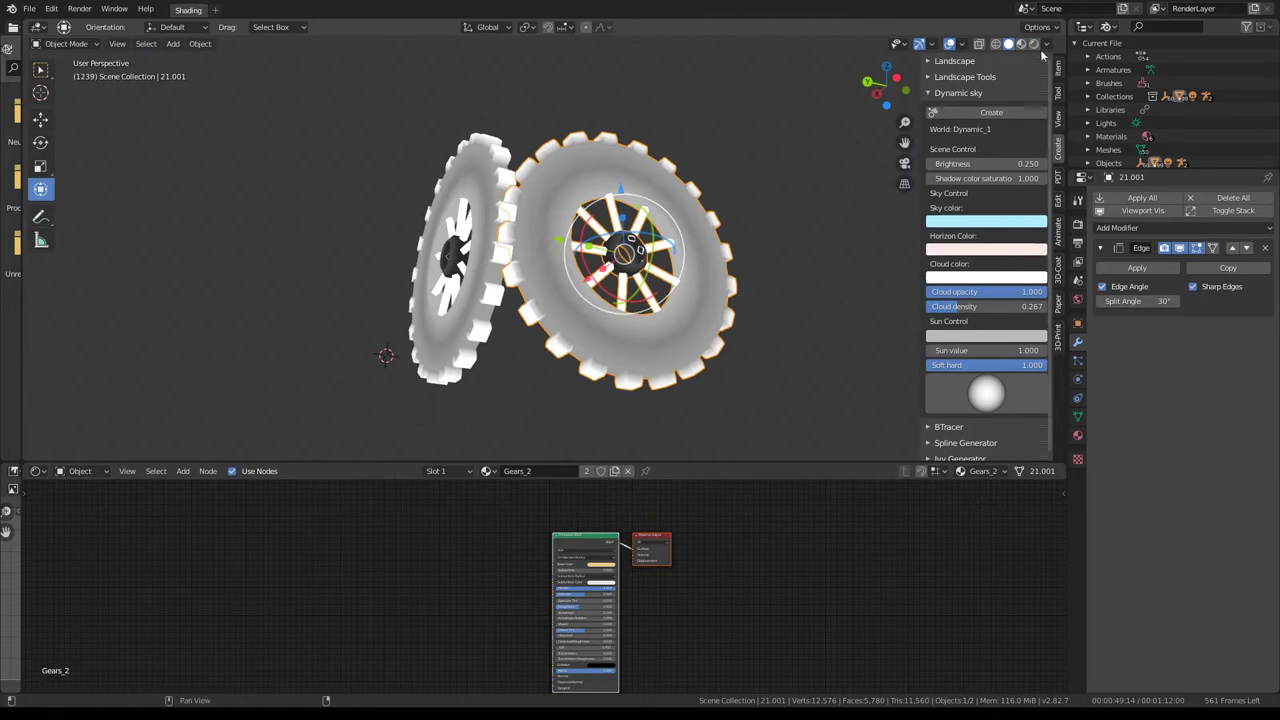
pyautogui.click(59, 45)
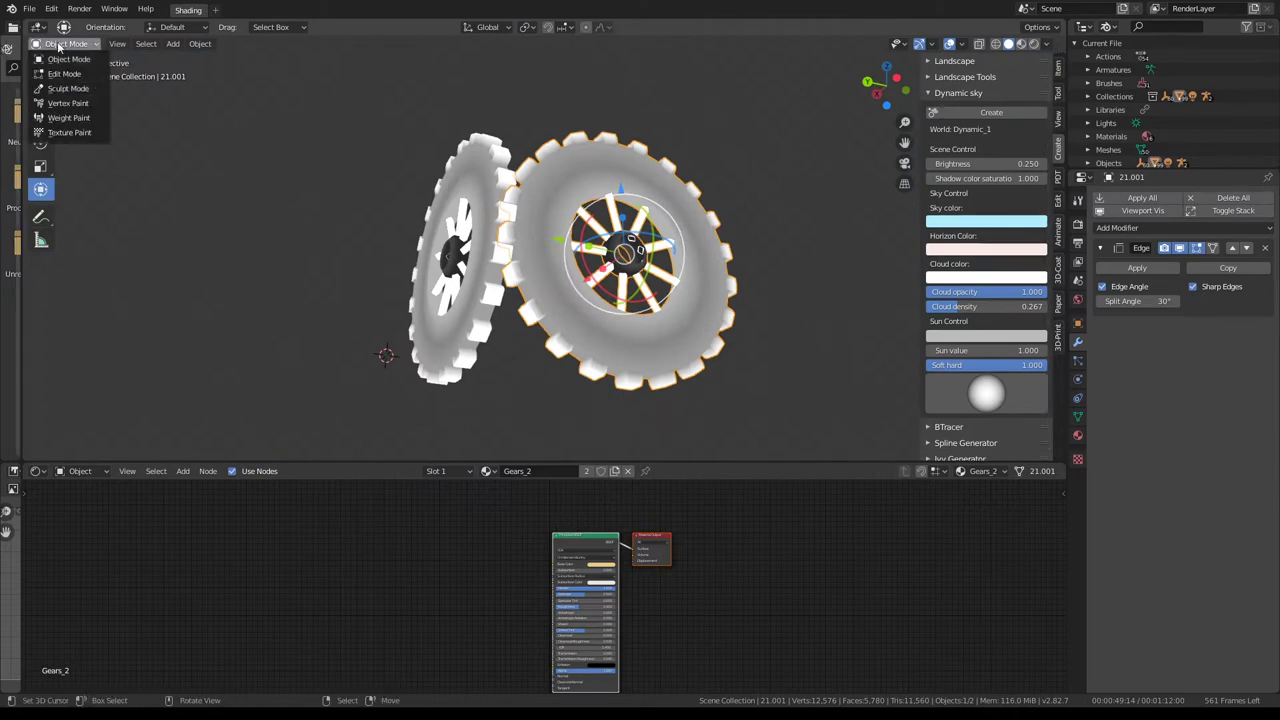
# - Undo the accidental Vertex Paint switch and select the left gear
pyautogui.click(66, 104)
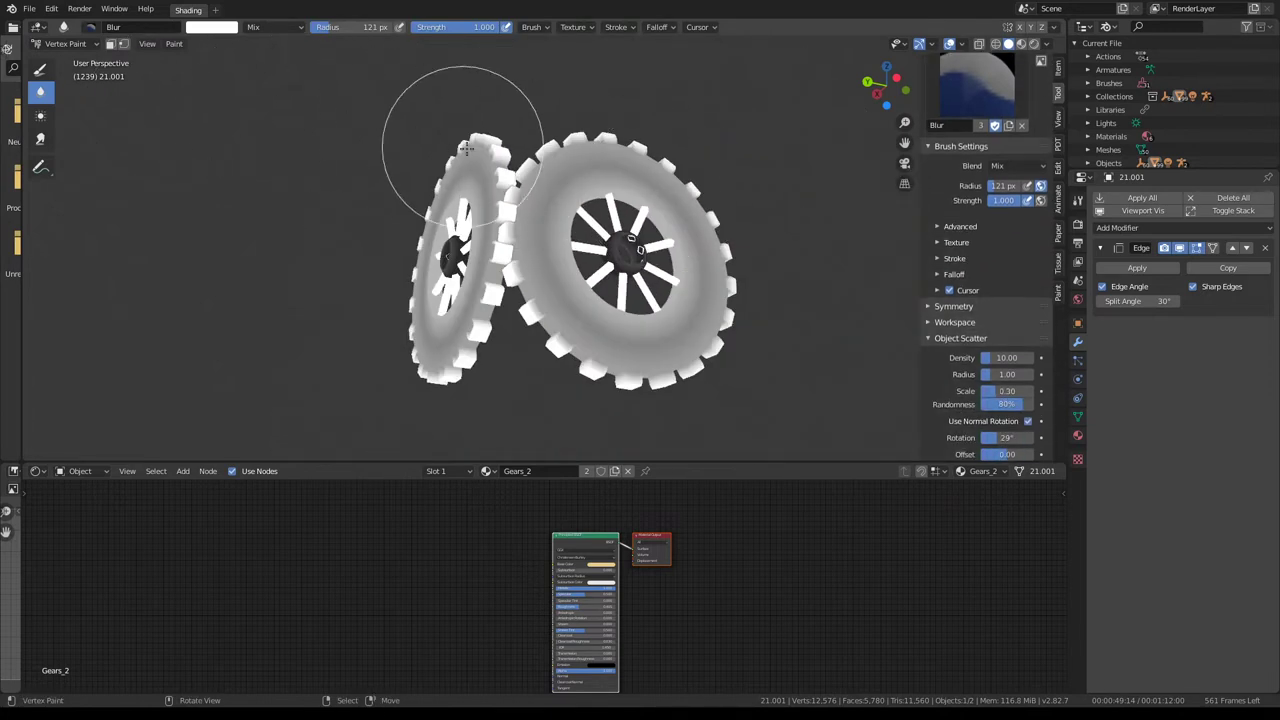
pyautogui.scroll(2, 466, 147)
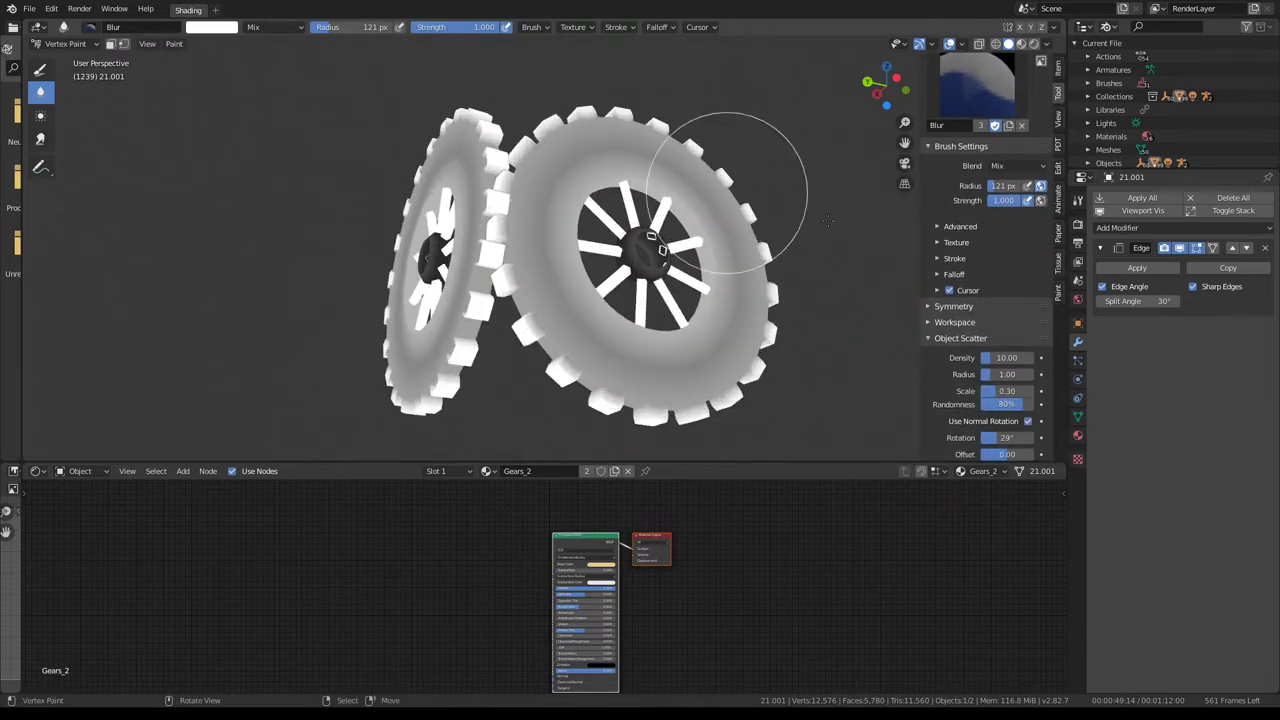
pyautogui.scroll(-1, 740, 235)
pyautogui.scroll(-1, 676, 250)
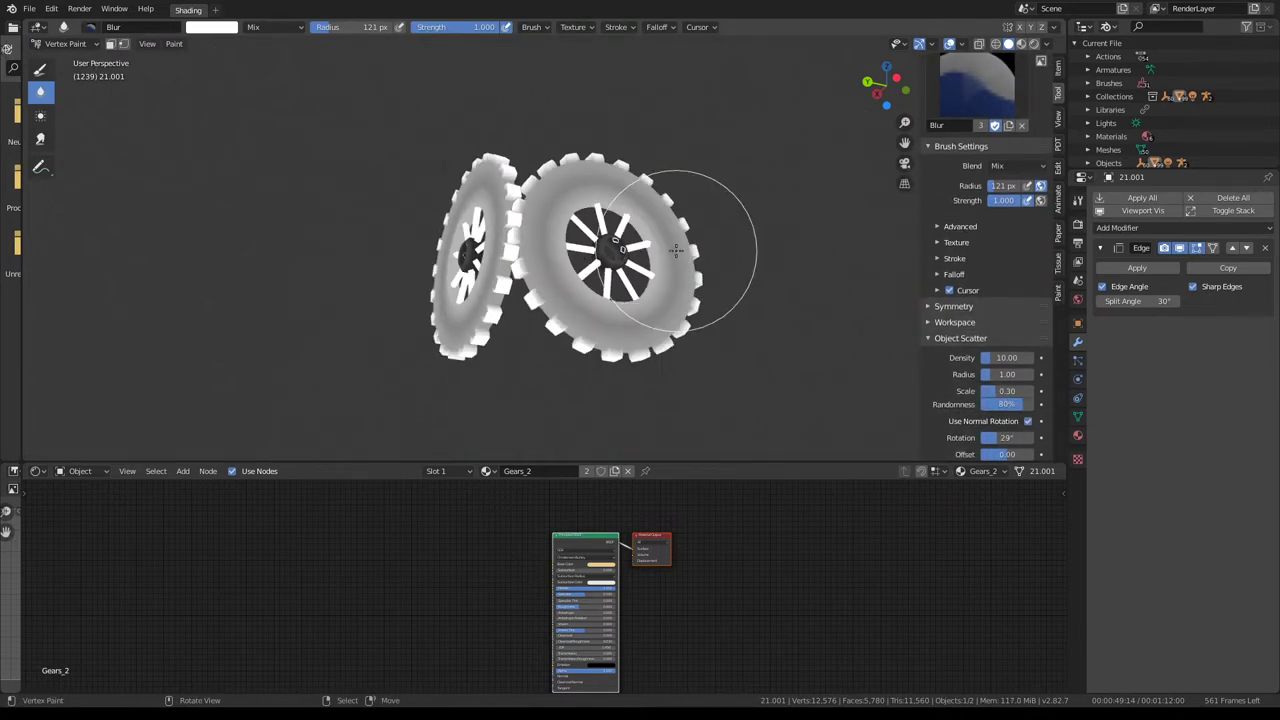
pyautogui.hotkey('ctrl', 'z')
pyautogui.click(484, 213)
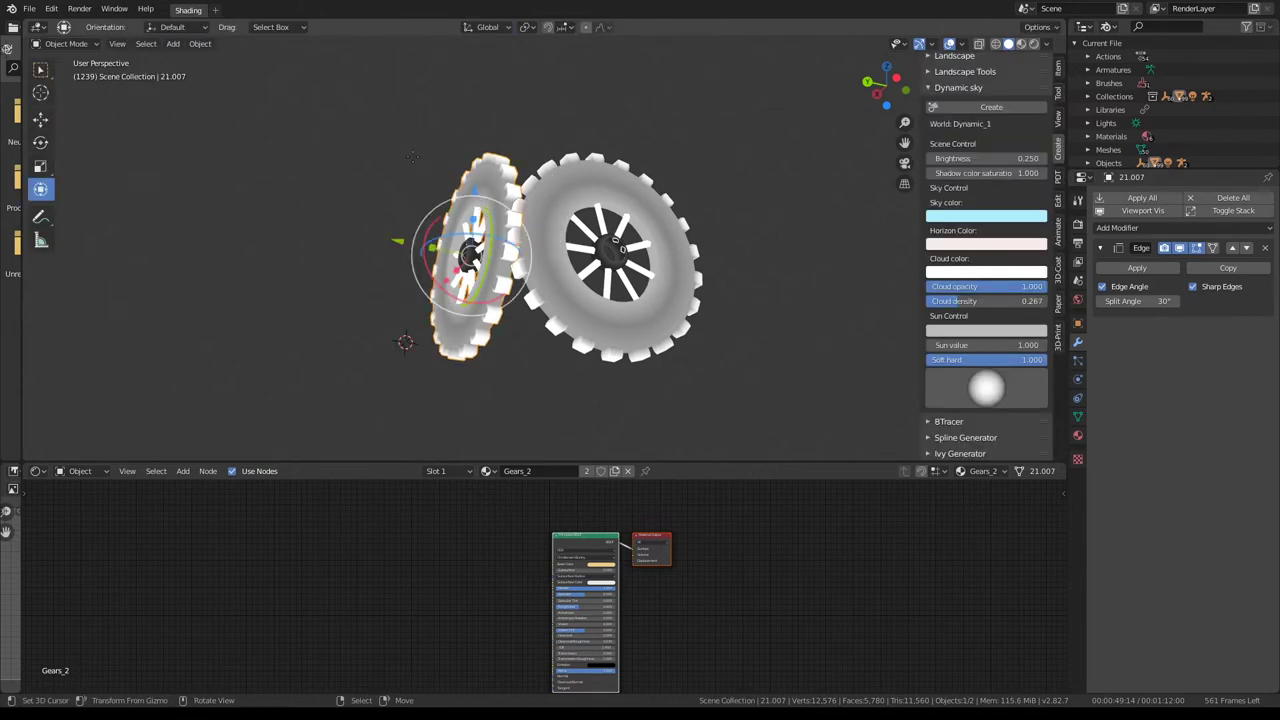
pyautogui.click(66, 44)
pyautogui.moveTo(369, 139); pyautogui.dragTo(420, 149, button='middle')
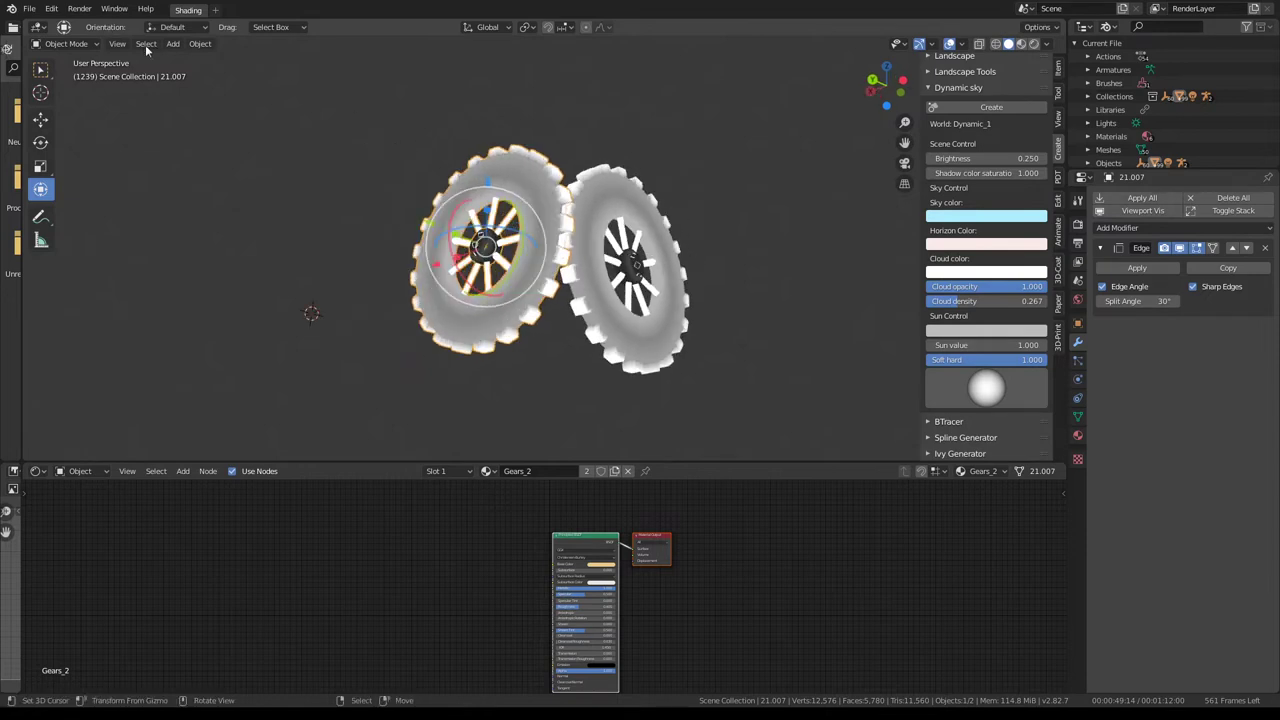
# - Put the left gear in Vertex Paint mode and fill it with flat white
pyautogui.click(82, 45)
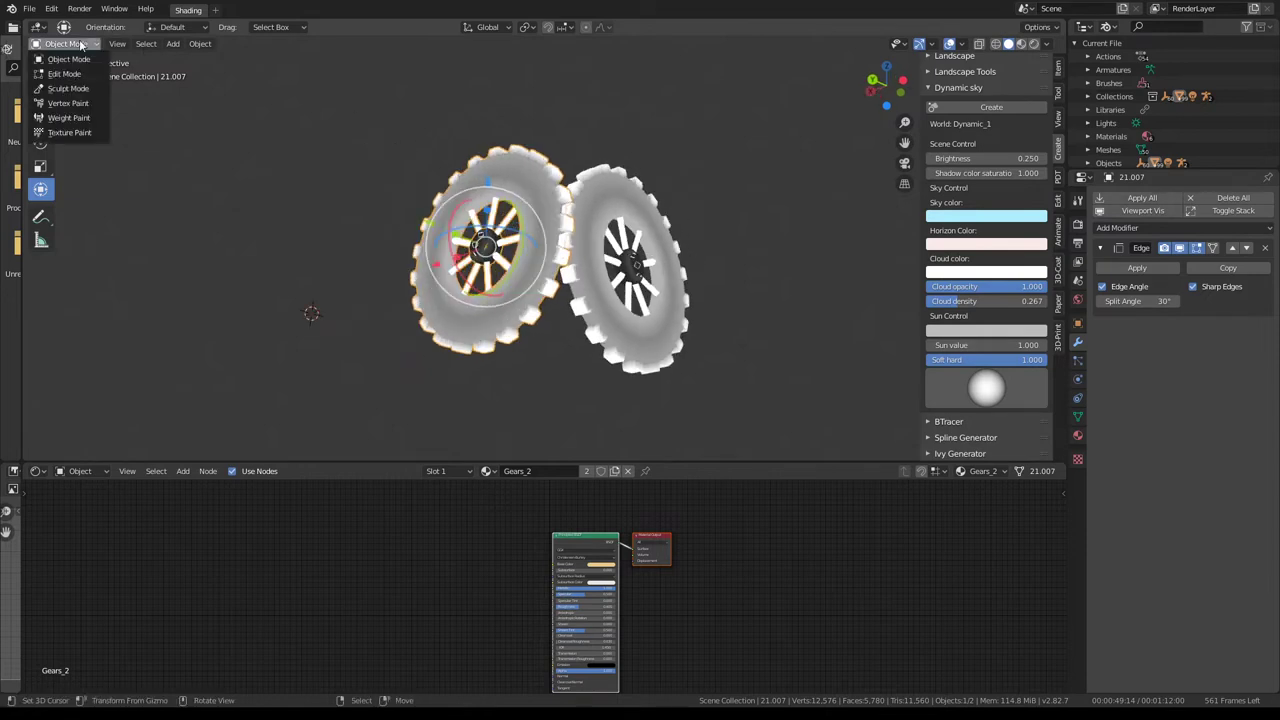
pyautogui.click(80, 103)
pyautogui.moveTo(552, 214); pyautogui.dragTo(522, 192)
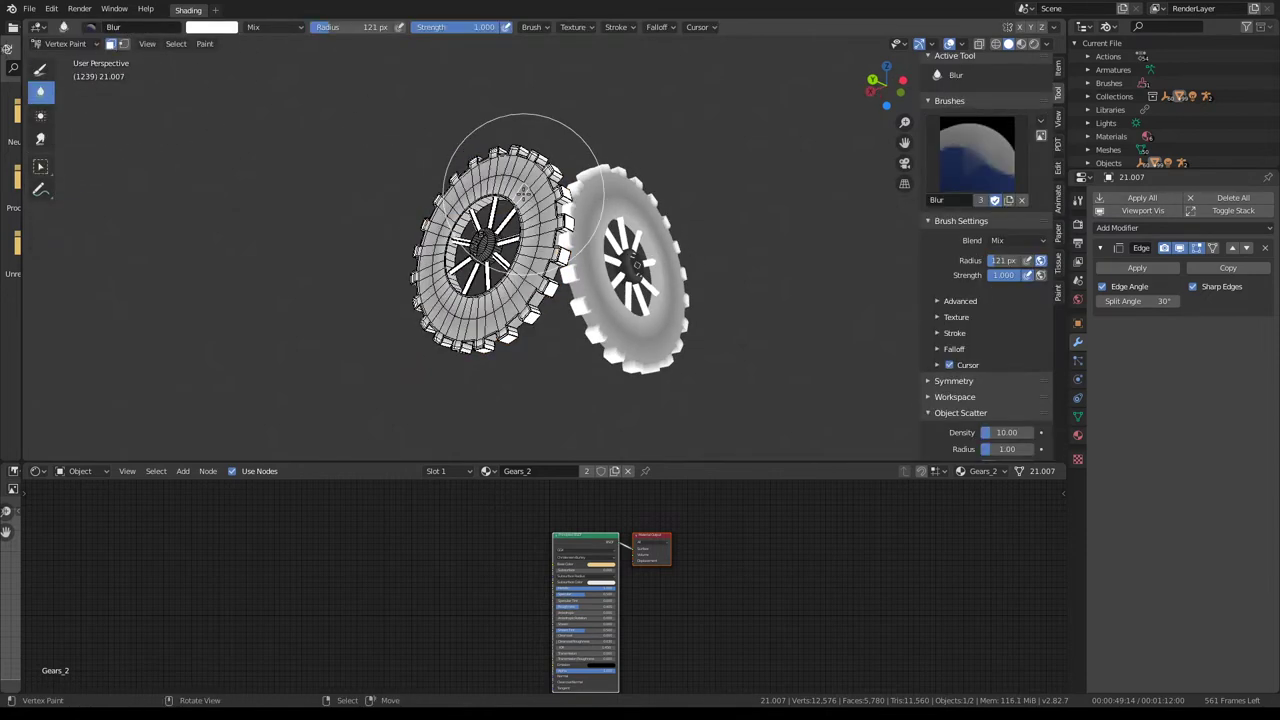
pyautogui.moveTo(523, 192); pyautogui.dragTo(592, 206, button='middle')
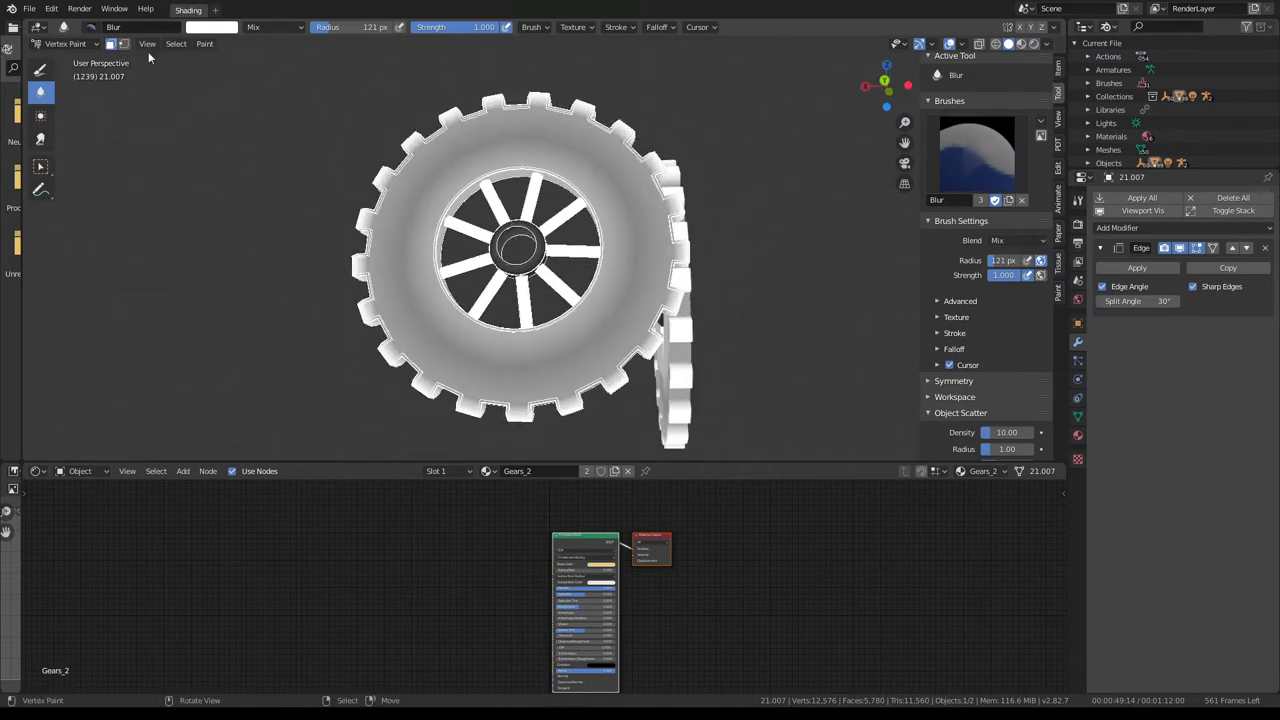
pyautogui.click(205, 44)
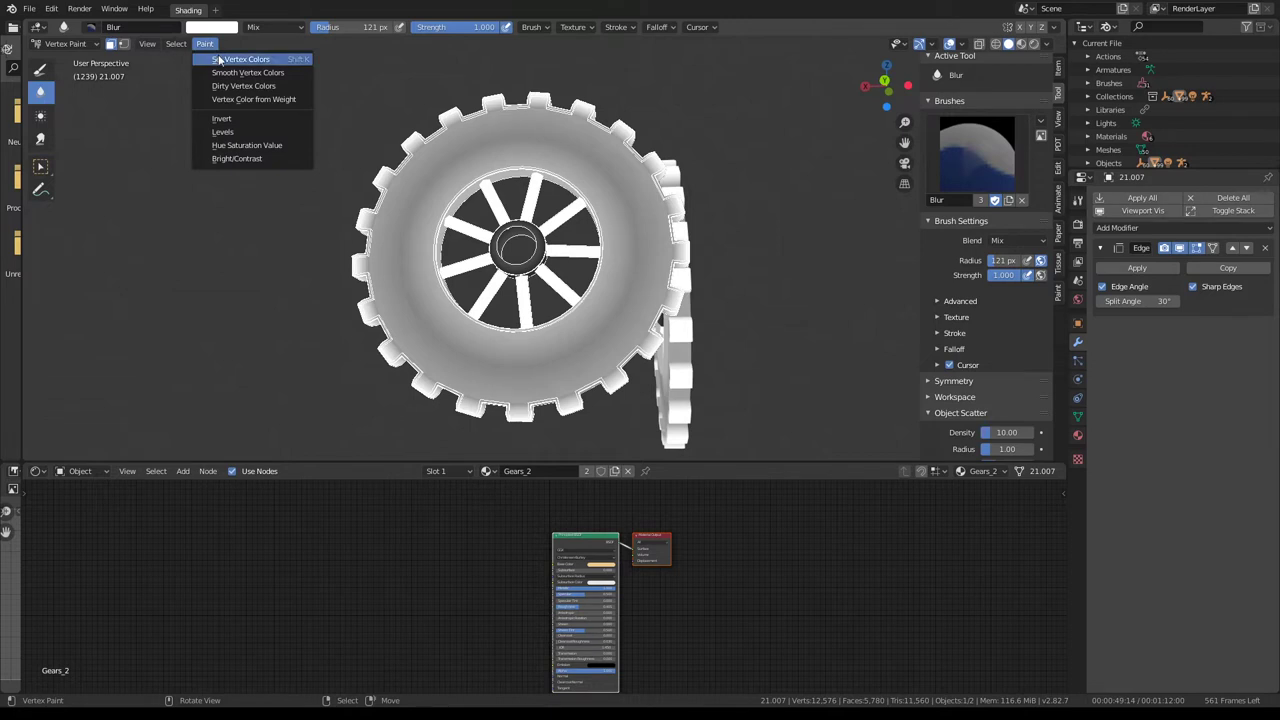
pyautogui.click(219, 60)
# - Bake Dirty Vertex Colors (blur 1.00, highlight angle 180°) and return to Object Mode
pyautogui.moveTo(400, 170); pyautogui.dragTo(473, 162, button='middle')
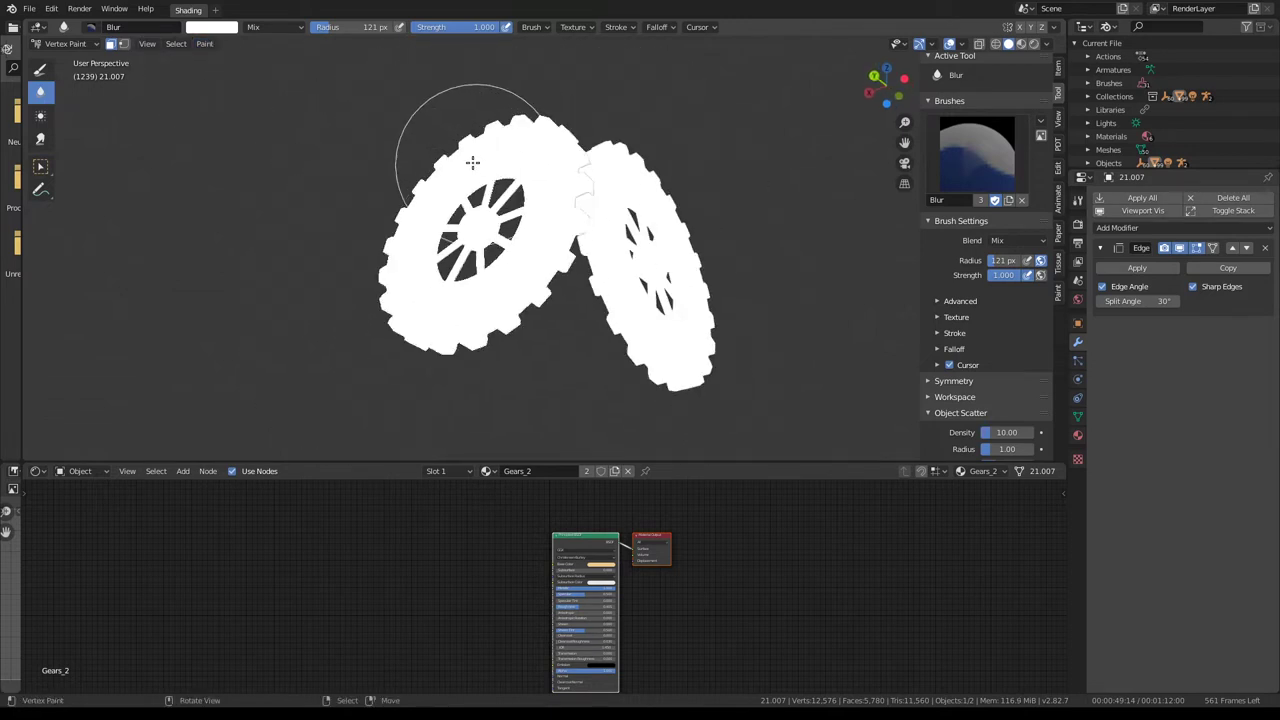
pyautogui.click(205, 44)
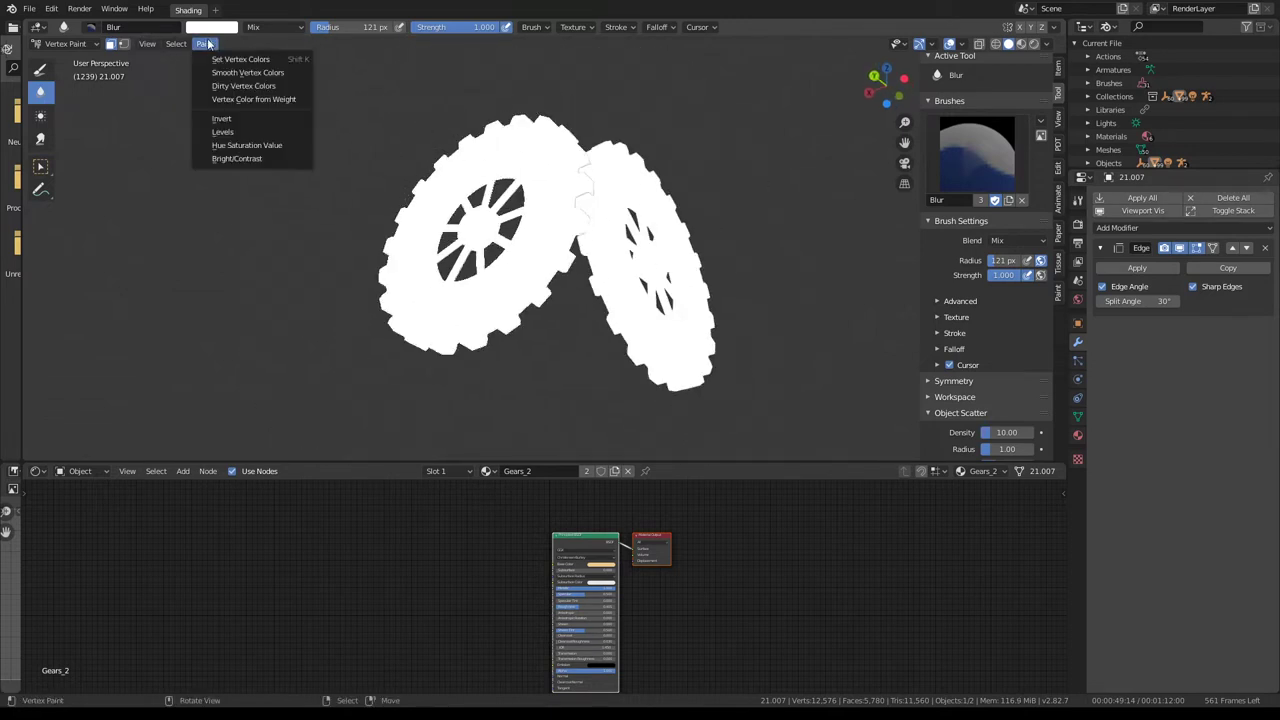
pyautogui.click(235, 87)
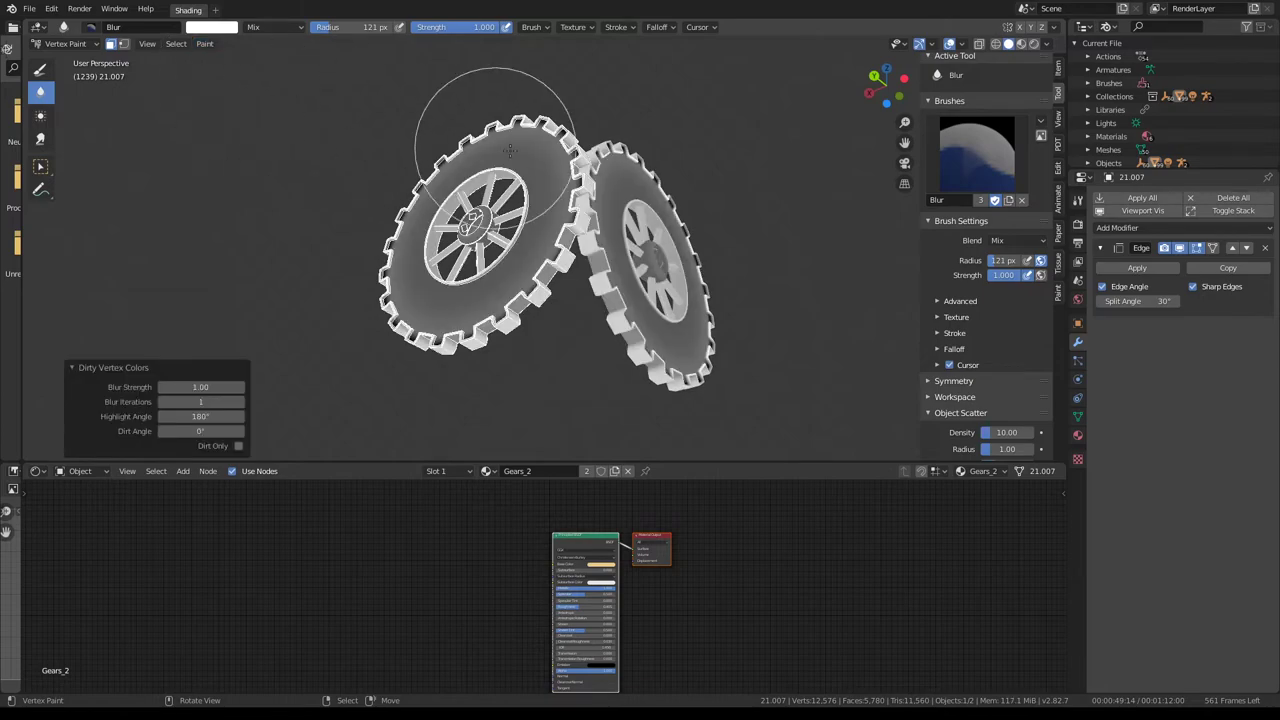
pyautogui.moveTo(471, 128)
pyautogui.mouseDown(button='middle')
pyautogui.moveTo(675, 205)
pyautogui.moveTo(420, 215)
pyautogui.moveTo(60, 94)
pyautogui.mouseUp(button='middle')
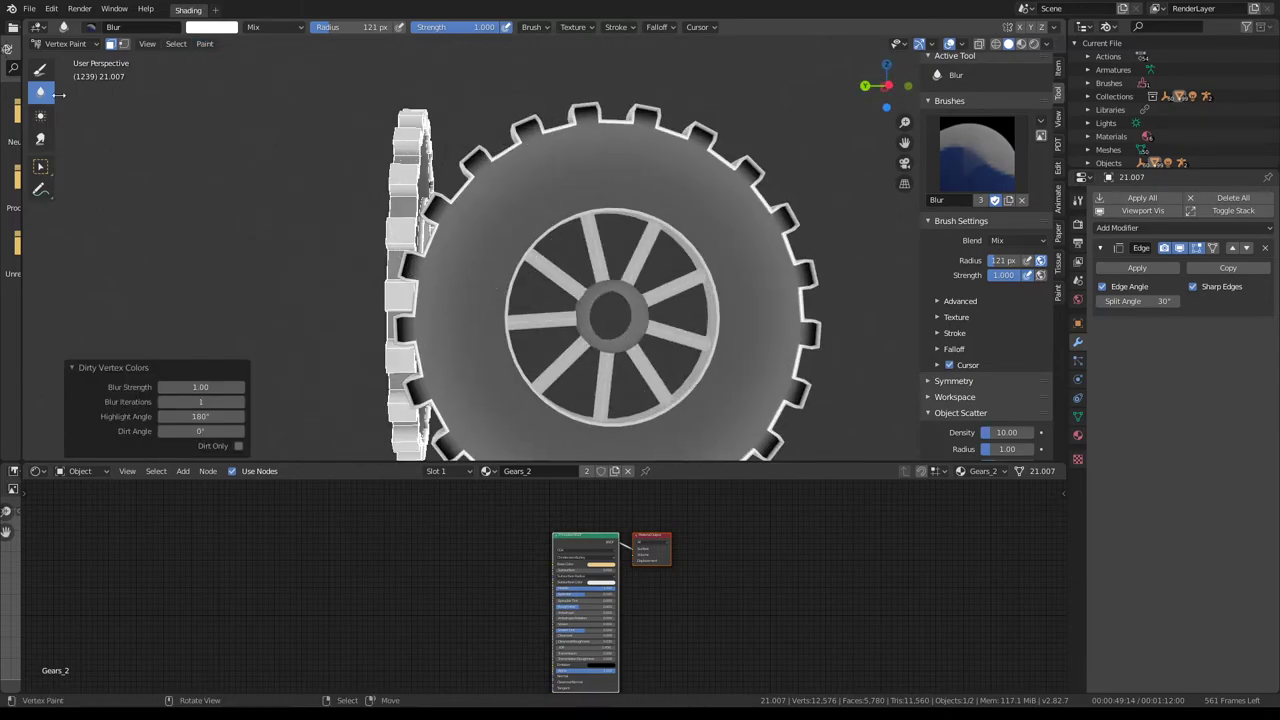
pyautogui.click(87, 46)
pyautogui.click(82, 60)
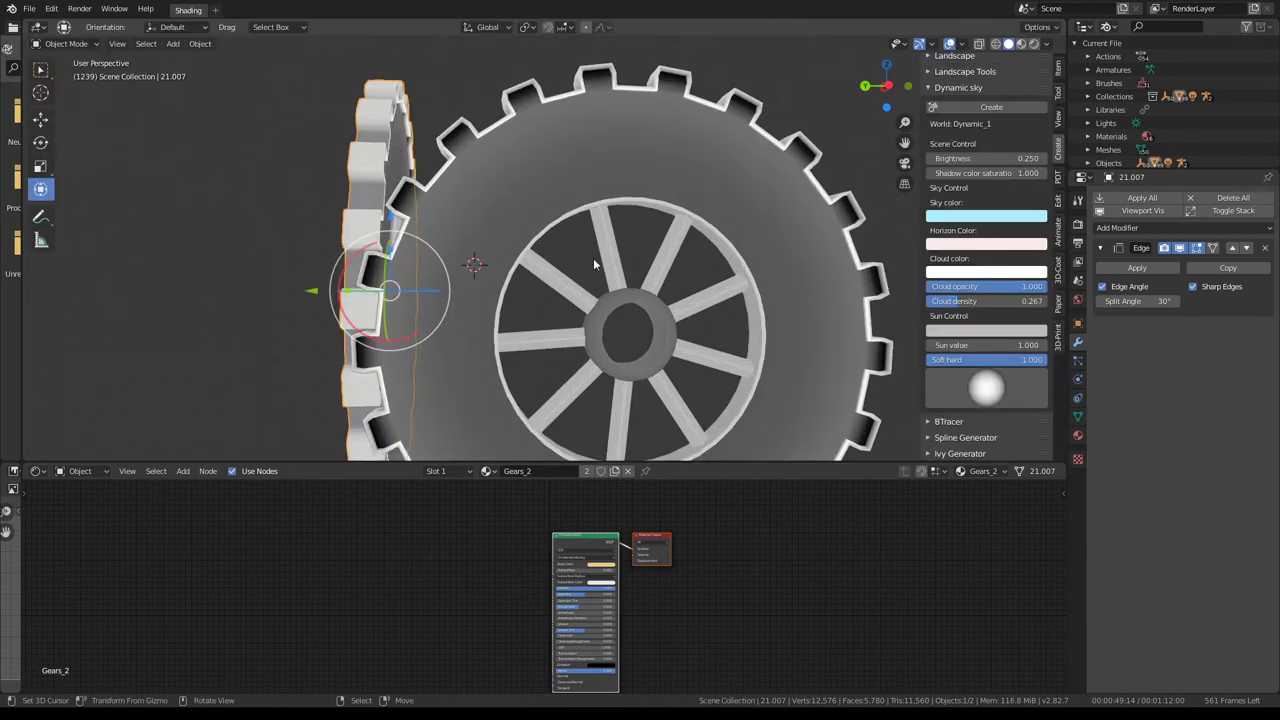
pyautogui.moveTo(594, 266); pyautogui.dragTo(763, 206, button='middle')
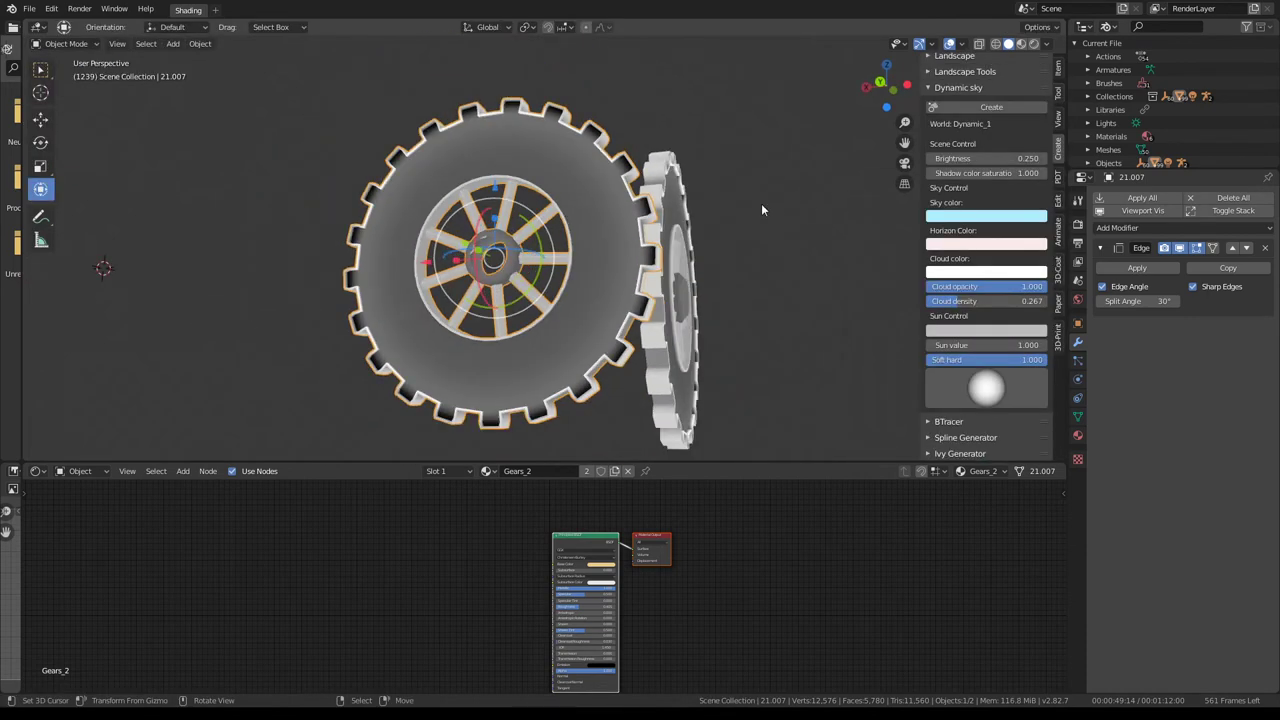
# - Switch the viewport to Rendered shading and frame the gears
pyautogui.click(1031, 45)
pyautogui.moveTo(900, 120); pyautogui.dragTo(749, 152, button='middle')
pyautogui.scroll(3, 707, 190)
pyautogui.moveTo(688, 198)
pyautogui.mouseDown(button='middle')
pyautogui.moveTo(638, 192)
pyautogui.moveTo(602, 228)
pyautogui.moveTo(691, 212)
pyautogui.moveTo(582, 441)
pyautogui.mouseUp(button='middle')
pyautogui.scroll(2, 343, 604)
pyautogui.scroll(2, 343, 604)
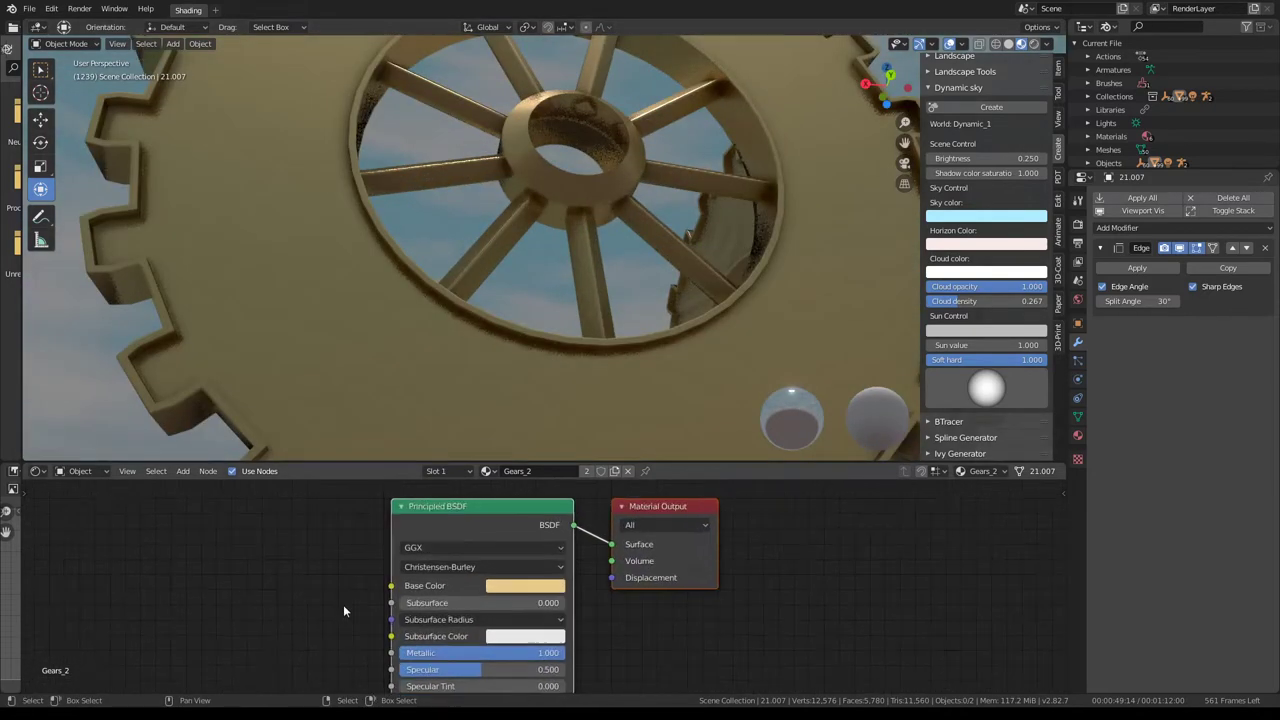
pyautogui.scroll(2, 343, 604)
pyautogui.scroll(-2, 352, 605)
pyautogui.scroll(-2, 360, 594)
# - Add a MixRGB node and a Col Attribute node, linking Color to the Mix Fac
pyautogui.hotkey('shift', 'a')
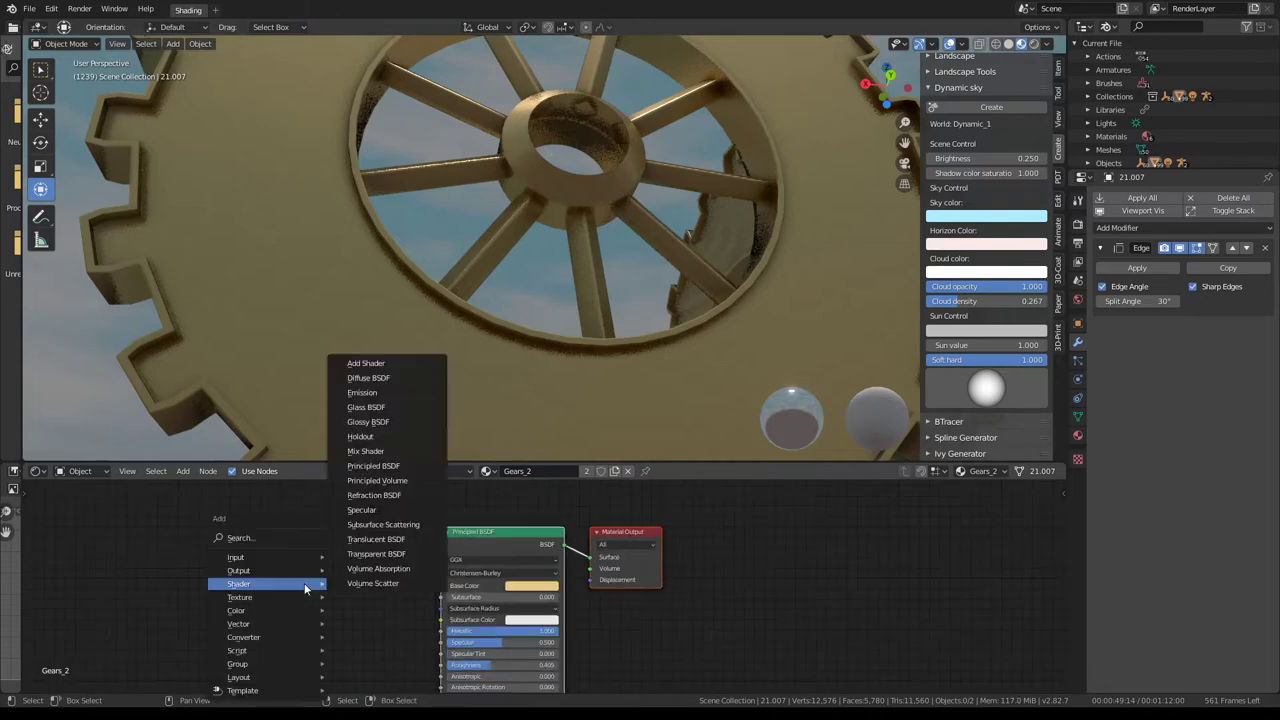
pyautogui.moveTo(236, 610)
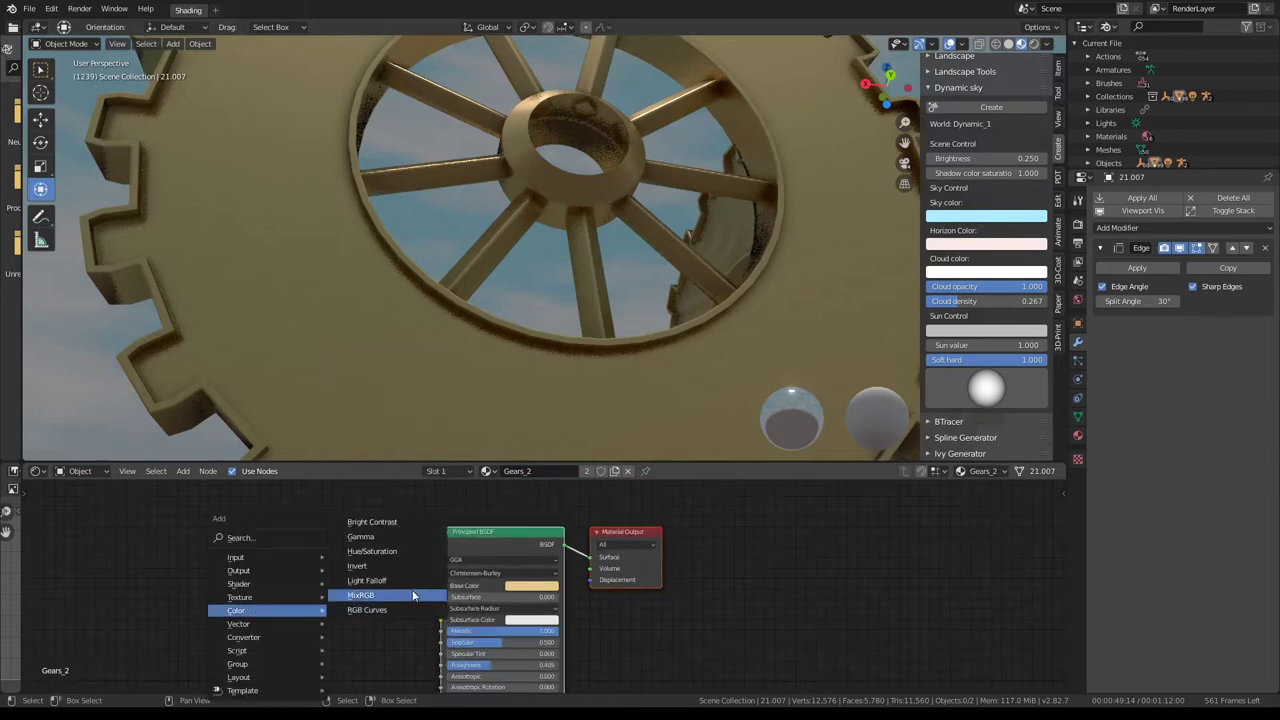
pyautogui.click(413, 596)
pyautogui.click(266, 543)
pyautogui.moveTo(266, 543); pyautogui.dragTo(375, 527, button='middle')
pyautogui.hotkey('shift', 'a')
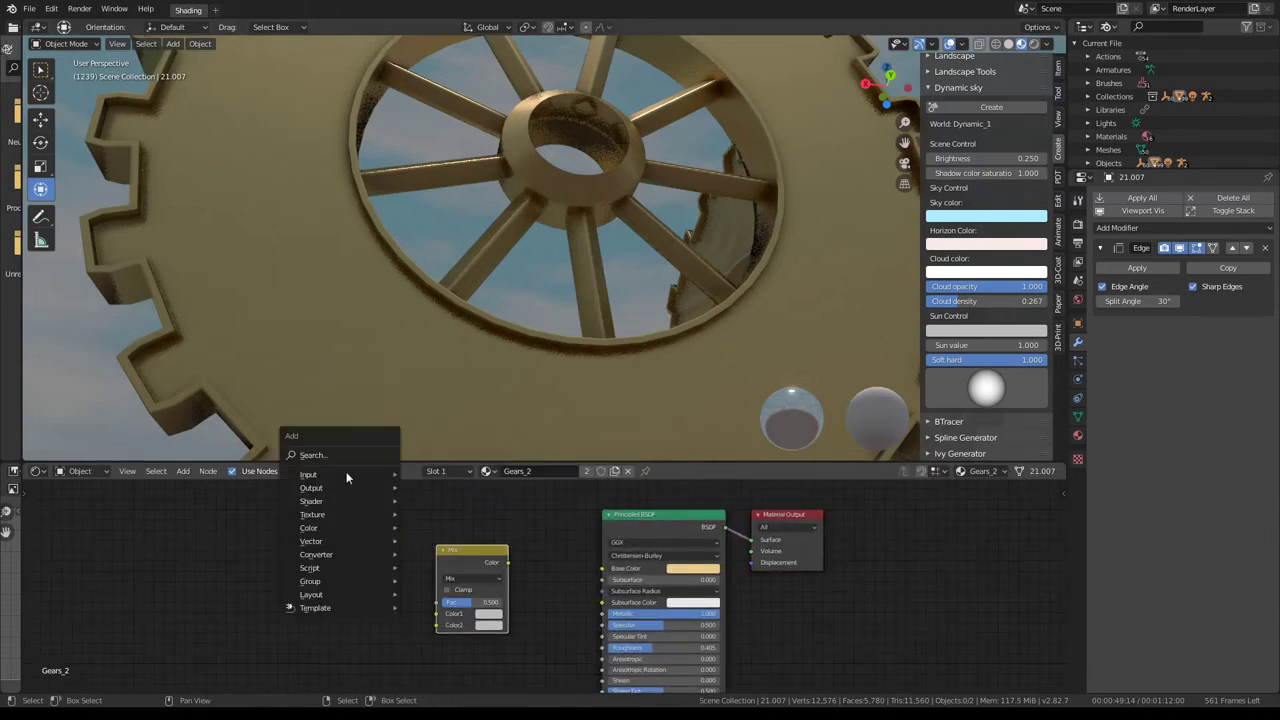
pyautogui.moveTo(340, 474)
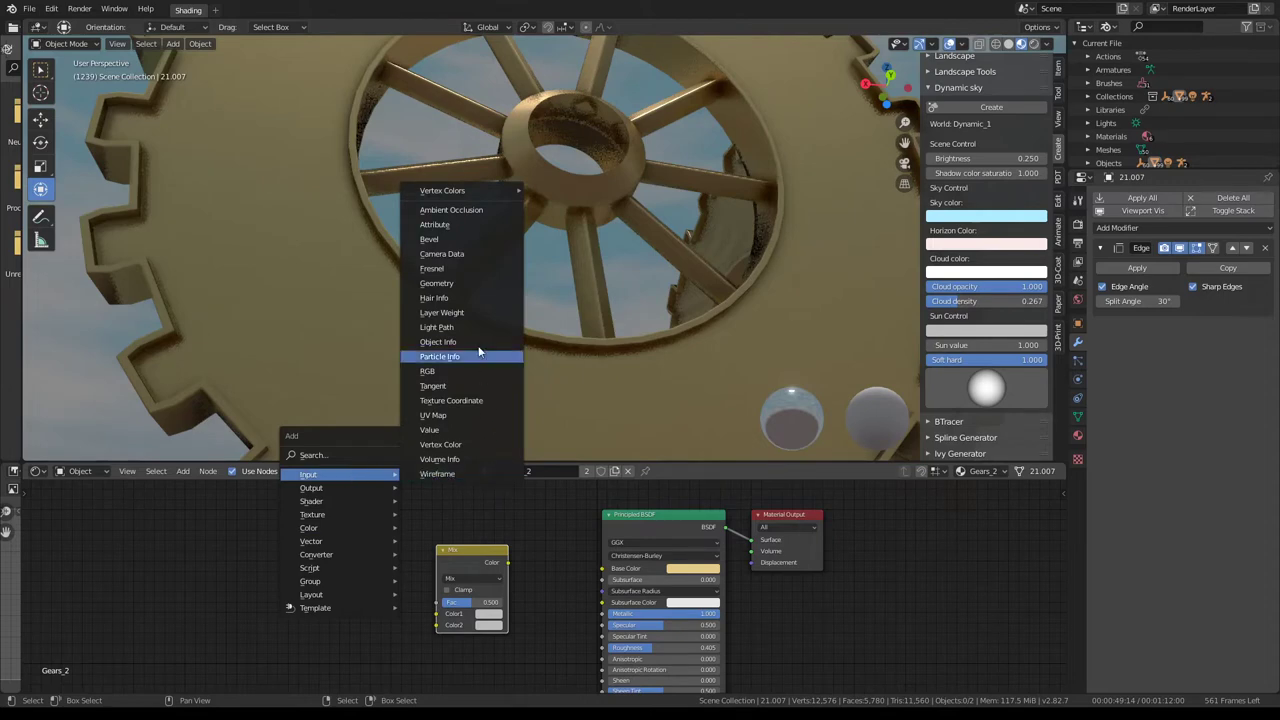
pyautogui.click(434, 224)
pyautogui.click(300, 515)
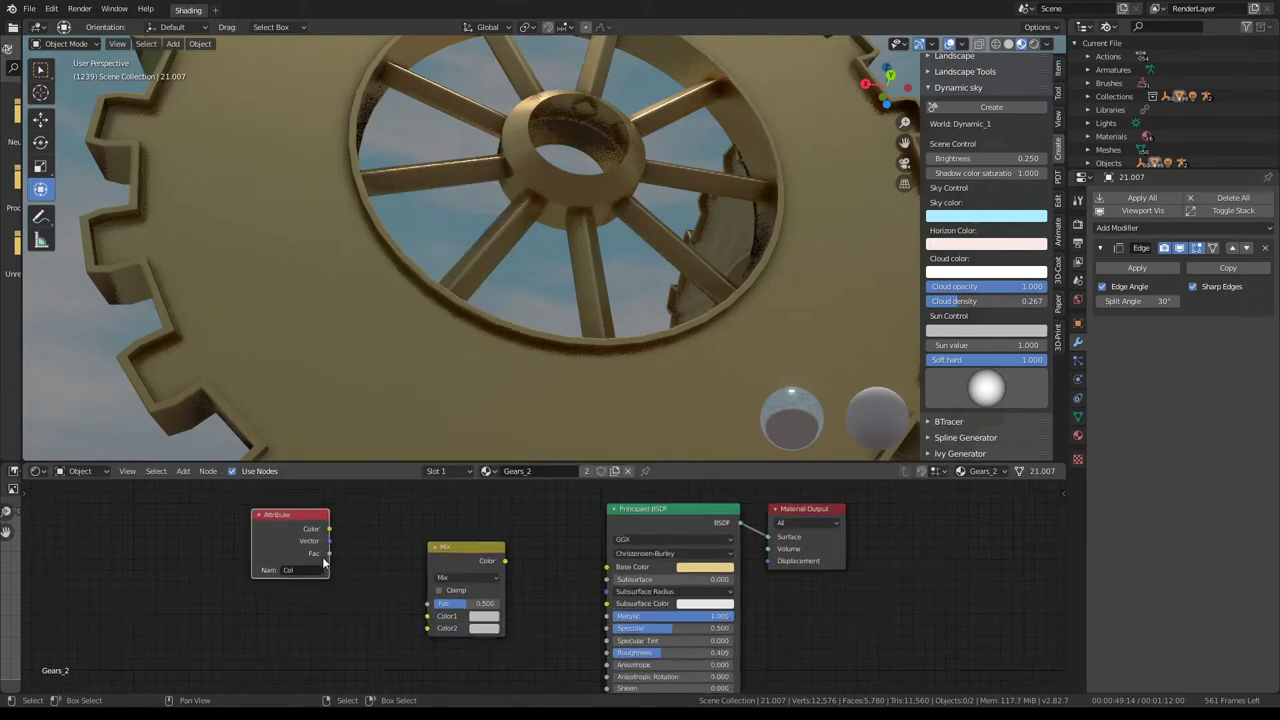
pyautogui.scroll(1, 302, 516)
pyautogui.moveTo(302, 516)
pyautogui.mouseDown()
pyautogui.moveTo(391, 627)
pyautogui.moveTo(412, 607)
pyautogui.mouseUp()
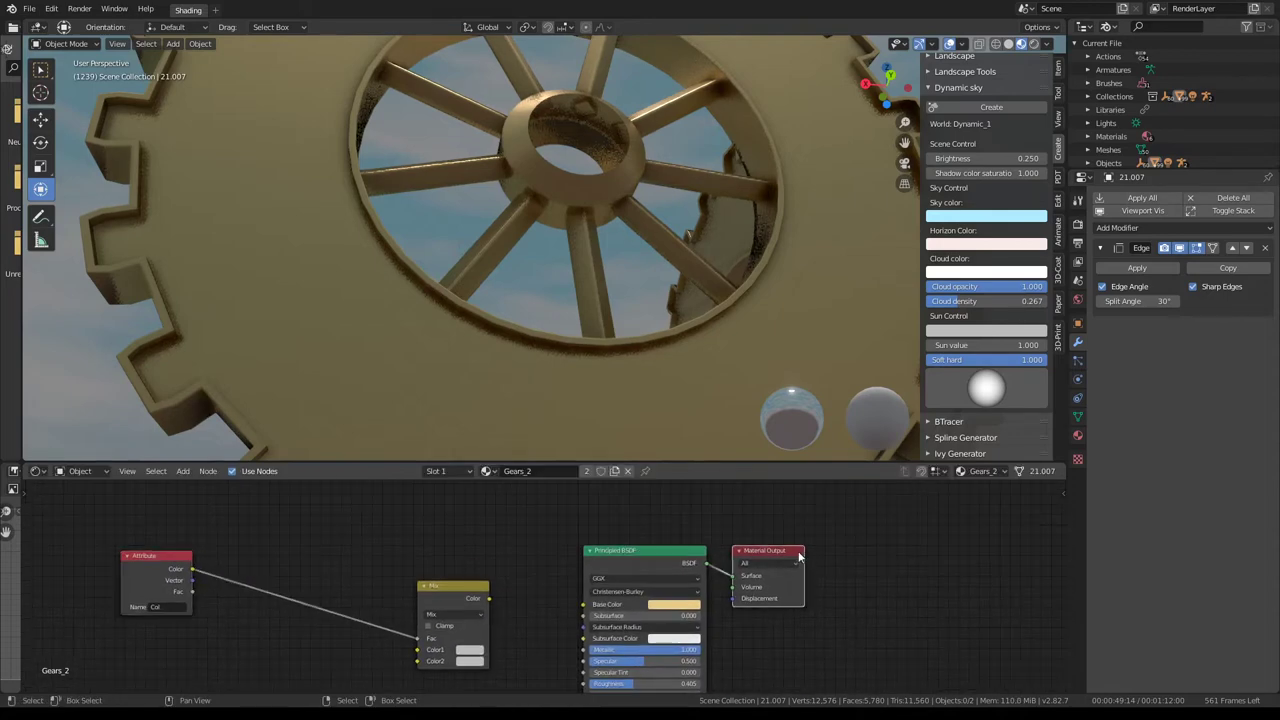
# - Duplicate the Material Output, feed it the Mix output, and make it active
pyautogui.hotkey('shift', 'd')
pyautogui.moveTo(459, 585)
pyautogui.mouseDown()
pyautogui.moveTo(313, 542)
pyautogui.moveTo(478, 523)
pyautogui.mouseUp()
pyautogui.click(527, 497)
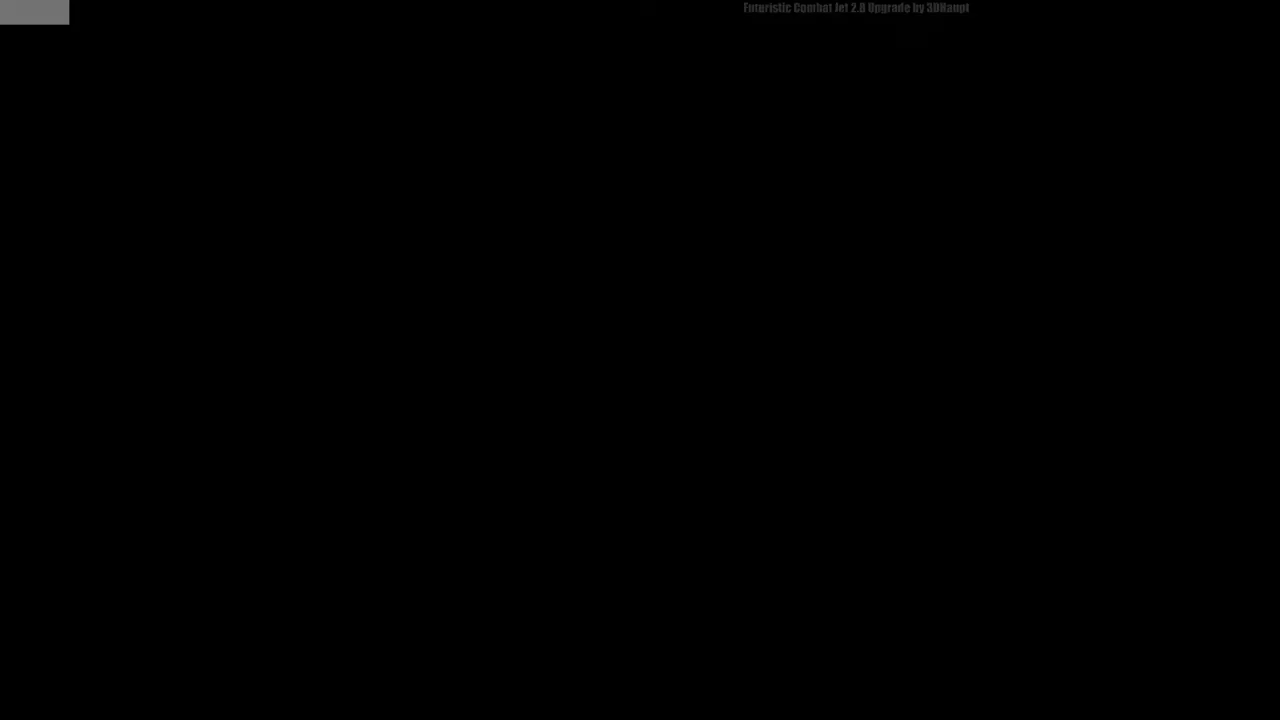
pyautogui.scroll(1, 380, 560)
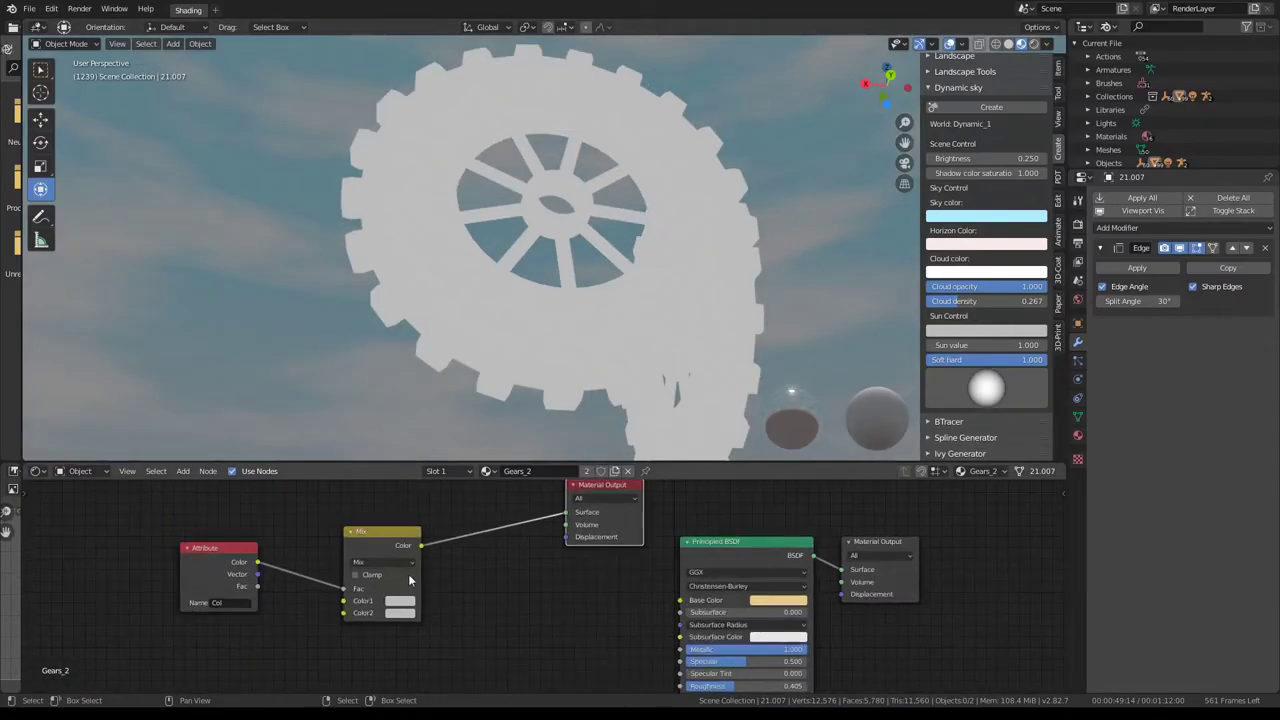
# - Set the Mix node's Color2 to black, then raise it back to white
pyautogui.click(400, 613)
pyautogui.moveTo(481, 478); pyautogui.dragTo(481, 532)
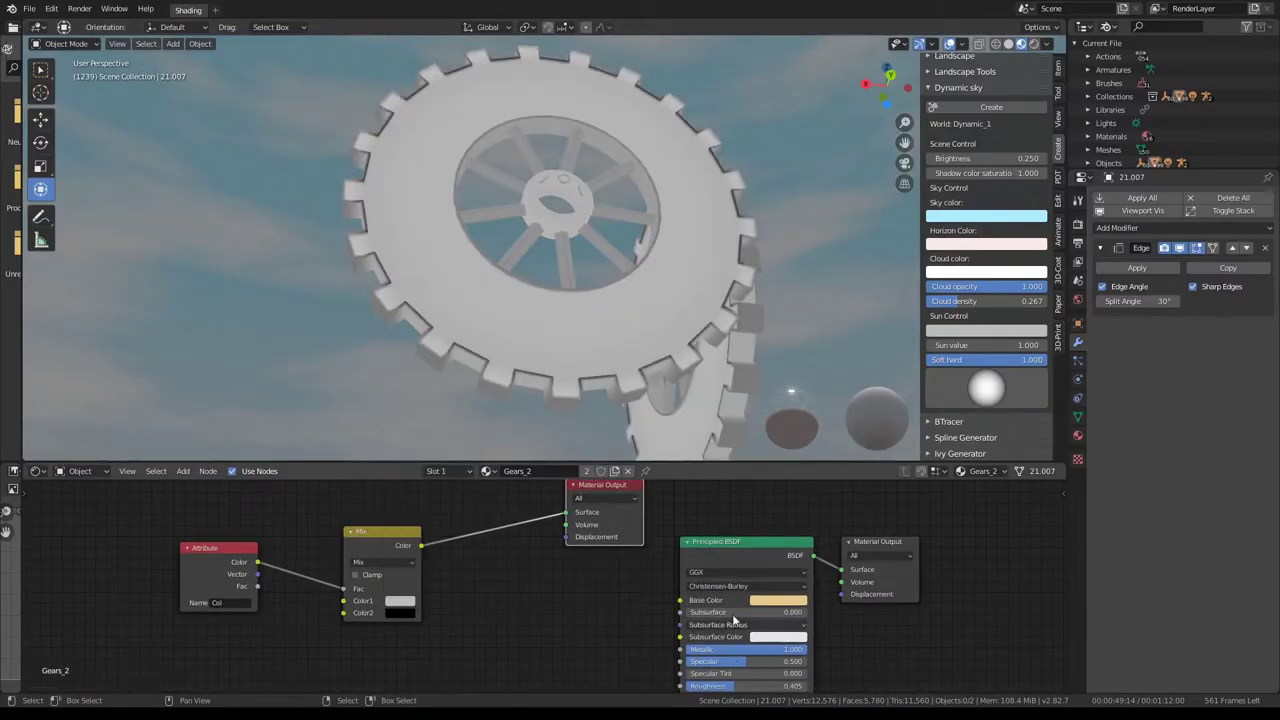
pyautogui.moveTo(686, 200)
pyautogui.mouseDown(button='middle')
pyautogui.moveTo(551, 268)
pyautogui.moveTo(654, 227)
pyautogui.mouseUp(button='middle')
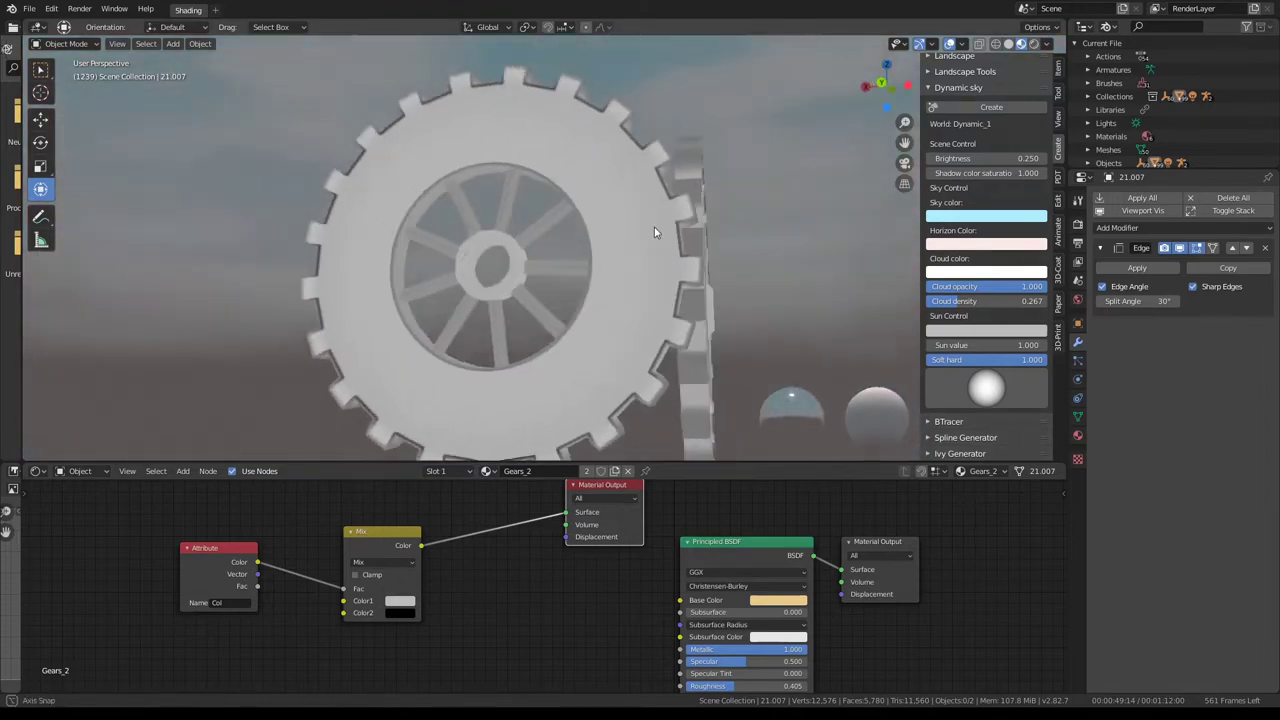
pyautogui.click(398, 613)
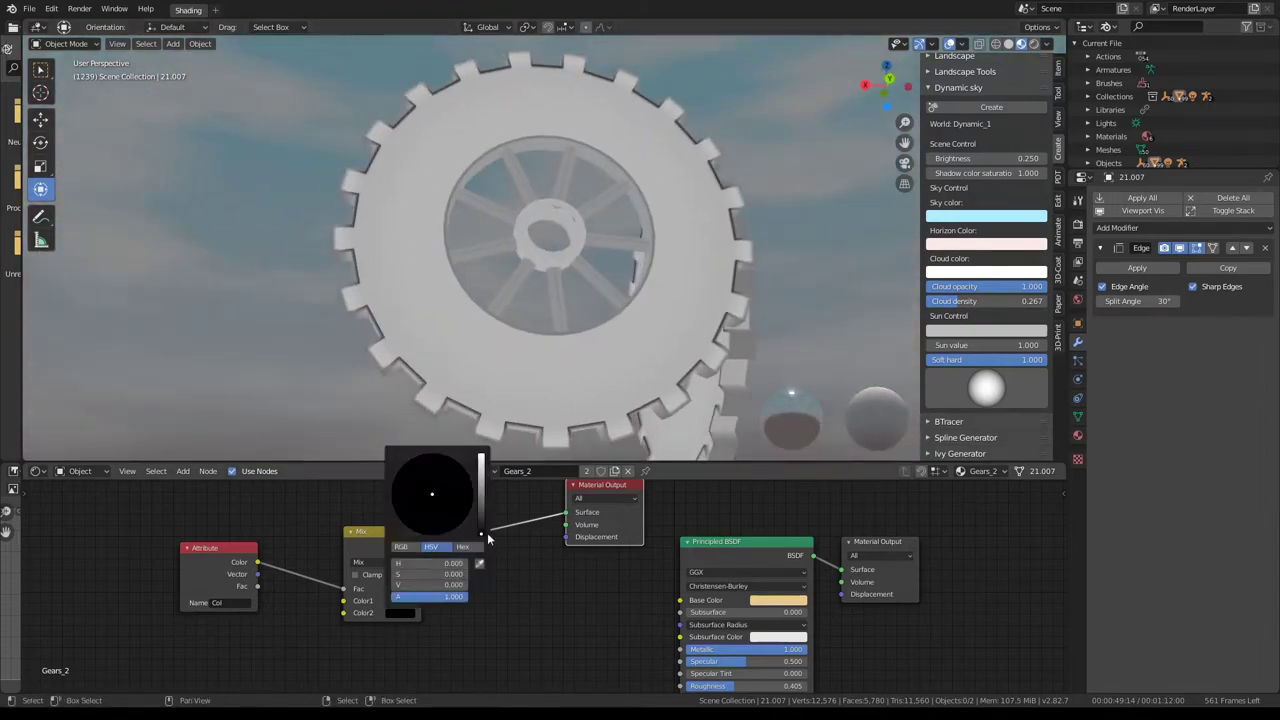
pyautogui.moveTo(487, 532); pyautogui.dragTo(487, 478)
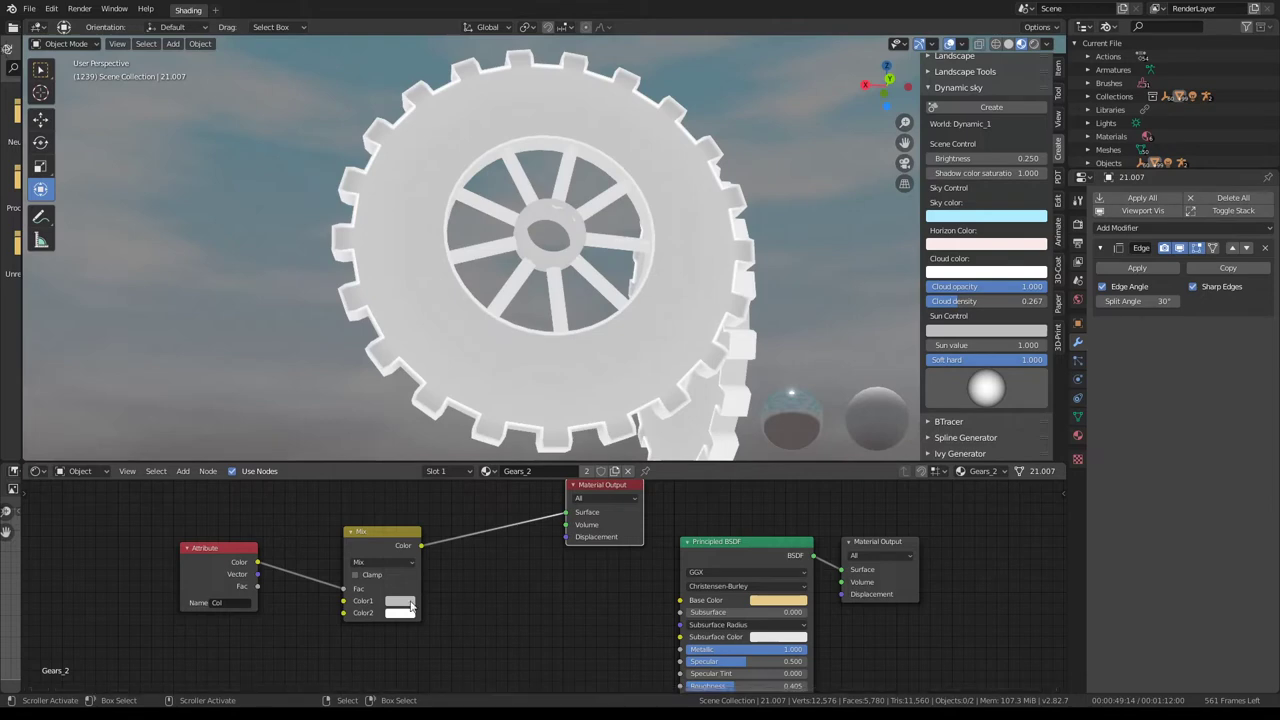
# - Set the Mix node's Color1 to a very dark brown, just above black
pyautogui.click(399, 601)
pyautogui.moveTo(474, 459); pyautogui.dragTo(479, 520)
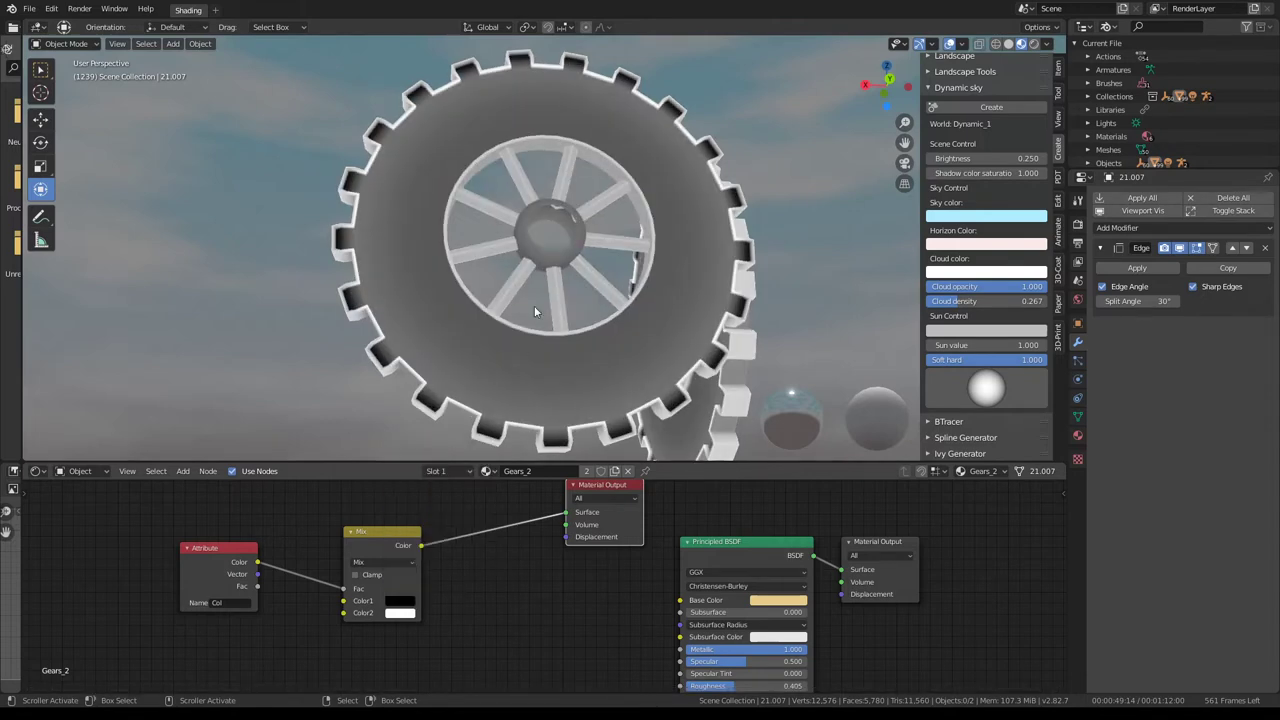
pyautogui.moveTo(534, 305)
pyautogui.mouseDown(button='middle')
pyautogui.moveTo(757, 325)
pyautogui.moveTo(620, 330)
pyautogui.mouseUp(button='middle')
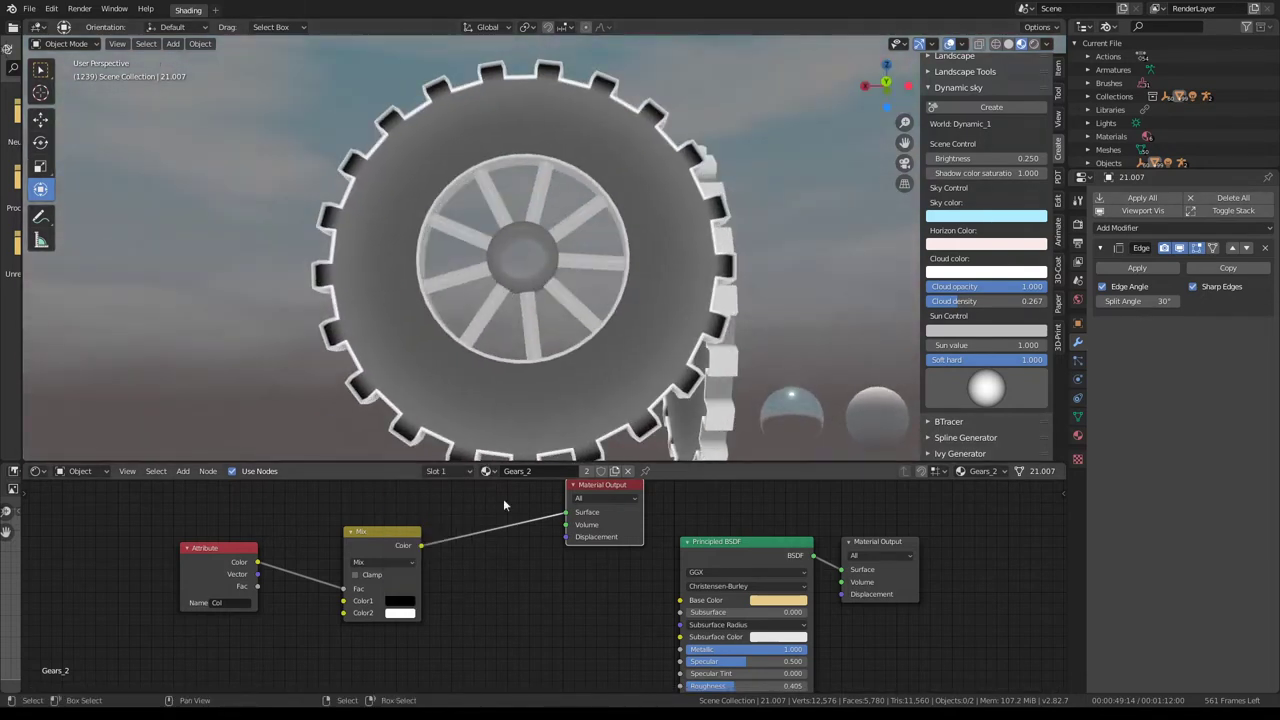
pyautogui.moveTo(389, 612); pyautogui.dragTo(448, 571, button='middle')
pyautogui.click(457, 563)
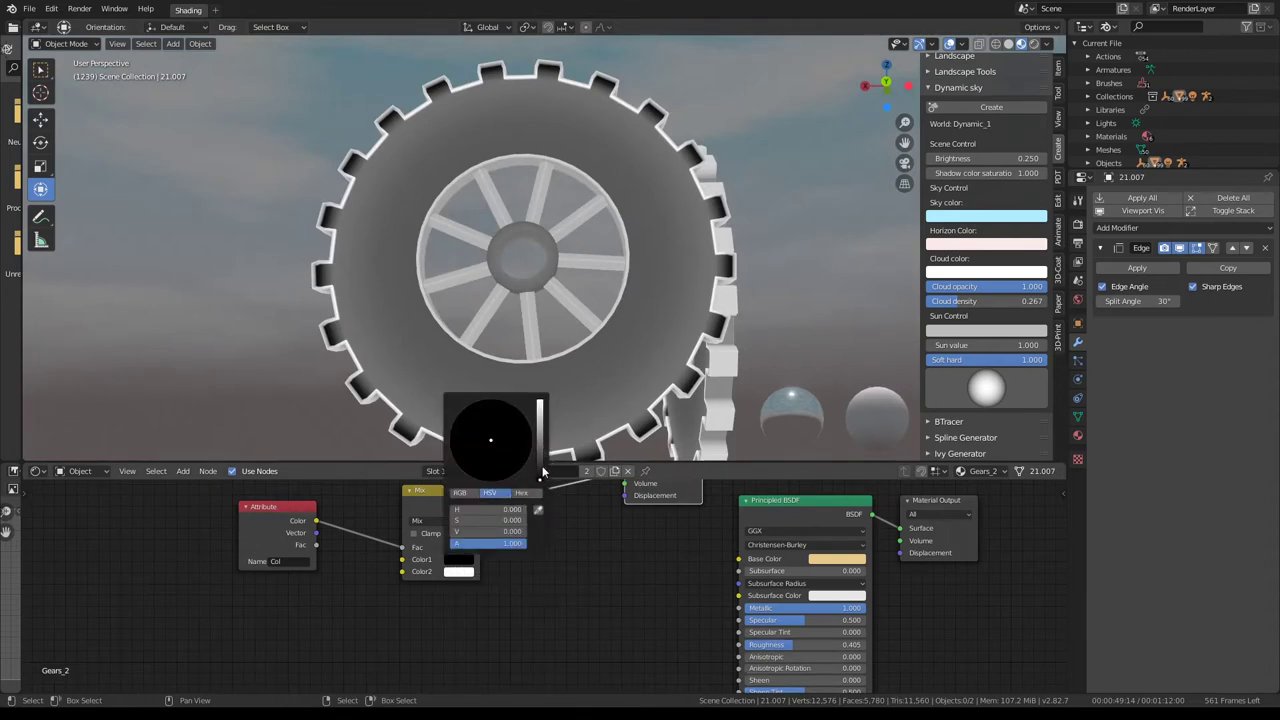
pyautogui.moveTo(543, 471); pyautogui.dragTo(540, 465)
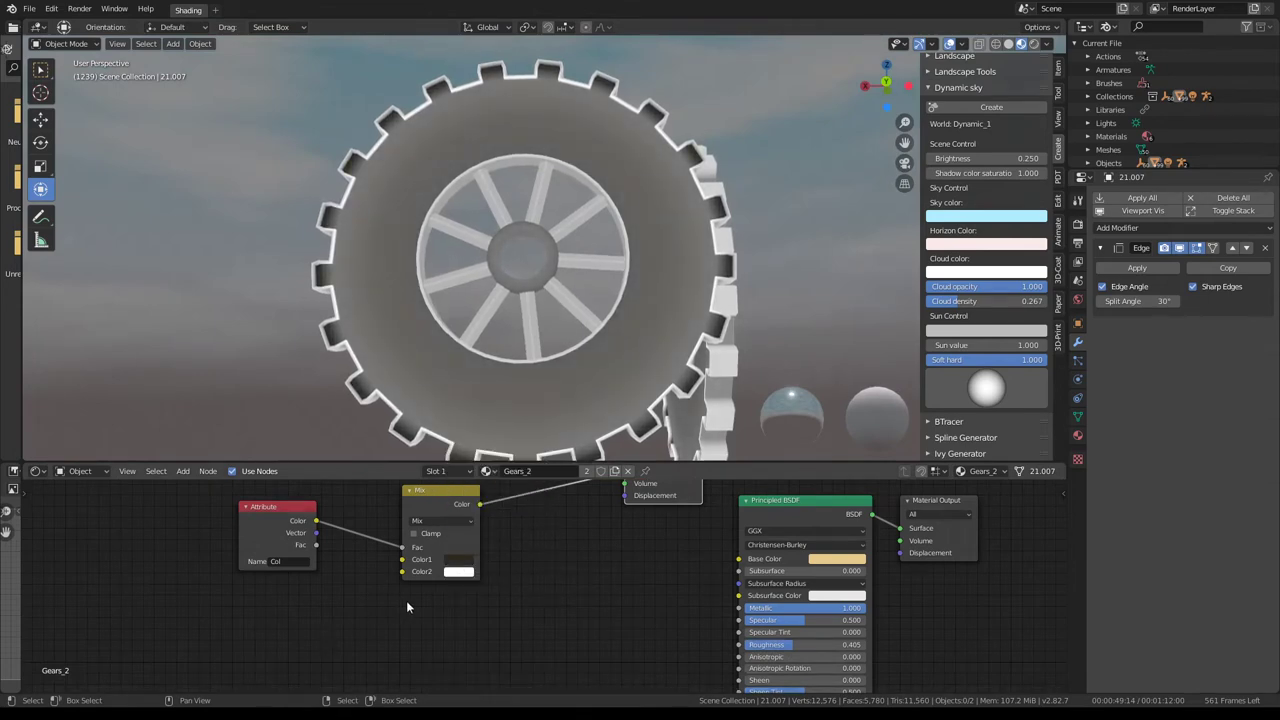
# - Set the Mix node's Color2 to a pale tan hue
pyautogui.click(462, 577)
pyautogui.click(480, 467)
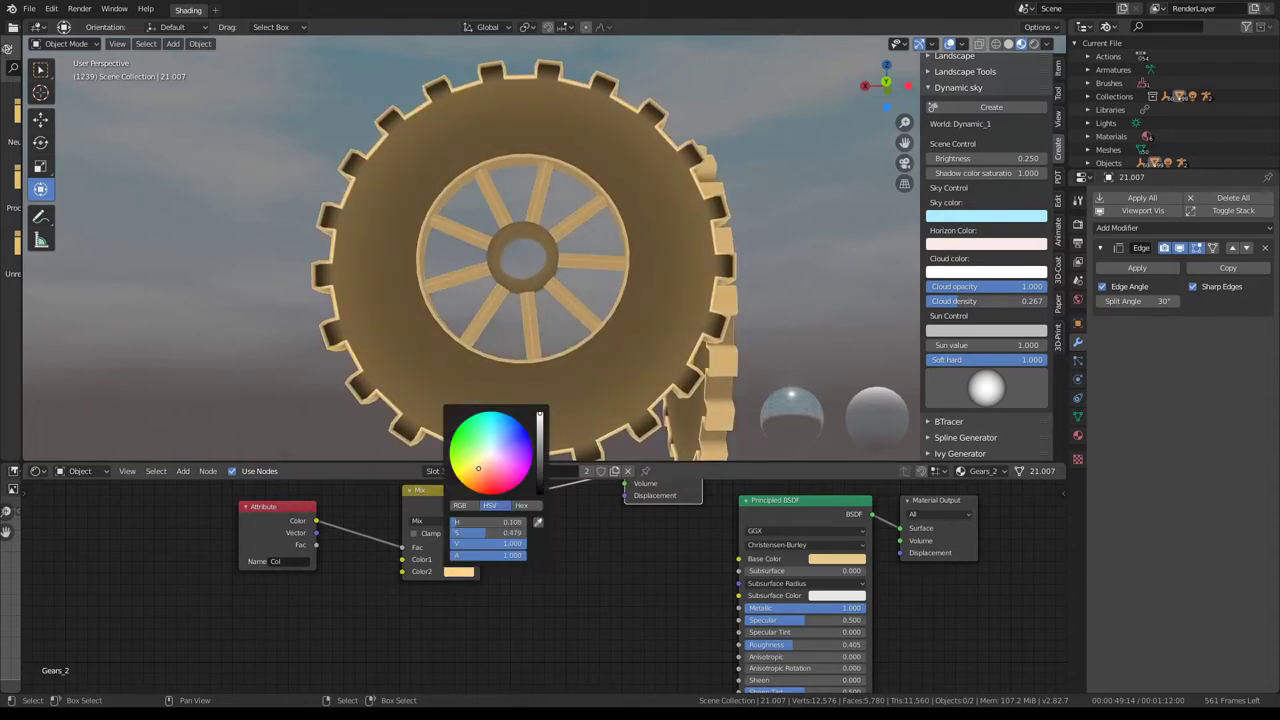
pyautogui.moveTo(634, 229)
pyautogui.mouseDown(button='middle')
pyautogui.moveTo(499, 160)
pyautogui.moveTo(349, 241)
pyautogui.moveTo(294, 228)
pyautogui.moveTo(539, 218)
pyautogui.moveTo(560, 230)
pyautogui.mouseUp(button='middle')
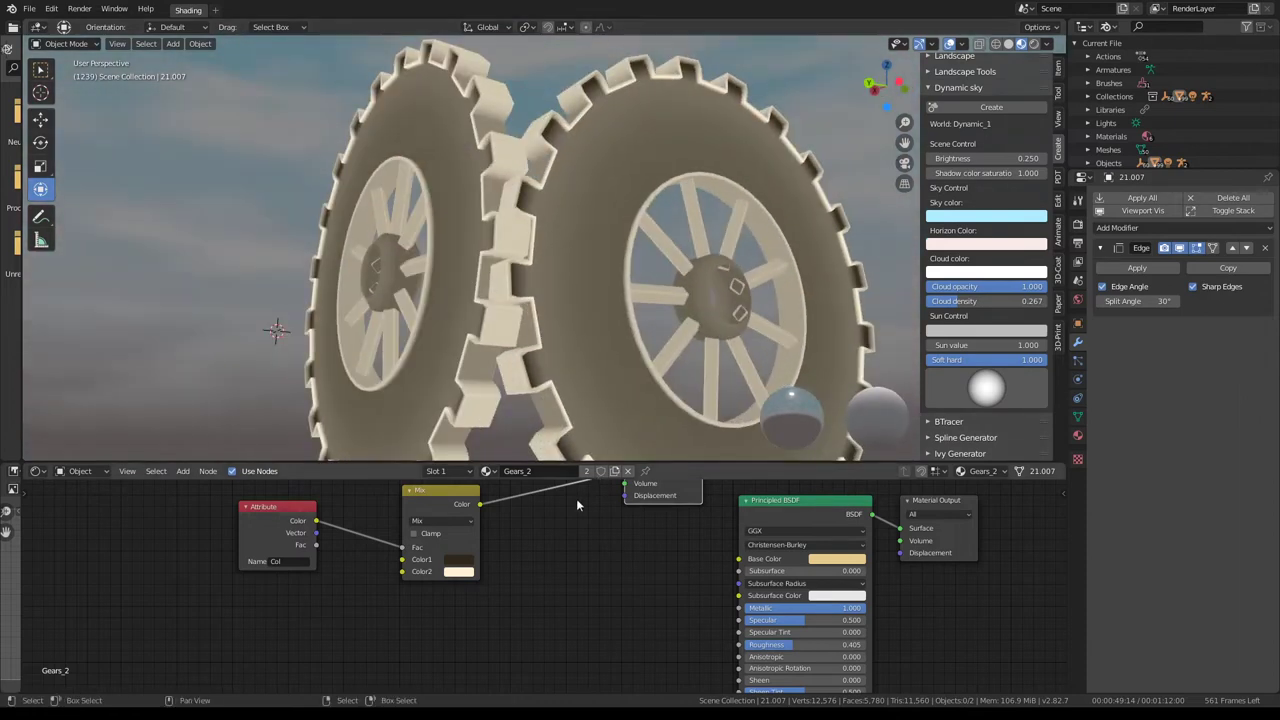
# - Connect the Mix node's output to the Principled BSDF Base Color
pyautogui.scroll(-2, 510, 560)
pyautogui.scroll(-2, 510, 560)
pyautogui.moveTo(570, 530); pyautogui.dragTo(820, 494)
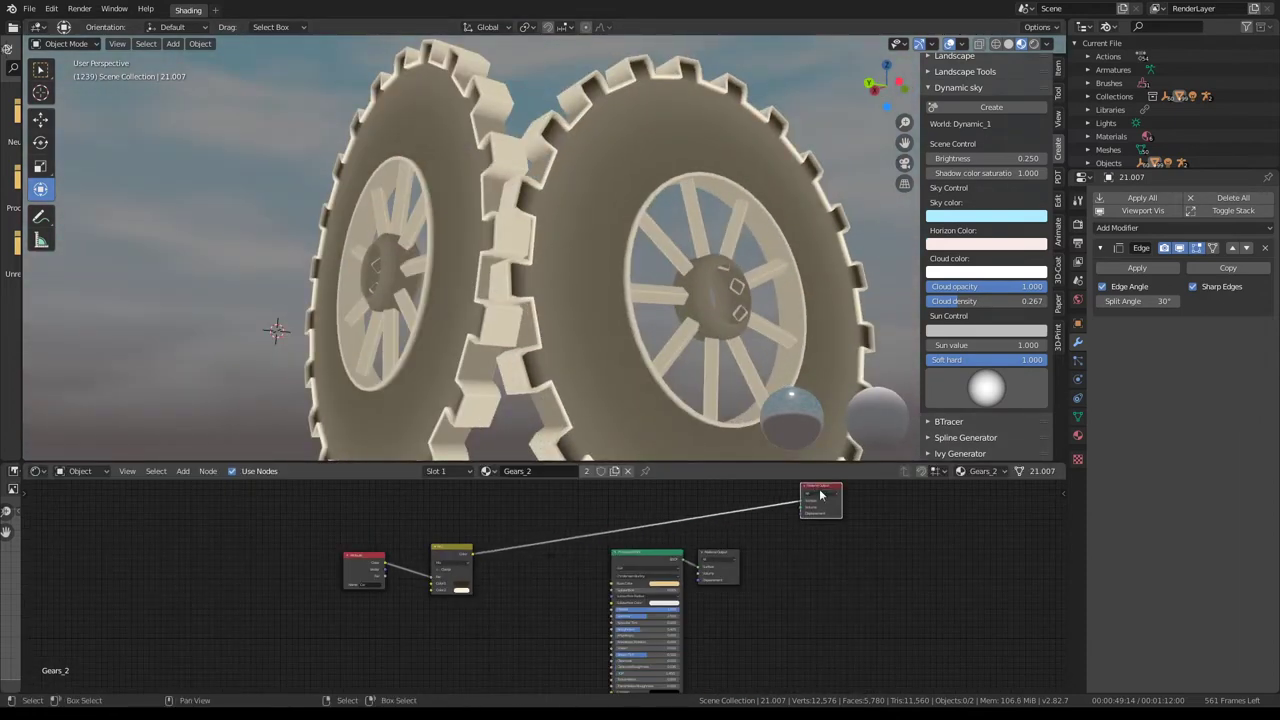
pyautogui.moveTo(468, 555); pyautogui.dragTo(599, 579)
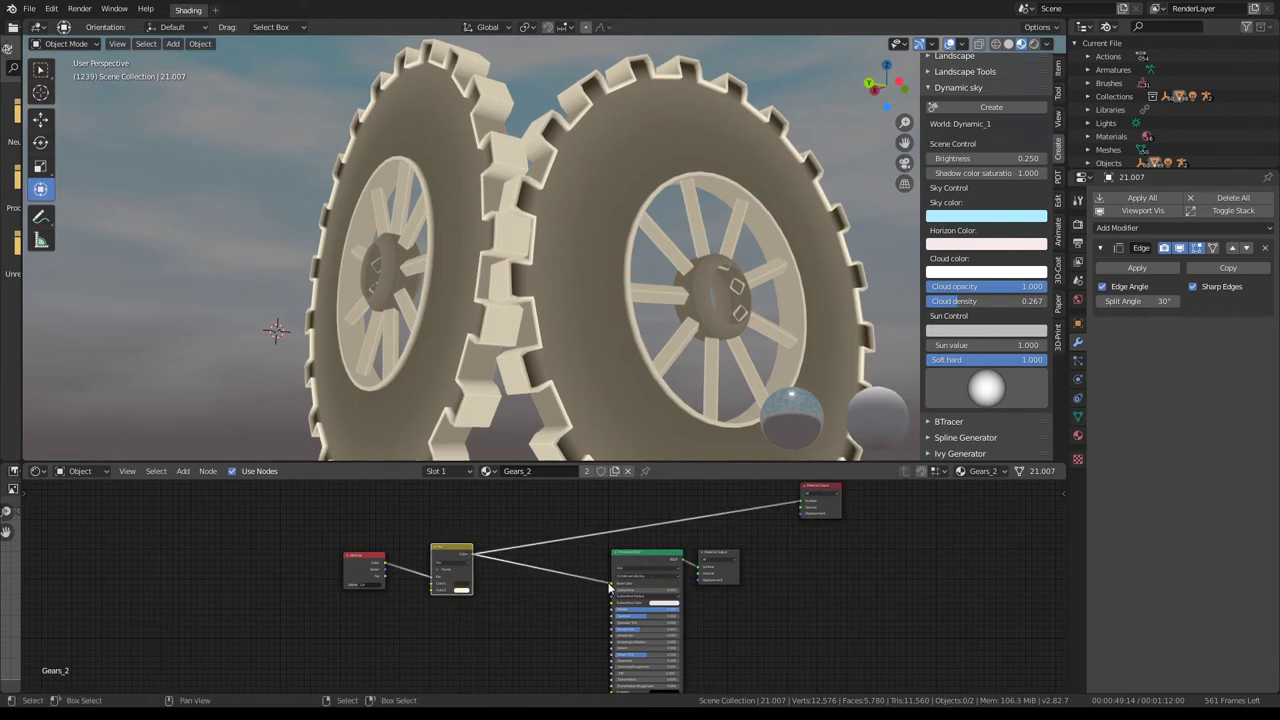
pyautogui.scroll(2, 590, 595)
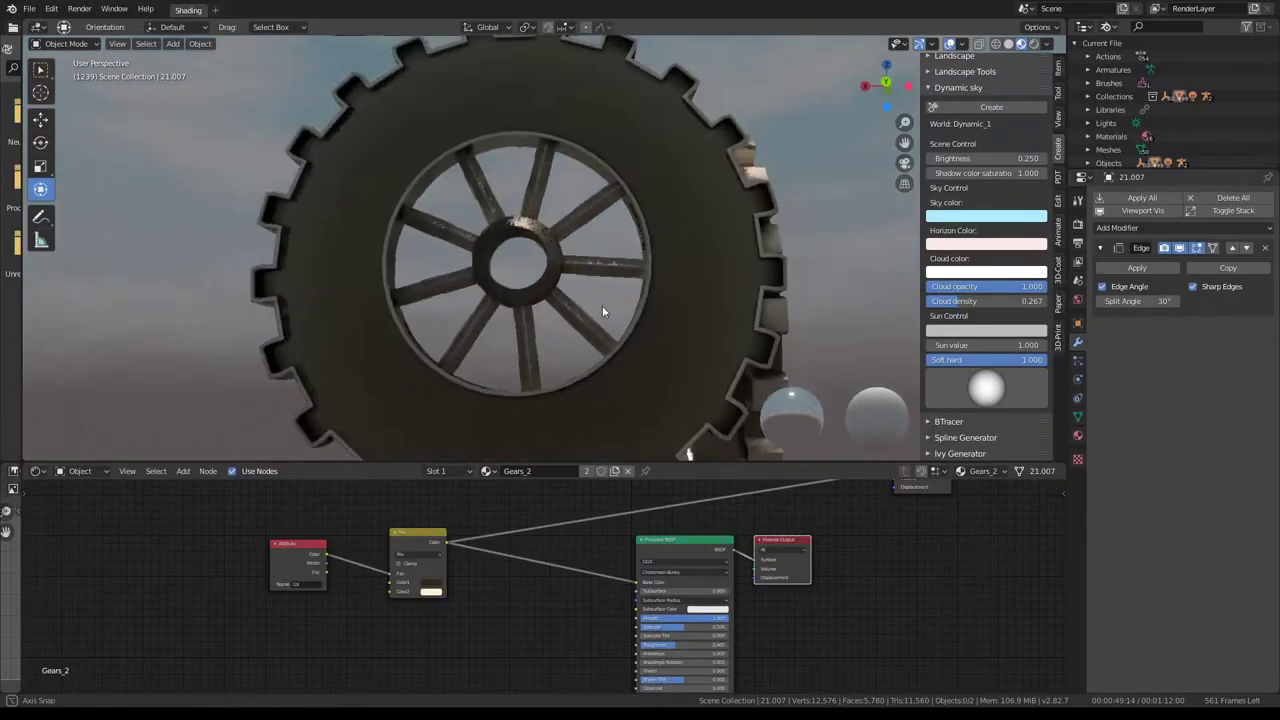
pyautogui.moveTo(602, 305)
pyautogui.mouseDown(button='middle')
pyautogui.moveTo(609, 252)
pyautogui.moveTo(586, 248)
pyautogui.moveTo(568, 302)
pyautogui.mouseUp(button='middle')
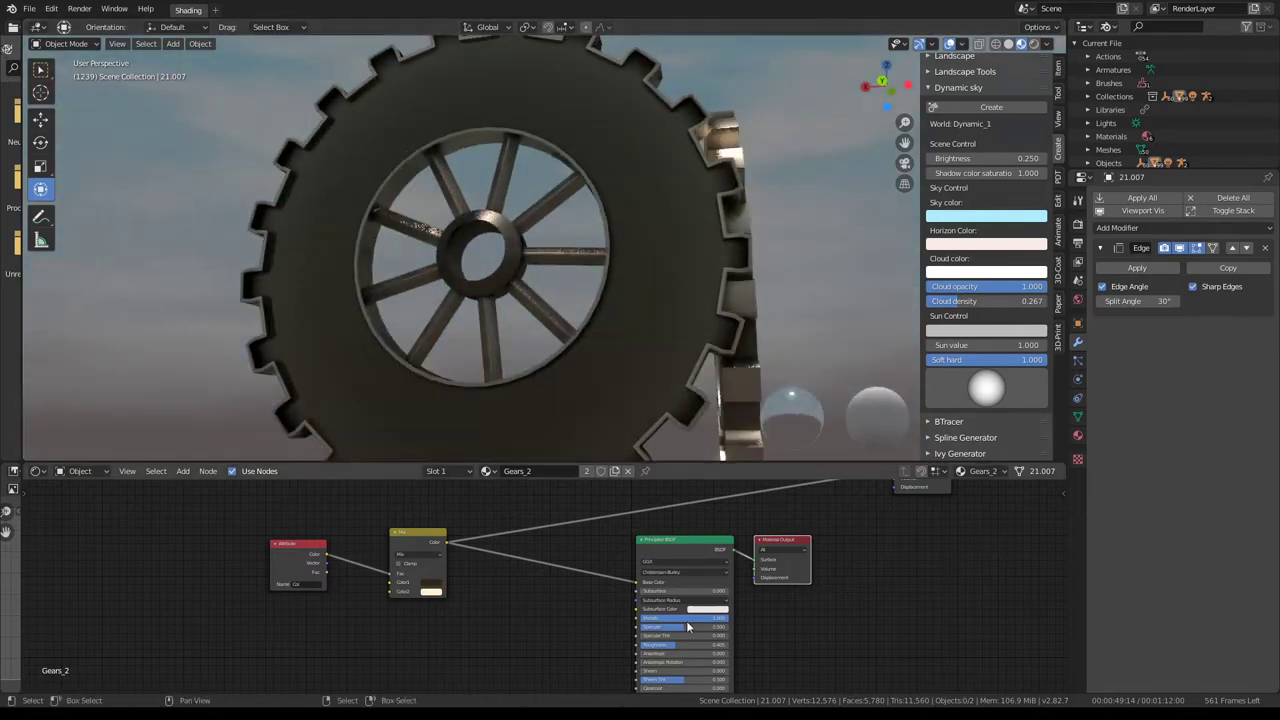
pyautogui.scroll(-1, 690, 580)
pyautogui.scroll(-1, 693, 539)
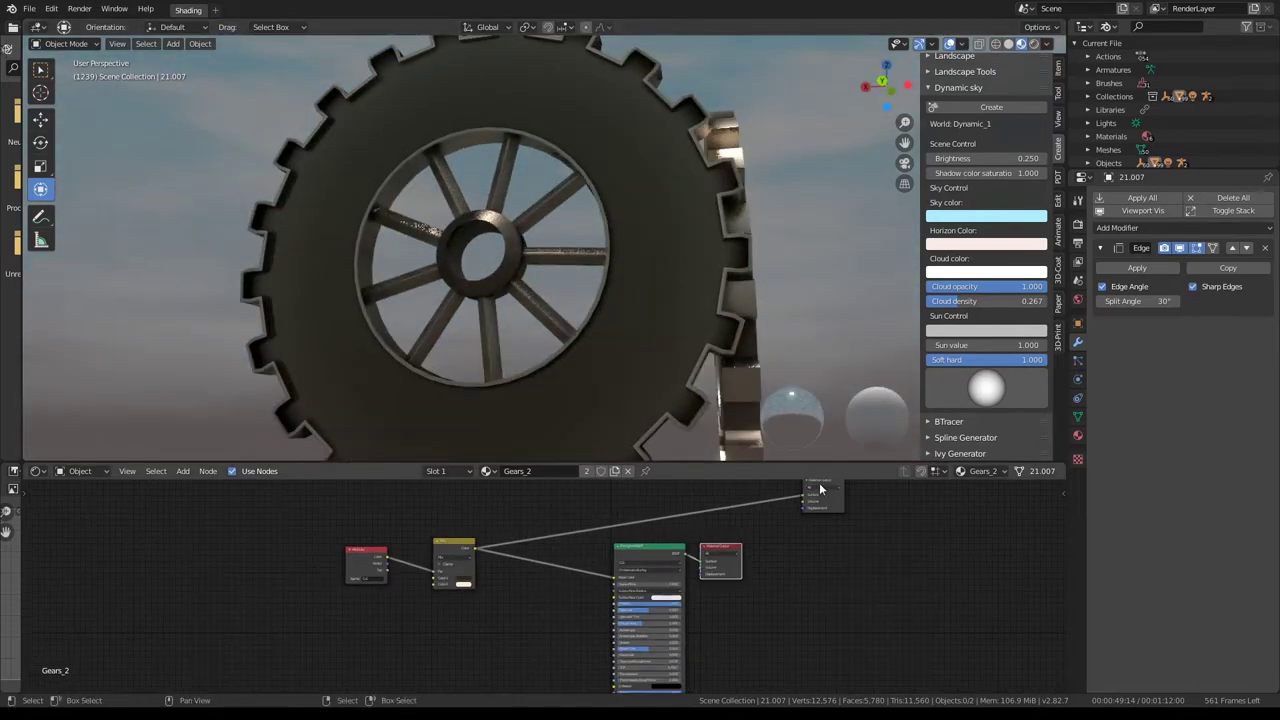
# - Duplicate the Material Output node and link the Mix output to it
pyautogui.hotkey('shift', 'd')
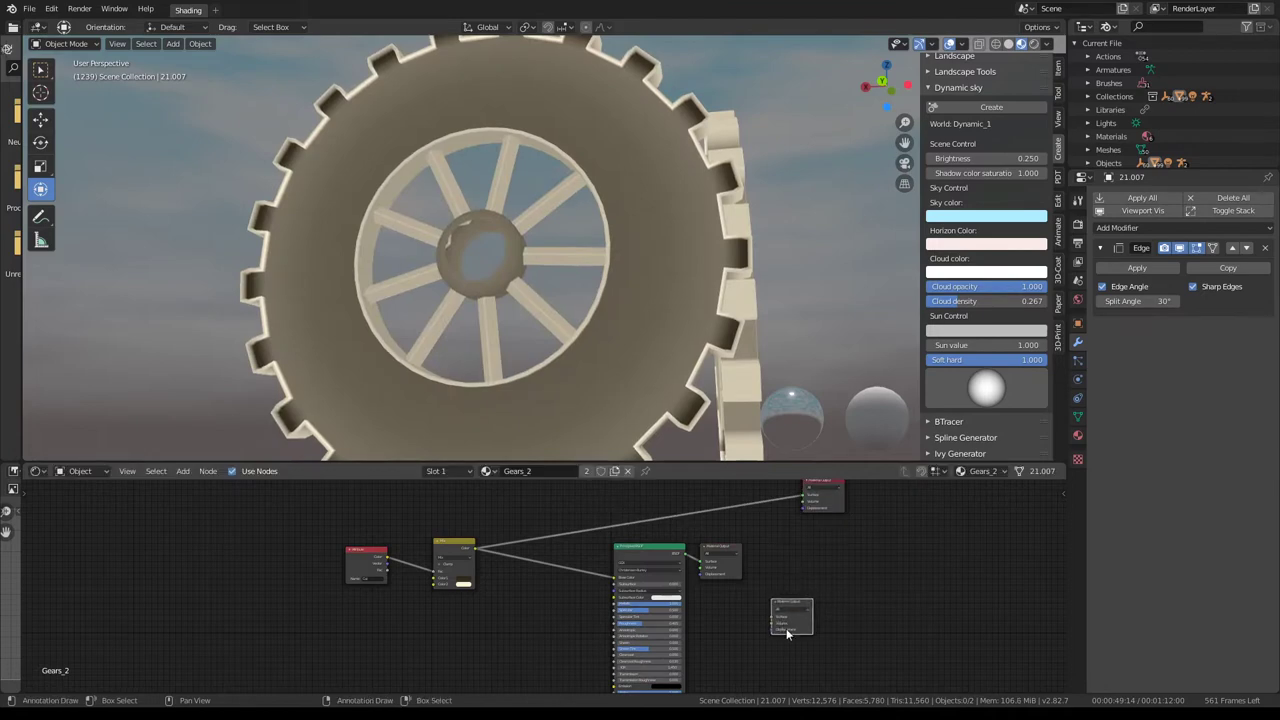
pyautogui.moveTo(477, 549); pyautogui.dragTo(509, 562)
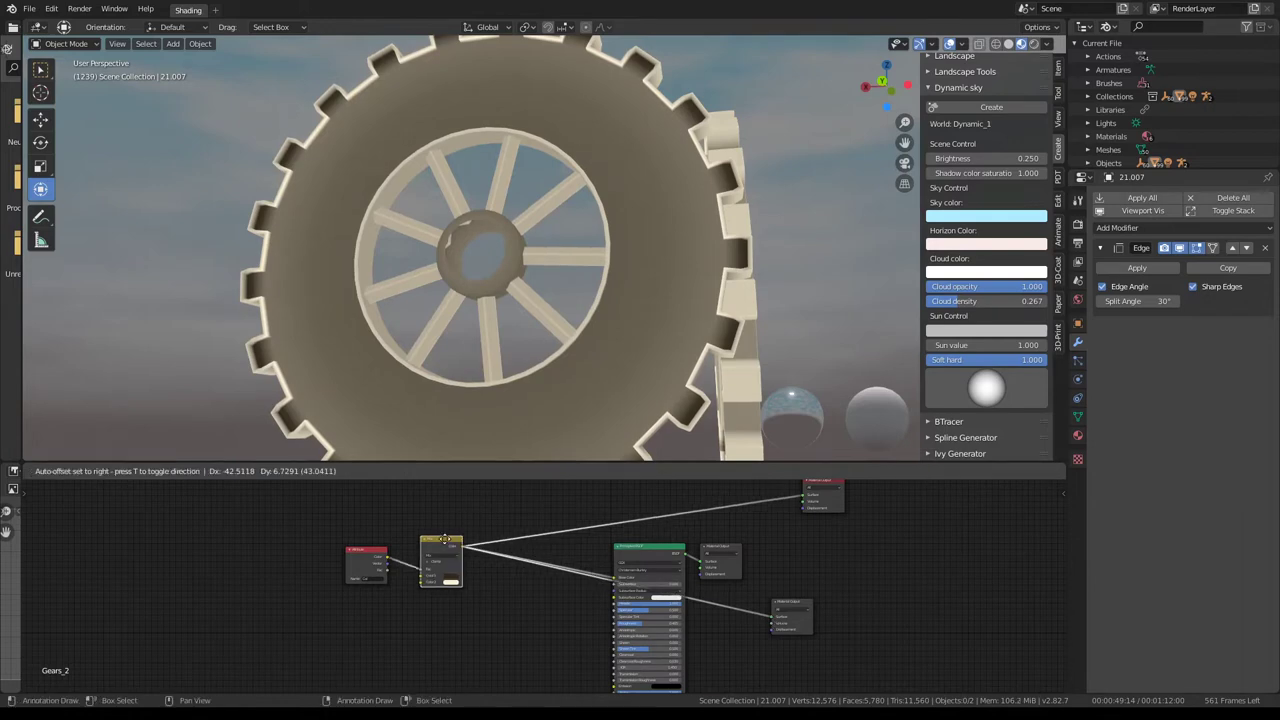
pyautogui.scroll(2, 483, 546)
pyautogui.hotkey('shift', 'a')
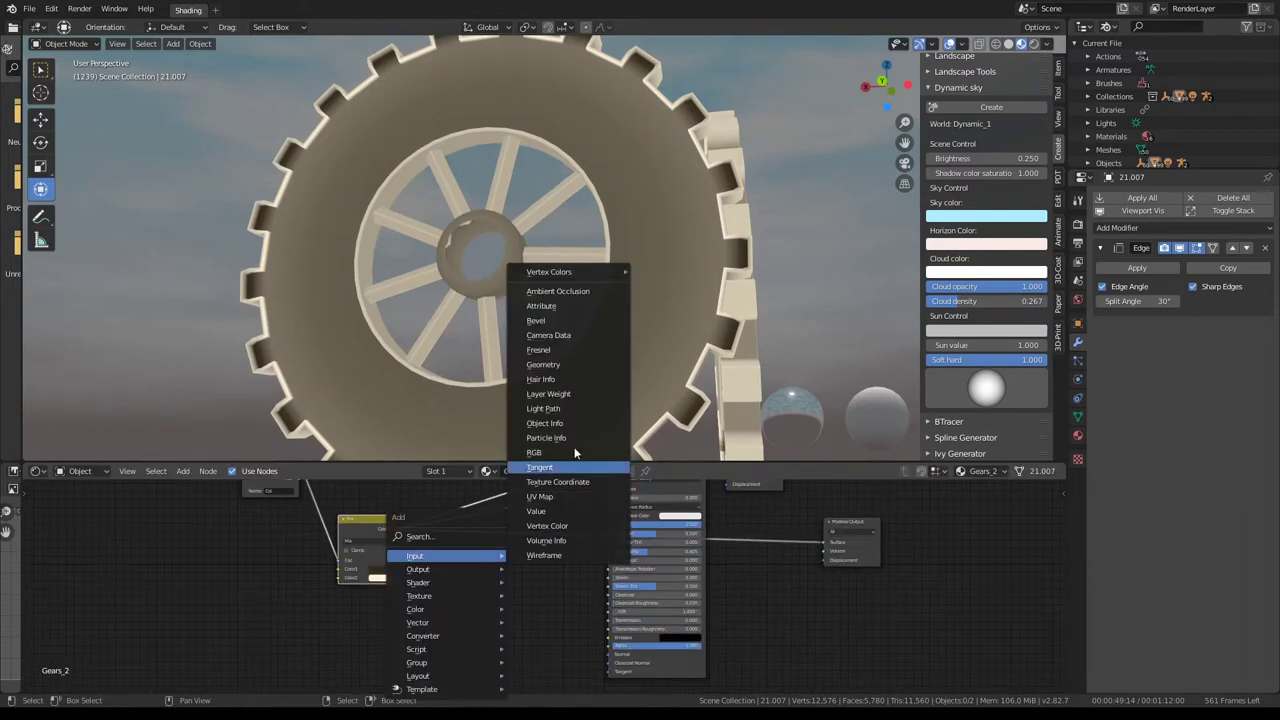
pyautogui.moveTo(416, 609)
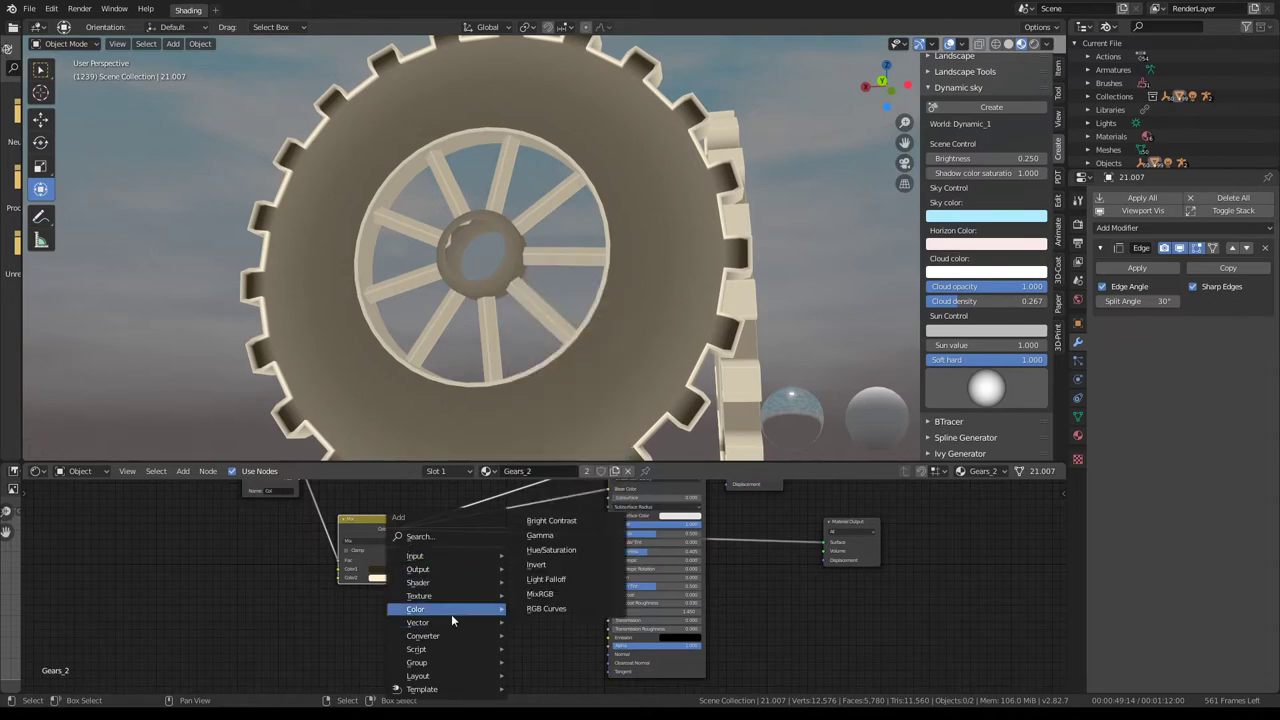
# - Add a Bright/Contrast node and experiment with its Bright and Contrast values
pyautogui.click(550, 520)
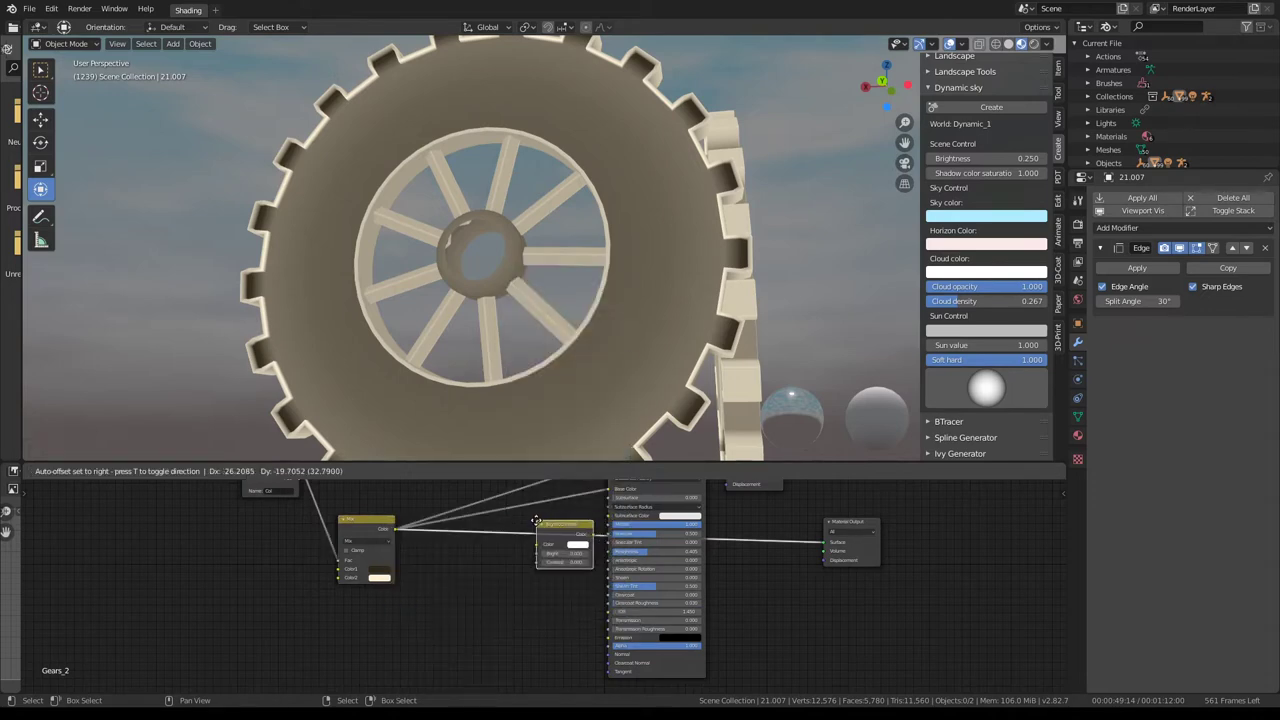
pyautogui.scroll(2, 527, 541)
pyautogui.scroll(2, 520, 545)
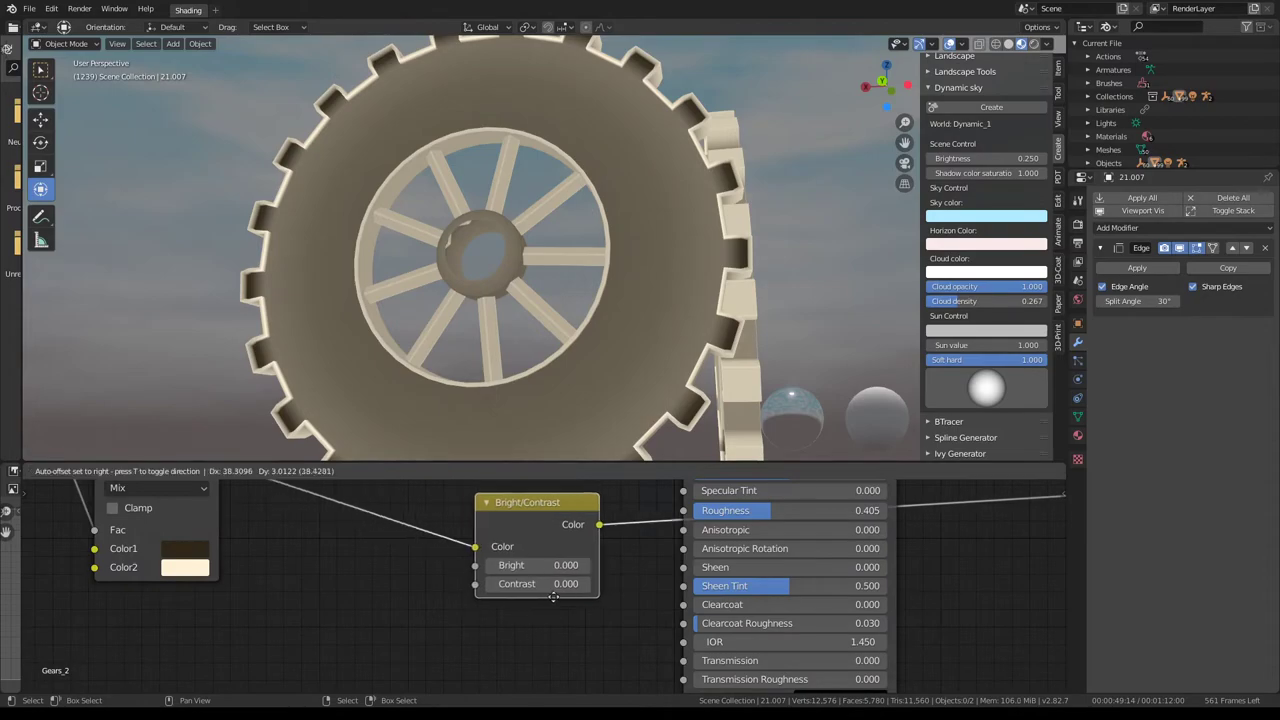
pyautogui.scroll(-2, 479, 614)
pyautogui.scroll(-1, 490, 560)
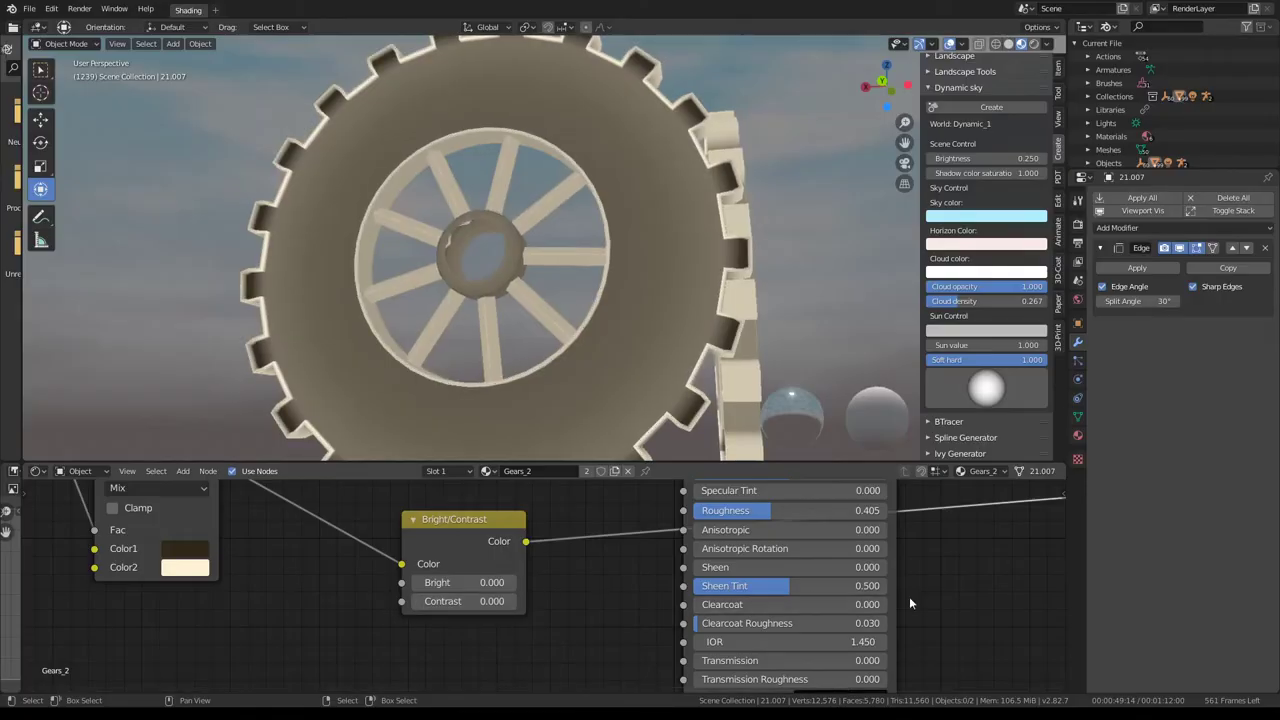
pyautogui.scroll(-3, 901, 577)
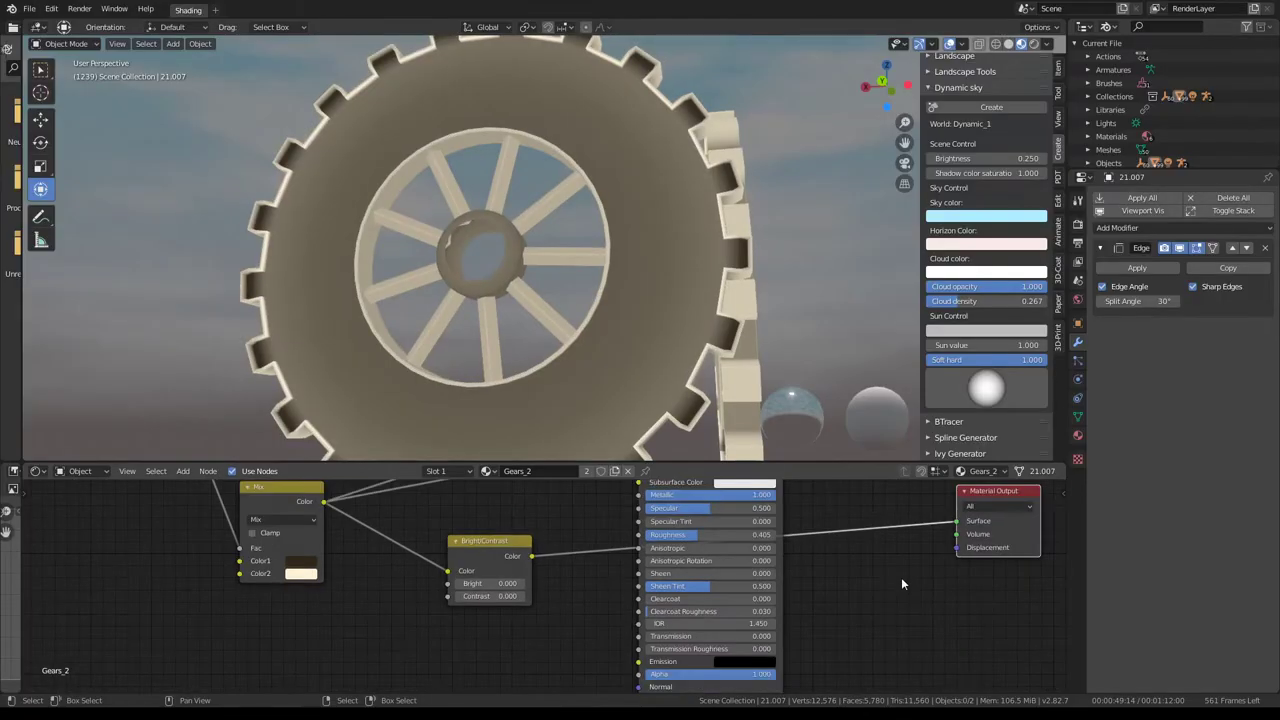
pyautogui.scroll(2, 564, 596)
pyautogui.moveTo(480, 600); pyautogui.dragTo(540, 600)
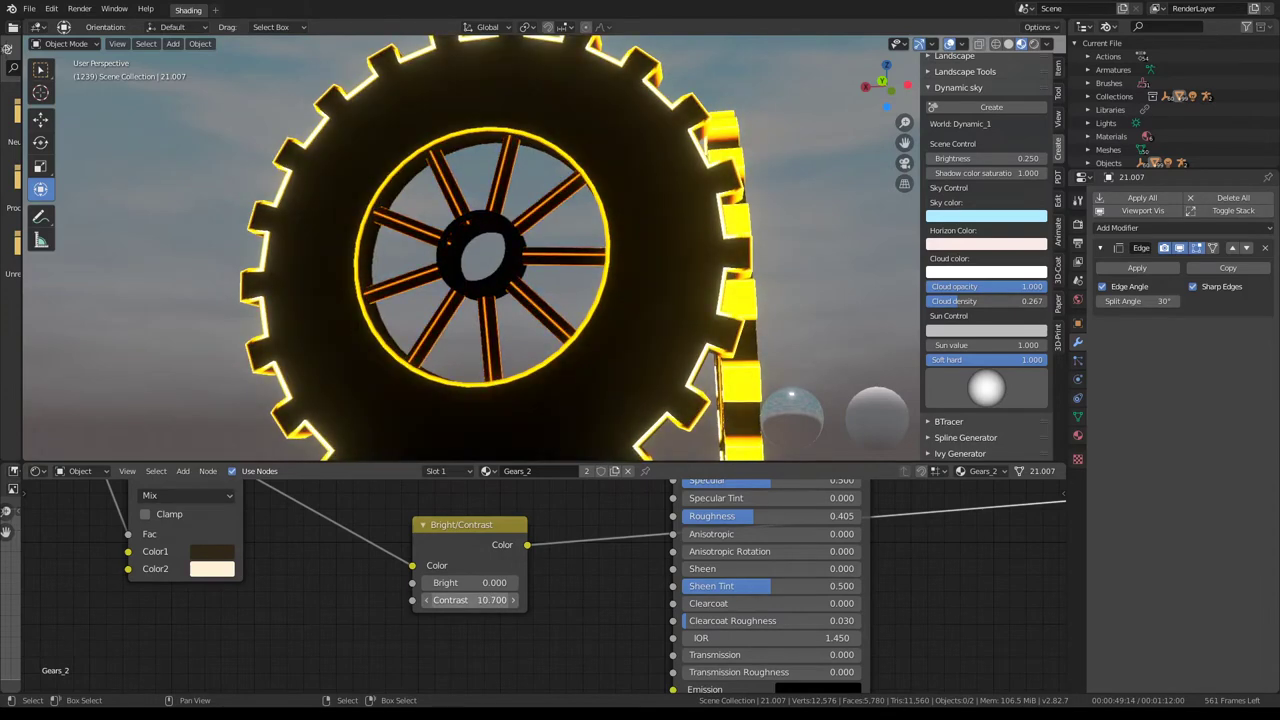
pyautogui.moveTo(456, 582)
pyautogui.mouseDown()
pyautogui.moveTo(500, 582)
pyautogui.moveTo(440, 582)
pyautogui.moveTo(520, 582)
pyautogui.mouseUp()
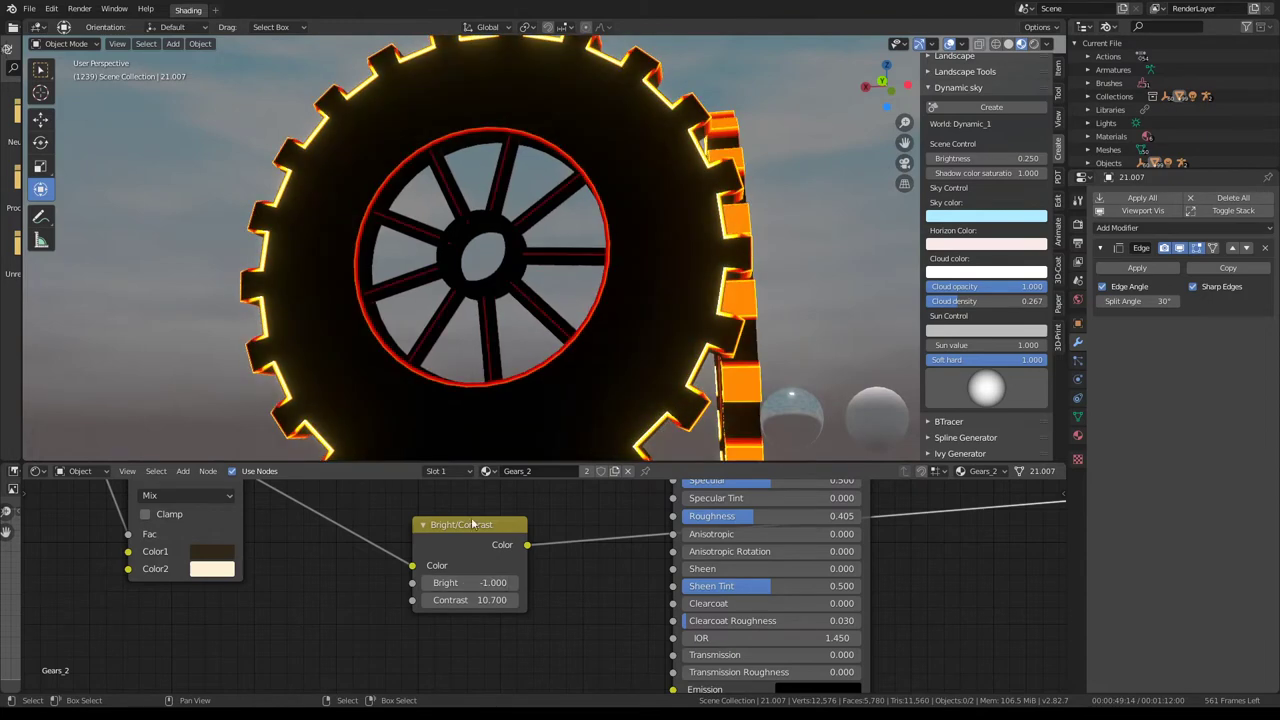
pyautogui.scroll(-5, 470, 315)
pyautogui.moveTo(470, 315)
pyautogui.mouseDown(button='middle')
pyautogui.moveTo(601, 229)
pyautogui.moveTo(484, 193)
pyautogui.mouseUp(button='middle')
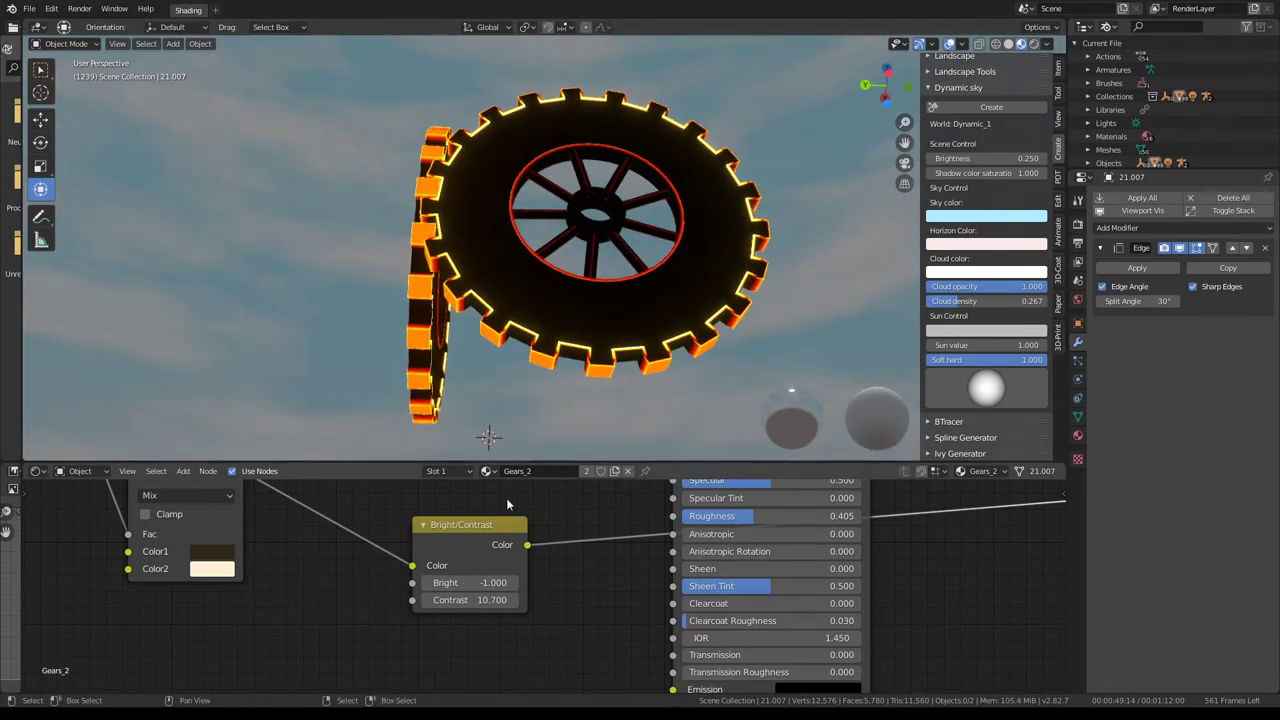
# - Reset Bright and Contrast to 0, then try raising Contrast to about 3.710
pyautogui.write('0')
pyautogui.press('Return')
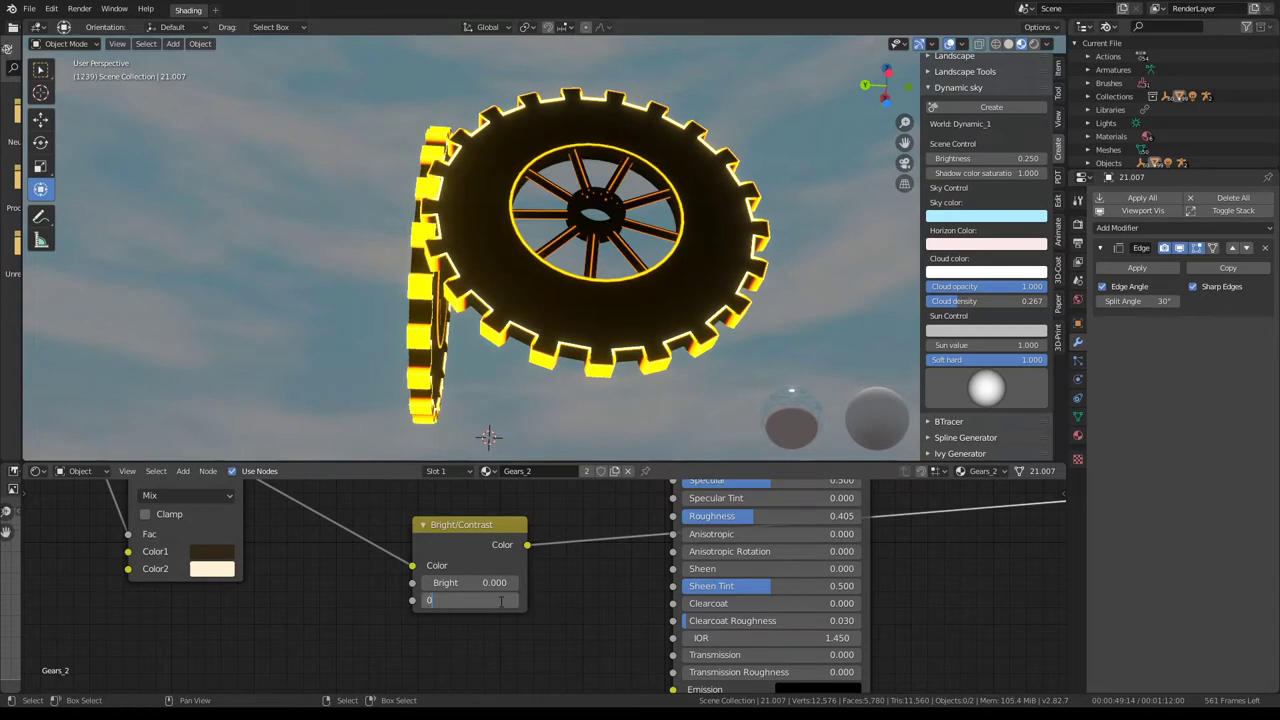
pyautogui.press('Return')
pyautogui.moveTo(478, 595); pyautogui.dragTo(560, 582)
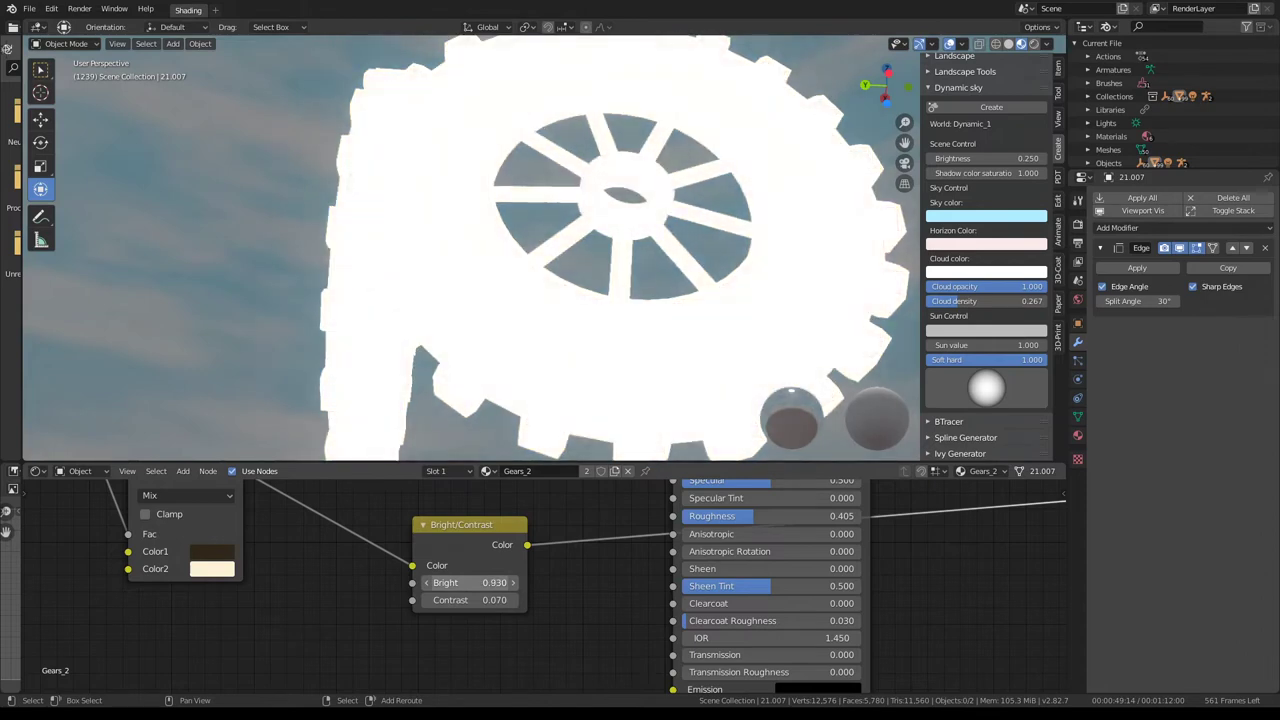
pyautogui.moveTo(469, 599); pyautogui.dragTo(560, 599)
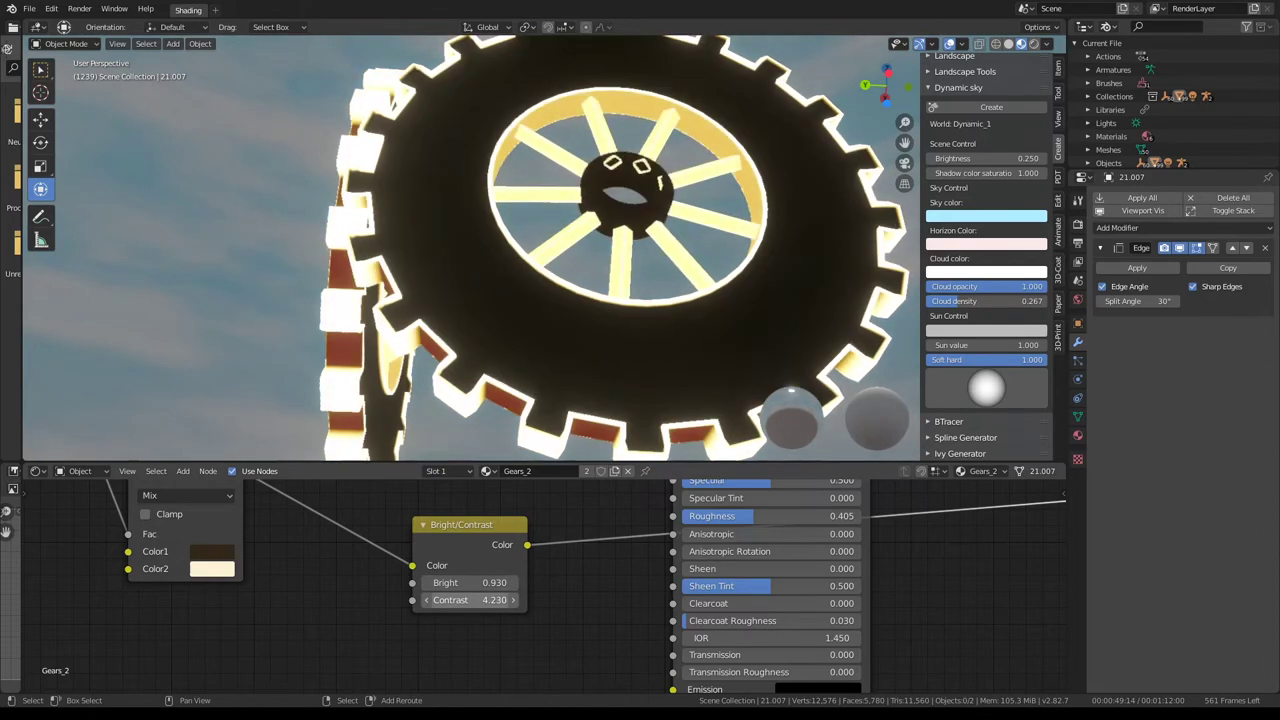
pyautogui.scroll(-3, 500, 394)
pyautogui.moveTo(500, 394)
pyautogui.mouseDown(button='middle')
pyautogui.moveTo(586, 259)
pyautogui.moveTo(420, 260)
pyautogui.mouseUp(button='middle')
pyautogui.scroll(3, 586, 259)
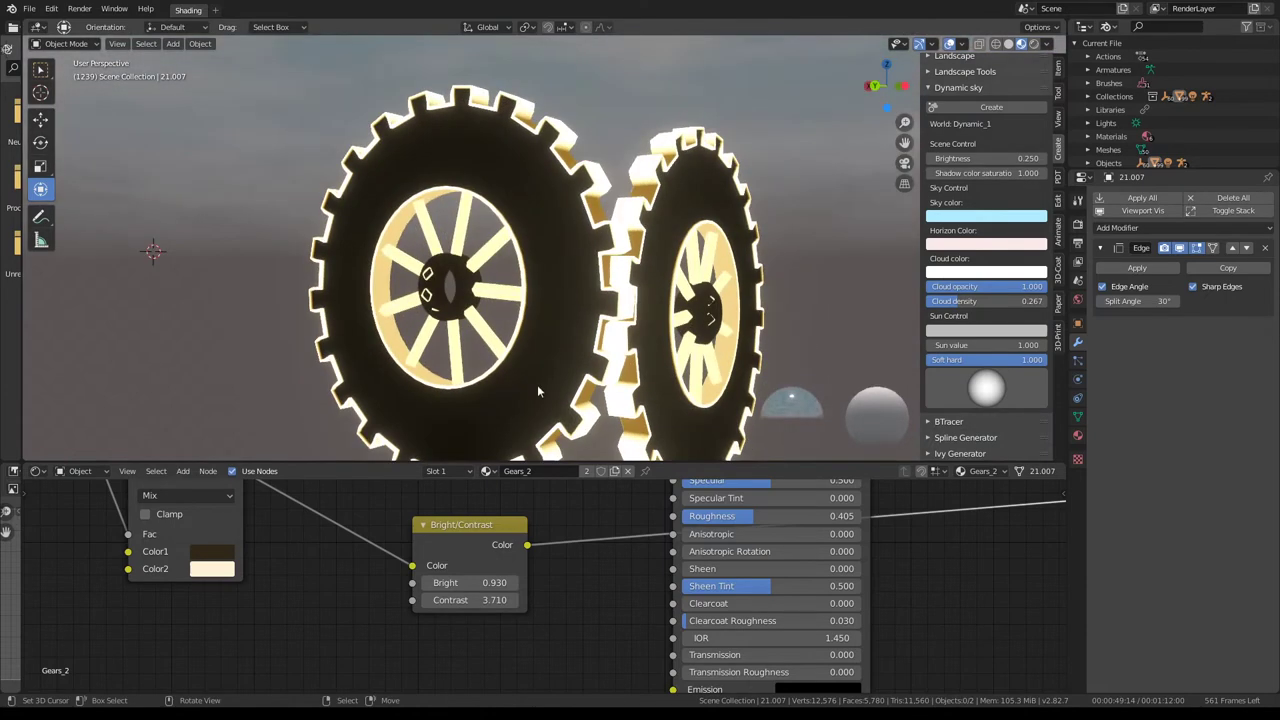
pyautogui.write('0')
# - Reset both values again and settle on Bright 0.140 and Contrast 0.590
pyautogui.press('Return')
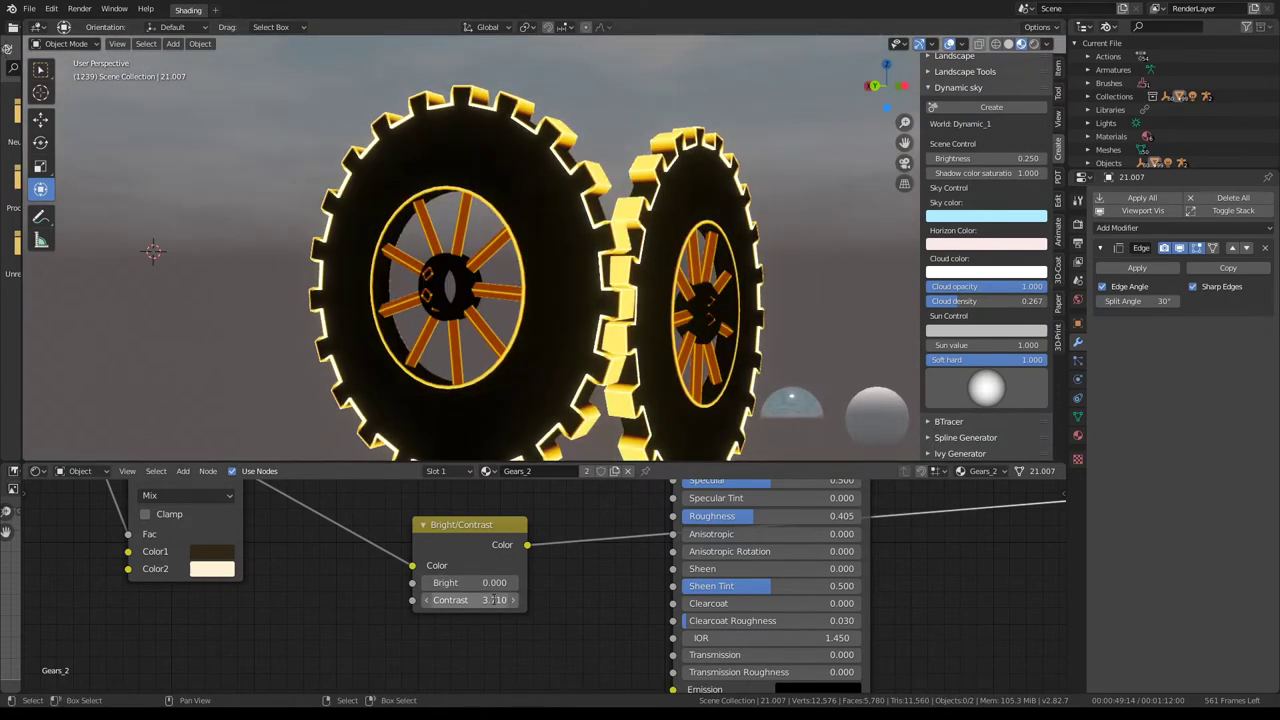
pyautogui.write('0')
pyautogui.press('Return')
pyautogui.moveTo(466, 582)
pyautogui.mouseDown()
pyautogui.moveTo(540, 600)
pyautogui.moveTo(430, 600)
pyautogui.mouseUp()
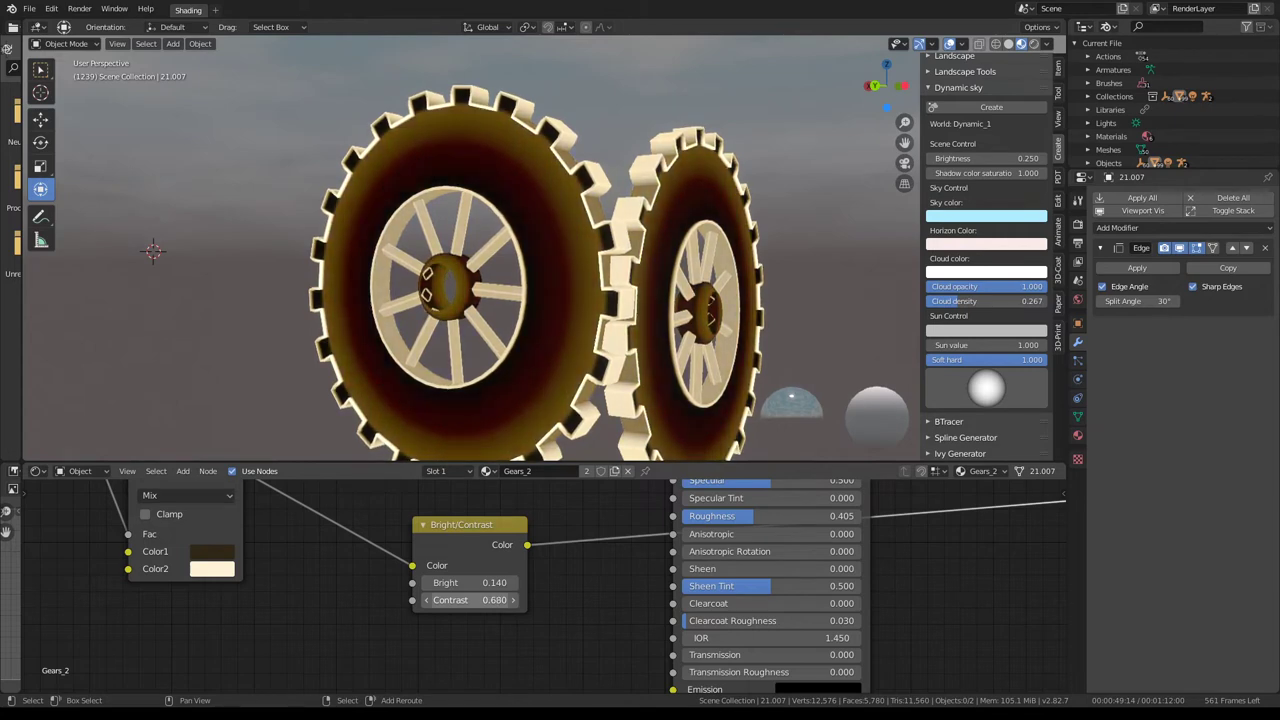
pyautogui.scroll(-5, 525, 204)
# - Face the gears head-on and move the Mix and Bright/Contrast nodes to clear space
pyautogui.moveTo(525, 204); pyautogui.dragTo(298, 179, button='middle')
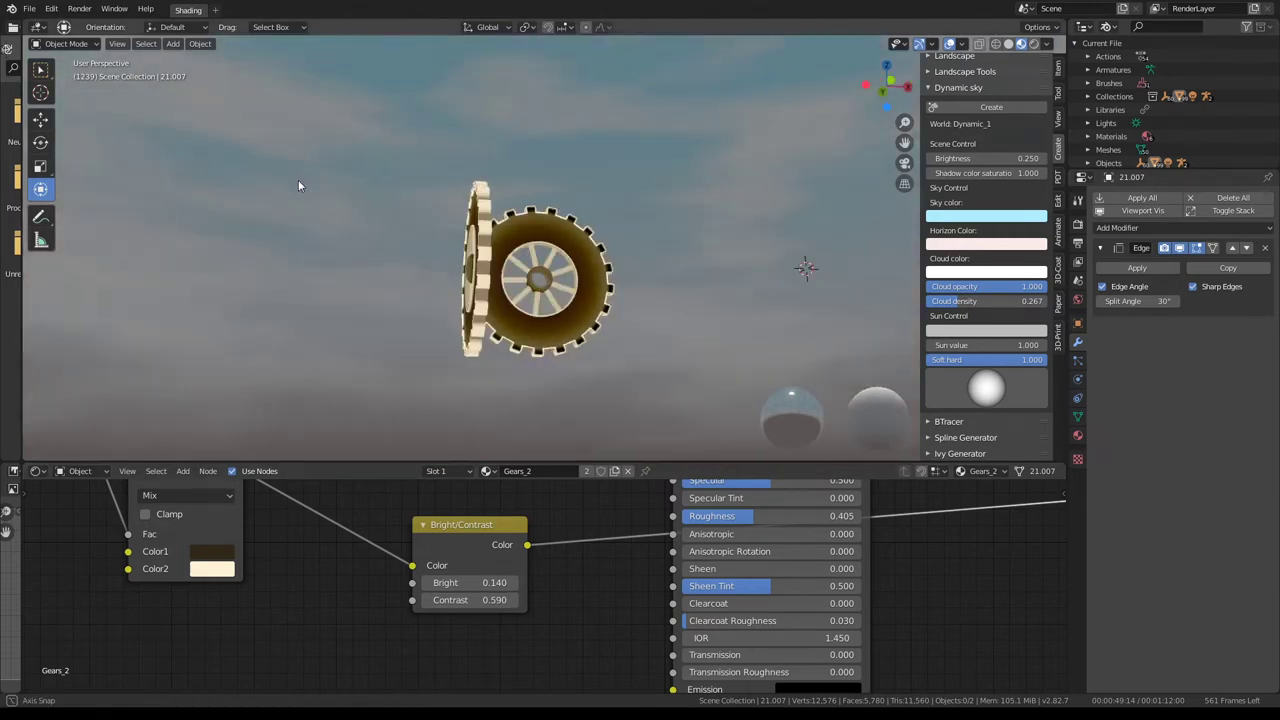
pyautogui.scroll(6, 386, 196)
pyautogui.scroll(-3, 386, 196)
pyautogui.moveTo(386, 196); pyautogui.dragTo(580, 280, button='middle')
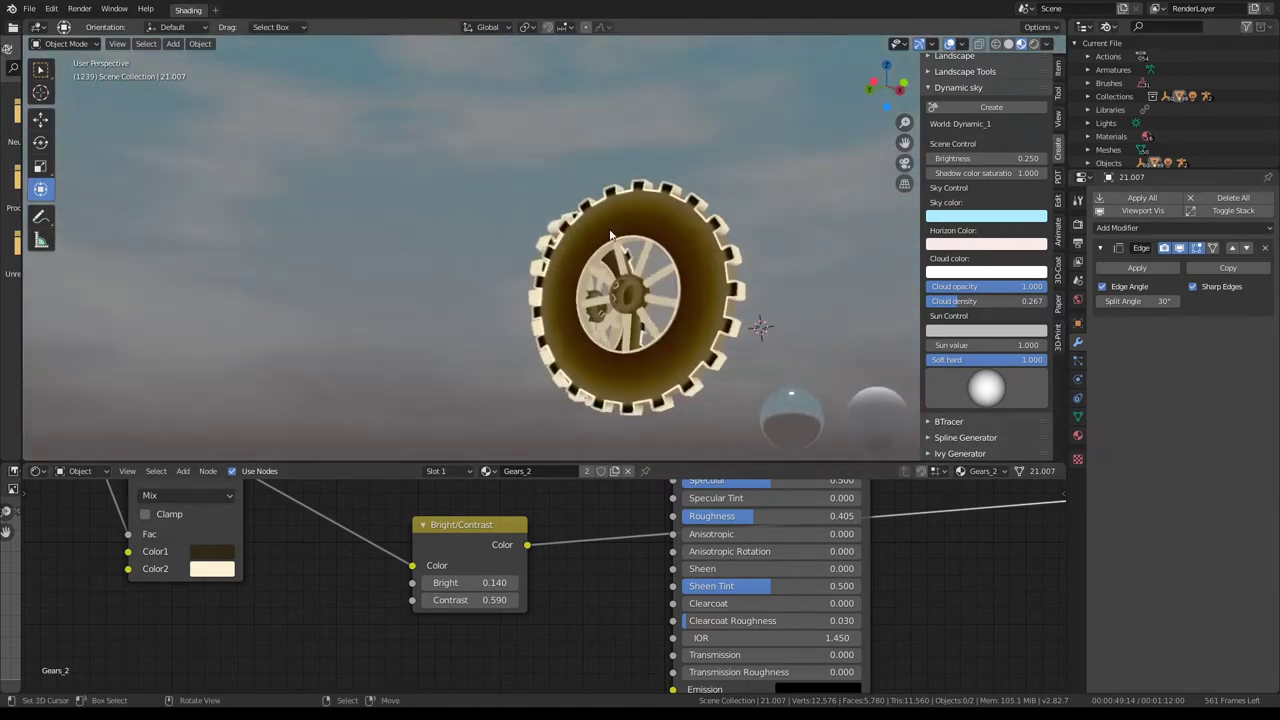
pyautogui.scroll(-3, 580, 280)
pyautogui.scroll(-3, 505, 572)
pyautogui.scroll(-3, 505, 572)
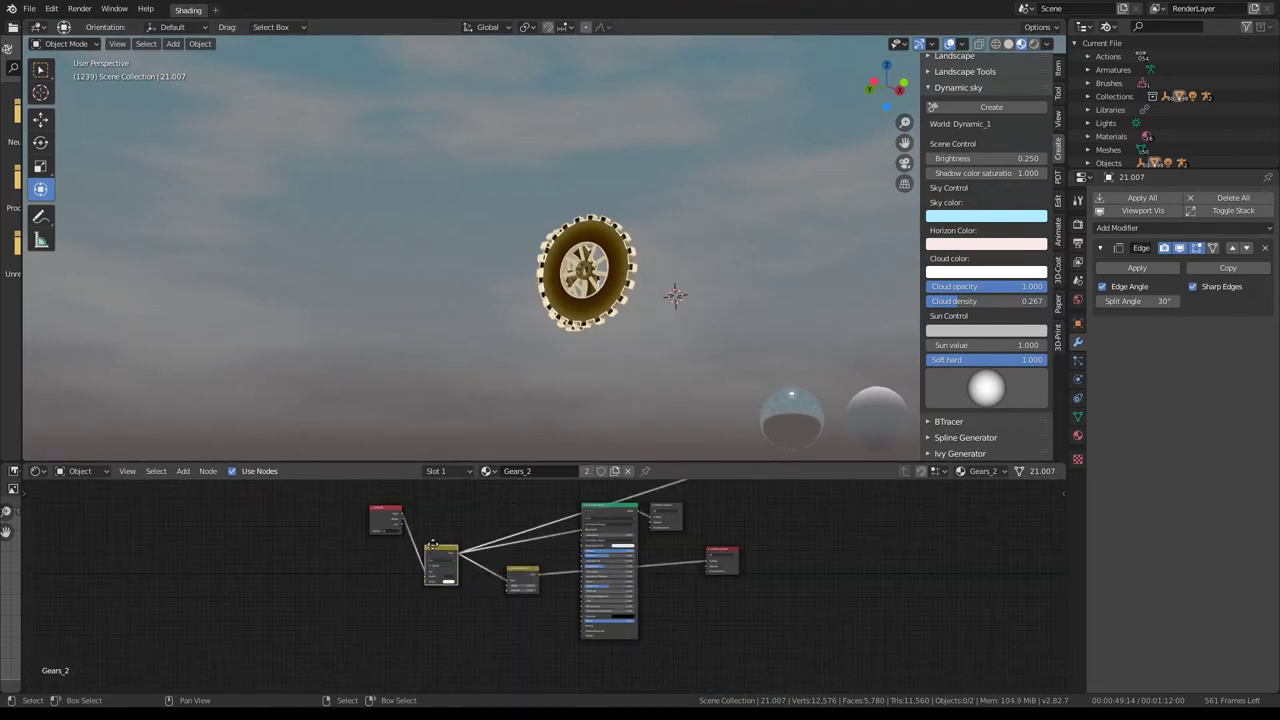
pyautogui.moveTo(432, 545); pyautogui.dragTo(433, 485)
pyautogui.moveTo(509, 574); pyautogui.dragTo(363, 576)
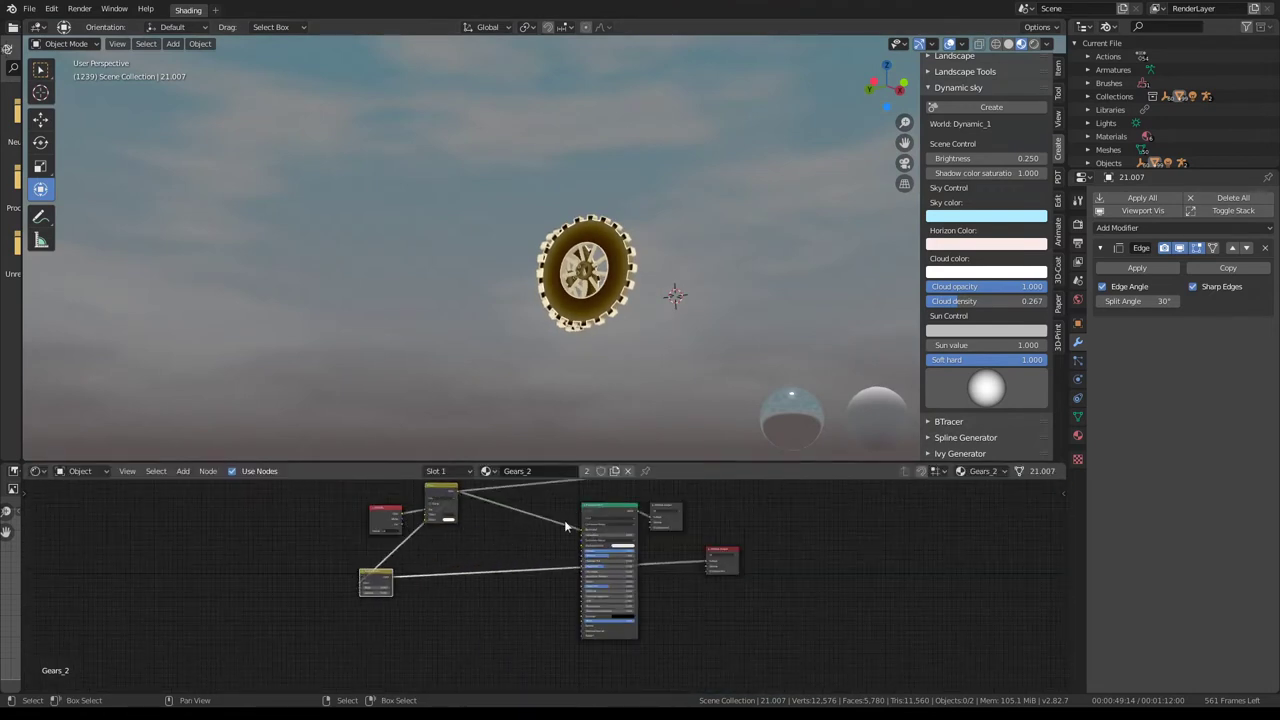
pyautogui.scroll(4, 566, 201)
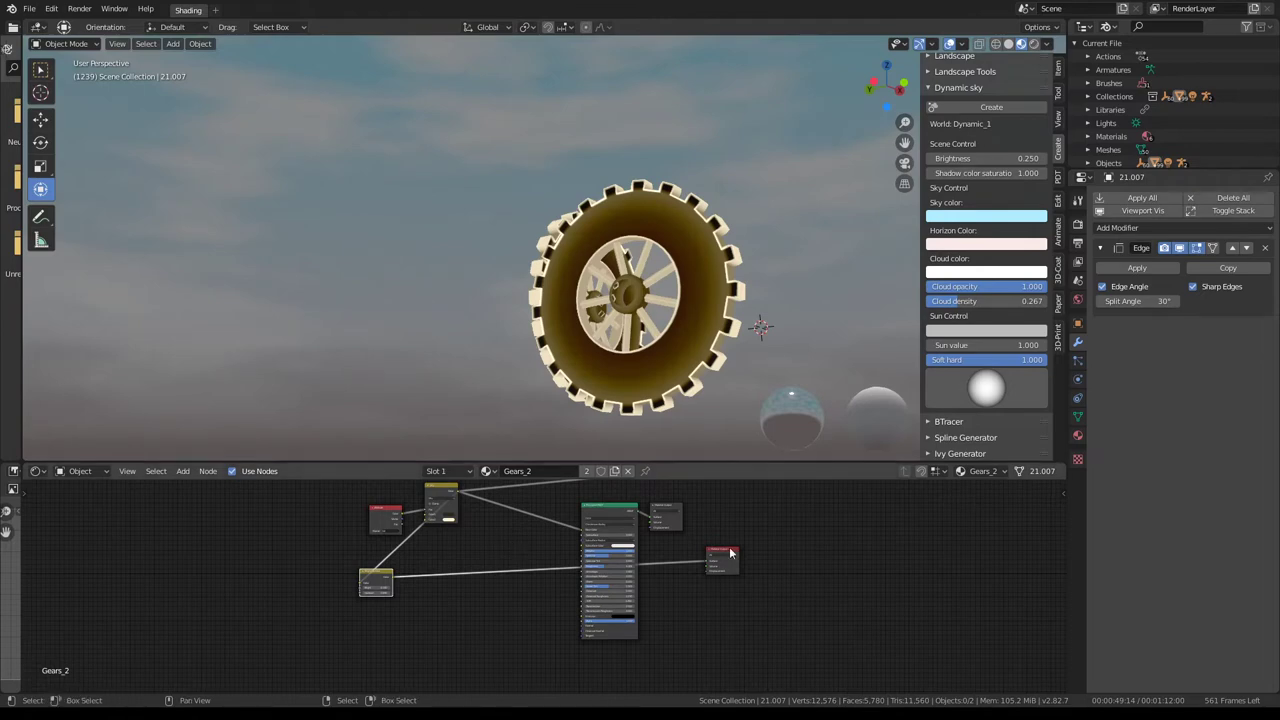
pyautogui.moveTo(714, 561); pyautogui.dragTo(724, 634, button='middle')
pyautogui.moveTo(639, 549); pyautogui.dragTo(639, 511)
# - Add an Ambient Occlusion input node in the cleared space
pyautogui.hotkey('shift', 'a')
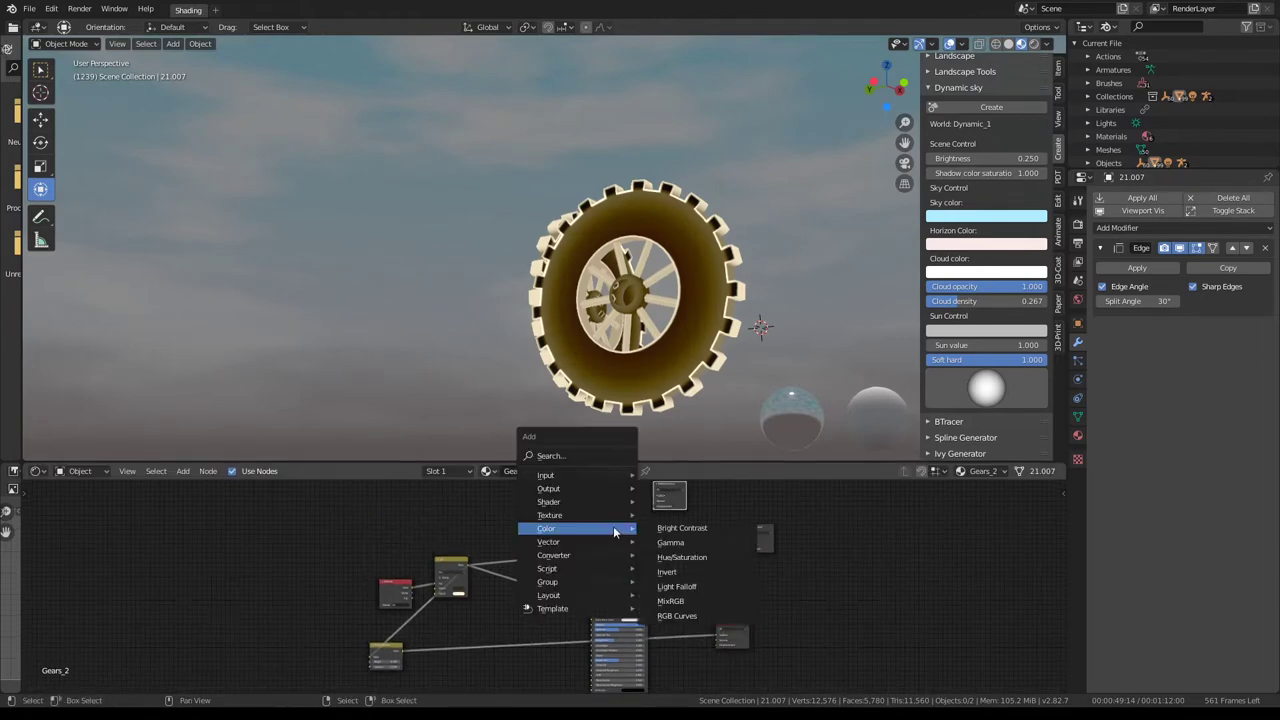
pyautogui.moveTo(576, 475)
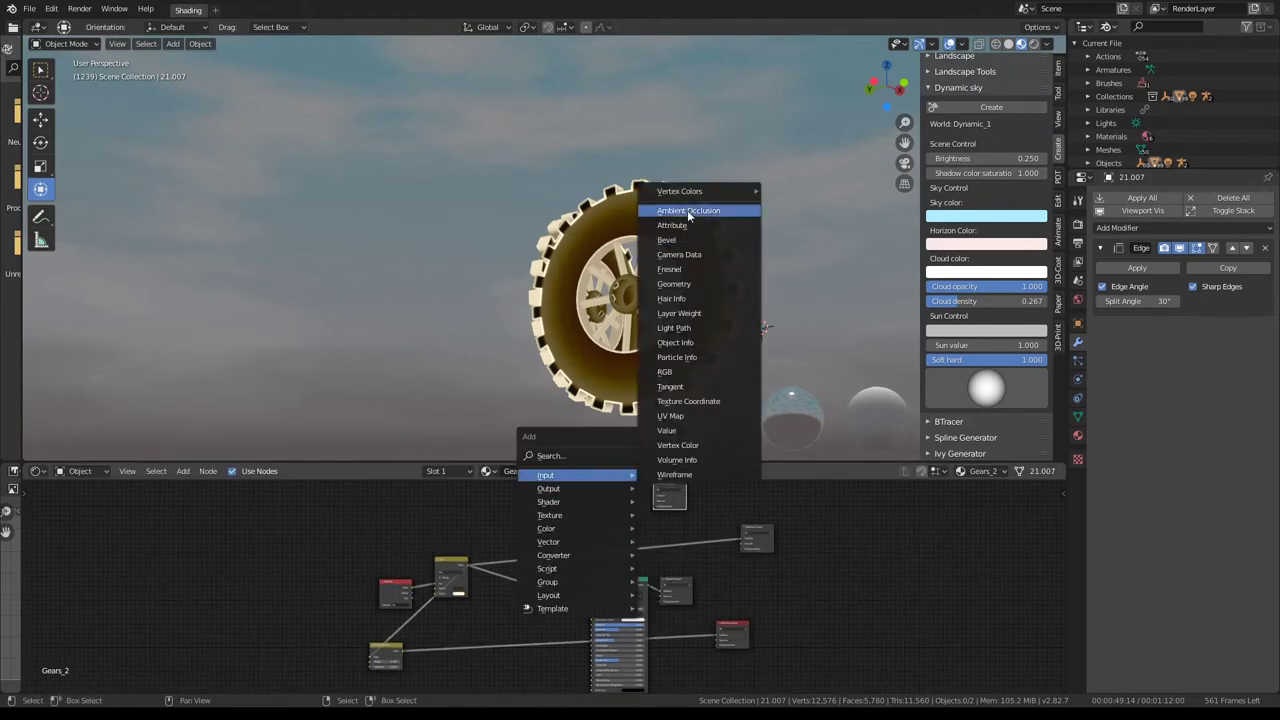
pyautogui.click(688, 211)
pyautogui.click(505, 515)
pyautogui.scroll(2, 589, 557)
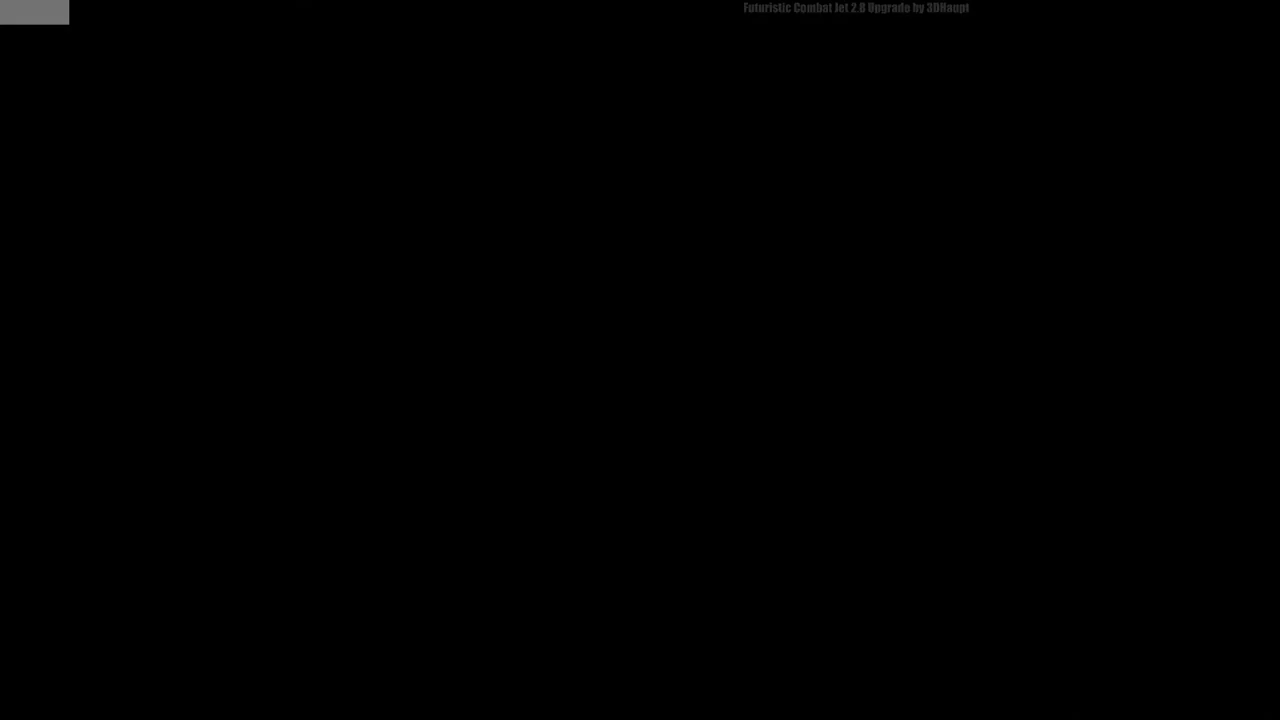
pyautogui.scroll(1, 458, 503)
pyautogui.scroll(1, 458, 503)
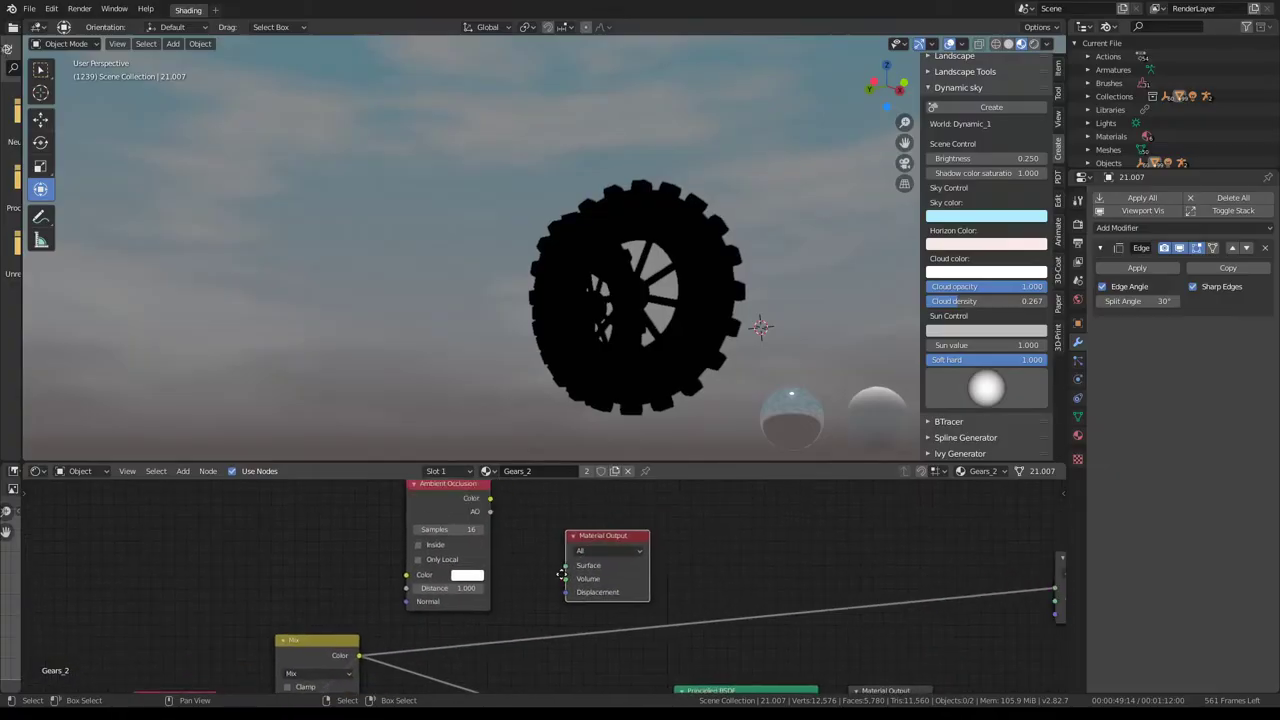
pyautogui.scroll(1, 458, 503)
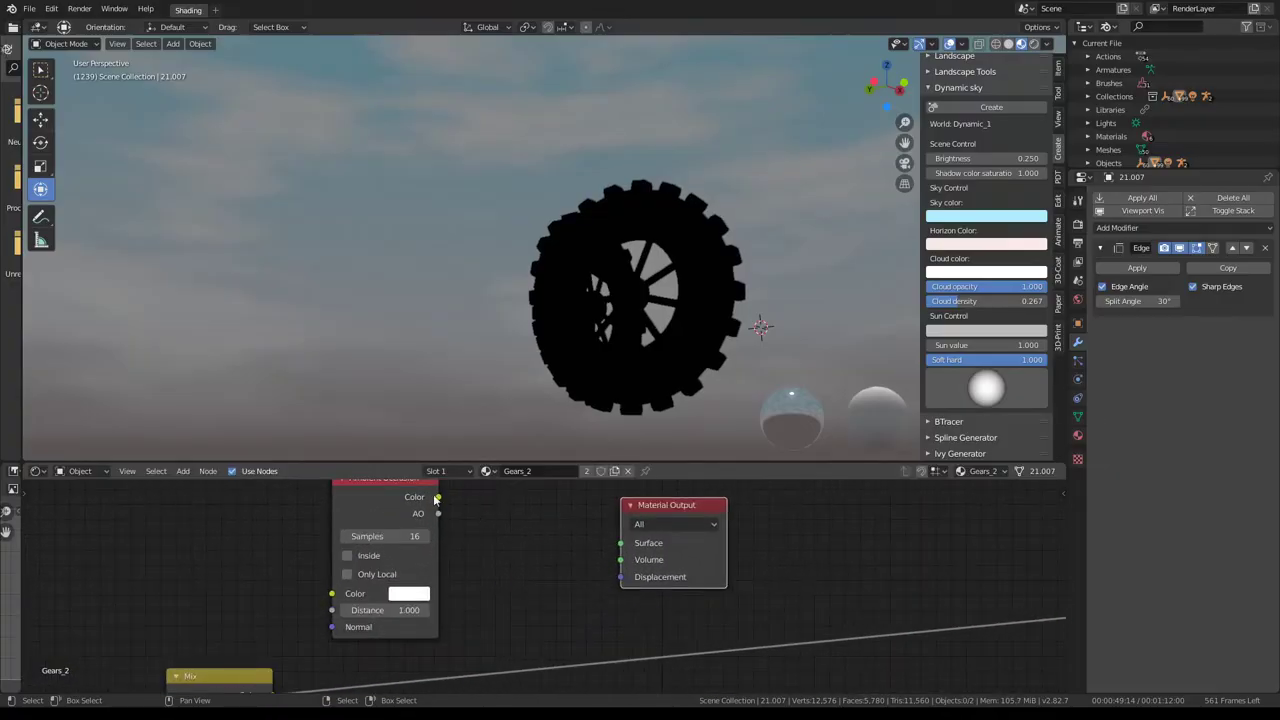
# - Link Ambient Occlusion Color to the Material Output Surface and move the node left
pyautogui.moveTo(437, 497); pyautogui.dragTo(620, 543)
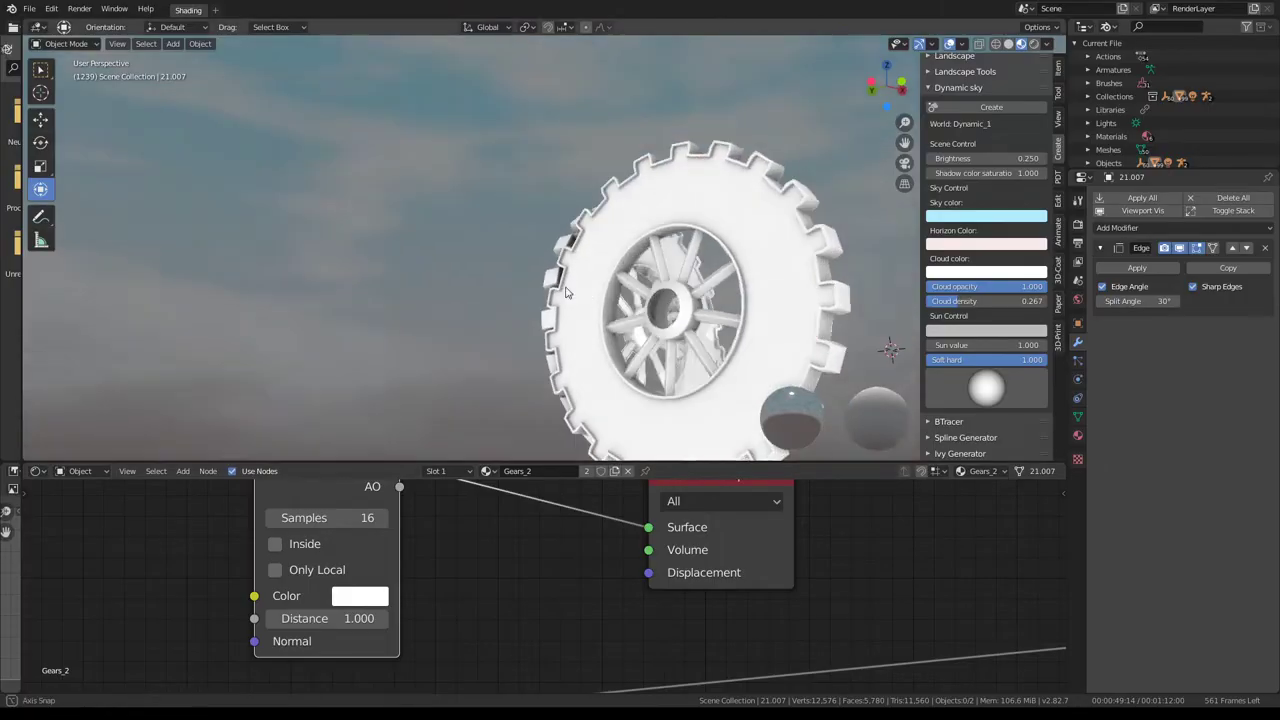
pyautogui.scroll(-2, 377, 563)
pyautogui.scroll(-1, 434, 512)
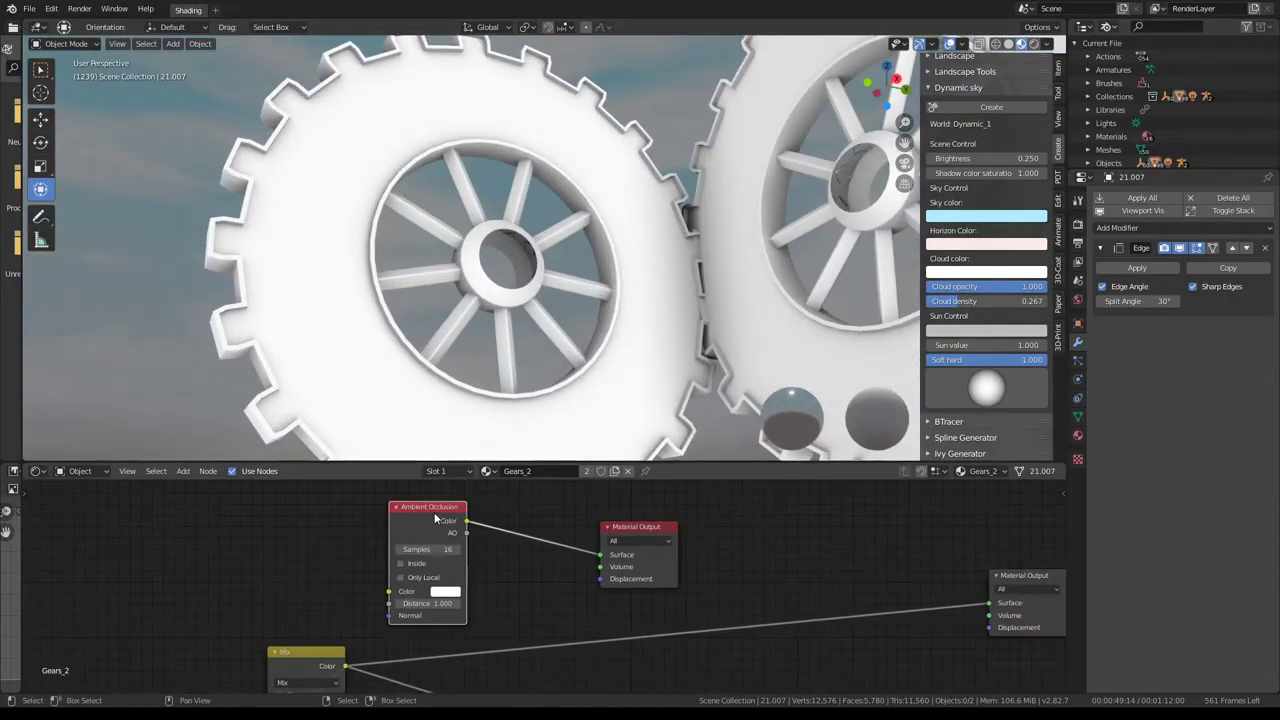
pyautogui.moveTo(434, 512); pyautogui.dragTo(255, 512)
pyautogui.hotkey('shift', 'a')
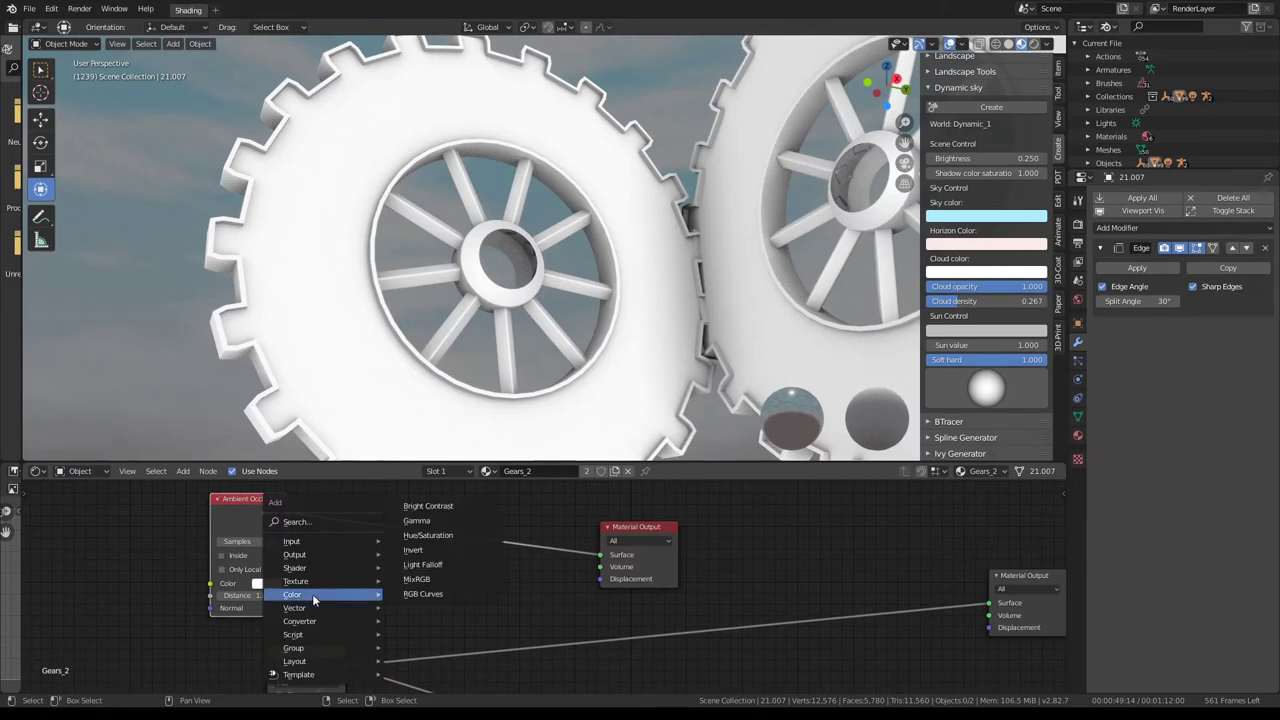
# - Insert a Gamma node on the AO-to-output link and set it to 2.600
pyautogui.click(417, 521)
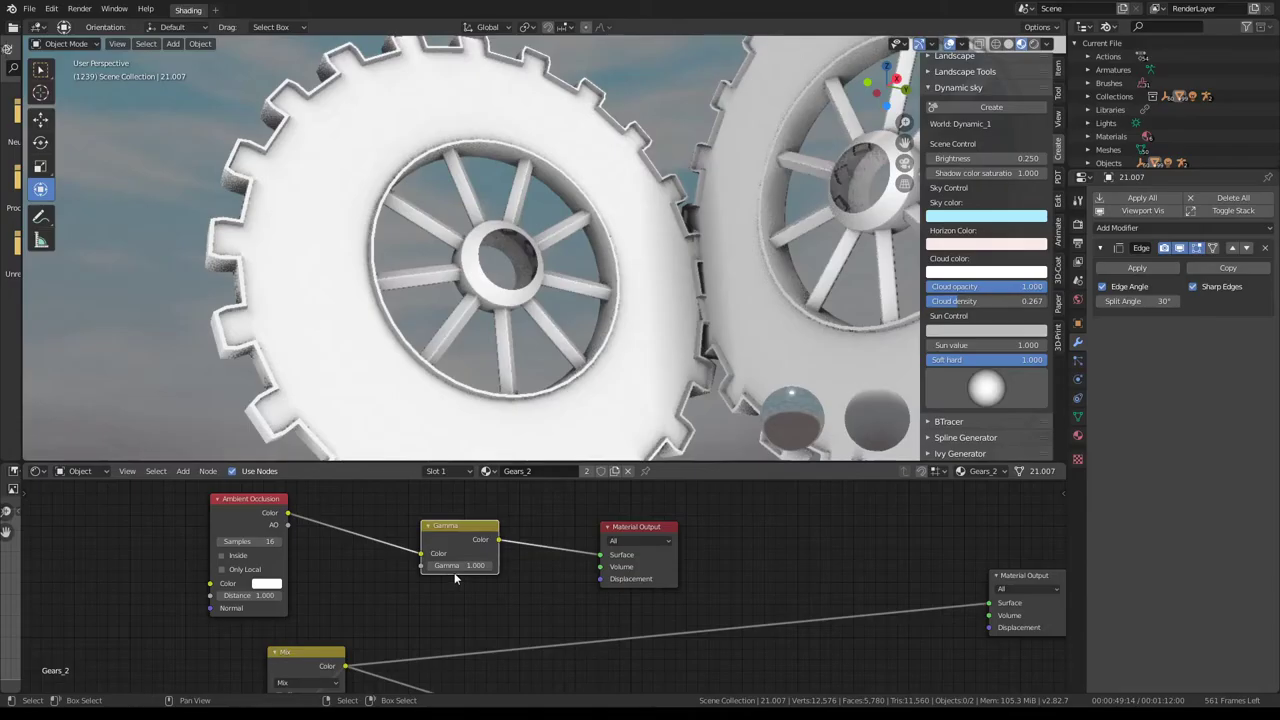
pyautogui.moveTo(459, 565); pyautogui.dragTo(530, 565)
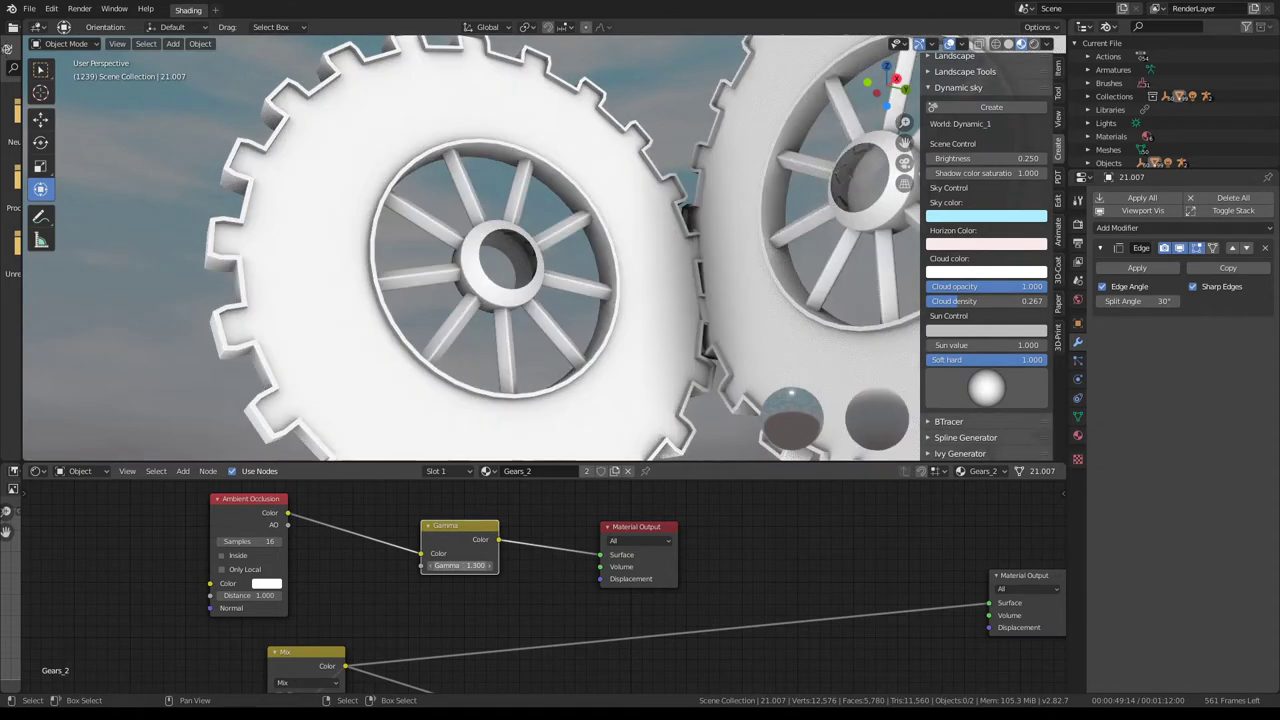
pyautogui.moveTo(460, 565); pyautogui.dragTo(430, 565)
# - Enlarge the node editor and frame all the nodes in view
pyautogui.scroll(-4, 445, 256)
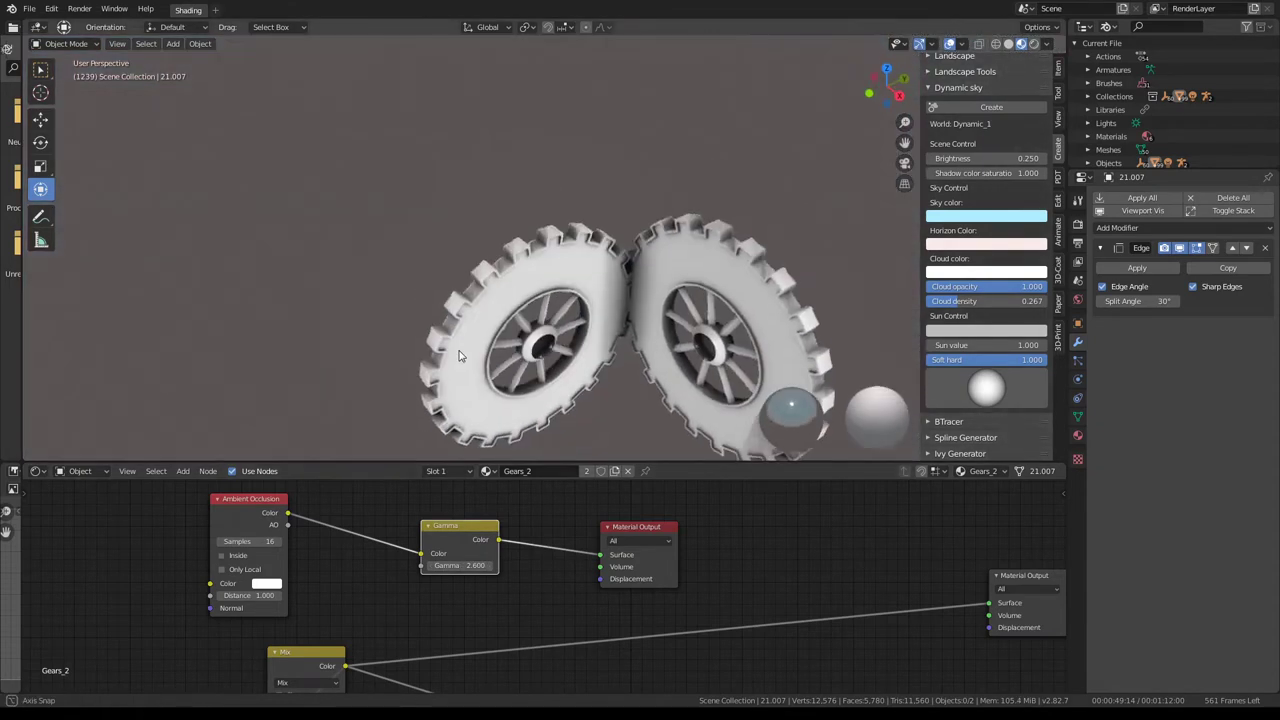
pyautogui.scroll(-4, 449, 277)
pyautogui.scroll(-1, 551, 630)
pyautogui.scroll(-2, 551, 630)
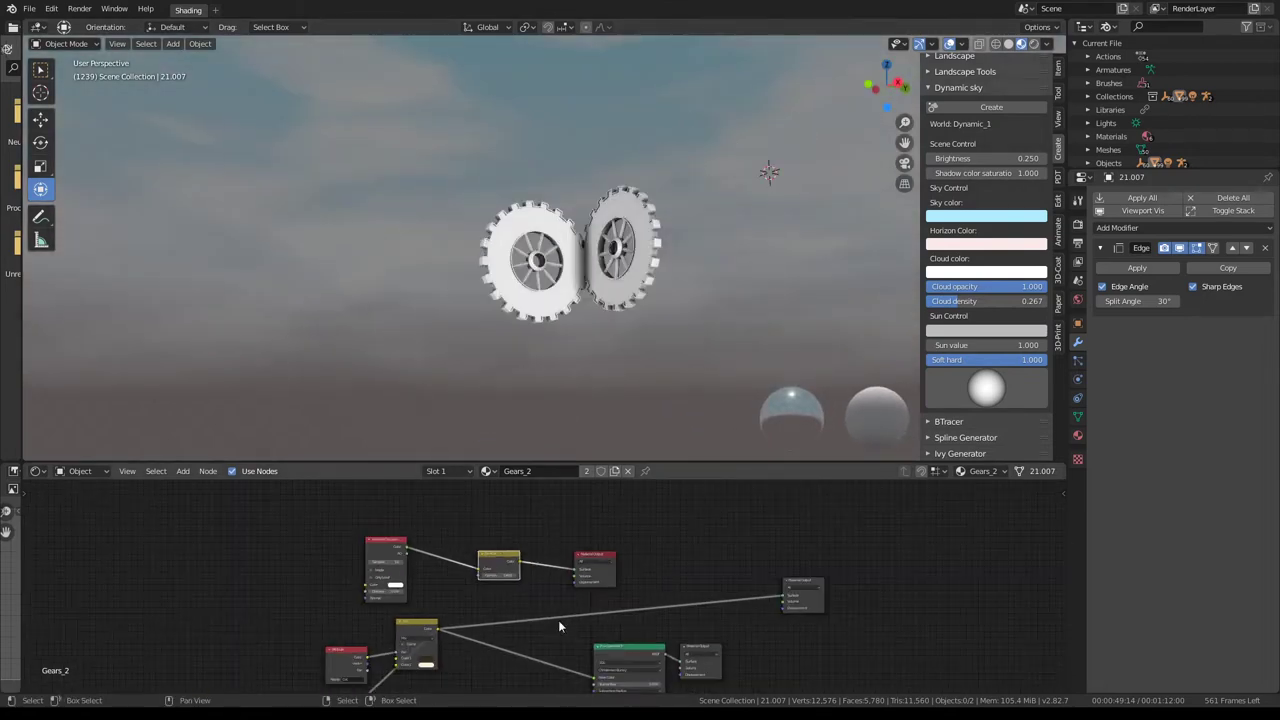
pyautogui.moveTo(558, 620); pyautogui.dragTo(558, 570, button='middle')
pyautogui.moveTo(624, 463); pyautogui.dragTo(624, 335)
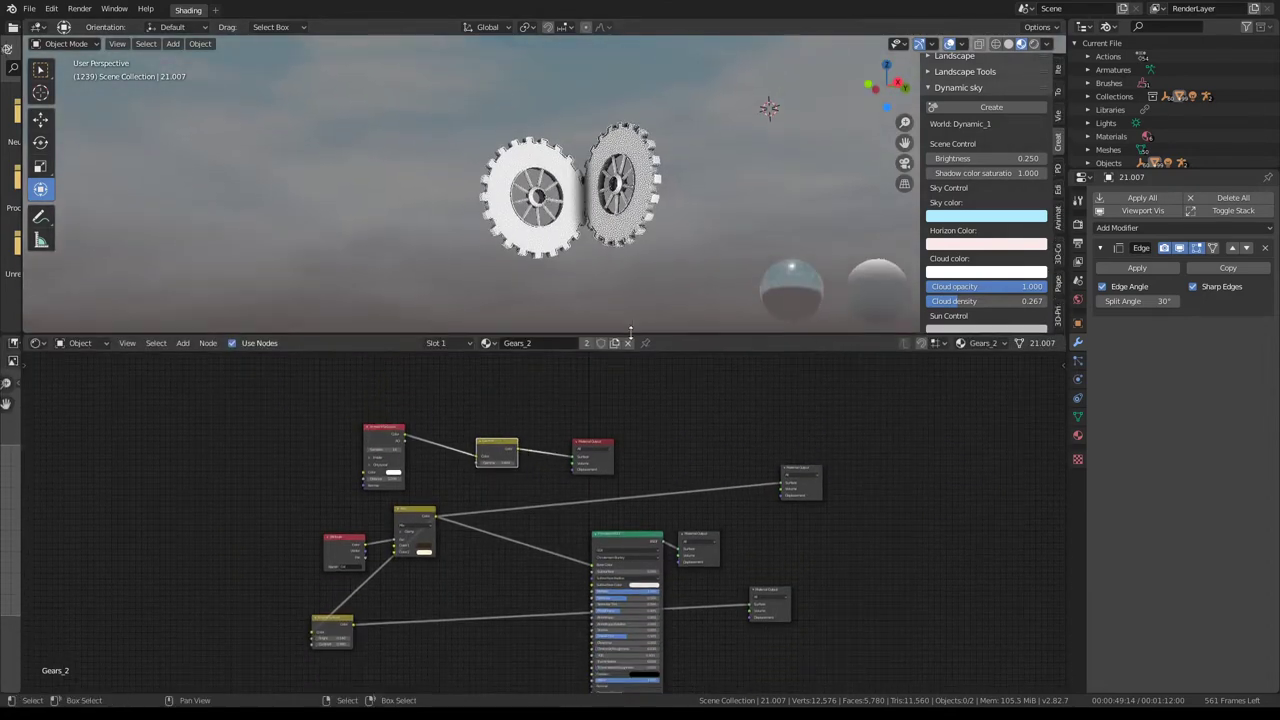
pyautogui.scroll(2, 516, 542)
pyautogui.moveTo(516, 542); pyautogui.dragTo(518, 462, button='middle')
# - Shift the Bright/Contrast node right and add an RGB to BW converter node
pyautogui.click(864, 535)
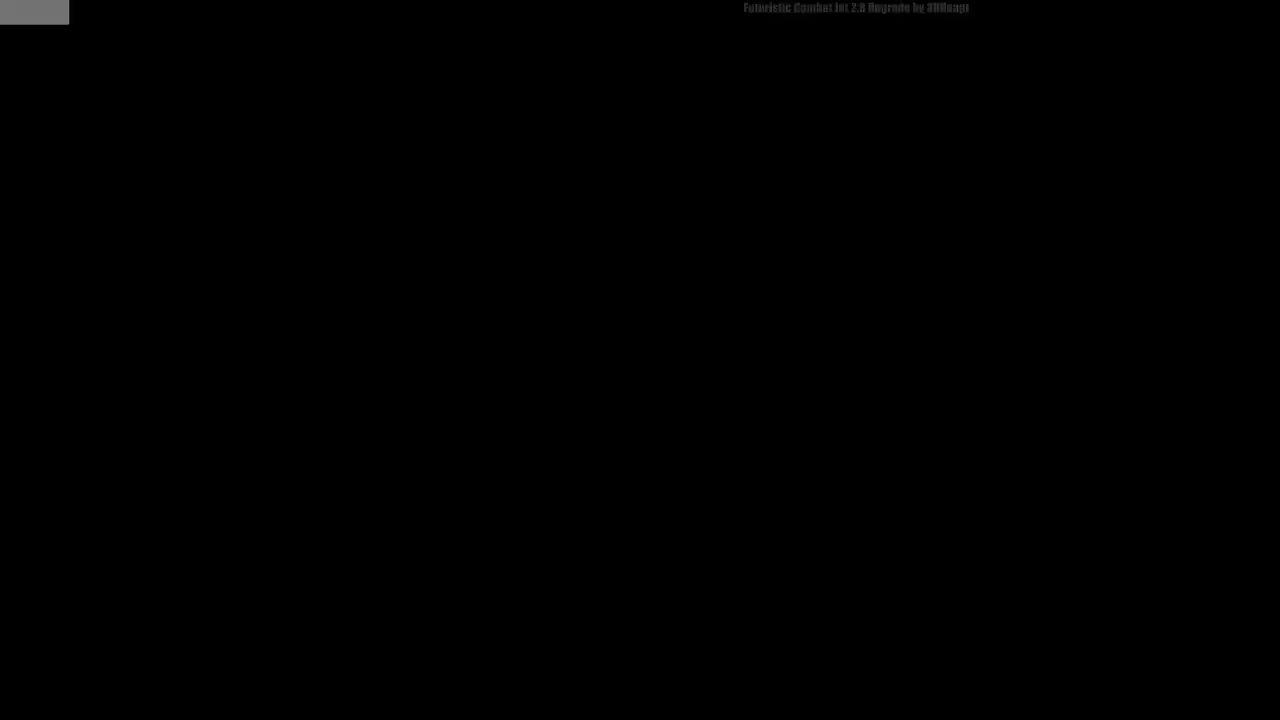
pyautogui.scroll(4, 637, 208)
pyautogui.moveTo(637, 208)
pyautogui.mouseDown(button='middle')
pyautogui.moveTo(733, 208)
pyautogui.moveTo(636, 199)
pyautogui.mouseUp(button='middle')
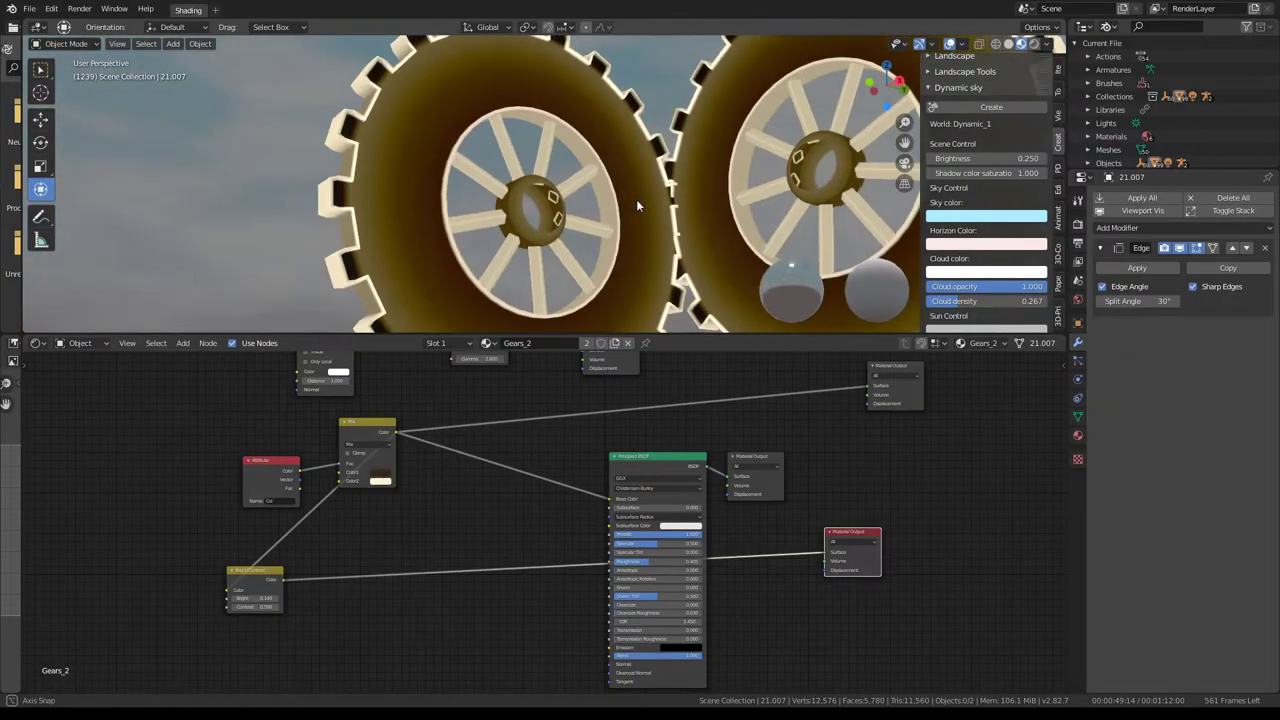
pyautogui.moveTo(262, 574); pyautogui.dragTo(359, 576)
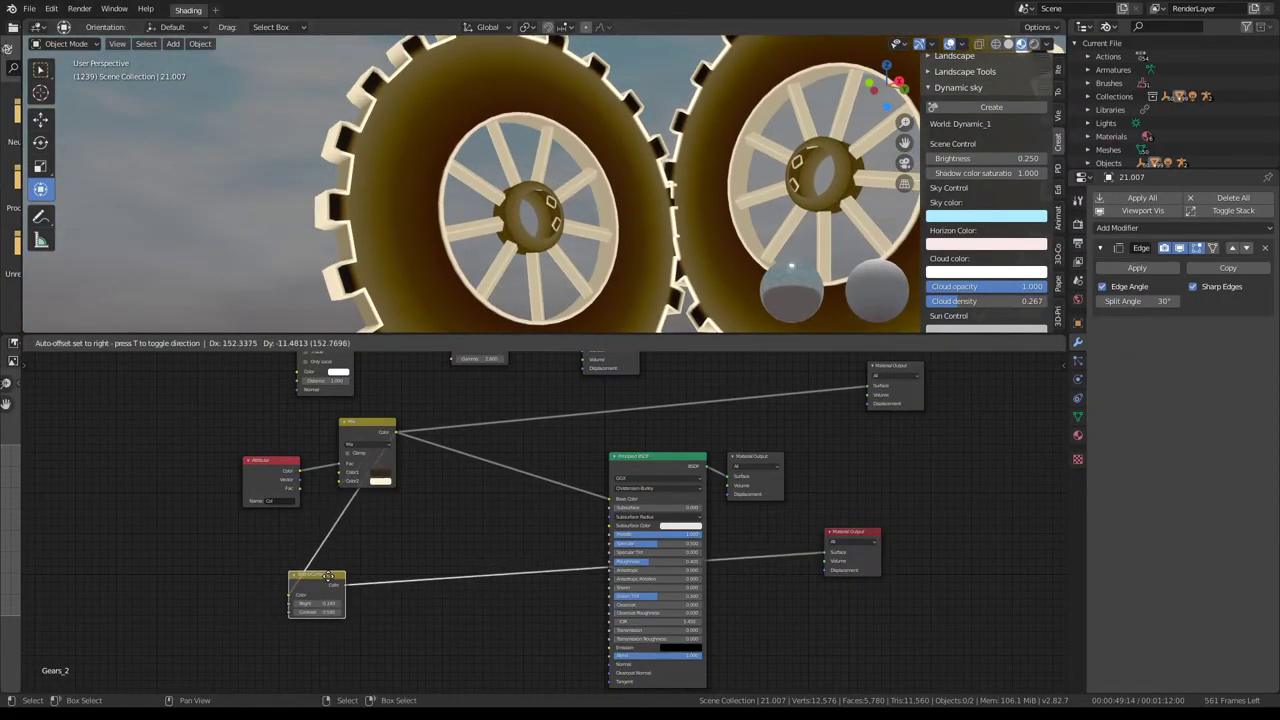
pyautogui.hotkey('shift', 'a')
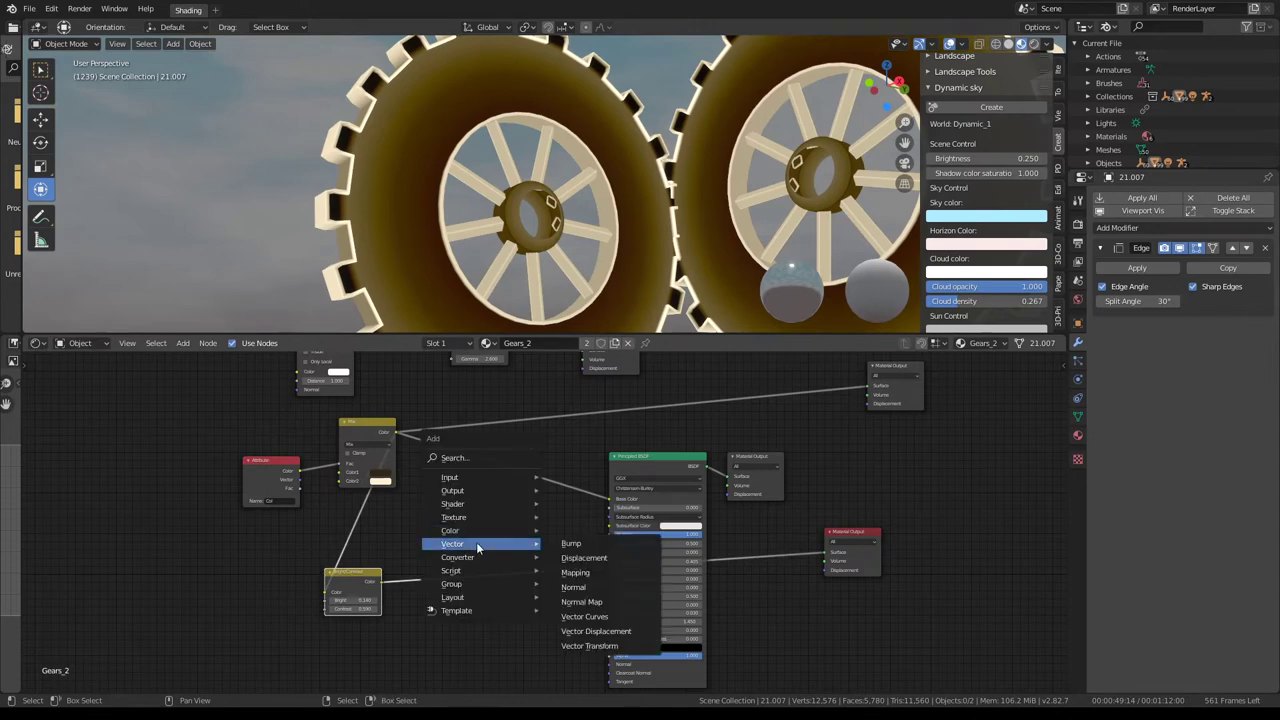
pyautogui.moveTo(479, 557)
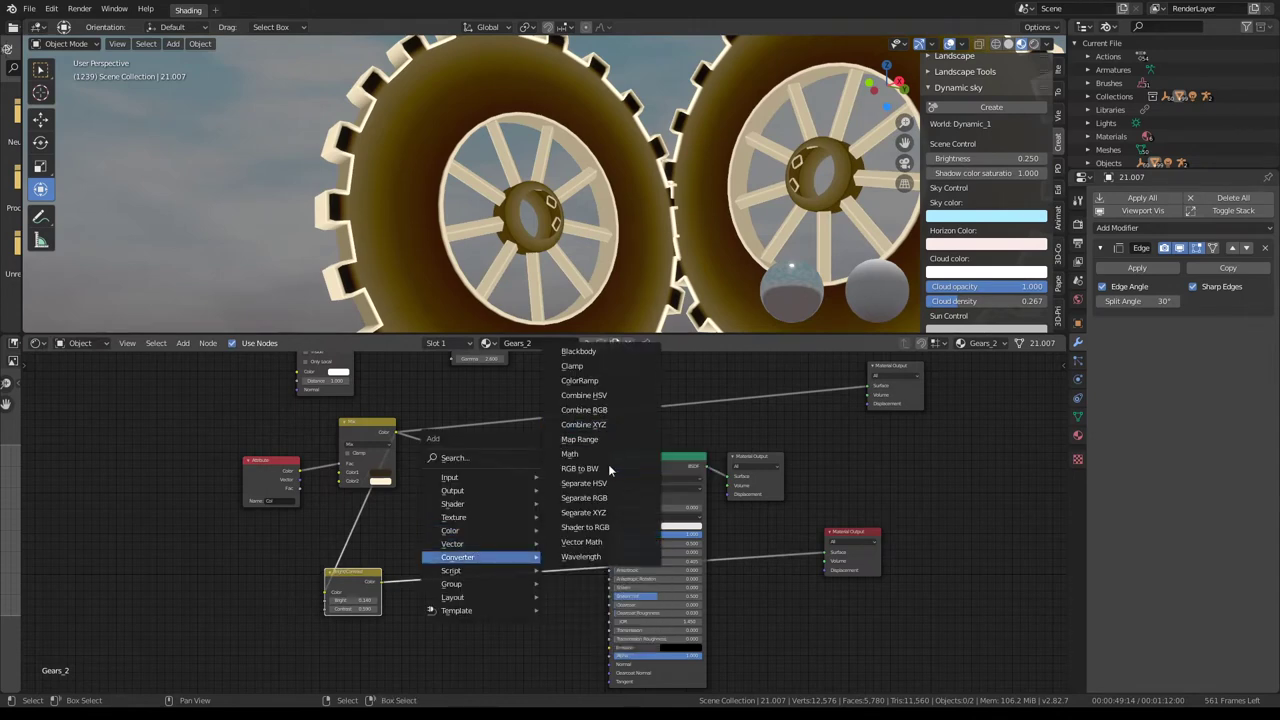
pyautogui.click(609, 468)
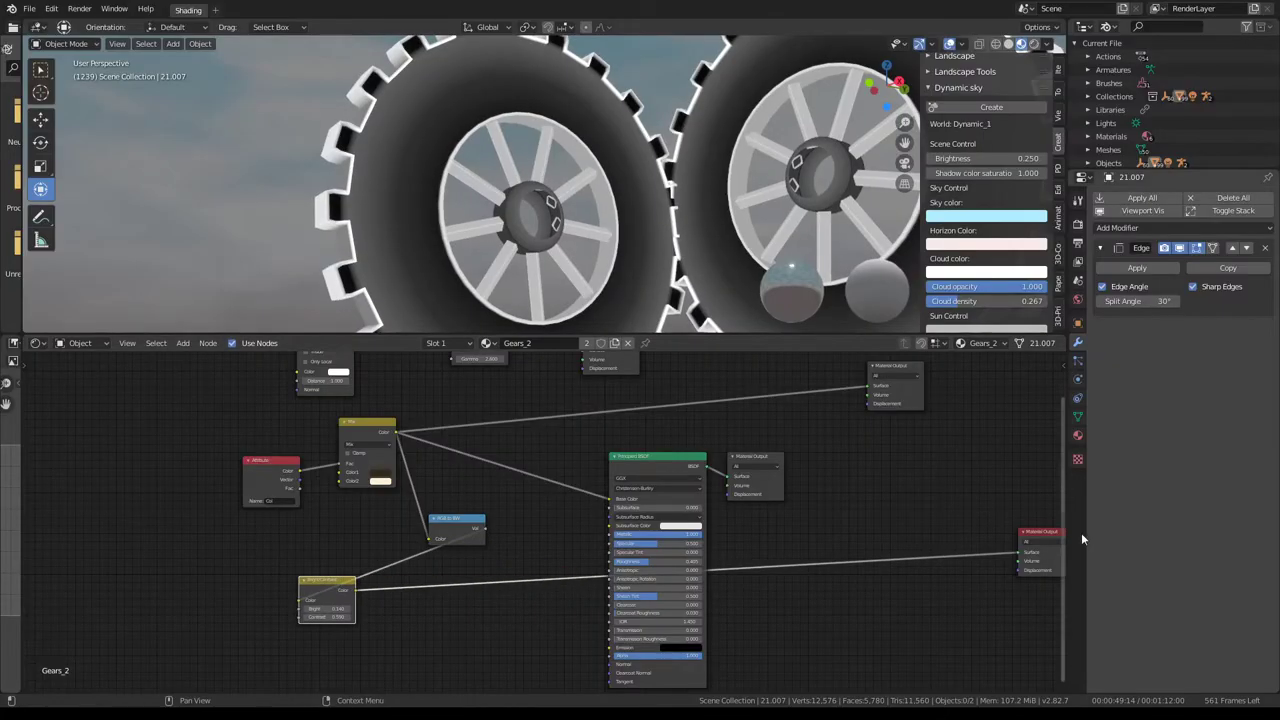
# - Move the spare Material Output beside Principled BSDF and add a Mix colour node
pyautogui.moveTo(1030, 532); pyautogui.dragTo(836, 532)
pyautogui.moveTo(478, 527); pyautogui.dragTo(445, 526)
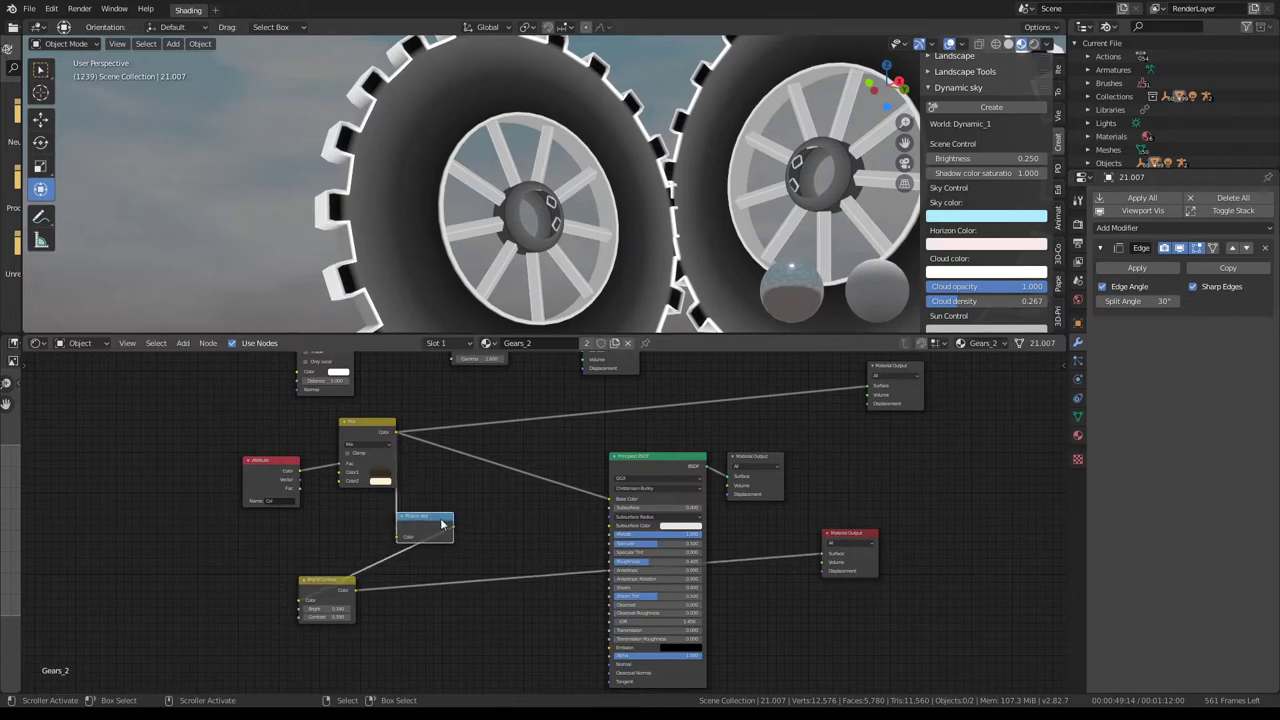
pyautogui.moveTo(469, 526)
pyautogui.mouseDown(button='middle')
pyautogui.moveTo(468, 605)
pyautogui.moveTo(471, 486)
pyautogui.mouseUp(button='middle')
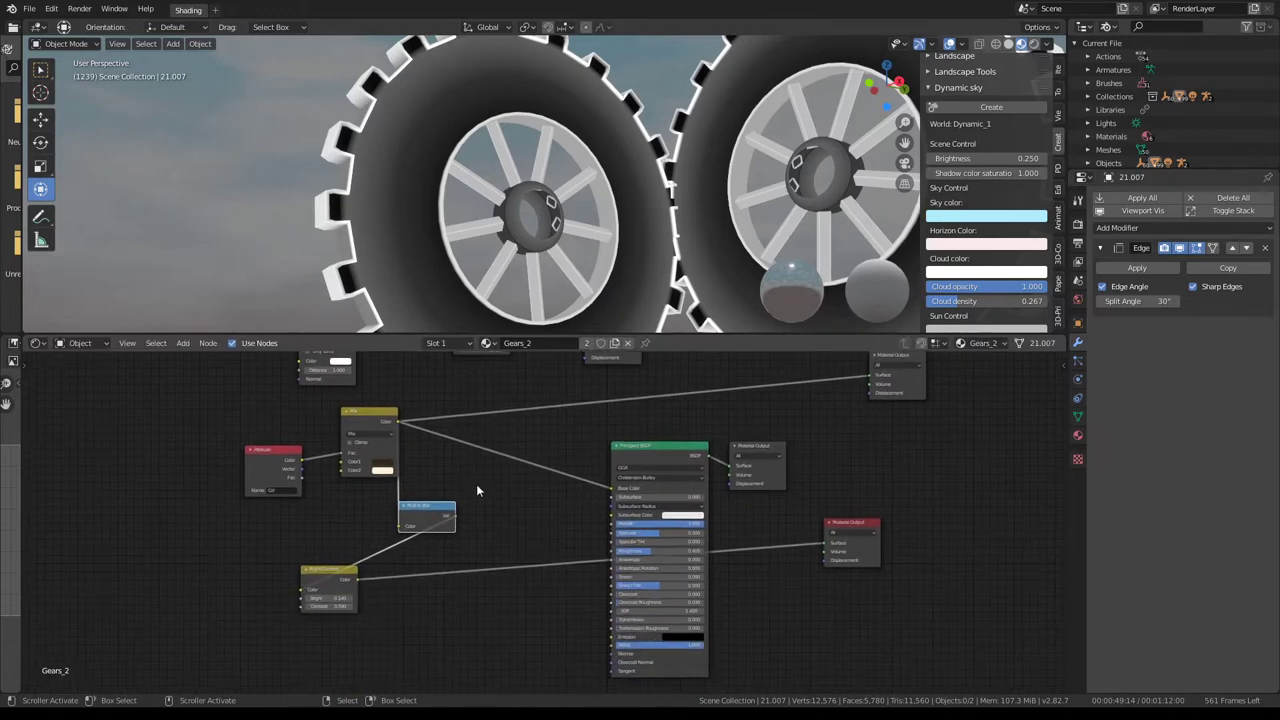
pyautogui.hotkey('shift', 'a')
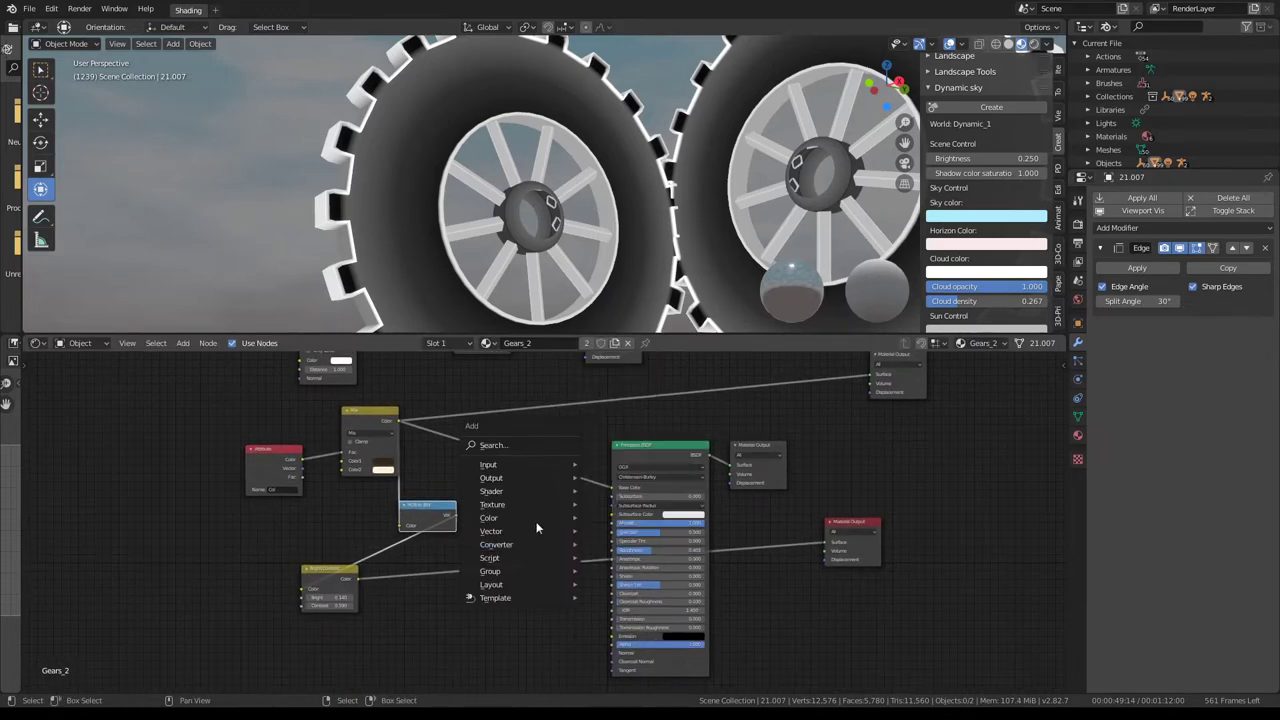
pyautogui.moveTo(489, 518)
pyautogui.click(646, 588)
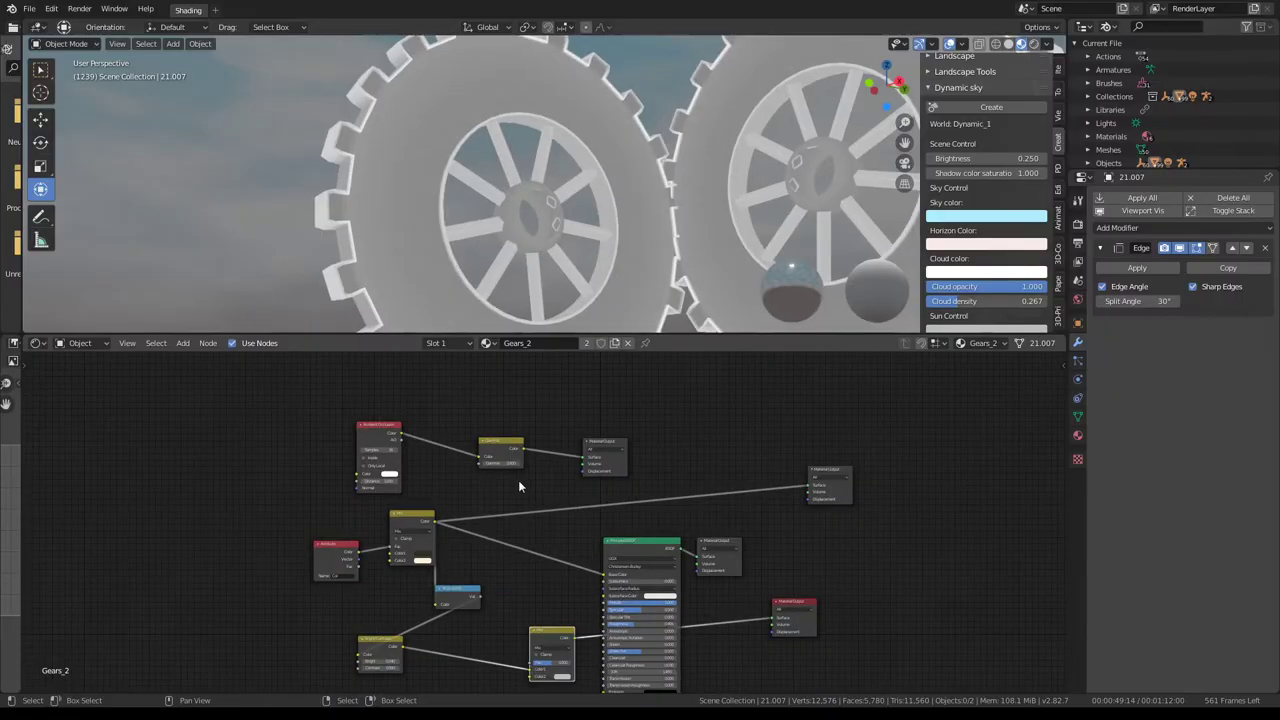
# - Place the new Mix node beside Bright/Contrast and plug the Gamma output into it
pyautogui.moveTo(518, 480); pyautogui.dragTo(532, 402, button='middle')
pyautogui.moveTo(531, 392); pyautogui.dragTo(562, 467)
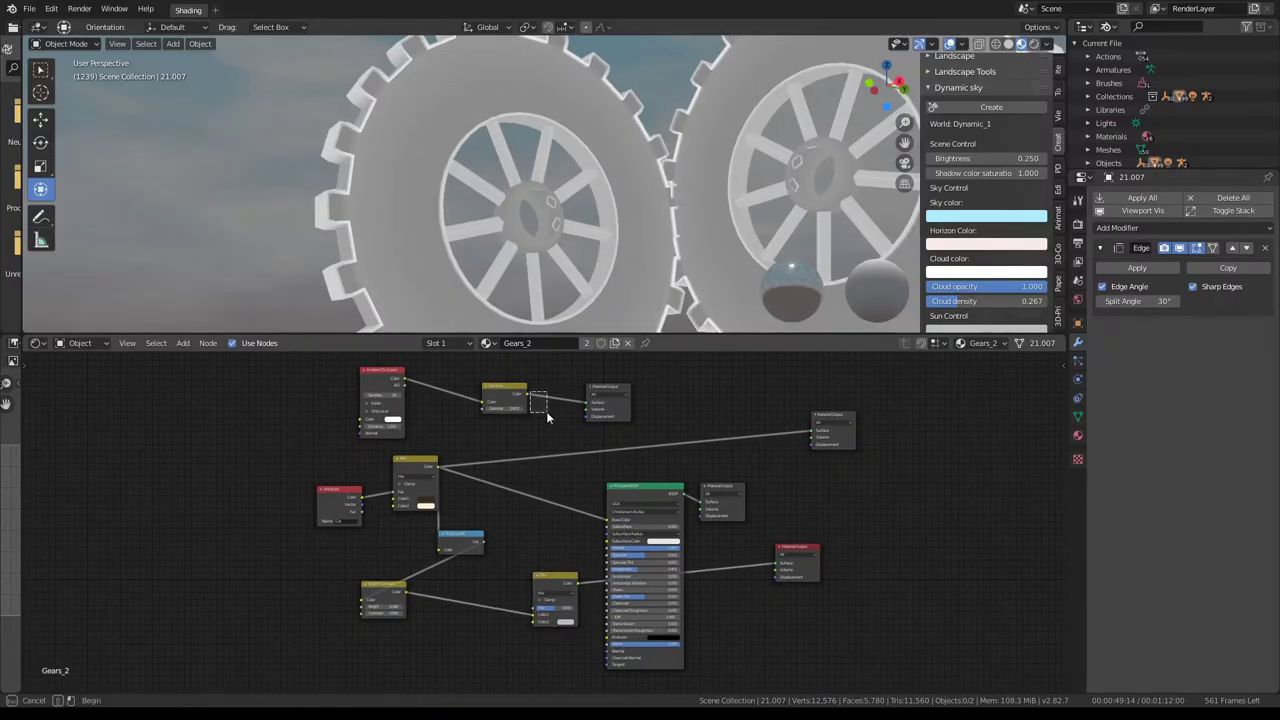
pyautogui.moveTo(527, 397); pyautogui.dragTo(538, 403)
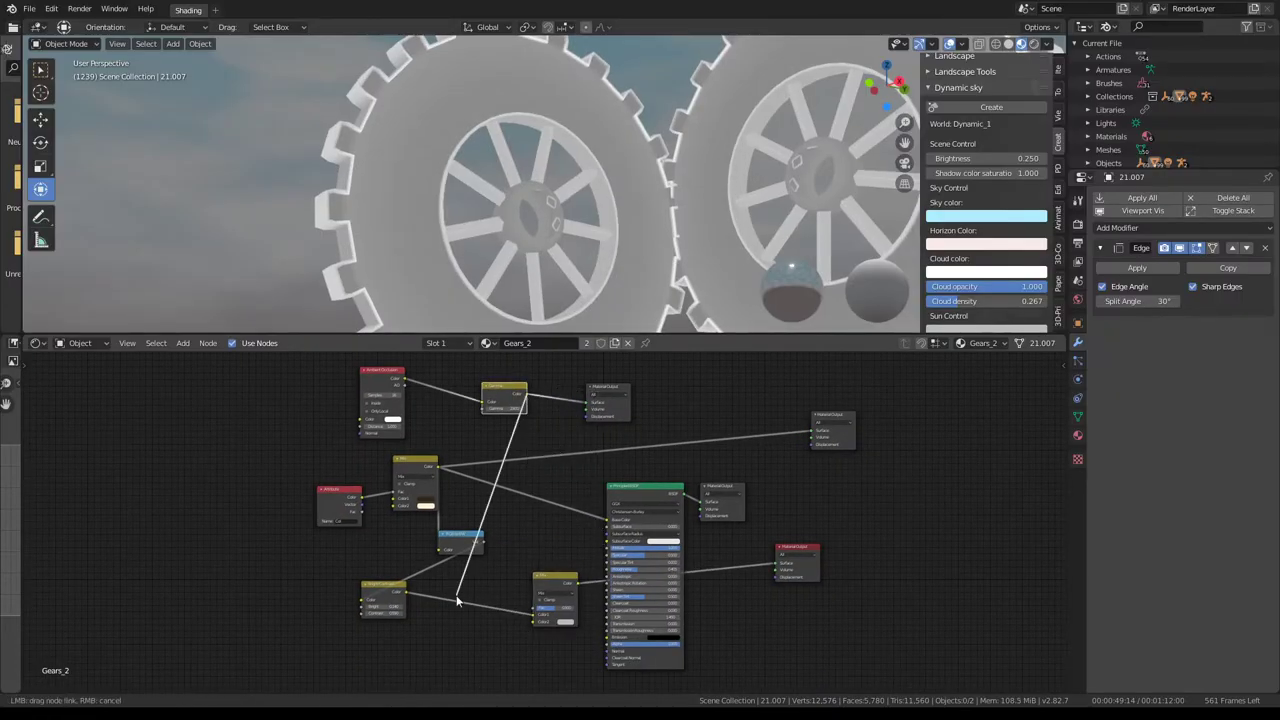
pyautogui.moveTo(456, 600); pyautogui.dragTo(540, 622)
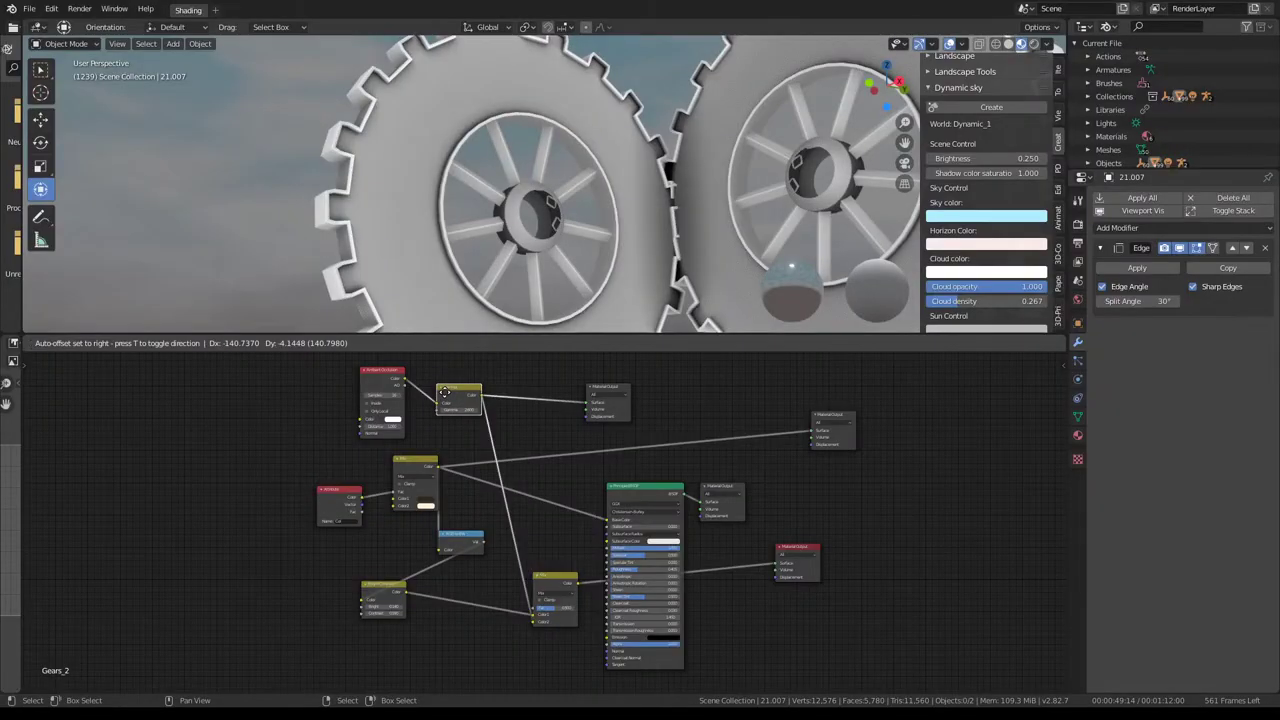
pyautogui.click(444, 392)
# - Set the Mix node to Multiply at factor 1.000 and lower Bright/Contrast Contrast to 0.440
pyautogui.scroll(2, 574, 630)
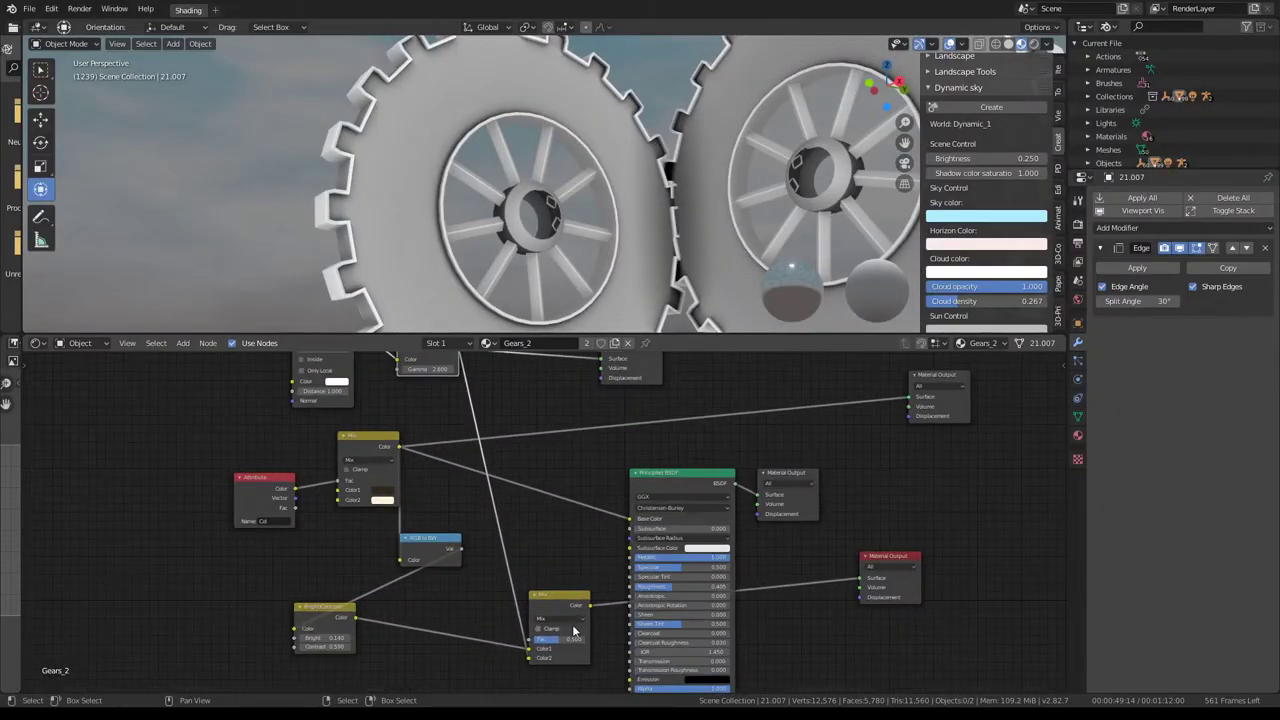
pyautogui.moveTo(583, 598); pyautogui.dragTo(576, 550, button='middle')
pyautogui.scroll(2, 576, 512)
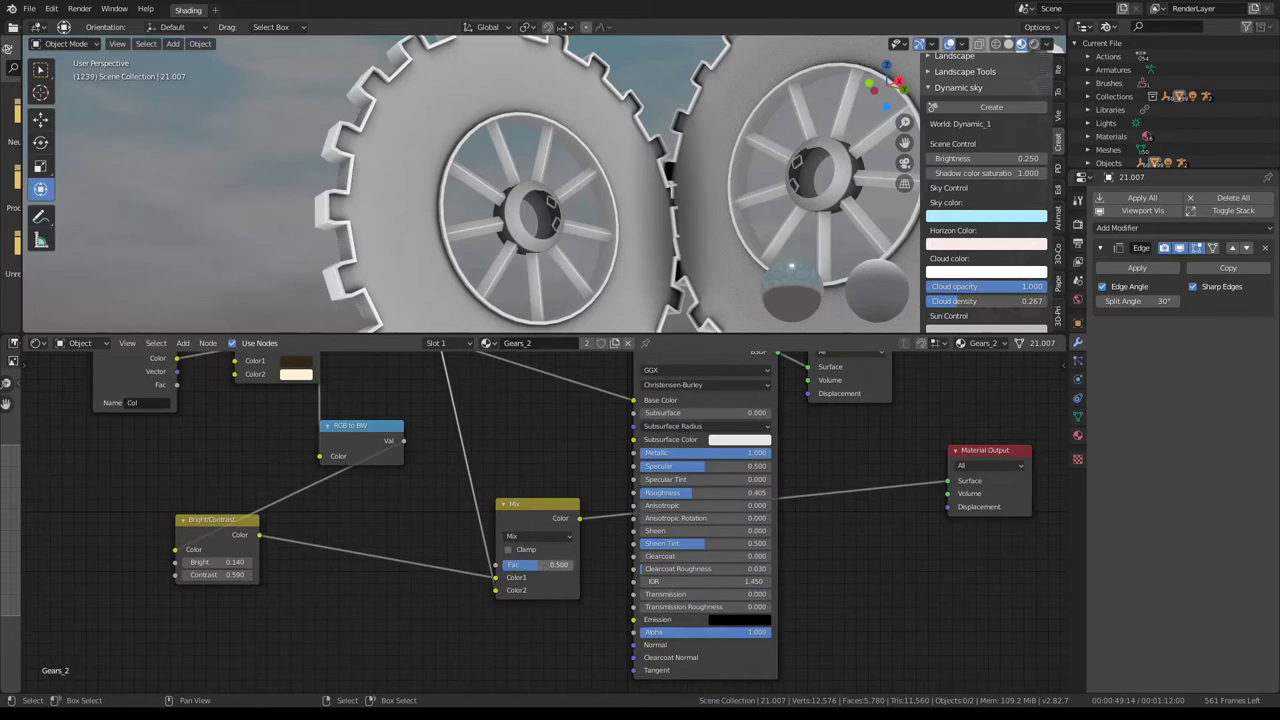
pyautogui.moveTo(545, 564)
pyautogui.mouseDown()
pyautogui.moveTo(505, 564)
pyautogui.moveTo(540, 564)
pyautogui.mouseUp()
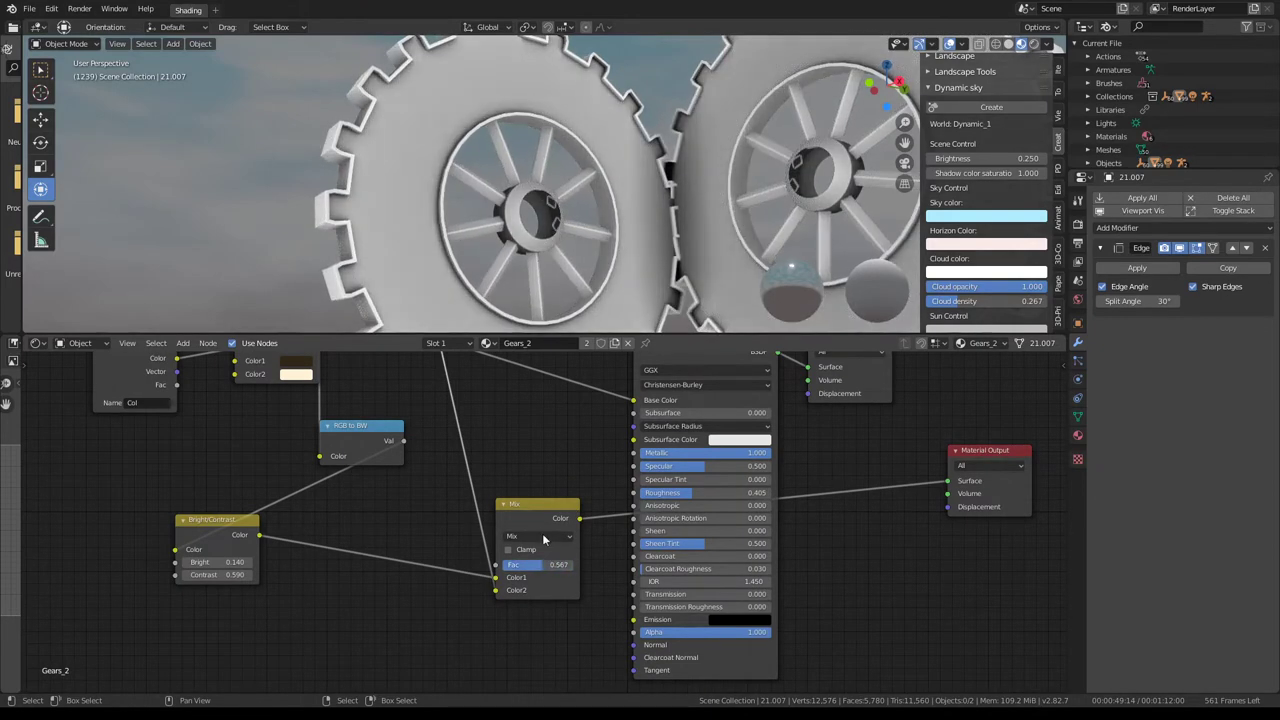
pyautogui.click(540, 537)
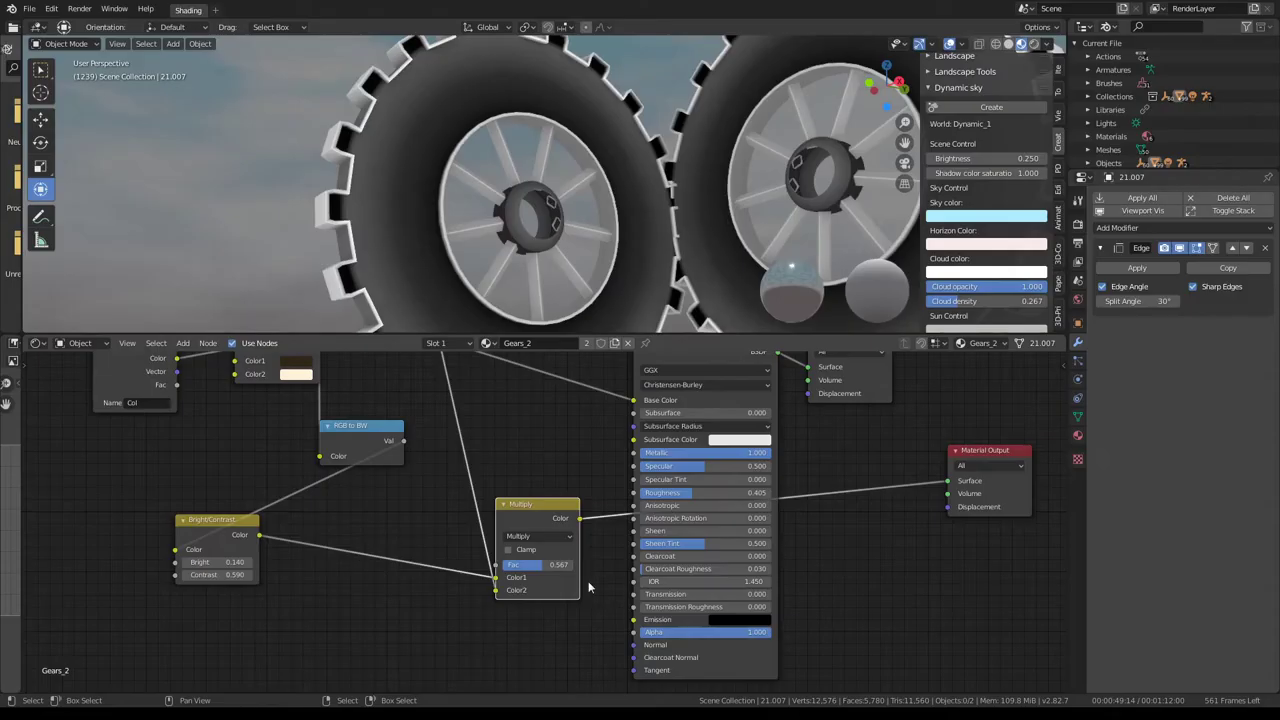
pyautogui.moveTo(545, 564); pyautogui.dragTo(470, 564)
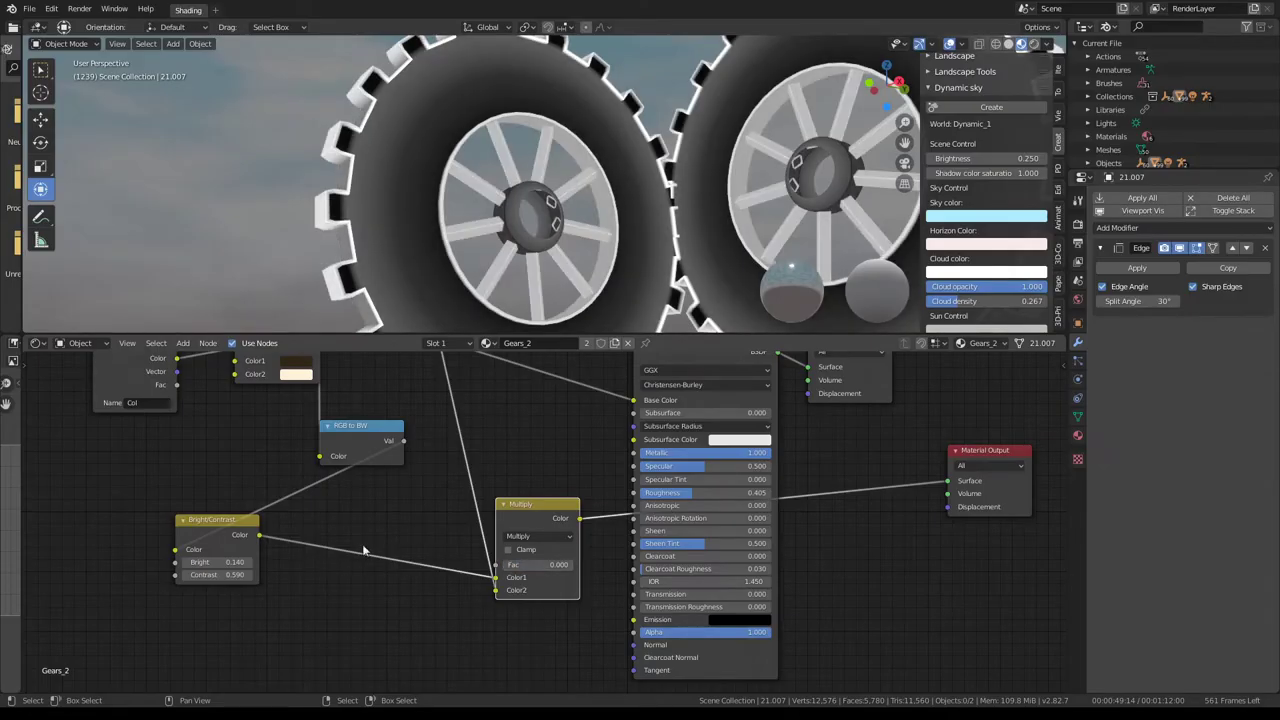
pyautogui.scroll(-2, 301, 440)
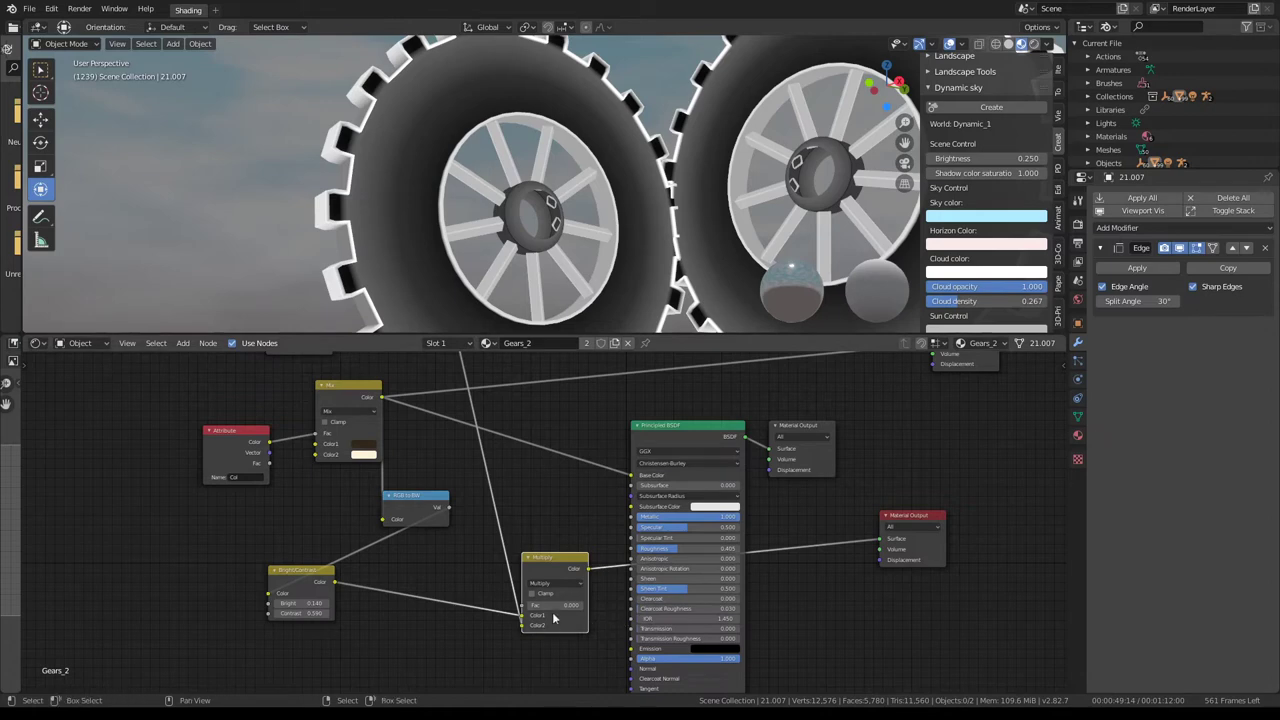
pyautogui.moveTo(553, 605); pyautogui.dragTo(580, 605)
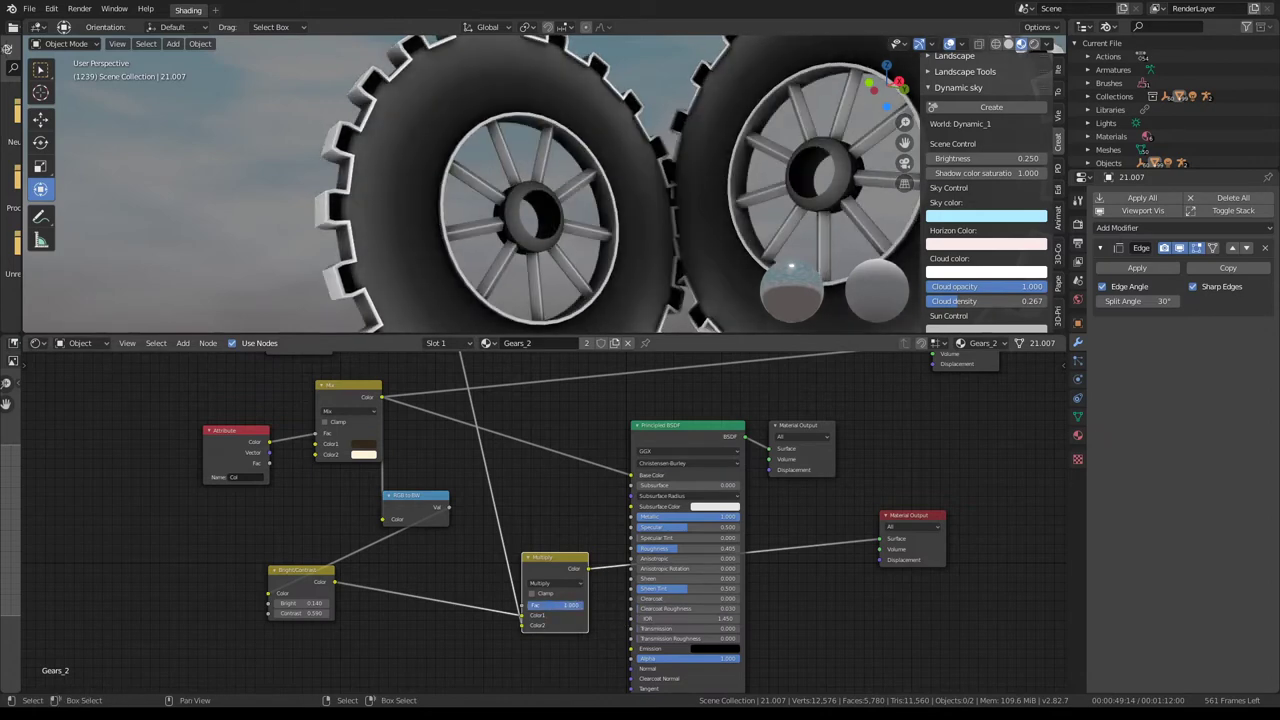
pyautogui.scroll(1, 543, 545)
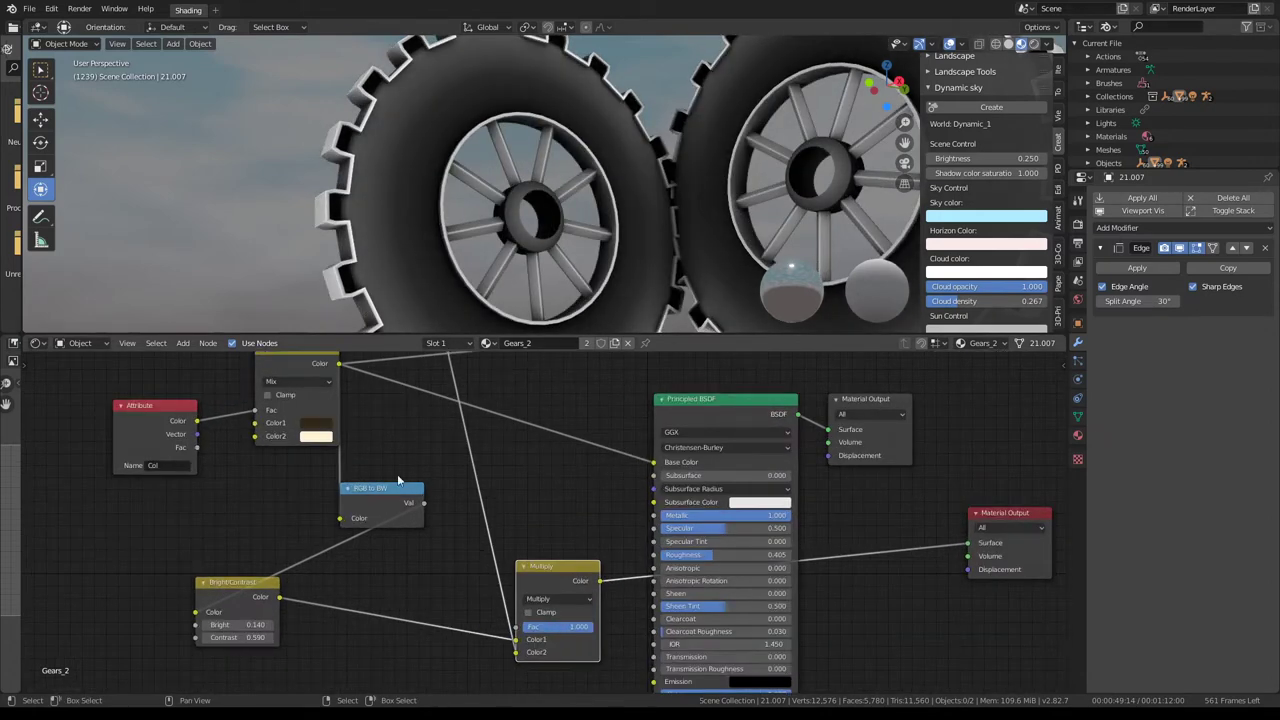
pyautogui.moveTo(255, 637); pyautogui.dragTo(228, 637)
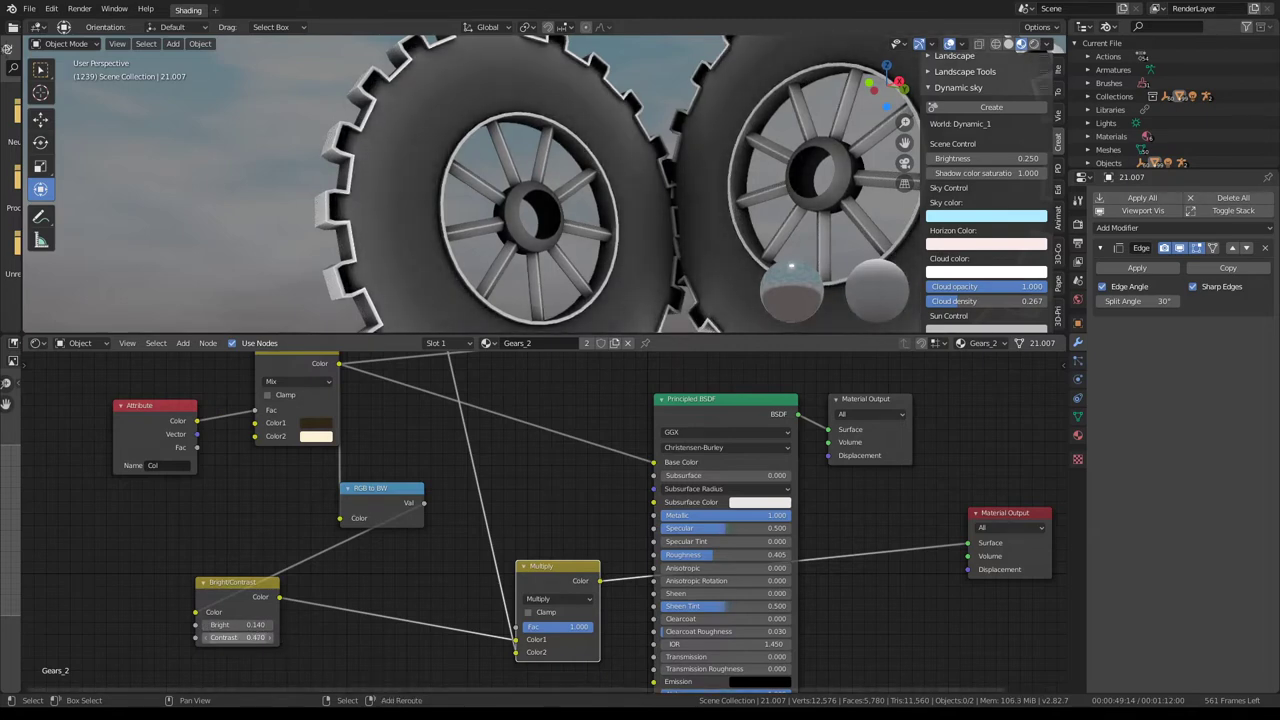
pyautogui.scroll(-3, 500, 180)
# - Move the Attribute and vertex-colour Mix nodes further left to make room
pyautogui.moveTo(500, 180); pyautogui.dragTo(560, 190, button='middle')
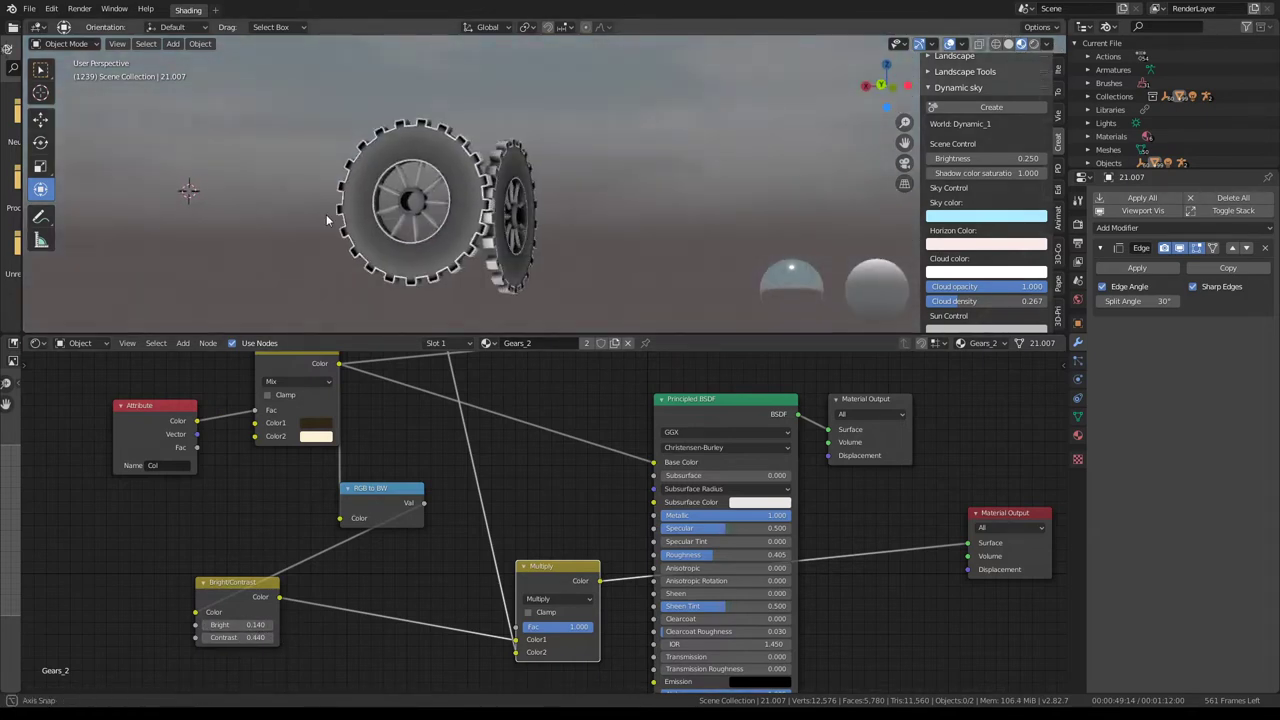
pyautogui.scroll(-2, 520, 545)
pyautogui.moveTo(498, 515); pyautogui.dragTo(499, 602, button='middle')
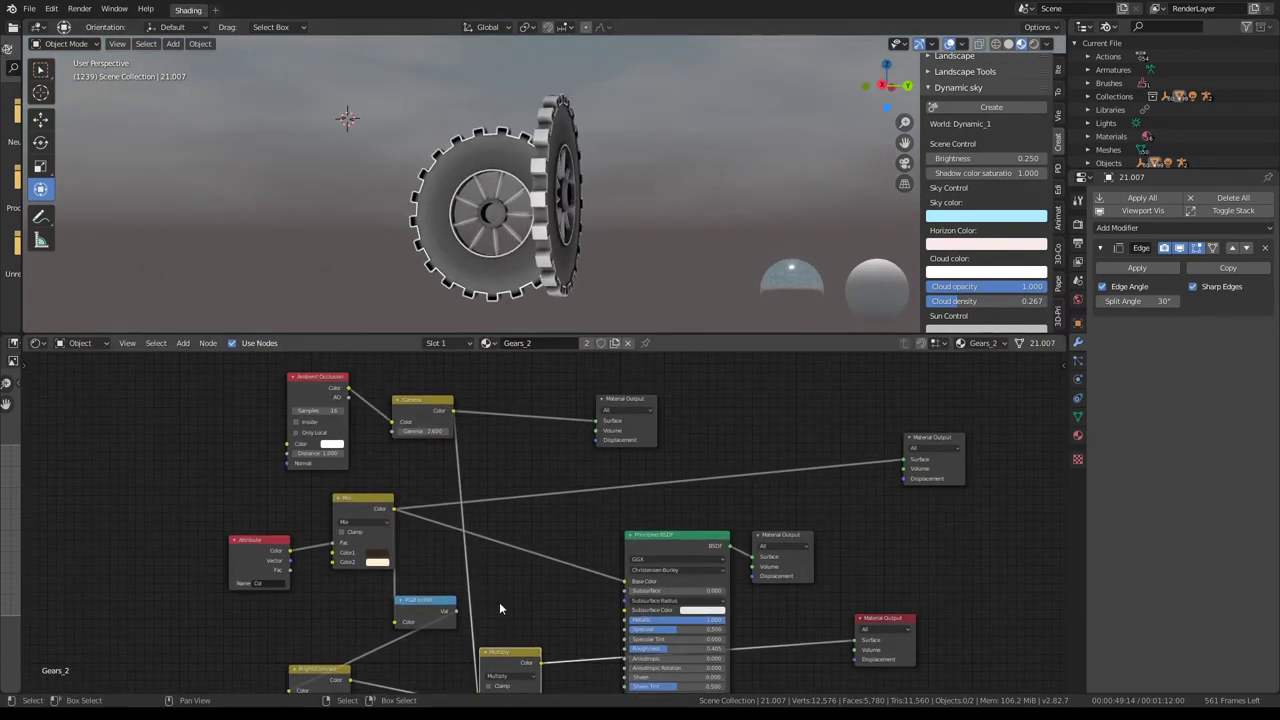
pyautogui.moveTo(539, 664)
pyautogui.mouseDown()
pyautogui.moveTo(251, 496)
pyautogui.moveTo(247, 551)
pyautogui.mouseUp()
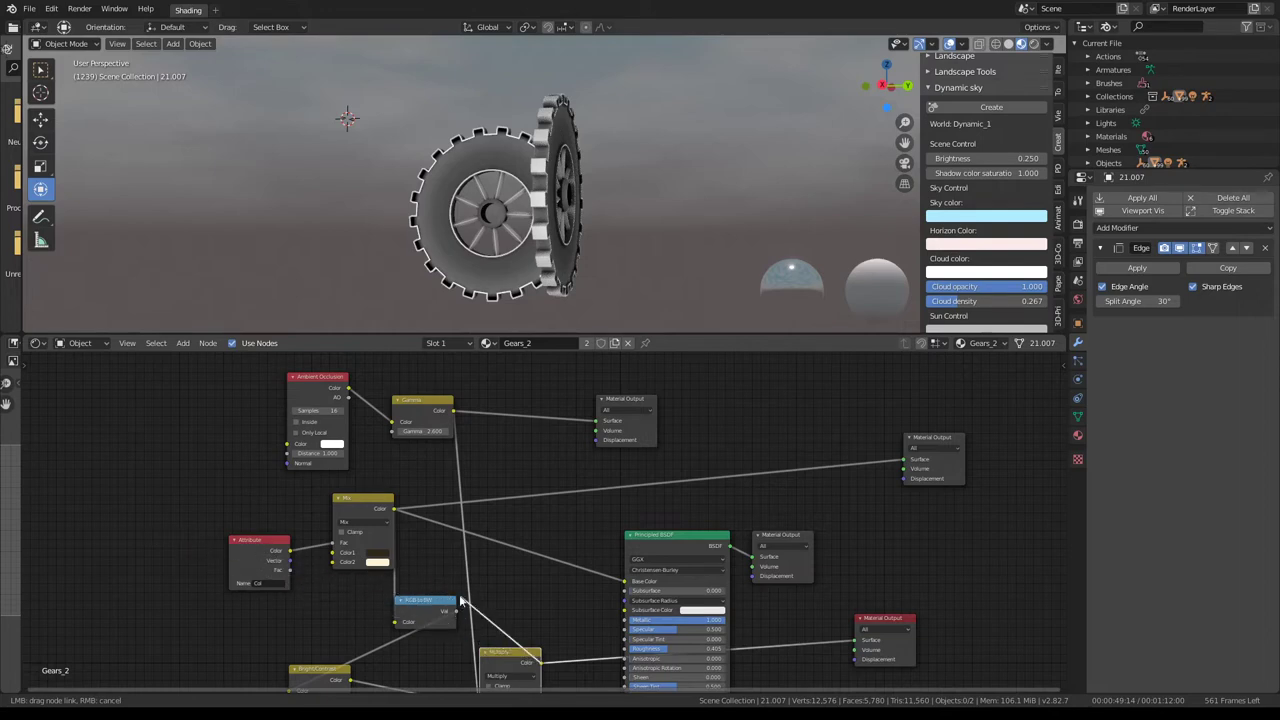
pyautogui.moveTo(247, 551); pyautogui.dragTo(375, 560)
pyautogui.moveTo(241, 540); pyautogui.dragTo(156, 540)
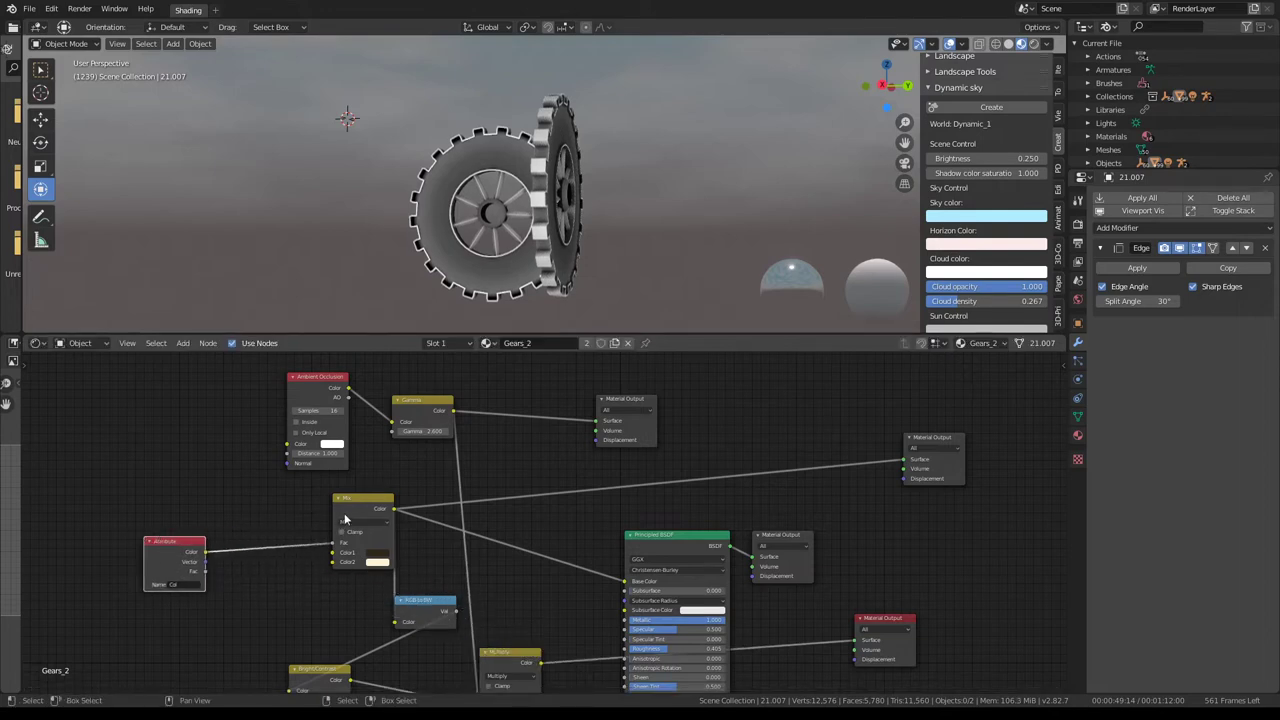
pyautogui.moveTo(344, 516)
pyautogui.mouseDown()
pyautogui.moveTo(224, 516)
pyautogui.moveTo(298, 510)
pyautogui.mouseUp()
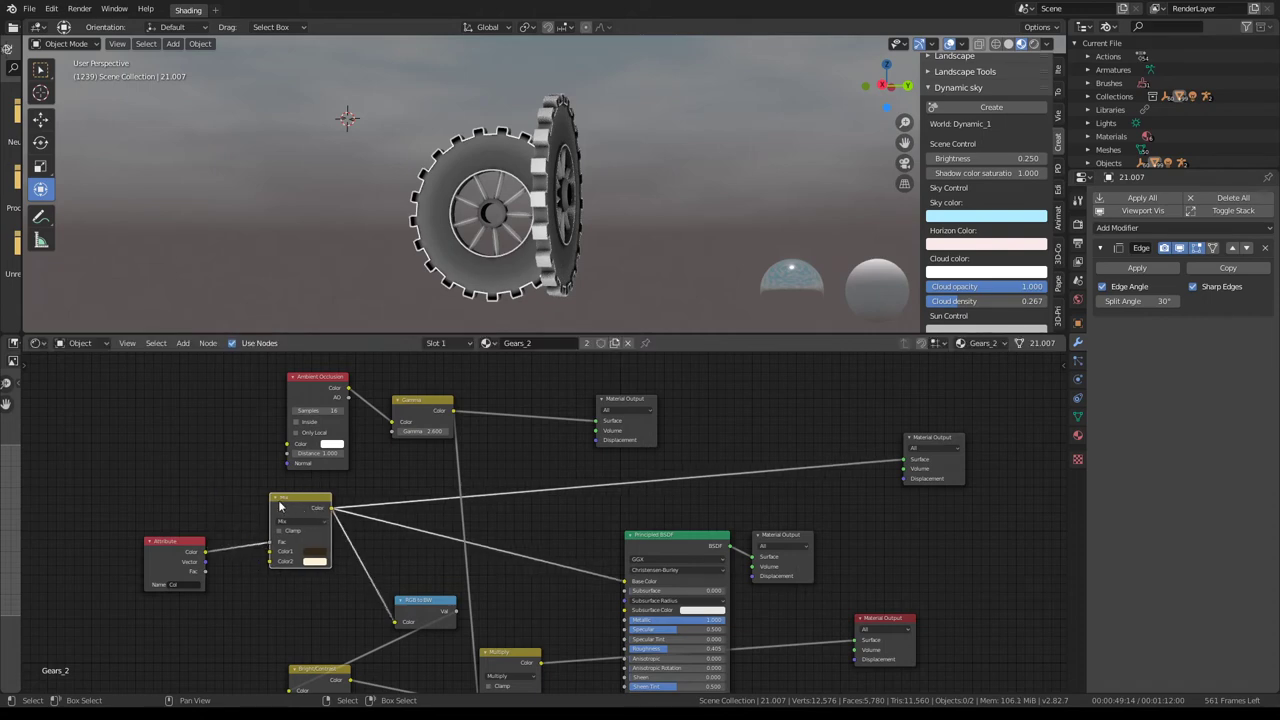
# - Duplicate the Mix node onto the Principled BSDF link and drive it with the Multiply output
pyautogui.hotkey('shift', 'd')
pyautogui.click(572, 573)
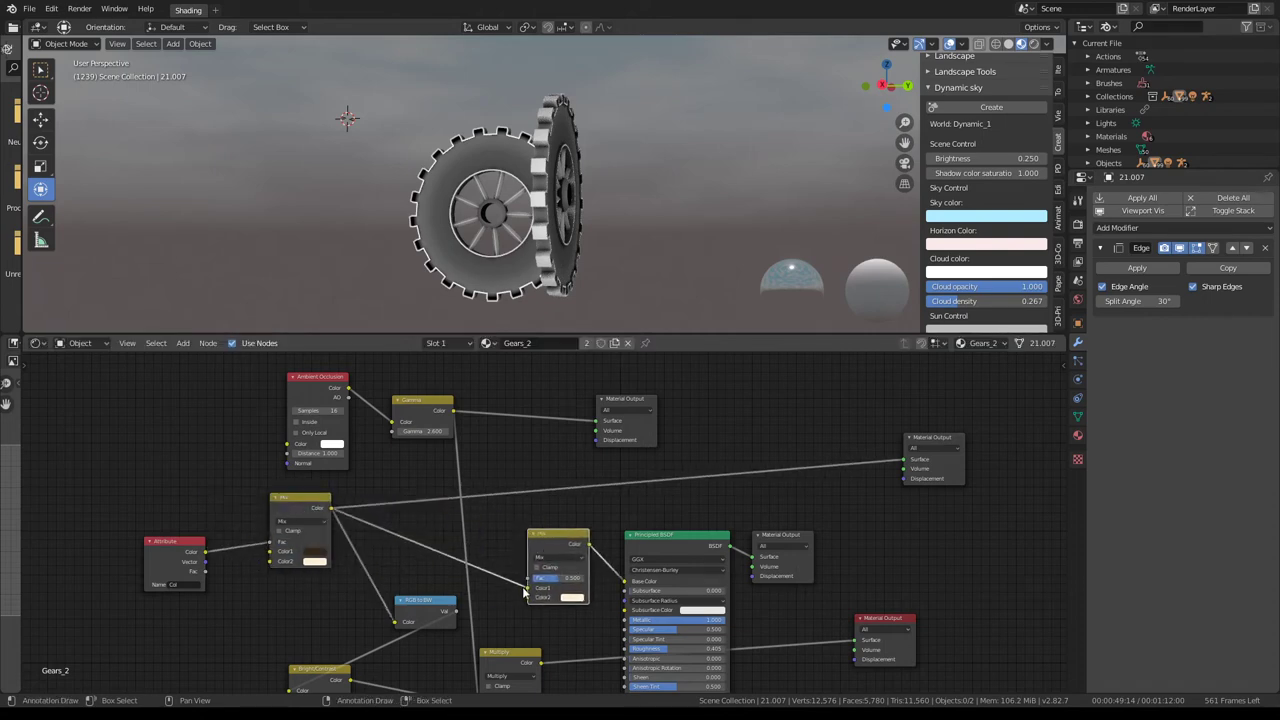
pyautogui.moveTo(527, 588); pyautogui.dragTo(432, 592)
pyautogui.moveTo(516, 596); pyautogui.dragTo(414, 548)
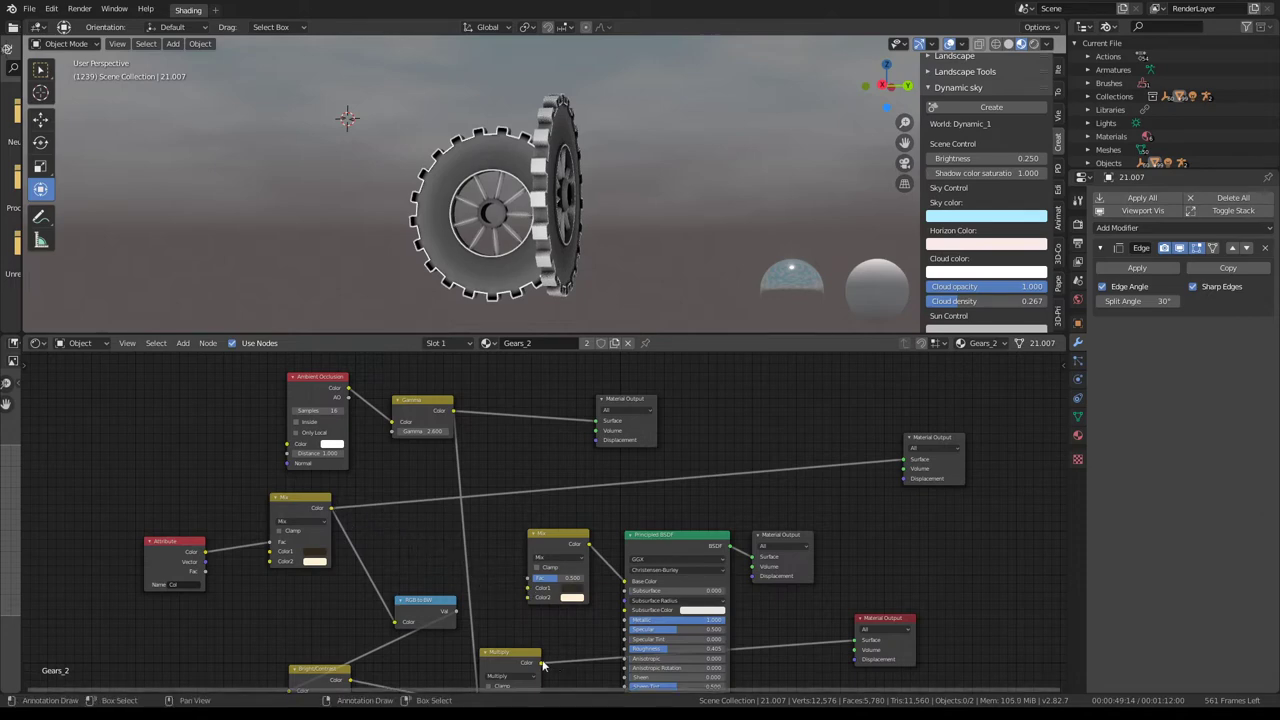
pyautogui.moveTo(541, 662); pyautogui.dragTo(526, 591)
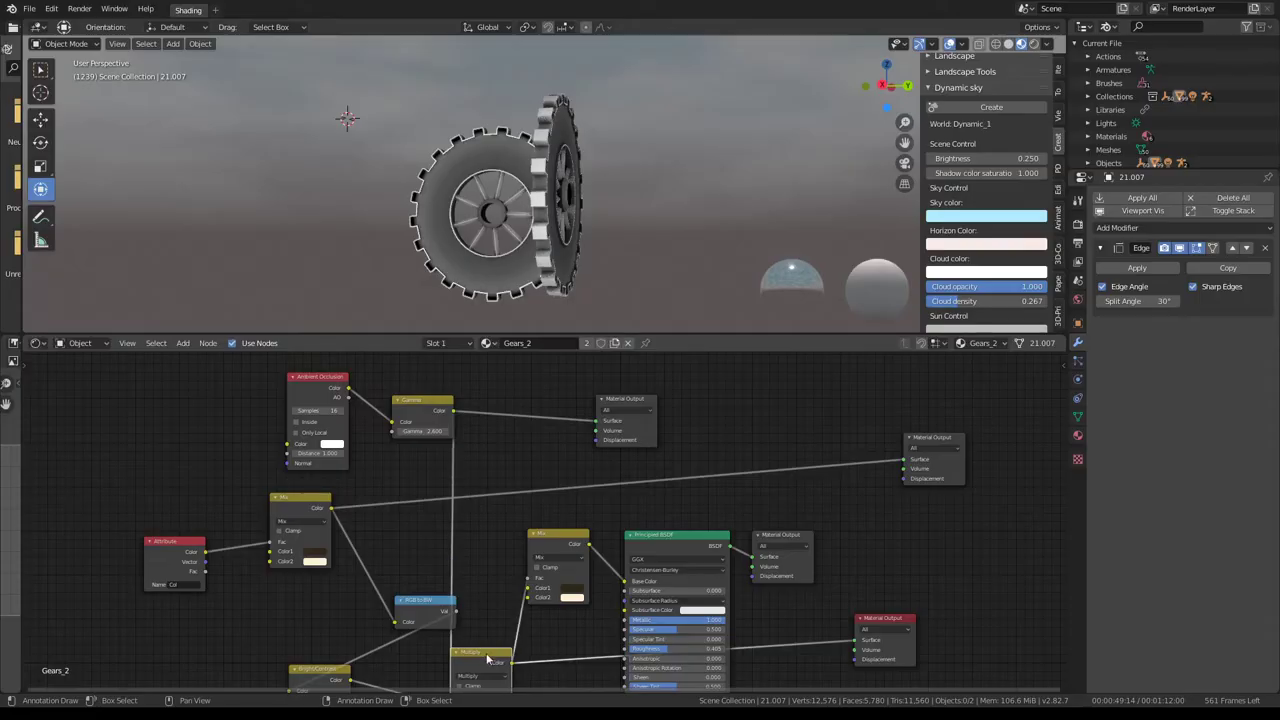
pyautogui.moveTo(565, 544); pyautogui.dragTo(430, 458, button='middle')
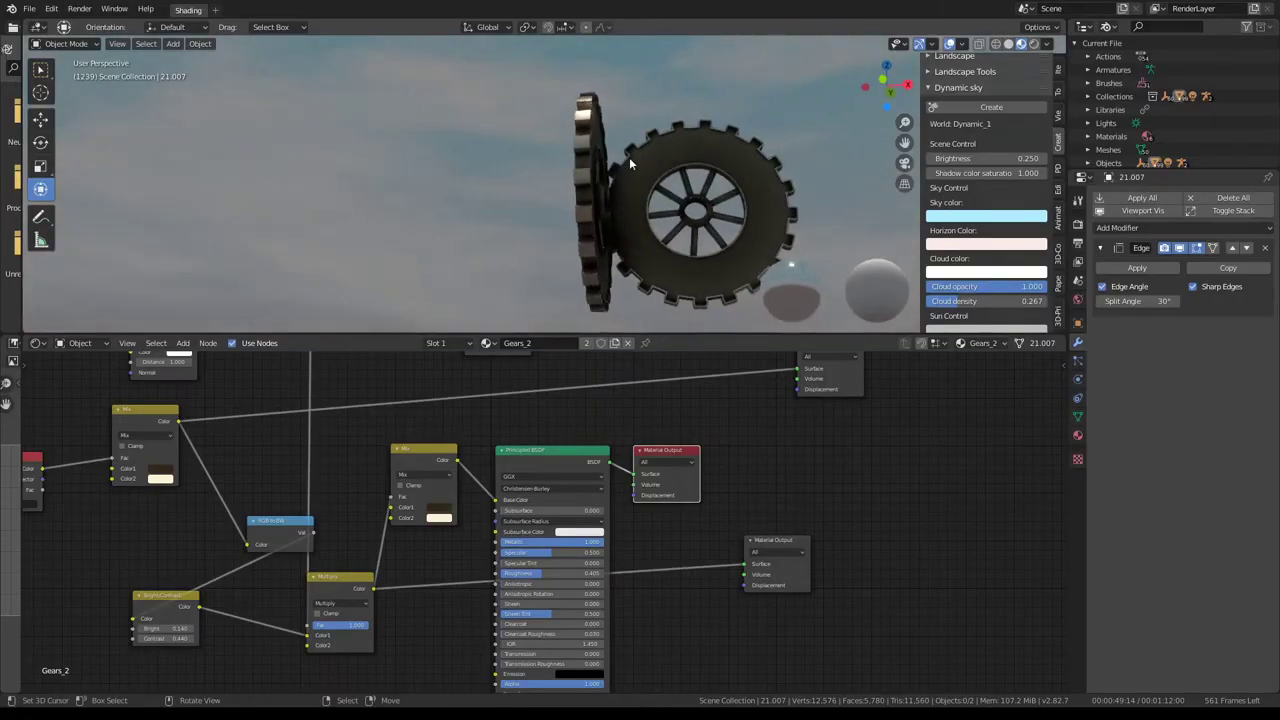
pyautogui.moveTo(629, 157)
pyautogui.mouseDown(button='middle')
pyautogui.moveTo(363, 188)
pyautogui.moveTo(569, 192)
pyautogui.moveTo(486, 177)
pyautogui.moveTo(508, 180)
pyautogui.moveTo(402, 196)
pyautogui.moveTo(681, 191)
pyautogui.moveTo(655, 180)
pyautogui.mouseUp(button='middle')
pyautogui.scroll(3, 572, 190)
# - Slide the Multiply node left to make room
pyautogui.scroll(-2, 655, 180)
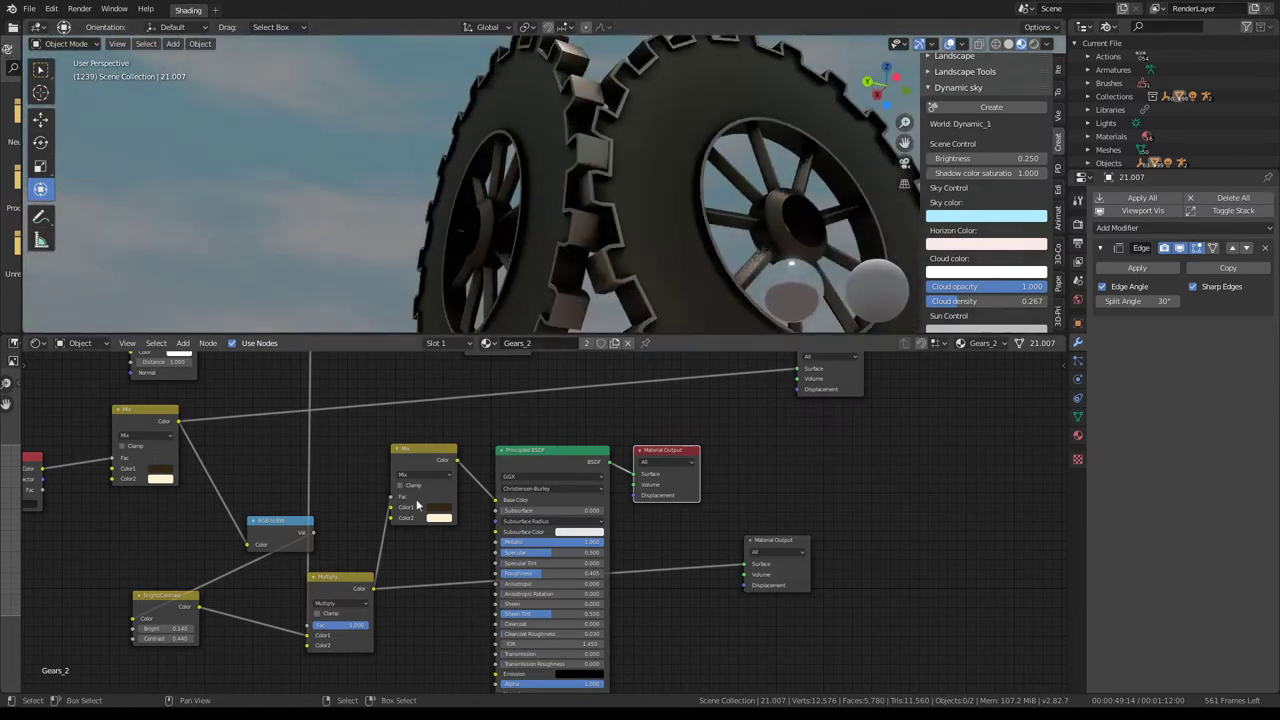
pyautogui.moveTo(418, 505); pyautogui.dragTo(568, 515, button='middle')
pyautogui.press('g')
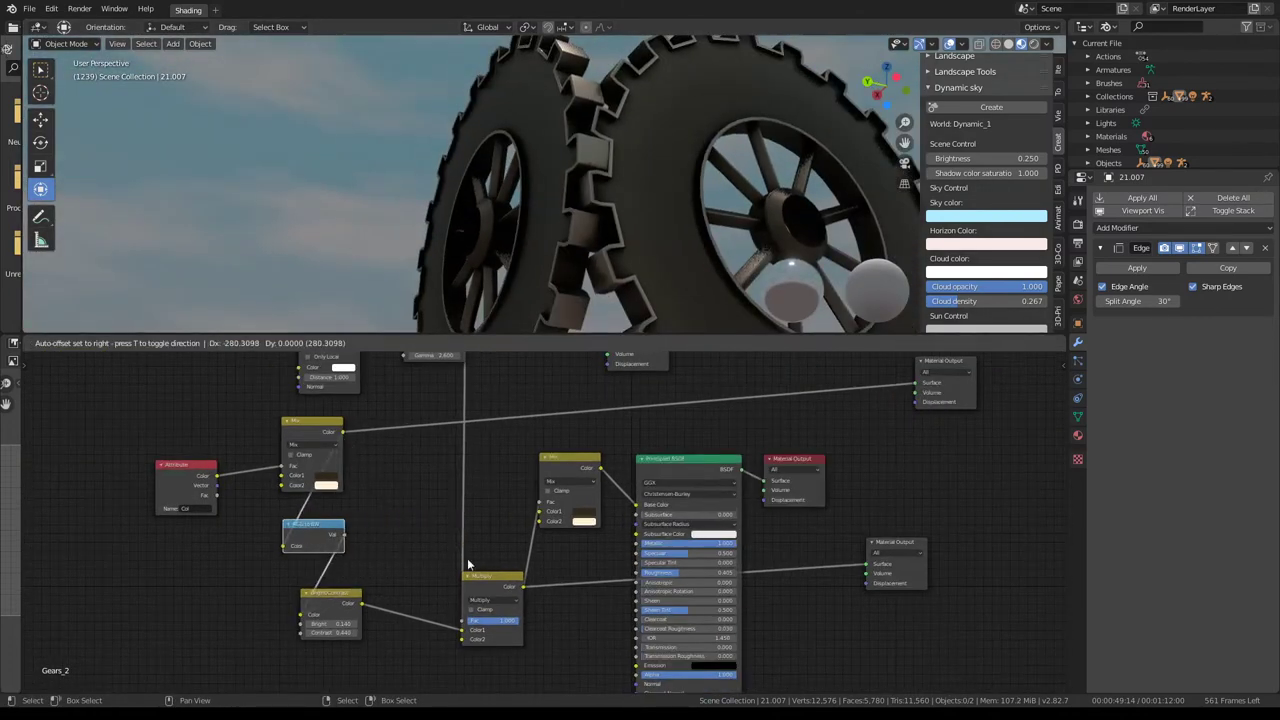
pyautogui.click(416, 580)
# - Add a Gamma node after Multiply and preview the Mix result through the spare Material Output
pyautogui.hotkey('shift', 'a')
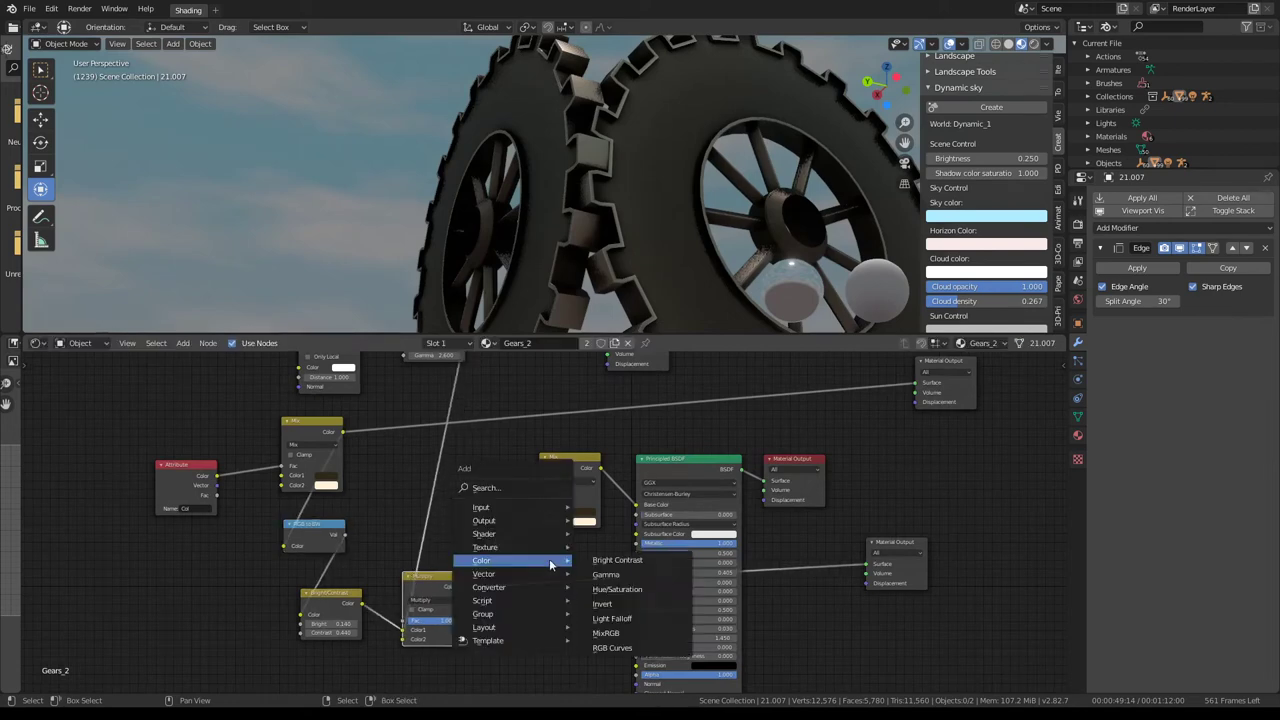
pyautogui.click(617, 589)
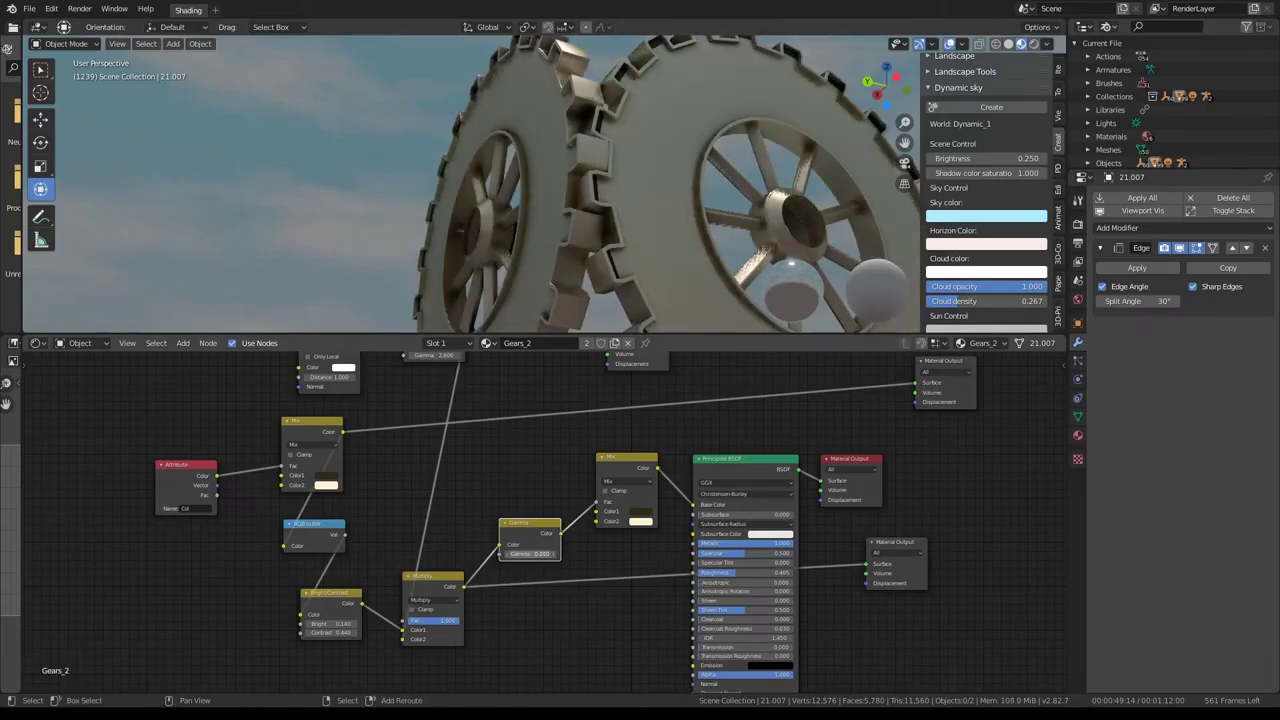
pyautogui.scroll(-2, 690, 490)
pyautogui.moveTo(588, 506); pyautogui.dragTo(792, 442)
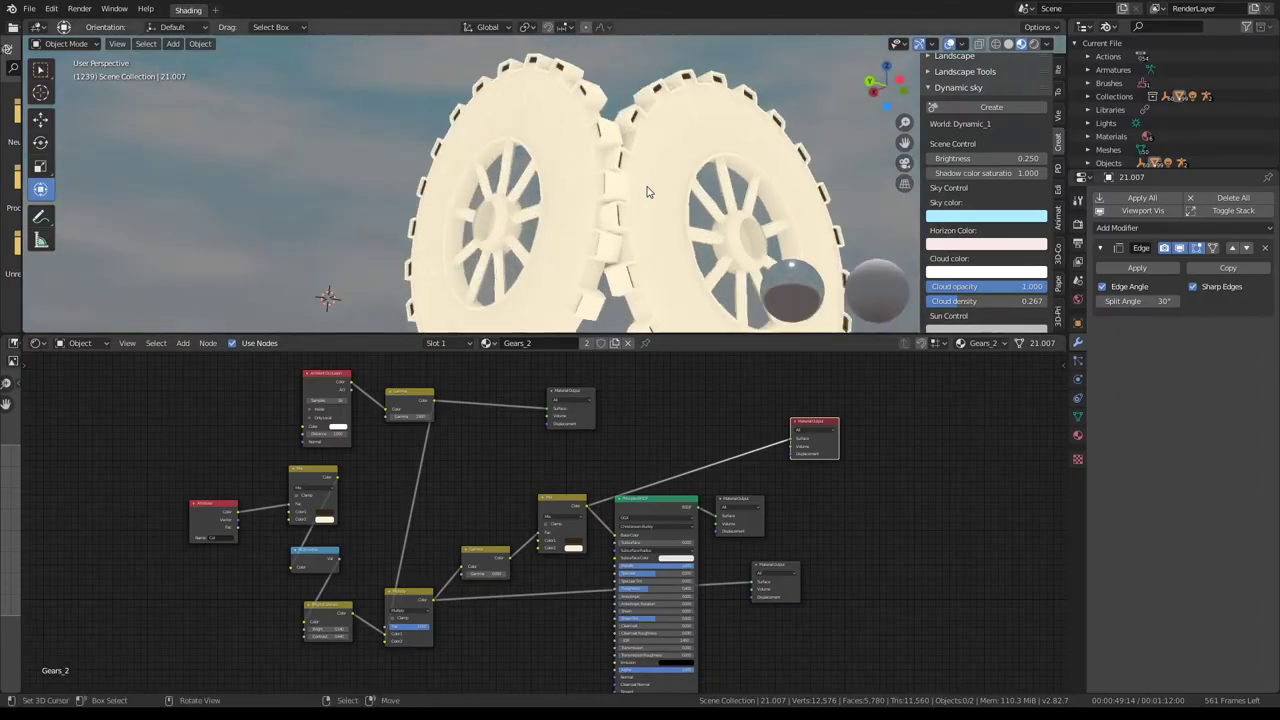
# - Lower the Gamma node's value to 0.300, orbiting to check the darker grey gears
pyautogui.moveTo(482, 575); pyautogui.dragTo(510, 575)
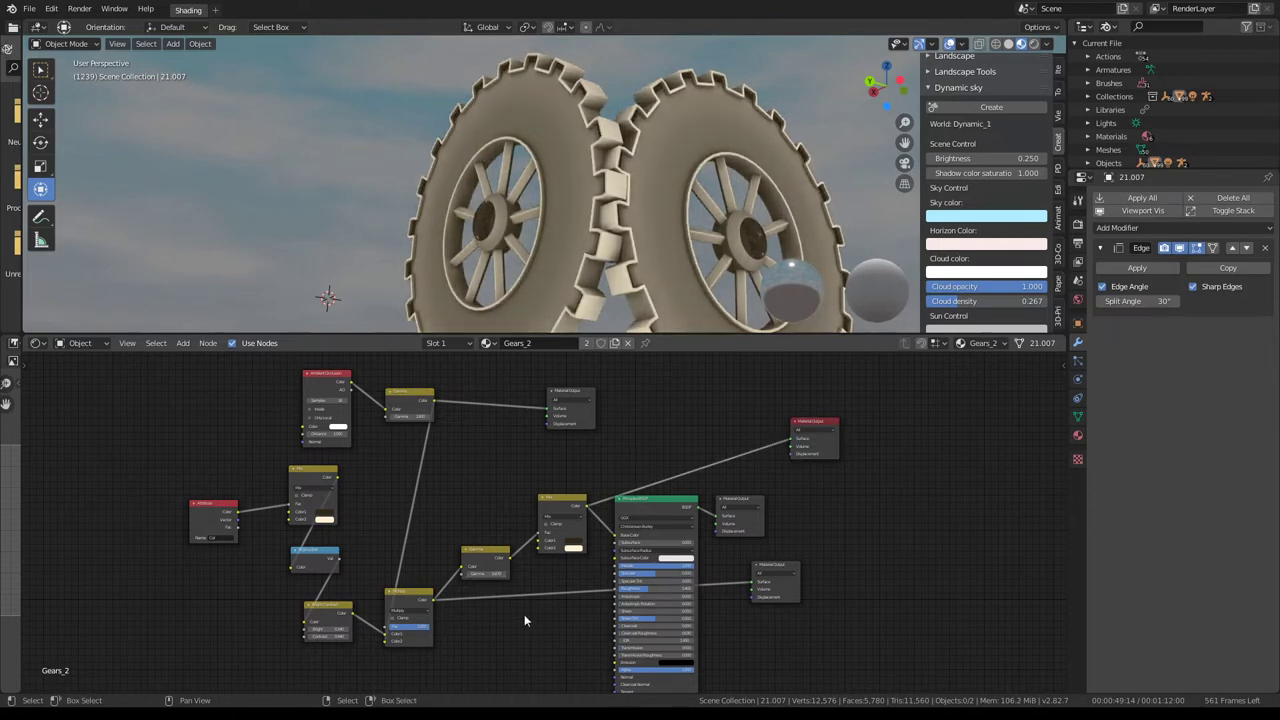
pyautogui.moveTo(486, 574); pyautogui.dragTo(506, 574)
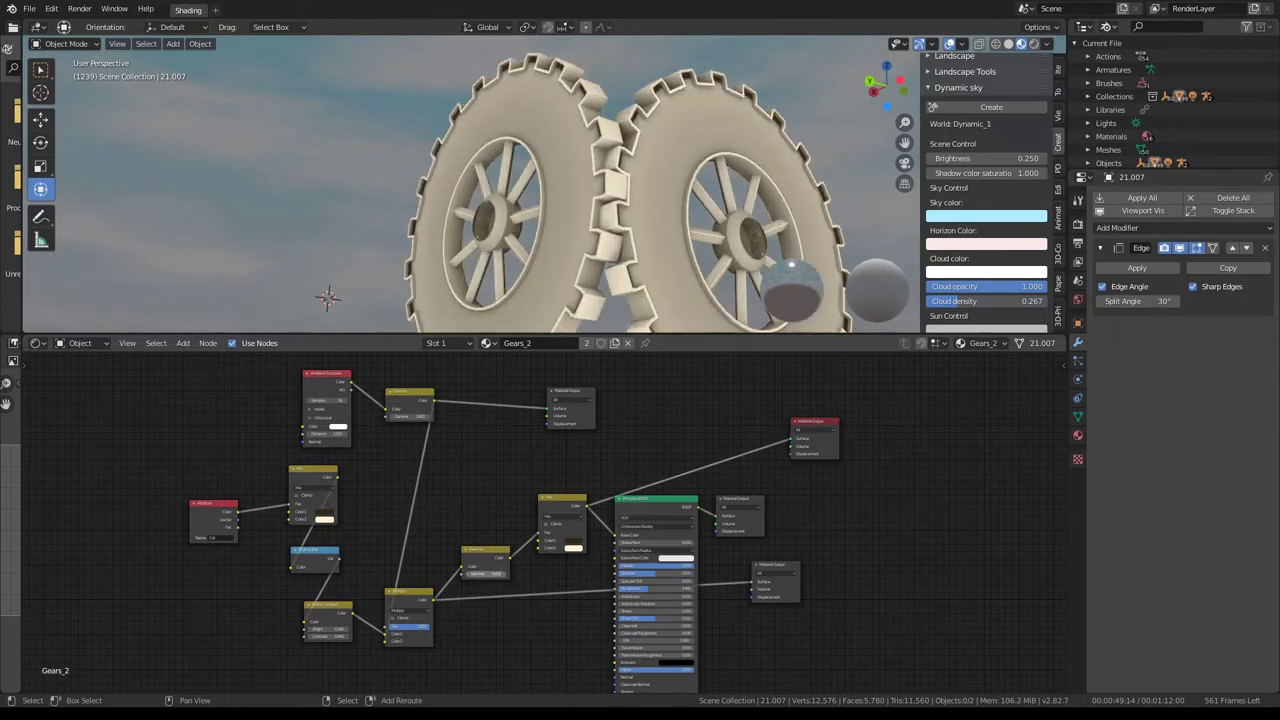
pyautogui.scroll(-3, 600, 200)
pyautogui.moveTo(860, 260)
pyautogui.mouseDown(button='middle')
pyautogui.moveTo(946, 275)
pyautogui.moveTo(860, 285)
pyautogui.mouseUp(button='middle')
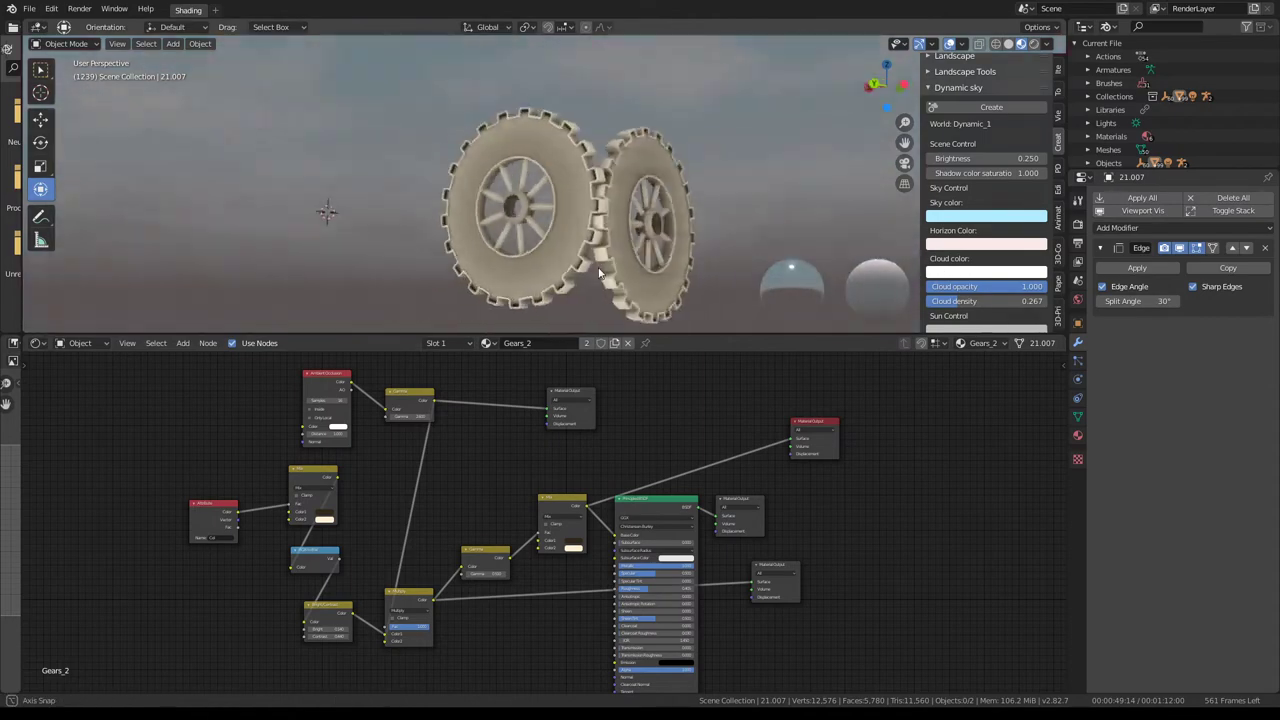
pyautogui.moveTo(760, 590); pyautogui.dragTo(659, 553, button='middle')
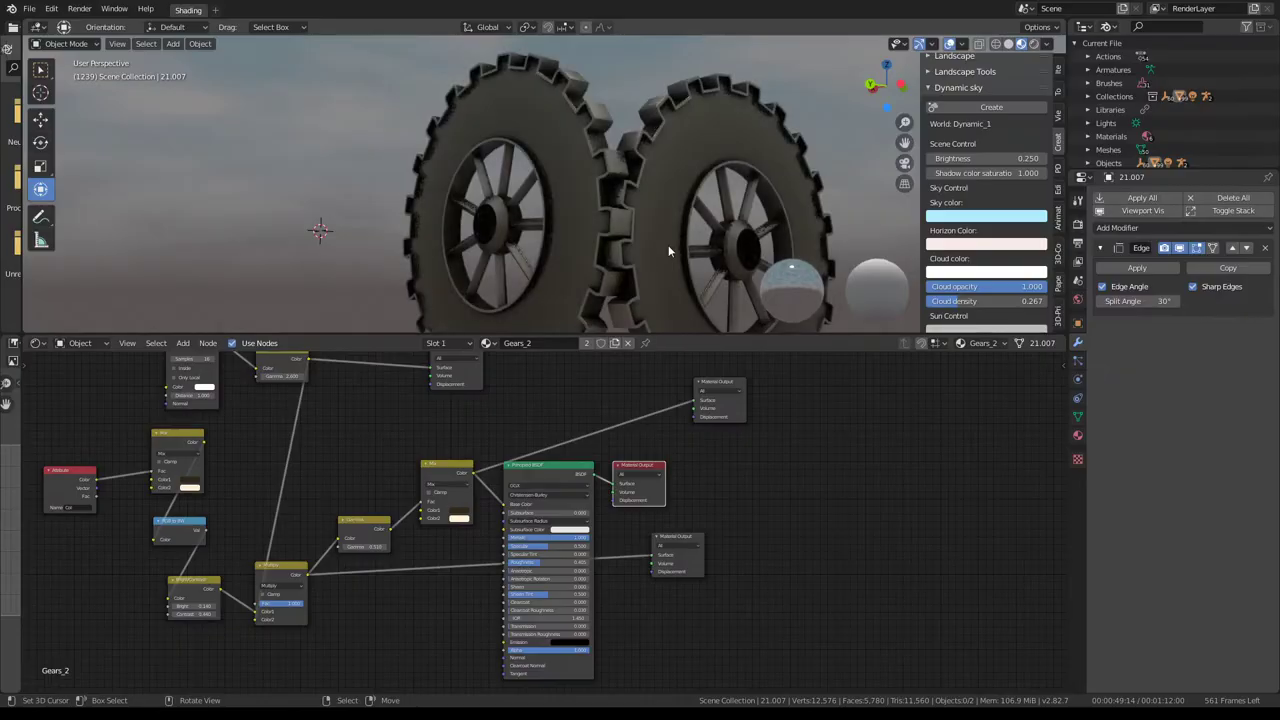
pyautogui.moveTo(668, 245)
pyautogui.mouseDown(button='middle')
pyautogui.moveTo(674, 218)
pyautogui.moveTo(660, 240)
pyautogui.mouseUp(button='middle')
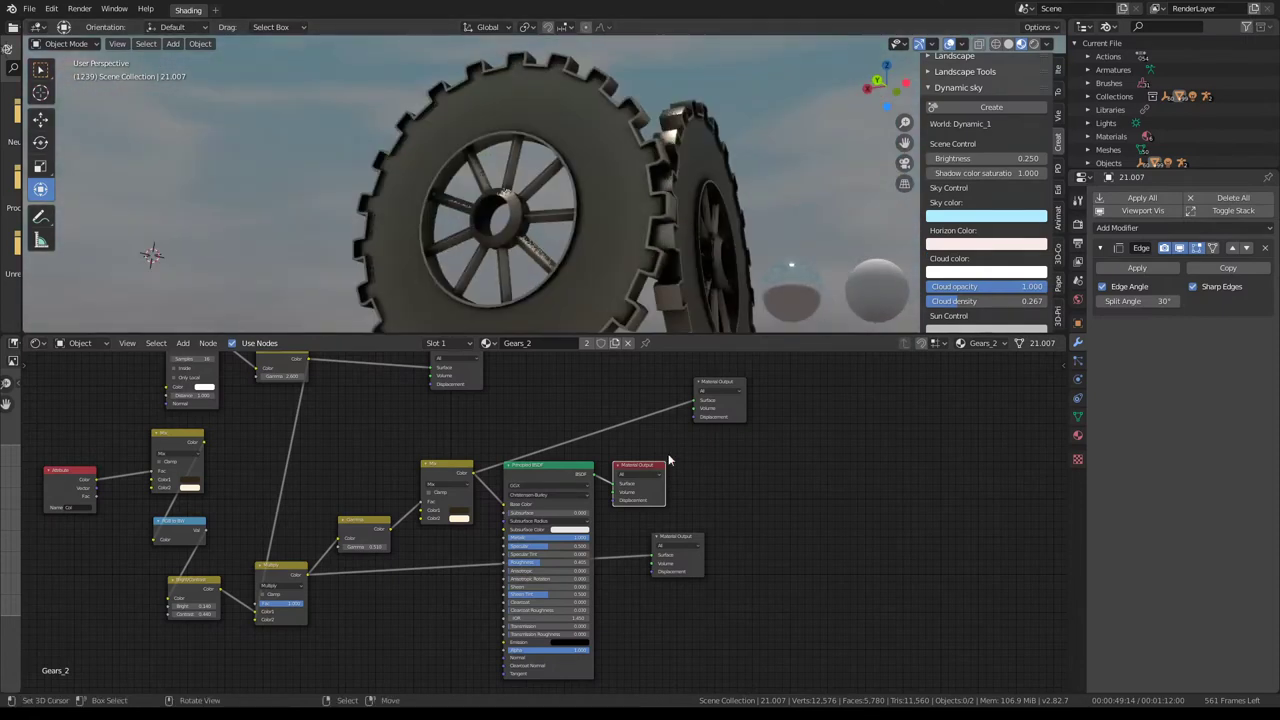
pyautogui.scroll(2, 420, 552)
pyautogui.scroll(1, 300, 565)
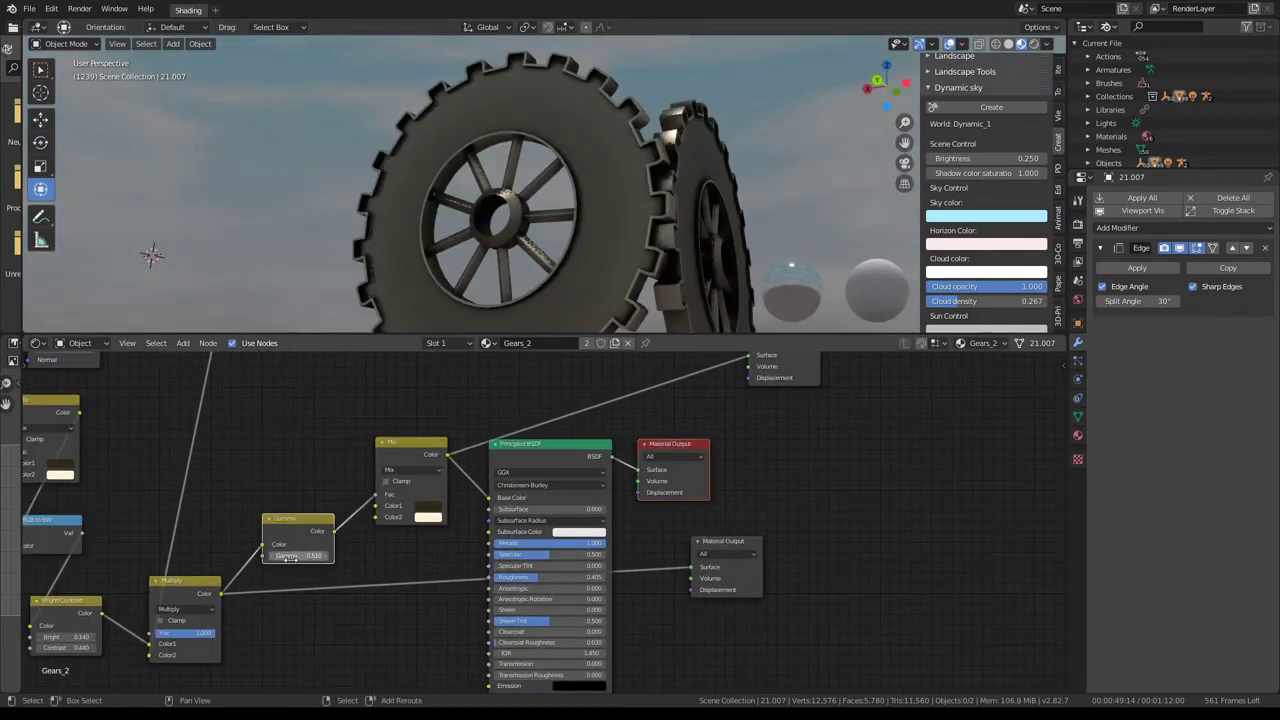
pyautogui.moveTo(298, 555); pyautogui.dragTo(270, 555)
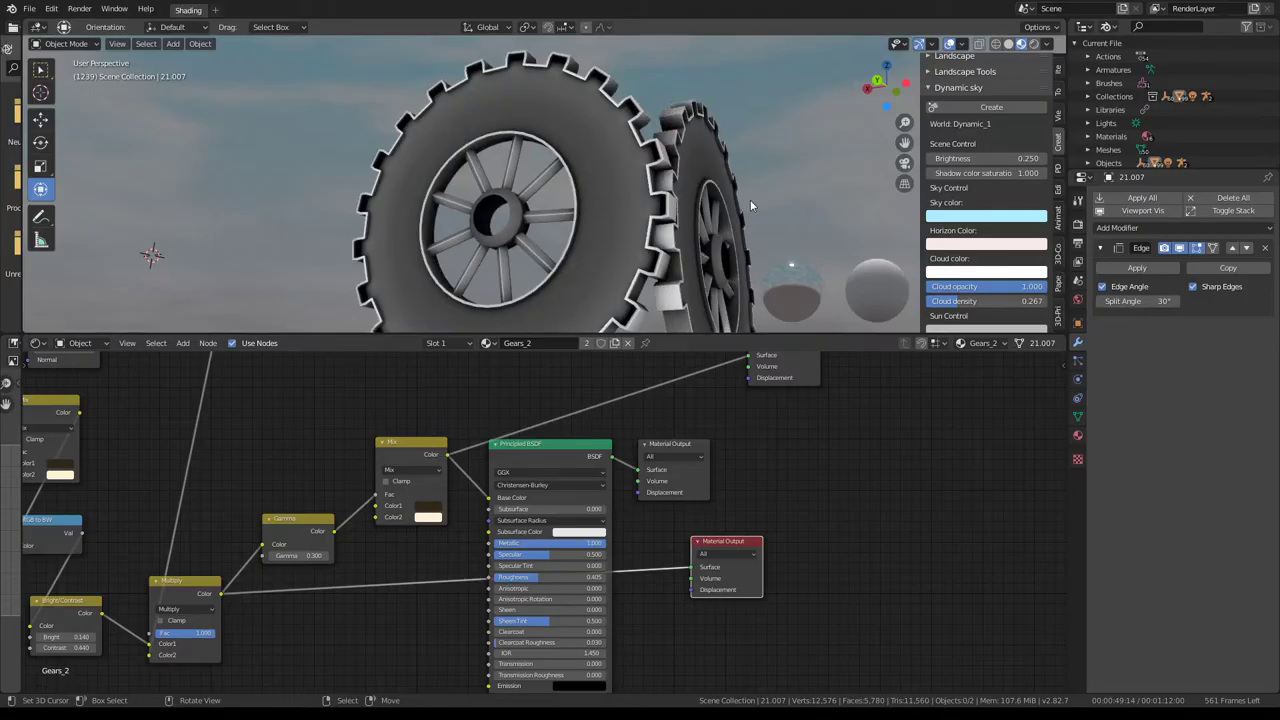
pyautogui.moveTo(764, 182)
pyautogui.mouseDown(button='middle')
pyautogui.moveTo(592, 186)
pyautogui.moveTo(600, 201)
pyautogui.mouseUp(button='middle')
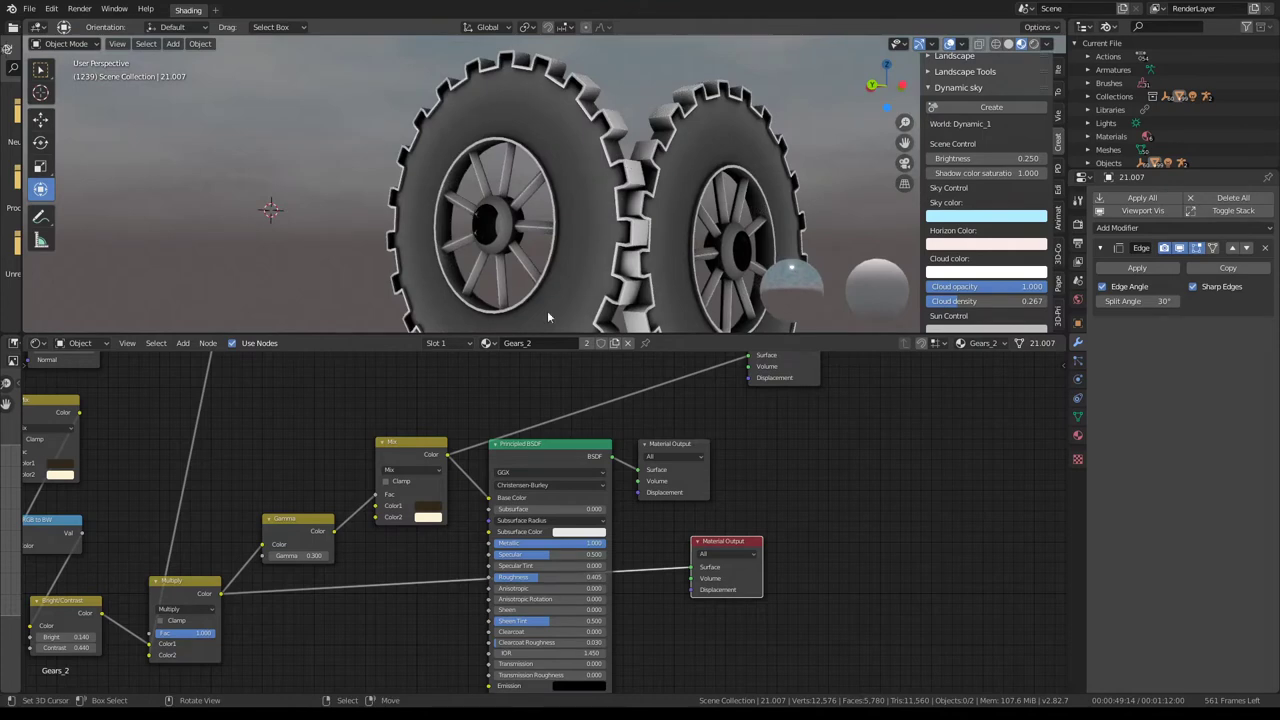
# - Nudge the Multiply node down and move the second Material Output down-right
pyautogui.moveTo(482, 511); pyautogui.dragTo(610, 447, button='middle')
pyautogui.moveTo(350, 538)
pyautogui.mouseDown()
pyautogui.moveTo(346, 556)
pyautogui.moveTo(615, 479)
pyautogui.mouseUp()
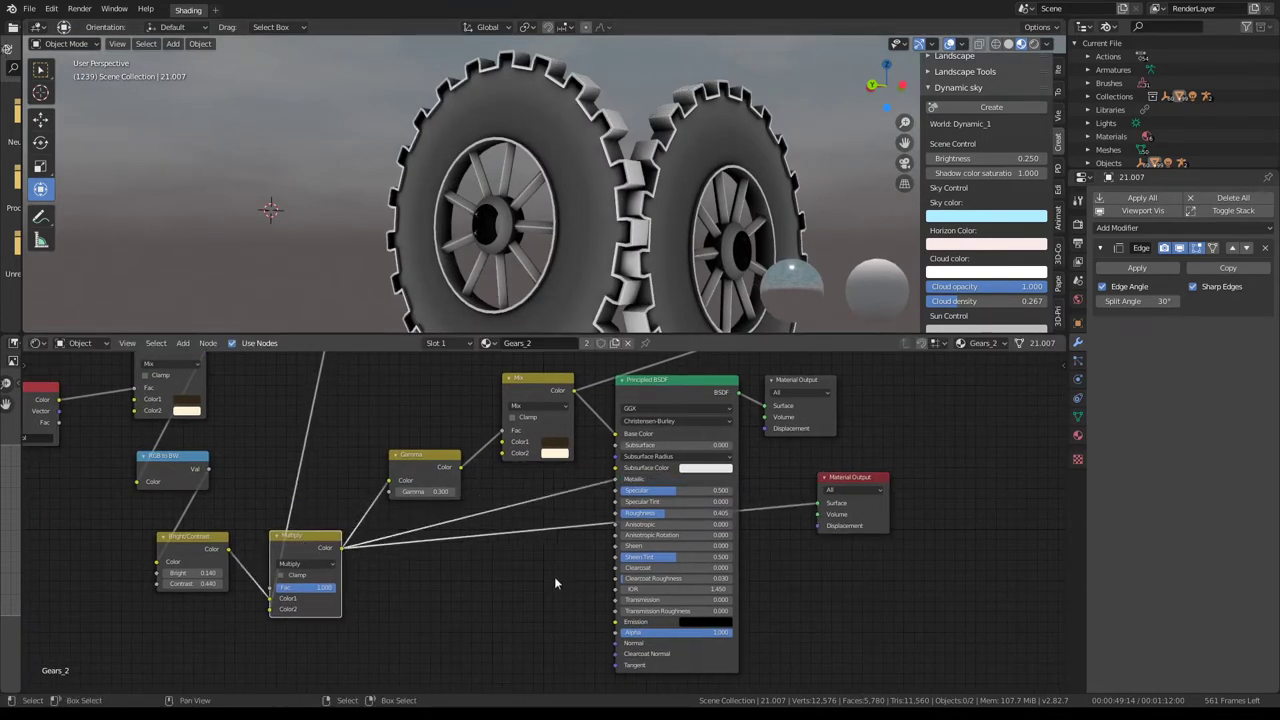
pyautogui.moveTo(870, 477); pyautogui.dragTo(922, 538)
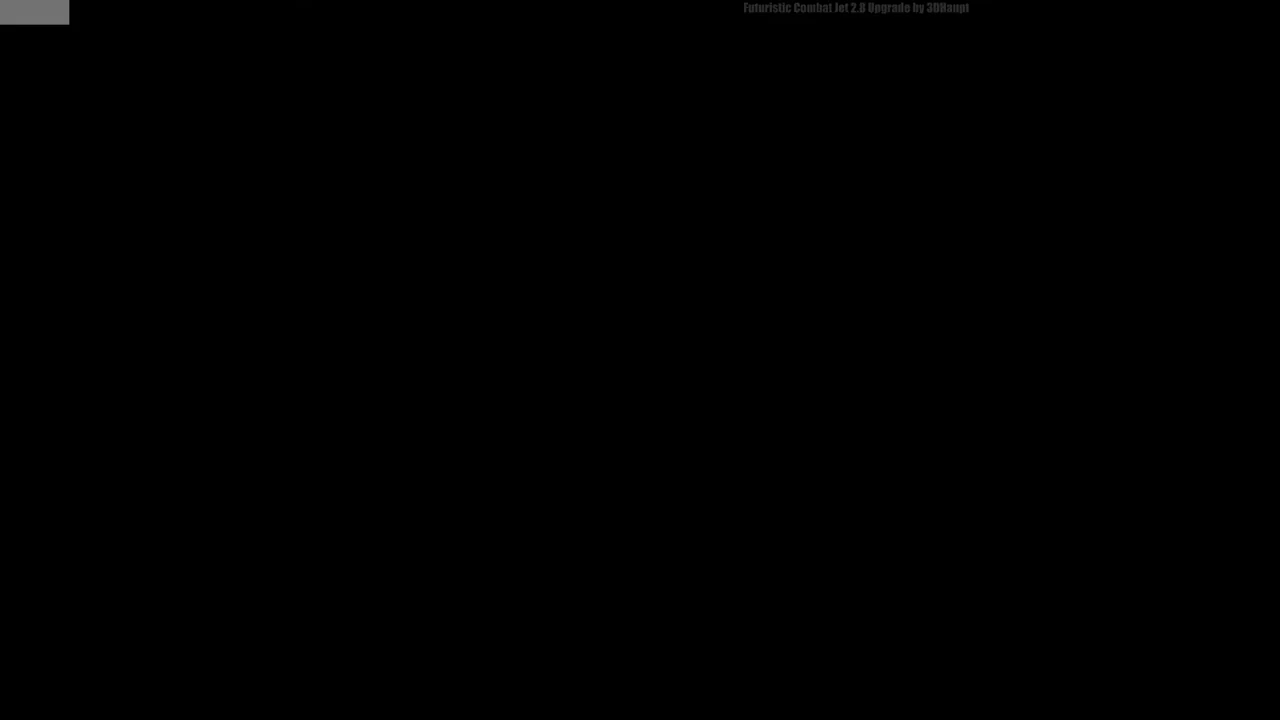
# - Duplicate the Material Output below the original and link Multiply's Color to its Surface
pyautogui.scroll(3, 310, 246)
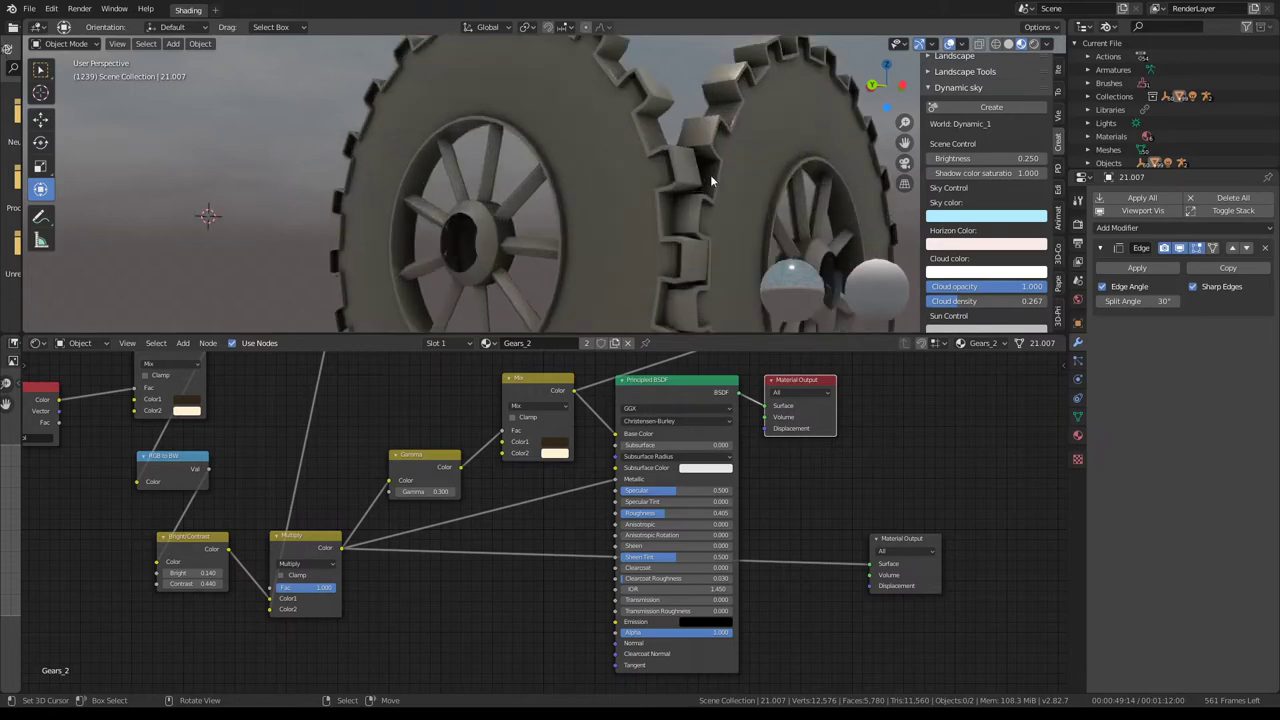
pyautogui.moveTo(310, 246)
pyautogui.mouseDown(button='middle')
pyautogui.moveTo(561, 204)
pyautogui.moveTo(524, 229)
pyautogui.moveTo(503, 200)
pyautogui.moveTo(544, 162)
pyautogui.moveTo(660, 131)
pyautogui.moveTo(748, 141)
pyautogui.moveTo(760, 160)
pyautogui.mouseUp(button='middle')
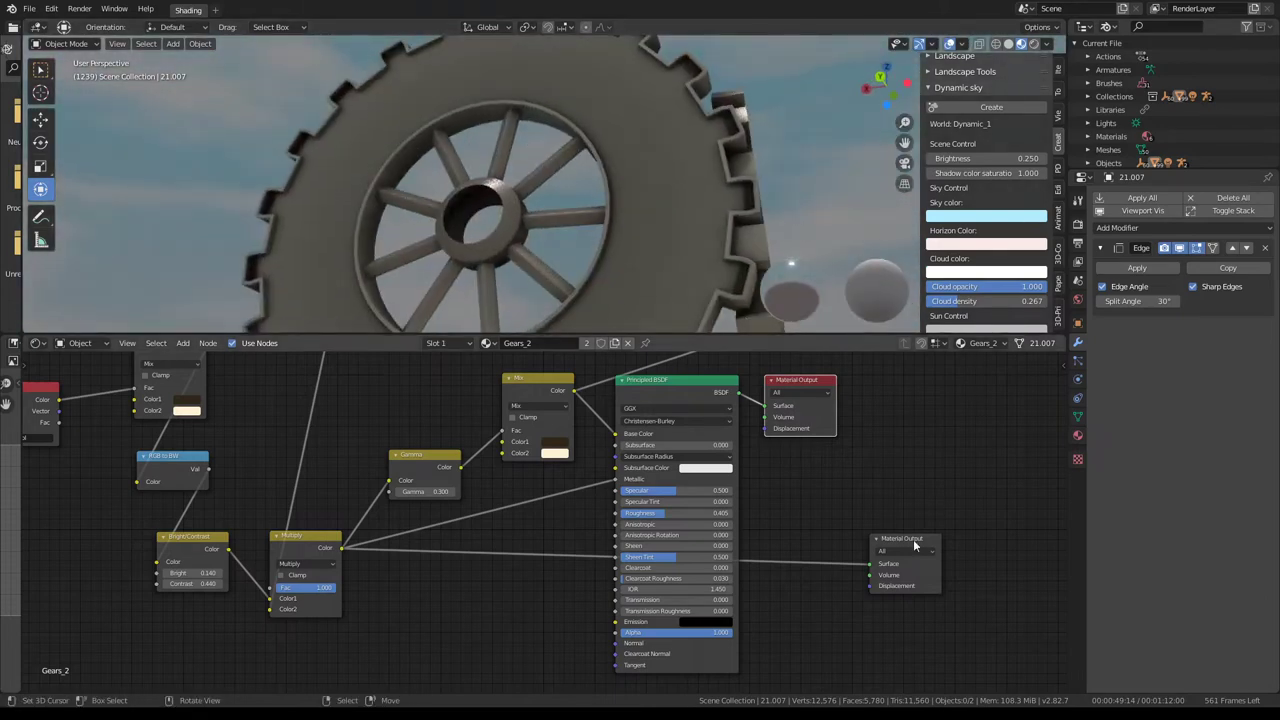
pyautogui.moveTo(914, 545); pyautogui.dragTo(917, 479)
pyautogui.hotkey('shift', 'a')
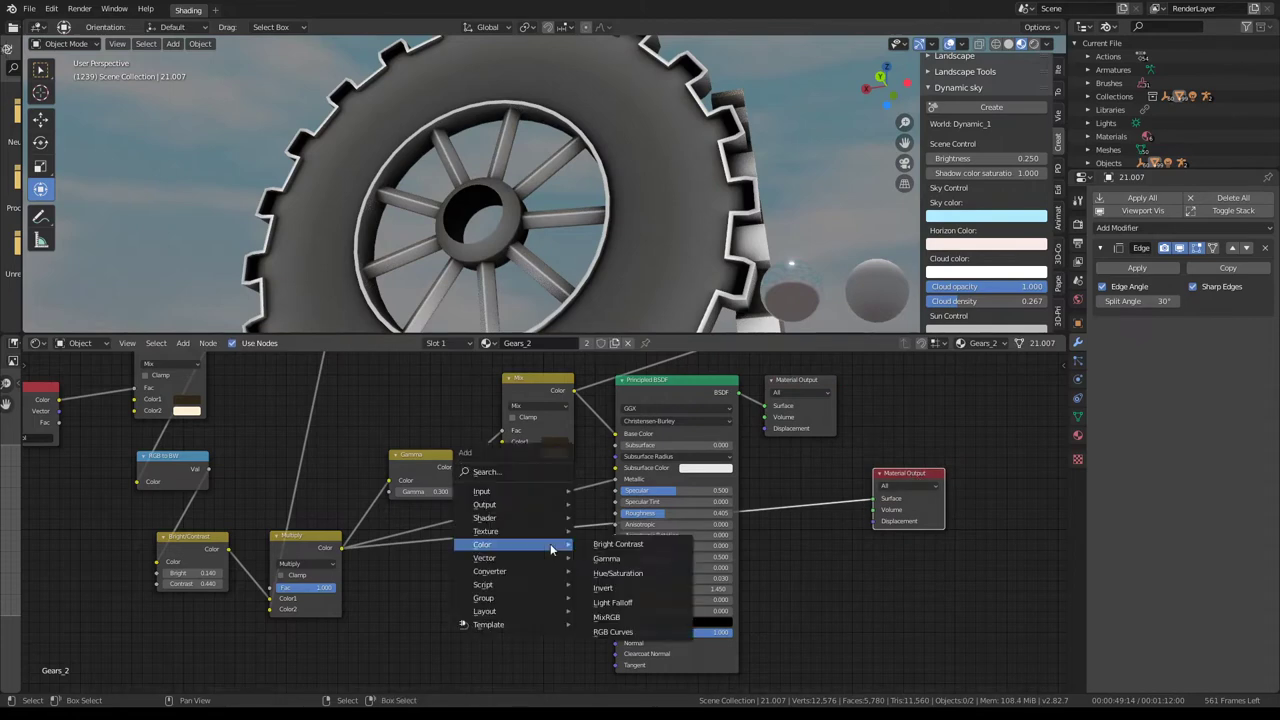
pyautogui.press('Escape')
pyautogui.moveTo(910, 466); pyautogui.dragTo(922, 383)
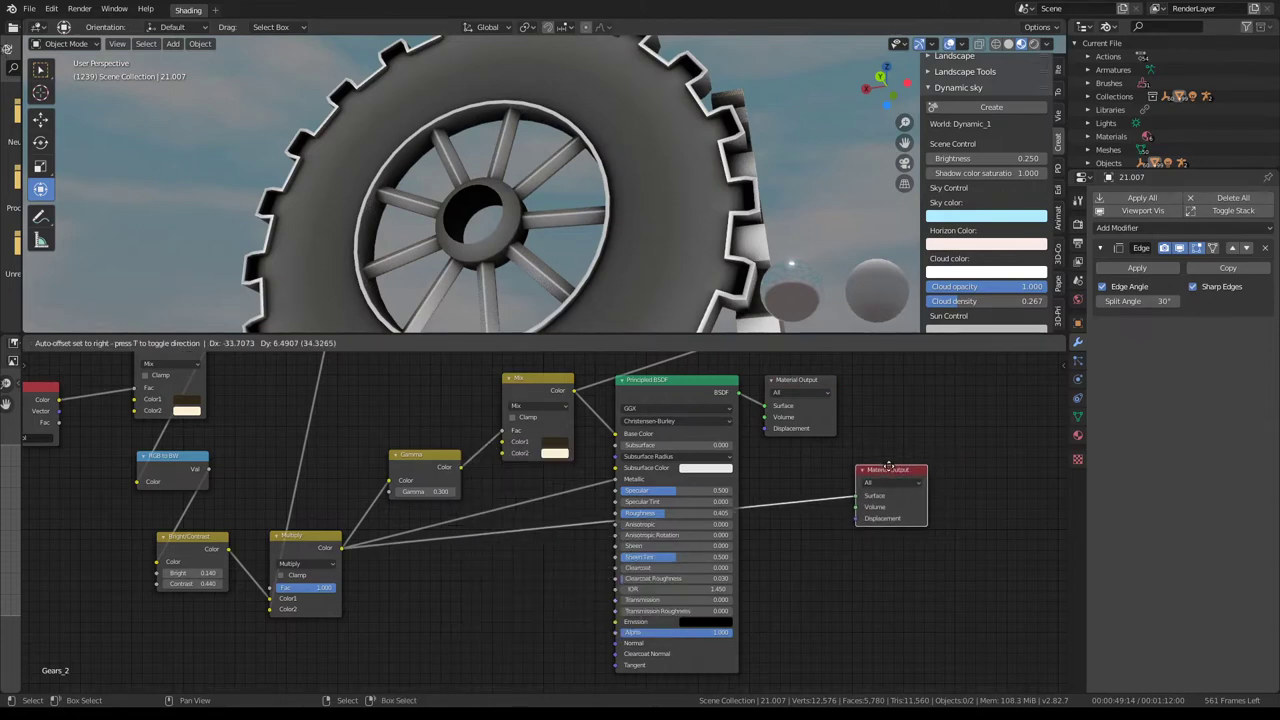
pyautogui.hotkey('shift', 'd')
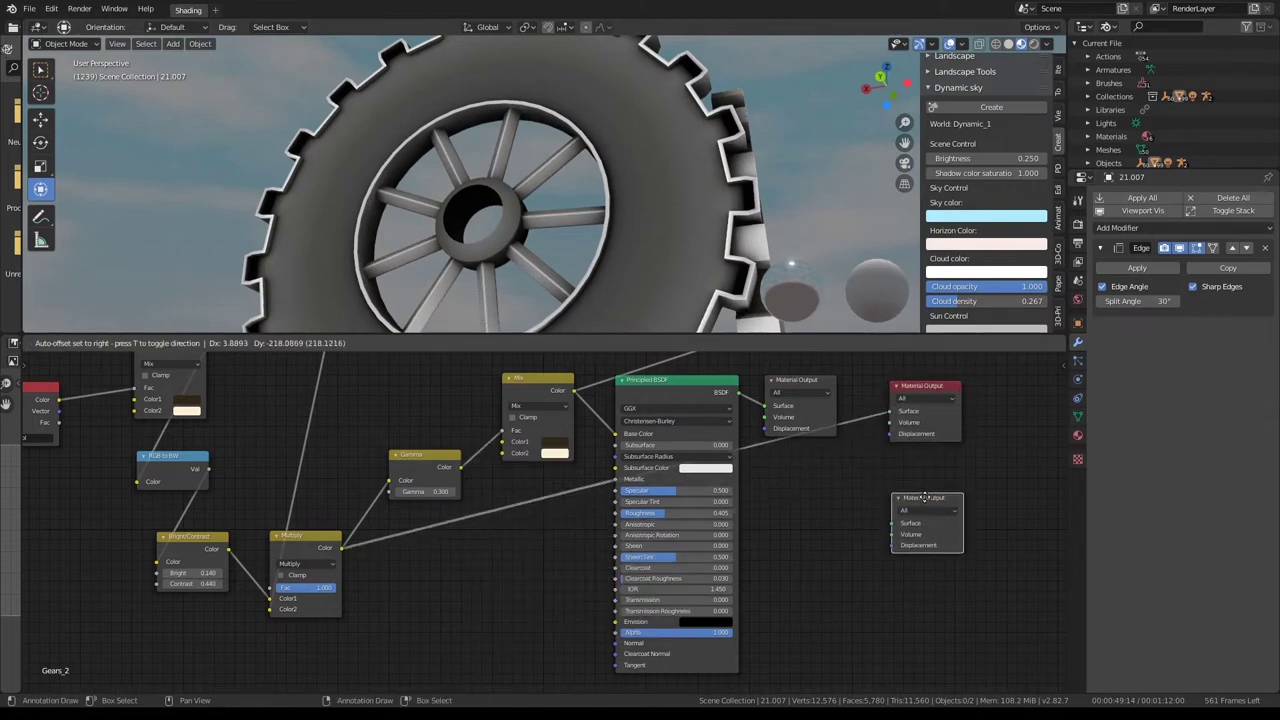
pyautogui.click(927, 515)
pyautogui.moveTo(341, 548); pyautogui.dragTo(892, 539)
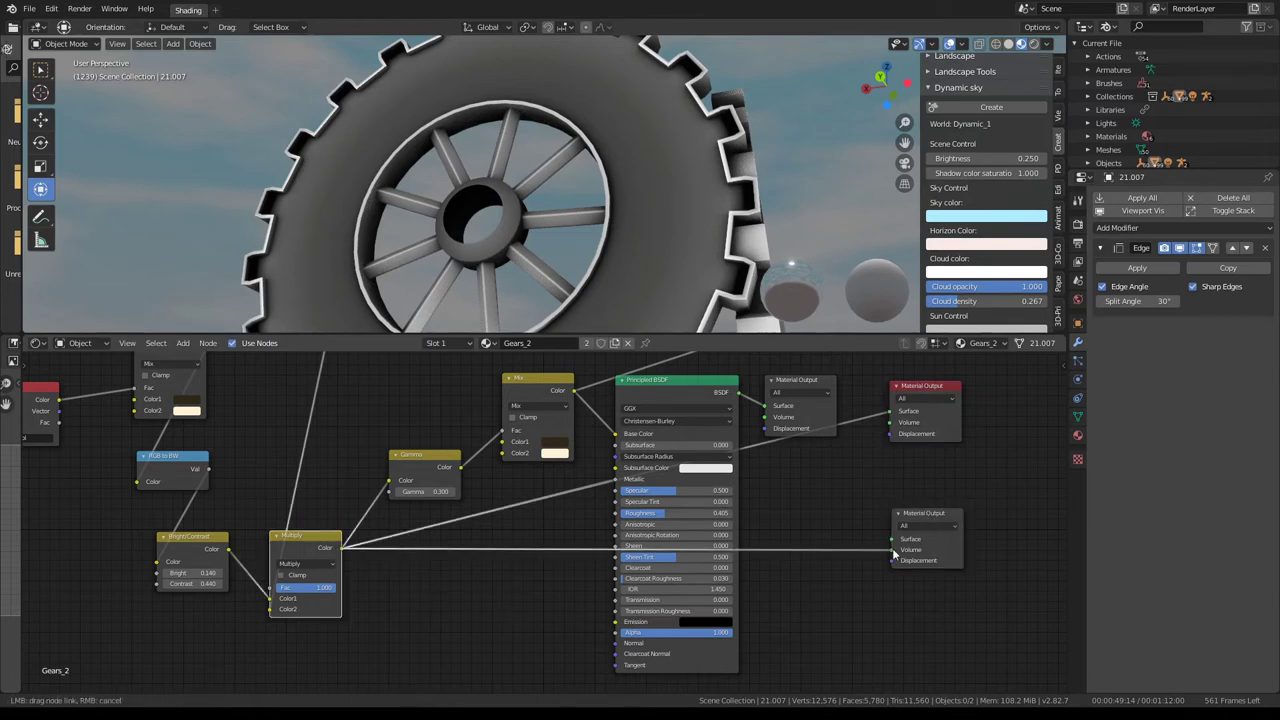
# - Add an Invert node and connect its Color to the Principled BSDF Roughness
pyautogui.hotkey('shift', 'a')
pyautogui.moveTo(474, 599)
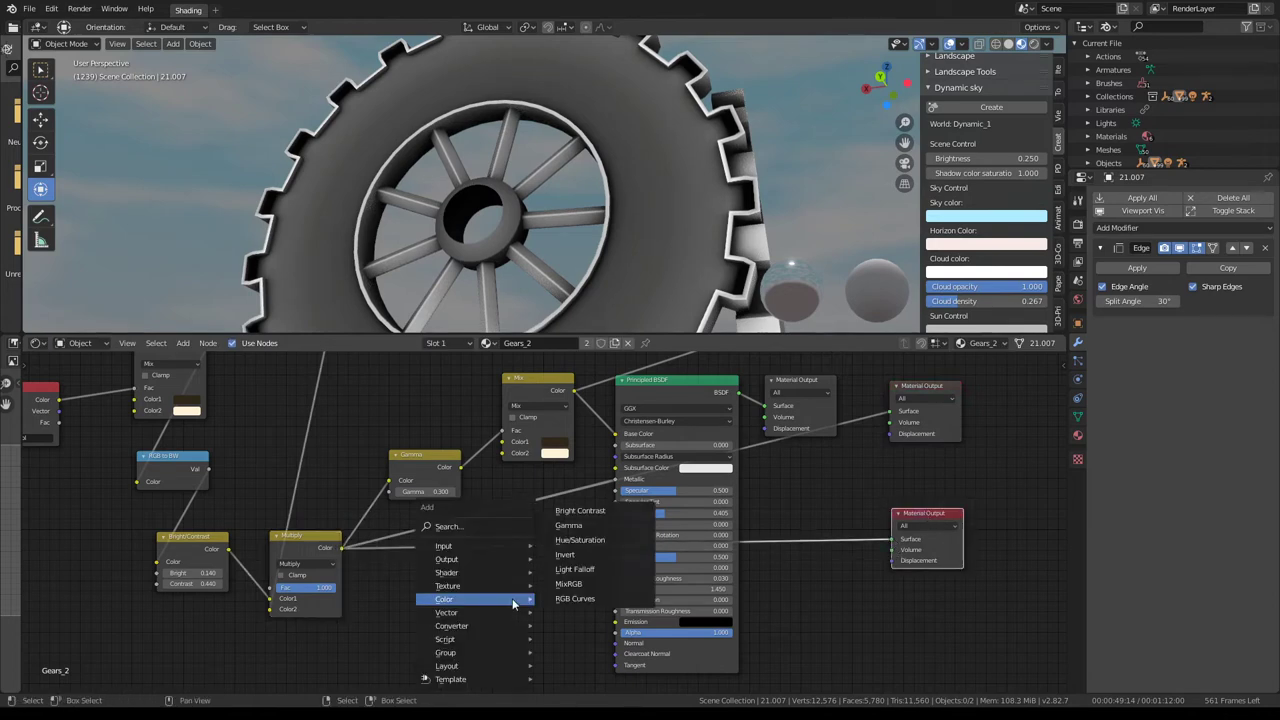
pyautogui.click(590, 583)
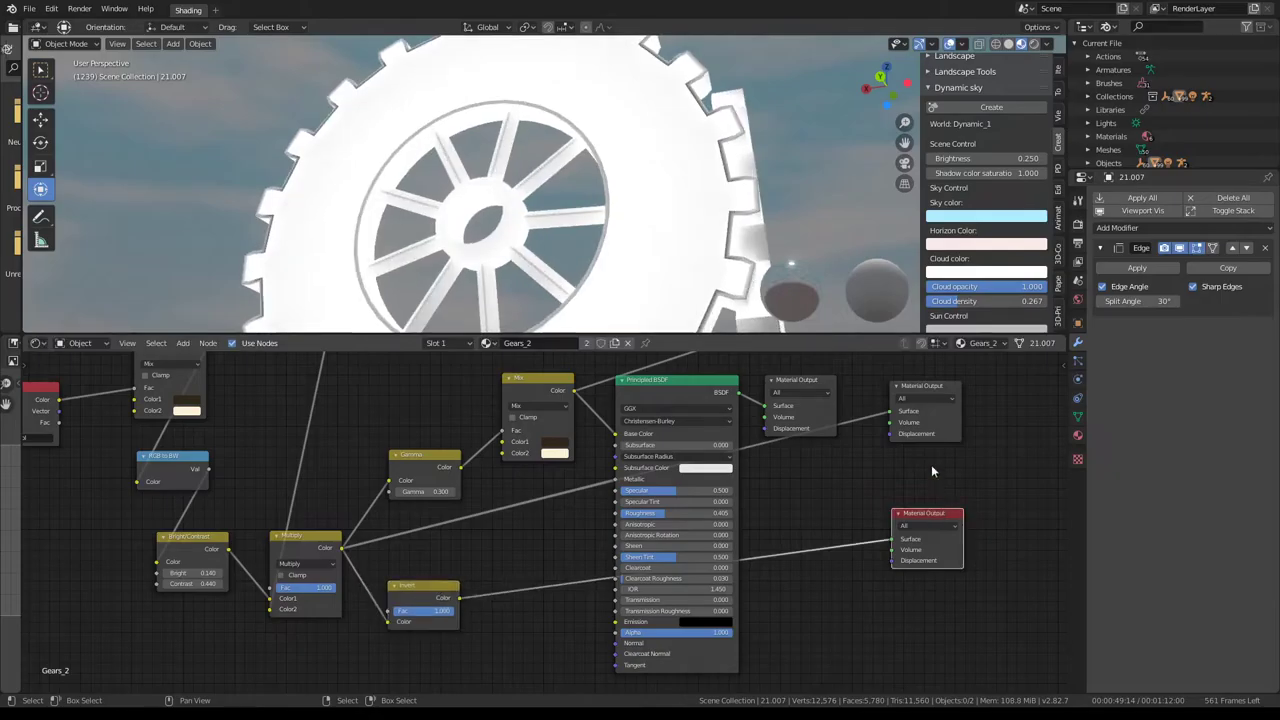
pyautogui.moveTo(428, 586); pyautogui.dragTo(407, 571)
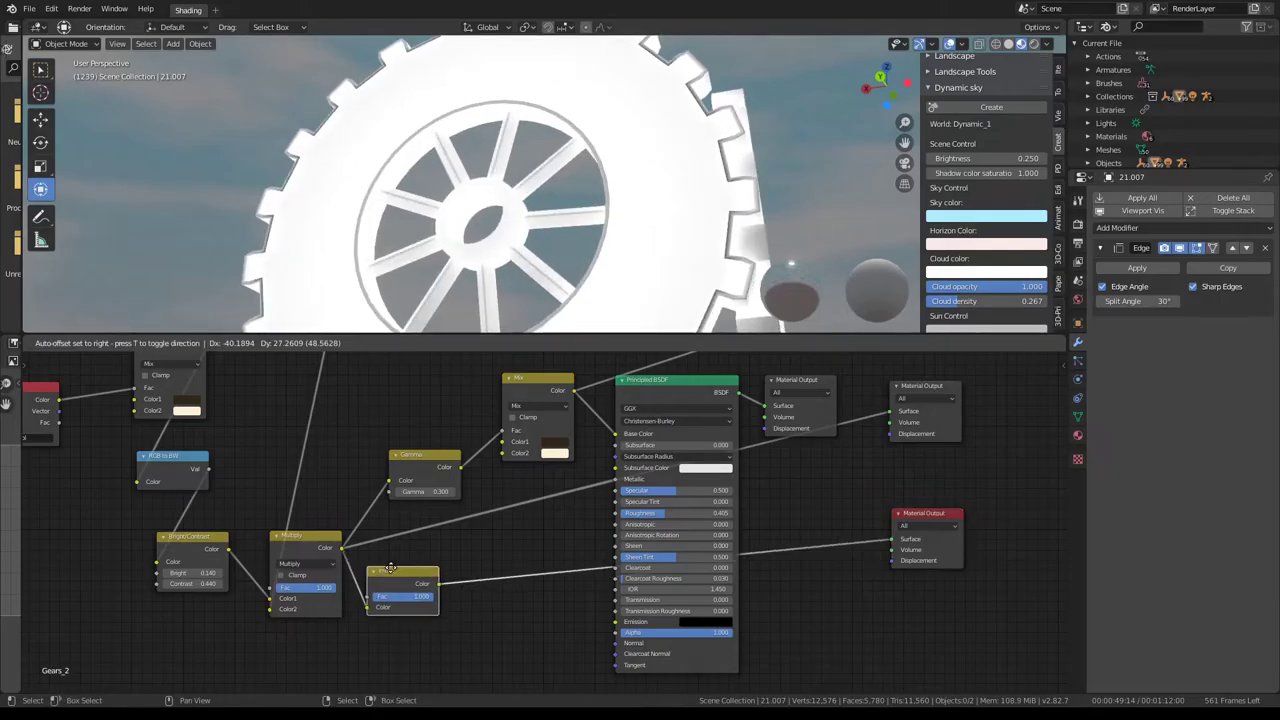
pyautogui.moveTo(651, 153)
pyautogui.mouseDown(button='middle')
pyautogui.moveTo(536, 164)
pyautogui.moveTo(339, 263)
pyautogui.mouseUp(button='middle')
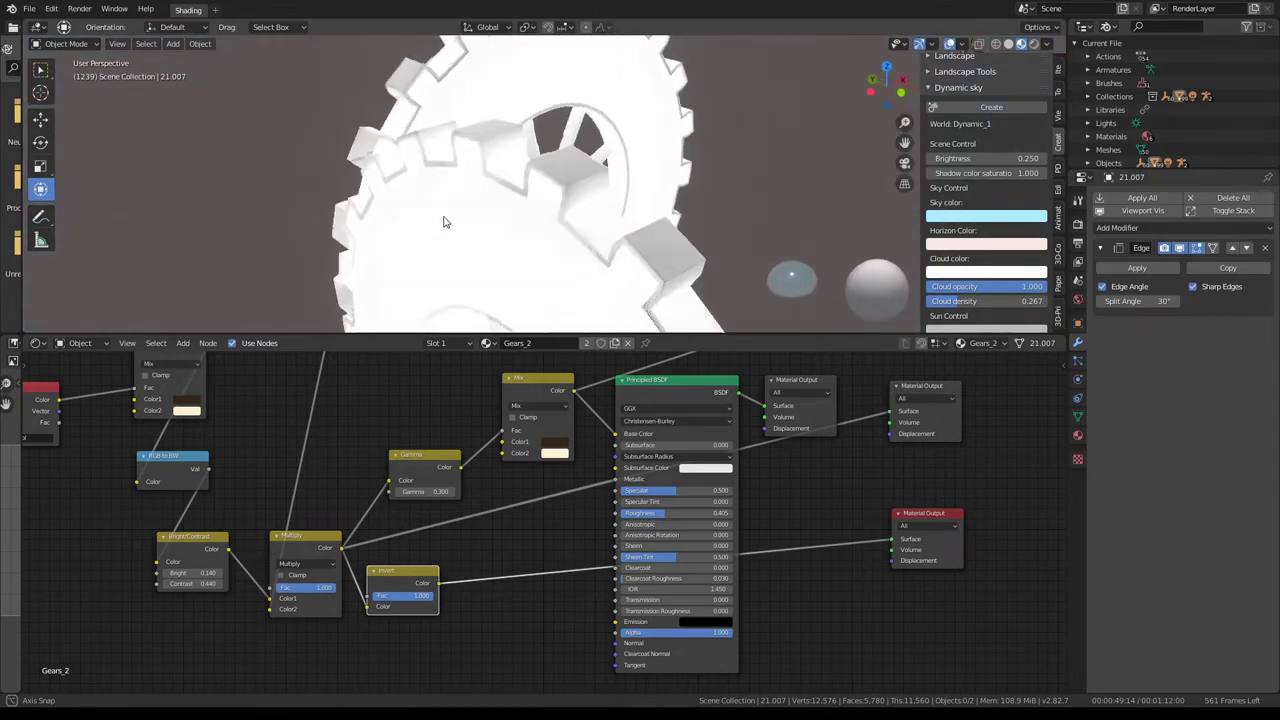
pyautogui.moveTo(339, 263); pyautogui.dragTo(420, 300, button='middle')
pyautogui.moveTo(437, 578); pyautogui.dragTo(616, 513)
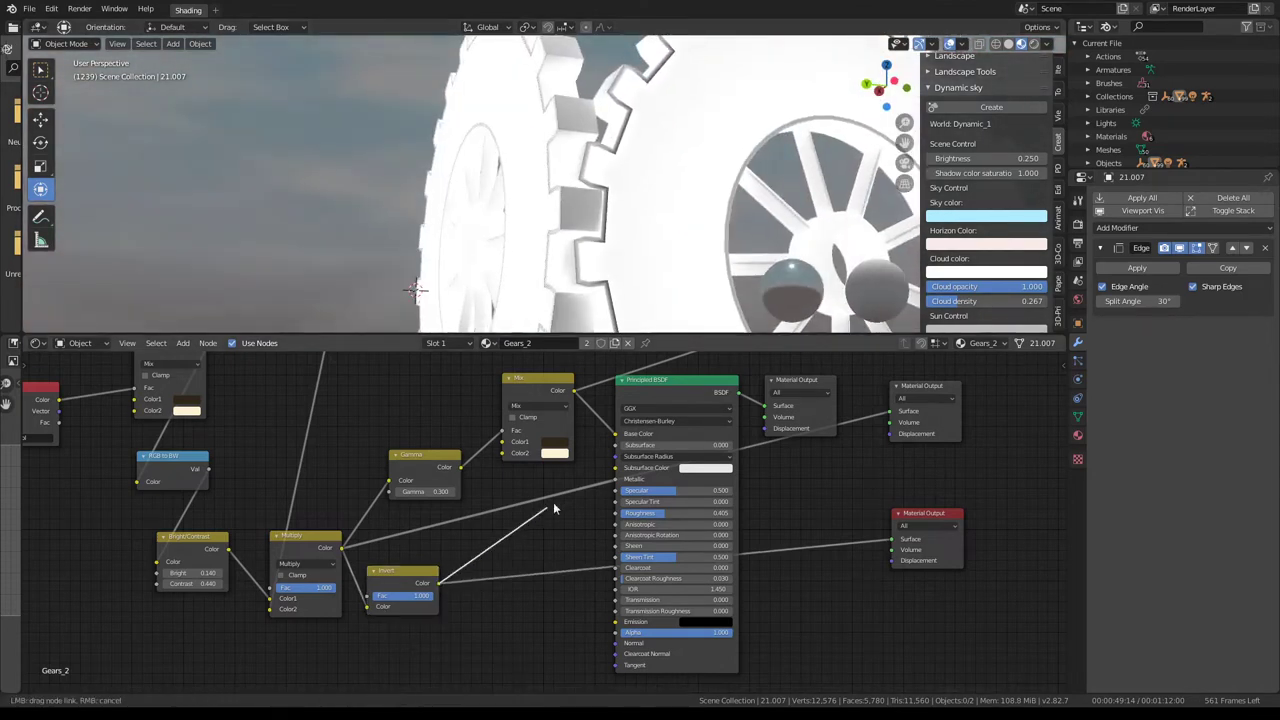
# - Make the lower Material Output active so the gears preview white
pyautogui.moveTo(805, 523); pyautogui.dragTo(796, 567, button='middle')
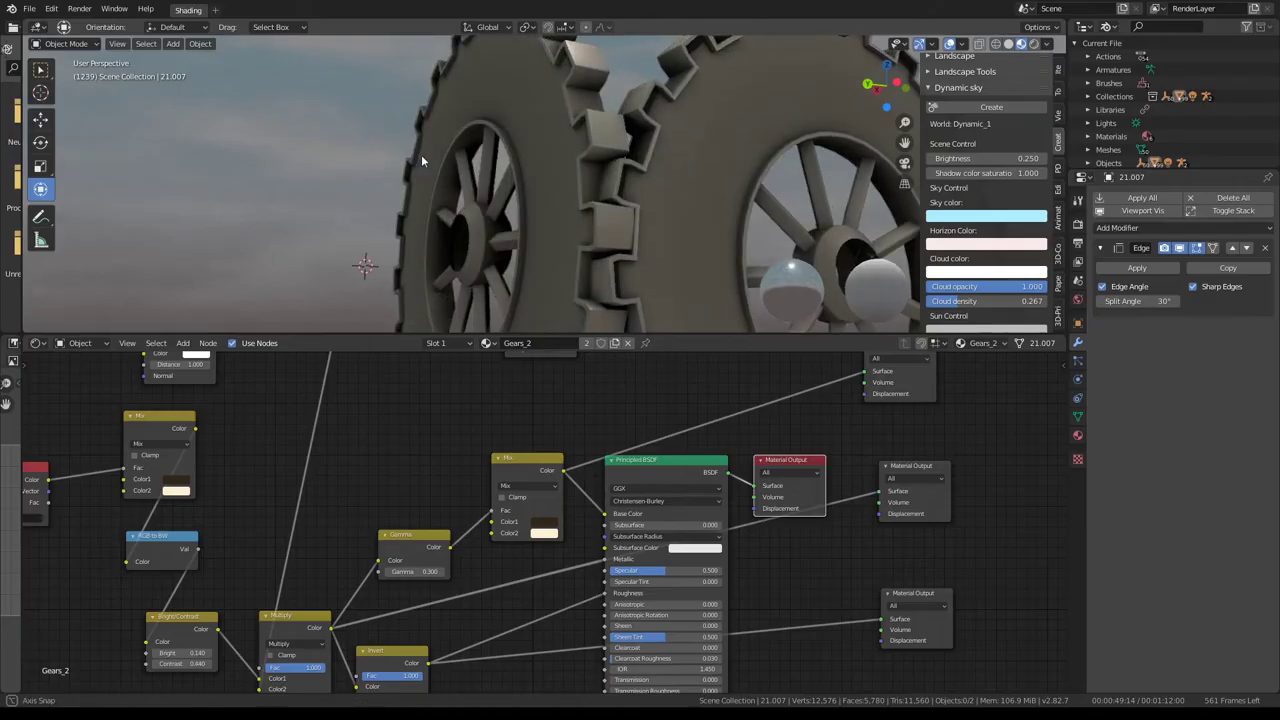
pyautogui.moveTo(421, 154)
pyautogui.mouseDown(button='middle')
pyautogui.moveTo(558, 272)
pyautogui.moveTo(677, 232)
pyautogui.moveTo(740, 160)
pyautogui.moveTo(655, 124)
pyautogui.moveTo(508, 300)
pyautogui.mouseUp(button='middle')
pyautogui.moveTo(438, 699); pyautogui.dragTo(470, 588, button='middle')
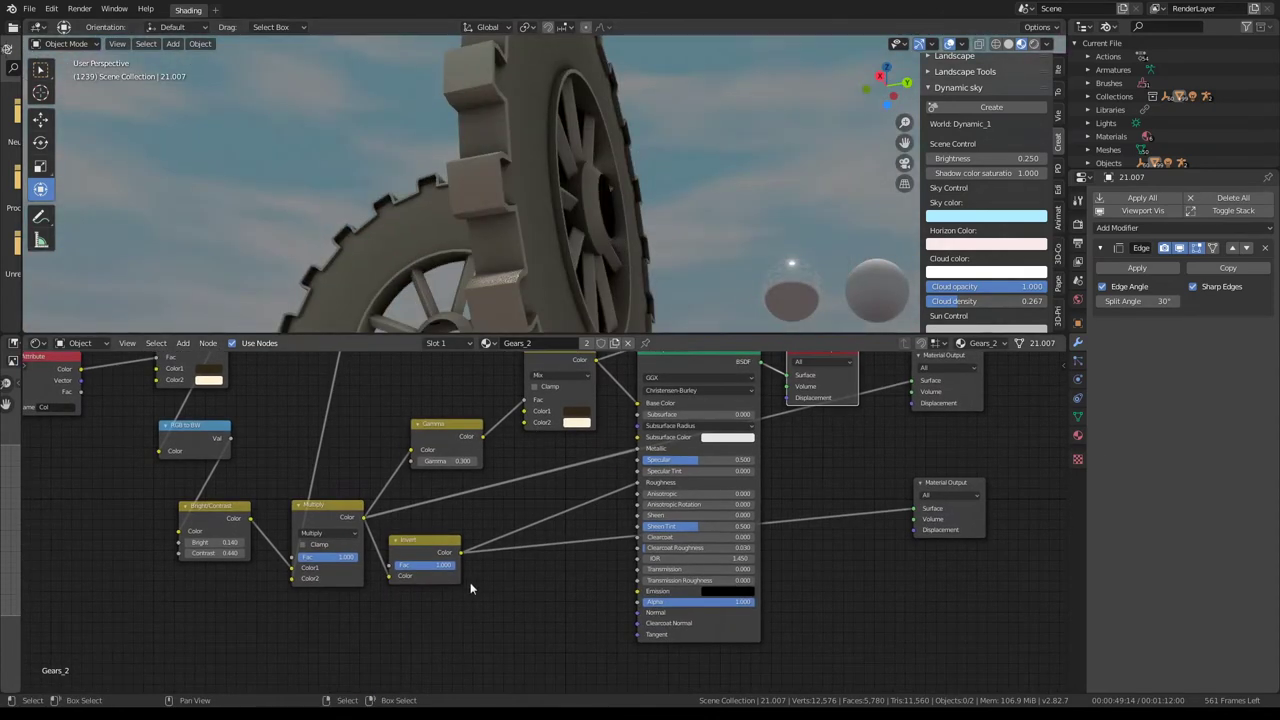
pyautogui.moveTo(424, 543); pyautogui.dragTo(450, 571)
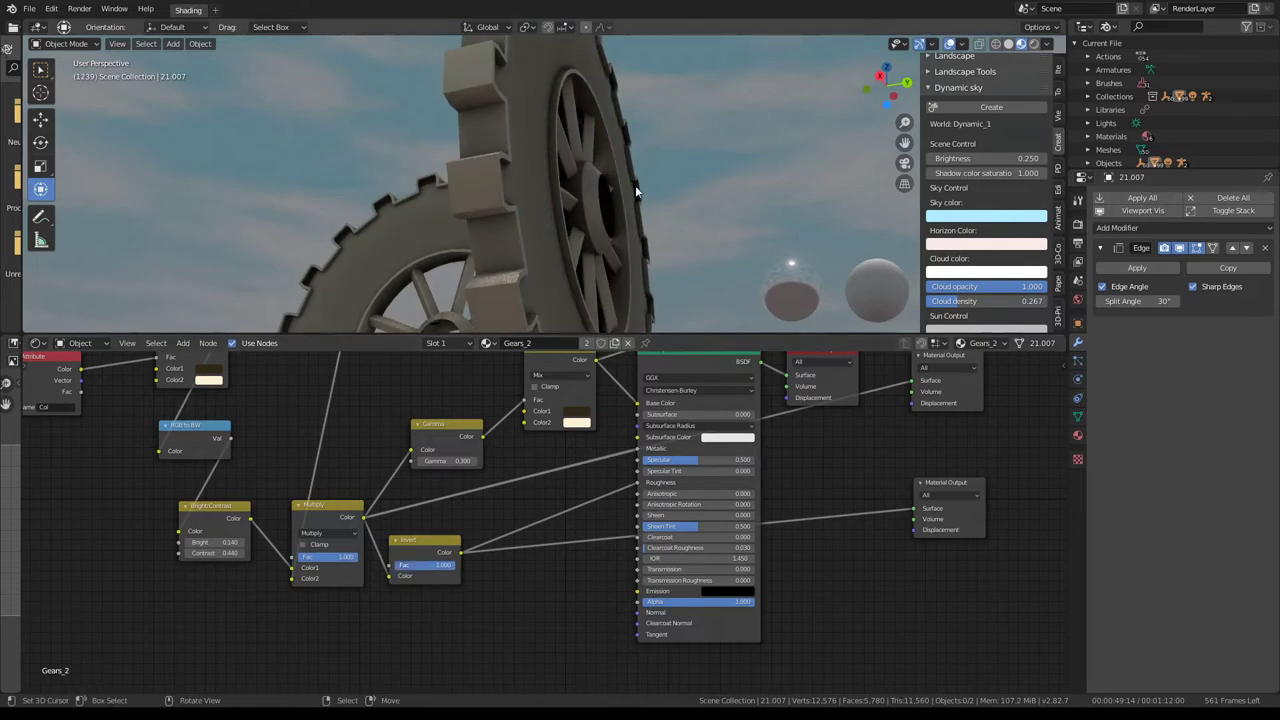
pyautogui.moveTo(636, 190); pyautogui.dragTo(482, 175, button='middle')
pyautogui.click(950, 487)
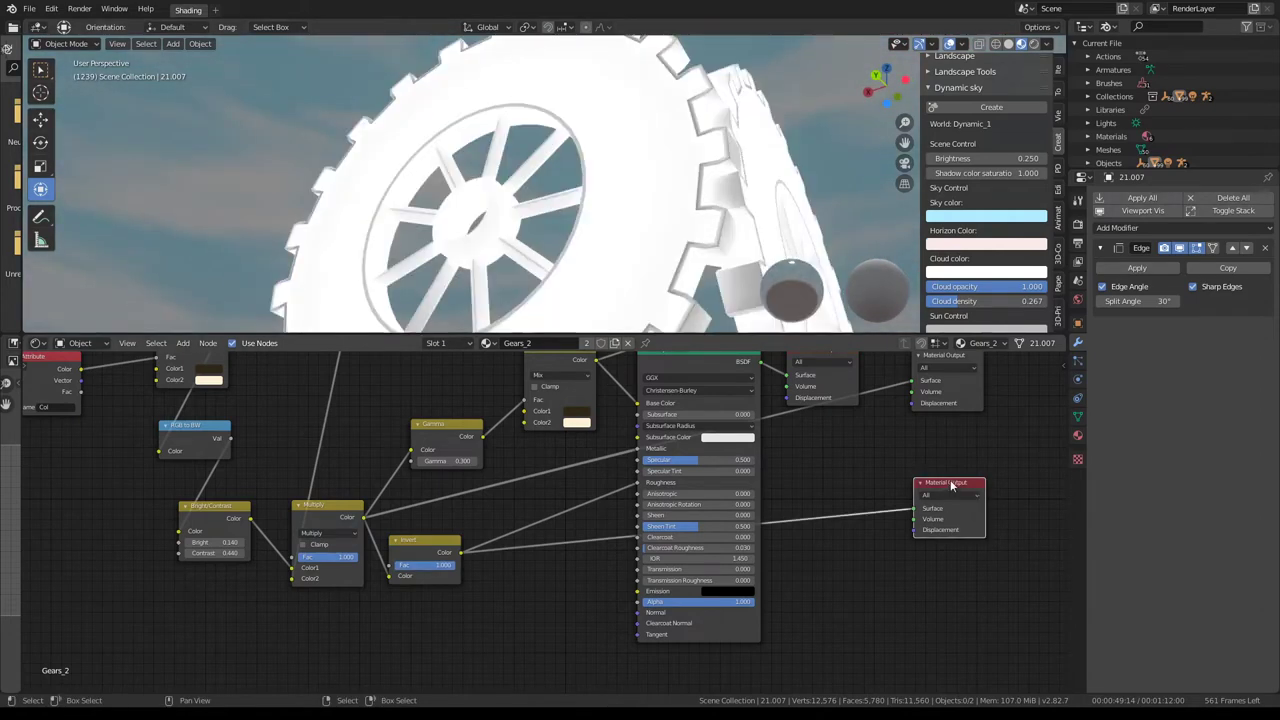
pyautogui.hotkey('shift', 'a')
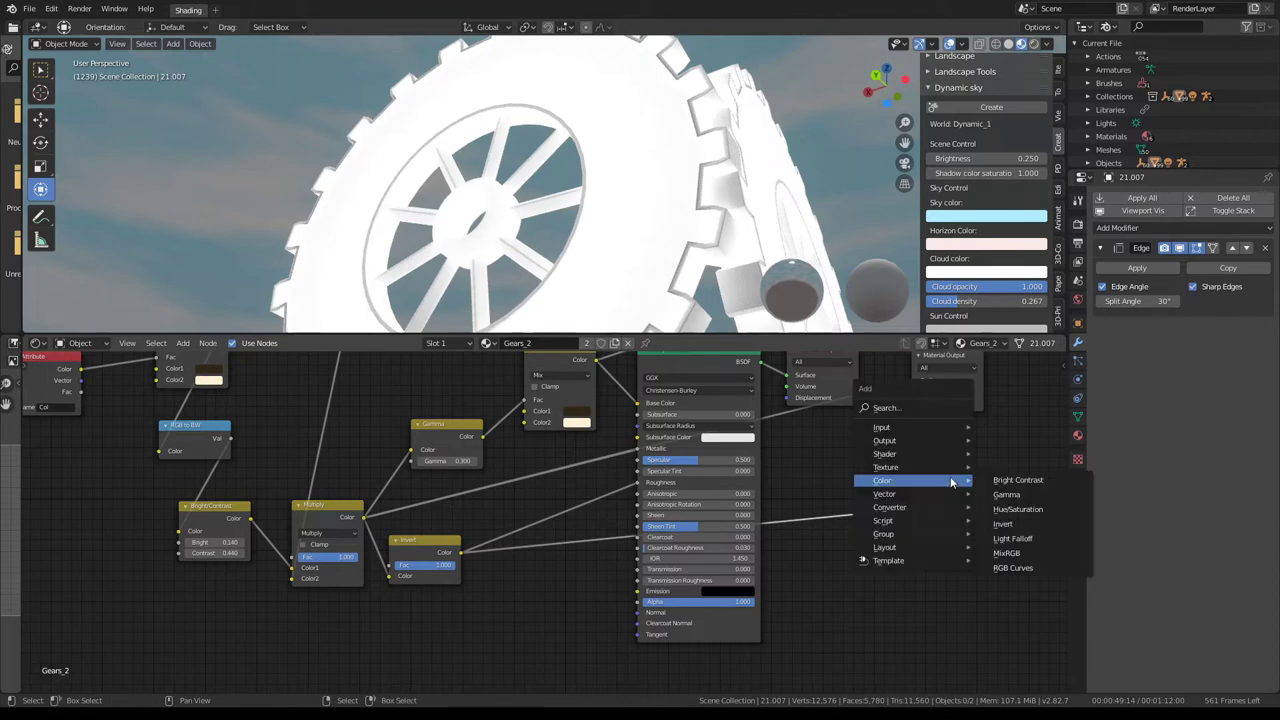
# - Add an RGB Curves node and reshape its curve, dragging the right-hand point near the bottom
pyautogui.click(1030, 568)
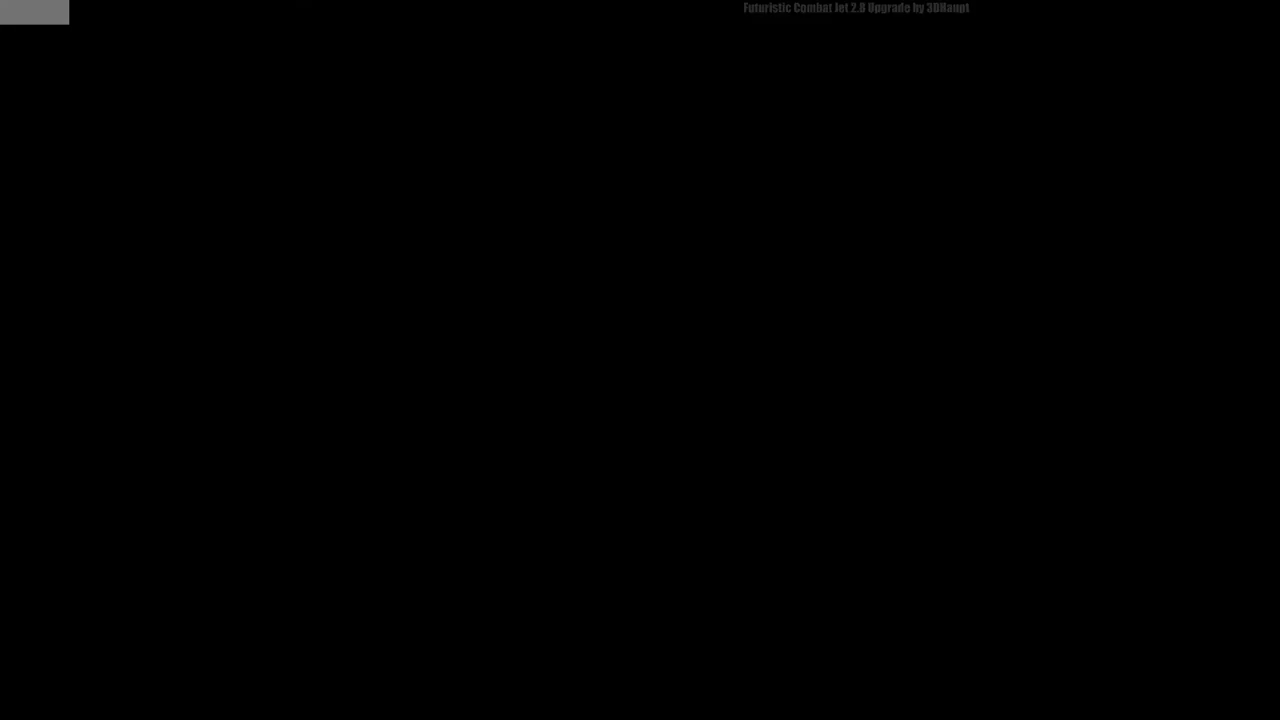
pyautogui.keyDown('shift'); pyautogui.scroll(-2, 505, 617); pyautogui.keyUp('shift')
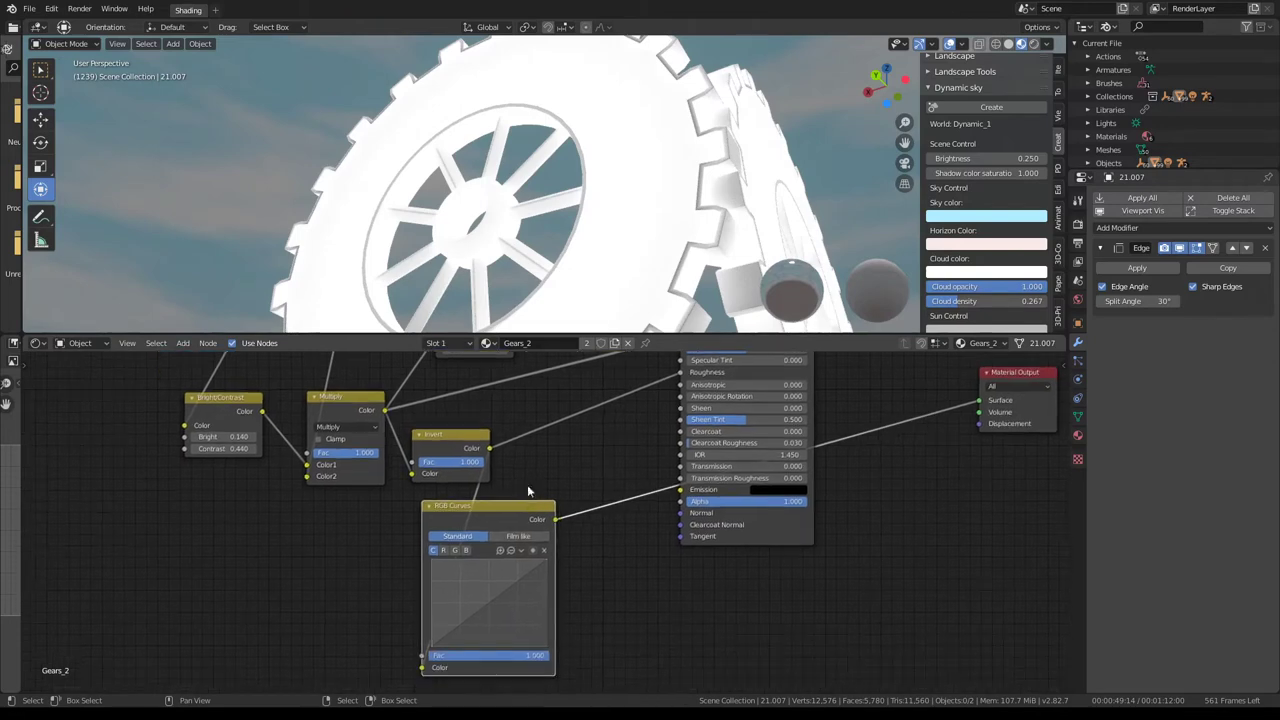
pyautogui.moveTo(430, 652); pyautogui.dragTo(428, 631)
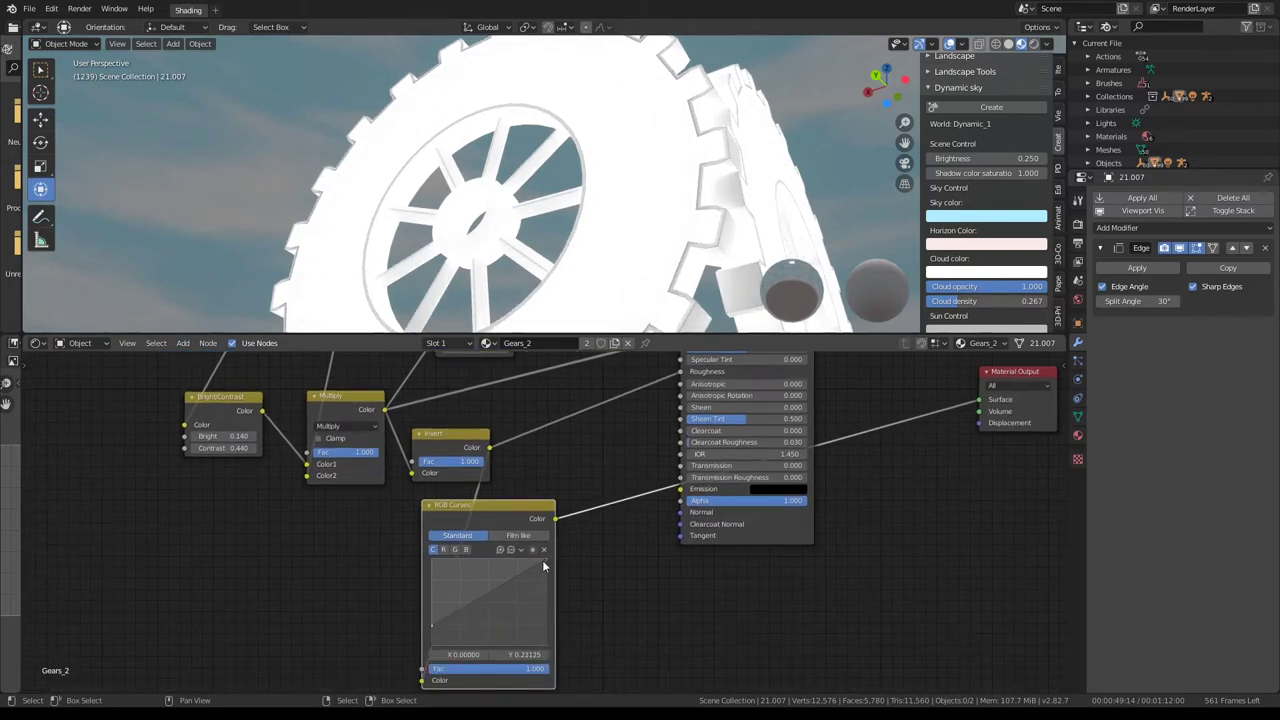
pyautogui.moveTo(544, 565); pyautogui.dragTo(548, 624)
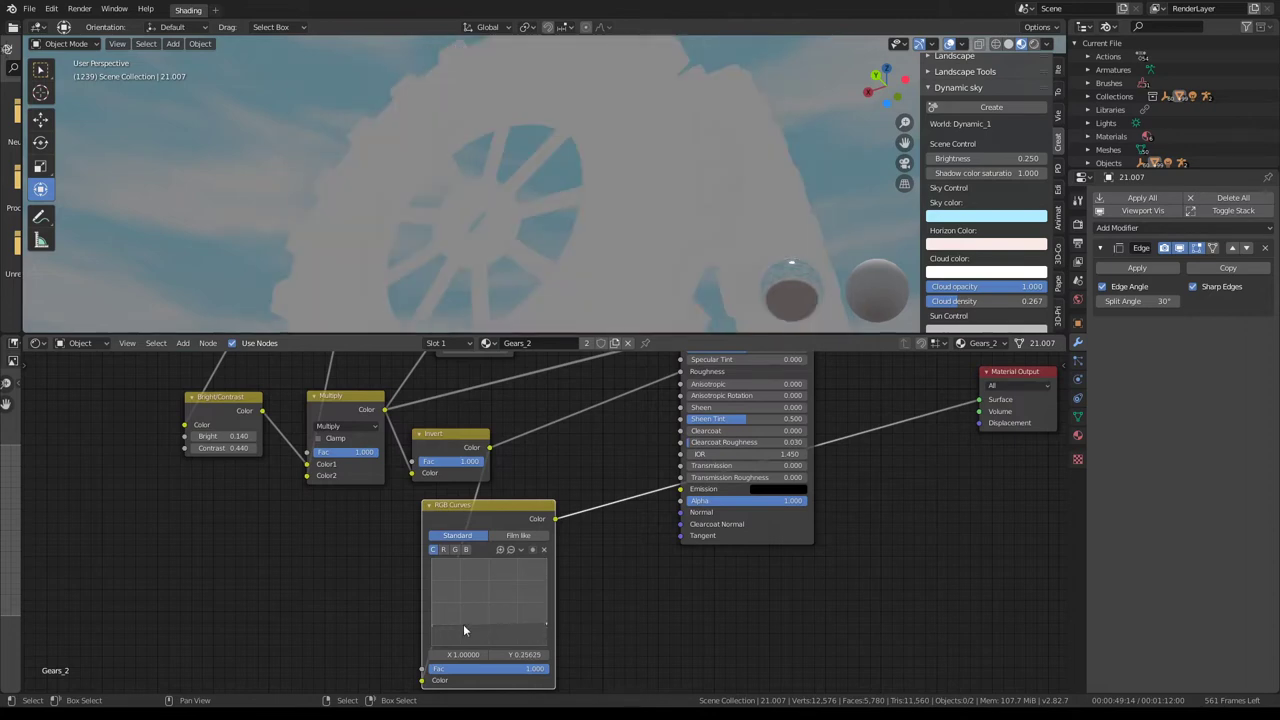
pyautogui.moveTo(510, 631)
pyautogui.mouseDown()
pyautogui.moveTo(504, 593)
pyautogui.moveTo(533, 613)
pyautogui.moveTo(501, 624)
pyautogui.moveTo(522, 590)
pyautogui.mouseUp()
pyautogui.click(473, 609)
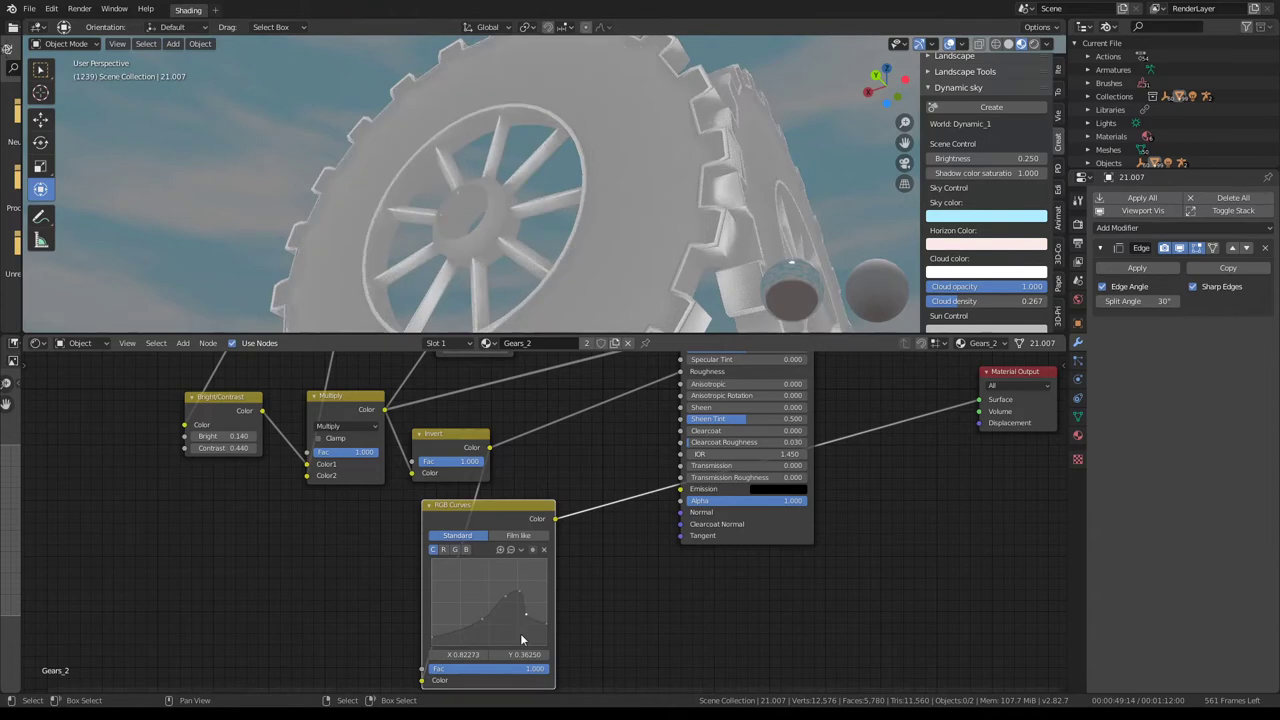
pyautogui.moveTo(524, 609); pyautogui.dragTo(532, 648)
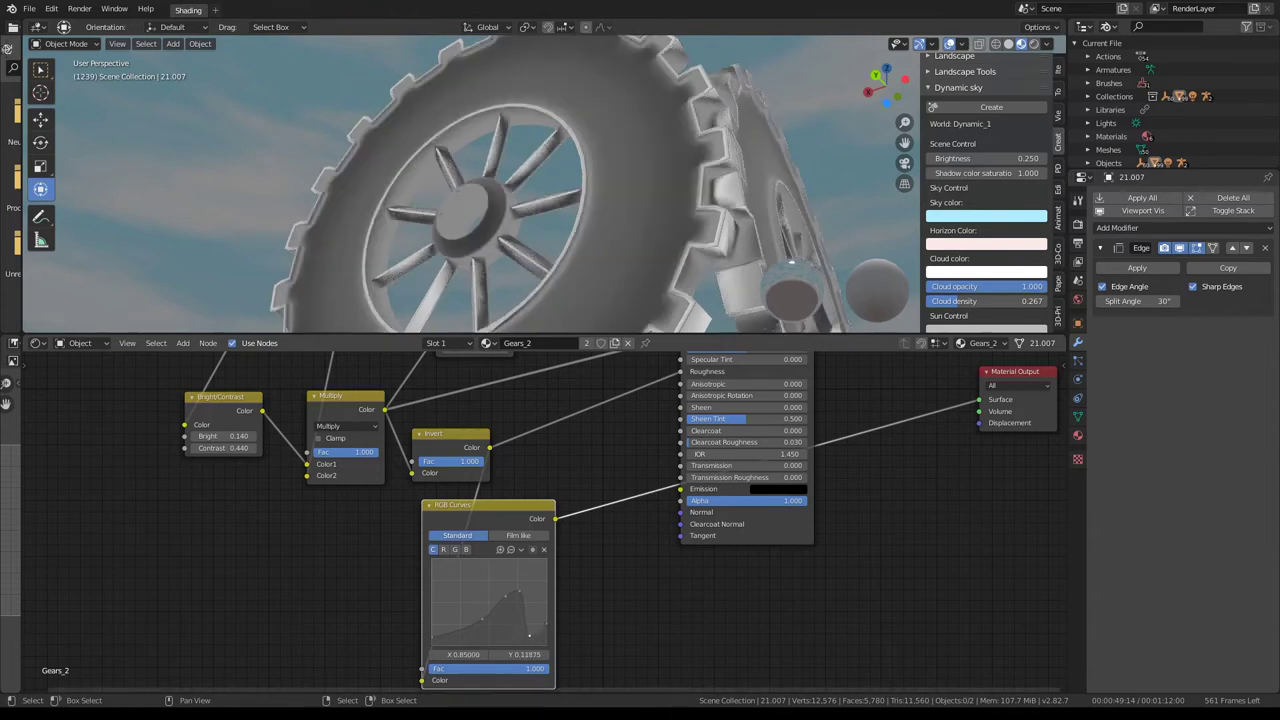
# - Connect the RGB Curves Color output to the Principled BSDF and orbit to check the darker gears
pyautogui.moveTo(530, 248)
pyautogui.mouseDown(button='middle')
pyautogui.moveTo(701, 287)
pyautogui.moveTo(441, 282)
pyautogui.moveTo(588, 297)
pyautogui.mouseUp(button='middle')
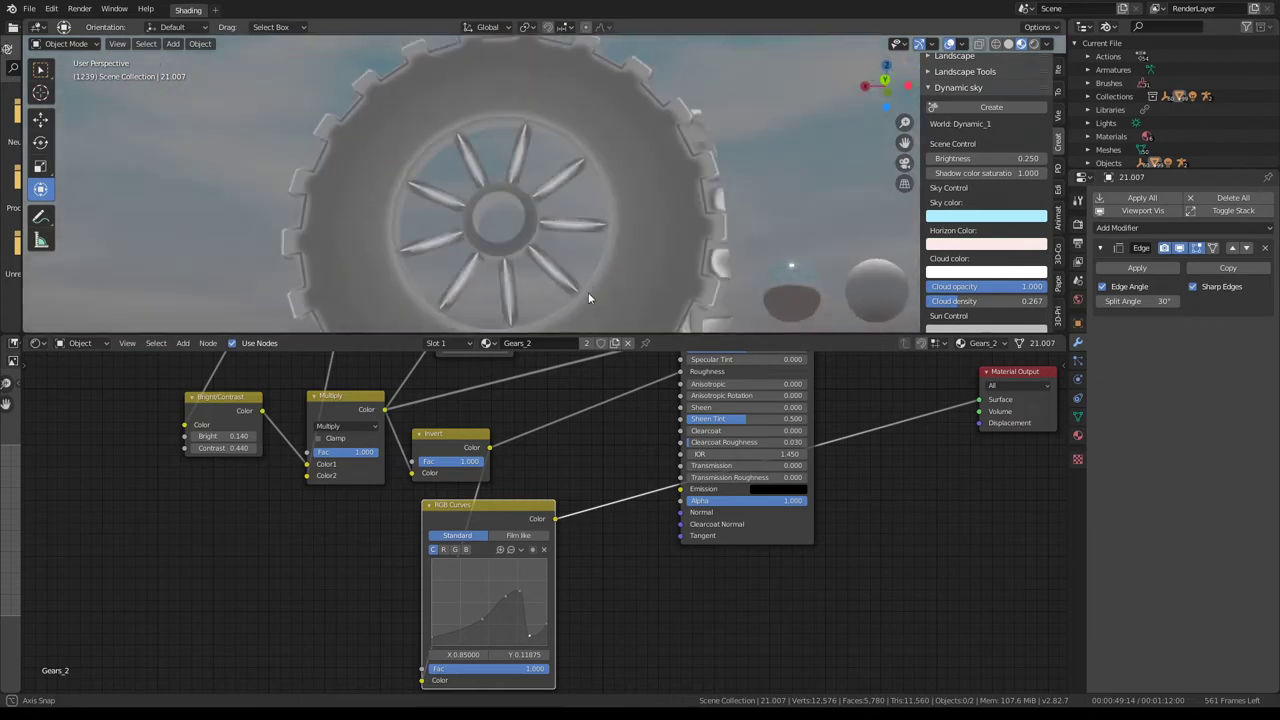
pyautogui.scroll(-2, 521, 582)
pyautogui.moveTo(554, 555); pyautogui.dragTo(540, 637, button='middle')
pyautogui.moveTo(533, 617)
pyautogui.mouseDown()
pyautogui.moveTo(615, 505)
pyautogui.moveTo(627, 511)
pyautogui.mouseUp()
pyautogui.moveTo(827, 479); pyautogui.dragTo(815, 489, button='middle')
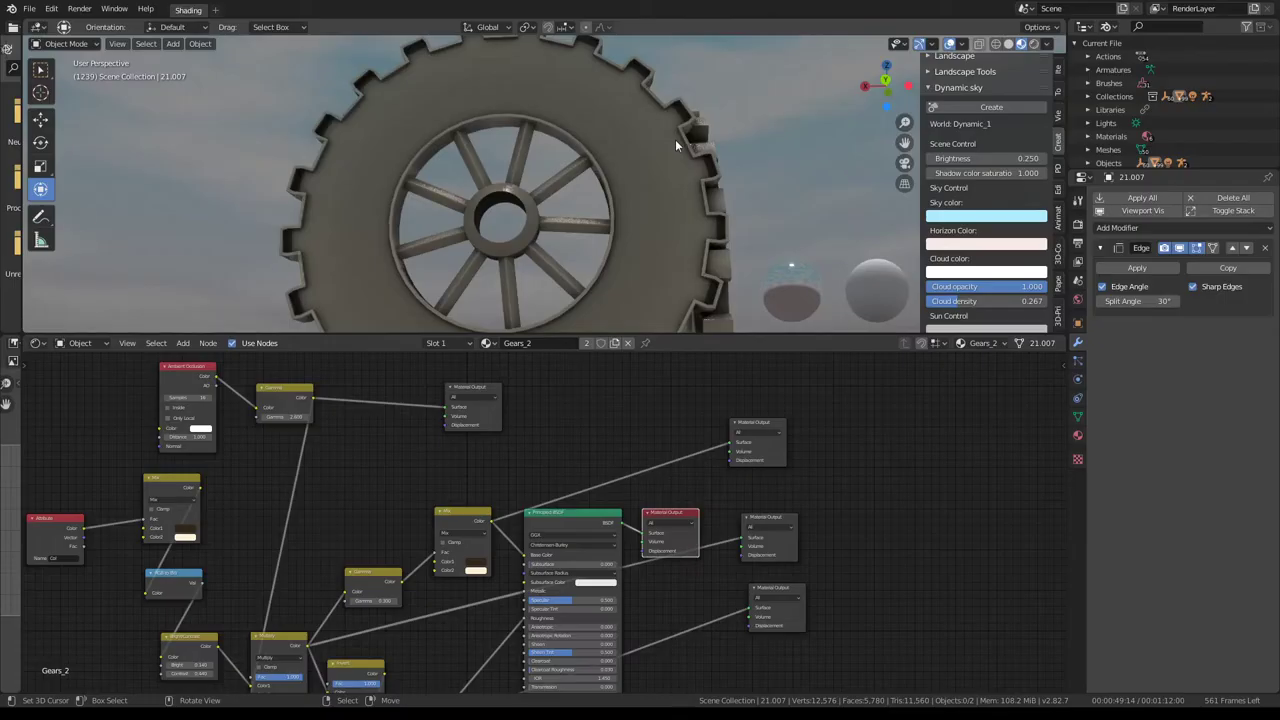
pyautogui.moveTo(675, 139)
pyautogui.mouseDown(button='middle')
pyautogui.moveTo(301, 134)
pyautogui.moveTo(525, 212)
pyautogui.mouseUp(button='middle')
pyautogui.moveTo(493, 571); pyautogui.dragTo(551, 466, button='middle')
pyautogui.scroll(2, 426, 558)
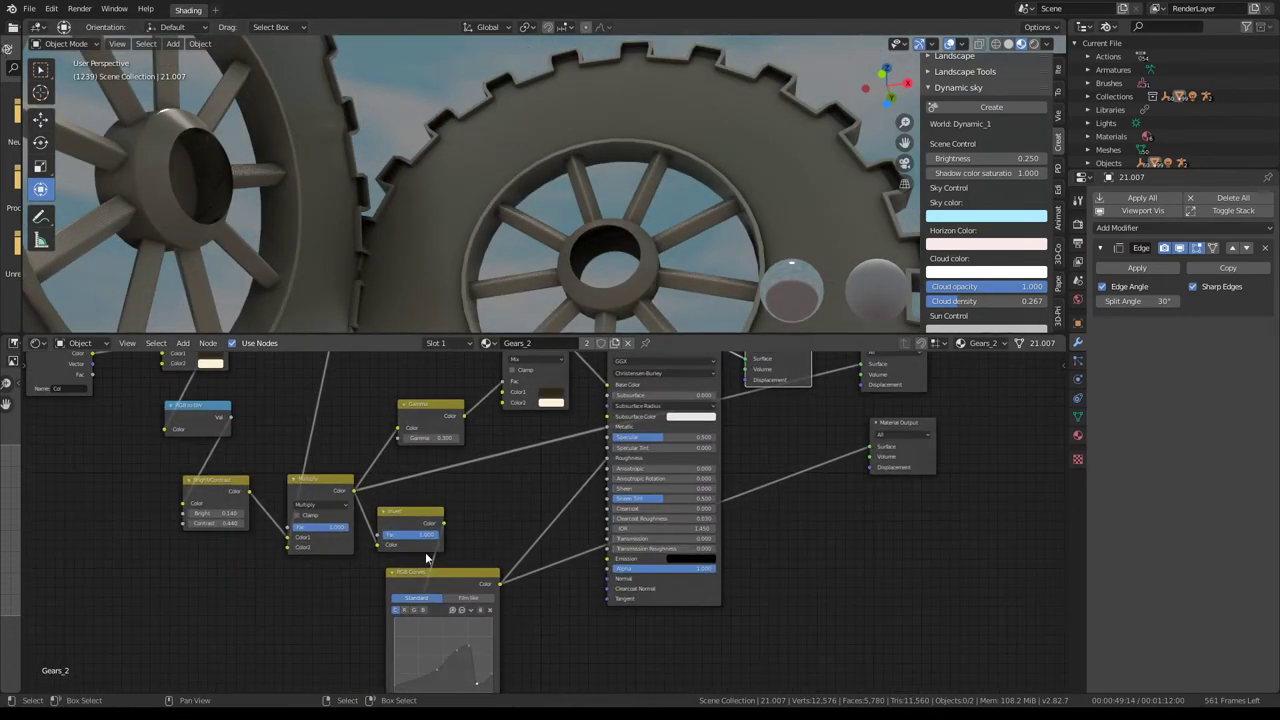
pyautogui.moveTo(454, 486); pyautogui.dragTo(397, 563, button='middle')
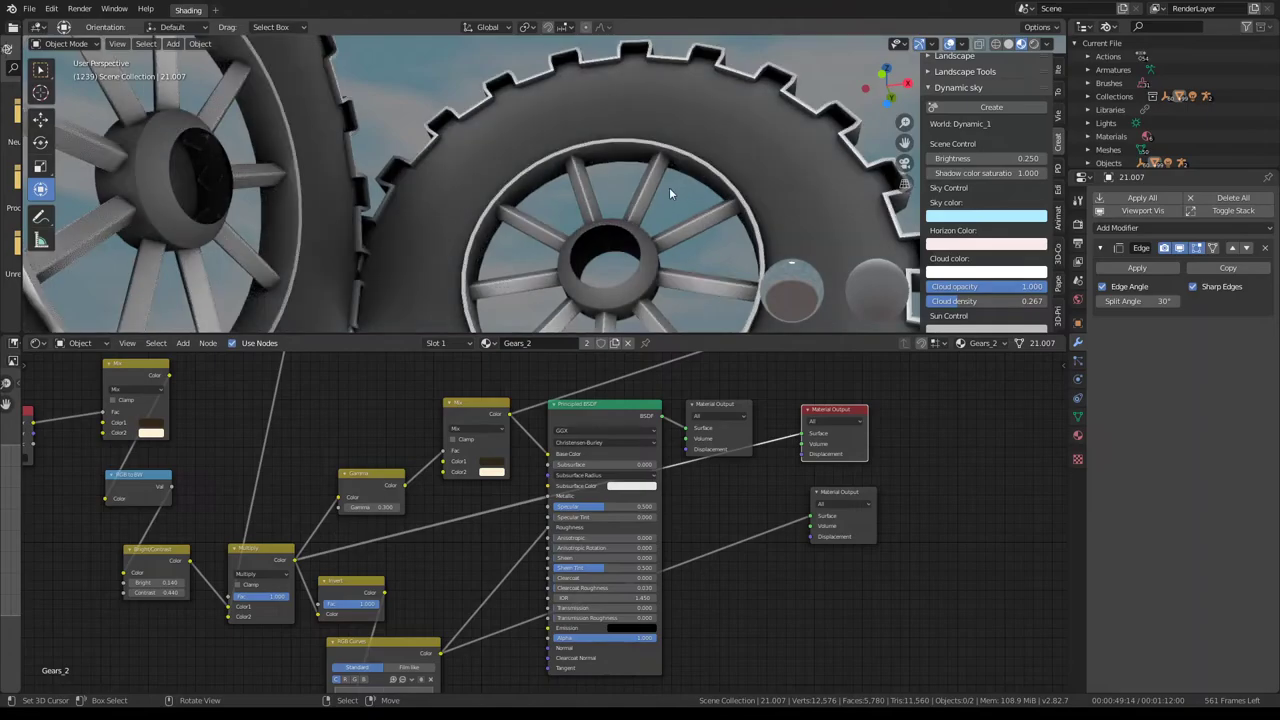
pyautogui.moveTo(669, 187)
pyautogui.mouseDown(button='middle')
pyautogui.moveTo(434, 190)
pyautogui.moveTo(608, 195)
pyautogui.moveTo(640, 280)
pyautogui.mouseUp(button='middle')
pyautogui.hotkey('shift', 'a')
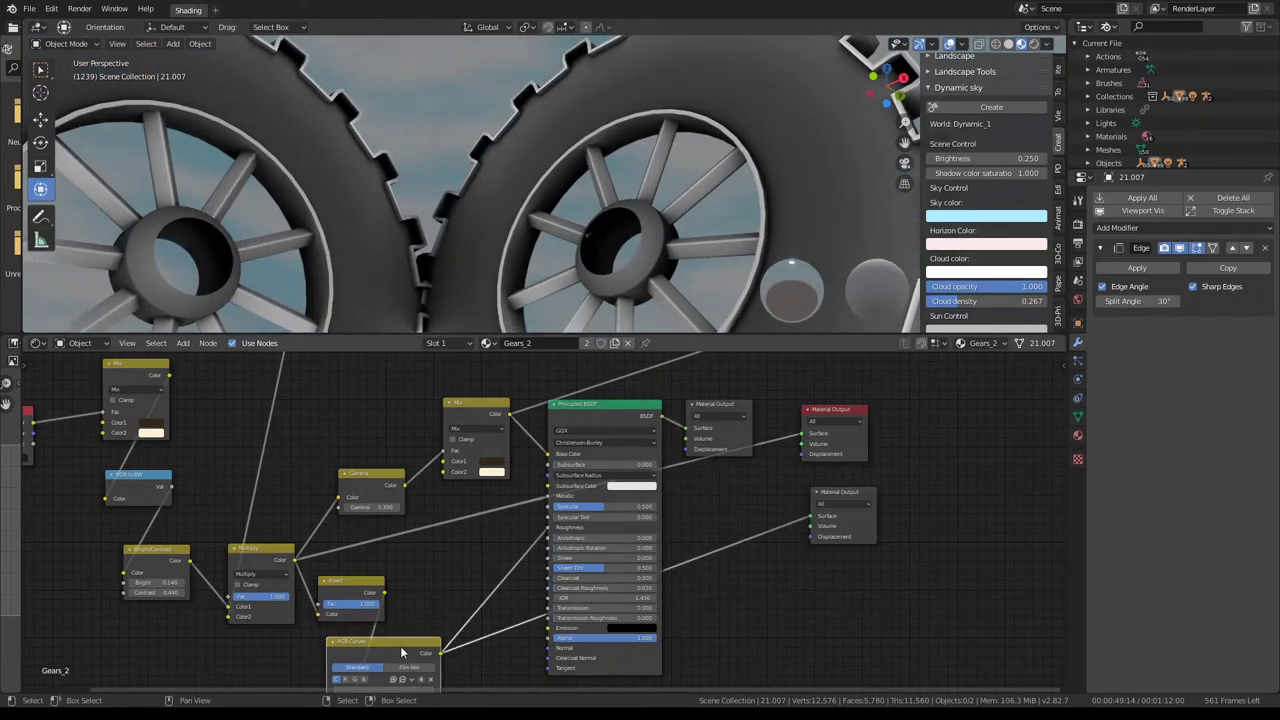
# - Add a second RGB Curves node and place it beside the first one
pyautogui.hotkey('shift', 'a')
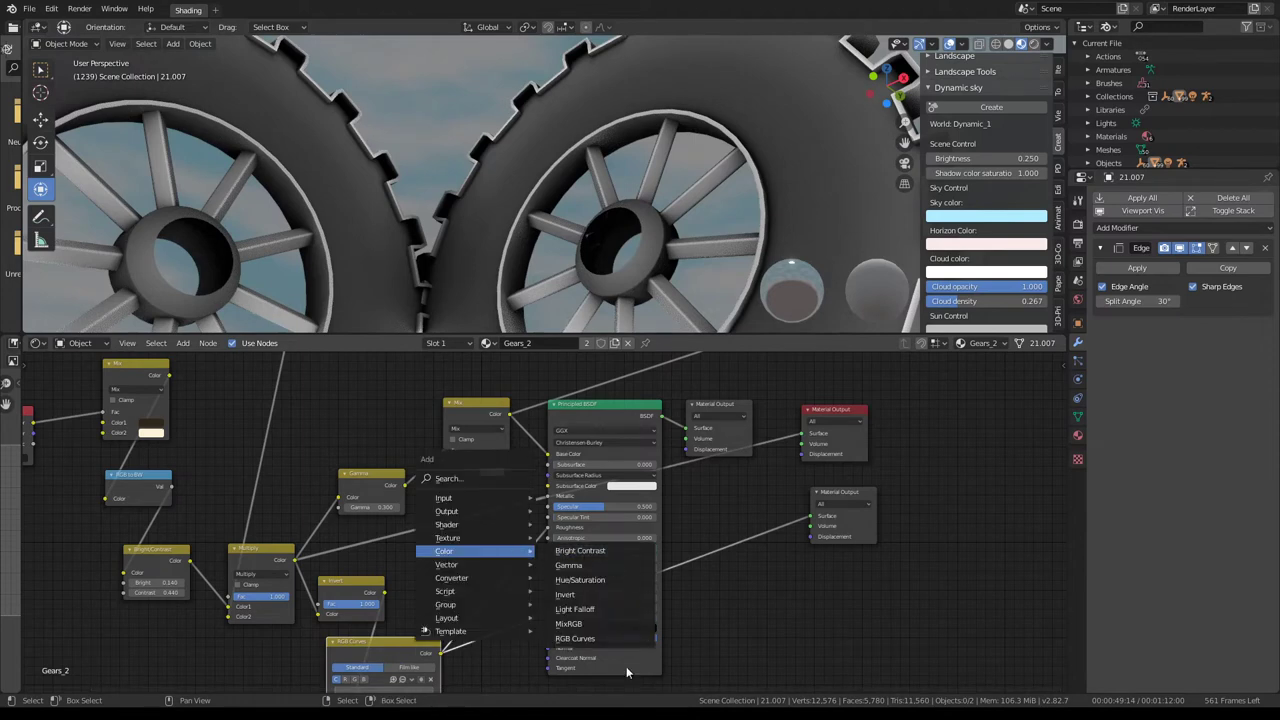
pyautogui.click(612, 638)
pyautogui.scroll(-3, 291, 573)
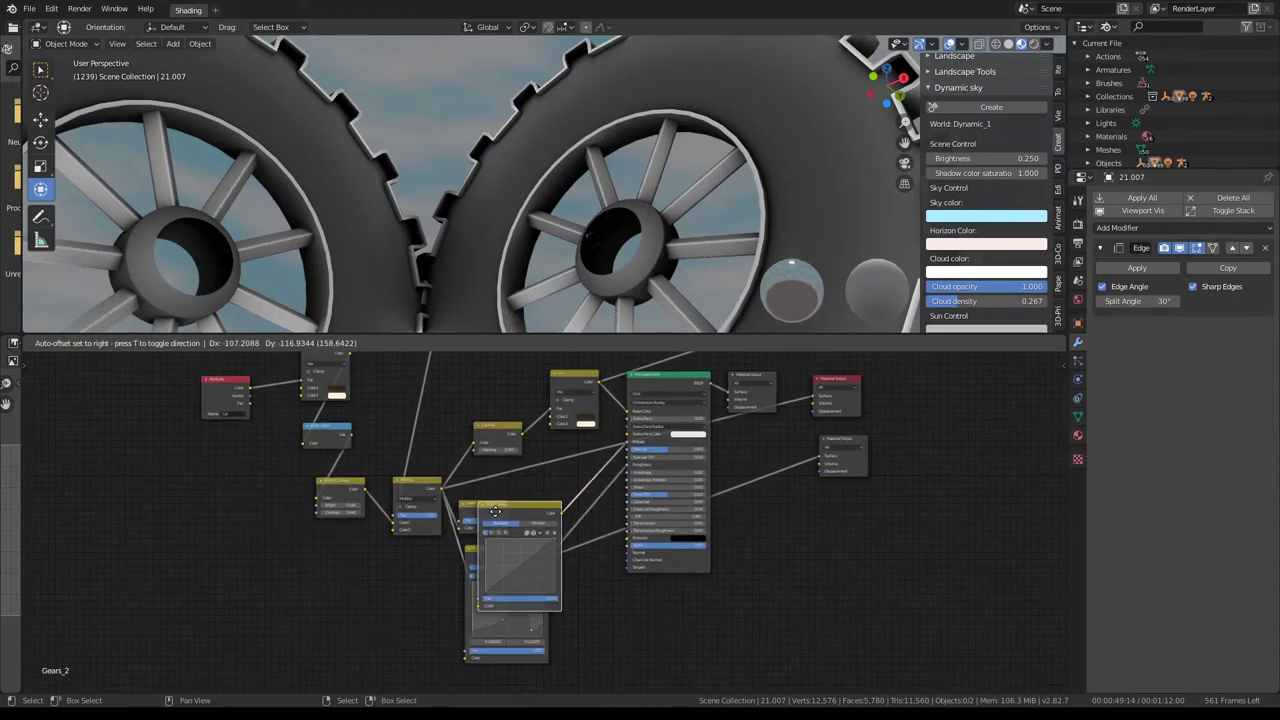
pyautogui.click(291, 573)
pyautogui.moveTo(417, 478); pyautogui.dragTo(405, 488)
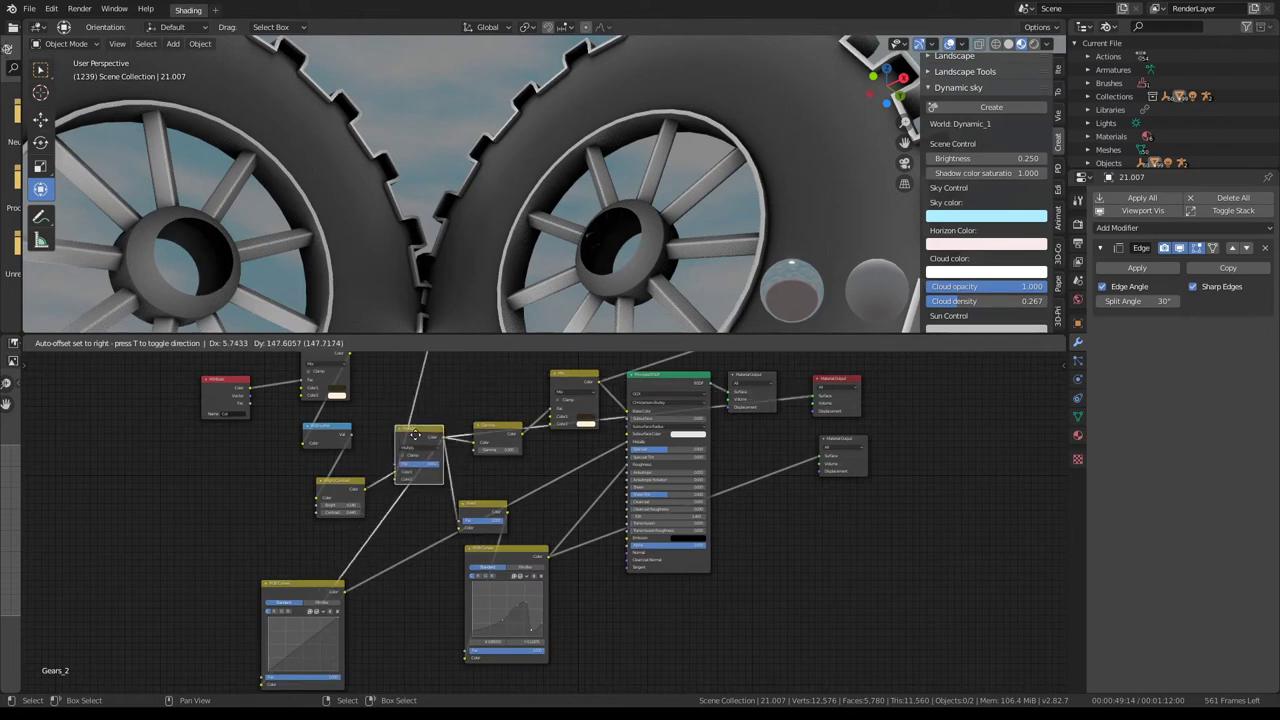
pyautogui.moveTo(294, 620); pyautogui.dragTo(304, 600, button='middle')
pyautogui.moveTo(291, 652)
pyautogui.mouseDown()
pyautogui.moveTo(352, 663)
pyautogui.moveTo(343, 630)
pyautogui.mouseUp()
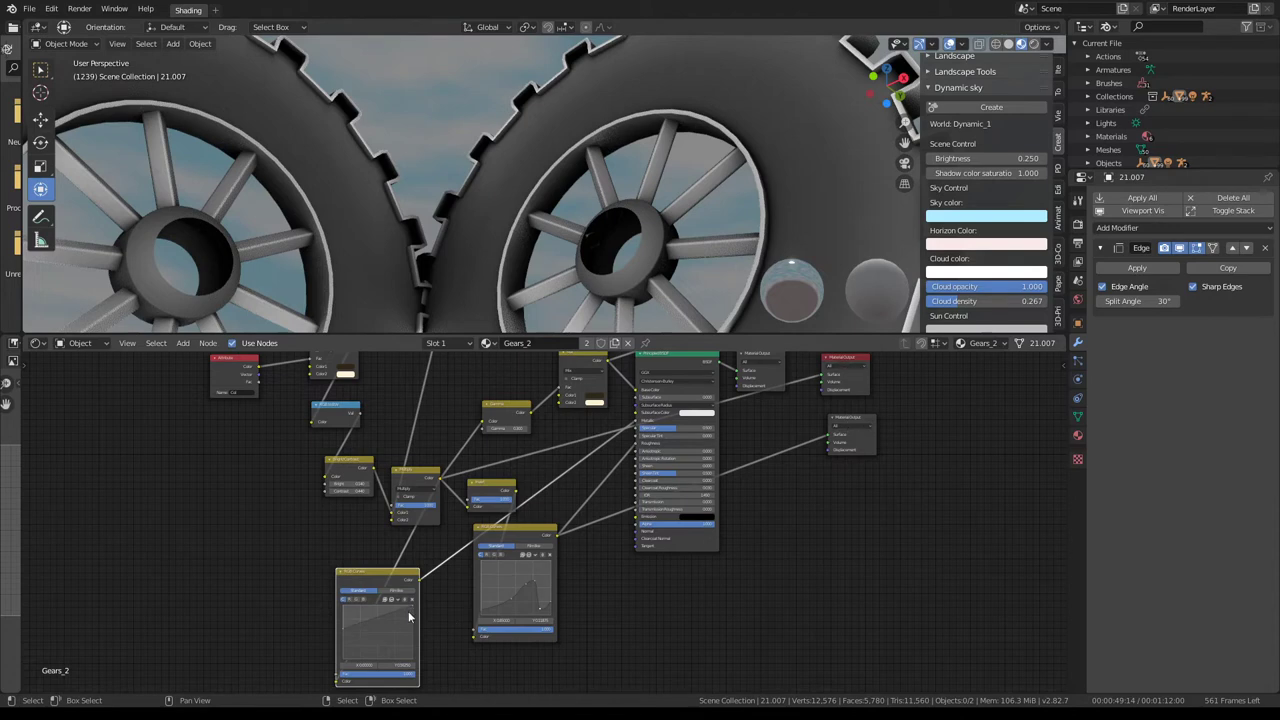
# - Reshape the new curve into a low sag with an extra lower-left point, then reposition the node
pyautogui.moveTo(413, 610); pyautogui.dragTo(416, 648)
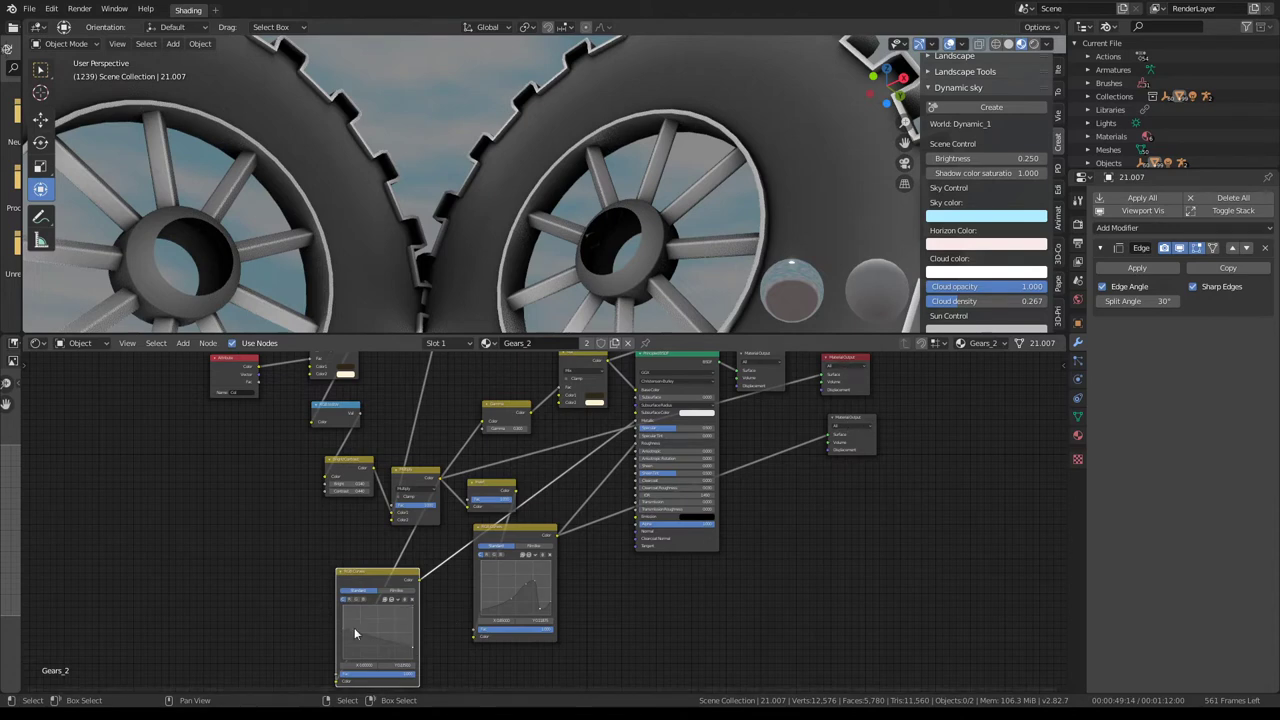
pyautogui.moveTo(342, 632); pyautogui.dragTo(343, 662)
pyautogui.moveTo(405, 578)
pyautogui.mouseDown()
pyautogui.moveTo(351, 572)
pyautogui.moveTo(357, 555)
pyautogui.moveTo(830, 388)
pyautogui.mouseUp()
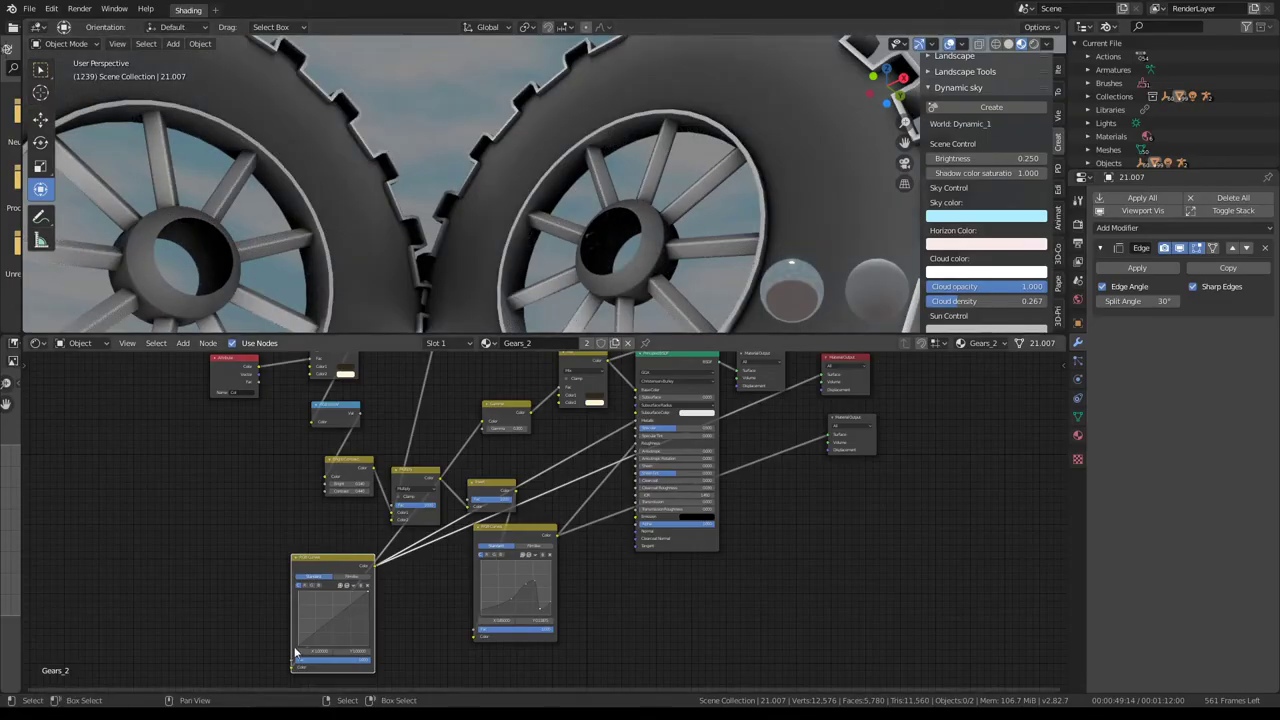
pyautogui.moveTo(304, 640); pyautogui.dragTo(314, 628)
pyautogui.moveTo(312, 628); pyautogui.dragTo(296, 630)
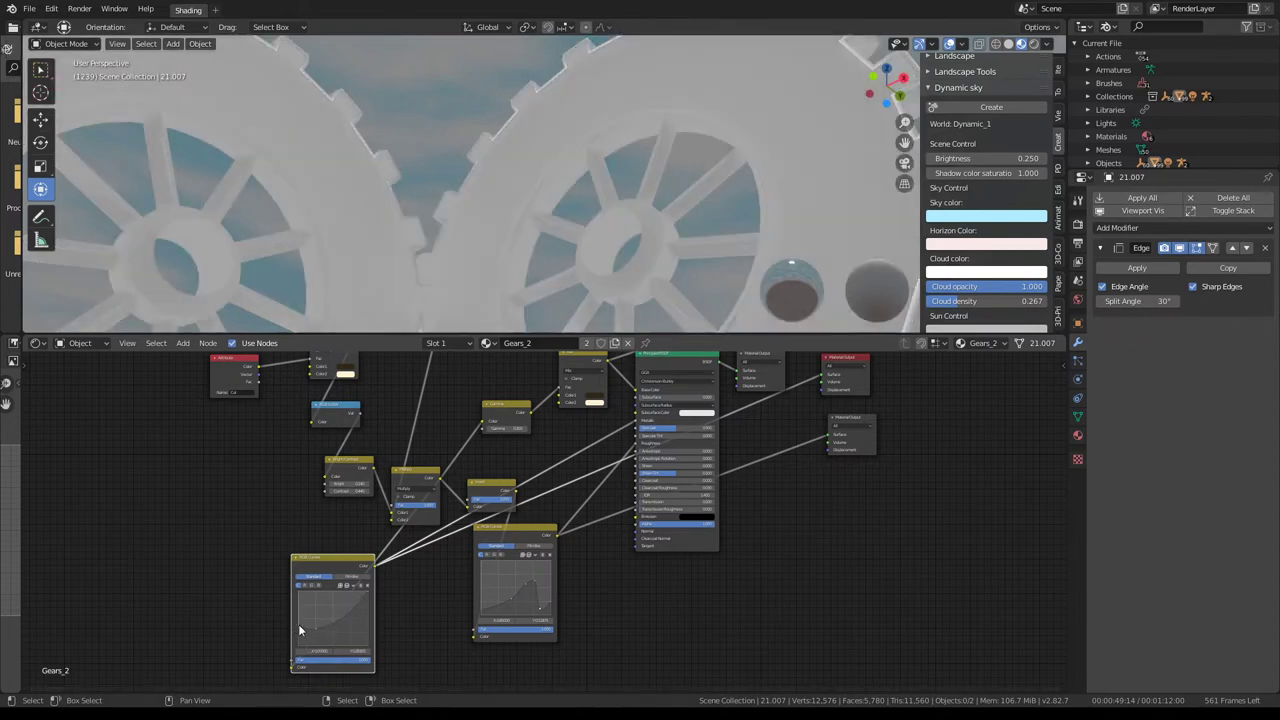
pyautogui.press('g')
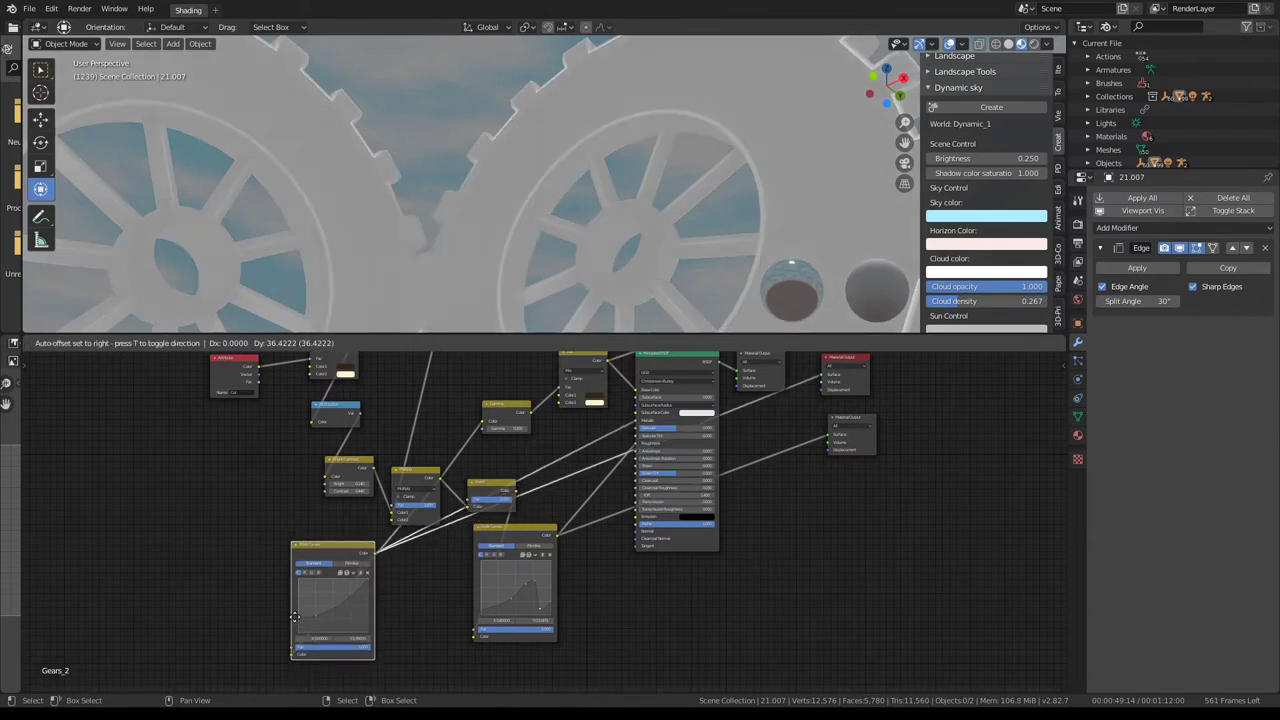
pyautogui.click(294, 616)
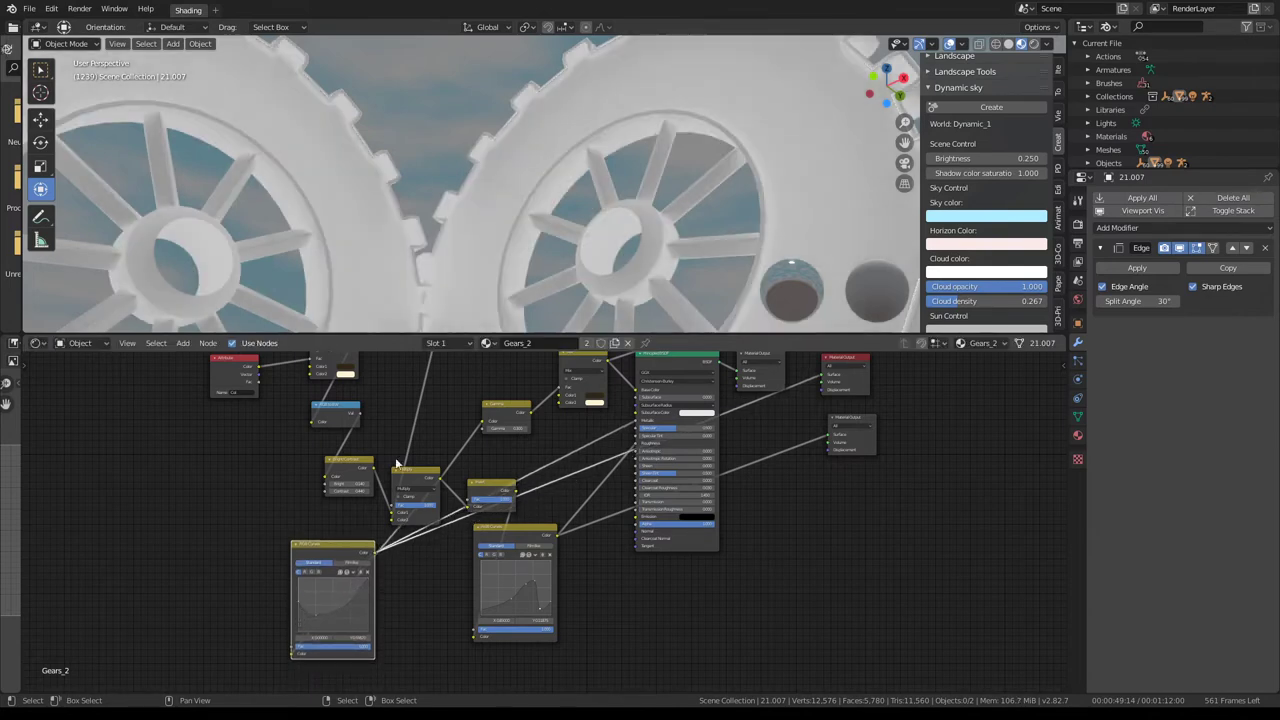
pyautogui.moveTo(638, 139); pyautogui.dragTo(700, 160, button='middle')
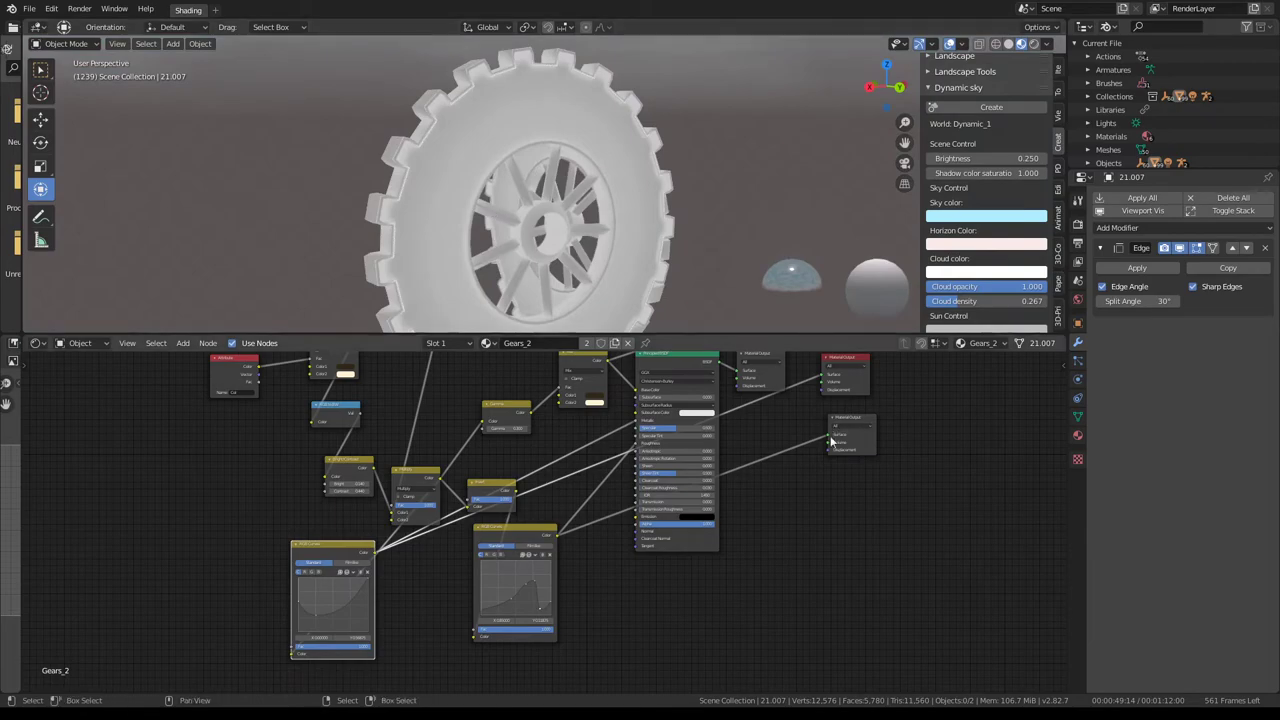
pyautogui.moveTo(830, 441); pyautogui.dragTo(750, 441, button='middle')
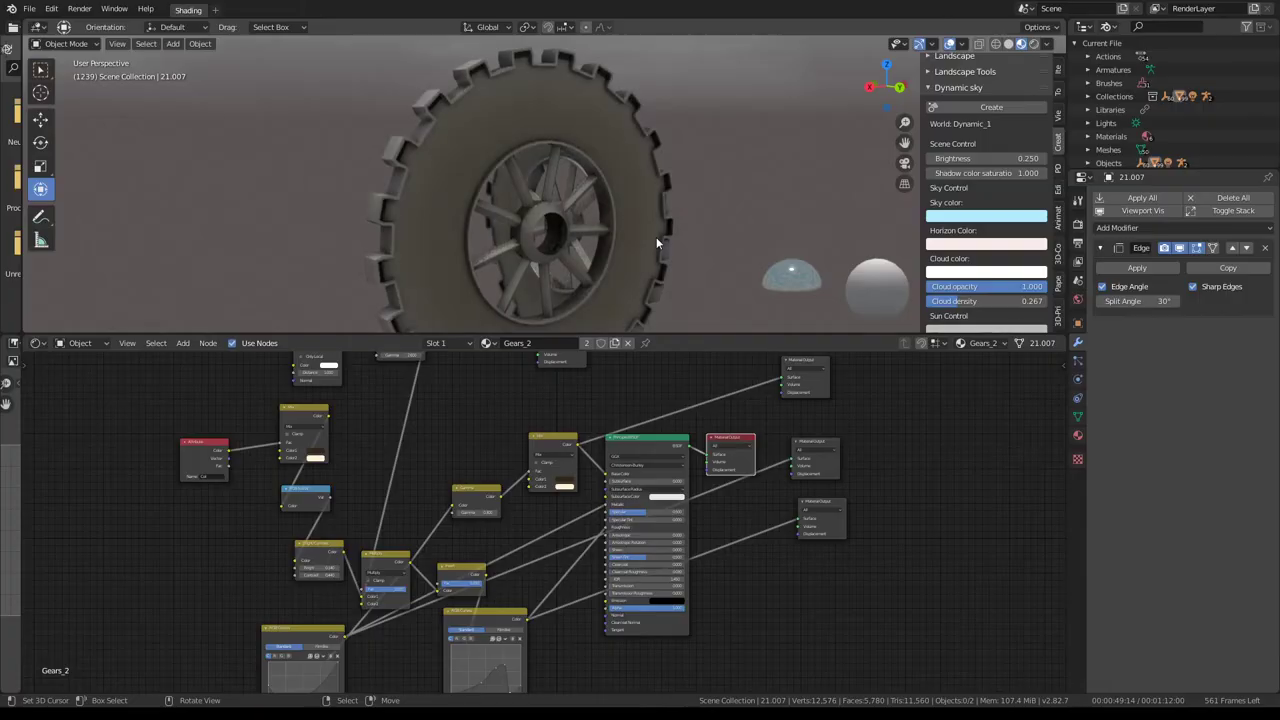
# - Clear the selection and orbit out to a wide view of several gears
pyautogui.scroll(3, 656, 237)
pyautogui.moveTo(633, 222)
pyautogui.mouseDown(button='middle')
pyautogui.moveTo(519, 181)
pyautogui.moveTo(536, 119)
pyautogui.moveTo(605, 125)
pyautogui.moveTo(634, 176)
pyautogui.mouseUp(button='middle')
pyautogui.press('KP_Divide')
pyautogui.hotkey('alt', 'a')
pyautogui.moveTo(546, 194)
pyautogui.mouseDown(button='middle')
pyautogui.moveTo(457, 186)
pyautogui.moveTo(522, 216)
pyautogui.moveTo(539, 190)
pyautogui.moveTo(566, 263)
pyautogui.moveTo(571, 213)
pyautogui.mouseUp(button='middle')
pyautogui.scroll(2, 556, 524)
pyautogui.scroll(3, 571, 213)
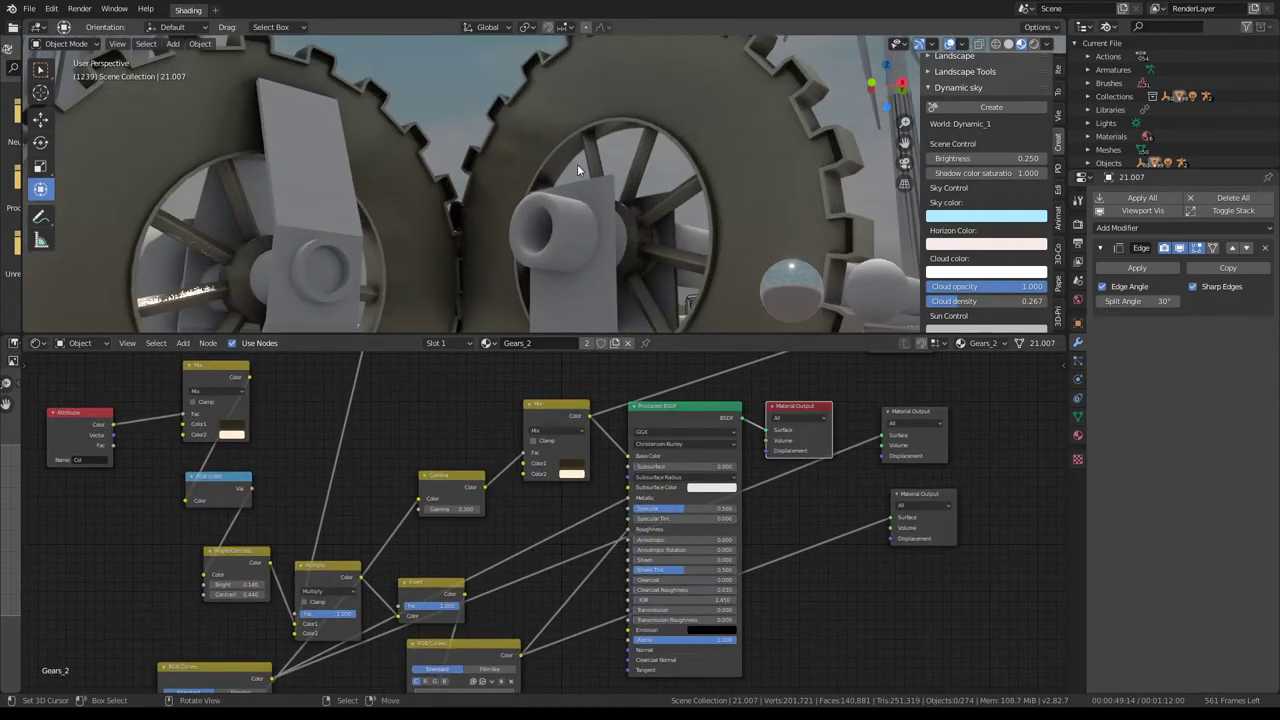
pyautogui.moveTo(466, 486)
pyautogui.mouseDown(button='middle')
pyautogui.moveTo(514, 456)
pyautogui.moveTo(388, 460)
pyautogui.mouseUp(button='middle')
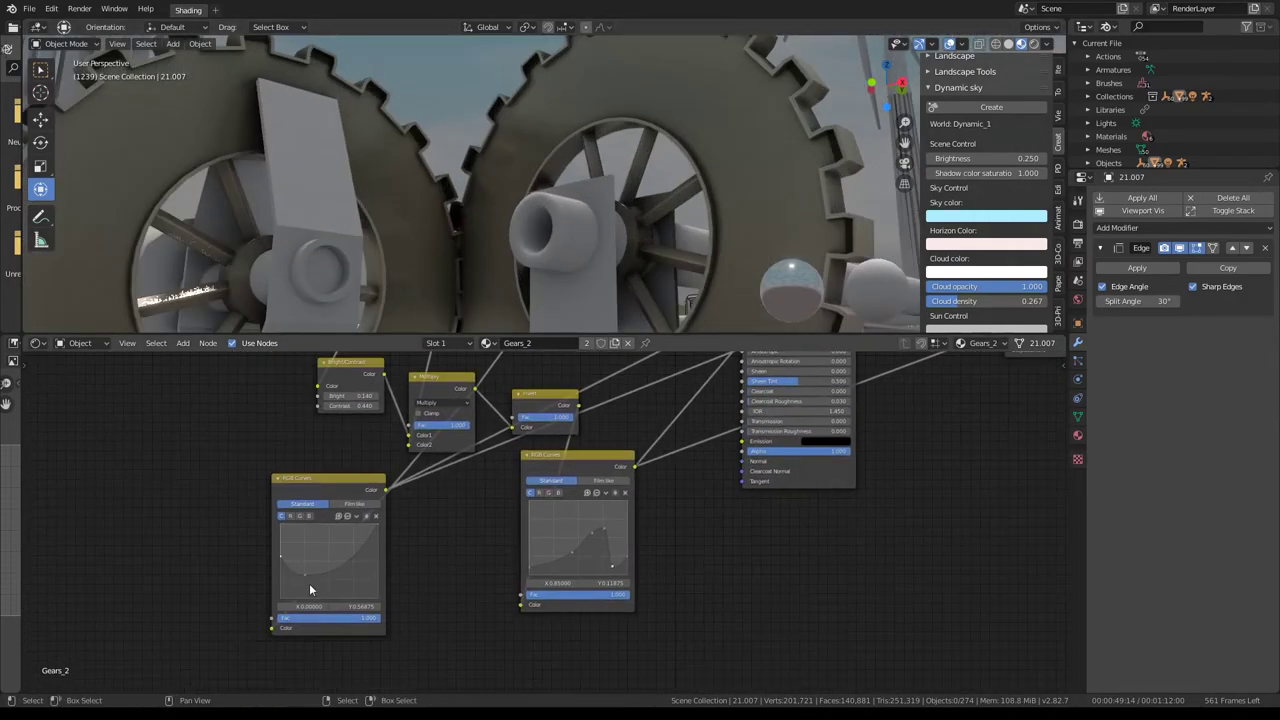
# - Test the Fac slider, lower the left RGB Curves node, and deepen its curve point to about X 0.416, Y 0.201
pyautogui.moveTo(360, 621); pyautogui.dragTo(358, 621)
pyautogui.moveTo(278, 538); pyautogui.dragTo(275, 577)
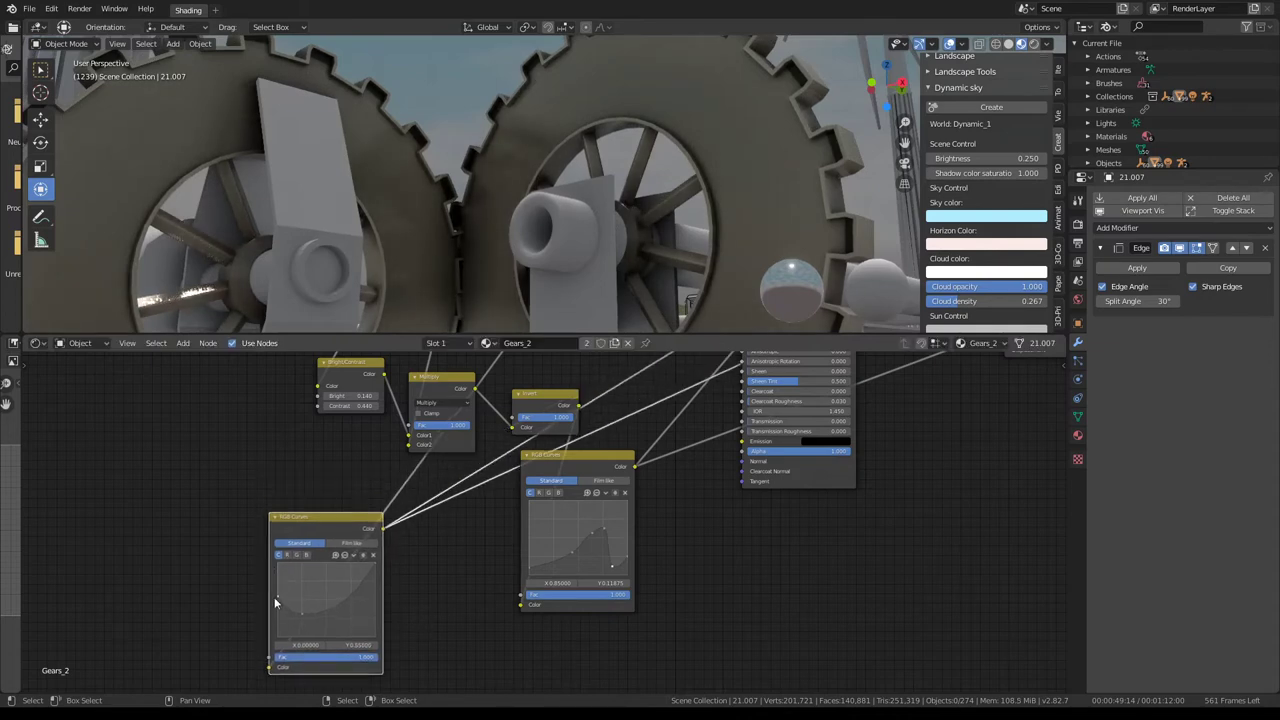
pyautogui.moveTo(317, 586); pyautogui.dragTo(320, 627)
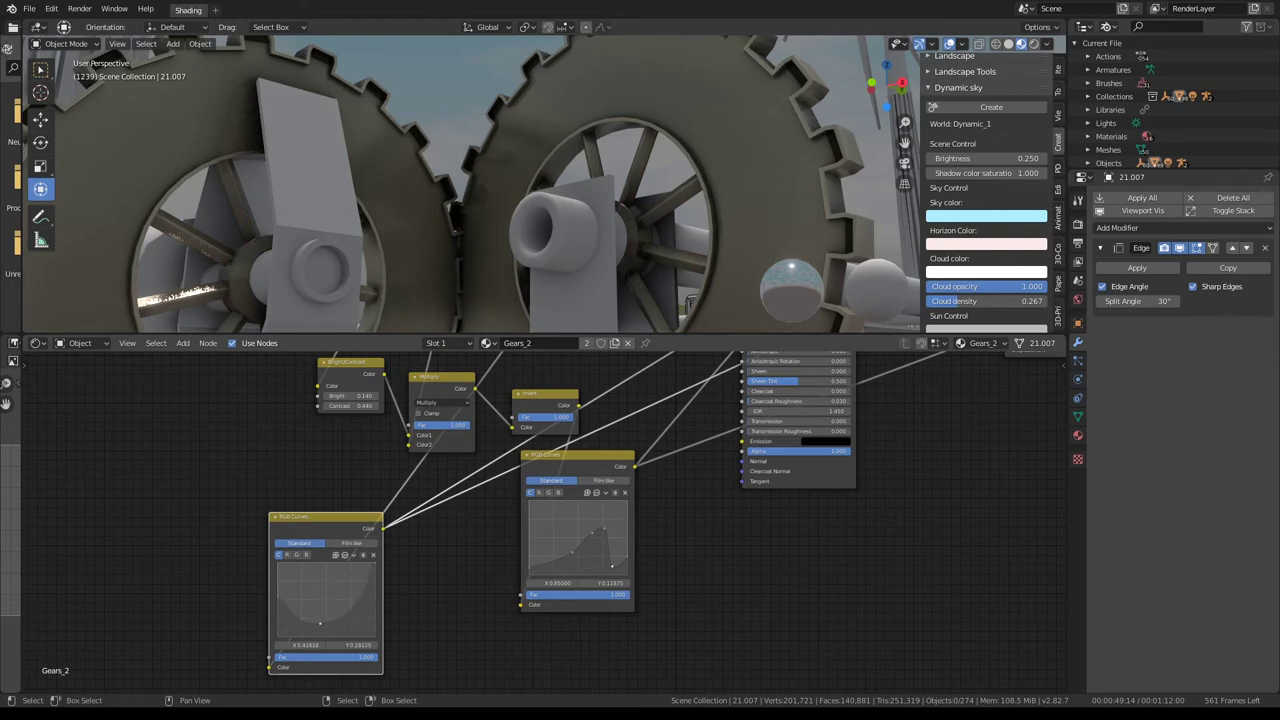
pyautogui.scroll(-3, 623, 426)
pyautogui.keyDown('ctrl'); pyautogui.hscroll(5, 623, 426); pyautogui.keyUp('ctrl')
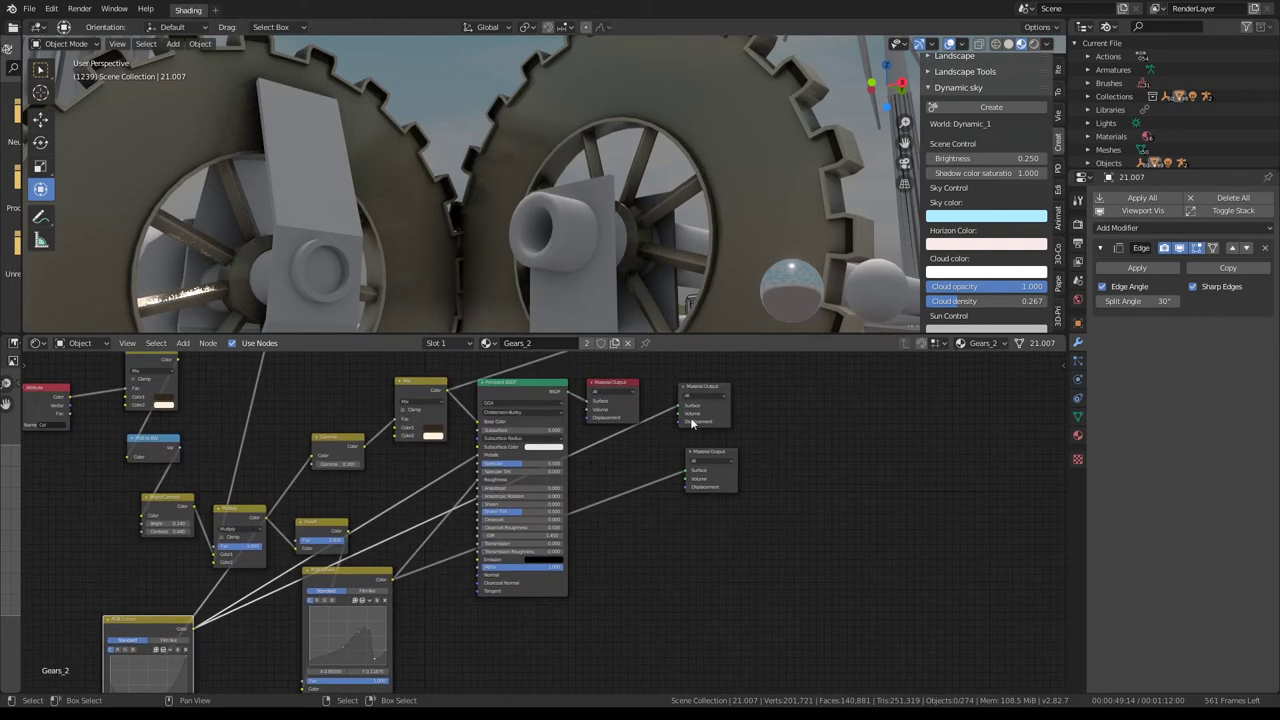
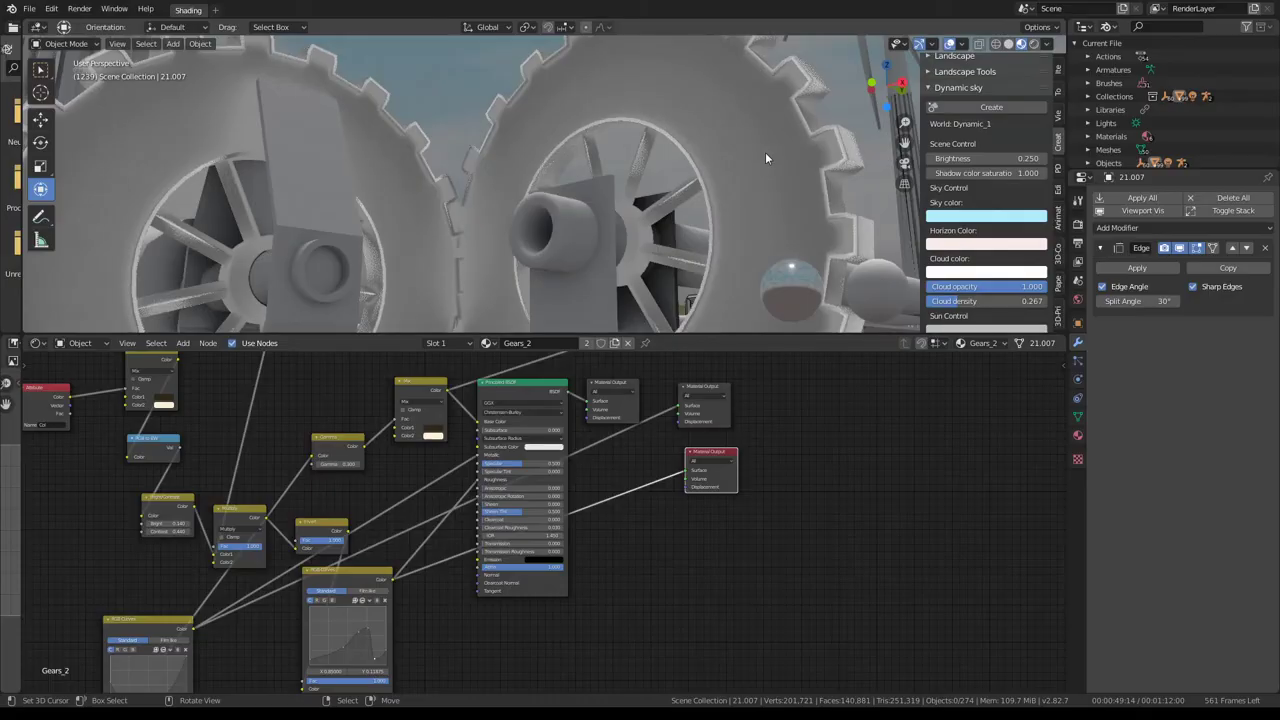
# - Flatten the RGB Curves peaks, raise the top-right end and middle, then reposition the node
pyautogui.scroll(2, 407, 527)
pyautogui.scroll(2, 407, 527)
pyautogui.scroll(2, 407, 527)
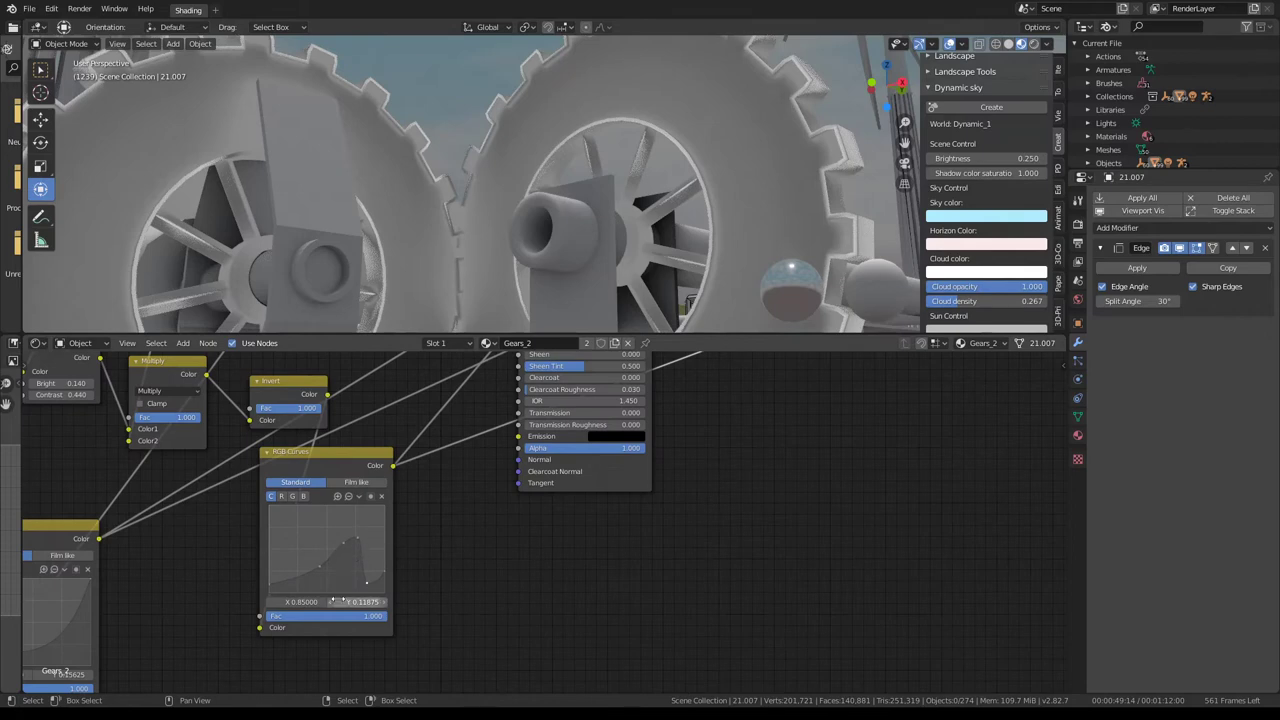
pyautogui.moveTo(372, 616)
pyautogui.mouseDown()
pyautogui.moveTo(340, 616)
pyautogui.moveTo(382, 612)
pyautogui.mouseUp()
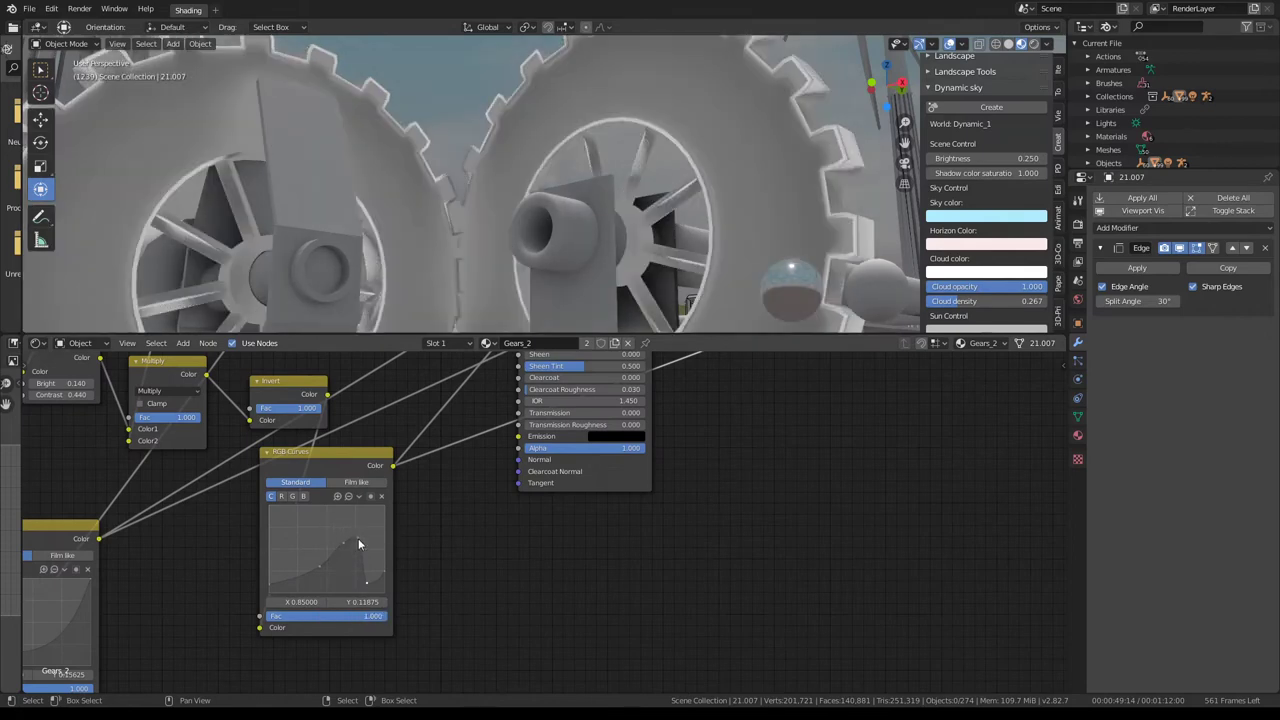
pyautogui.click(267, 590)
pyautogui.moveTo(344, 540); pyautogui.dragTo(357, 581)
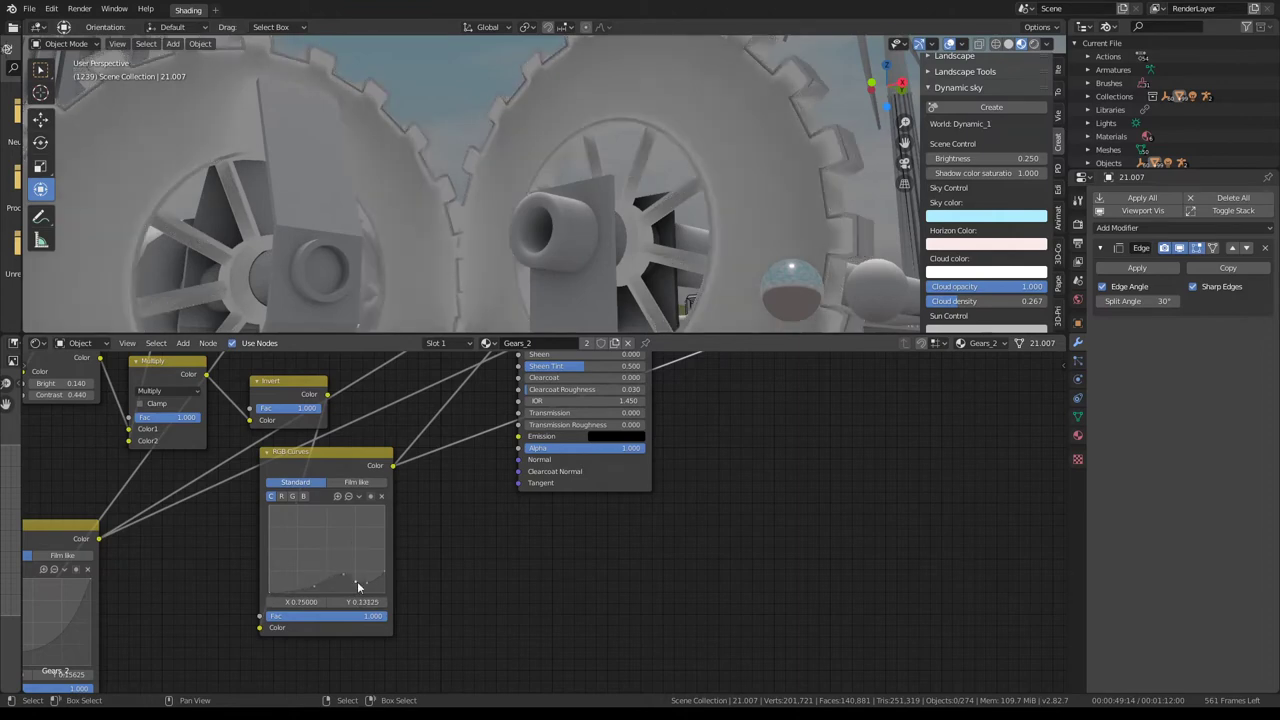
pyautogui.moveTo(383, 511); pyautogui.dragTo(372, 524)
pyautogui.moveTo(357, 579)
pyautogui.mouseDown()
pyautogui.moveTo(355, 542)
pyautogui.moveTo(321, 543)
pyautogui.moveTo(296, 562)
pyautogui.moveTo(332, 590)
pyautogui.mouseUp()
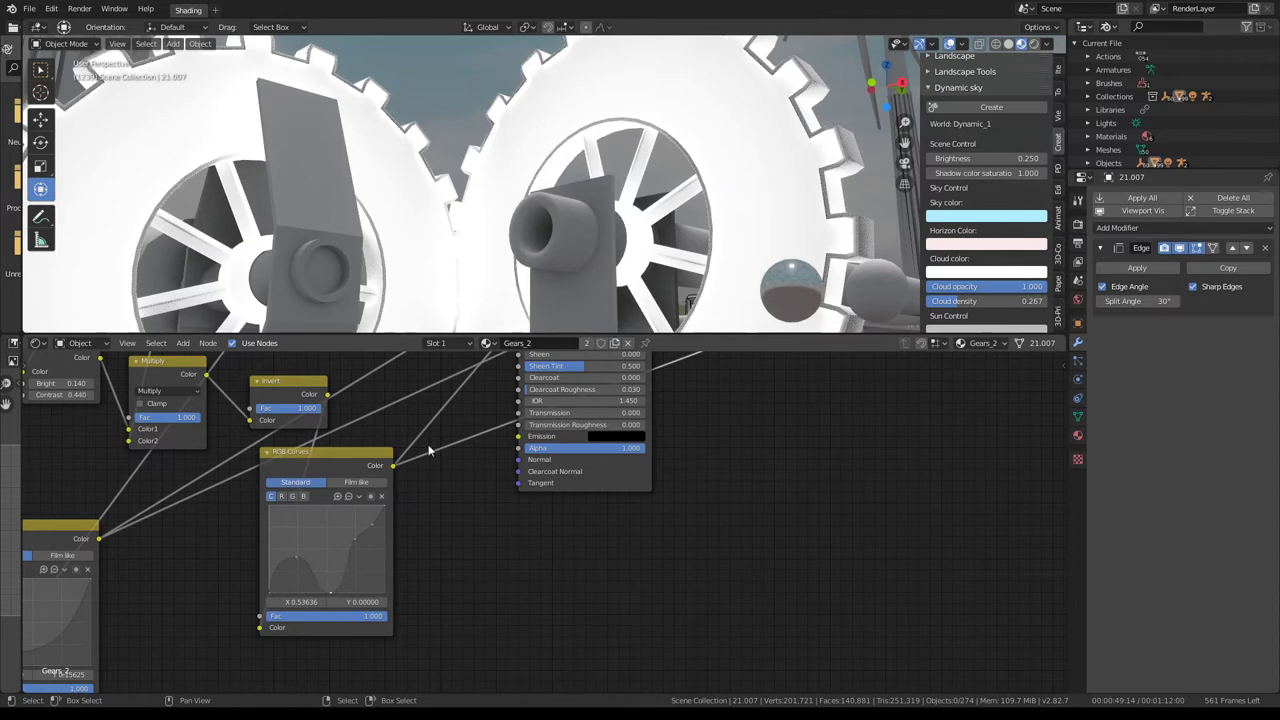
pyautogui.scroll(-3, 428, 444)
pyautogui.moveTo(438, 453); pyautogui.dragTo(385, 541)
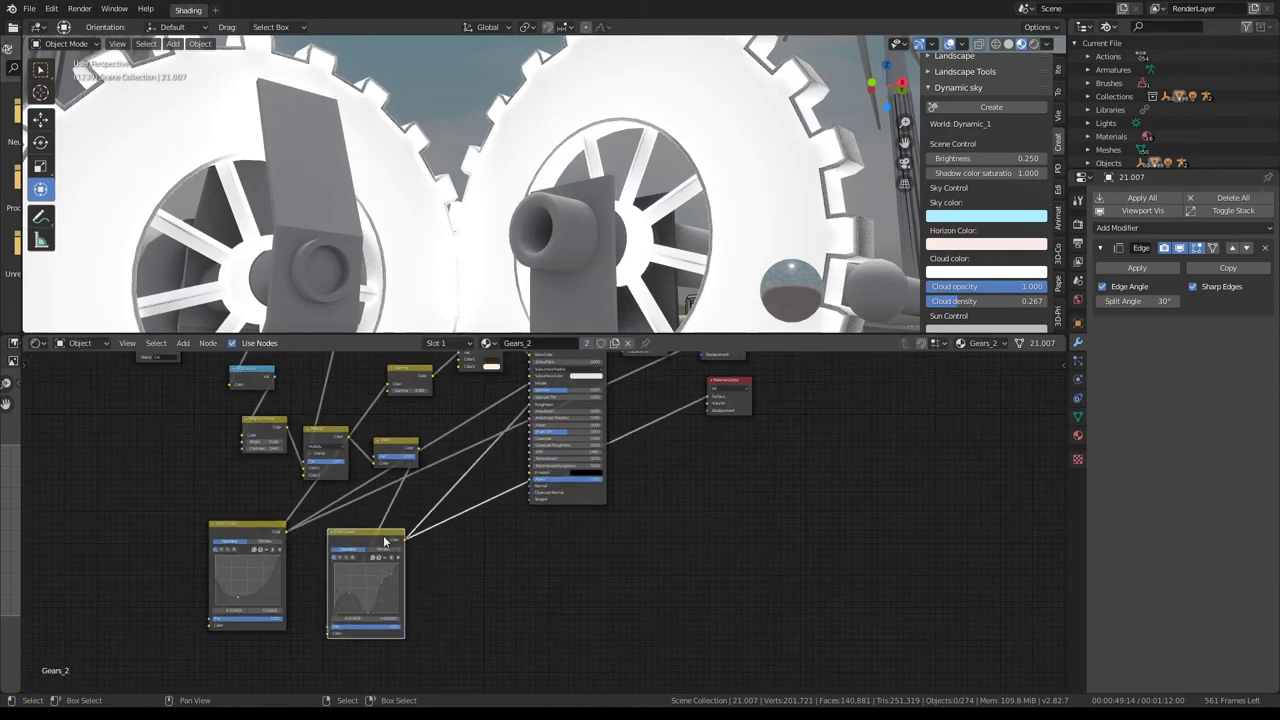
# - Add an Invert node after the second RGB Curves node
pyautogui.hotkey('shift', 'a')
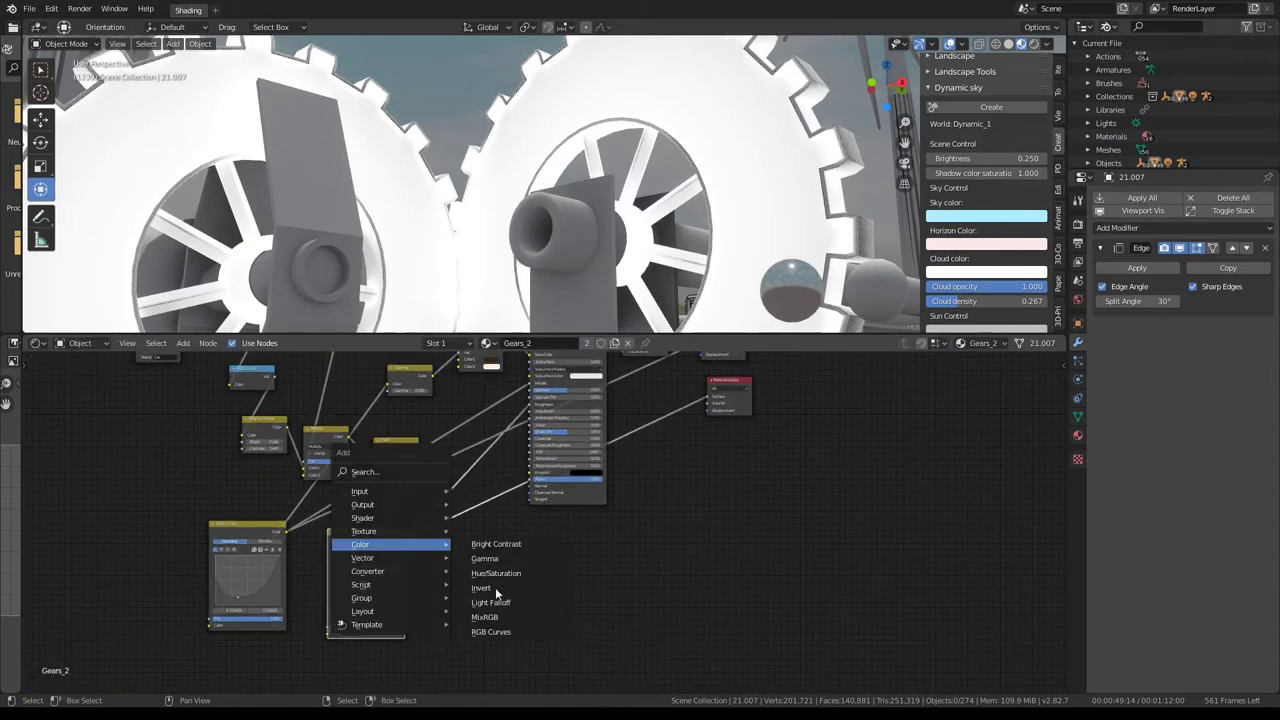
pyautogui.click(495, 587)
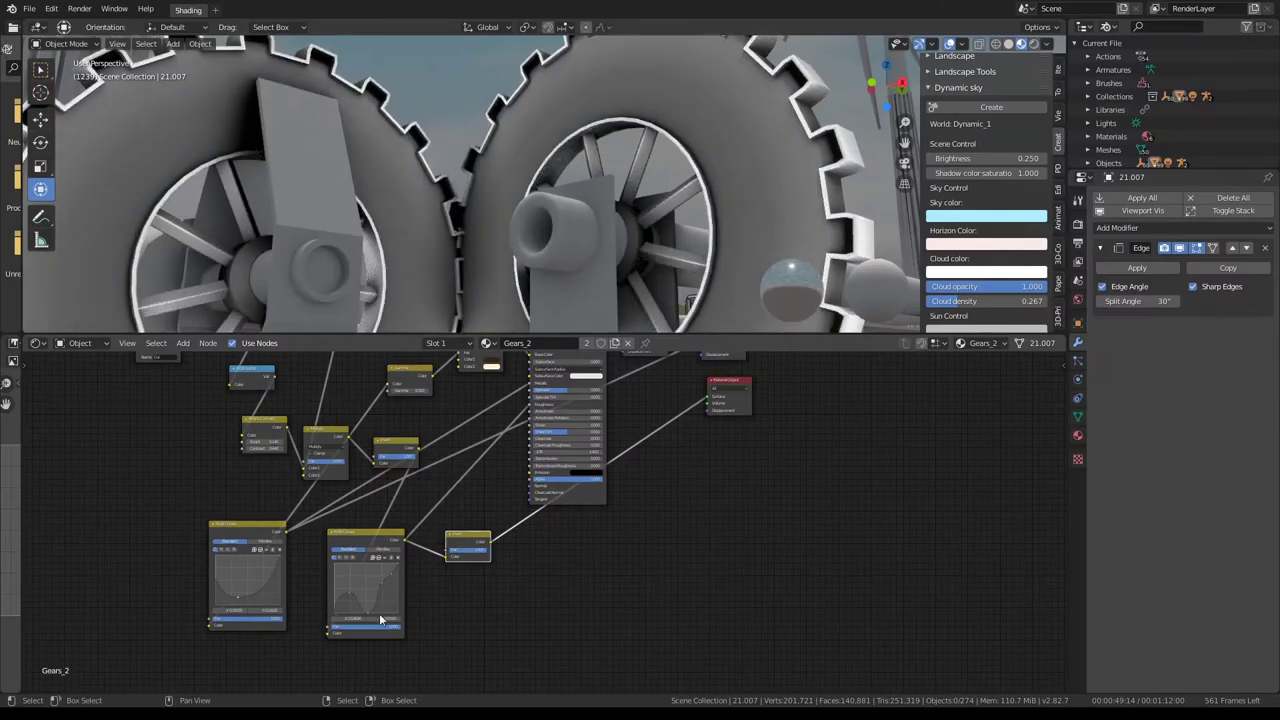
pyautogui.scroll(2, 396, 604)
pyautogui.scroll(2, 413, 584)
# - Rework the RGB Curves graph into several jagged peaks and reposition the Invert node
pyautogui.moveTo(376, 597)
pyautogui.mouseDown()
pyautogui.moveTo(376, 613)
pyautogui.moveTo(392, 578)
pyautogui.moveTo(409, 576)
pyautogui.moveTo(405, 608)
pyautogui.mouseUp()
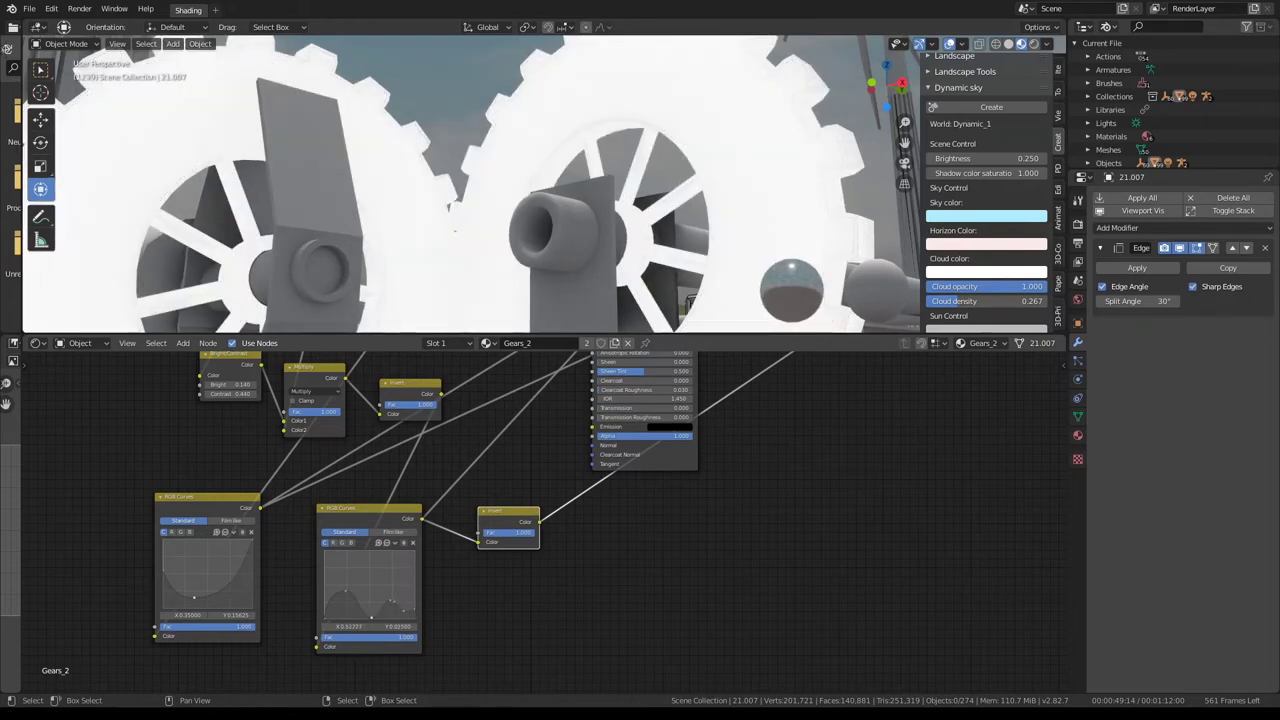
pyautogui.moveTo(371, 612)
pyautogui.mouseDown()
pyautogui.moveTo(363, 596)
pyautogui.moveTo(349, 604)
pyautogui.mouseUp()
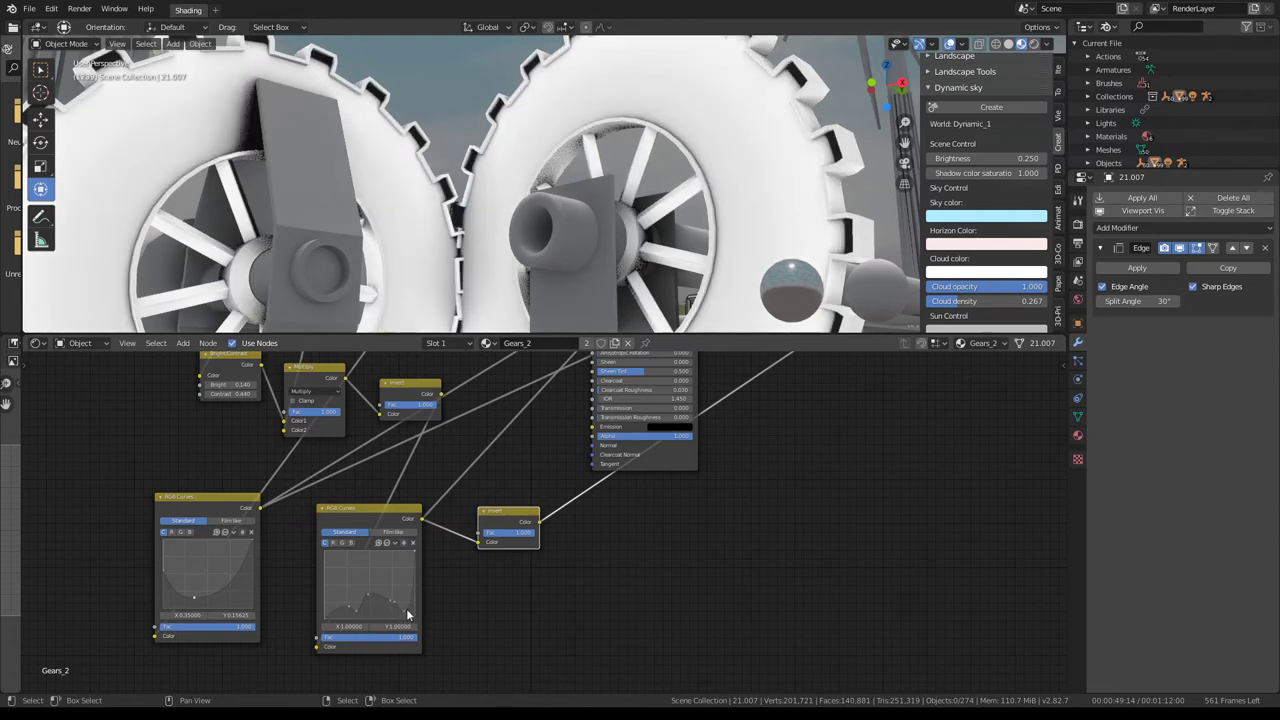
pyautogui.moveTo(408, 614); pyautogui.dragTo(377, 558)
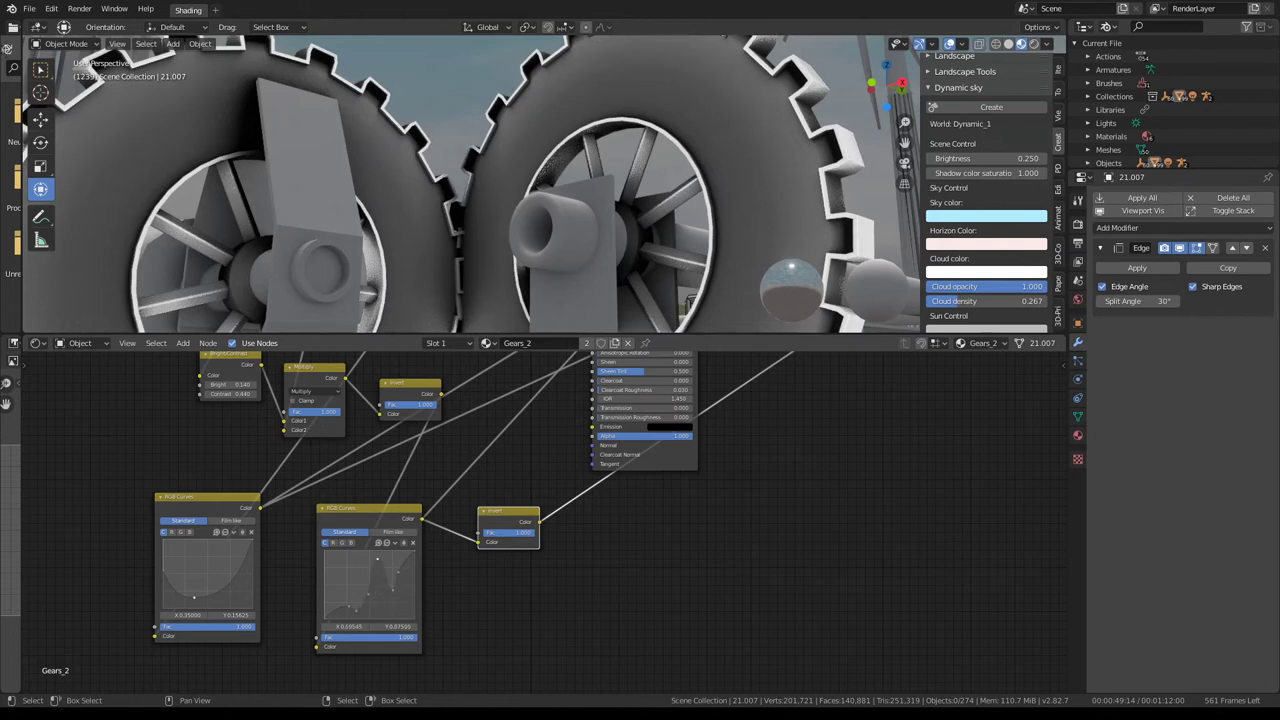
pyautogui.moveTo(358, 613)
pyautogui.mouseDown()
pyautogui.moveTo(349, 567)
pyautogui.moveTo(336, 595)
pyautogui.mouseUp()
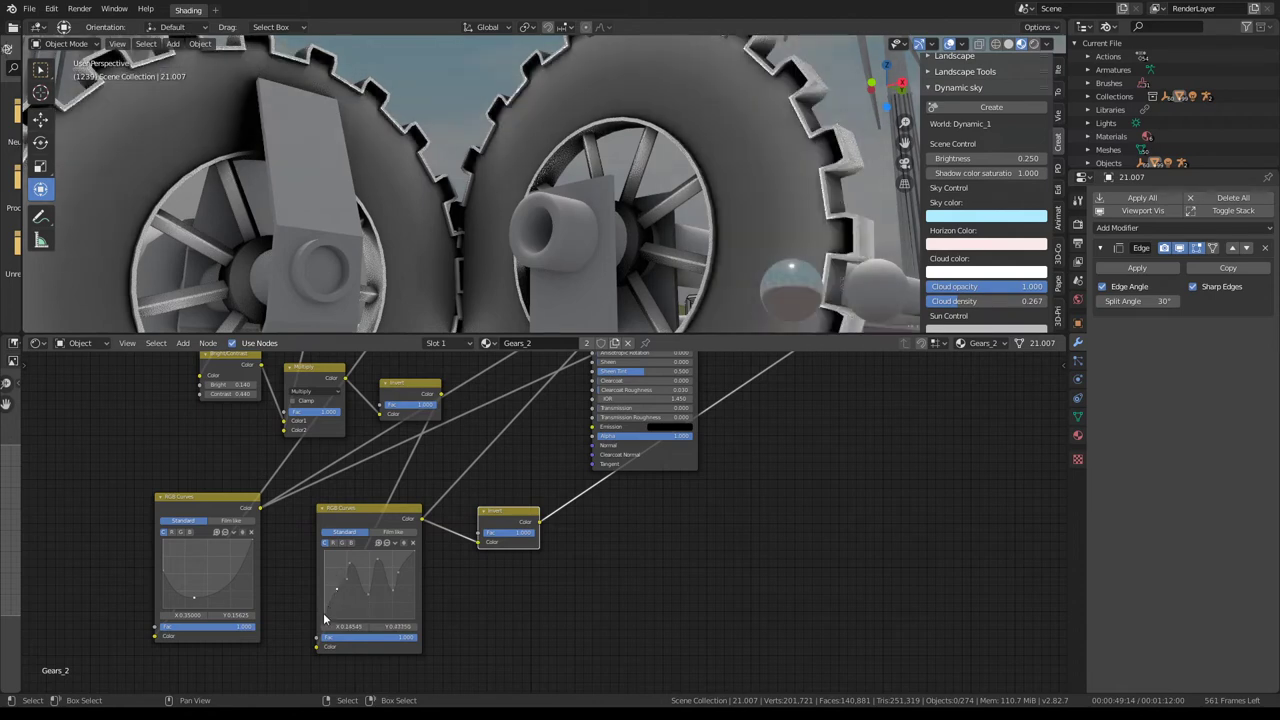
pyautogui.moveTo(325, 560); pyautogui.dragTo(327, 594)
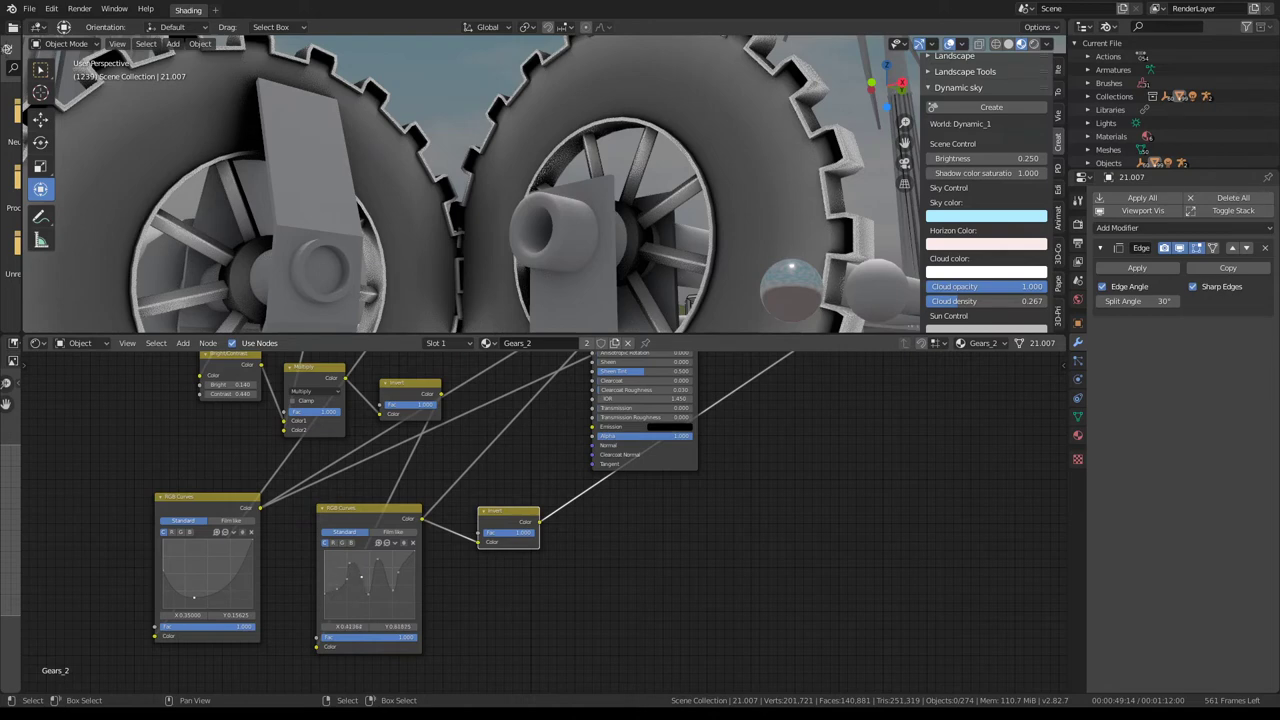
pyautogui.click(353, 570)
pyautogui.moveTo(723, 206)
pyautogui.mouseDown(button='middle')
pyautogui.moveTo(672, 220)
pyautogui.moveTo(640, 250)
pyautogui.mouseUp(button='middle')
pyautogui.moveTo(510, 512)
pyautogui.mouseDown()
pyautogui.moveTo(470, 558)
pyautogui.moveTo(520, 558)
pyautogui.mouseUp()
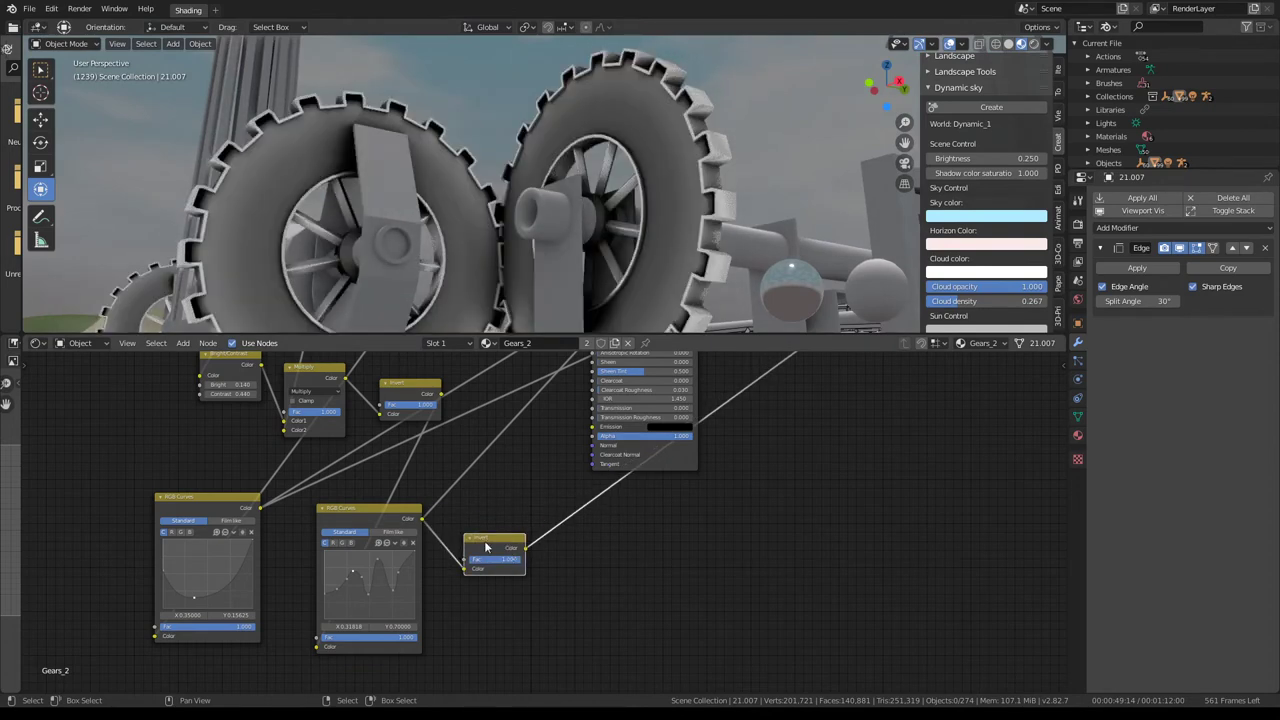
# - Add a Mix node with black as its second colour and factor 0.85
pyautogui.hotkey('shift', 'a')
pyautogui.click(673, 615)
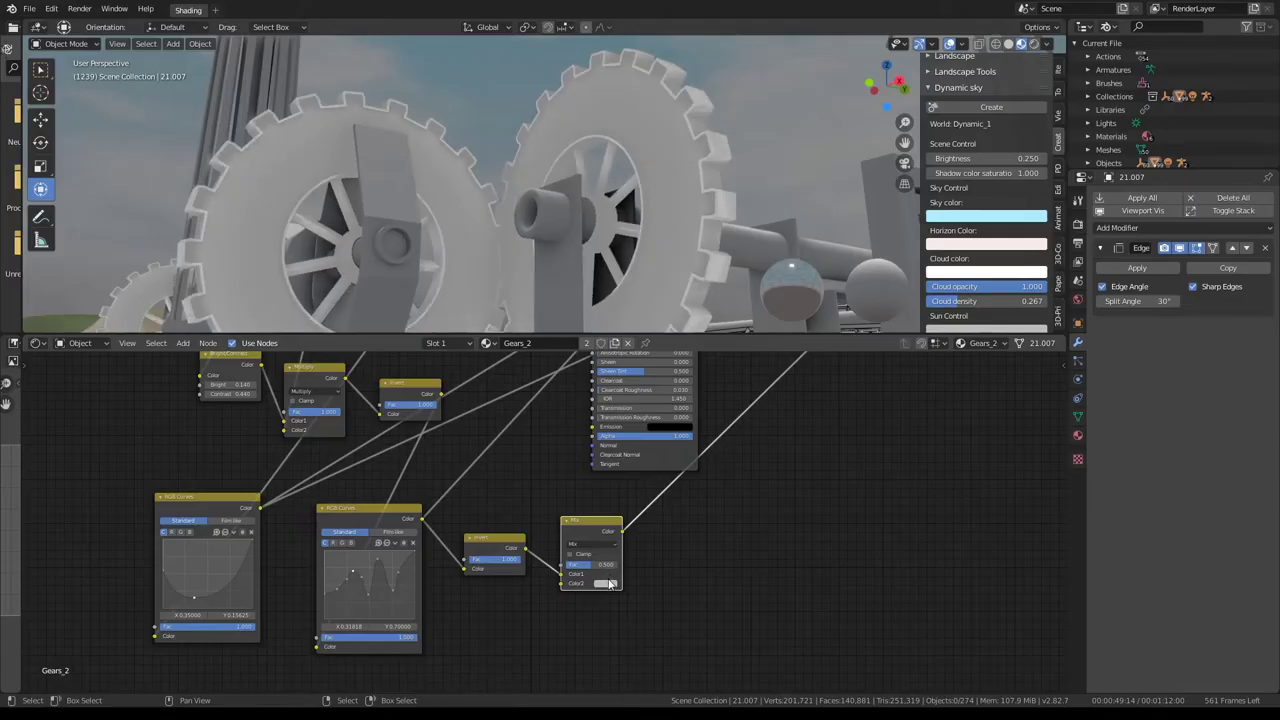
pyautogui.click(609, 584)
pyautogui.moveTo(669, 476); pyautogui.dragTo(669, 520)
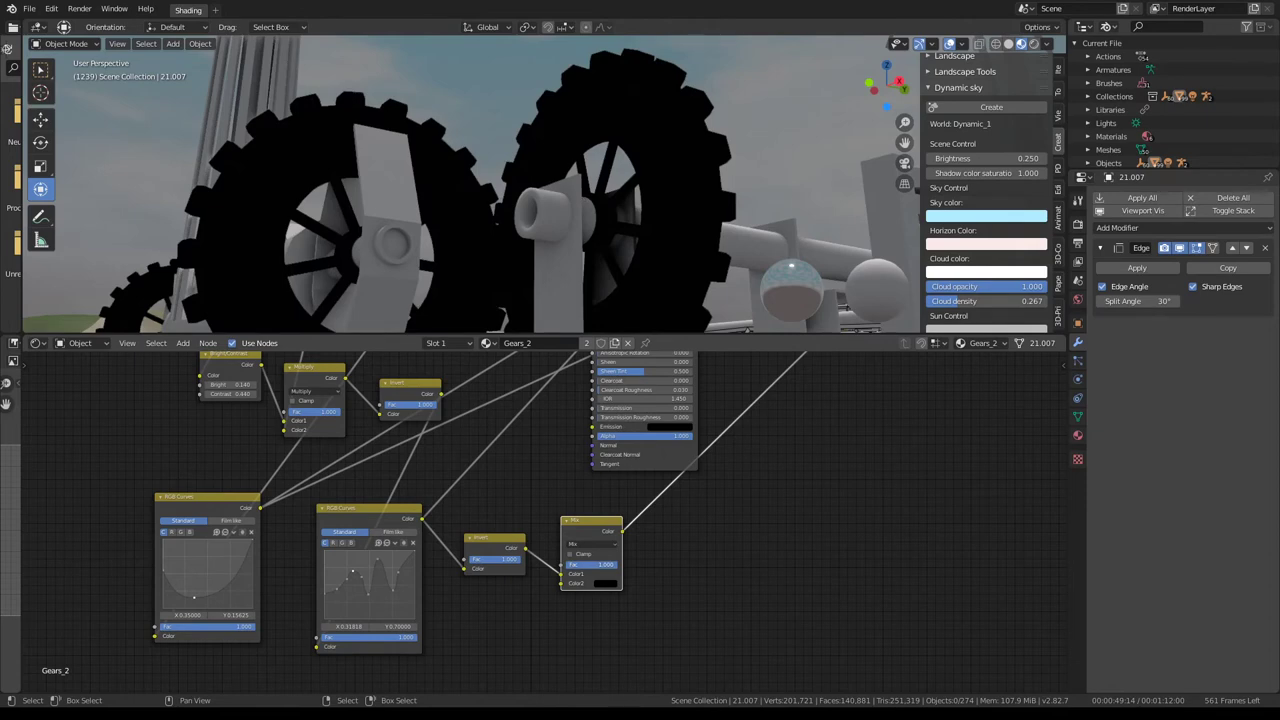
pyautogui.moveTo(592, 564); pyautogui.dragTo(570, 564)
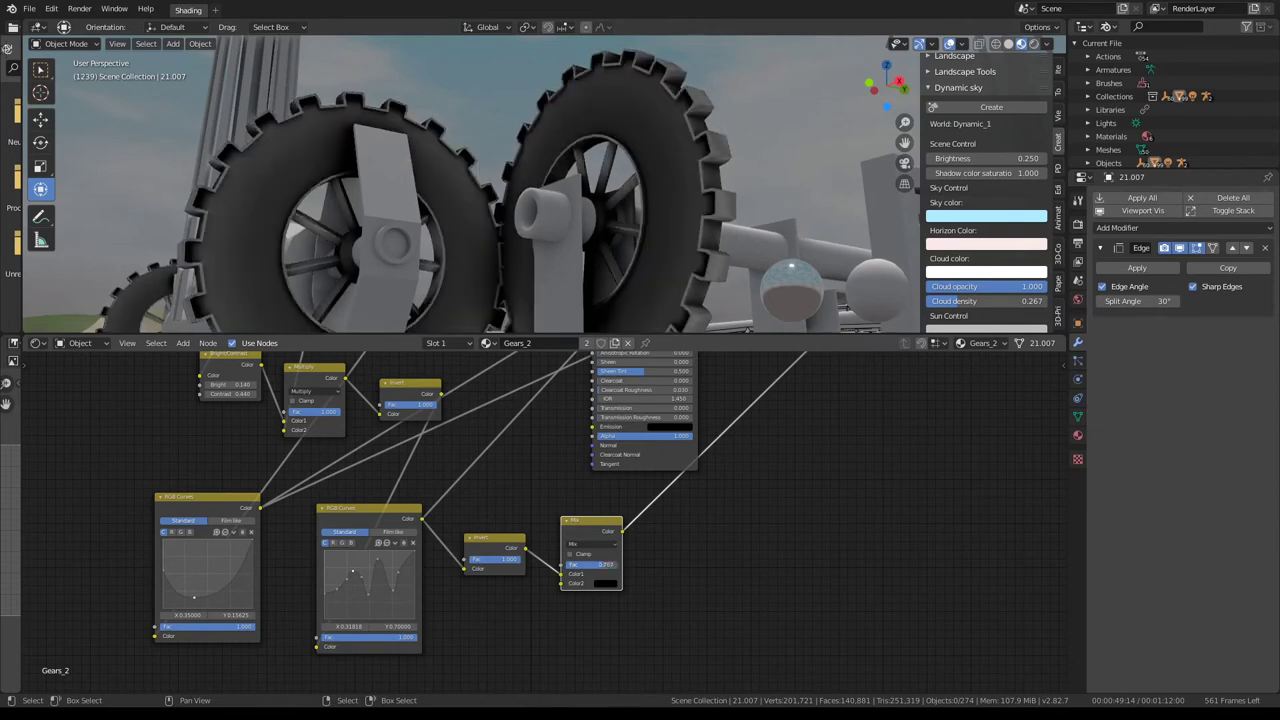
# - Connect the Mix node's result to the BSDF roughness input
pyautogui.scroll(-2, 631, 503)
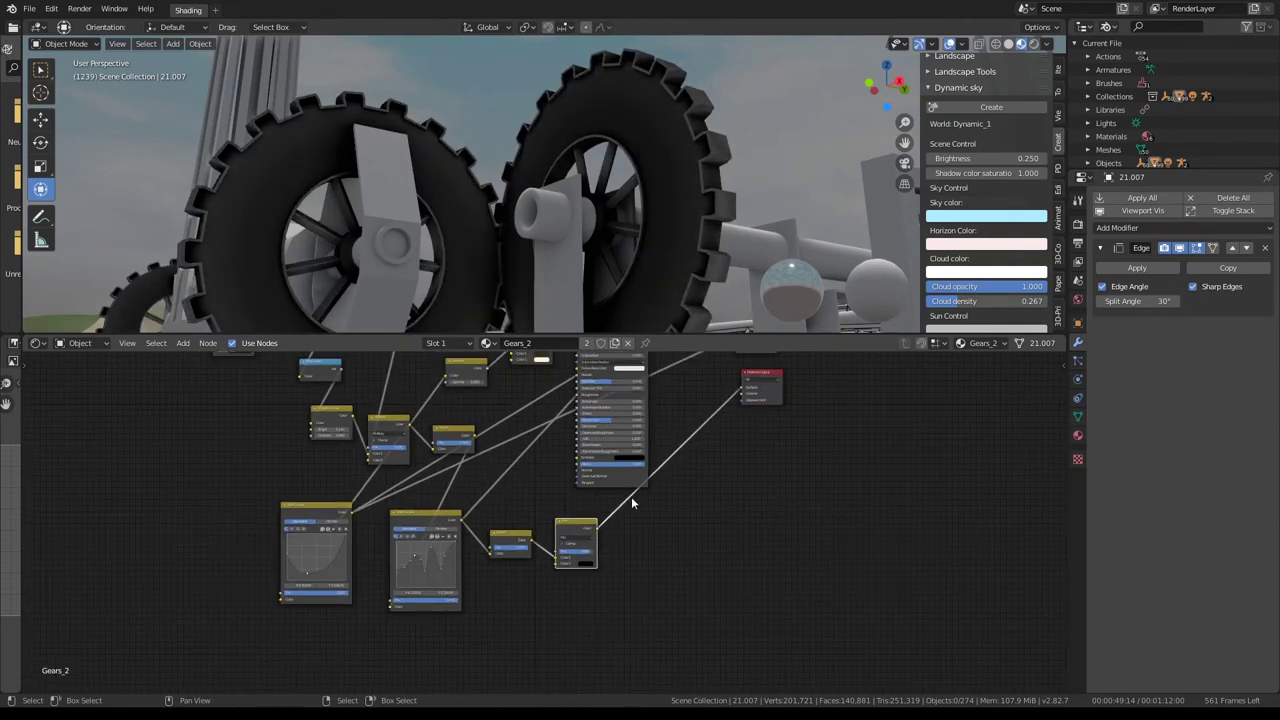
pyautogui.scroll(2, 634, 560)
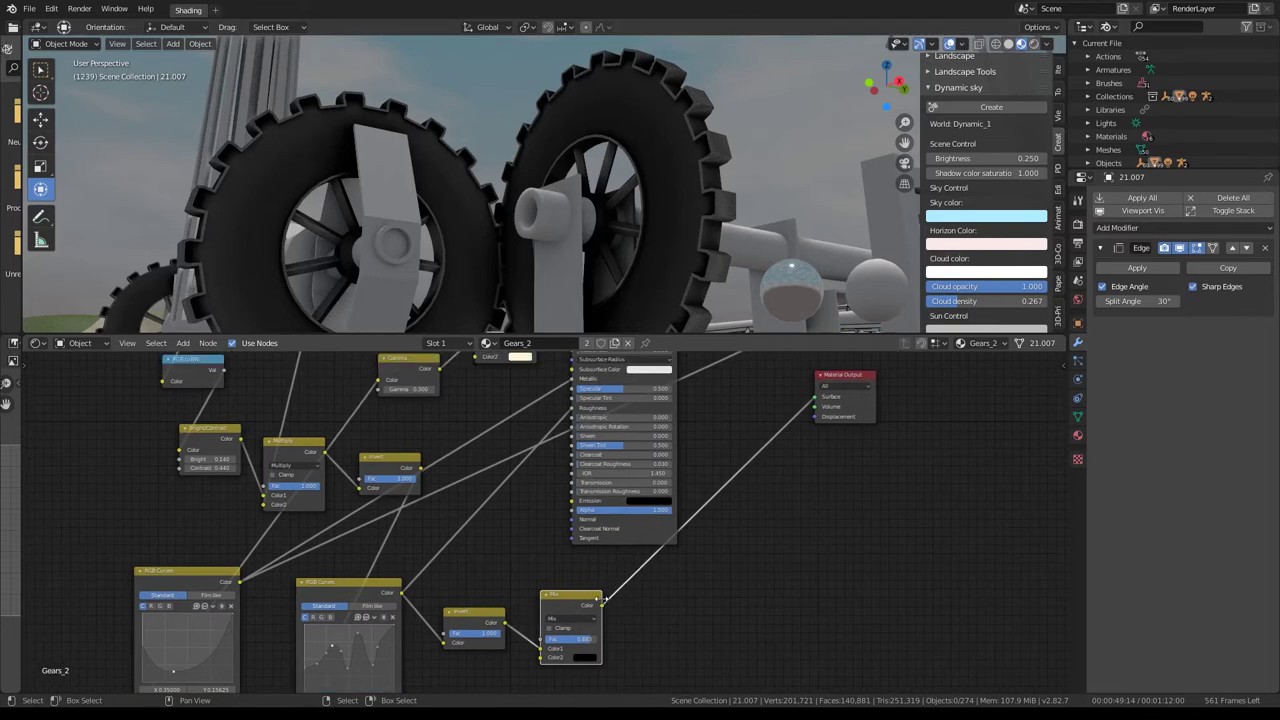
pyautogui.moveTo(604, 600); pyautogui.dragTo(576, 410)
pyautogui.moveTo(600, 603); pyautogui.dragTo(571, 414)
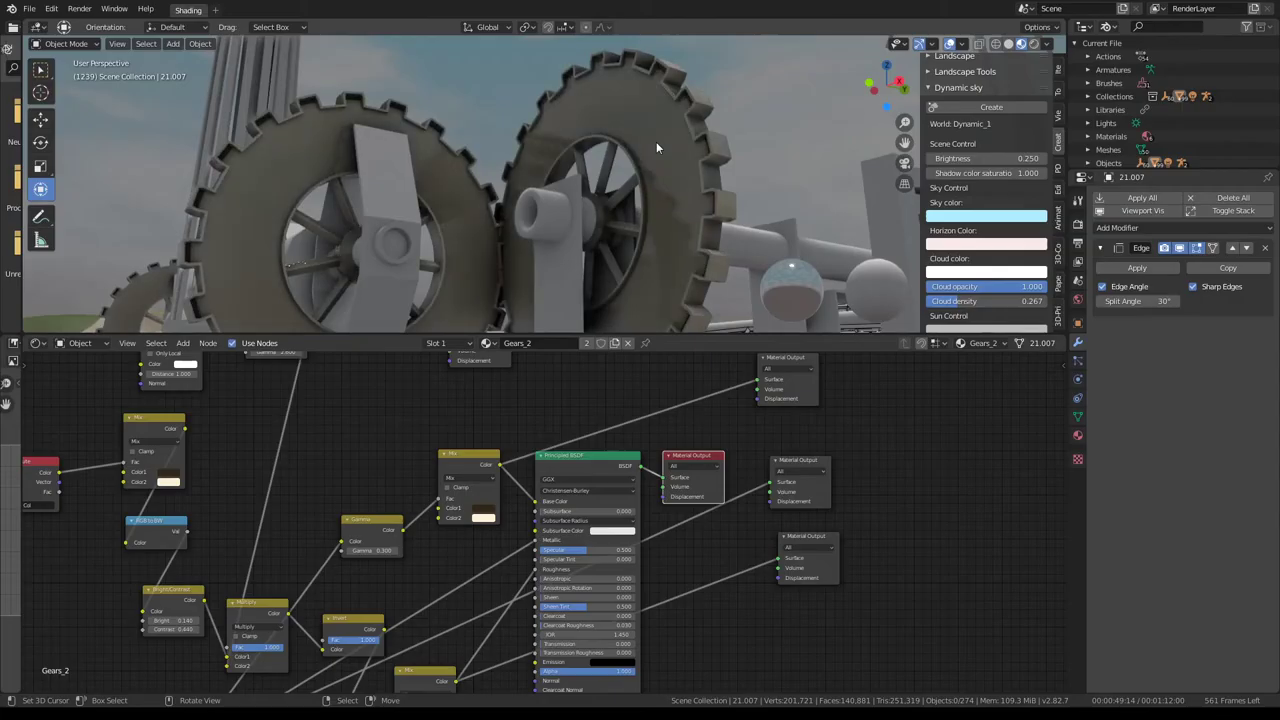
# - Orbit the viewport to inspect the brown gears with lighter worn edges
pyautogui.moveTo(656, 141)
pyautogui.mouseDown(button='middle')
pyautogui.moveTo(411, 153)
pyautogui.moveTo(382, 125)
pyautogui.moveTo(585, 123)
pyautogui.moveTo(394, 158)
pyautogui.moveTo(632, 155)
pyautogui.moveTo(594, 166)
pyautogui.mouseUp(button='middle')
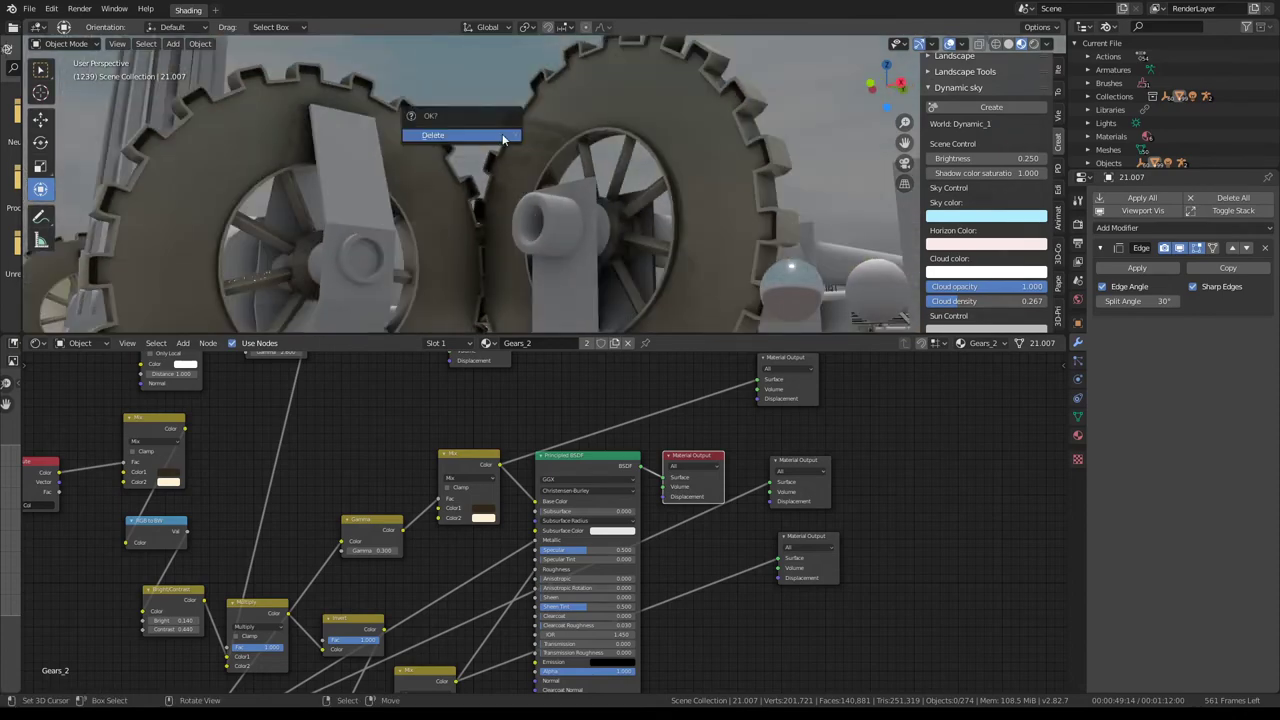
# - Play the animation and enlarge the 3D view above the node editor
pyautogui.press('space')
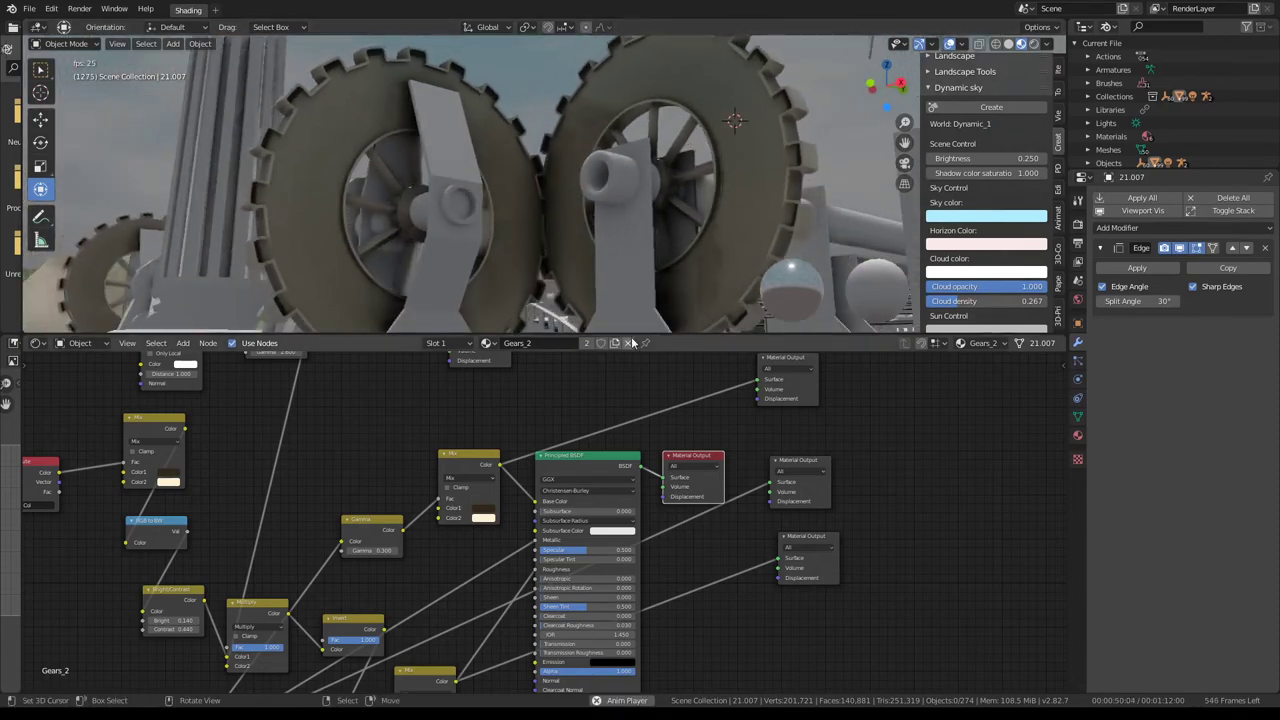
pyautogui.moveTo(640, 336); pyautogui.dragTo(647, 490)
pyautogui.scroll(2, 615, 217)
pyautogui.scroll(4, 615, 210)
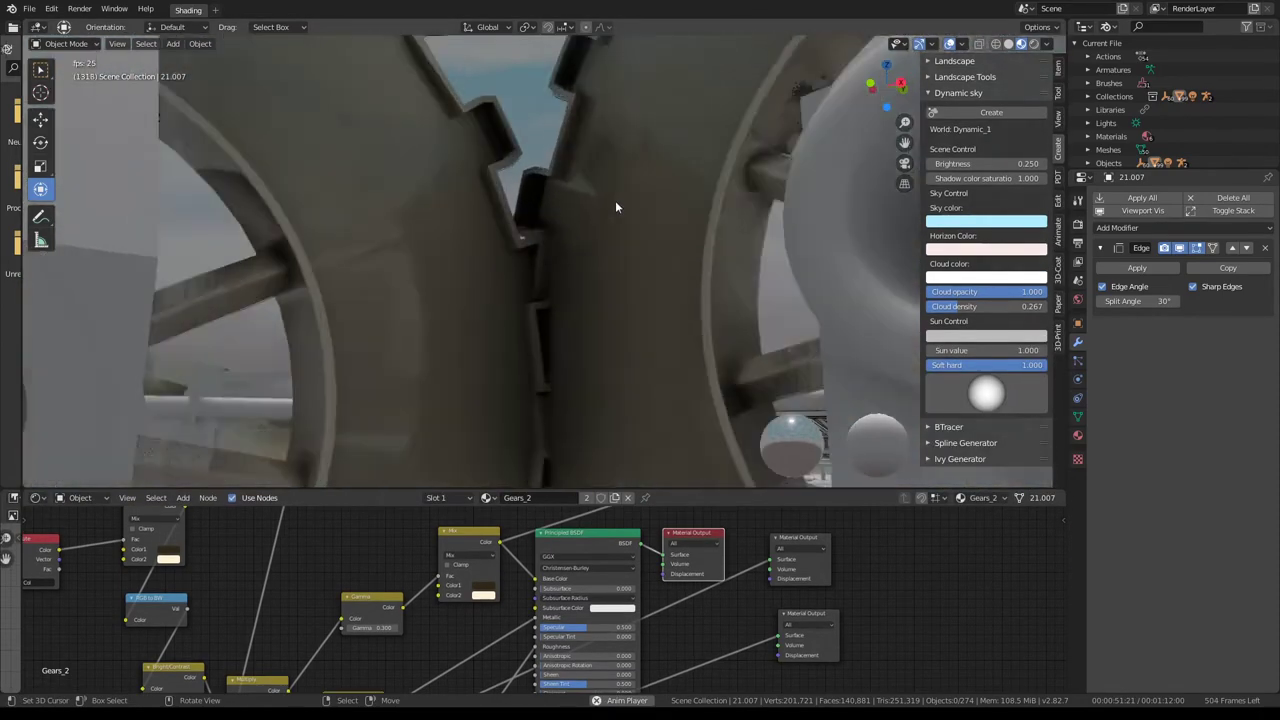
pyautogui.scroll(-5, 617, 201)
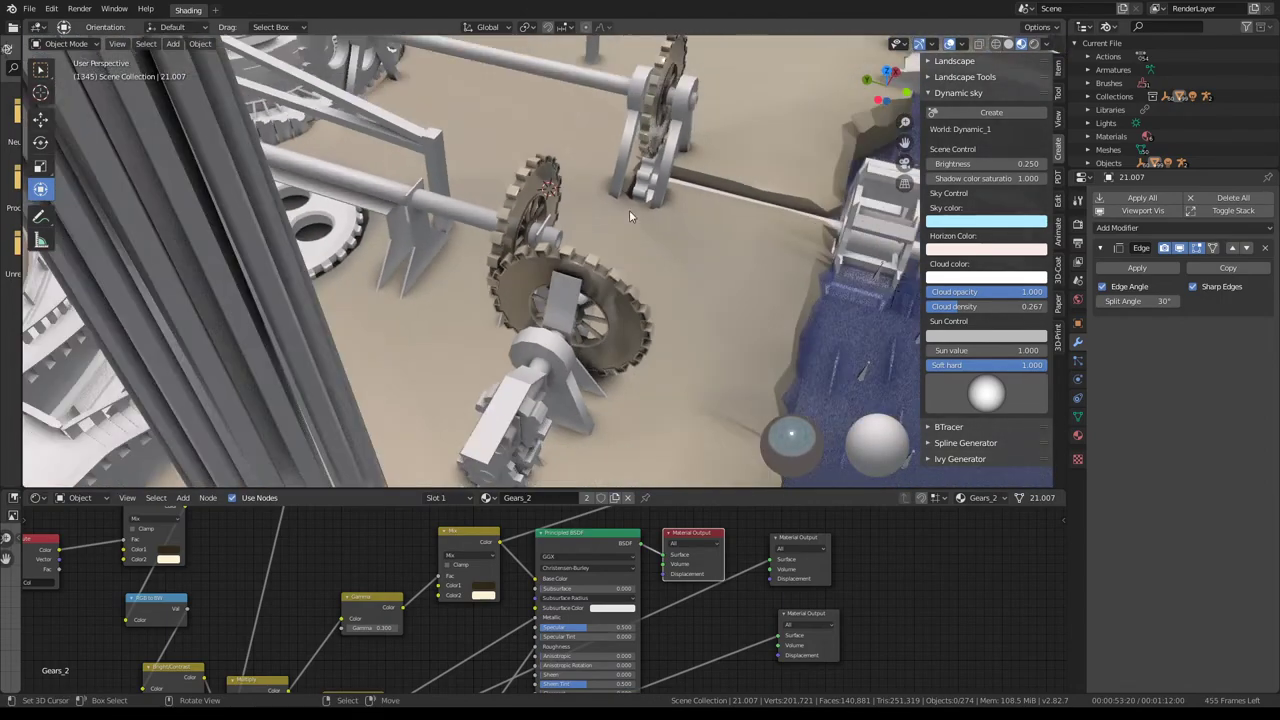
pyautogui.moveTo(470, 171)
pyautogui.mouseDown(button='middle')
pyautogui.moveTo(547, 190)
pyautogui.moveTo(771, 160)
pyautogui.moveTo(632, 200)
pyautogui.moveTo(627, 342)
pyautogui.moveTo(564, 271)
pyautogui.mouseUp(button='middle')
pyautogui.scroll(3, 530, 147)
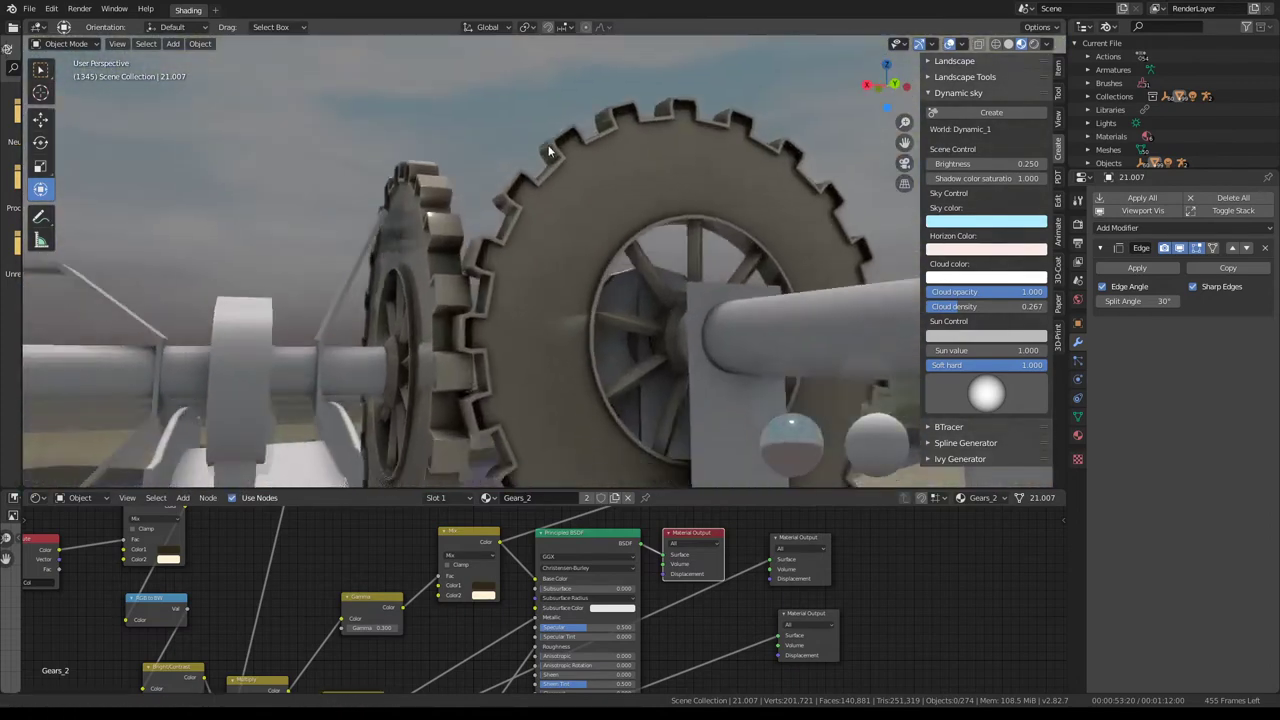
pyautogui.scroll(3, 570, 165)
pyautogui.moveTo(650, 680)
pyautogui.mouseDown(button='middle')
pyautogui.moveTo(685, 590)
pyautogui.moveTo(680, 673)
pyautogui.mouseUp(button='middle')
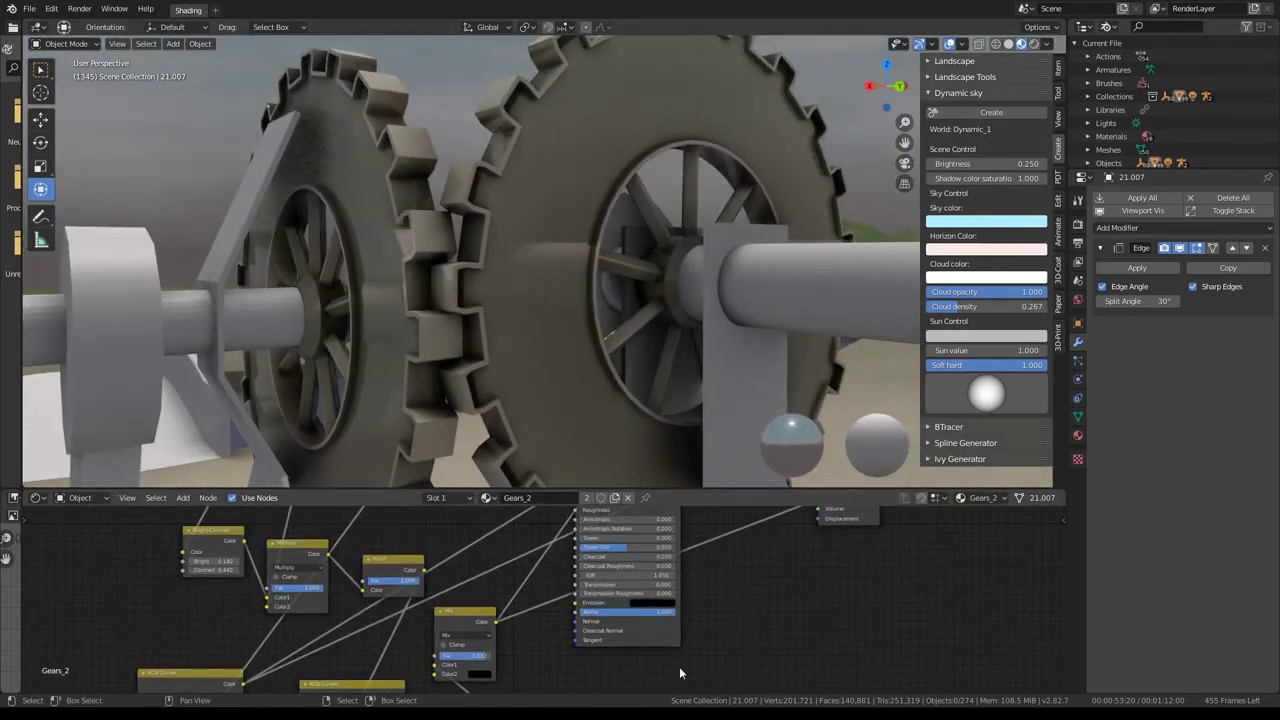
pyautogui.moveTo(481, 654); pyautogui.dragTo(513, 617, button='middle')
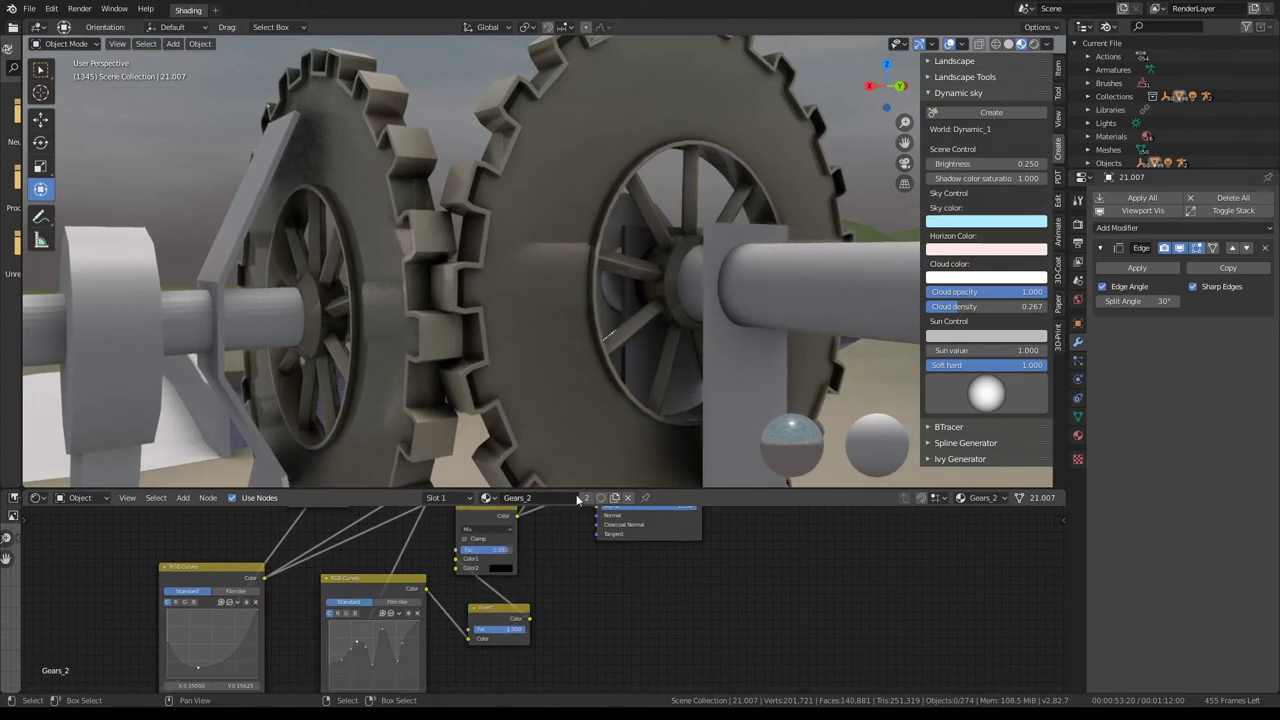
# - Change the Mix node's second colour from black to mid grey (value about 0.318)
pyautogui.click(503, 566)
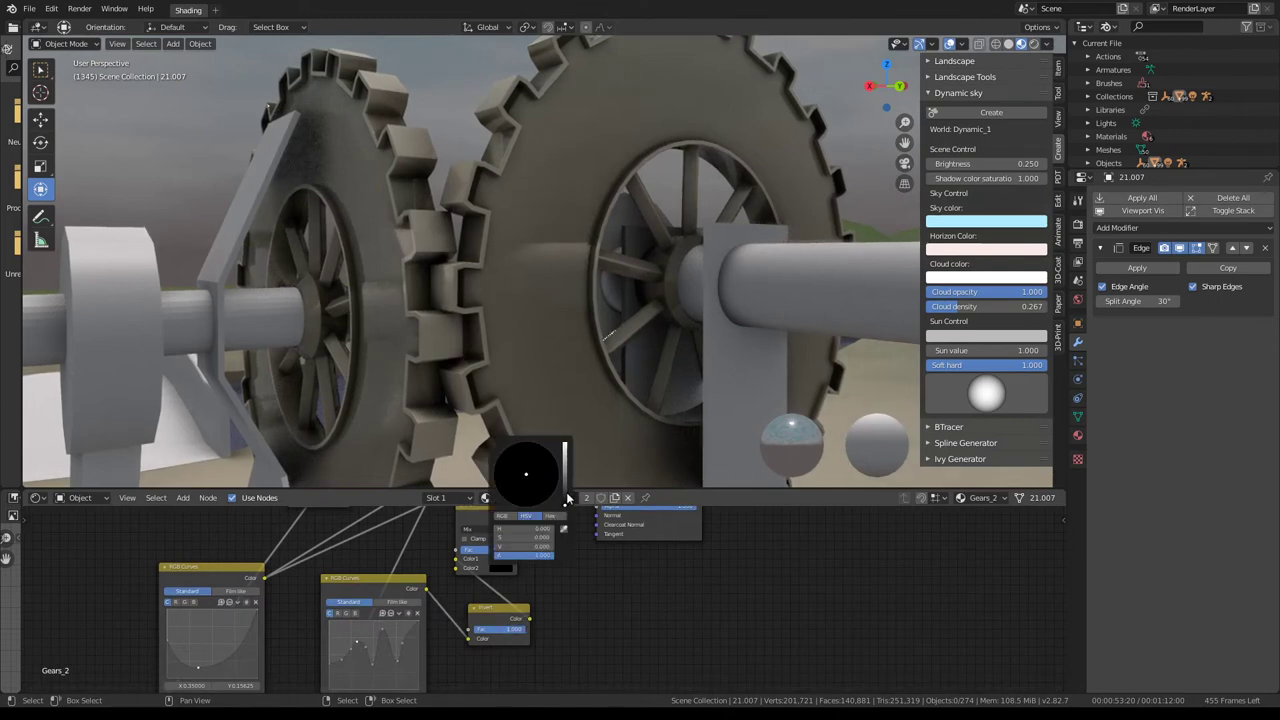
pyautogui.moveTo(565, 500)
pyautogui.mouseDown()
pyautogui.moveTo(565, 445)
pyautogui.moveTo(565, 505)
pyautogui.mouseUp()
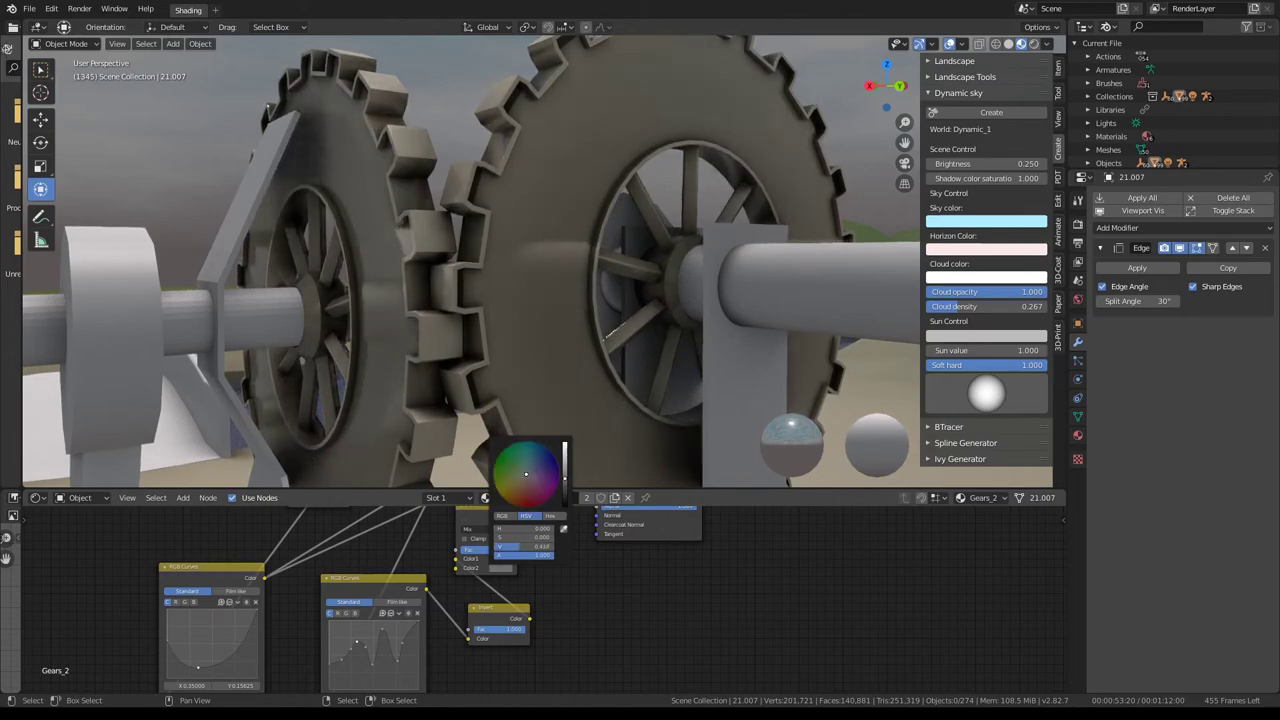
pyautogui.moveTo(662, 236); pyautogui.dragTo(380, 215, button='middle')
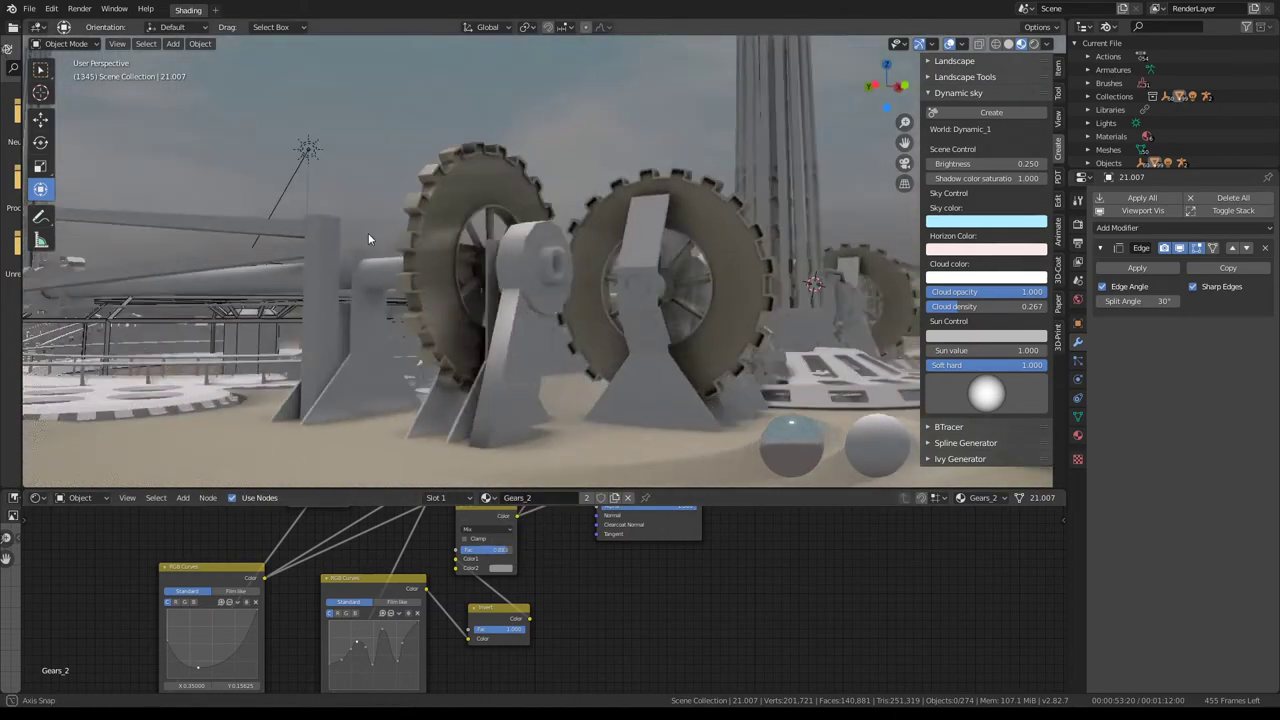
pyautogui.scroll(-5, 370, 170)
pyautogui.scroll(-5, 400, 120)
# - Delete the Hemi light from the scene
pyautogui.scroll(-4, 500, 100)
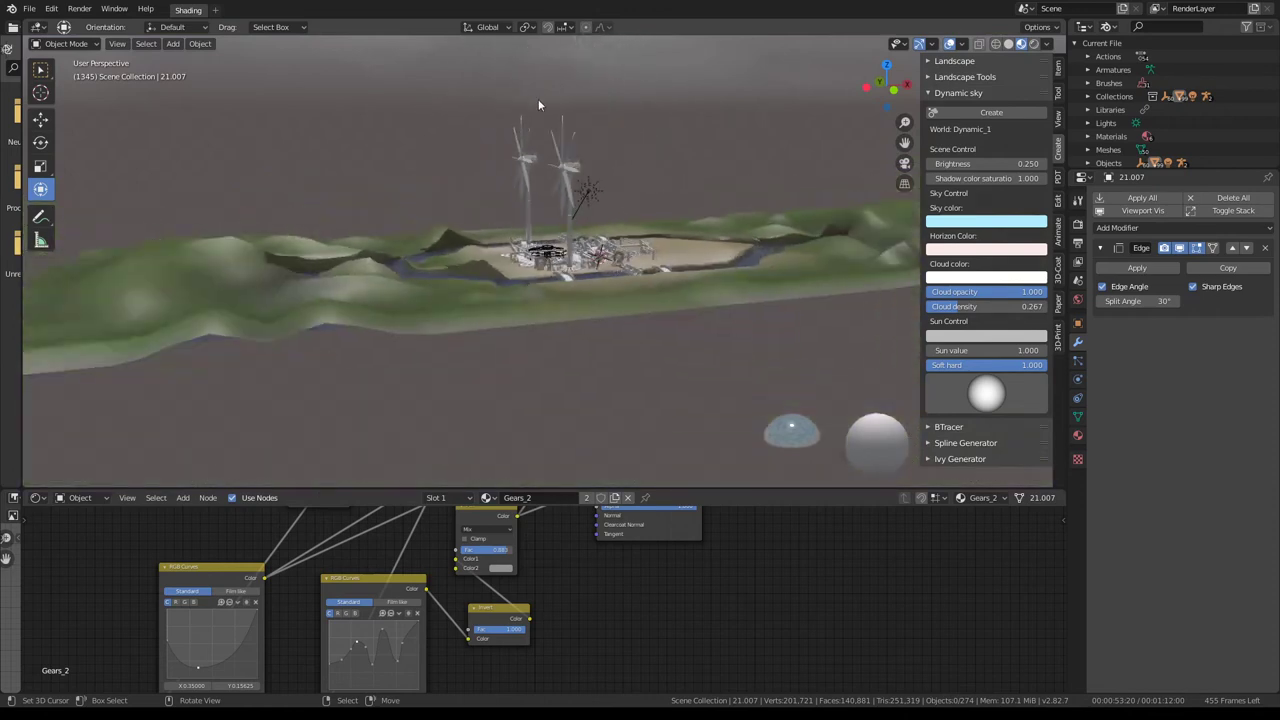
pyautogui.click(591, 192)
pyautogui.press('Return')
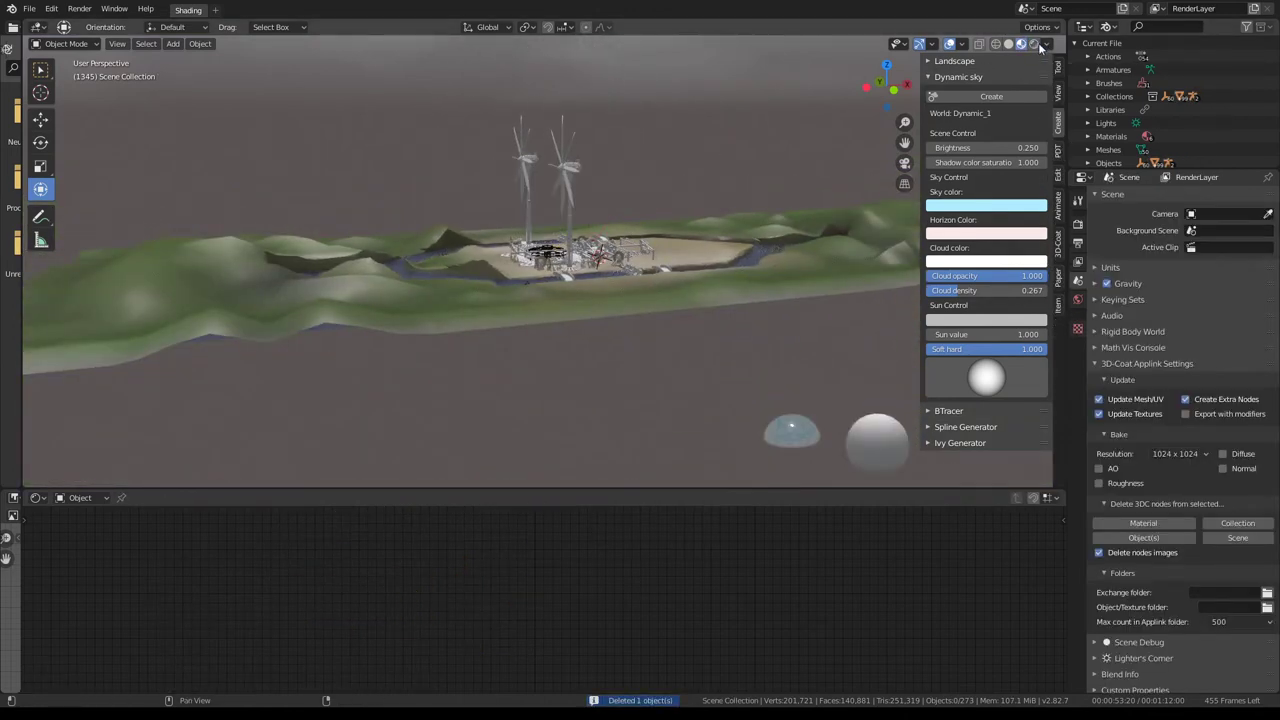
pyautogui.click(1047, 45)
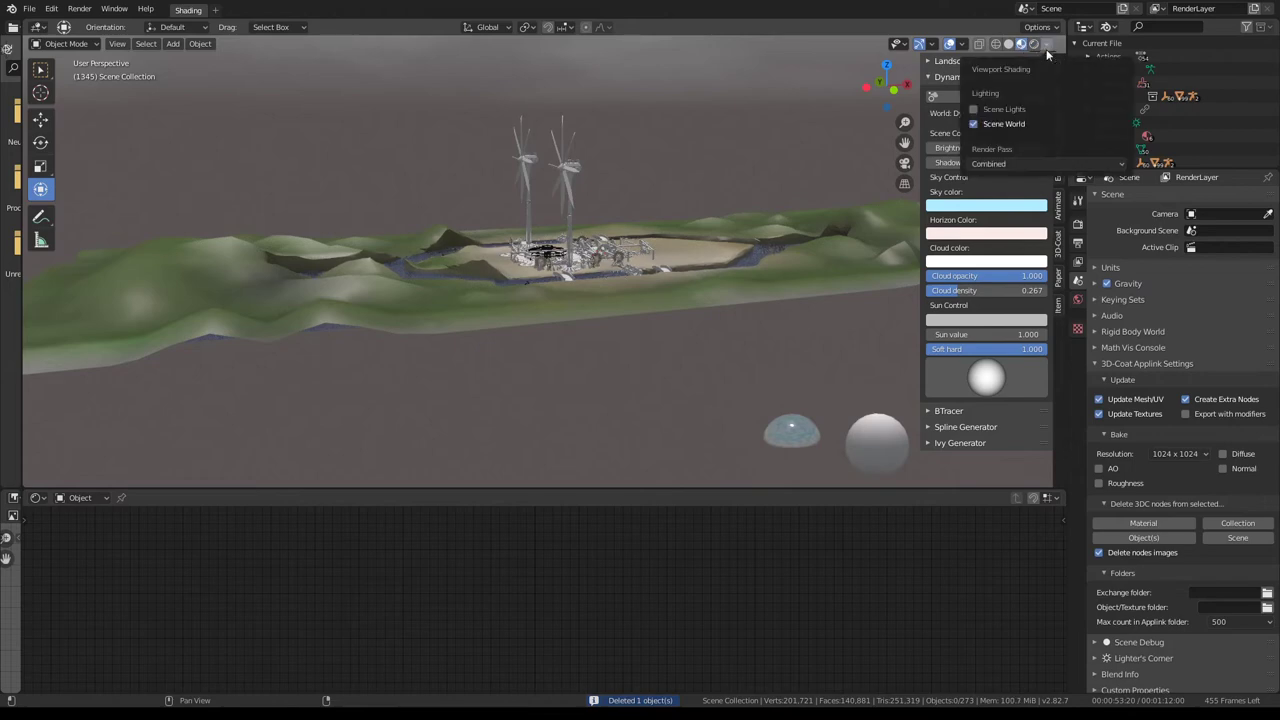
pyautogui.moveTo(565, 184)
pyautogui.mouseDown(button='middle')
pyautogui.moveTo(827, 176)
pyautogui.moveTo(593, 228)
pyautogui.mouseUp(button='middle')
# - Add a Sun light, move it above the machinery and tilt it
pyautogui.hotkey('shift', 'a')
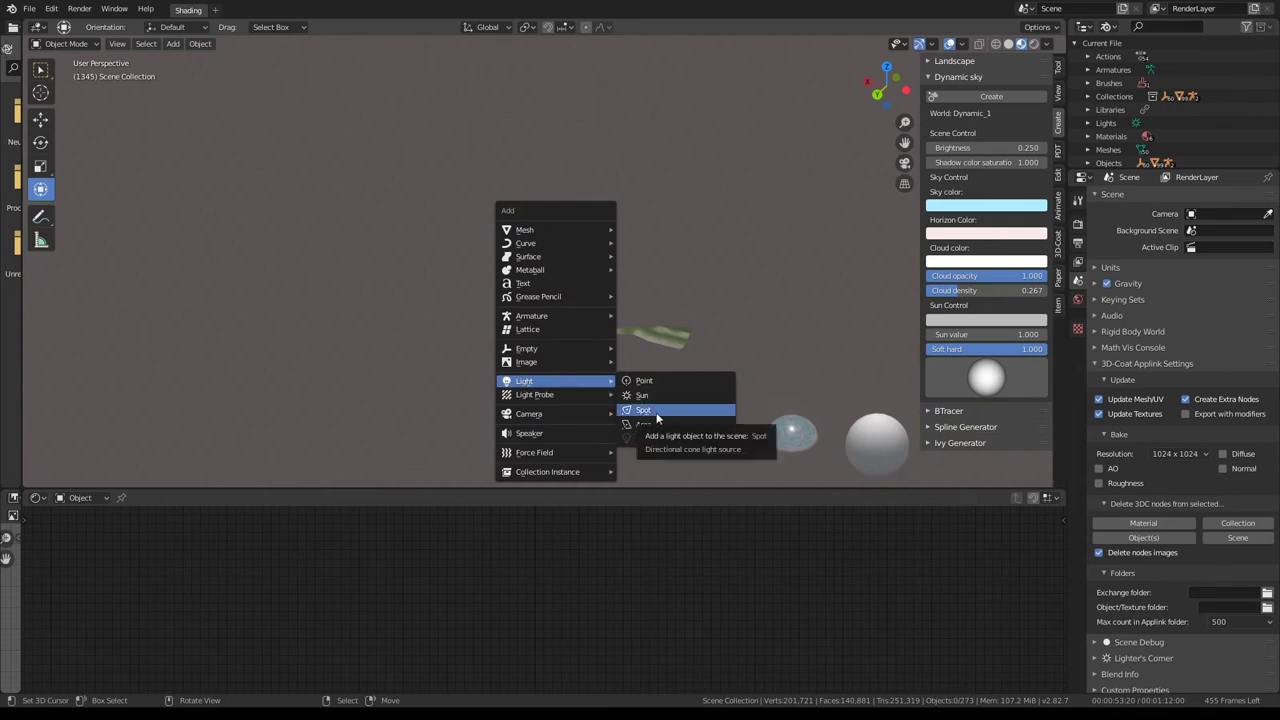
pyautogui.click(648, 398)
pyautogui.scroll(5, 613, 278)
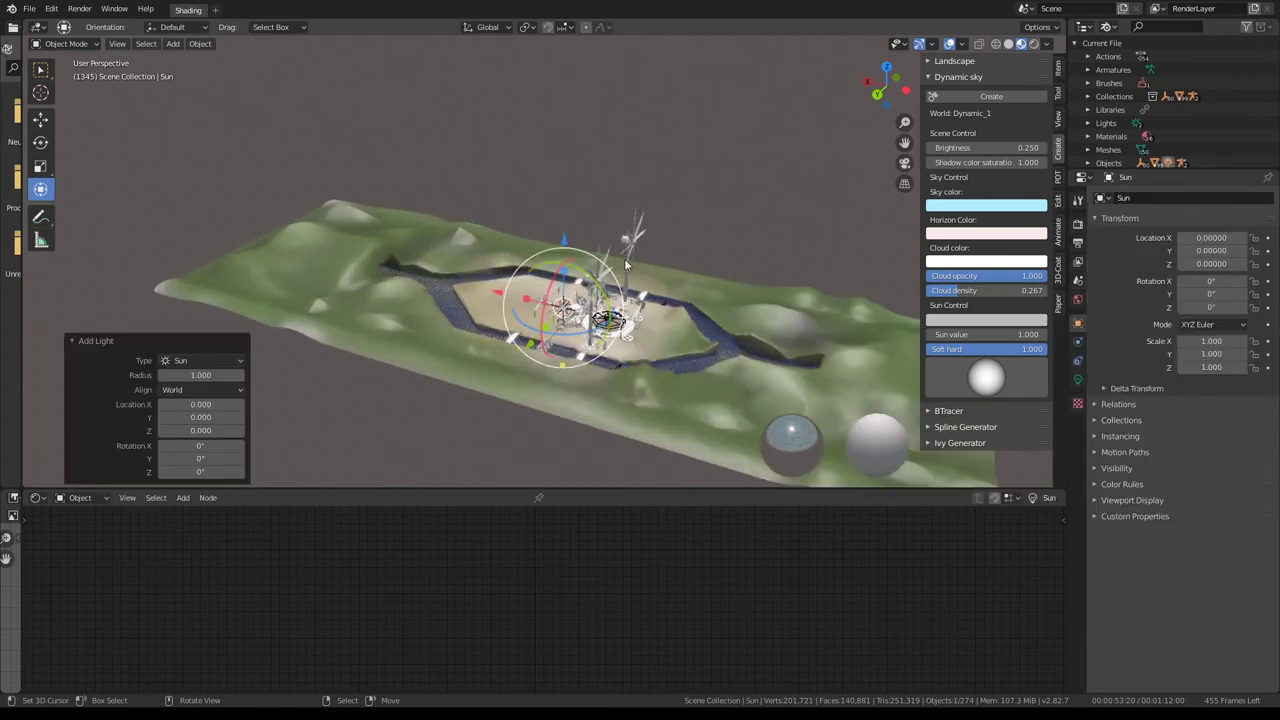
pyautogui.moveTo(613, 278); pyautogui.dragTo(746, 250, button='middle')
pyautogui.press('g')
pyautogui.click(762, 220)
pyautogui.press('r')
pyautogui.press('r')
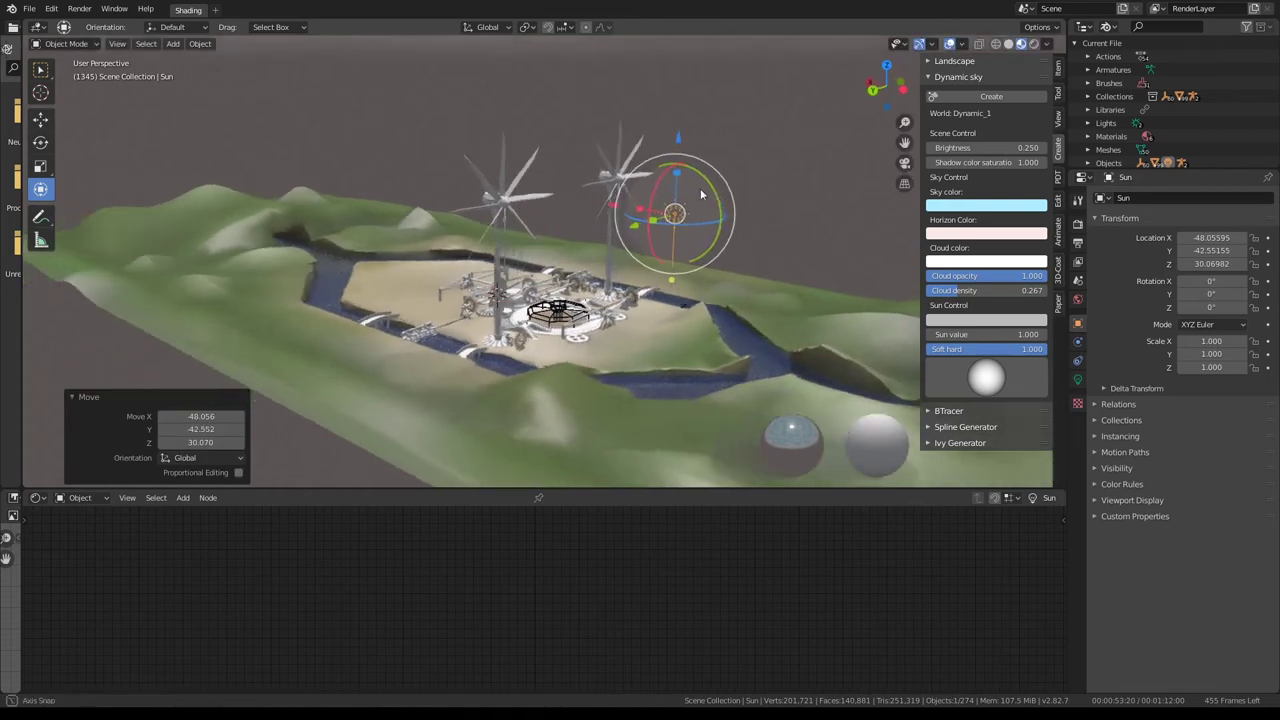
pyautogui.moveTo(774, 259)
pyautogui.mouseDown(button='middle')
pyautogui.moveTo(629, 253)
pyautogui.moveTo(526, 212)
pyautogui.mouseUp(button='middle')
# - Move the Sun further out, rotate it 28.5° and preview the shadows in playback
pyautogui.press('g')
pyautogui.click(526, 212)
pyautogui.press('r')
pyautogui.click(558, 270)
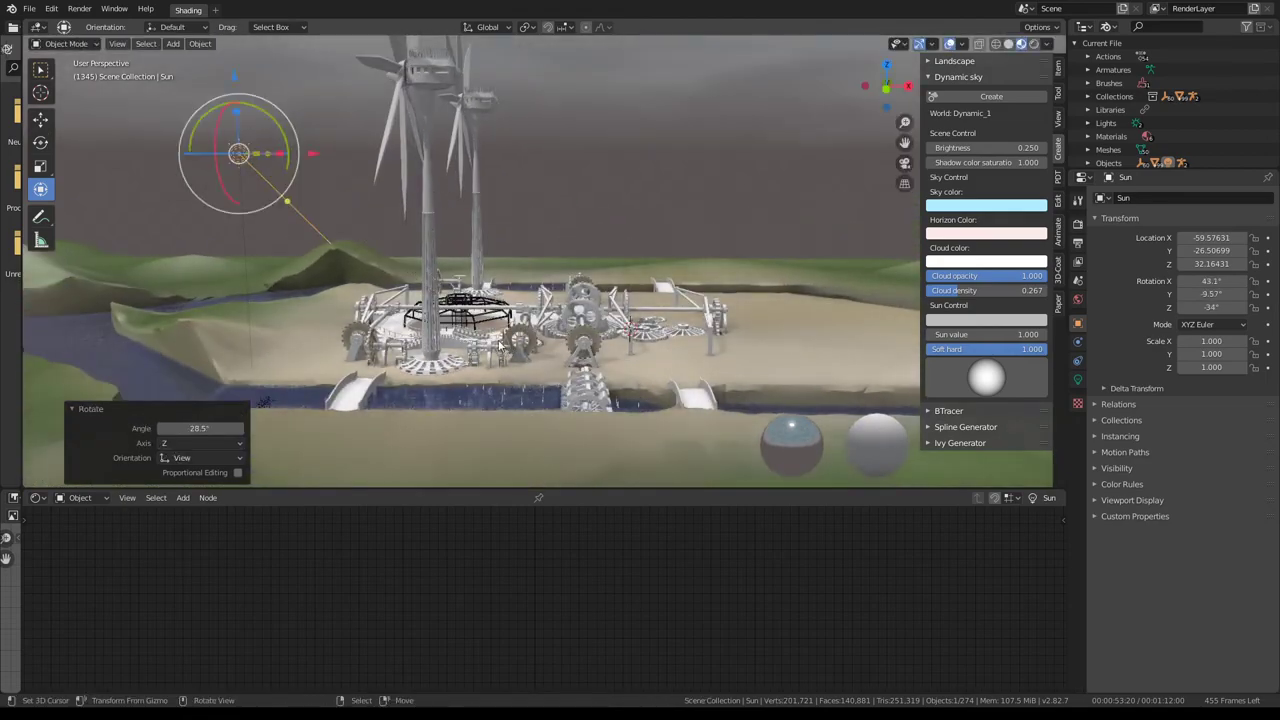
pyautogui.moveTo(558, 270); pyautogui.dragTo(532, 215, button='middle')
pyautogui.scroll(5, 532, 215)
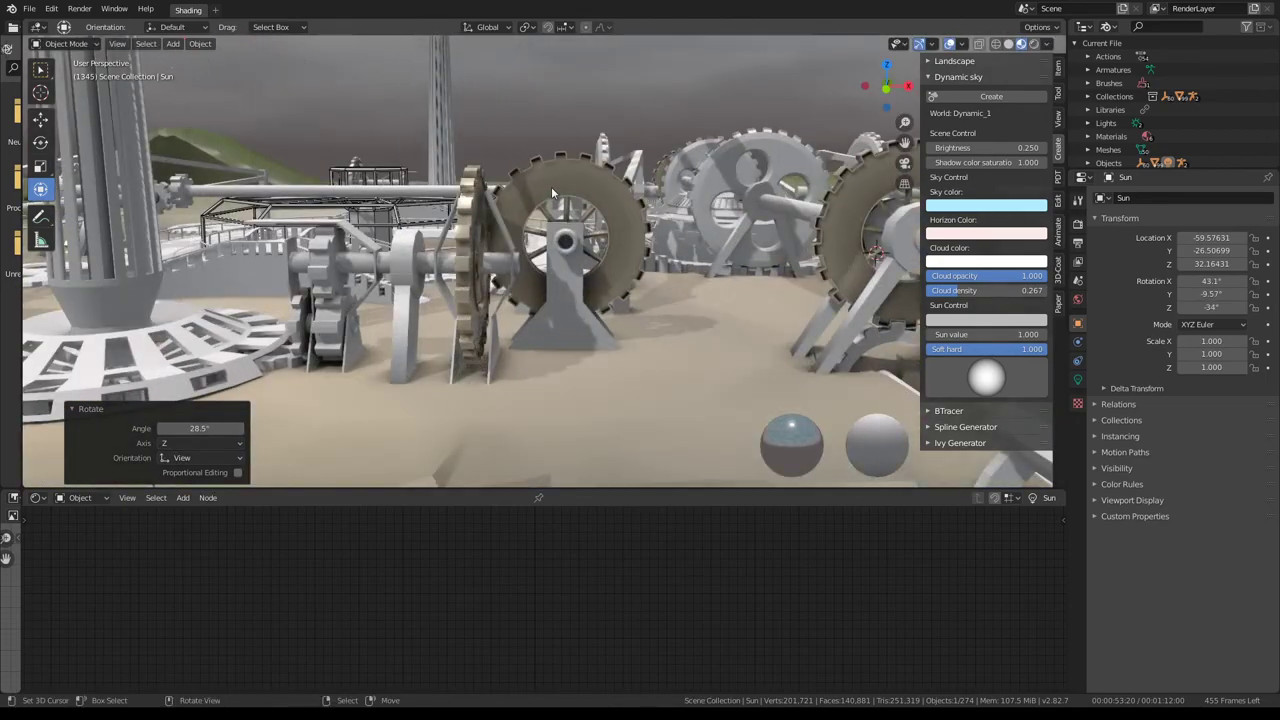
pyautogui.press('space')
# - Rotate the Sun to 47.1° to change the shadow direction across the machinery
pyautogui.moveTo(494, 205)
pyautogui.mouseDown(button='middle')
pyautogui.moveTo(473, 197)
pyautogui.moveTo(472, 226)
pyautogui.mouseUp(button='middle')
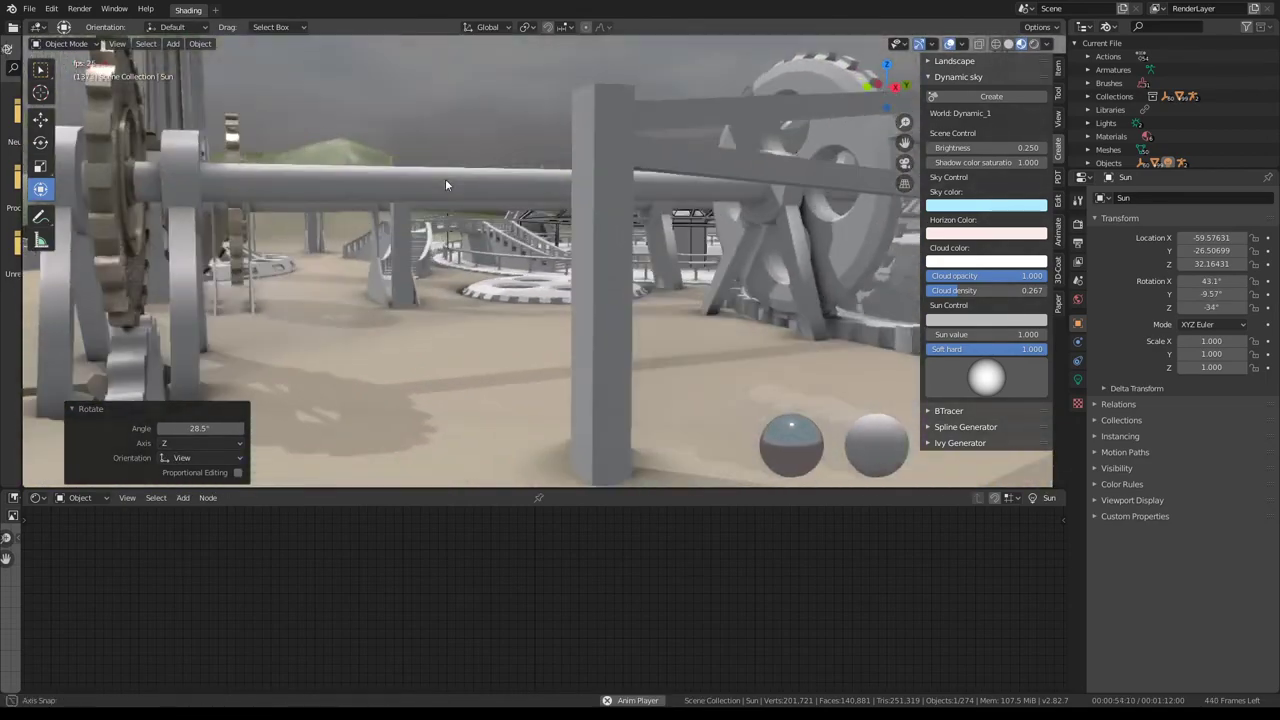
pyautogui.scroll(-5, 472, 226)
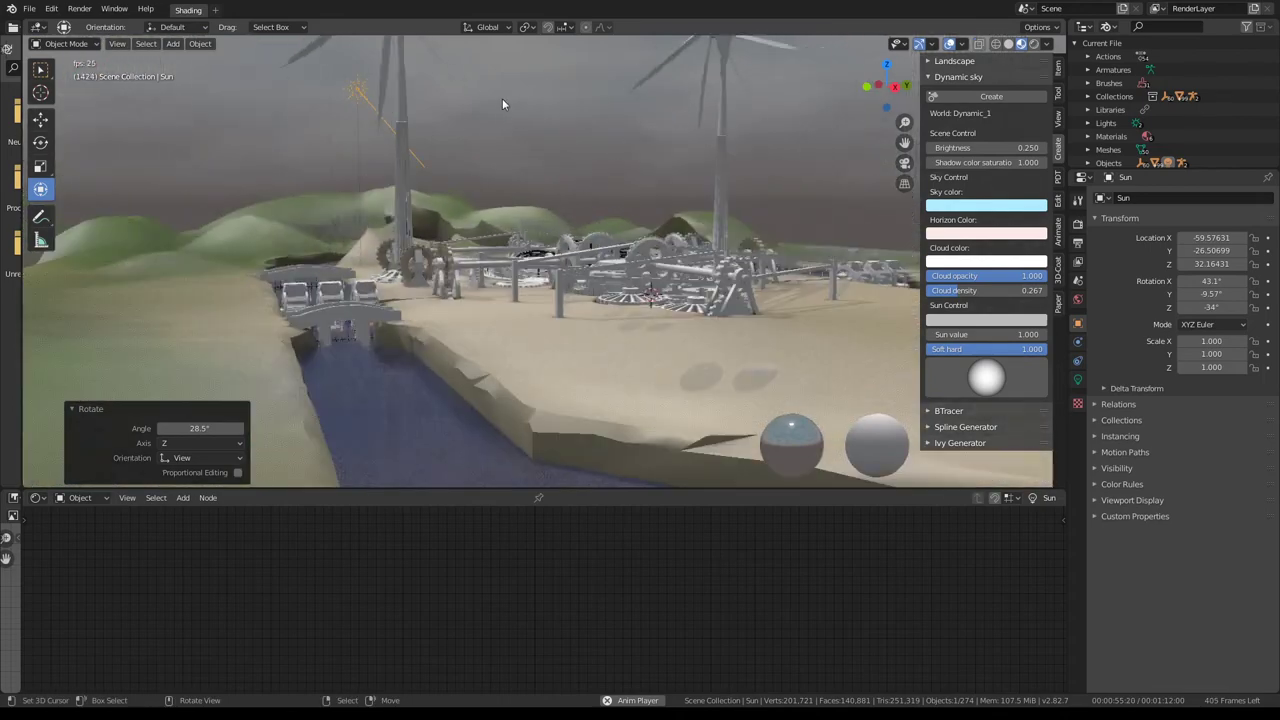
pyautogui.moveTo(502, 98)
pyautogui.mouseDown(button='middle')
pyautogui.moveTo(602, 200)
pyautogui.moveTo(593, 245)
pyautogui.mouseUp(button='middle')
pyautogui.scroll(-5, 602, 200)
pyautogui.scroll(3, 593, 245)
pyautogui.press('r')
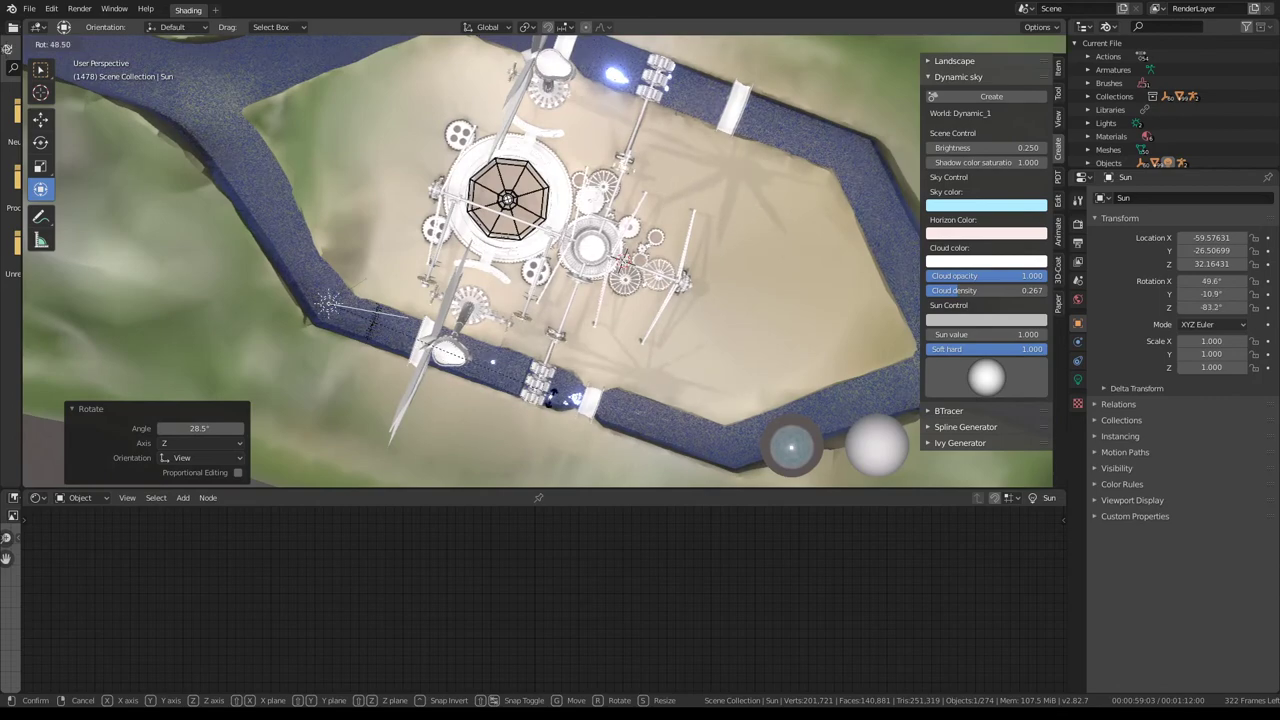
pyautogui.click(550, 400)
pyautogui.moveTo(550, 400)
pyautogui.mouseDown(button='middle')
pyautogui.moveTo(617, 258)
pyautogui.moveTo(833, 260)
pyautogui.mouseUp(button='middle')
# - Turn off Scene World in viewport shading and adjust the environment map strength
pyautogui.press('space')
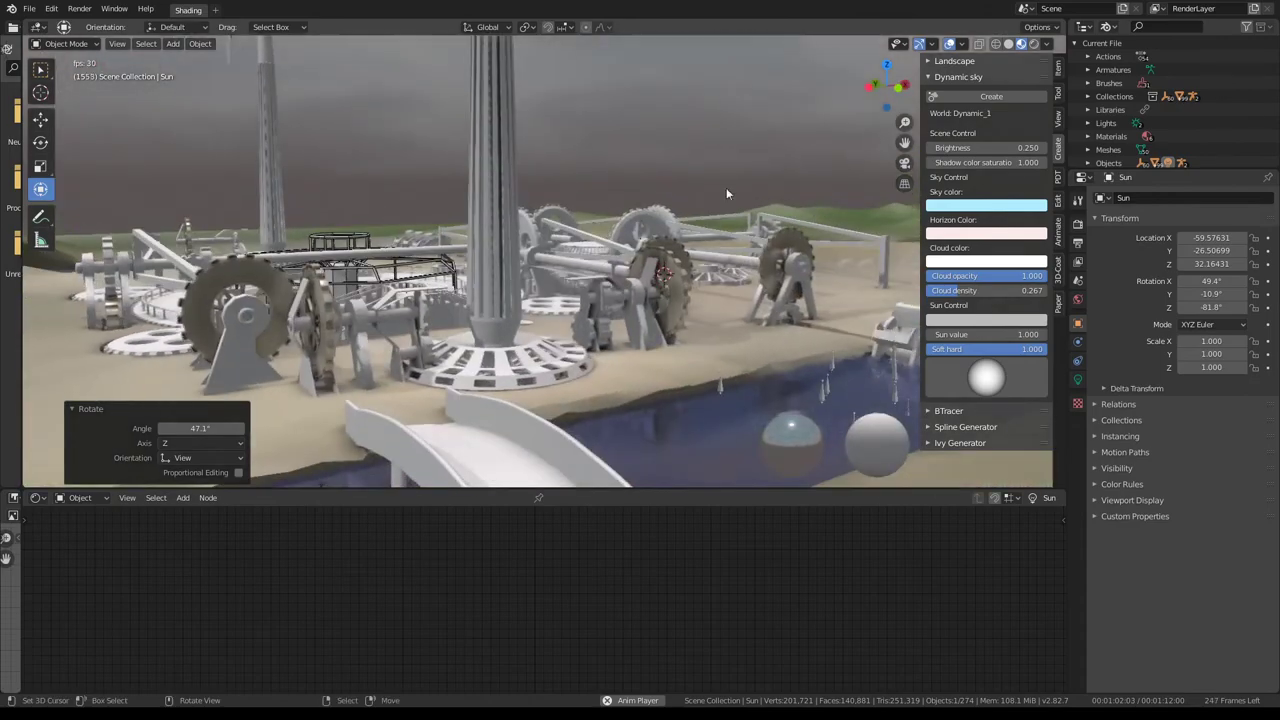
pyautogui.click(1046, 44)
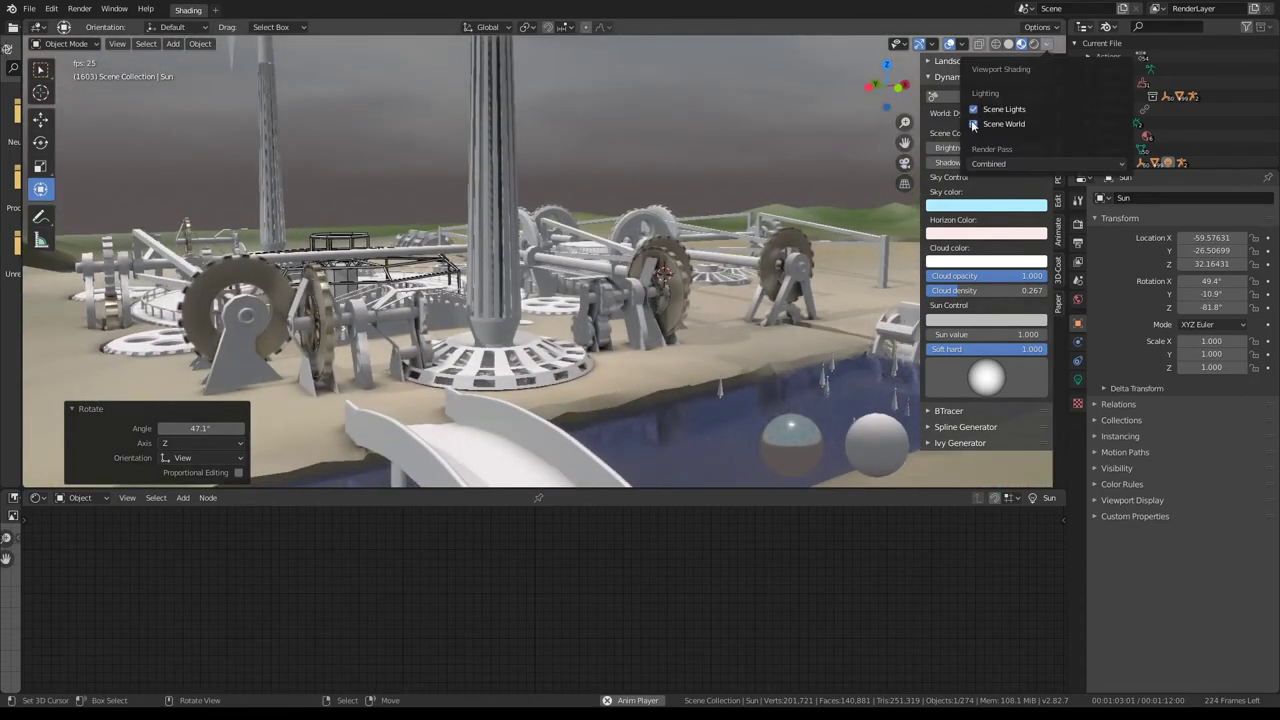
pyautogui.click(973, 124)
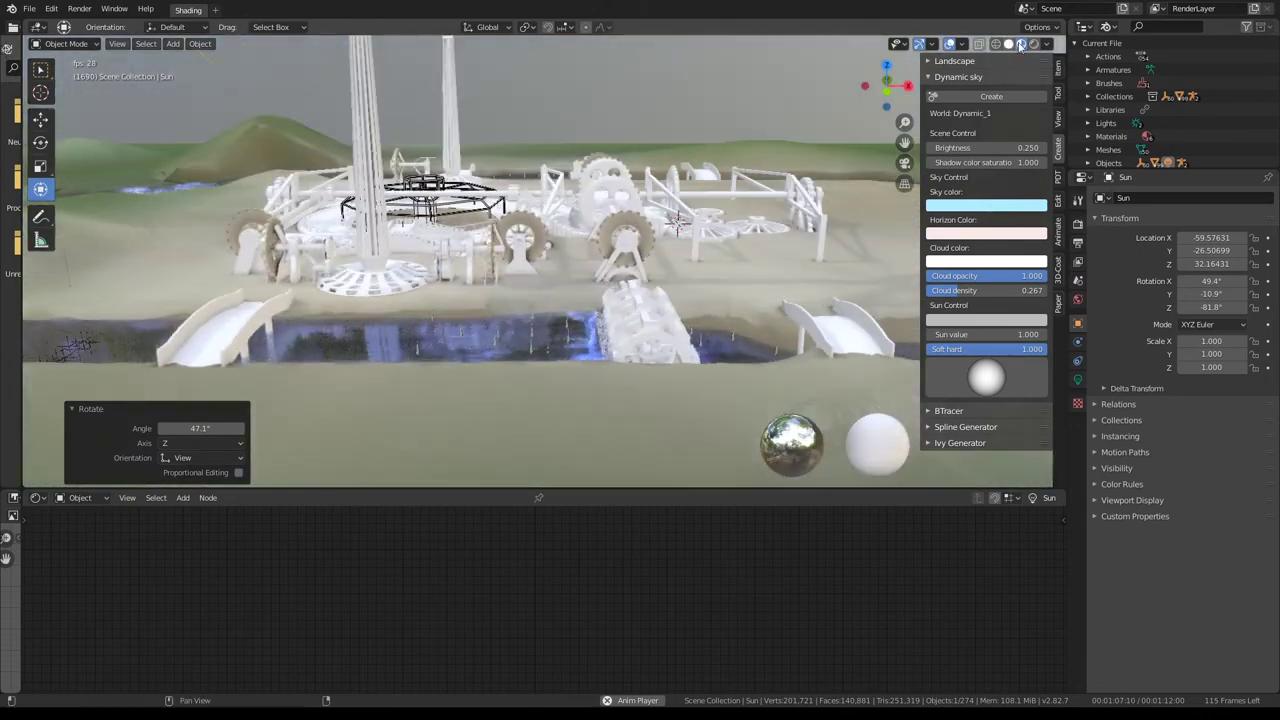
pyautogui.click(1047, 44)
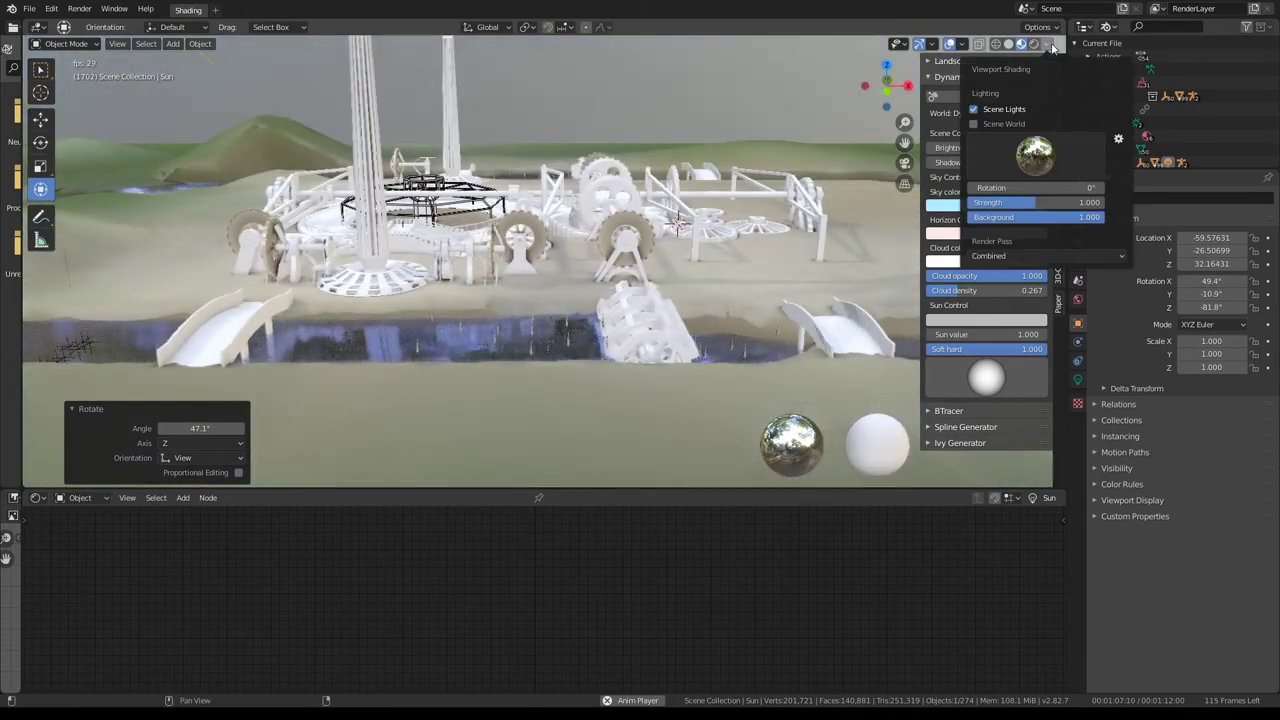
pyautogui.moveTo(1042, 203); pyautogui.dragTo(1000, 203)
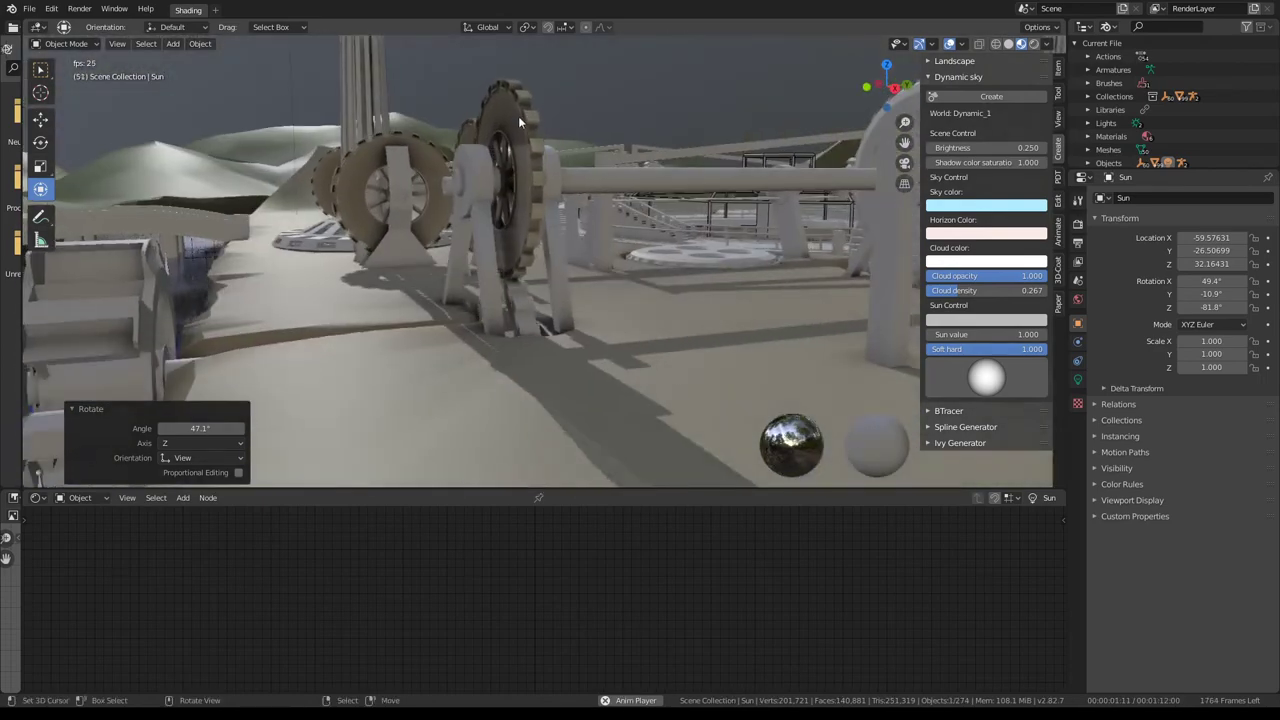
pyautogui.press('space')
pyautogui.press('space')
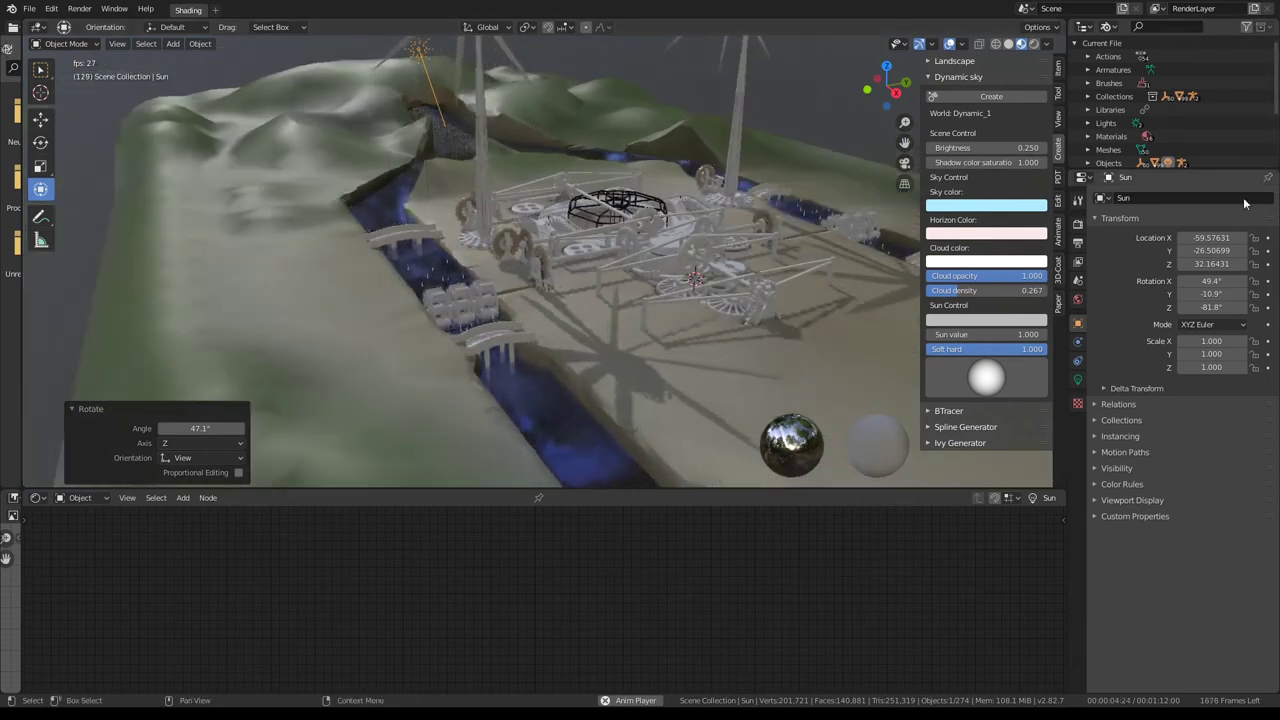
# - Stop playback and expand the Shadows section of the Render Properties
pyautogui.click(1078, 381)
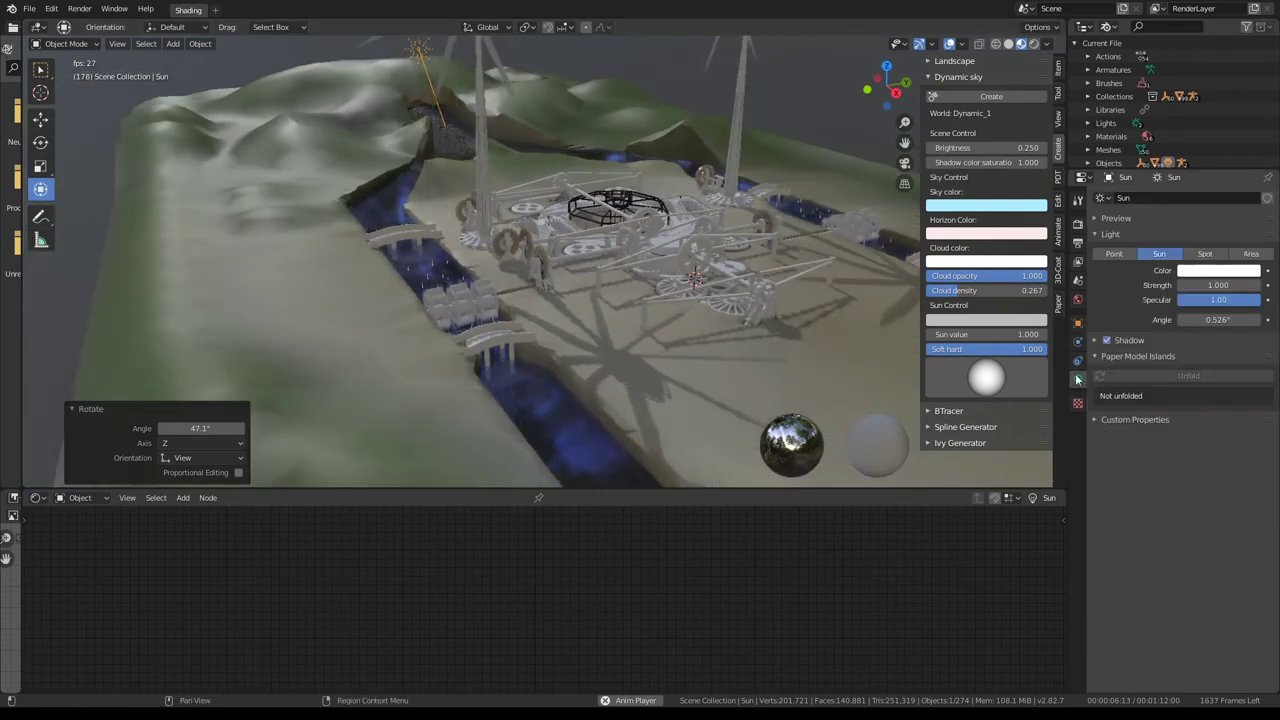
pyautogui.click(1078, 201)
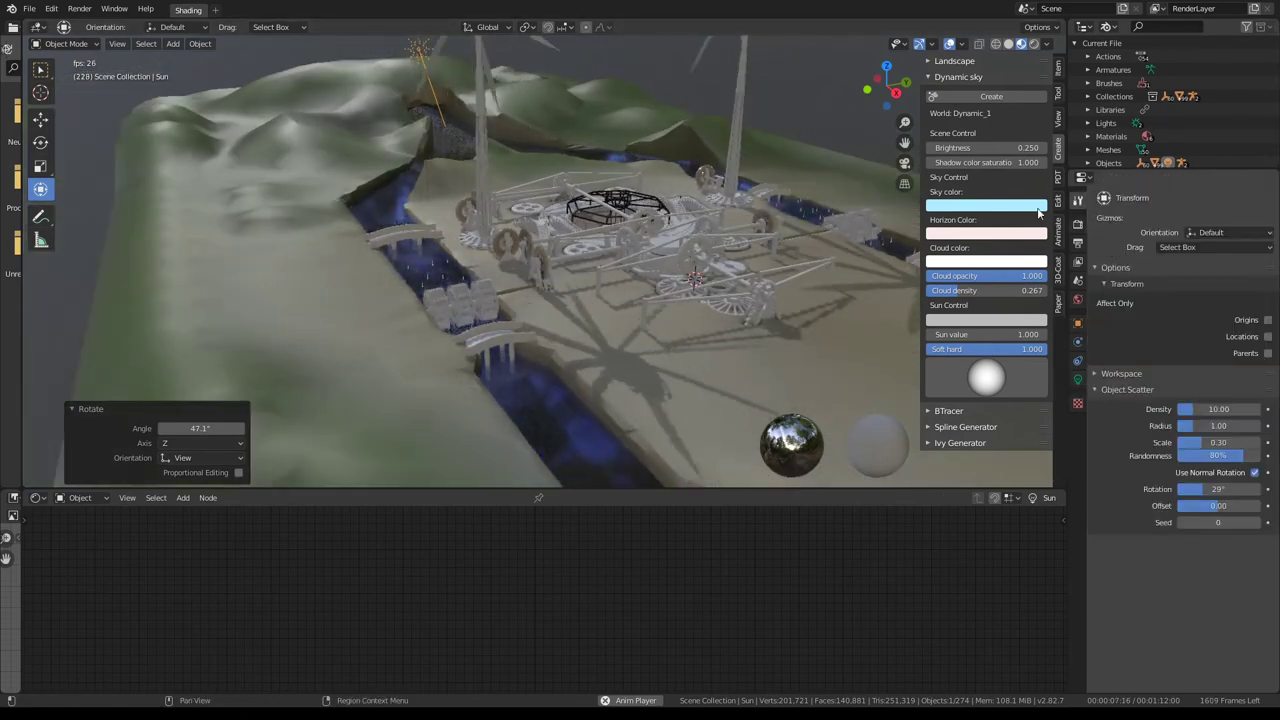
pyautogui.press('space')
pyautogui.click(1084, 224)
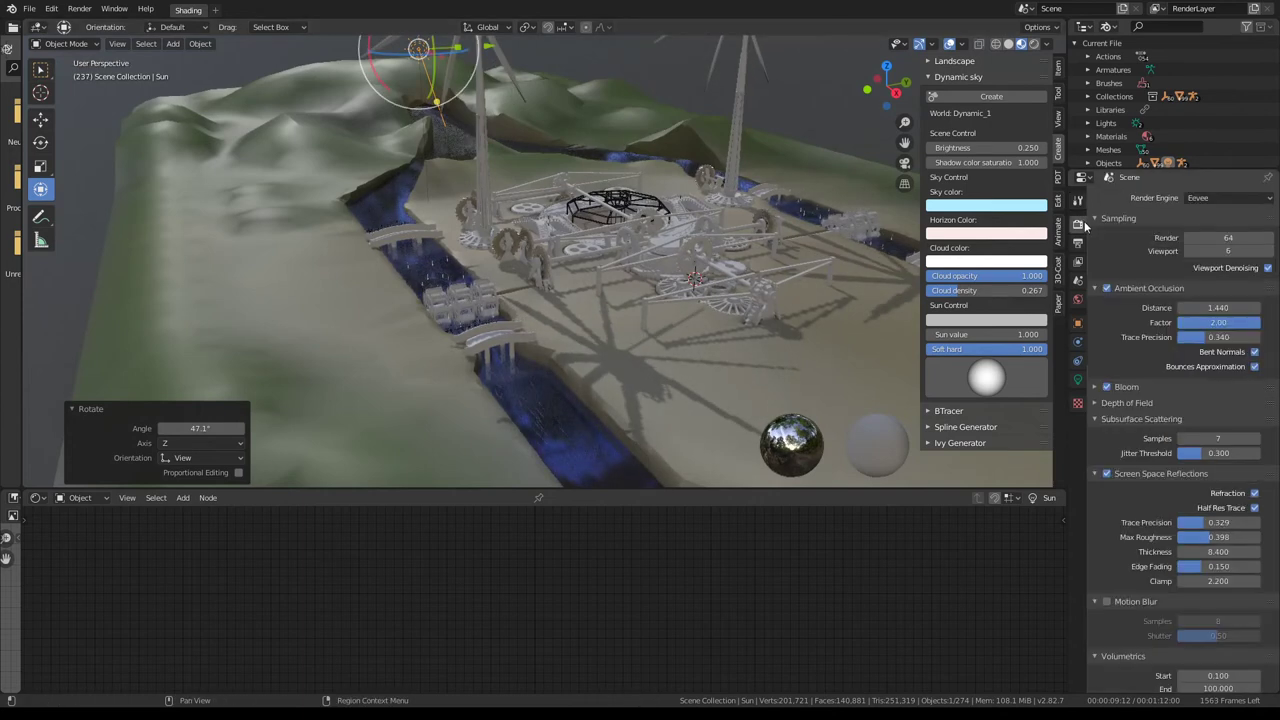
pyautogui.click(1080, 200)
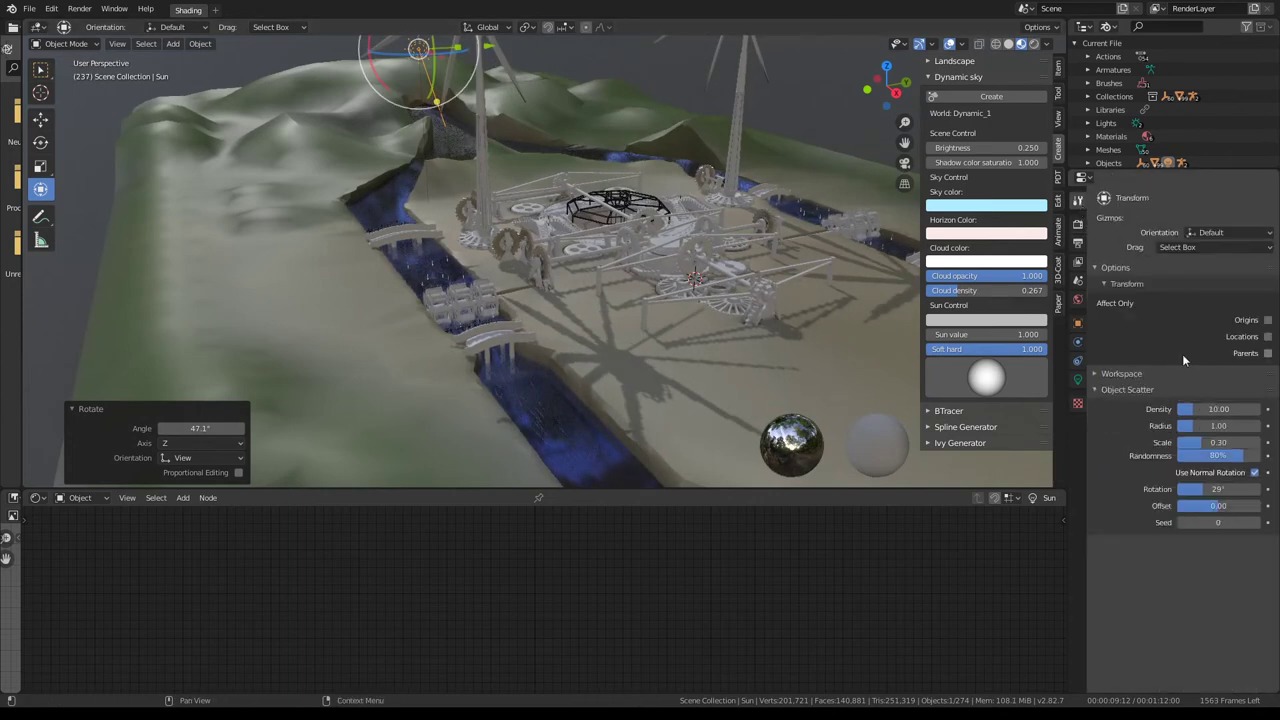
pyautogui.click(1078, 224)
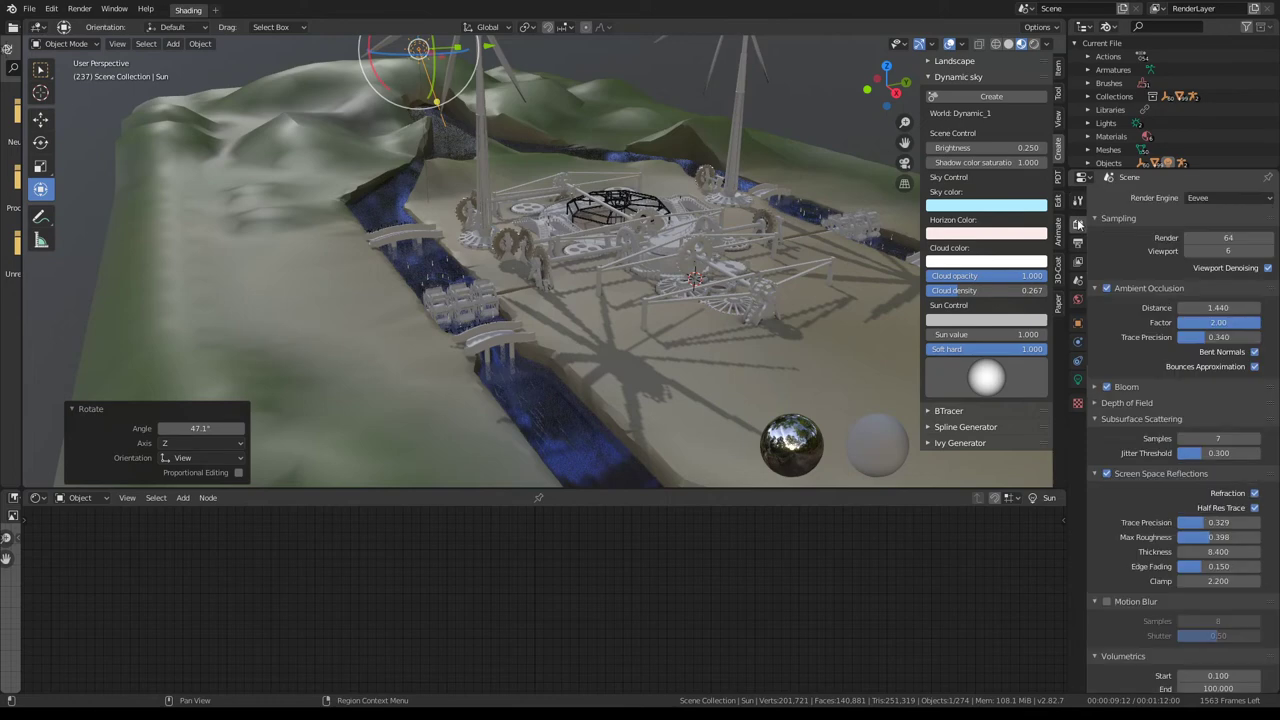
pyautogui.scroll(-3, 1107, 487)
pyautogui.scroll(-2, 1120, 530)
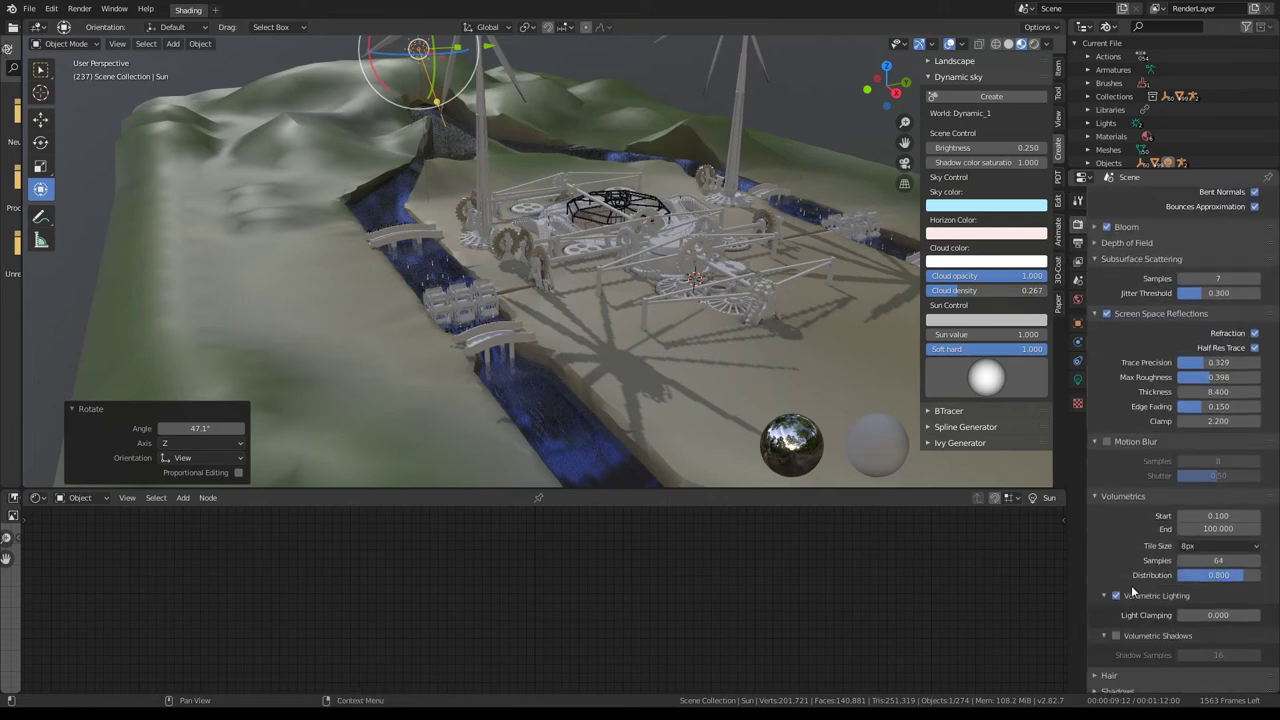
pyautogui.scroll(-3, 1135, 571)
pyautogui.click(1110, 558)
pyautogui.scroll(-3, 1130, 540)
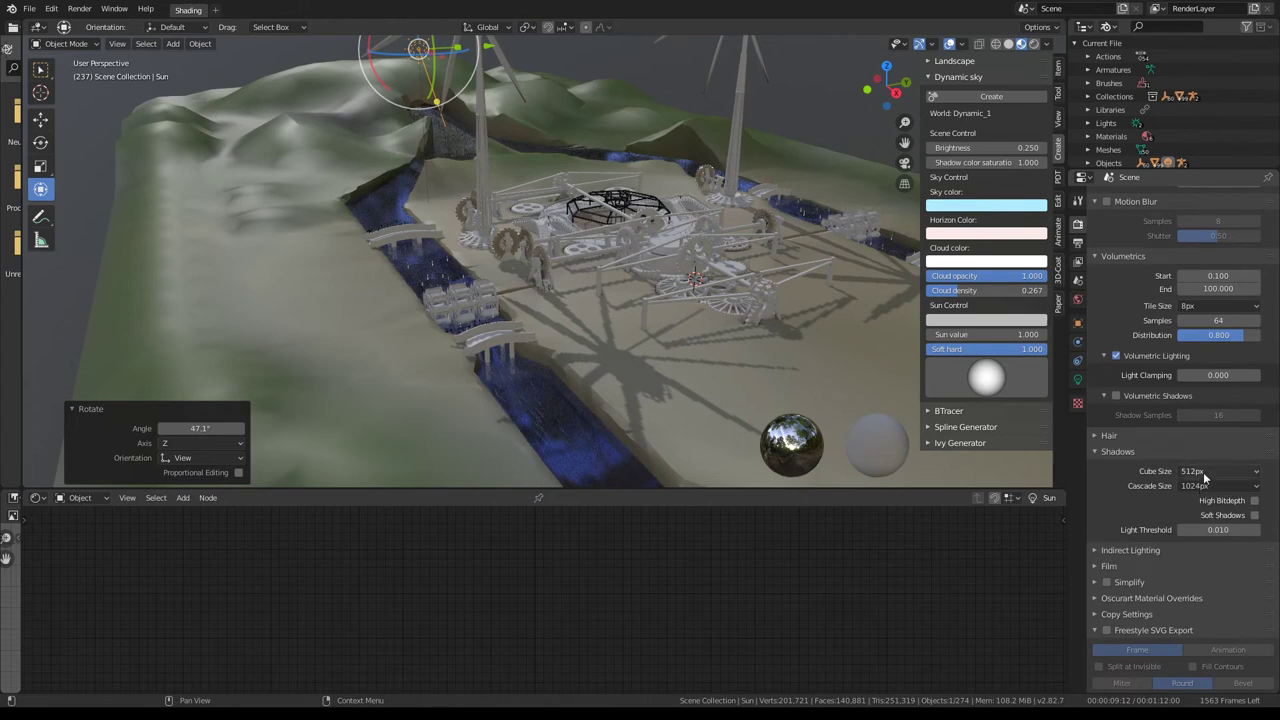
# - Set Eevee shadow cube size to 1024px and cascade size to 4096px
pyautogui.click(1203, 472)
pyautogui.click(1193, 545)
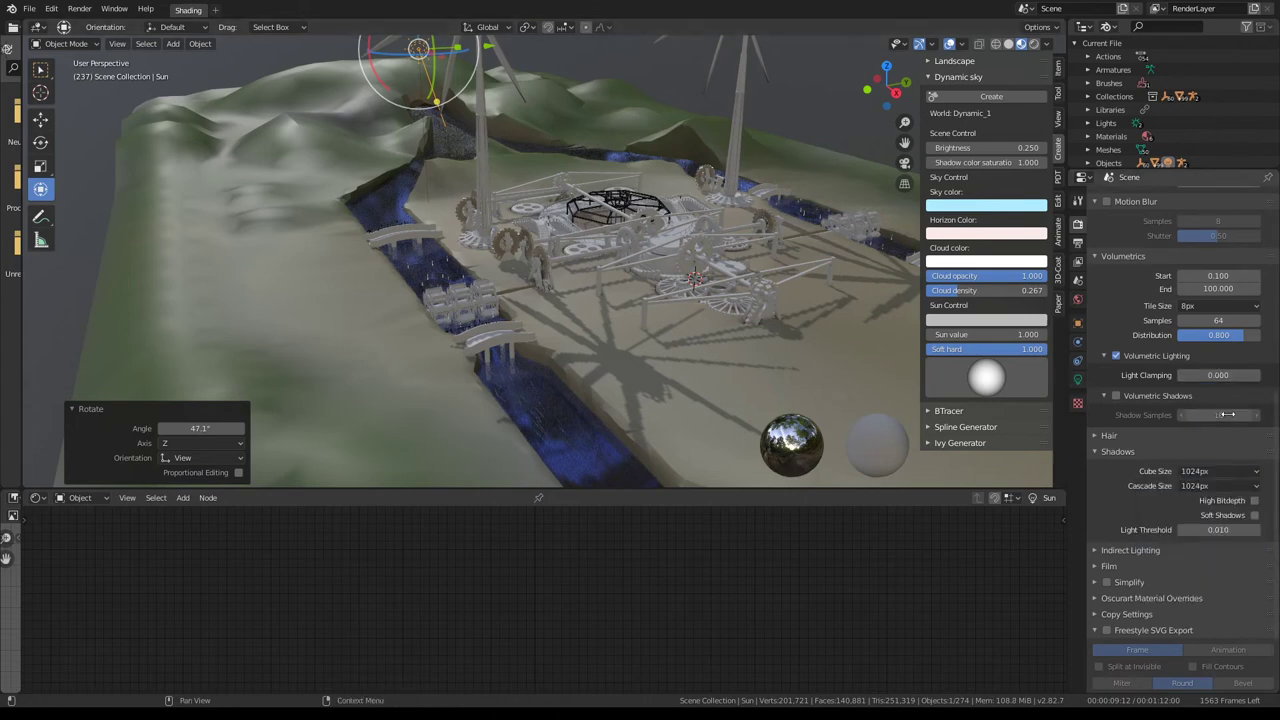
pyautogui.click(1220, 486)
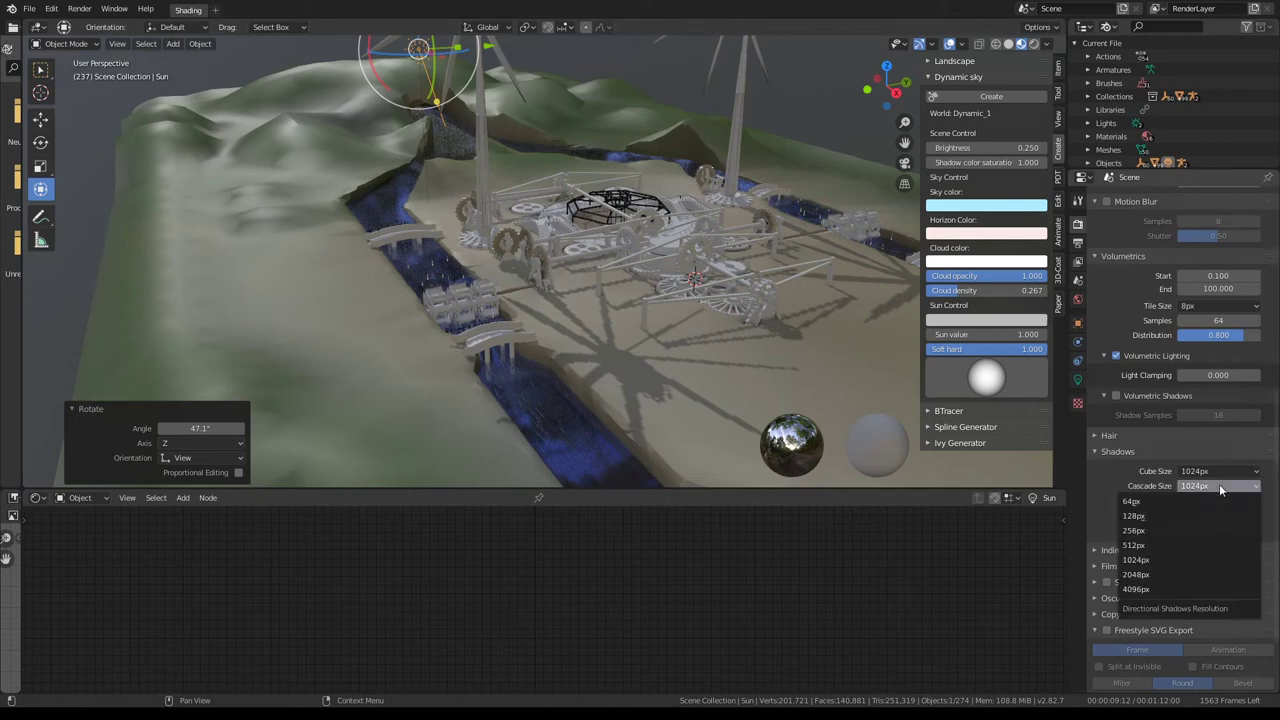
pyautogui.click(1166, 571)
pyautogui.moveTo(818, 402); pyautogui.dragTo(778, 314, button='middle')
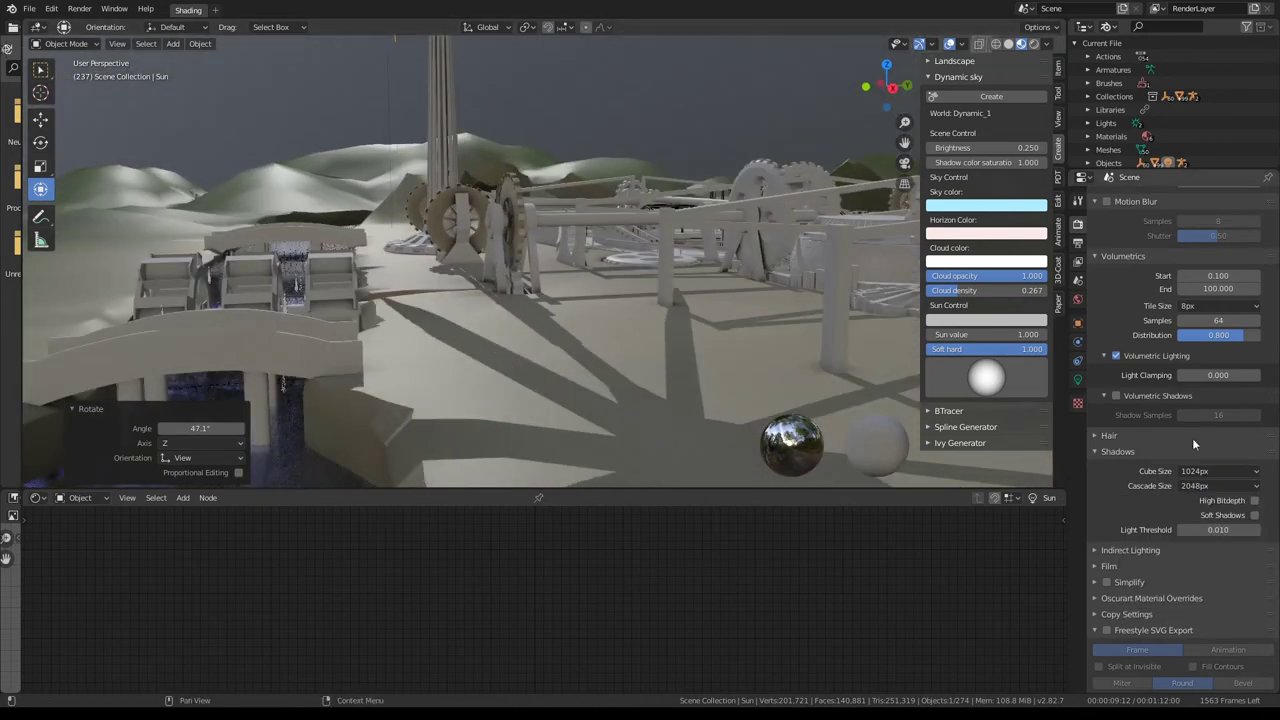
pyautogui.click(1228, 488)
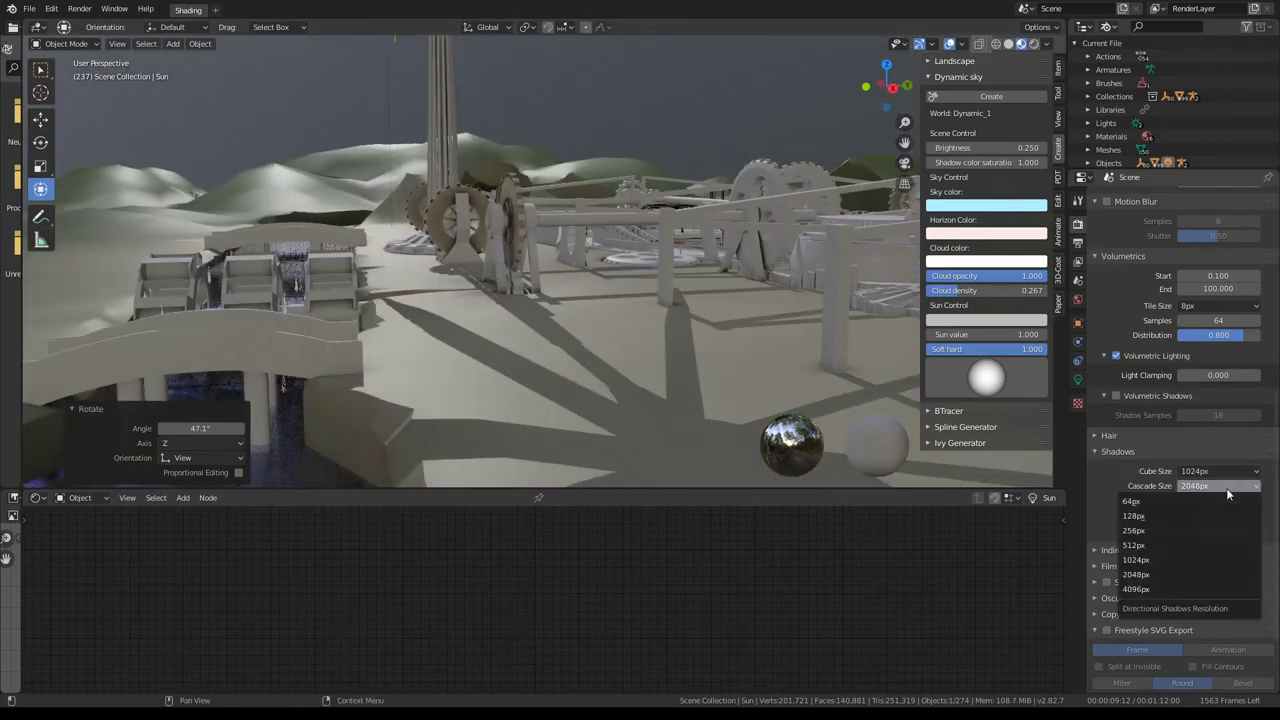
pyautogui.click(1157, 590)
pyautogui.moveTo(796, 298)
pyautogui.mouseDown(button='middle')
pyautogui.moveTo(784, 240)
pyautogui.moveTo(748, 215)
pyautogui.moveTo(681, 192)
pyautogui.moveTo(684, 221)
pyautogui.moveTo(529, 188)
pyautogui.moveTo(766, 173)
pyautogui.moveTo(762, 152)
pyautogui.moveTo(692, 284)
pyautogui.moveTo(707, 221)
pyautogui.moveTo(578, 164)
pyautogui.mouseUp(button='middle')
pyautogui.press('space')
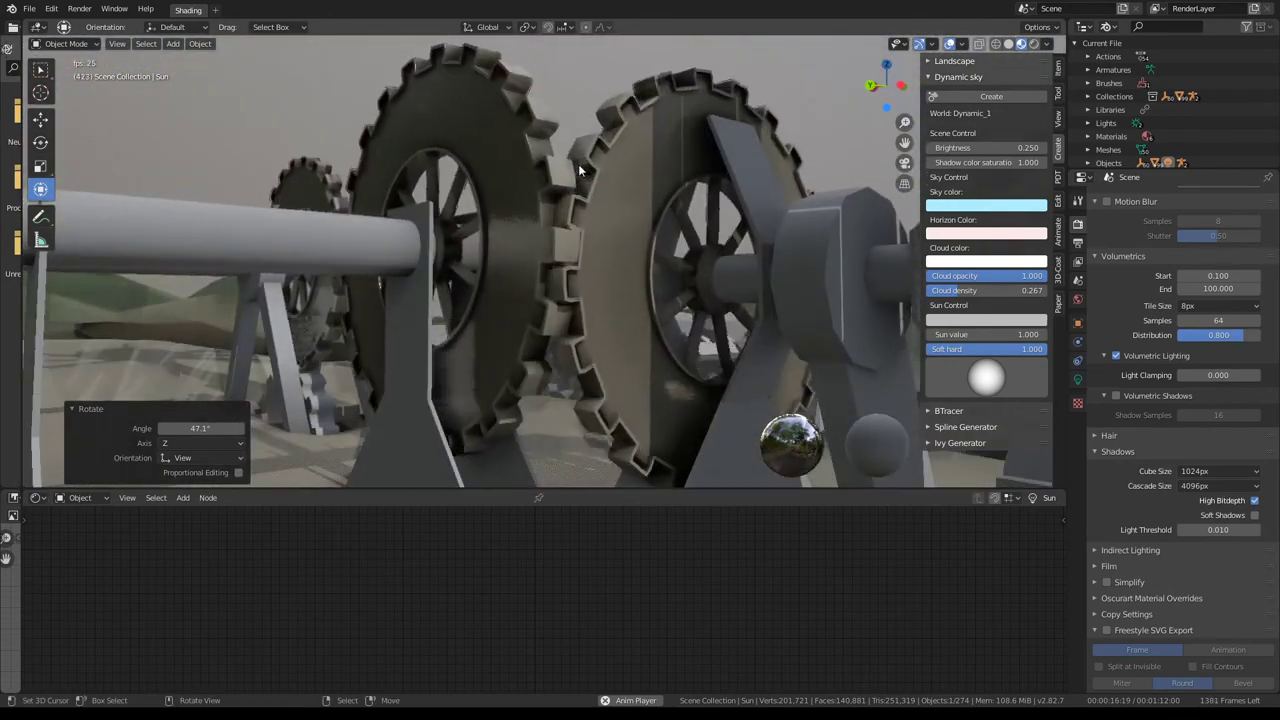
# - Stop playback and orbit around the gear wheels
pyautogui.scroll(5, 580, 164)
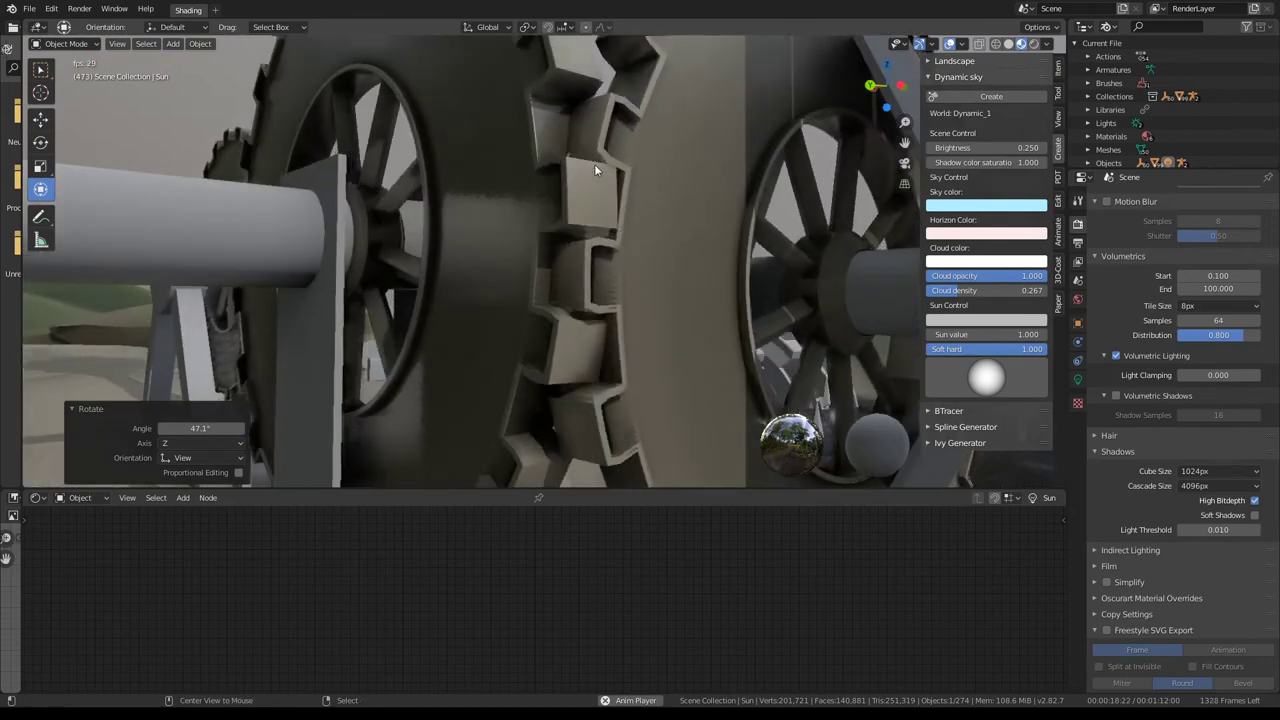
pyautogui.press('space')
pyautogui.scroll(-5, 594, 170)
pyautogui.moveTo(700, 100)
pyautogui.mouseDown(button='middle')
pyautogui.moveTo(550, 134)
pyautogui.moveTo(377, 114)
pyautogui.moveTo(392, 102)
pyautogui.mouseUp(button='middle')
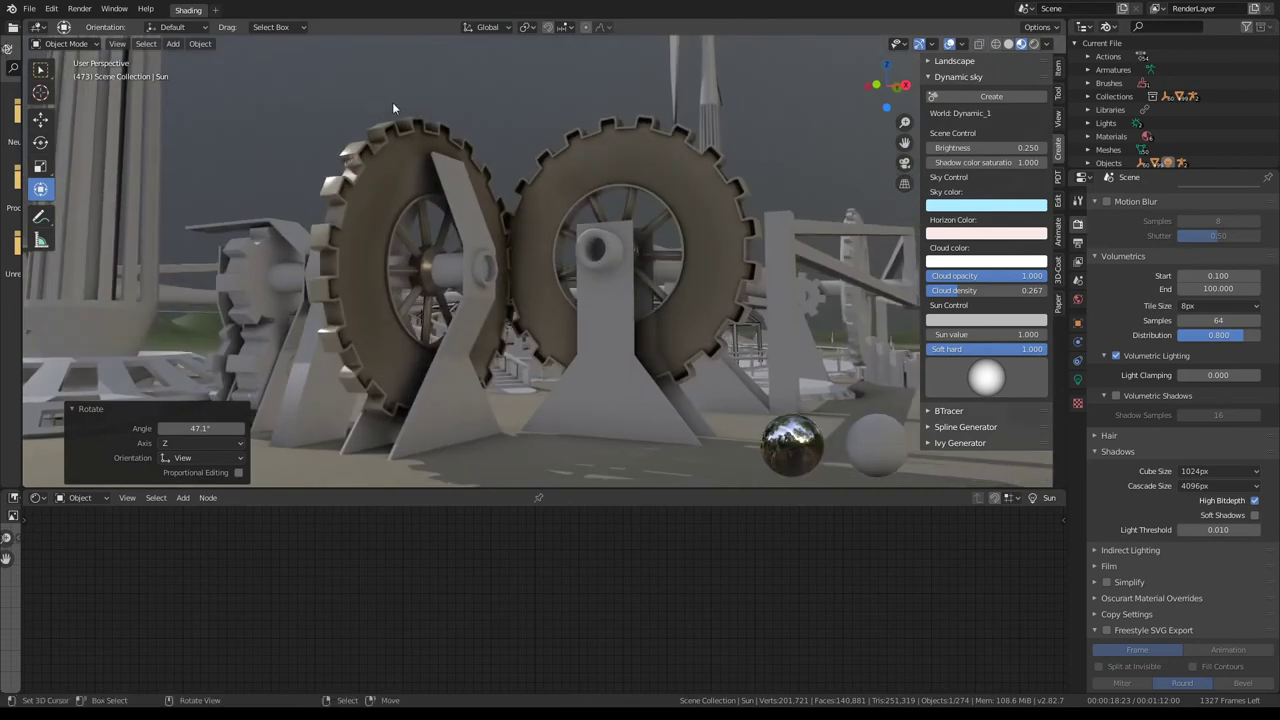
pyautogui.scroll(-4, 498, 116)
pyautogui.scroll(-3, 499, 107)
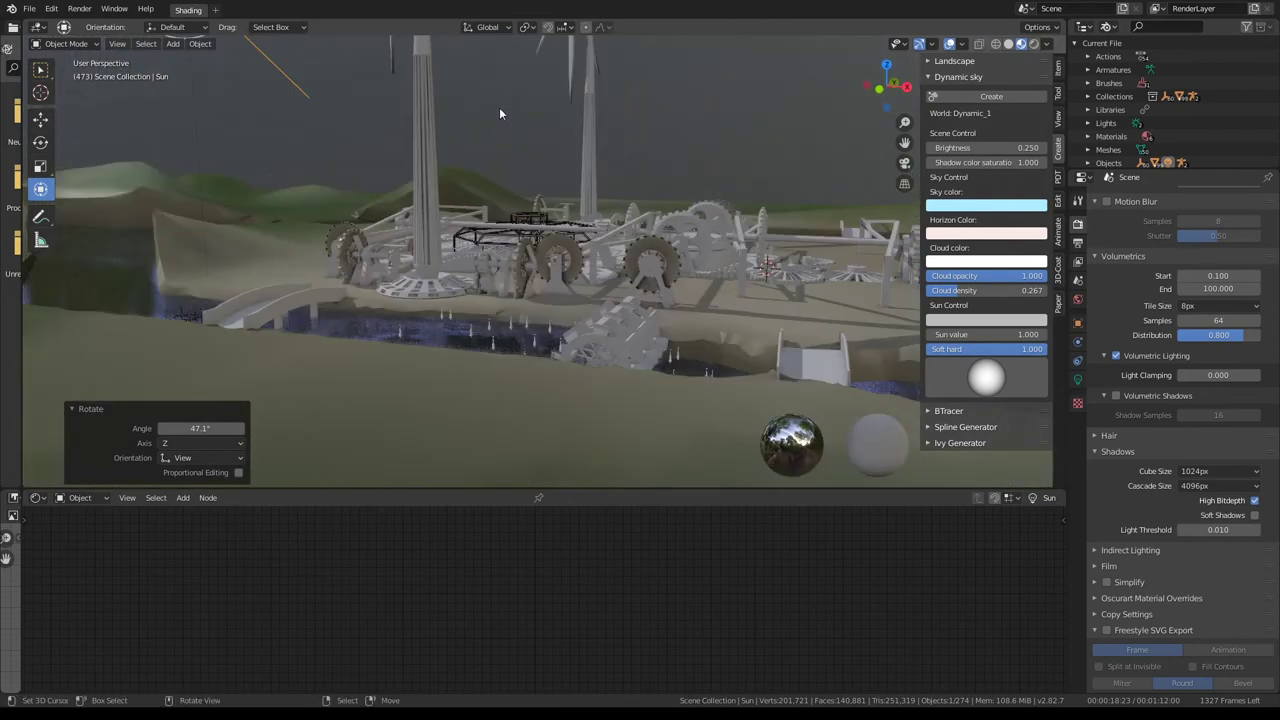
# - Set viewport lighting strength to 0.250 and enable Scene World lighting
pyautogui.click(1049, 46)
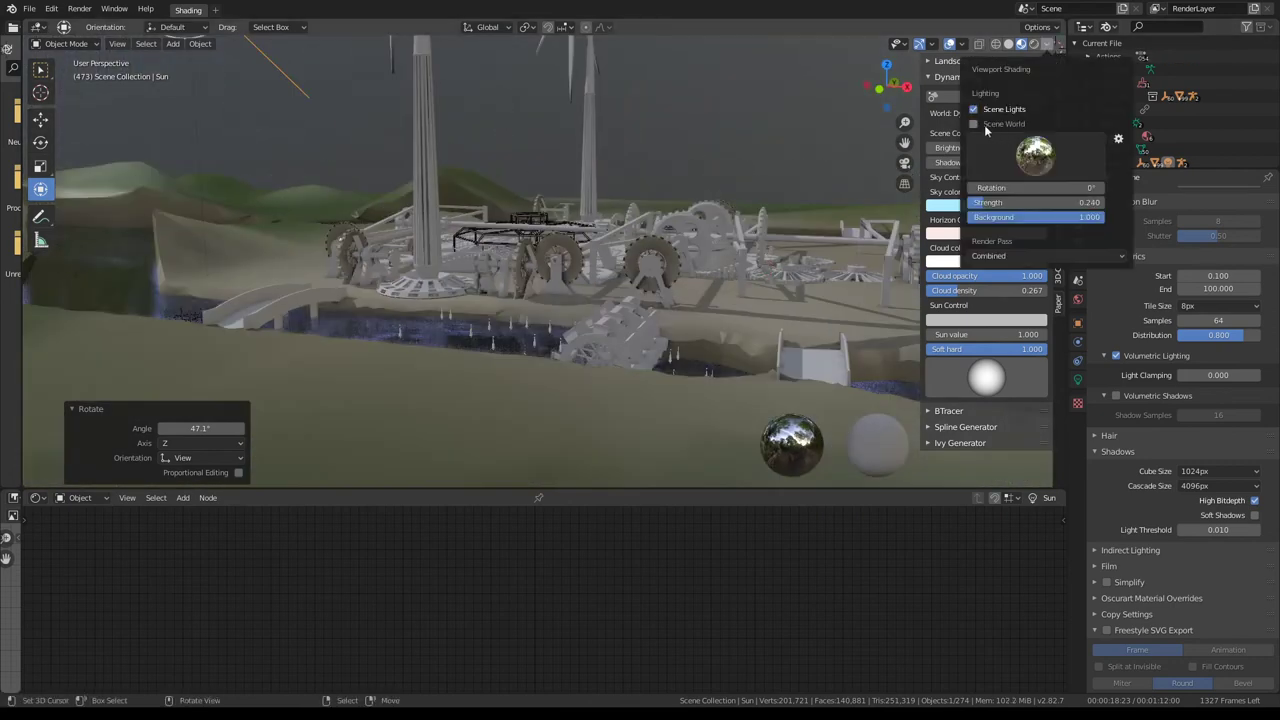
pyautogui.moveTo(974, 205); pyautogui.dragTo(1005, 158)
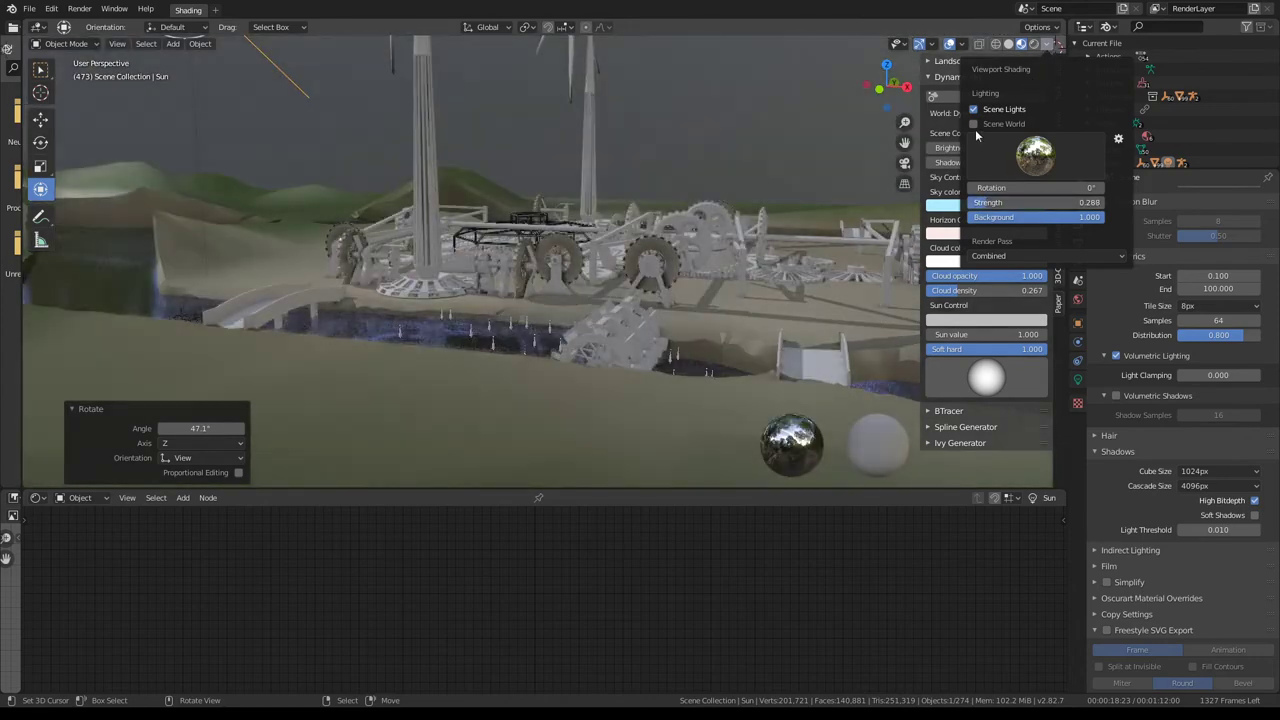
pyautogui.click(974, 124)
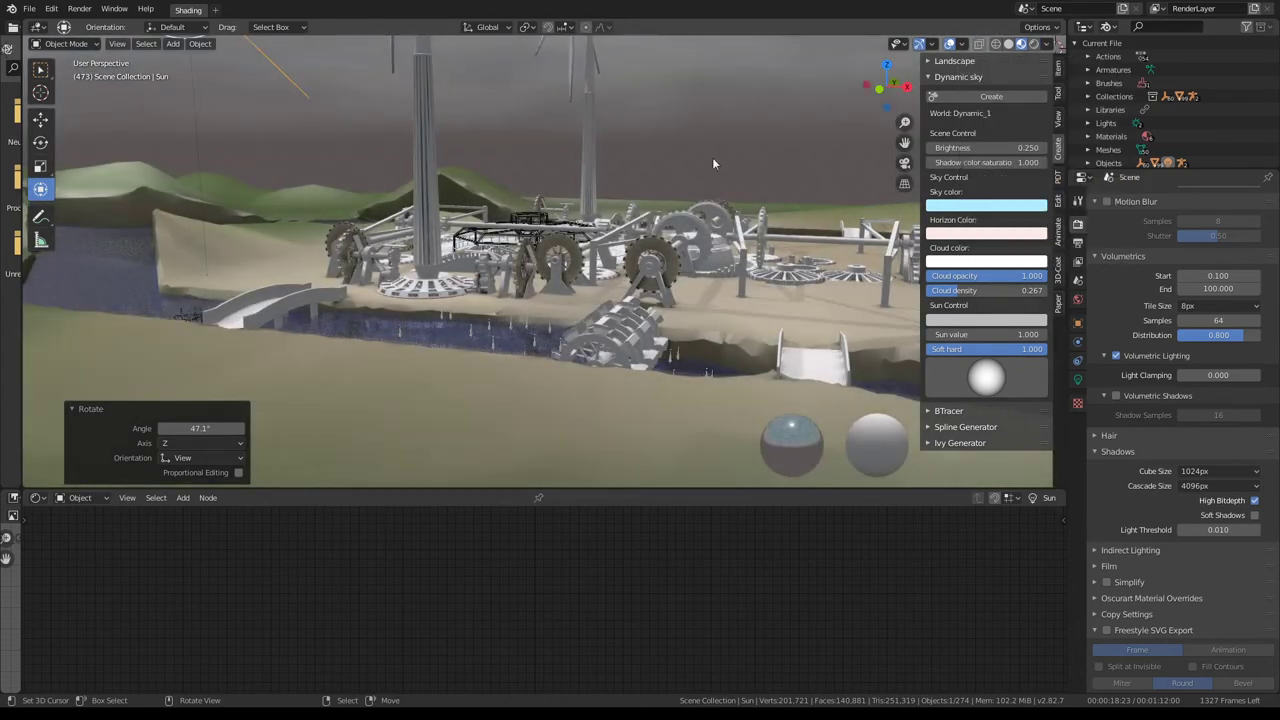
pyautogui.scroll(3, 612, 140)
pyautogui.scroll(3, 612, 140)
pyautogui.scroll(3, 612, 140)
pyautogui.moveTo(618, 135)
pyautogui.mouseDown(button='middle')
pyautogui.moveTo(544, 142)
pyautogui.moveTo(476, 125)
pyautogui.moveTo(528, 134)
pyautogui.moveTo(676, 115)
pyautogui.moveTo(668, 135)
pyautogui.moveTo(690, 173)
pyautogui.moveTo(650, 162)
pyautogui.moveTo(660, 225)
pyautogui.moveTo(674, 177)
pyautogui.moveTo(587, 133)
pyautogui.moveTo(537, 231)
pyautogui.moveTo(584, 201)
pyautogui.moveTo(546, 296)
pyautogui.mouseUp(button='middle')
pyautogui.scroll(-3, 651, 155)
# - Link the Gears_2 material to all gears that used the plain Gears material
pyautogui.click(474, 246)
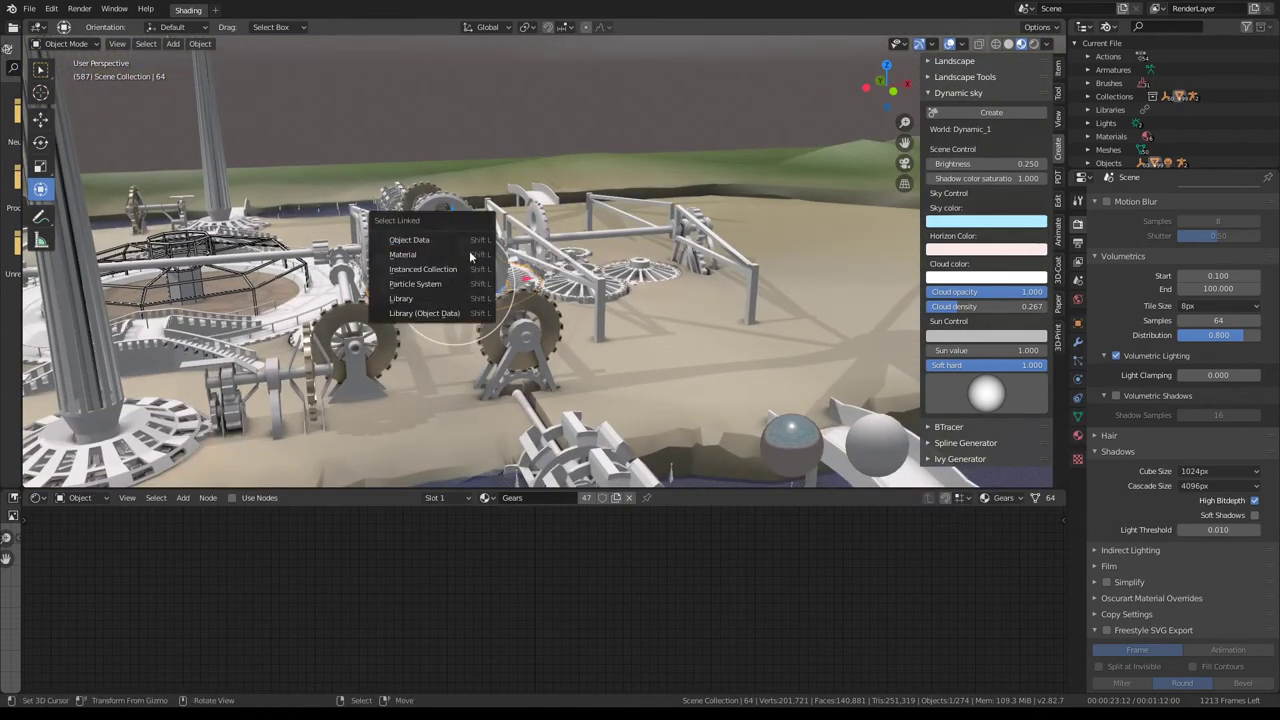
pyautogui.click(471, 255)
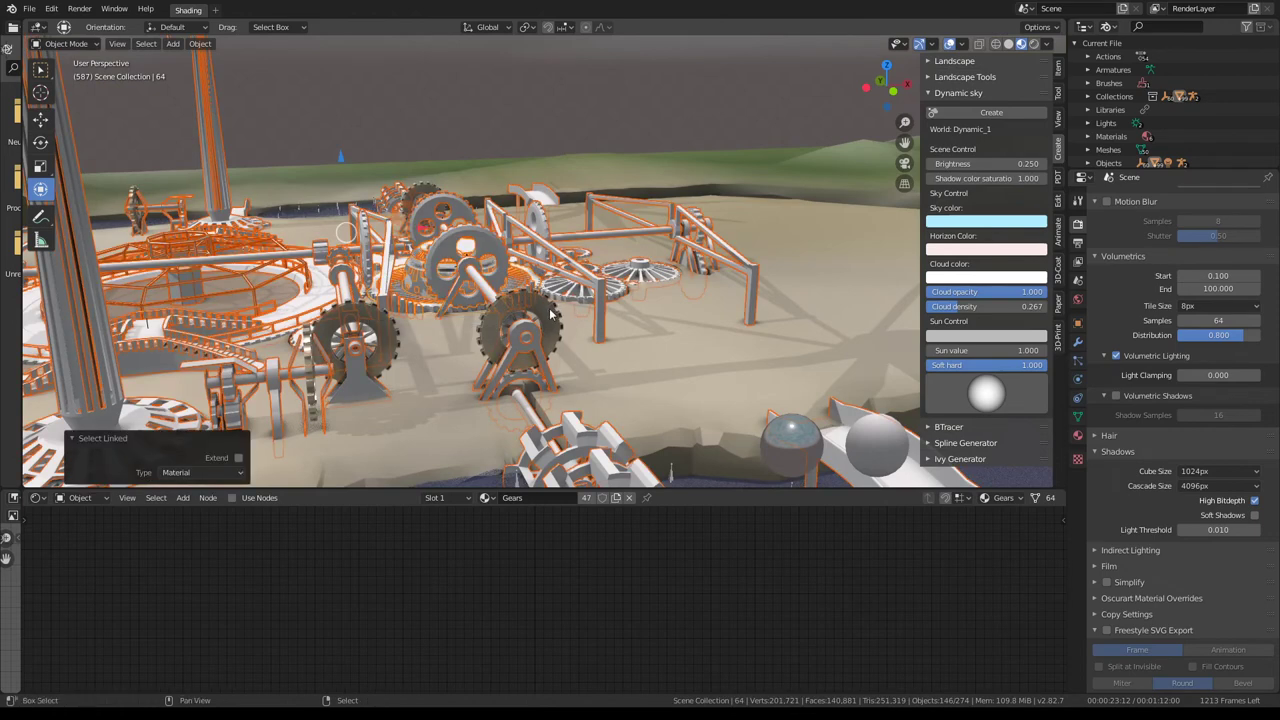
pyautogui.keyDown('shift'); pyautogui.click(550, 314); pyautogui.keyUp('shift')
pyautogui.hotkey('ctrl', 'l')
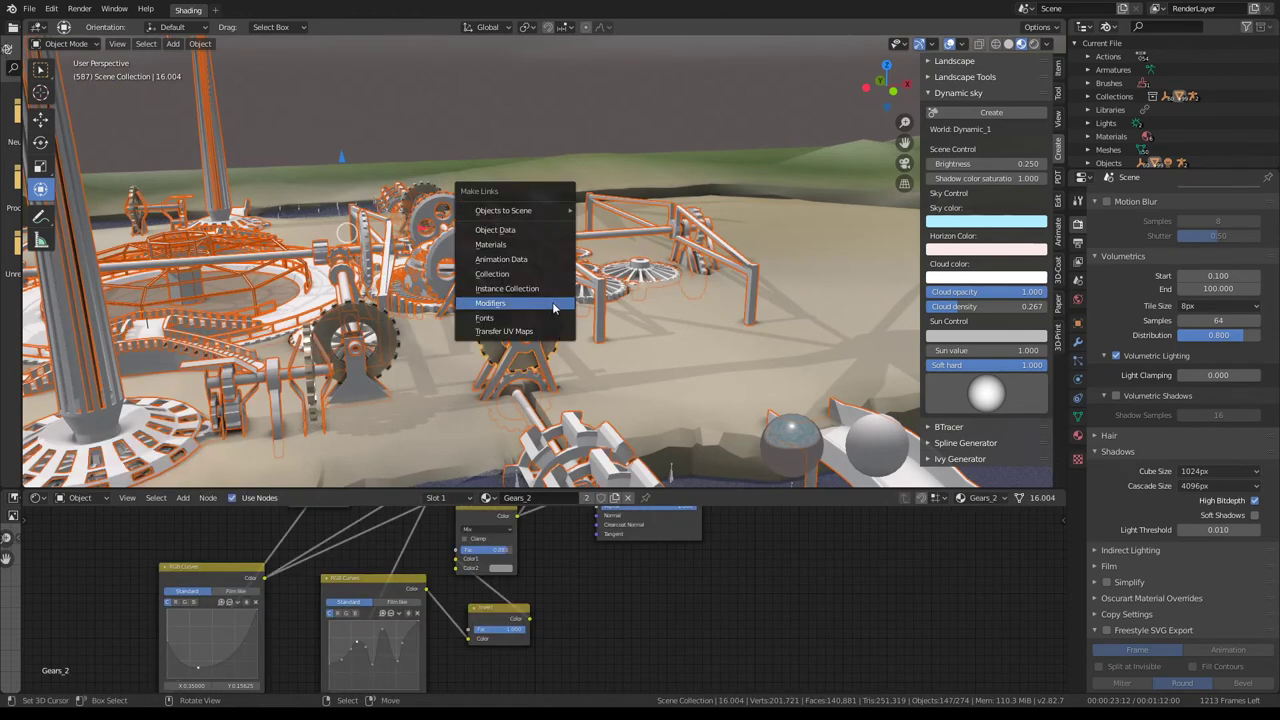
pyautogui.click(549, 248)
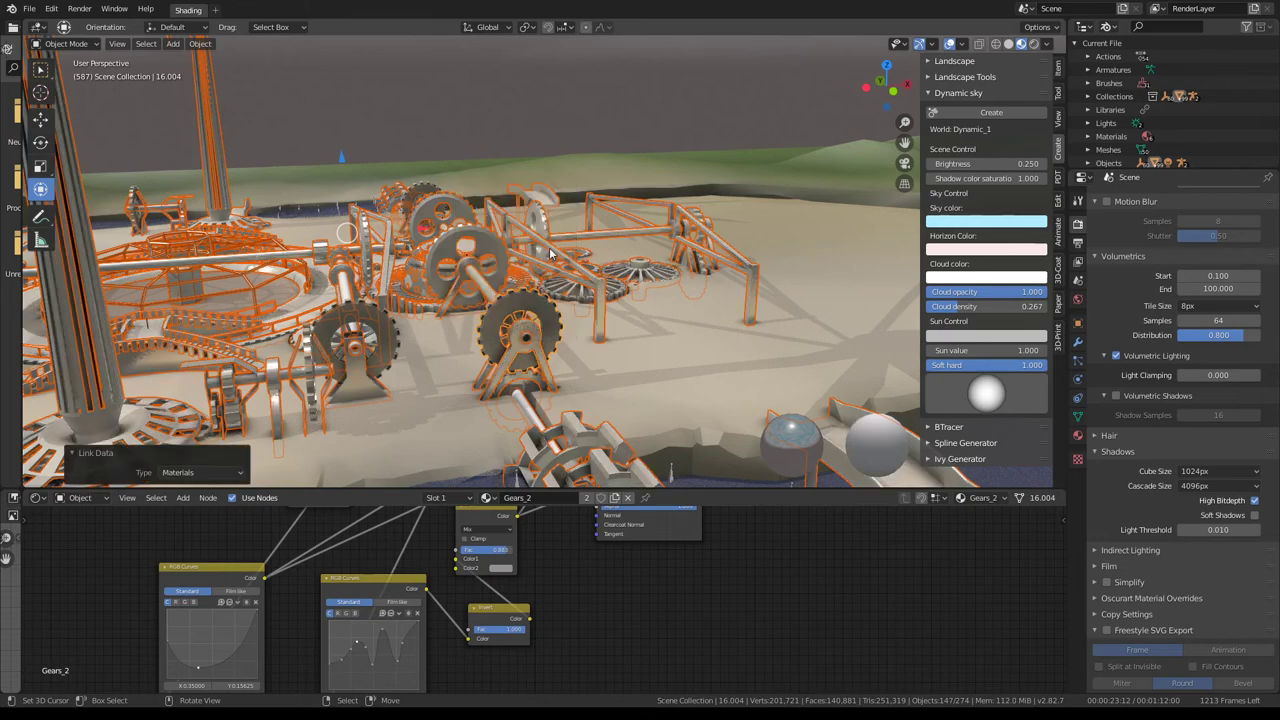
# - Link Gears_2 to the shafts still sharing the plain Gears material
pyautogui.moveTo(394, 292)
pyautogui.mouseDown(button='middle')
pyautogui.moveTo(726, 162)
pyautogui.moveTo(677, 193)
pyautogui.moveTo(783, 178)
pyautogui.moveTo(595, 188)
pyautogui.moveTo(634, 190)
pyautogui.mouseUp(button='middle')
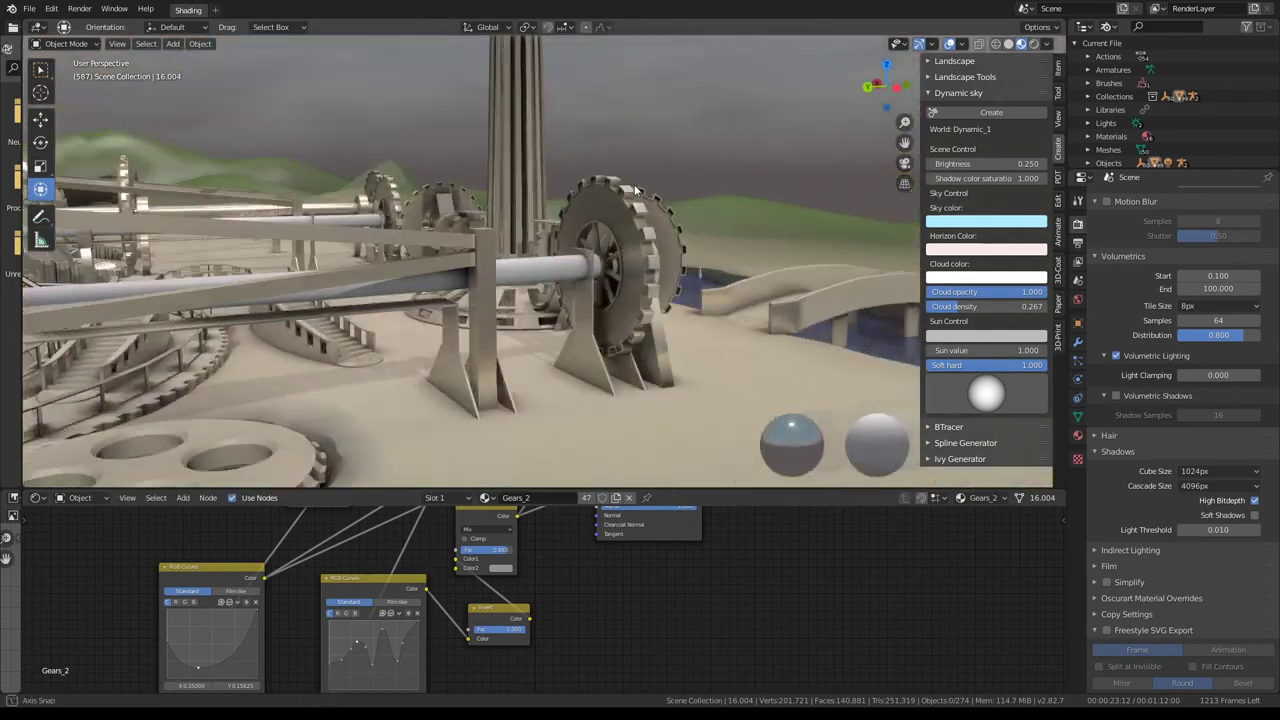
pyautogui.click(533, 270)
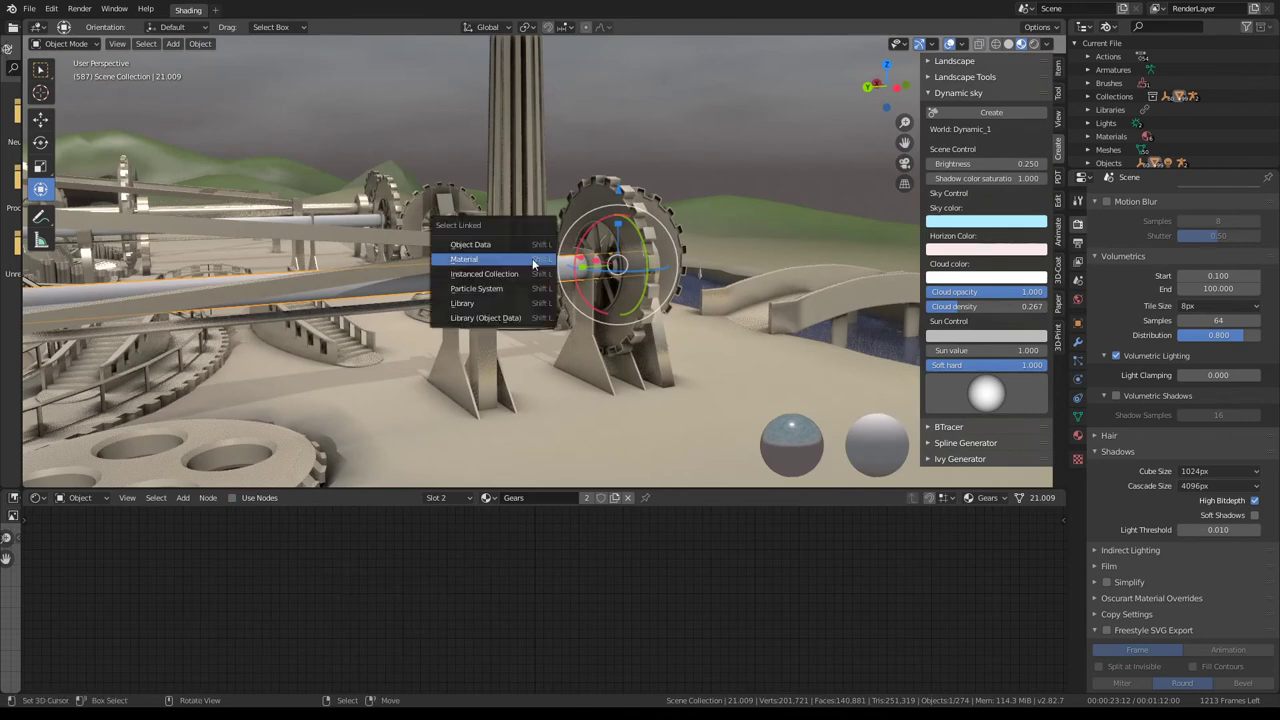
pyautogui.click(533, 263)
pyautogui.click(634, 200)
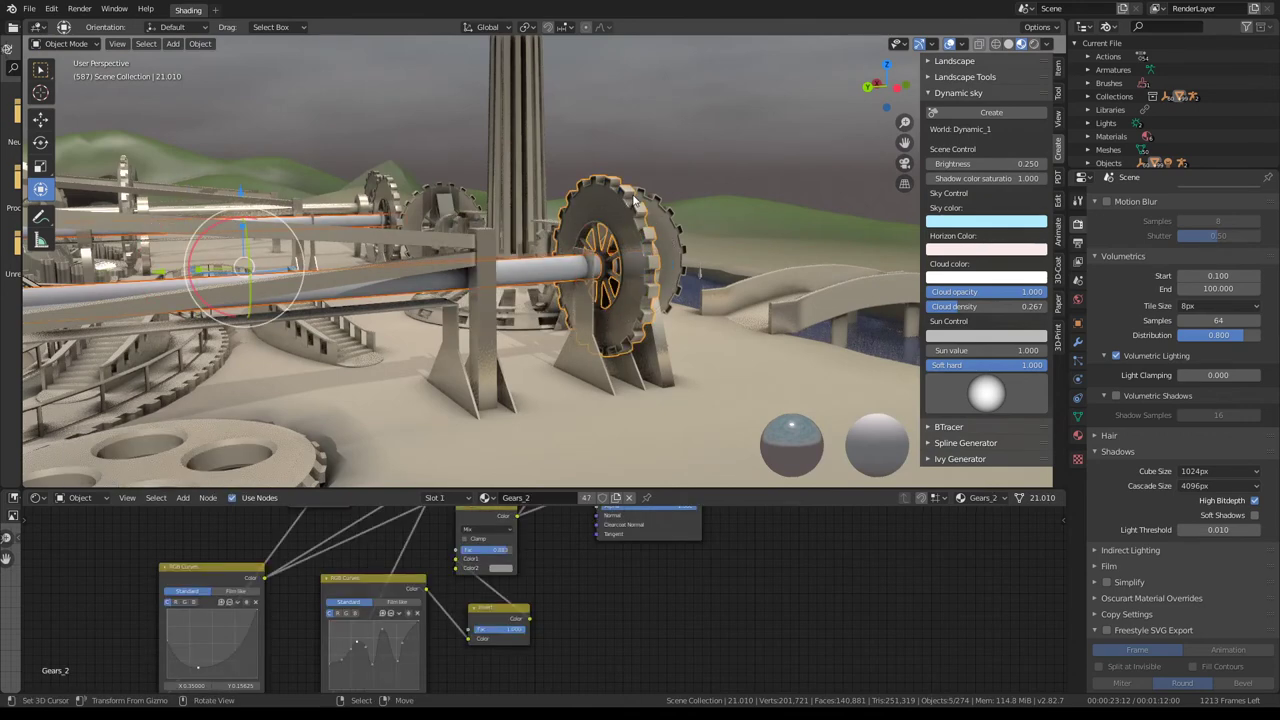
pyautogui.press('l')
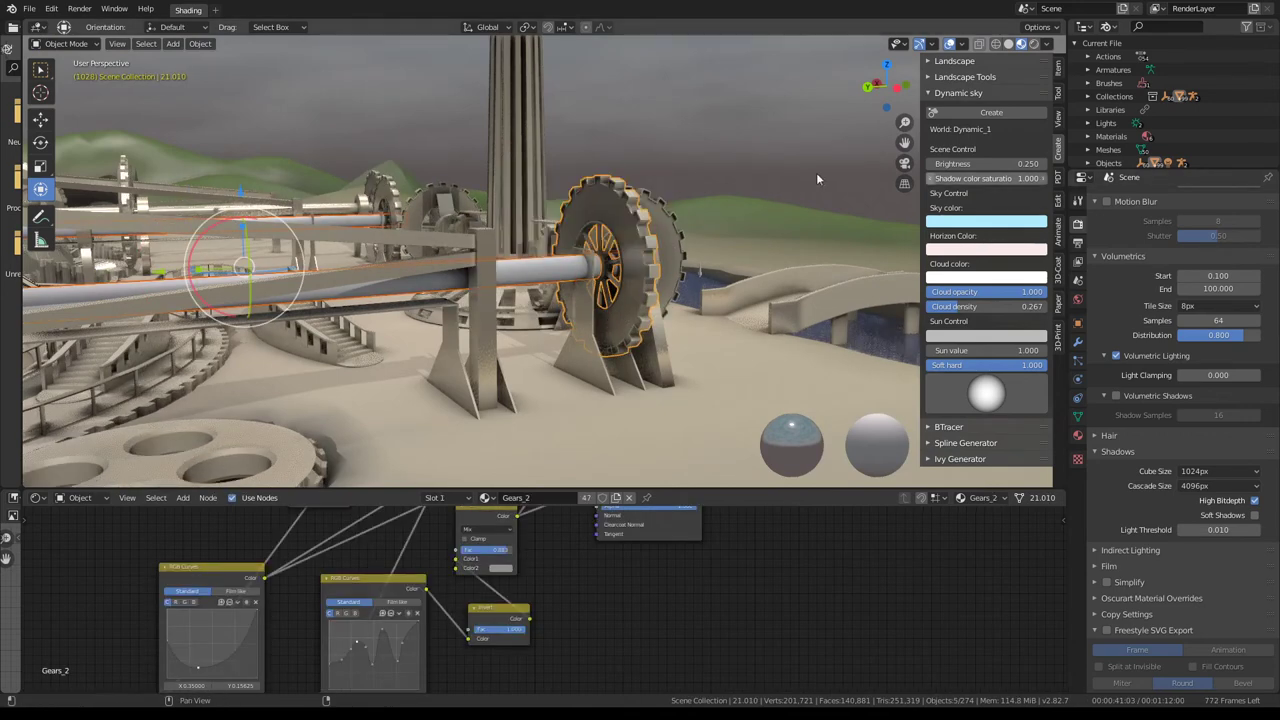
pyautogui.press('Up')
pyautogui.press('l')
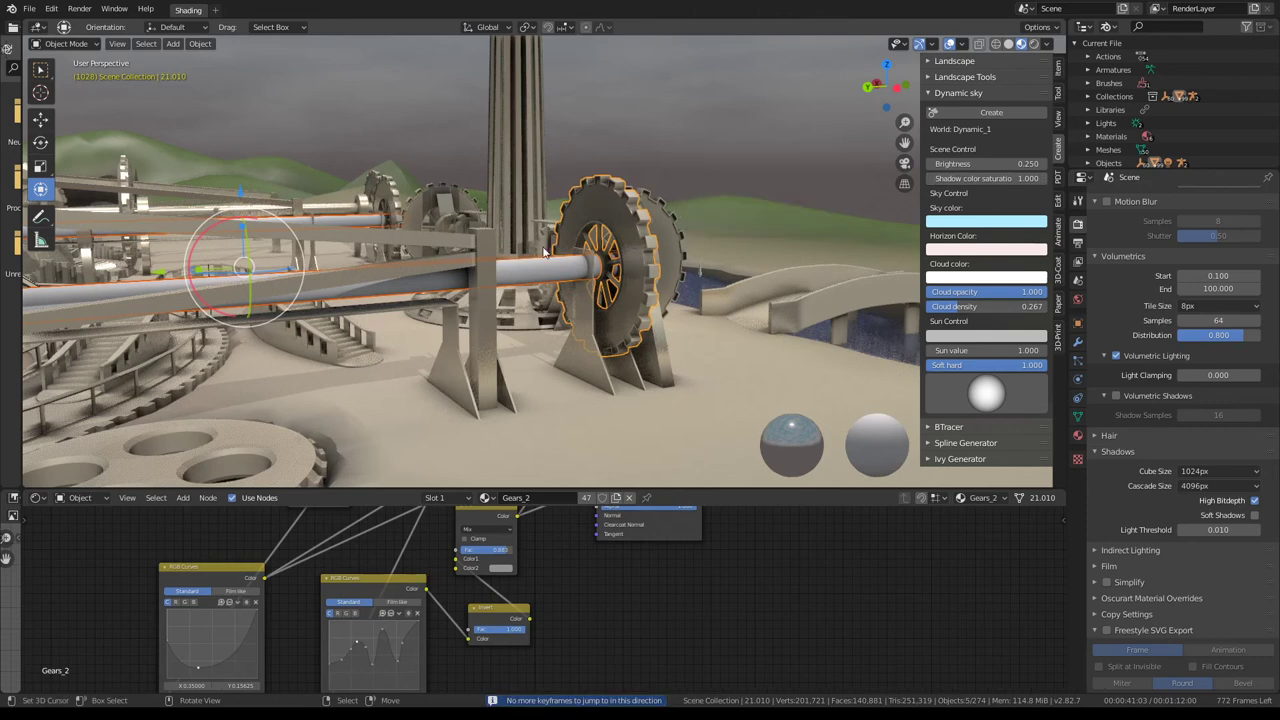
pyautogui.click(538, 265)
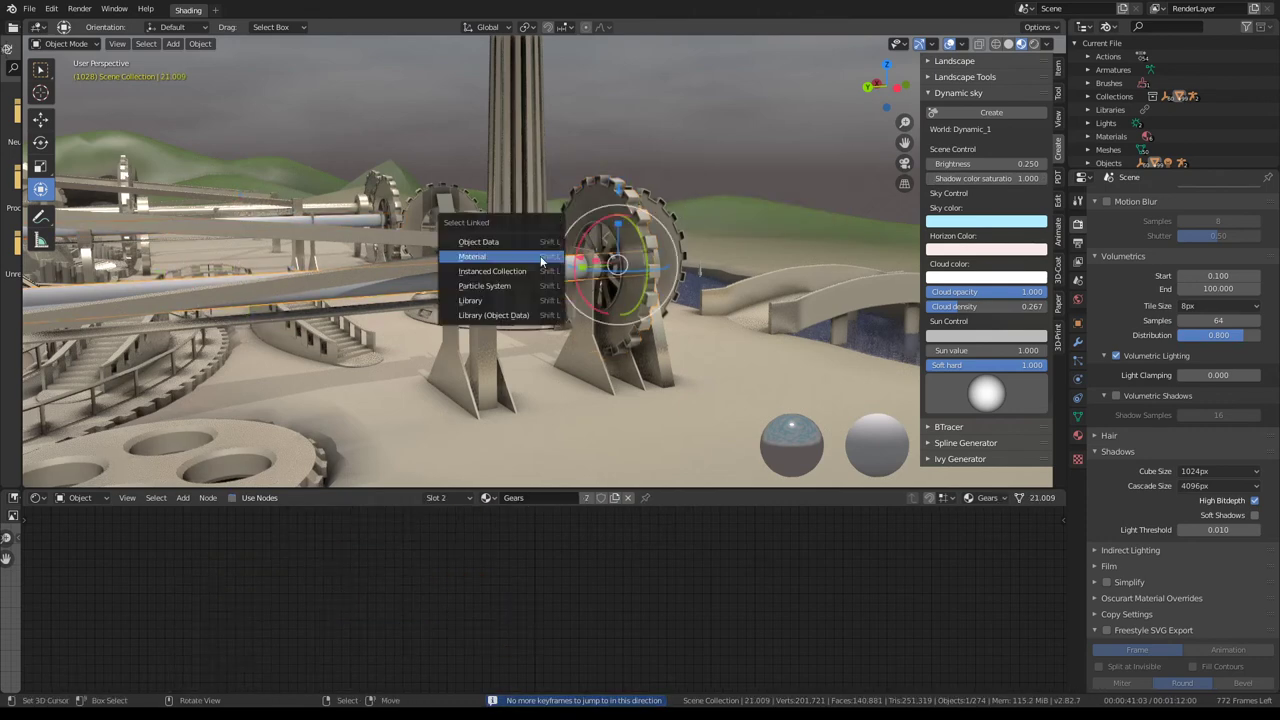
pyautogui.click(541, 261)
pyautogui.click(610, 195)
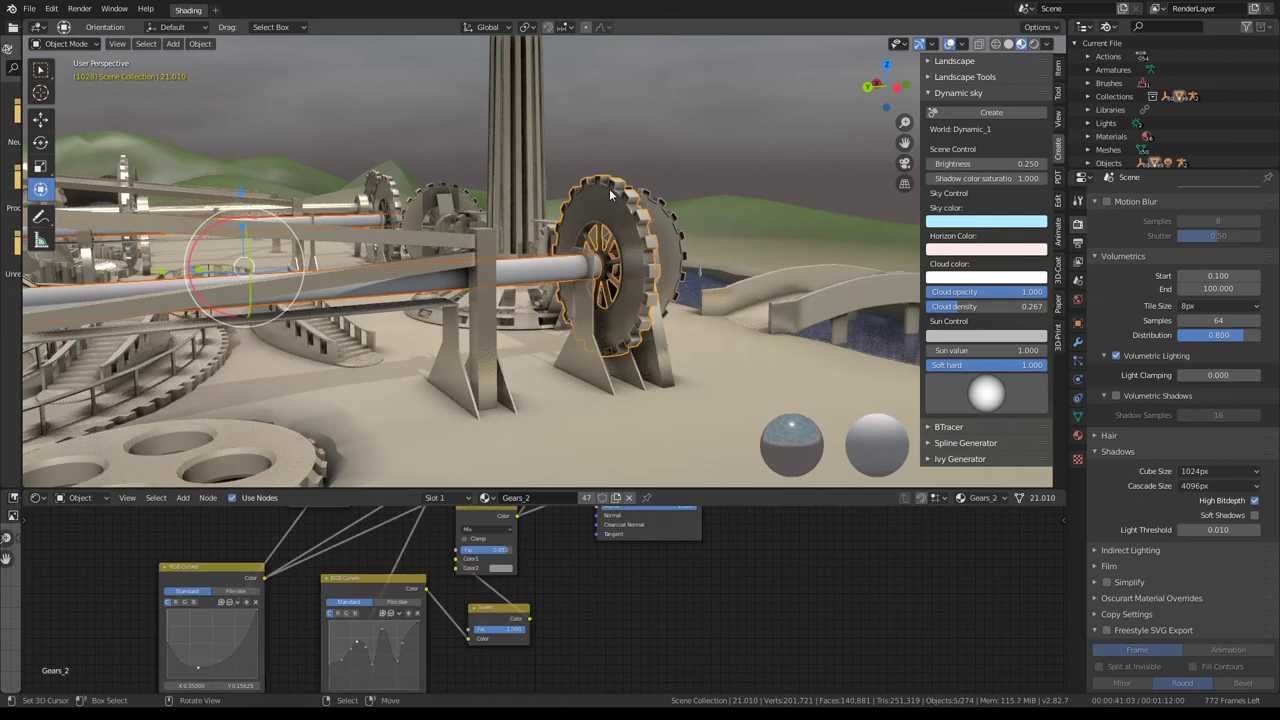
pyautogui.hotkey('ctrl', 'l')
pyautogui.click(609, 190)
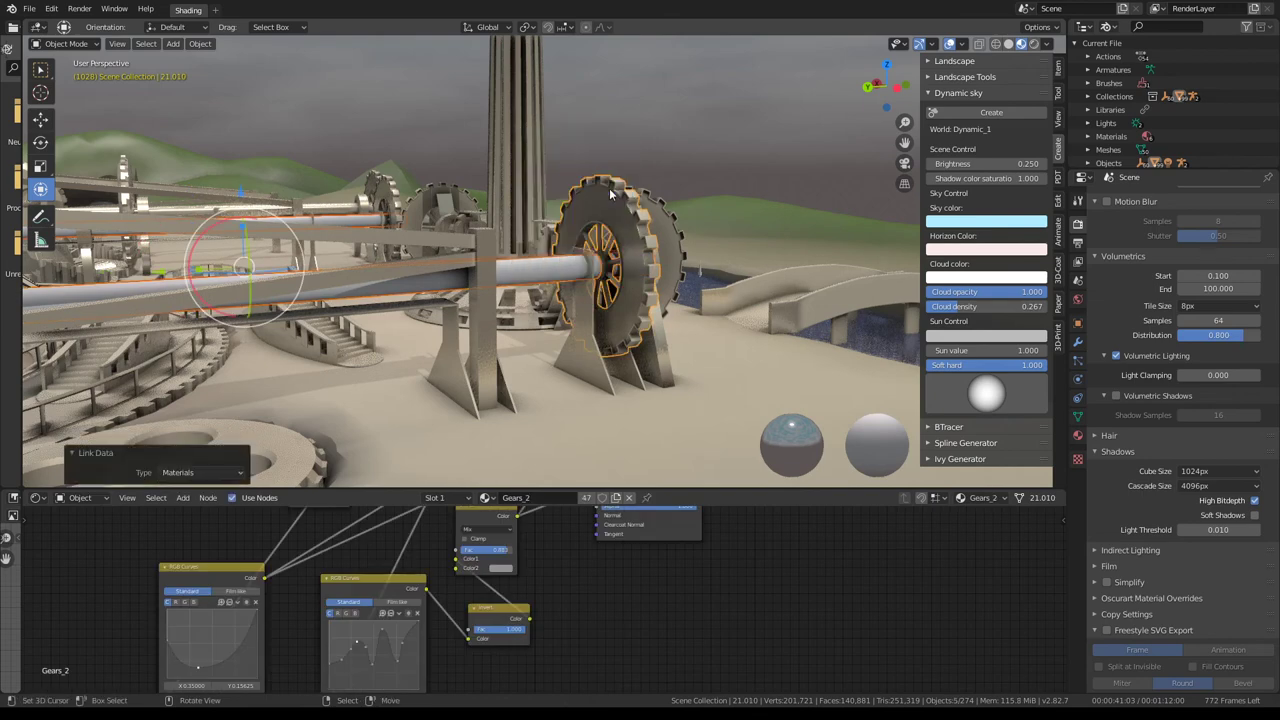
# - Isolate the pipes still using the Gears material in local view
pyautogui.click(541, 278)
pyautogui.hotkey('shift', 'l')
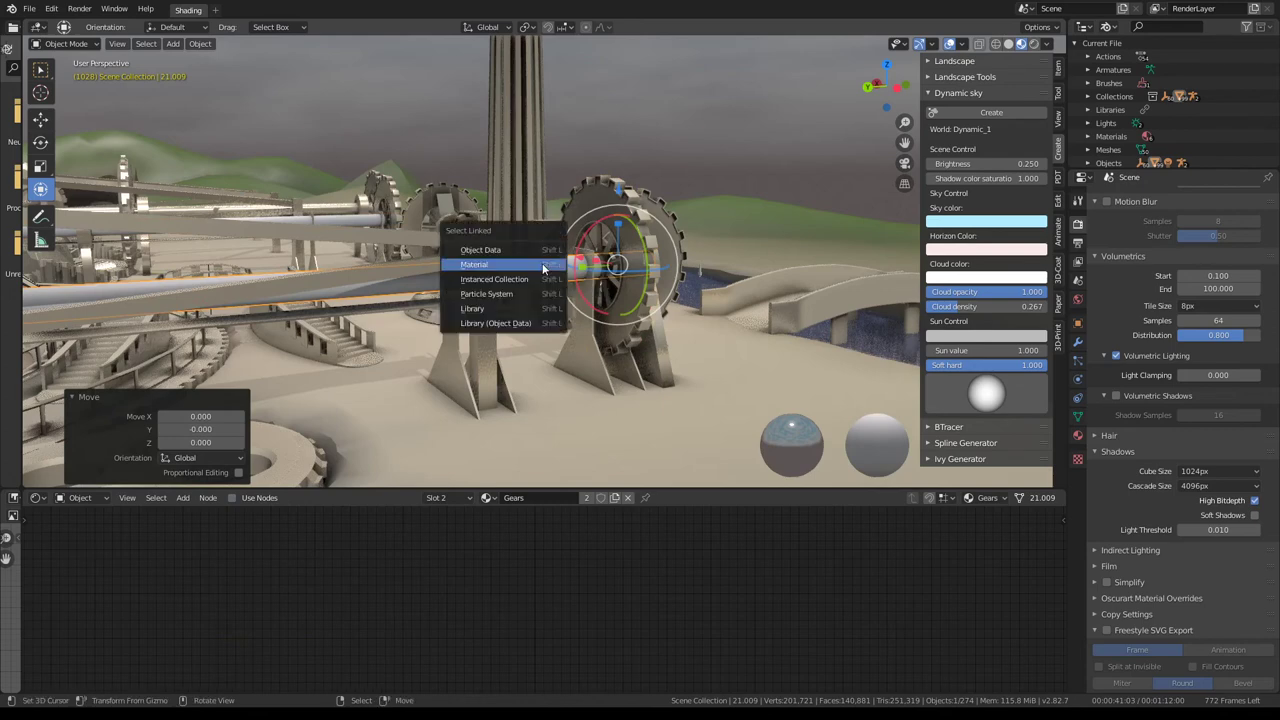
pyautogui.click(543, 268)
pyautogui.press('KP_Divide')
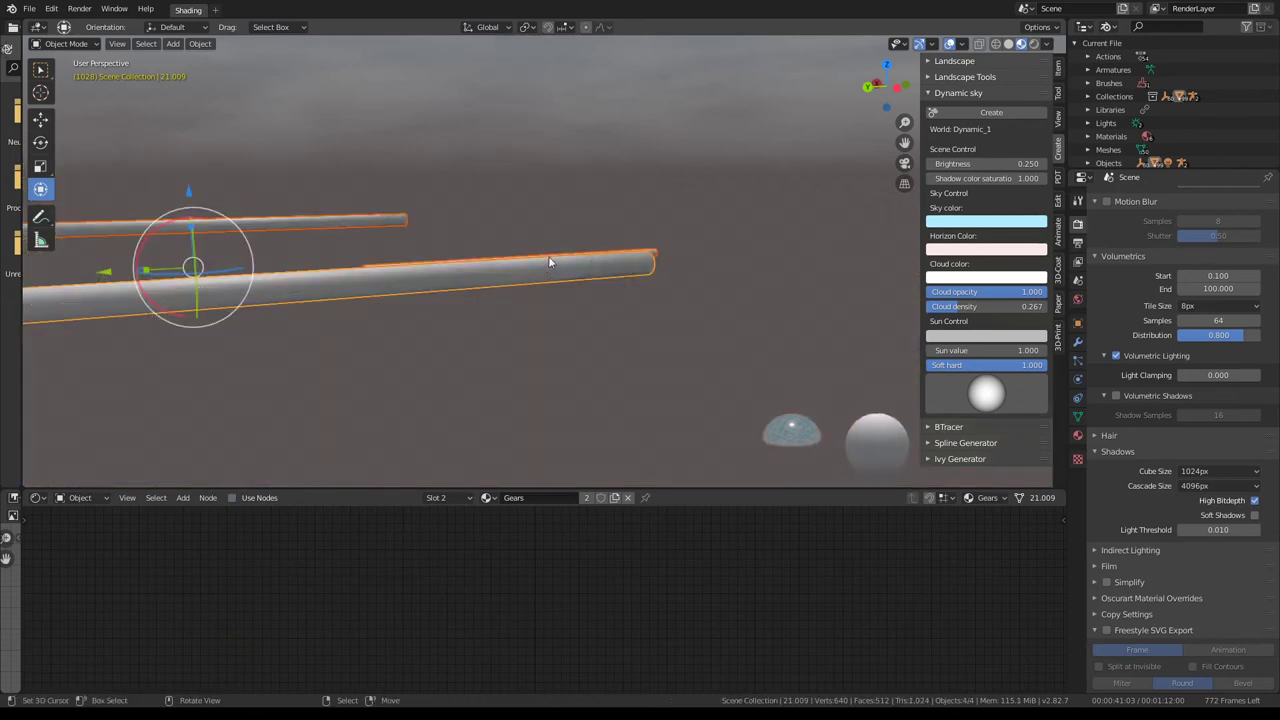
pyautogui.scroll(-1, 525, 277)
pyautogui.moveTo(525, 277); pyautogui.dragTo(478, 235, button='middle')
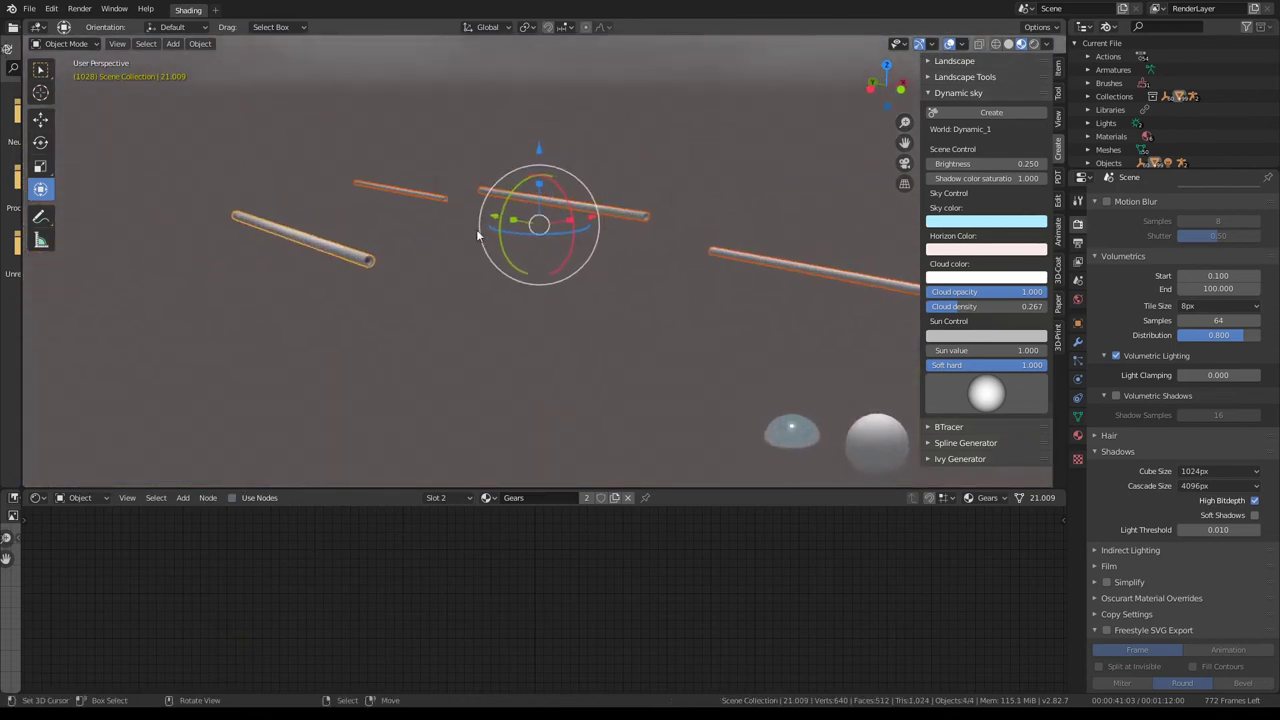
# - Remove the leftover Gears material slot from the upper-middle pipe
pyautogui.click(545, 205)
pyautogui.click(1078, 436)
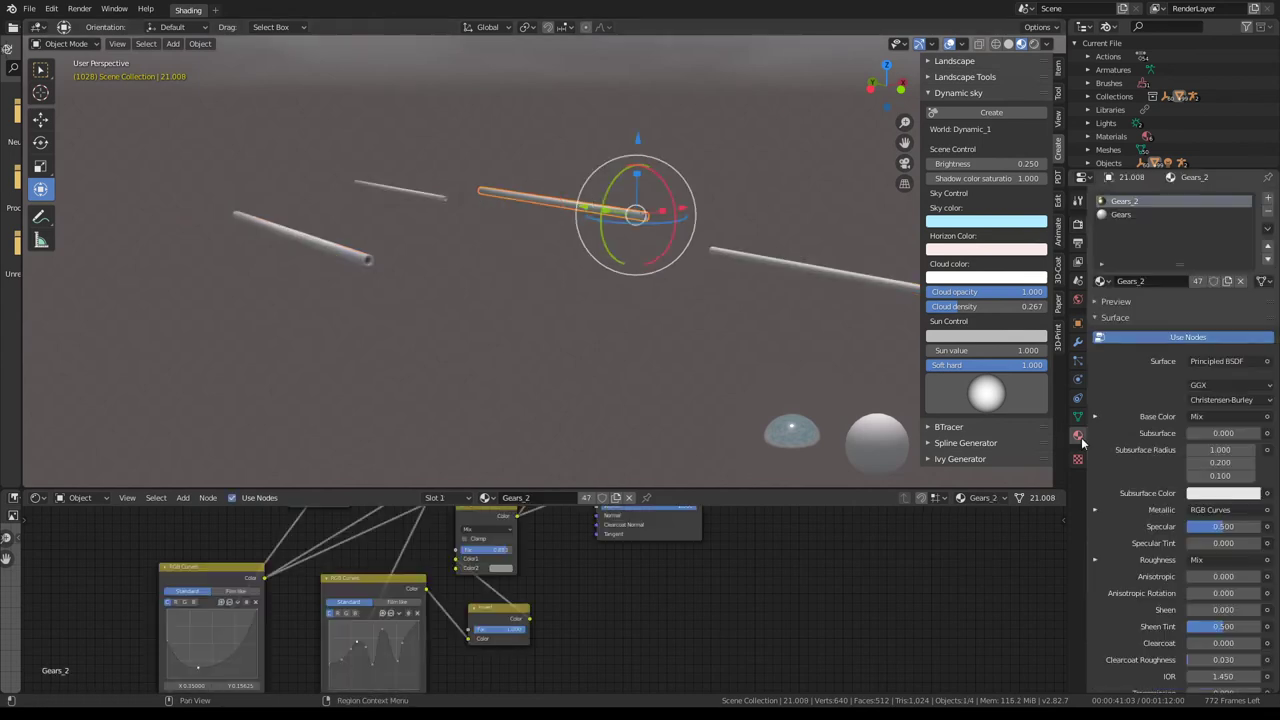
pyautogui.click(1122, 215)
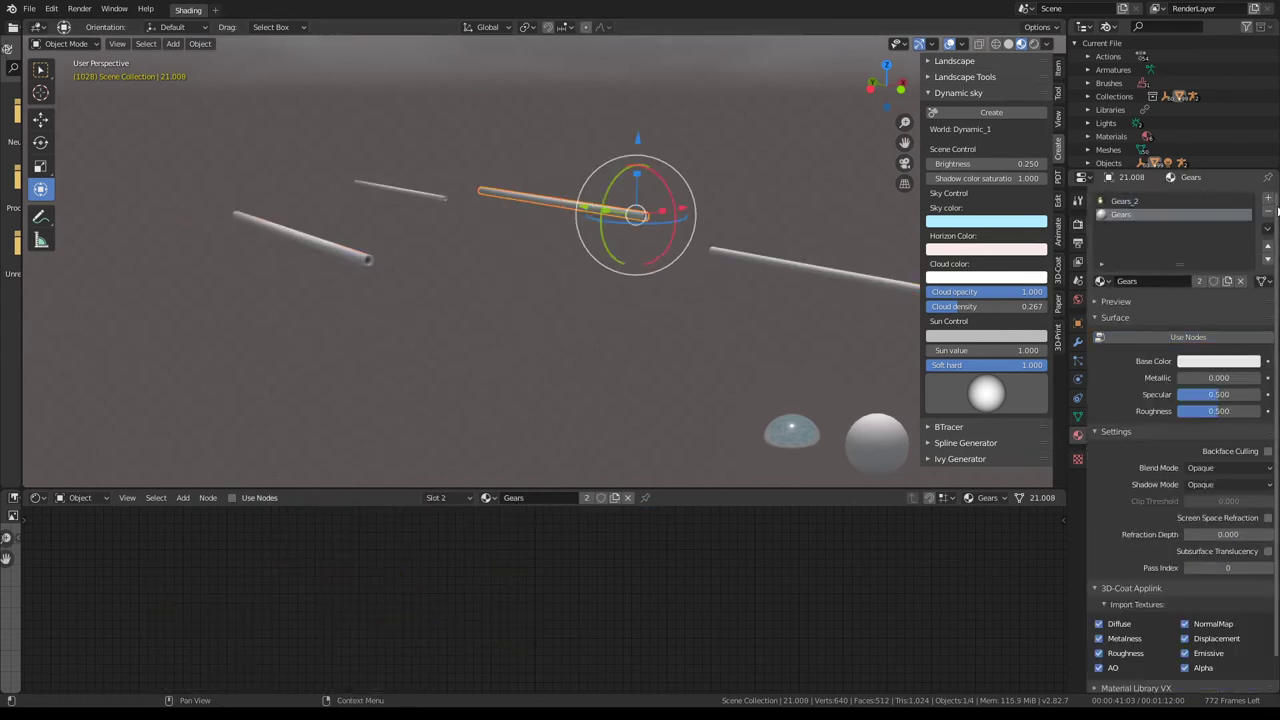
pyautogui.click(1269, 214)
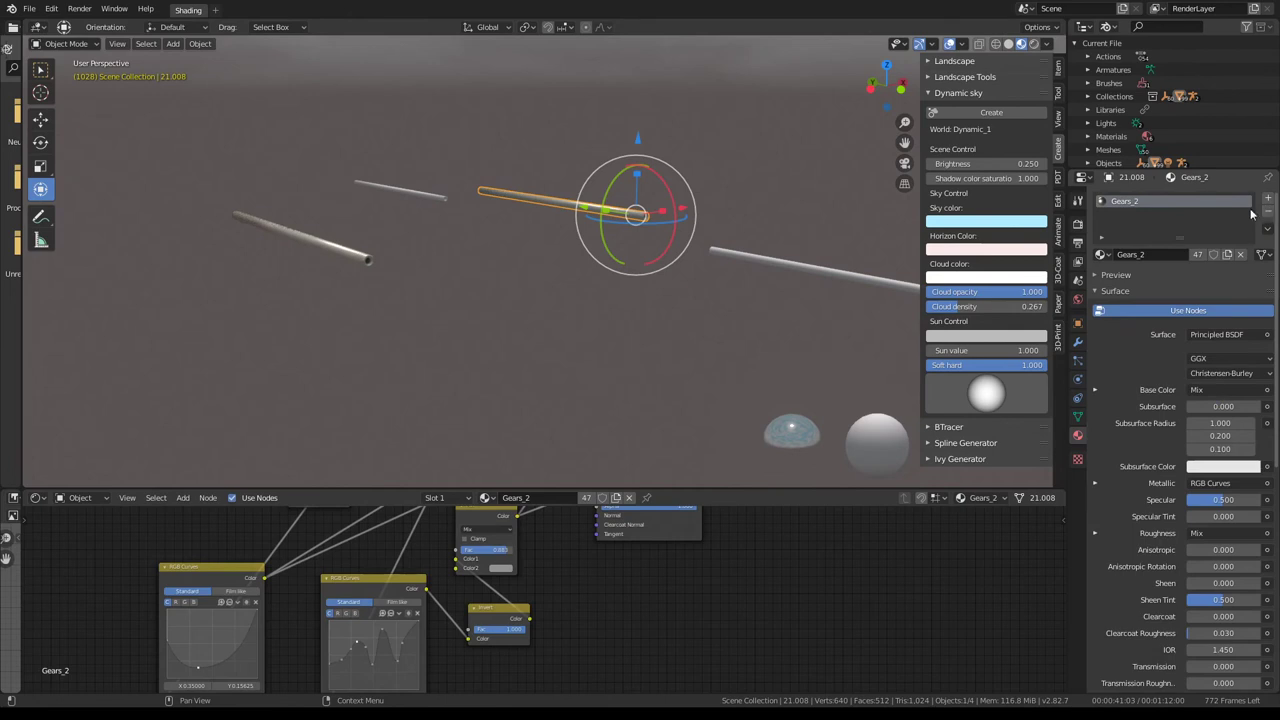
# - Remove the Gears material slot from a second rod, leaving only Gears_2
pyautogui.click(385, 186)
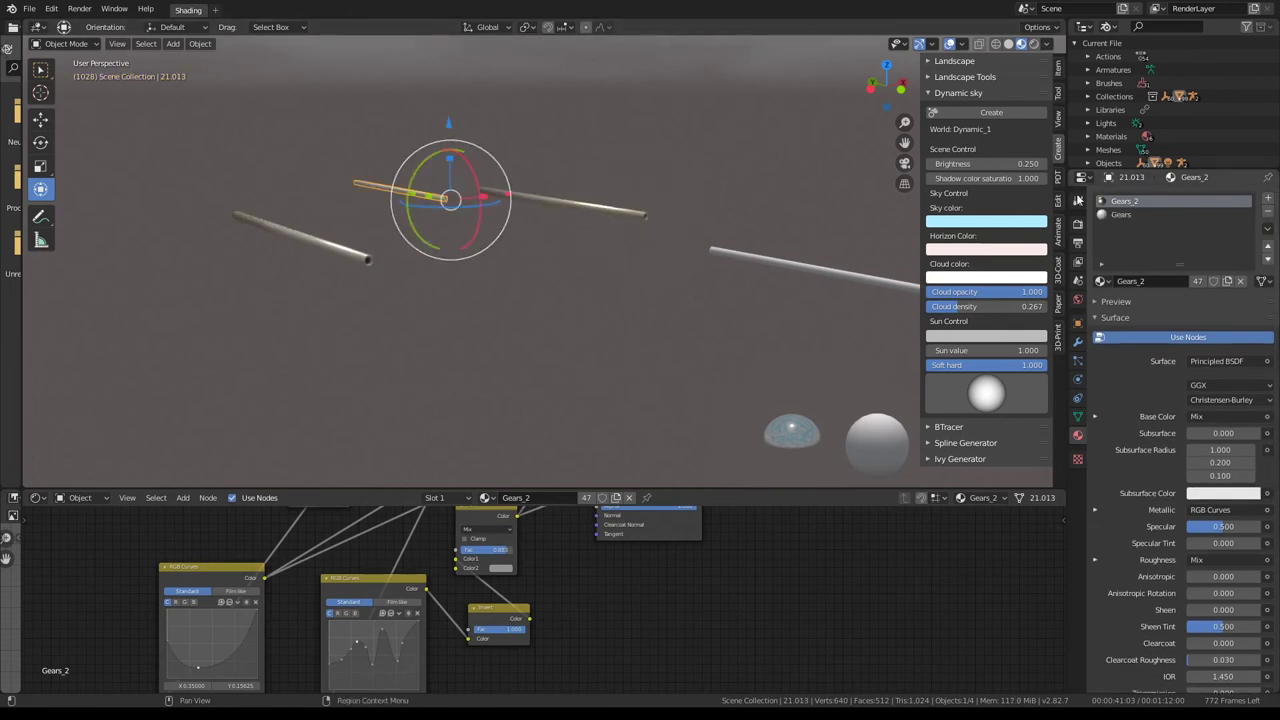
pyautogui.click(1130, 215)
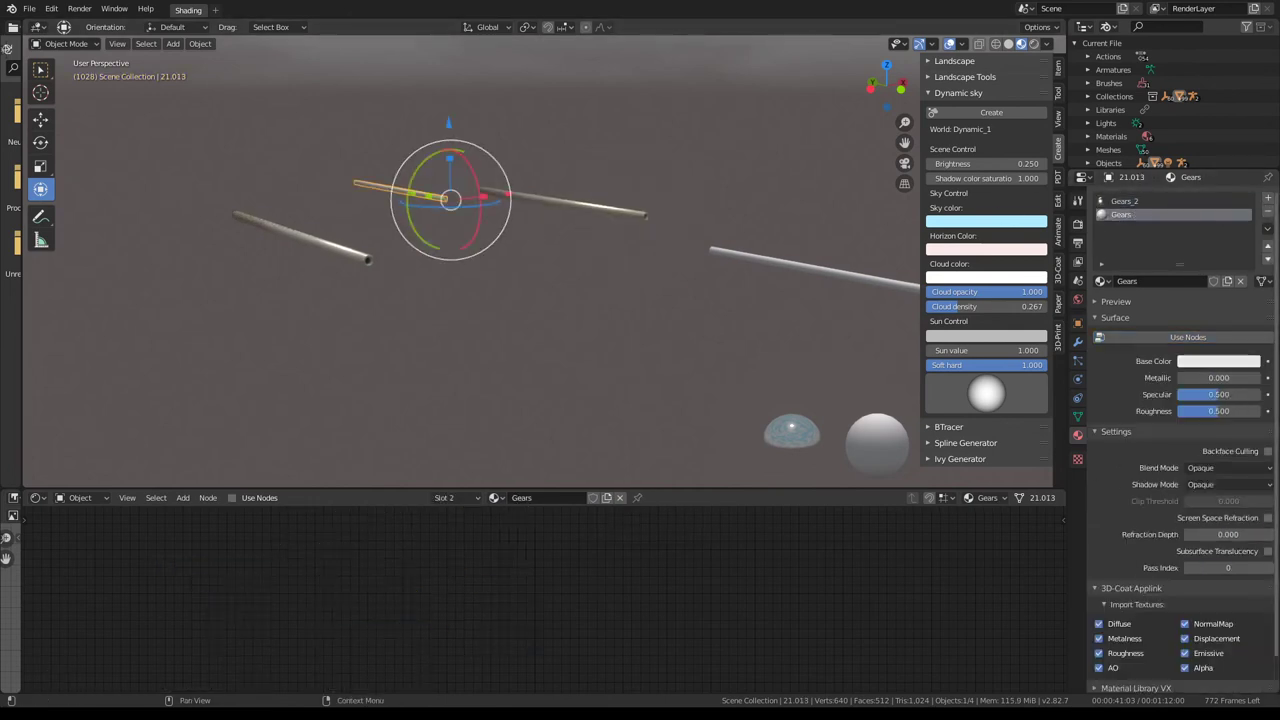
pyautogui.click(1268, 214)
pyautogui.scroll(1, 728, 205)
pyautogui.scroll(1, 728, 205)
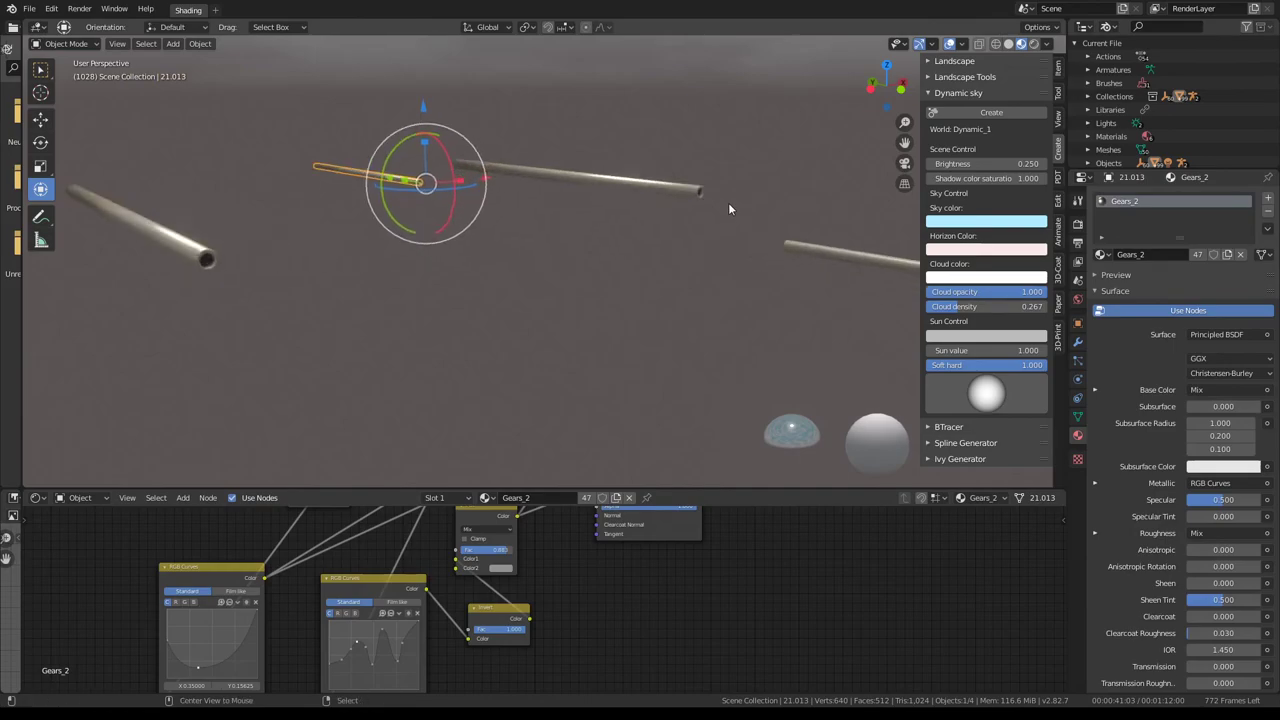
pyautogui.scroll(-5, 728, 208)
# - Play the gear animation and orbit through the scene to review the shared material
pyautogui.moveTo(728, 208)
pyautogui.mouseDown(button='middle')
pyautogui.moveTo(572, 302)
pyautogui.moveTo(831, 225)
pyautogui.moveTo(824, 216)
pyautogui.mouseUp(button='middle')
pyautogui.press('space')
pyautogui.moveTo(492, 219); pyautogui.dragTo(347, 239, button='middle')
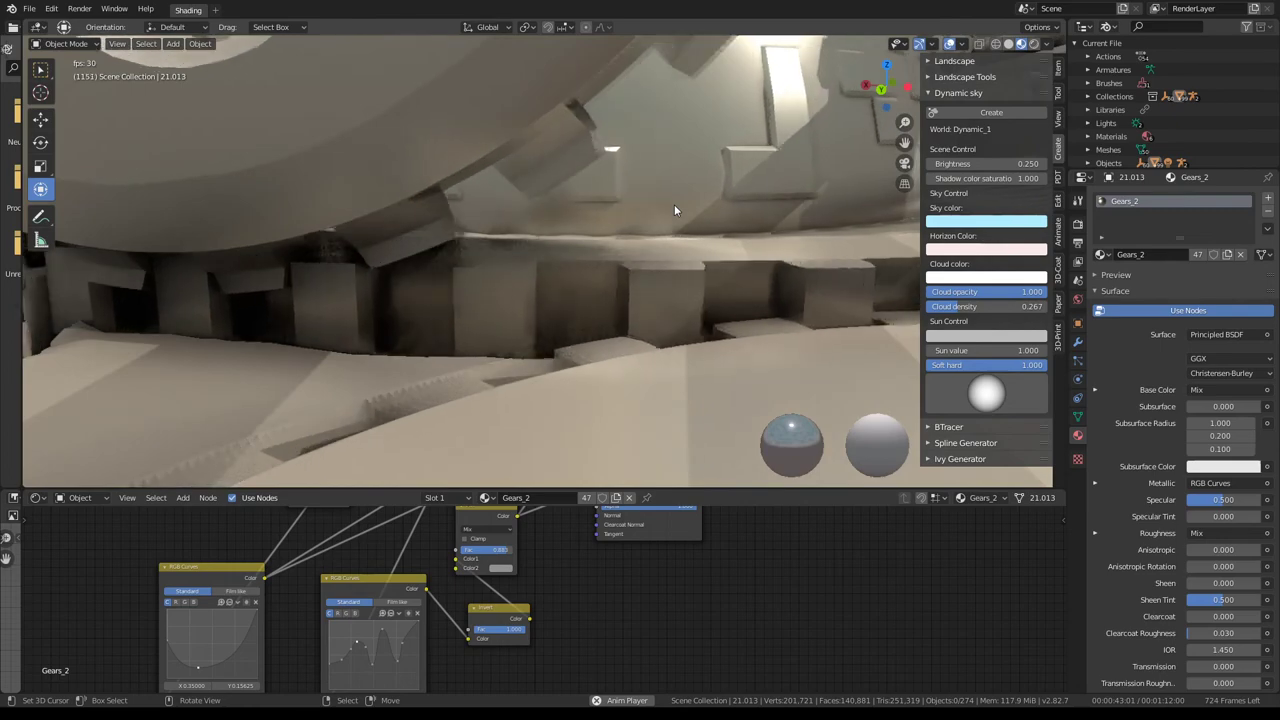
pyautogui.moveTo(674, 210)
pyautogui.mouseDown(button='middle')
pyautogui.moveTo(789, 194)
pyautogui.moveTo(788, 208)
pyautogui.moveTo(753, 221)
pyautogui.moveTo(581, 233)
pyautogui.moveTo(320, 226)
pyautogui.mouseUp(button='middle')
pyautogui.scroll(5, 581, 204)
pyautogui.scroll(5, 581, 198)
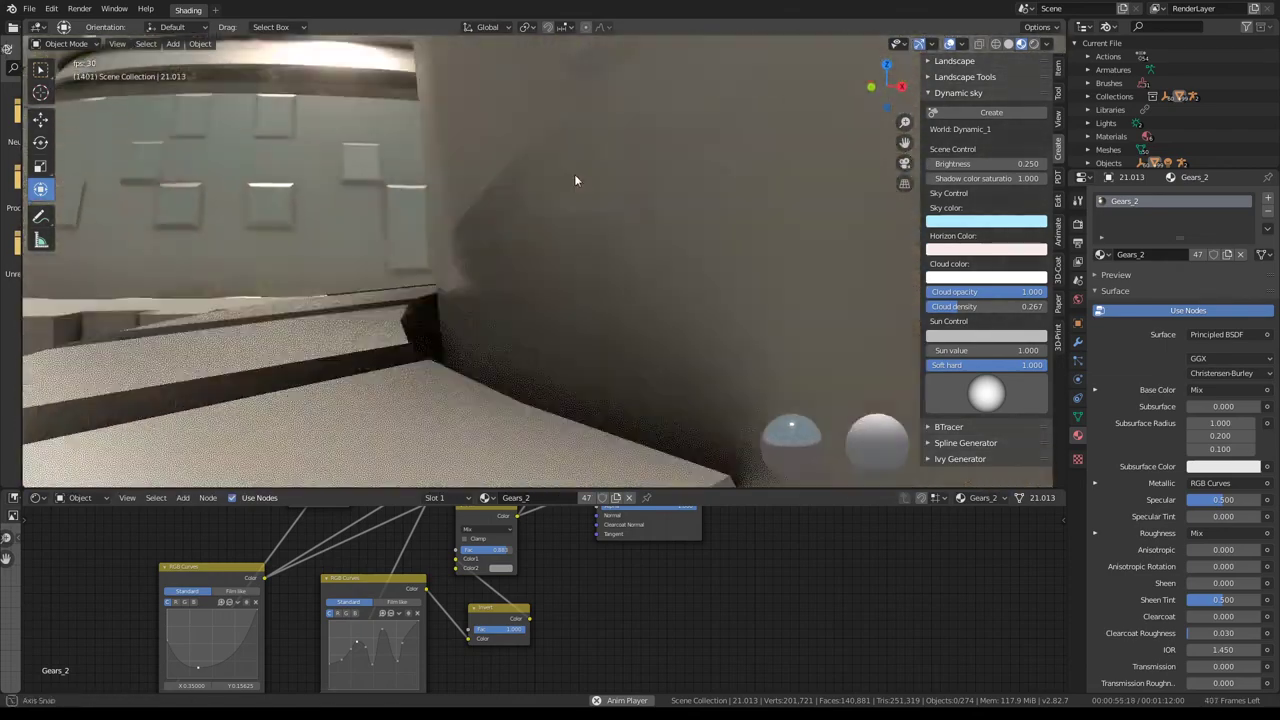
pyautogui.moveTo(574, 174); pyautogui.dragTo(563, 232, button='middle')
pyautogui.scroll(-5, 551, 295)
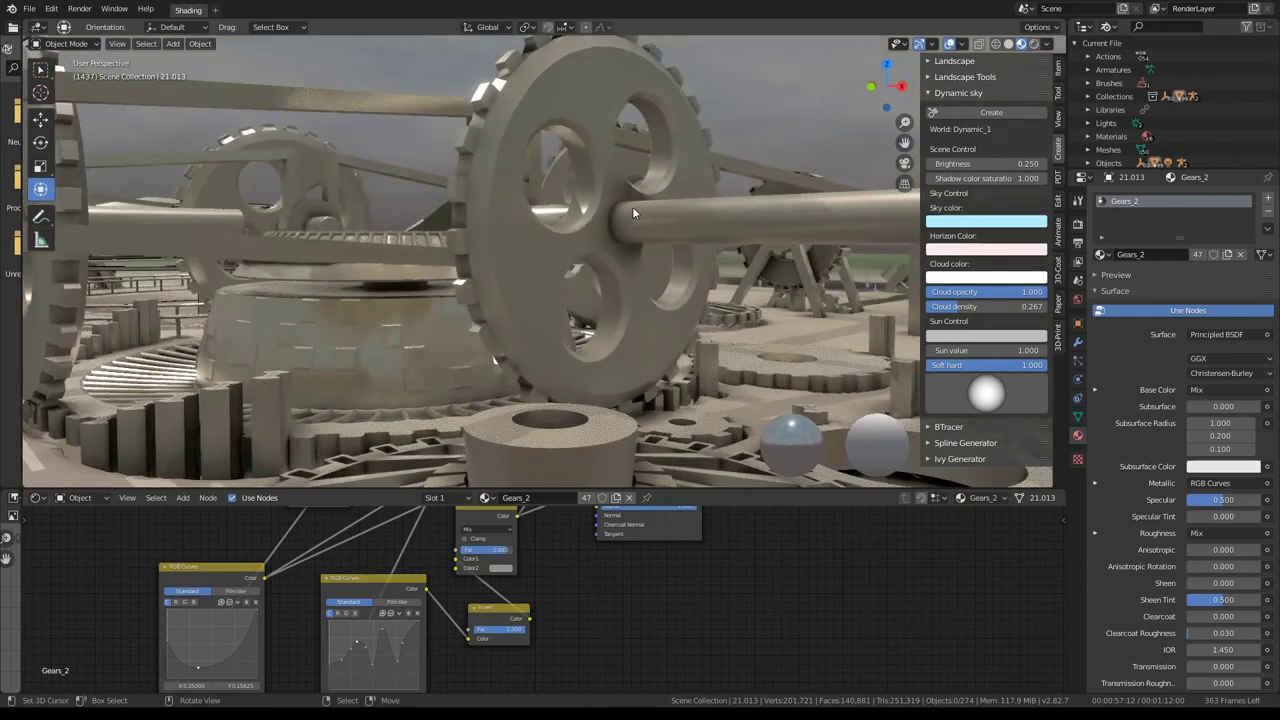
pyautogui.click(28, 9)
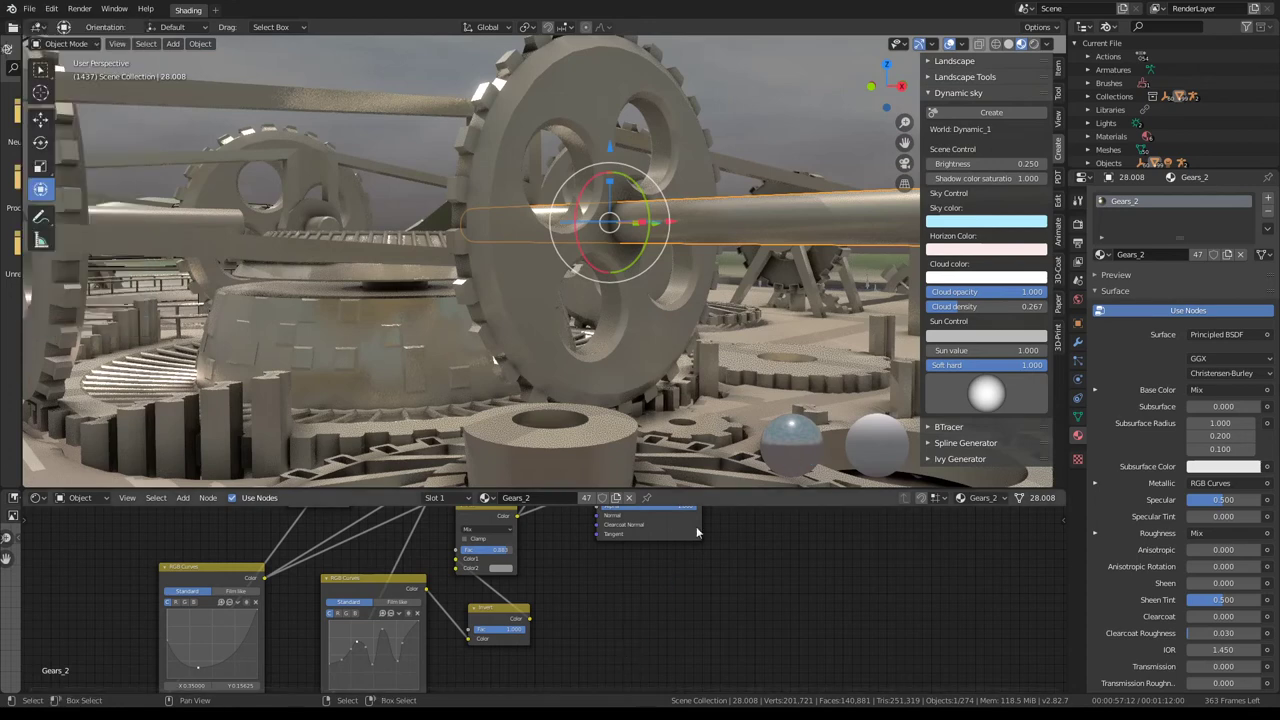
# - Enlarge the node editor and centre the Principled BSDF node of the Gears_2 tree
pyautogui.moveTo(744, 480); pyautogui.dragTo(744, 291)
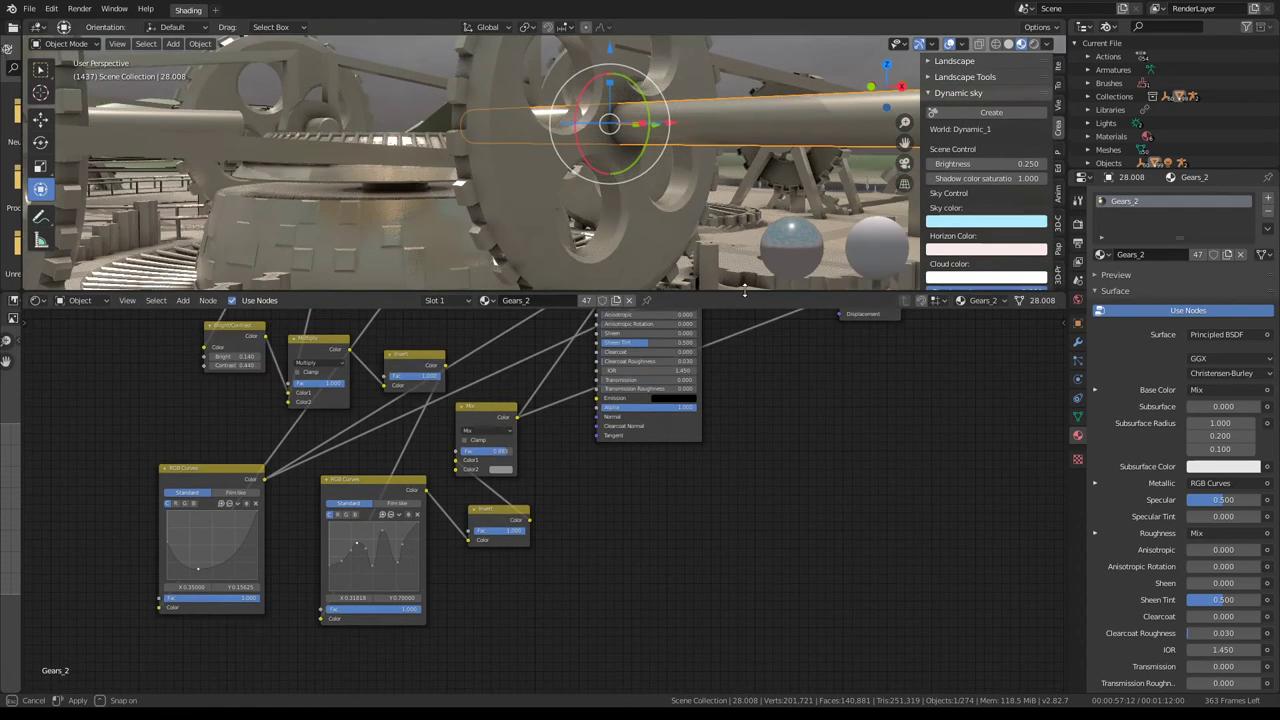
pyautogui.moveTo(580, 421); pyautogui.dragTo(634, 464, button='middle')
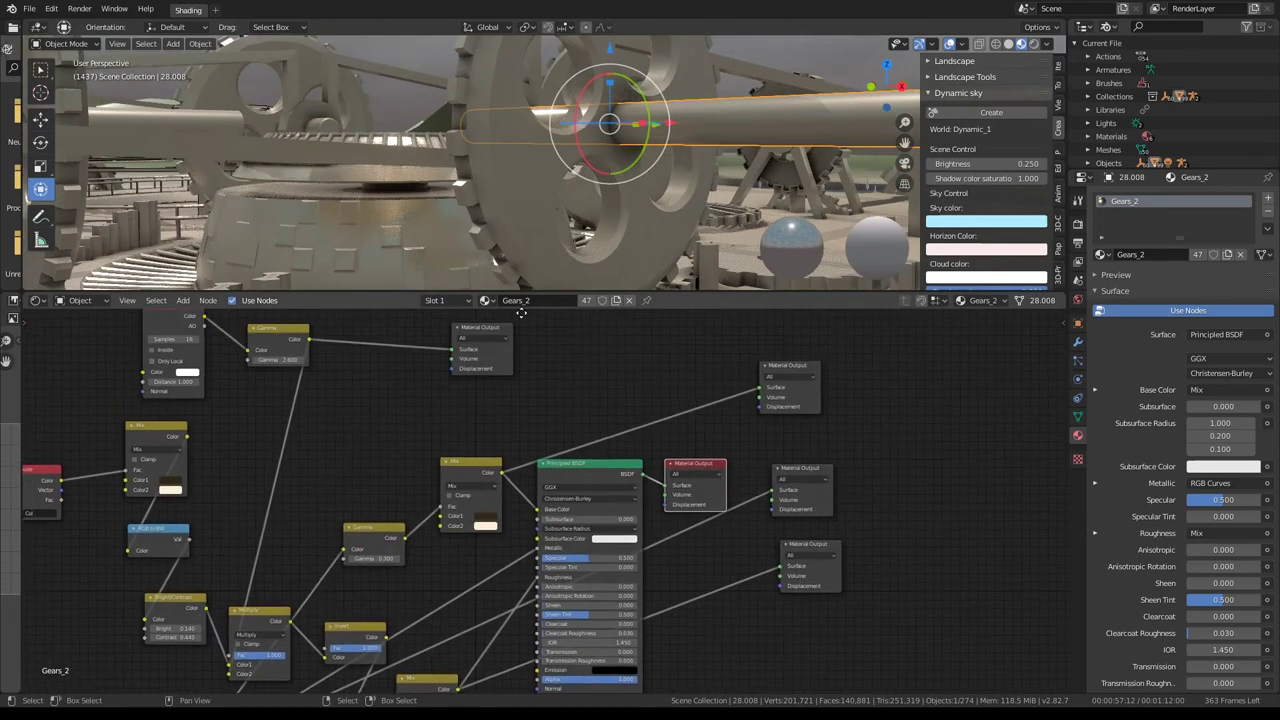
pyautogui.moveTo(569, 364)
pyautogui.mouseDown()
pyautogui.moveTo(607, 497)
pyautogui.moveTo(578, 358)
pyautogui.mouseUp()
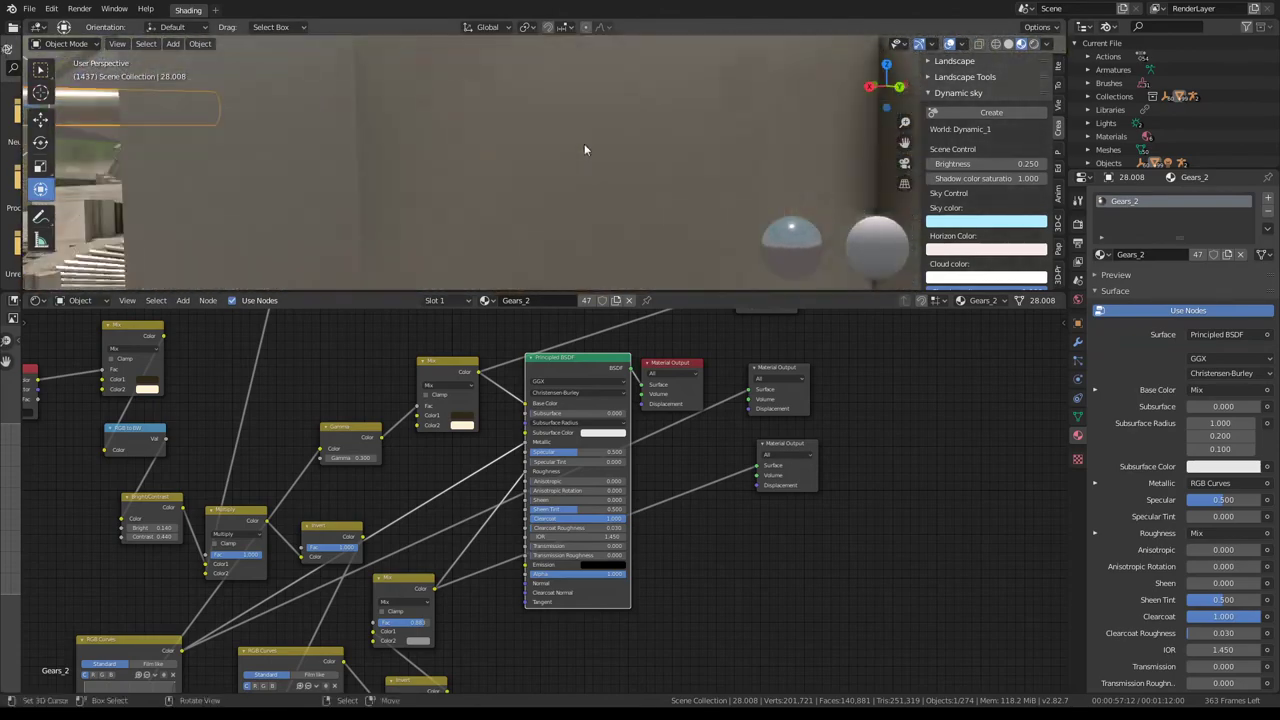
# - Select the large four-holed gear and show its modifier settings
pyautogui.moveTo(594, 132); pyautogui.dragTo(596, 125, button='middle')
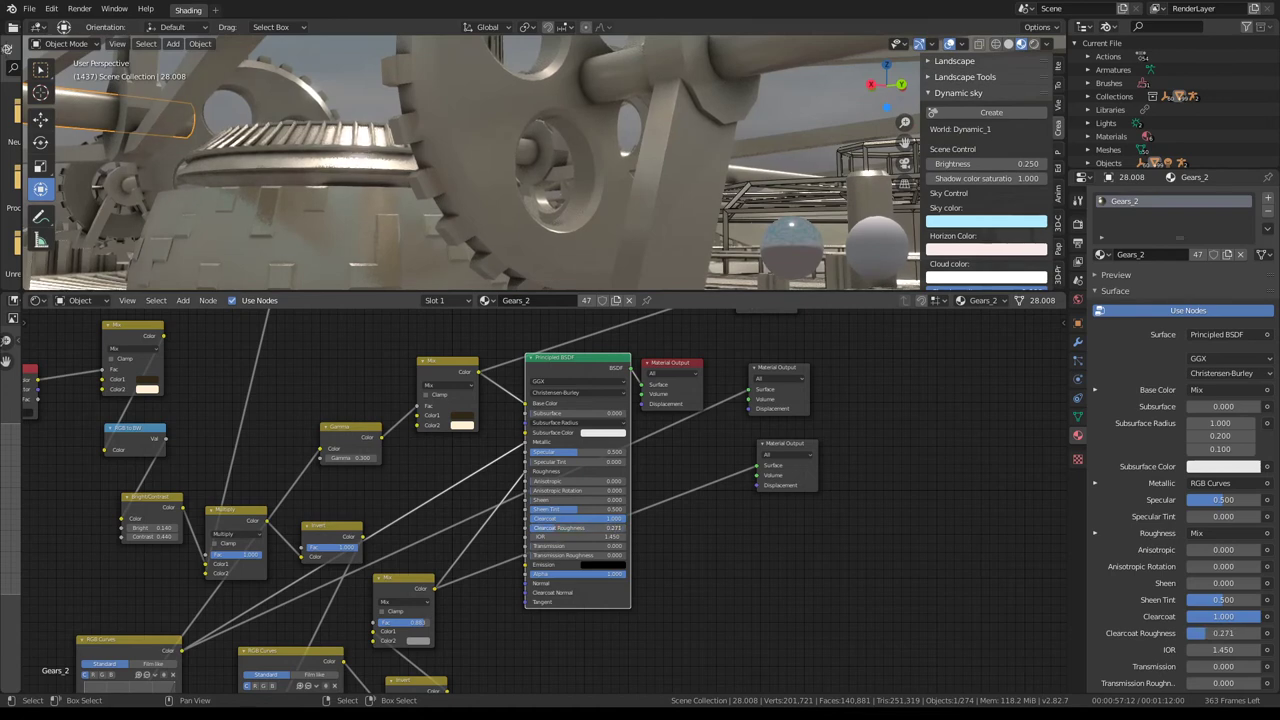
pyautogui.moveTo(470, 160)
pyautogui.mouseDown(button='middle')
pyautogui.moveTo(521, 134)
pyautogui.moveTo(554, 156)
pyautogui.moveTo(505, 136)
pyautogui.moveTo(575, 298)
pyautogui.moveTo(623, 276)
pyautogui.mouseUp(button='middle')
pyautogui.scroll(-5, 505, 136)
pyautogui.moveTo(653, 121); pyautogui.dragTo(631, 128, button='middle')
pyautogui.scroll(2, 630, 128)
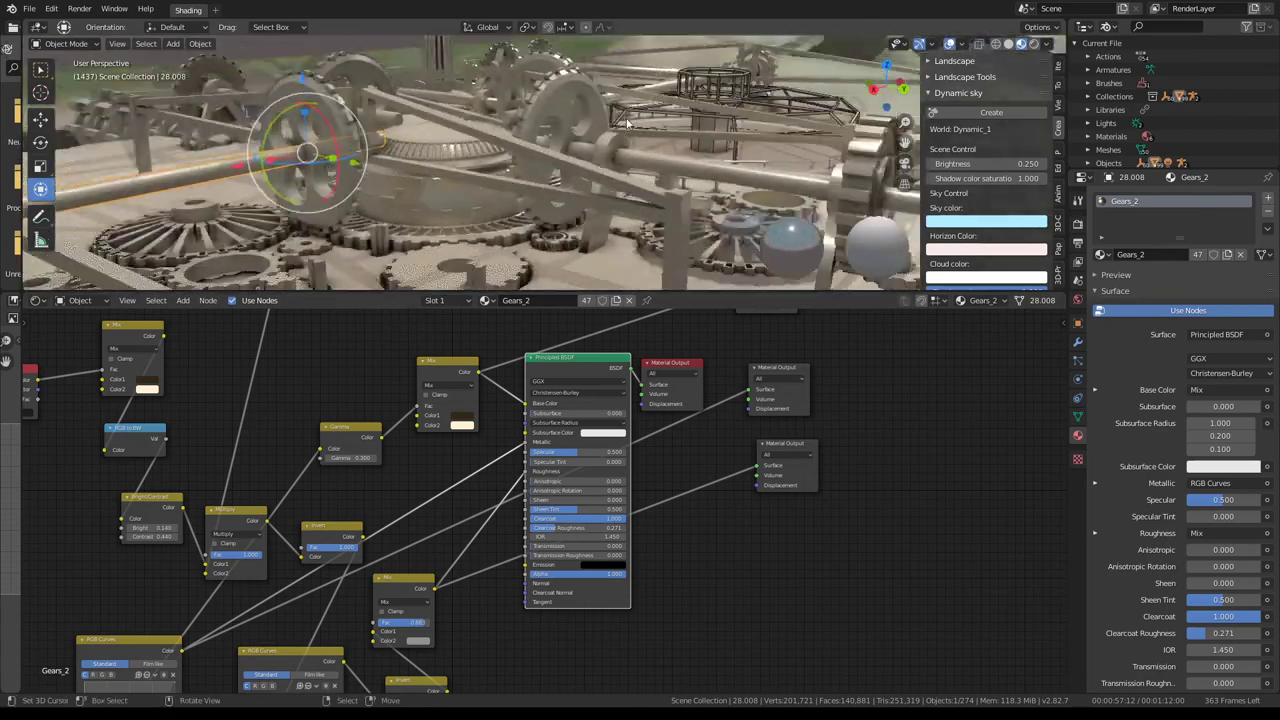
pyautogui.scroll(3, 600, 150)
pyautogui.scroll(3, 562, 174)
pyautogui.moveTo(562, 174); pyautogui.dragTo(600, 177, button='middle')
pyautogui.scroll(-2, 600, 170)
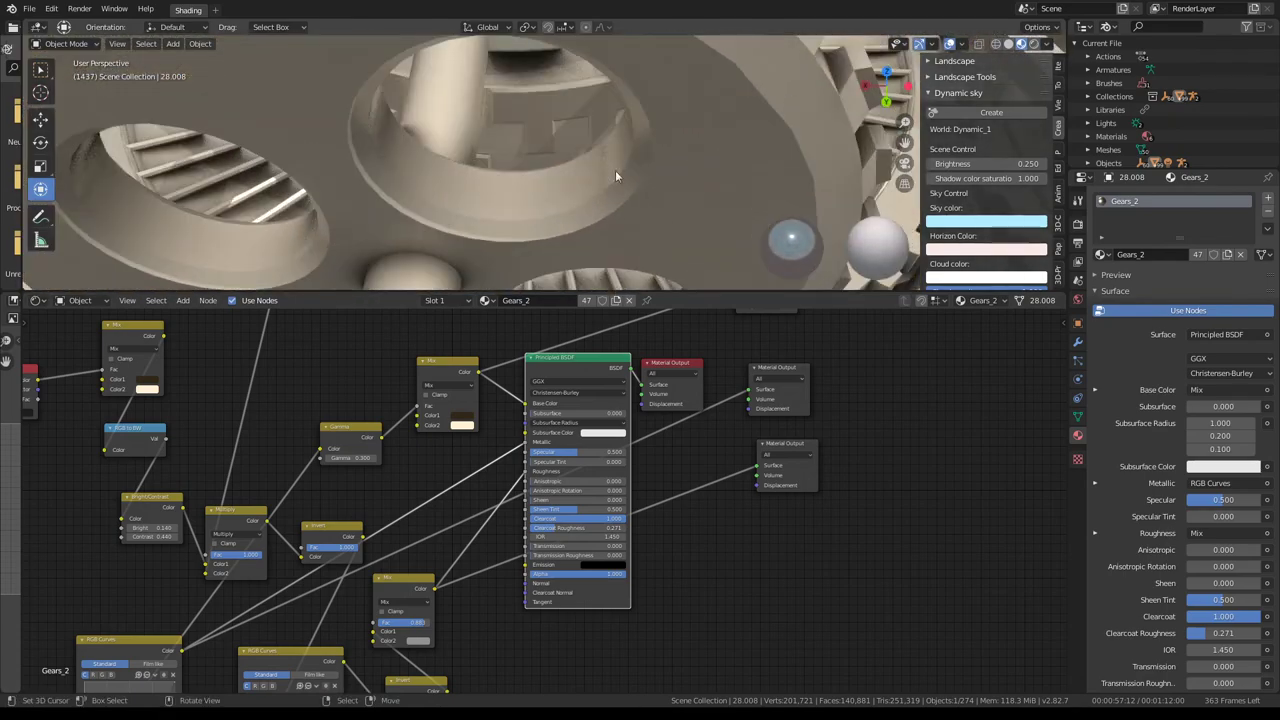
pyautogui.click(638, 170)
pyautogui.scroll(-2, 638, 171)
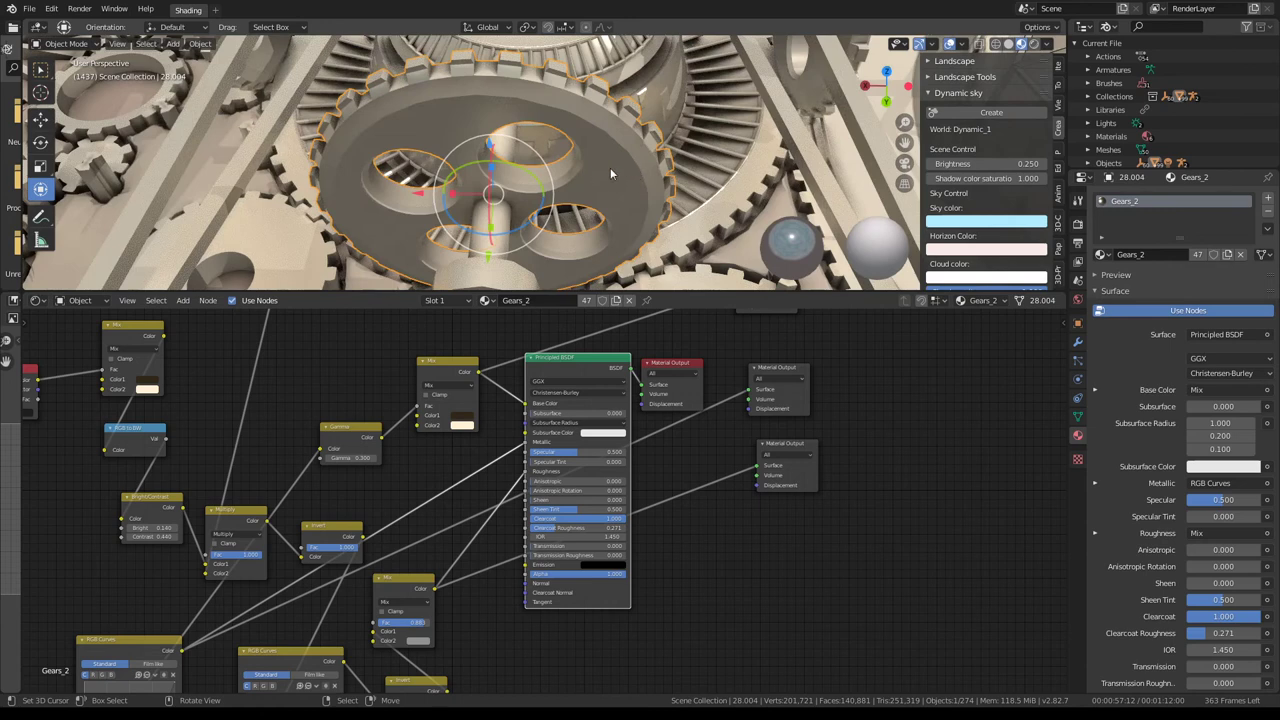
pyautogui.click(1079, 342)
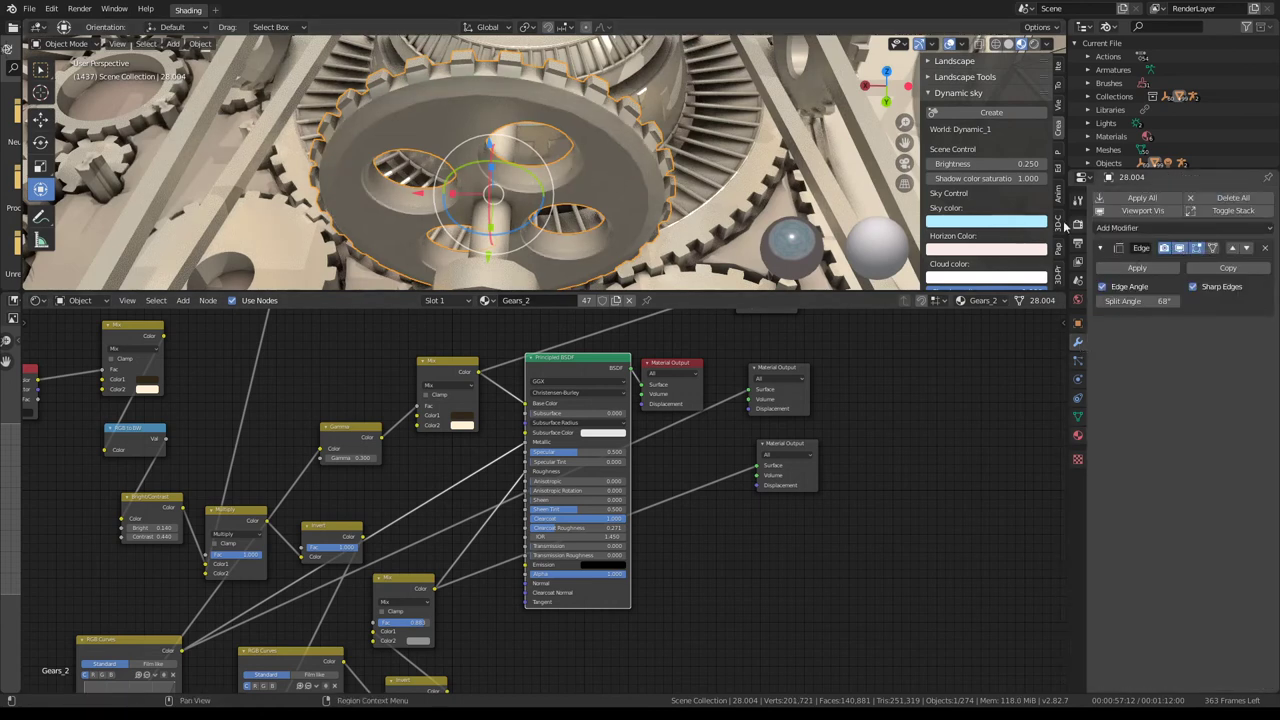
# - Set the first colour of the attribute-driven Mix node to black
pyautogui.moveTo(710, 147)
pyautogui.mouseDown(button='middle')
pyautogui.moveTo(670, 90)
pyautogui.moveTo(75, 8)
pyautogui.mouseUp(button='middle')
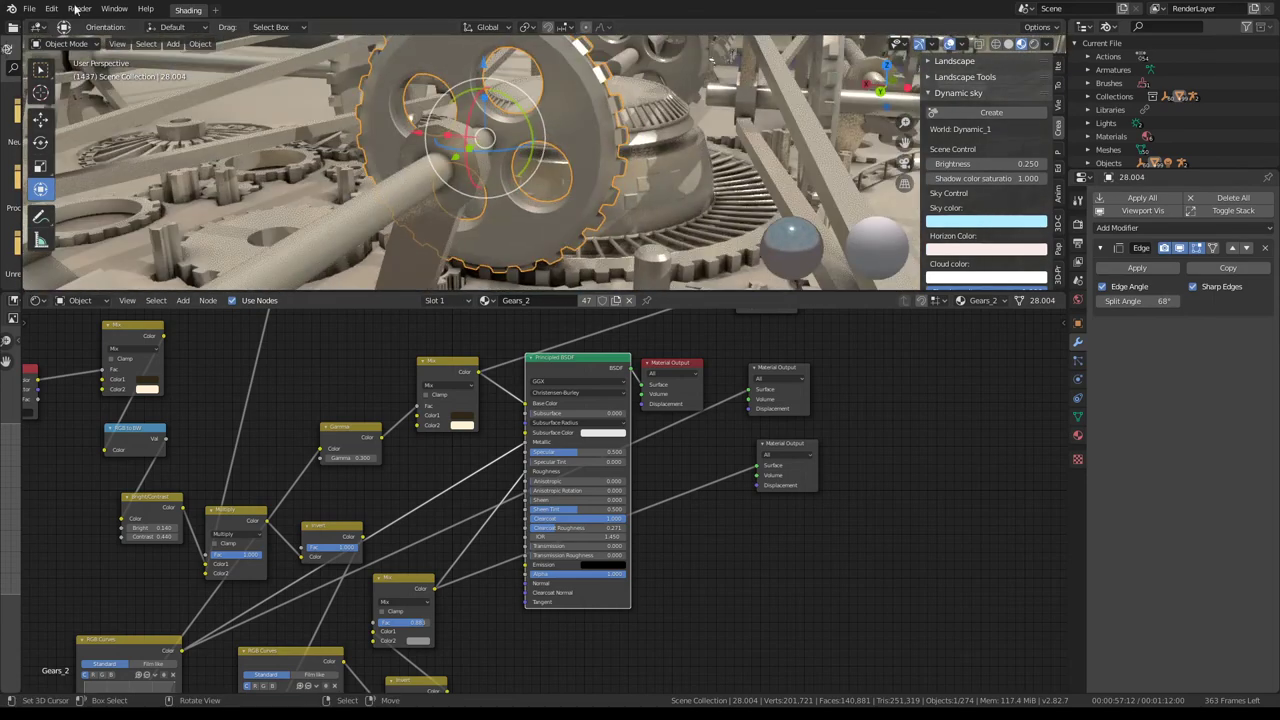
pyautogui.scroll(-5, 512, 188)
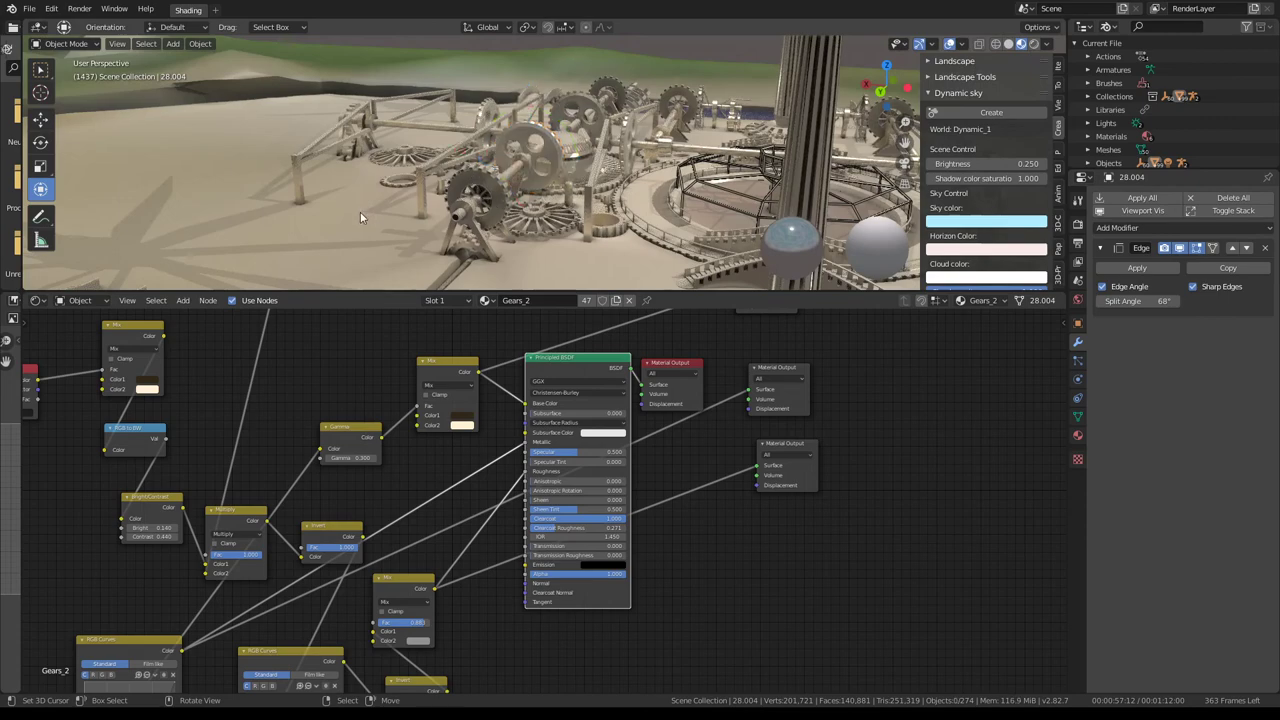
pyautogui.scroll(-5, 360, 212)
pyautogui.moveTo(360, 212); pyautogui.dragTo(287, 187, button='middle')
pyautogui.scroll(5, 383, 190)
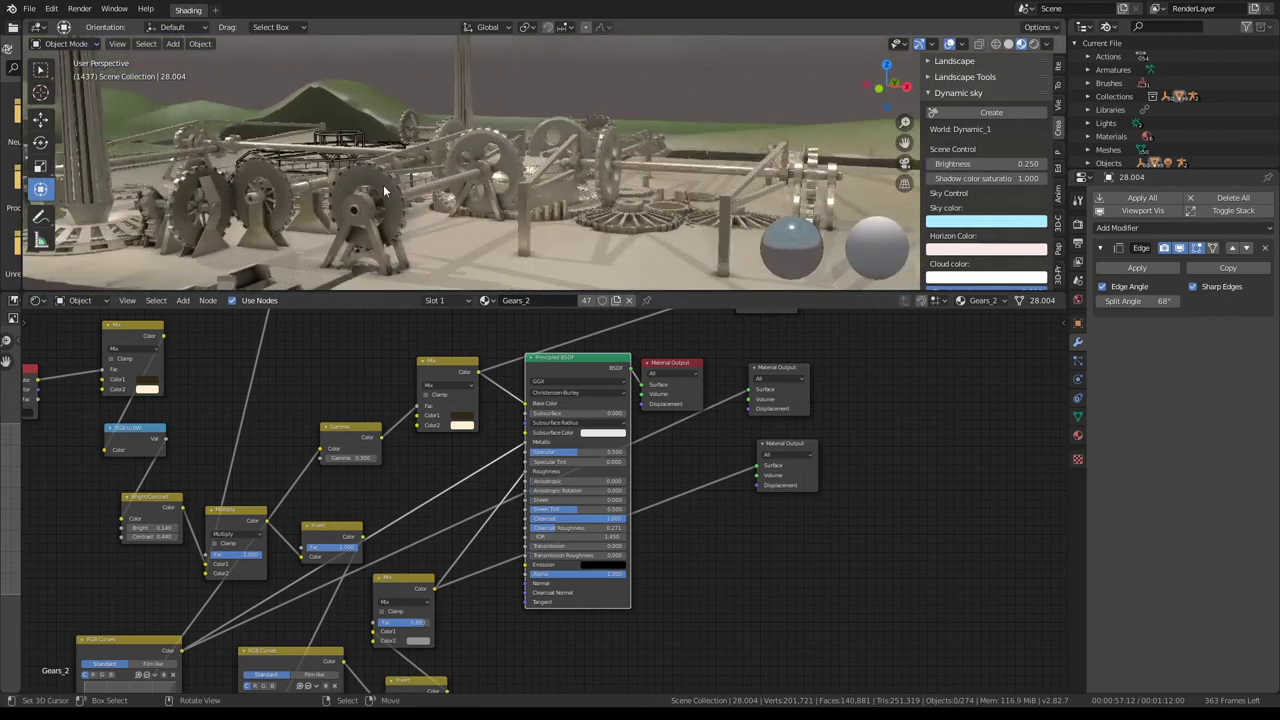
pyautogui.scroll(4, 383, 190)
pyautogui.moveTo(563, 374)
pyautogui.mouseDown(button='middle')
pyautogui.moveTo(575, 343)
pyautogui.moveTo(485, 480)
pyautogui.mouseUp(button='middle')
pyautogui.scroll(2, 485, 480)
pyautogui.scroll(2, 485, 480)
pyautogui.click(487, 494)
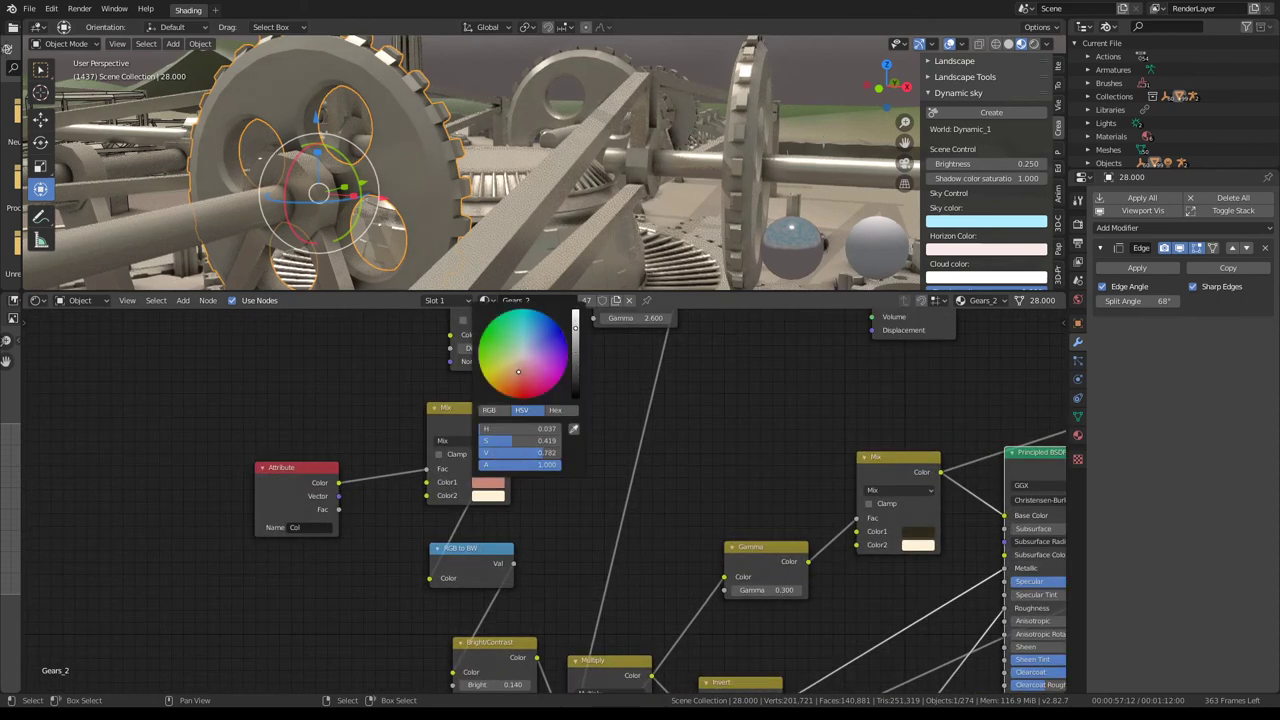
pyautogui.moveTo(575, 327); pyautogui.dragTo(575, 397)
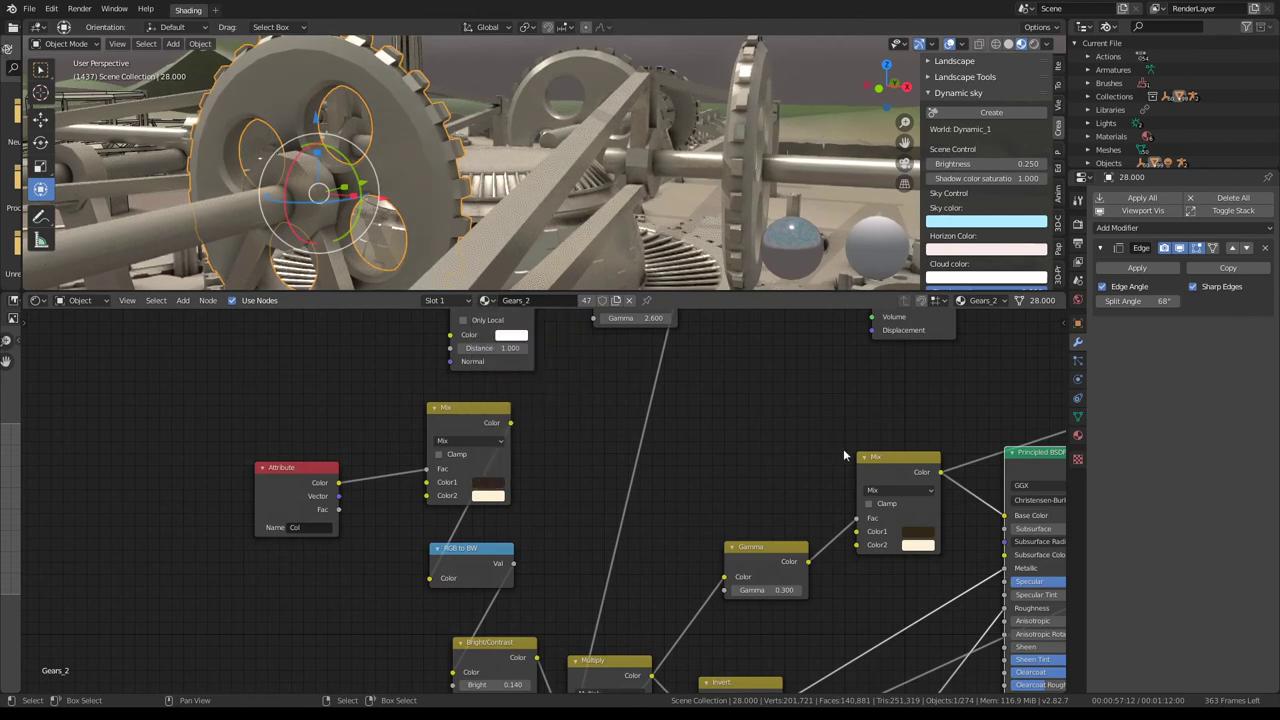
# - Make the Base Color Mix node blend dark grey into white
pyautogui.moveTo(858, 494); pyautogui.dragTo(602, 458, button='middle')
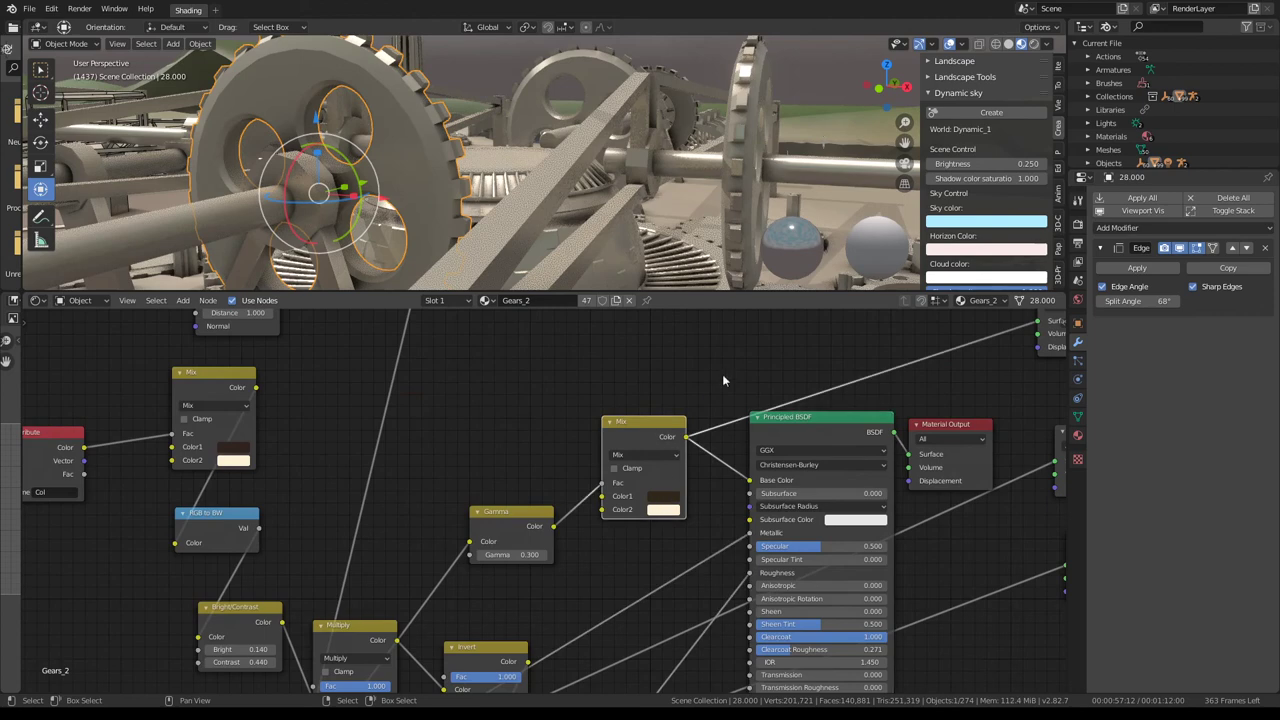
pyautogui.click(674, 496)
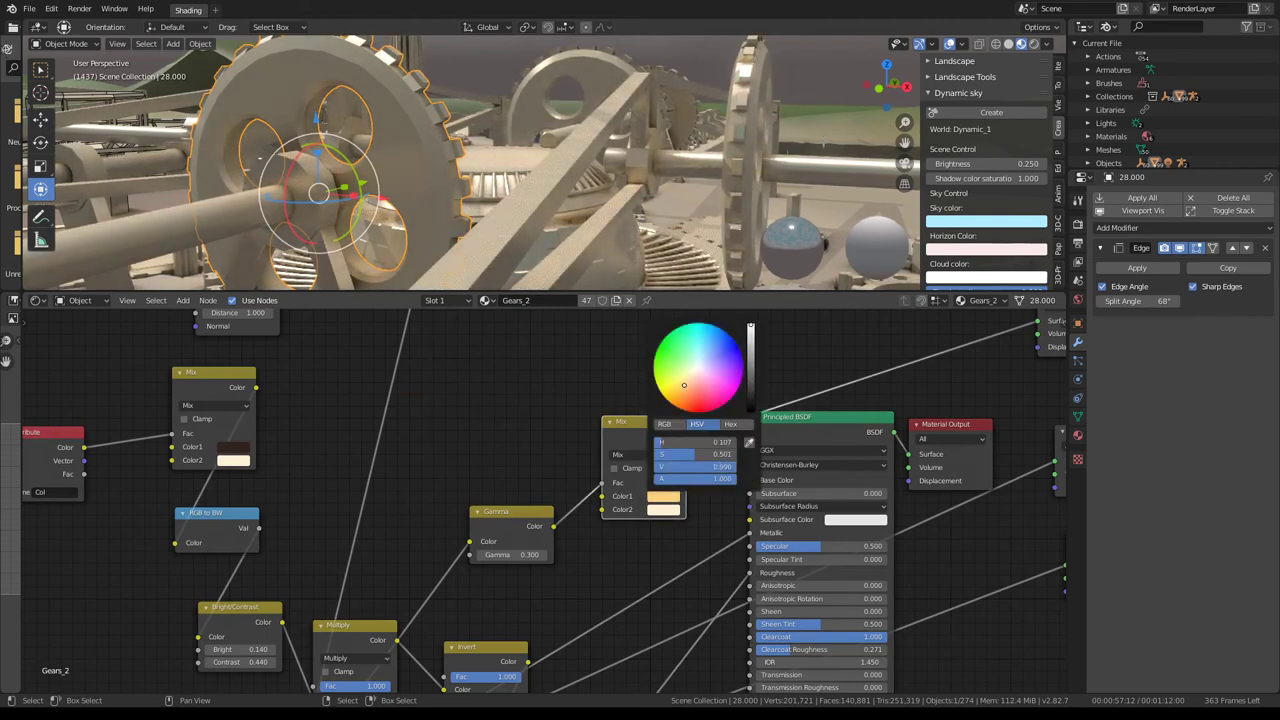
pyautogui.moveTo(750, 347)
pyautogui.mouseDown()
pyautogui.moveTo(750, 395)
pyautogui.moveTo(750, 362)
pyautogui.mouseUp()
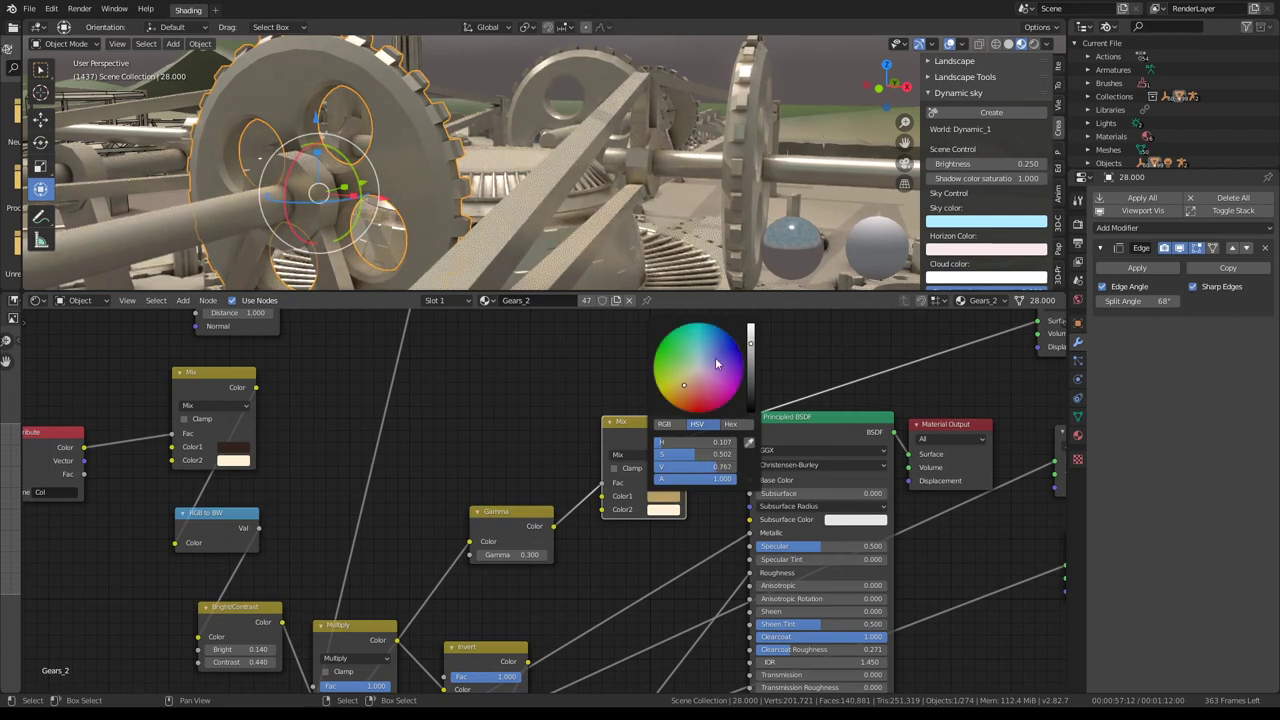
pyautogui.click(665, 496)
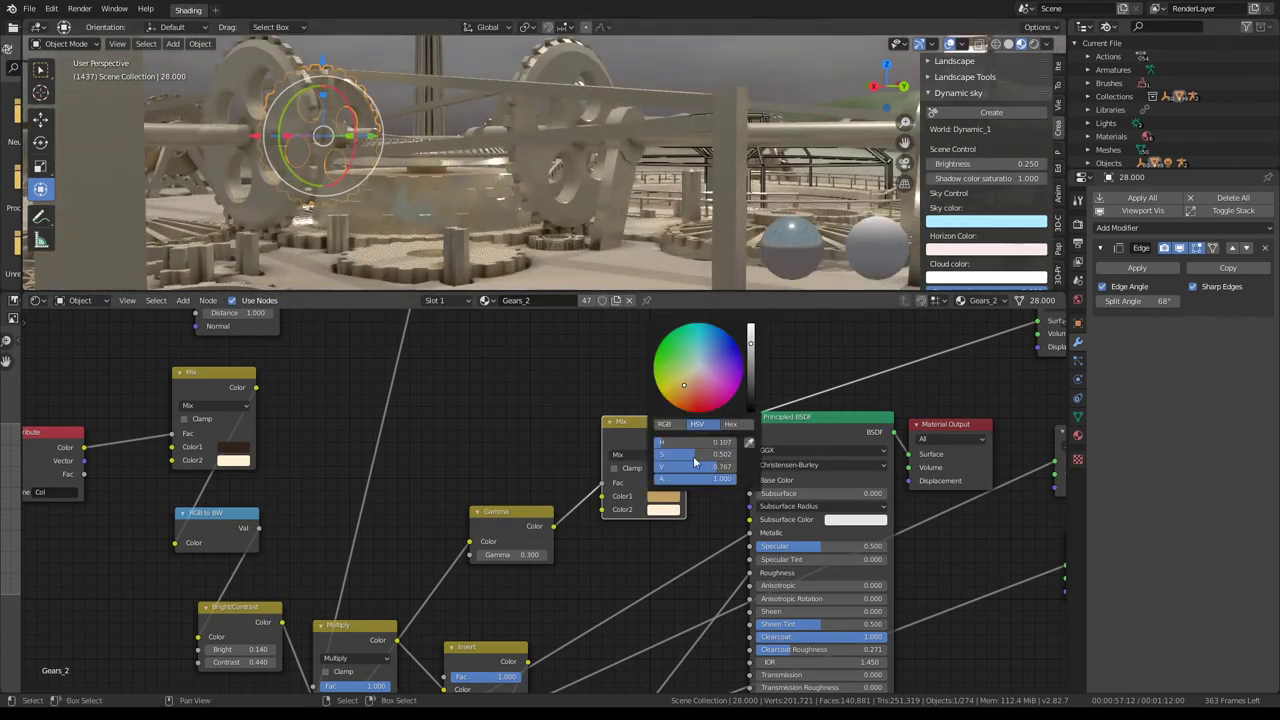
pyautogui.click(659, 512)
pyautogui.moveTo(702, 468); pyautogui.dragTo(650, 468)
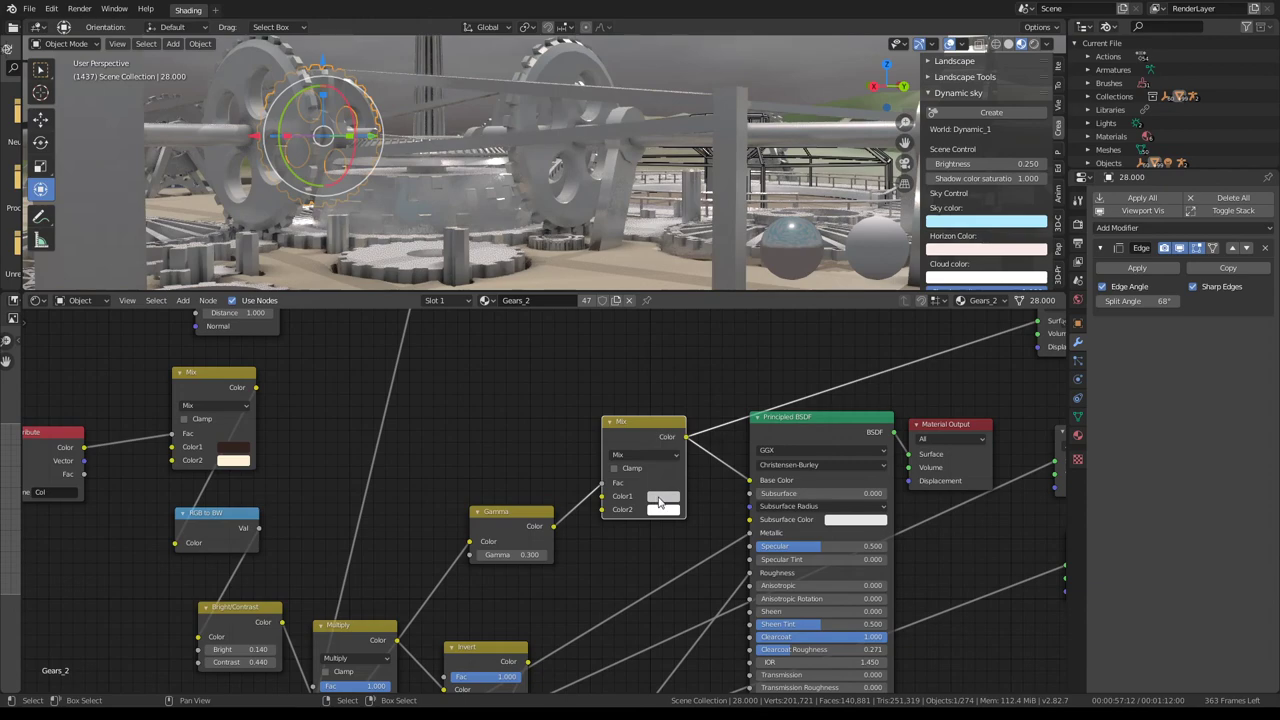
pyautogui.click(659, 498)
pyautogui.moveTo(700, 466); pyautogui.dragTo(672, 466)
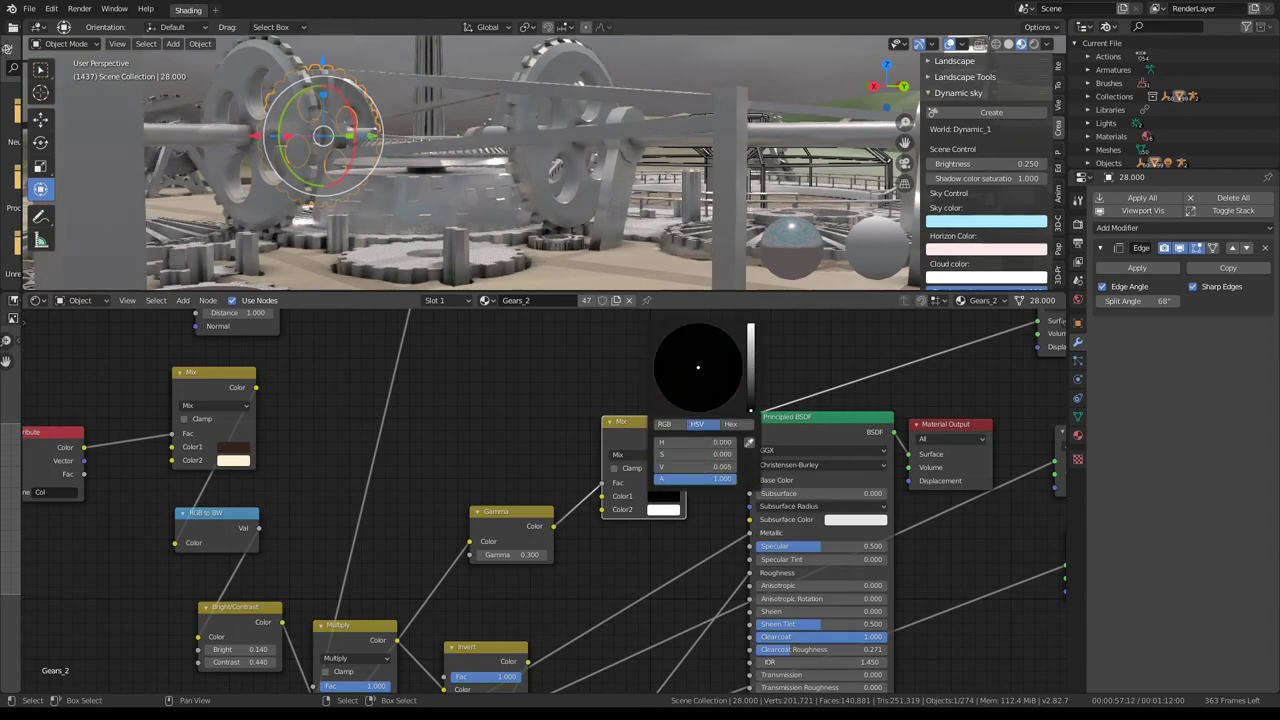
pyautogui.moveTo(650, 106)
pyautogui.mouseDown(button='middle')
pyautogui.moveTo(605, 128)
pyautogui.moveTo(383, 148)
pyautogui.moveTo(503, 117)
pyautogui.moveTo(426, 160)
pyautogui.moveTo(520, 84)
pyautogui.moveTo(489, 93)
pyautogui.mouseUp(button='middle')
pyautogui.scroll(-5, 426, 160)
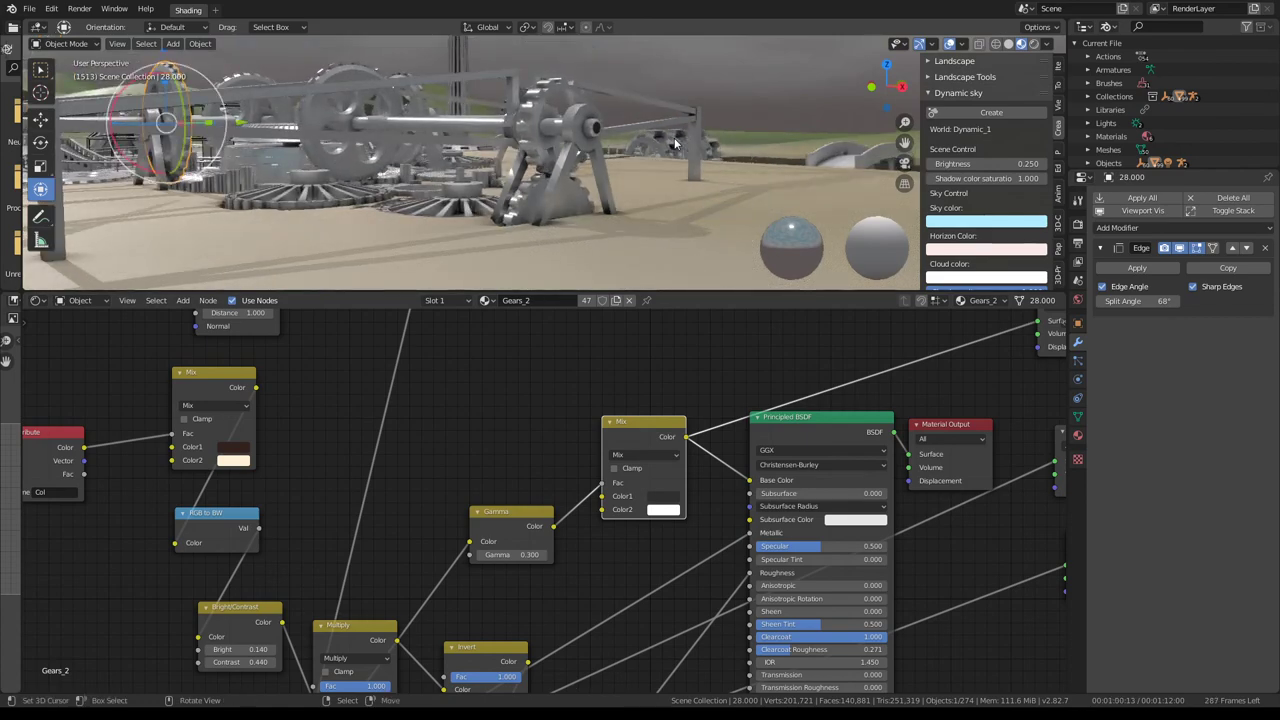
# - Enlarge the 3D viewport over the node editor and orbit toward the windmills
pyautogui.moveTo(675, 143)
pyautogui.mouseDown(button='middle')
pyautogui.moveTo(353, 165)
pyautogui.moveTo(381, 150)
pyautogui.mouseUp(button='middle')
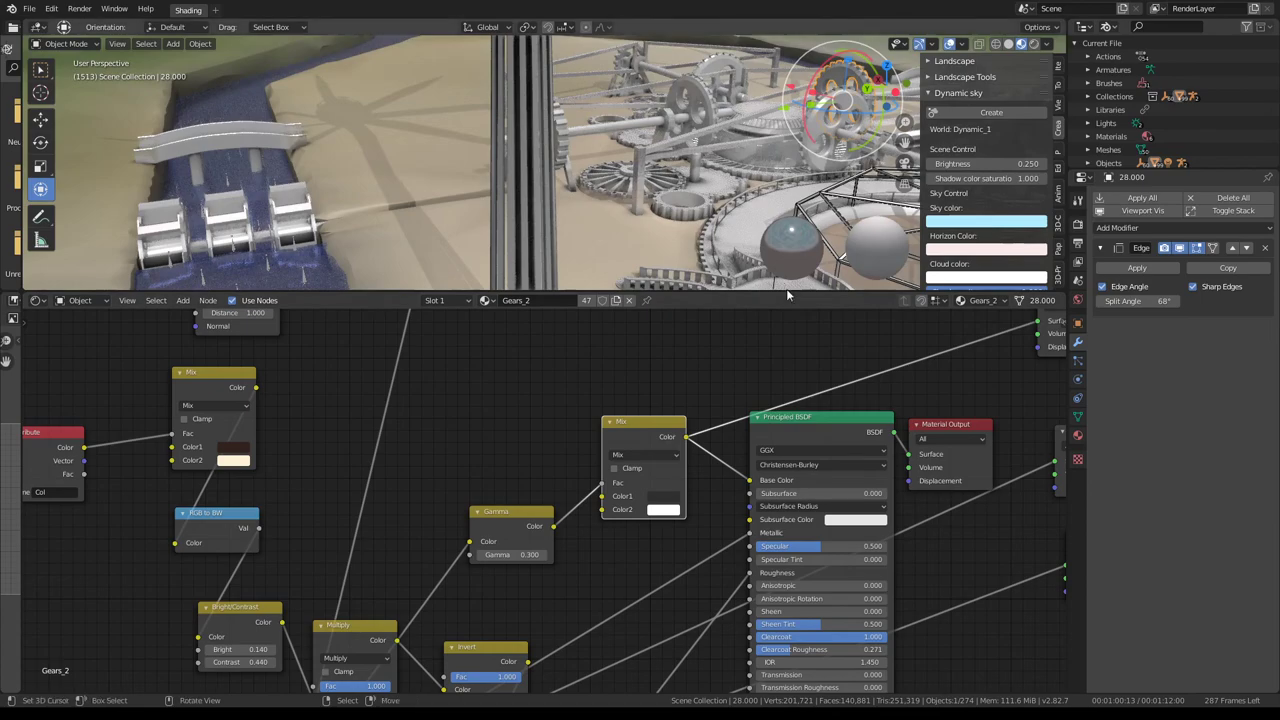
pyautogui.moveTo(786, 288); pyautogui.dragTo(786, 636)
pyautogui.moveTo(600, 400)
pyautogui.mouseDown(button='middle')
pyautogui.moveTo(411, 241)
pyautogui.moveTo(746, 238)
pyautogui.moveTo(548, 265)
pyautogui.mouseUp(button='middle')
pyautogui.scroll(8, 548, 265)
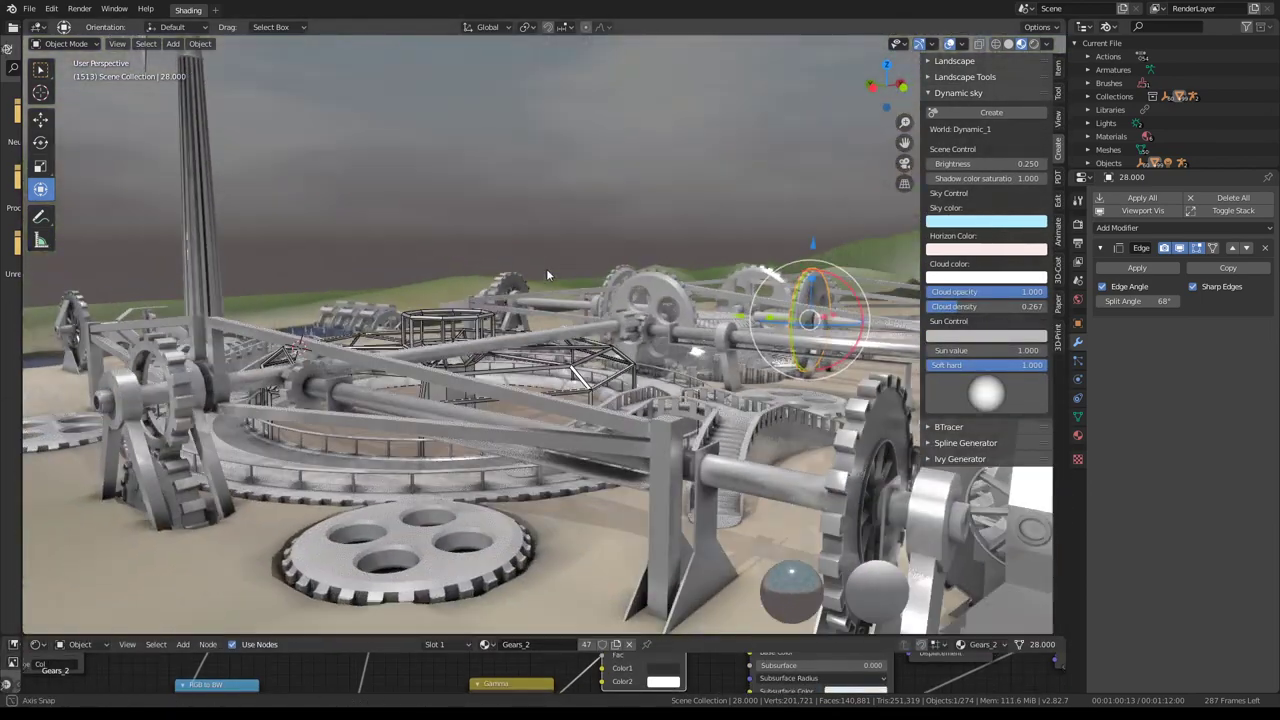
pyautogui.scroll(-6, 548, 265)
pyautogui.scroll(-3, 558, 253)
# - Play the animation while selecting and orbiting a windmill nacelle, then stop it
pyautogui.press('space')
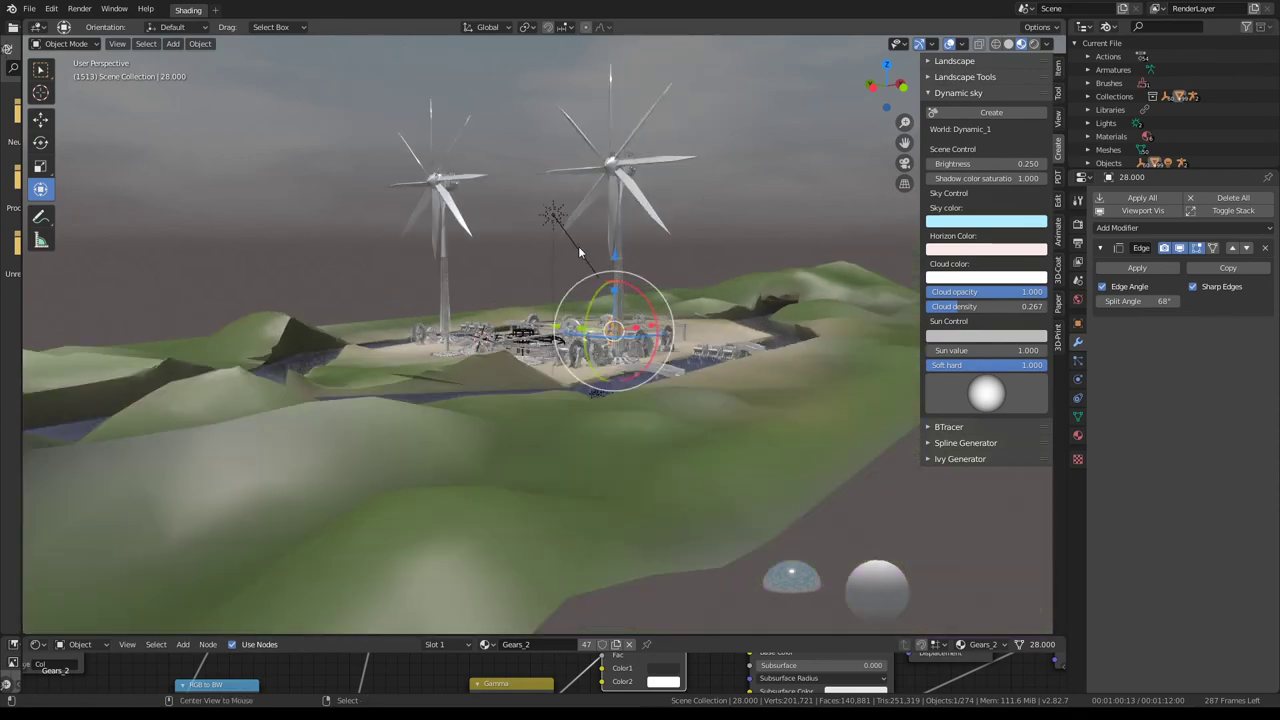
pyautogui.scroll(8, 569, 249)
pyautogui.click(377, 427)
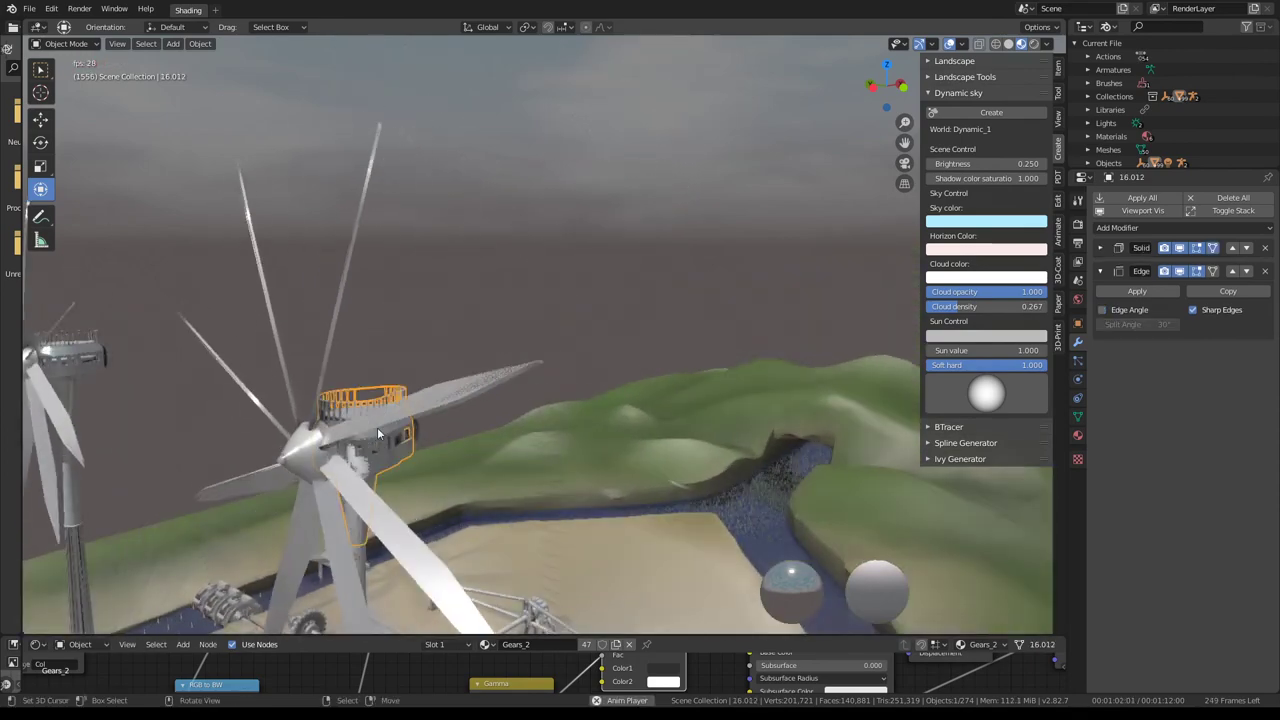
pyautogui.scroll(4, 380, 424)
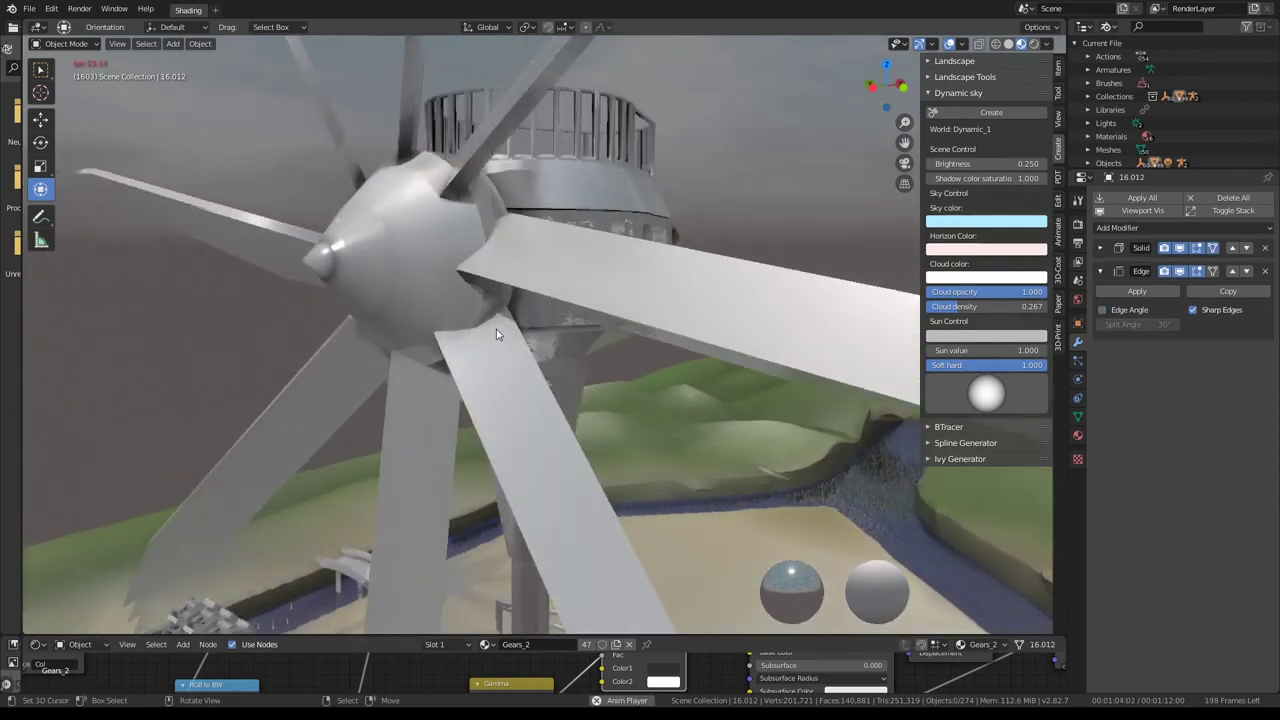
pyautogui.scroll(3, 500, 329)
pyautogui.moveTo(500, 329)
pyautogui.mouseDown(button='middle')
pyautogui.moveTo(511, 290)
pyautogui.moveTo(434, 331)
pyautogui.mouseUp(button='middle')
pyautogui.scroll(4, 432, 332)
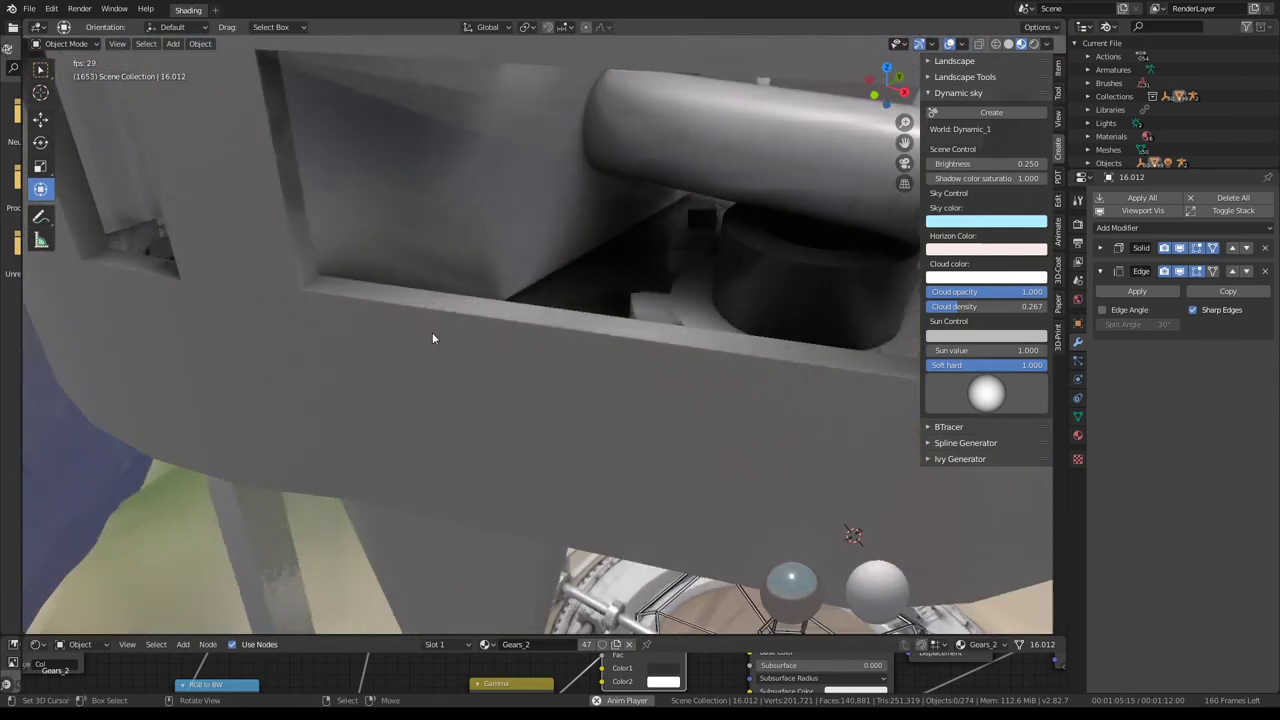
pyautogui.scroll(2, 432, 332)
pyautogui.scroll(2, 440, 340)
pyautogui.press('space')
# - Orbit and zoom to inspect the underside of the windmill nacelle
pyautogui.scroll(-3, 443, 340)
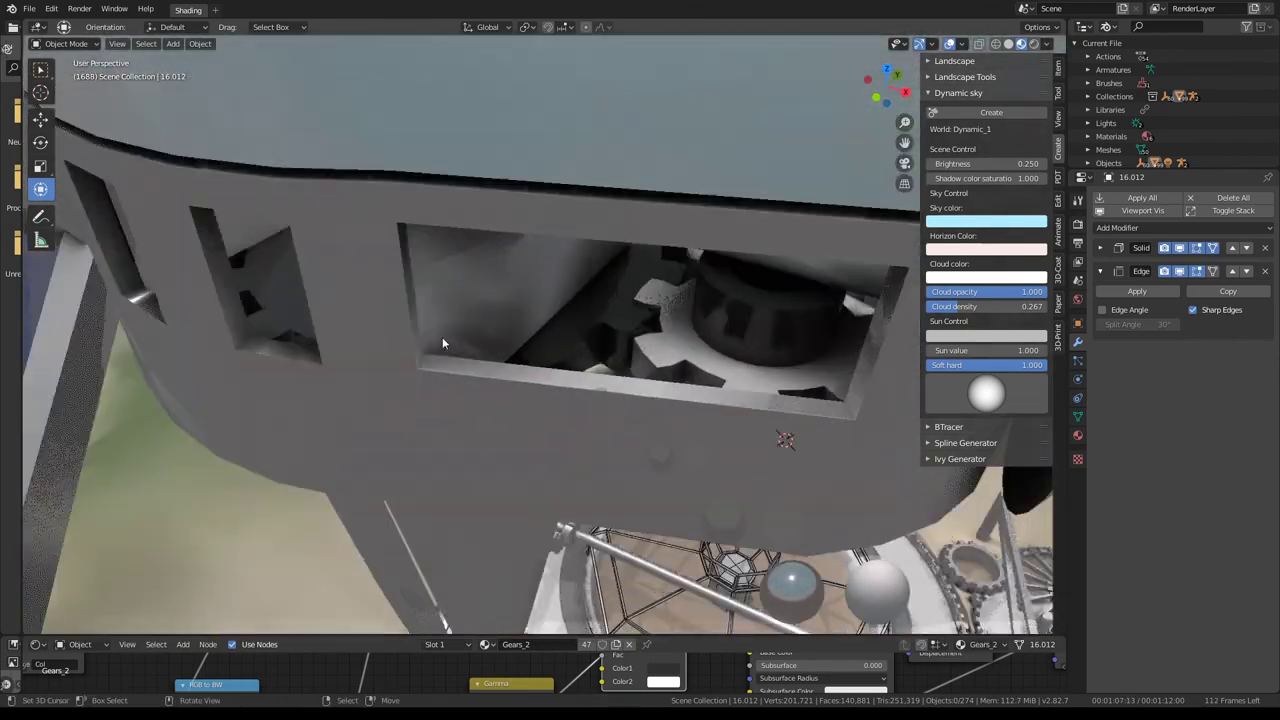
pyautogui.moveTo(442, 337)
pyautogui.mouseDown(button='middle')
pyautogui.moveTo(421, 249)
pyautogui.moveTo(503, 341)
pyautogui.moveTo(594, 302)
pyautogui.mouseUp(button='middle')
pyautogui.scroll(-2, 421, 249)
pyautogui.scroll(-3, 410, 235)
pyautogui.scroll(-3, 414, 251)
pyautogui.scroll(-3, 594, 302)
pyautogui.scroll(2, 560, 305)
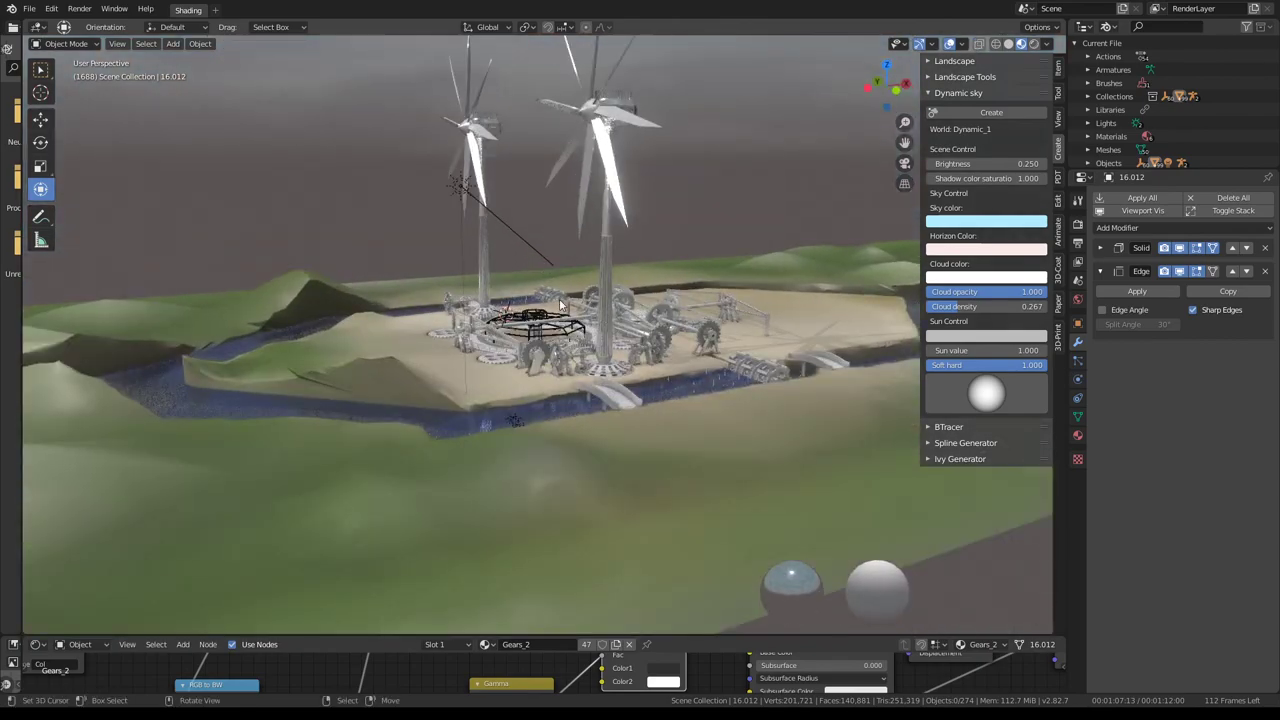
pyautogui.scroll(2, 536, 312)
pyautogui.scroll(2, 536, 311)
pyautogui.scroll(2, 600, 305)
pyautogui.scroll(2, 696, 301)
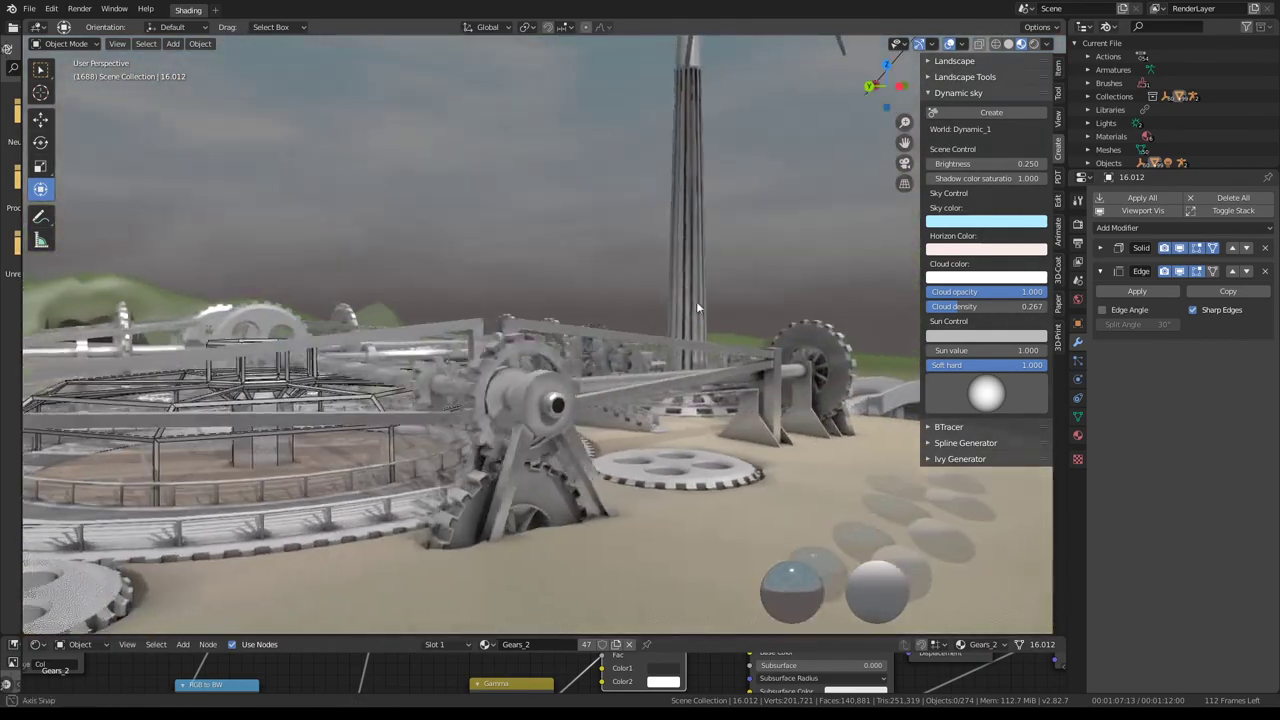
pyautogui.scroll(1, 701, 294)
# - Frame the gear machinery and play the animation up to frame 1778
pyautogui.press('KP_Decimal')
pyautogui.press('space')
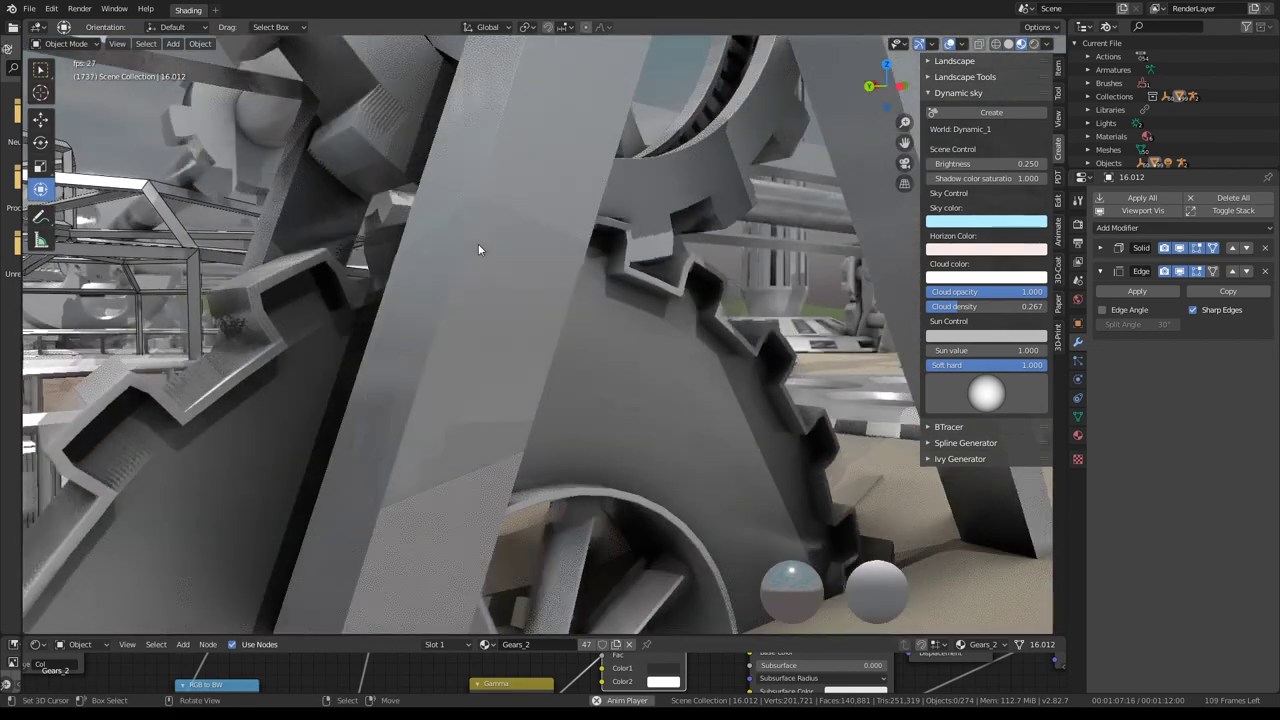
pyautogui.press('space')
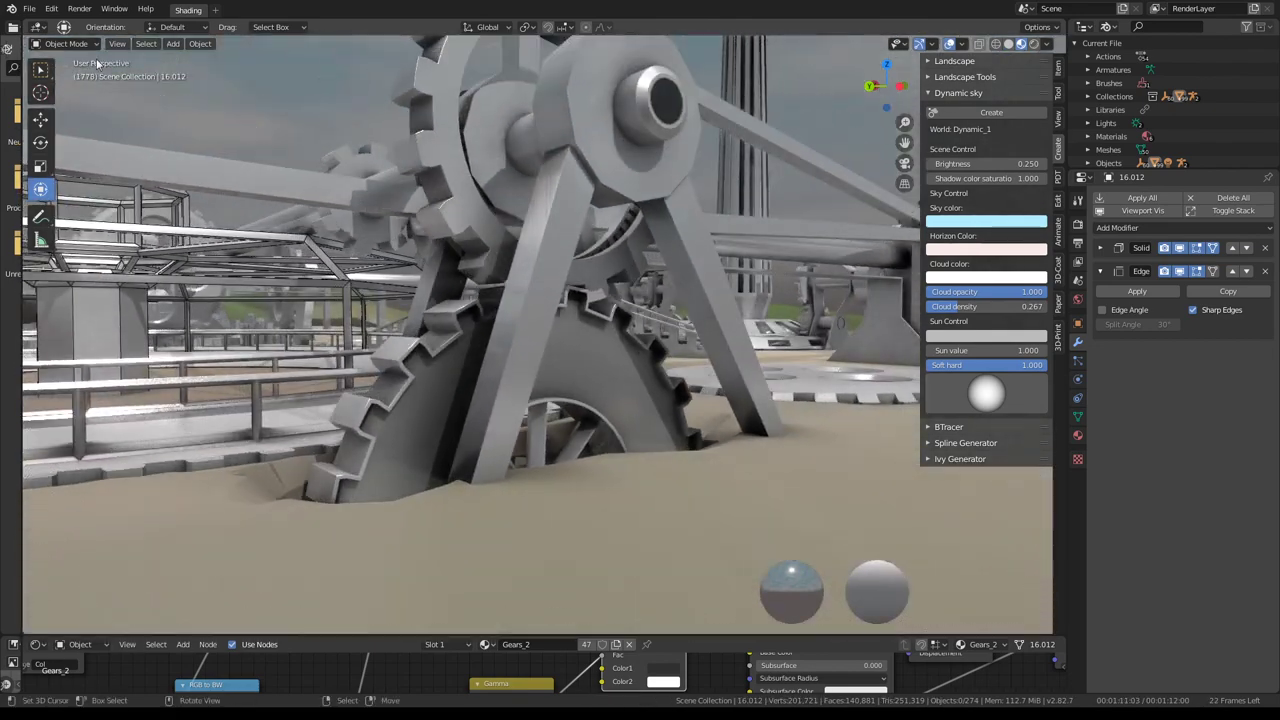
pyautogui.click(30, 9)
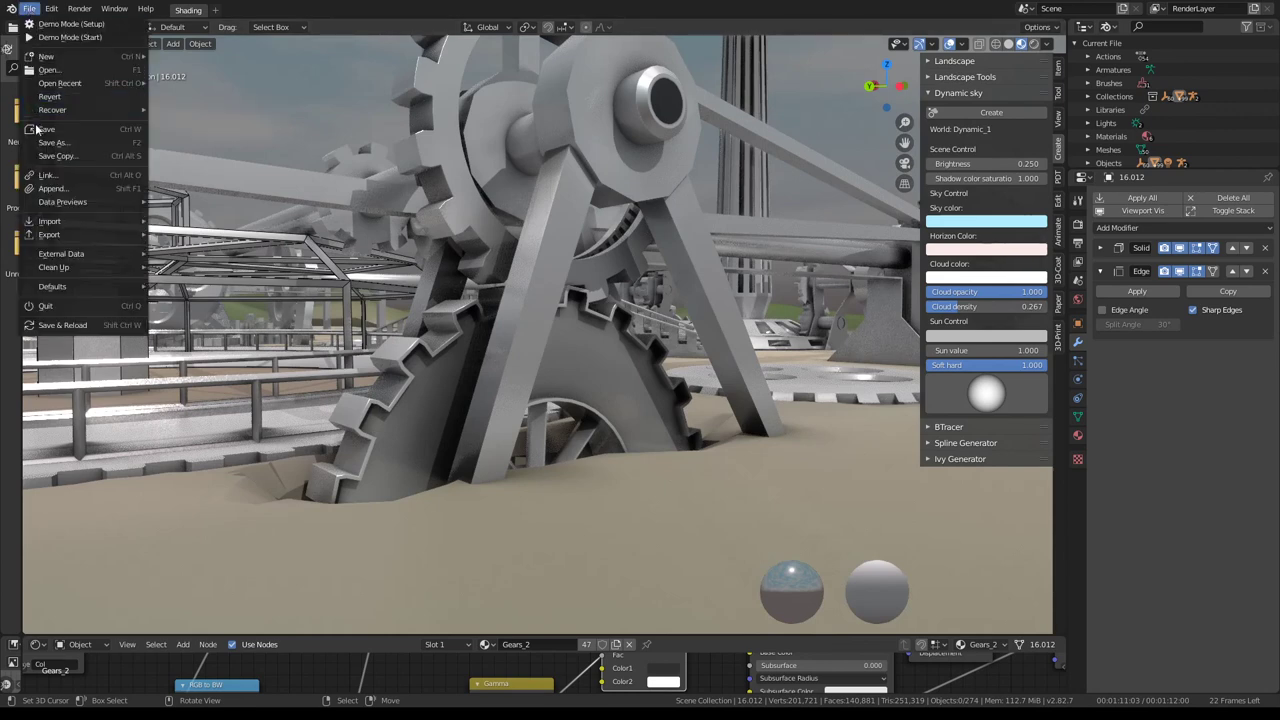